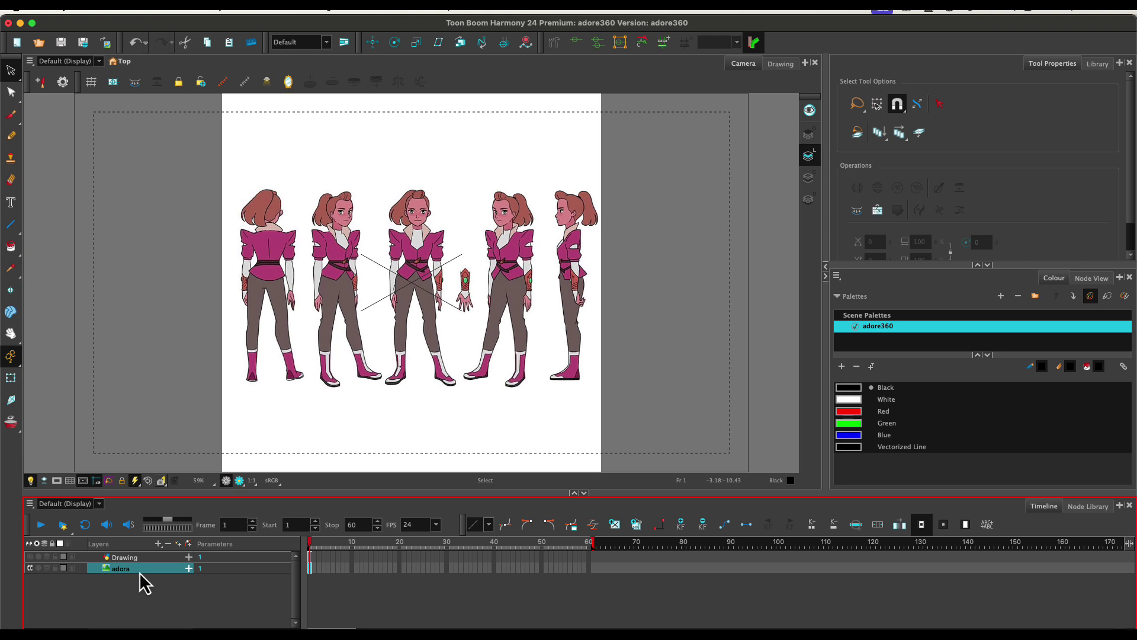
click(81, 482)
click(81, 482)
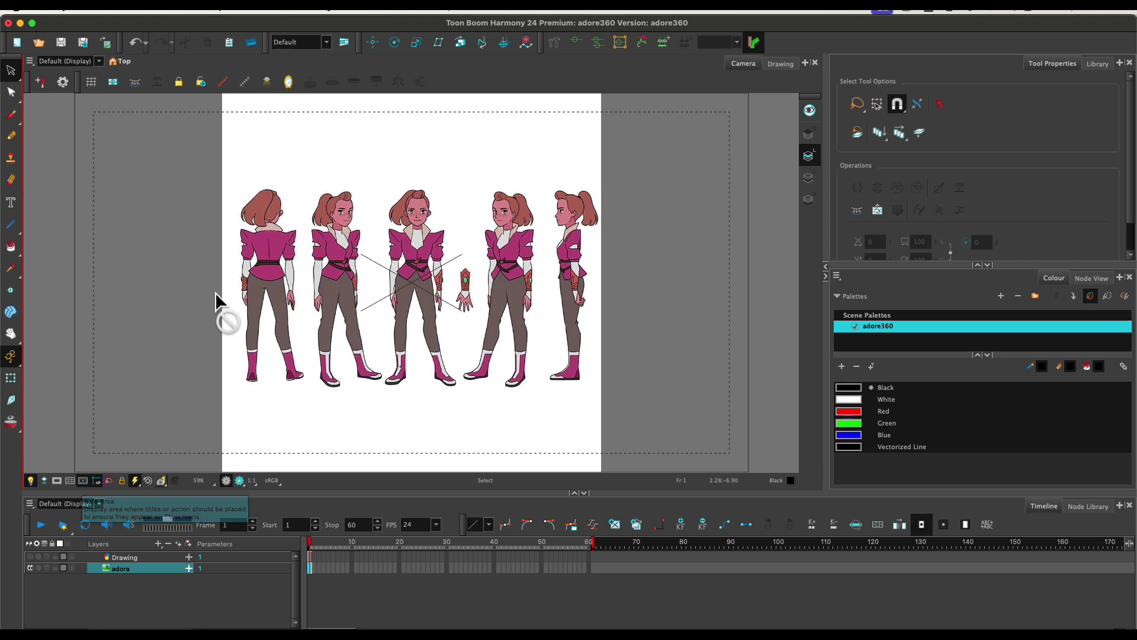
Step: Add a parent peg to the adora layer and select the adora-P peg
click(187, 543)
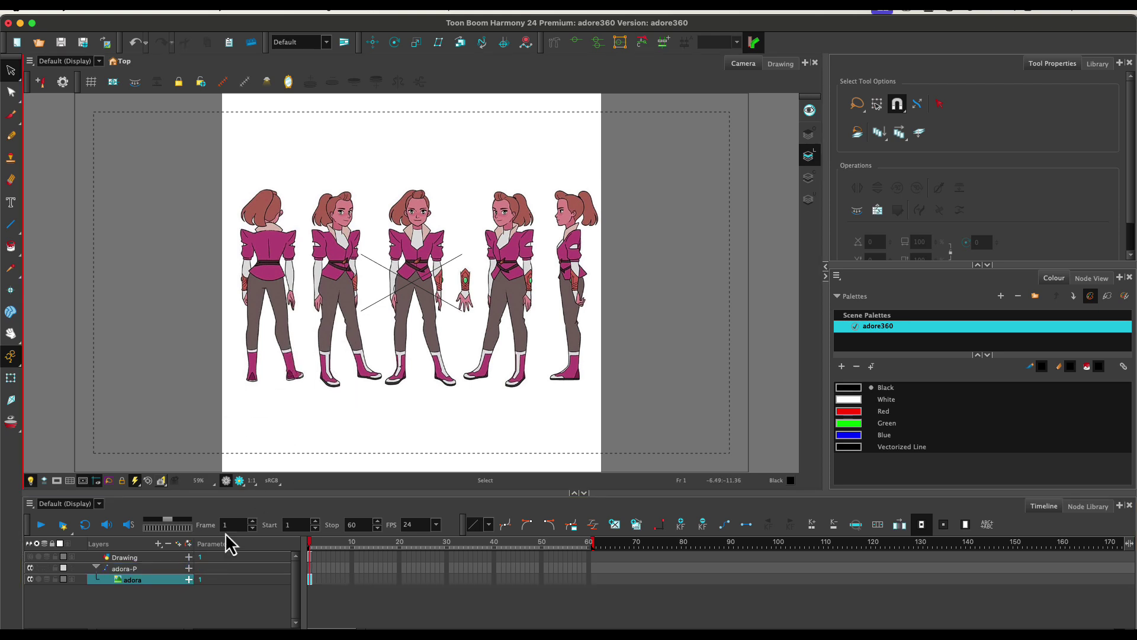
click(142, 569)
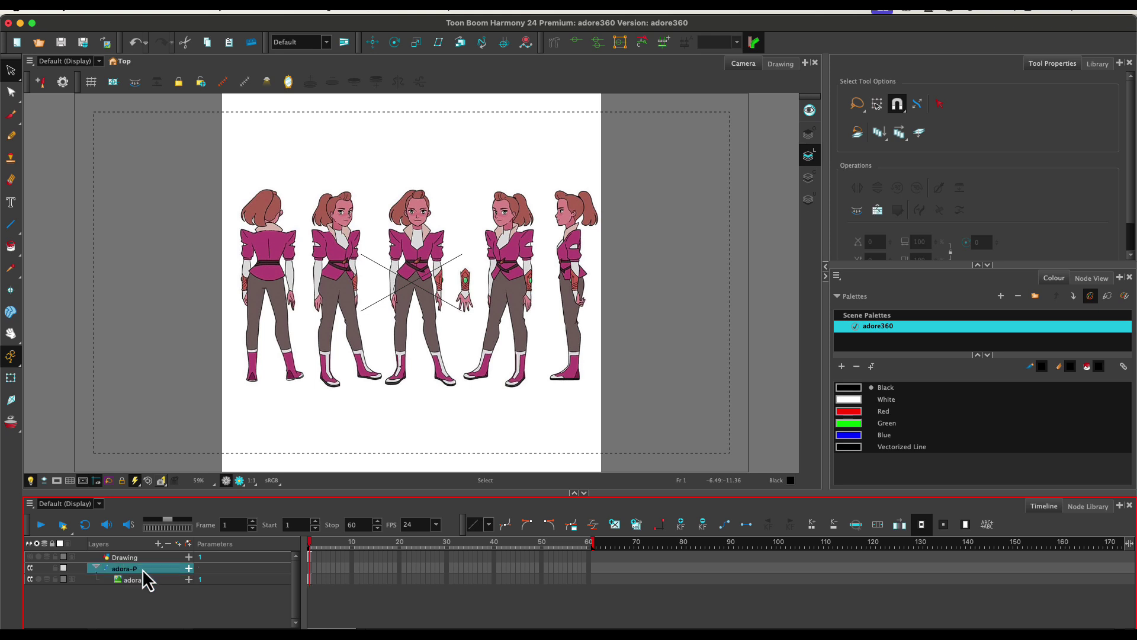
Step: Scale up the character turnaround image on adora-P with the Transform tool until the five figures nearly fill the safe area
click(387, 45)
click(371, 45)
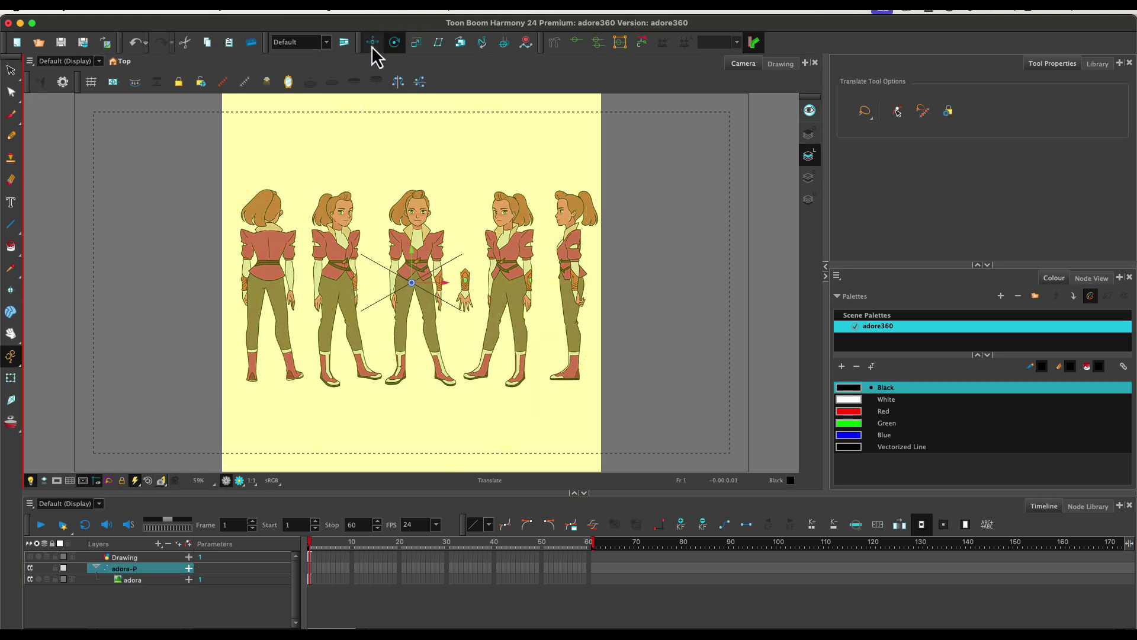
click(11, 379)
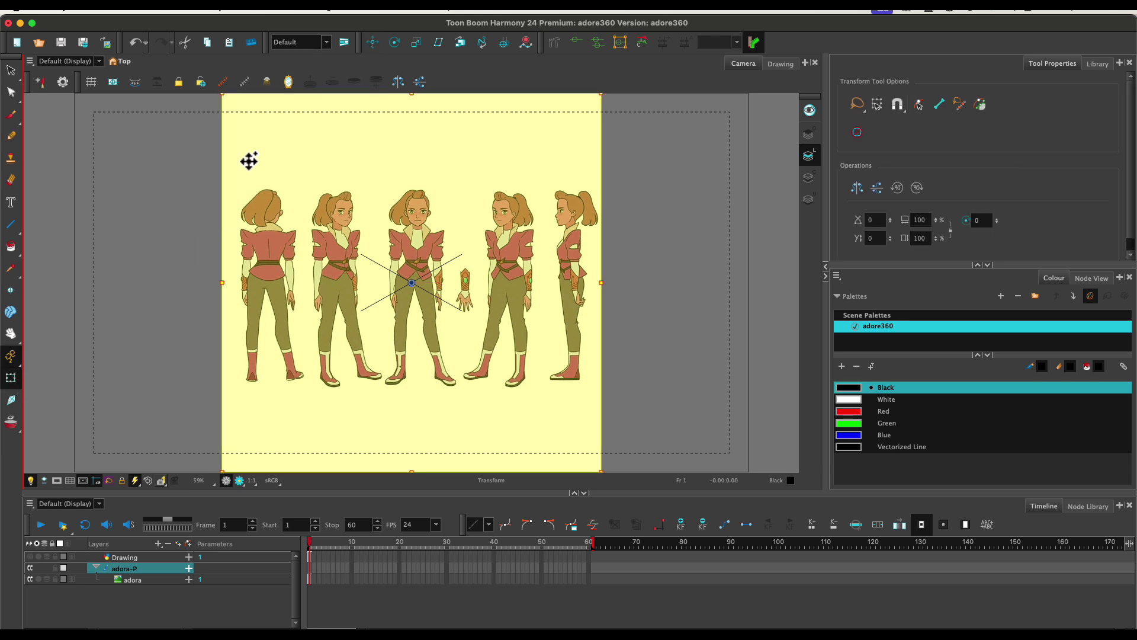
scroll(249, 161, down, 1)
scroll(238, 127, down, 1)
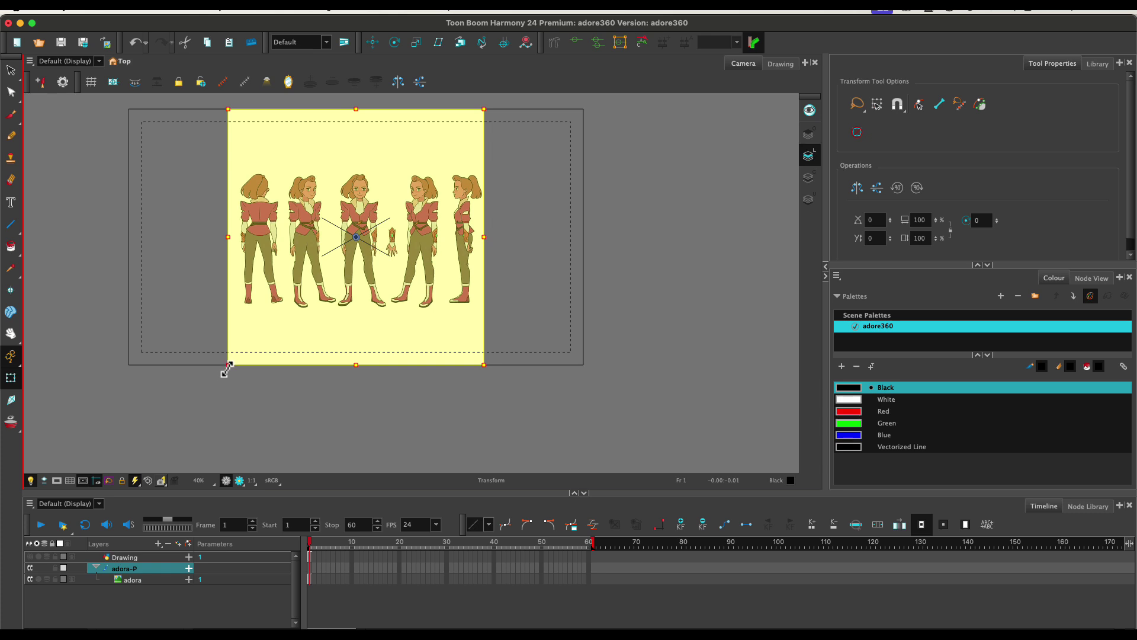
mouse_move(227, 364)
mouse_down()
mouse_move(167, 432)
mouse_move(129, 448)
mouse_up()
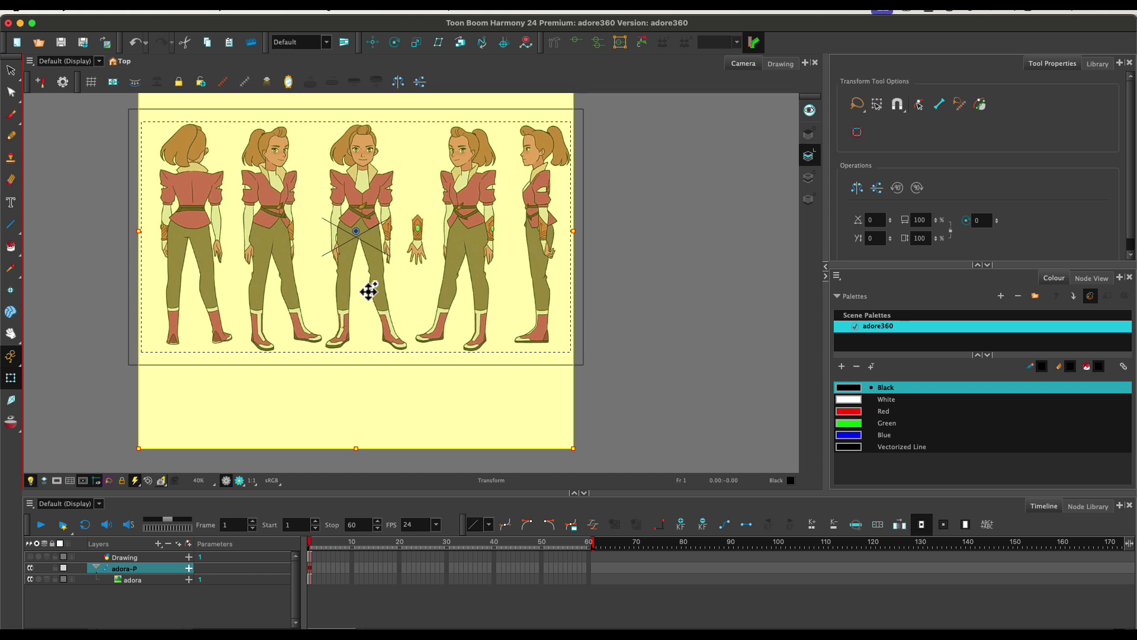
Step: Nudge the enlarged turnaround image to fit the figures horizontally within the safe area
key(Up)
key(Left)
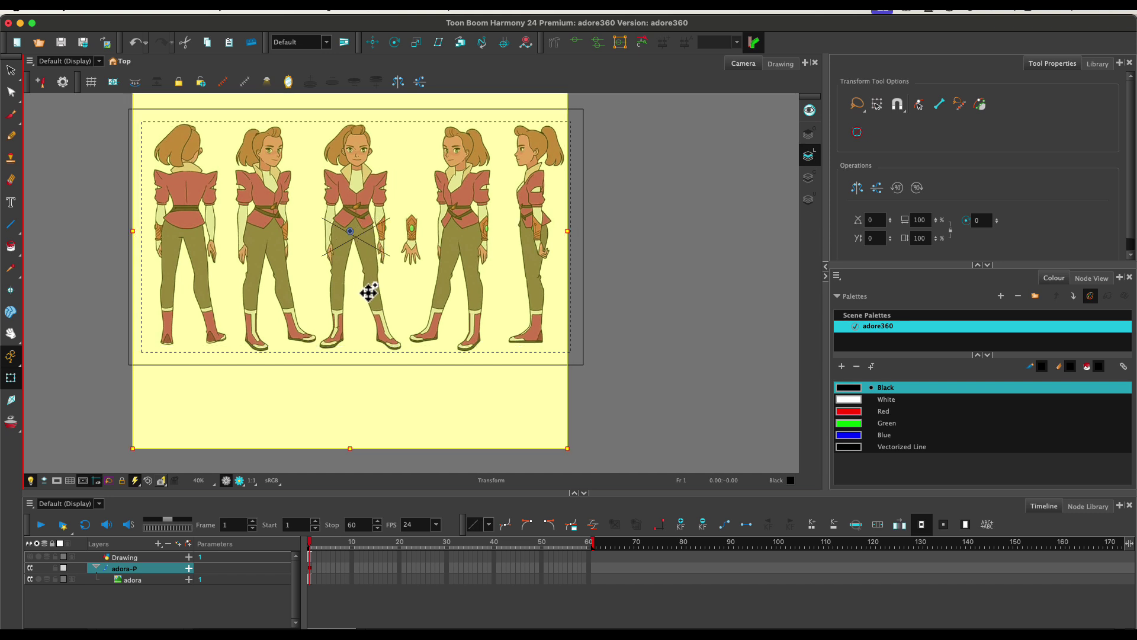
key(Right)
key(Right)
key(Right)
key(Right)
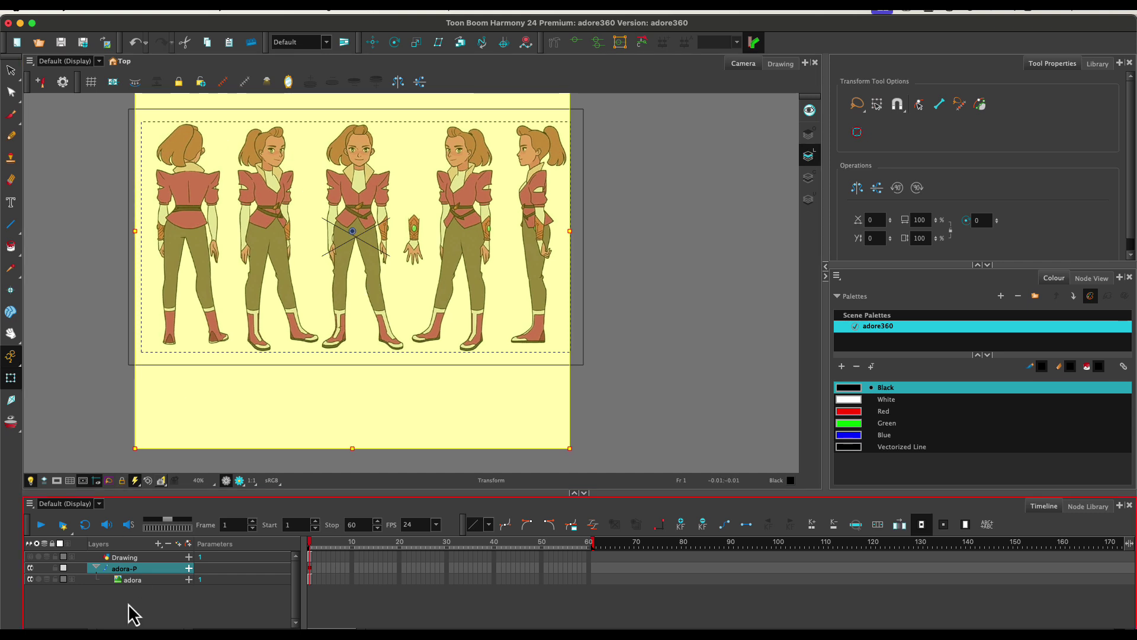
Step: Collapse and lock the adora-P peg, and select frame 1 of the Drawing layer
click(94, 567)
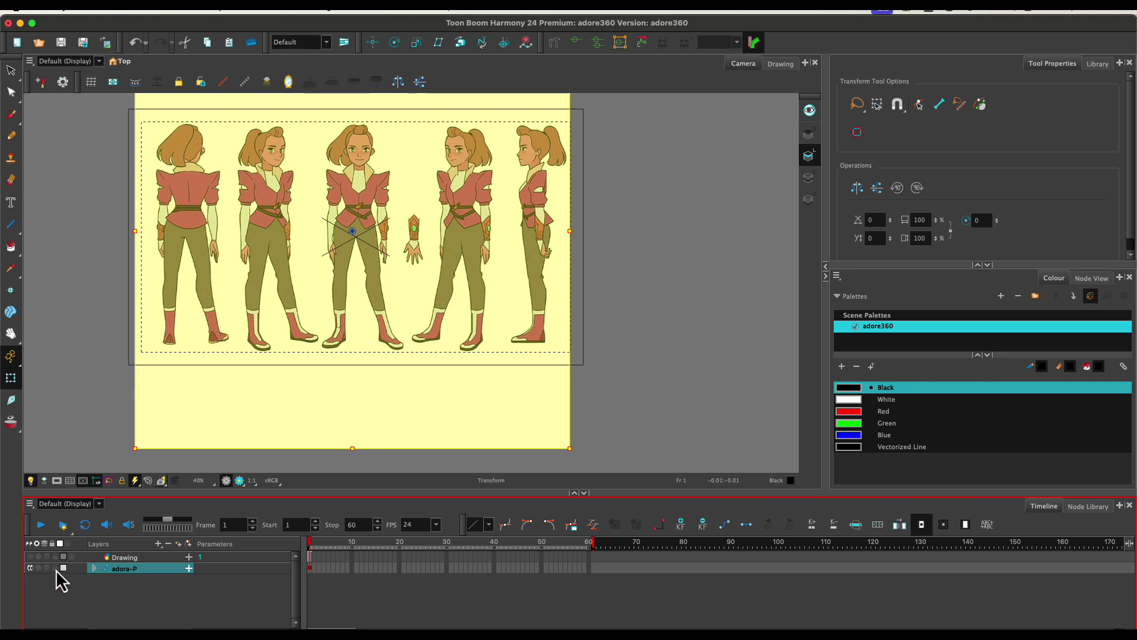
click(55, 568)
click(102, 594)
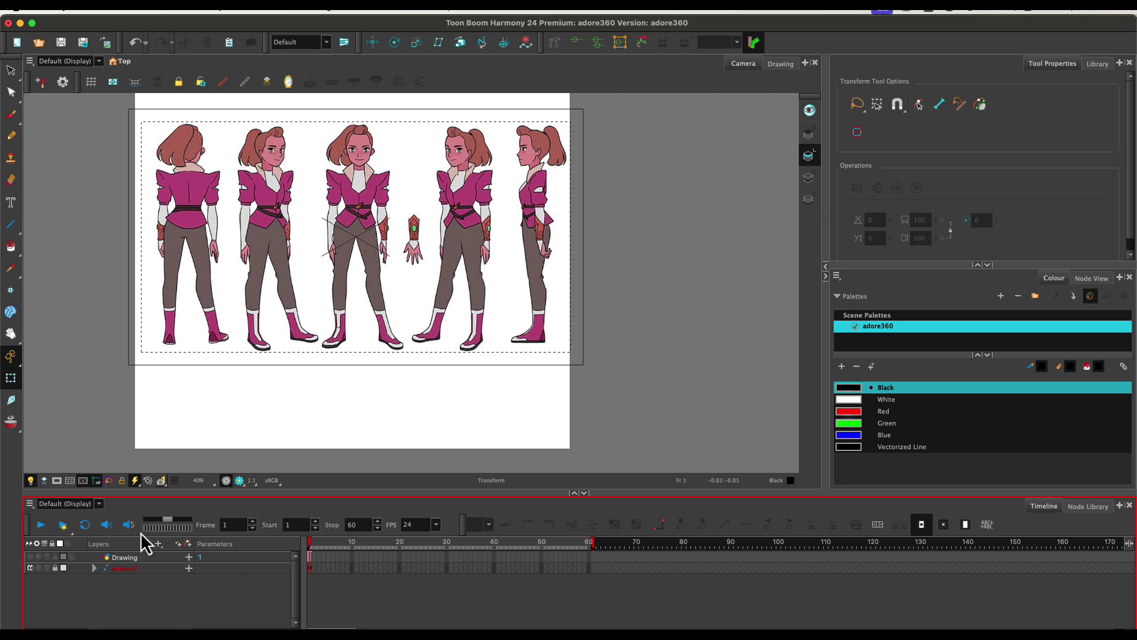
click(309, 557)
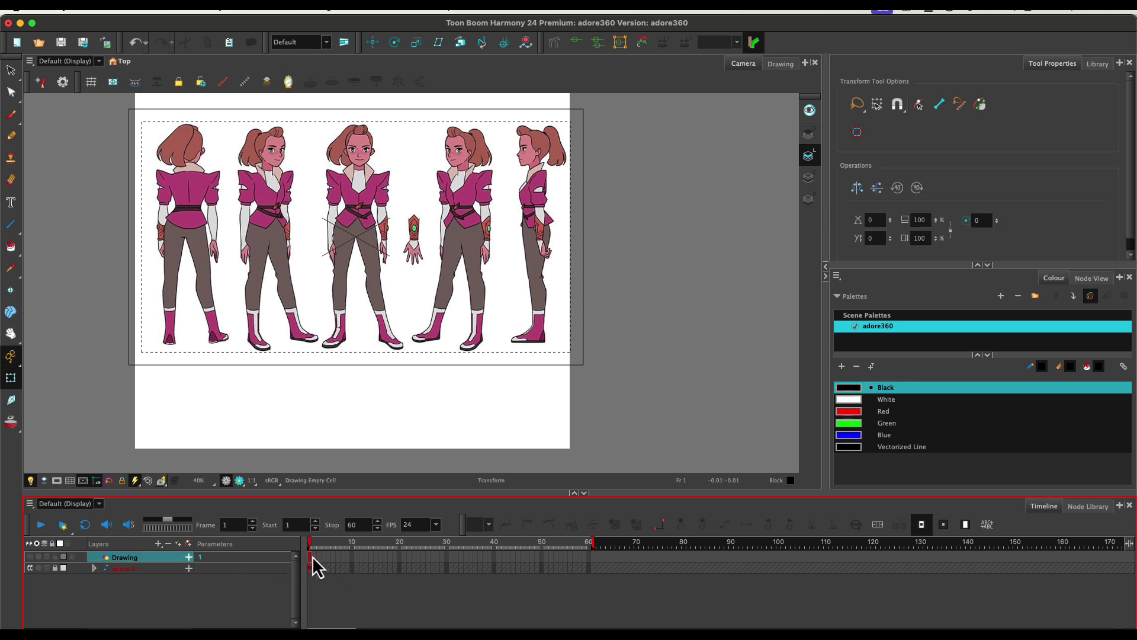
Step: Add a black colour named lines to the adore360 palette
click(862, 476)
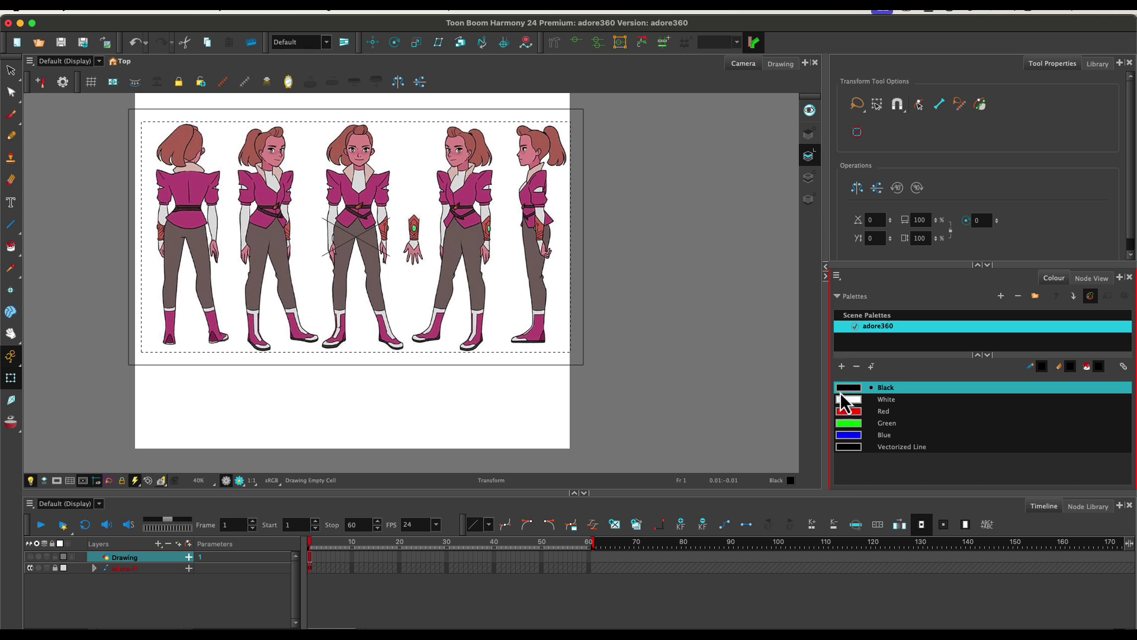
click(843, 365)
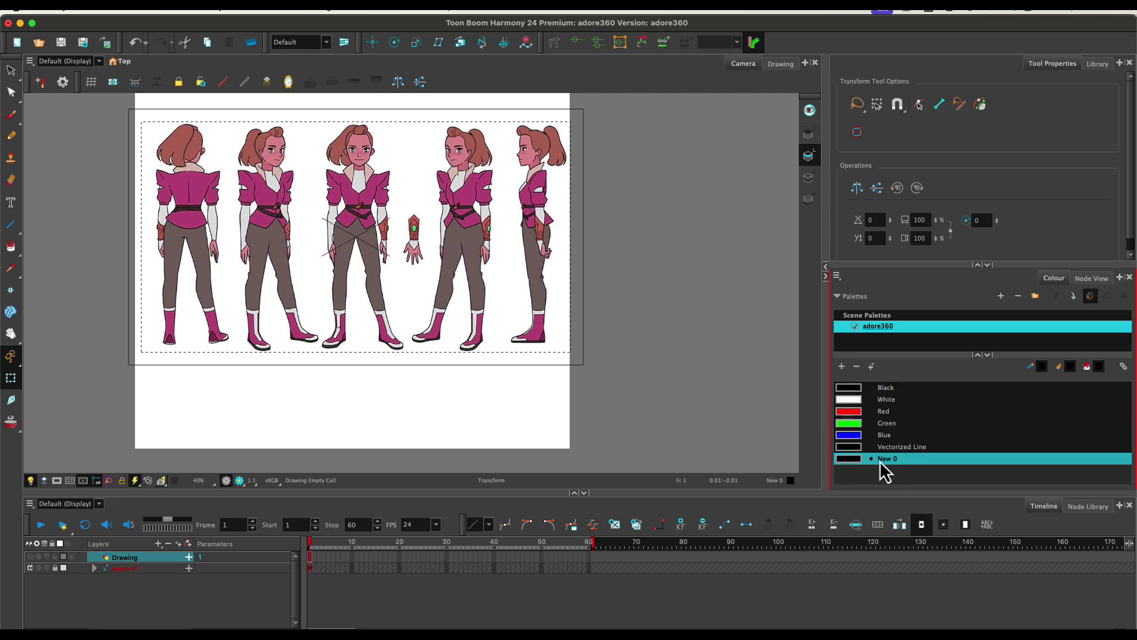
double_click(887, 460)
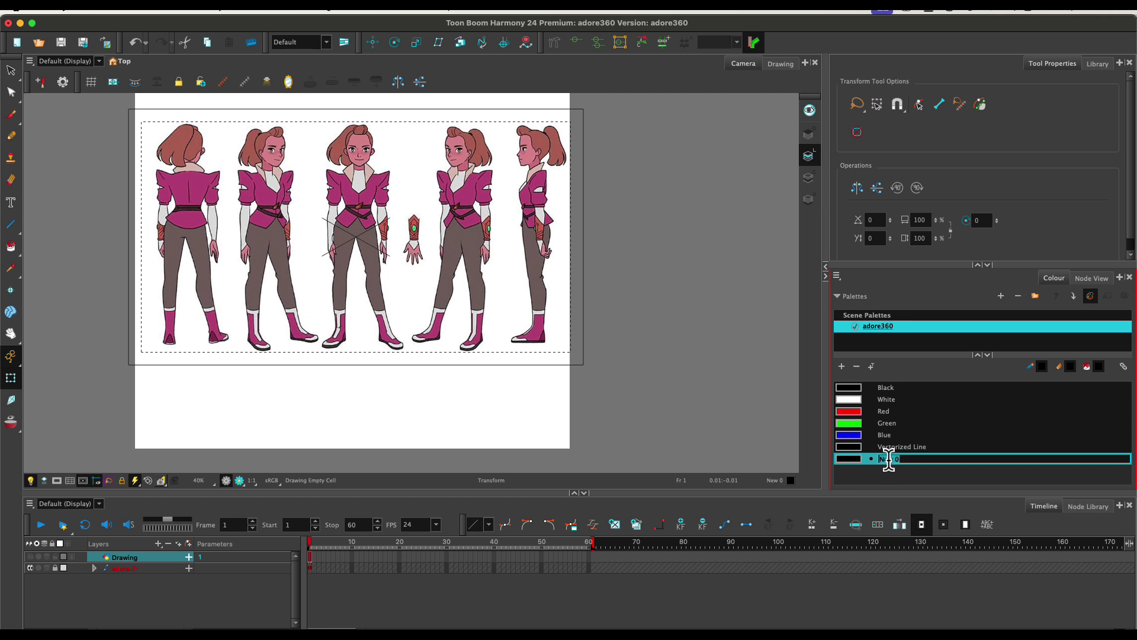
key(BackSpace)
text(lines)
key(Return)
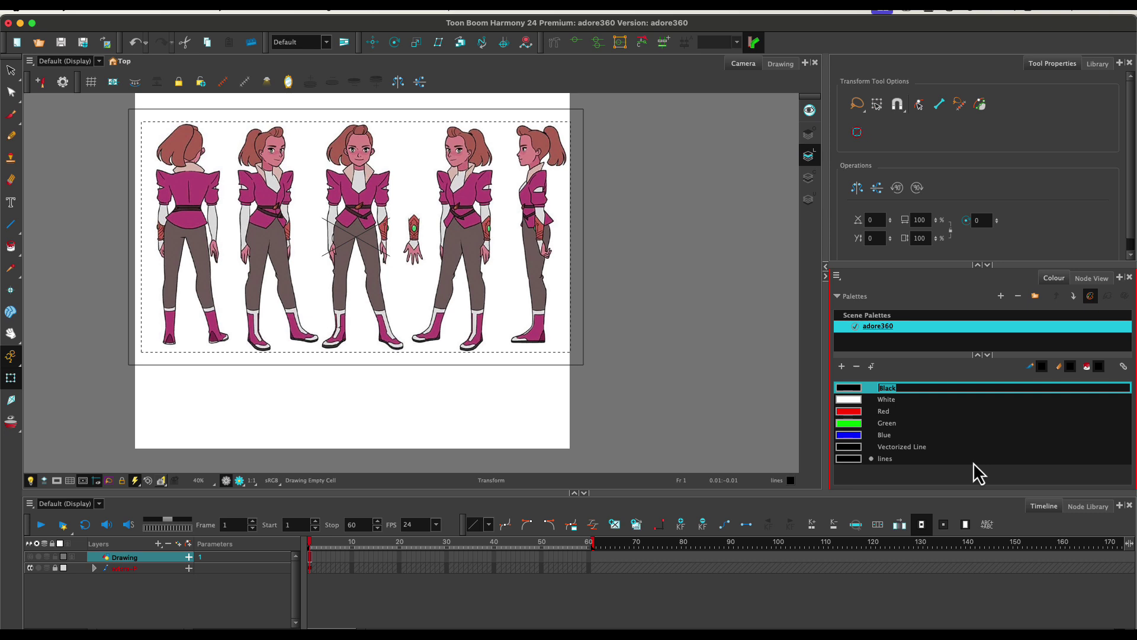
Step: Add a colour named pivots to the adore360 palette and set it to magenta, RGB 255, 0, 255
click(840, 367)
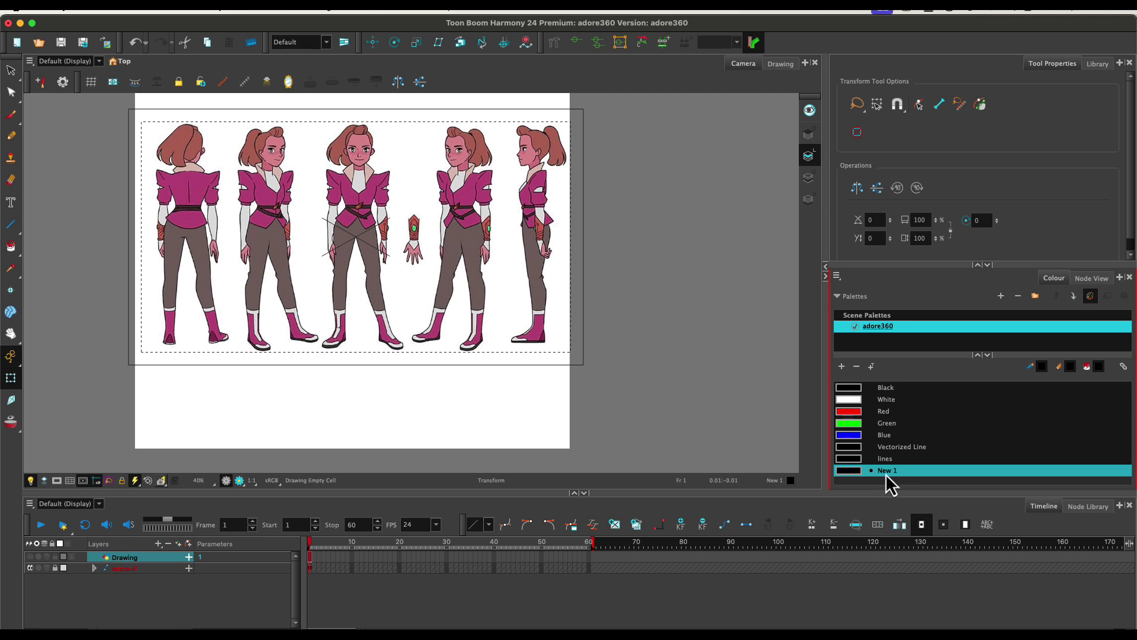
double_click(847, 472)
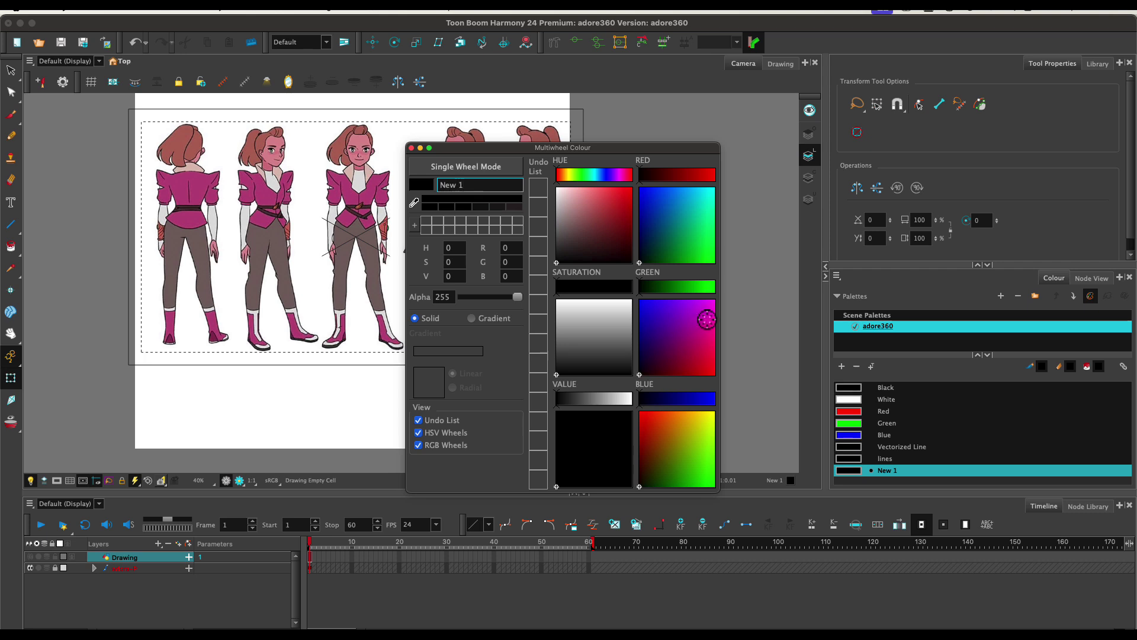
drag(711, 306, 733, 291)
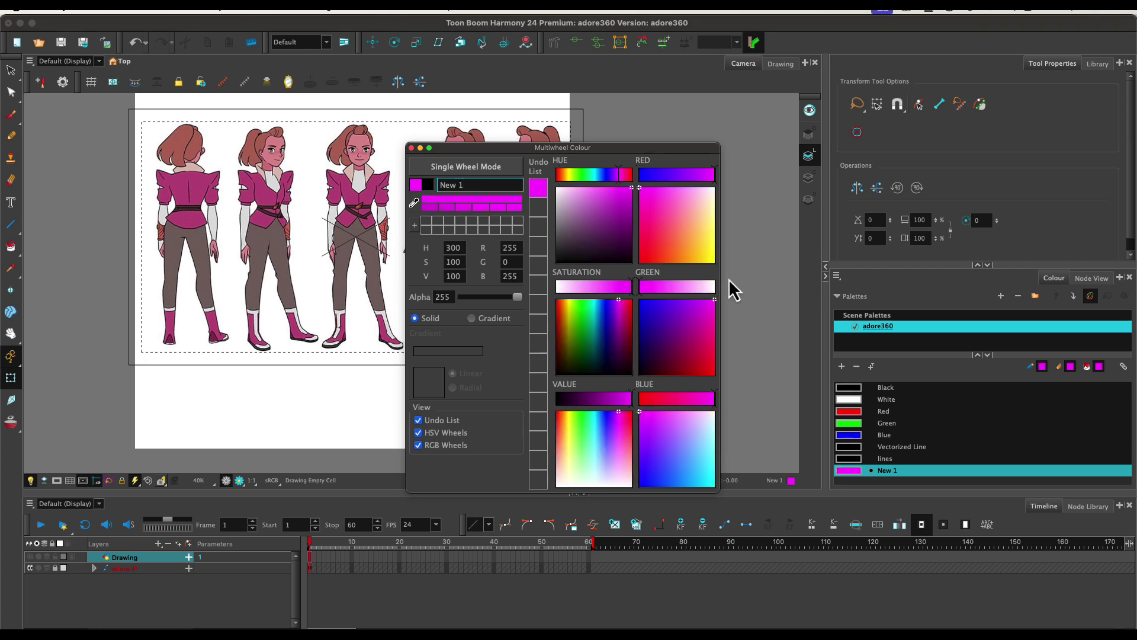
triple_click(468, 184)
text(pivots)
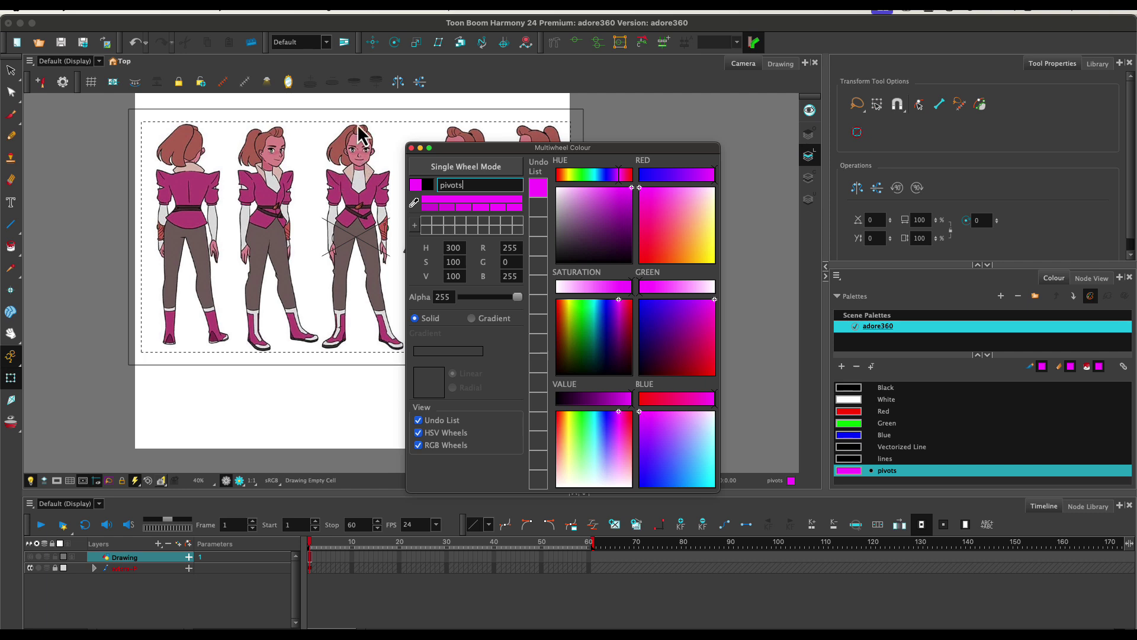
click(411, 149)
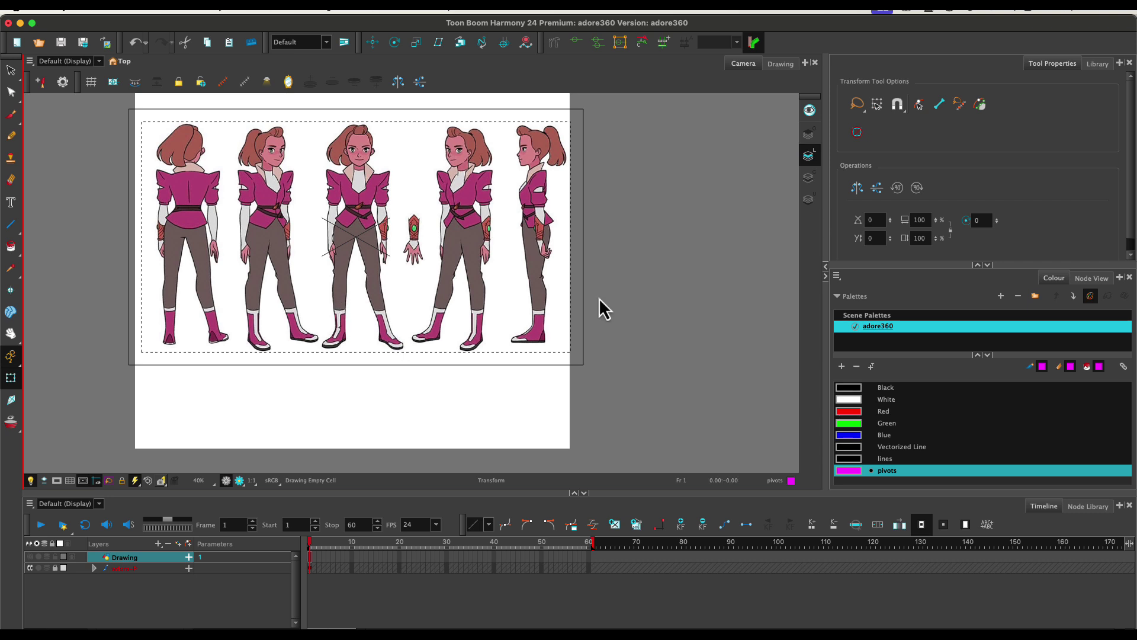
Step: Rename the Drawing layer as pivots, keeping Line Art as the active art layer
click(808, 137)
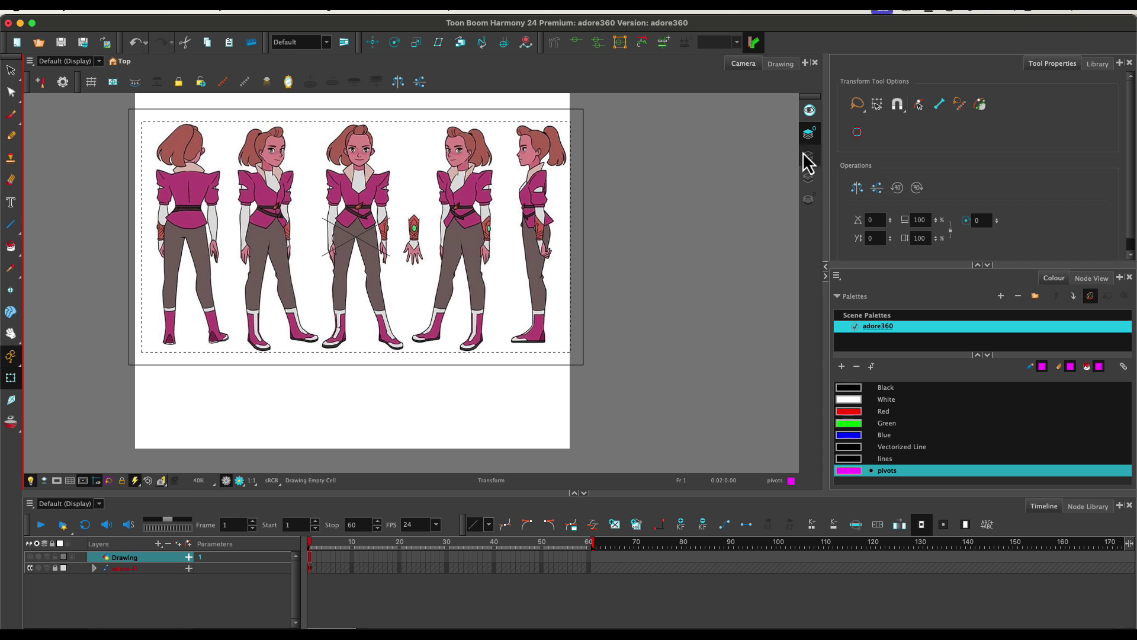
click(808, 155)
double_click(122, 557)
text(p)
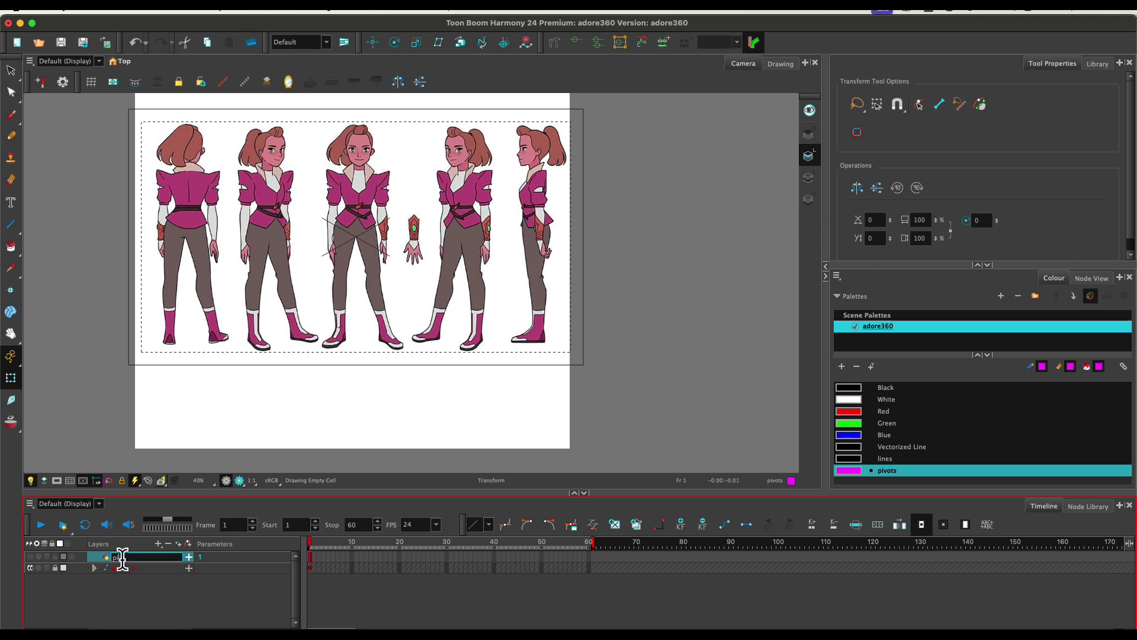
text(ivots)
key(Return)
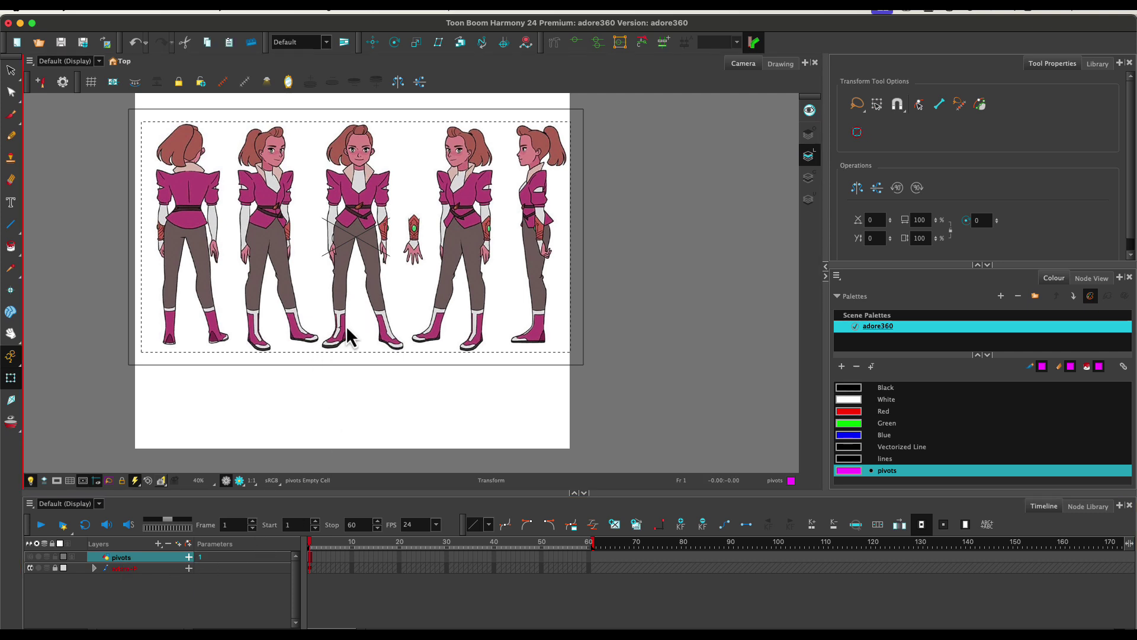
Step: Draw a magenta Pencil stroke down the front-view figure's leg on the pivots layer and display its contour points with the Contour Editor
key(alt+/)
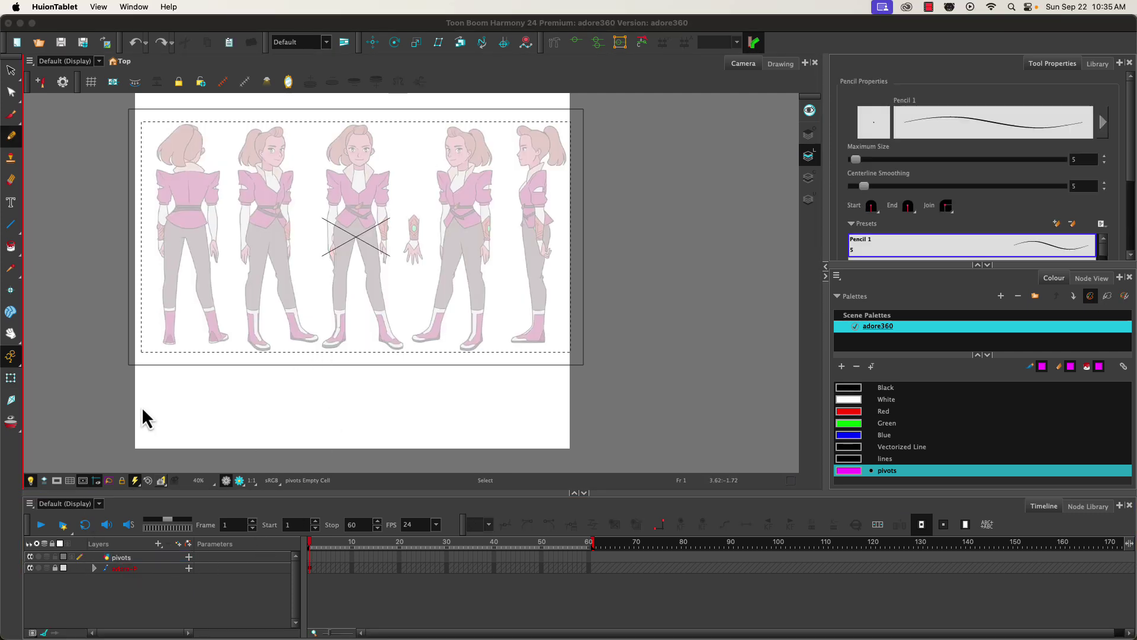
click(311, 559)
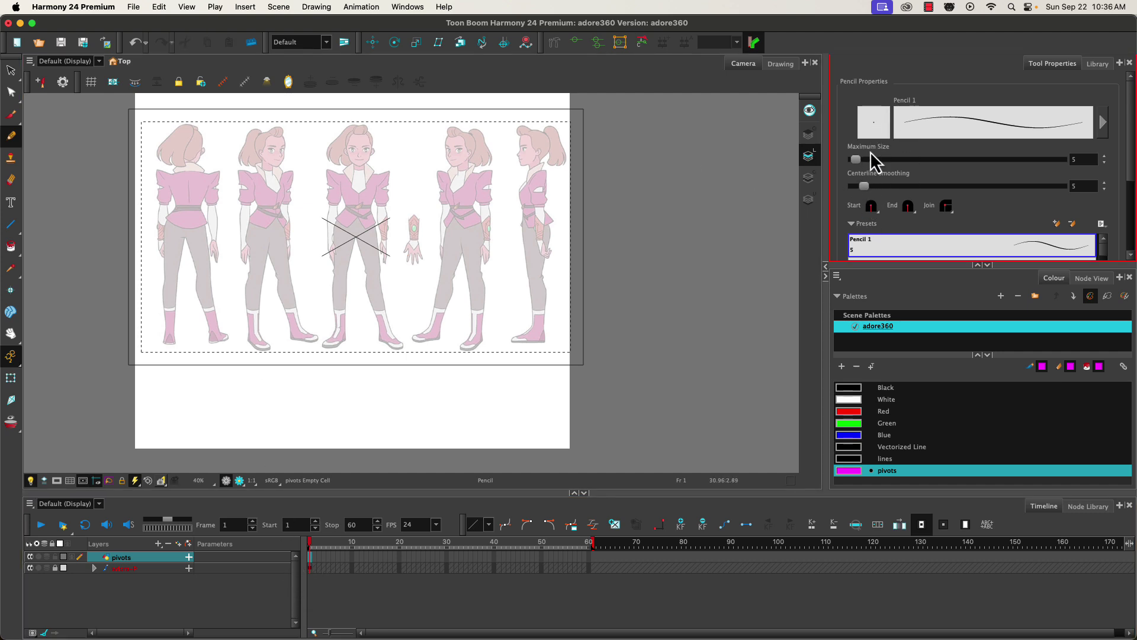
drag(338, 229, 336, 255)
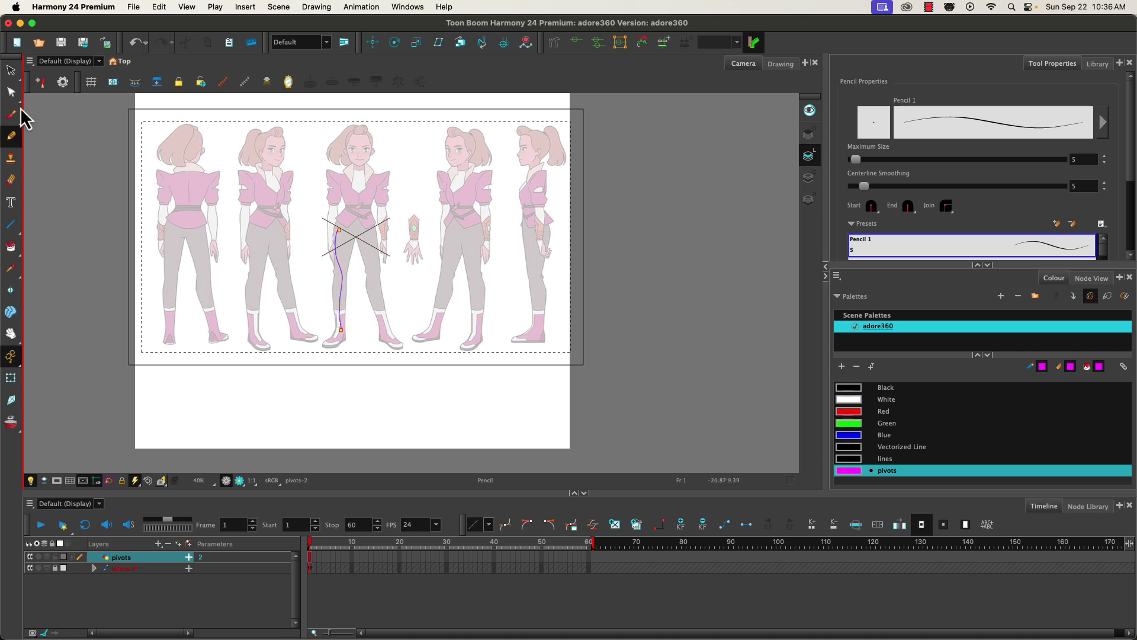
click(10, 92)
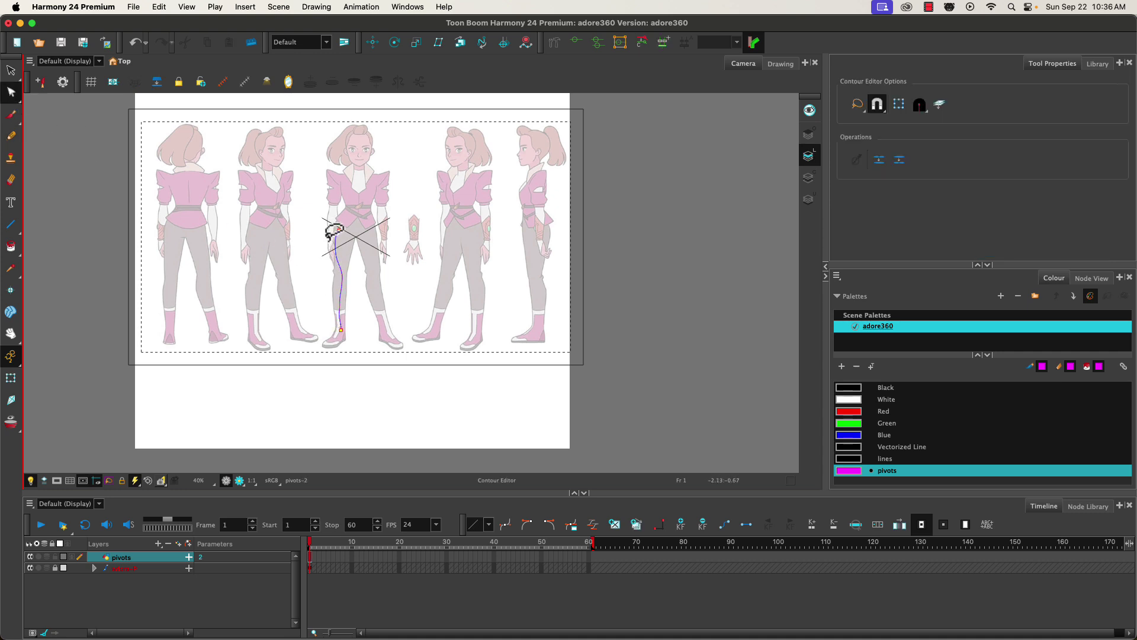
scroll(342, 282, up, 5)
scroll(335, 278, down, 2)
scroll(343, 273, up, 3)
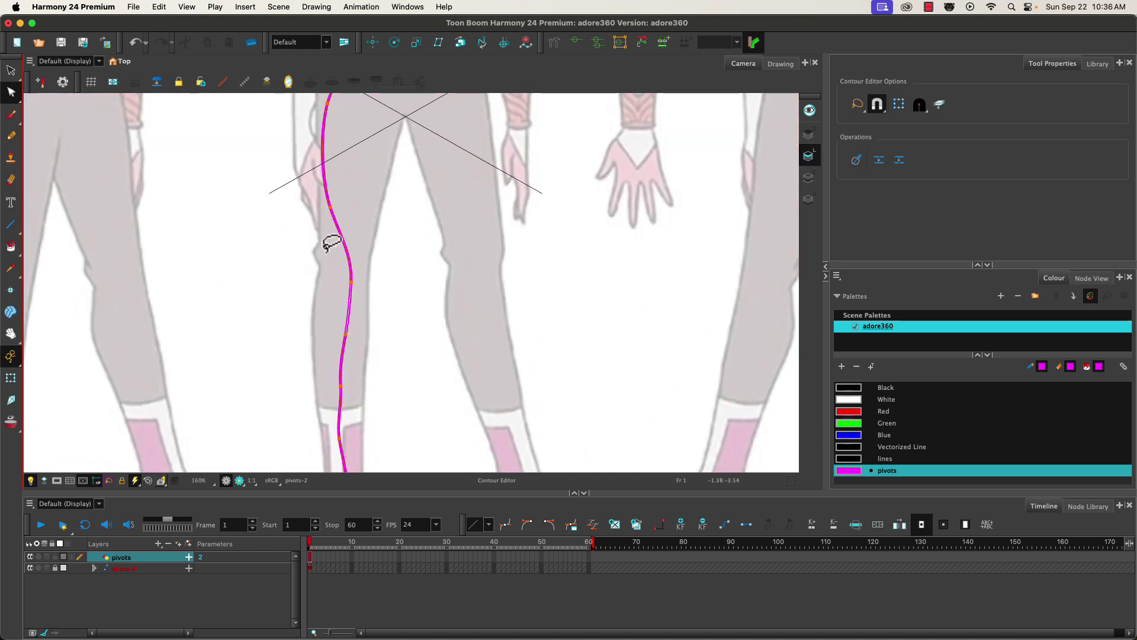
scroll(325, 228, up, 4)
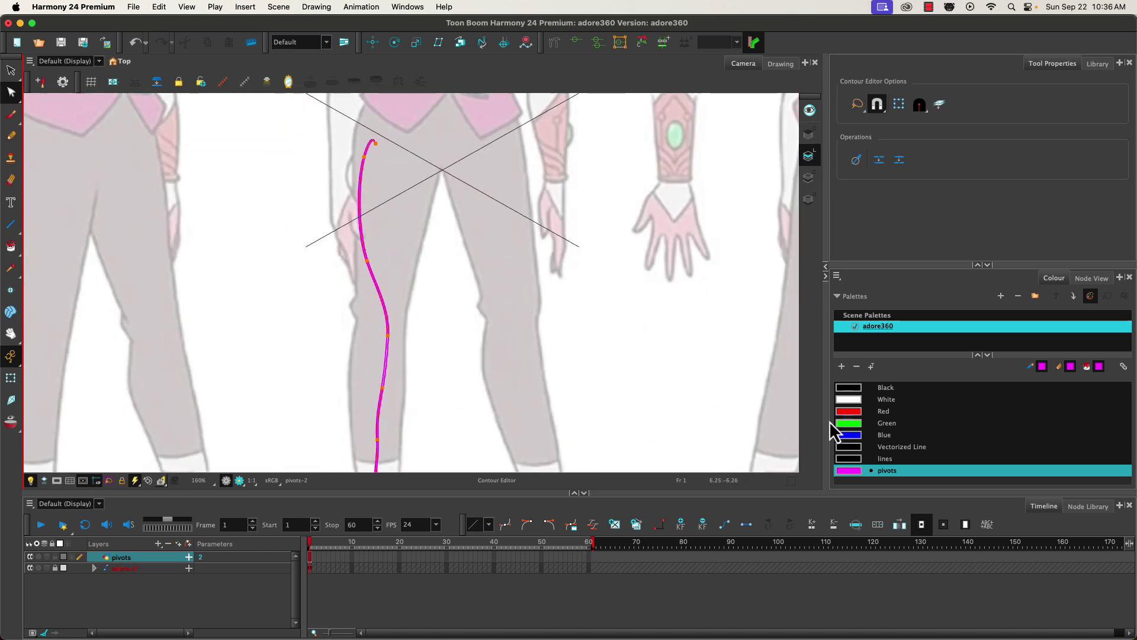
Step: Recolour the pencil stroke on the front-view figure's leg with the Black swatch
click(847, 390)
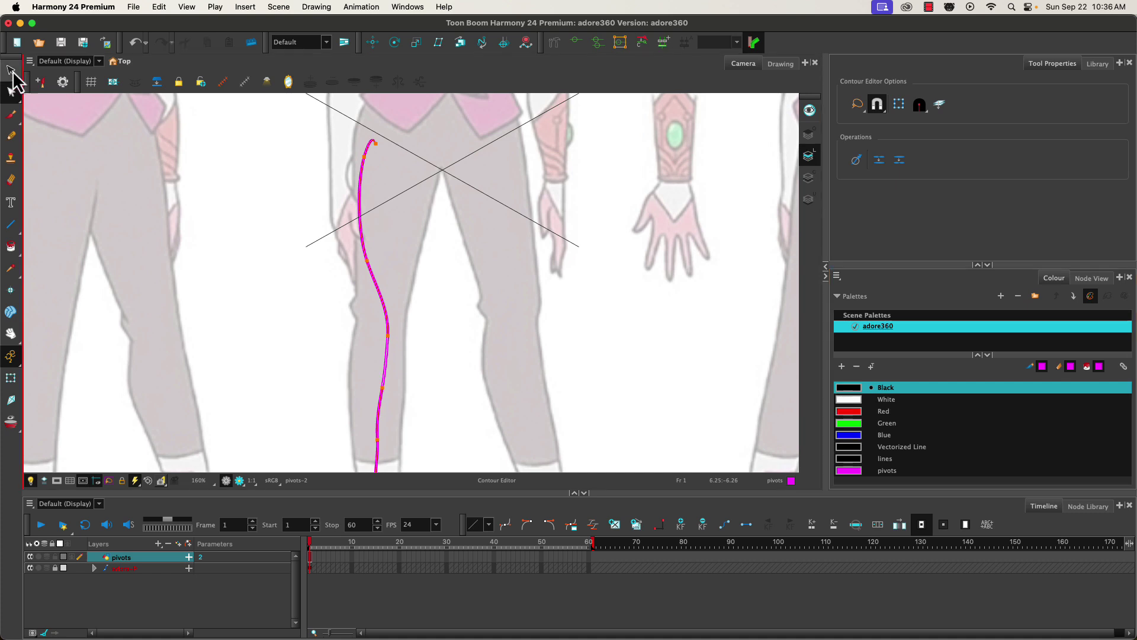
click(10, 70)
click(361, 231)
click(848, 388)
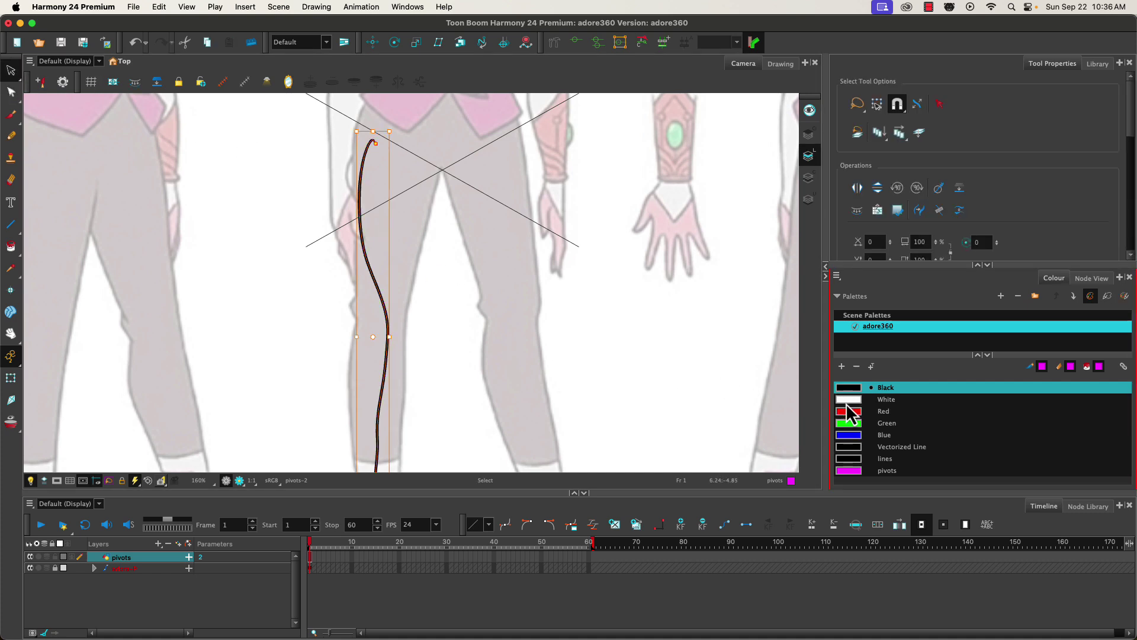
Step: Draw a short Pencil mark in the pivots colour on the outer edge of the front-view figure's knee
click(11, 92)
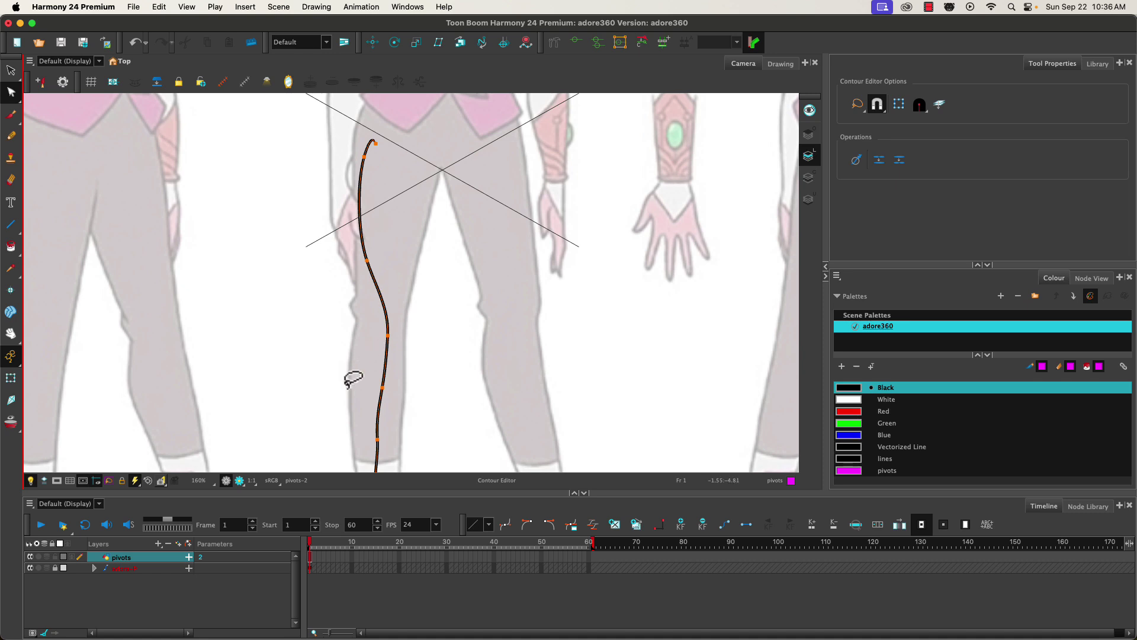
mouse_move(372, 385)
mouse_down()
mouse_move(358, 327)
mouse_move(370, 319)
mouse_up()
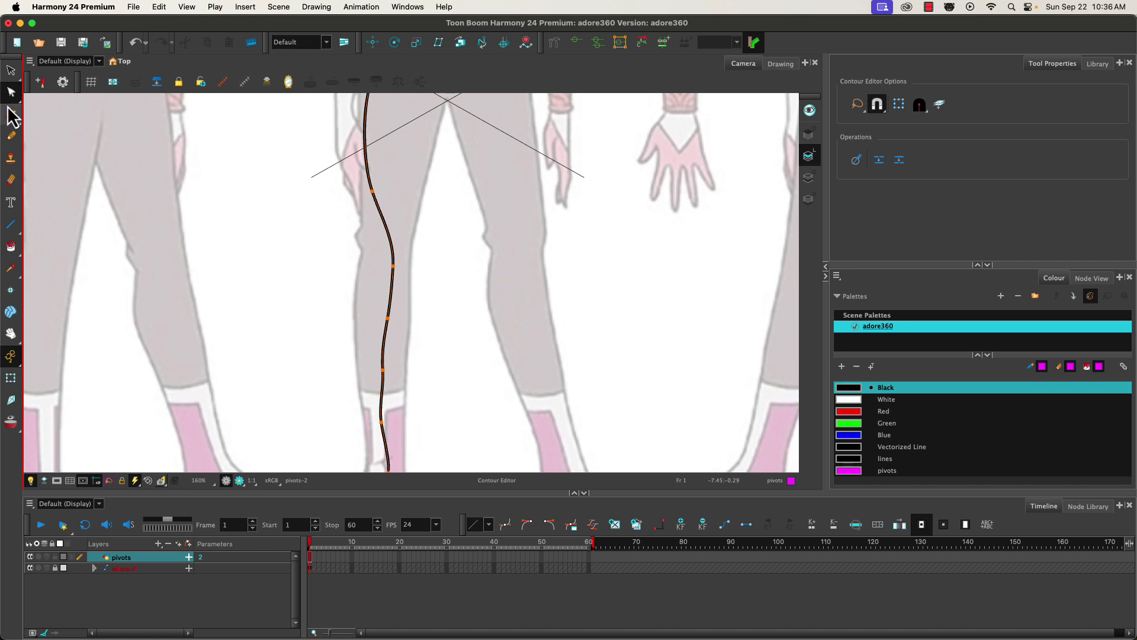
click(10, 135)
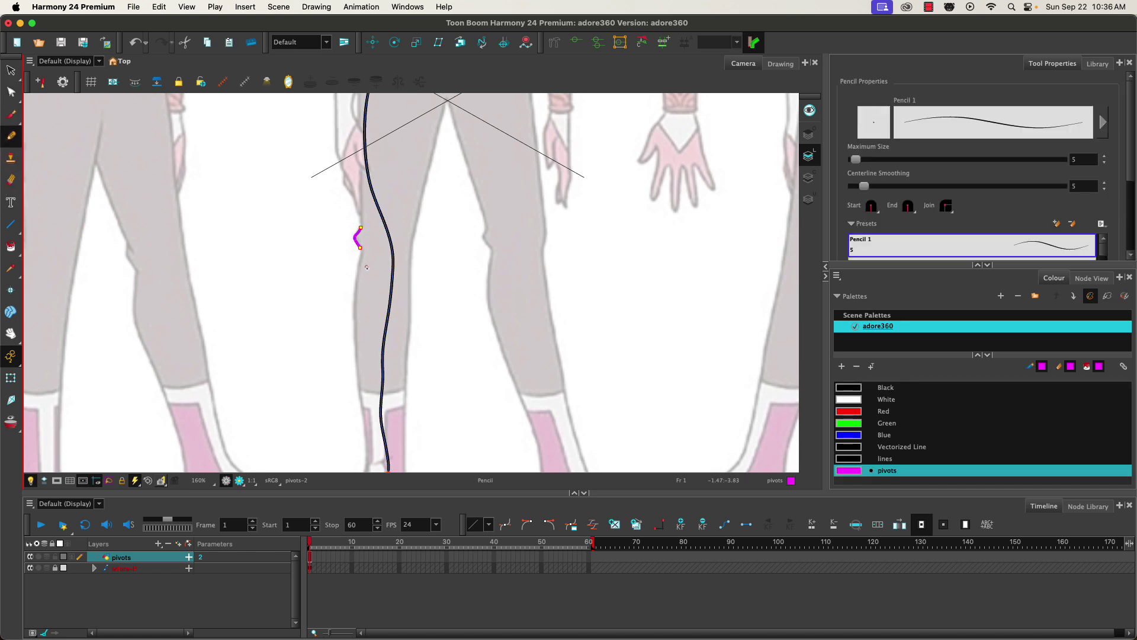
Step: Undo the magenta knee mark, redraw the outer knee and shin outline in Black with the Pencil, and show its contour points
key(super+z)
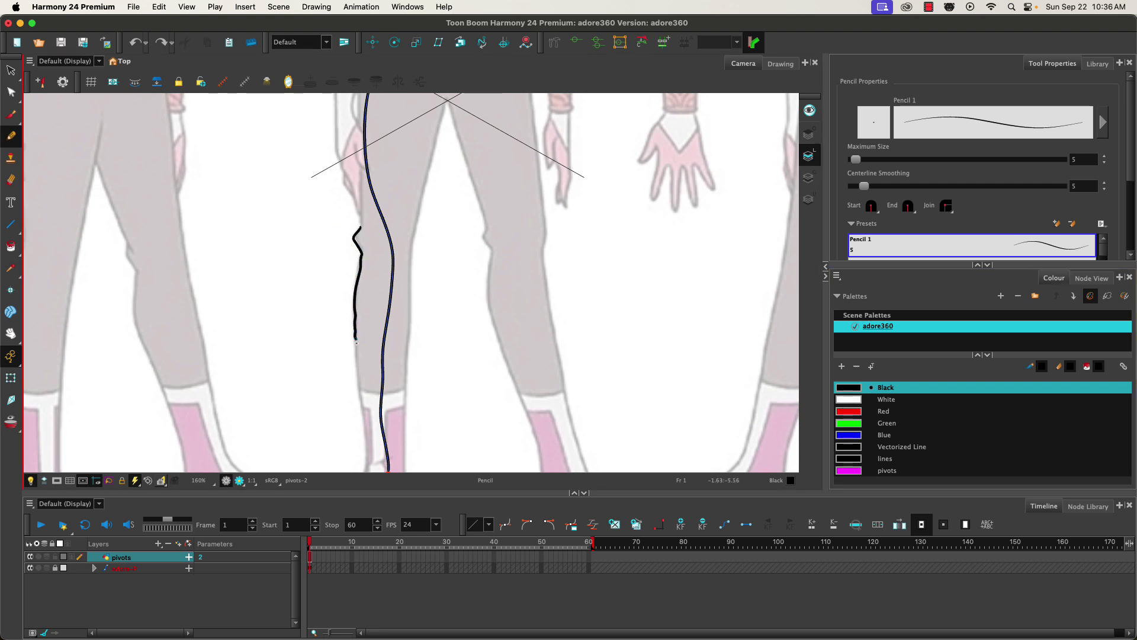
drag(367, 398, 367, 398)
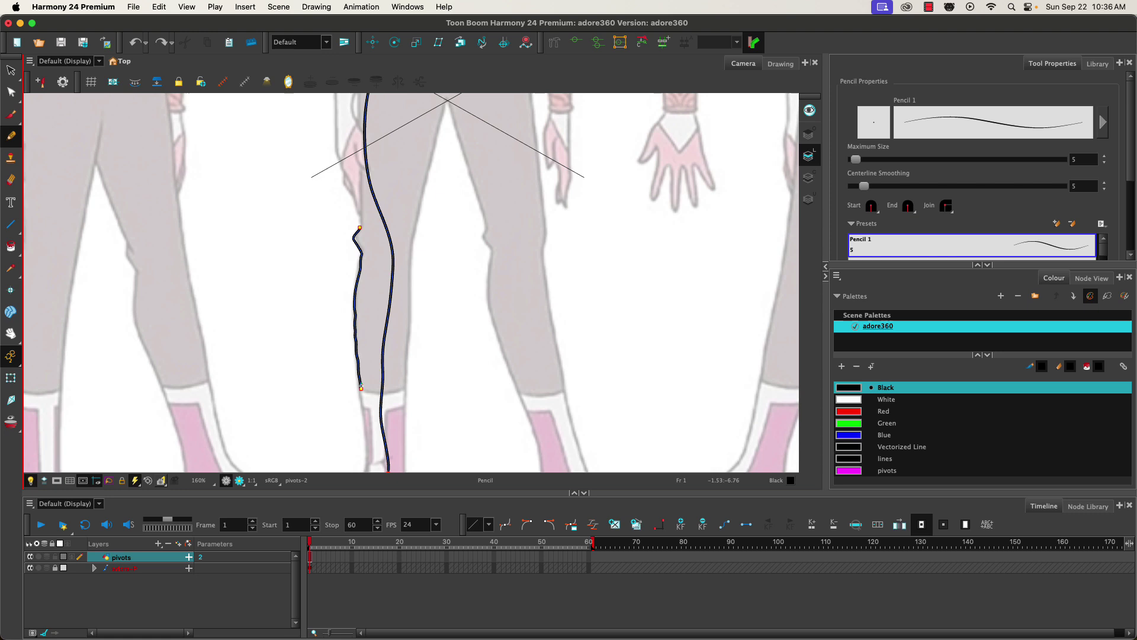
click(11, 92)
click(356, 299)
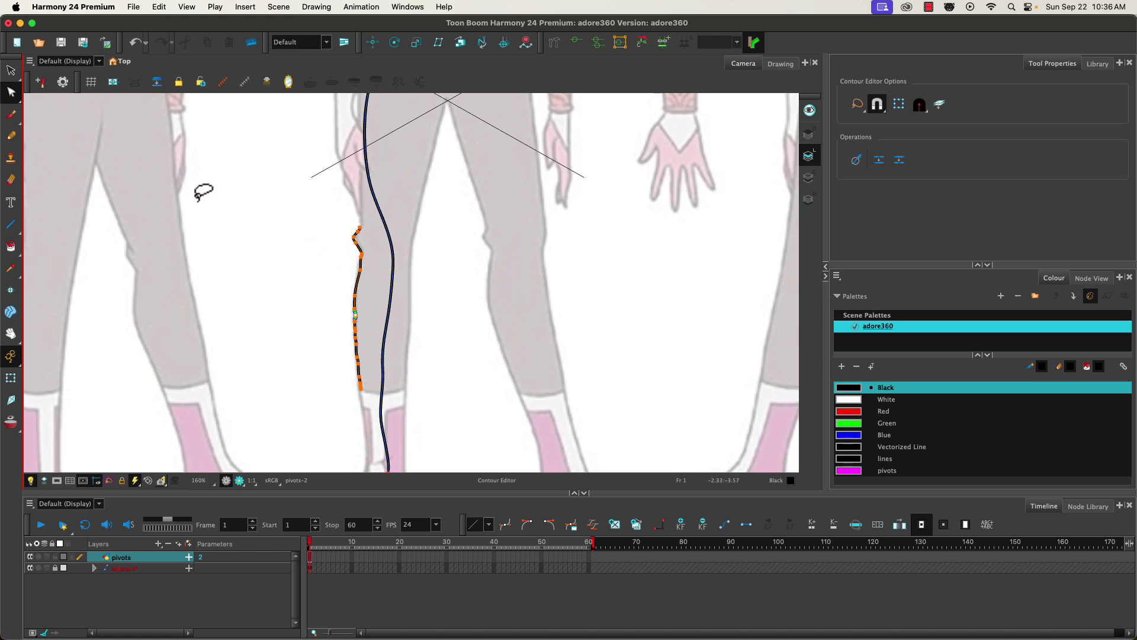
Step: Select all the pencil strokes on the front-view figure's leg and delete them
click(10, 90)
mouse_move(308, 213)
mouse_down()
mouse_move(403, 210)
mouse_move(324, 376)
mouse_up()
key(Delete)
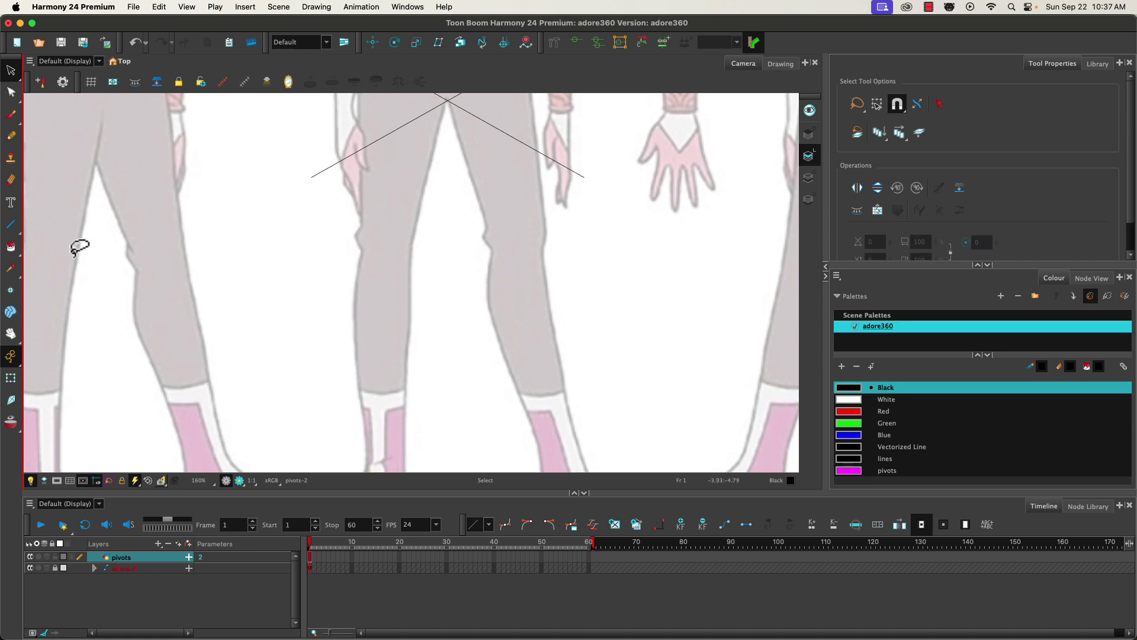
Step: Activate the Line tool and set its size to 3.5
click(11, 226)
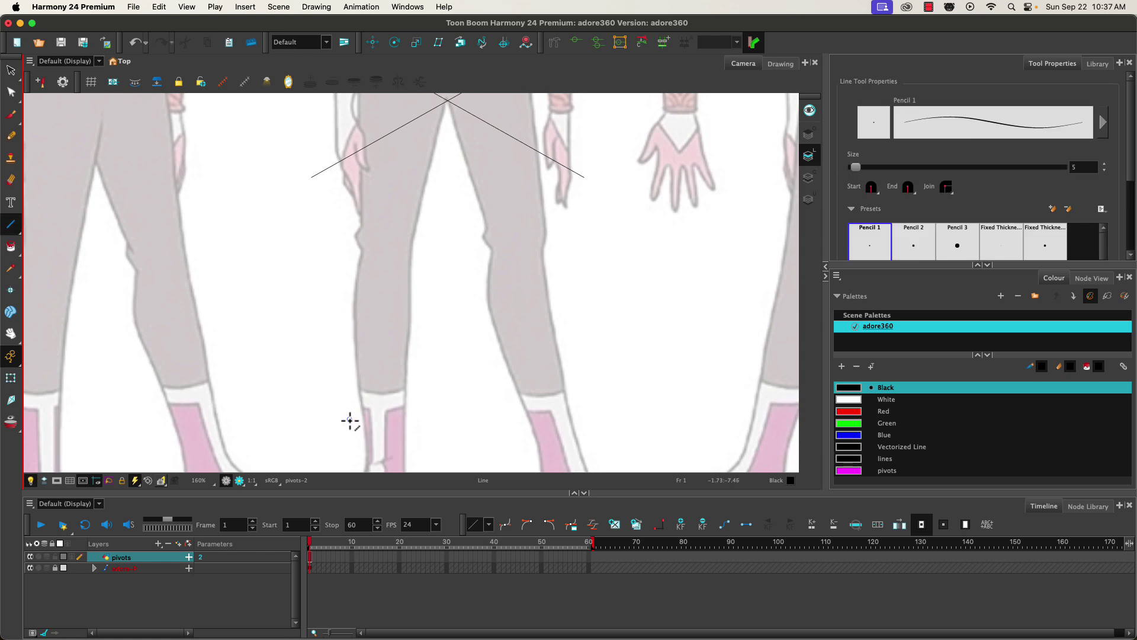
click(1082, 167)
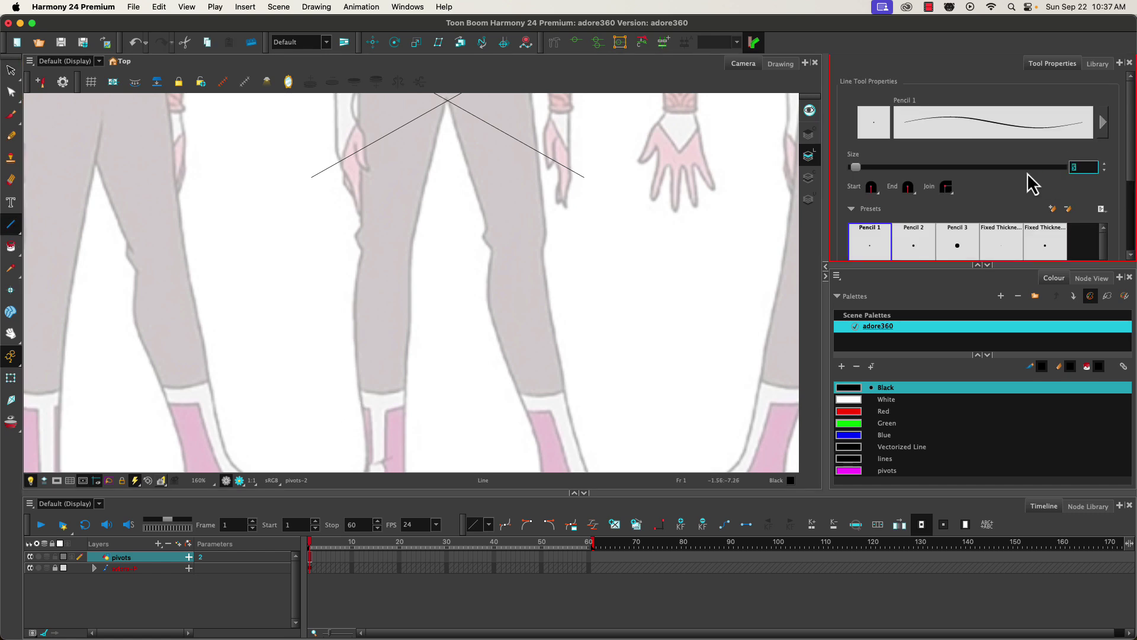
text(3.5)
key(Return)
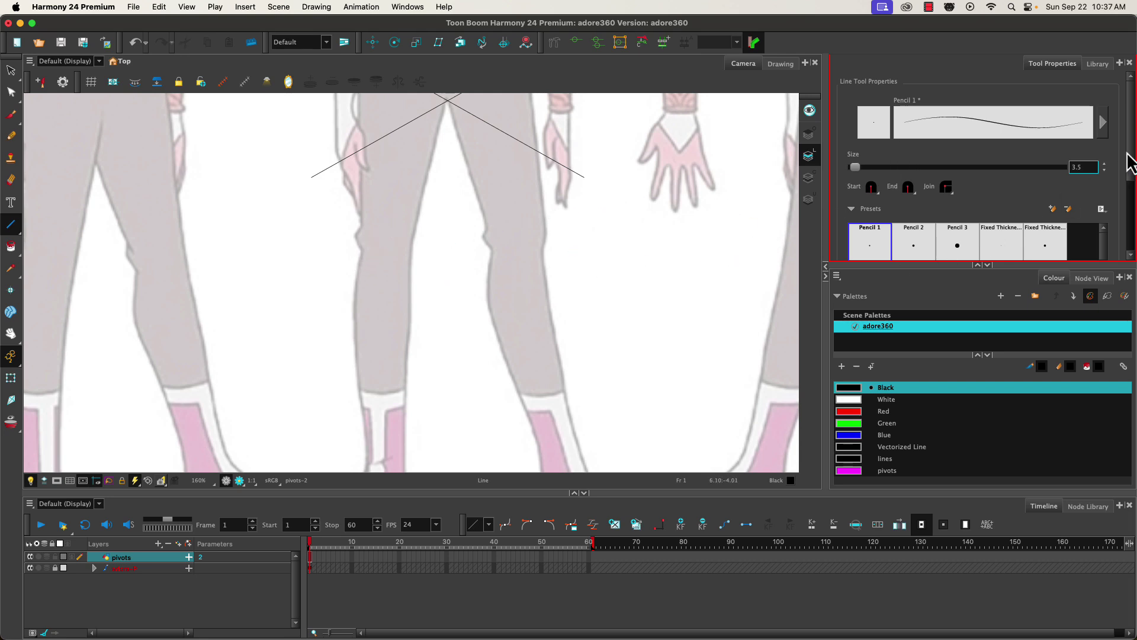
Step: Enable Line Building Mode for the Line tool, keeping snapping on and the straight line option selected
drag(1133, 169, 1131, 244)
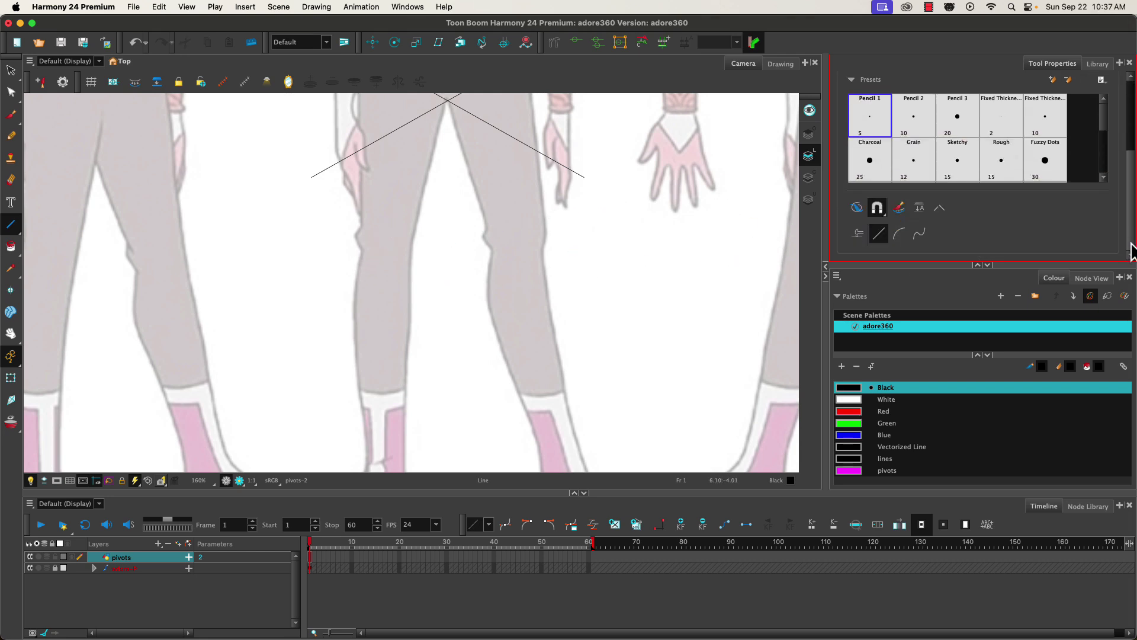
click(878, 207)
click(877, 209)
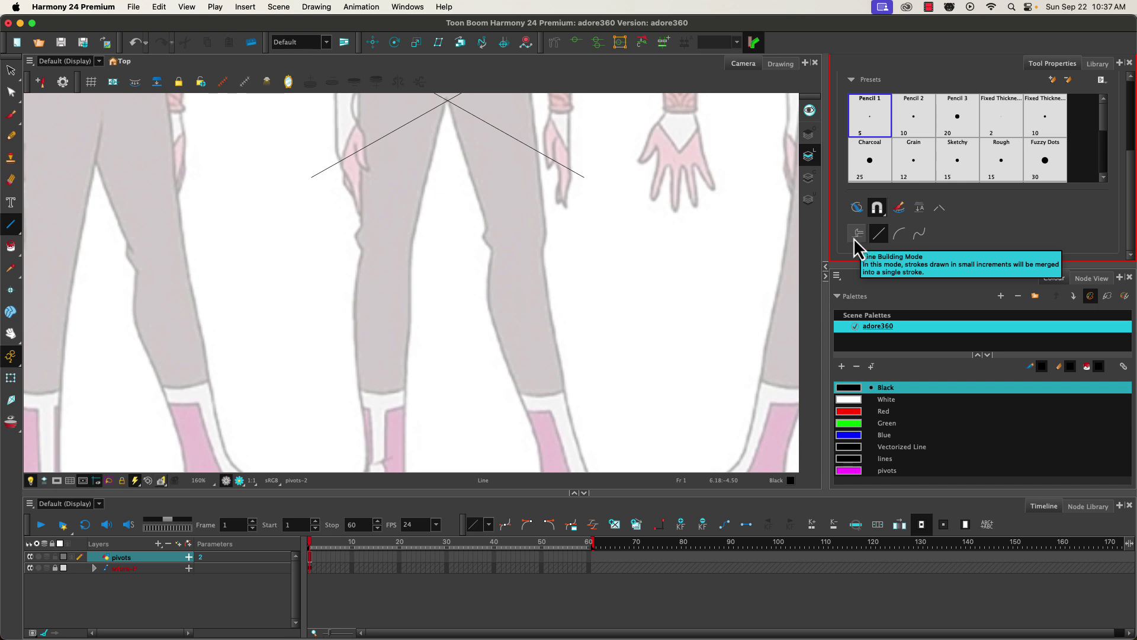
click(856, 236)
click(878, 234)
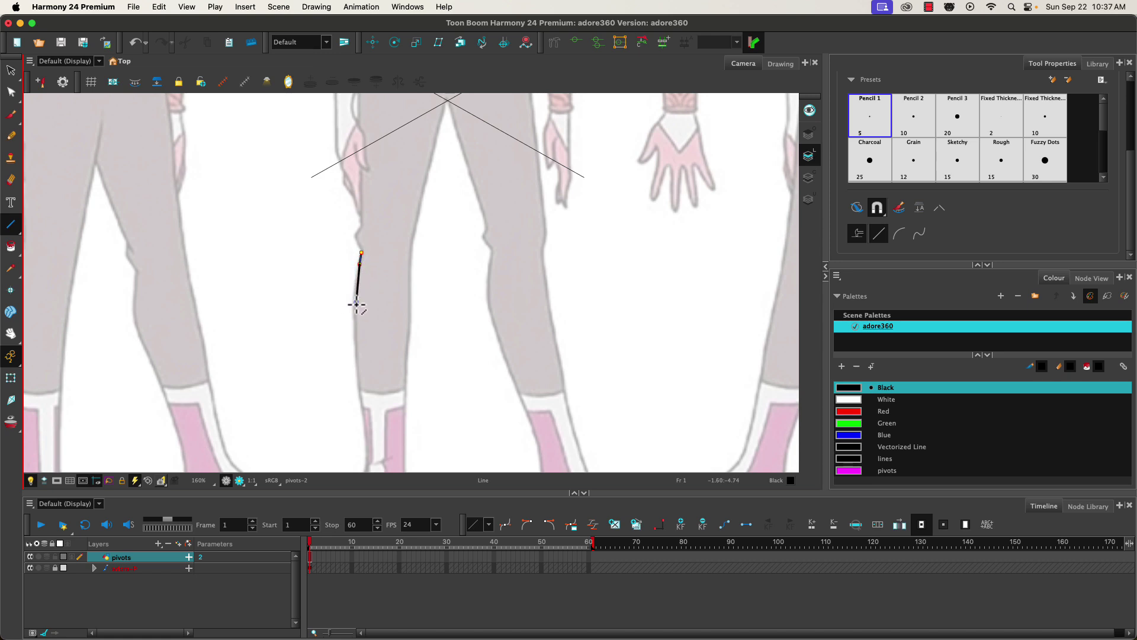
Step: Draw black lines down the front-view figure's outer shin and parallel beside it, and show their contour points
drag(356, 314, 357, 376)
drag(345, 248, 344, 358)
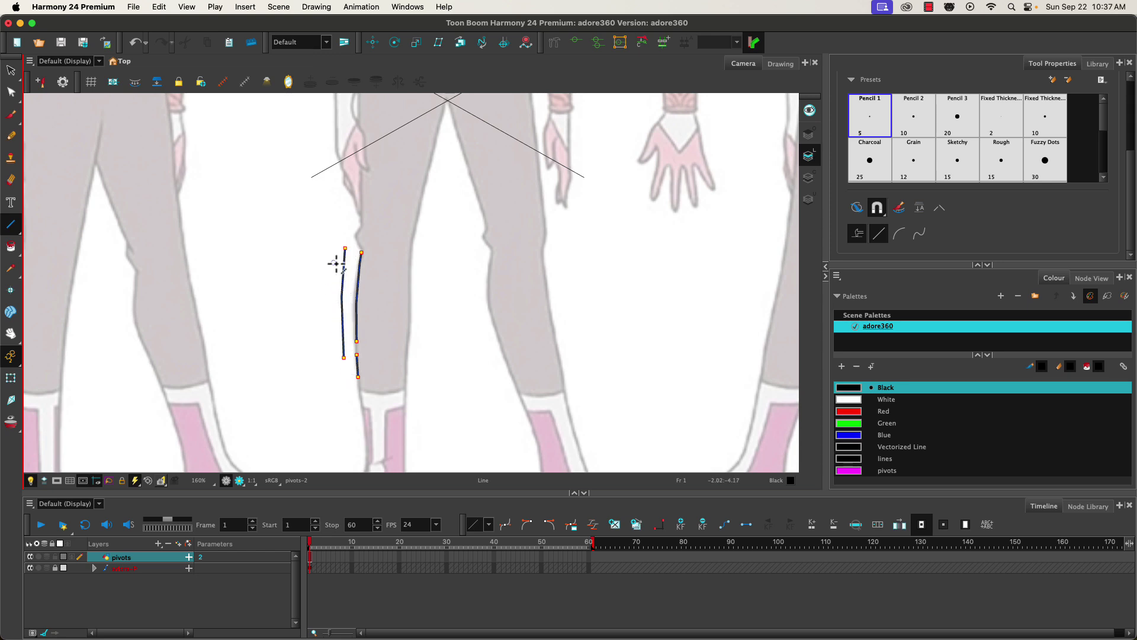
click(11, 92)
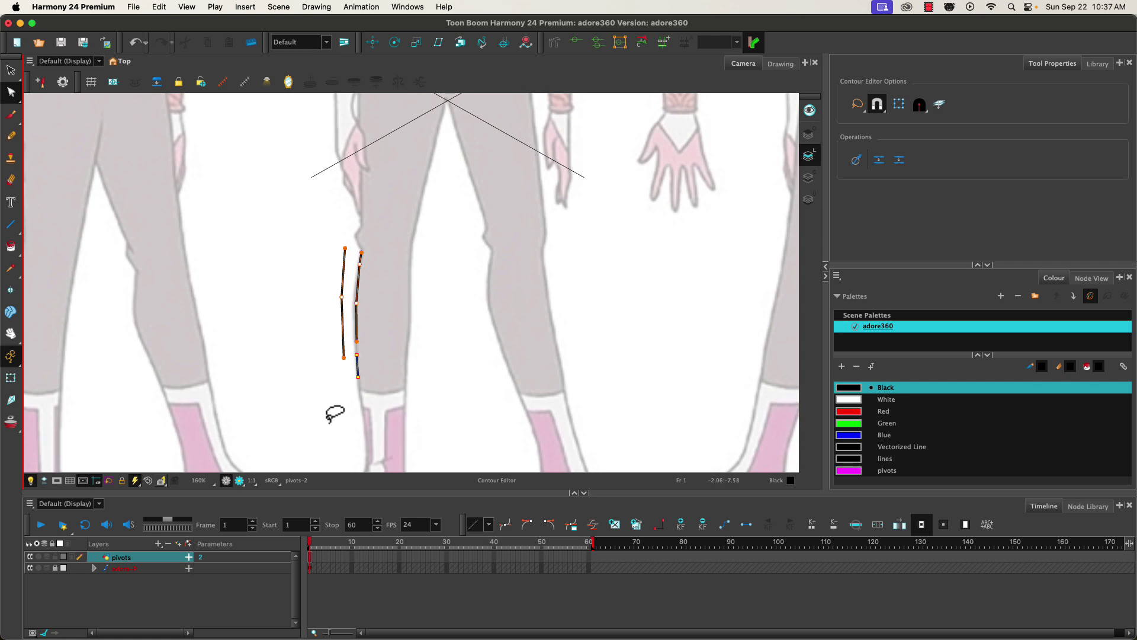
Step: Draw a slanted line snapped to the outer parallel shin line, and a second line branching upward from it
click(12, 225)
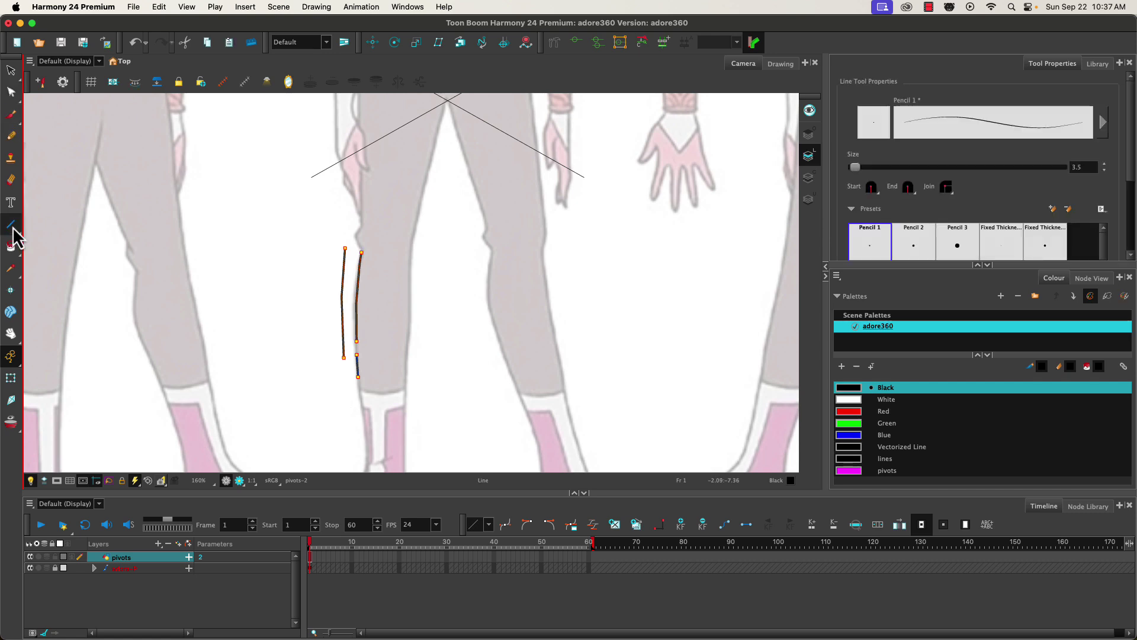
click(1098, 322)
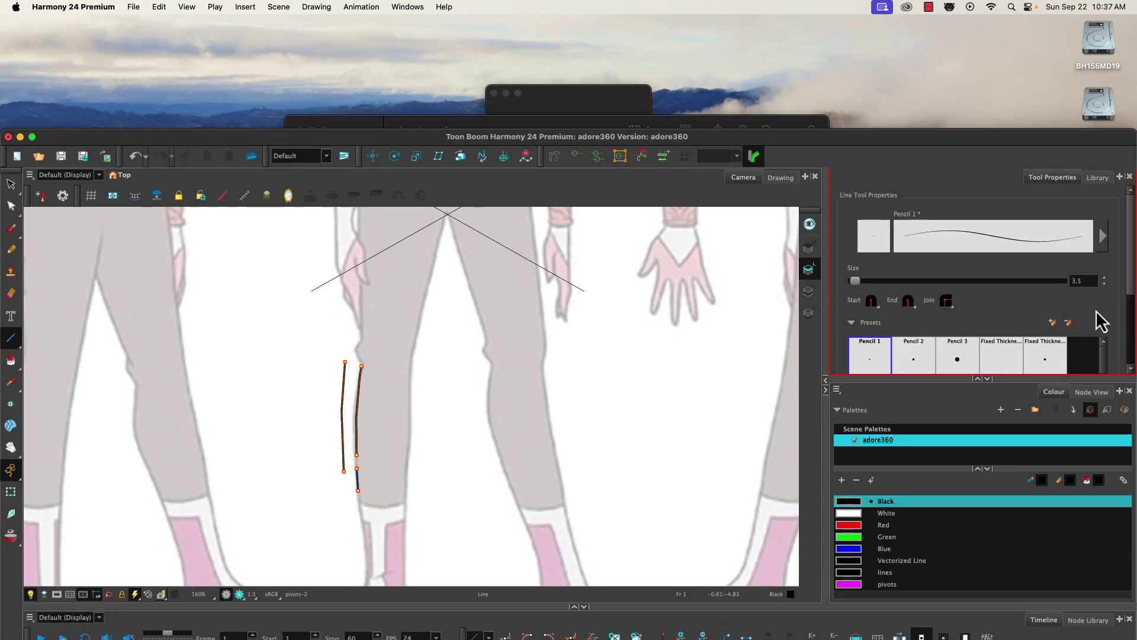
drag(1041, 142, 1038, 21)
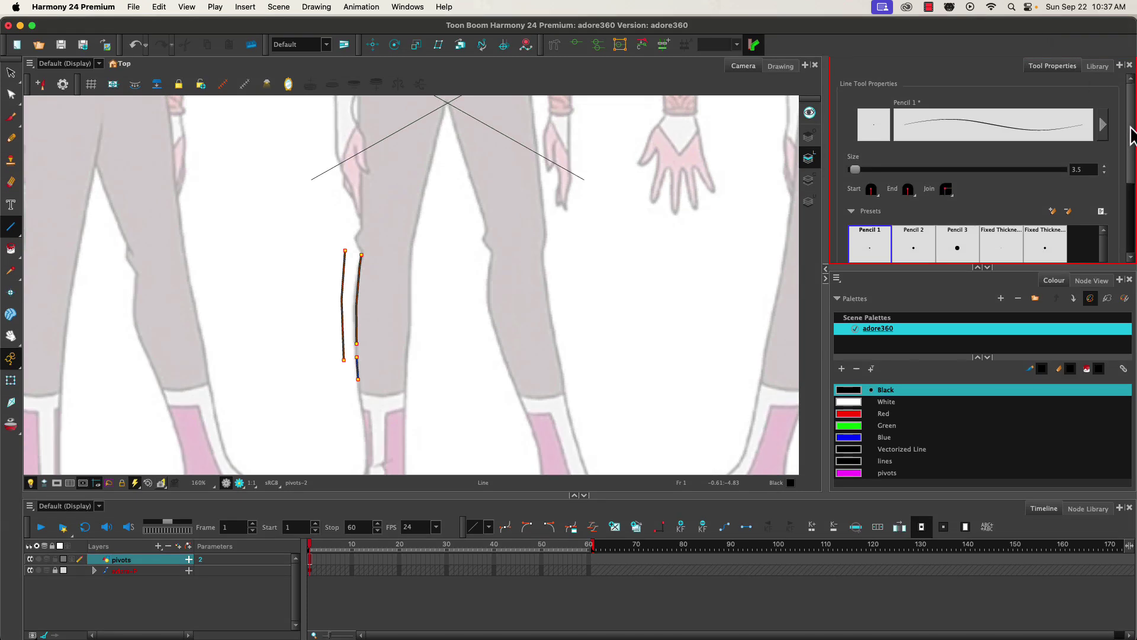
drag(1131, 127, 1129, 198)
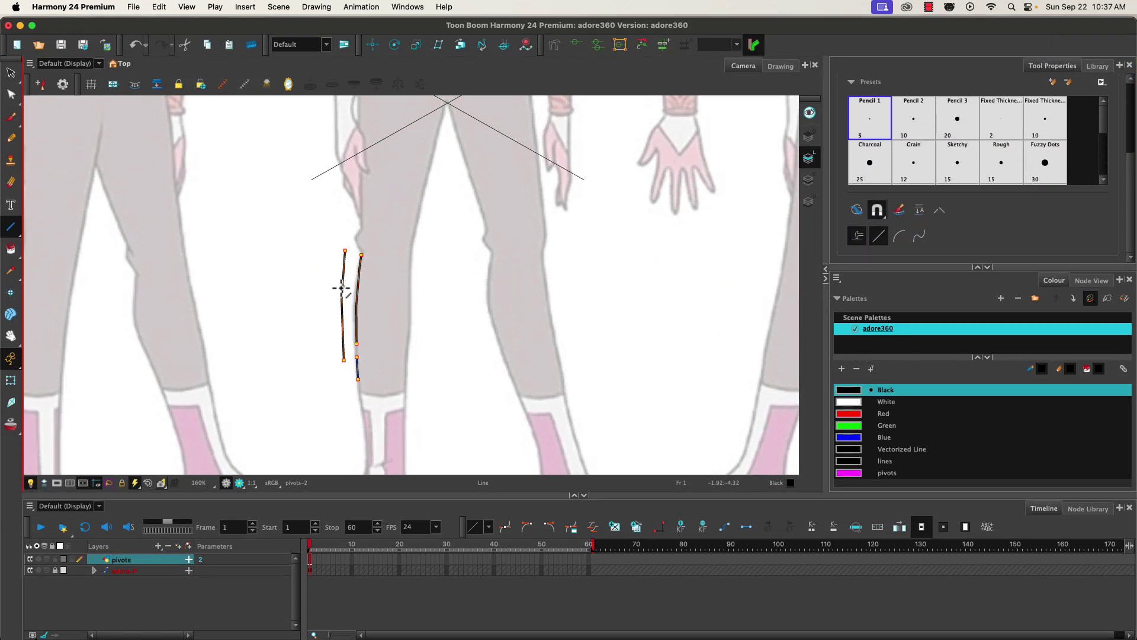
mouse_move(341, 288)
mouse_down()
mouse_move(300, 287)
mouse_move(286, 315)
mouse_up()
drag(323, 297, 294, 238)
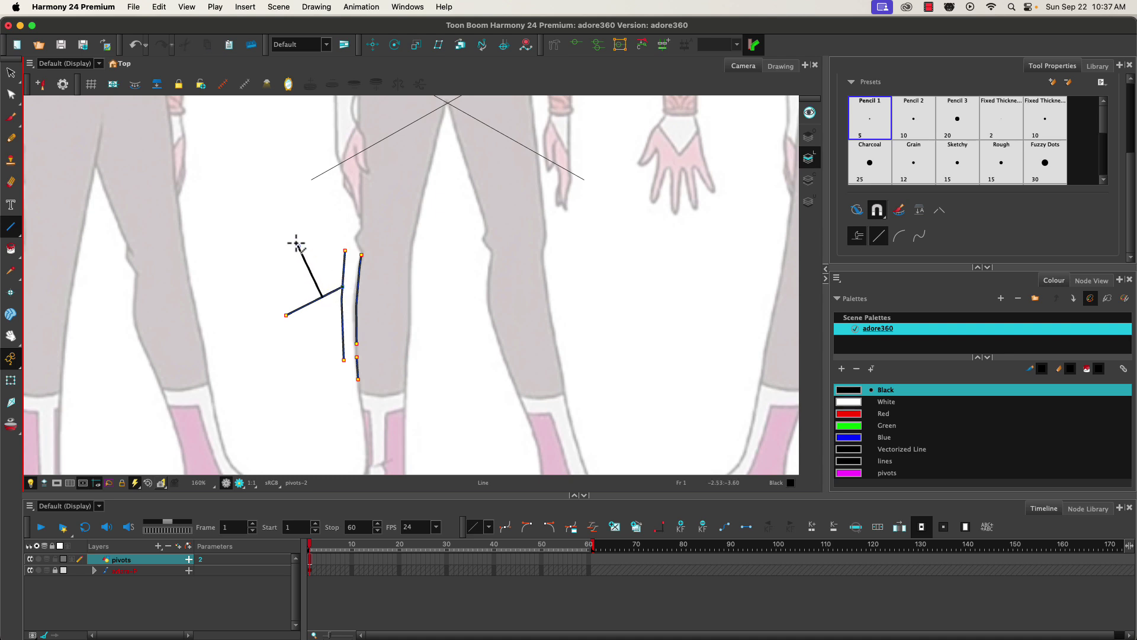
Step: Bend the upper branch line into a curve with the Contour Editor and slide it closer to the shin
click(12, 94)
drag(310, 271, 298, 277)
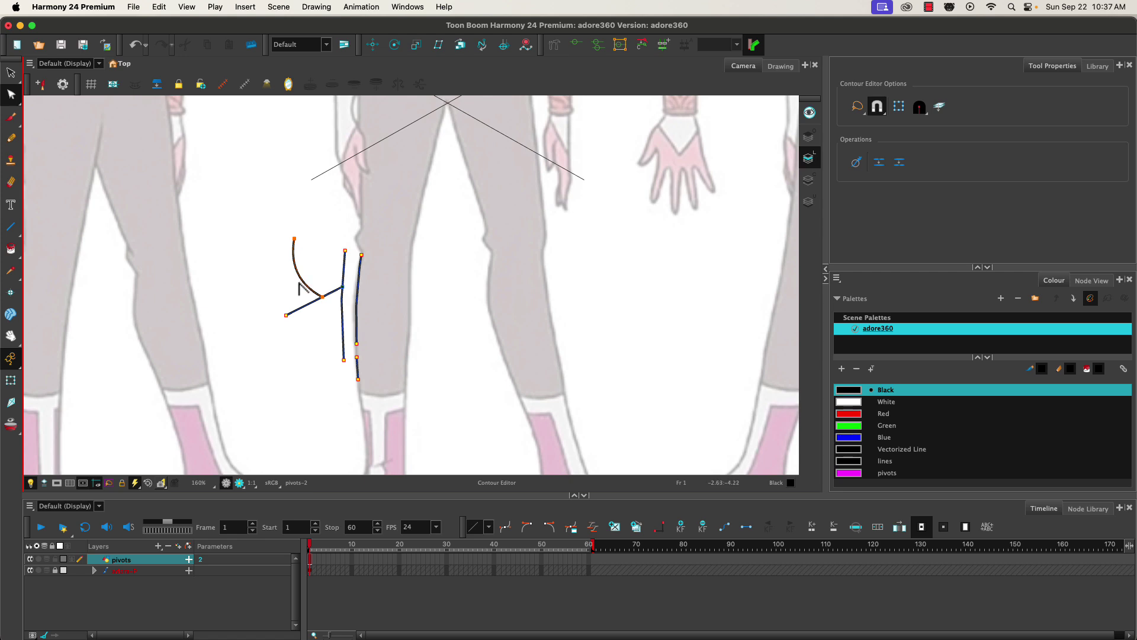
click(11, 72)
click(260, 257)
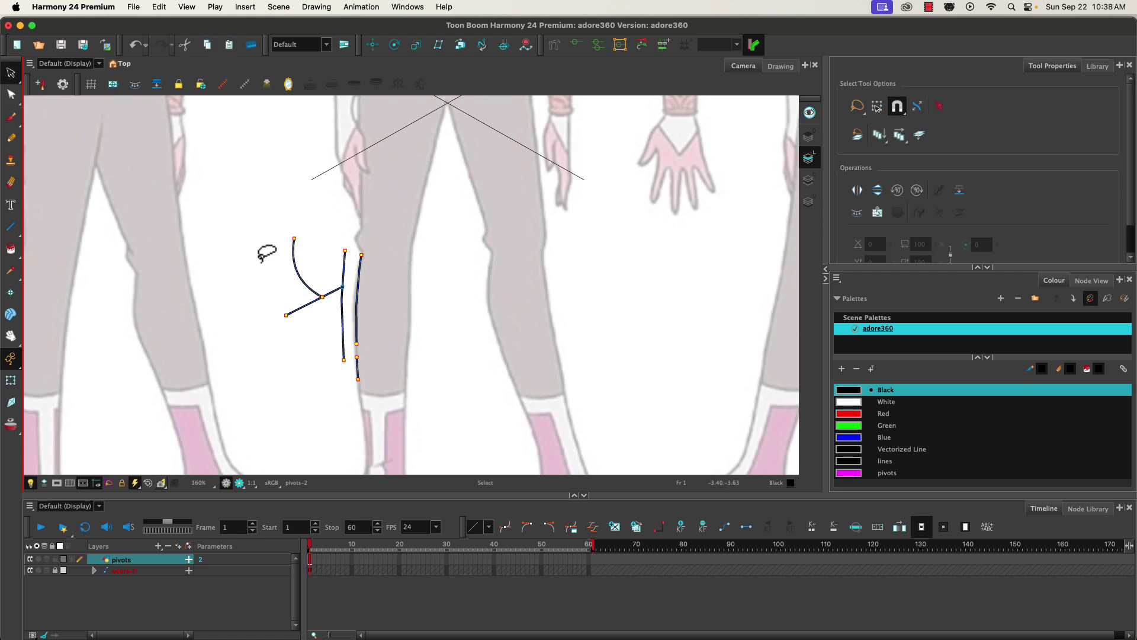
mouse_move(299, 276)
mouse_down()
mouse_move(294, 256)
mouse_move(307, 277)
mouse_up()
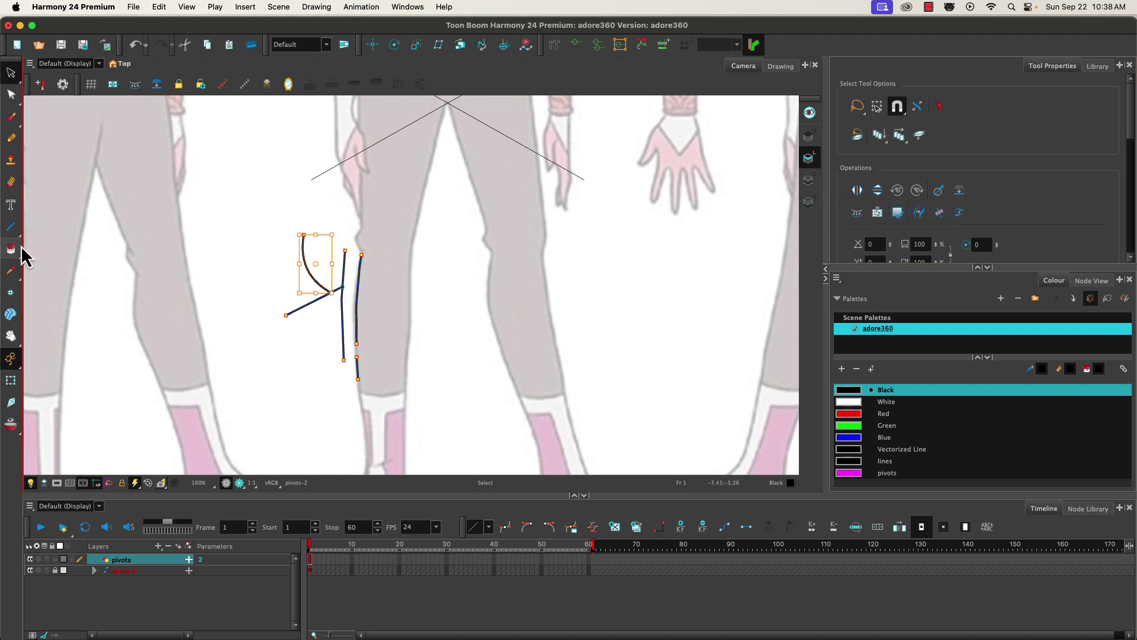
Step: Draw two long curved lines between the front-view figure's legs with the Line tool, using the arc option for the second
click(9, 227)
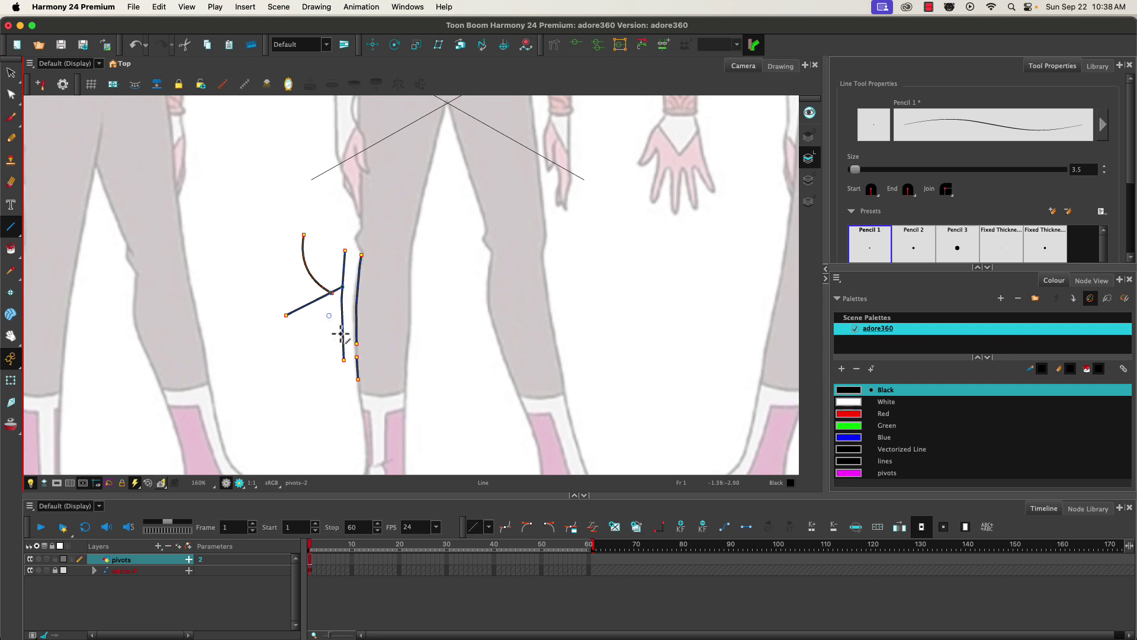
drag(1131, 172, 1131, 243)
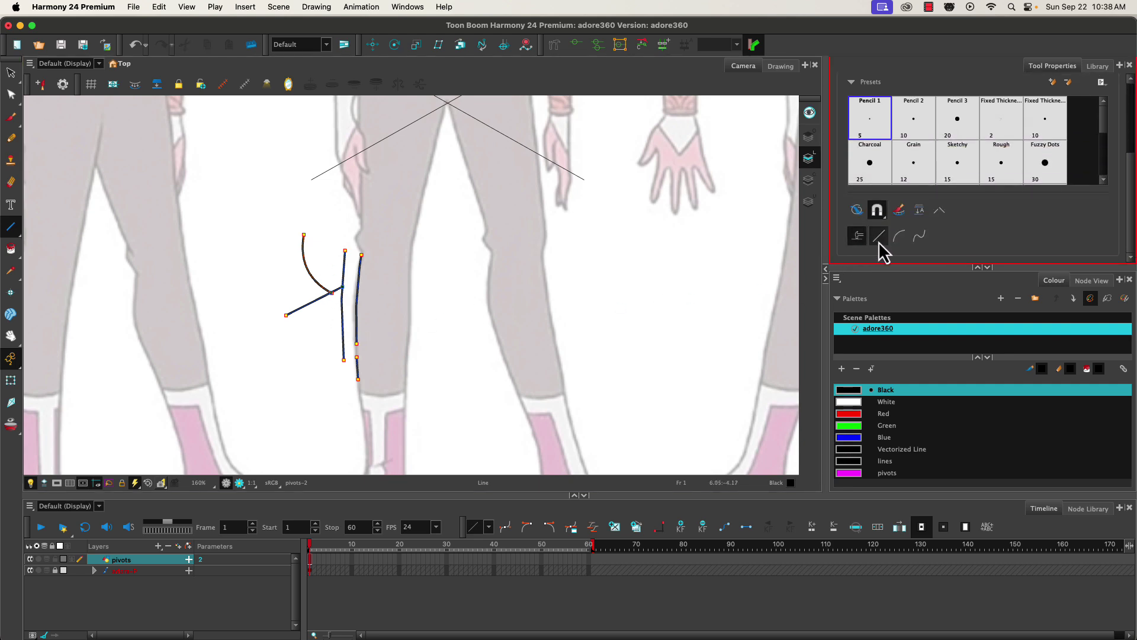
mouse_move(439, 248)
mouse_down()
mouse_move(439, 396)
mouse_move(402, 314)
mouse_move(414, 398)
mouse_move(449, 255)
mouse_move(401, 338)
mouse_move(408, 332)
mouse_up()
click(897, 237)
mouse_move(466, 230)
mouse_down()
mouse_move(479, 422)
mouse_move(459, 361)
mouse_move(451, 426)
mouse_move(452, 375)
mouse_move(472, 379)
mouse_move(456, 396)
mouse_move(450, 363)
mouse_move(453, 393)
mouse_move(445, 325)
mouse_move(434, 331)
mouse_up()
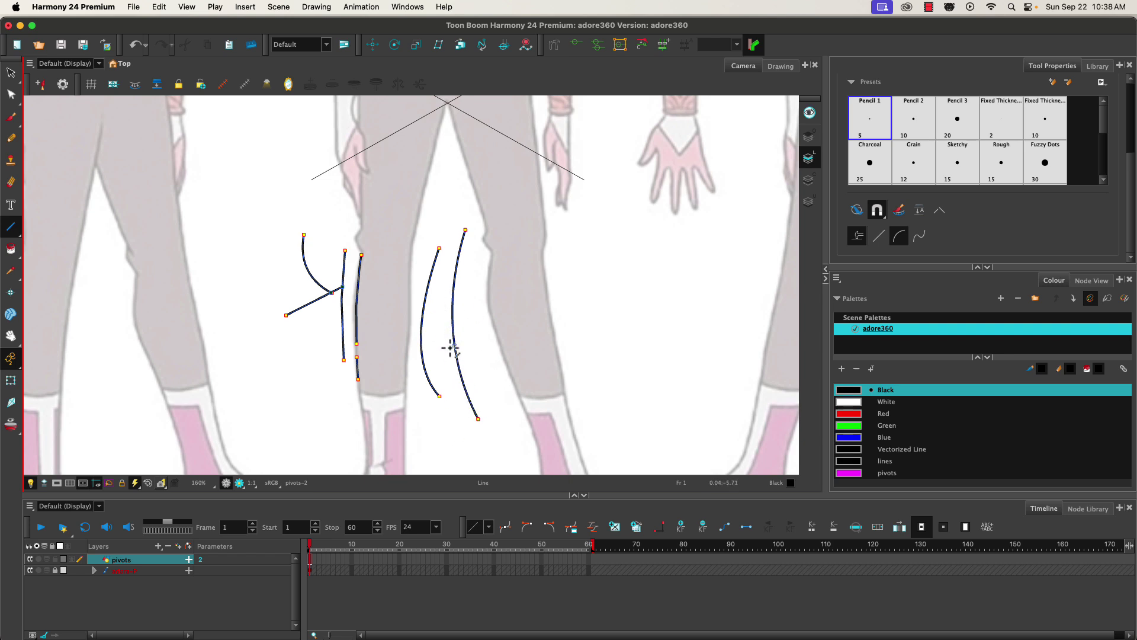
Step: Reshape the longer curve between the legs into a wavy line by moving its points and segments with the Contour Editor
click(12, 98)
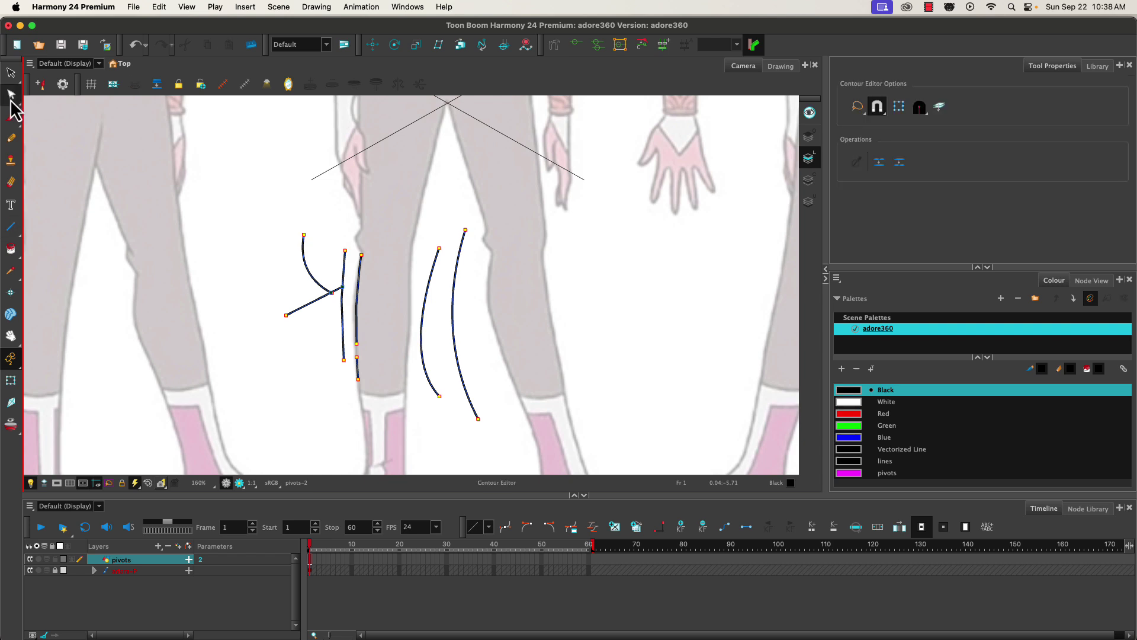
click(455, 350)
drag(453, 298, 464, 298)
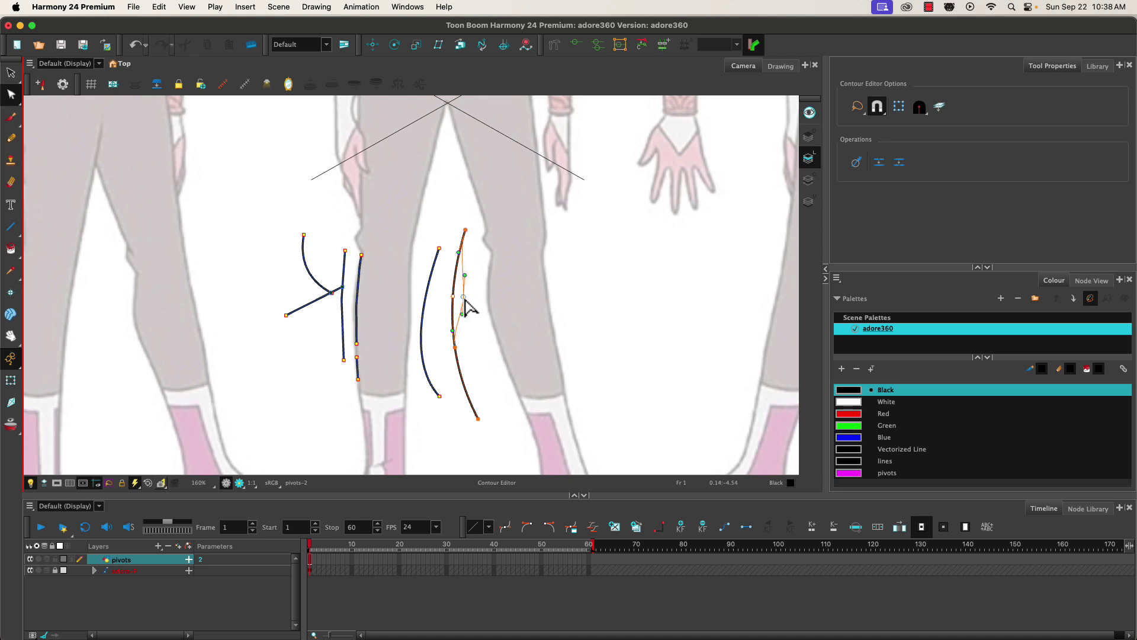
mouse_move(455, 348)
mouse_down()
mouse_move(453, 390)
mouse_move(444, 330)
mouse_move(465, 322)
mouse_move(462, 334)
mouse_up()
mouse_move(455, 382)
mouse_down()
mouse_move(462, 393)
mouse_move(440, 396)
mouse_up()
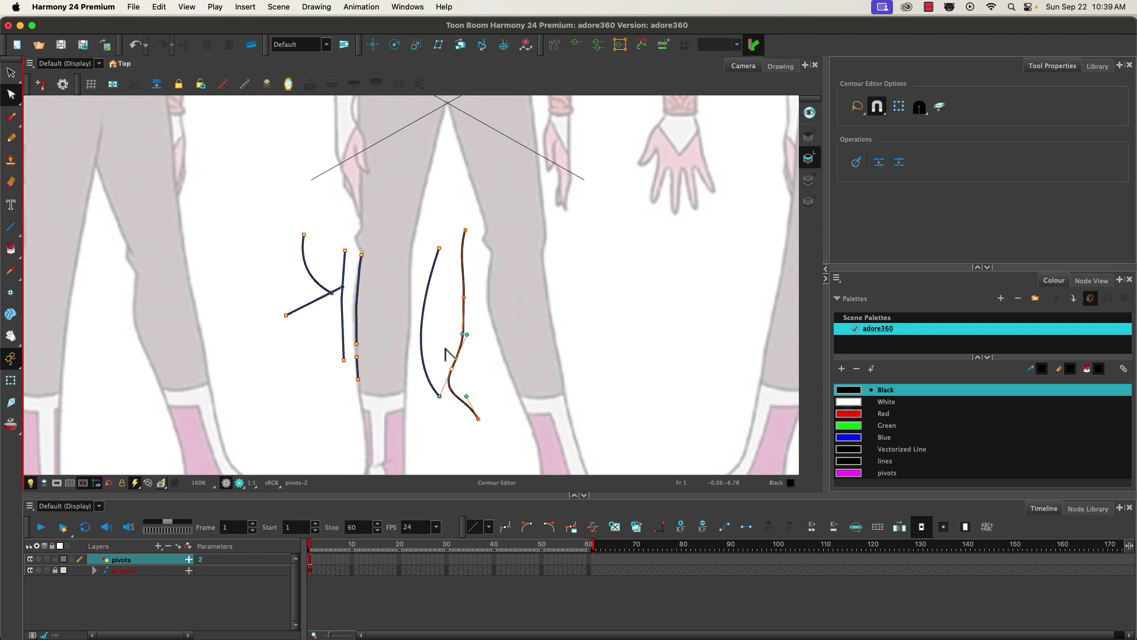
drag(463, 299, 454, 299)
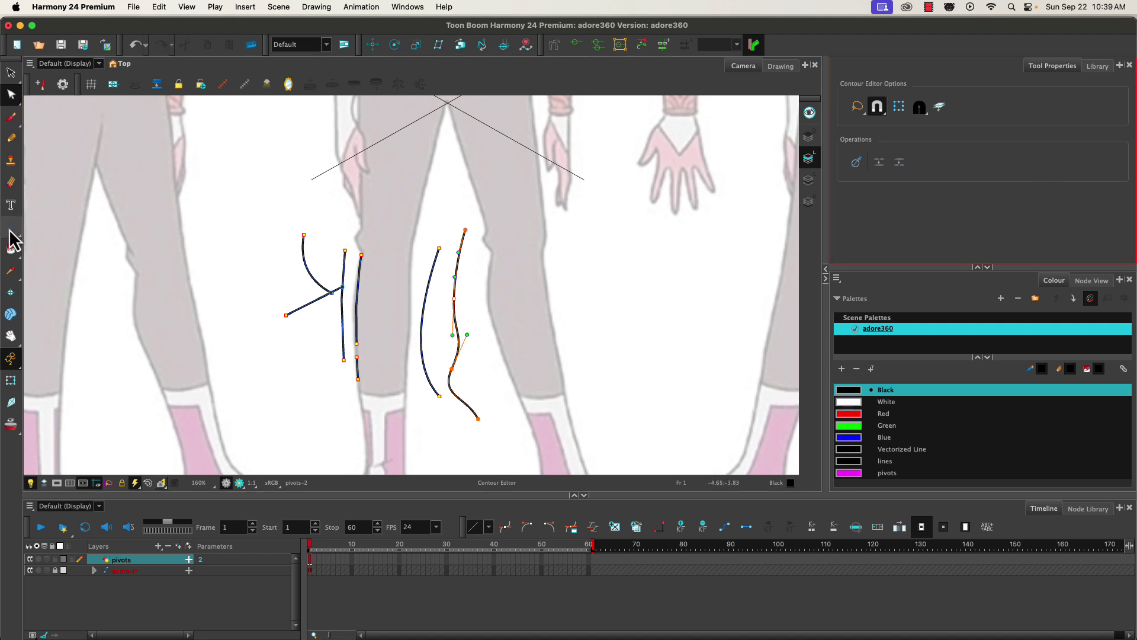
Step: Switch the shape tool to Ellipse, then select and delete all the practice lines around the front-view figure's leg
drag(12, 240, 42, 236)
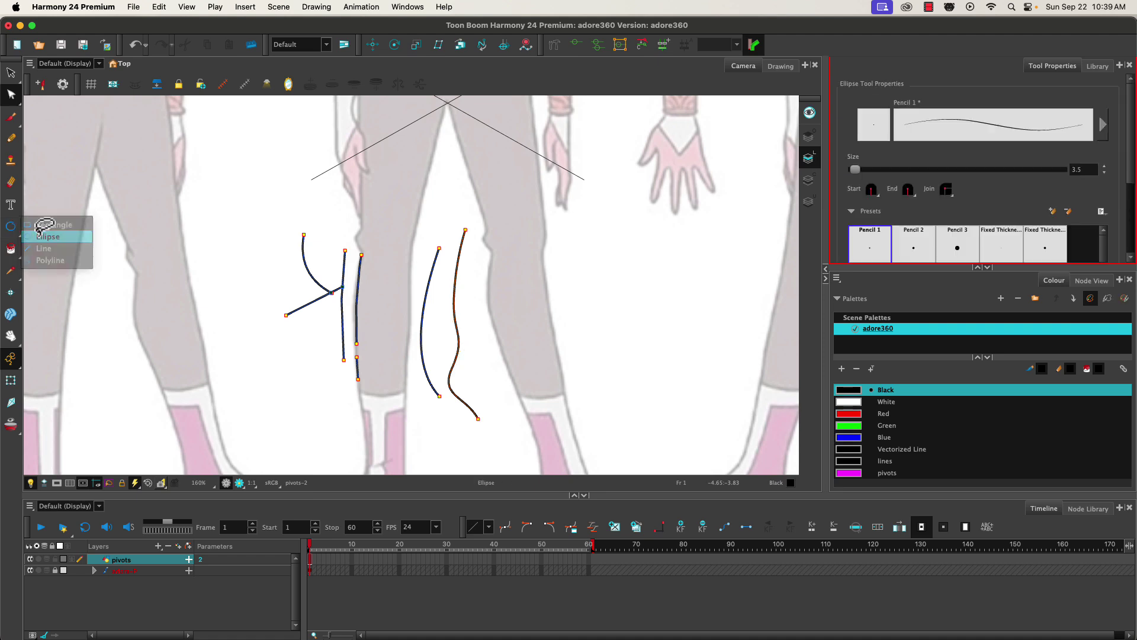
click(10, 73)
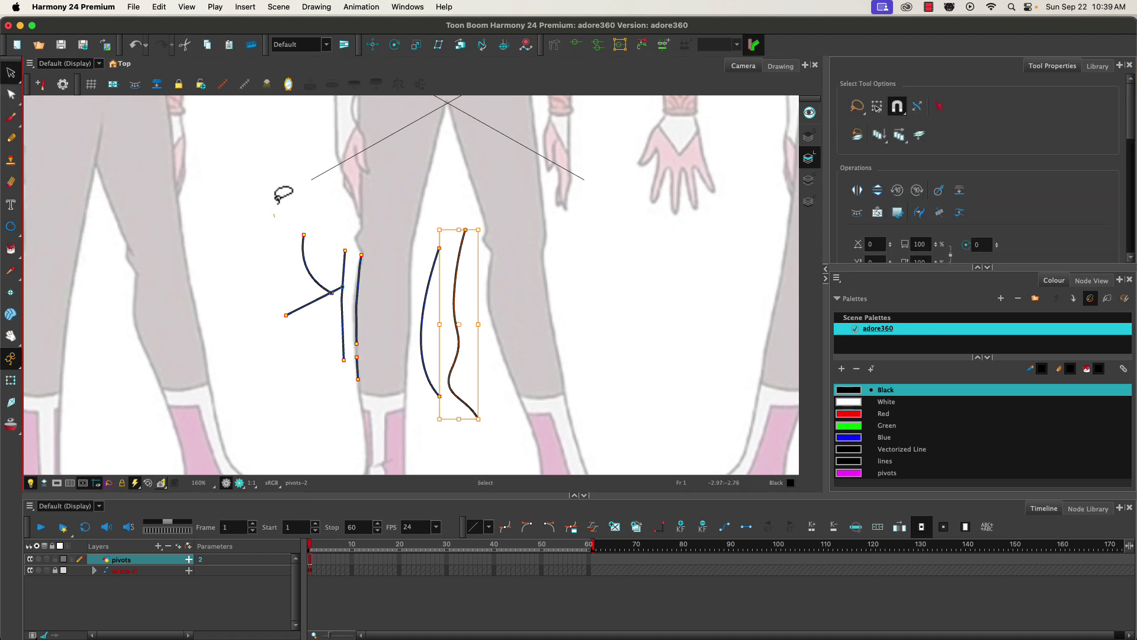
drag(283, 195, 215, 356)
key(Delete)
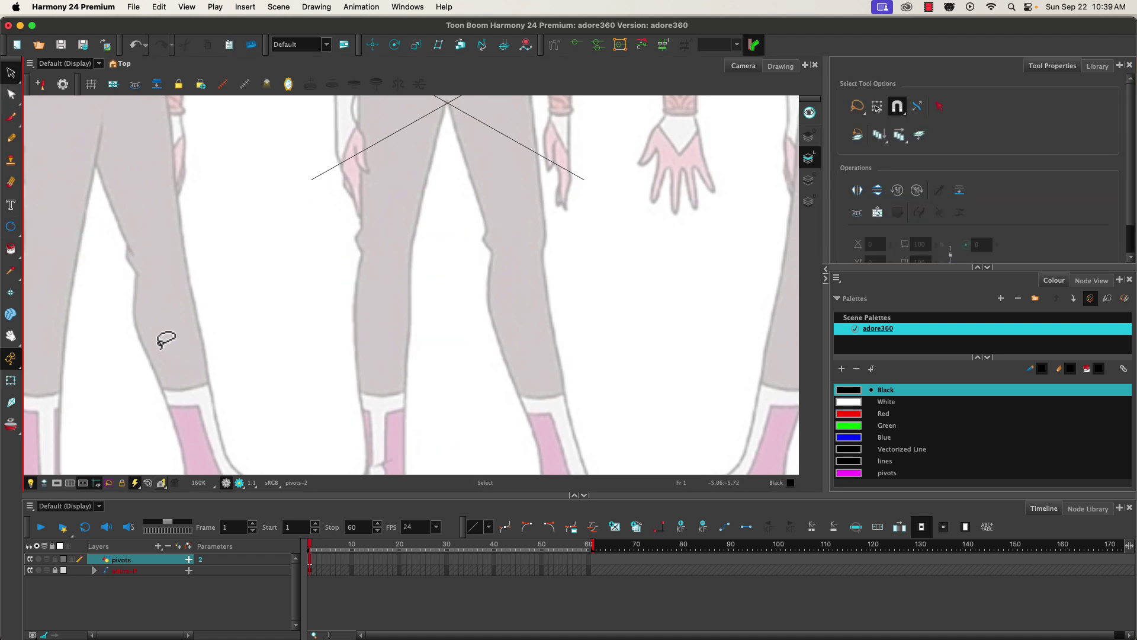
Step: Draw a circle in the pivots colour over the front-view figure's knee with the Ellipse tool
click(10, 228)
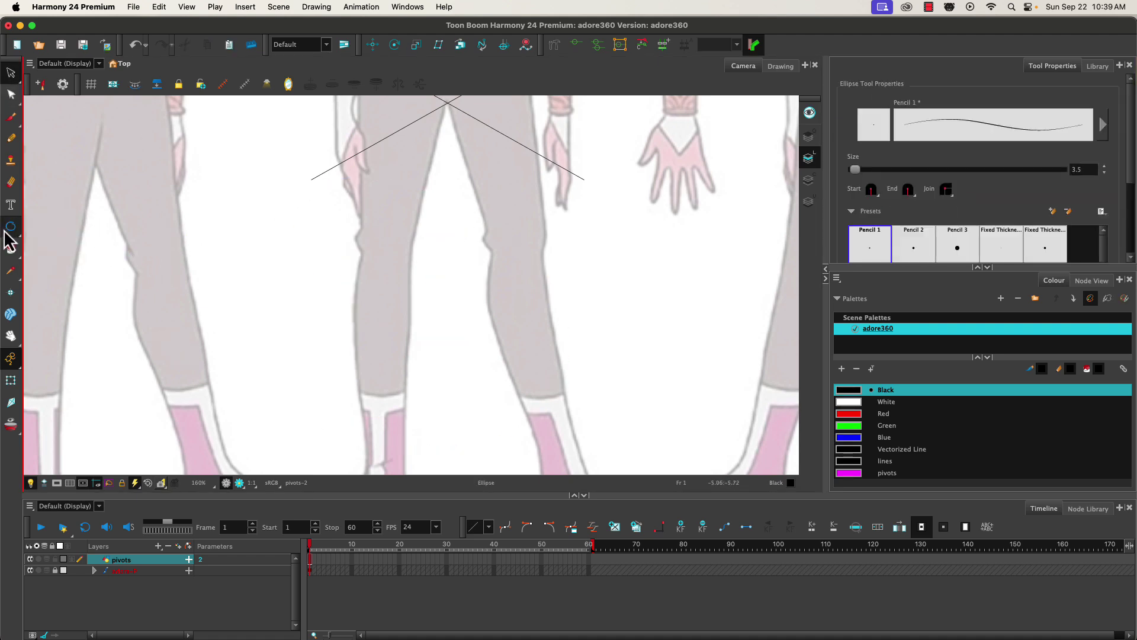
click(853, 473)
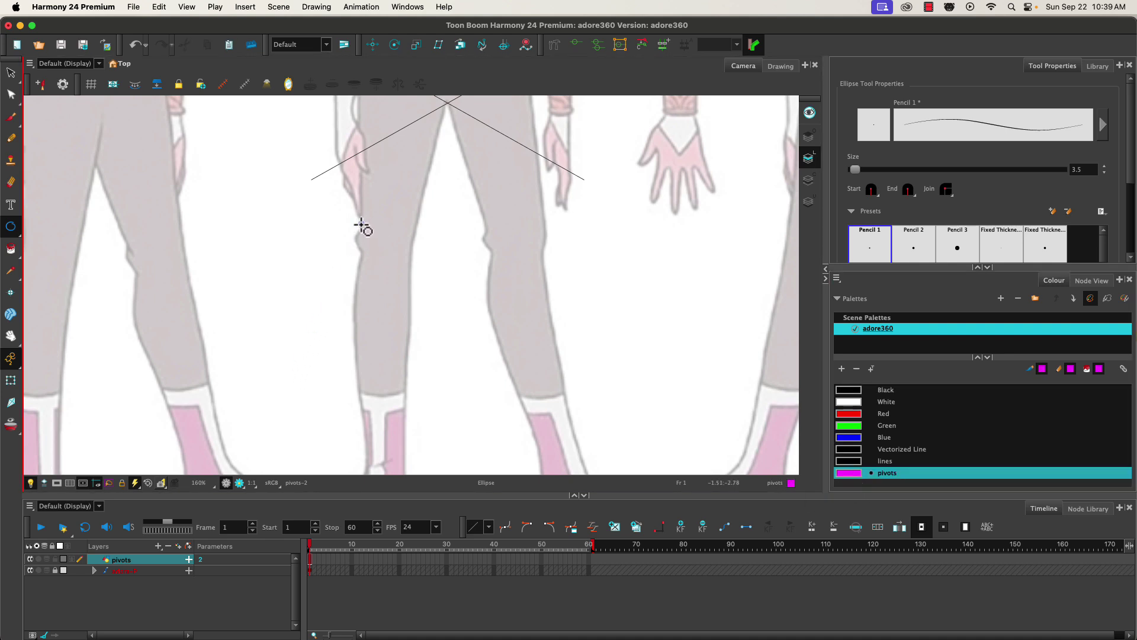
drag(361, 225, 405, 276)
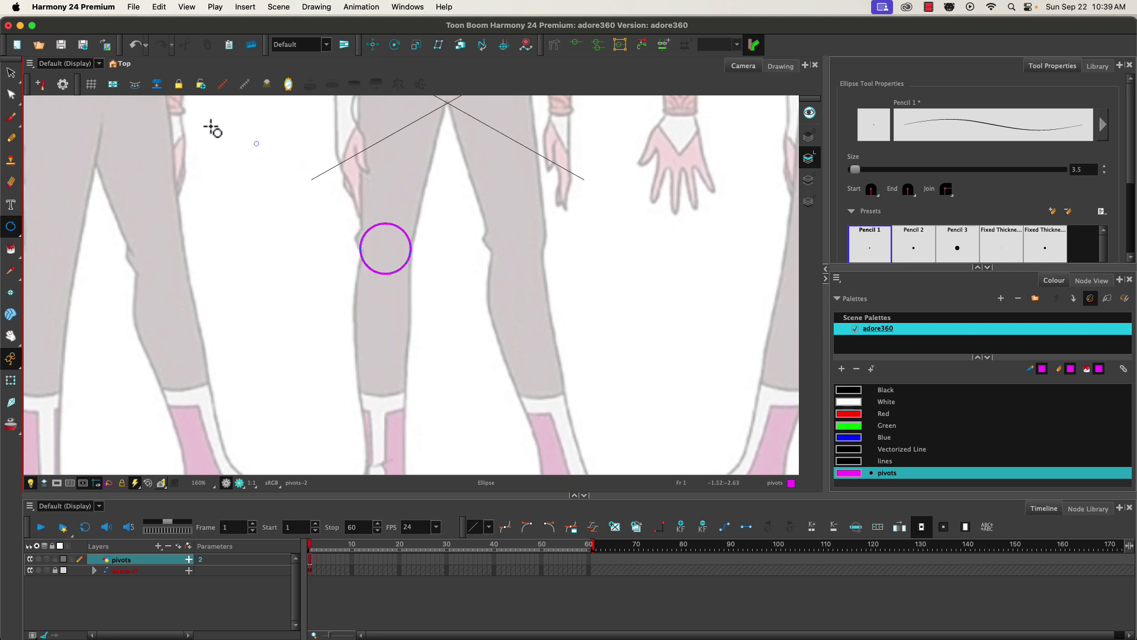
Step: Select the knee circle and scale it up slightly around its centre to cover the width of the knee
click(11, 73)
drag(363, 216, 426, 290)
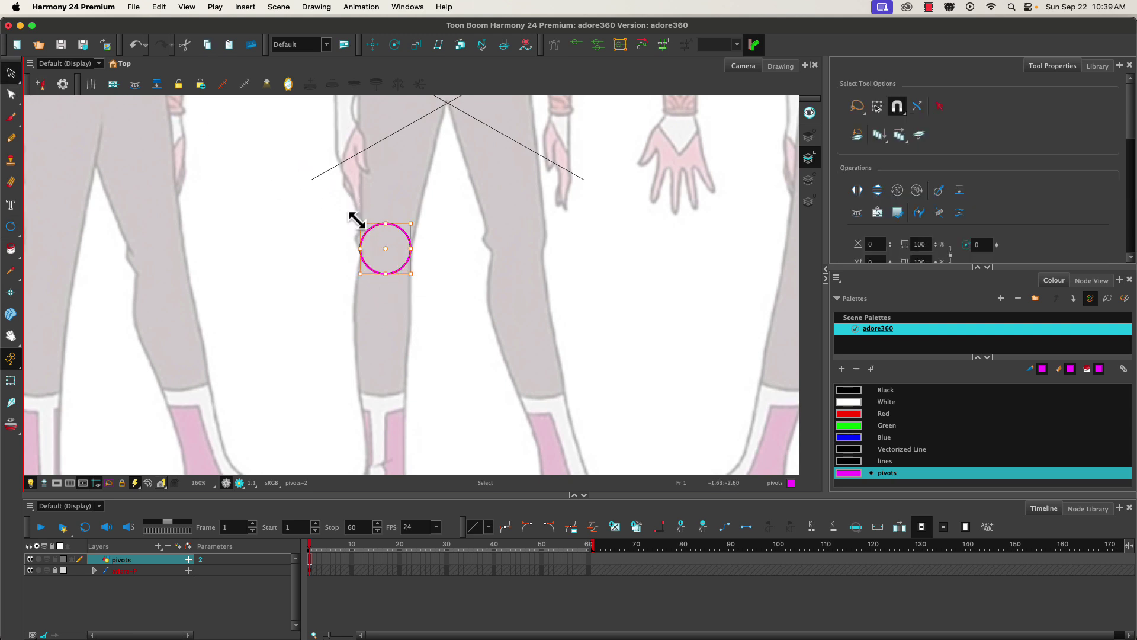
mouse_move(359, 221)
mouse_down()
mouse_move(369, 200)
mouse_move(357, 218)
mouse_up()
drag(357, 220, 356, 220)
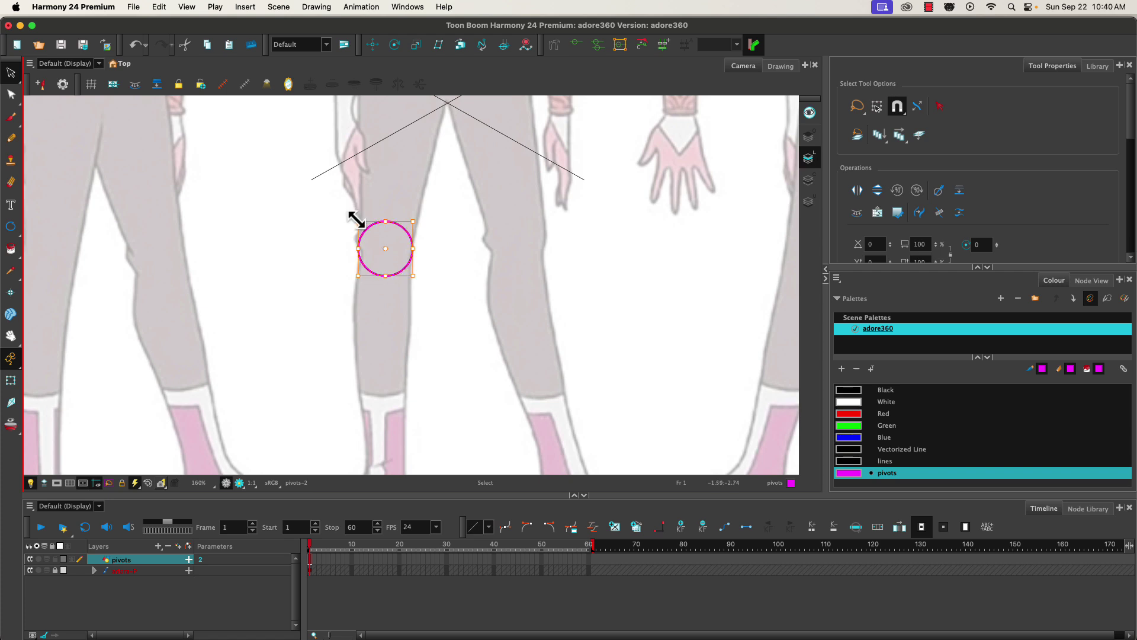
Step: Scale the knee circle down slightly from its corner to fit the width of the knee, then deselect it
key(Escape)
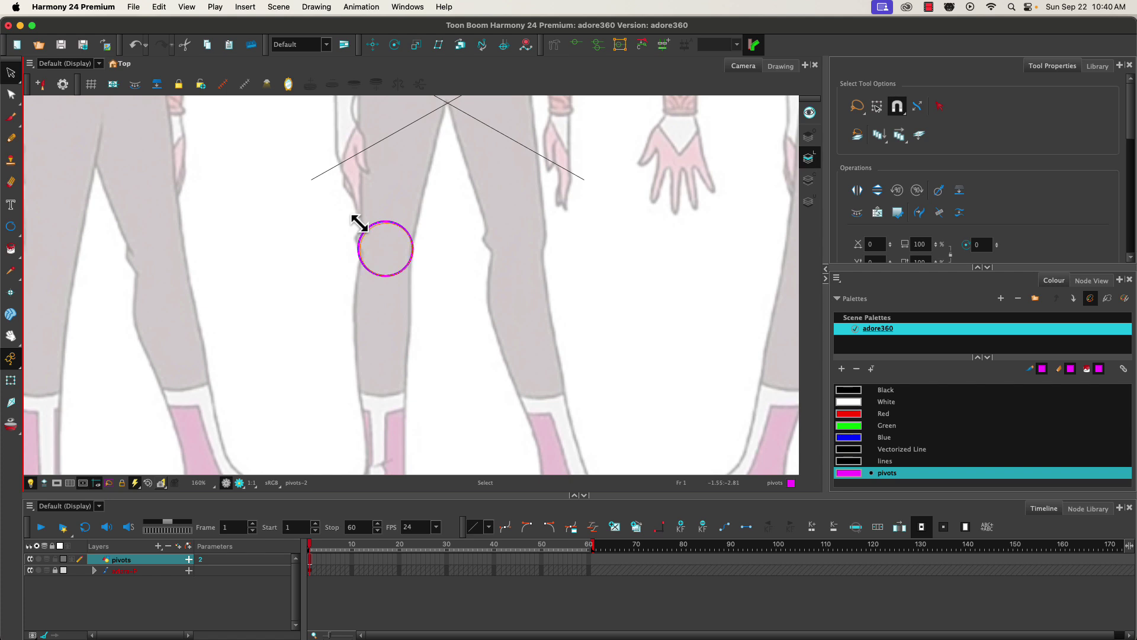
mouse_move(358, 221)
mouse_down()
mouse_move(401, 285)
mouse_move(411, 273)
mouse_up()
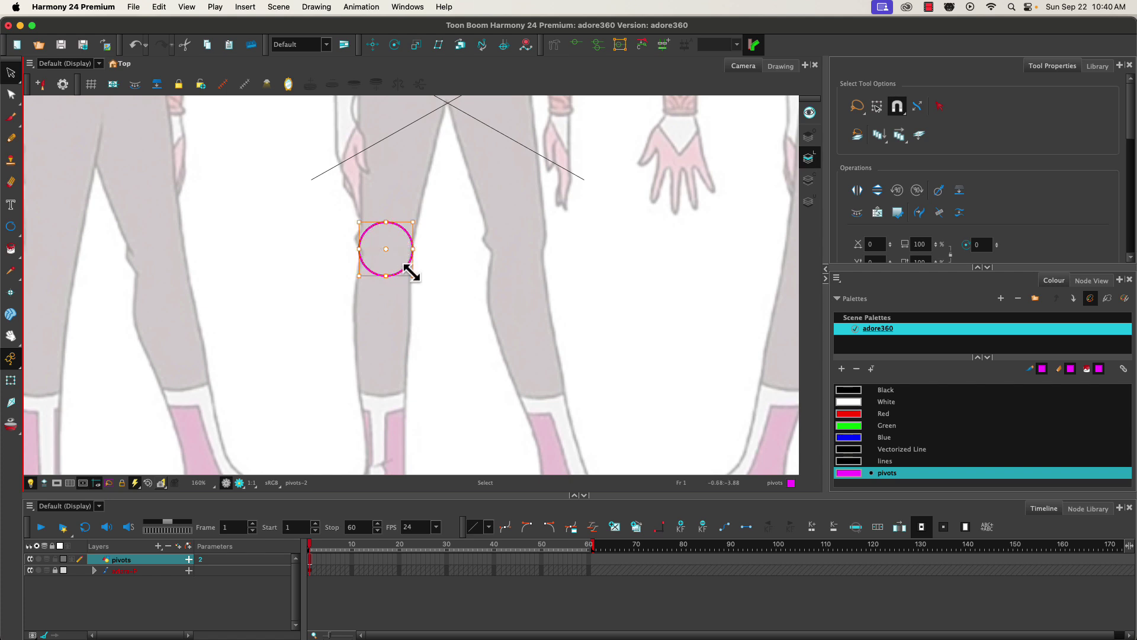
key(Escape)
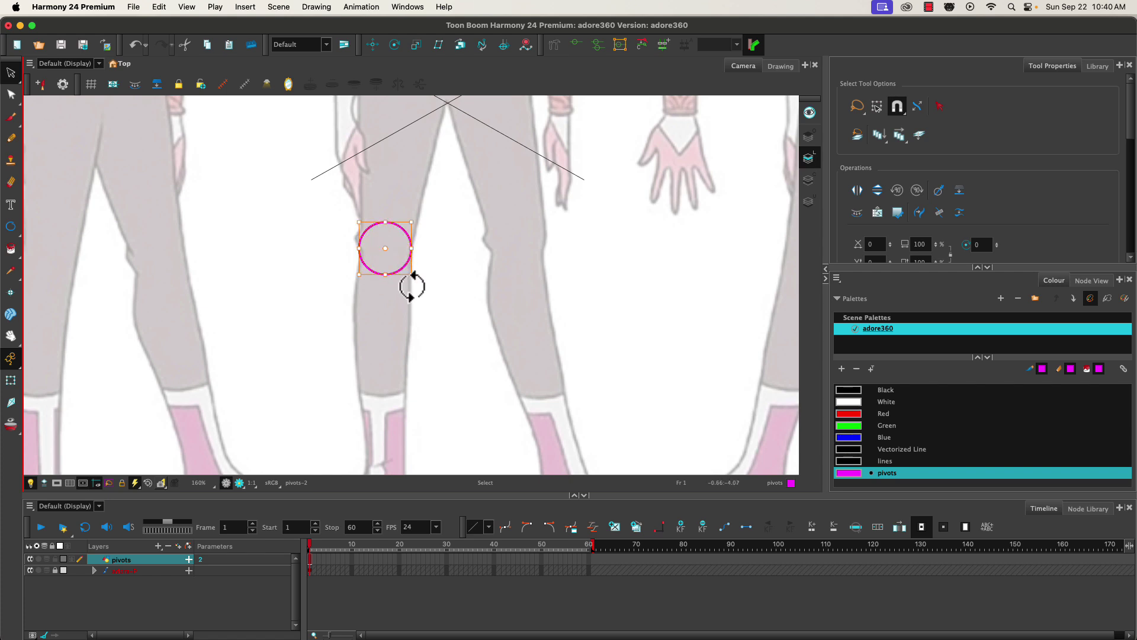
click(342, 256)
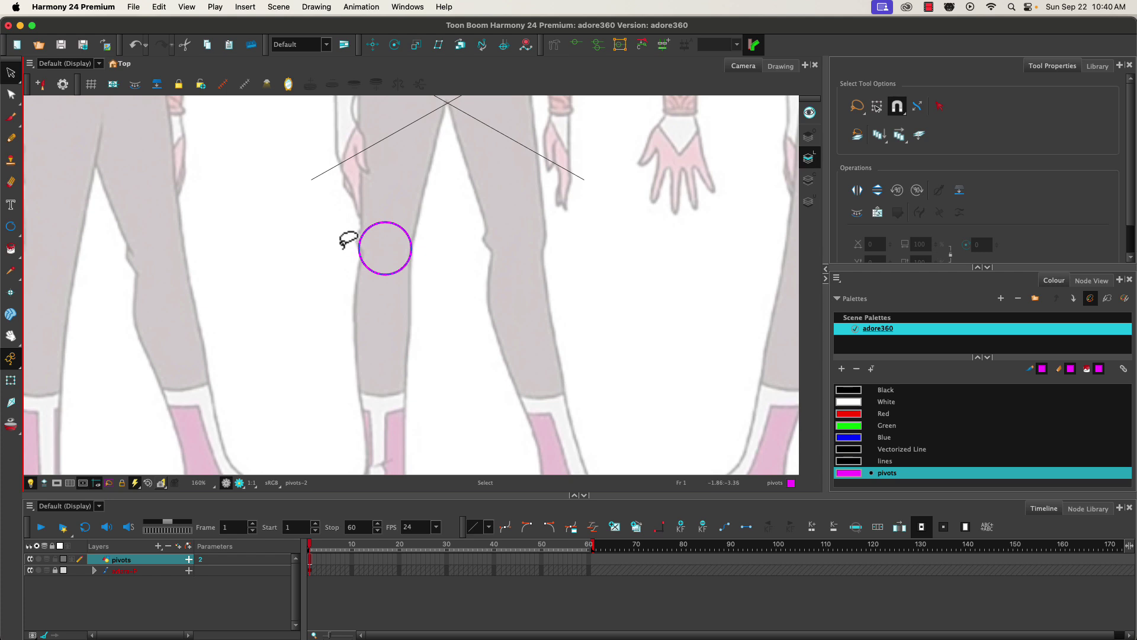
Step: Select the knee circle and nudge it slightly down and sideways to line it up with the knee's outlines
scroll(379, 252, up, 5)
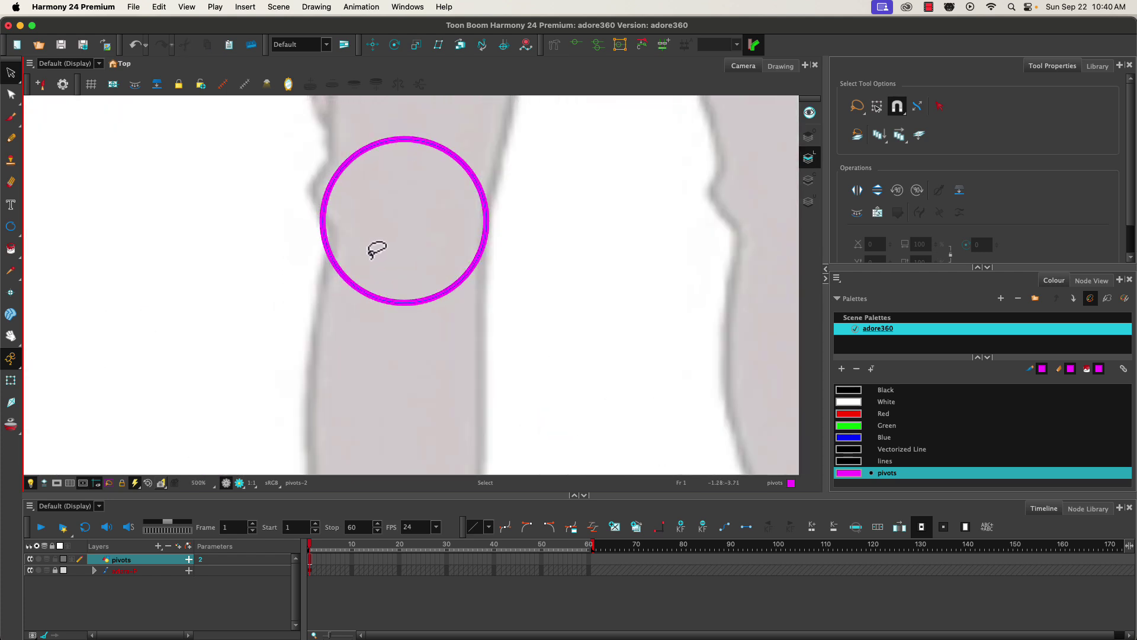
scroll(370, 237, down, 1)
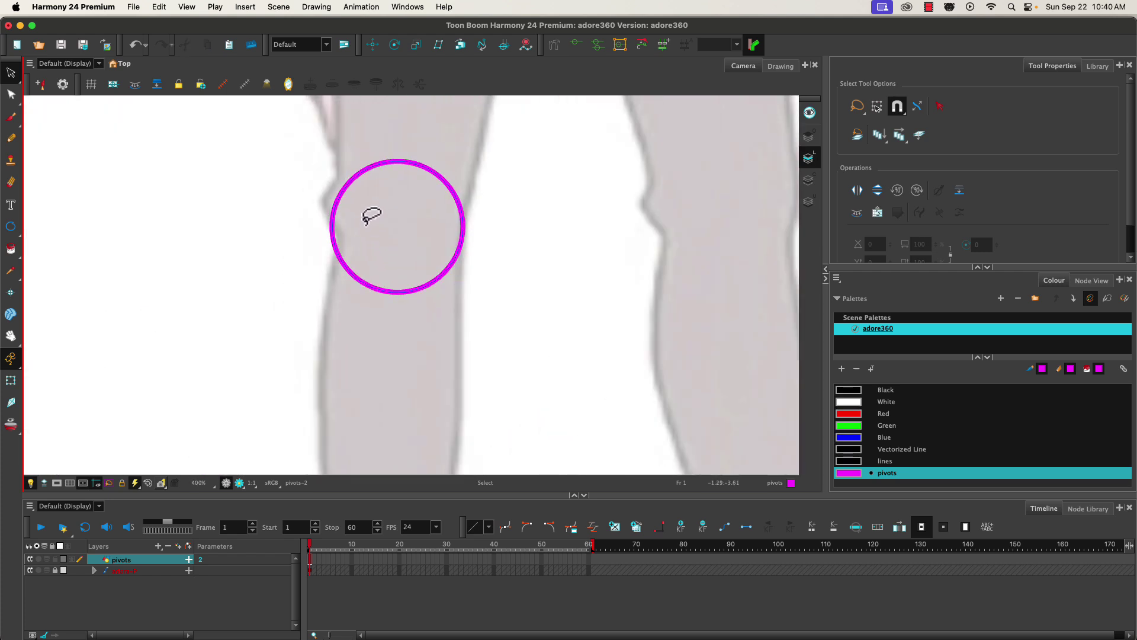
scroll(385, 219, up, 2)
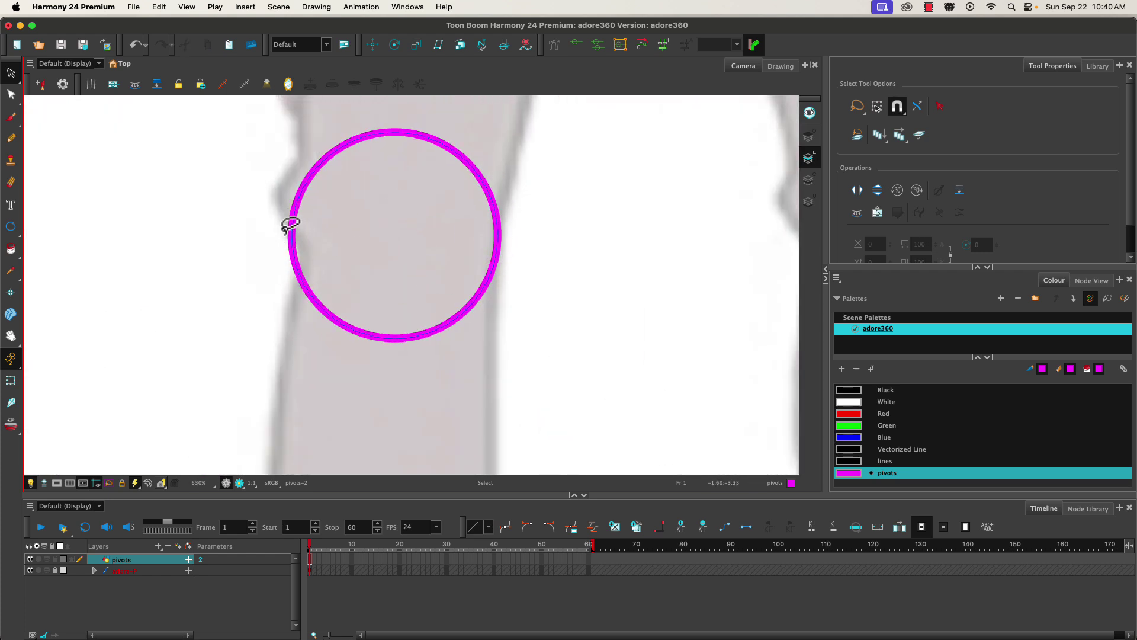
click(298, 207)
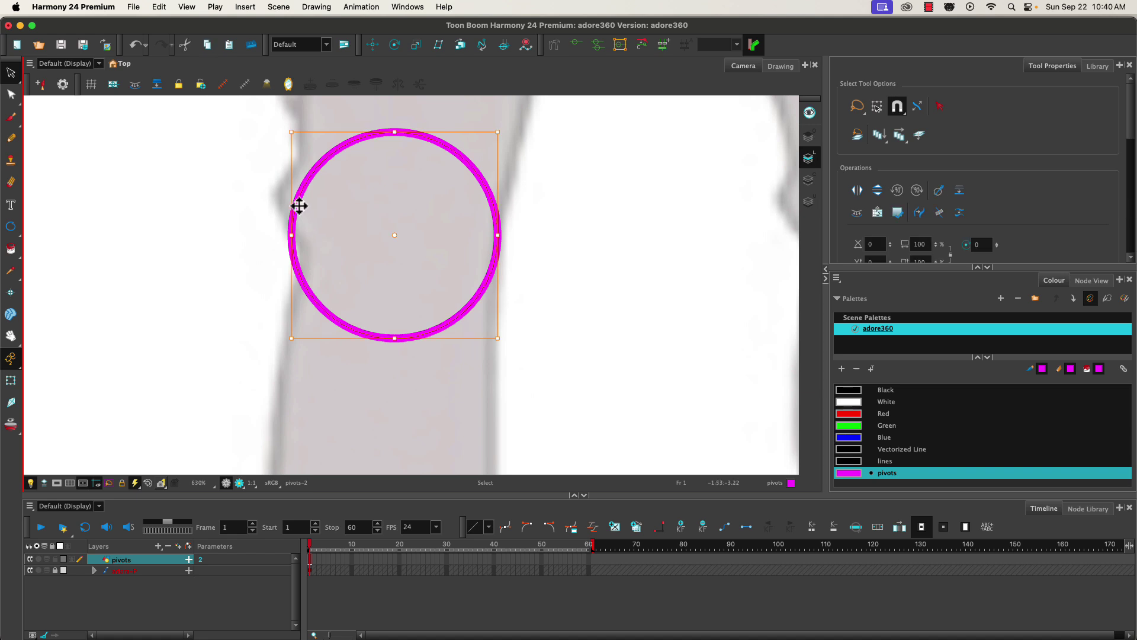
click(302, 207)
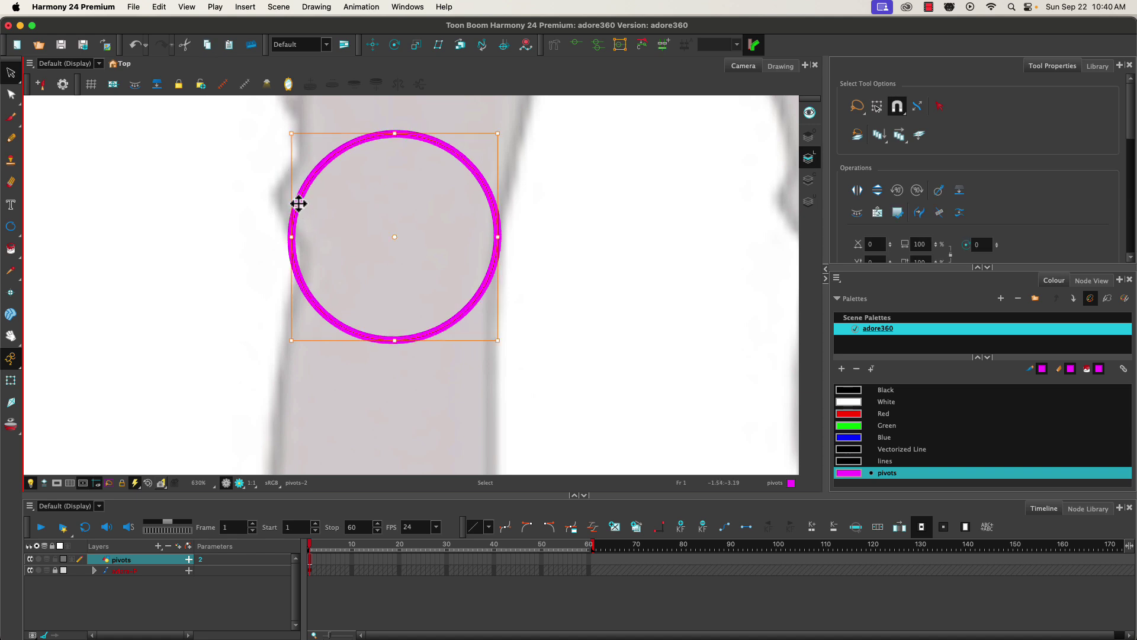
key(super+z)
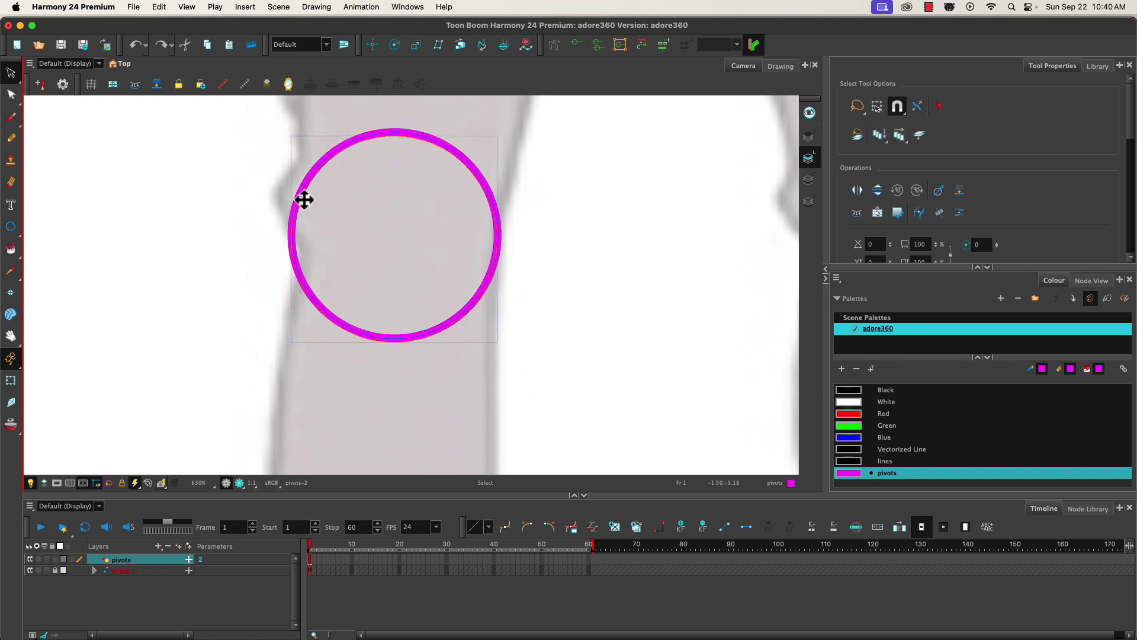
key(super+shift+z)
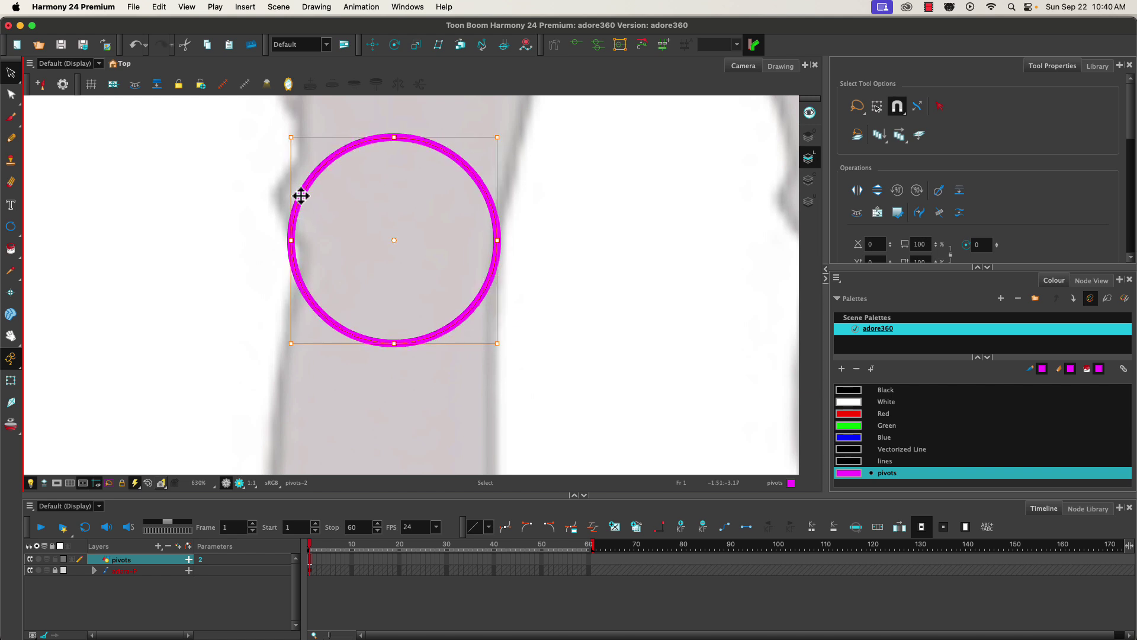
key(Right)
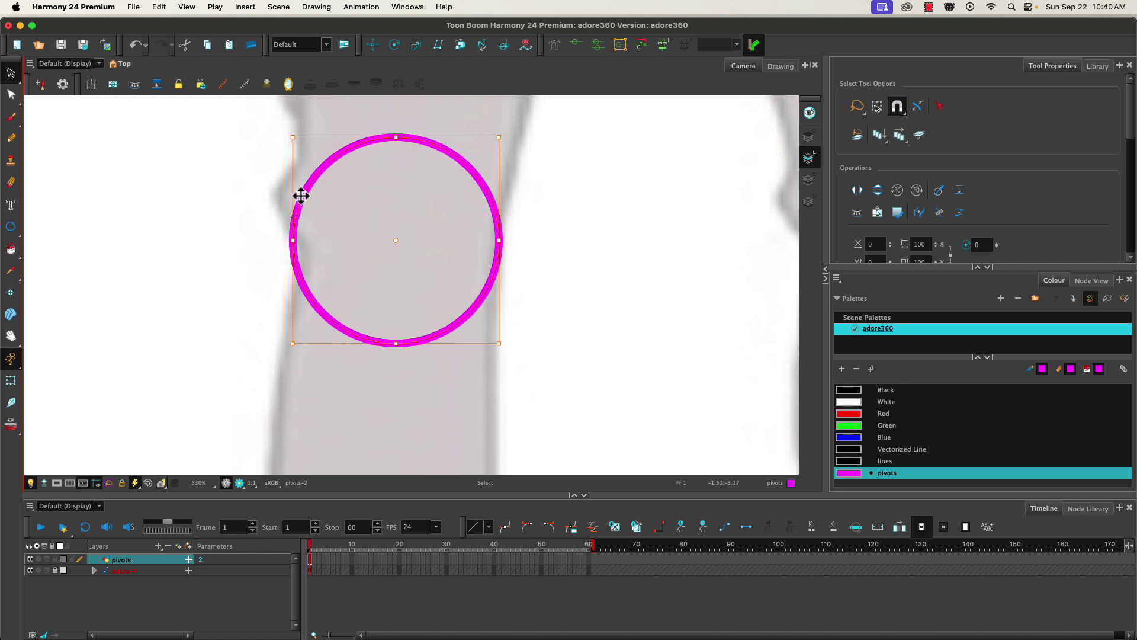
key(Right)
key(Right)
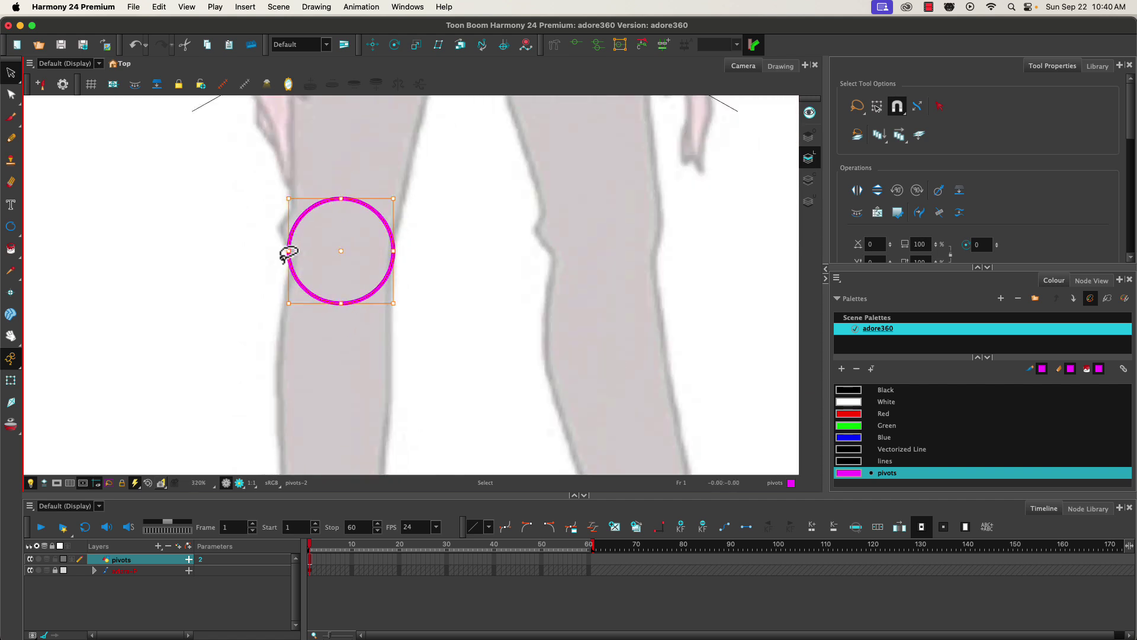
Step: Paste a copy of the knee circle and nudge it up and left to sit exactly over the original
scroll(283, 252, down, 3)
scroll(283, 253, down, 2)
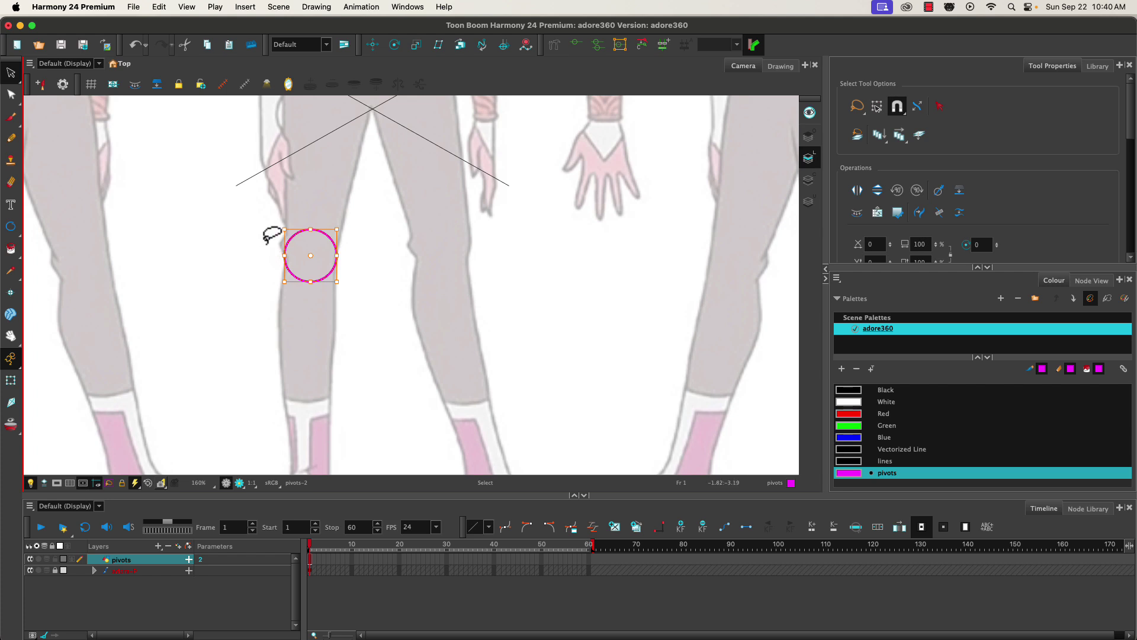
scroll(269, 235, up, 3)
scroll(277, 241, up, 2)
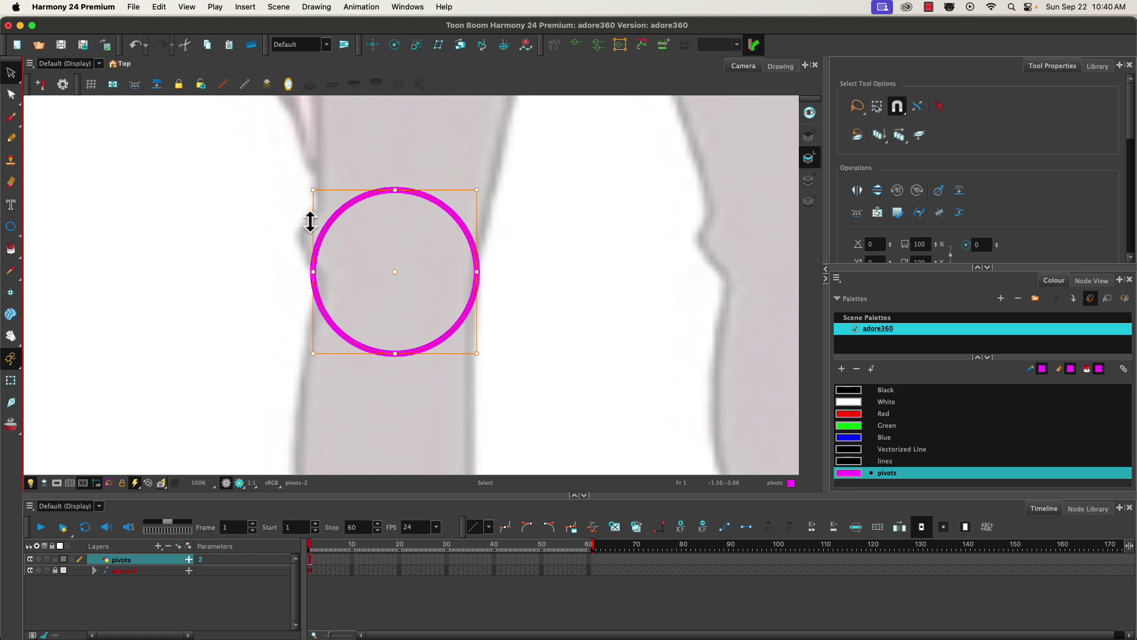
key(super+v)
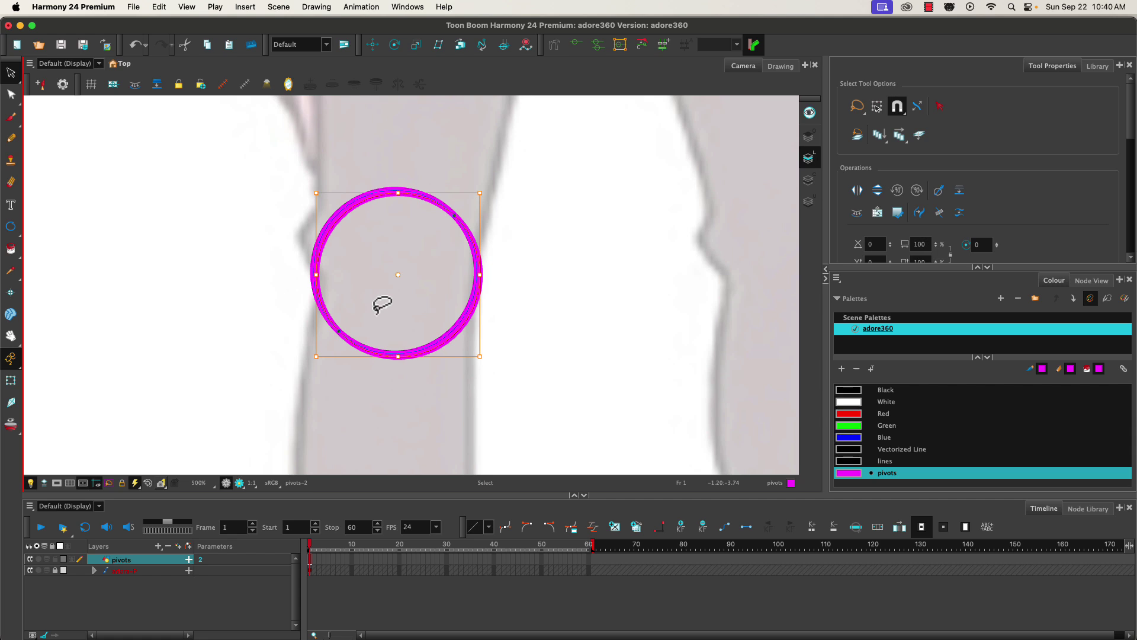
key(Up)
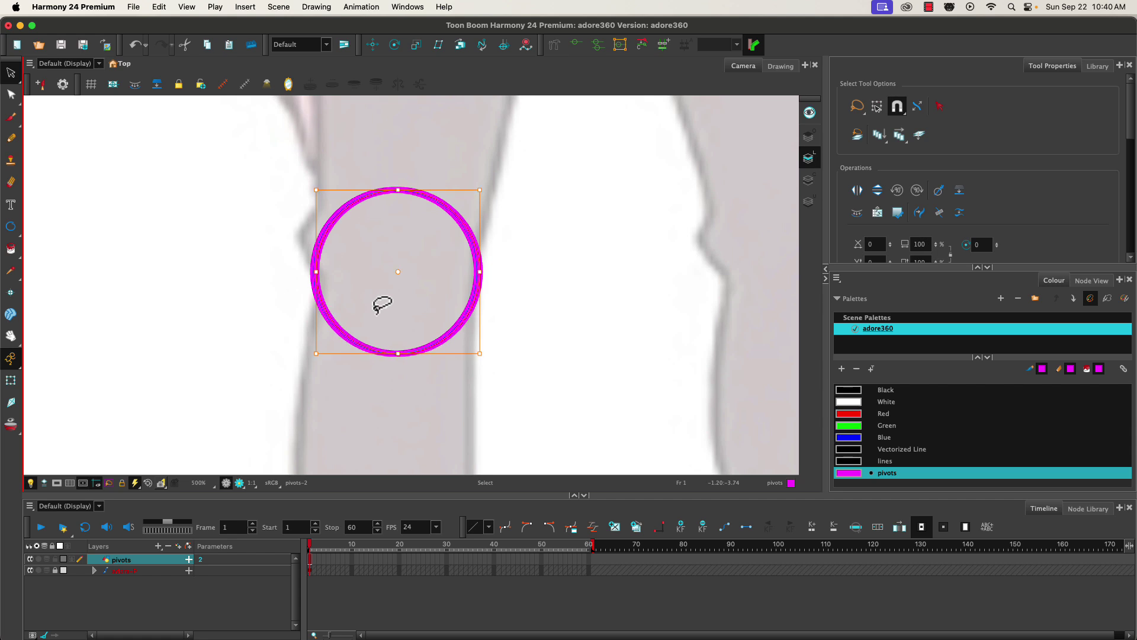
key(Left)
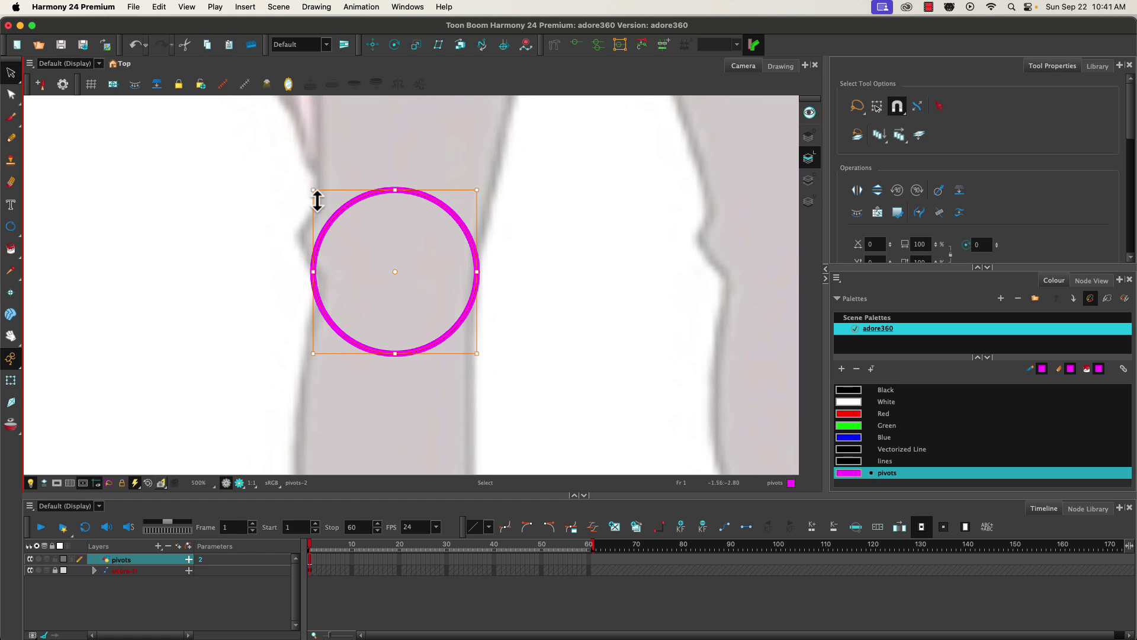
Step: Scale the pasted circle down around its centre to a tiny dot marking the middle of the knee circle
scroll(329, 224, up, 3)
scroll(327, 220, down, 1)
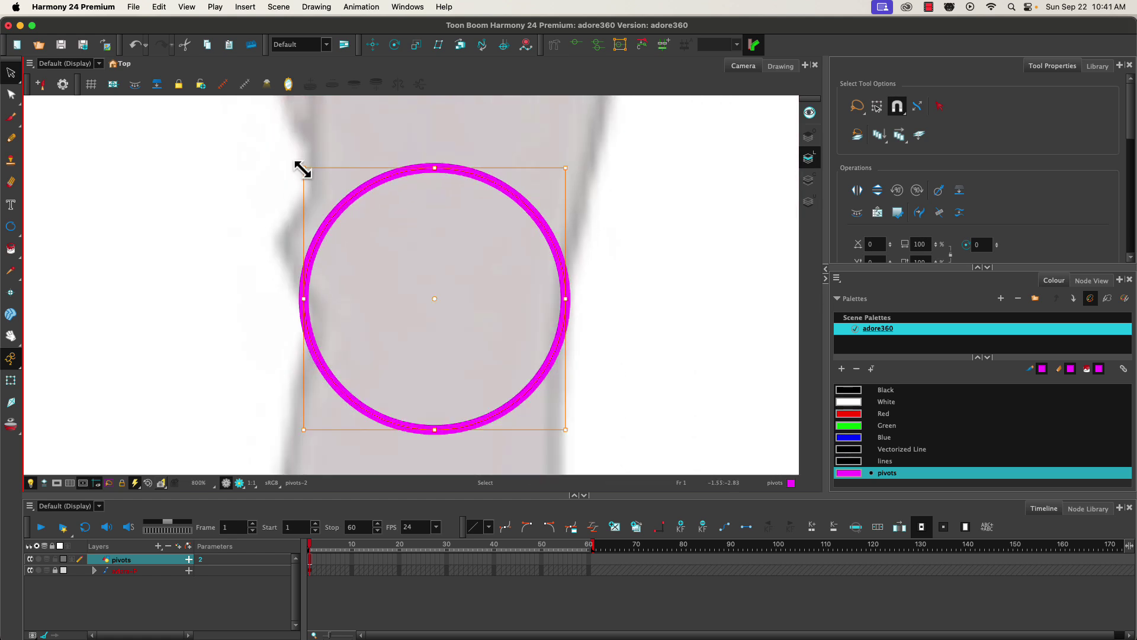
drag(304, 168, 330, 197)
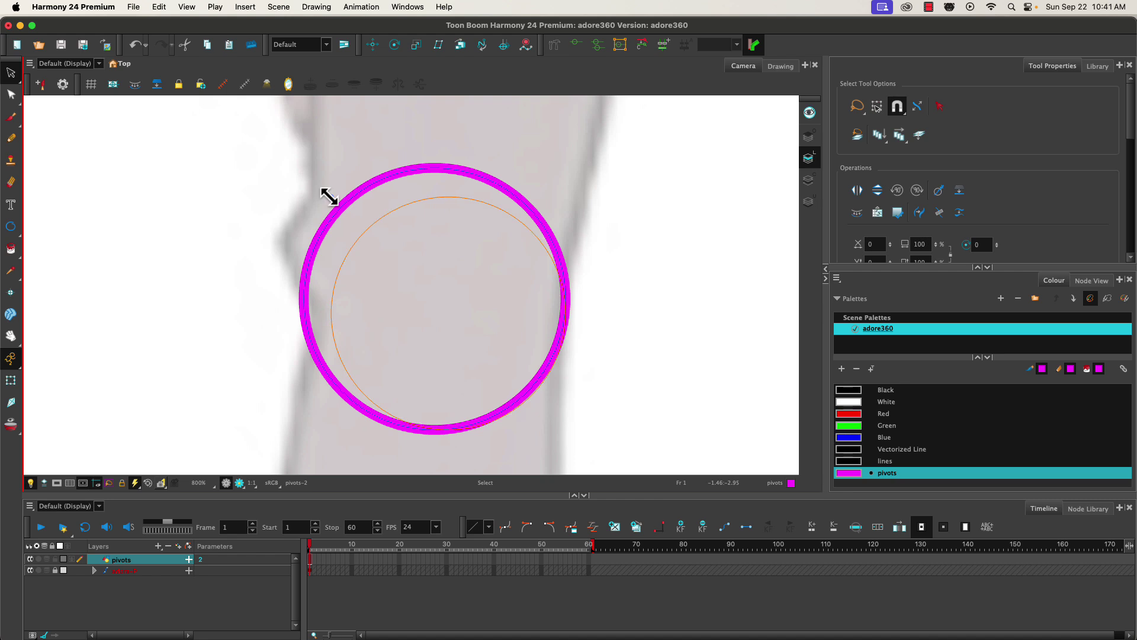
key(alt)
drag(329, 197, 428, 296)
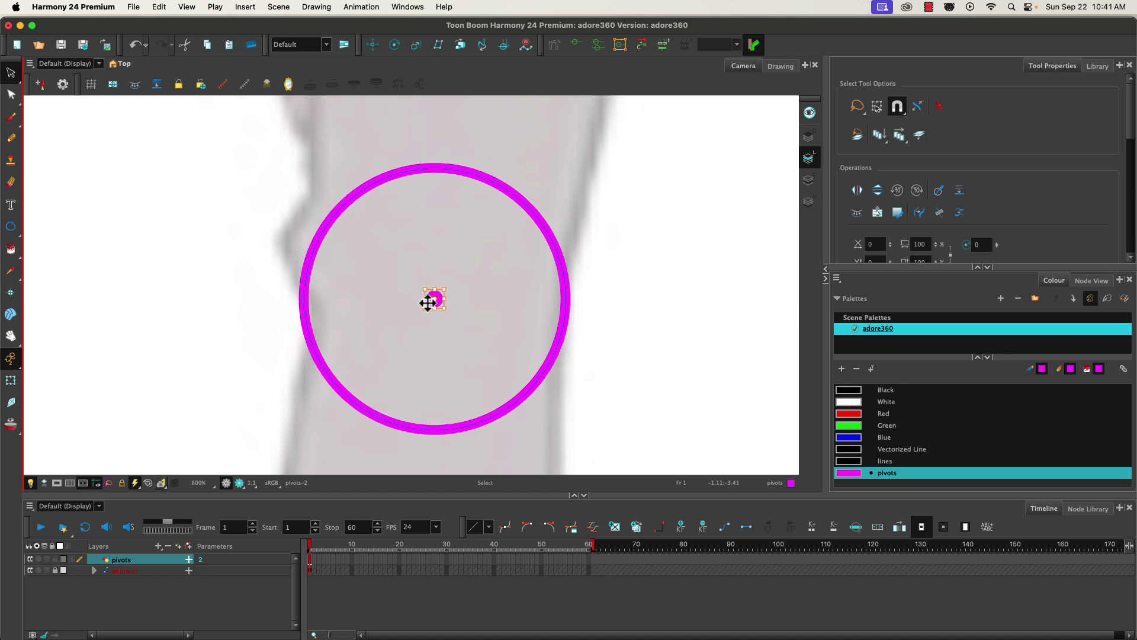
click(357, 237)
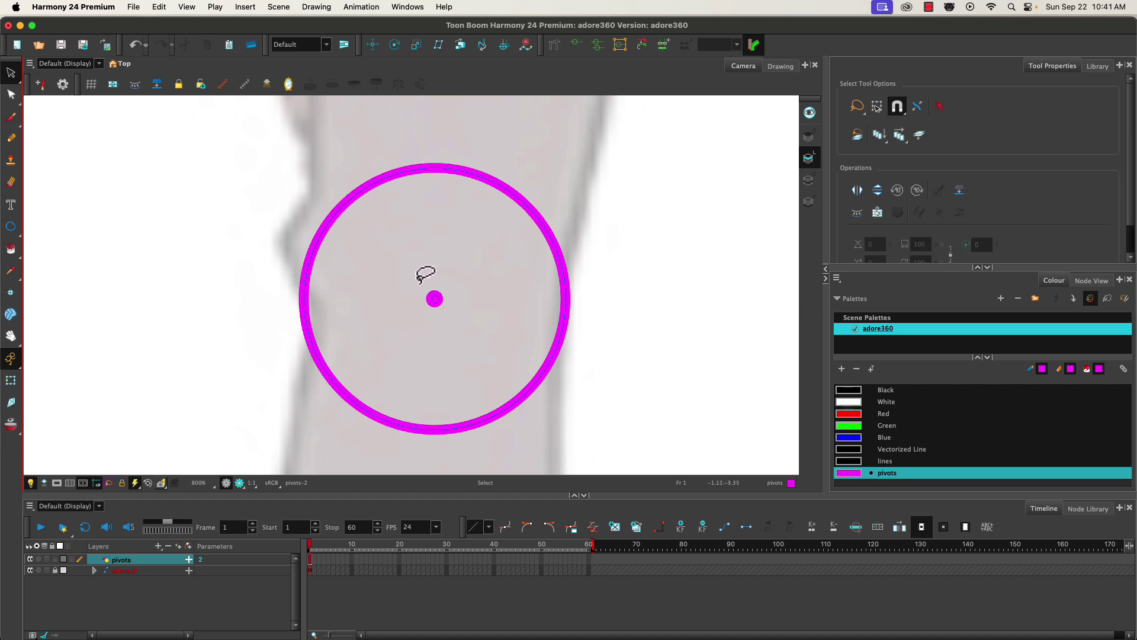
Step: Select the tiny centre circle and set its pencil line's maximum size to 1
drag(418, 278, 411, 274)
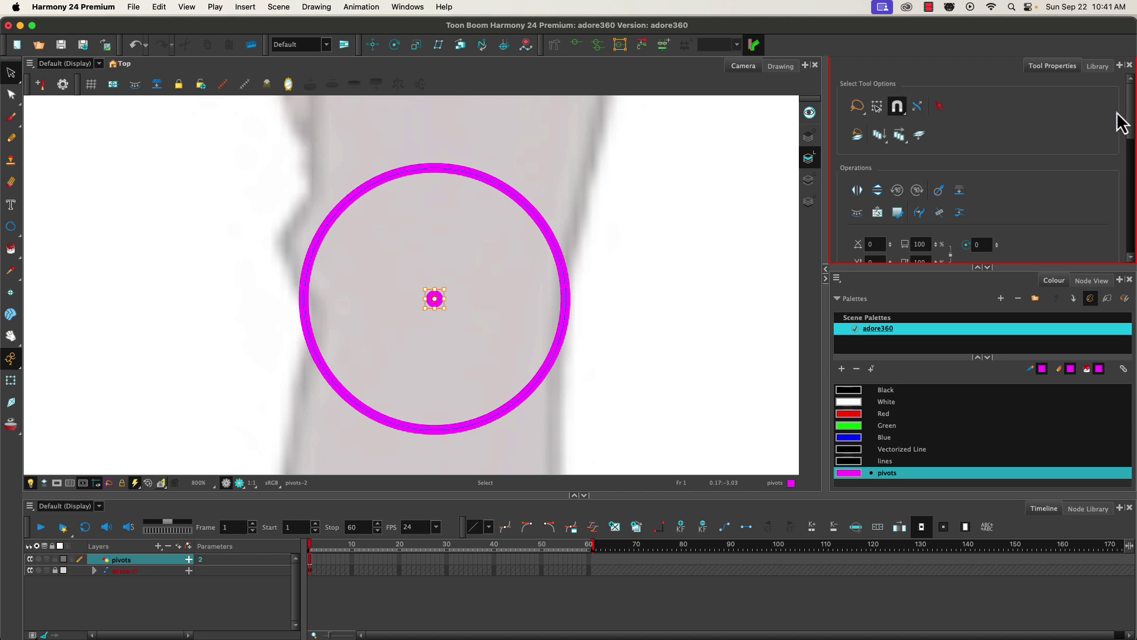
drag(1130, 116, 1132, 177)
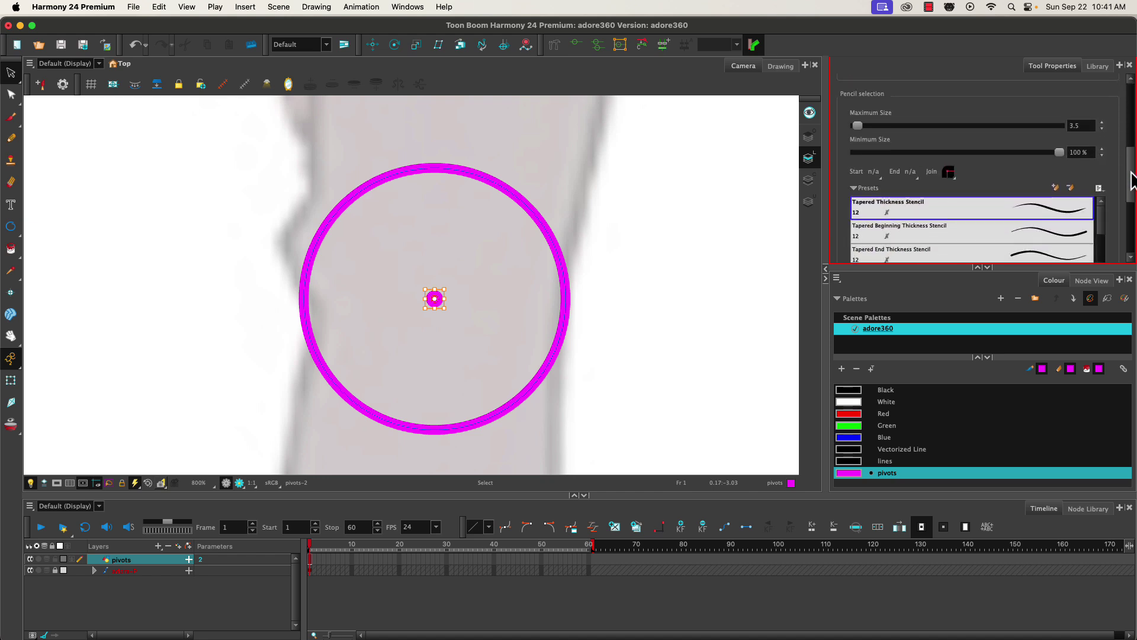
click(1081, 125)
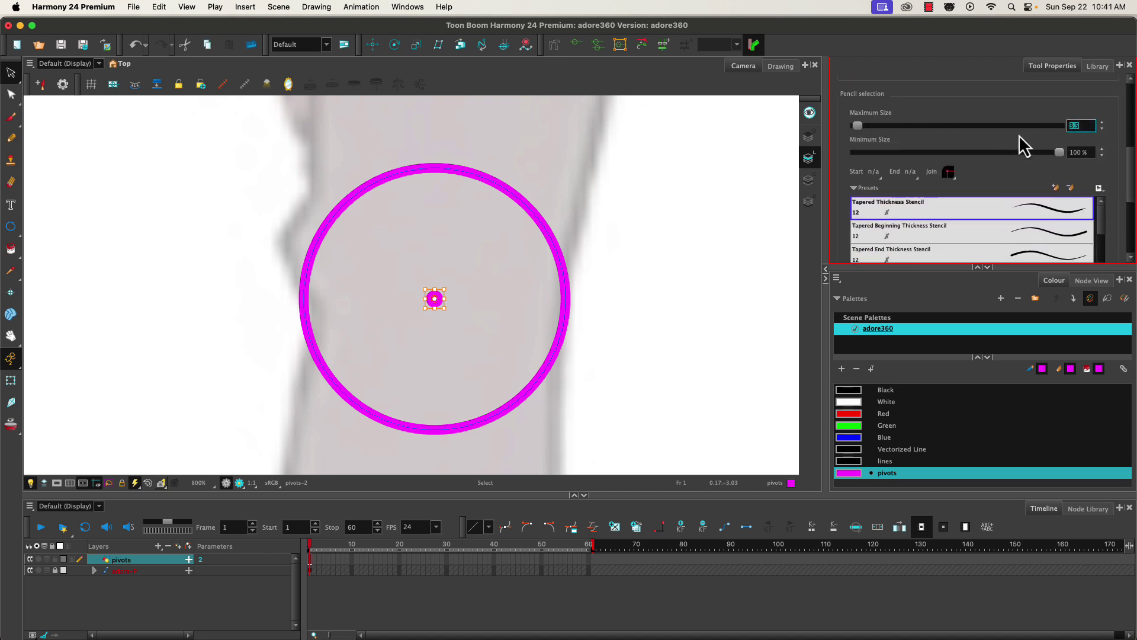
text(1)
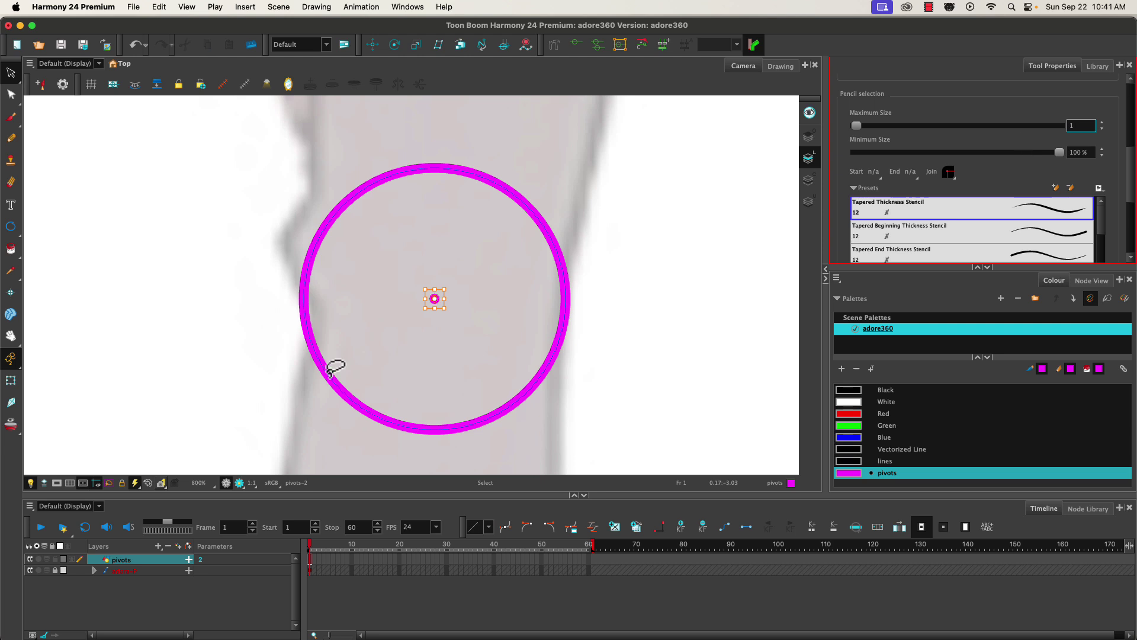
click(292, 361)
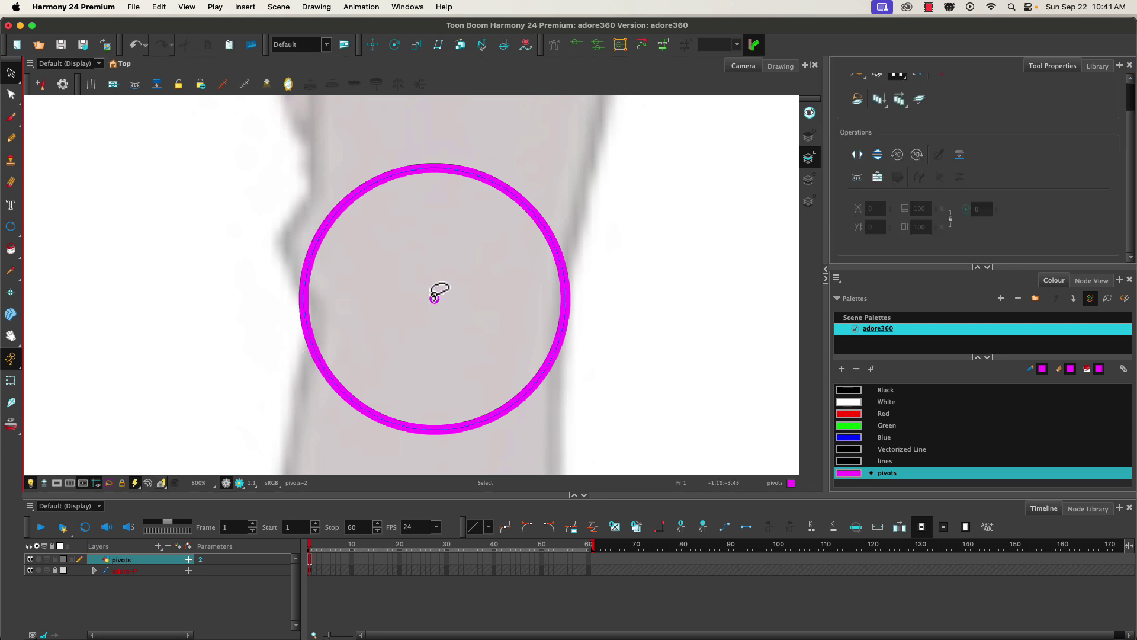
Step: Move the pivots layer's rotation pivot onto the tiny centre circle in the knee with the Rotate tool
click(395, 45)
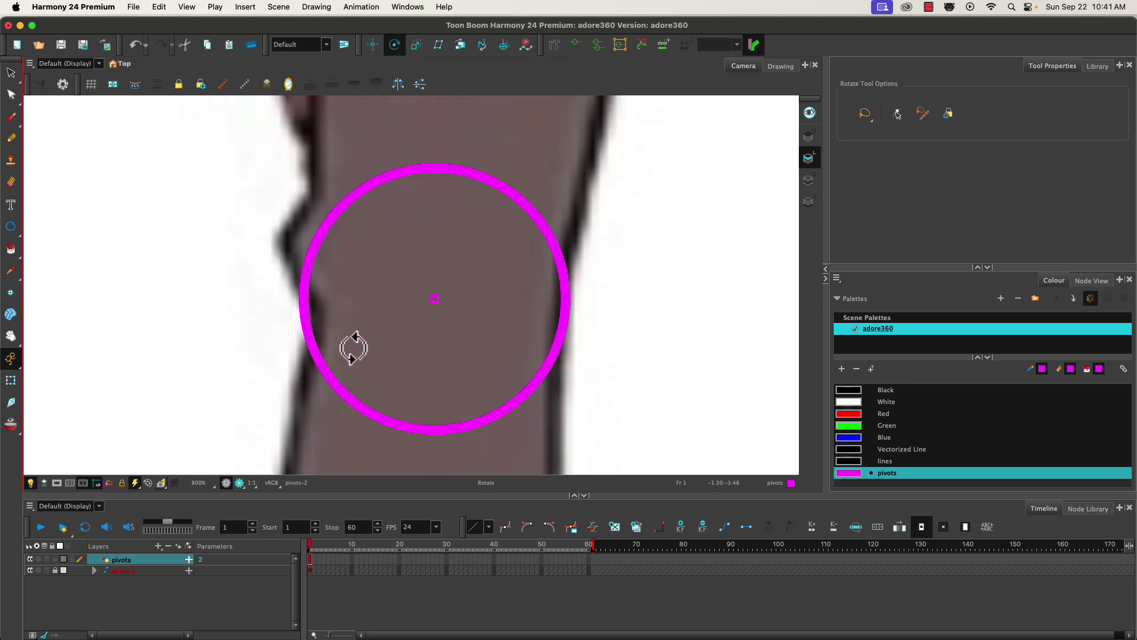
scroll(354, 348, down, 5)
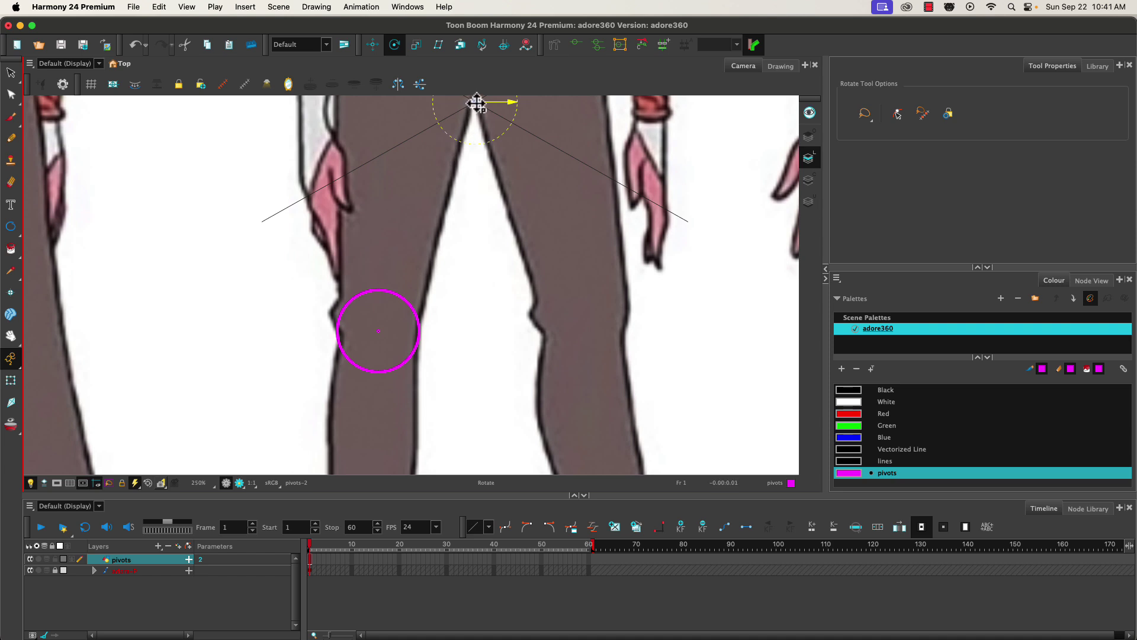
drag(477, 104, 447, 331)
scroll(376, 335, up, 6)
scroll(377, 331, up, 2)
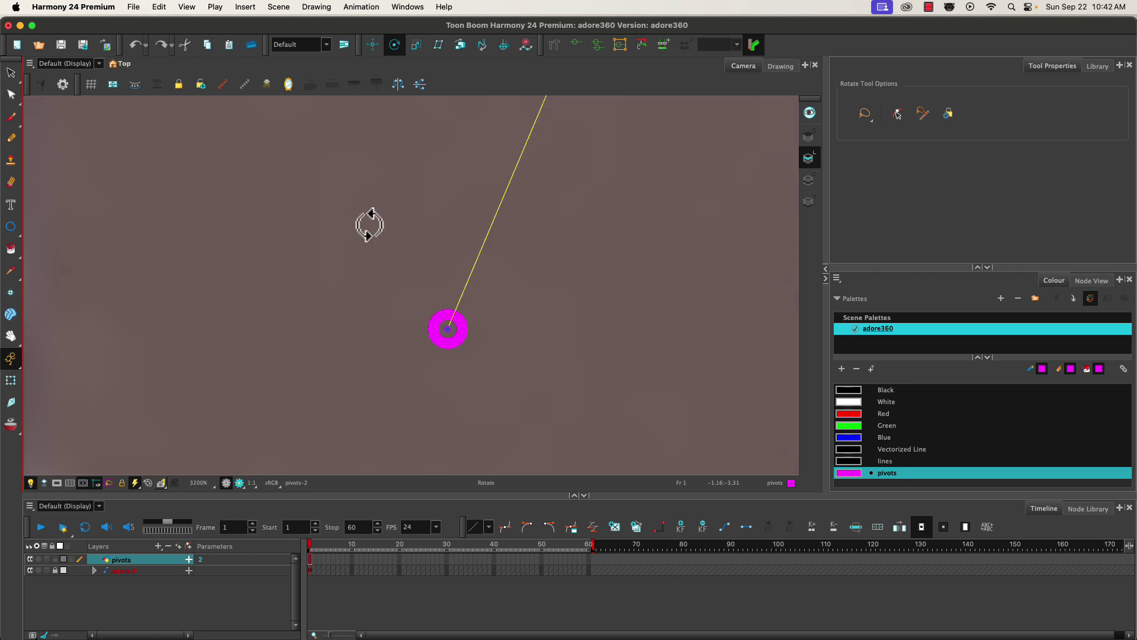
scroll(370, 224, down, 5)
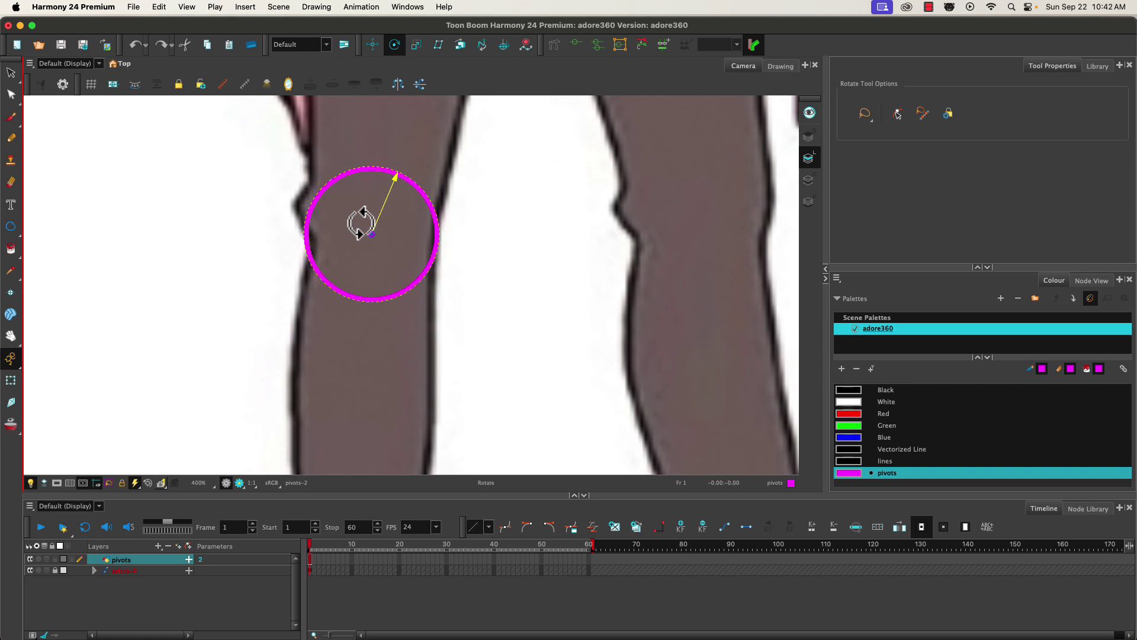
click(366, 233)
click(360, 223)
Step: Switch to the Translate tool, clear the layer selection to drop the moved pivot, and return to the Select tool
click(370, 46)
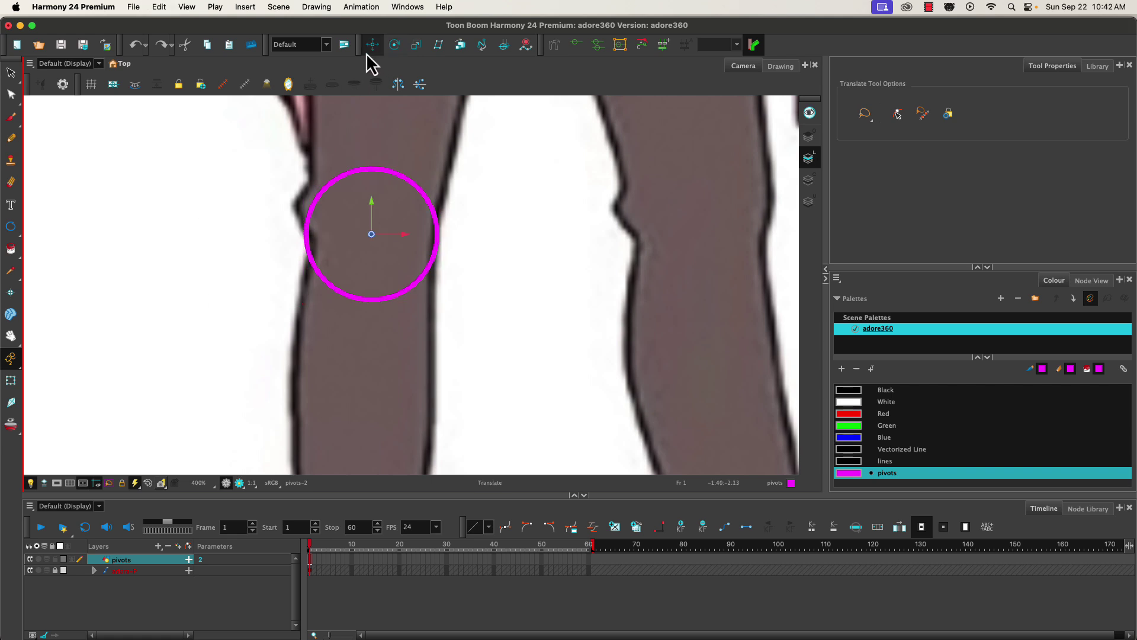
key(super+shift+a)
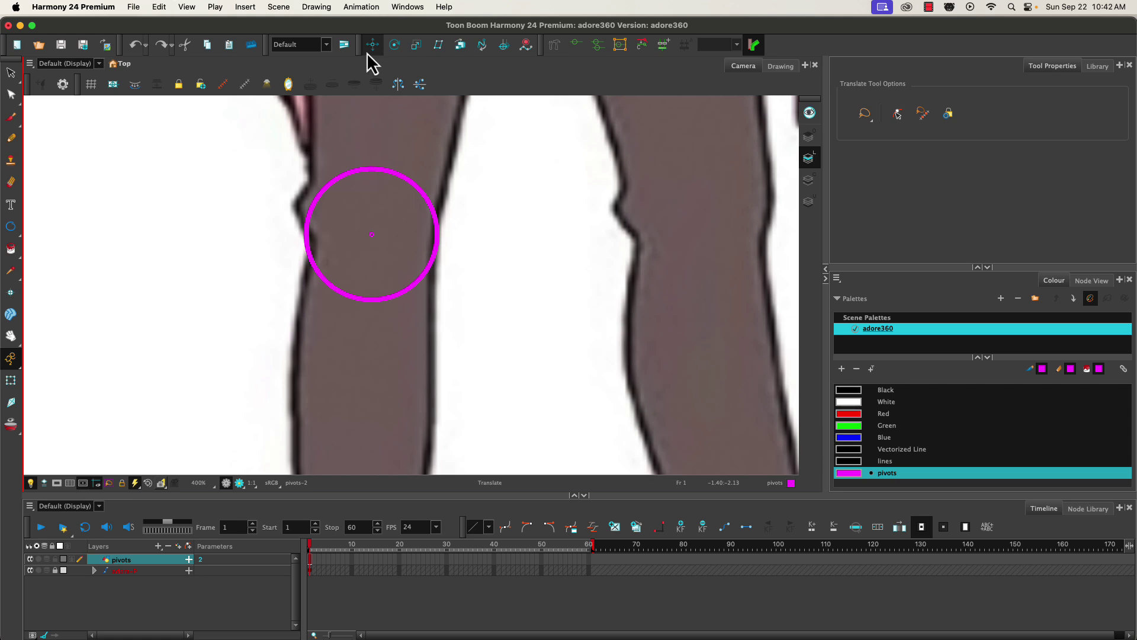
scroll(283, 352, down, 2)
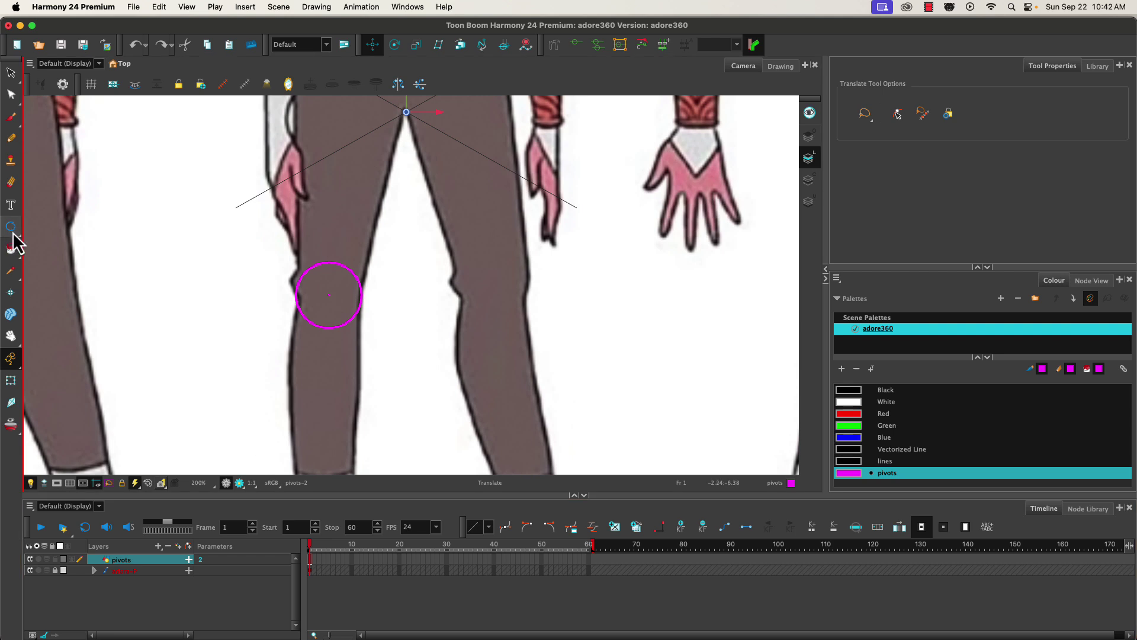
click(11, 72)
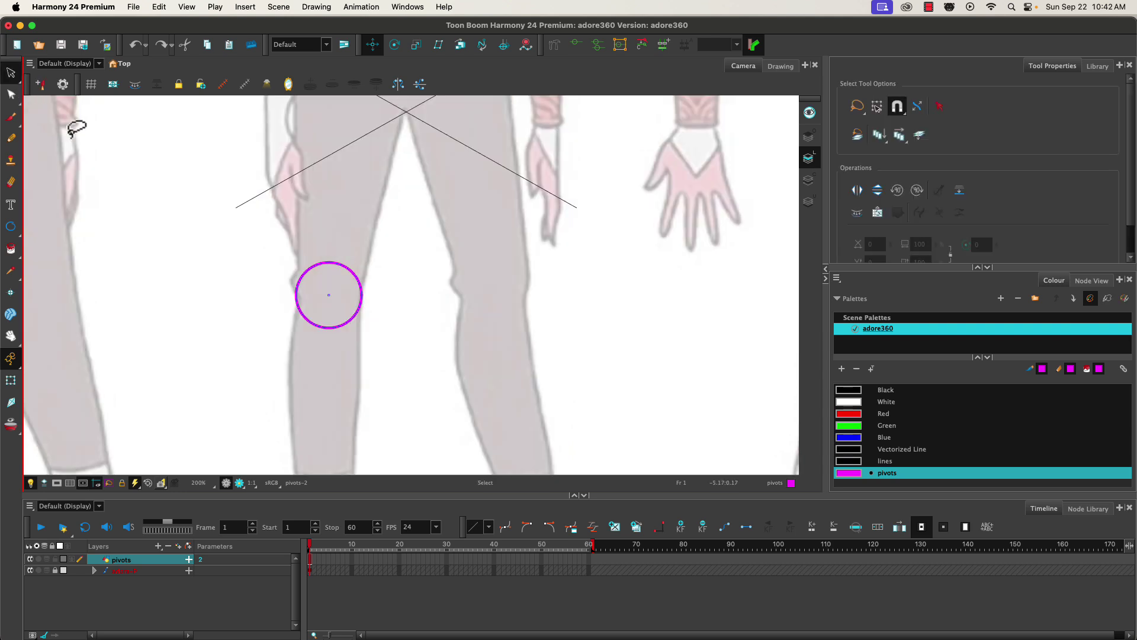
Step: Lasso the knee circle with its centre dot and place a copy on the front view's other knee
mouse_move(274, 279)
mouse_down()
mouse_move(358, 246)
mouse_move(274, 296)
mouse_up()
click(268, 250)
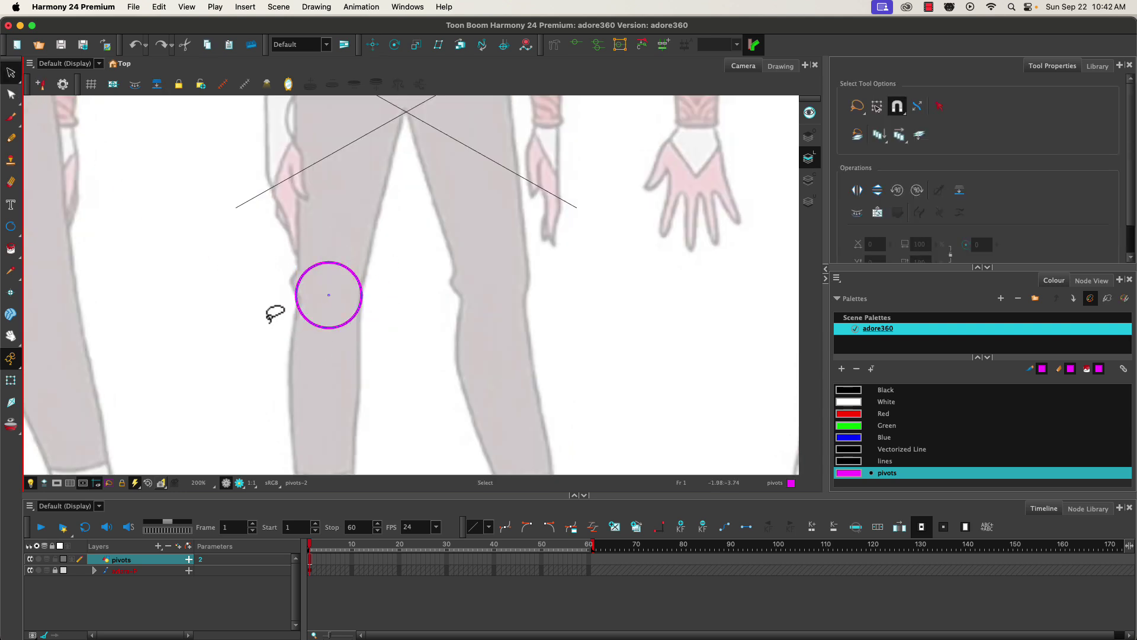
mouse_move(263, 248)
mouse_down()
mouse_move(381, 336)
mouse_move(243, 255)
mouse_up()
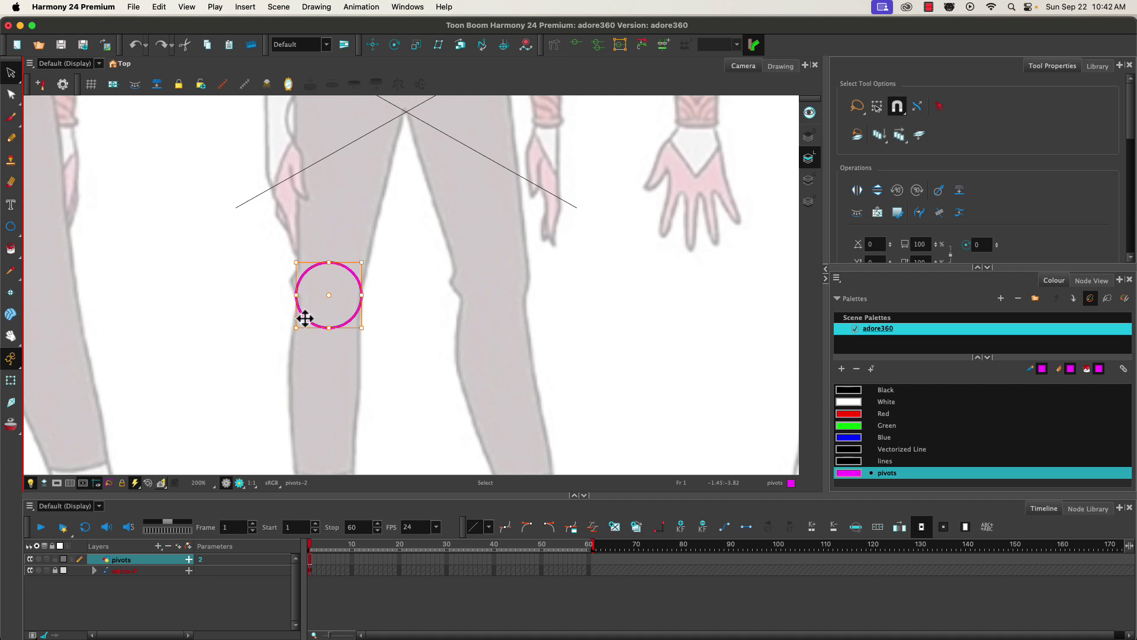
drag(303, 318, 469, 312)
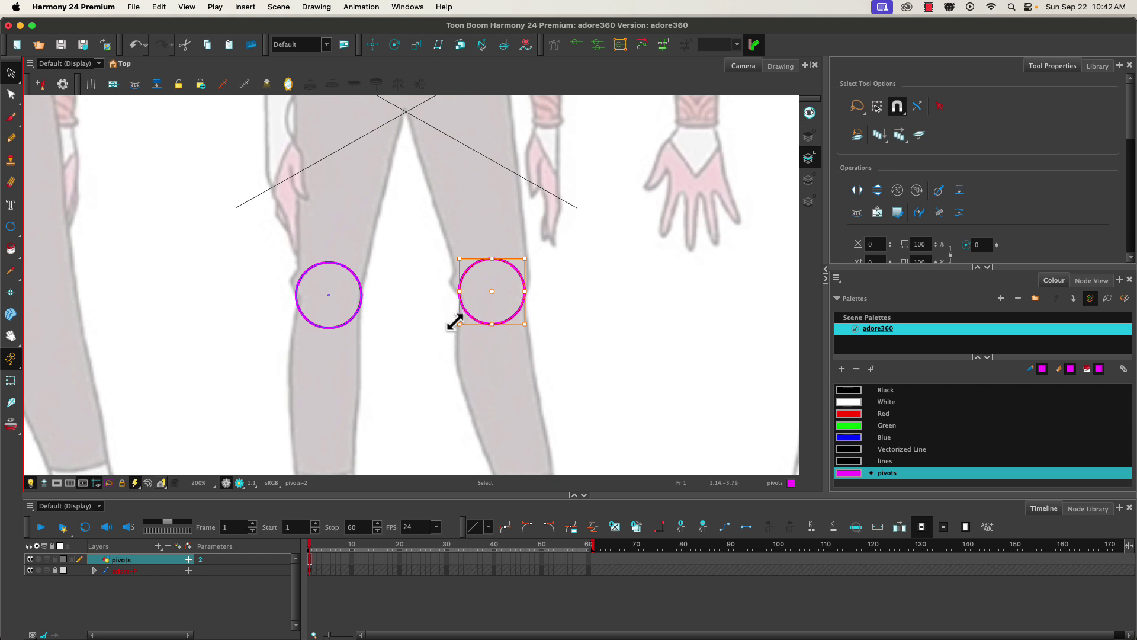
Step: Select both knee circles with their centre dots and place a copy of the pair over the hip joints
scroll(303, 358, down, 2)
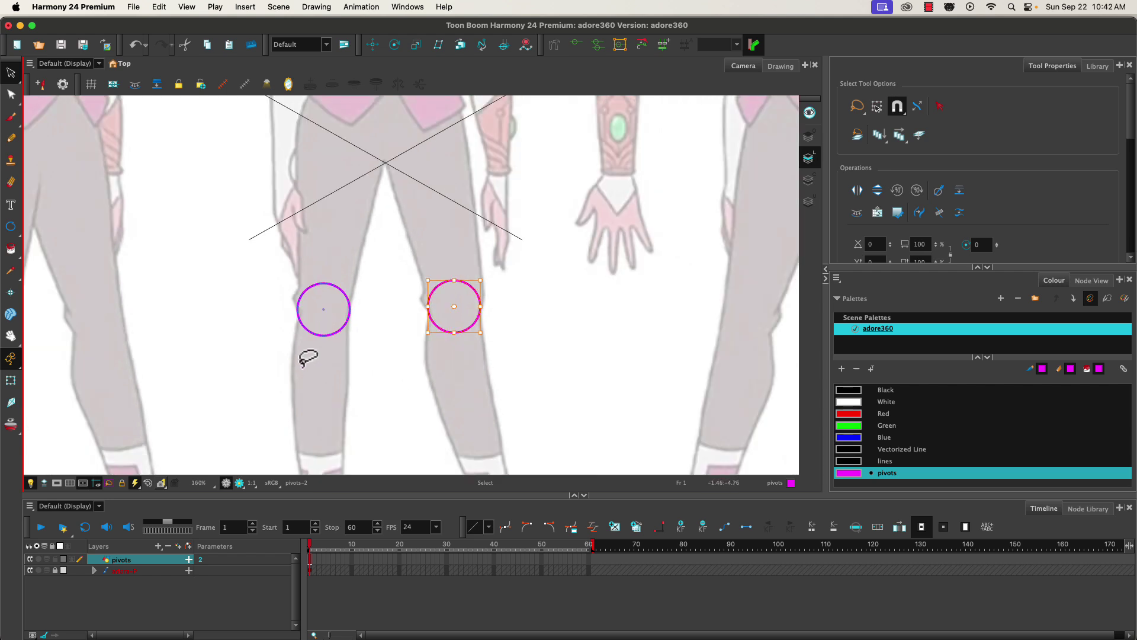
scroll(307, 358, down, 1)
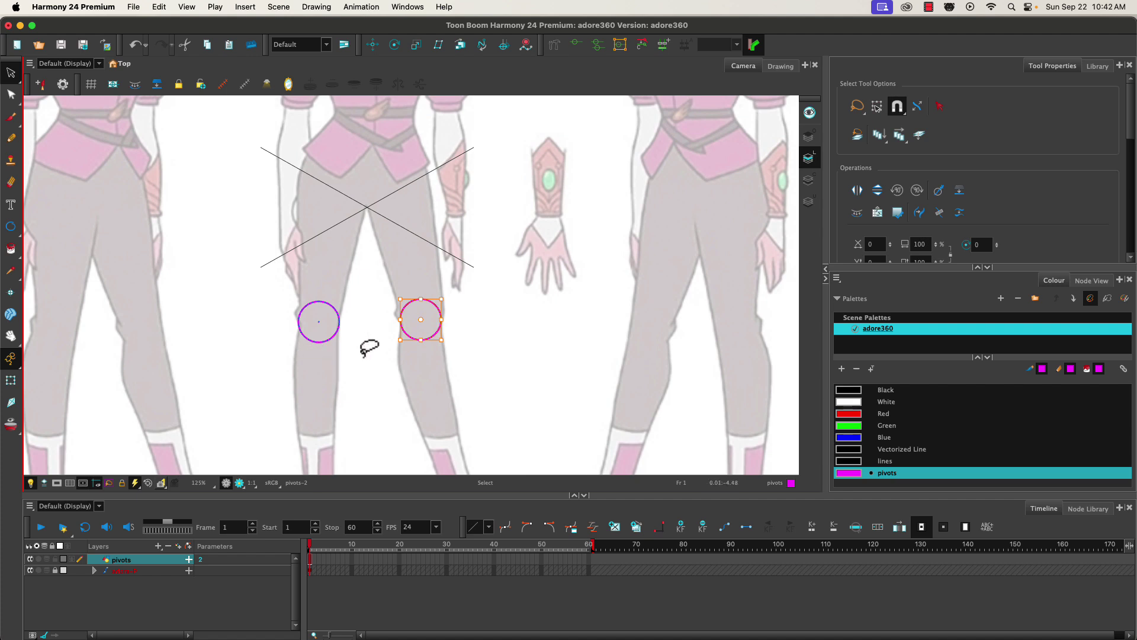
mouse_move(283, 296)
mouse_down()
mouse_move(414, 279)
mouse_move(279, 286)
mouse_move(431, 426)
mouse_move(266, 300)
mouse_up()
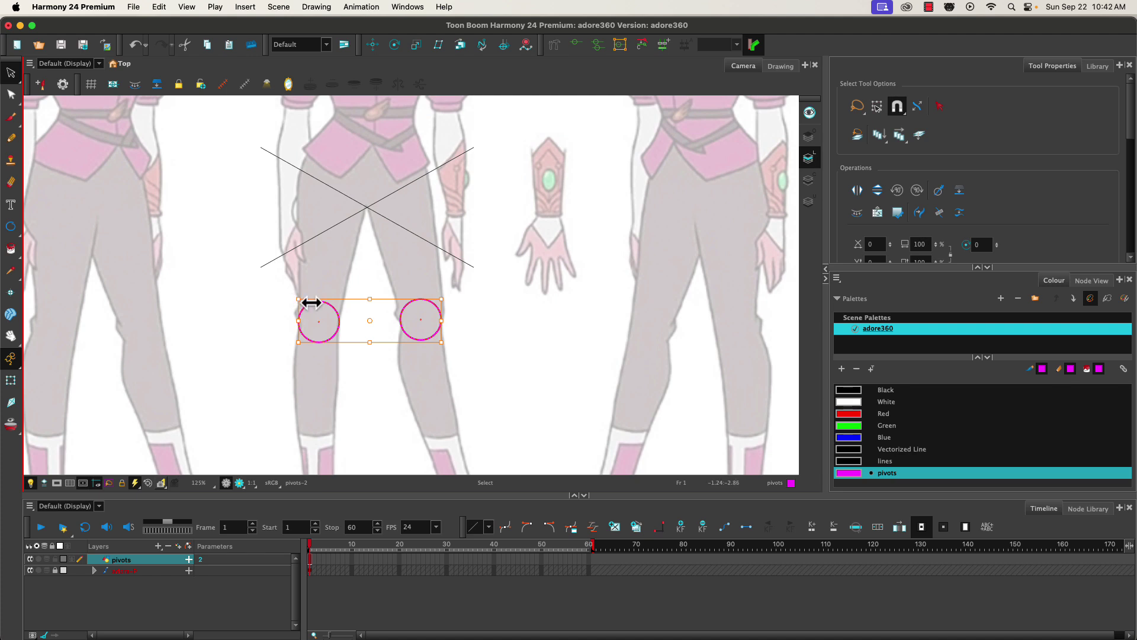
drag(340, 322, 331, 200)
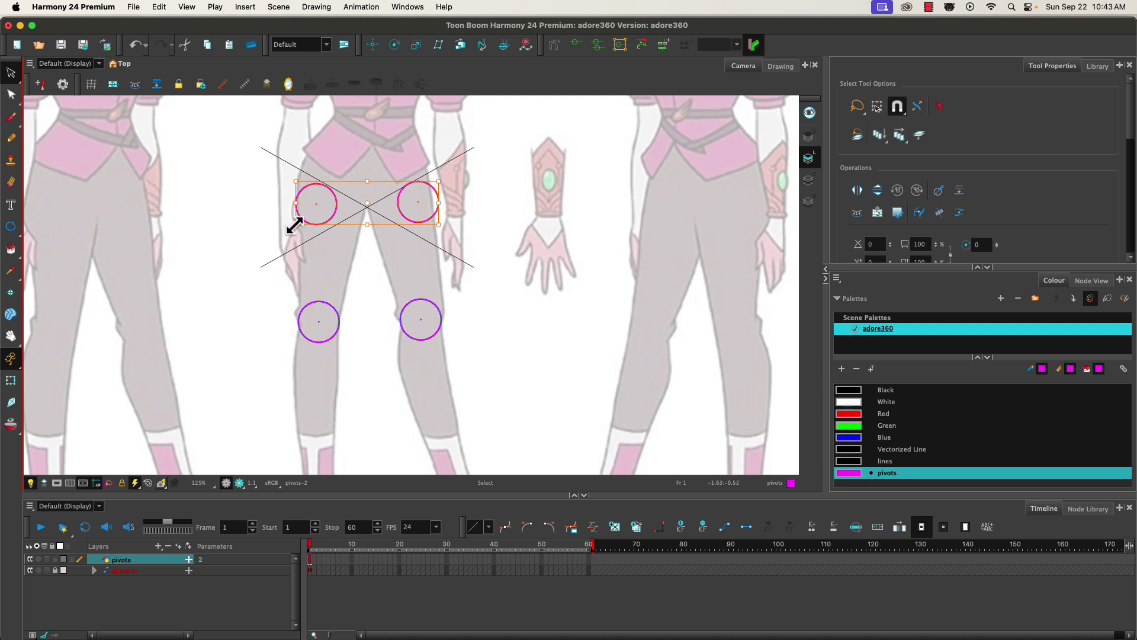
Step: Scale up the copied pair of hip circles proportionally until each one spans the width of the upper thigh
drag(295, 225, 277, 248)
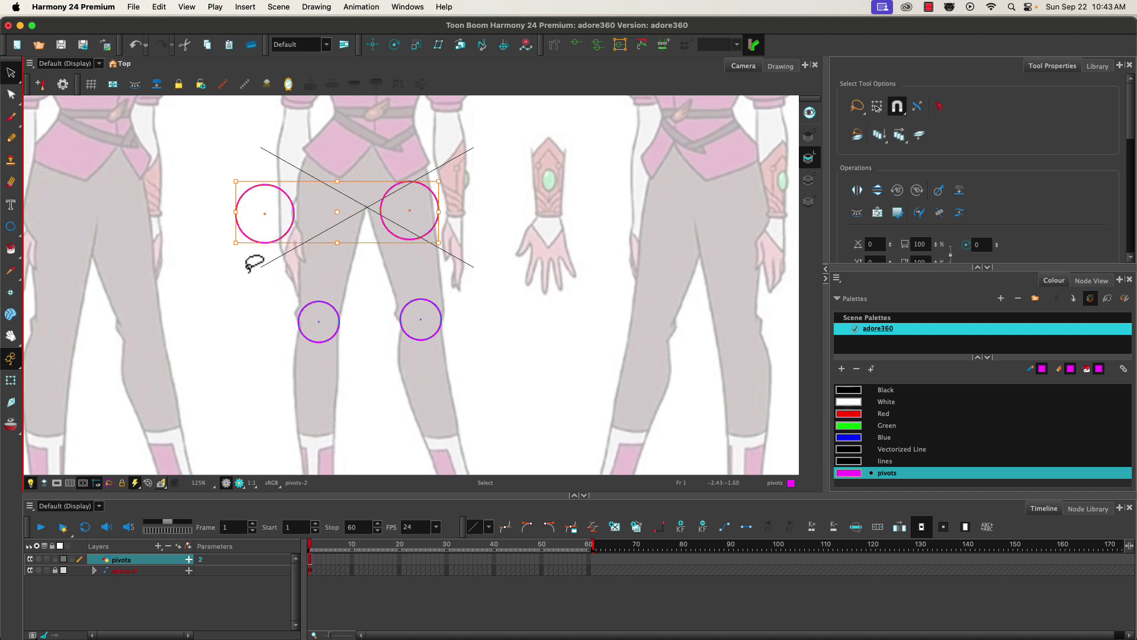
click(234, 224)
mouse_move(225, 167)
mouse_down()
mouse_move(291, 176)
mouse_move(253, 232)
mouse_move(312, 218)
mouse_up()
mouse_move(296, 137)
mouse_down()
mouse_move(287, 246)
mouse_move(285, 155)
mouse_up()
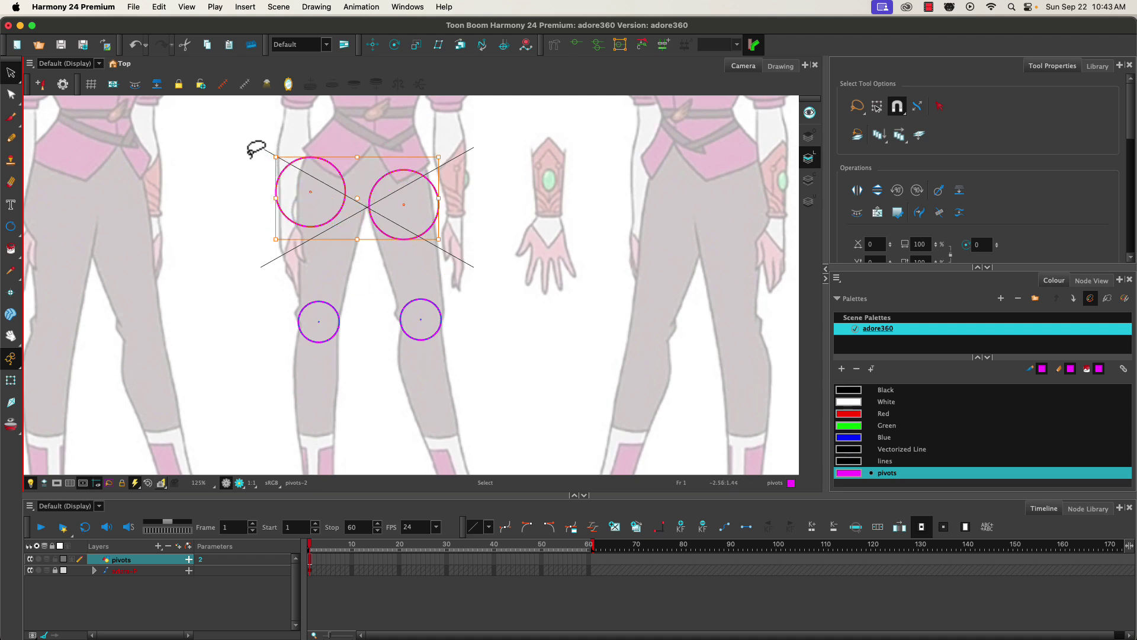
Step: Move the left-hand hip circle onto its upper thigh beside the other one, and scale both hip circles down slightly
click(284, 159)
click(339, 209)
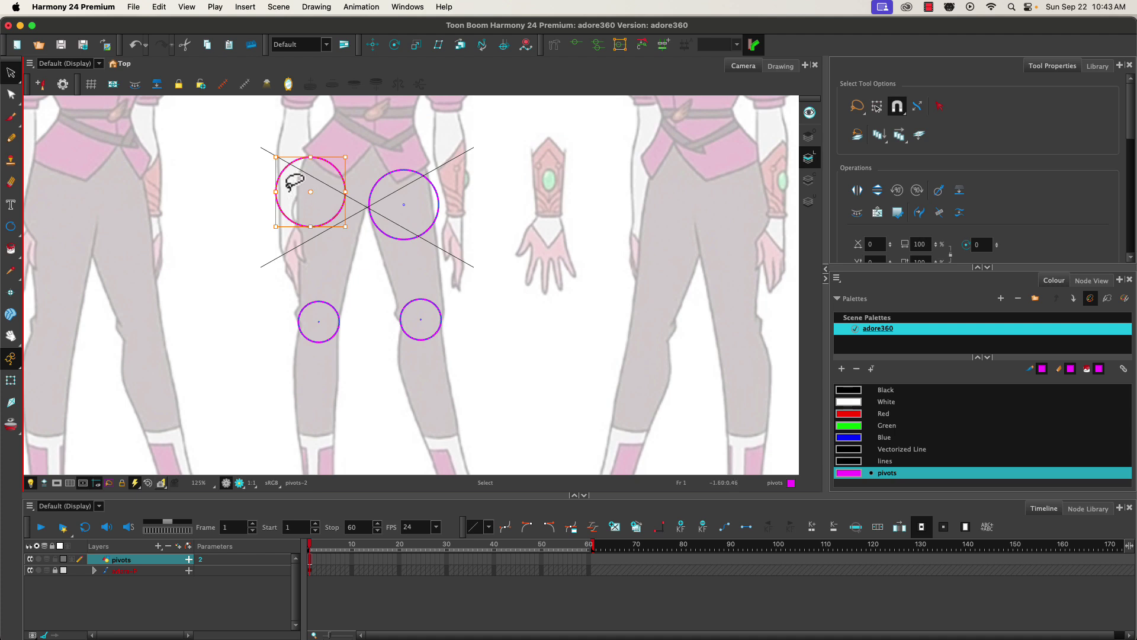
drag(290, 221, 310, 228)
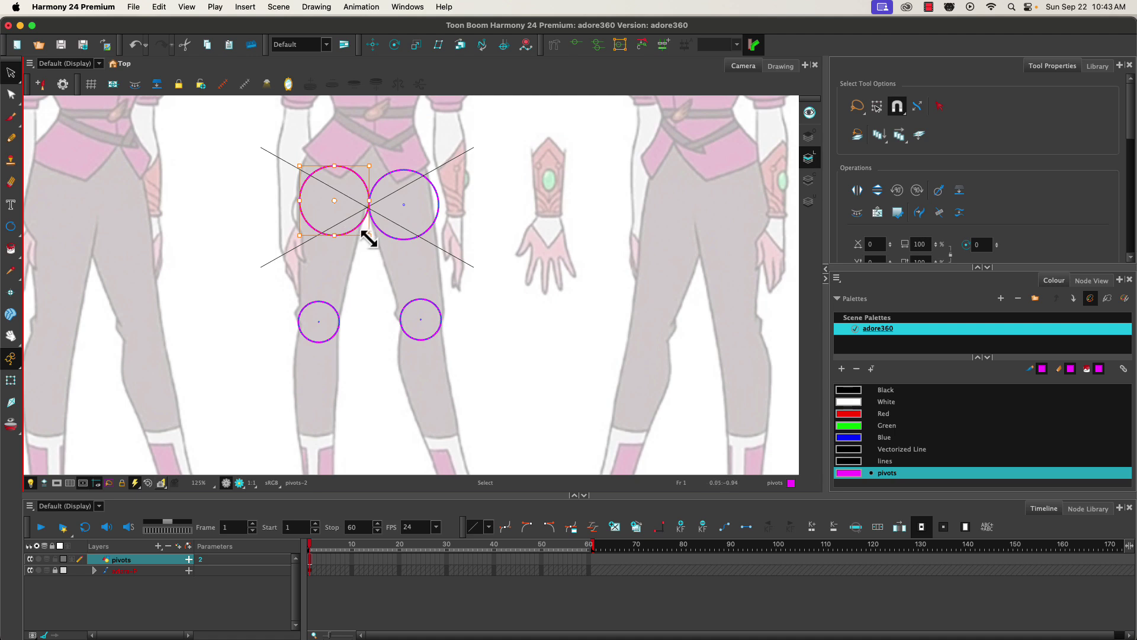
drag(457, 145, 301, 236)
click(274, 157)
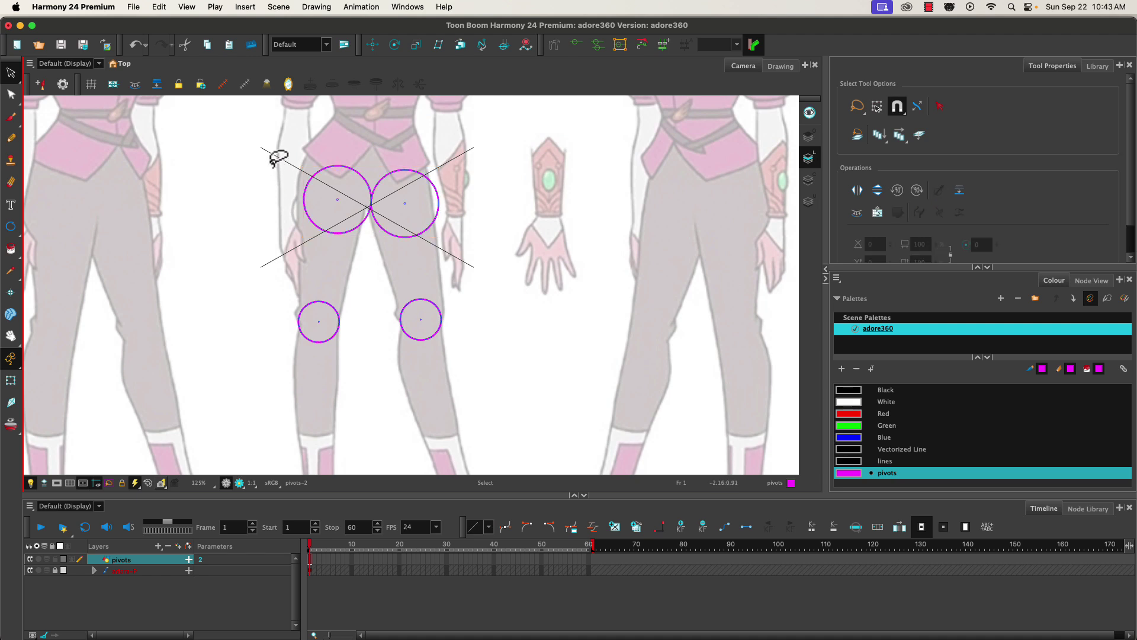
Step: Nudge the left-hand hip circle sideways so its edge lines up with the outer contour of the thigh
click(342, 233)
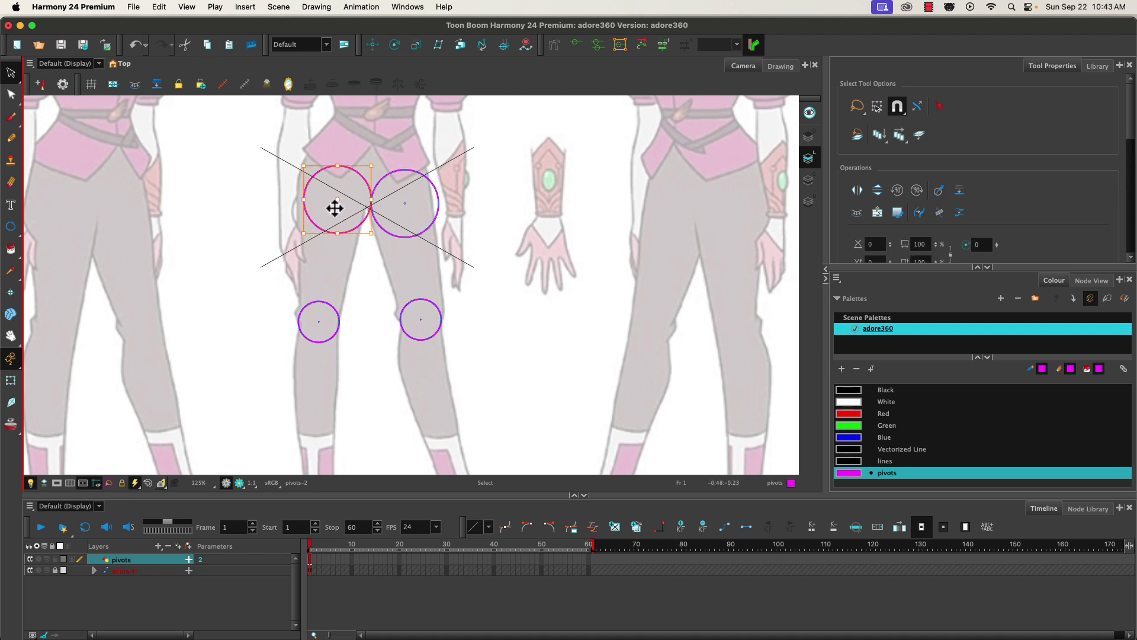
key(Left)
key(Left)
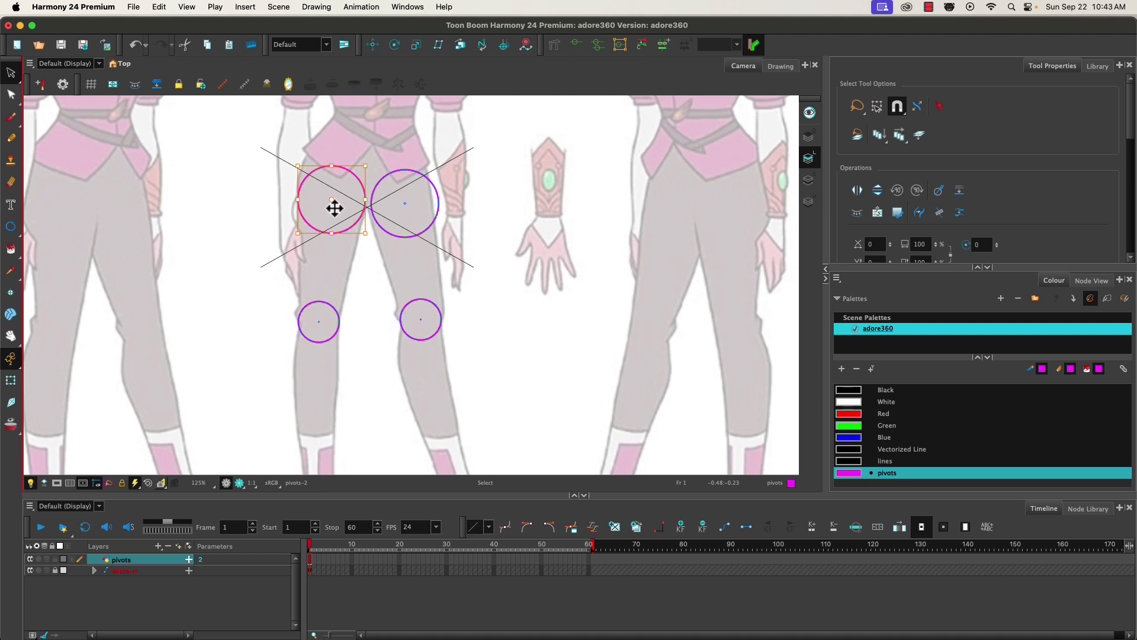
scroll(308, 227, up, 5)
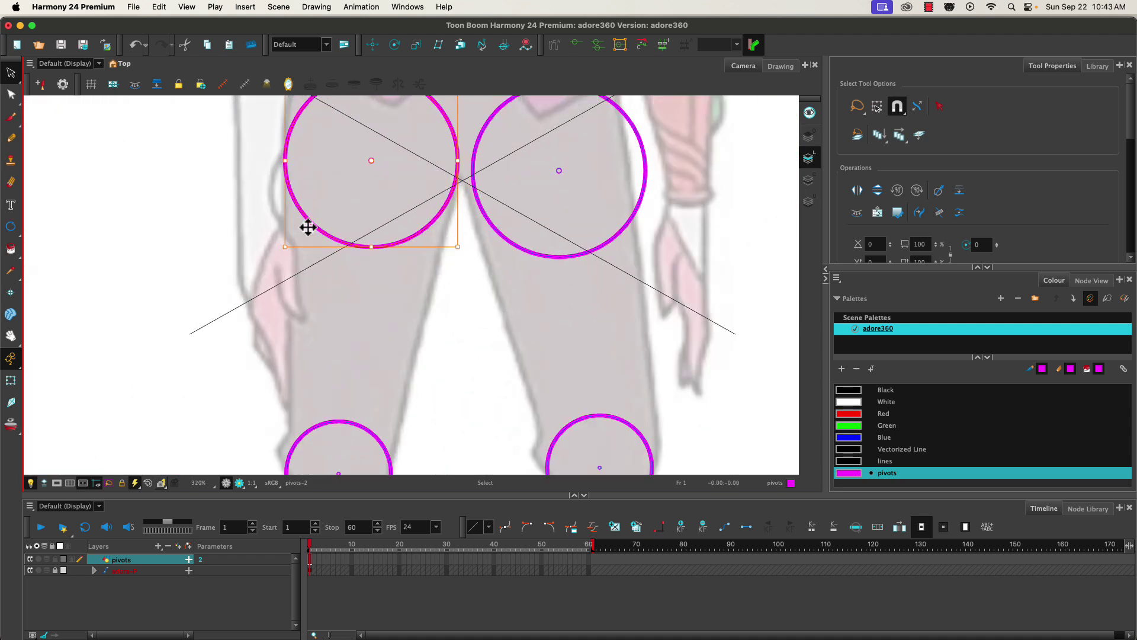
key(Right)
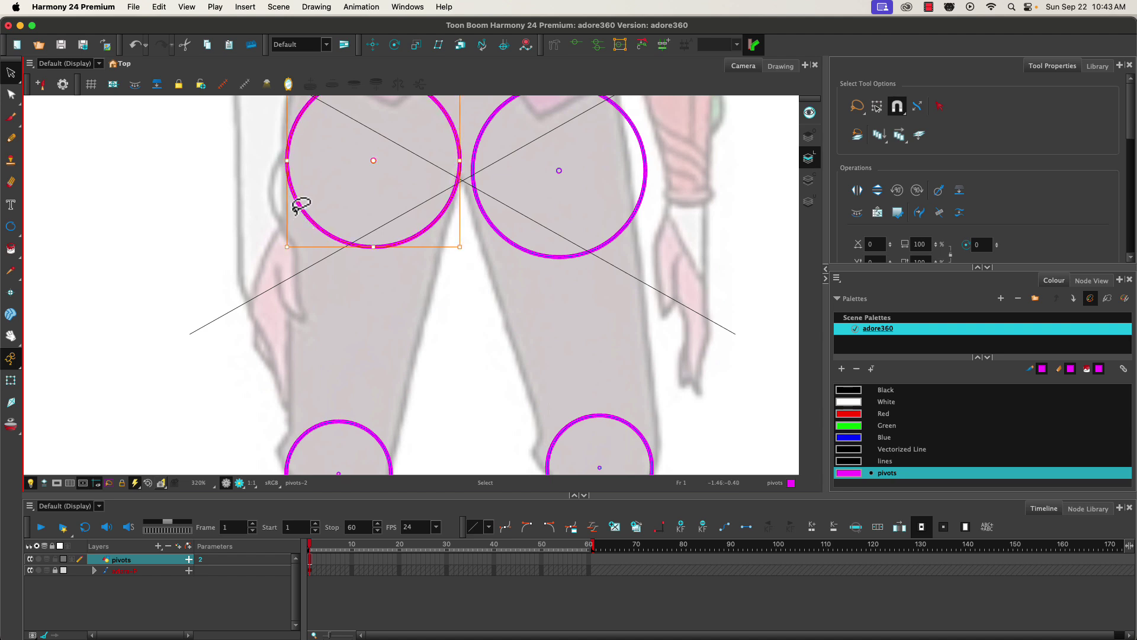
Step: Nudge the right-hand hip circle left and up until it meets the other hip circle at the crotch and sits level with it
click(559, 159)
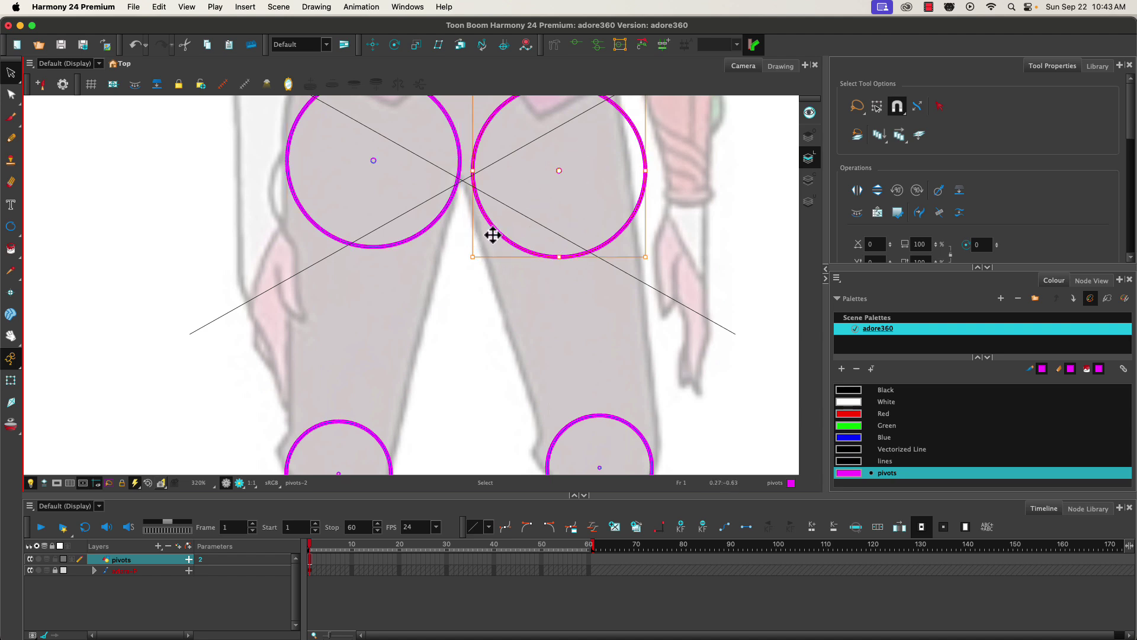
key(Left)
key(Left)
key(Left)
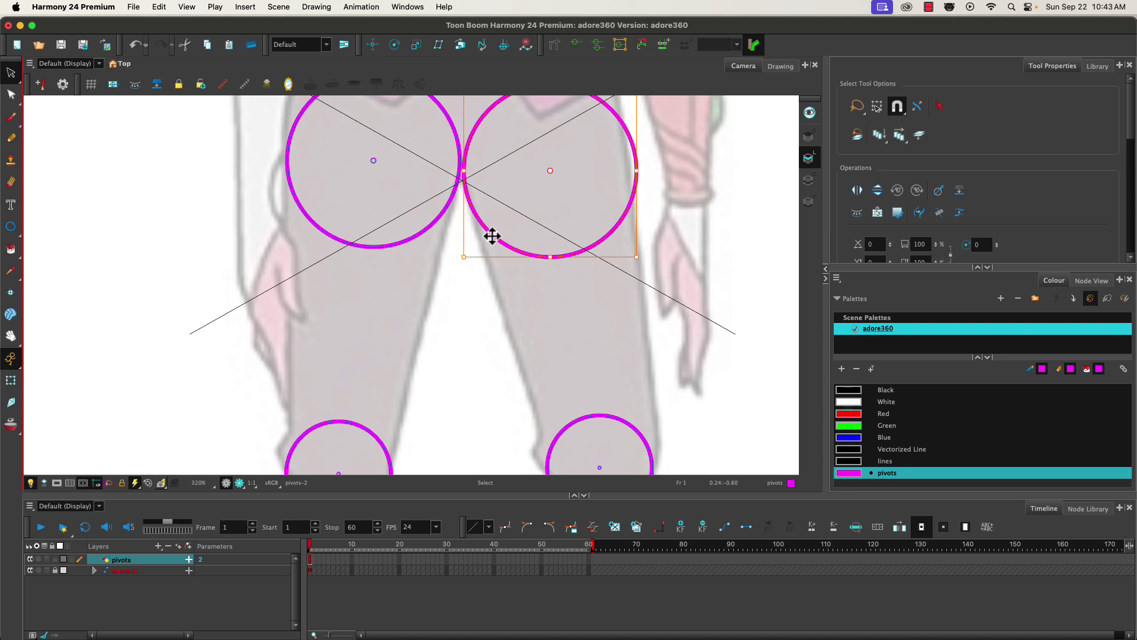
key(Left)
key(Left)
key(Left)
key(Up)
key(Up)
key(Up)
key(Up)
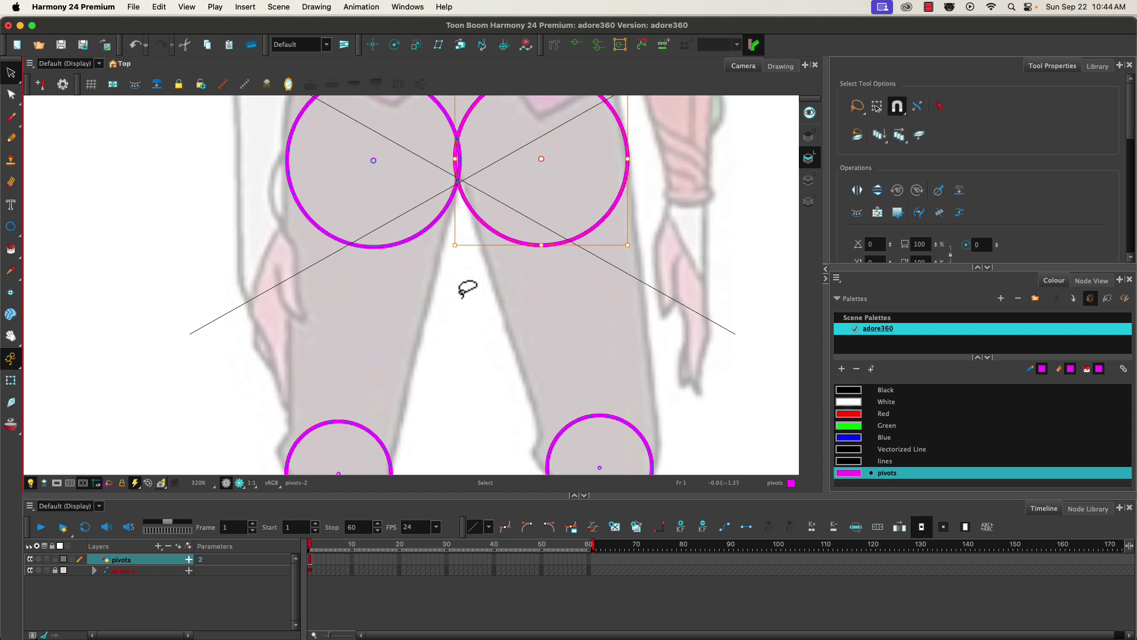
Step: Scale the right-hand hip circle down slightly so it fits within the thigh, and deselect it
scroll(468, 290, down, 2)
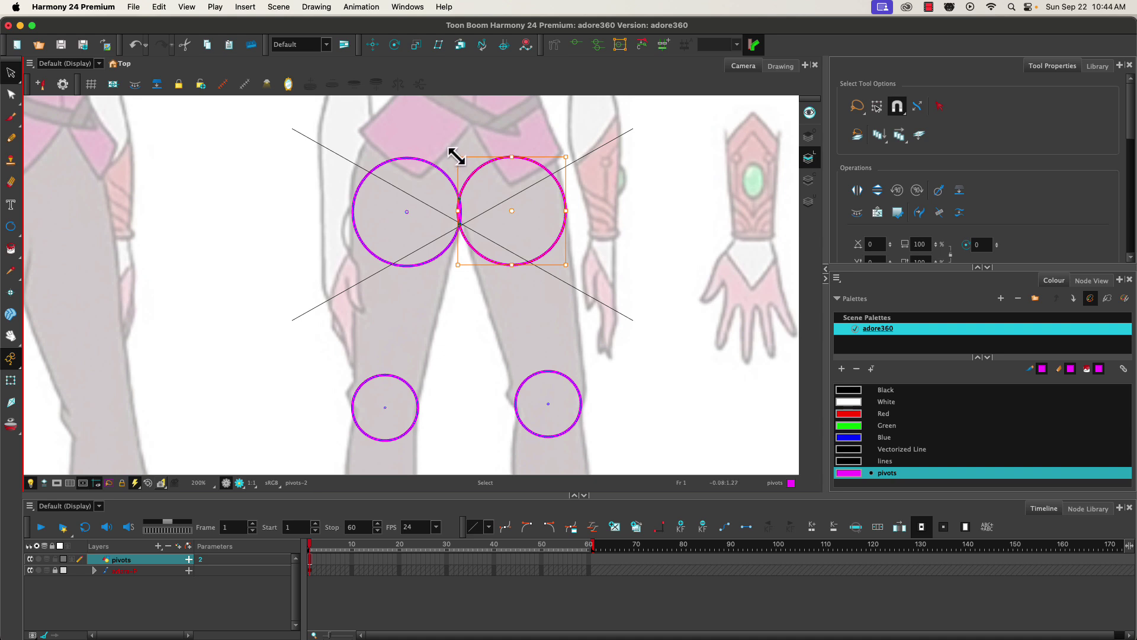
drag(456, 157, 460, 159)
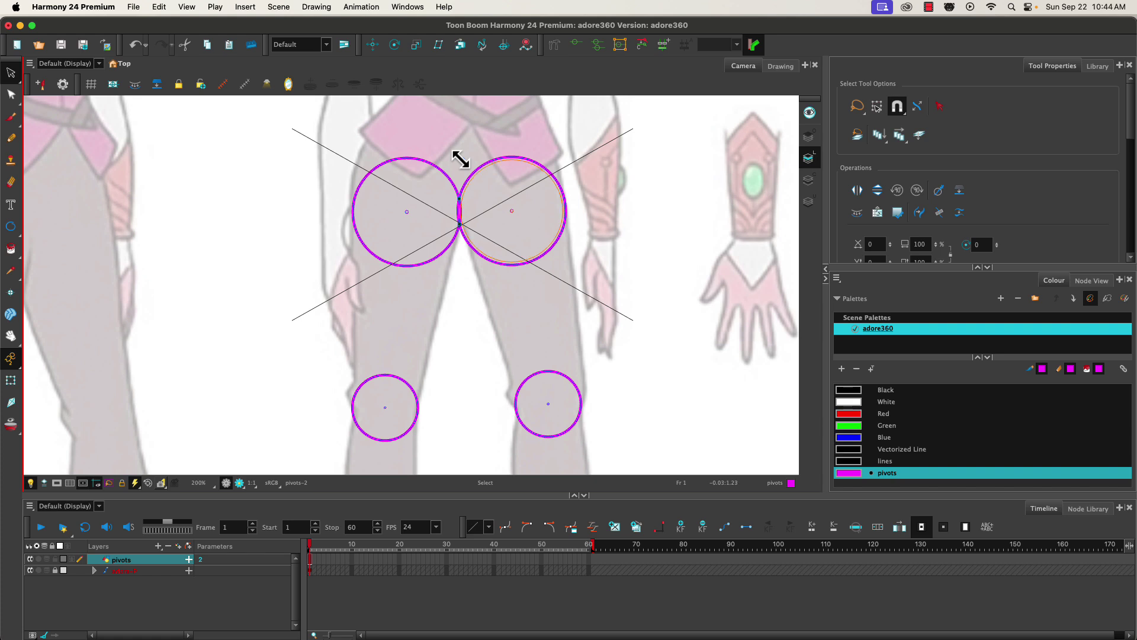
drag(460, 159, 479, 171)
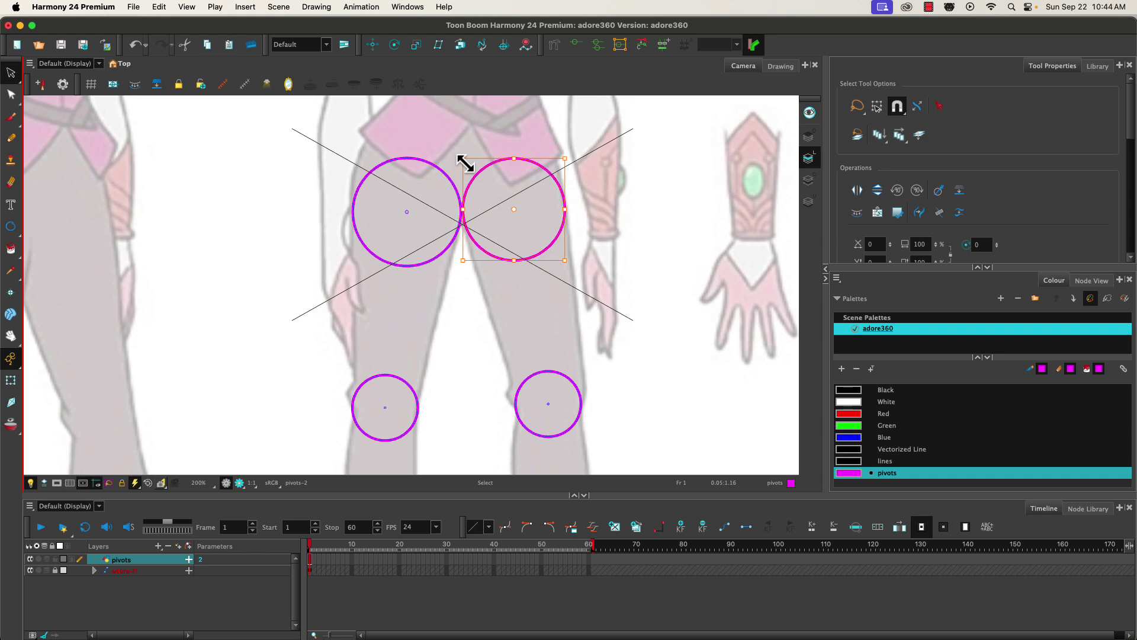
click(304, 314)
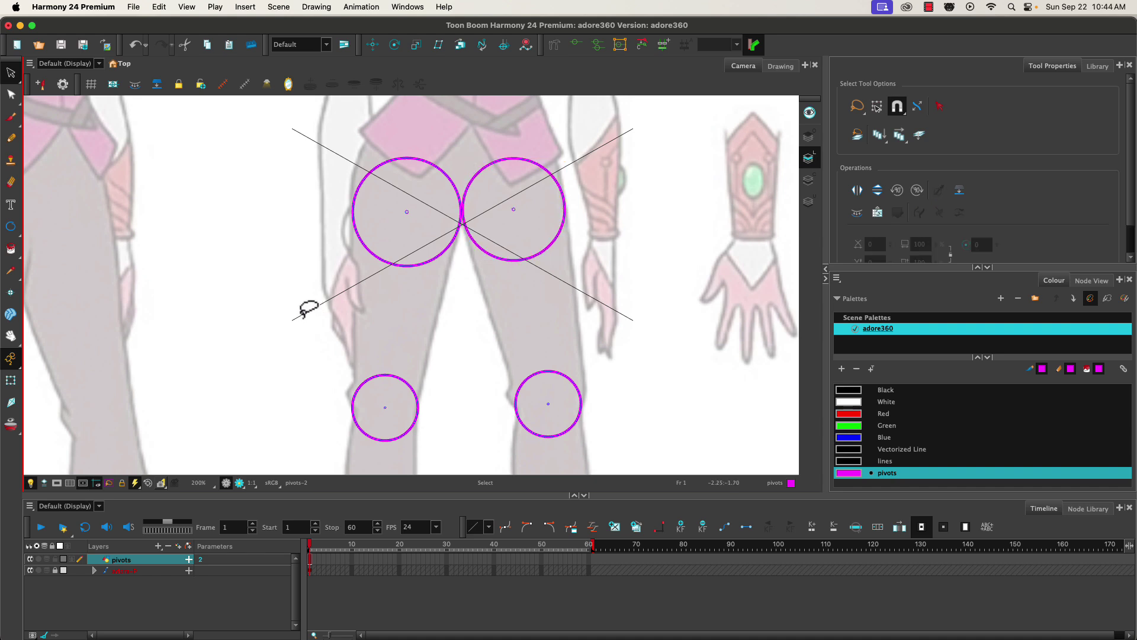
Step: Move both knee circles with their centre dots down to the ankles and keep the pair selected
scroll(312, 318, down, 2)
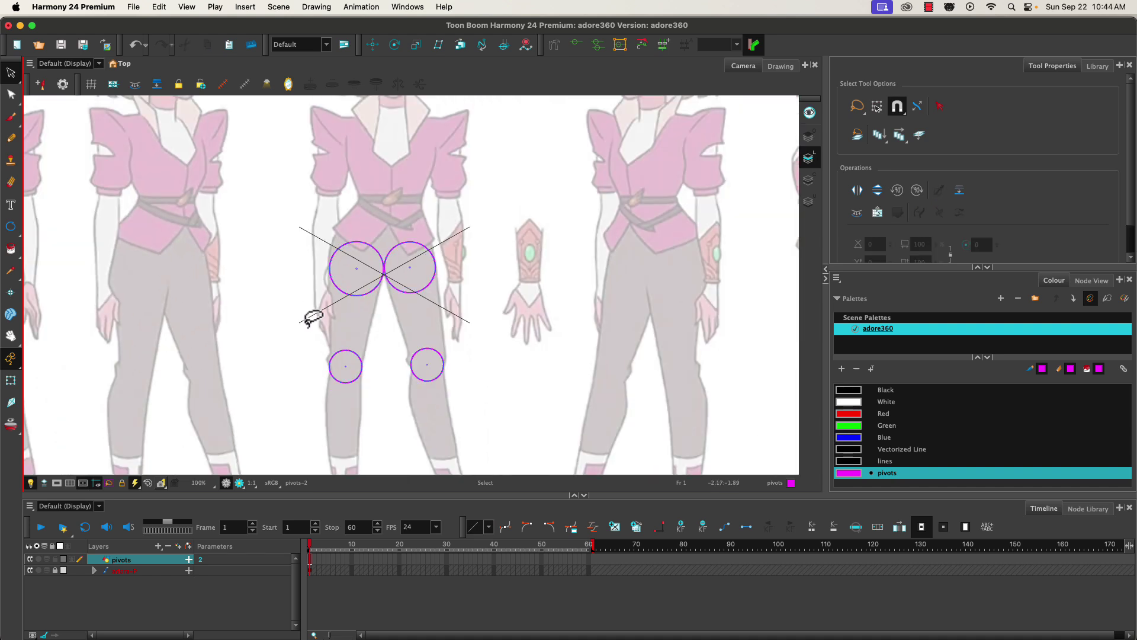
mouse_move(306, 325)
mouse_down()
mouse_move(355, 193)
mouse_move(448, 178)
mouse_move(338, 221)
mouse_up()
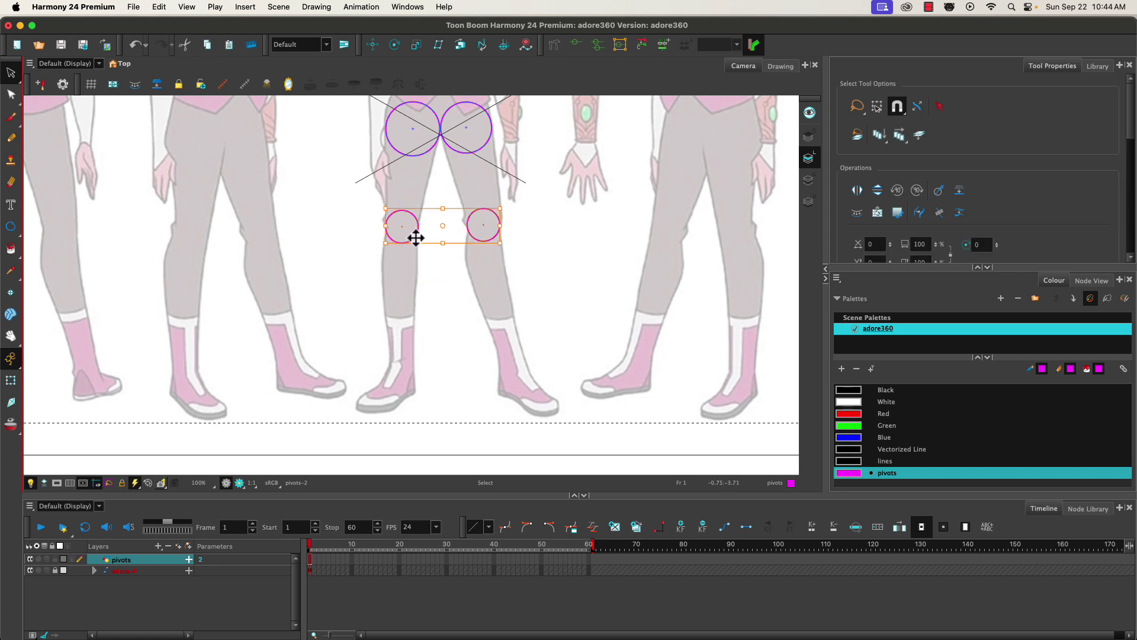
drag(415, 237, 420, 366)
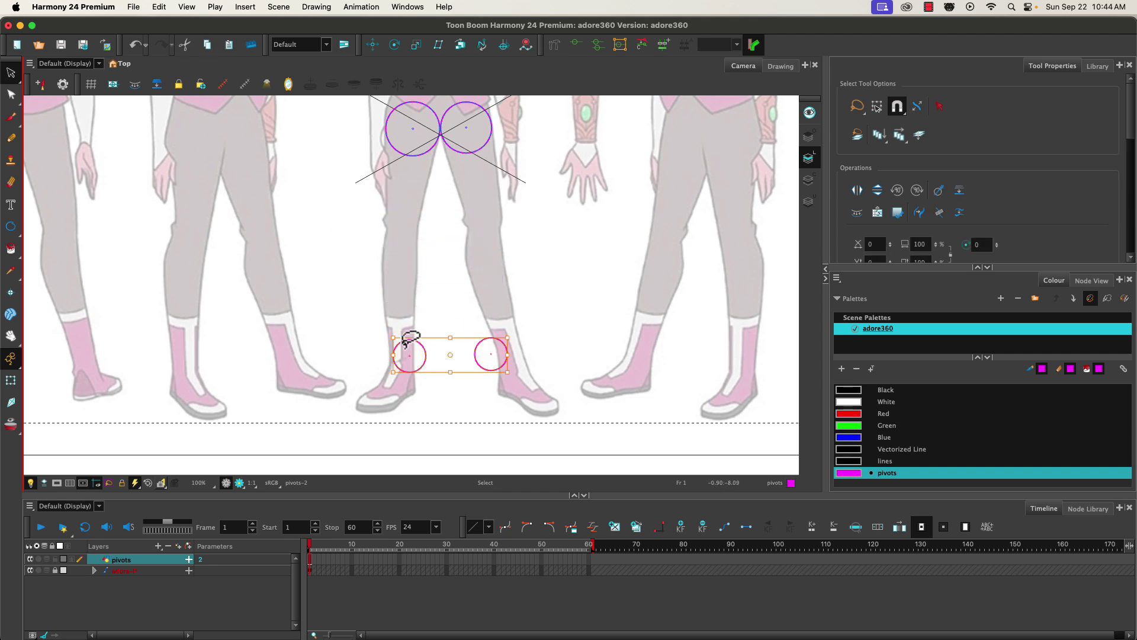
click(370, 311)
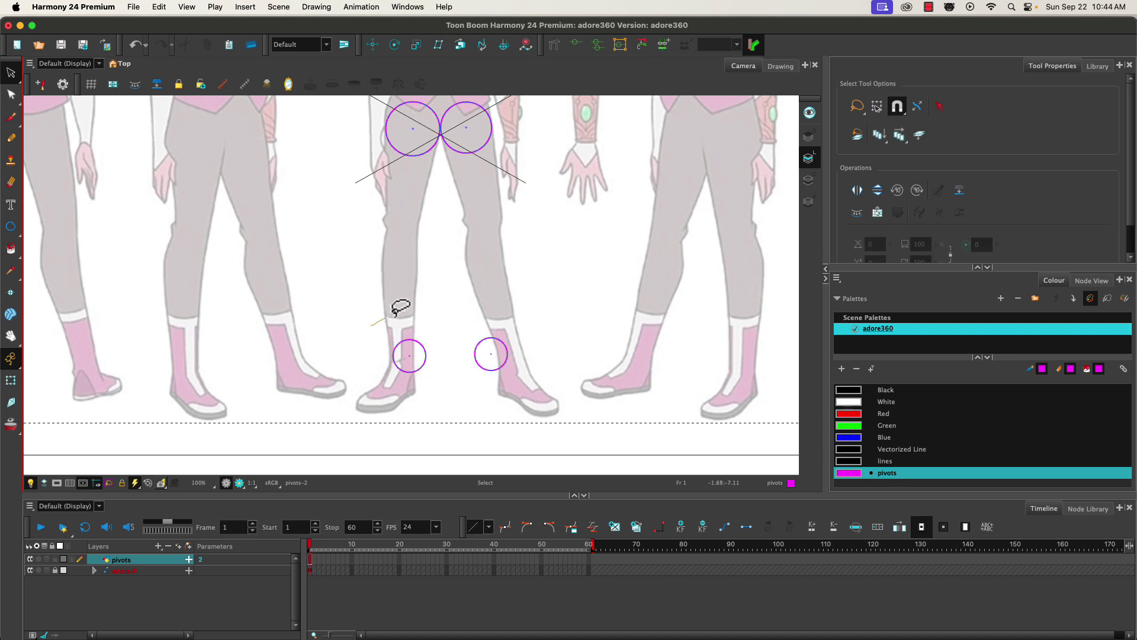
drag(394, 309, 342, 355)
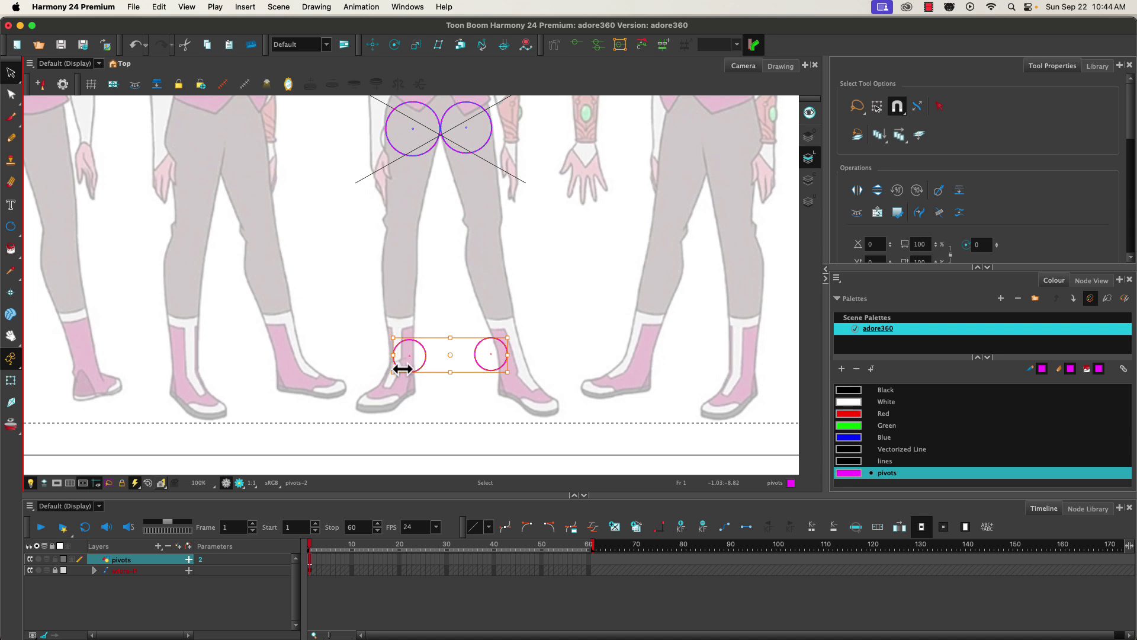
Step: Scale the ankle circle pair down slightly and place each circle with its dot on its own ankle
click(390, 336)
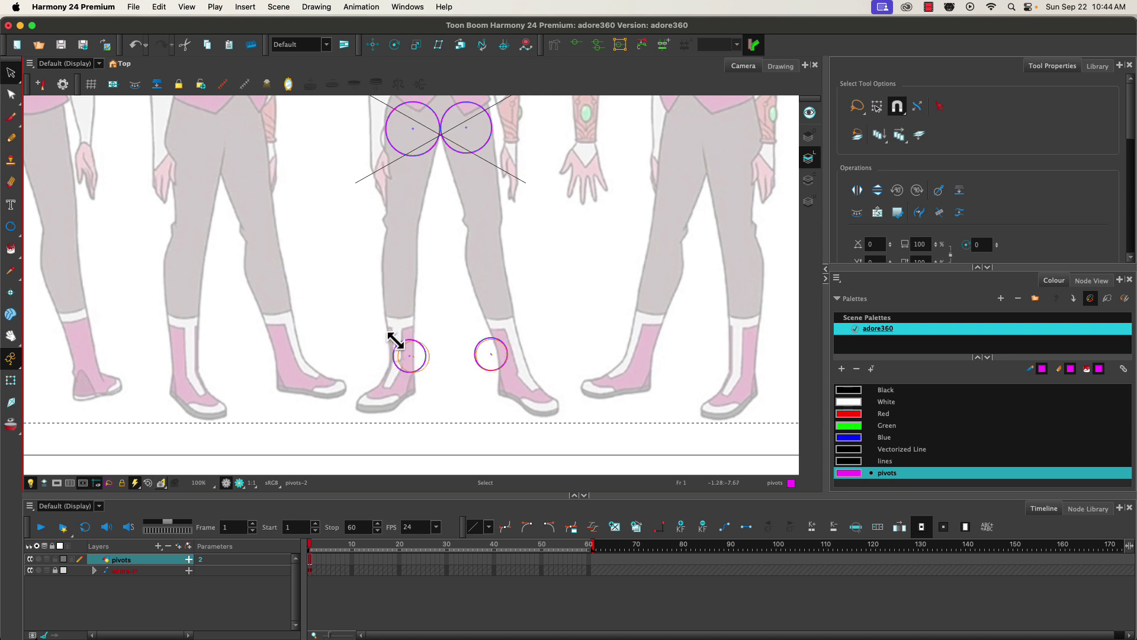
drag(399, 344, 391, 372)
click(413, 356)
drag(485, 358, 505, 379)
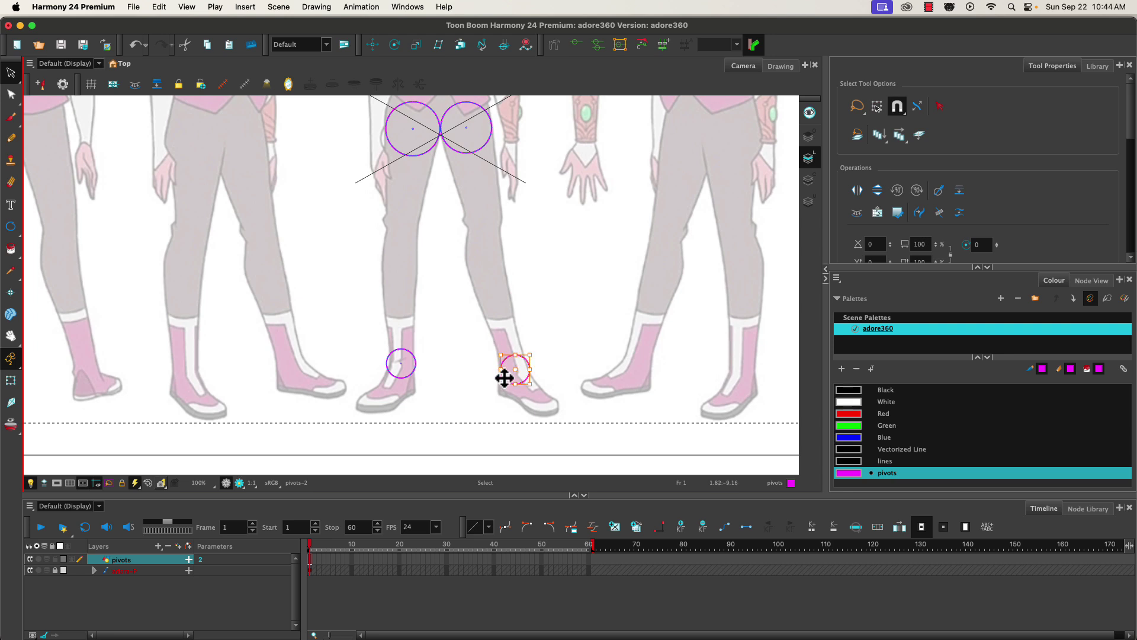
click(501, 379)
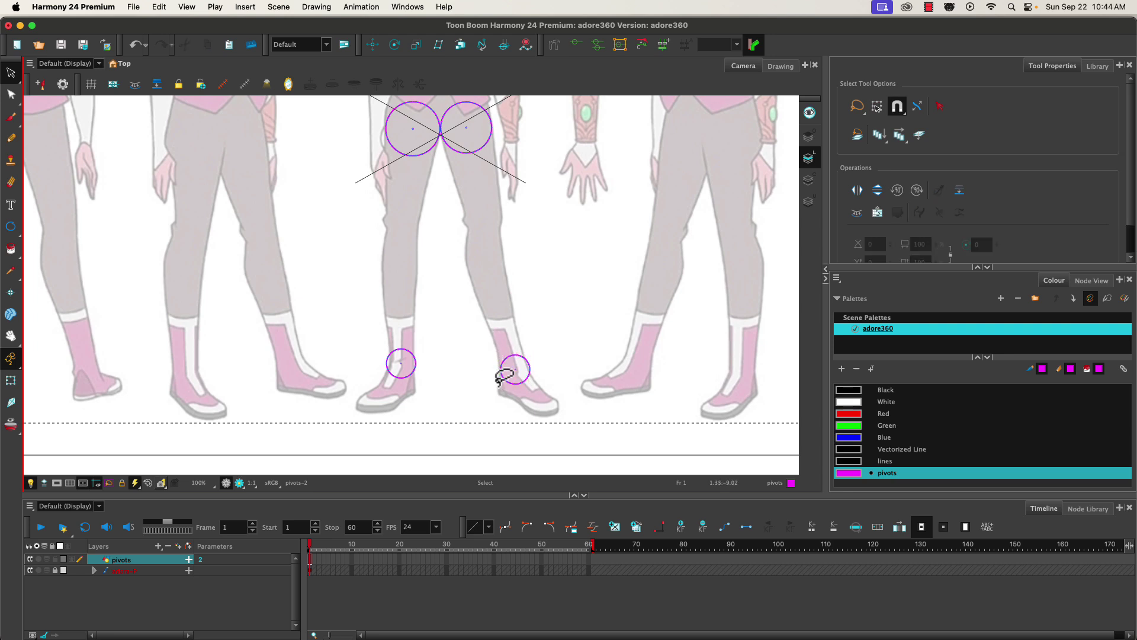
Step: Fine-tune the right-hand ankle circle's position so its edge follows the back of the boot above the heel
scroll(501, 381, up, 3)
scroll(533, 402, up, 2)
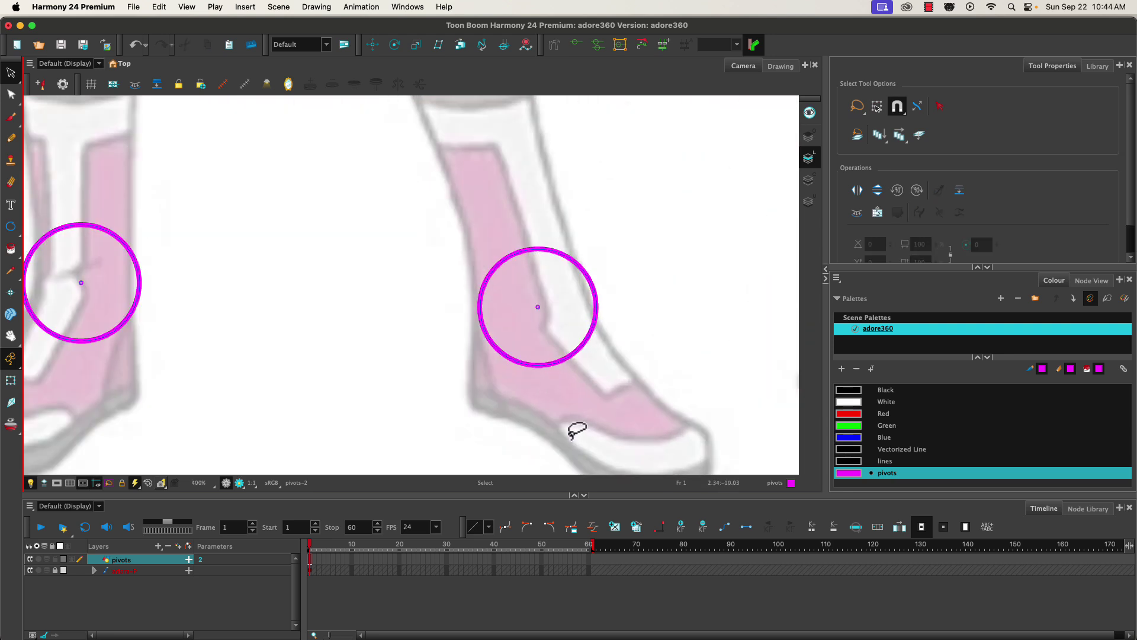
click(473, 317)
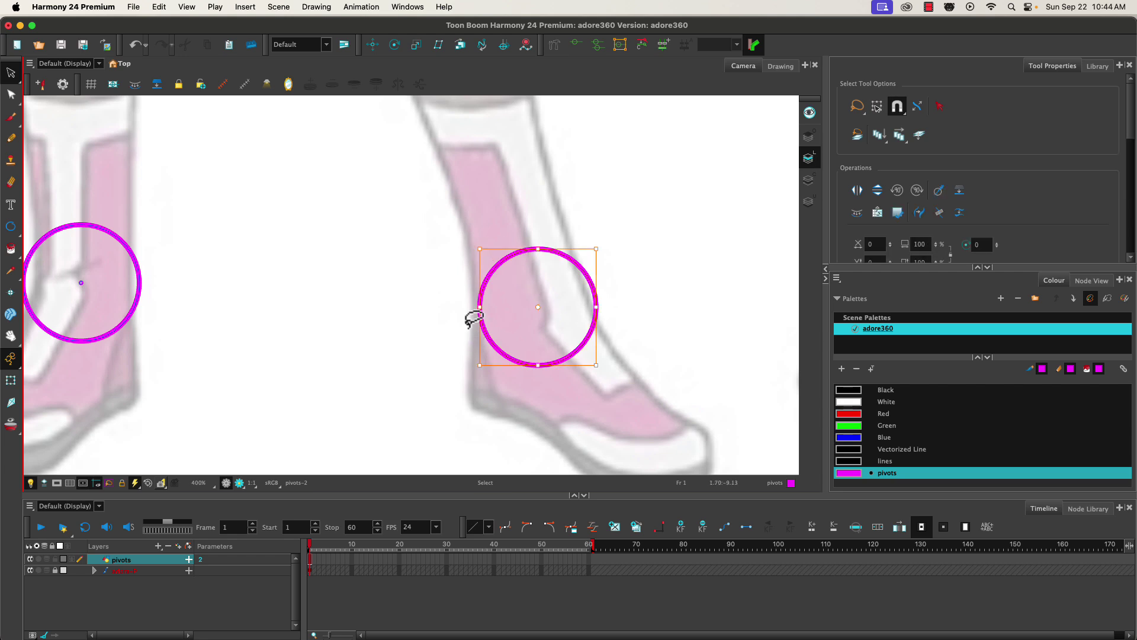
drag(494, 347, 489, 356)
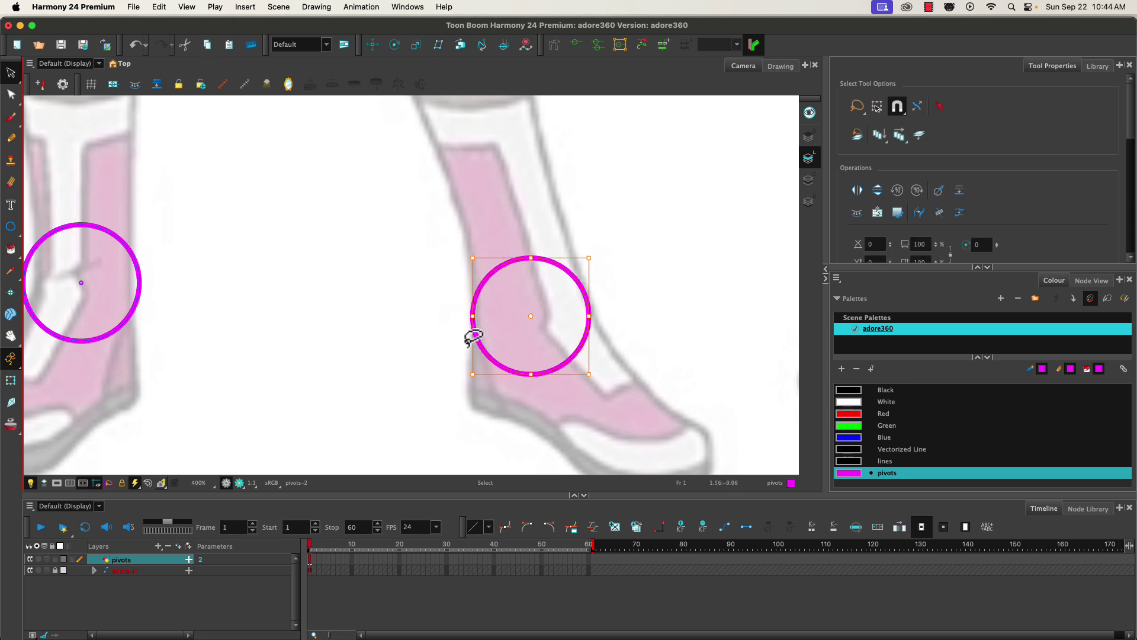
key(Right)
key(Down)
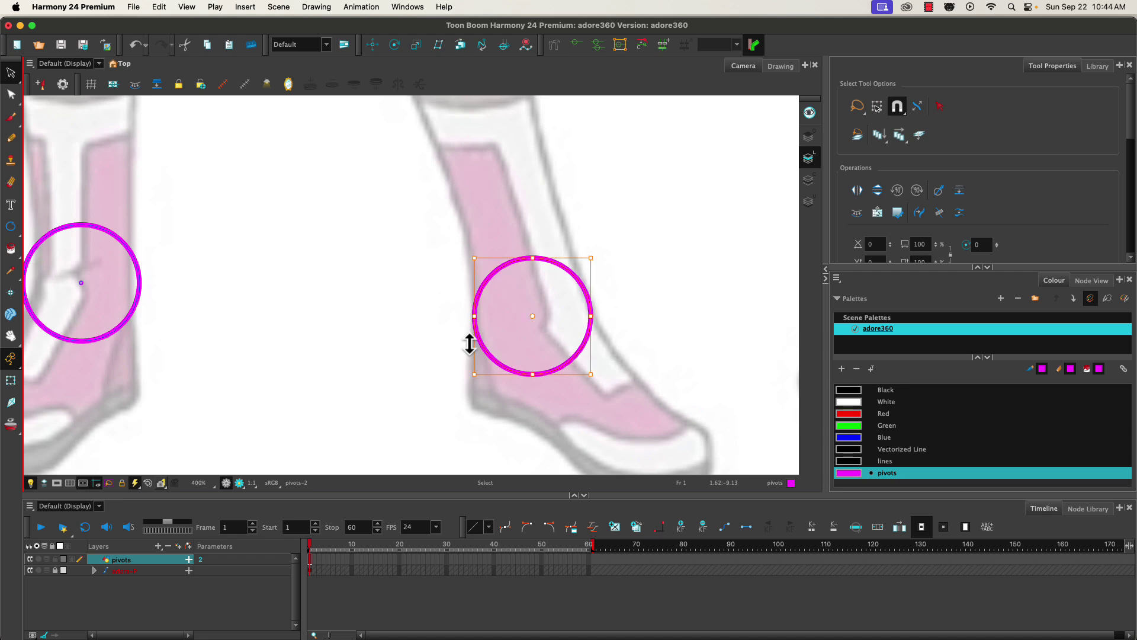
Step: Nudge the right-hand ankle circle down and slightly back up to settle its height on the boot
key(Down)
key(Down)
key(Down)
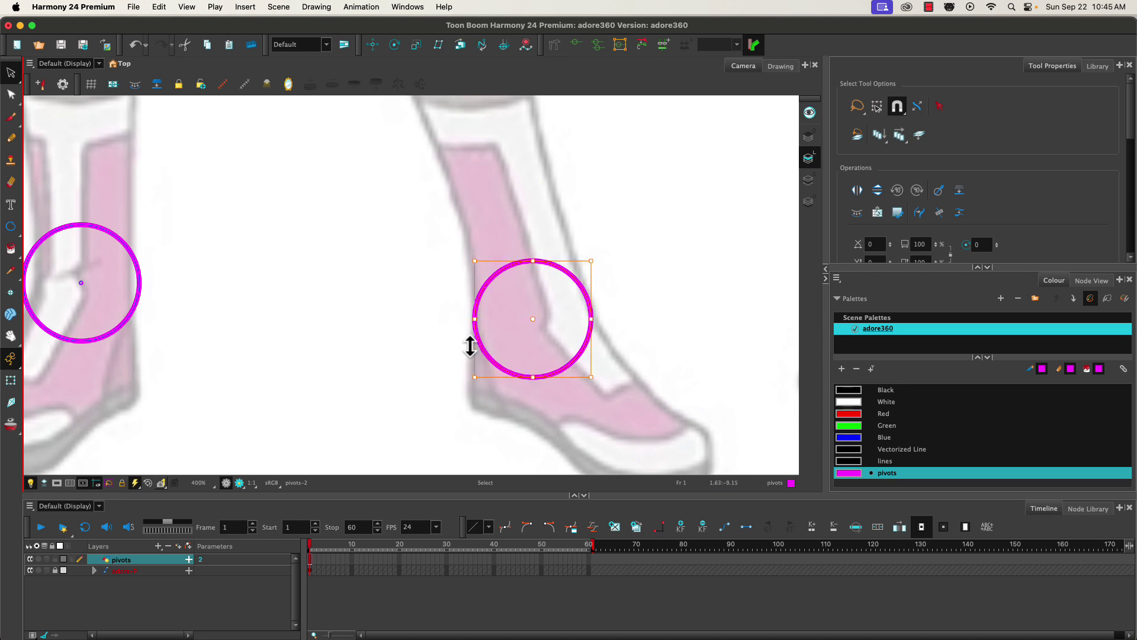
key(Up)
key(Up)
Step: Lower the left-hand ankle circle with its dot onto the ankle and scale it down to the boot's width
drag(211, 360, 401, 338)
click(340, 287)
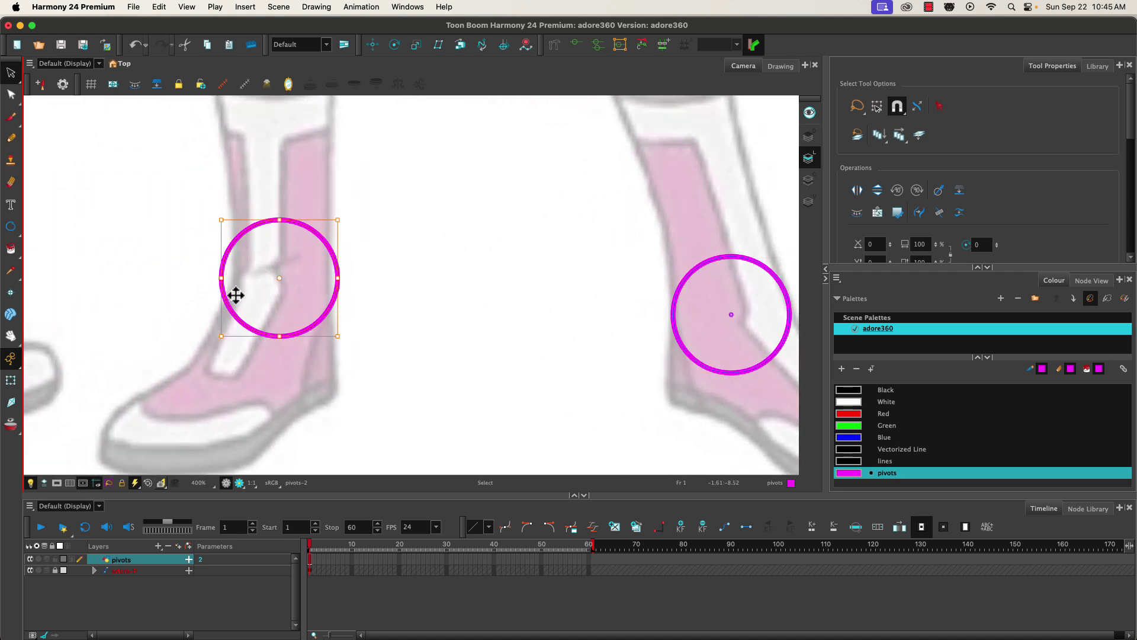
drag(239, 318, 236, 342)
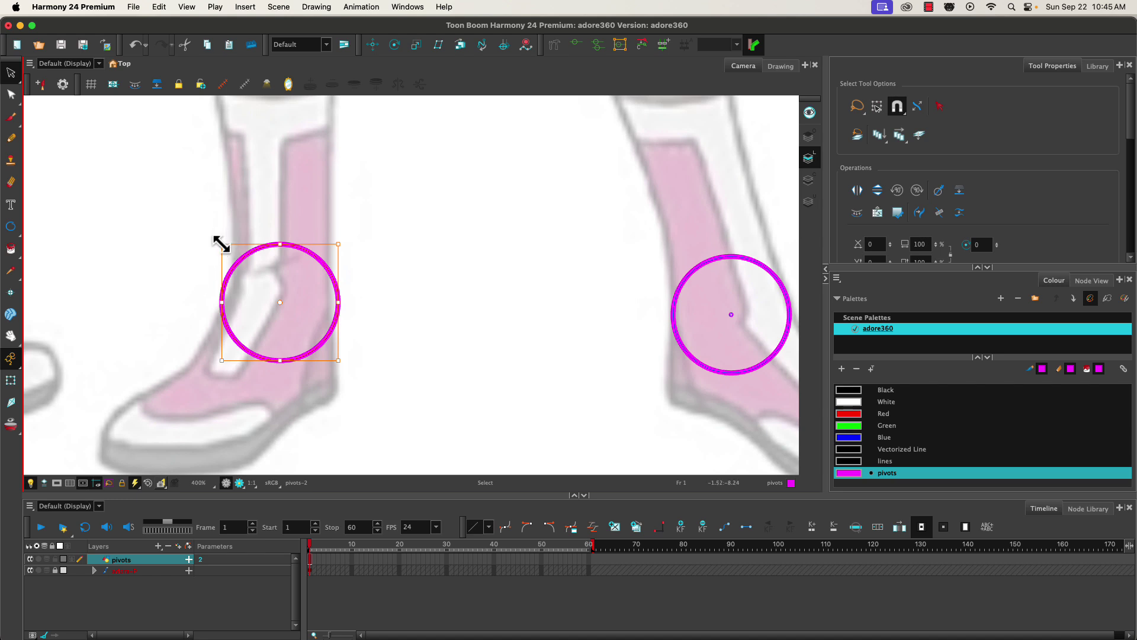
drag(221, 244, 228, 251)
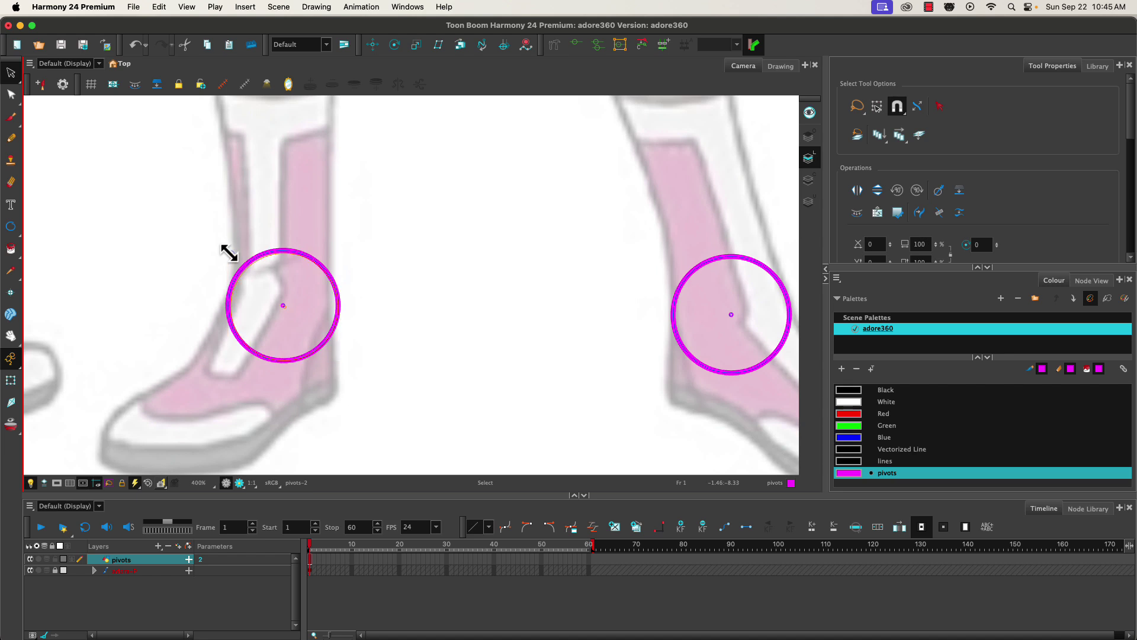
drag(227, 249, 234, 272)
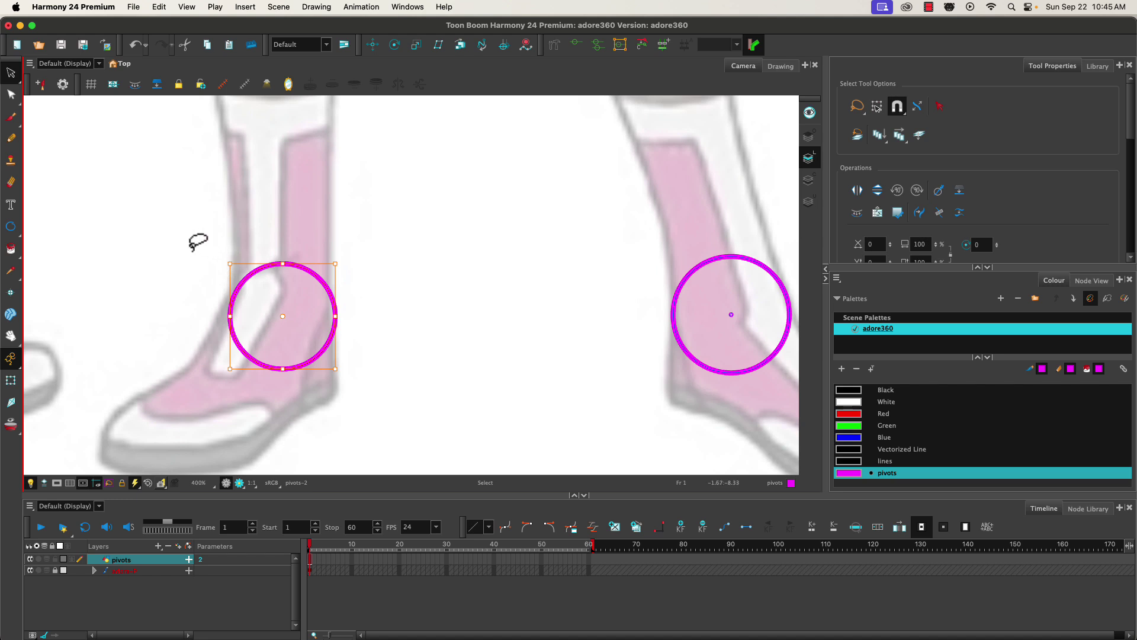
Step: Nudge the left-hand ankle circle toward the front of the boot, enlarge it slightly to span the ankle, and deselect it
key(Left)
key(Left)
key(Left)
key(Left)
key(Left)
key(Left)
key(Left)
key(Left)
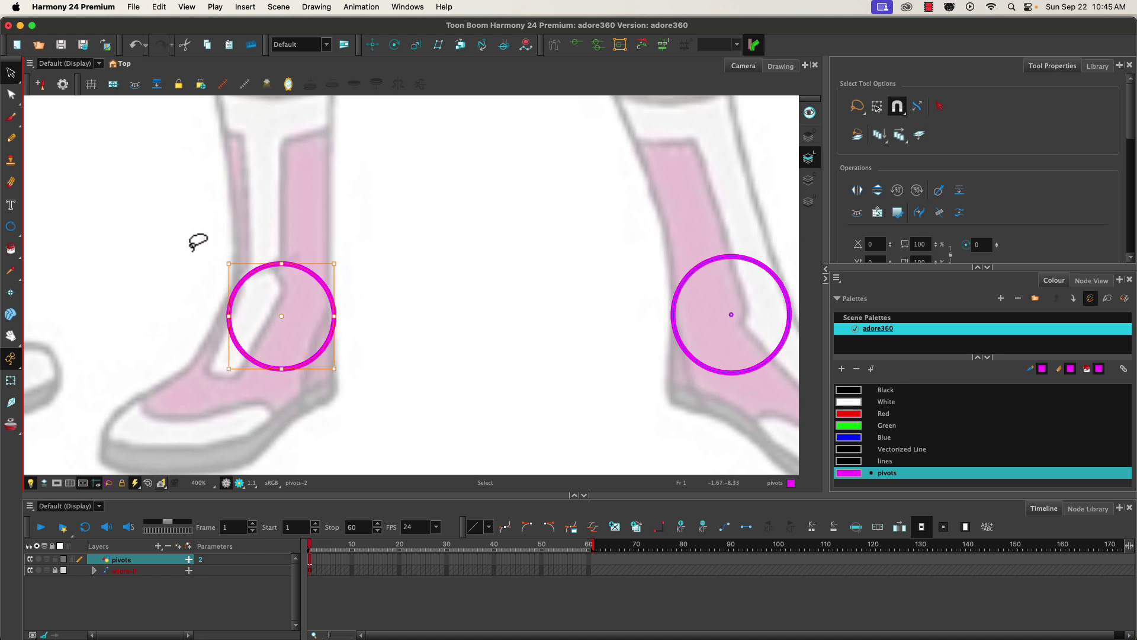
key(Left)
key(Left)
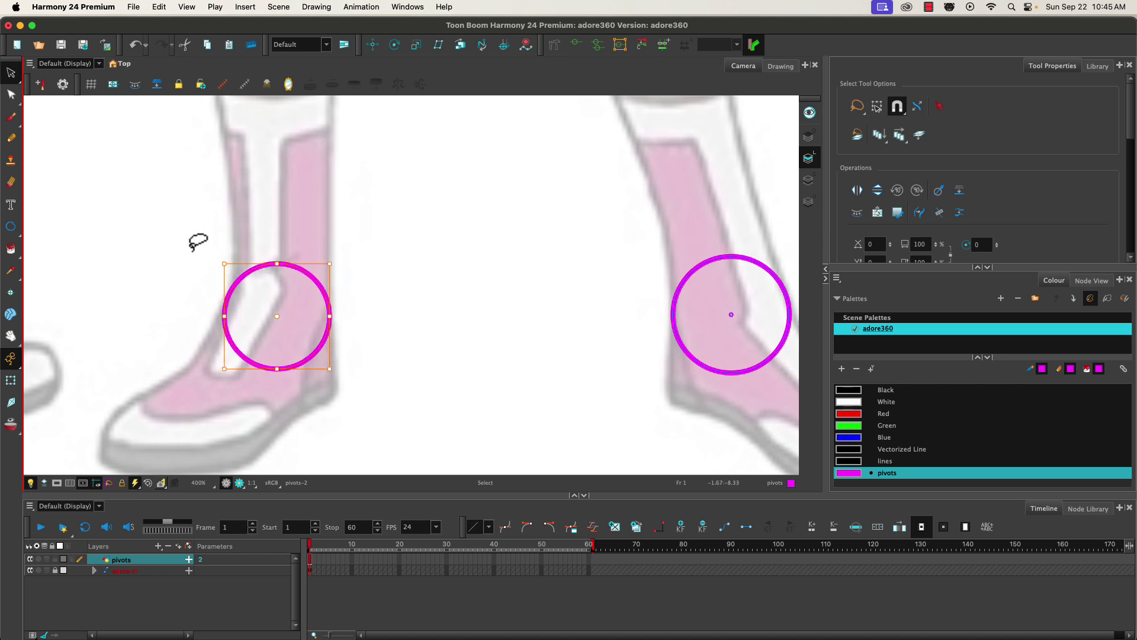
key(Escape)
click(222, 262)
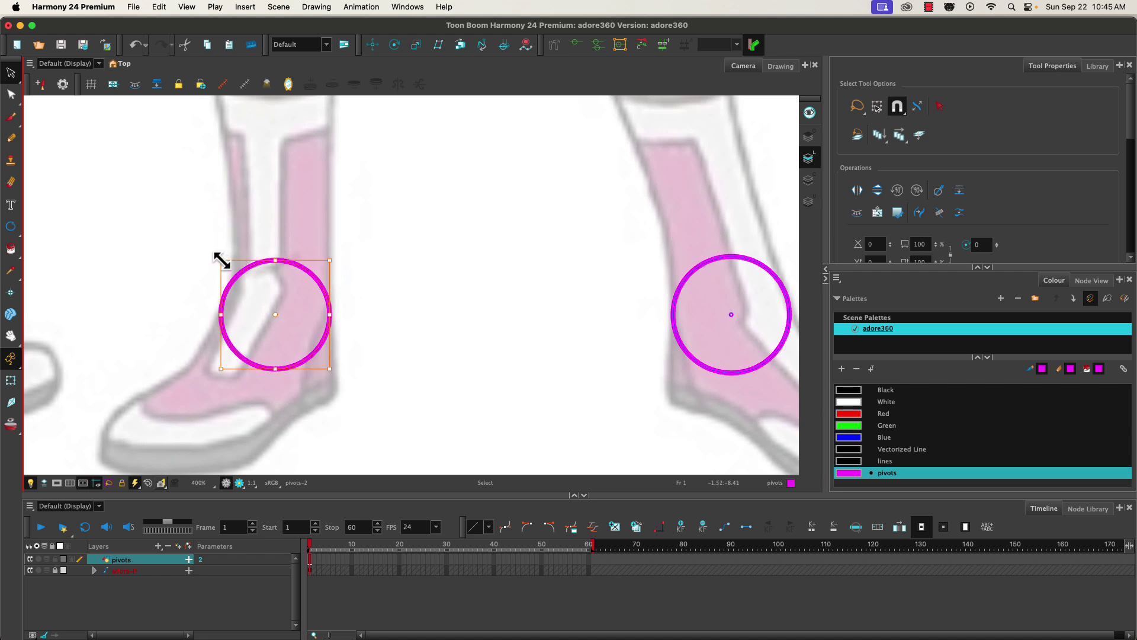
key(Escape)
click(198, 243)
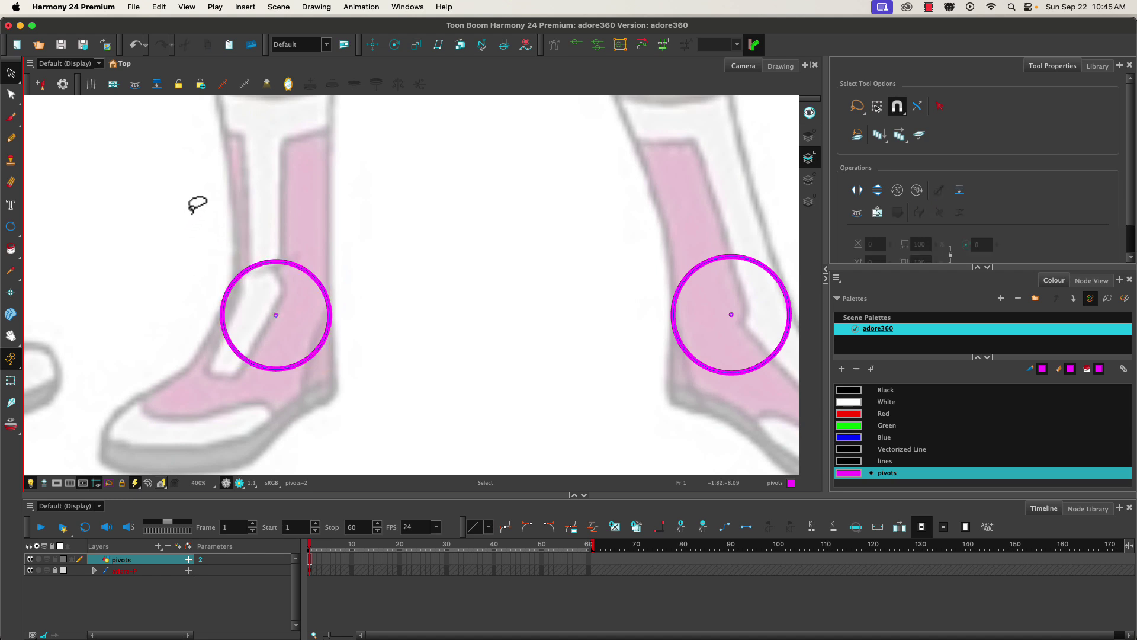
Step: Examine the placement of the hip and ankle circles along the front-view figure's legs
scroll(198, 204, down, 5)
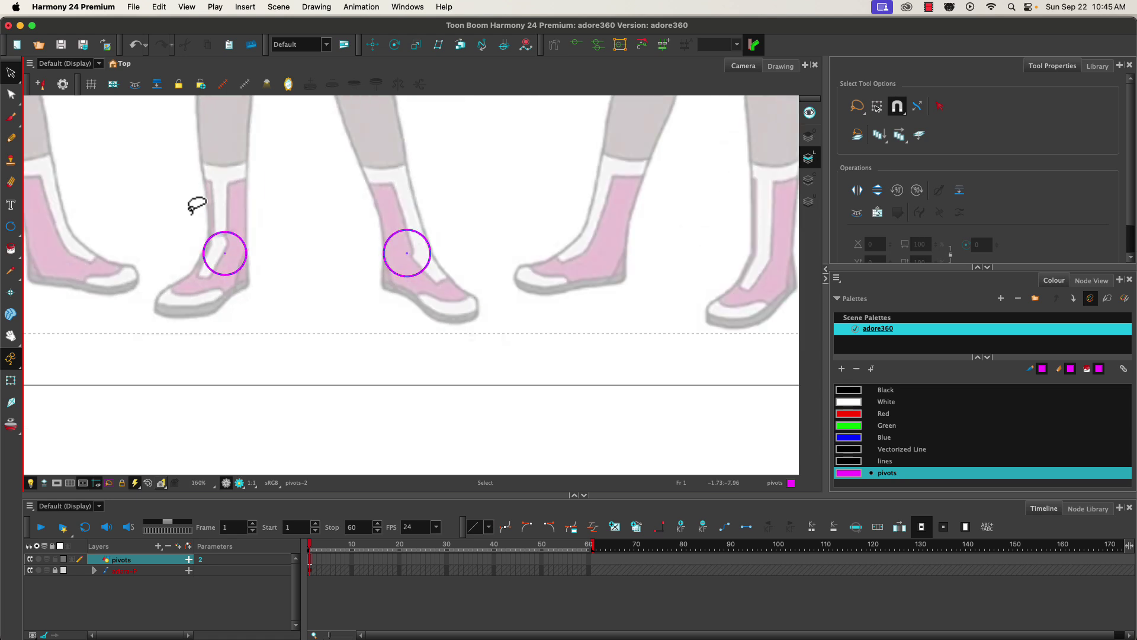
drag(264, 318, 380, 409)
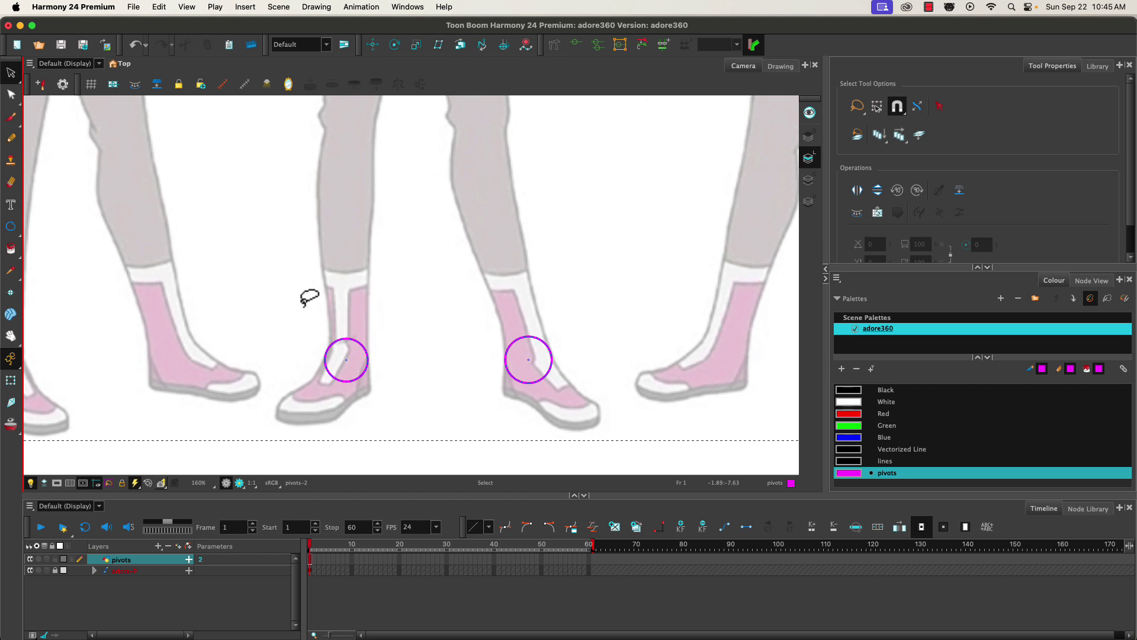
scroll(308, 298, down, 3)
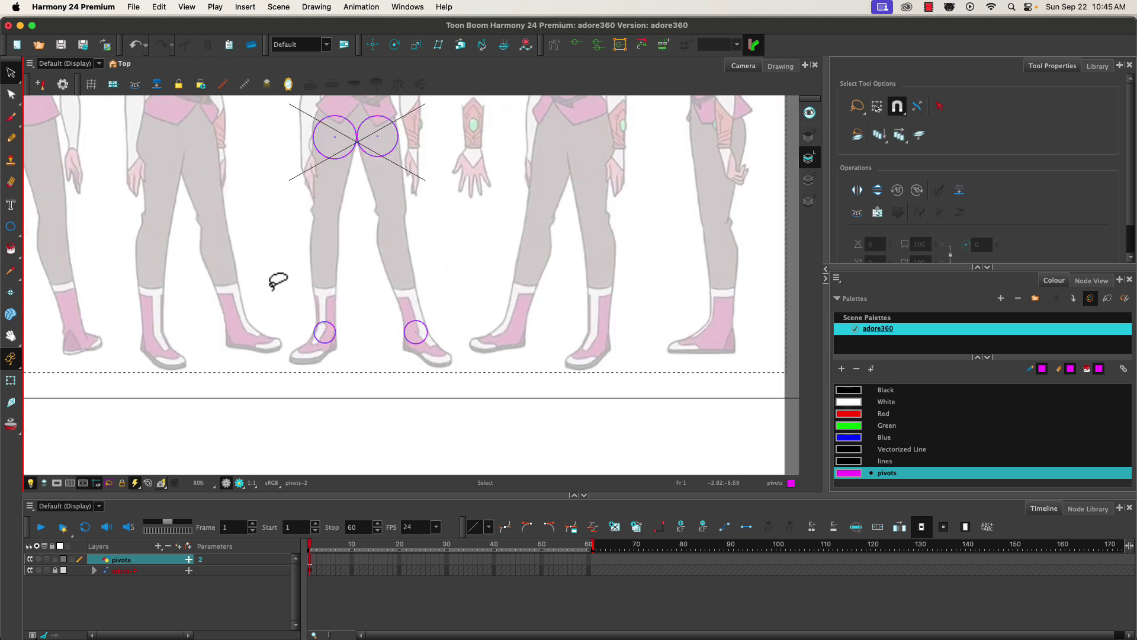
drag(269, 259, 328, 406)
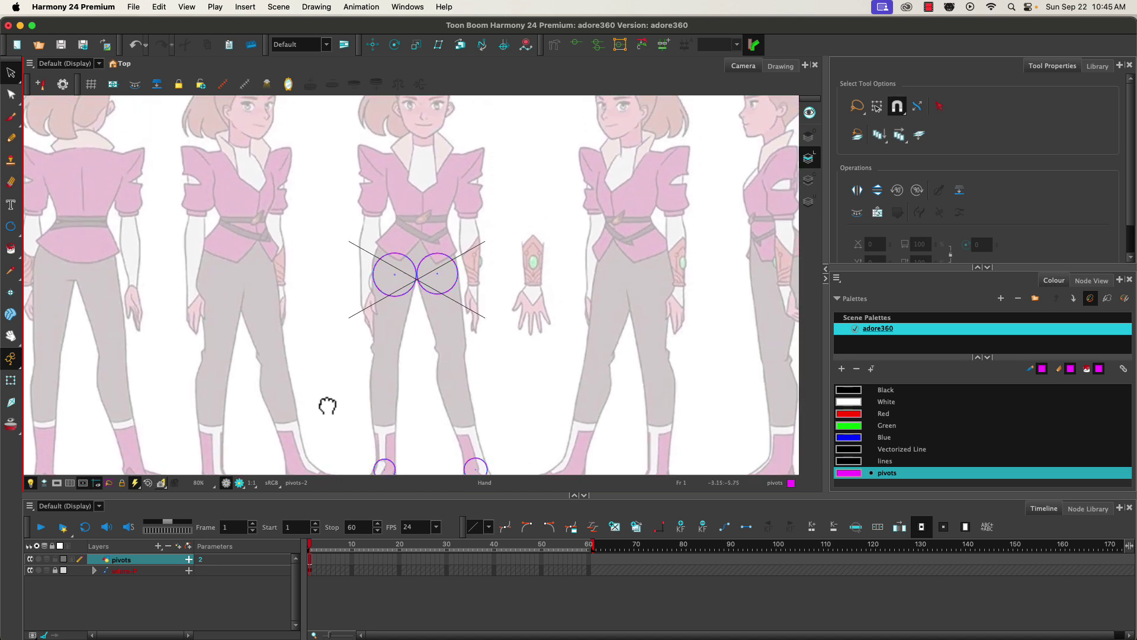
drag(327, 406, 337, 355)
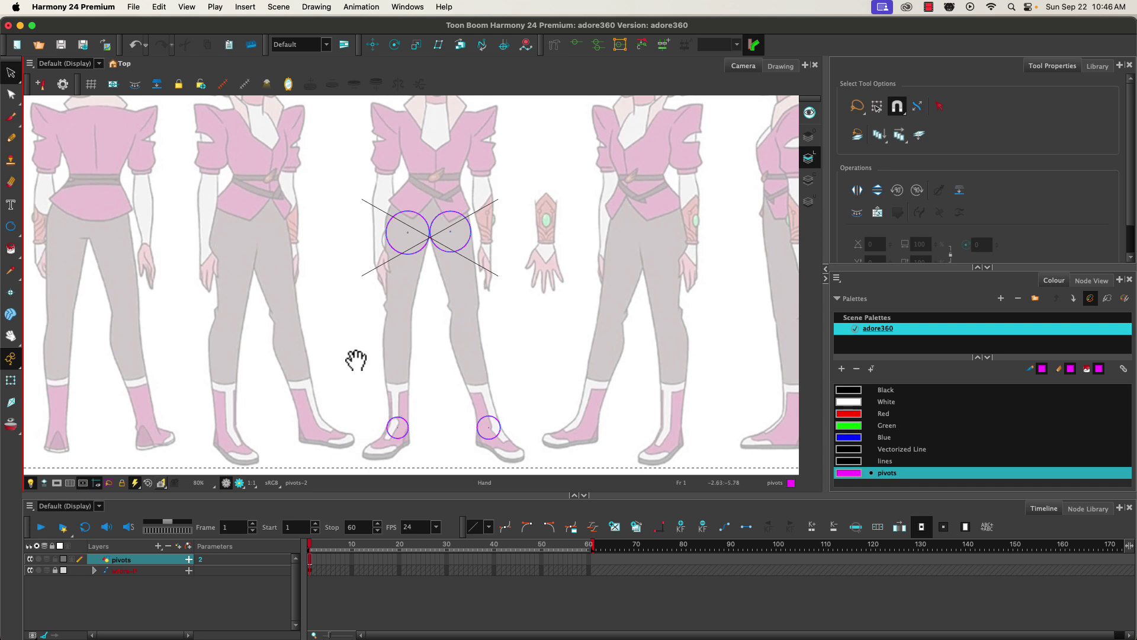
mouse_move(356, 360)
mouse_down()
mouse_move(302, 352)
mouse_move(355, 350)
mouse_move(363, 361)
mouse_move(309, 357)
mouse_move(353, 350)
mouse_move(332, 356)
mouse_move(343, 354)
mouse_up()
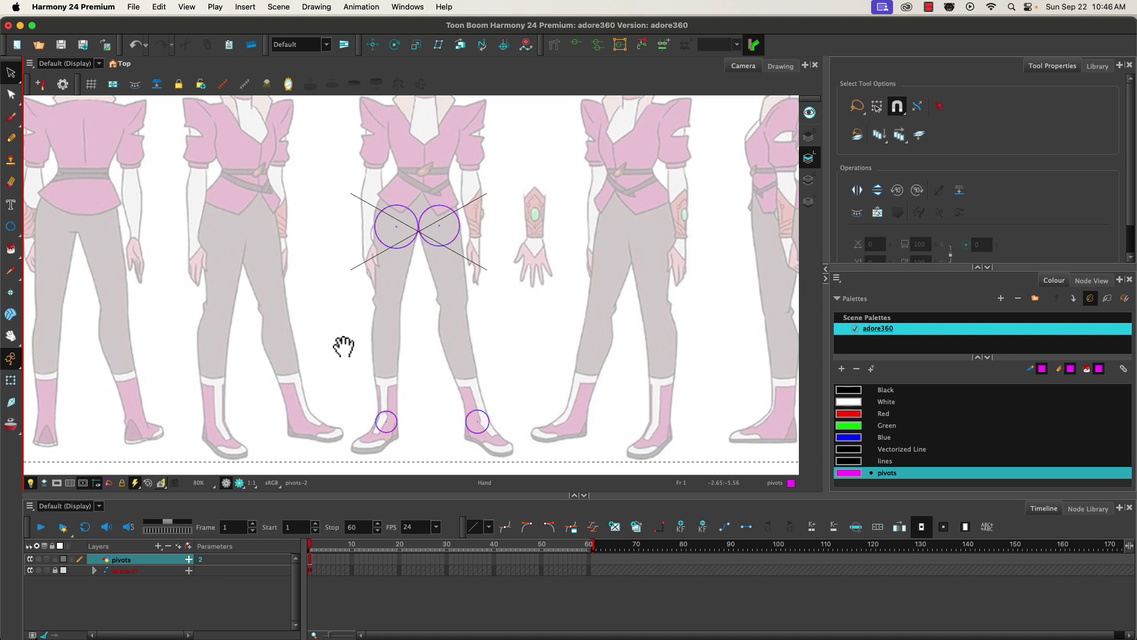
key(space)
scroll(343, 323, up, 3)
scroll(343, 323, down, 3)
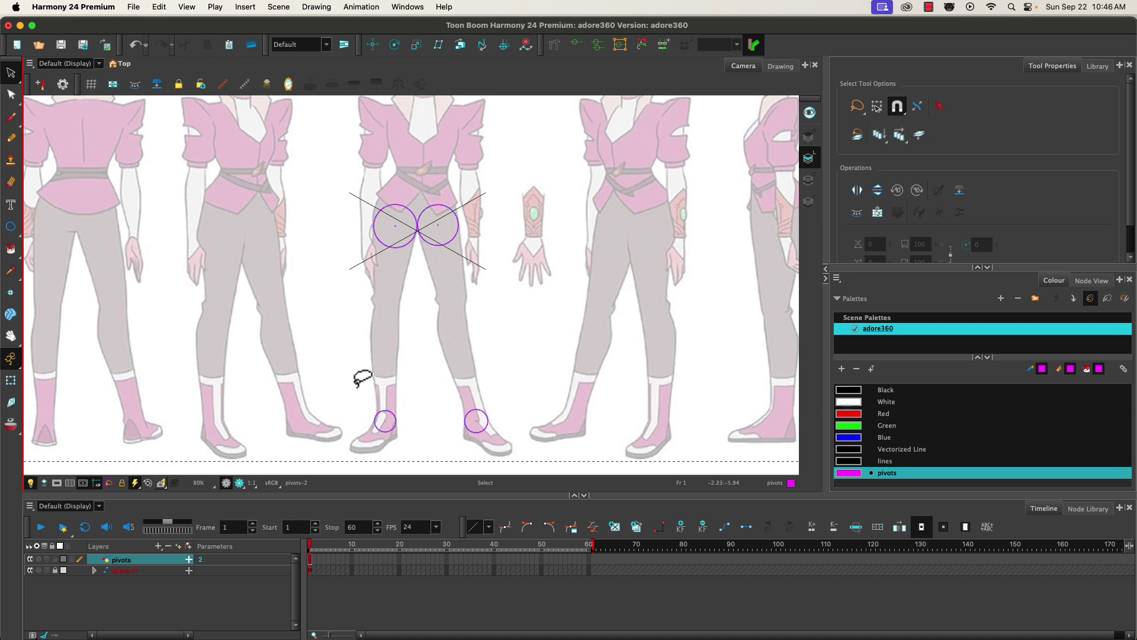
Step: Duplicate both ankle circles with their dots up to knee height and enlarge the duplicated pair
mouse_move(355, 385)
mouse_down()
mouse_move(496, 383)
mouse_move(363, 383)
mouse_up()
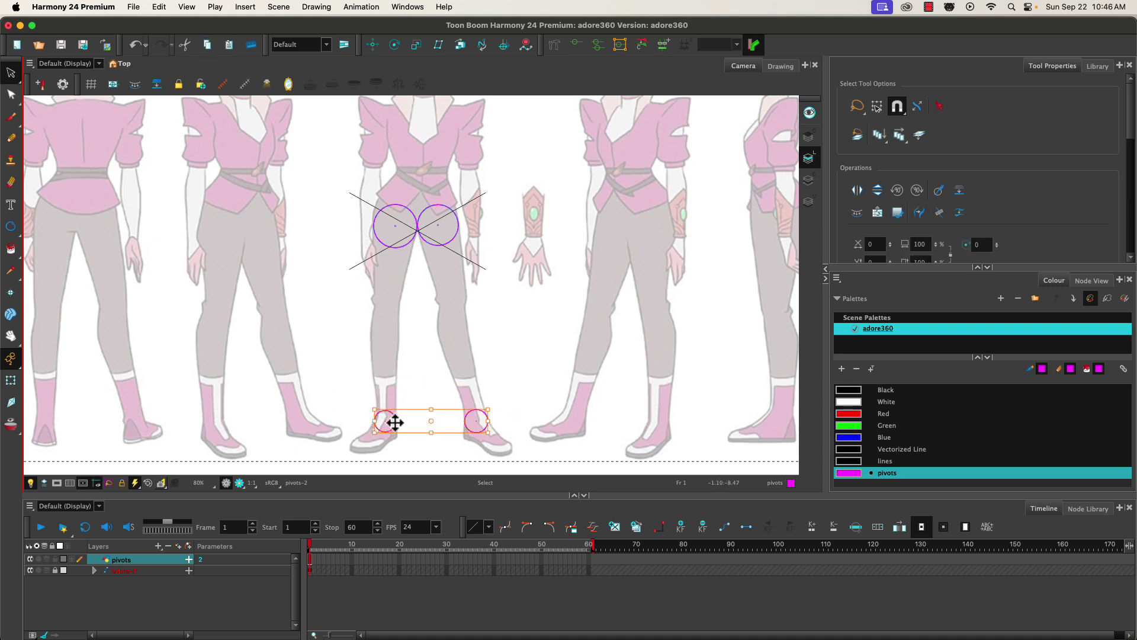
drag(395, 423, 393, 309)
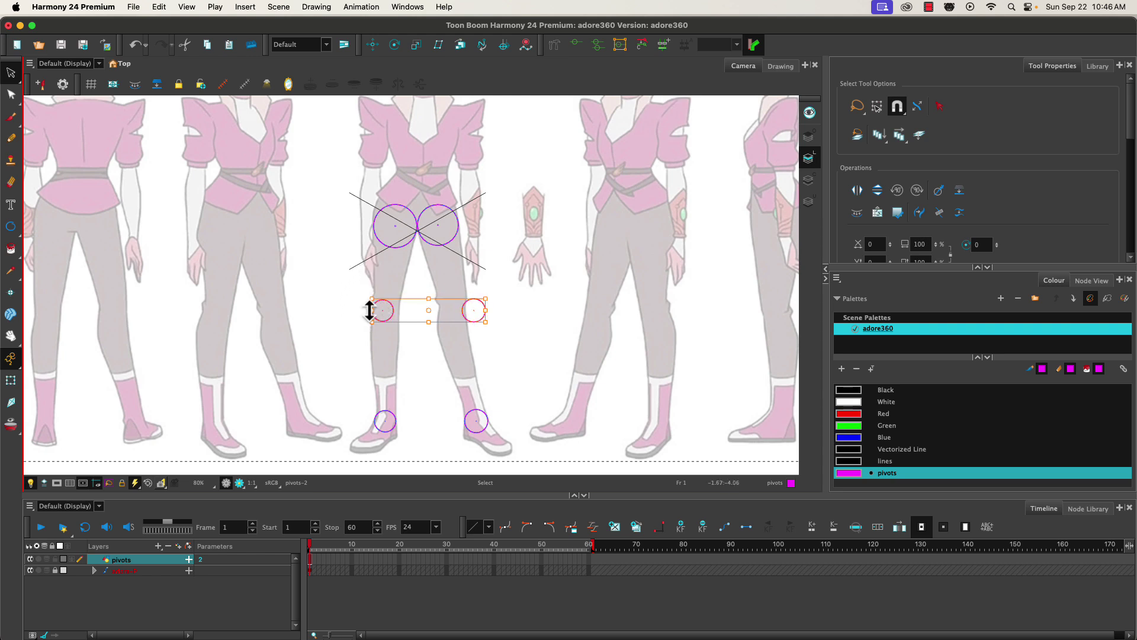
drag(370, 323, 397, 320)
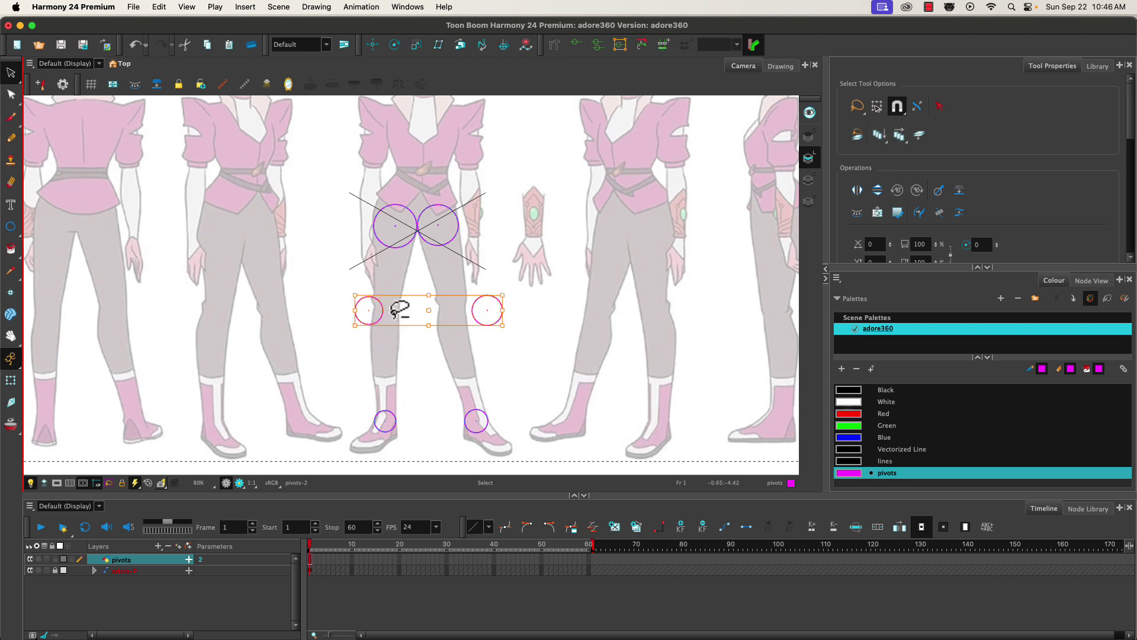
Step: Place each duplicated circle with its centre dot on its own knee of the front-view figure
click(353, 279)
click(363, 312)
drag(361, 320, 377, 319)
click(471, 310)
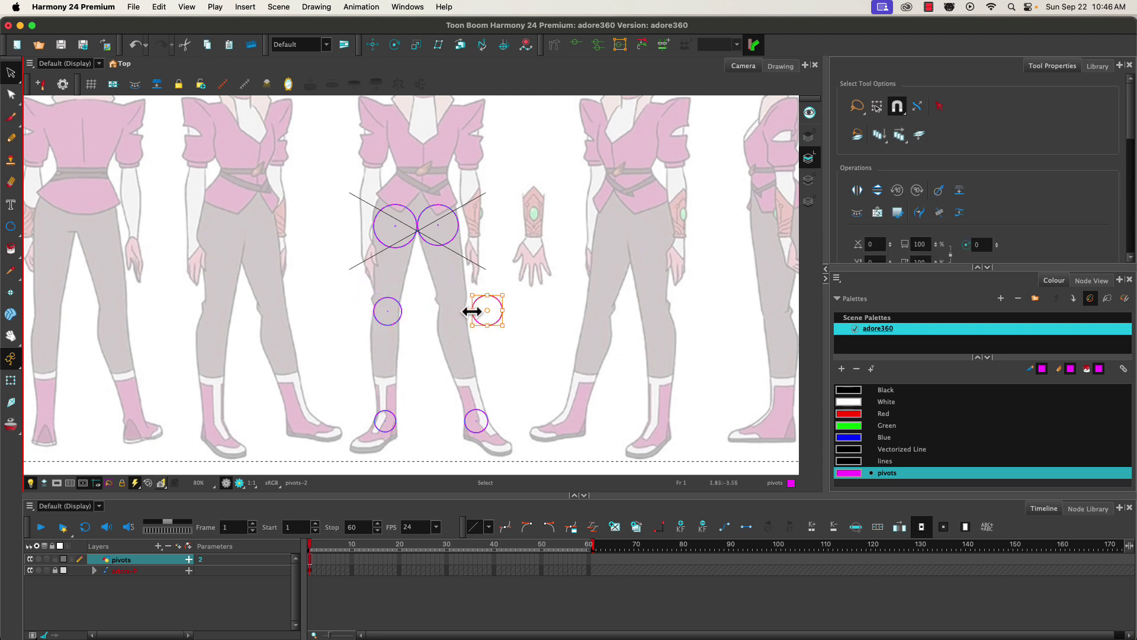
drag(476, 322, 442, 321)
Step: Scale the left-hand knee circle down slightly, adjust its position on the knee, and deselect it
drag(372, 283, 384, 338)
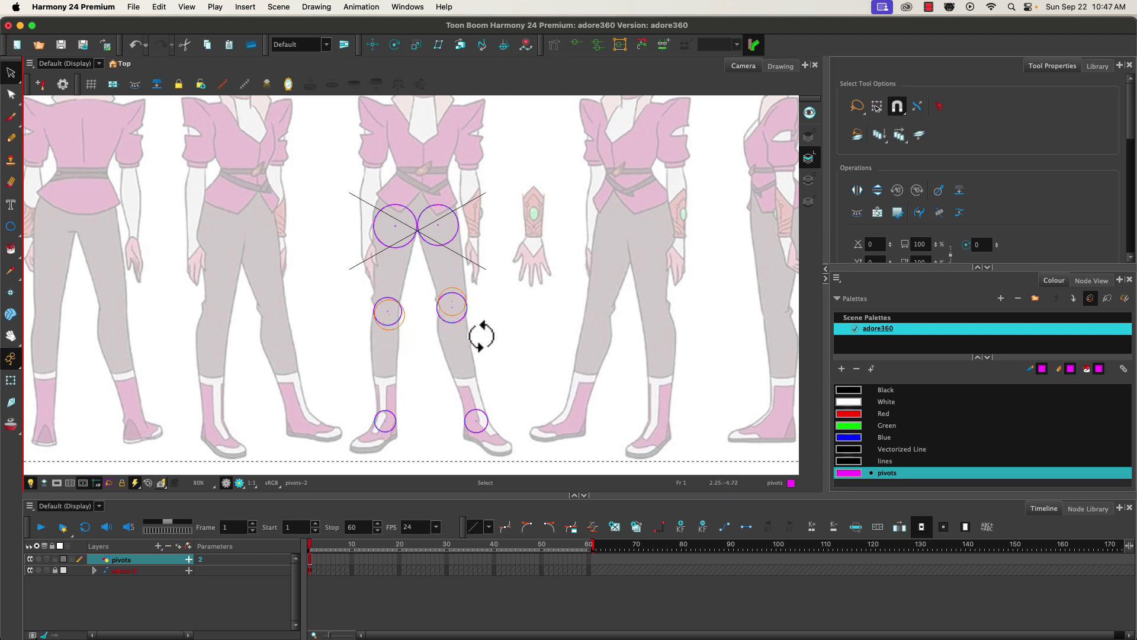
key(super+z)
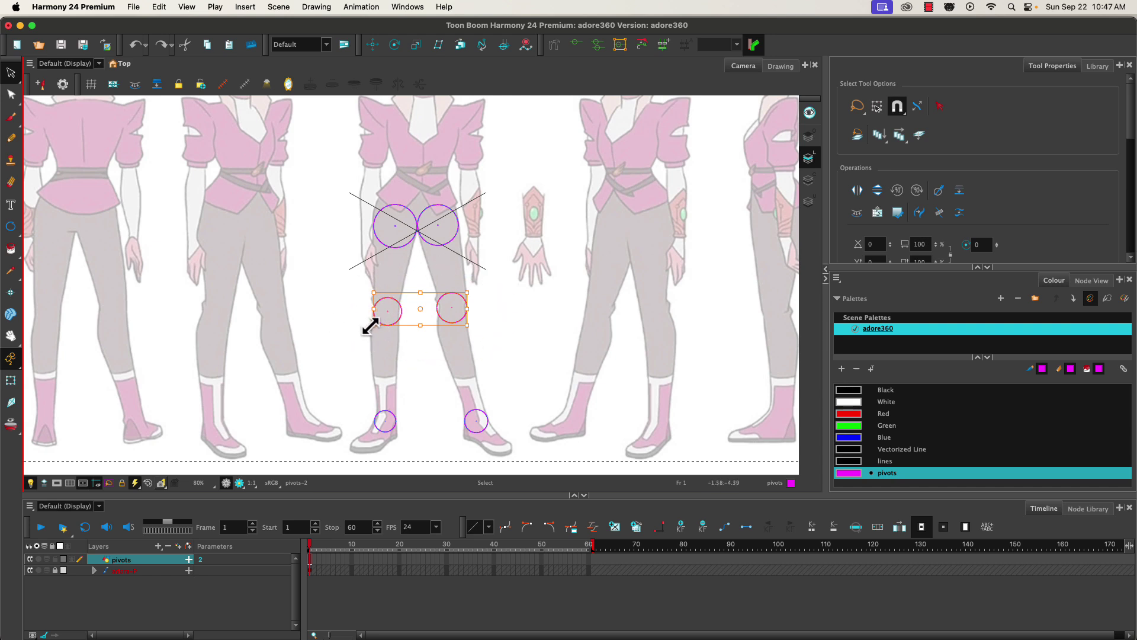
mouse_move(371, 325)
mouse_down()
mouse_move(383, 279)
mouse_move(388, 322)
mouse_up()
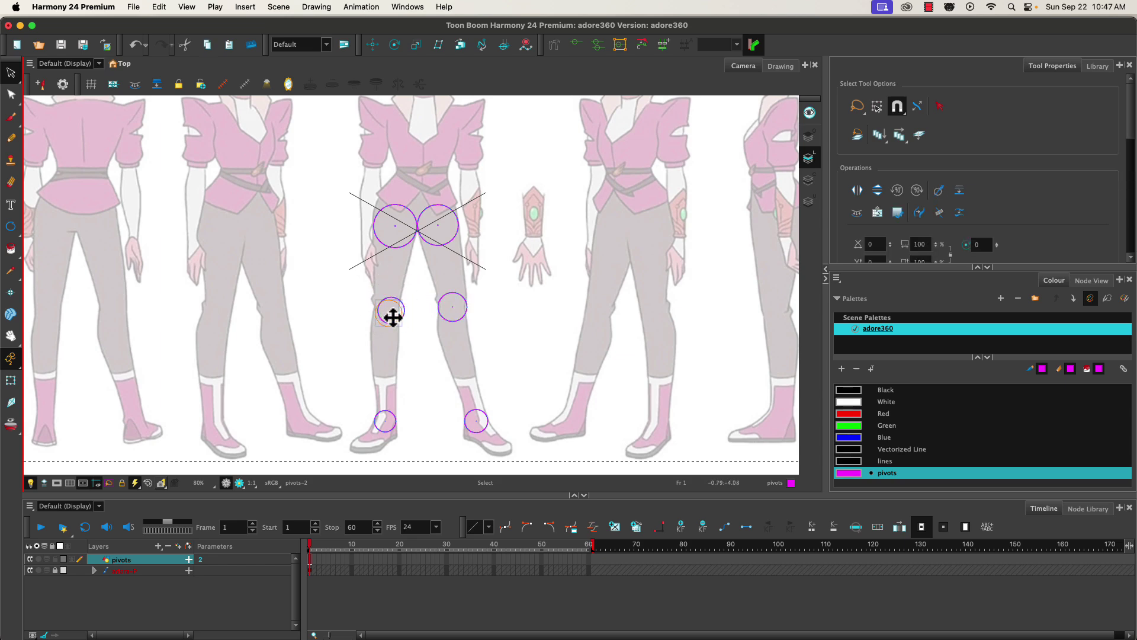
scroll(363, 302, up, 5)
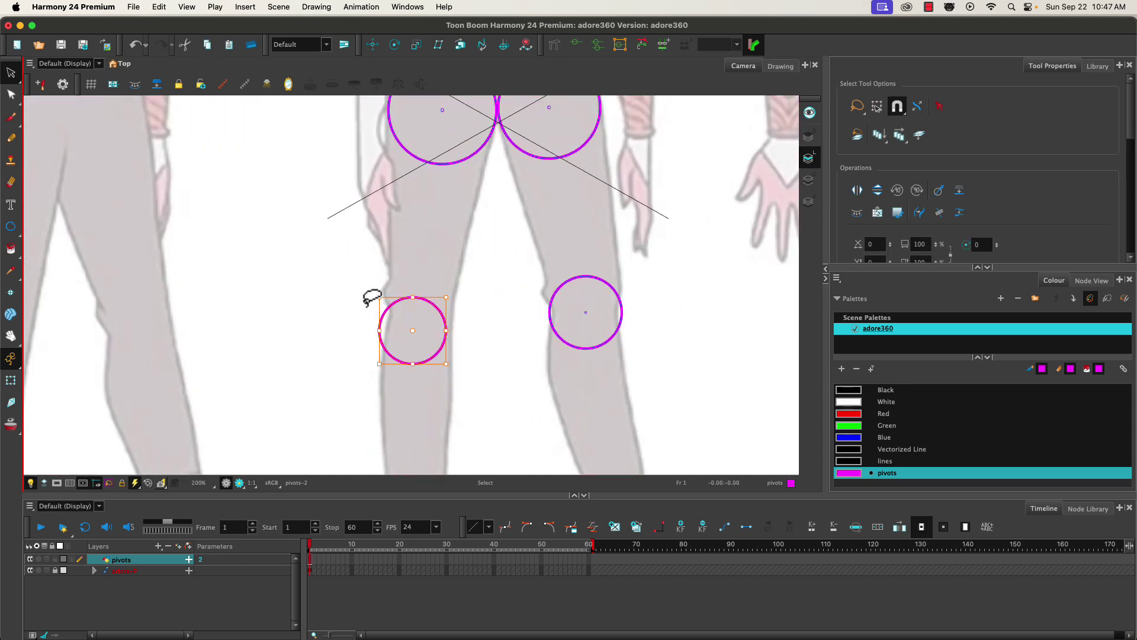
drag(401, 320, 410, 308)
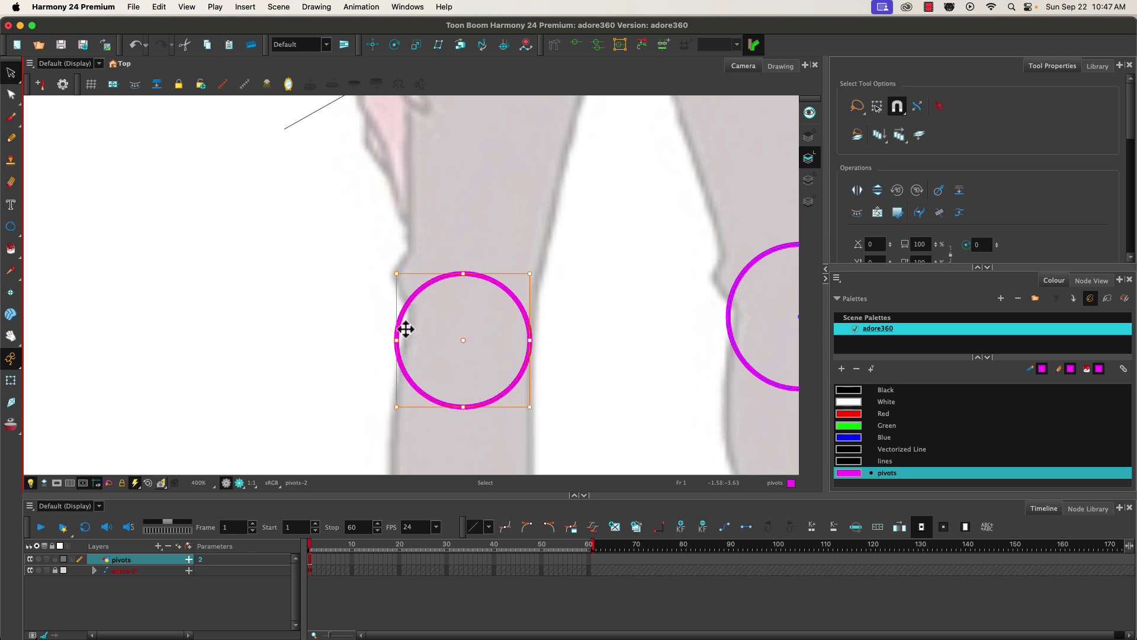
scroll(406, 326, down, 5)
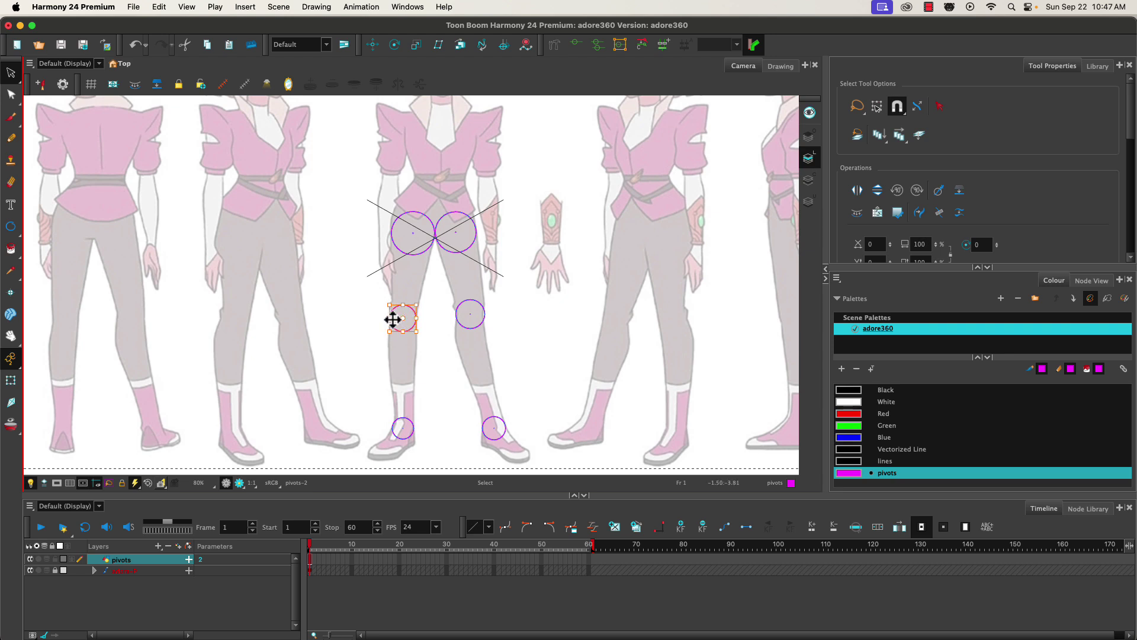
key(Up)
click(372, 319)
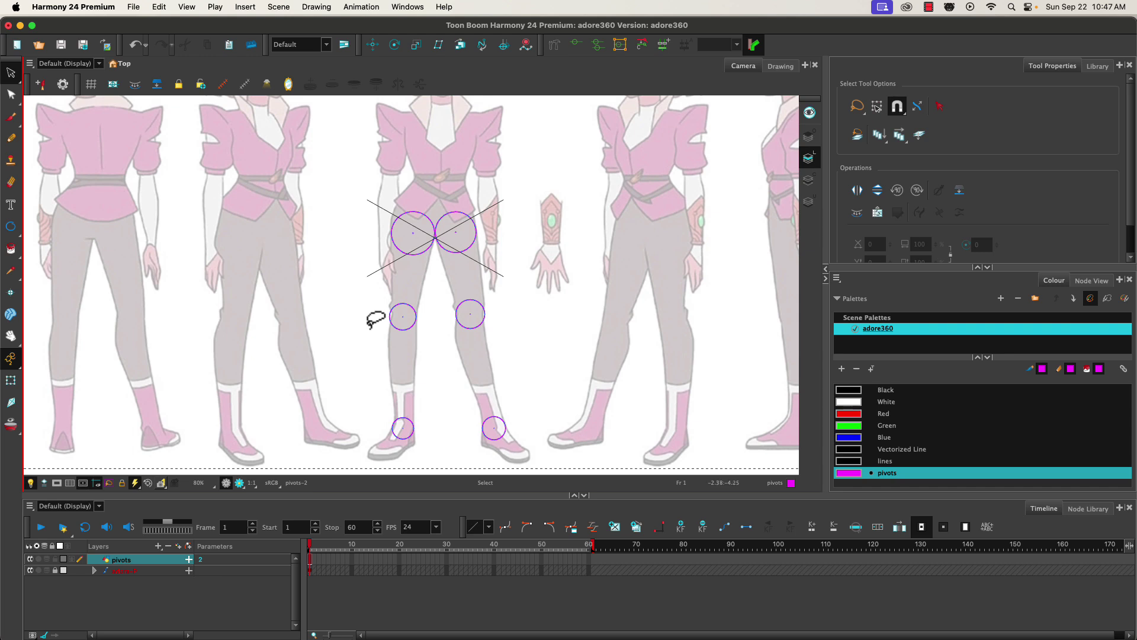
Step: Shrink the left-hand knee circle a little further so it fits between the leg's outlines below the trouser fold
scroll(369, 319, up, 4)
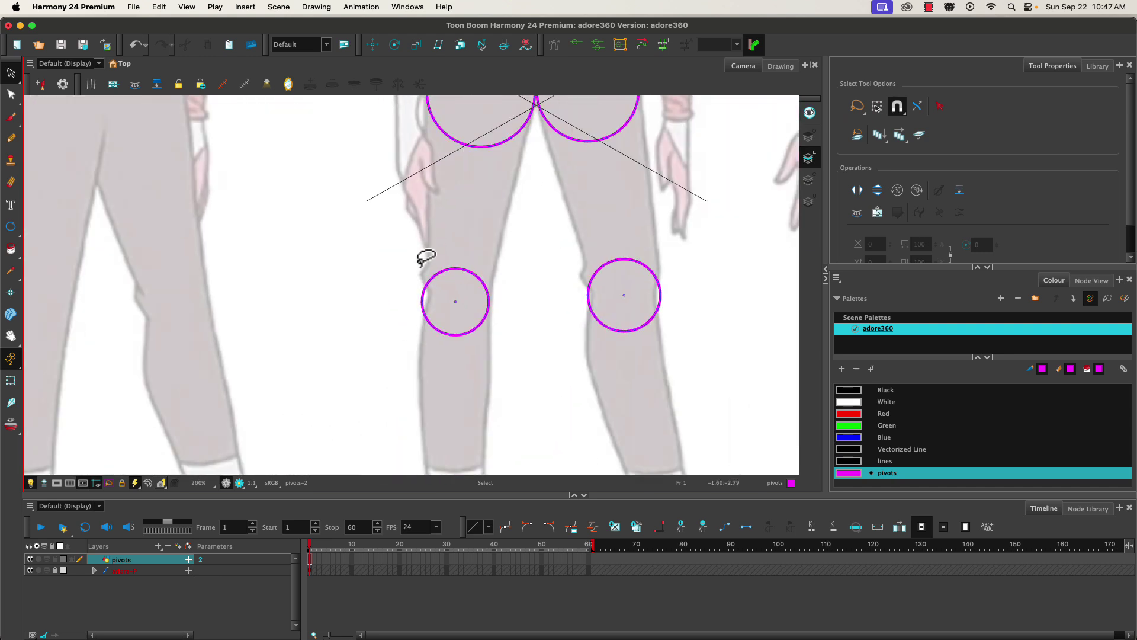
mouse_move(424, 254)
mouse_down()
mouse_move(419, 330)
mouse_move(415, 273)
mouse_up()
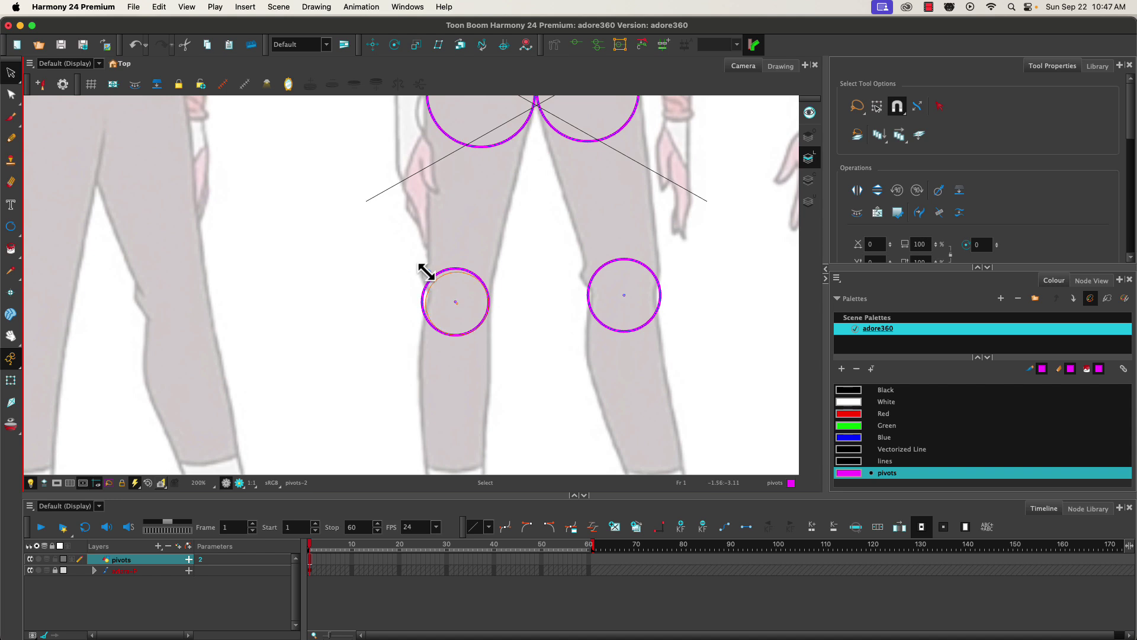
drag(421, 269, 421, 265)
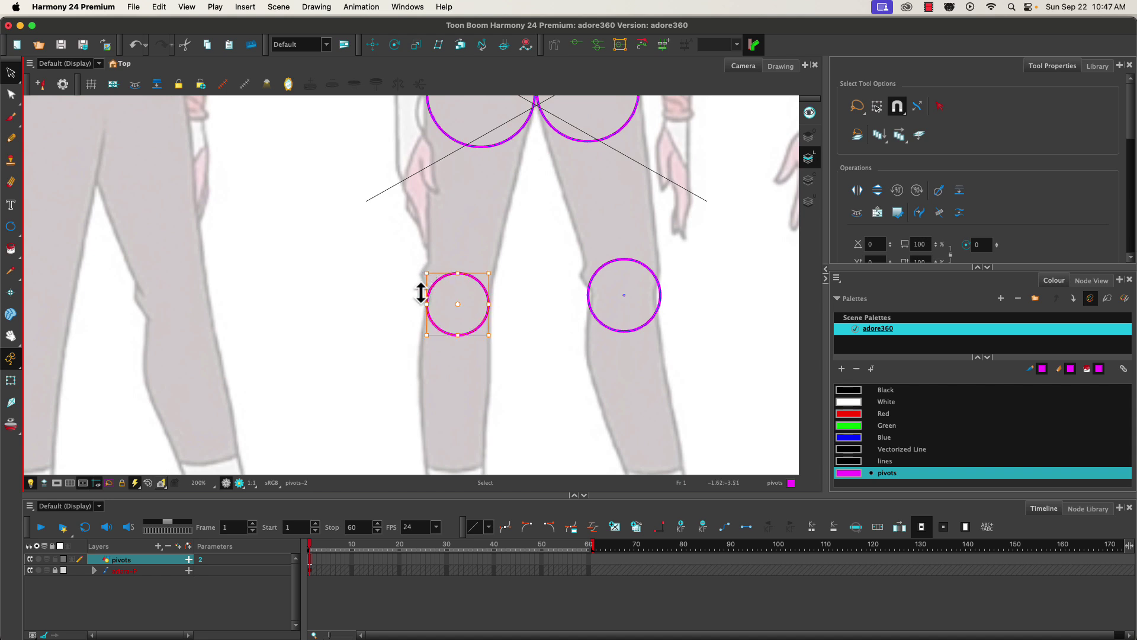
Step: Scale the right-hand knee circle down and lower it so it fits the leg's width just below the trouser fold
click(635, 322)
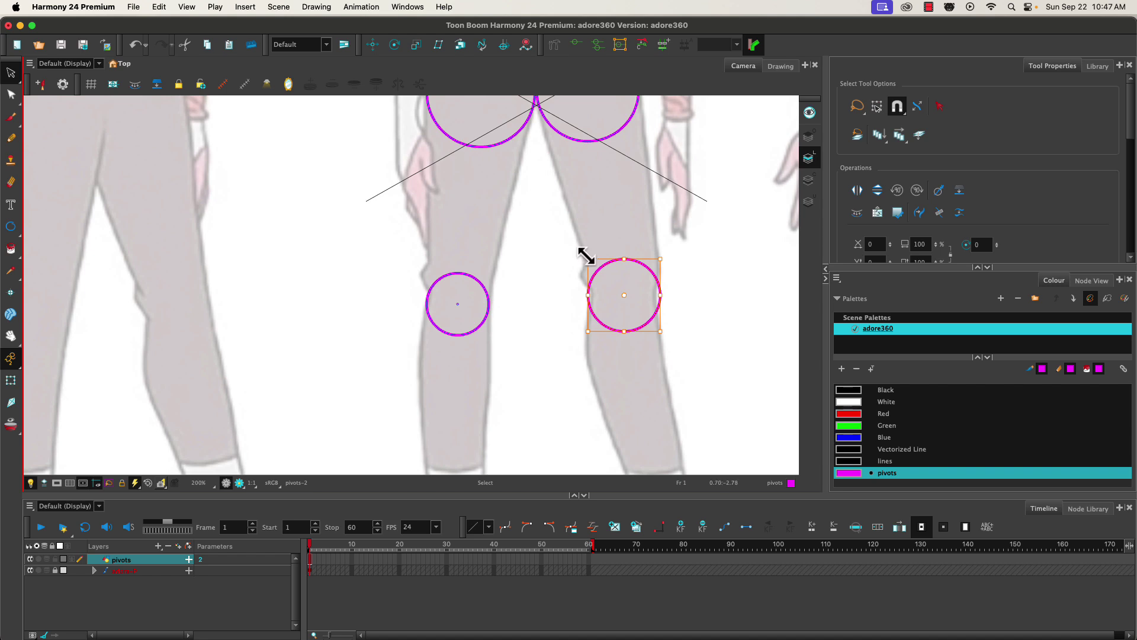
drag(586, 256, 592, 272)
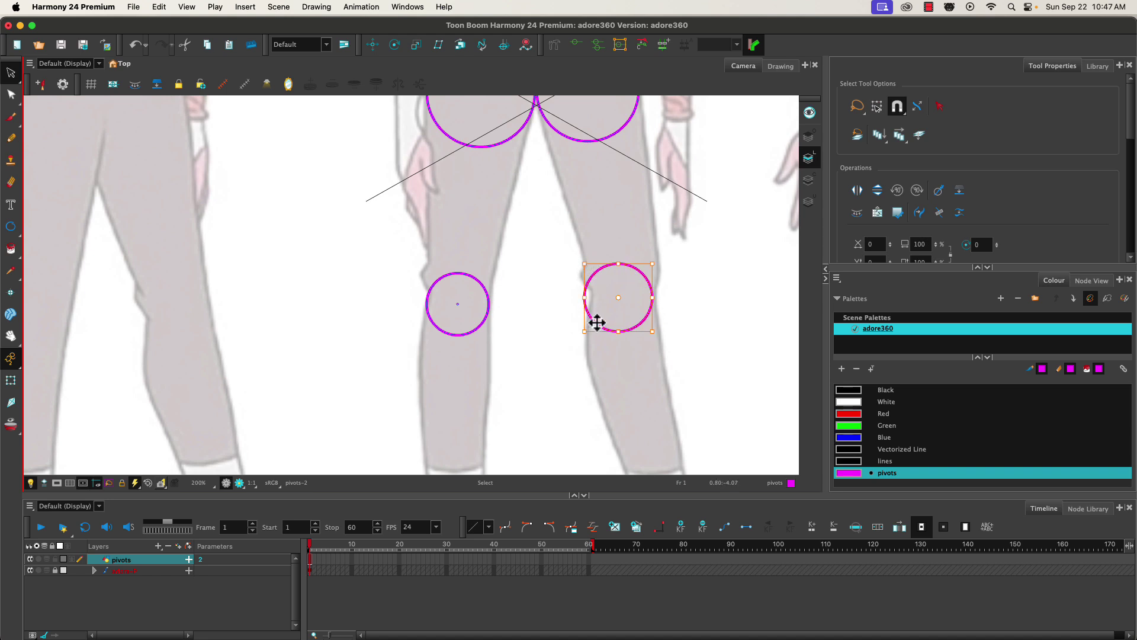
drag(599, 325, 599, 329)
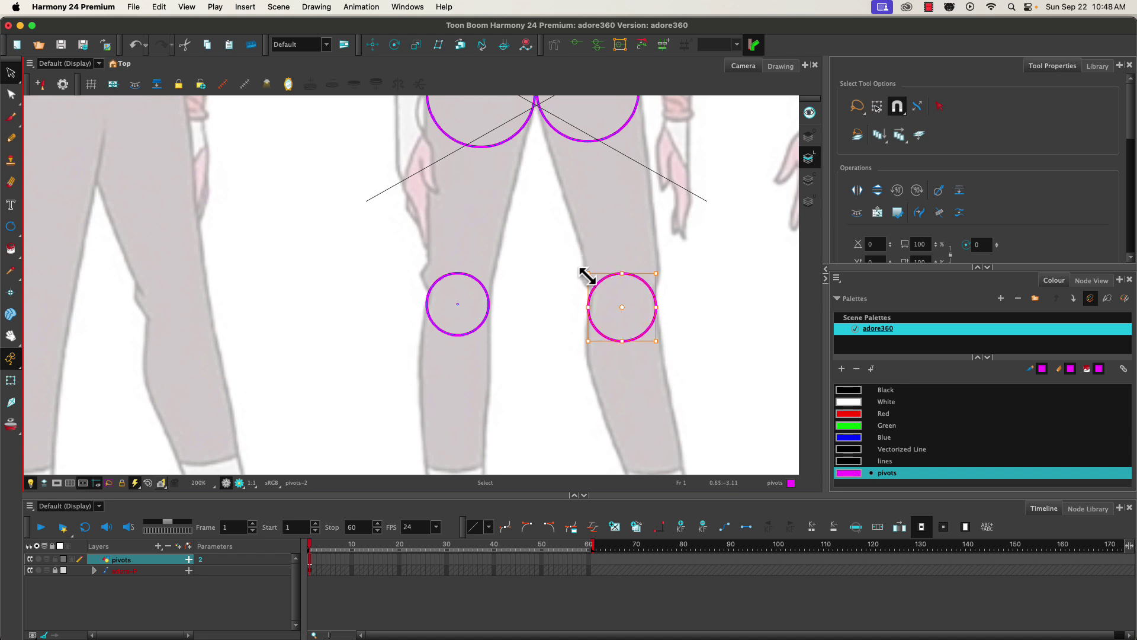
key(Escape)
click(586, 276)
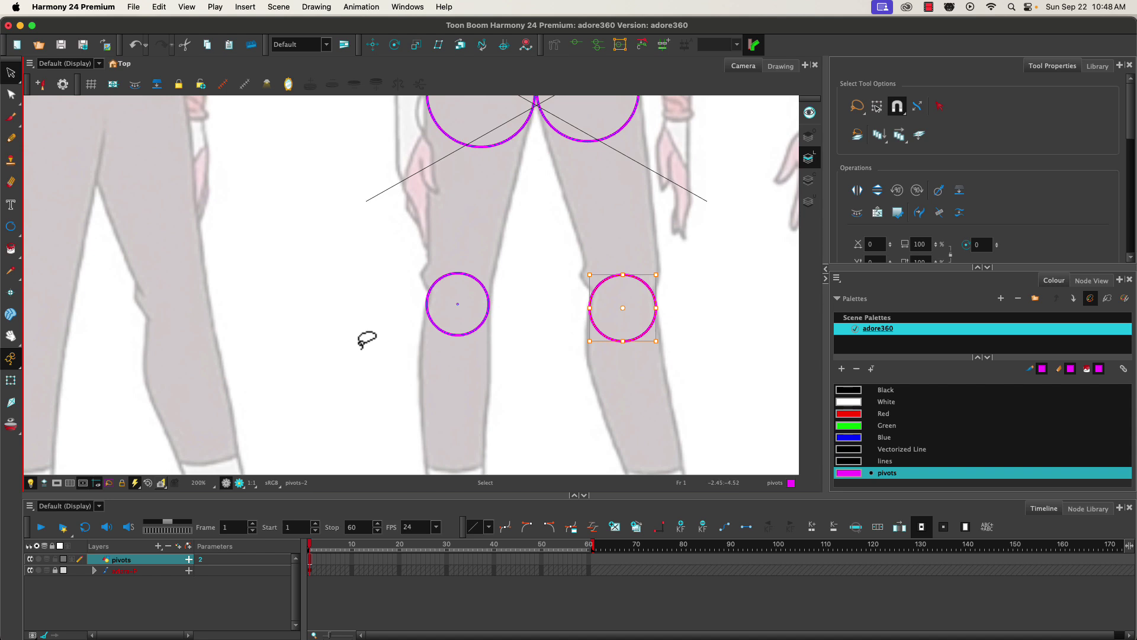
scroll(365, 332, down, 5)
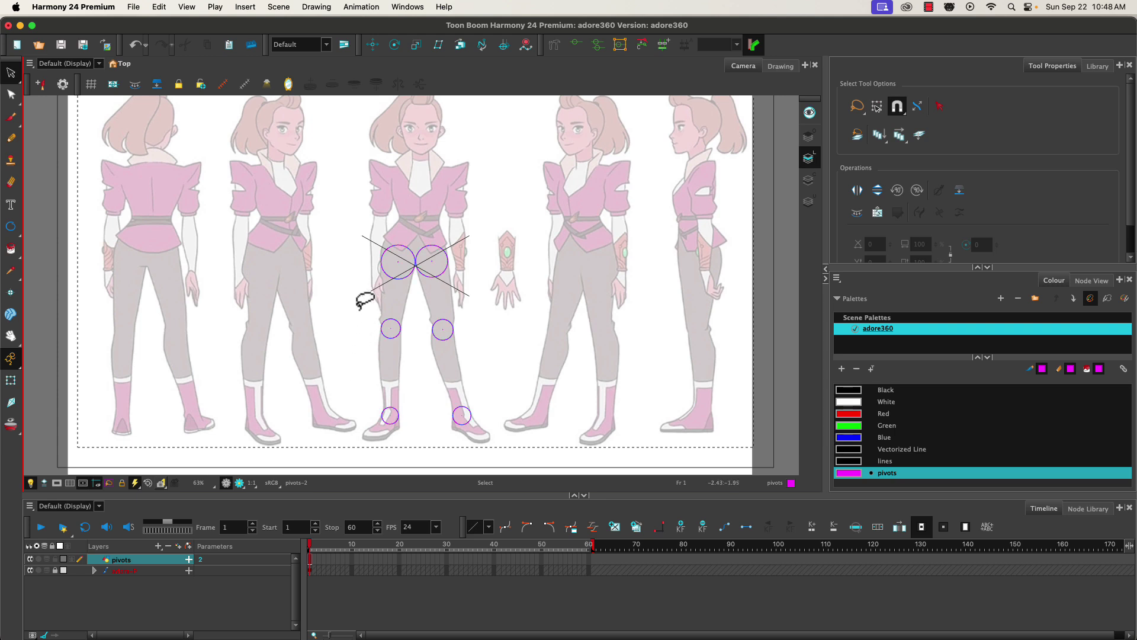
scroll(382, 328, up, 10)
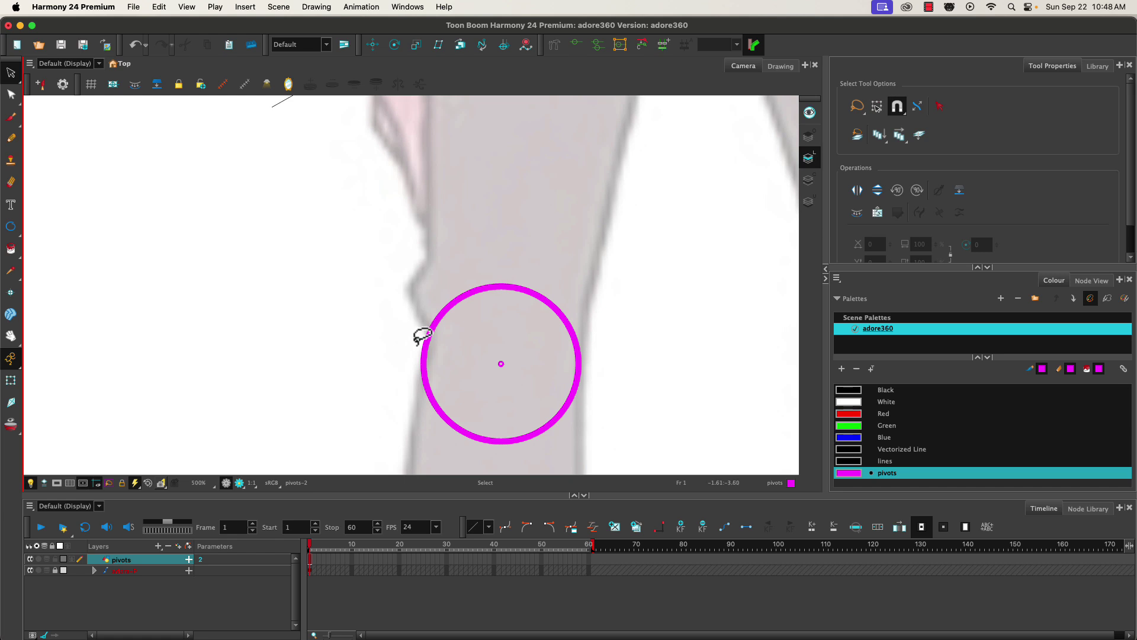
scroll(407, 334, down, 5)
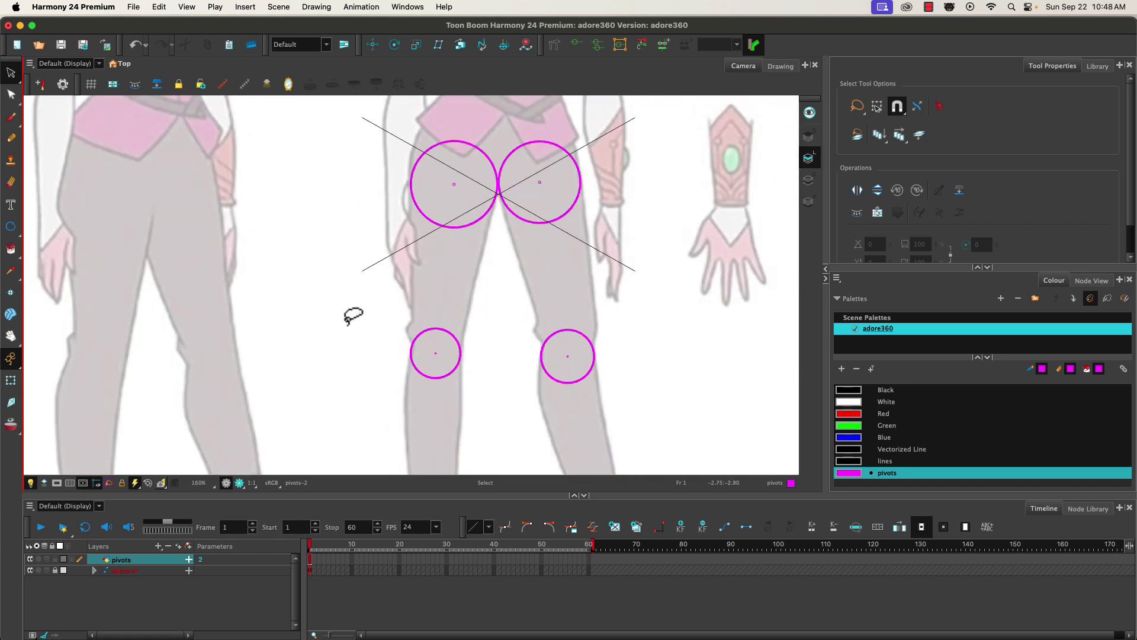
scroll(356, 319, down, 3)
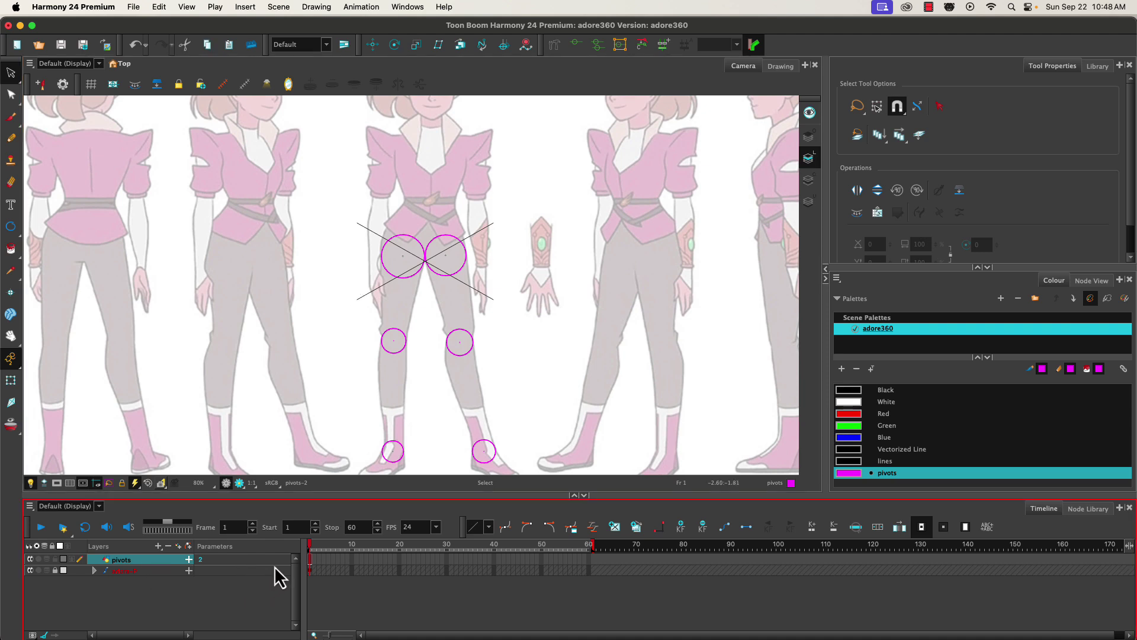
Step: Add two vector drawing layers above pivots, named l_leg_upper and l_leg_lower
click(177, 546)
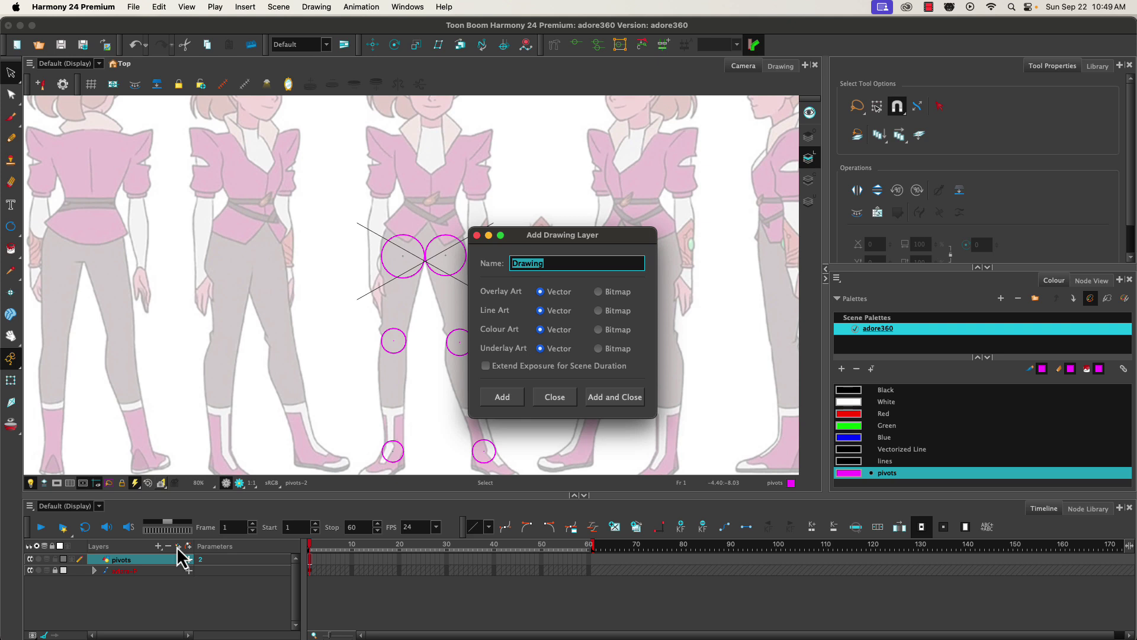
key(BackSpace)
text(l_leg_upper)
key(Return)
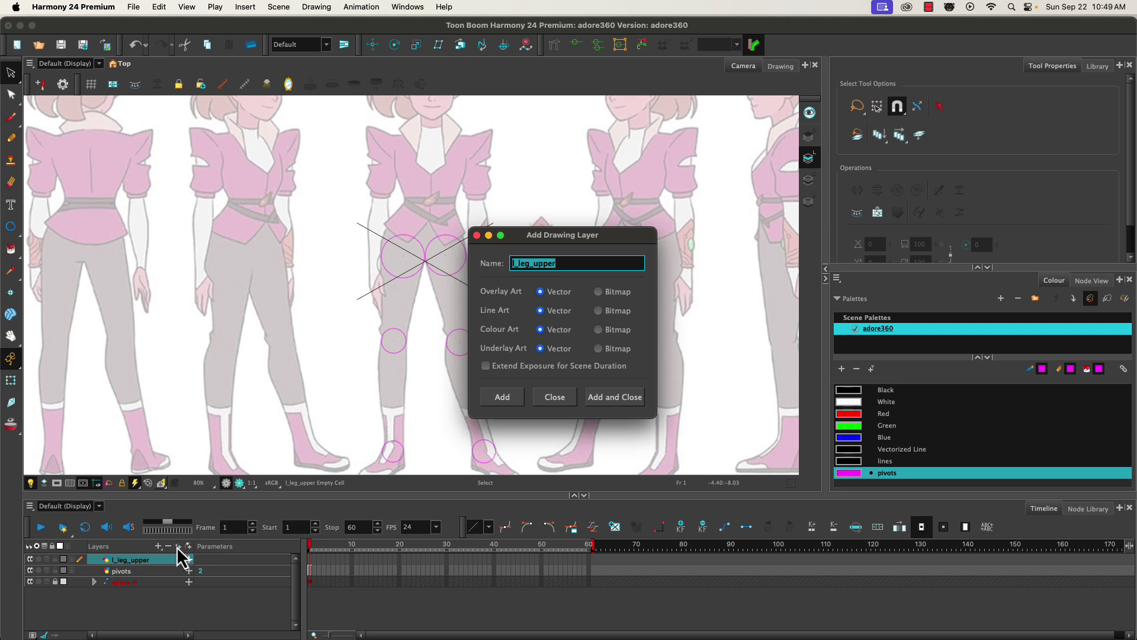
text(l_leg_lower)
key(Return)
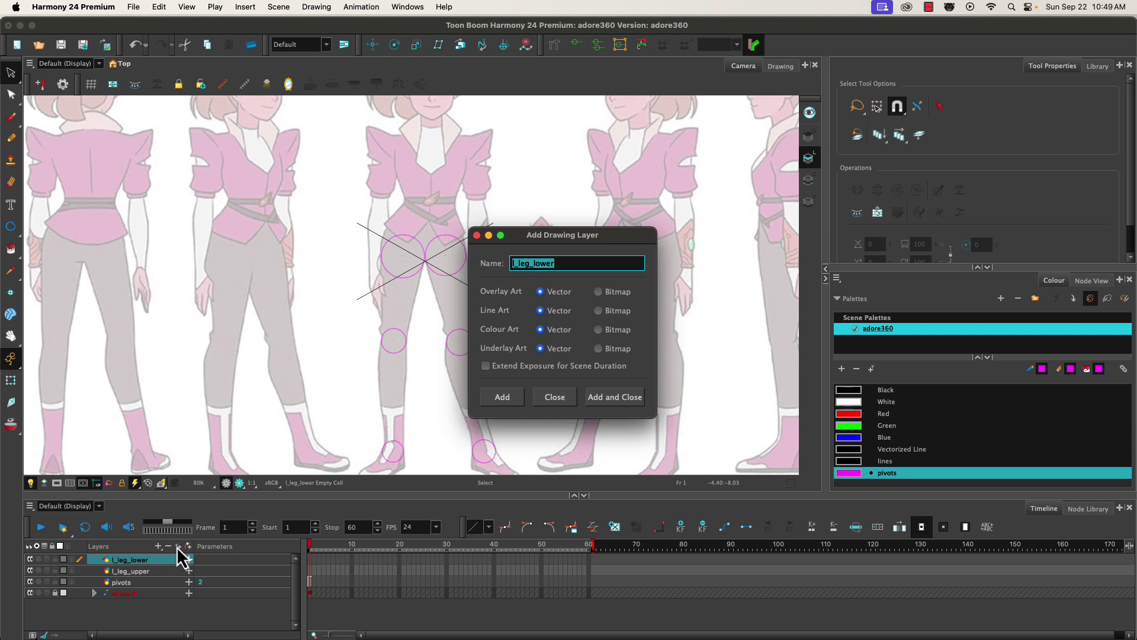
Step: Add three more vector drawing layers named l_foot, l_boot_upper and hips, and finish adding layers
text(l_foot)
key(Return)
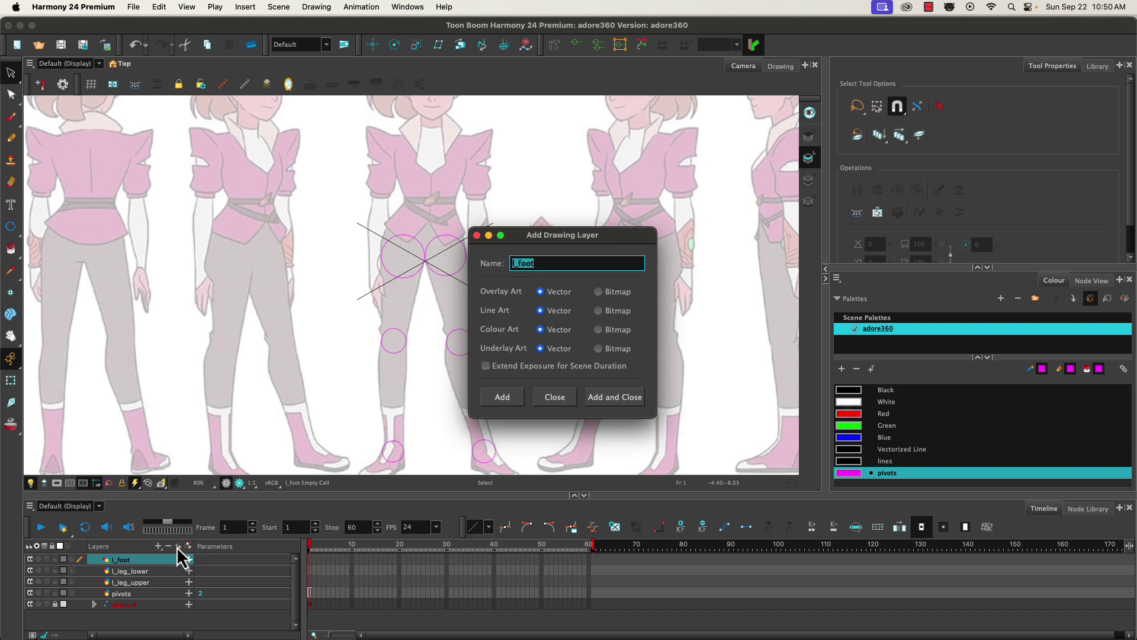
text(l_boot_upper)
key(Return)
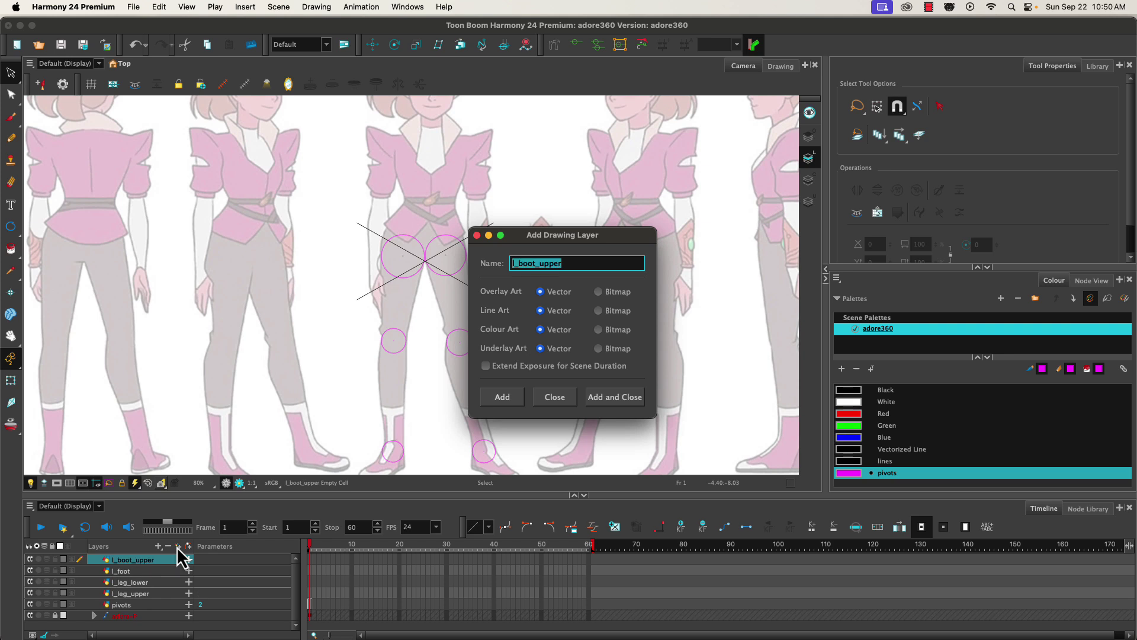
text(l)
text(ips)
click(610, 401)
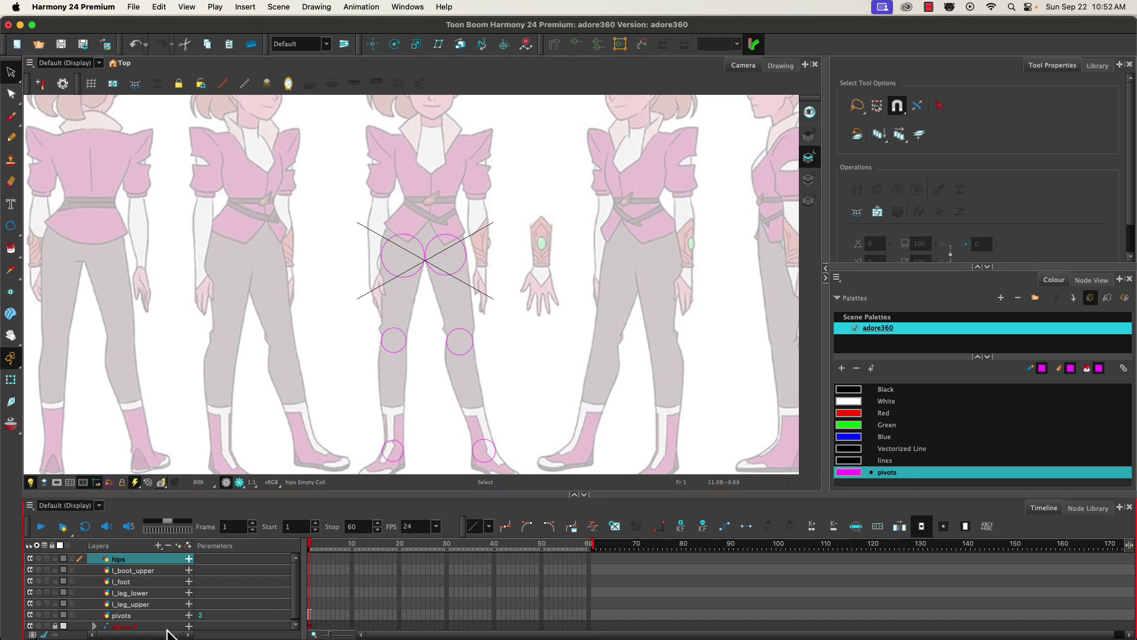
Step: Copy the left-hand hip and knee circles with their dots from the pivots drawing into frame 1 of l_leg_upper
click(309, 616)
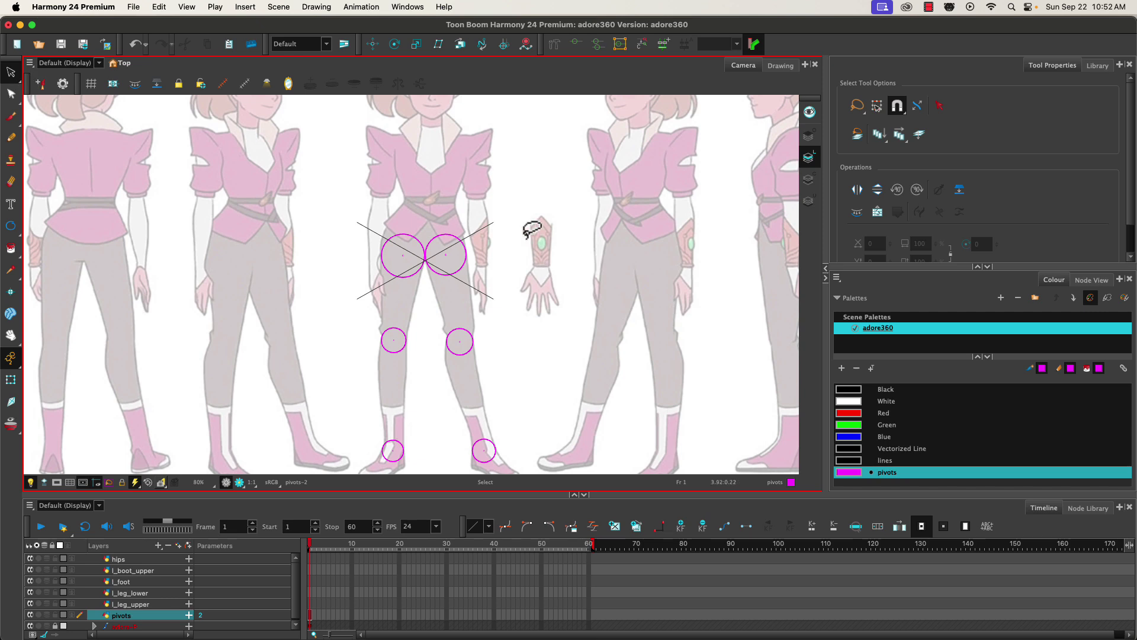
mouse_move(380, 206)
mouse_down()
mouse_move(360, 312)
mouse_move(377, 373)
mouse_move(406, 360)
mouse_move(409, 235)
mouse_up()
click(368, 196)
mouse_move(370, 232)
mouse_down()
mouse_move(373, 349)
mouse_move(387, 309)
mouse_move(383, 232)
mouse_up()
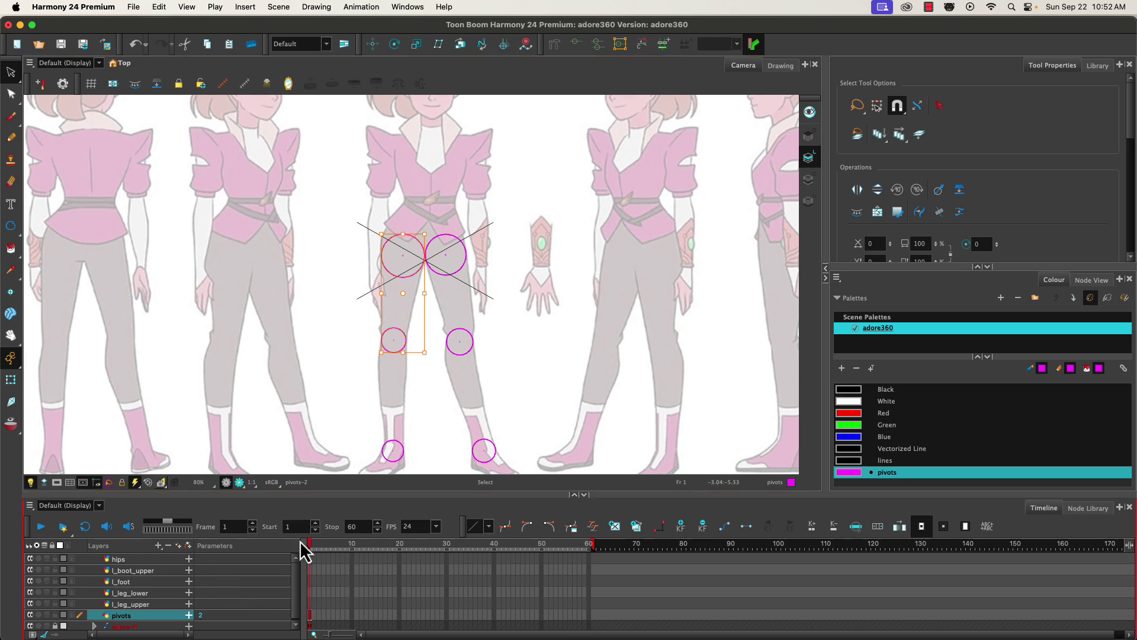
click(309, 604)
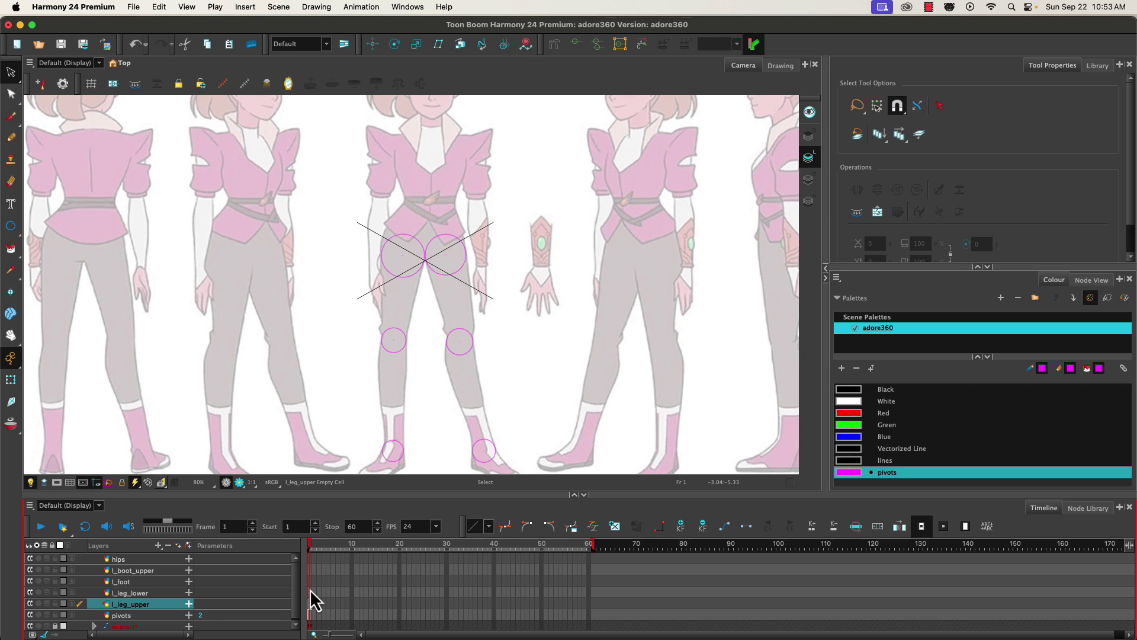
key(super+v)
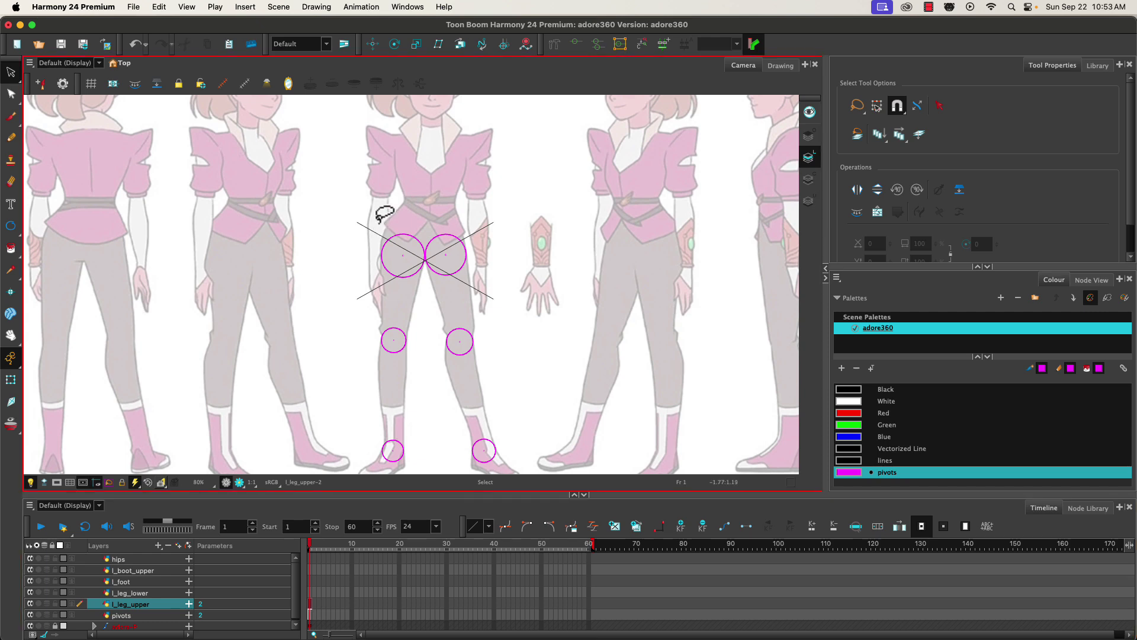
Step: Recolour the copied hip and knee circles on l_leg_upper with the lines swatch
mouse_move(376, 215)
mouse_down()
mouse_move(375, 350)
mouse_move(349, 326)
mouse_up()
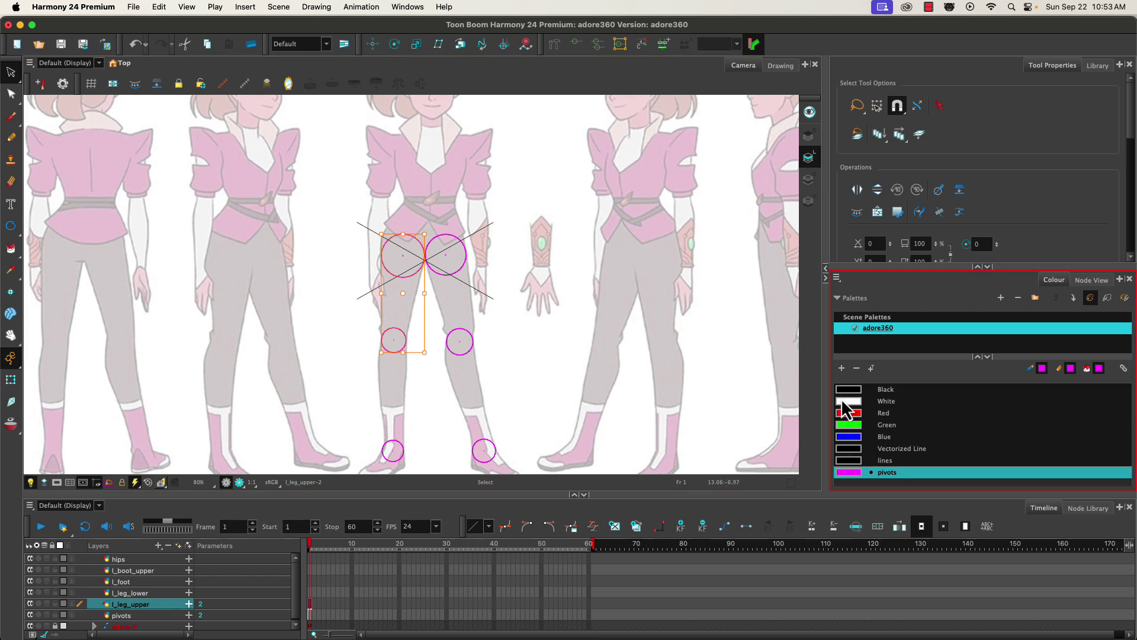
click(847, 461)
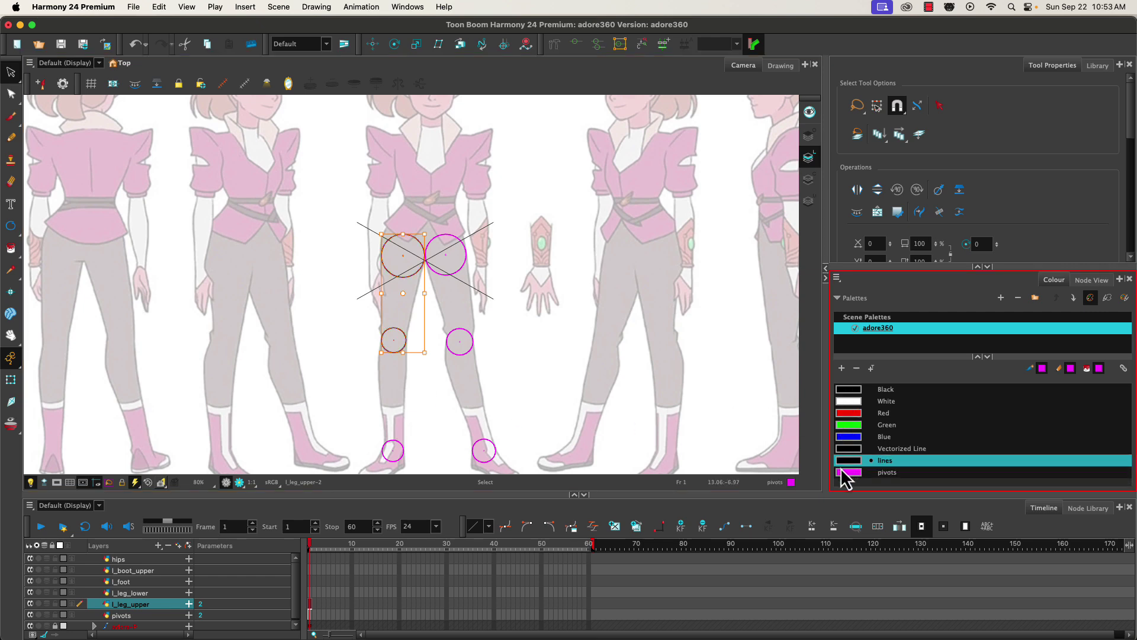
click(329, 362)
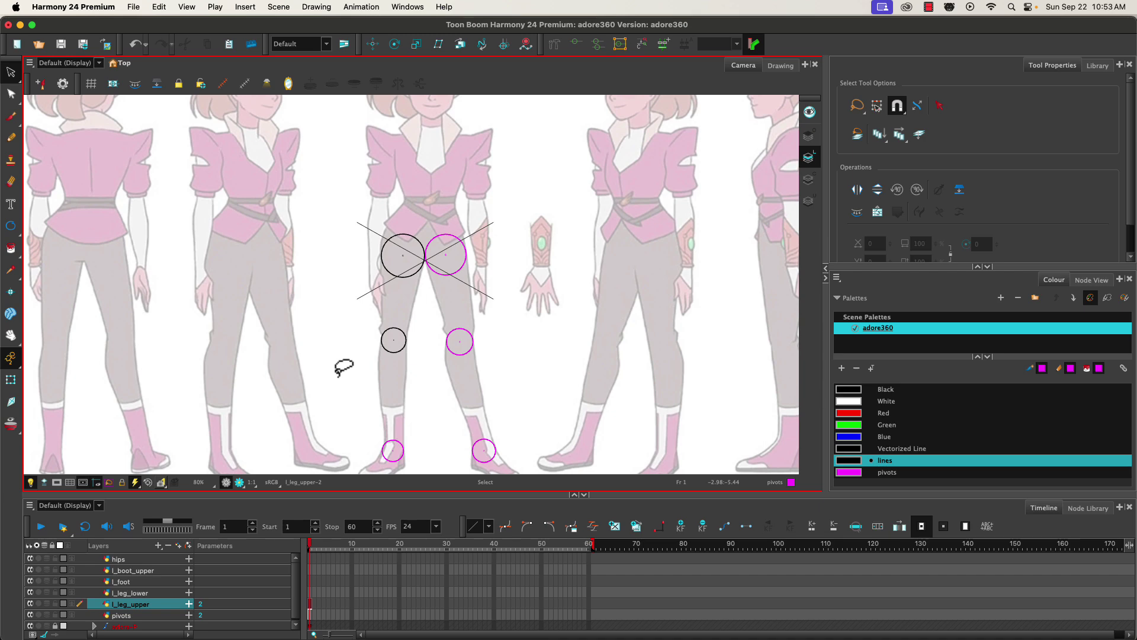
Step: Recolour the centre dots of the black knee and hip circles with the pivots swatch
scroll(382, 343, up, 5)
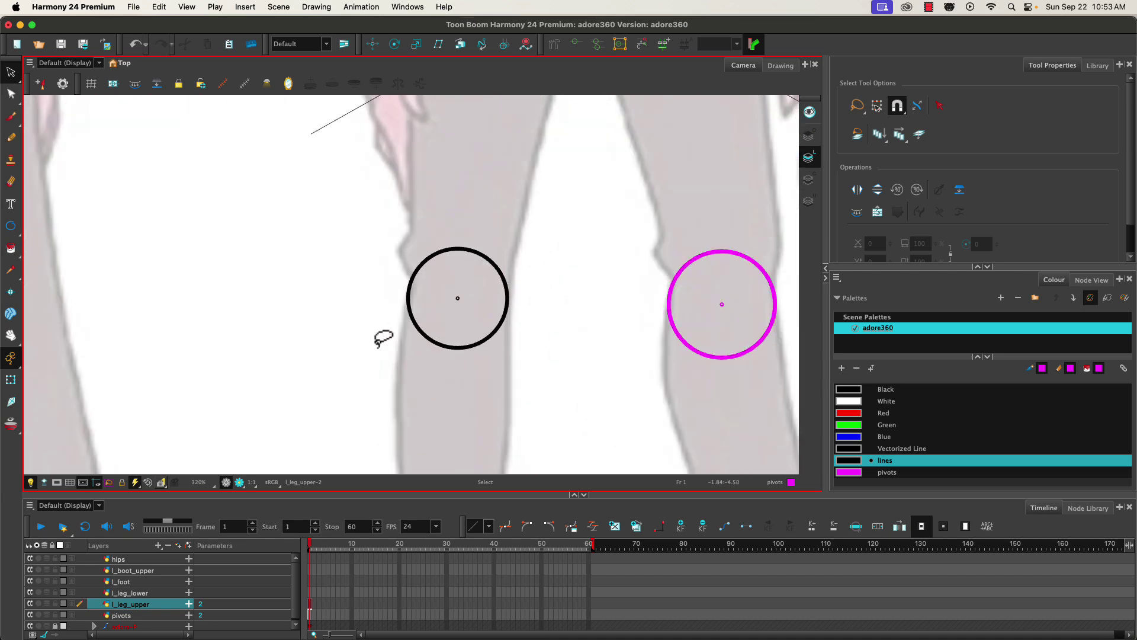
click(456, 296)
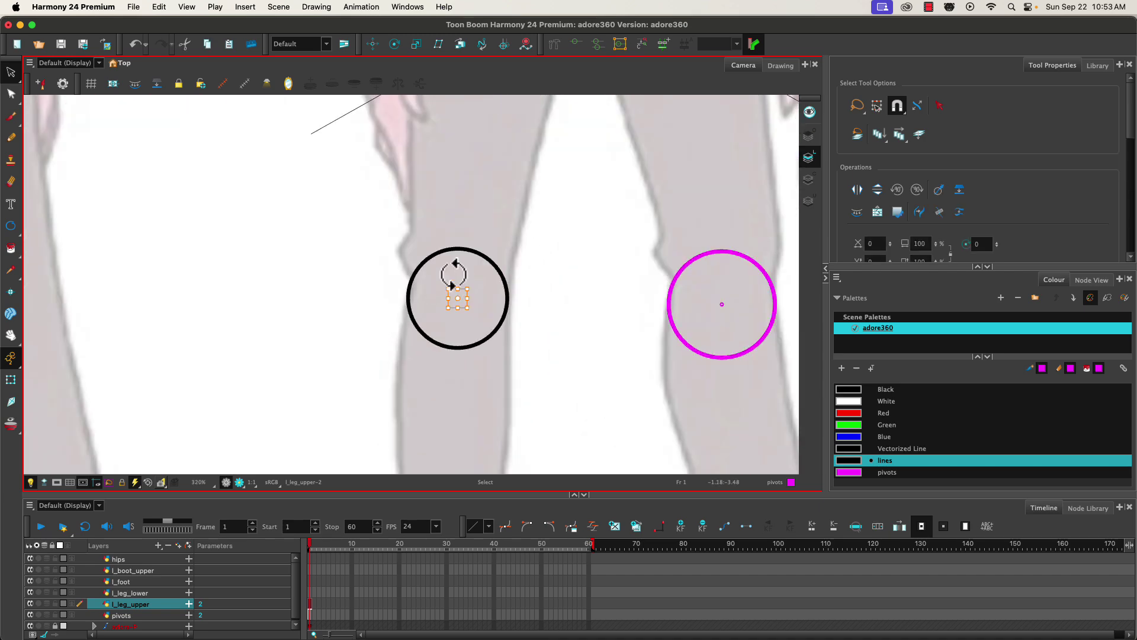
drag(401, 253, 391, 397)
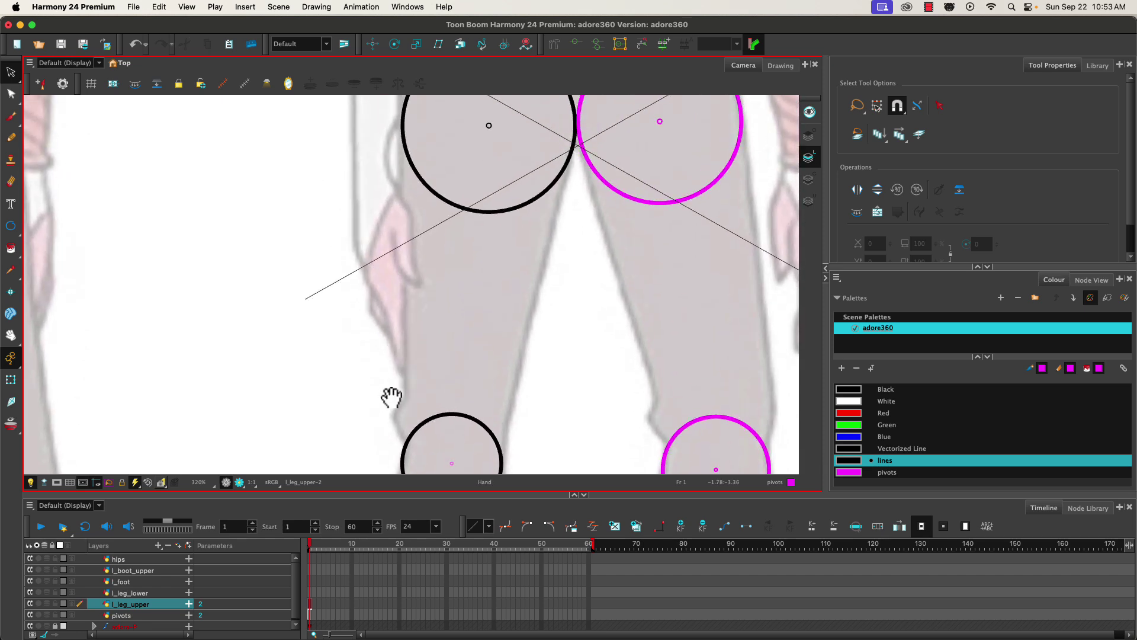
click(490, 125)
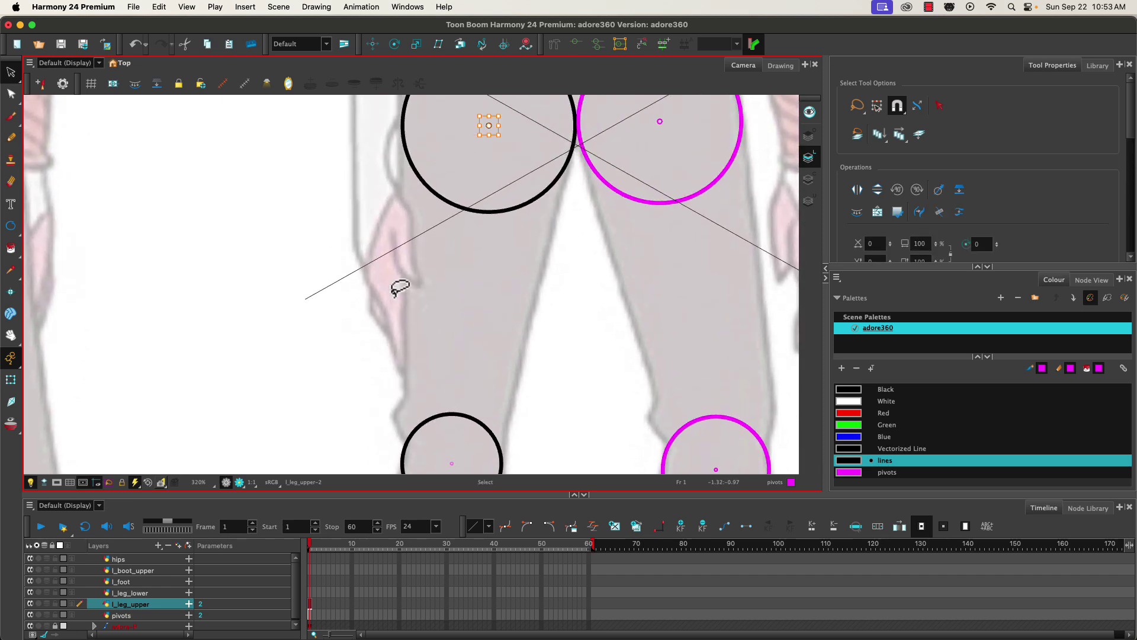
click(377, 288)
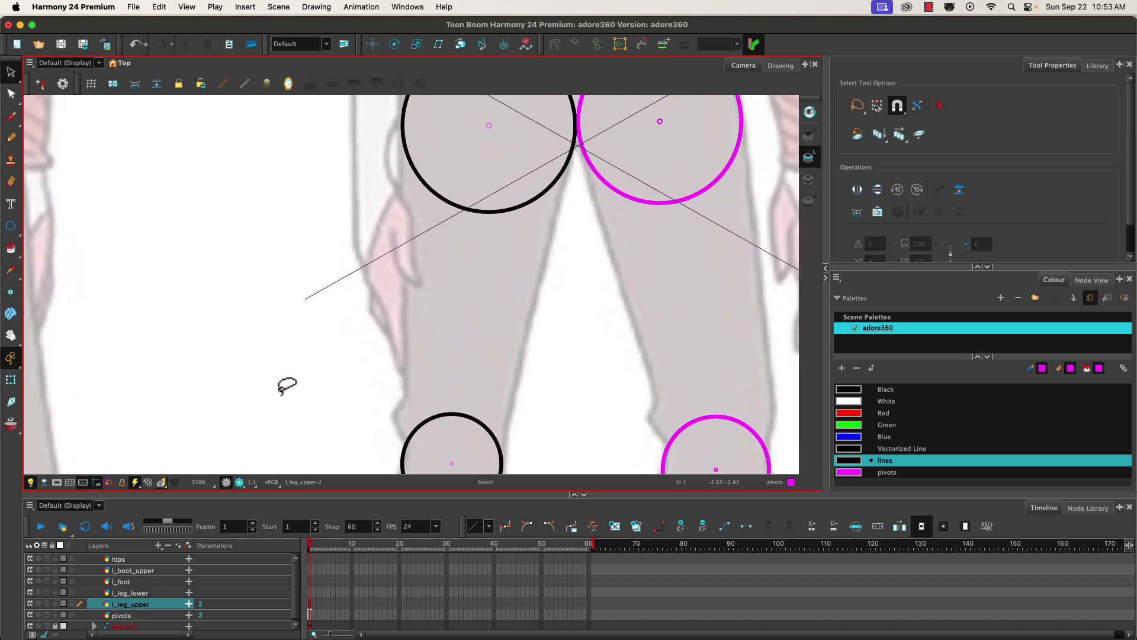
Step: Draw a line in the lines colour along the outer thigh, joining the black hip circle to the knee circle
click(11, 230)
click(30, 248)
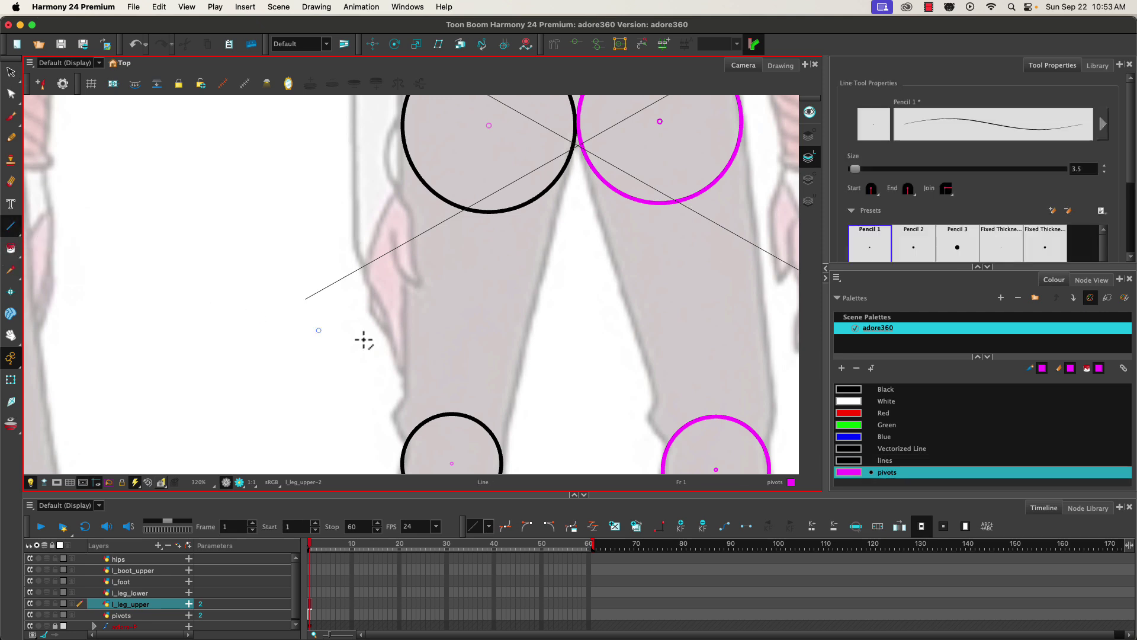
drag(1128, 163, 1129, 247)
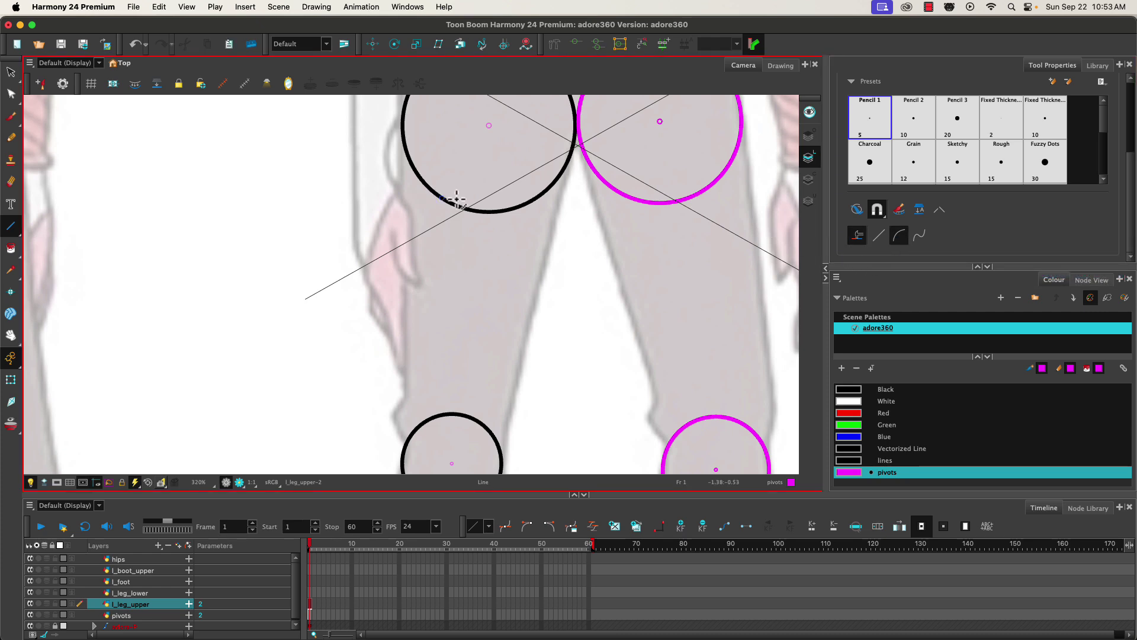
click(879, 214)
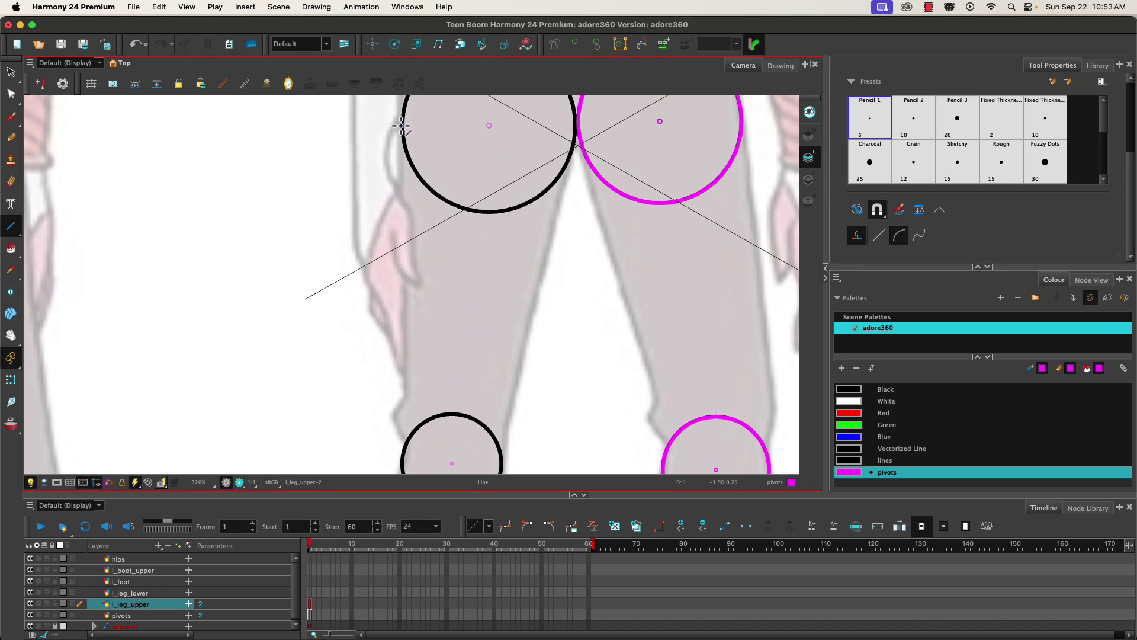
mouse_move(406, 157)
mouse_down()
mouse_move(373, 328)
mouse_move(365, 313)
mouse_up()
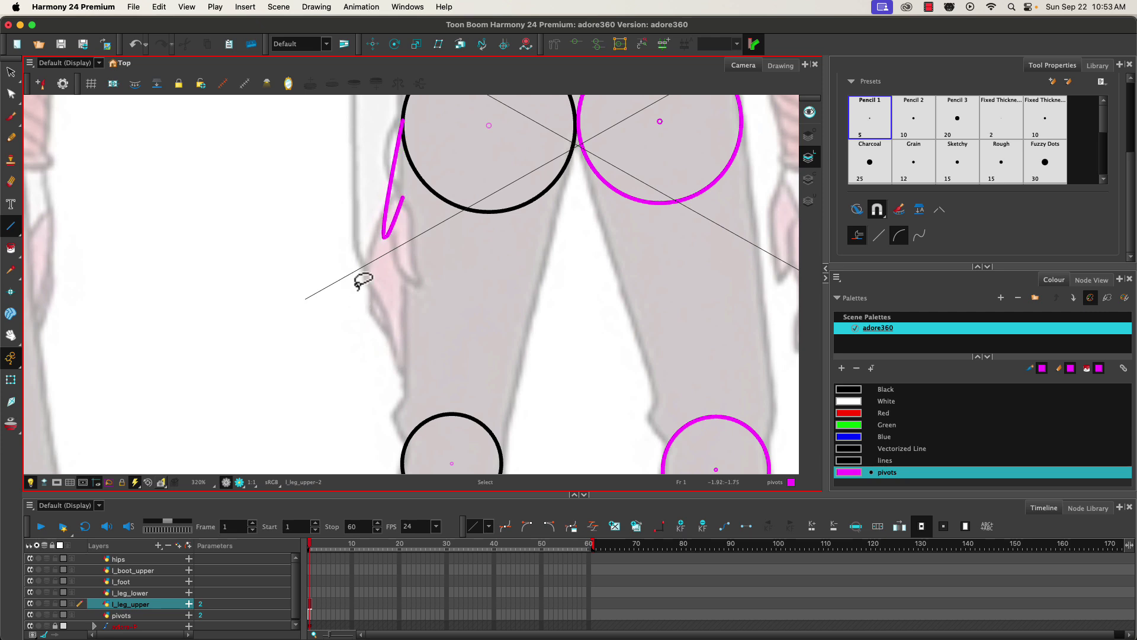
key(super+z)
click(858, 460)
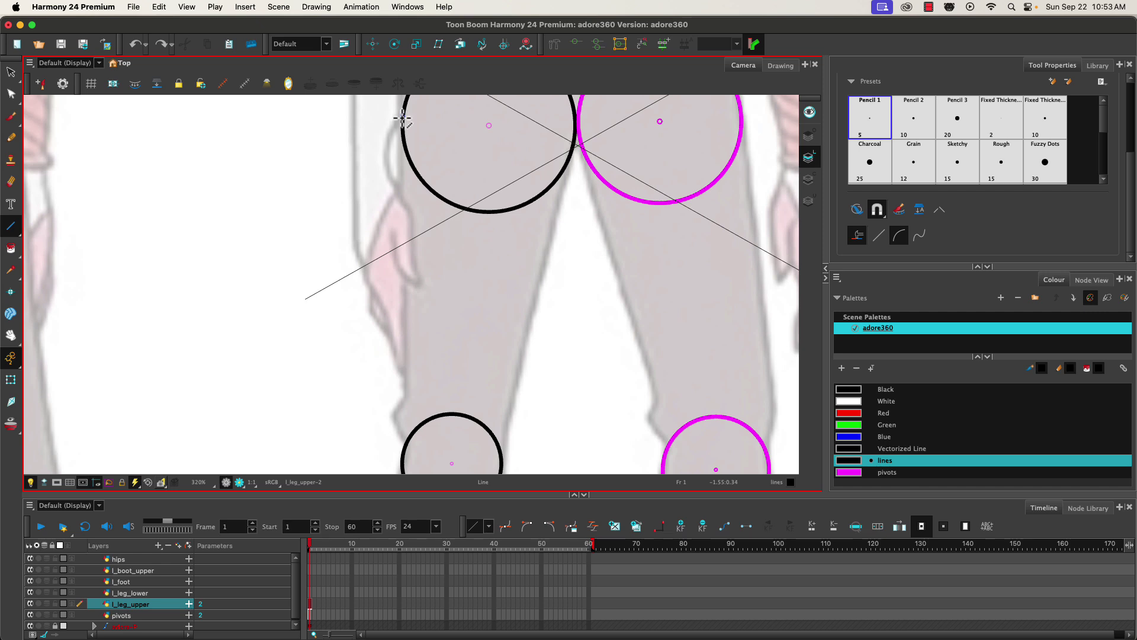
mouse_move(401, 191)
mouse_down()
mouse_move(382, 218)
mouse_move(398, 459)
mouse_move(386, 409)
mouse_move(401, 468)
mouse_move(386, 381)
mouse_move(397, 230)
mouse_move(378, 225)
mouse_move(397, 230)
mouse_move(393, 216)
mouse_move(397, 233)
mouse_up()
drag(397, 325, 393, 219)
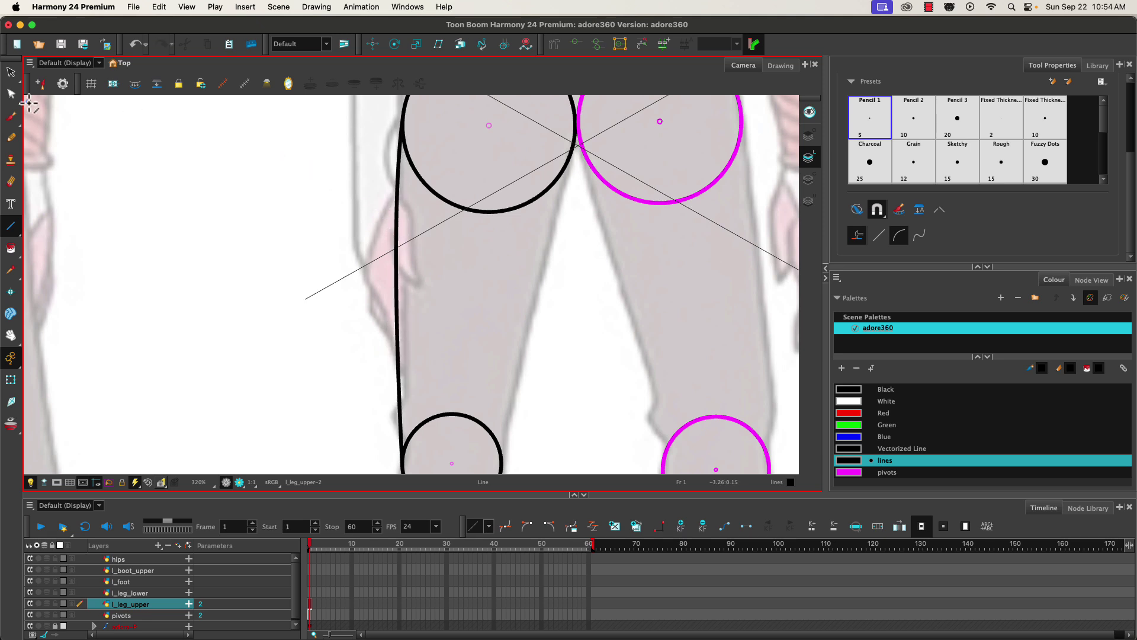
Step: Move the outer thigh line's middle point slightly inward onto the leg's edge with the Contour Editor
click(11, 93)
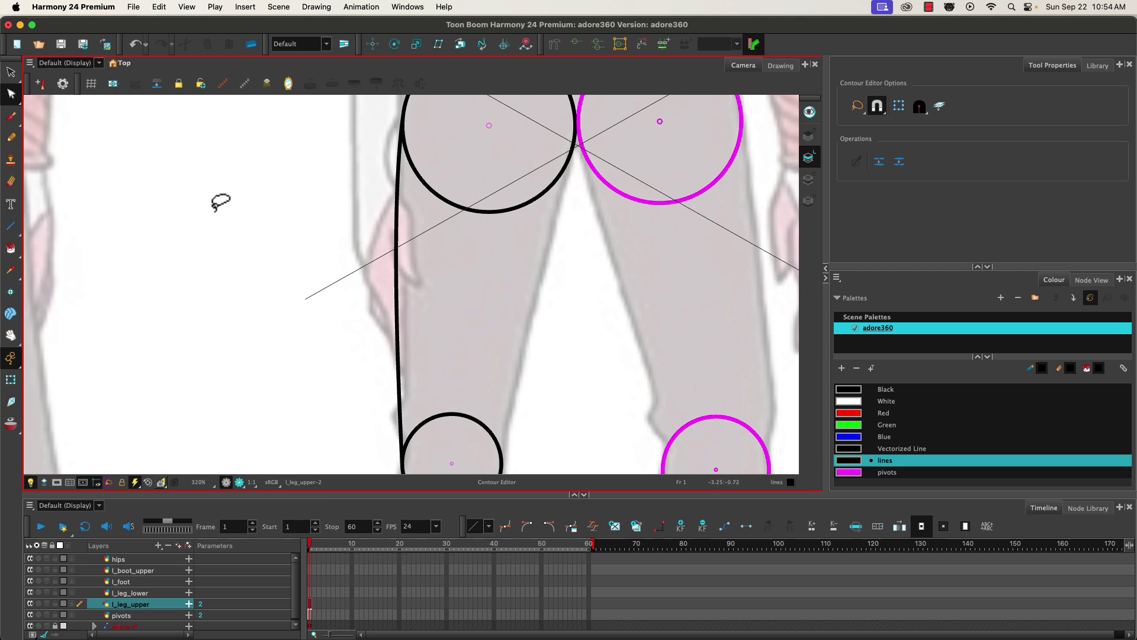
click(397, 327)
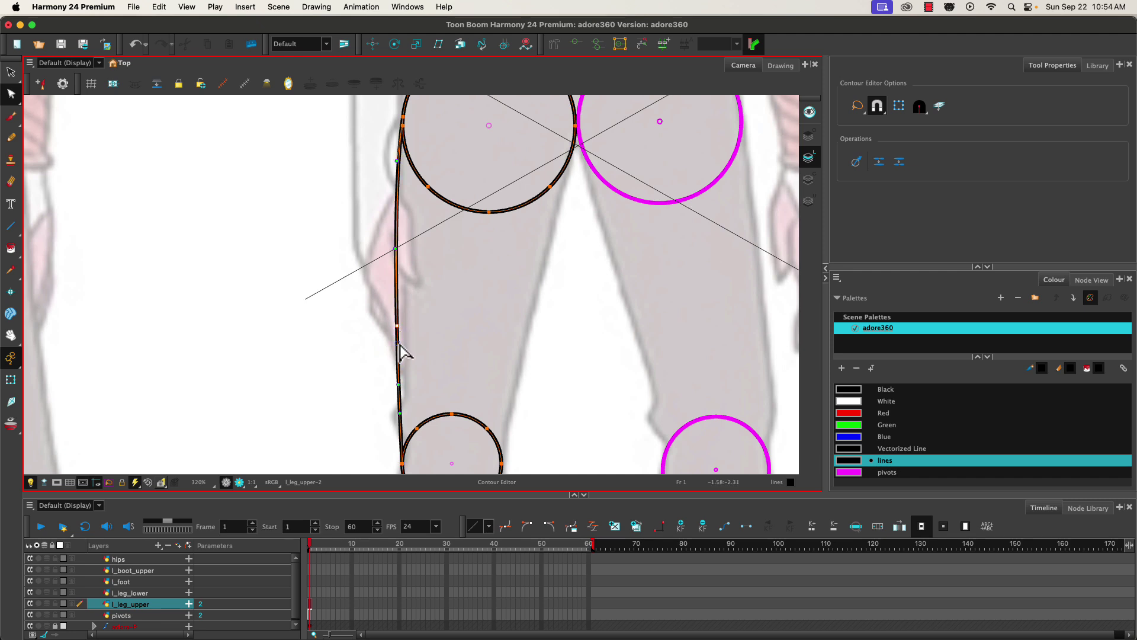
mouse_move(391, 331)
mouse_down()
mouse_move(382, 338)
mouse_move(403, 348)
mouse_move(388, 325)
mouse_move(397, 332)
mouse_up()
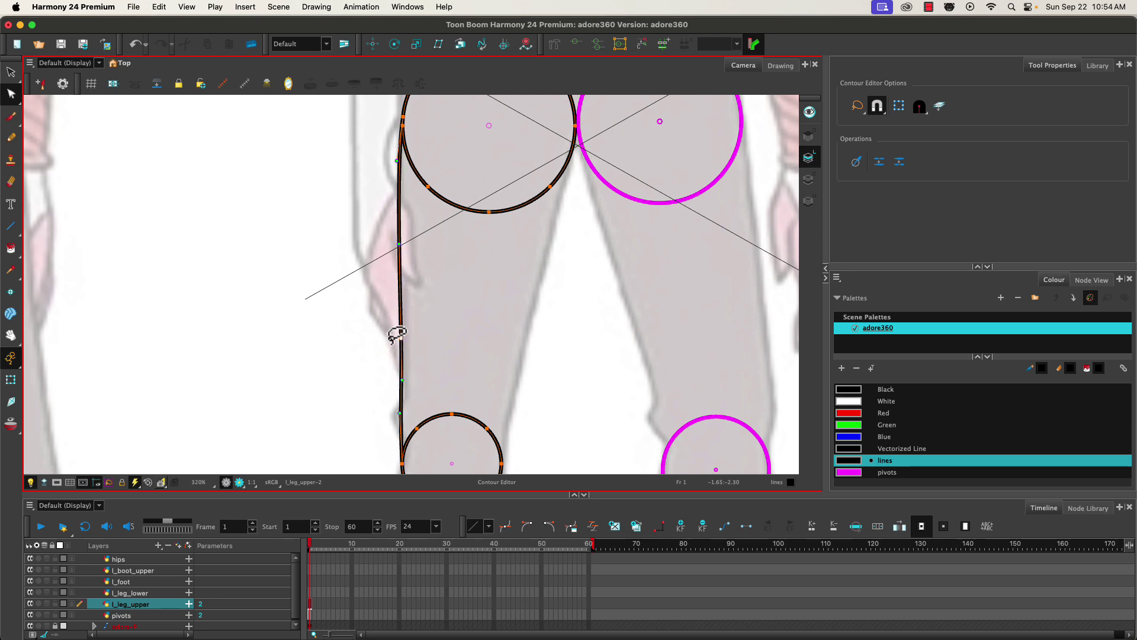
Step: Adjust the Bezier handles along the outer thigh line so it runs smoothly between the hip and knee circles
click(877, 106)
mouse_move(402, 381)
mouse_down()
mouse_move(392, 374)
mouse_move(399, 381)
mouse_up()
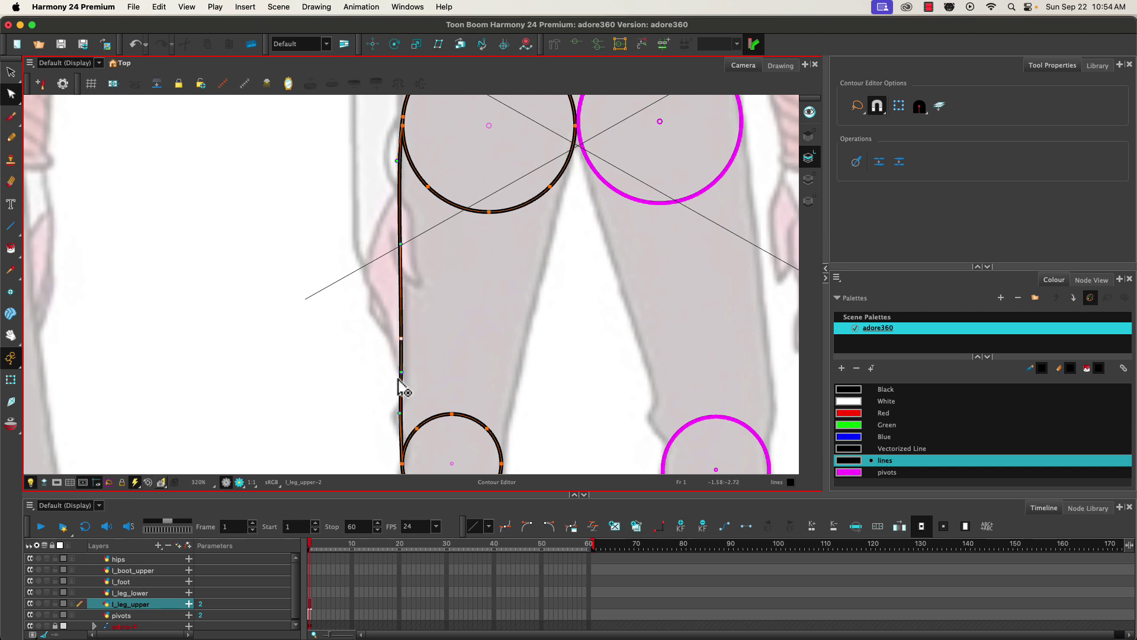
click(401, 413)
drag(402, 417, 403, 382)
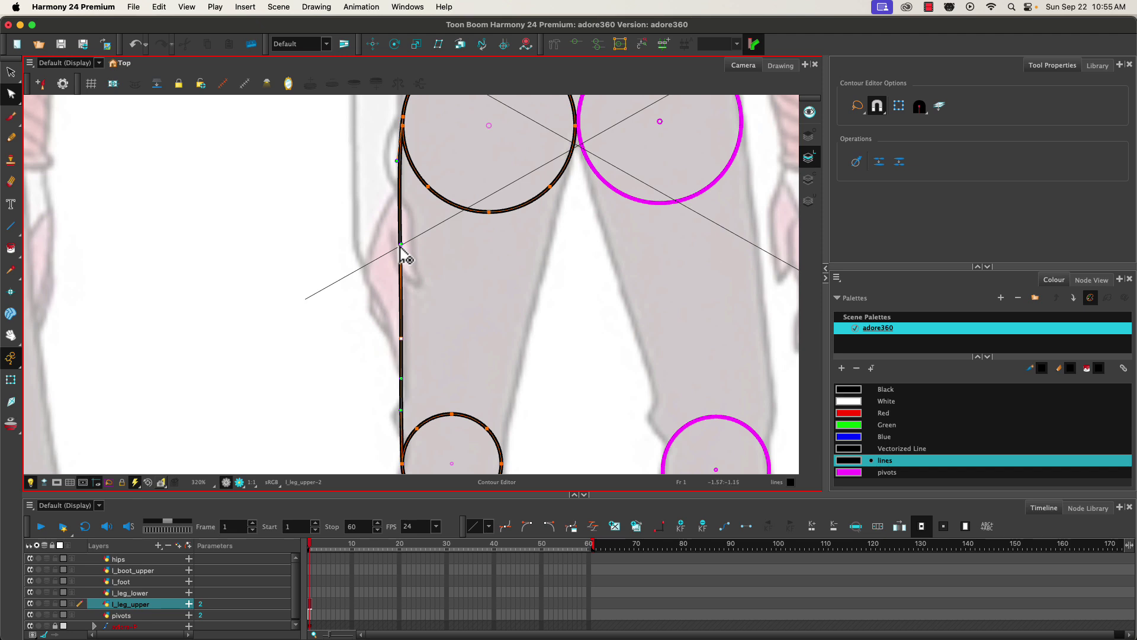
drag(401, 245, 401, 262)
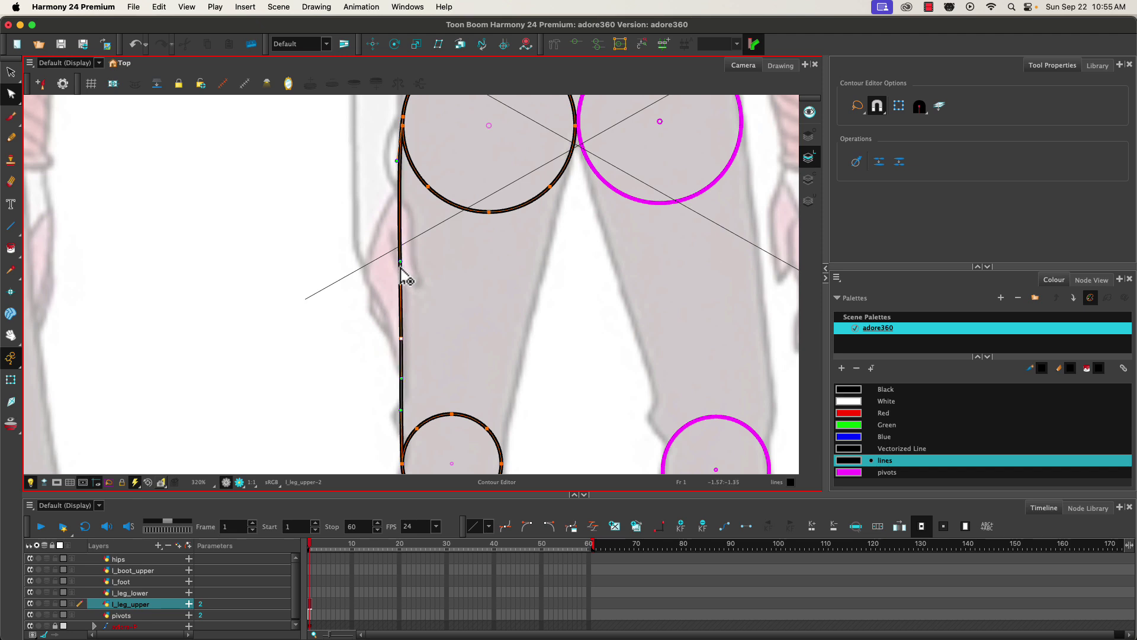
drag(397, 161, 395, 180)
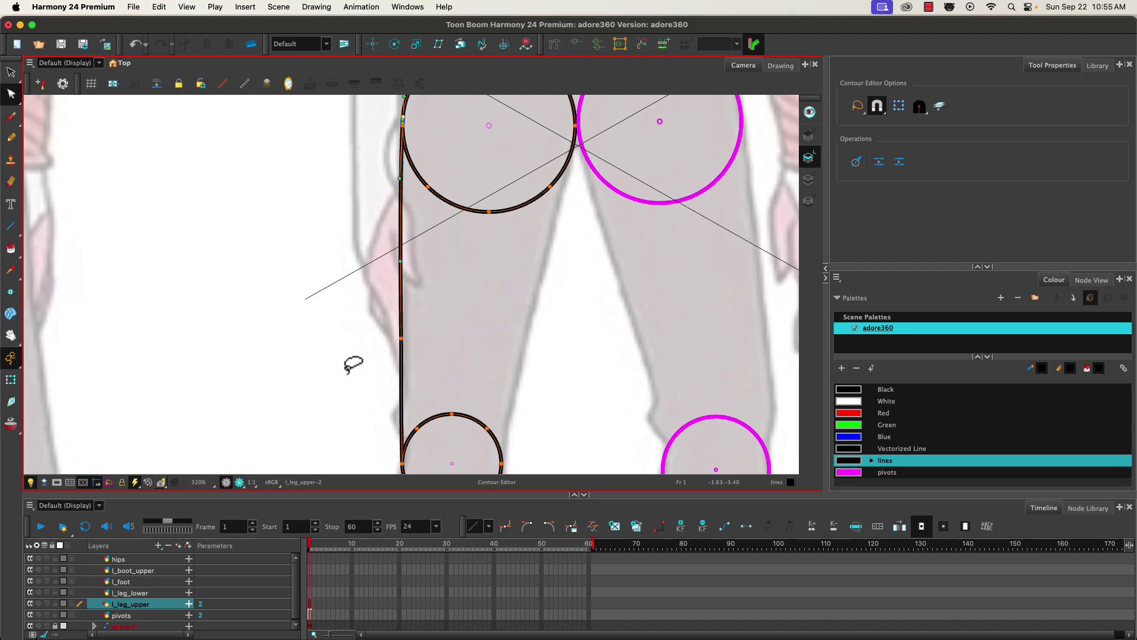
Step: Draw a straight line in the lines colour along the inner thigh, joining the black hip circle to the knee circle
click(11, 226)
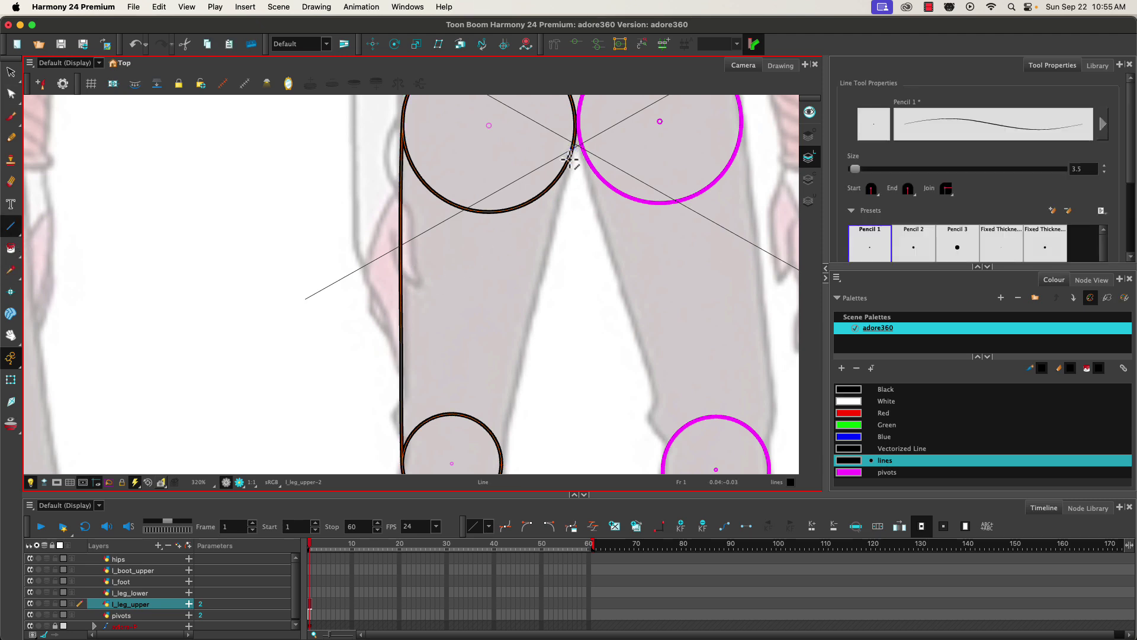
drag(574, 142, 503, 471)
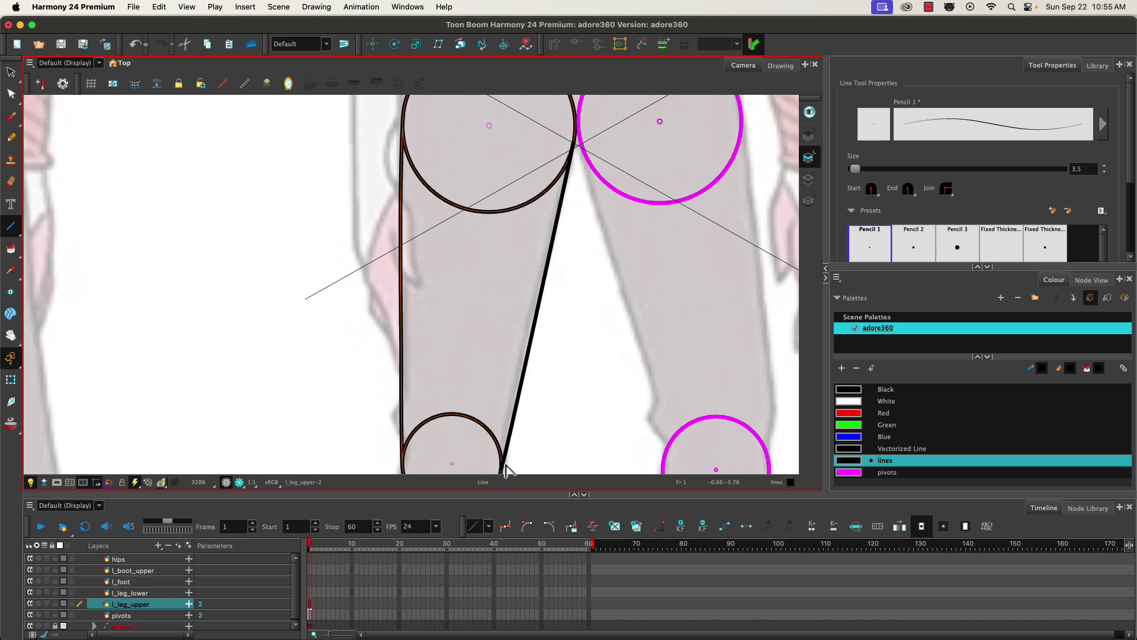
mouse_move(531, 343)
mouse_down()
mouse_move(520, 318)
mouse_move(521, 347)
mouse_move(521, 336)
mouse_up()
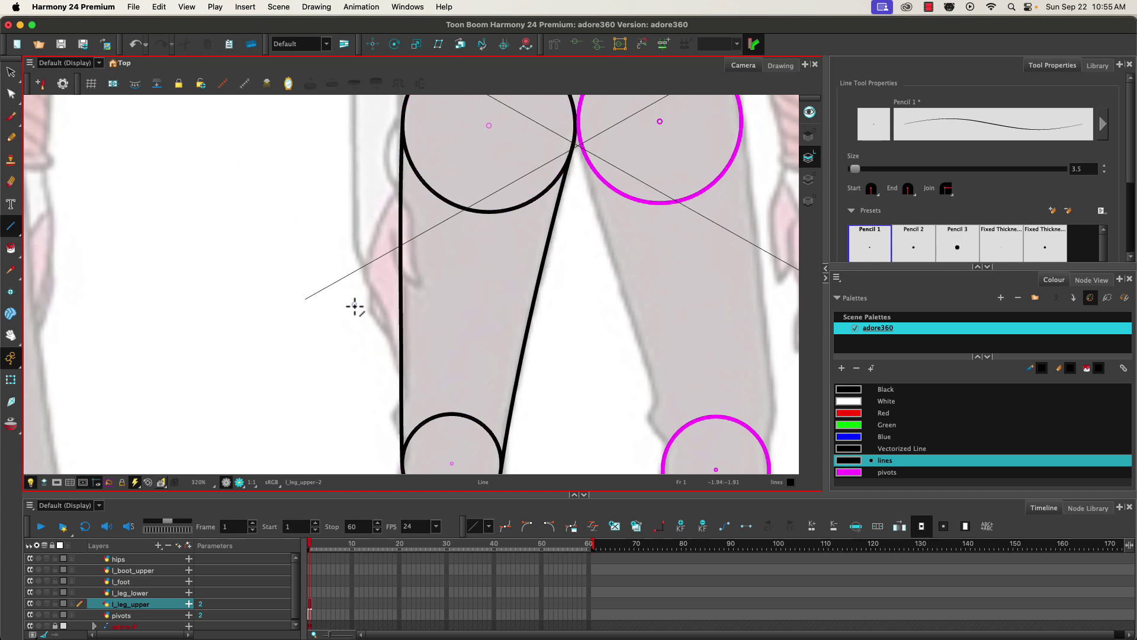
Step: Add a middle point to the inner thigh line with the Contour Editor and adjust its point and Bezier handles to follow the leg's edge
click(11, 93)
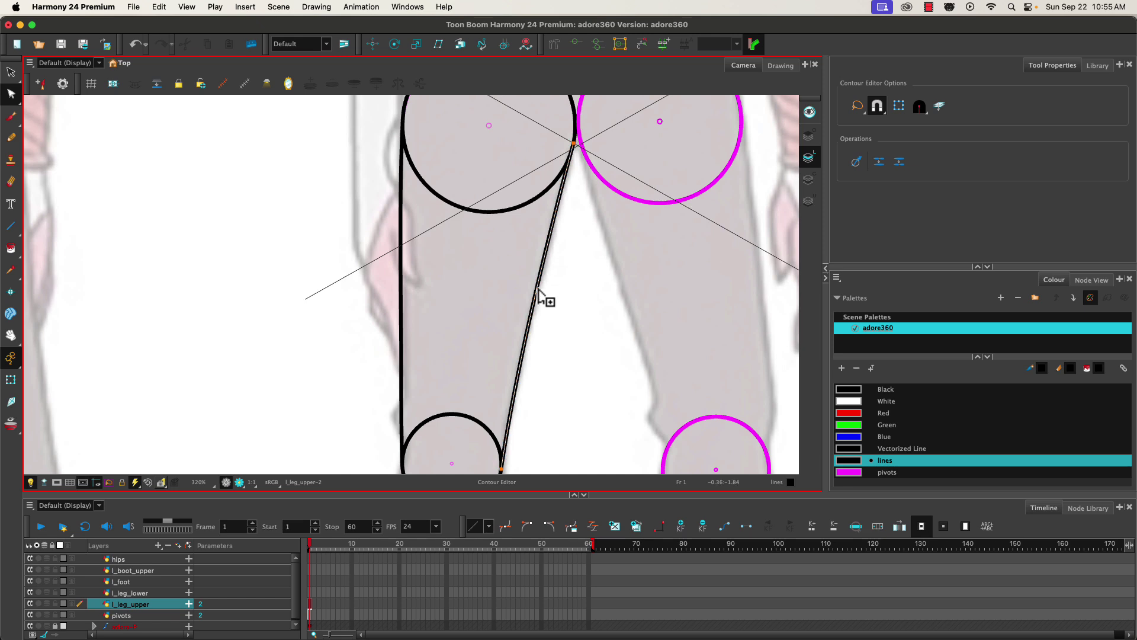
click(545, 251)
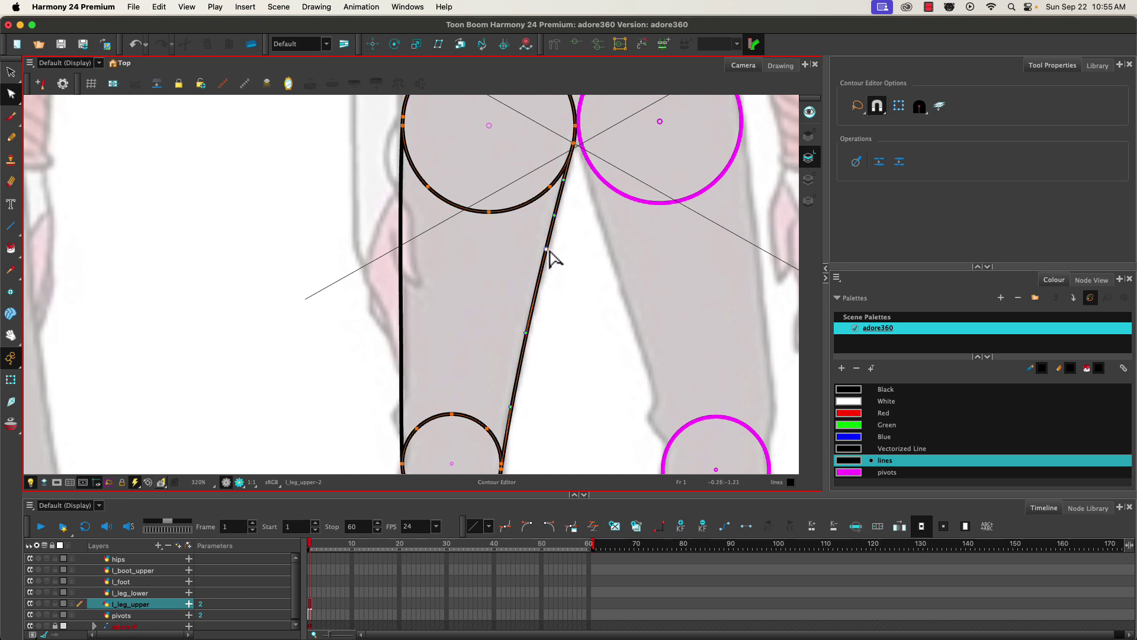
click(547, 253)
drag(537, 273, 540, 264)
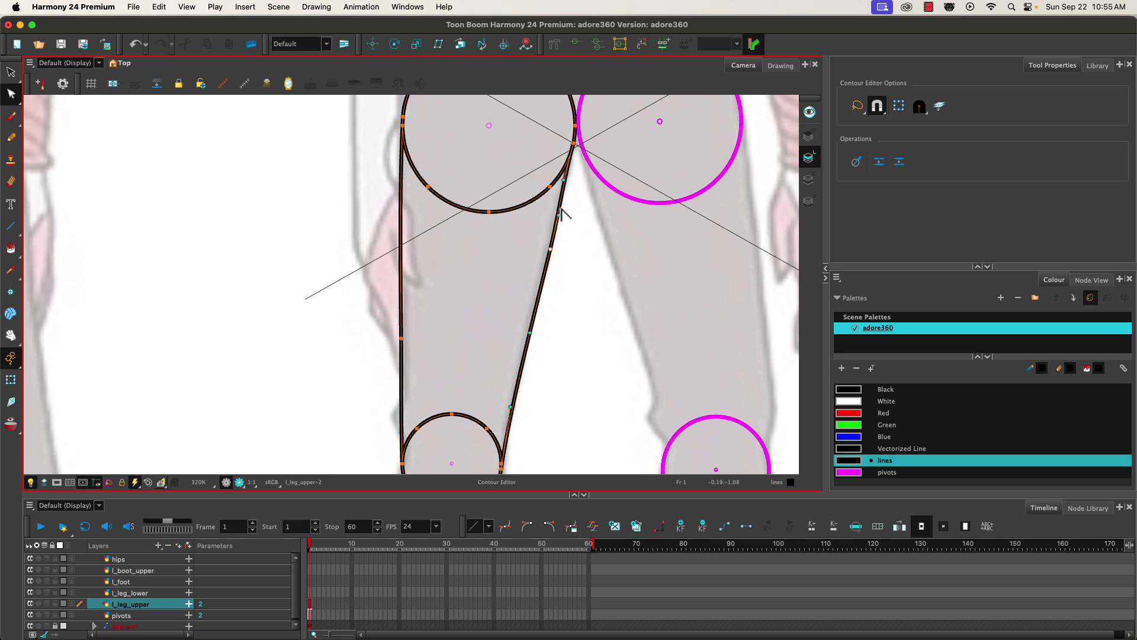
click(557, 218)
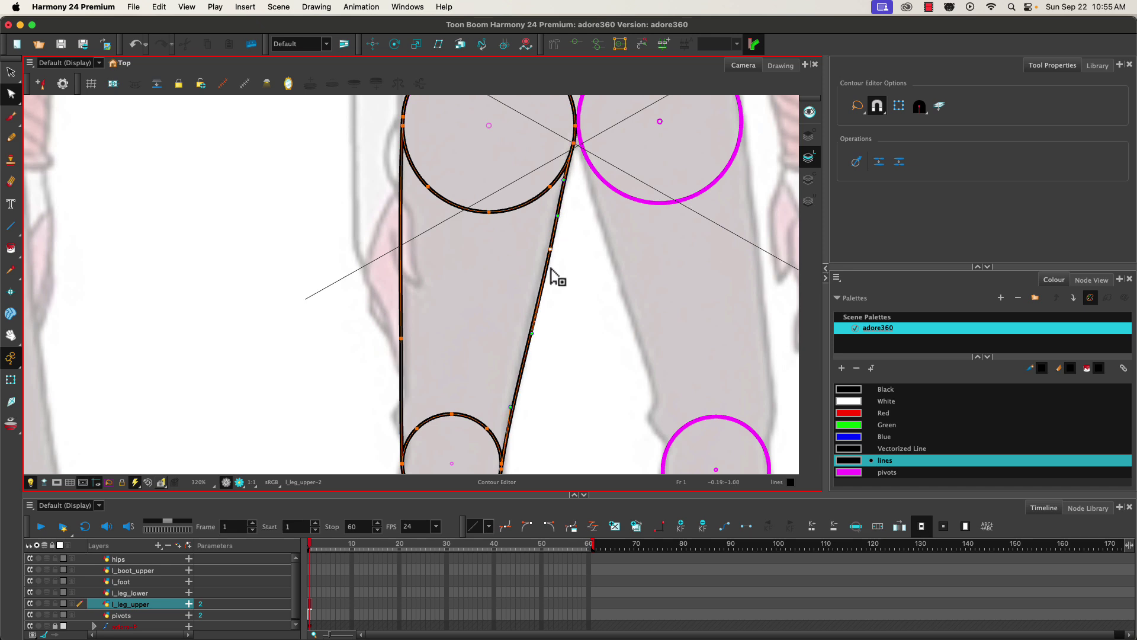
click(531, 327)
click(515, 390)
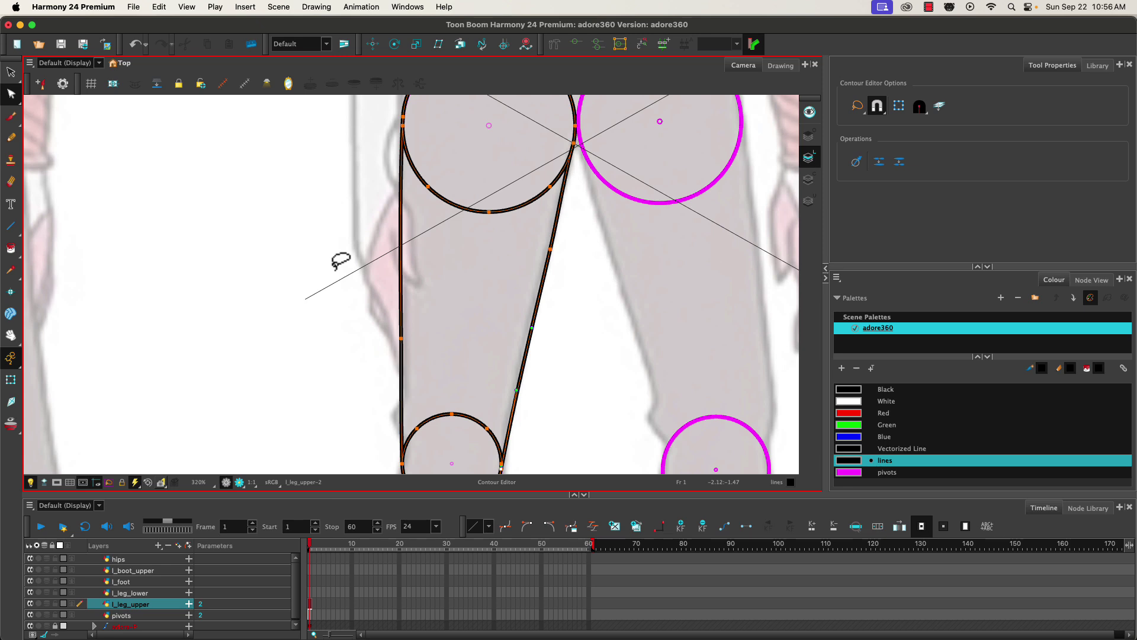
Step: Remove the outer lower segment of the black hip circle with the Contour Editor
mouse_move(361, 328)
mouse_down()
mouse_move(381, 262)
mouse_move(368, 393)
mouse_up()
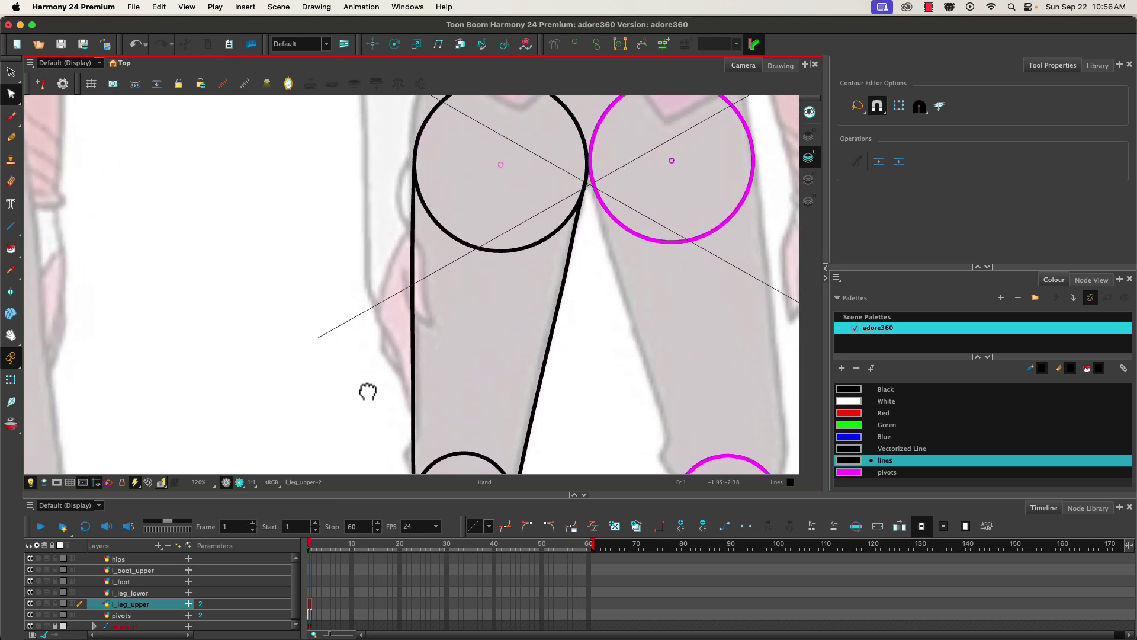
click(437, 227)
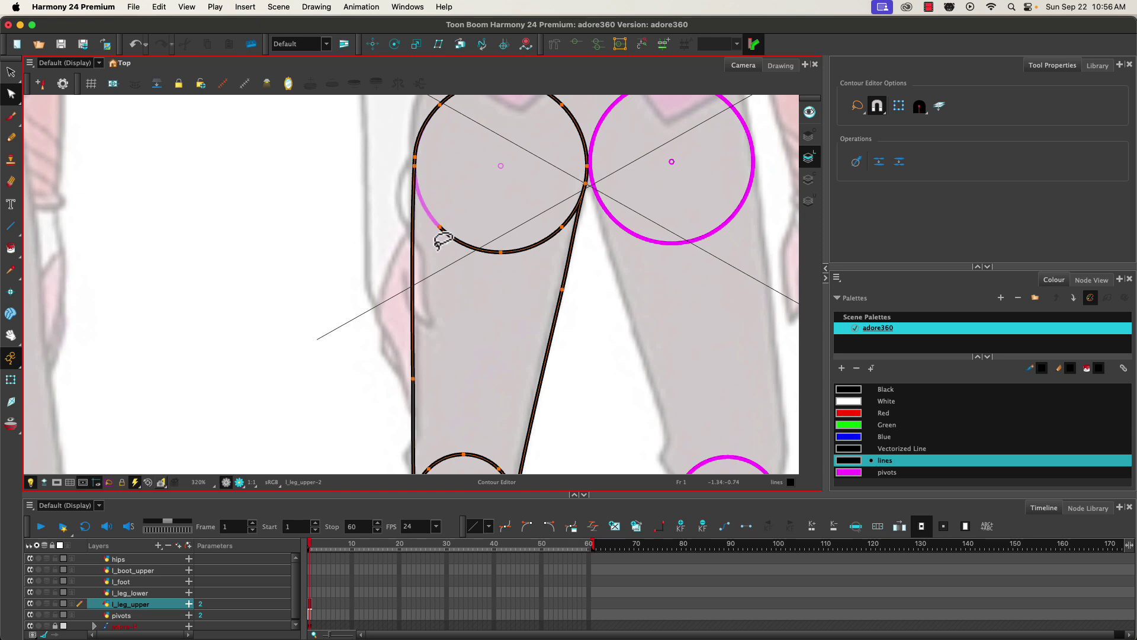
click(11, 72)
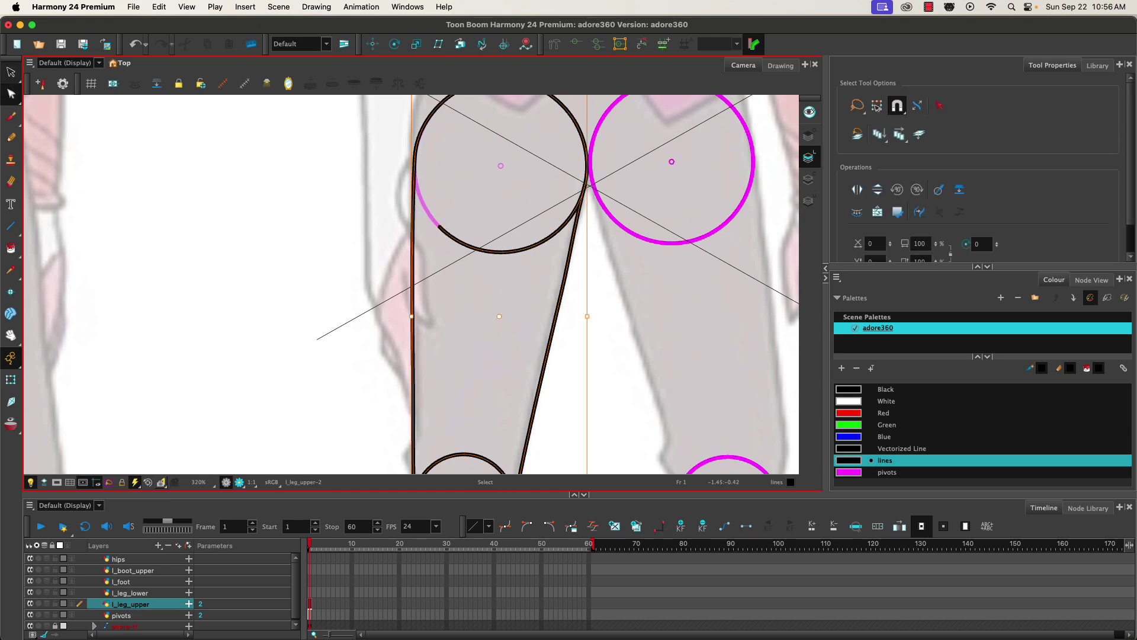
click(460, 247)
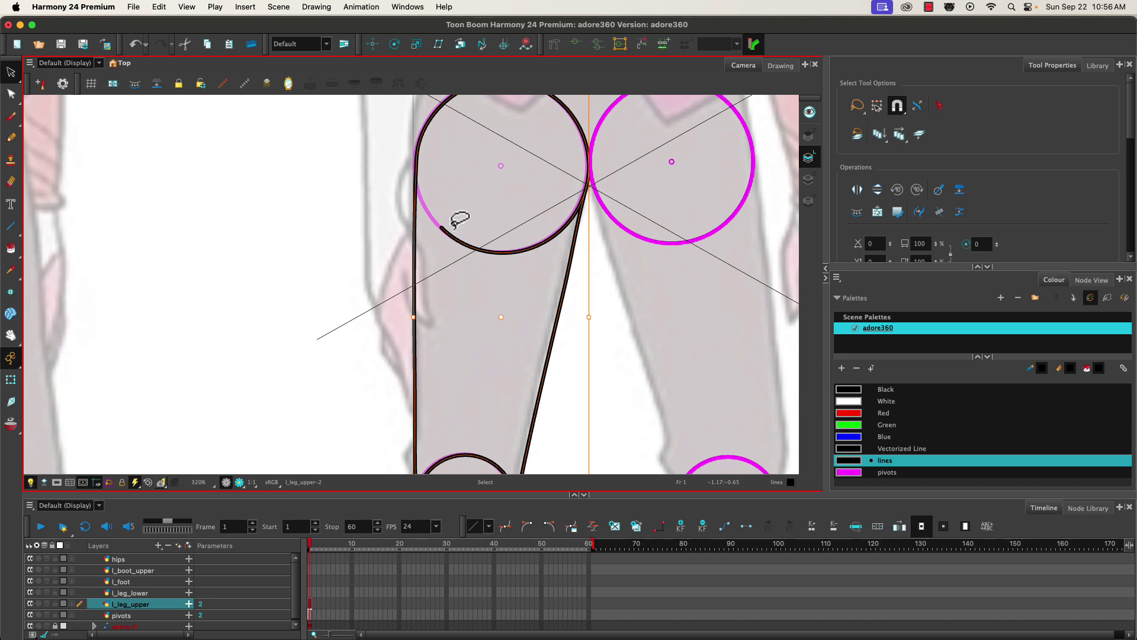
key(ctrl+z)
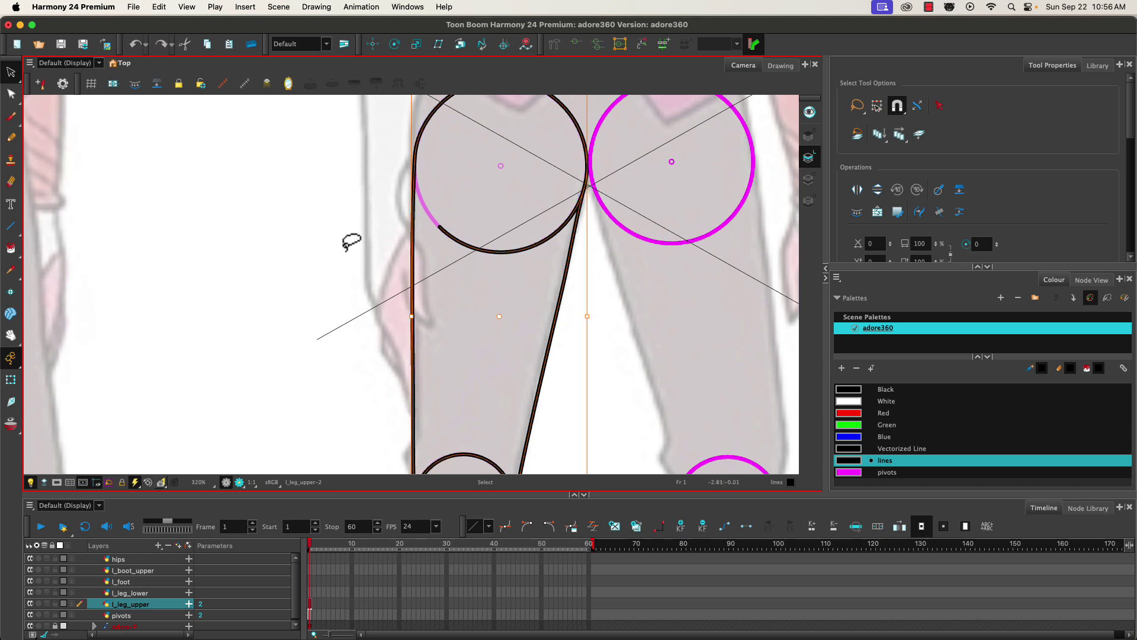
click(406, 220)
click(460, 237)
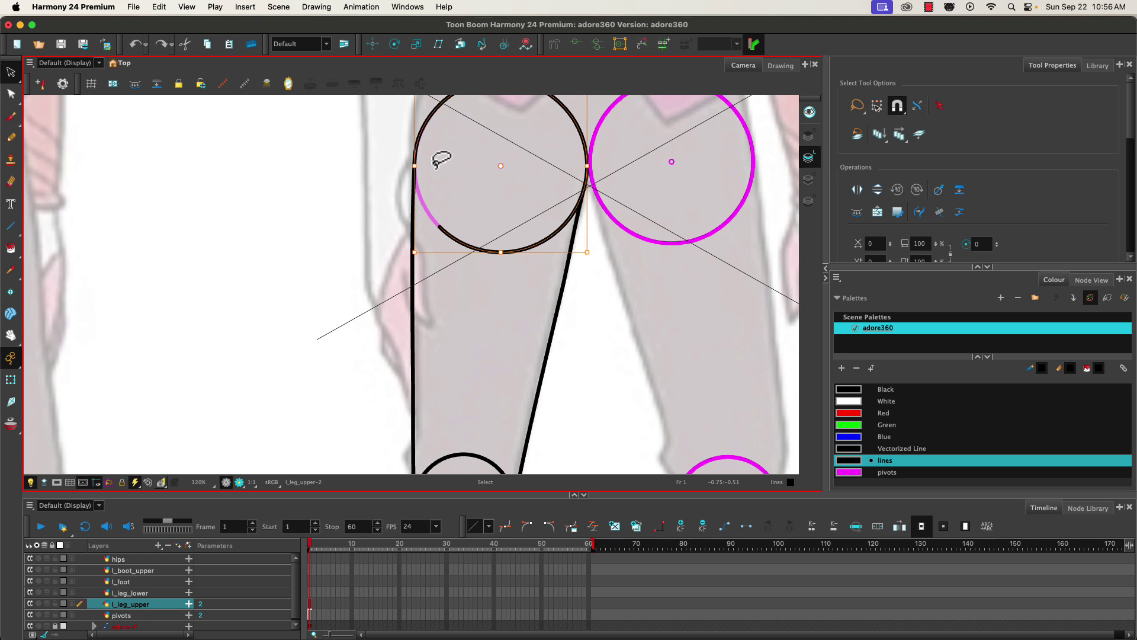
key(alt+q)
Step: Delete the remaining lower segments of the black hip circle between the two thigh lines
click(460, 280)
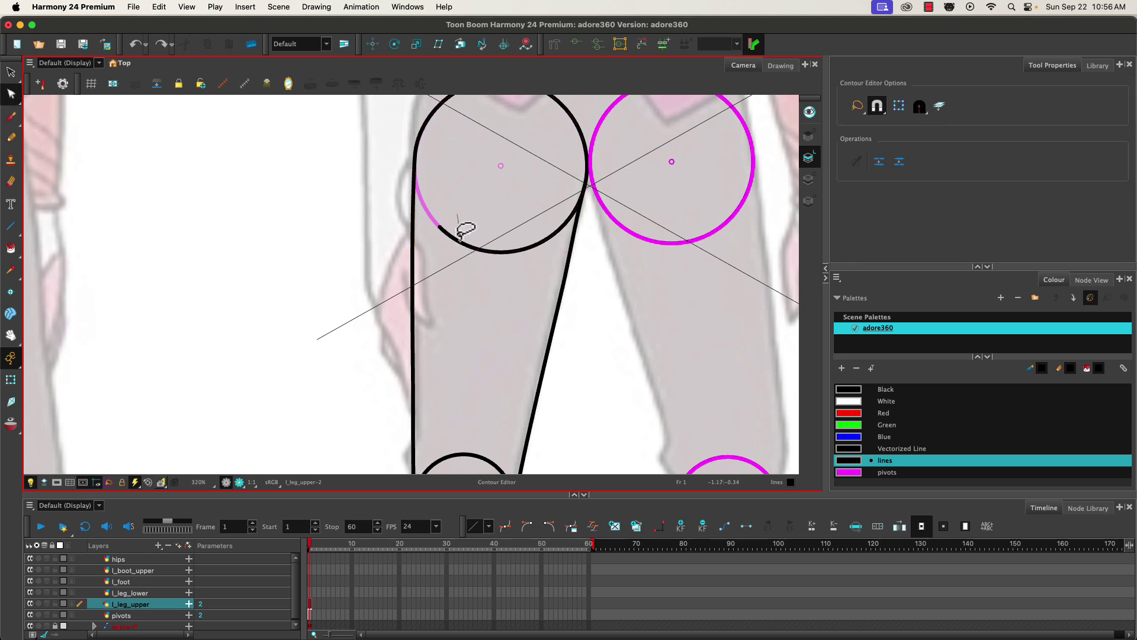
click(472, 250)
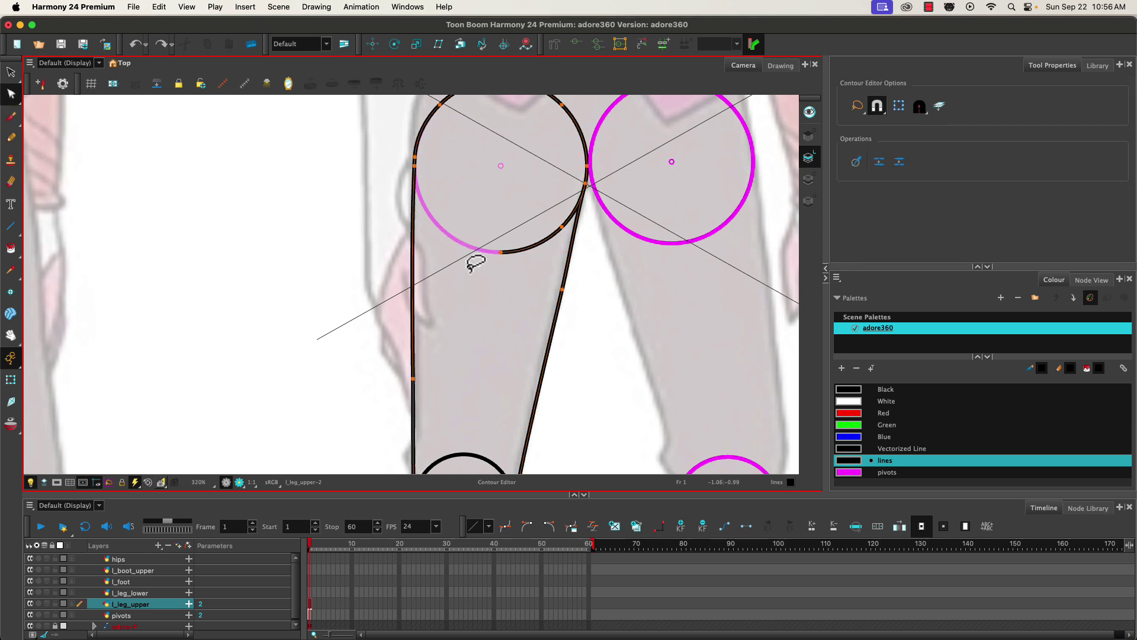
key(Delete)
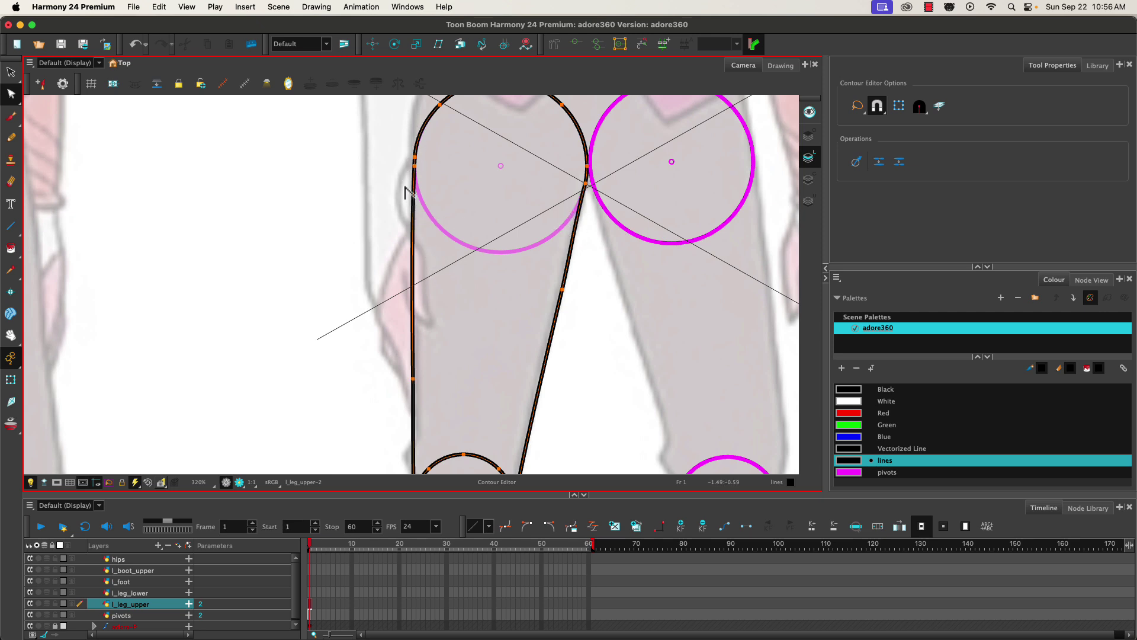
Step: Adjust the Bezier handle at the top of the inner thigh line so it flows smoothly out of the hip arc
scroll(405, 193, up, 4)
scroll(419, 163, down, 2)
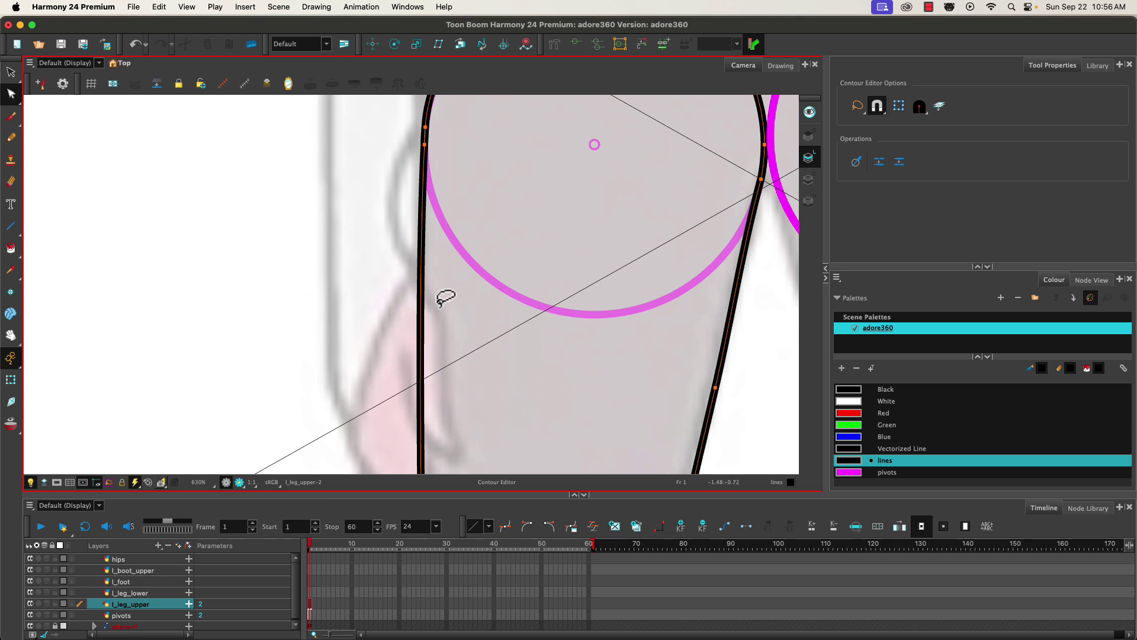
click(761, 179)
drag(741, 252, 744, 251)
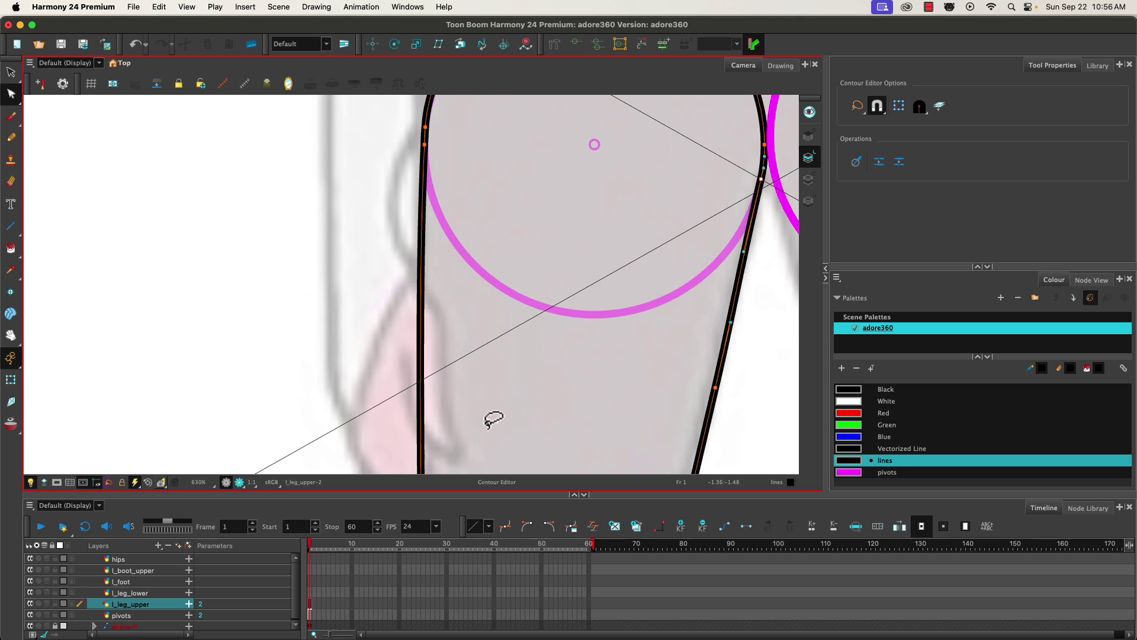
click(528, 214)
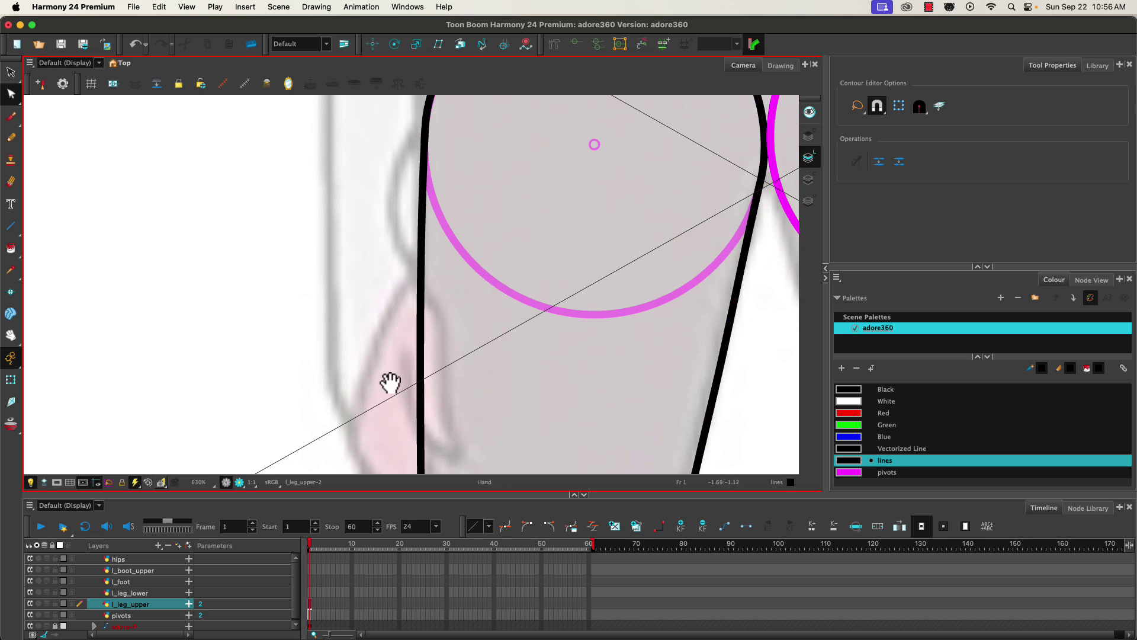
Step: Delete the upper arc of the black knee circle between the two thigh lines, leaving only the rounded lower half
drag(389, 381, 409, 159)
drag(452, 407, 464, 198)
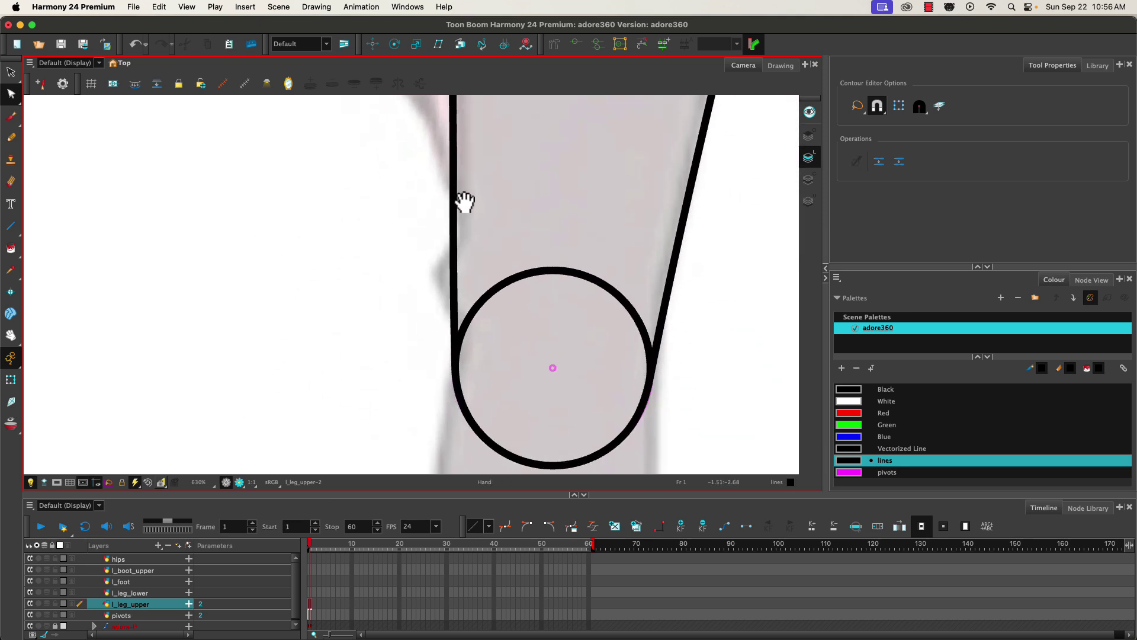
click(485, 301)
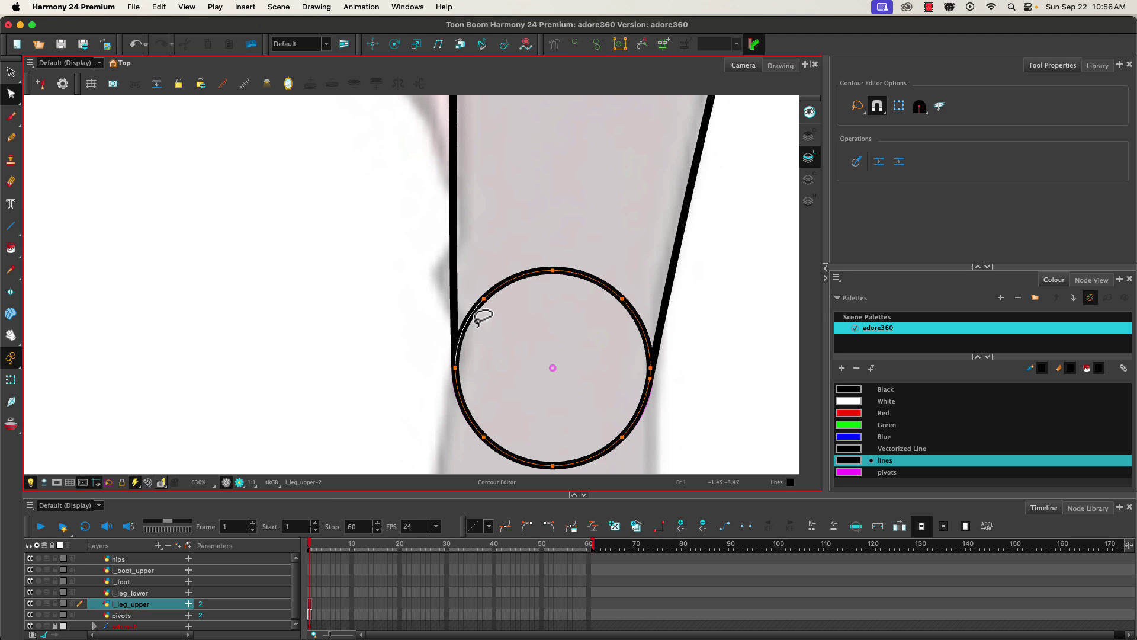
mouse_move(477, 321)
mouse_down()
mouse_move(479, 292)
mouse_move(561, 258)
mouse_move(649, 336)
mouse_move(622, 300)
mouse_up()
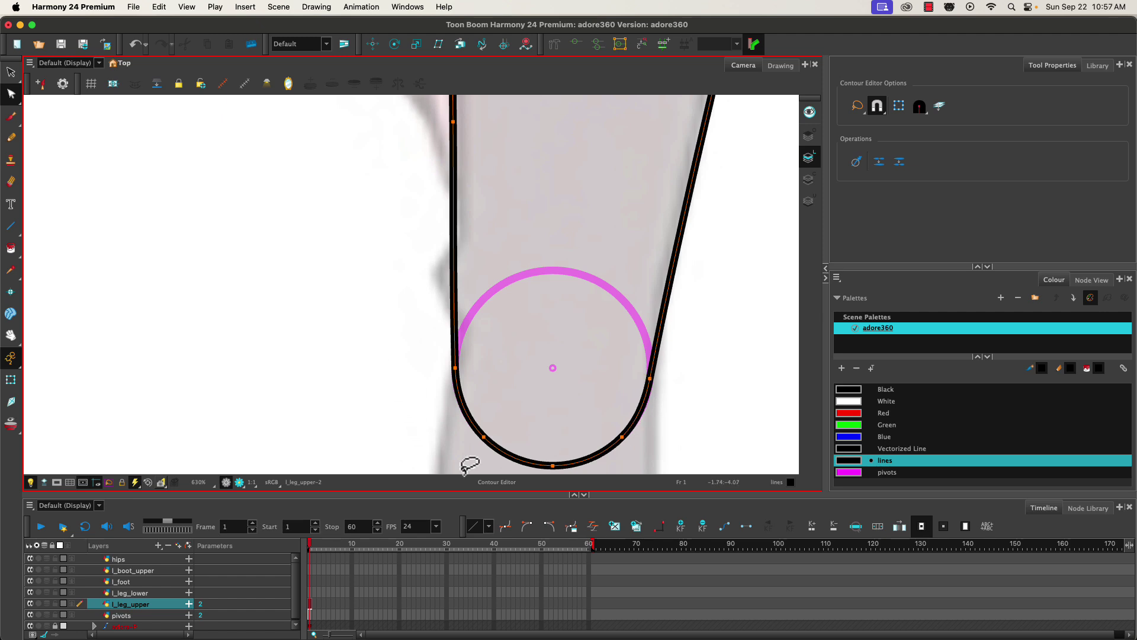
scroll(340, 361, down, 3)
scroll(341, 361, down, 4)
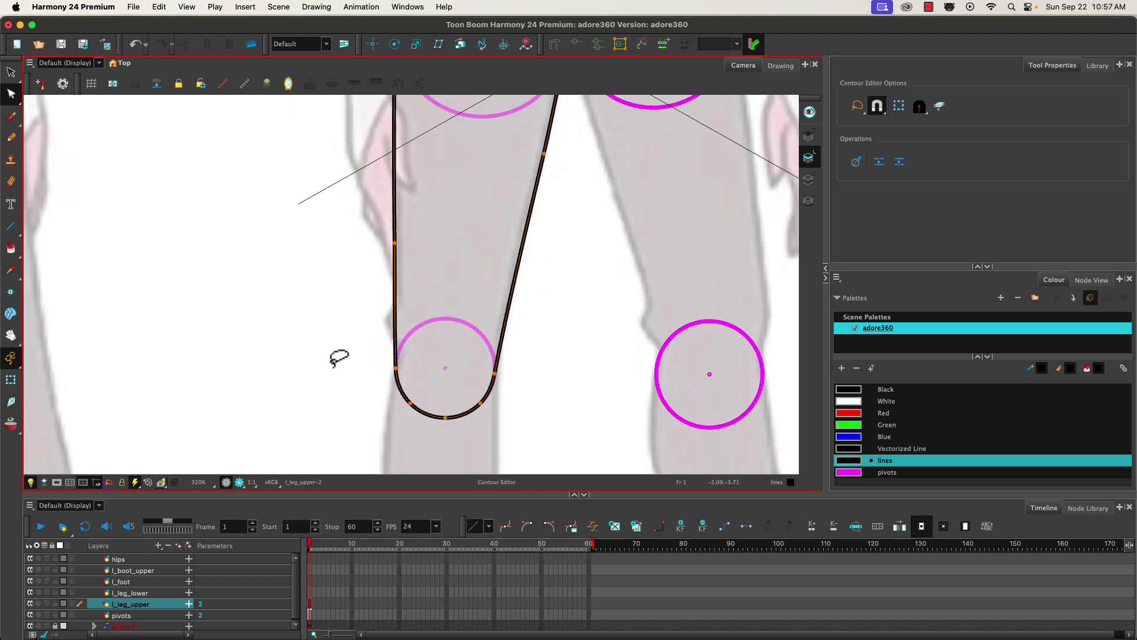
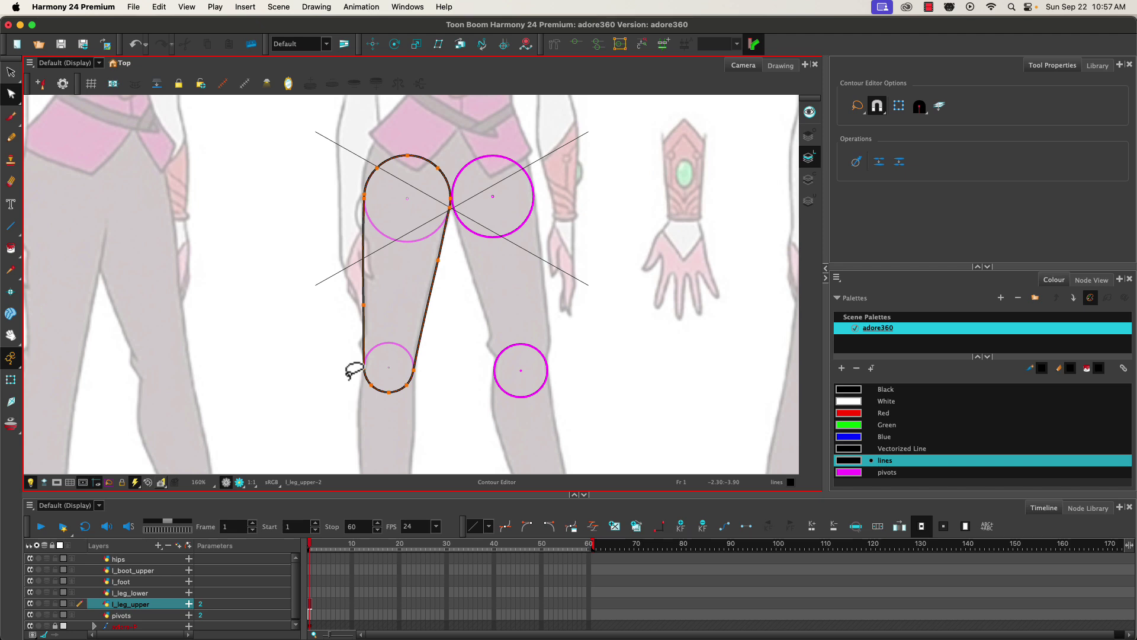
Step: Check with the Select tool whether the upper-leg outline consists of separate strokes by selecting the hip arc, knee arc and outer thigh line
click(471, 138)
click(8, 74)
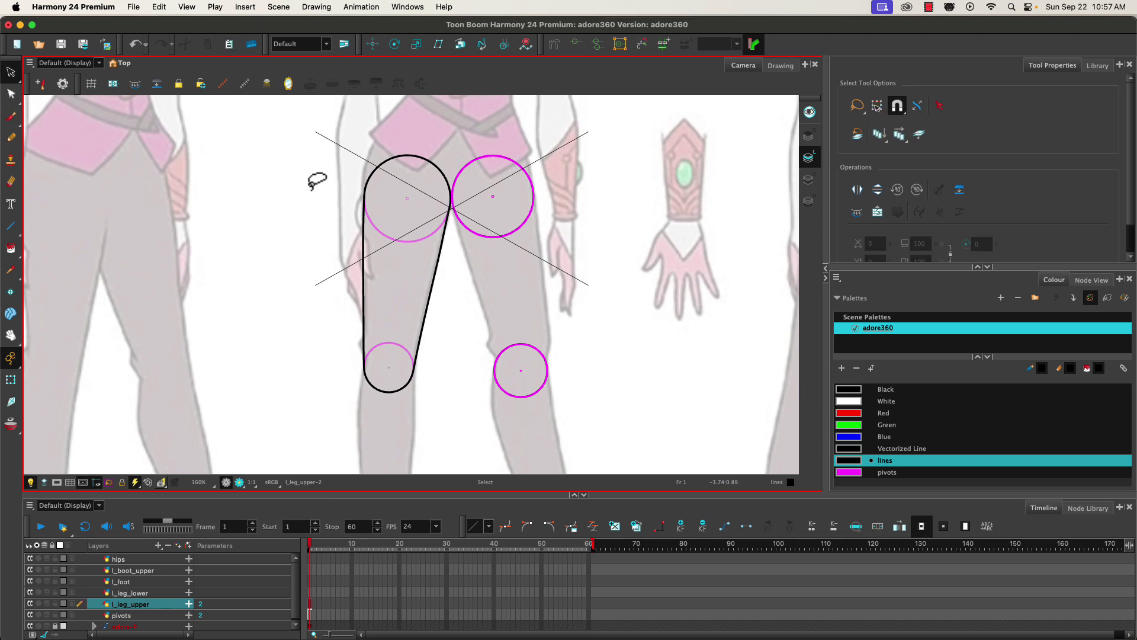
click(379, 166)
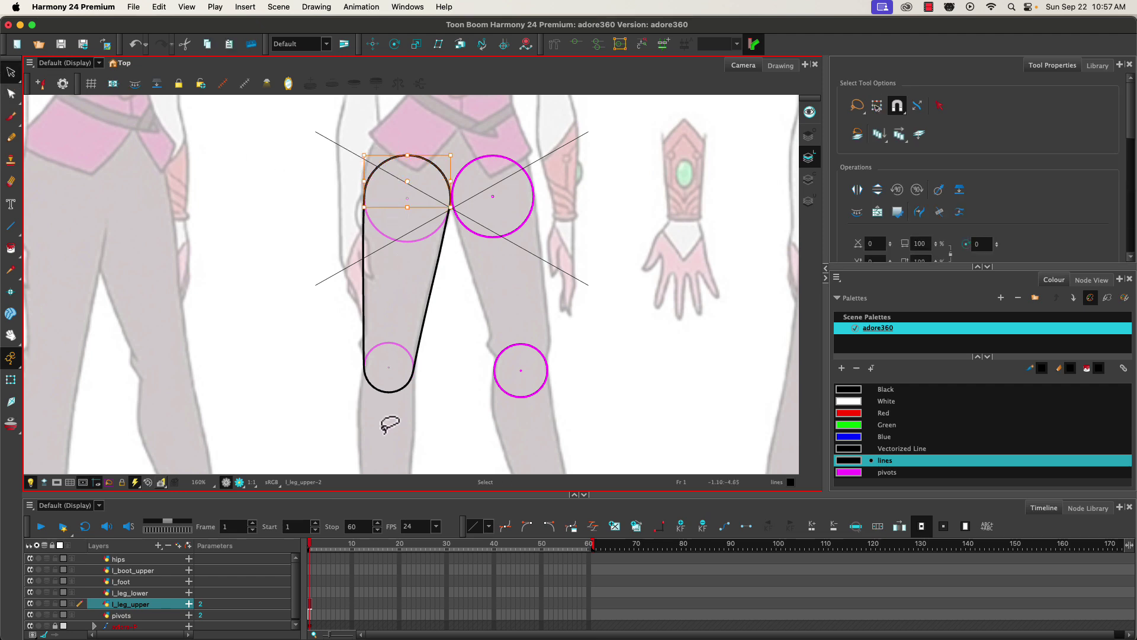
click(389, 392)
click(364, 279)
mouse_move(314, 235)
mouse_down()
mouse_move(398, 112)
mouse_move(431, 402)
mouse_move(356, 380)
mouse_up()
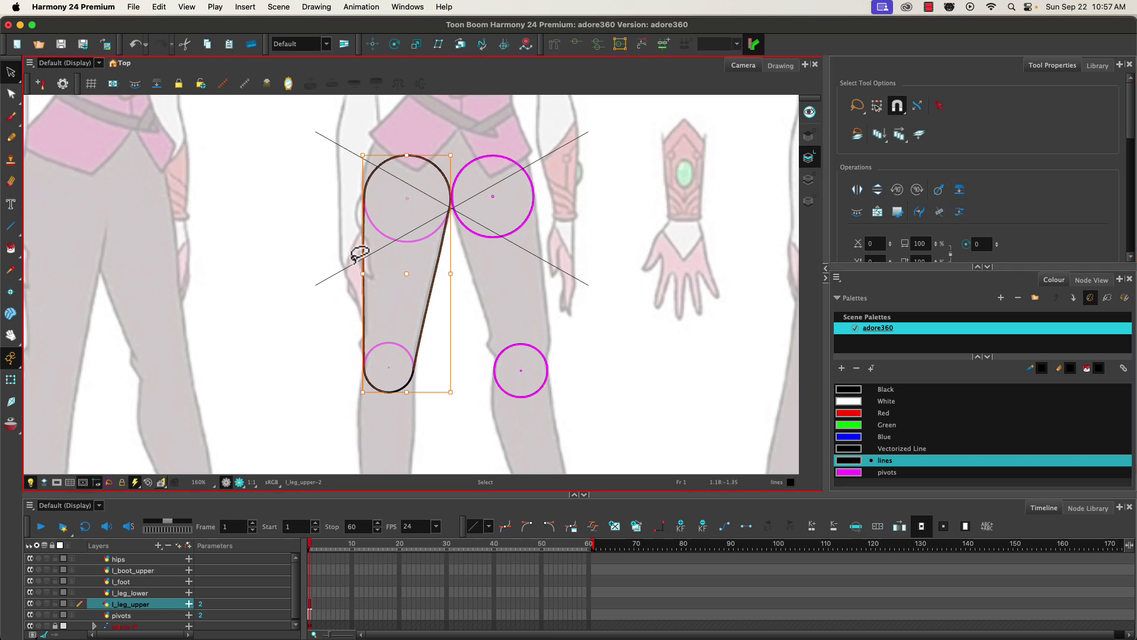
click(364, 276)
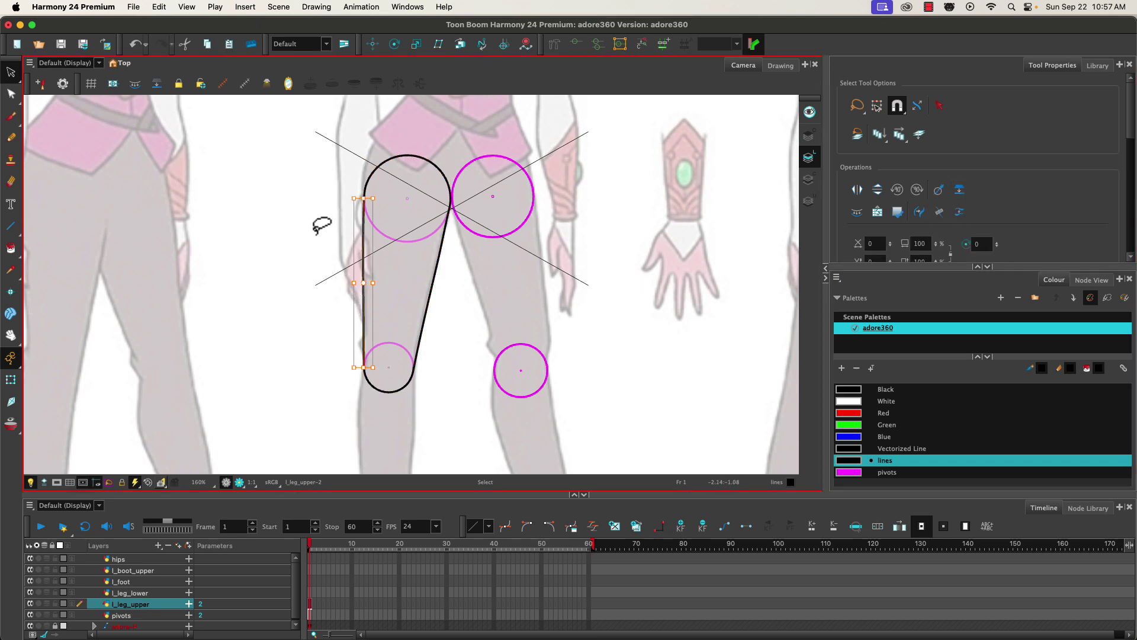
Step: Select the whole black upper-leg outline without the pivot circles and merge its separate strokes into continuous pencil lines
click(328, 187)
mouse_move(339, 164)
mouse_down()
mouse_move(408, 177)
mouse_move(393, 399)
mouse_up()
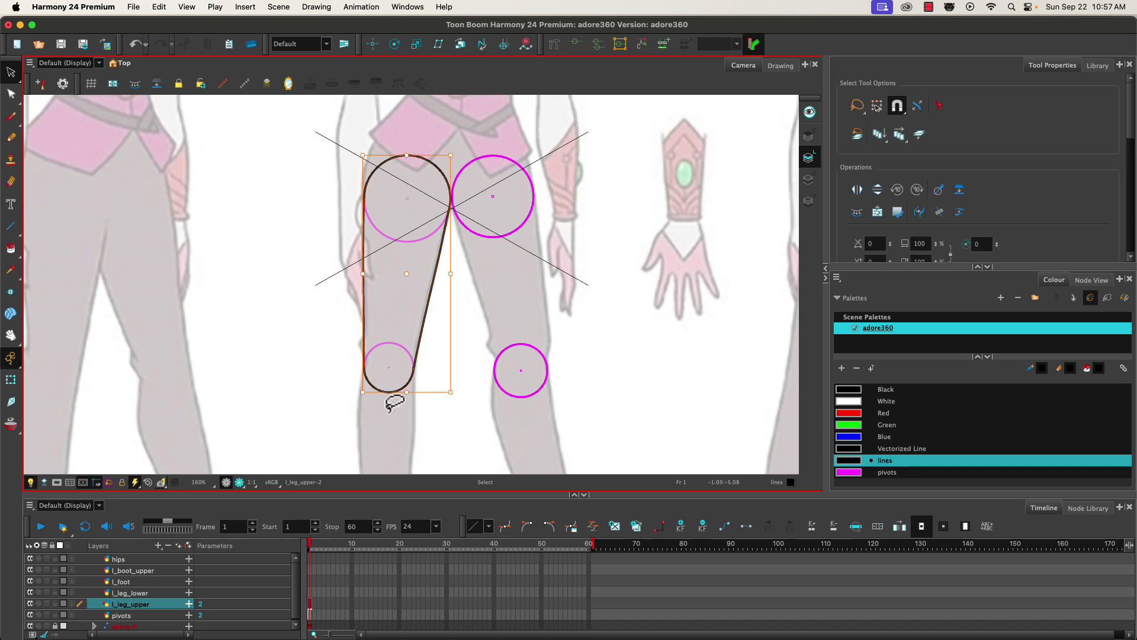
mouse_move(310, 233)
mouse_down()
mouse_move(374, 114)
mouse_move(356, 441)
mouse_move(359, 360)
mouse_up()
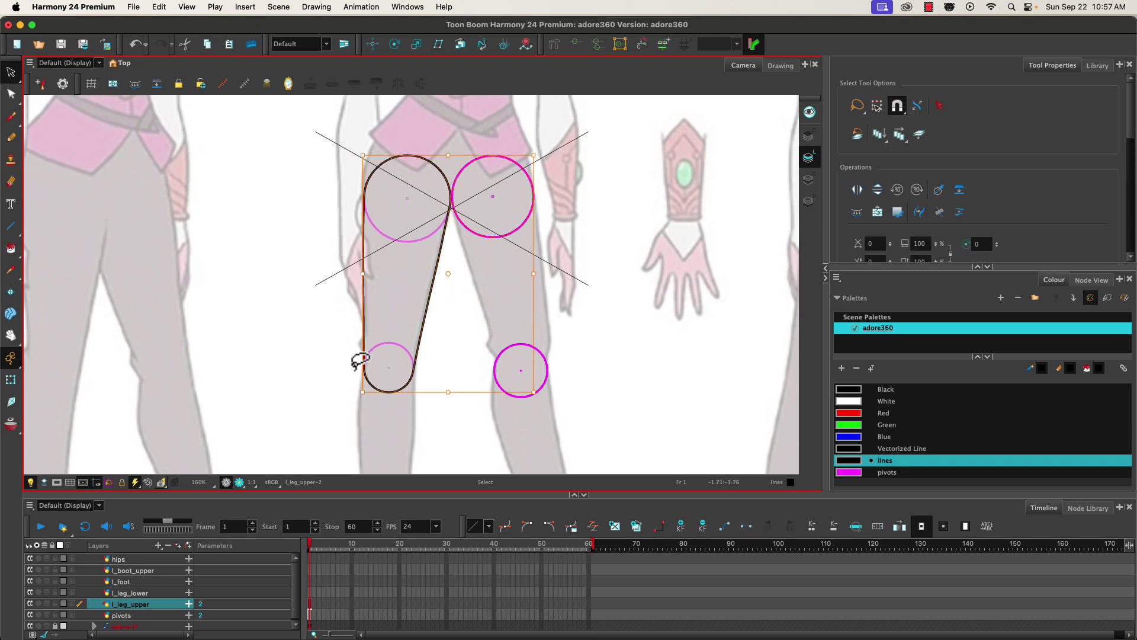
click(335, 272)
mouse_move(336, 216)
mouse_down()
mouse_move(424, 142)
mouse_move(431, 386)
mouse_move(330, 234)
mouse_up()
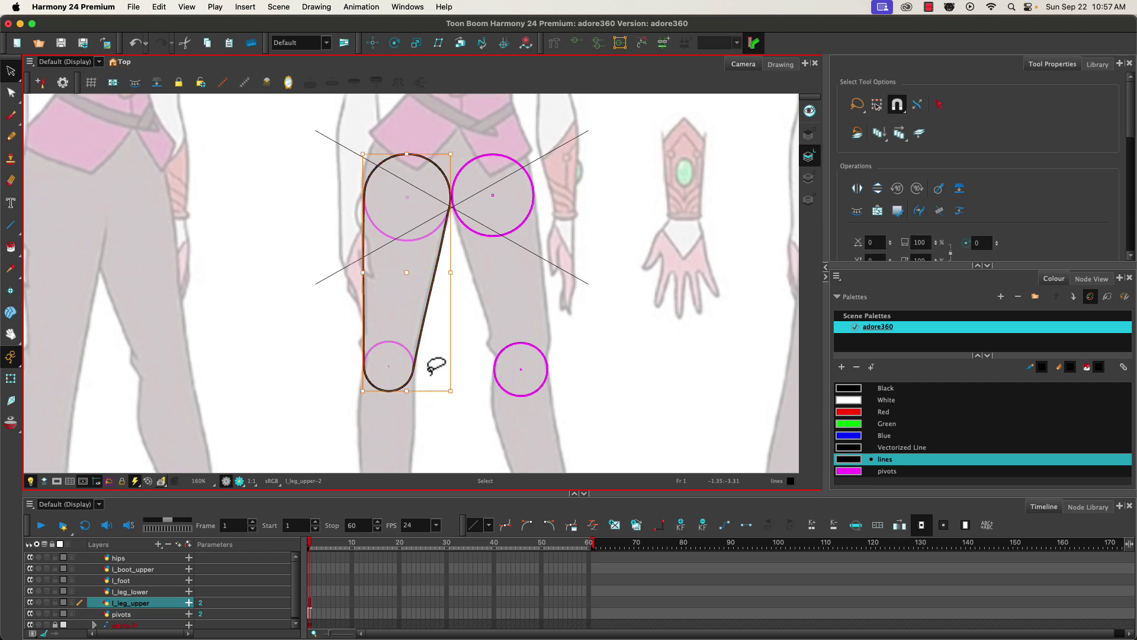
click(939, 212)
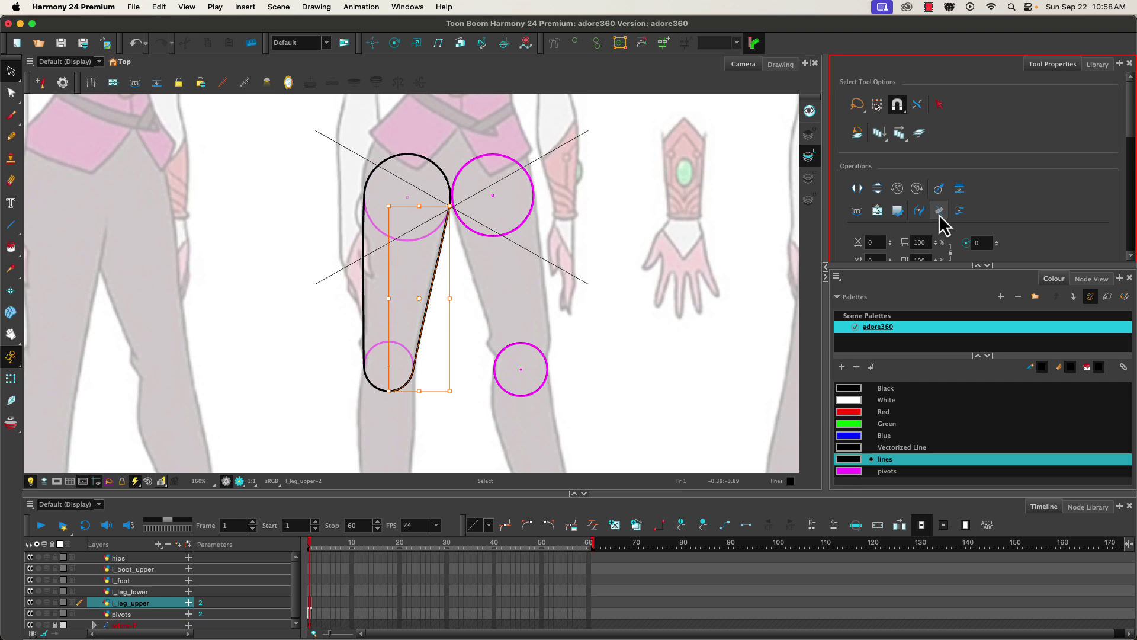
click(373, 317)
click(365, 317)
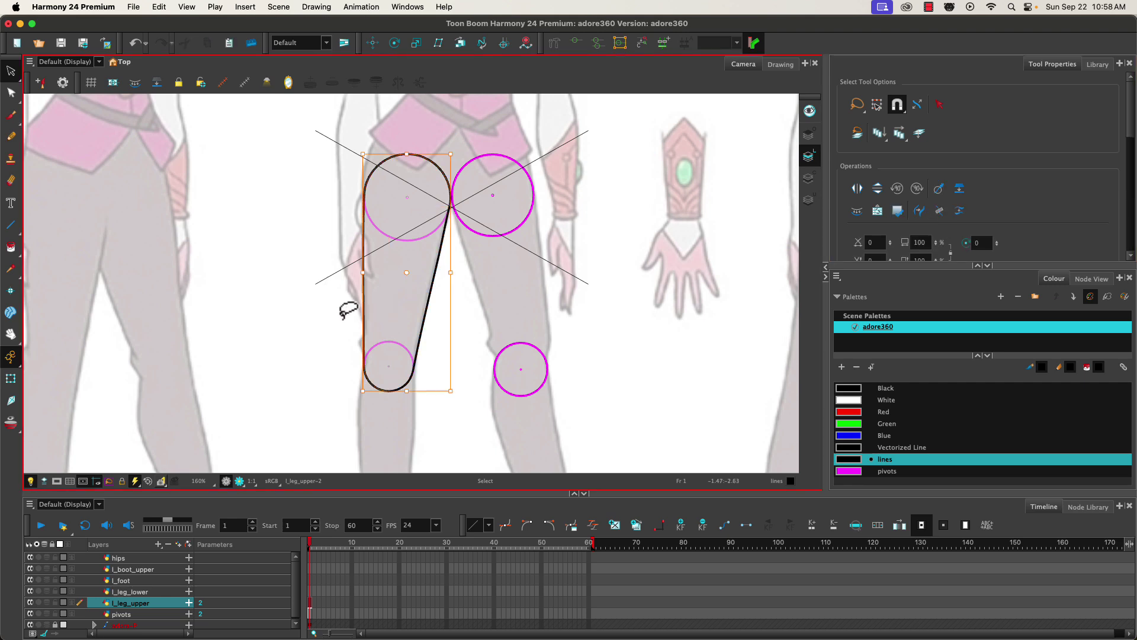
click(321, 315)
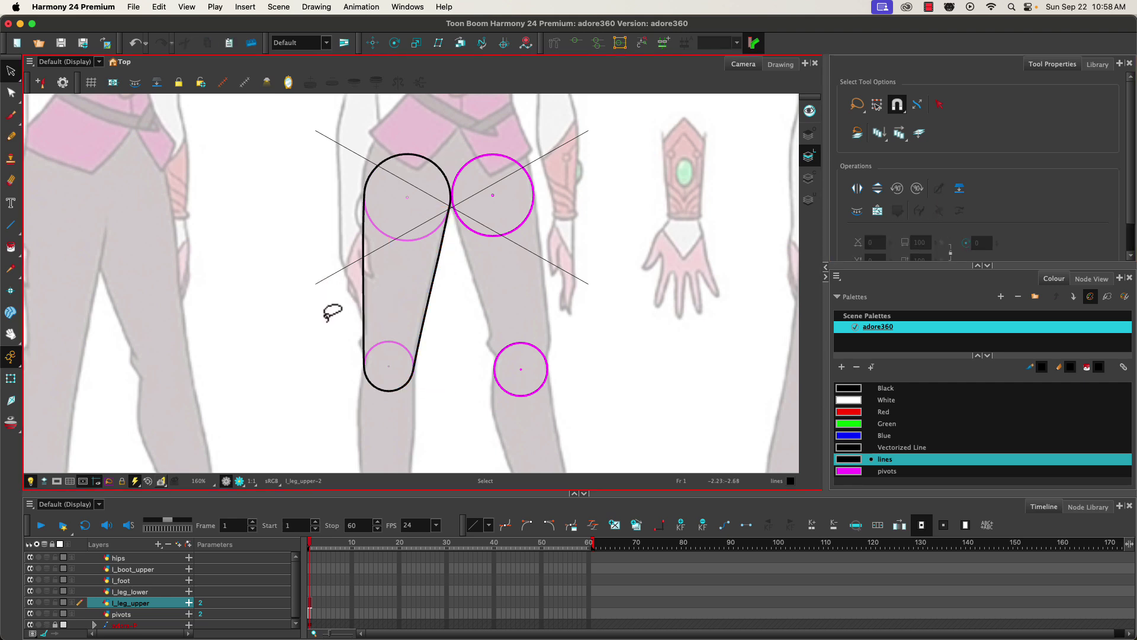
Step: Undo the last action on the black upper-leg outline and clear its selection
key(ctrl+z)
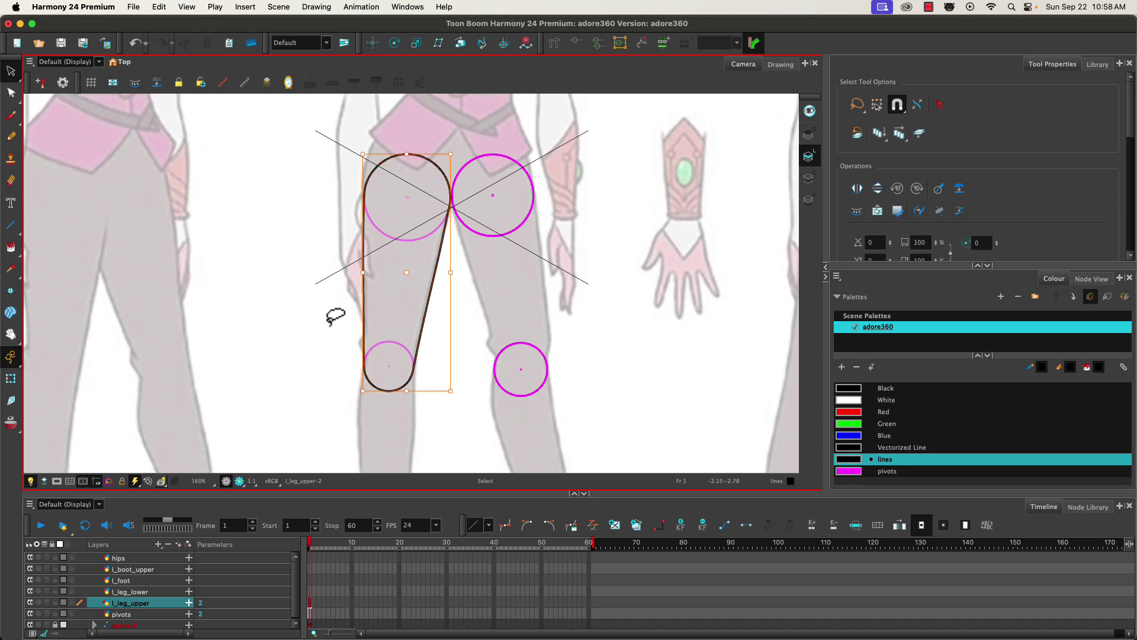
click(387, 323)
click(409, 320)
click(320, 283)
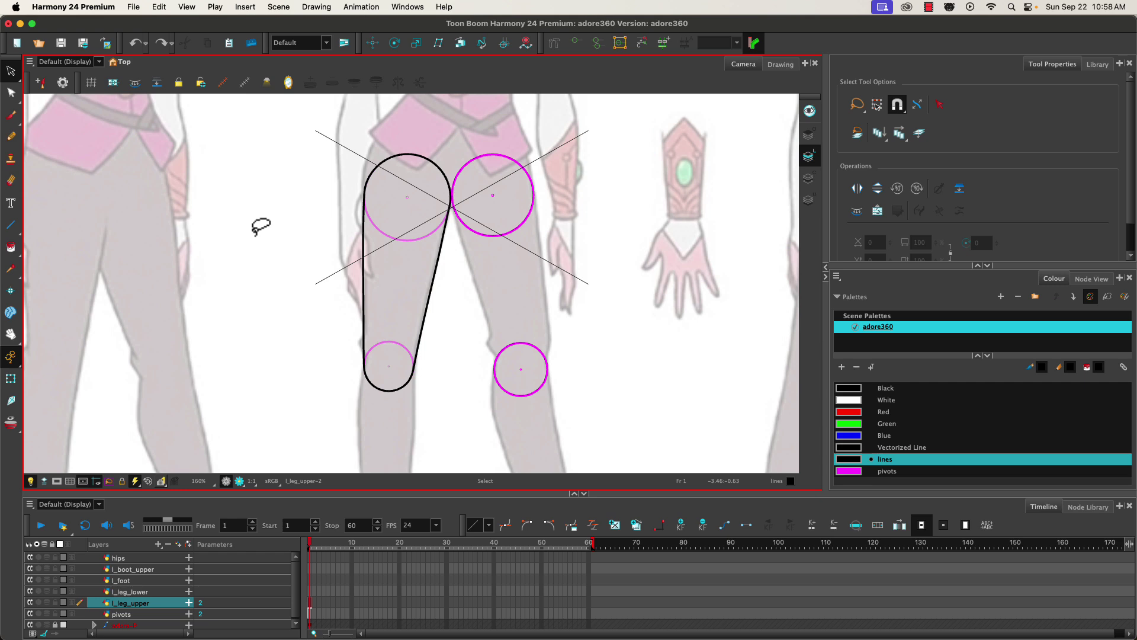
Step: Copy the front-view knee and ankle pivot circles from the pivots layer into frame 1 of l_leg_lower and recolour them black
click(311, 592)
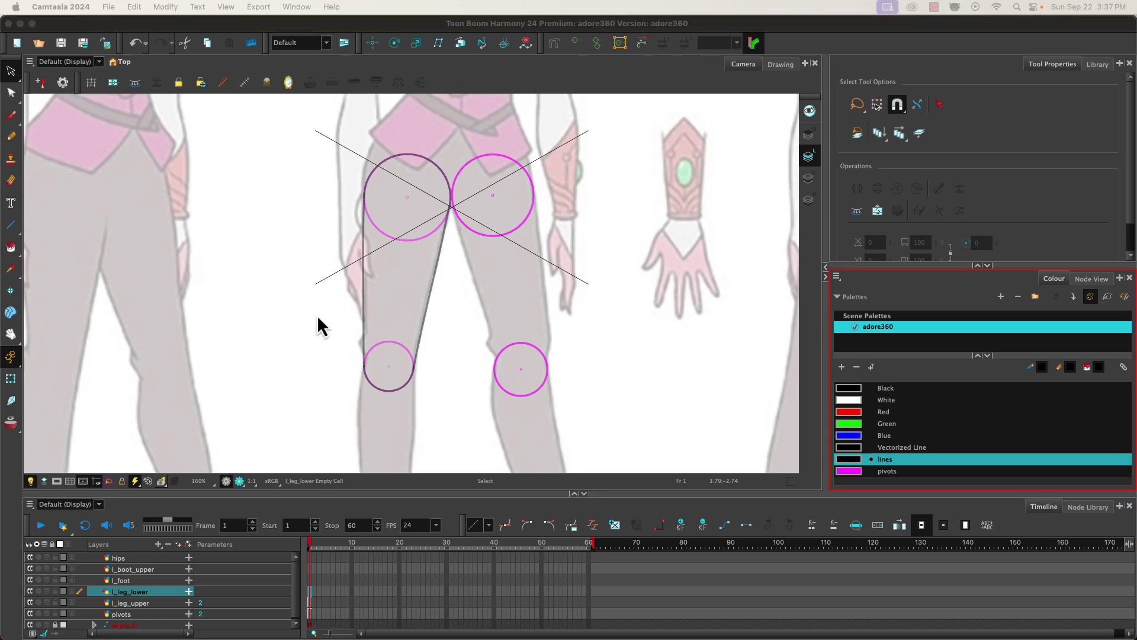
click(279, 349)
drag(274, 337, 274, 137)
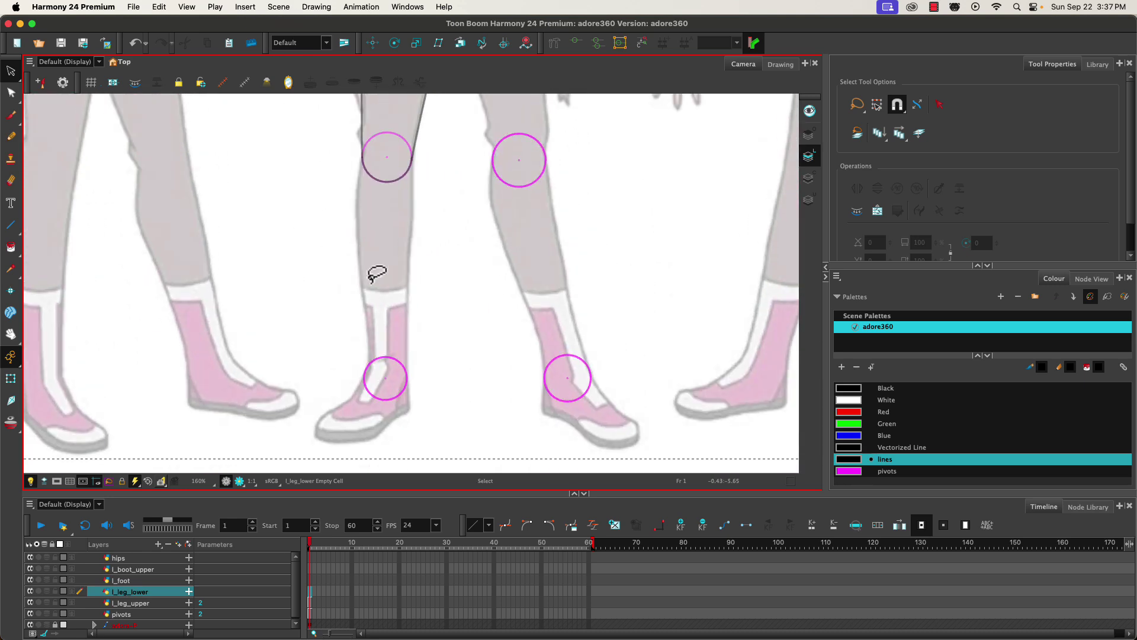
click(141, 614)
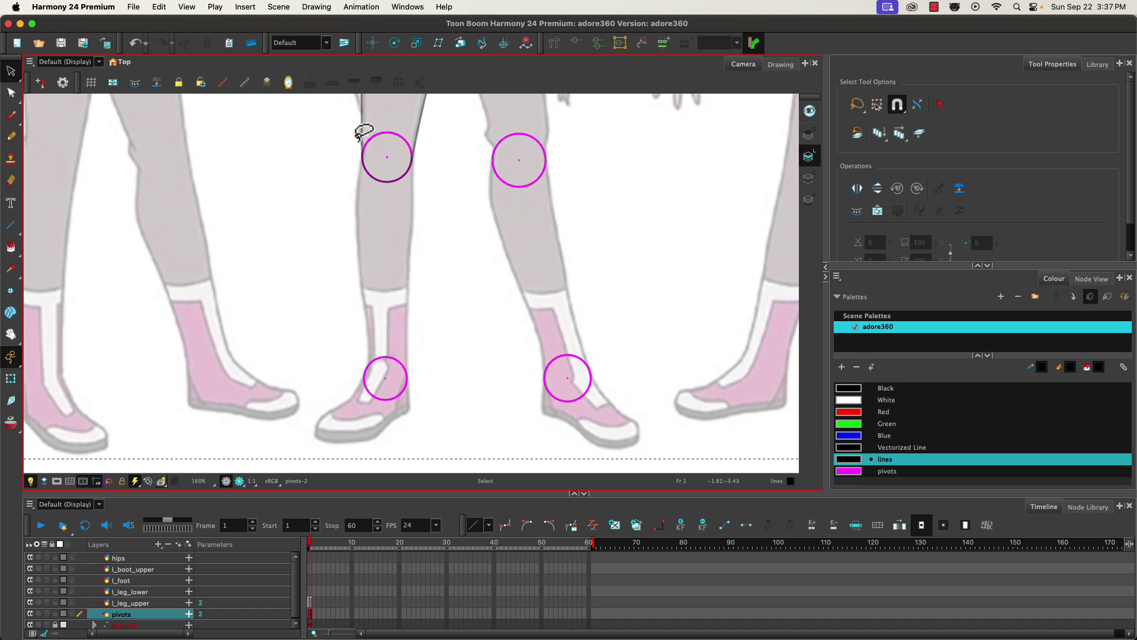
click(384, 157)
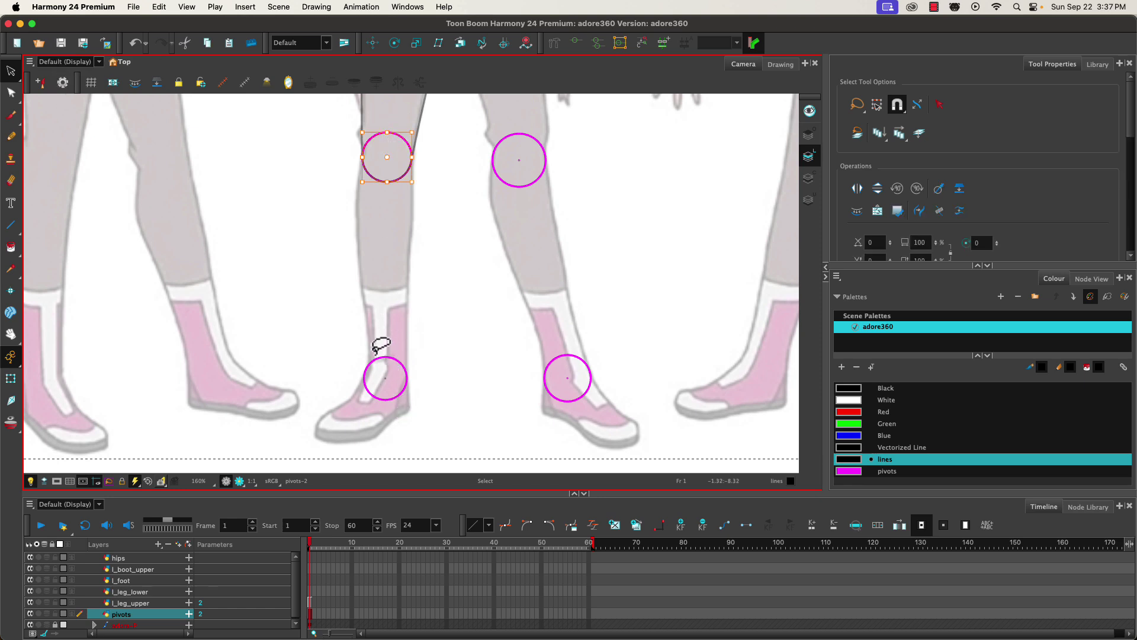
shift+click(384, 357)
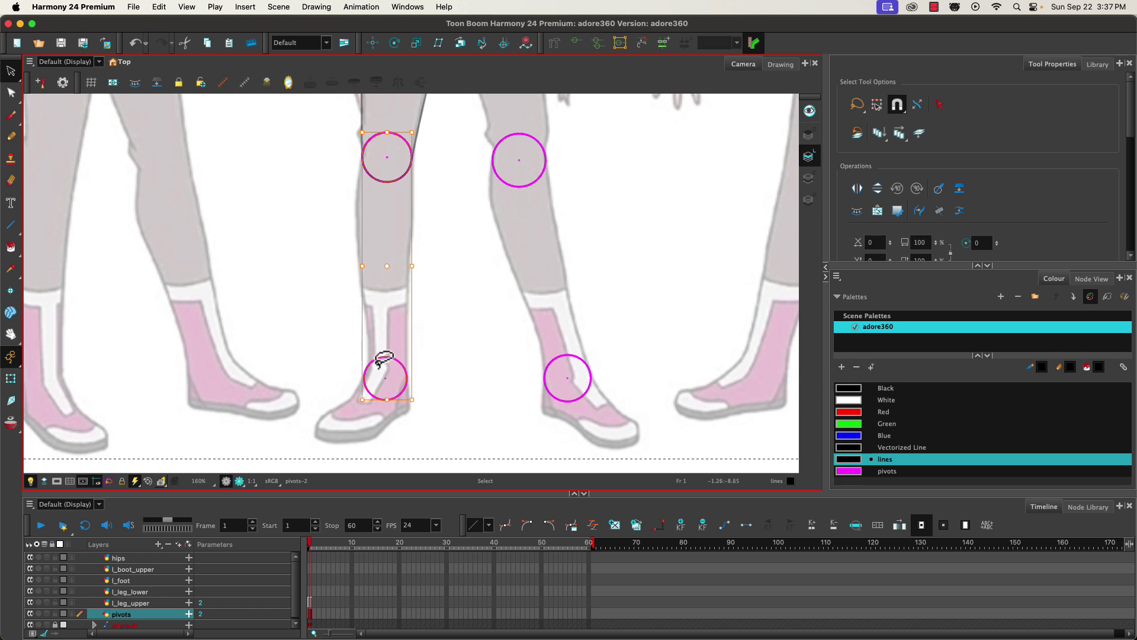
click(309, 592)
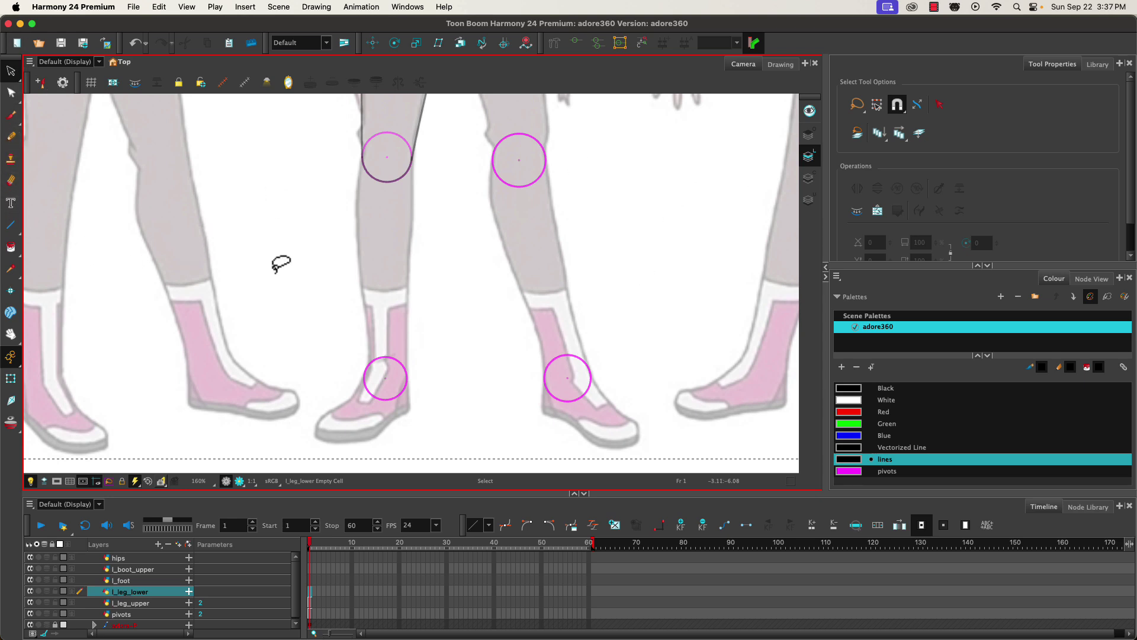
key(super+v)
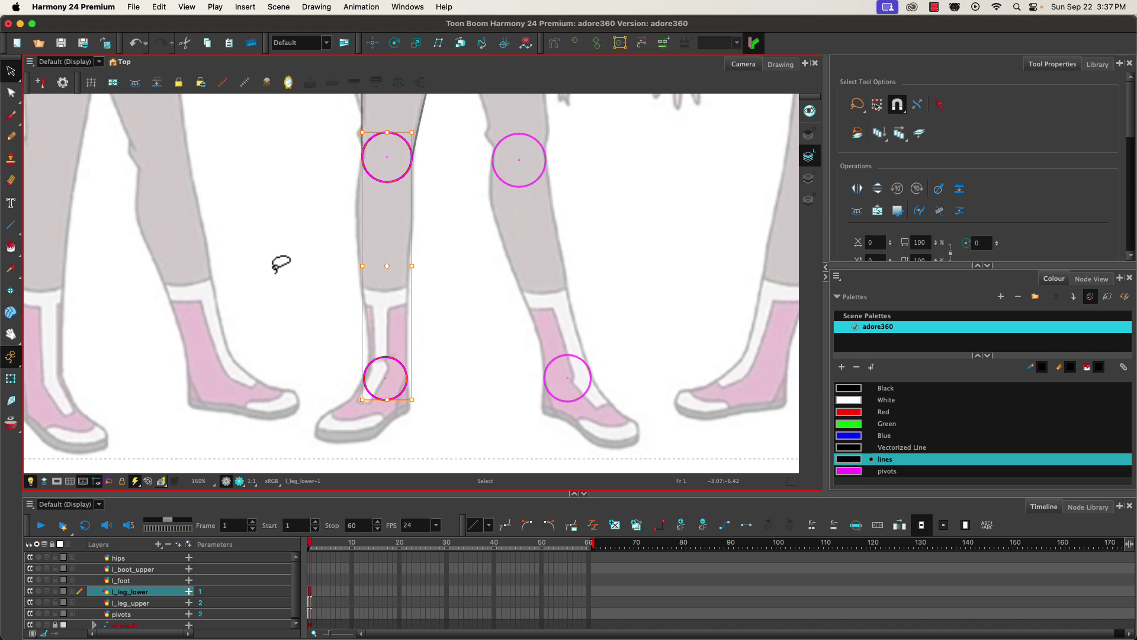
click(846, 390)
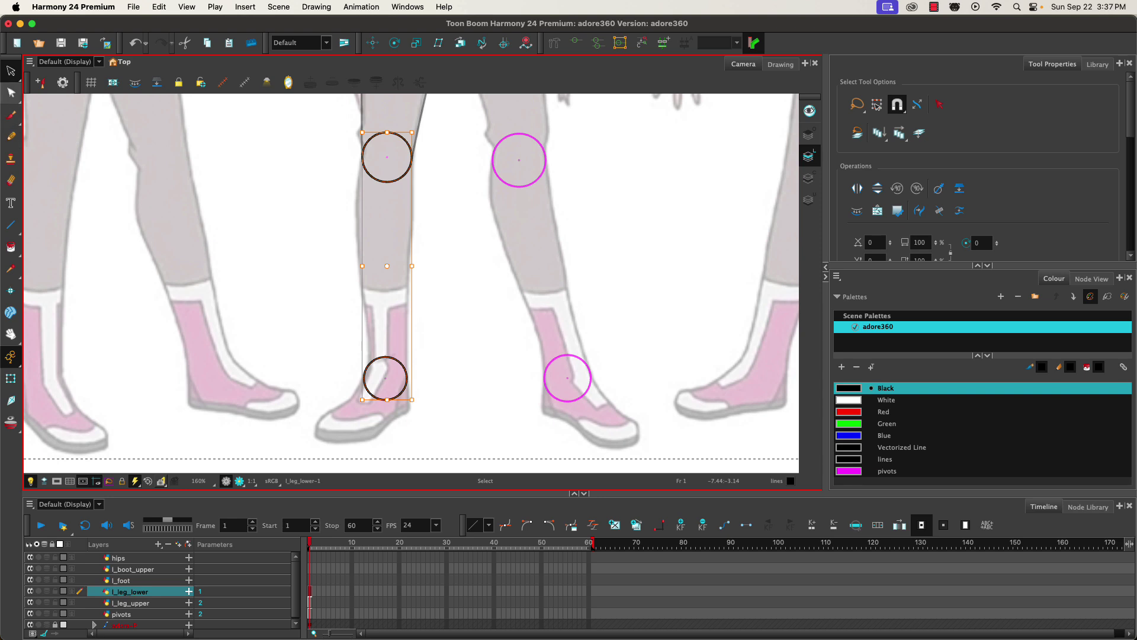
Step: With the Line tool, draw the outer lower-leg line from the knee circle's outer edge to the ankle circle, curving it slightly
click(12, 226)
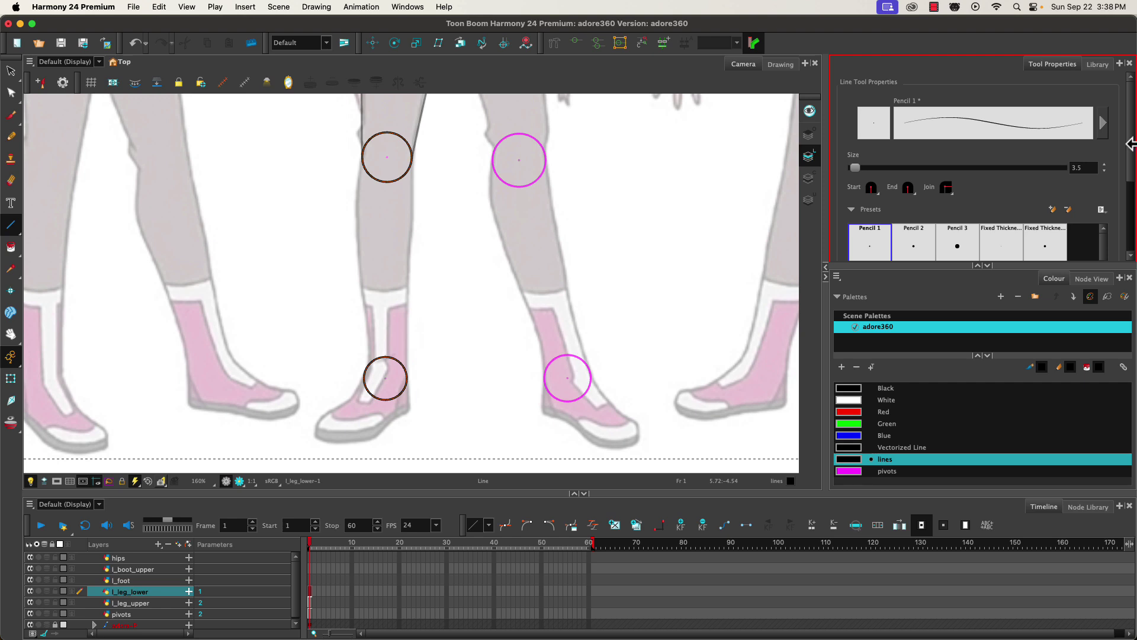
scroll(1130, 154, down, 4)
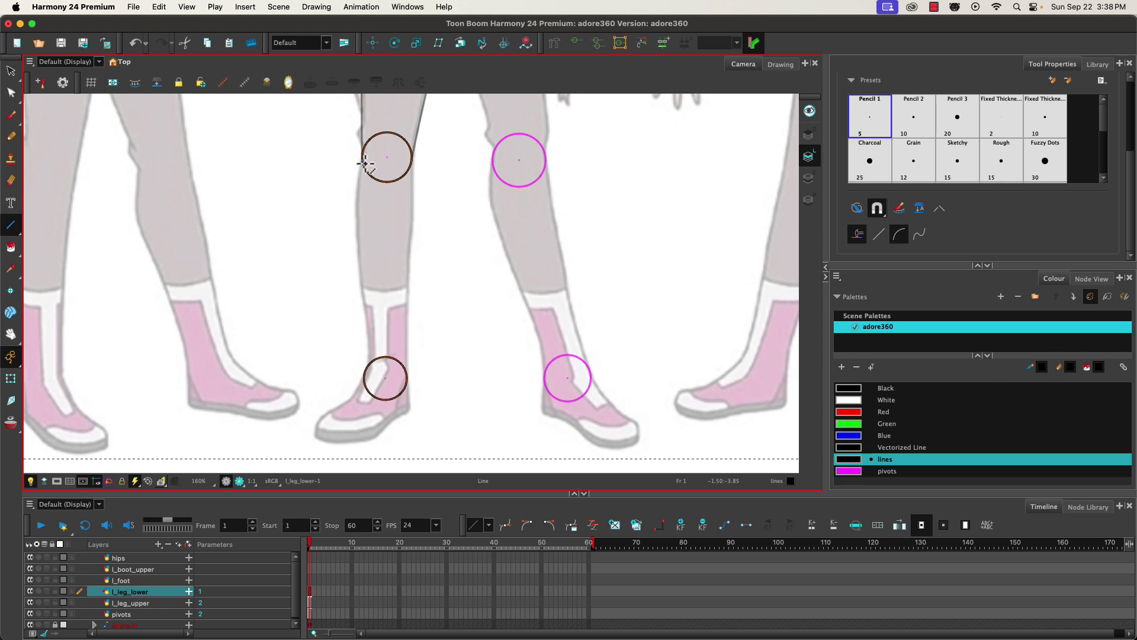
drag(366, 160, 364, 371)
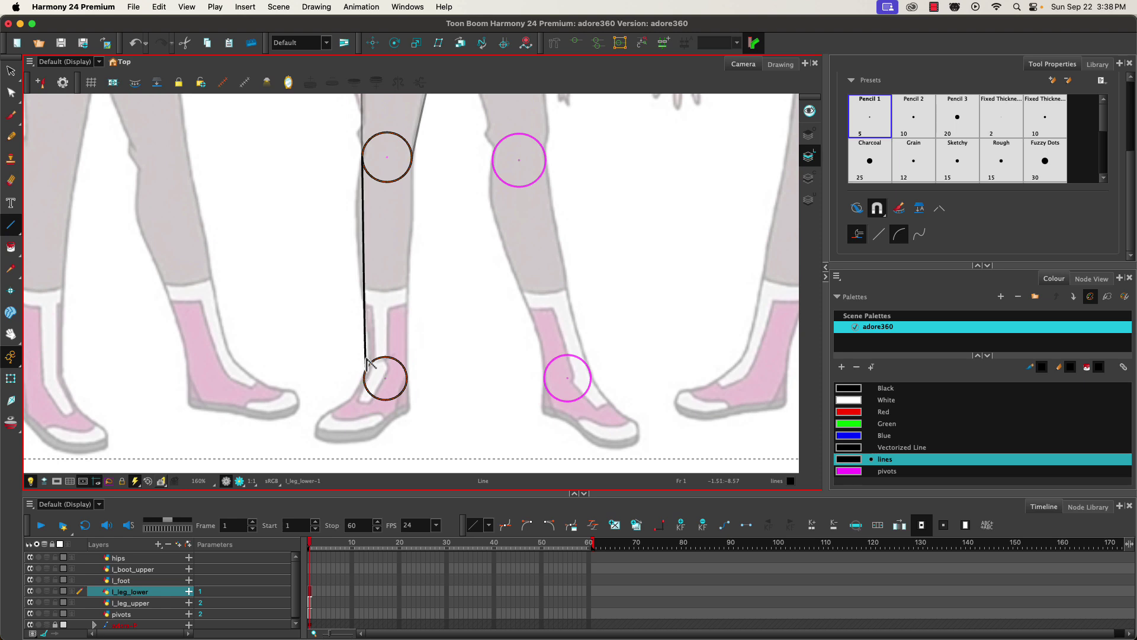
drag(363, 314, 373, 358)
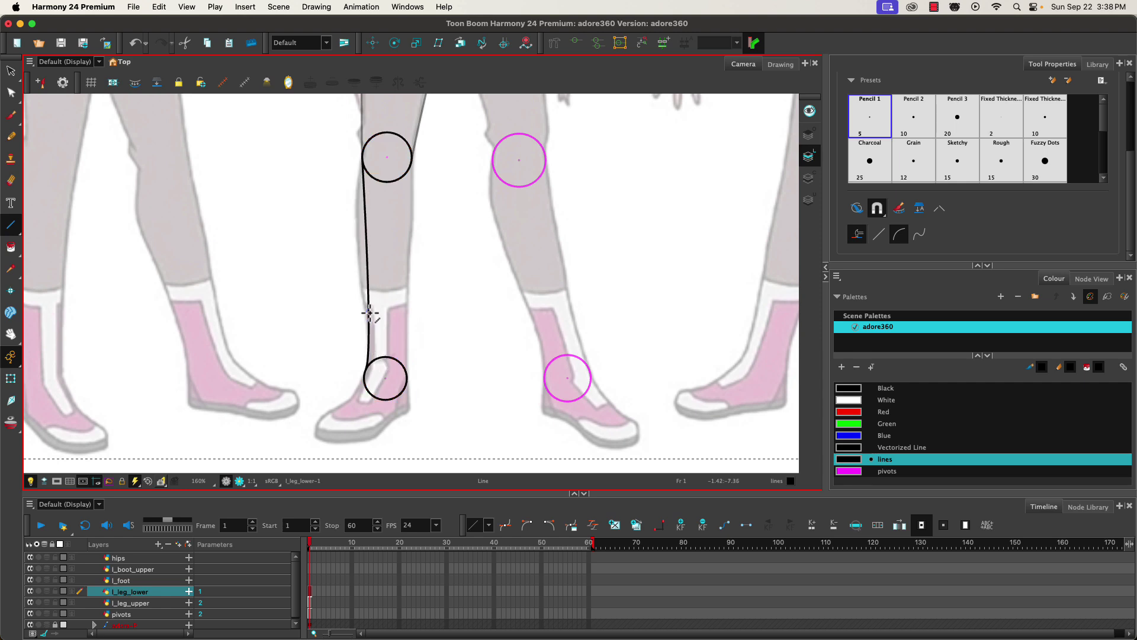
Step: Using the Contour Editor, add a point midway along the outer lower-leg line and shape it outward to follow the calf
click(11, 93)
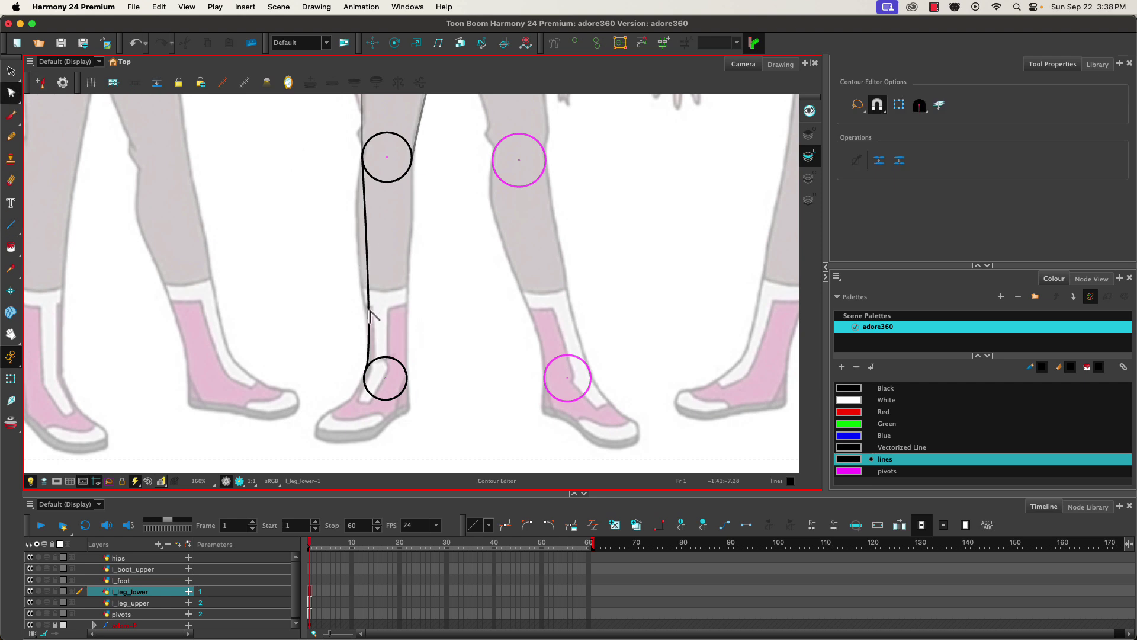
click(368, 249)
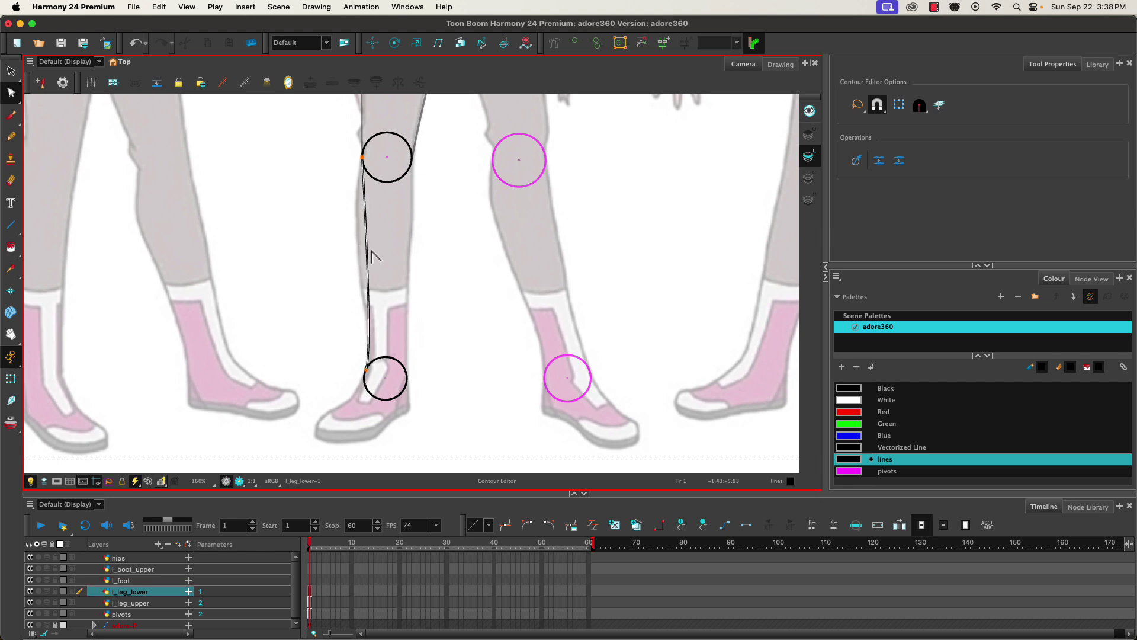
key(super+a)
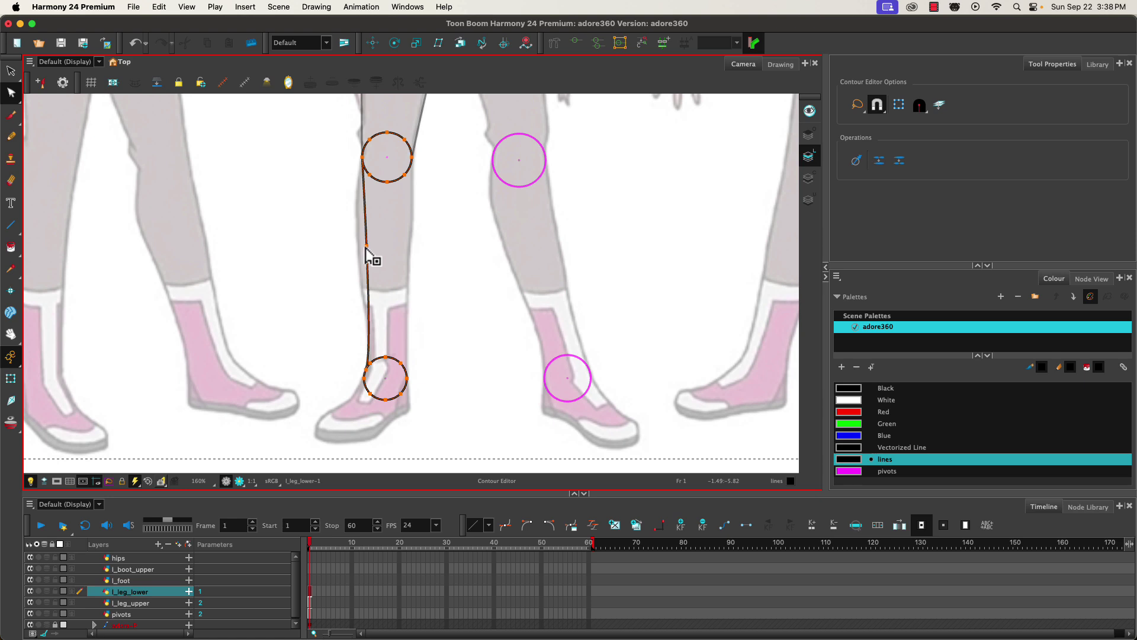
drag(366, 247, 357, 242)
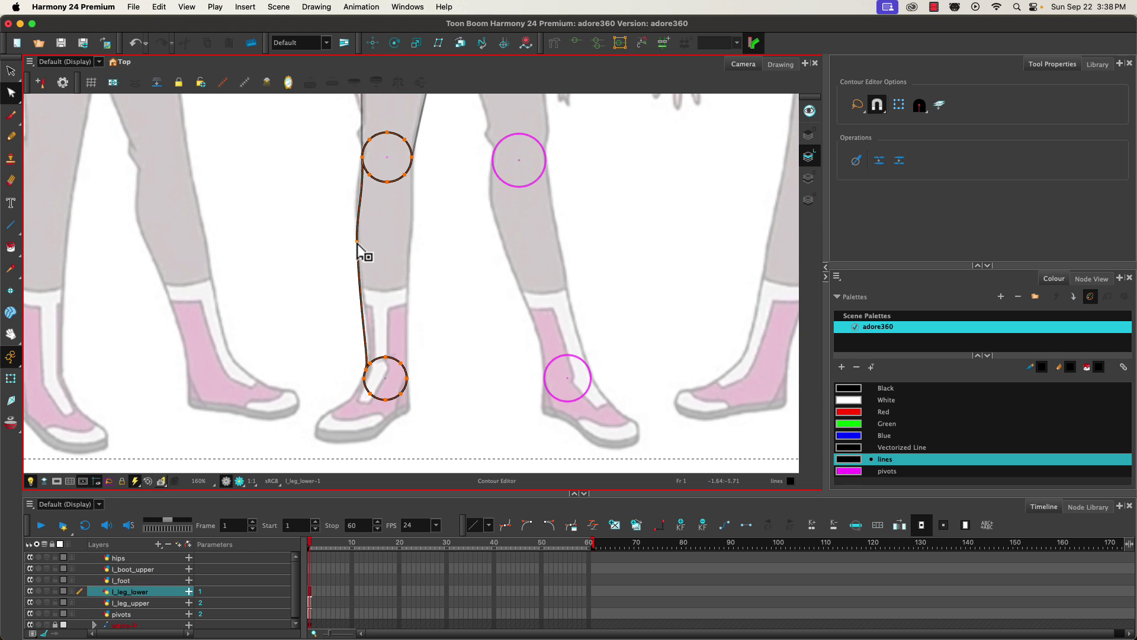
drag(360, 316, 370, 315)
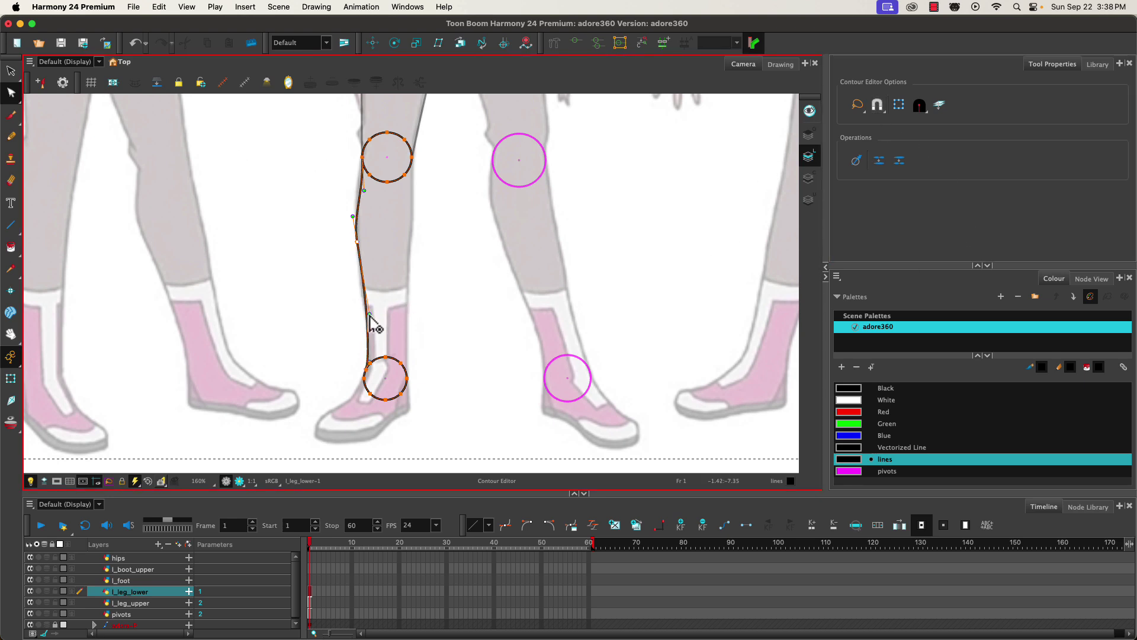
drag(370, 316, 369, 315)
Step: Adjust the Bezier handles at the knee and calf points so the outer line curves smoothly out of the knee circle
key(space)
drag(370, 235, 381, 350)
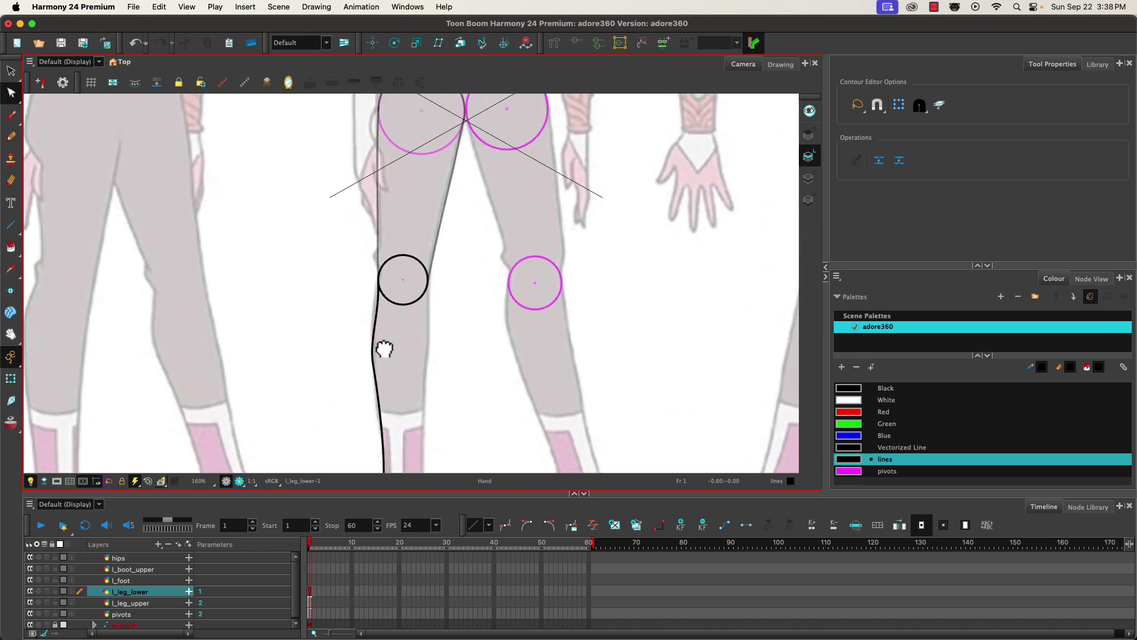
scroll(373, 290, up, 4)
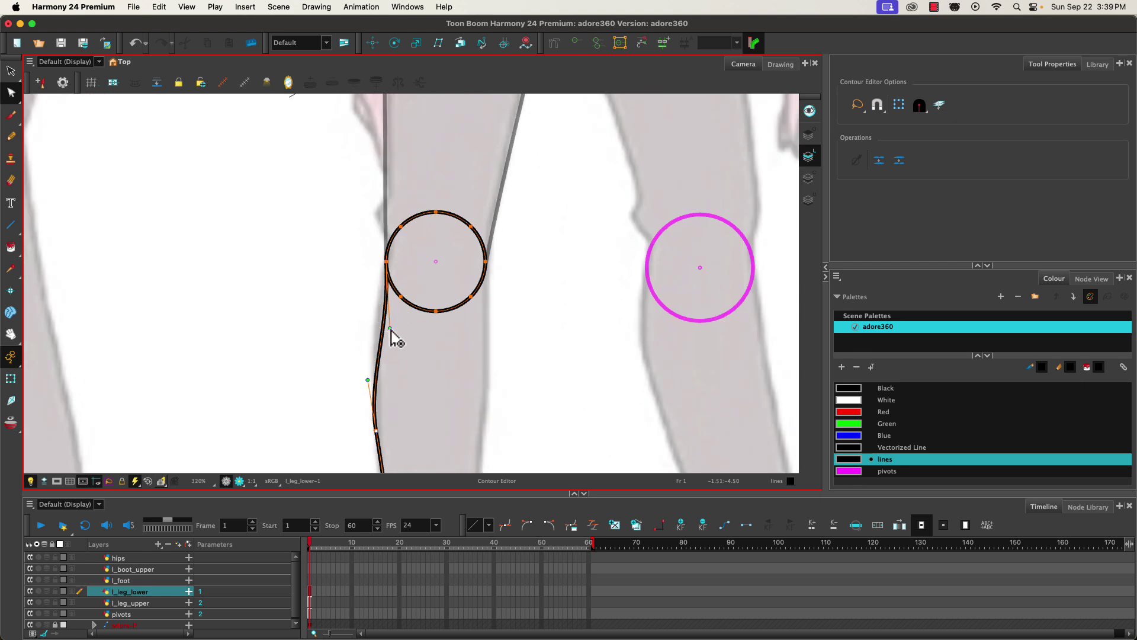
drag(389, 330, 374, 321)
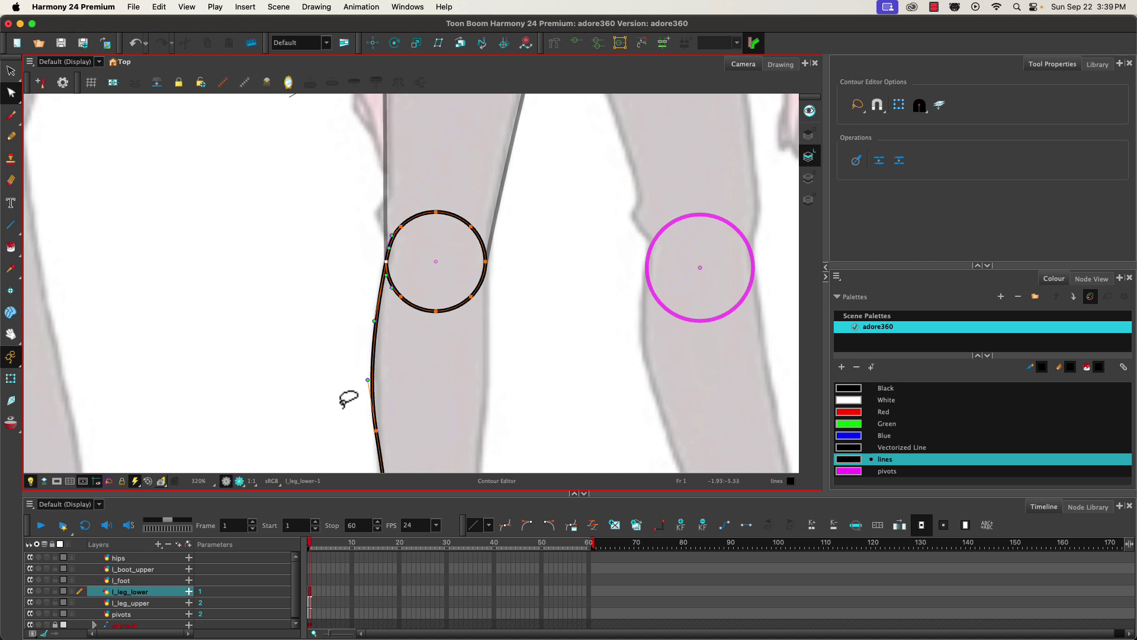
click(376, 432)
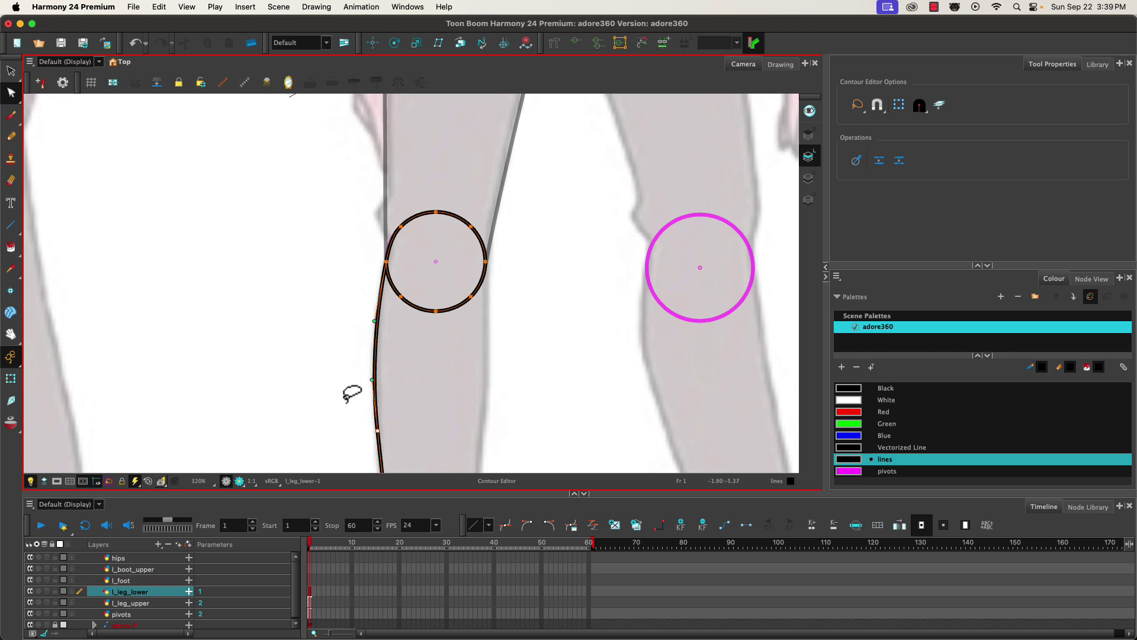
Step: Refine the outer line above the ankle circle and add a point just below the boot top to follow the reference
mouse_move(338, 404)
mouse_down()
mouse_move(300, 178)
mouse_move(322, 121)
mouse_up()
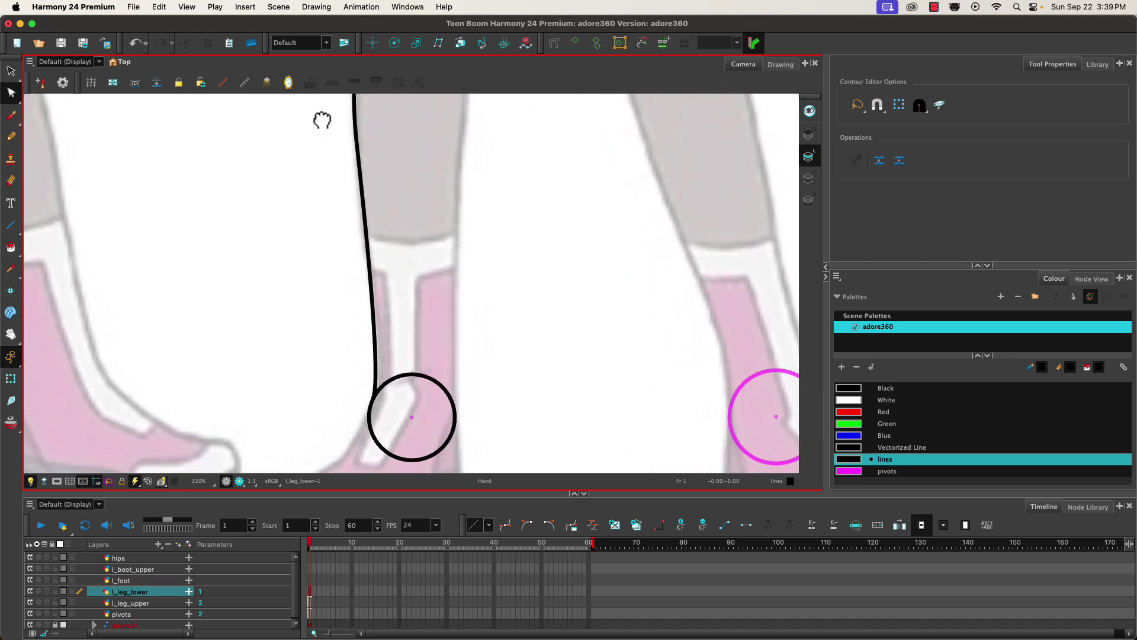
click(376, 382)
mouse_move(382, 391)
mouse_down()
mouse_move(378, 414)
mouse_move(378, 363)
mouse_up()
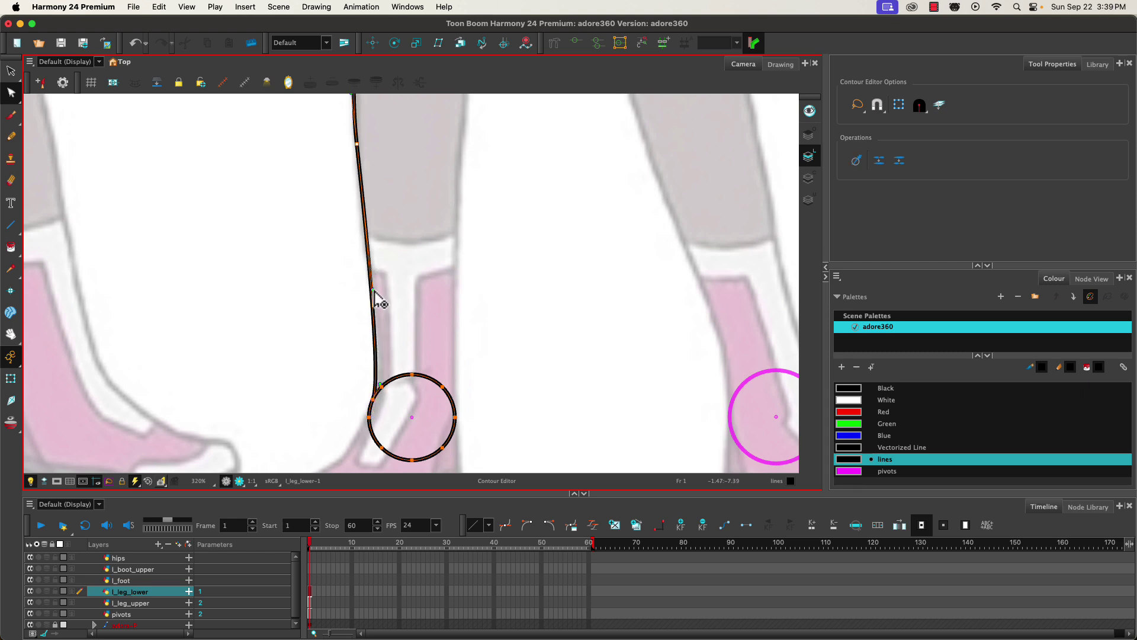
drag(374, 291, 376, 291)
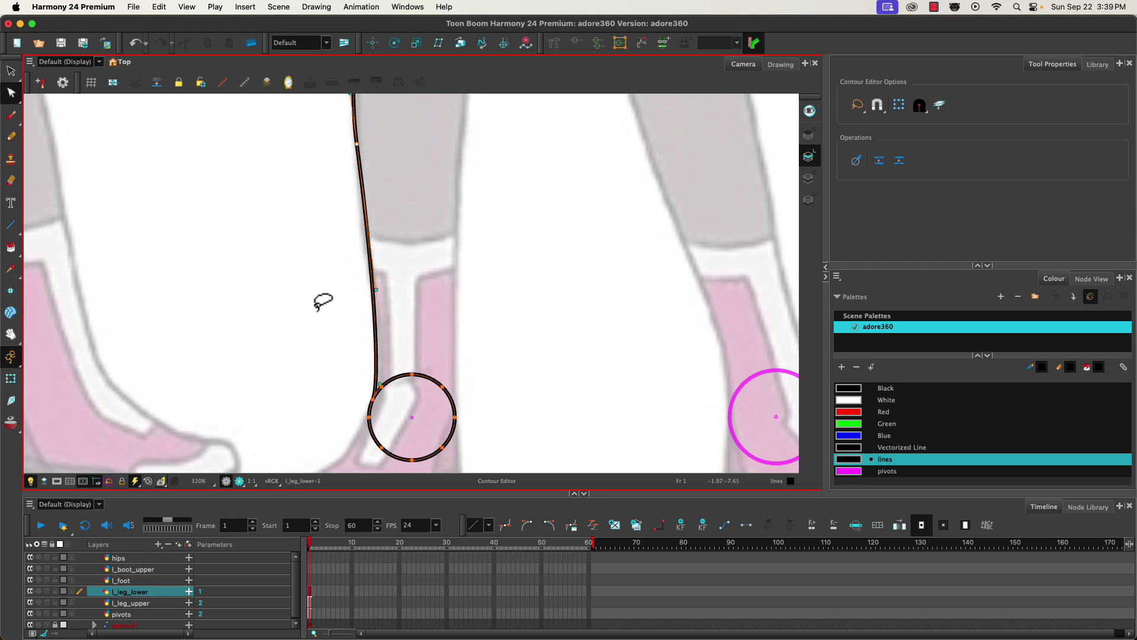
click(380, 287)
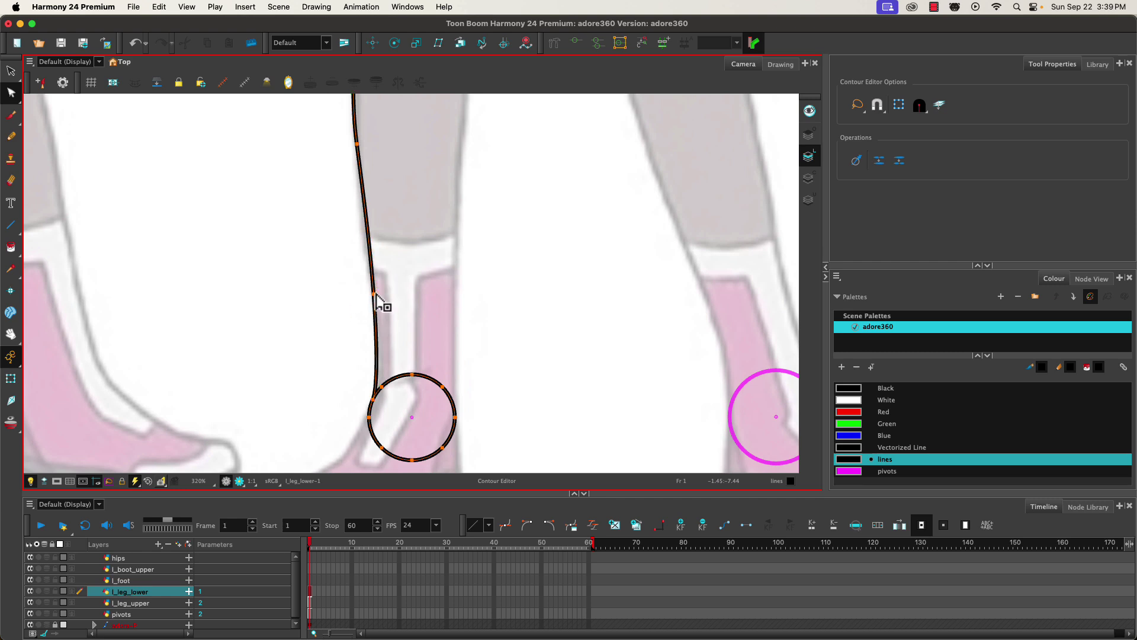
drag(372, 294, 372, 300)
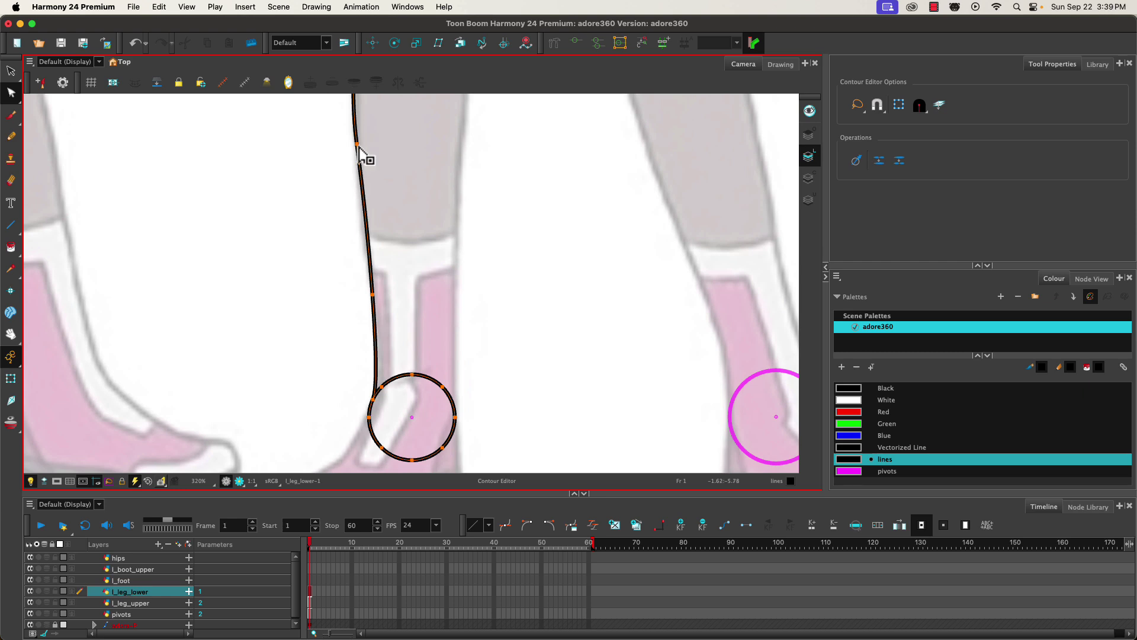
Step: Adjust the calf point's lower Bezier handle so the outer line follows the reference down to the boot
click(358, 146)
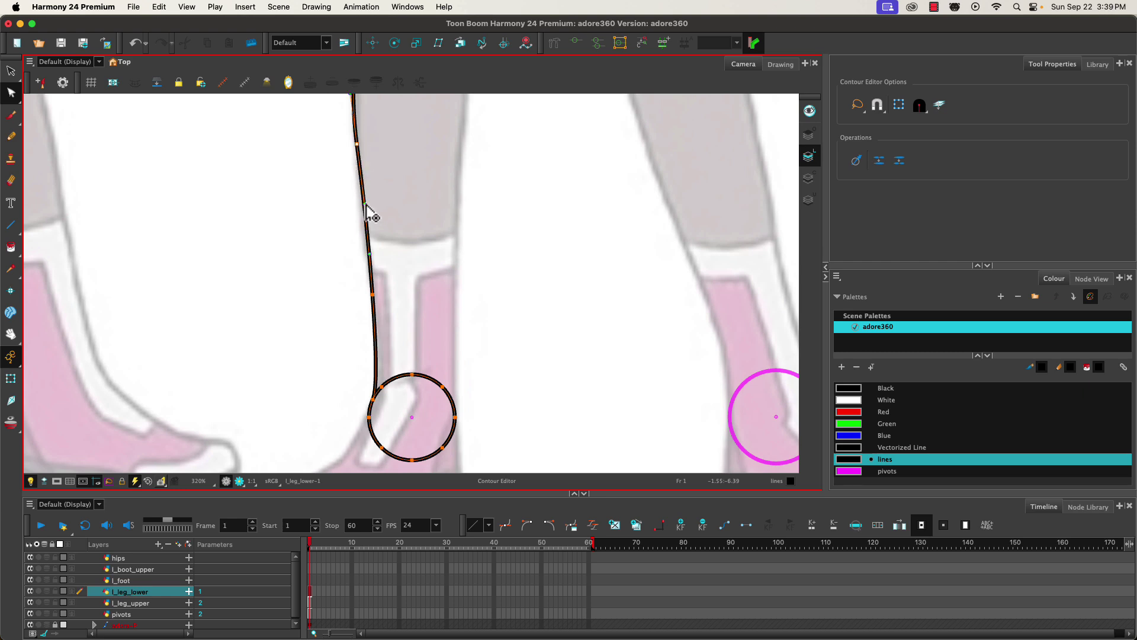
drag(364, 205, 360, 210)
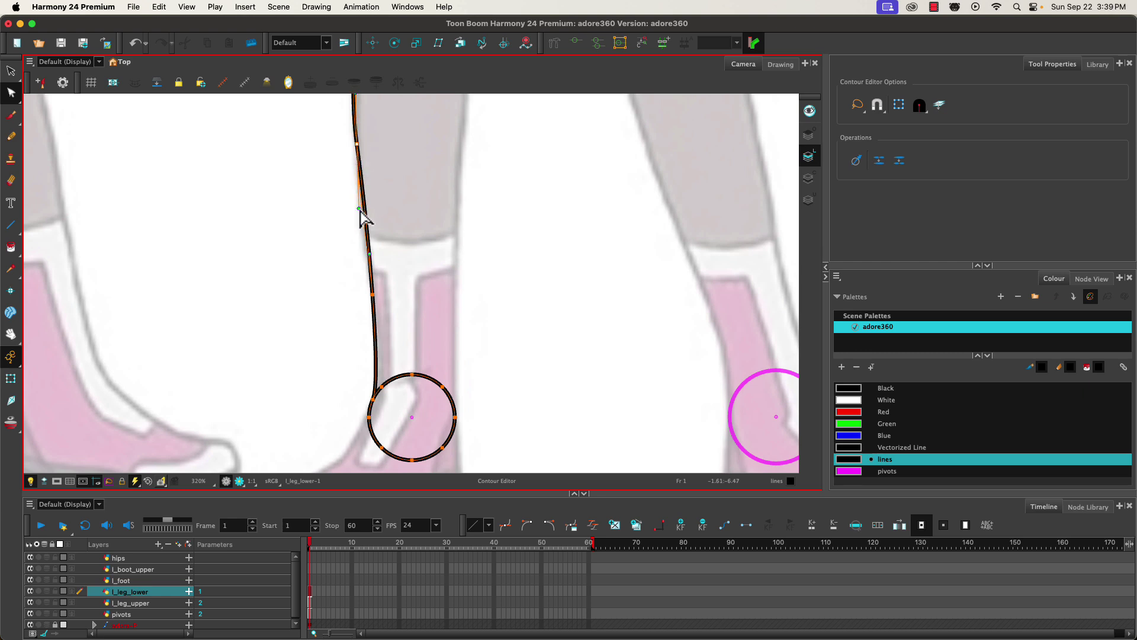
key(space)
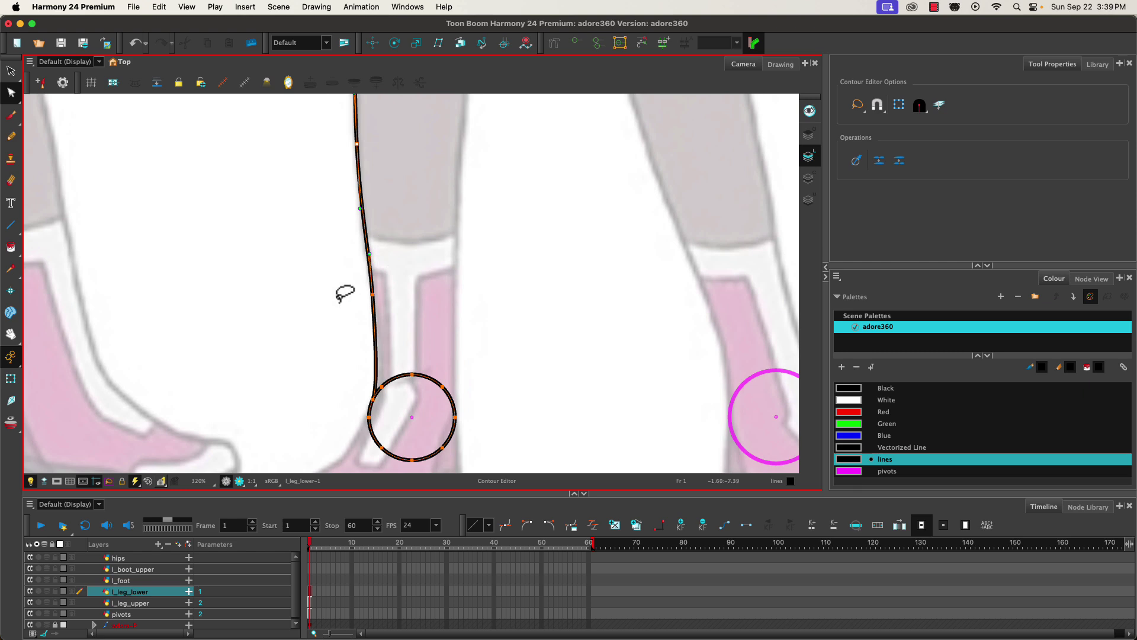
drag(341, 288, 345, 229)
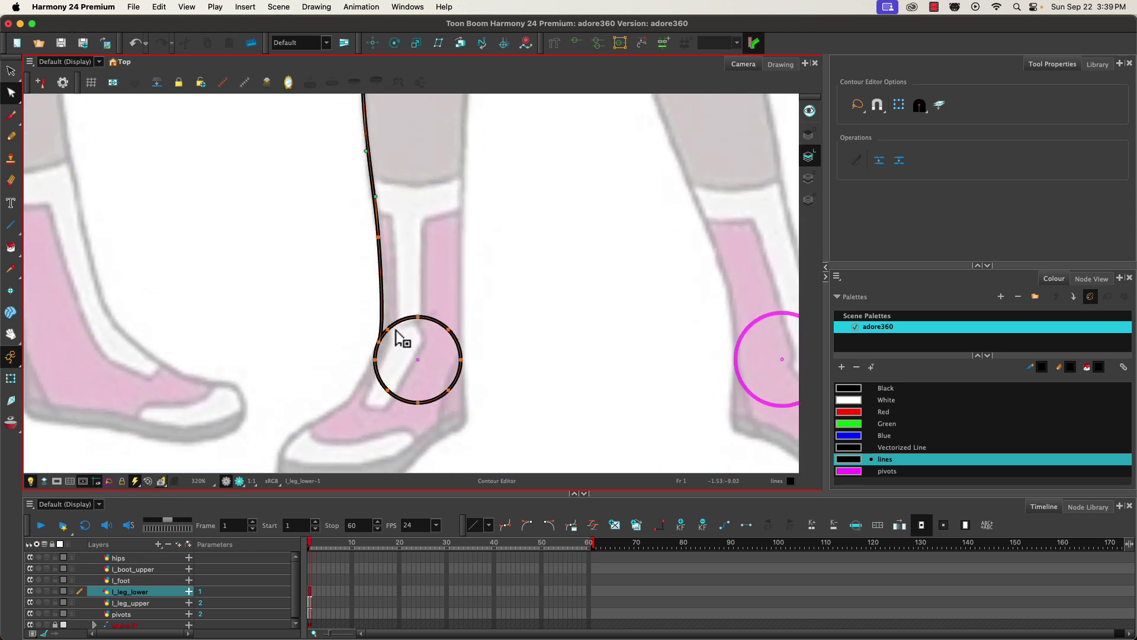
Step: Enable snapping for the Line tool and draw the inner lower-leg line from the knee circle's inner side down to the ankle circle
click(11, 225)
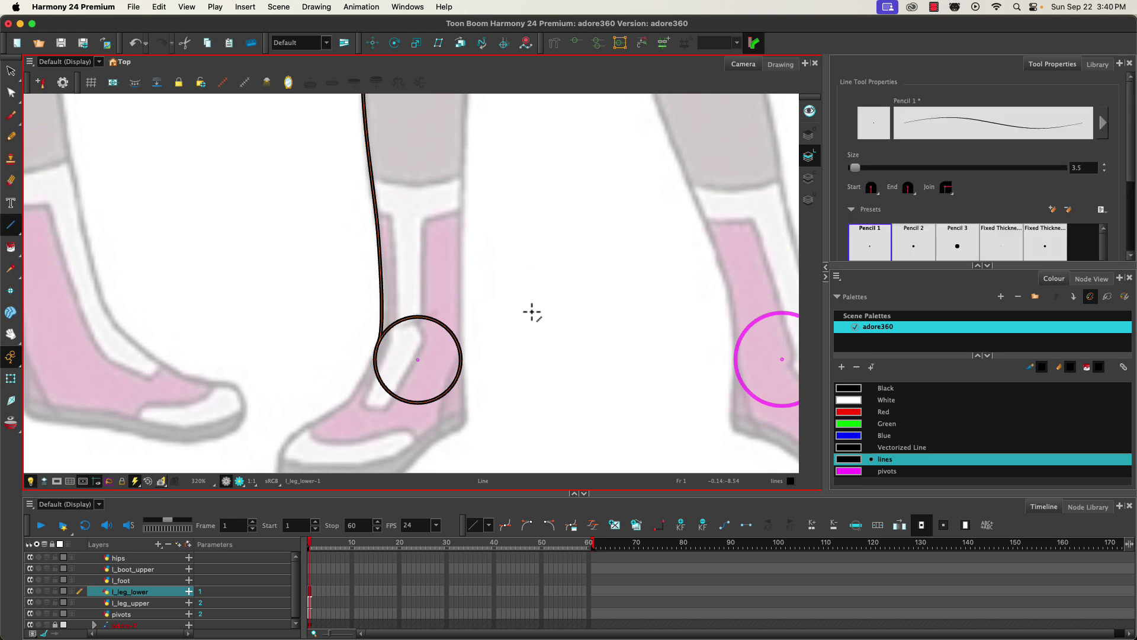
key(.)
key(Return)
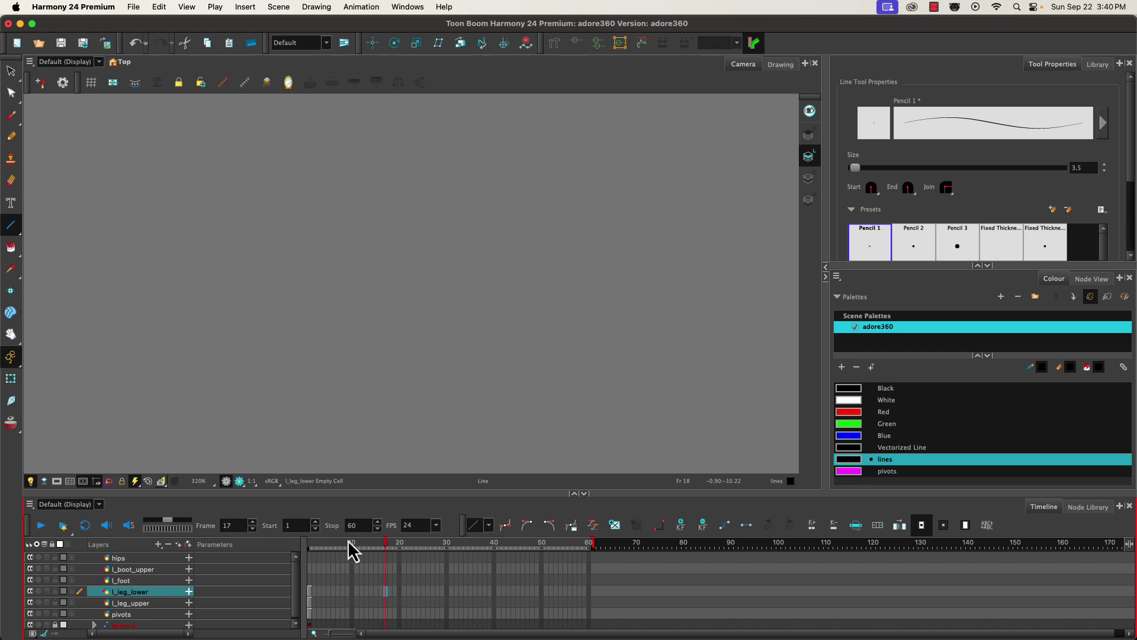
key(shift+comma)
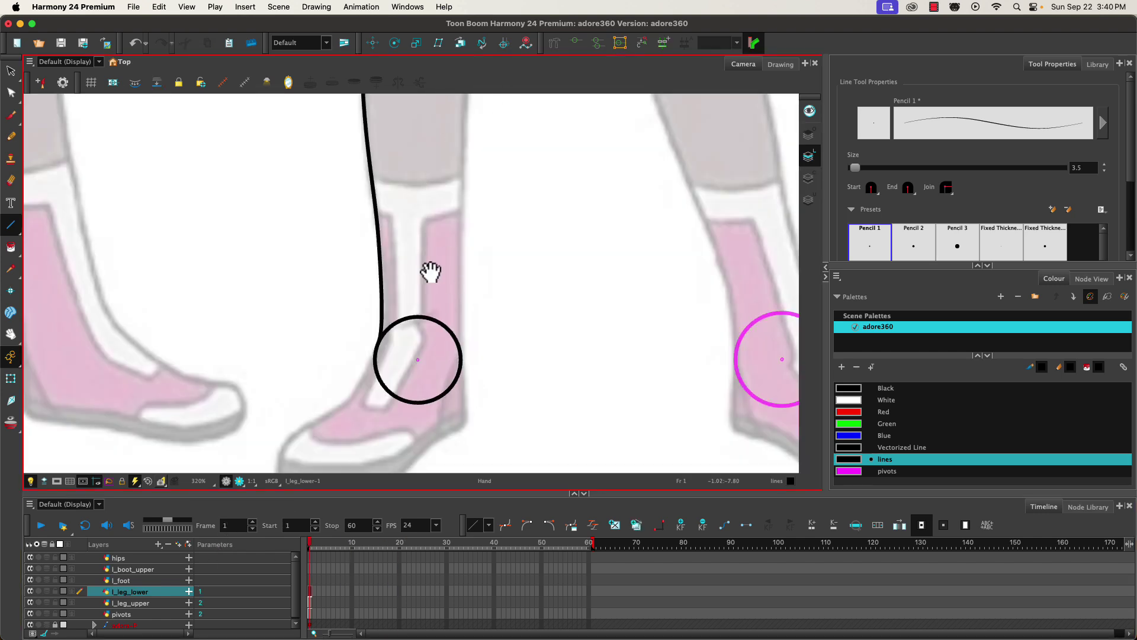
drag(432, 272, 432, 350)
scroll(431, 351, down, 1)
scroll(431, 351, down, 1)
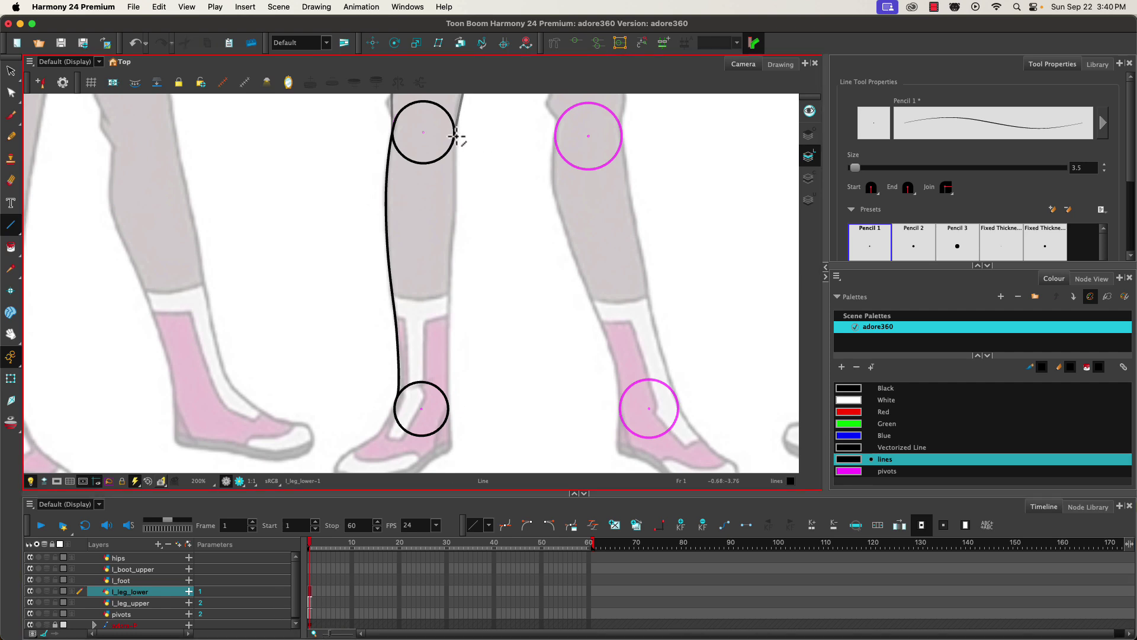
drag(455, 136, 429, 318)
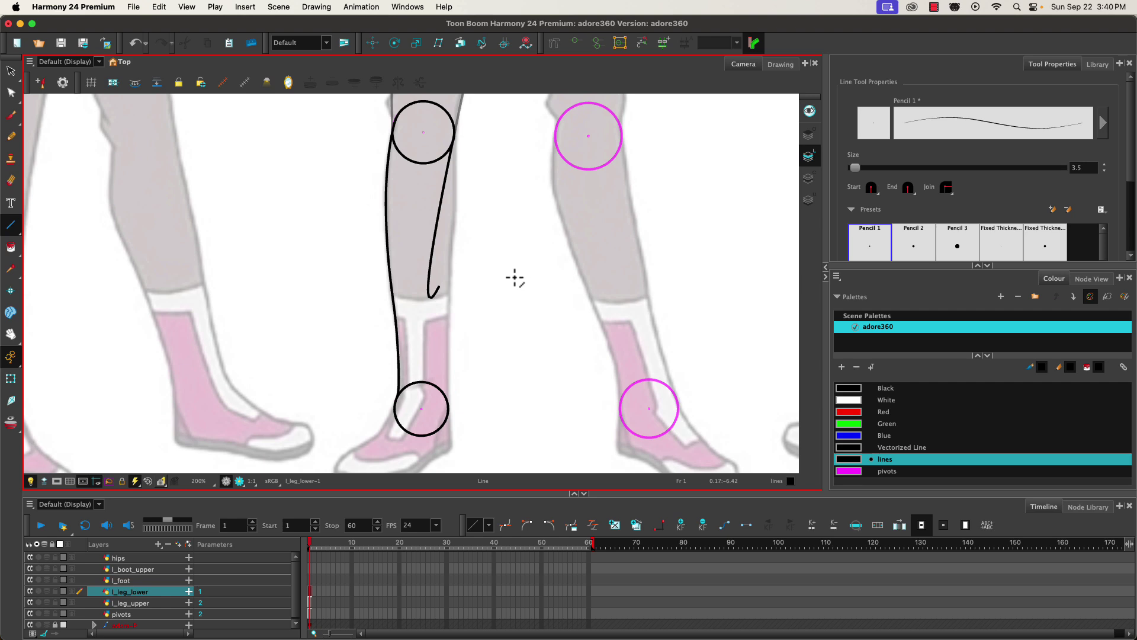
key(super+z)
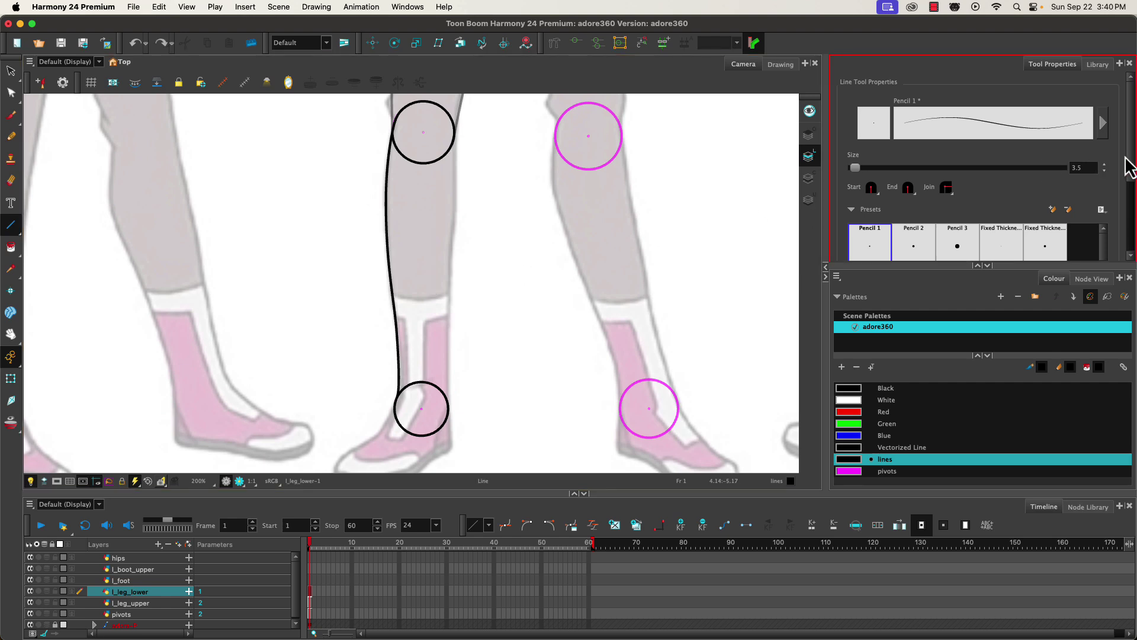
drag(1128, 168, 1130, 241)
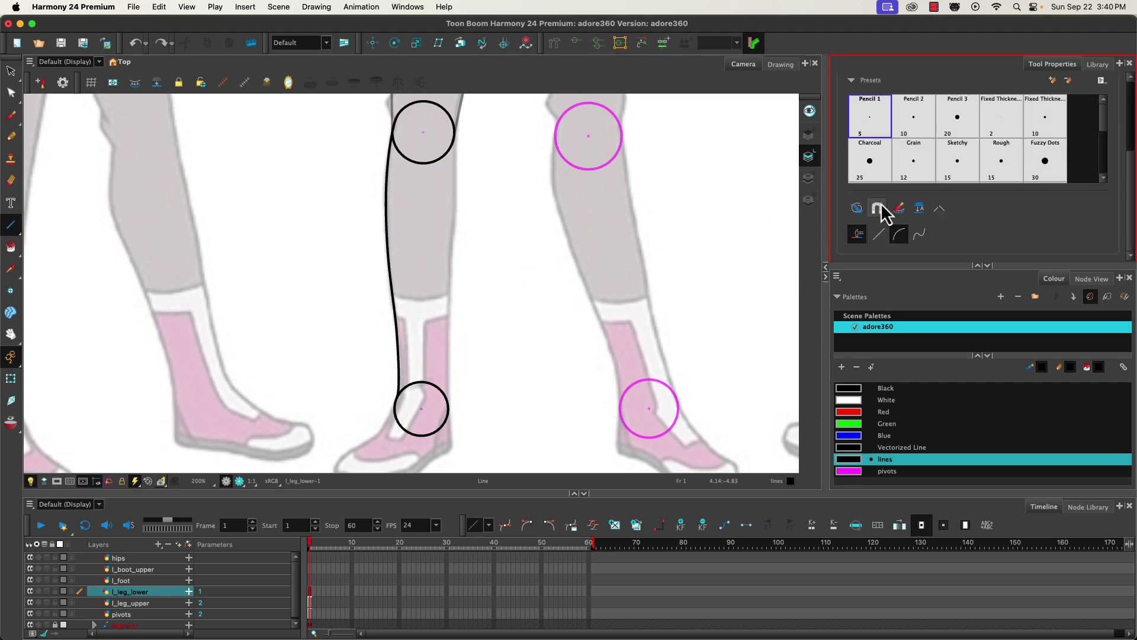
click(879, 209)
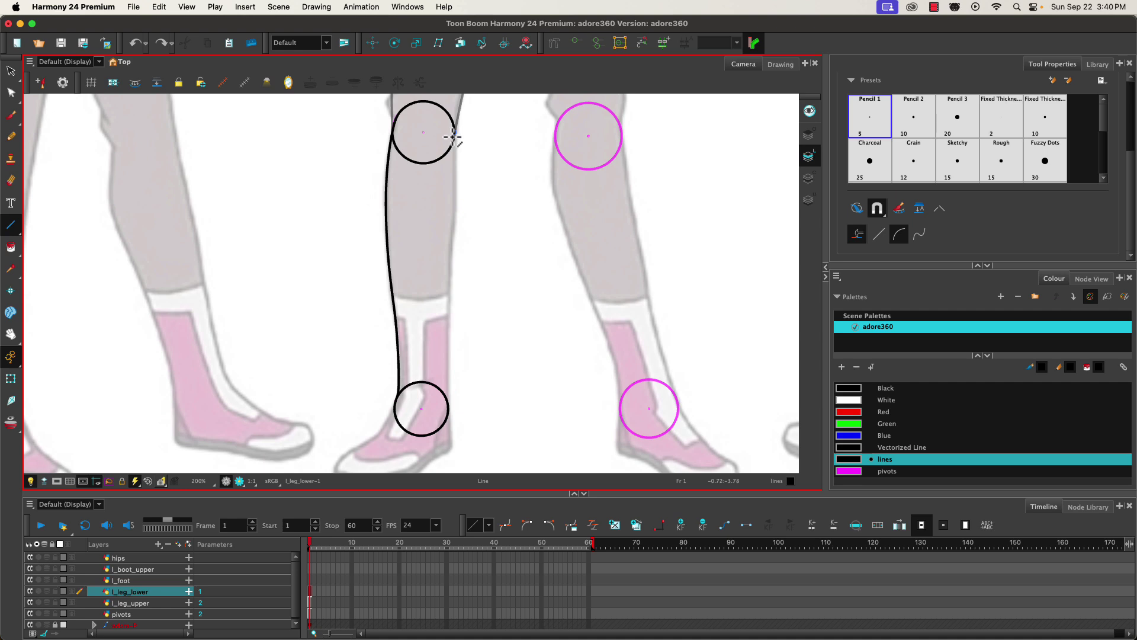
drag(454, 141, 446, 324)
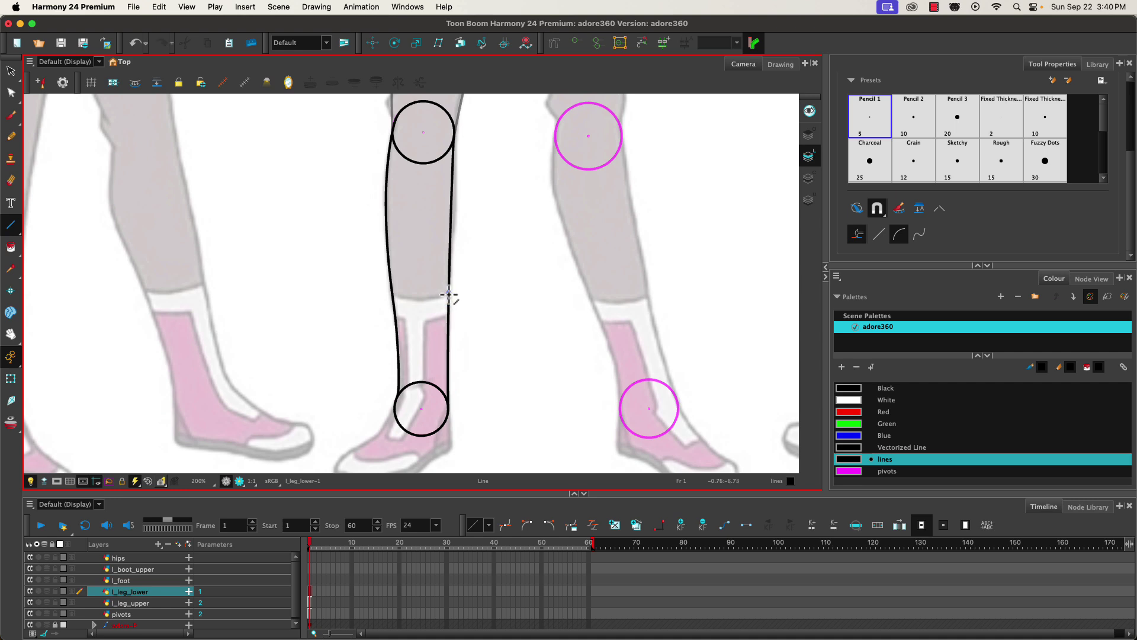
Step: Using the Contour Editor, add two points to the inner lower-leg line and position them to follow the calf and boot top
key(alt+q)
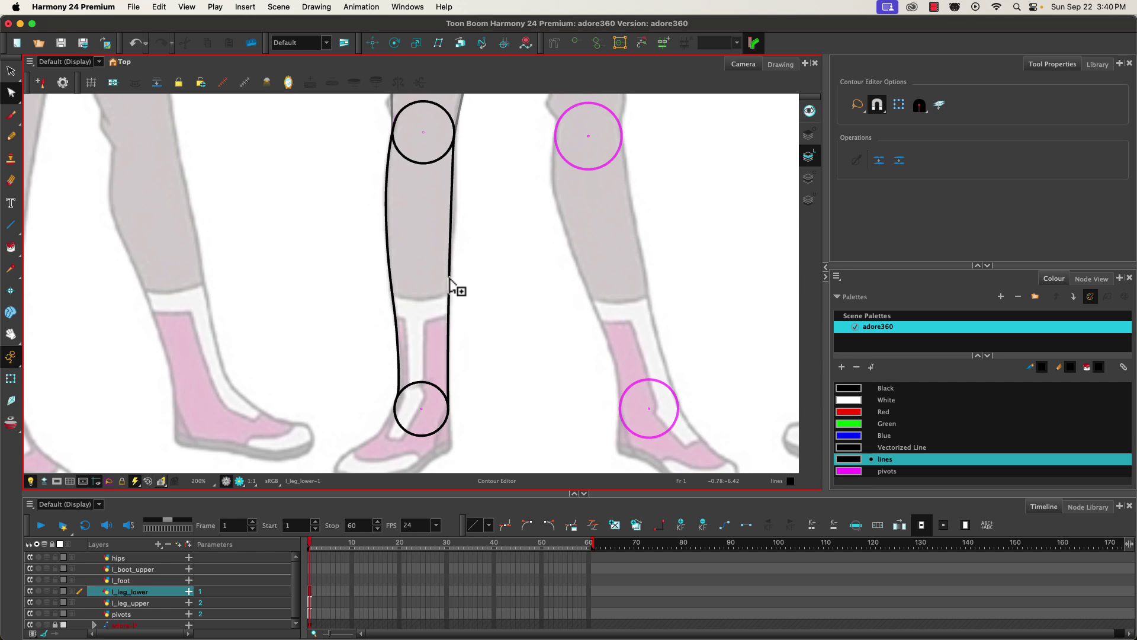
click(449, 278)
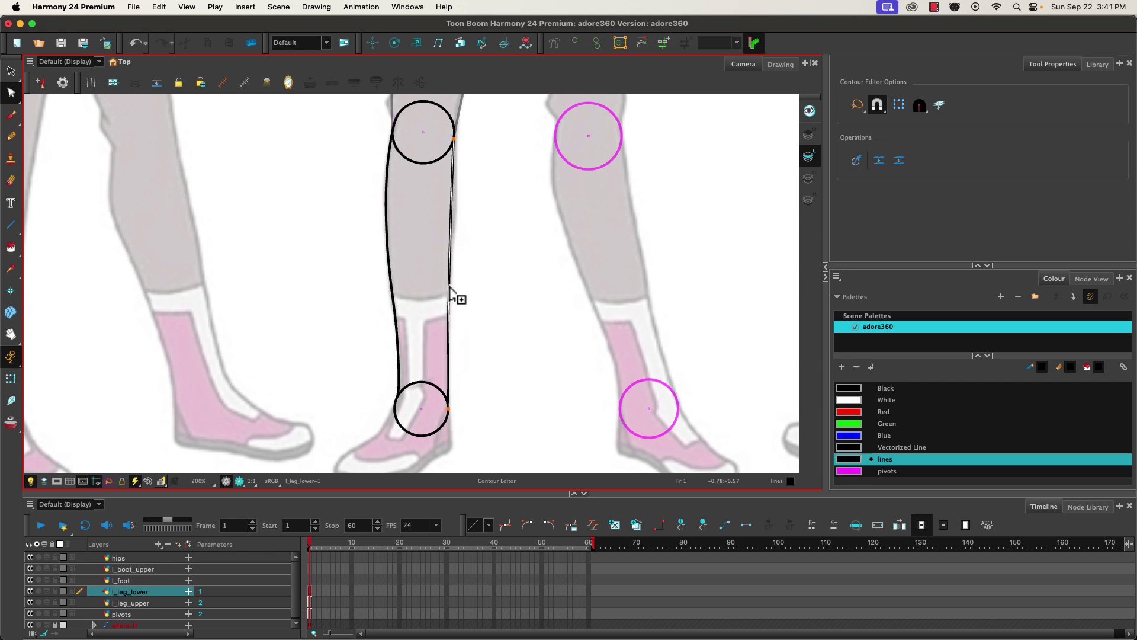
click(449, 286)
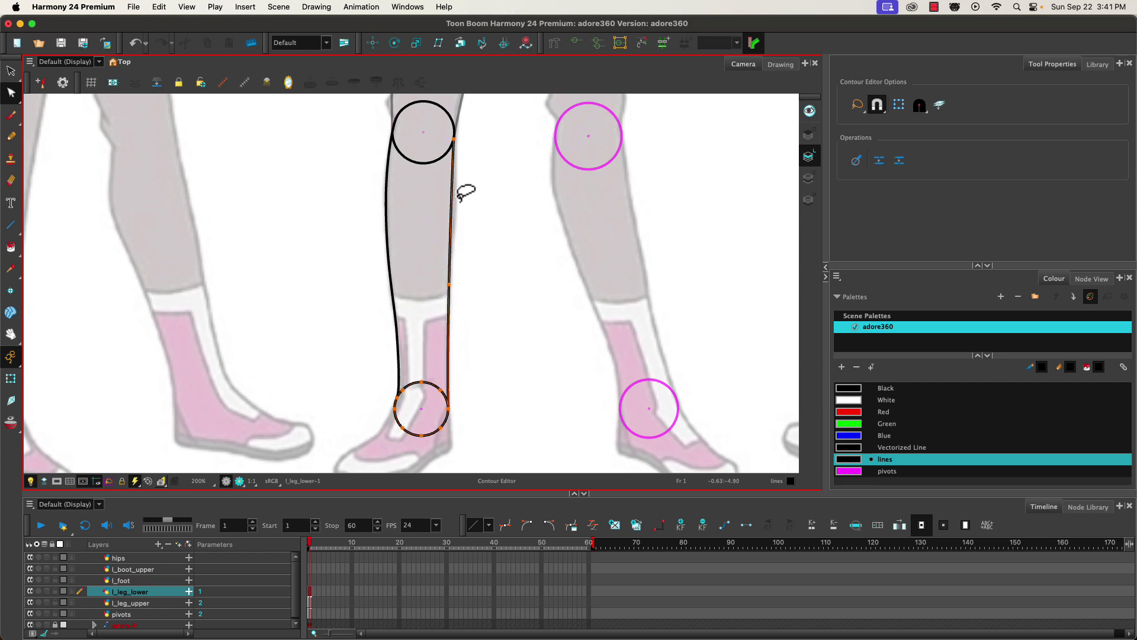
shift+click(452, 205)
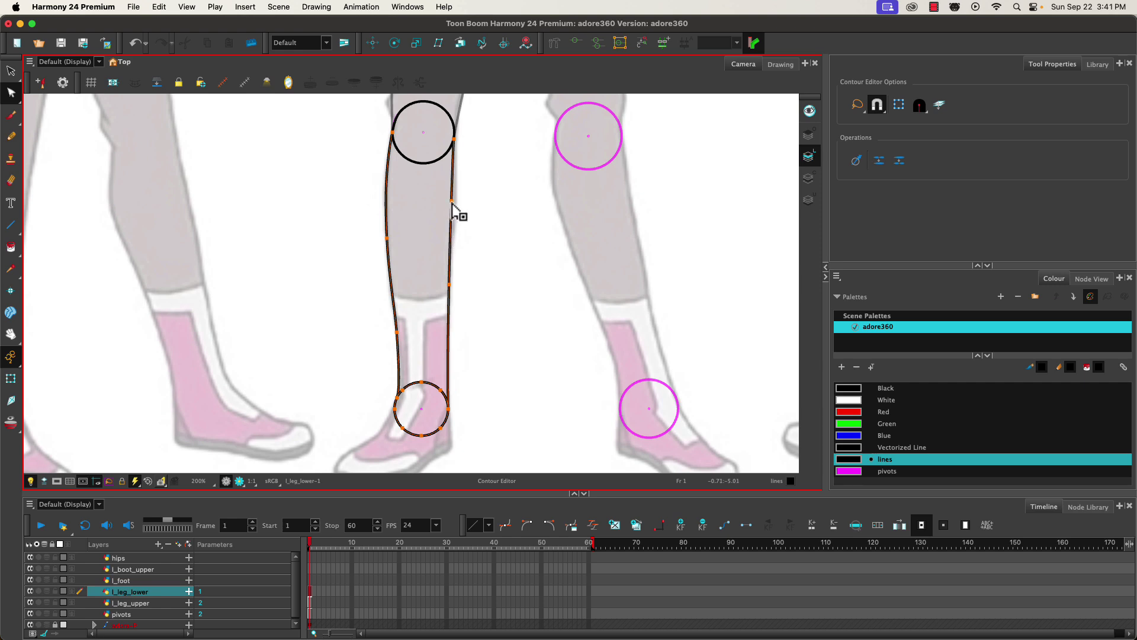
drag(458, 202, 458, 202)
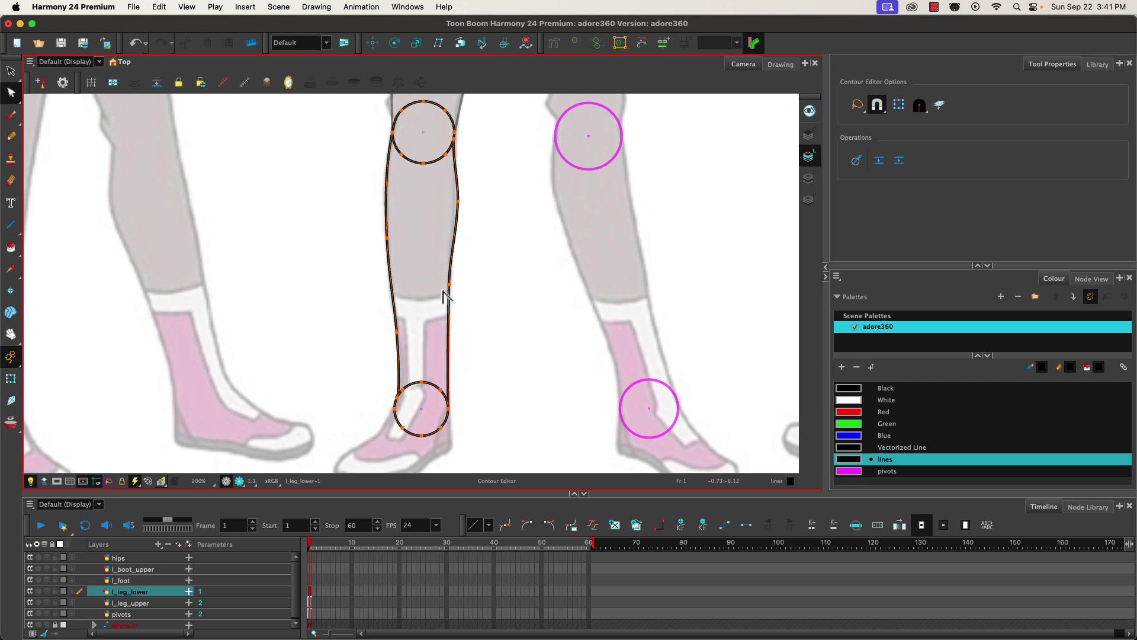
drag(455, 289, 452, 312)
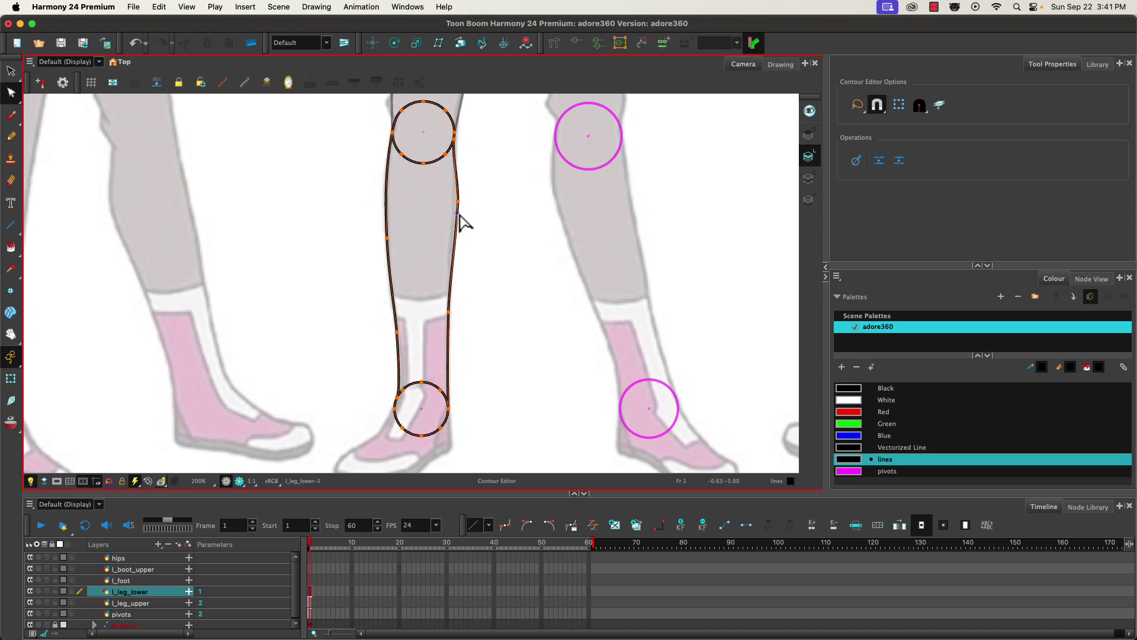
drag(458, 202, 458, 215)
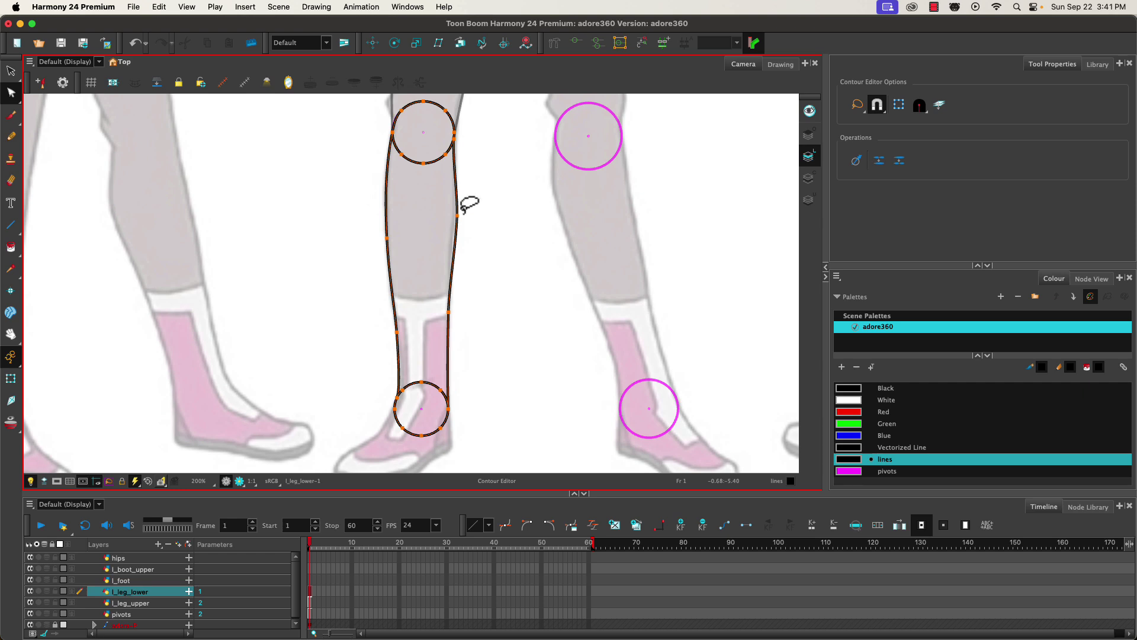
click(457, 216)
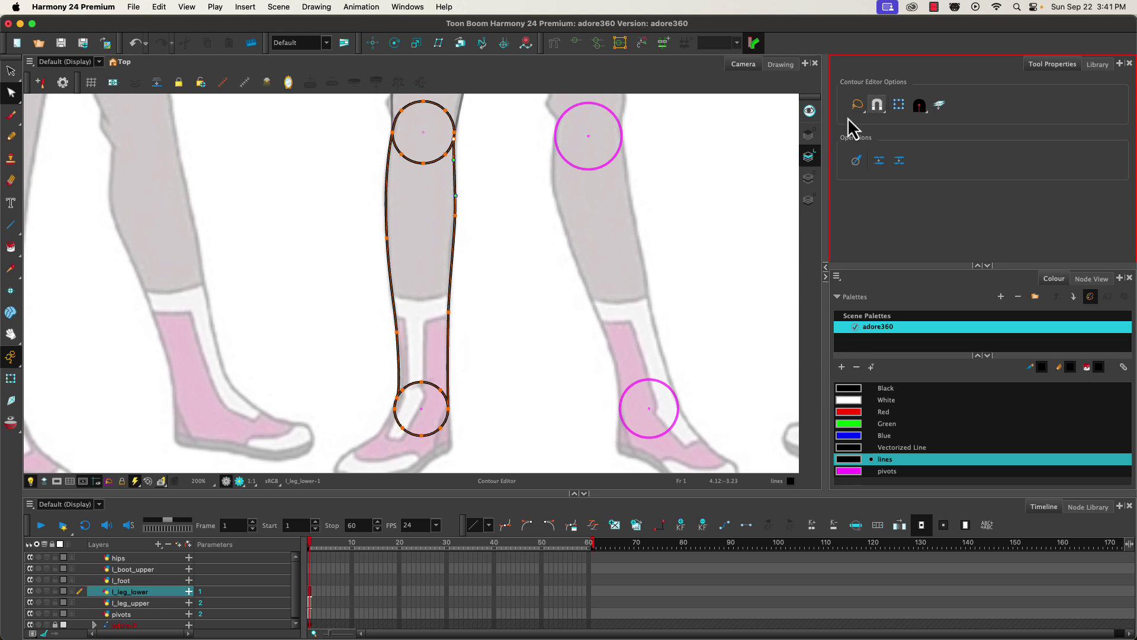
Step: With Contour Editor snapping on, reattach the inner line's upper end to the knee circle's side, slightly above its middle
scroll(453, 178, up, 1)
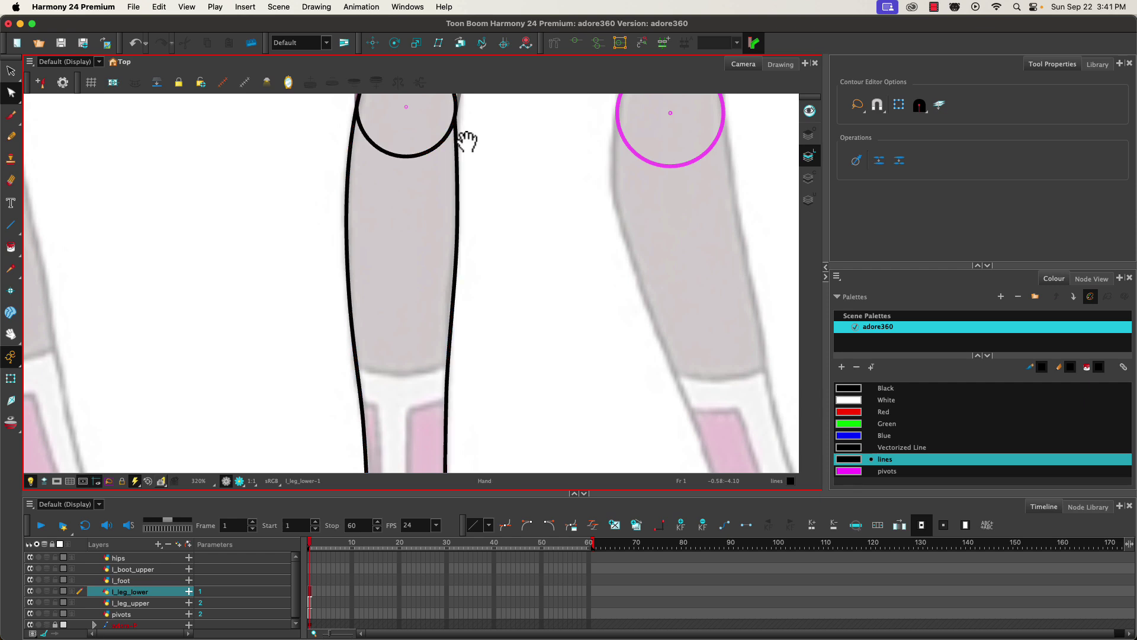
drag(462, 148, 520, 323)
scroll(512, 328, up, 1)
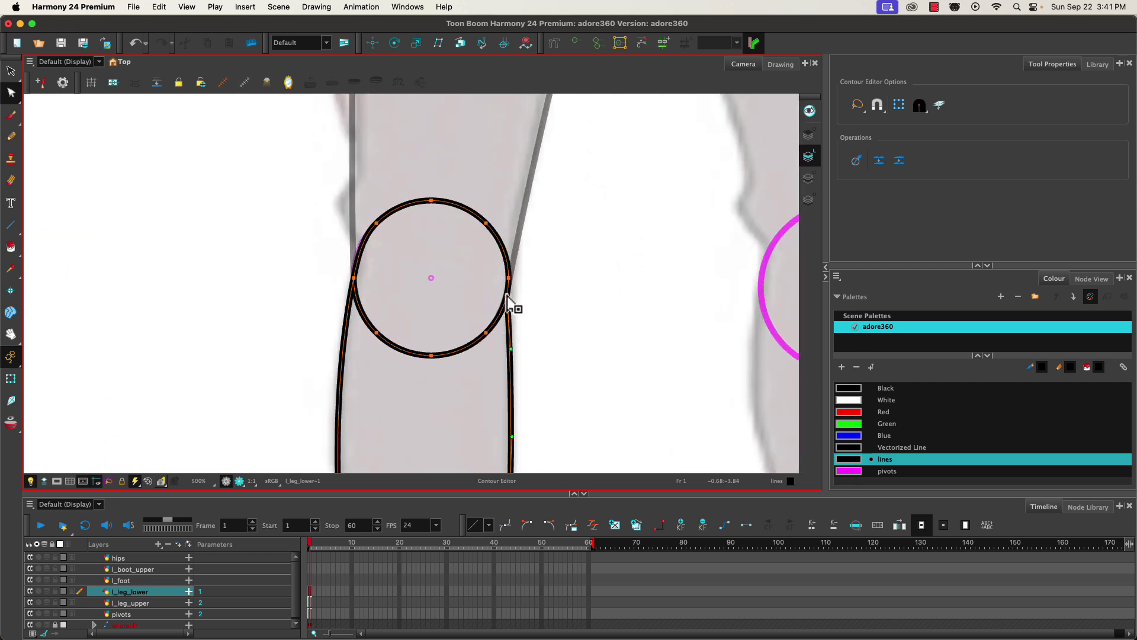
drag(508, 296, 536, 307)
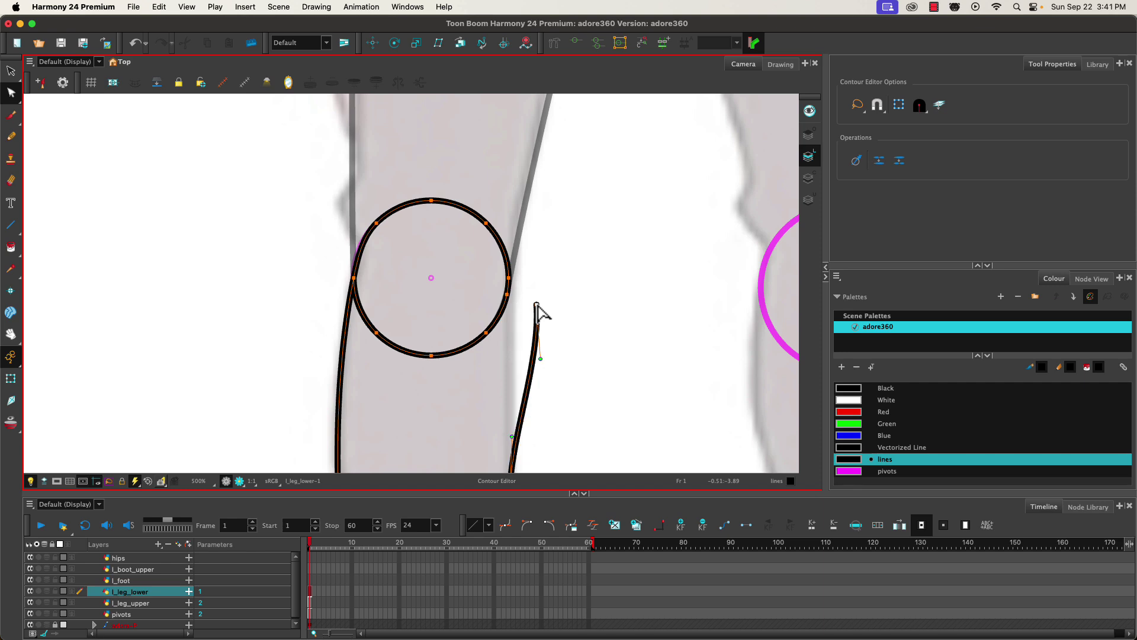
click(877, 106)
drag(536, 306, 507, 266)
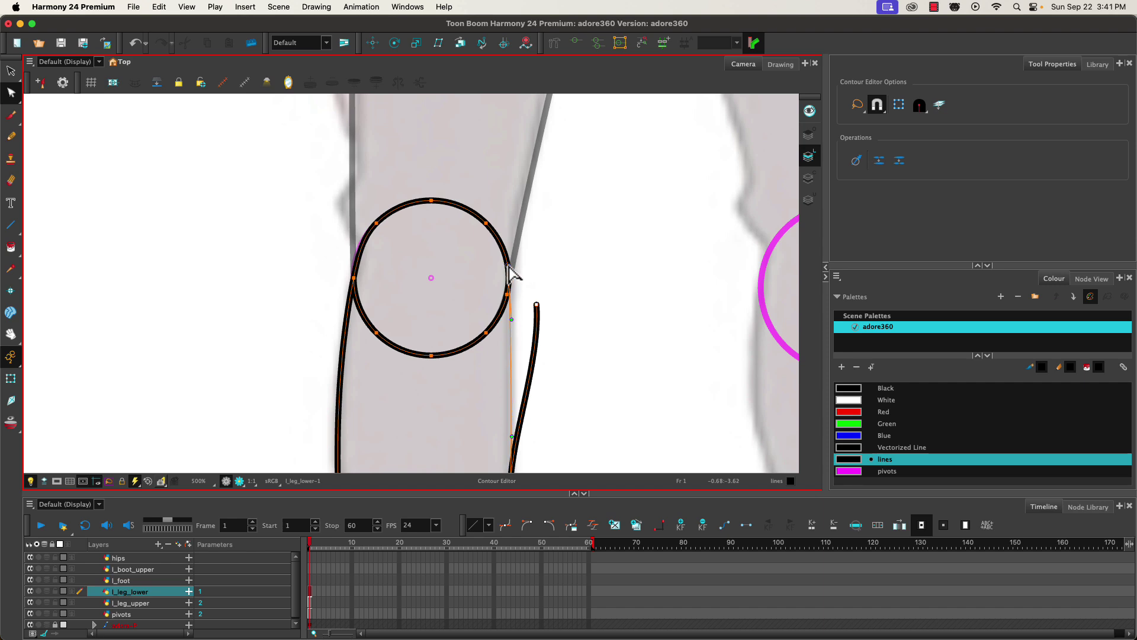
drag(510, 271, 510, 273)
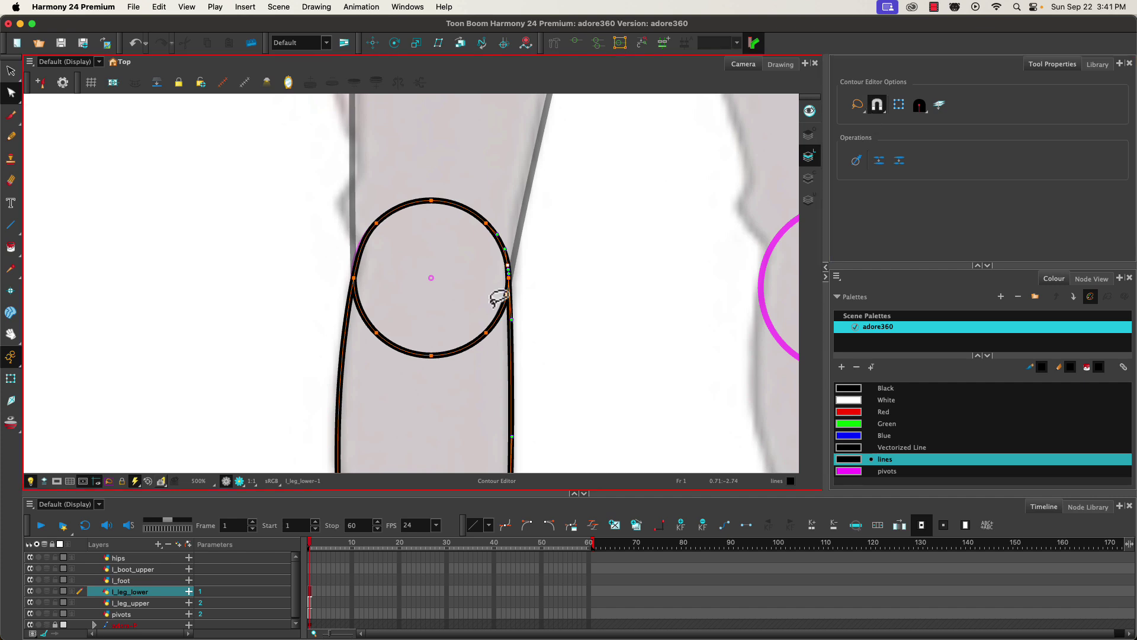
Step: Delete the lower arc of the knee circle between the outer and inner leg lines
click(486, 333)
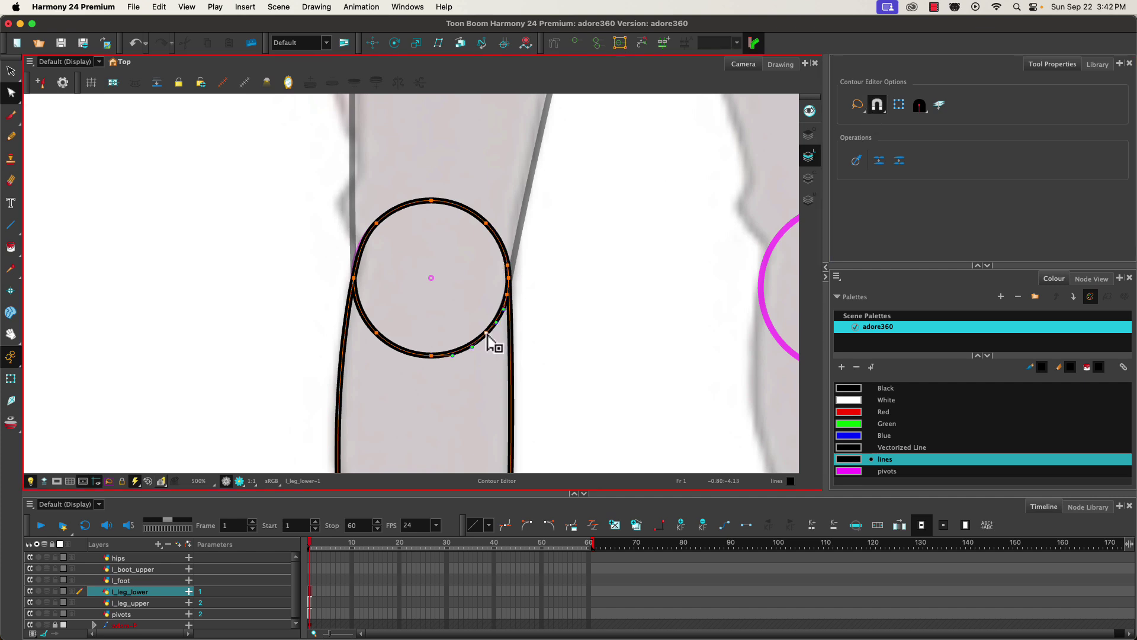
mouse_move(487, 334)
mouse_down()
mouse_move(482, 325)
mouse_move(423, 363)
mouse_move(477, 336)
mouse_move(508, 295)
mouse_up()
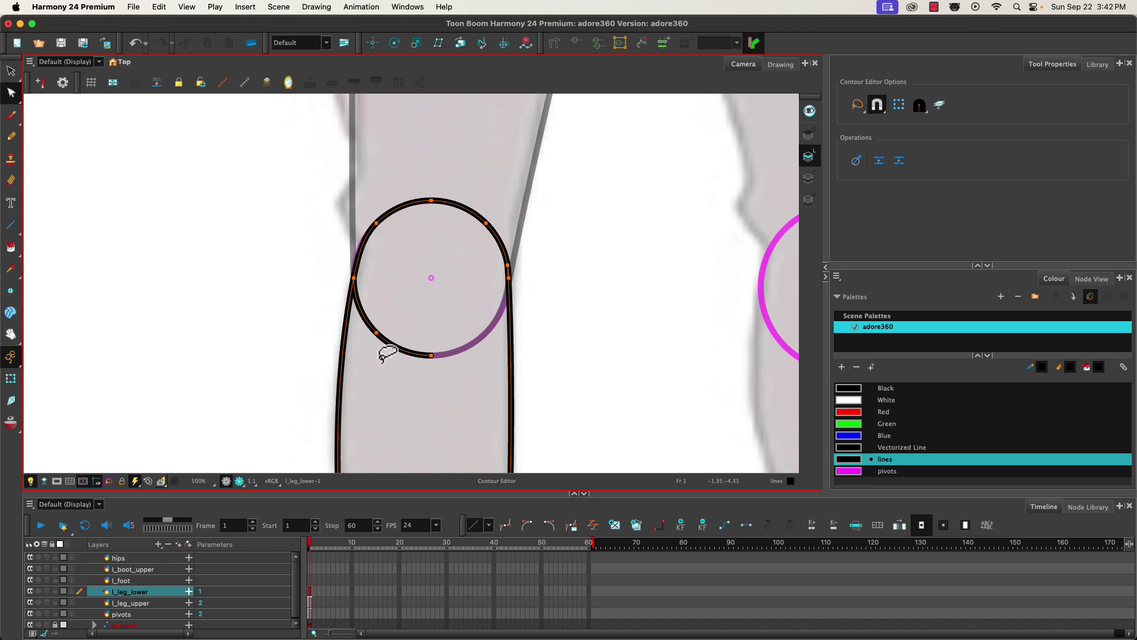
click(400, 352)
key(Delete)
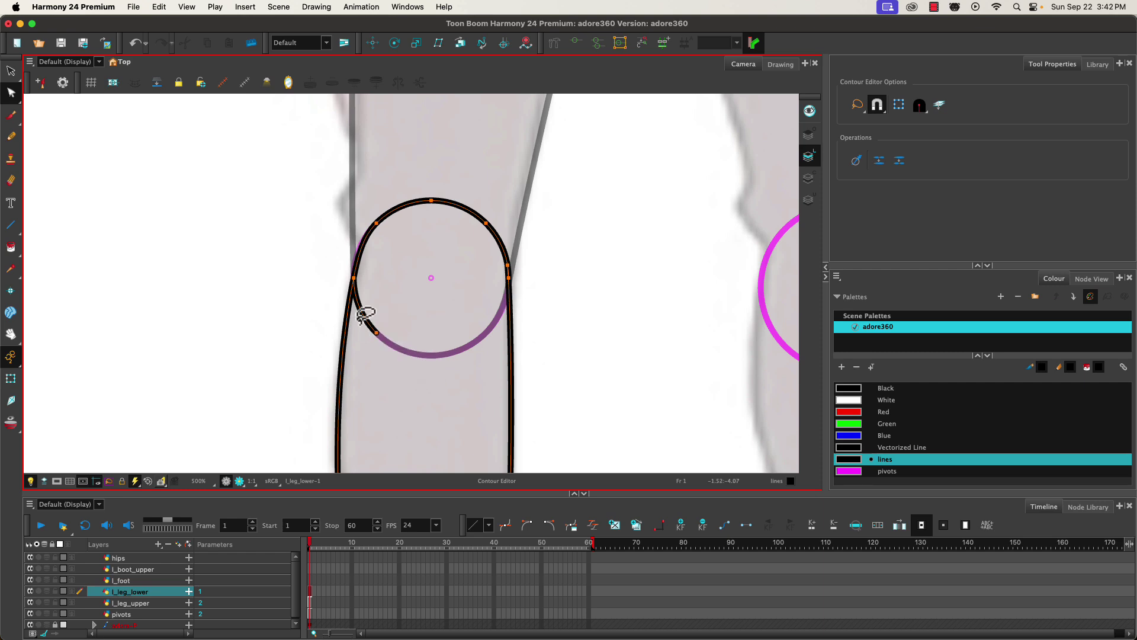
click(365, 324)
key(Delete)
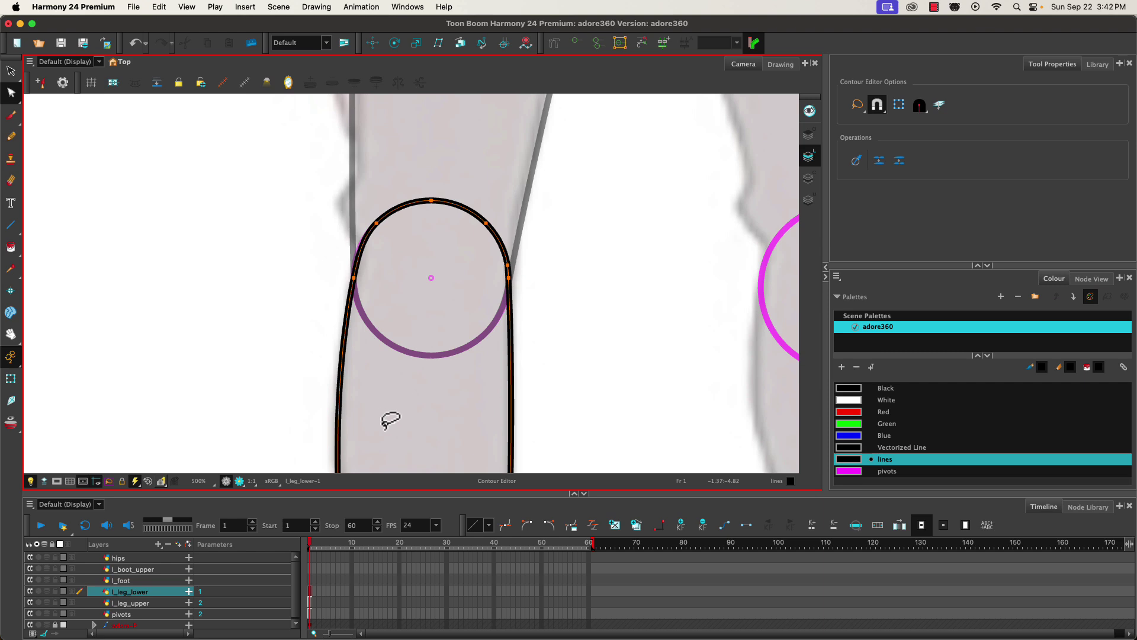
Step: Delete the upper arc of the ankle circle between the two leg lines, leaving the rounded lower end
drag(394, 420, 421, 223)
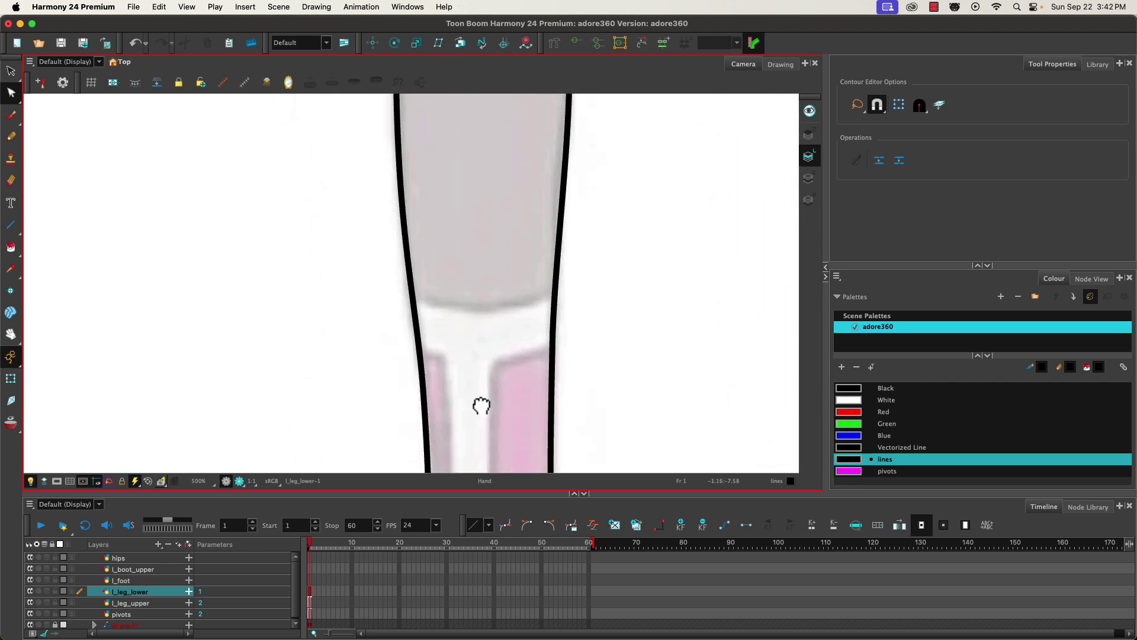
drag(482, 407, 485, 121)
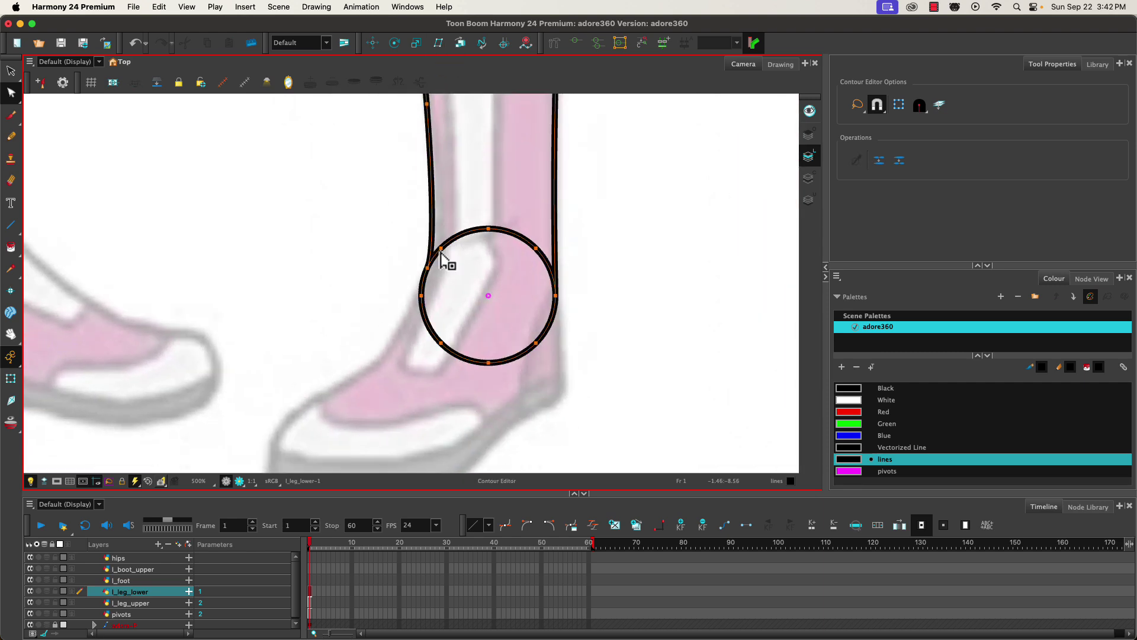
key(Delete)
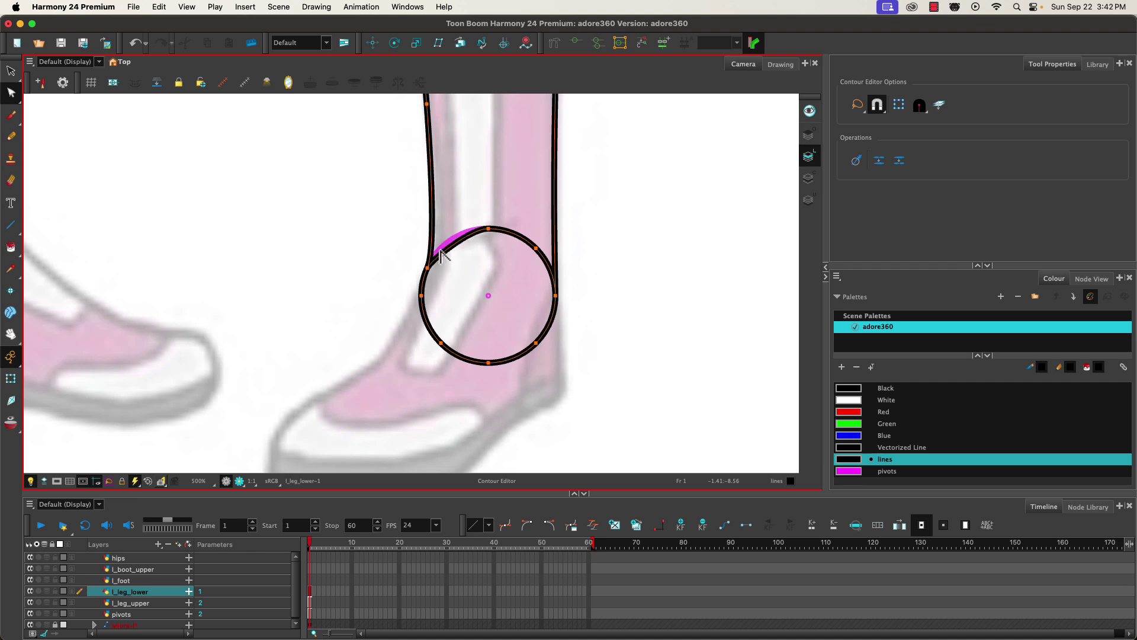
key(Delete)
click(517, 243)
key(Delete)
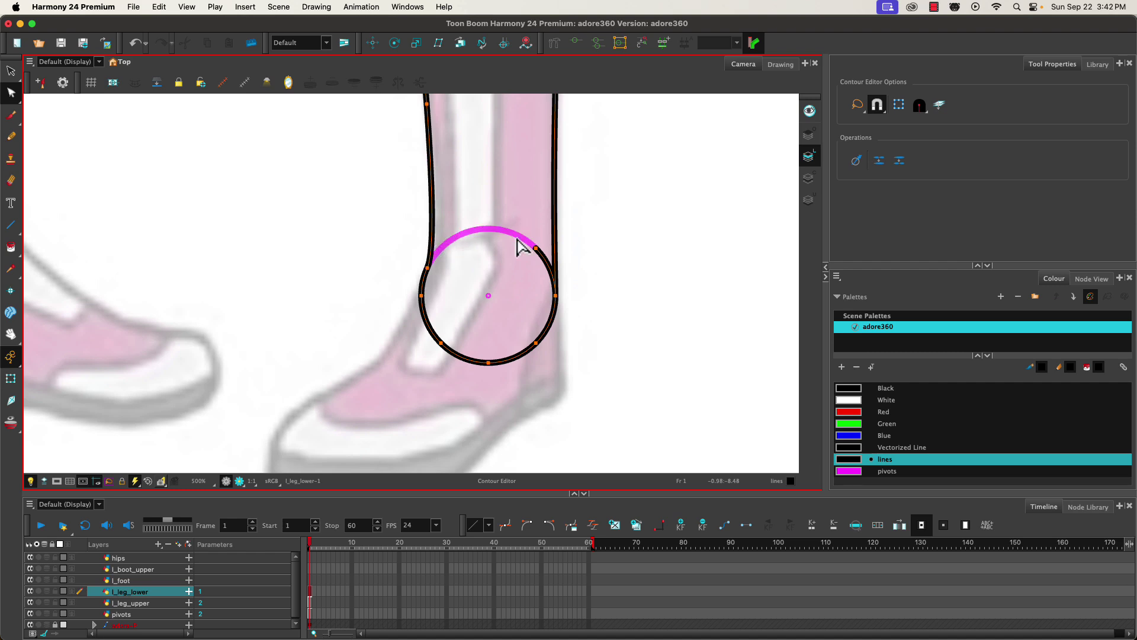
click(545, 260)
key(Delete)
Step: Select the whole lower-leg outline with the Select tool, clear the selection, and make the pivots layer's drawing at frame 1 active
scroll(426, 355, down, 6)
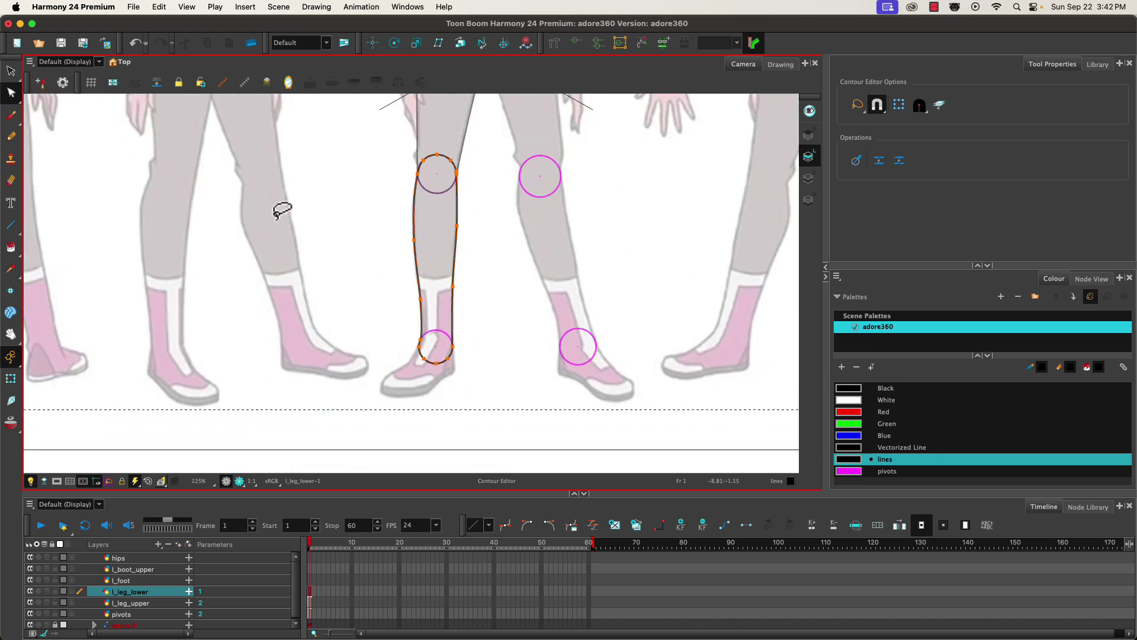
key(alt+s)
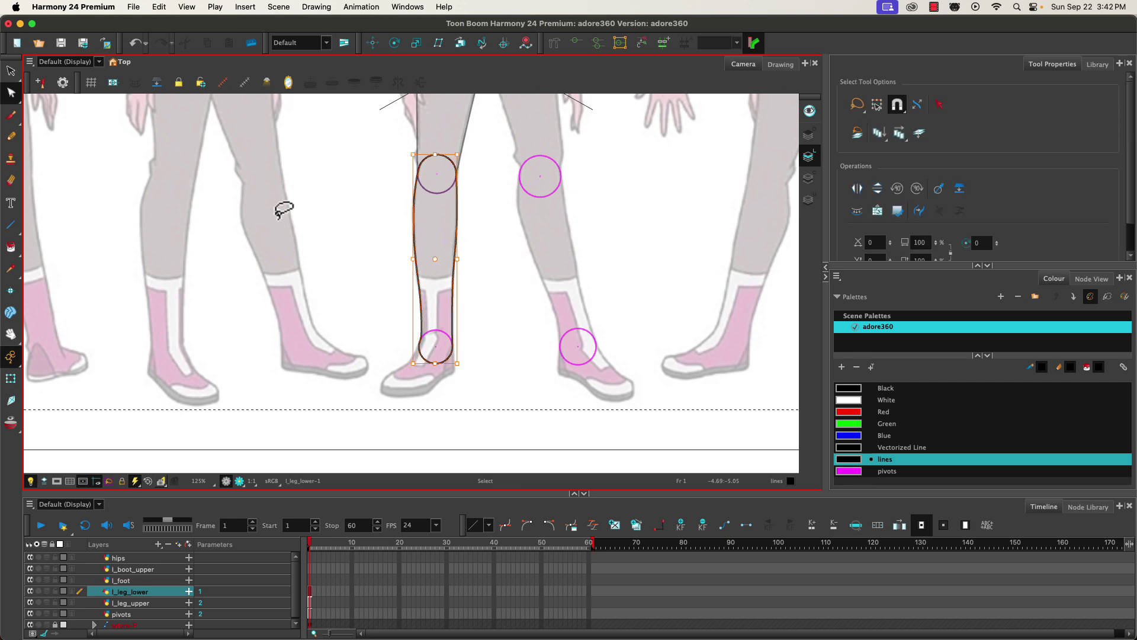
mouse_move(400, 133)
mouse_down()
mouse_move(355, 320)
mouse_move(362, 408)
mouse_move(499, 382)
mouse_move(502, 202)
mouse_move(457, 119)
mouse_up()
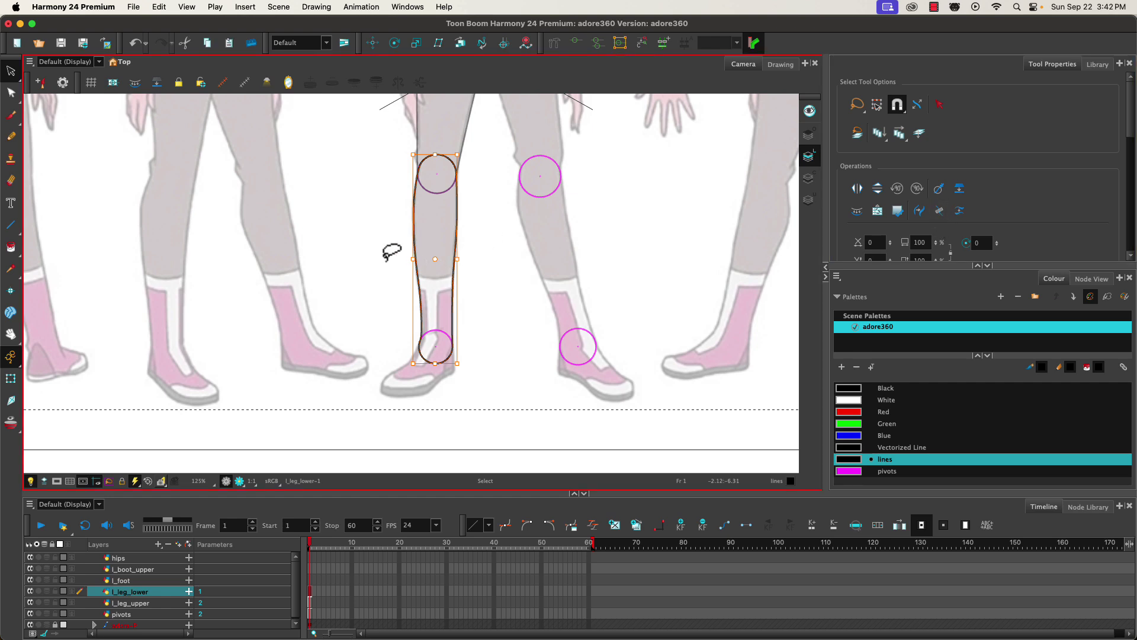
click(302, 192)
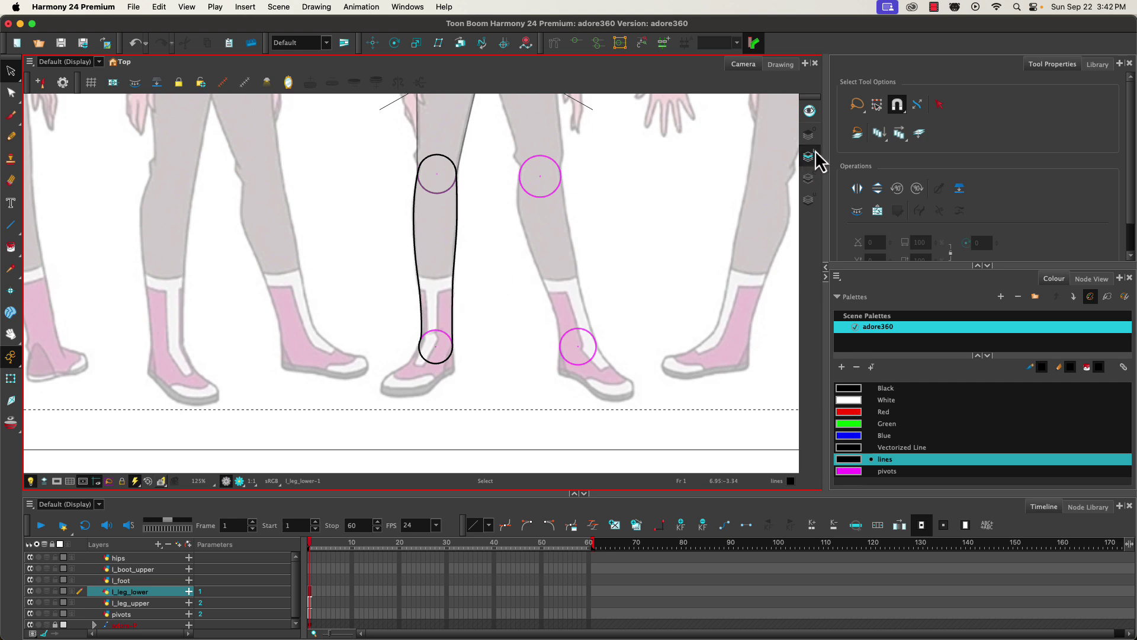
click(311, 613)
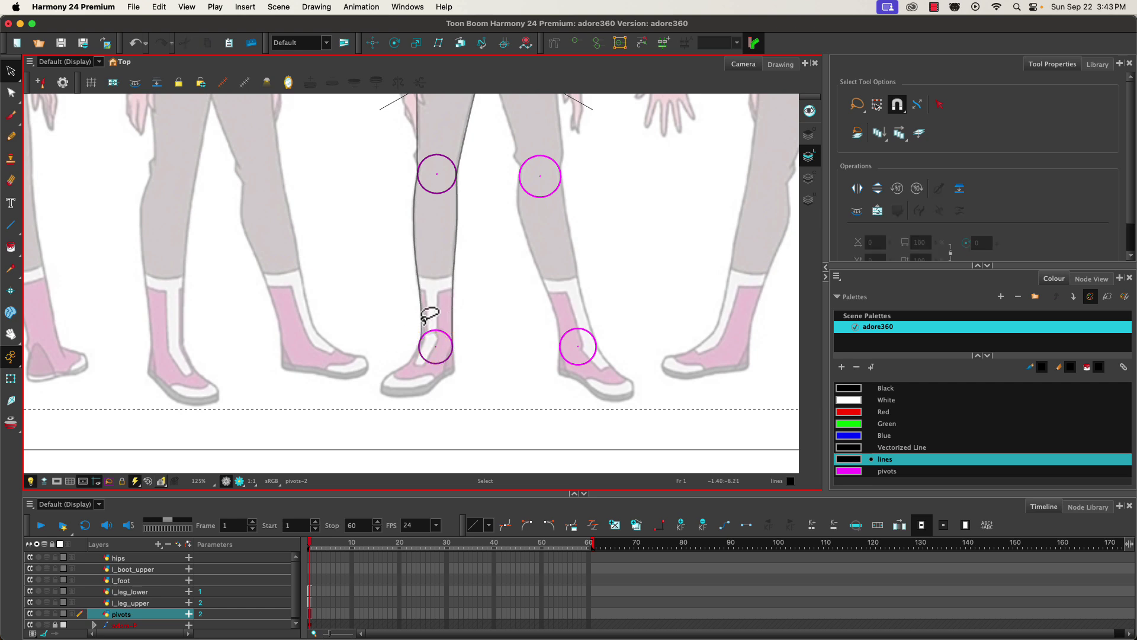
Step: Copy the front-view ankle pivot circle from the pivots layer into the l_foot layer at frame 1 and recolour it with the lines swatch
click(433, 330)
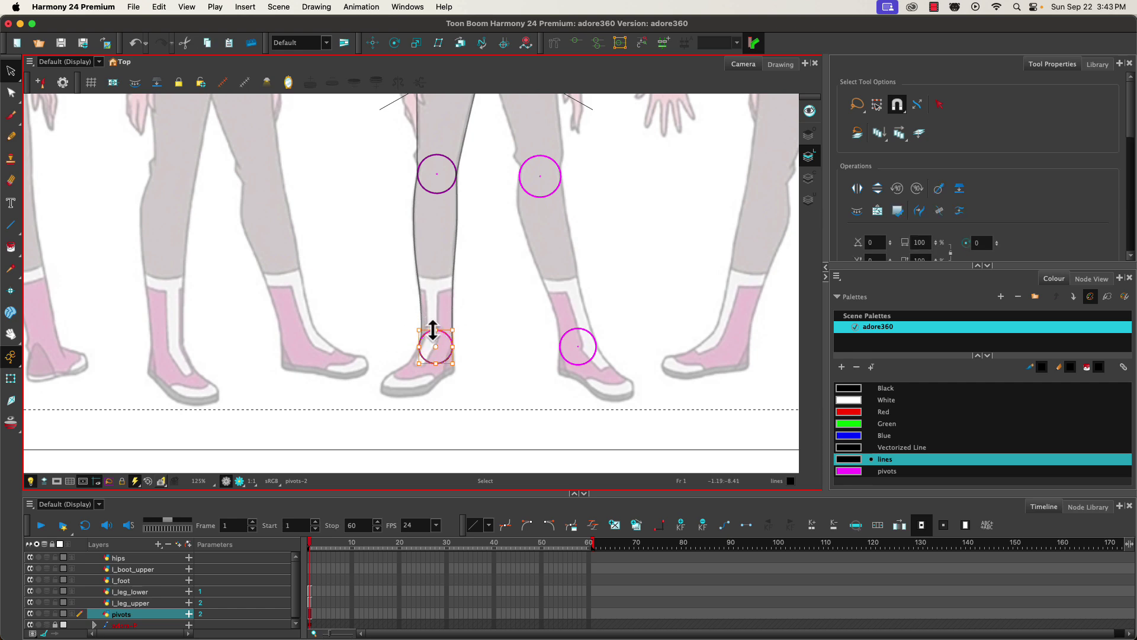
click(311, 578)
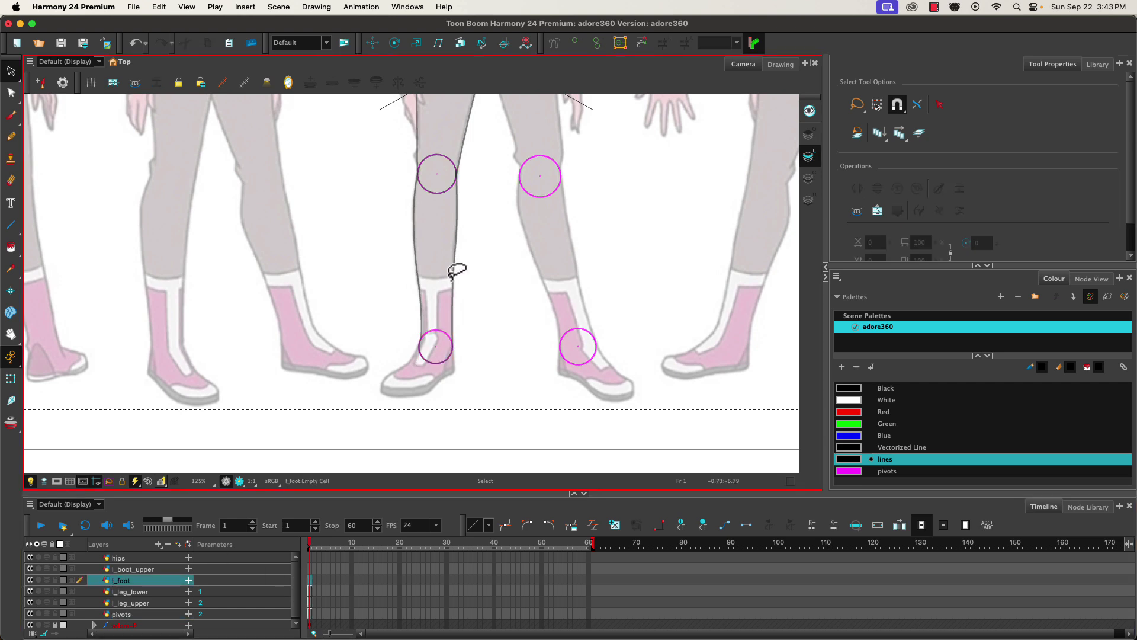
key(super+v)
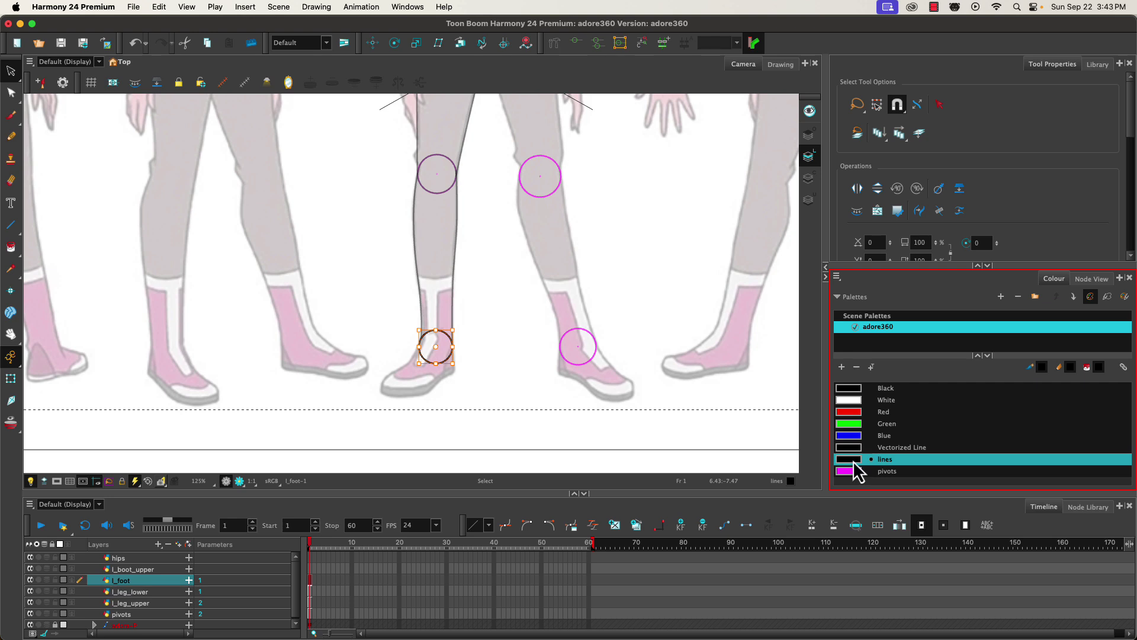
Step: With the Line tool, trace the foot outline from the ankle circle's side around the heel, sole and toe, back up to the circle's opposite side
click(10, 225)
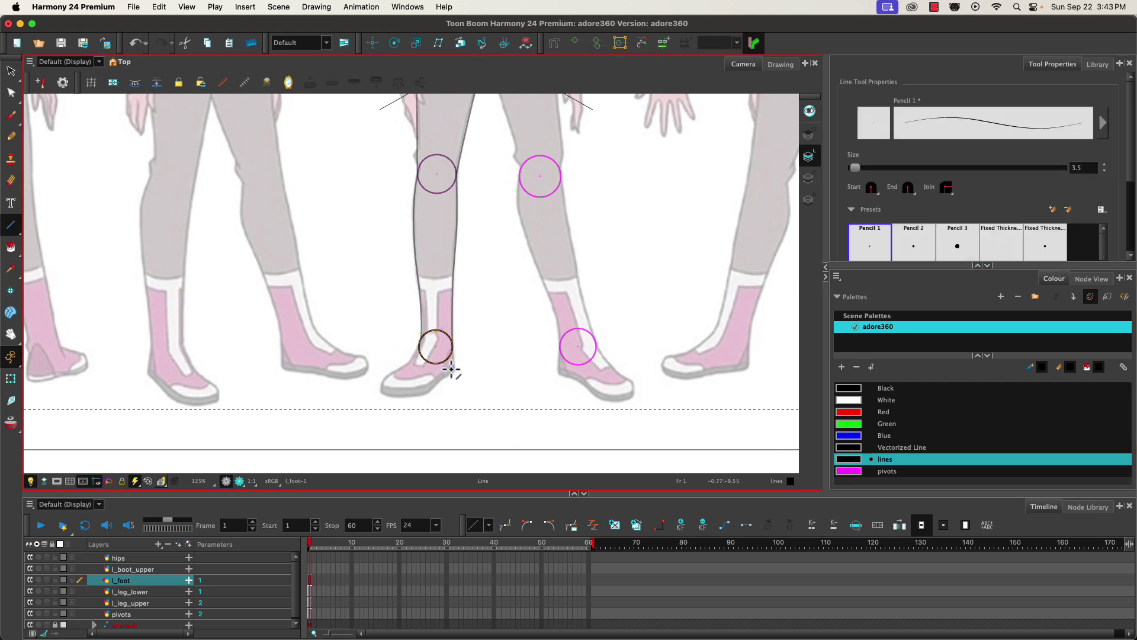
scroll(1125, 118, down, 3)
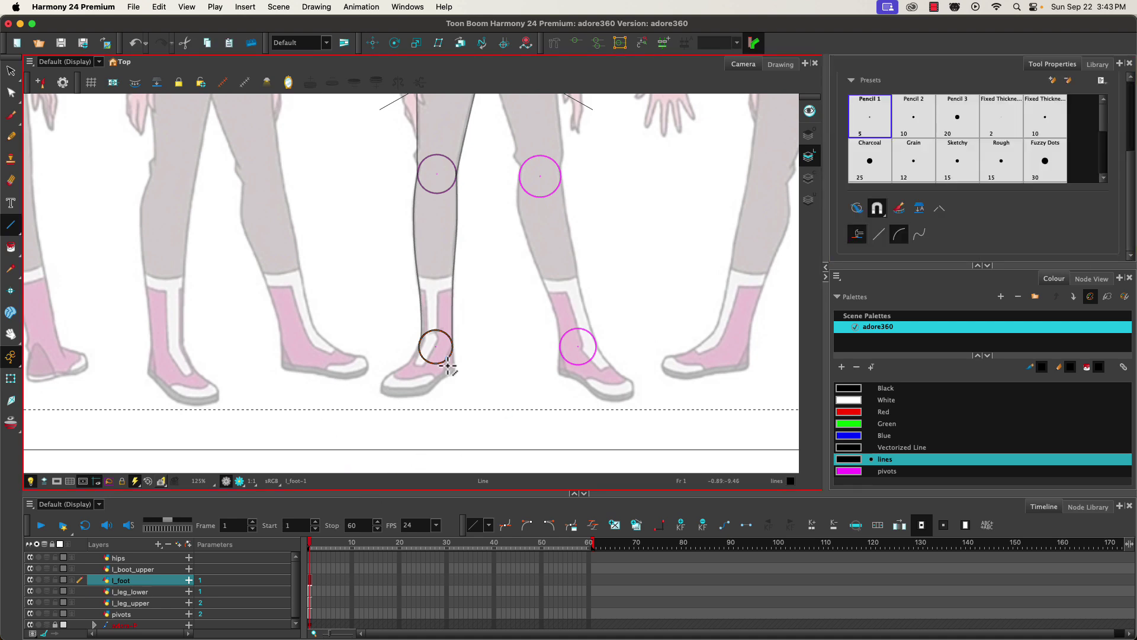
scroll(434, 360, up, 4)
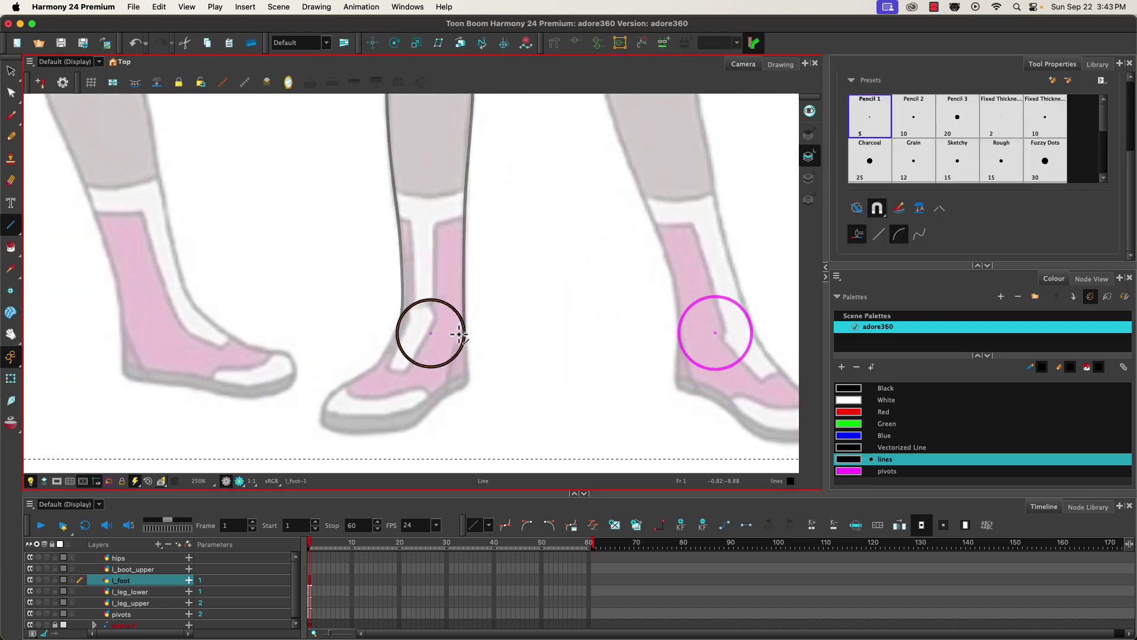
mouse_move(466, 335)
mouse_down()
mouse_move(480, 381)
mouse_move(444, 394)
mouse_up()
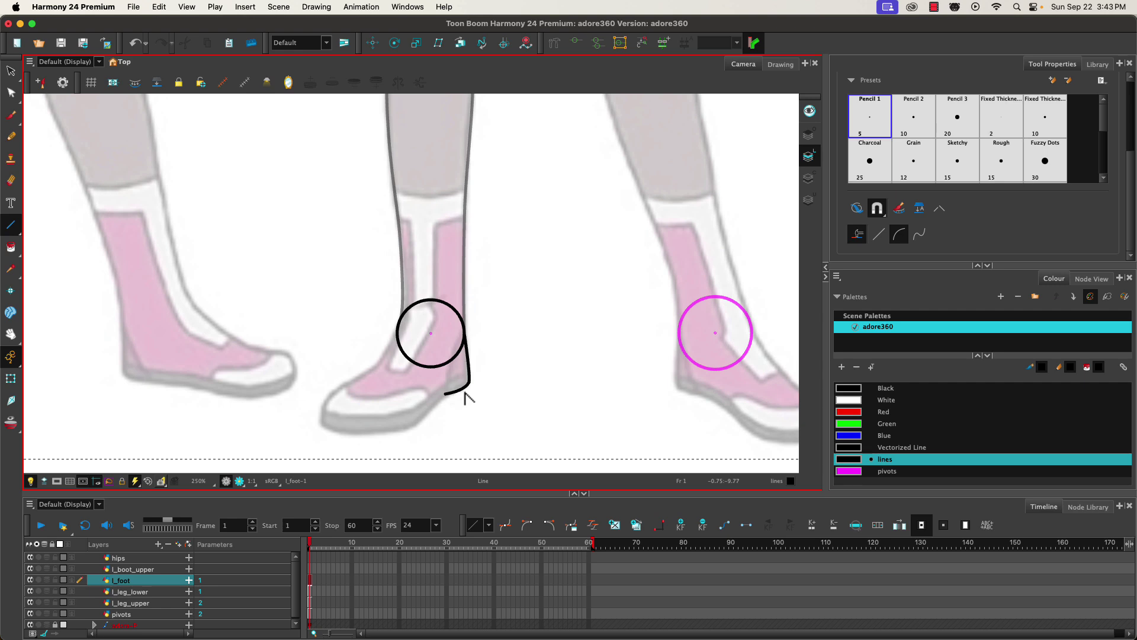
drag(446, 394, 417, 426)
mouse_move(411, 427)
mouse_down()
mouse_move(323, 425)
mouse_move(345, 444)
mouse_move(322, 409)
mouse_up()
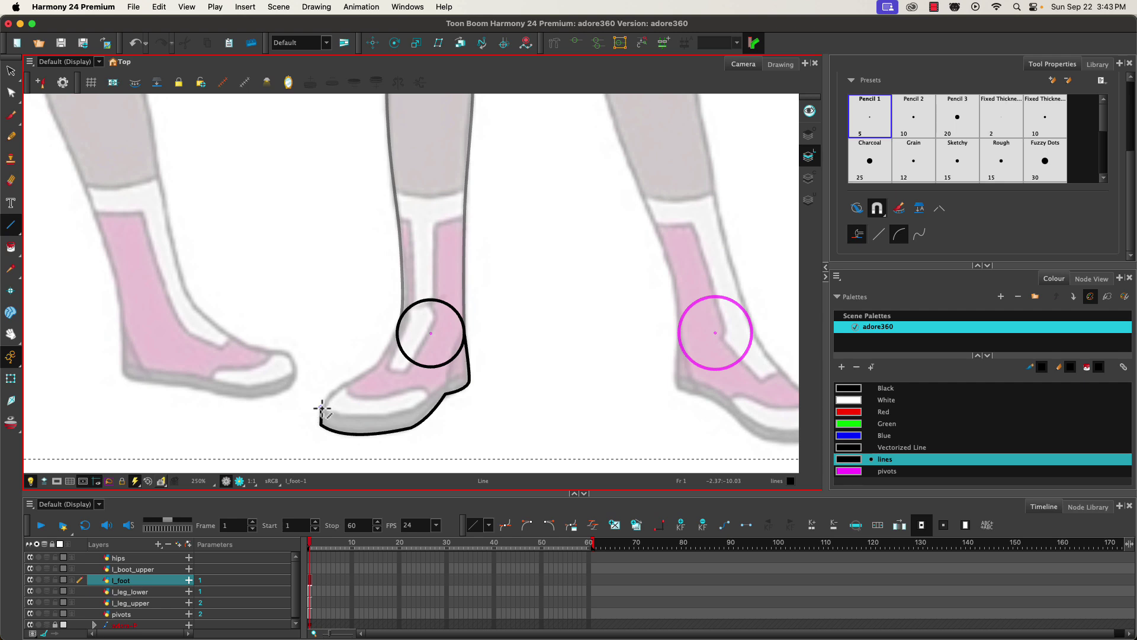
mouse_move(322, 409)
mouse_down()
mouse_move(343, 356)
mouse_move(368, 364)
mouse_move(323, 377)
mouse_move(356, 371)
mouse_move(323, 399)
mouse_move(375, 366)
mouse_move(397, 335)
mouse_up()
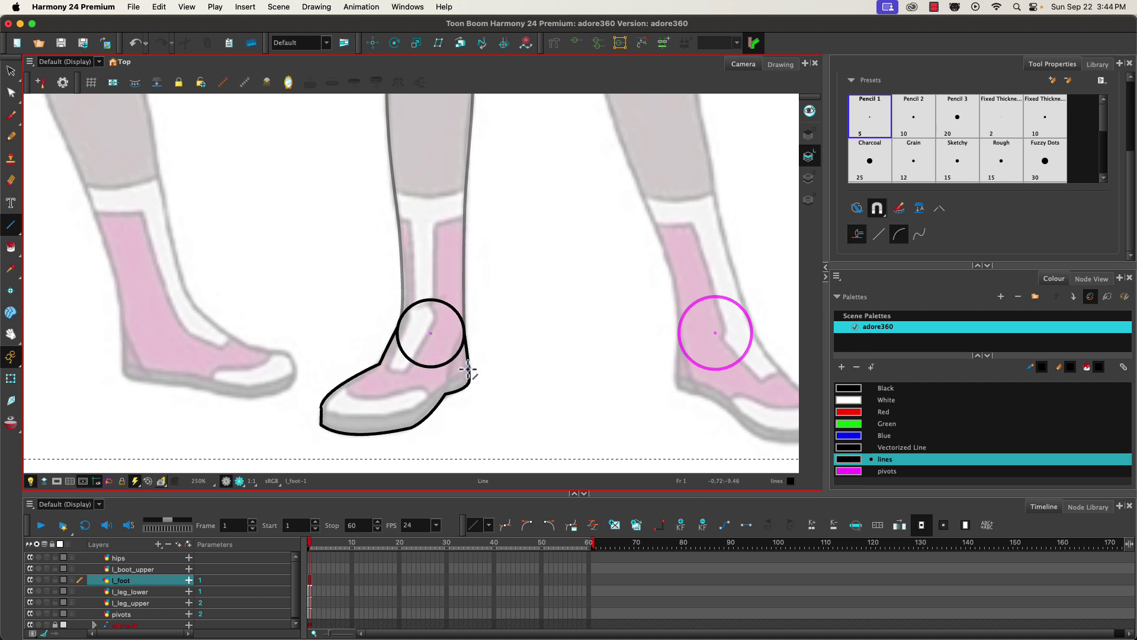
drag(471, 387, 473, 359)
Step: With the Contour Editor, delete the lower arc of the ankle circle inside the foot outline
click(11, 92)
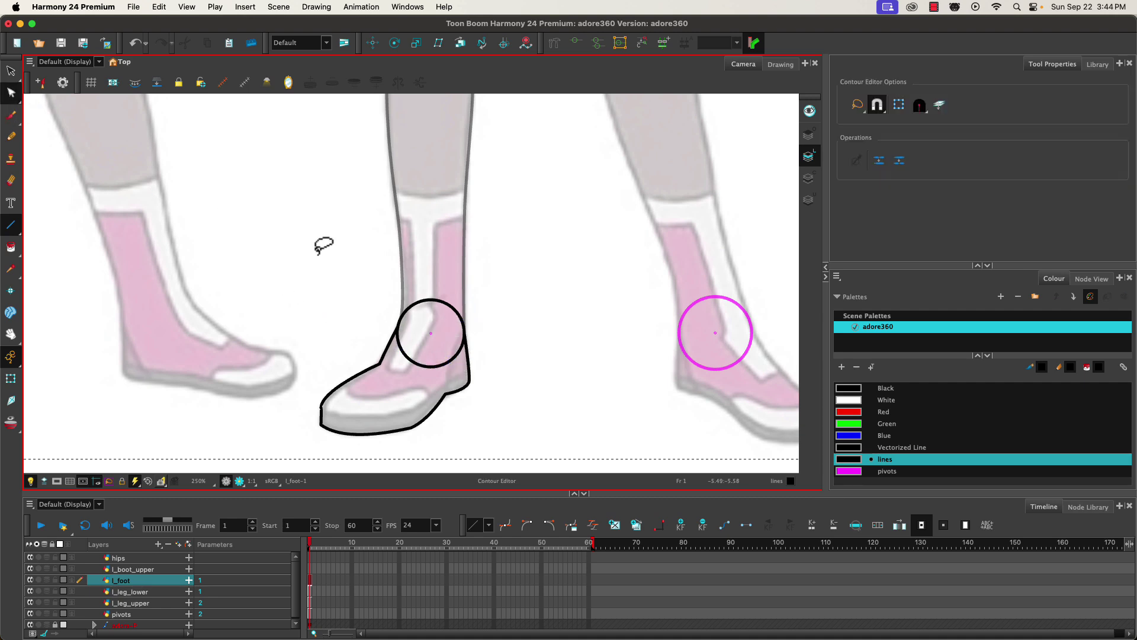
click(460, 356)
shift+click(460, 357)
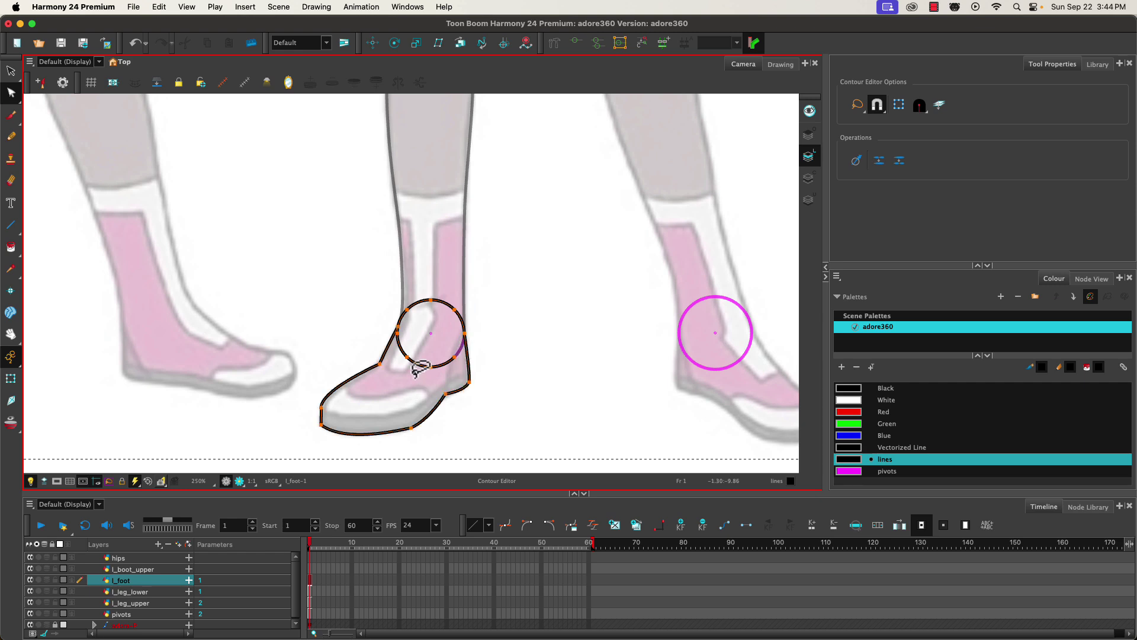
mouse_move(421, 364)
mouse_down()
mouse_move(452, 330)
mouse_move(446, 377)
mouse_up()
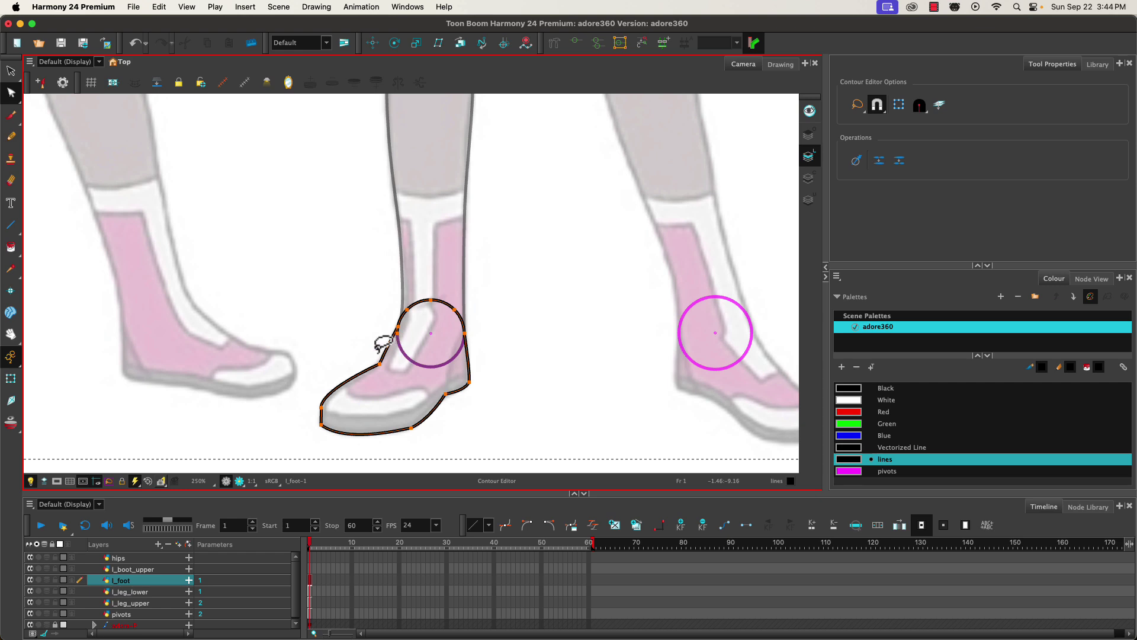
Step: Try to delete the short leftover end of the ankle arc beside the foot's front line, and undo the deletion
scroll(400, 346, up, 4)
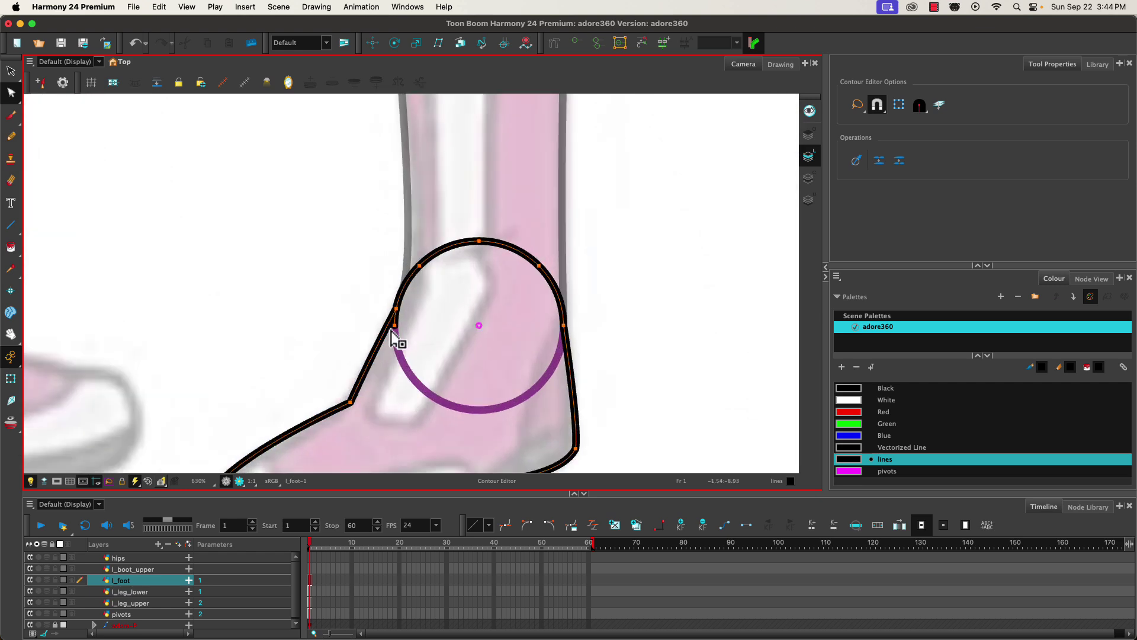
click(395, 330)
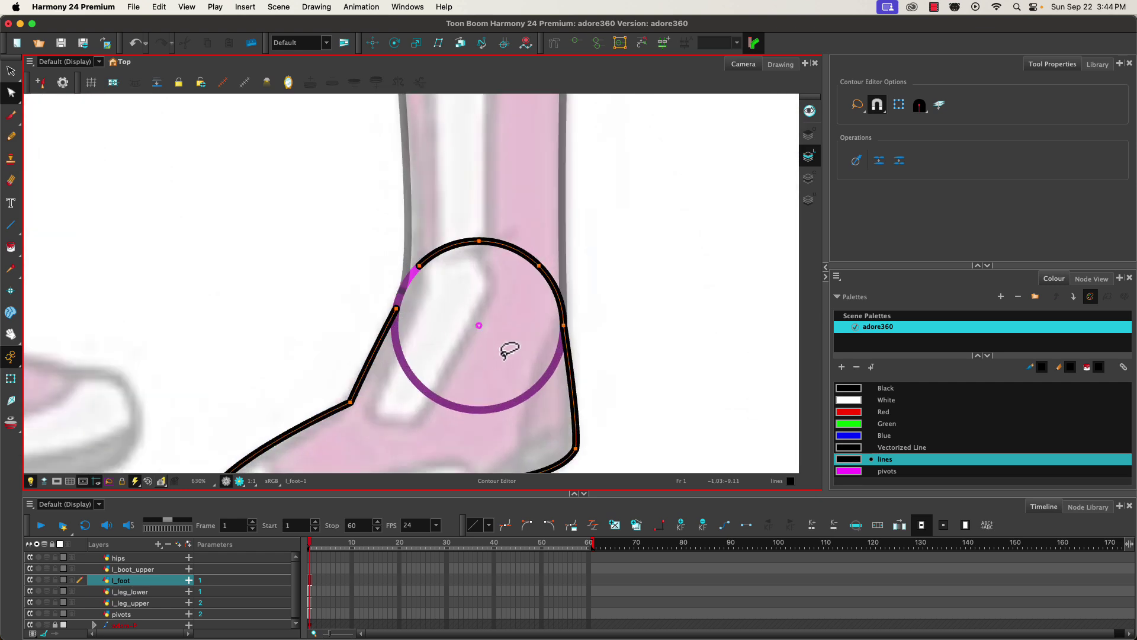
key(super+z)
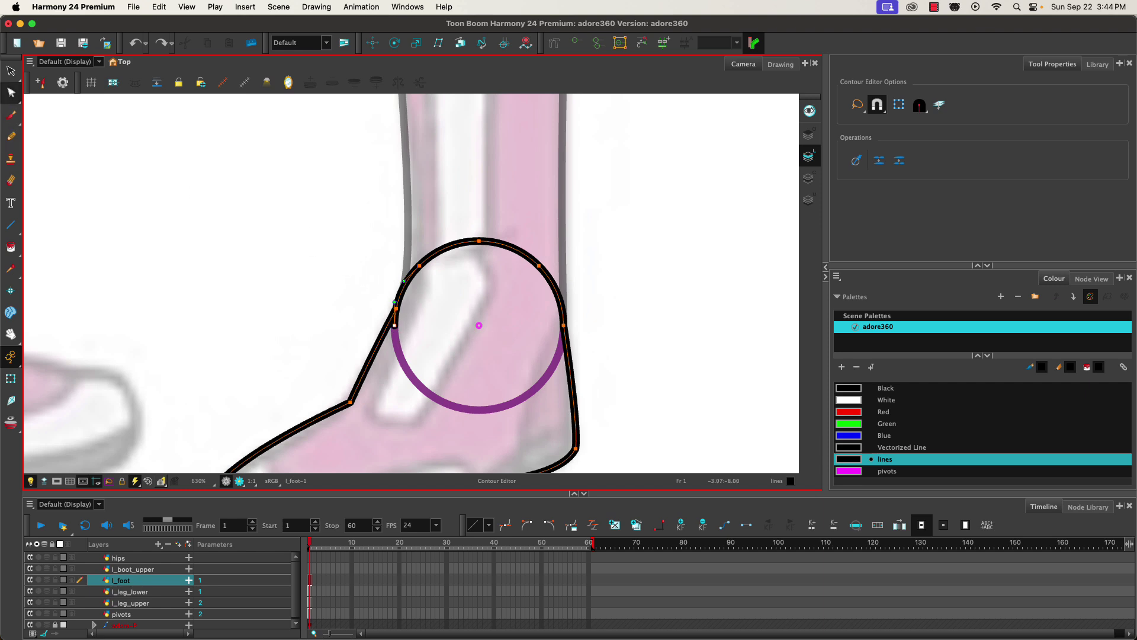
click(10, 71)
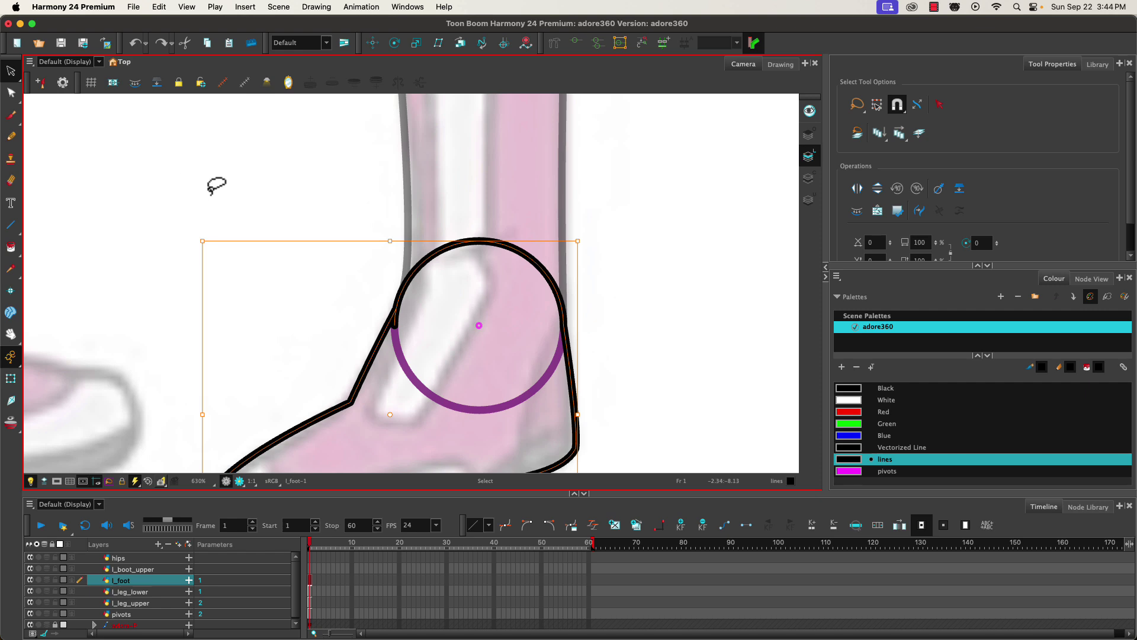
click(216, 187)
mouse_move(373, 208)
mouse_down()
mouse_move(305, 418)
mouse_move(681, 411)
mouse_move(670, 356)
mouse_up()
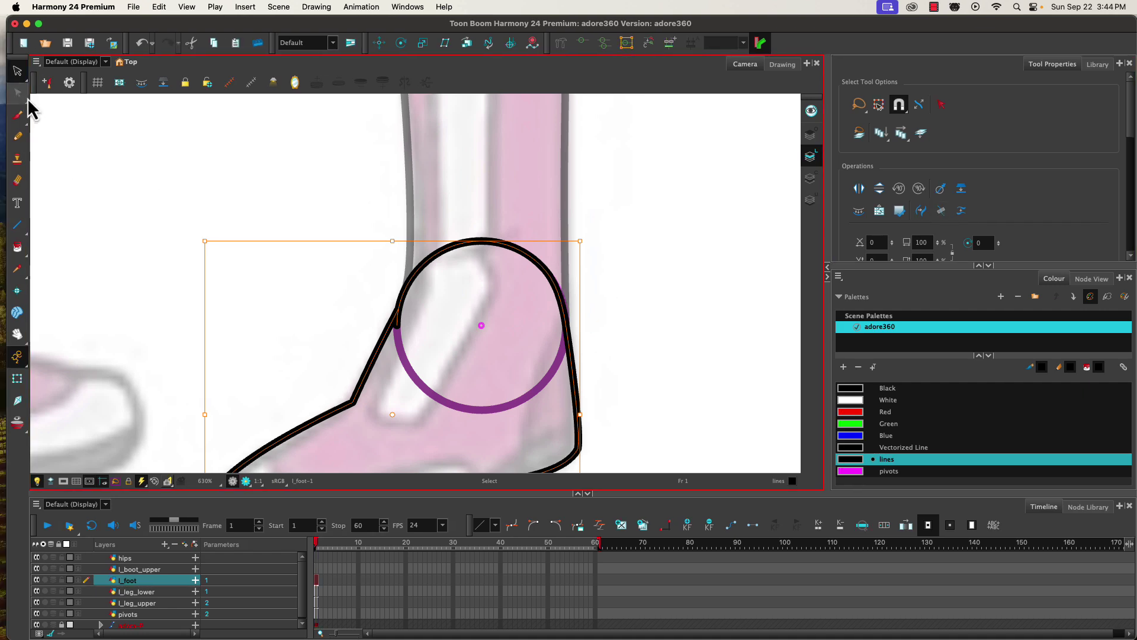
Step: With the Contour Editor, nudge the front line's junction point slightly up the ankle arc and delete the leftover arc end below it
click(27, 98)
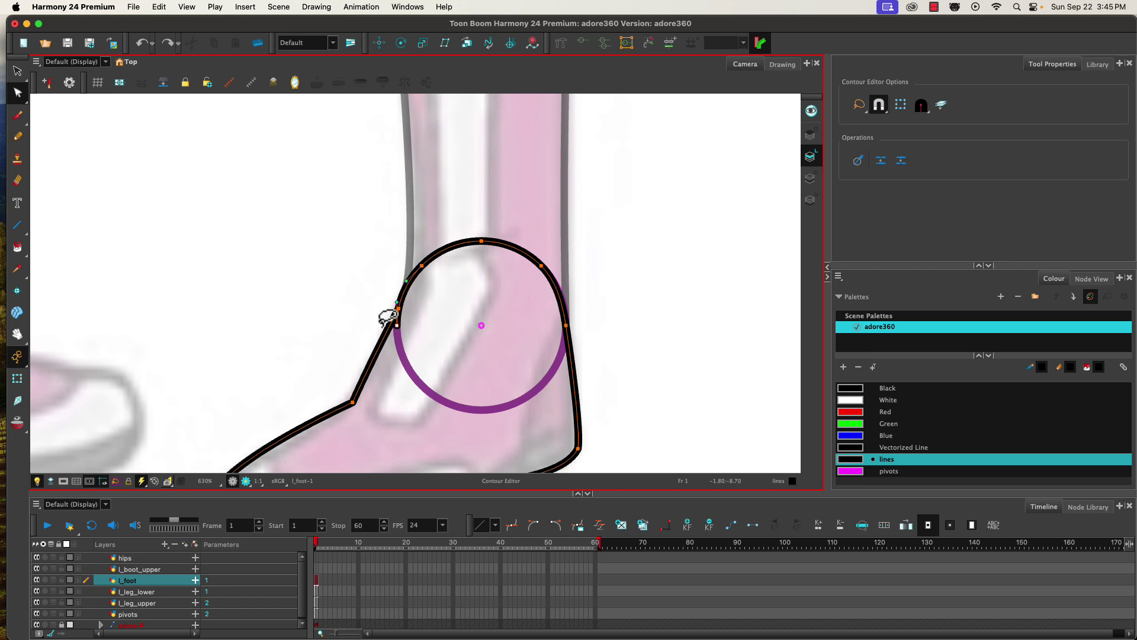
scroll(384, 318, up, 5)
scroll(384, 319, down, 3)
scroll(382, 317, up, 4)
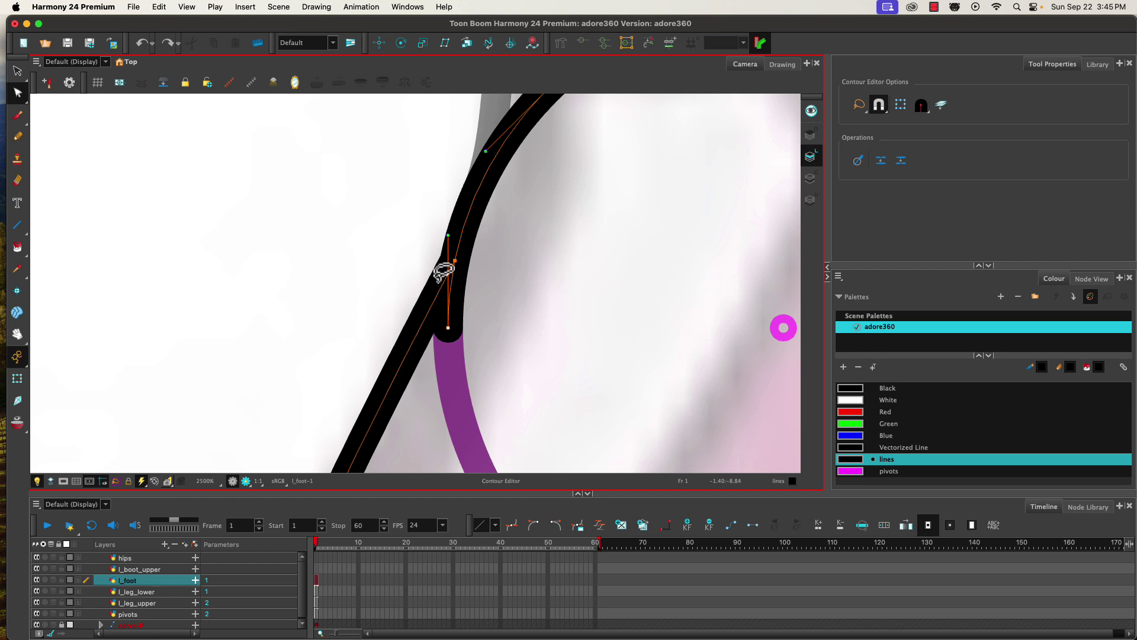
click(455, 261)
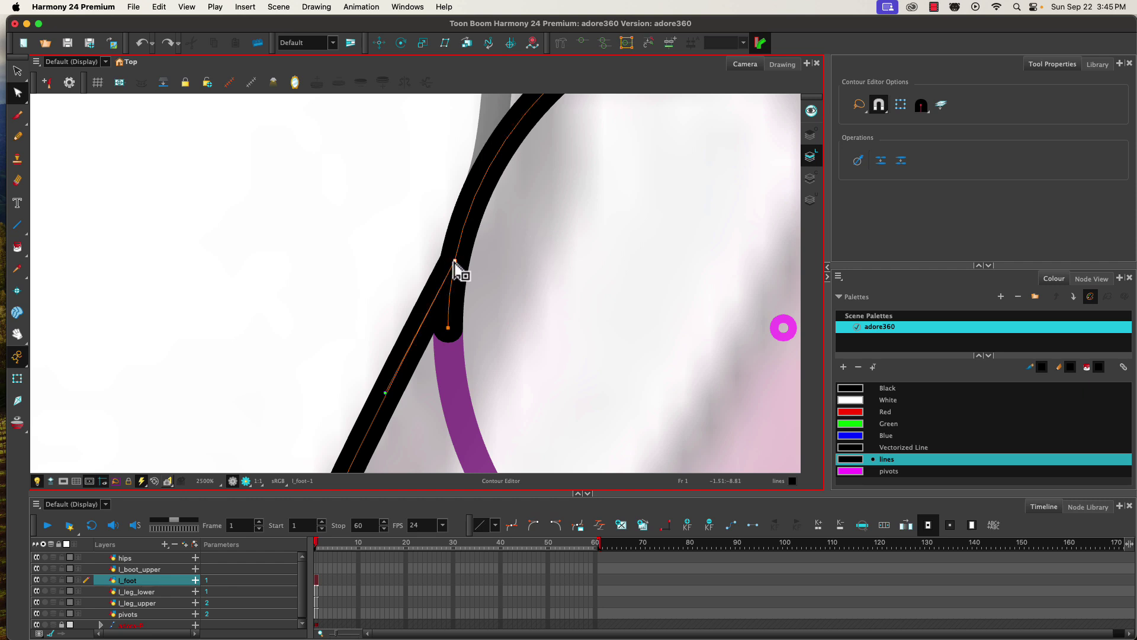
drag(454, 261, 452, 253)
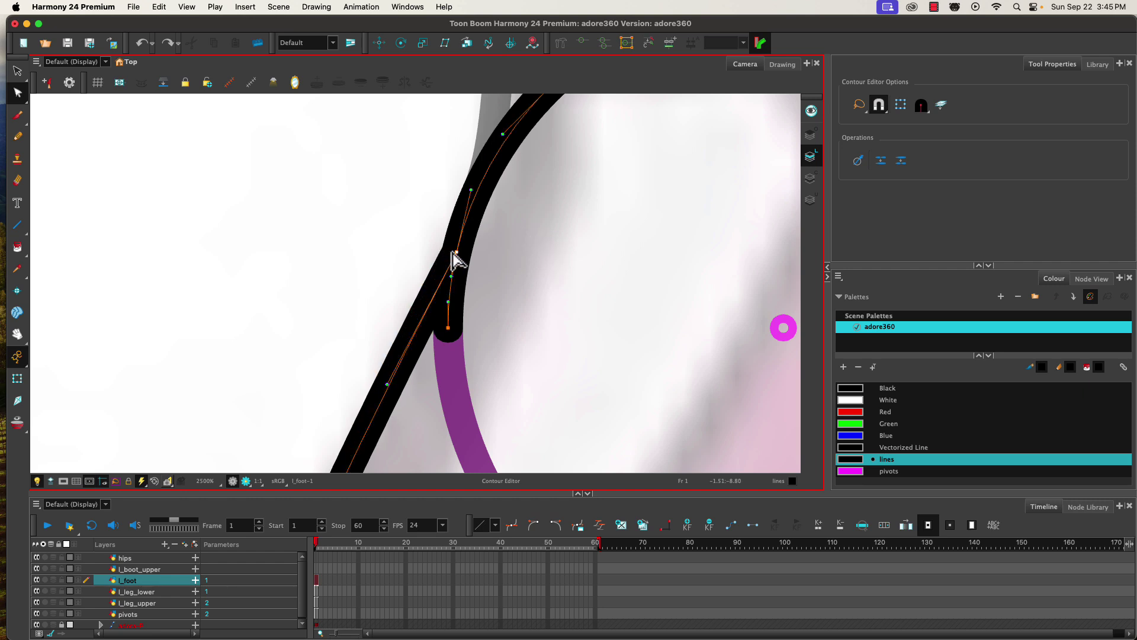
click(449, 329)
key(Delete)
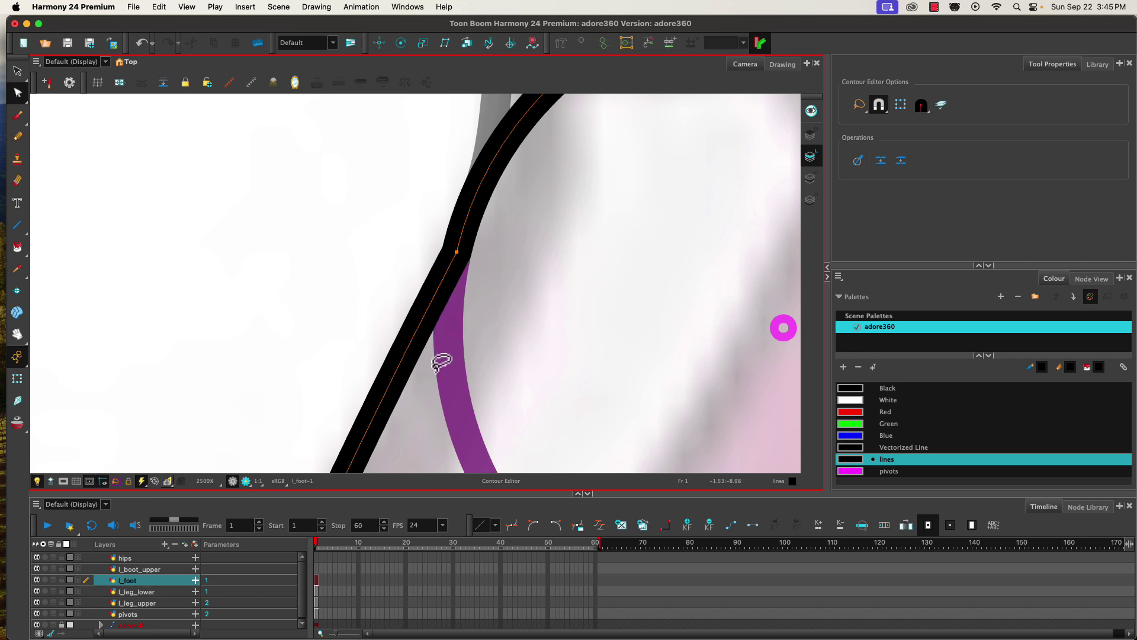
scroll(440, 358, down, 5)
scroll(439, 358, down, 4)
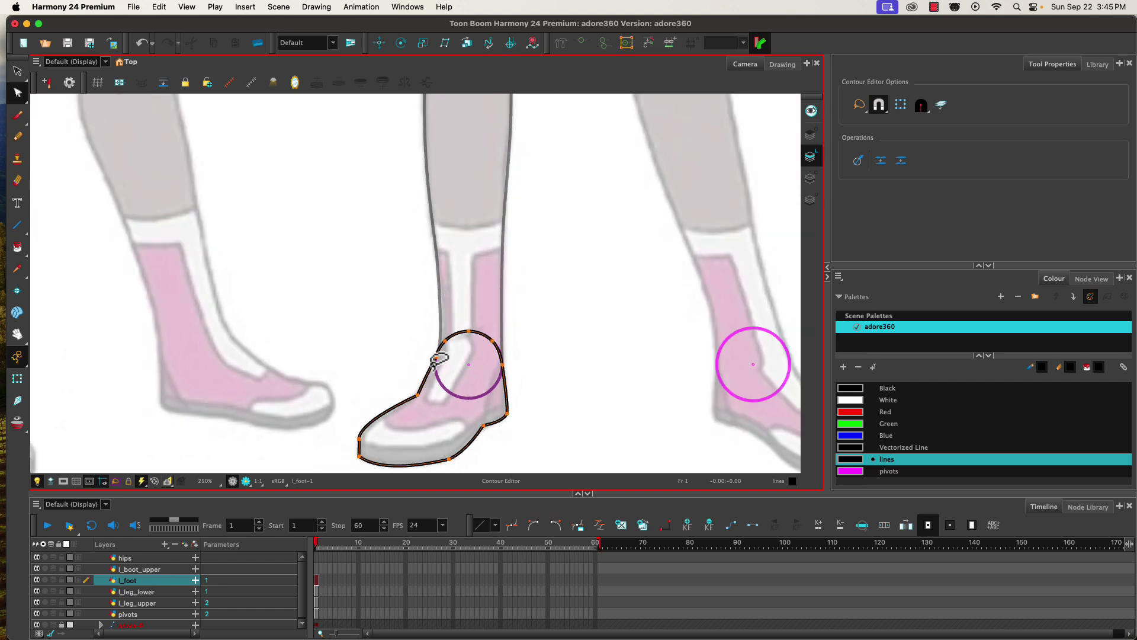
scroll(431, 375, down, 1)
Step: With the Line tool, draw the sole's upper edge from heel to toe and the shoe's inner detail lines above it
click(22, 227)
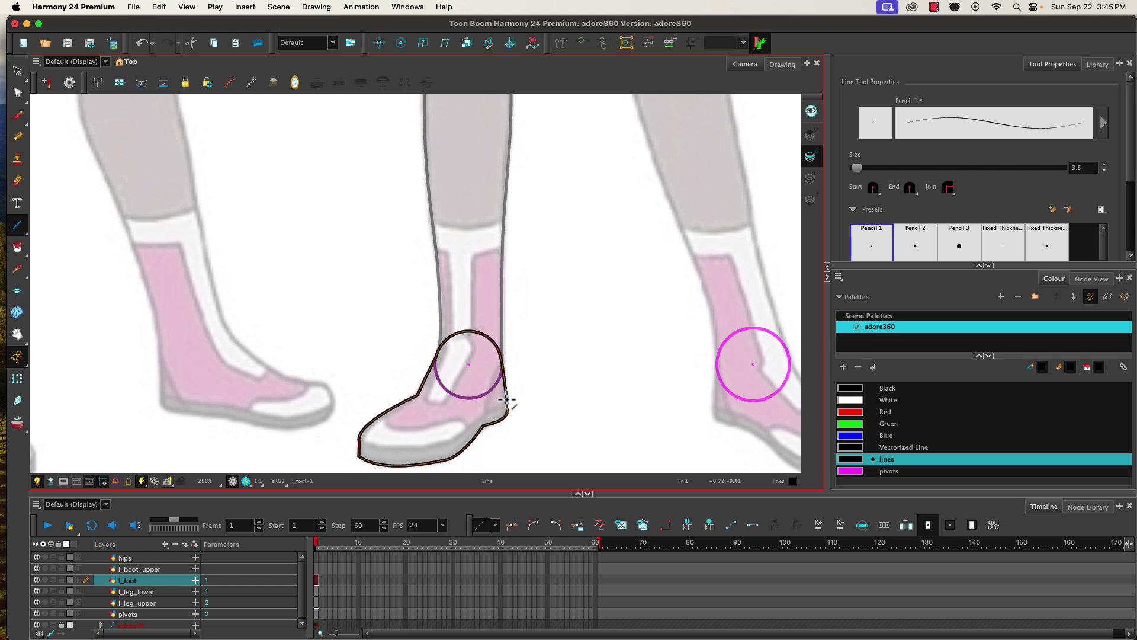
drag(506, 403, 484, 415)
key(Escape)
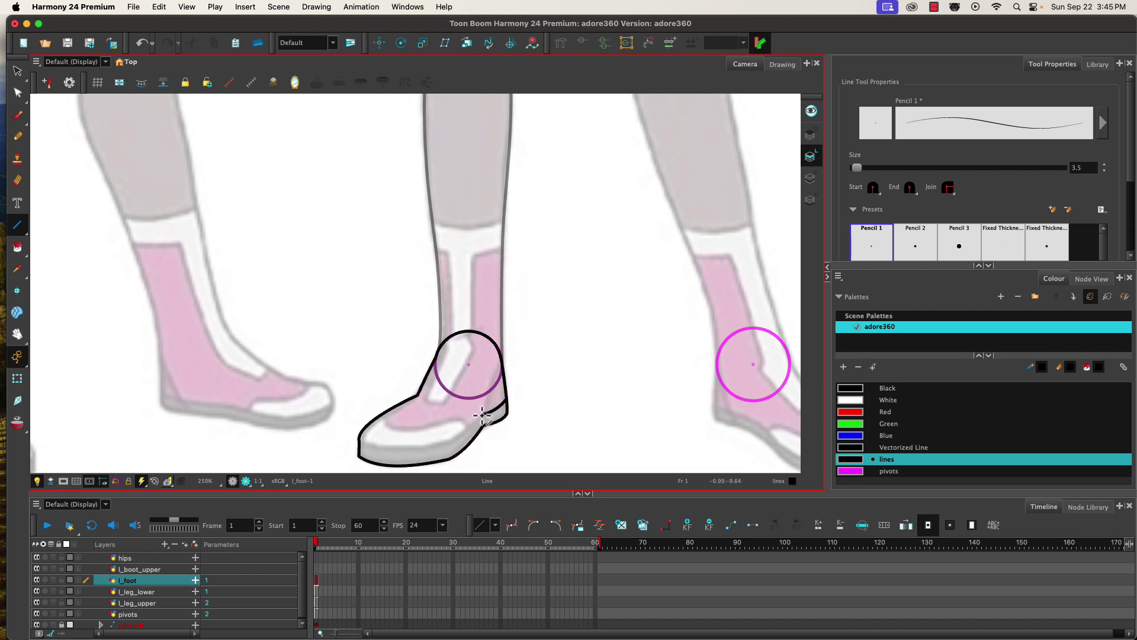
mouse_move(481, 415)
mouse_down()
mouse_move(419, 450)
mouse_move(463, 468)
mouse_move(464, 442)
mouse_move(364, 451)
mouse_move(359, 442)
mouse_up()
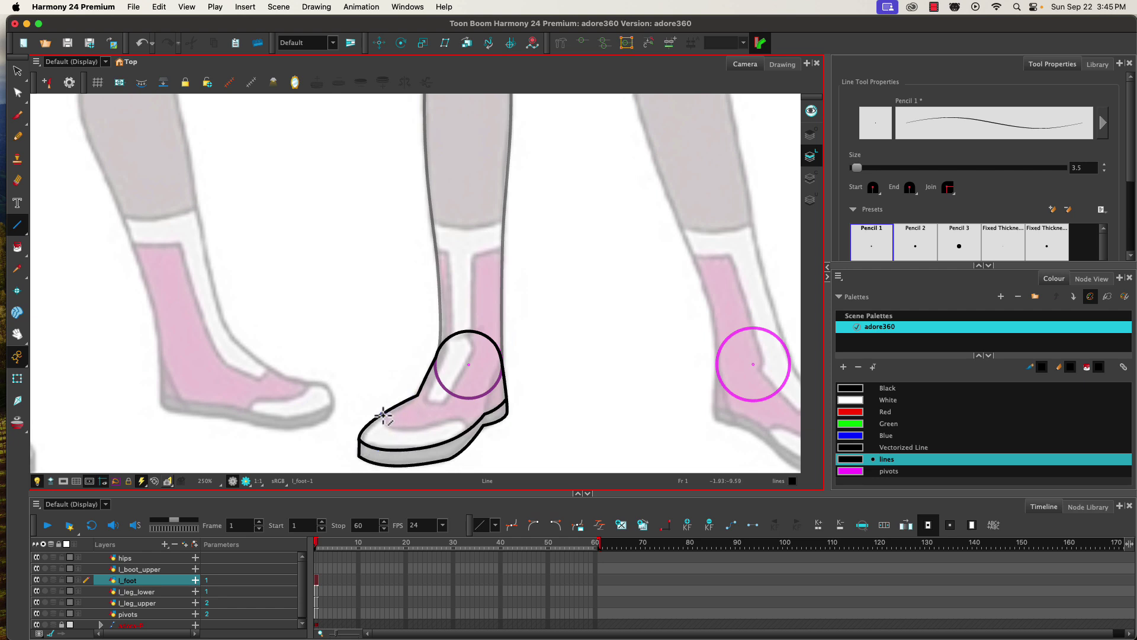
mouse_move(385, 411)
mouse_down()
mouse_move(396, 432)
mouse_move(383, 433)
mouse_move(481, 419)
mouse_move(407, 433)
mouse_move(470, 428)
mouse_move(495, 405)
mouse_move(486, 415)
mouse_move(503, 363)
mouse_move(485, 379)
mouse_up()
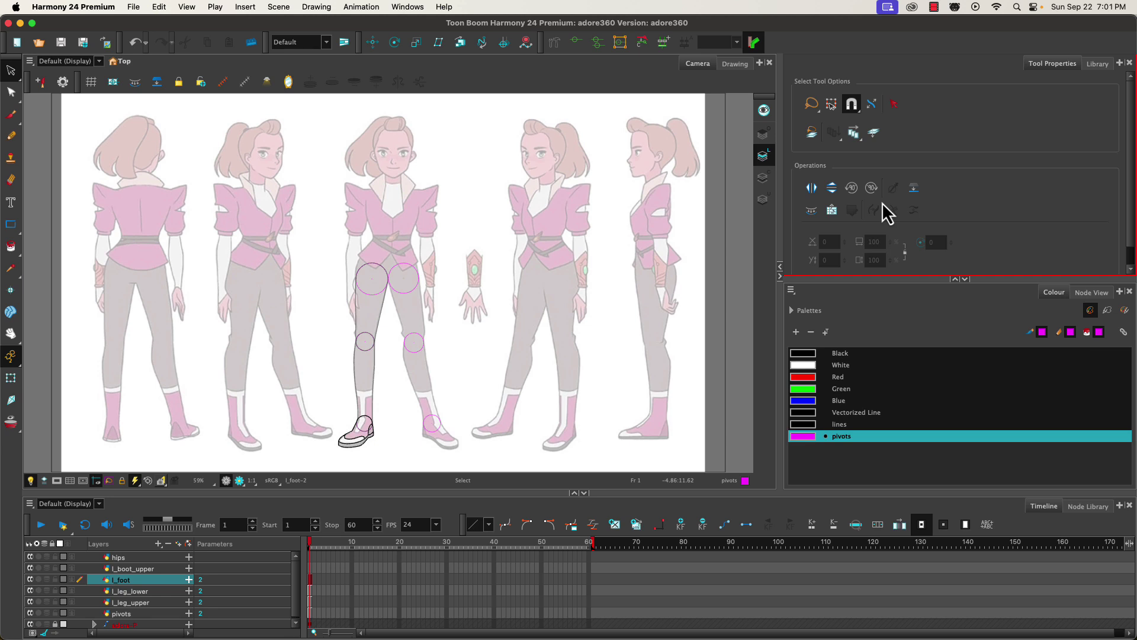
Step: On the l_leg_lower layer, draw a straight size 3.5 line in the lines colour across the leg at the boot cuff
click(133, 590)
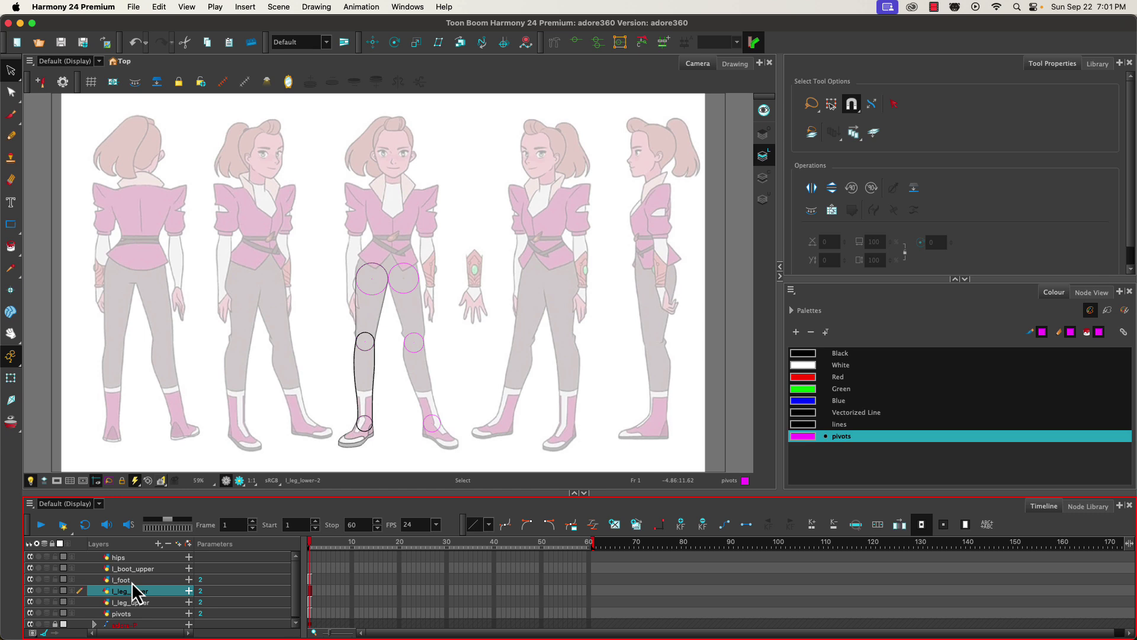
click(11, 225)
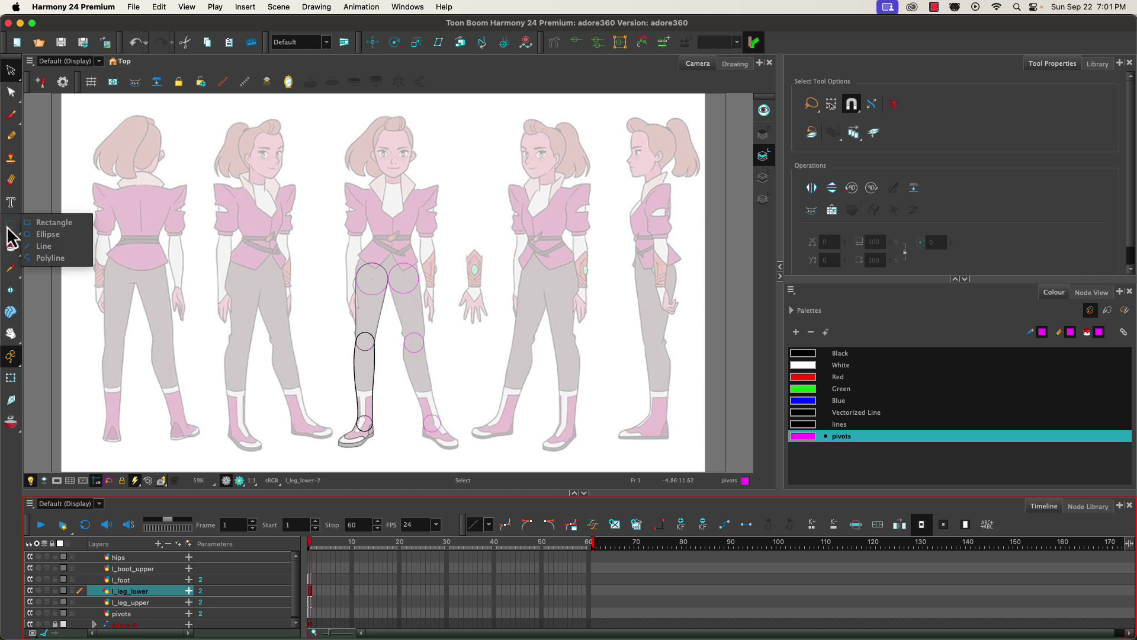
click(43, 245)
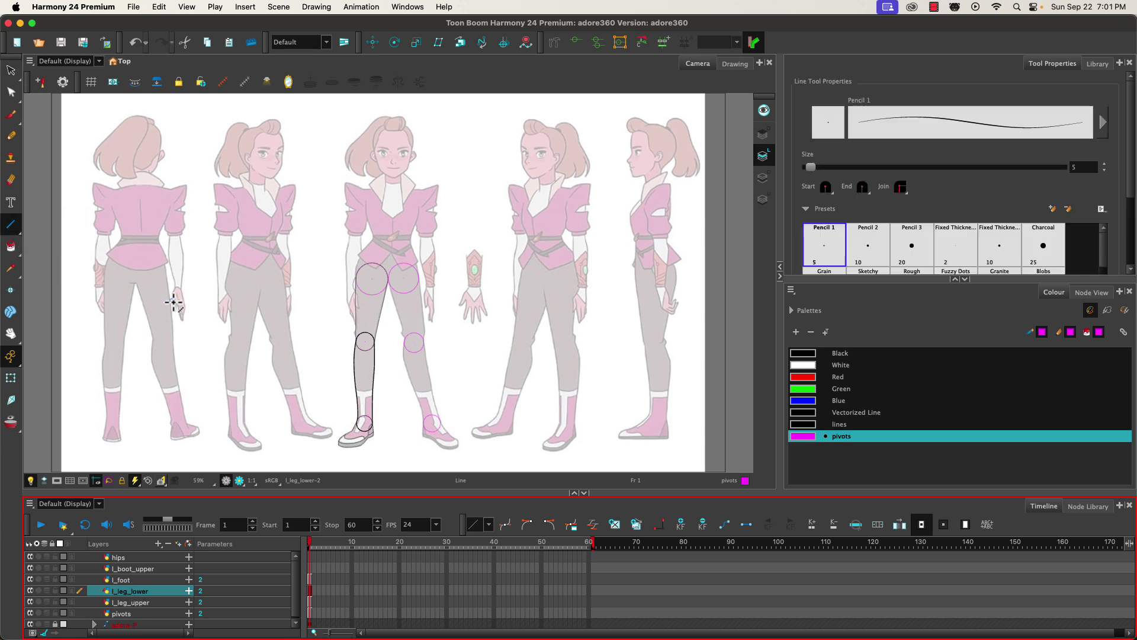
click(1082, 167)
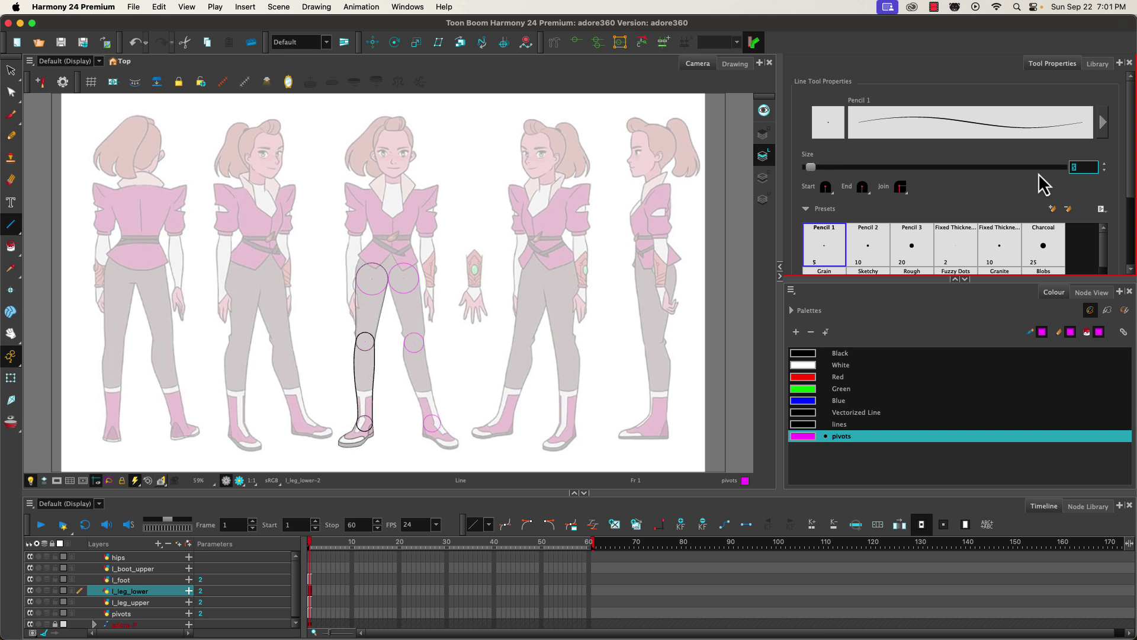
key(Return)
click(804, 424)
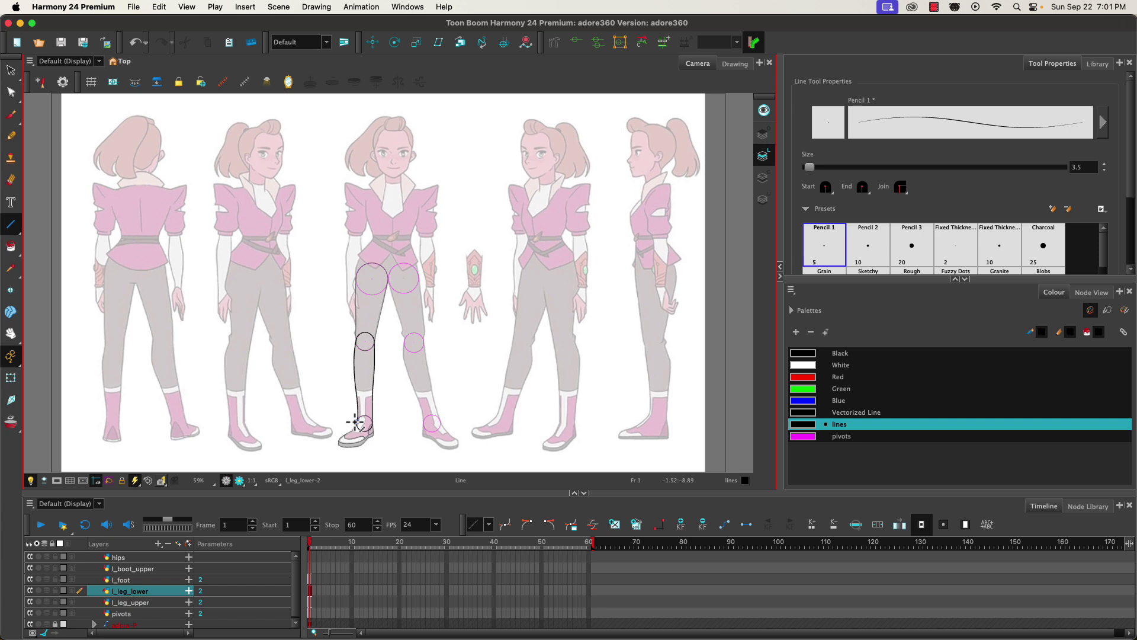
scroll(355, 422, up, 8)
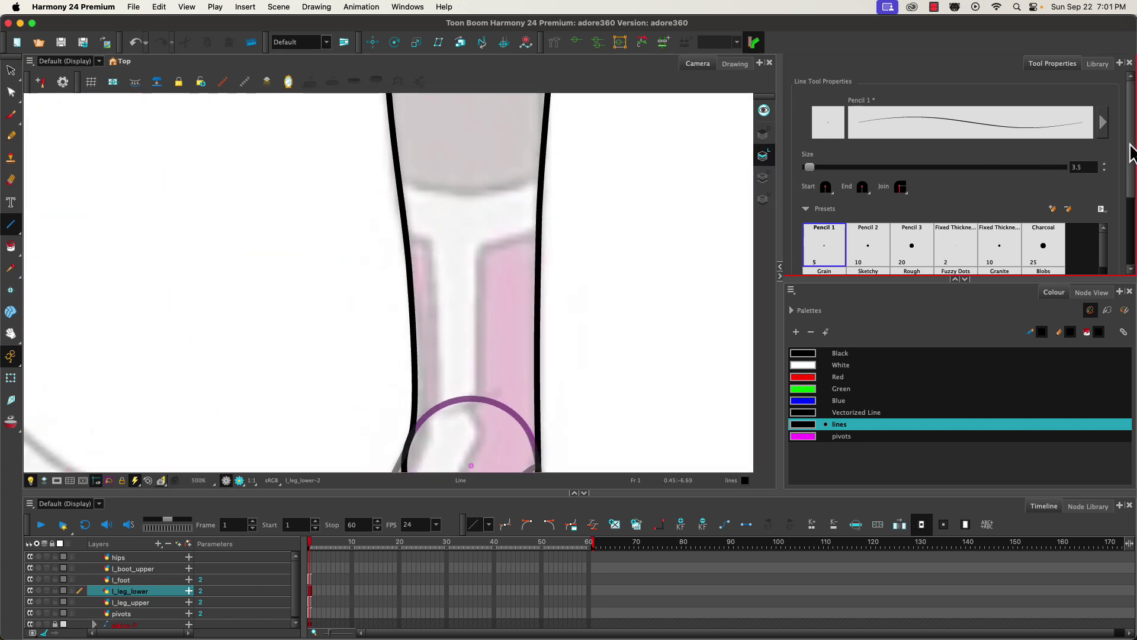
scroll(1131, 153, down, 4)
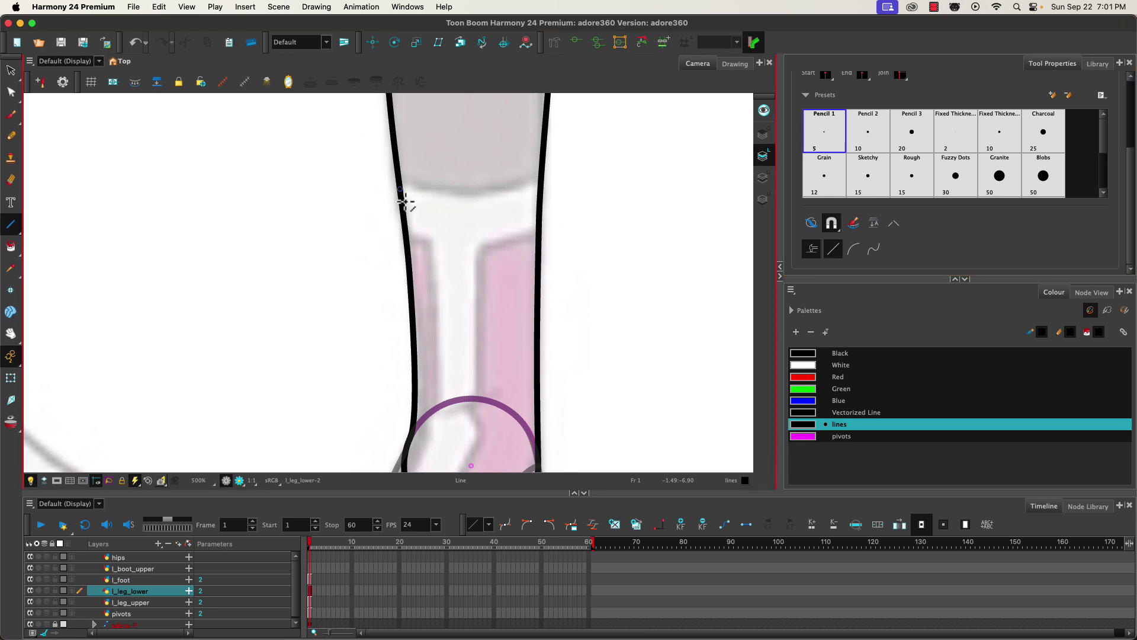
drag(406, 214, 541, 210)
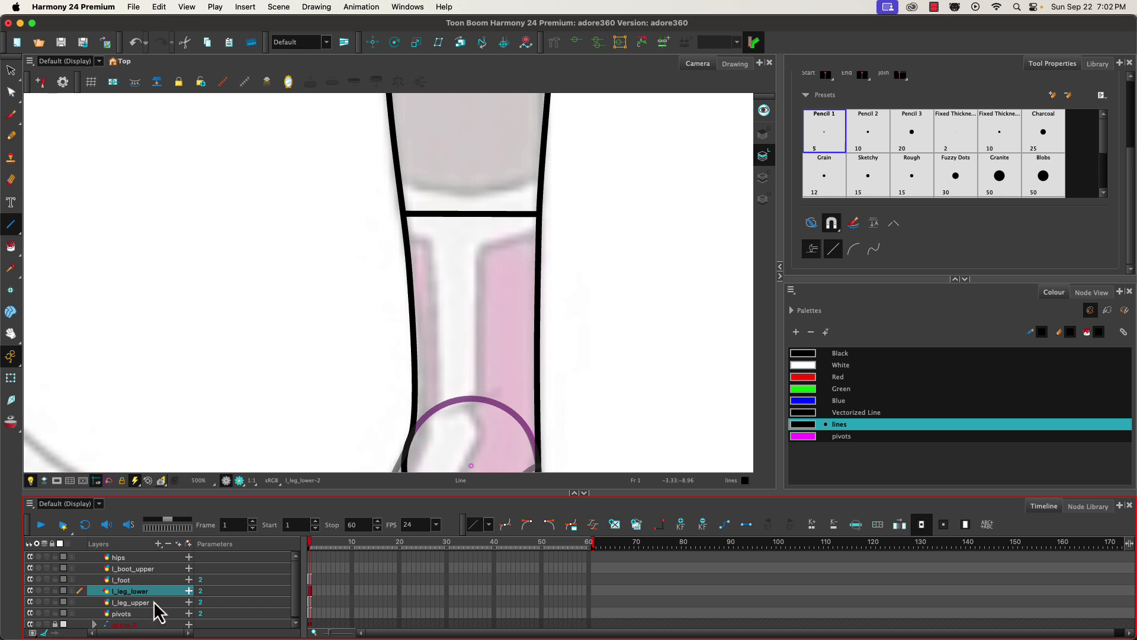
Step: Expand the locked reference peg beneath the pivots layer and select the image layer nested inside it
scroll(278, 607, down, 1)
click(95, 622)
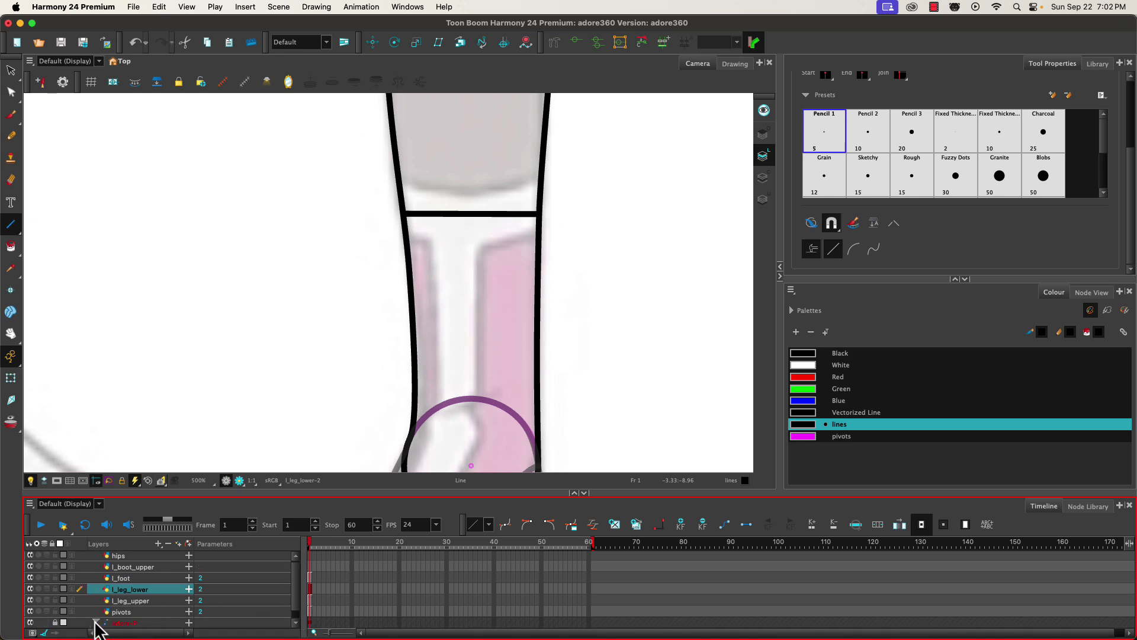
scroll(297, 596, down, 1)
click(138, 622)
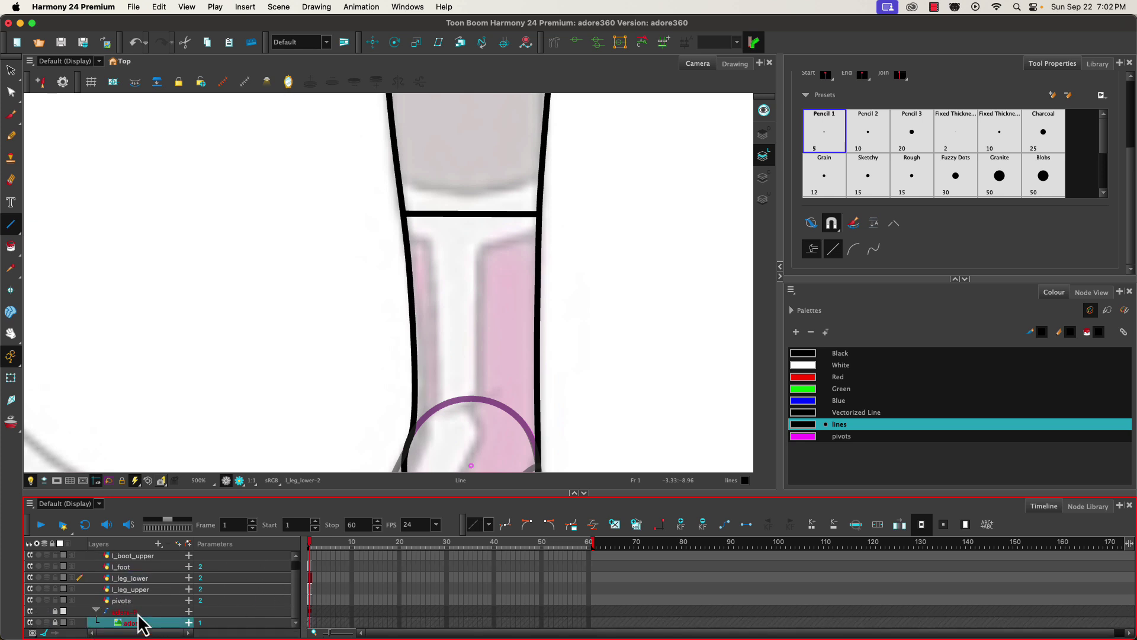
Step: Add a palette colour named "pants" and sample its brownish grey from the front-facing leg in the reference image
click(10, 72)
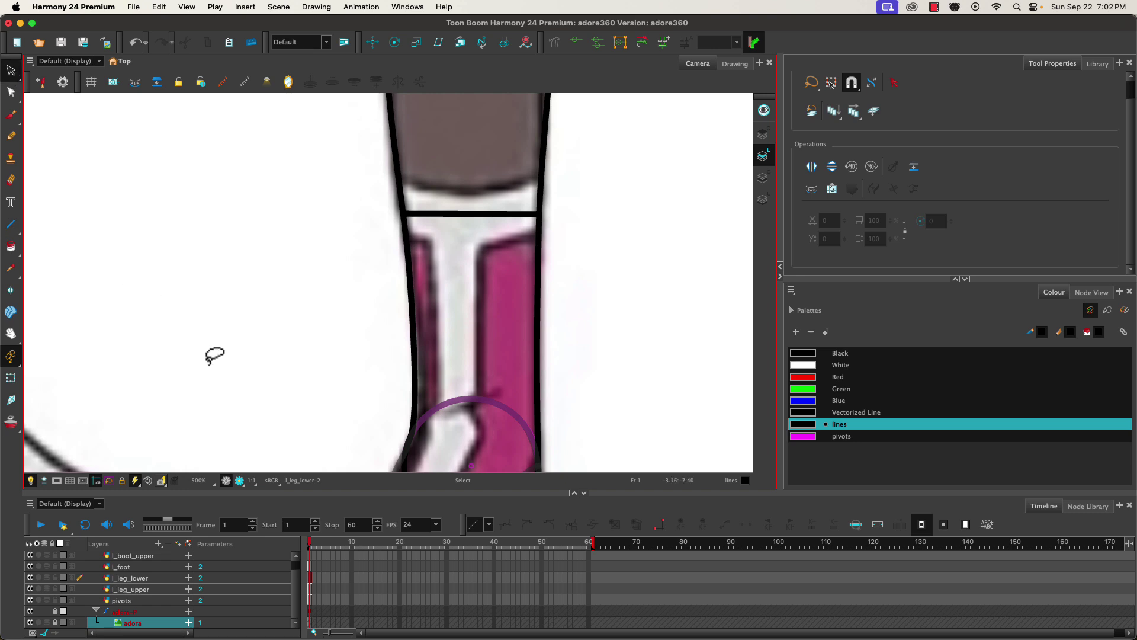
scroll(445, 382, down, 2)
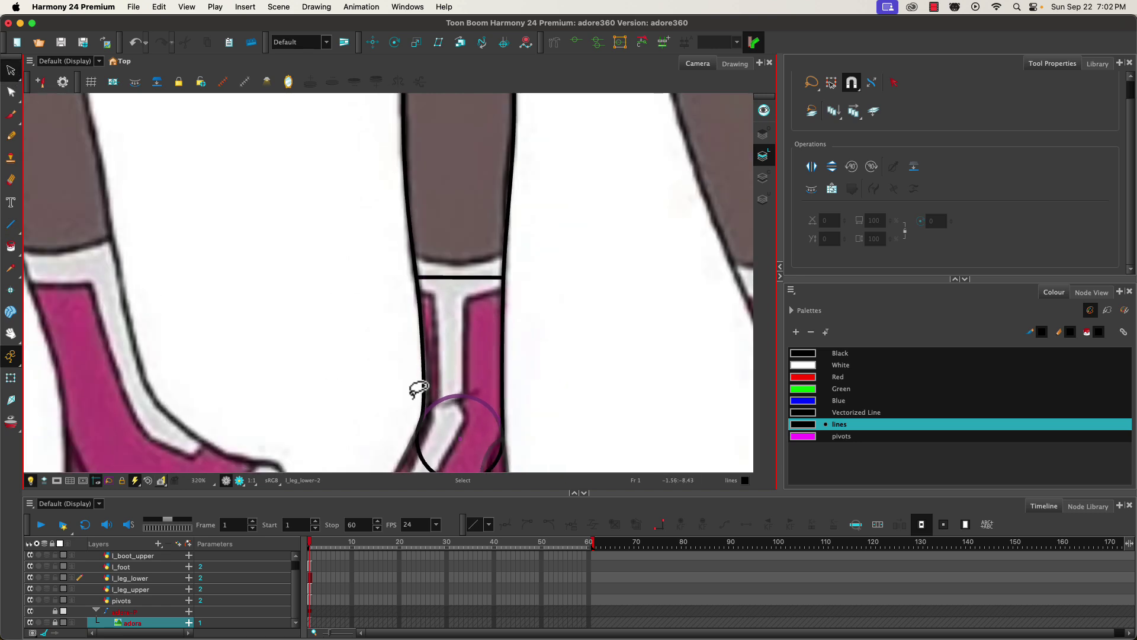
scroll(419, 388, down, 5)
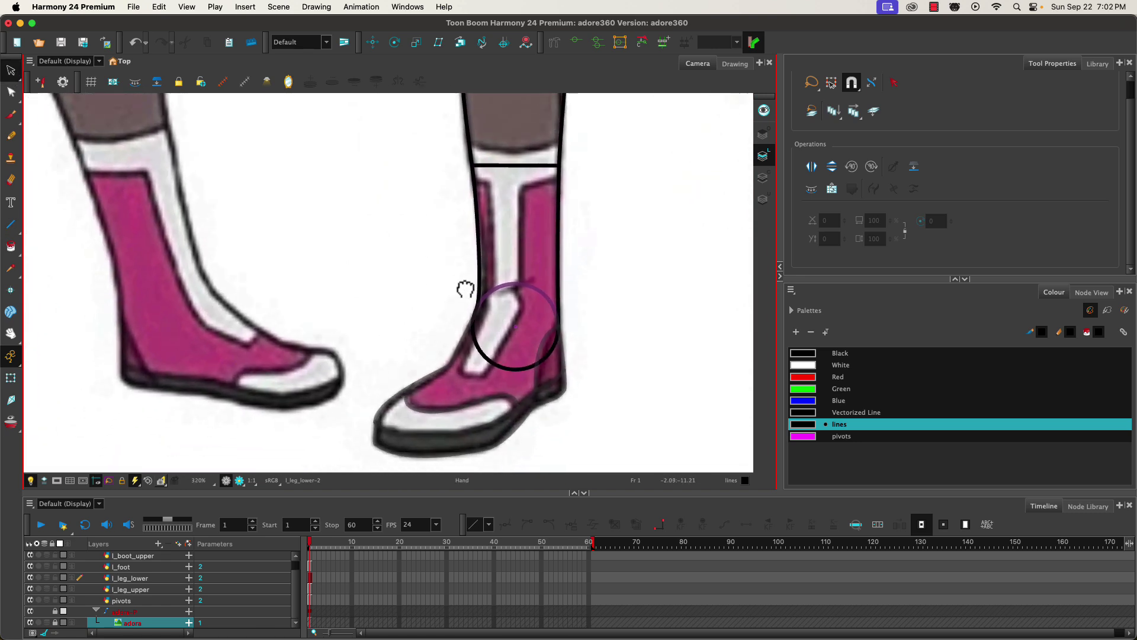
click(802, 464)
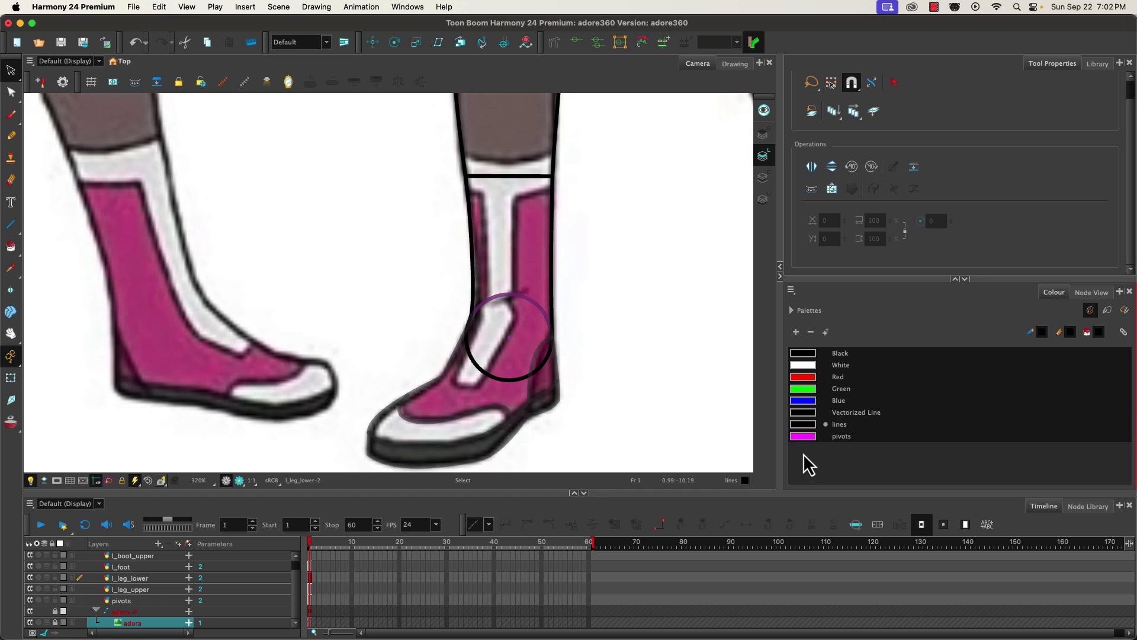
click(795, 333)
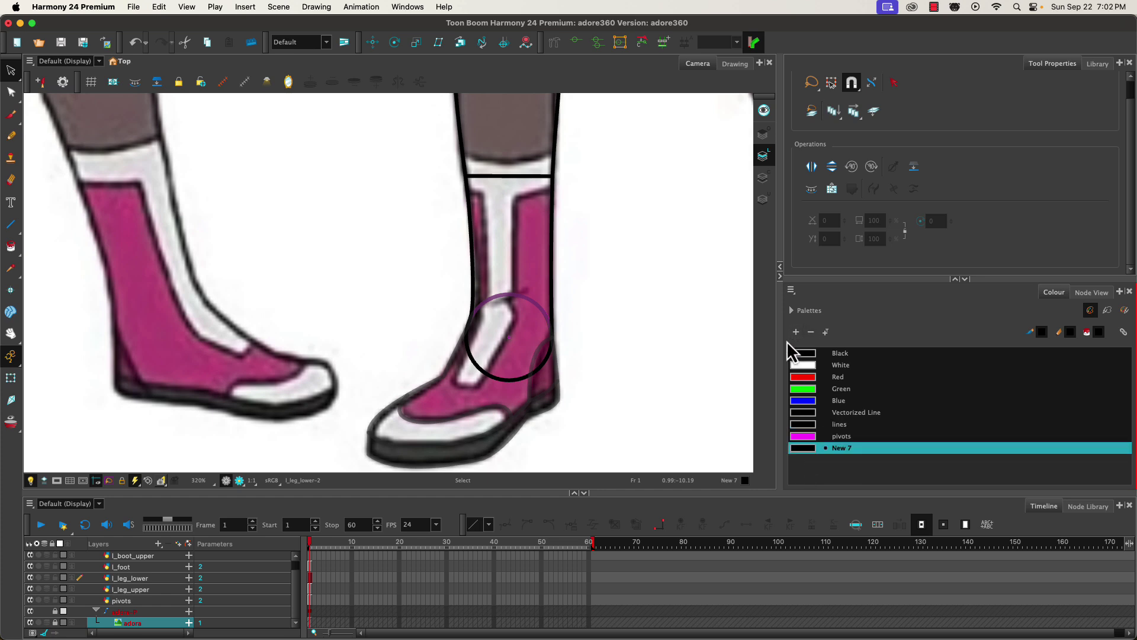
double_click(801, 449)
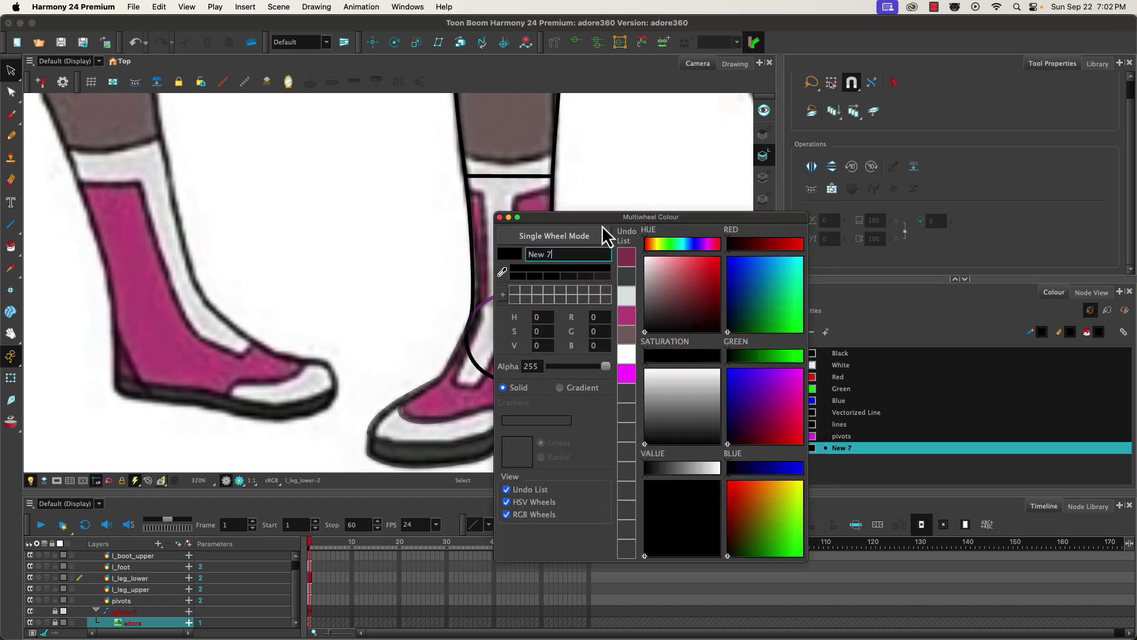
drag(605, 217, 184, 191)
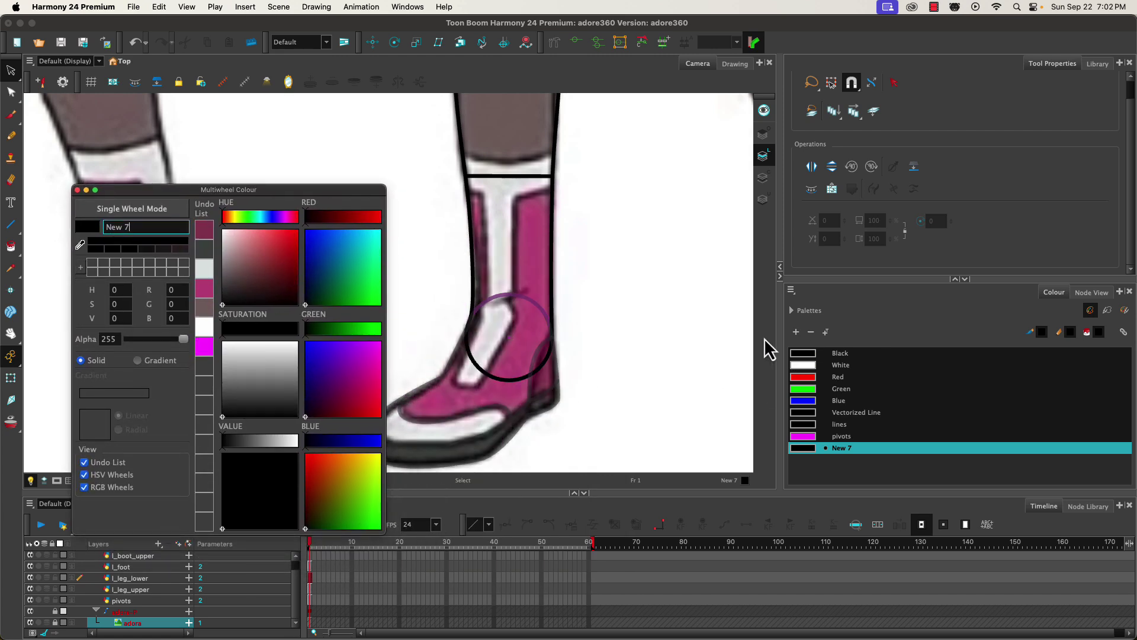
drag(135, 228, 89, 236)
text(pants)
click(80, 245)
click(493, 138)
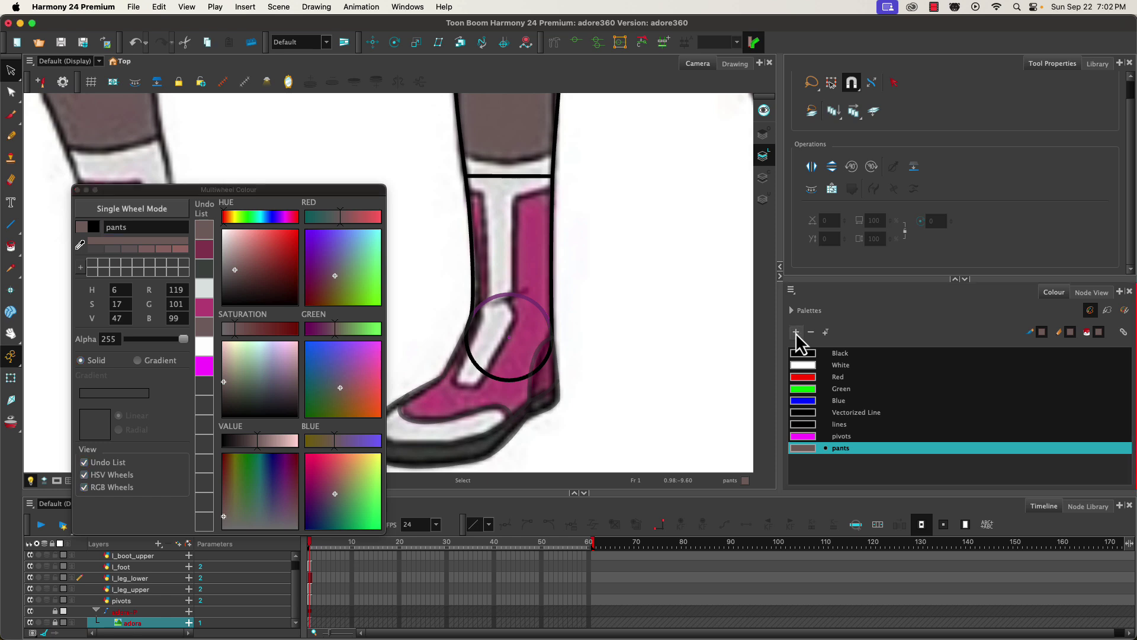
Step: Add a palette colour named "boot" and sample its pink from the boot in the reference image
click(796, 331)
click(106, 227)
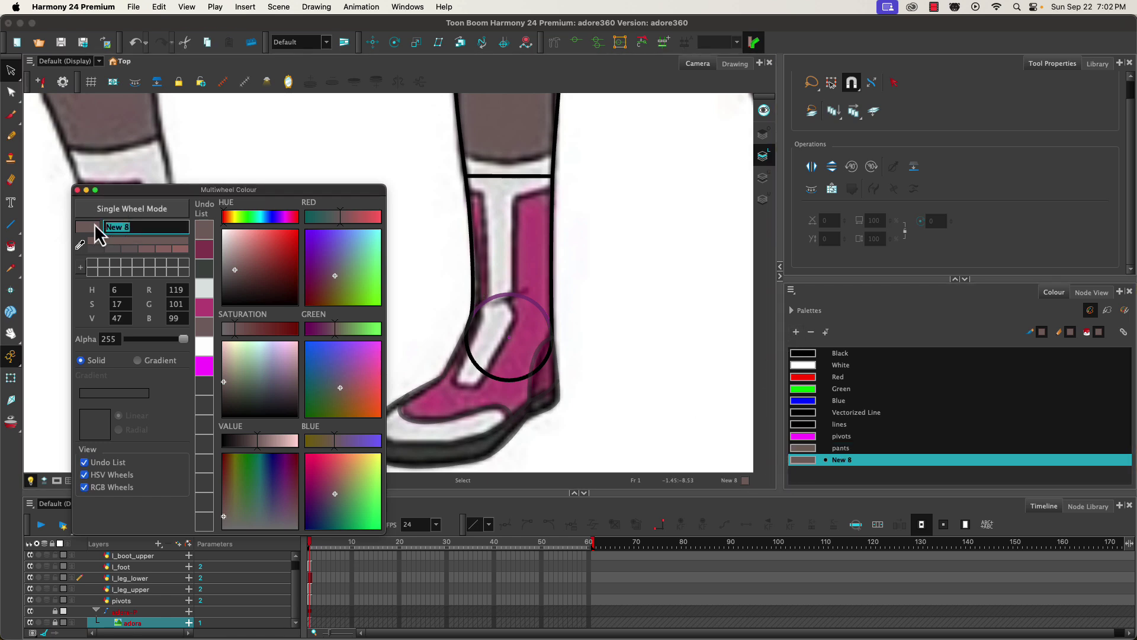
text(boot)
key(Return)
click(80, 244)
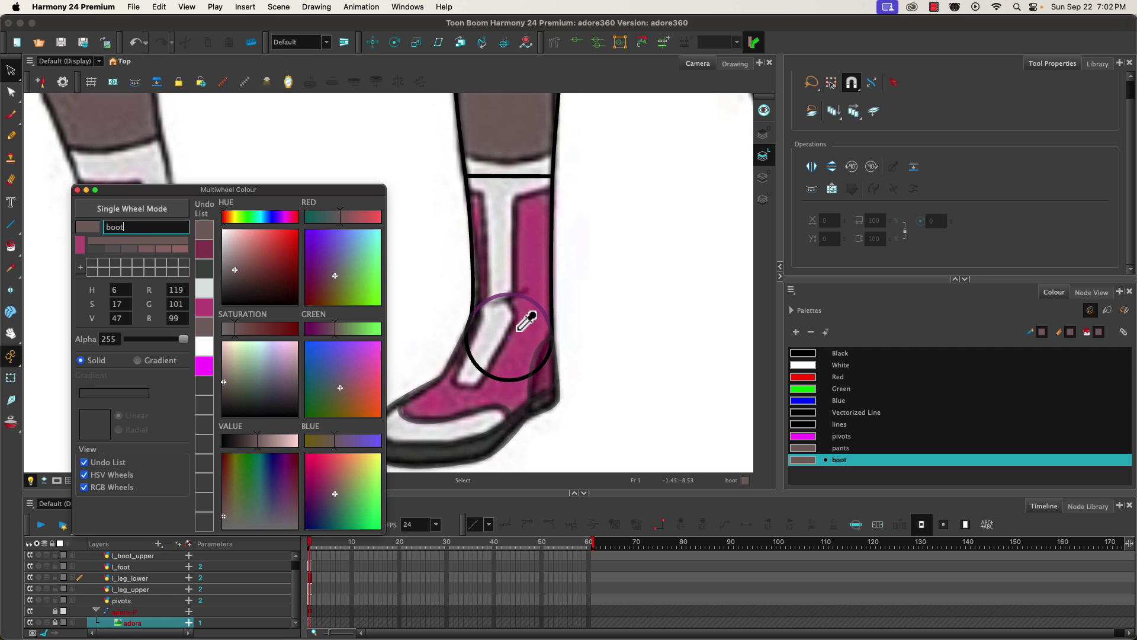
click(536, 327)
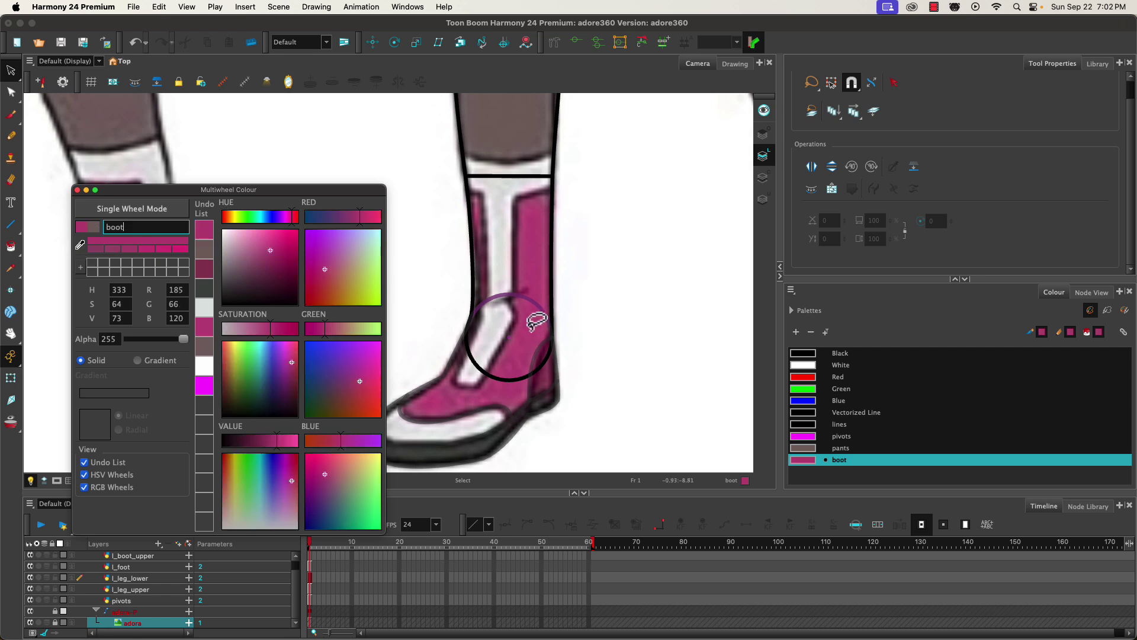
Step: Add a palette colour named "boot heel" and sample its dark pink from the heel of the reference boot
click(796, 332)
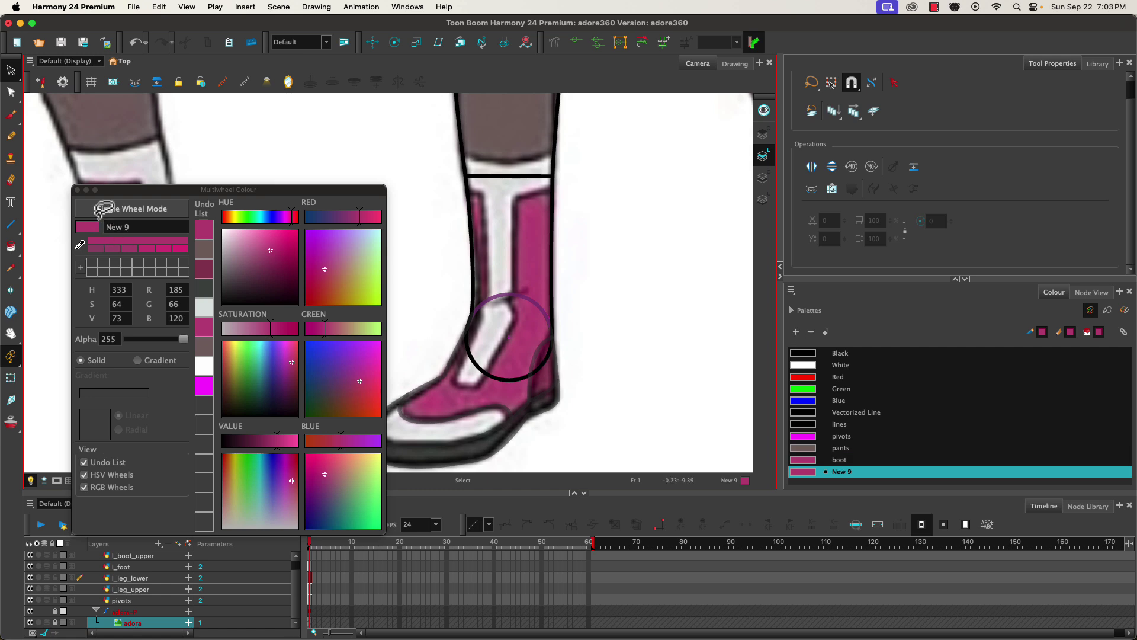
click(139, 227)
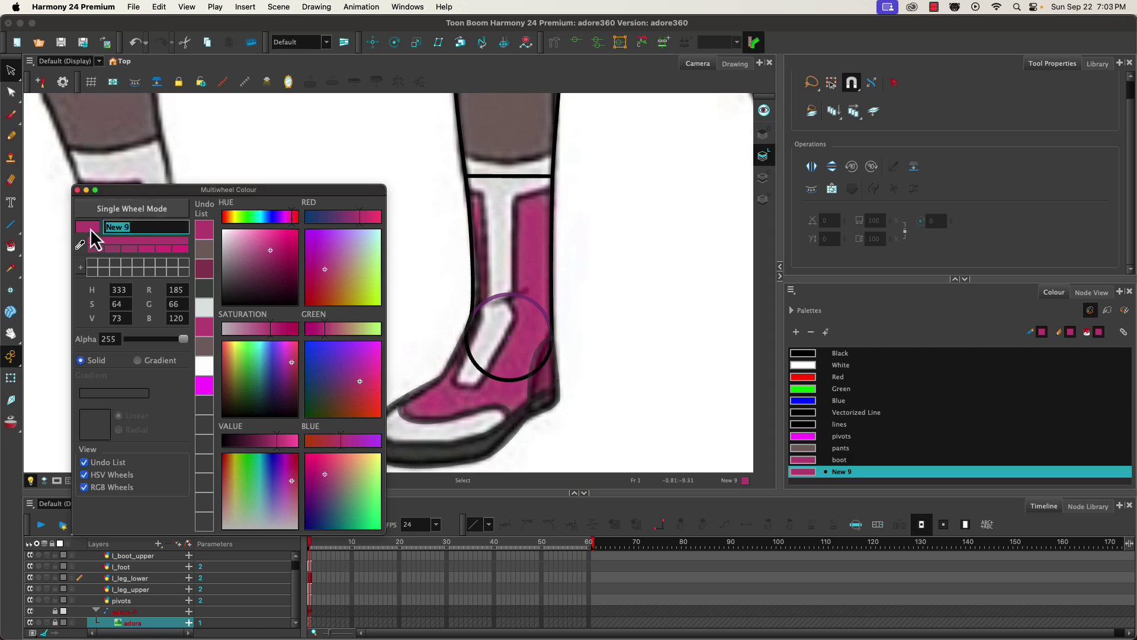
text(boot heel)
click(542, 378)
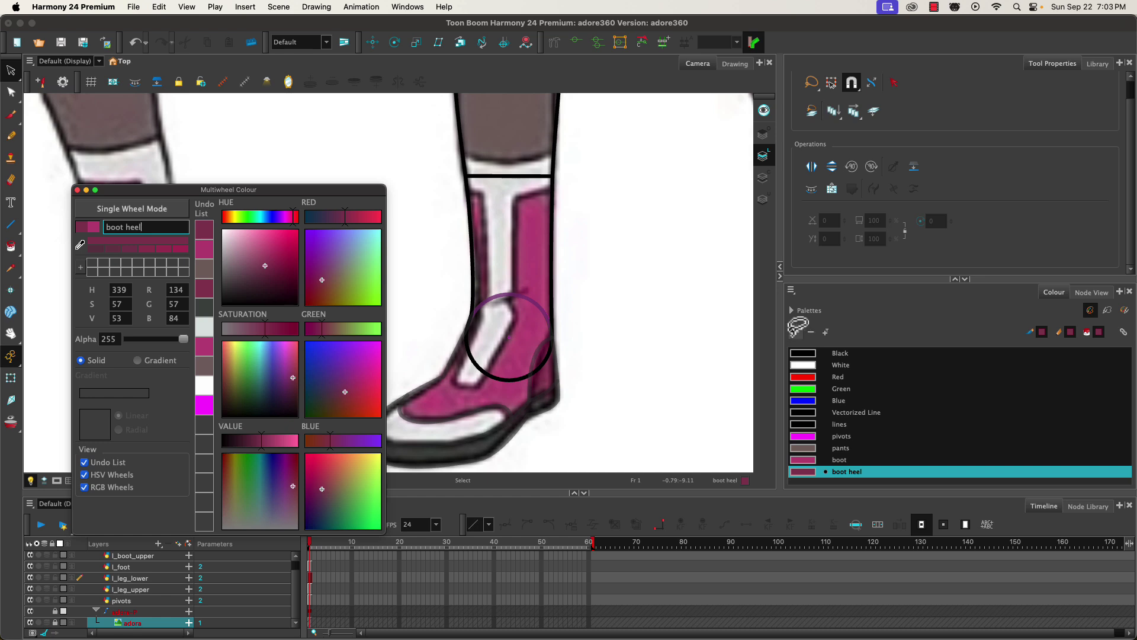
Step: Add a palette colour named "boot sole" and sample its dark grey from the sole of the reference boot
click(796, 332)
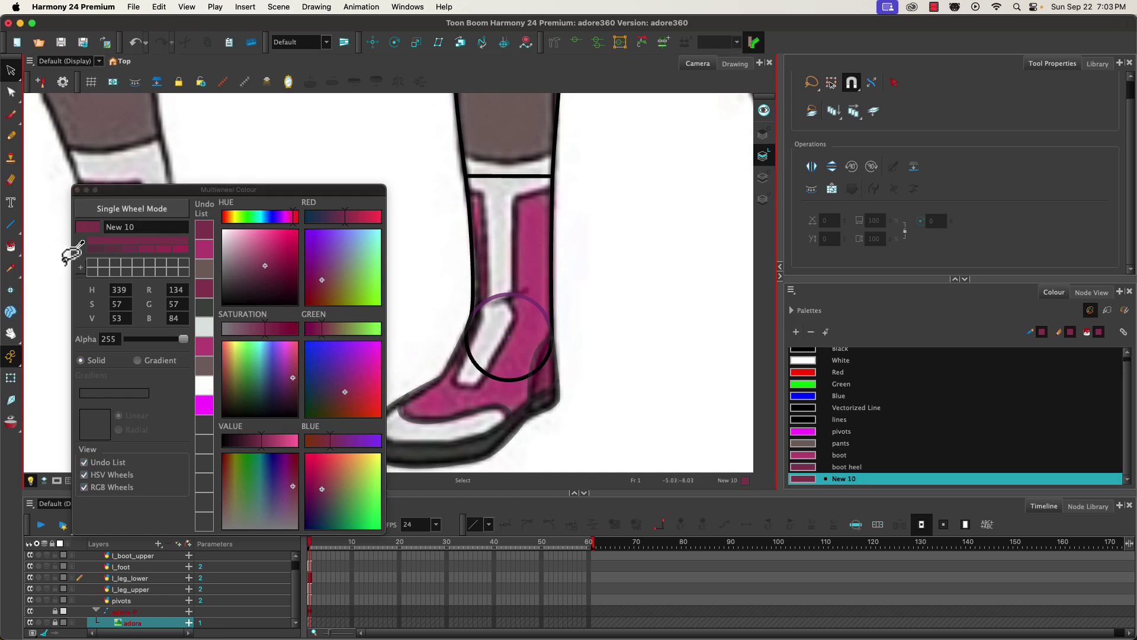
click(110, 227)
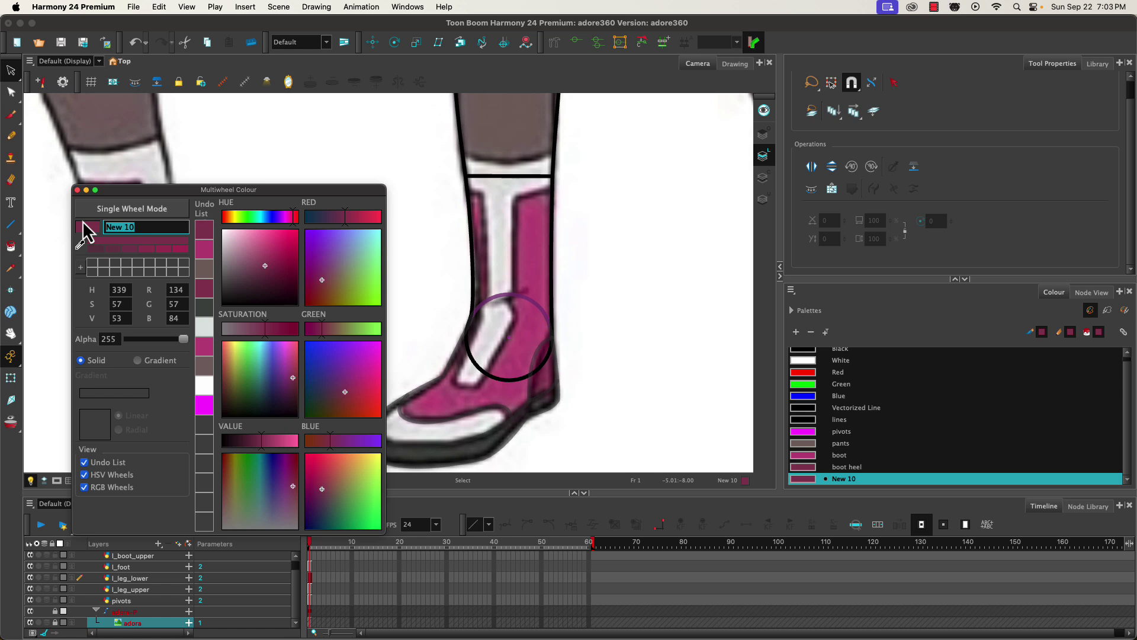
text(boot sole)
click(80, 244)
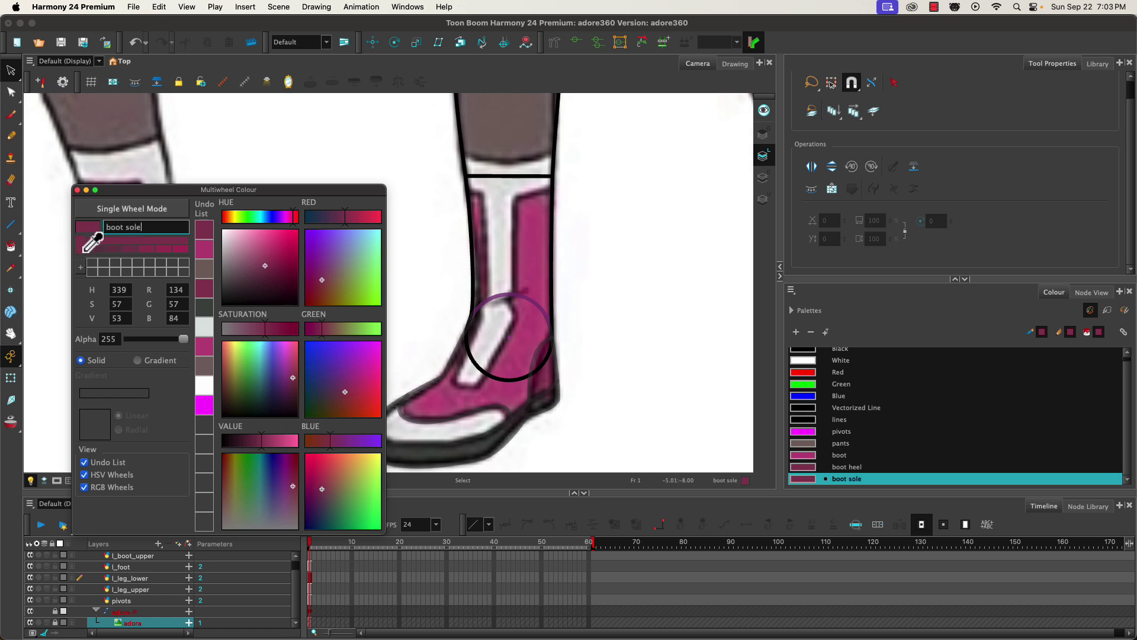
click(436, 453)
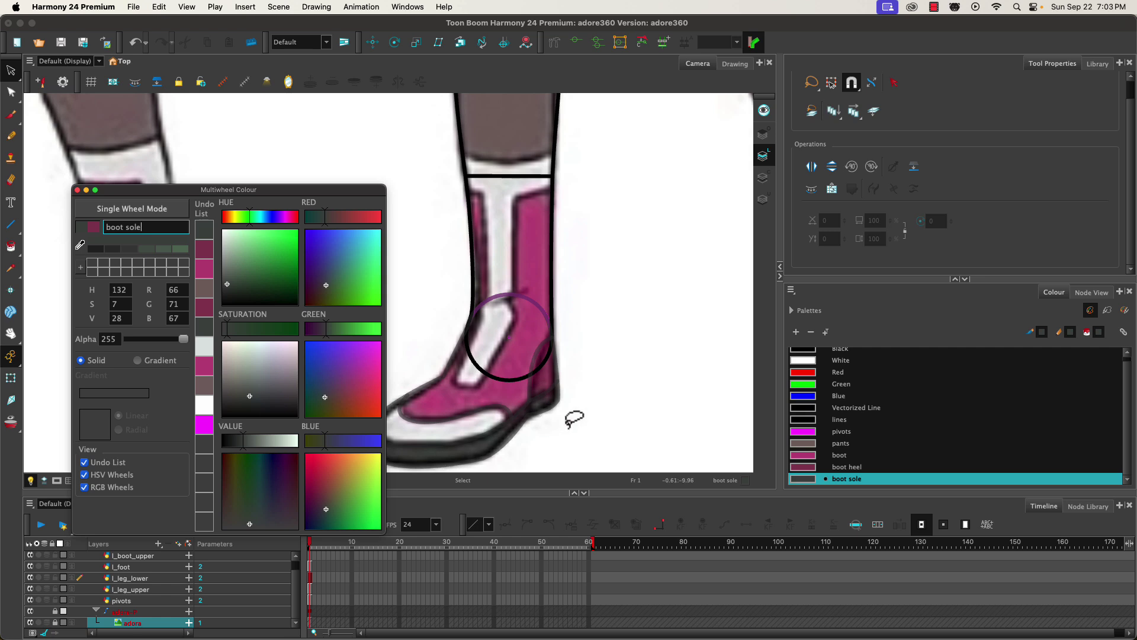
Step: Add a palette colour named "boot stripe", sample its off-white from the reference boot's stripe, and close the colour editor
click(797, 333)
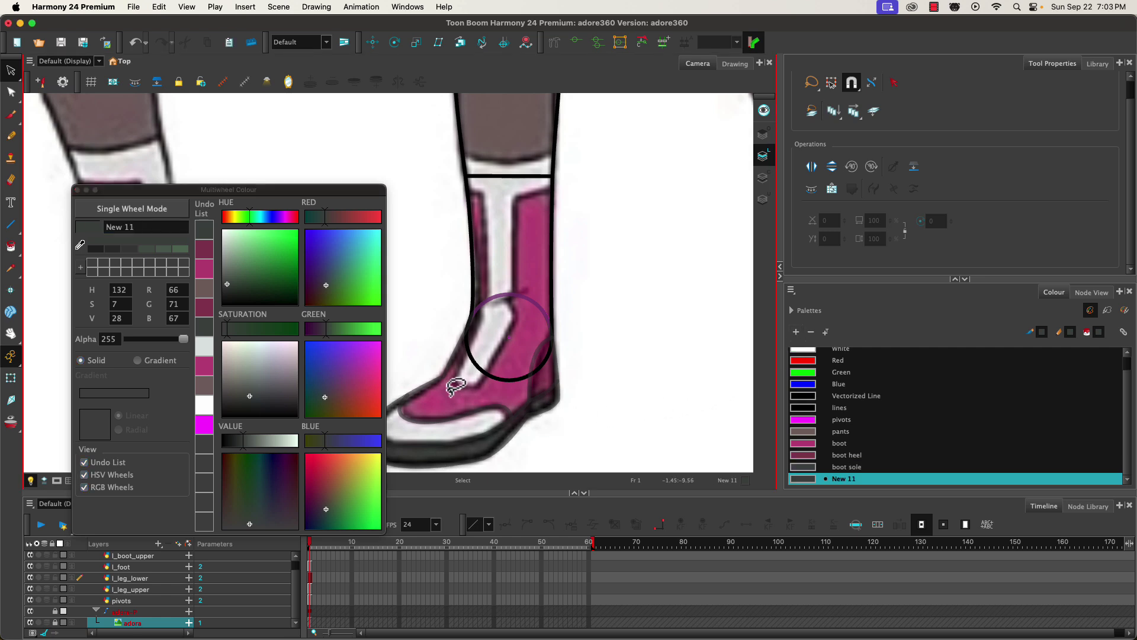
click(141, 229)
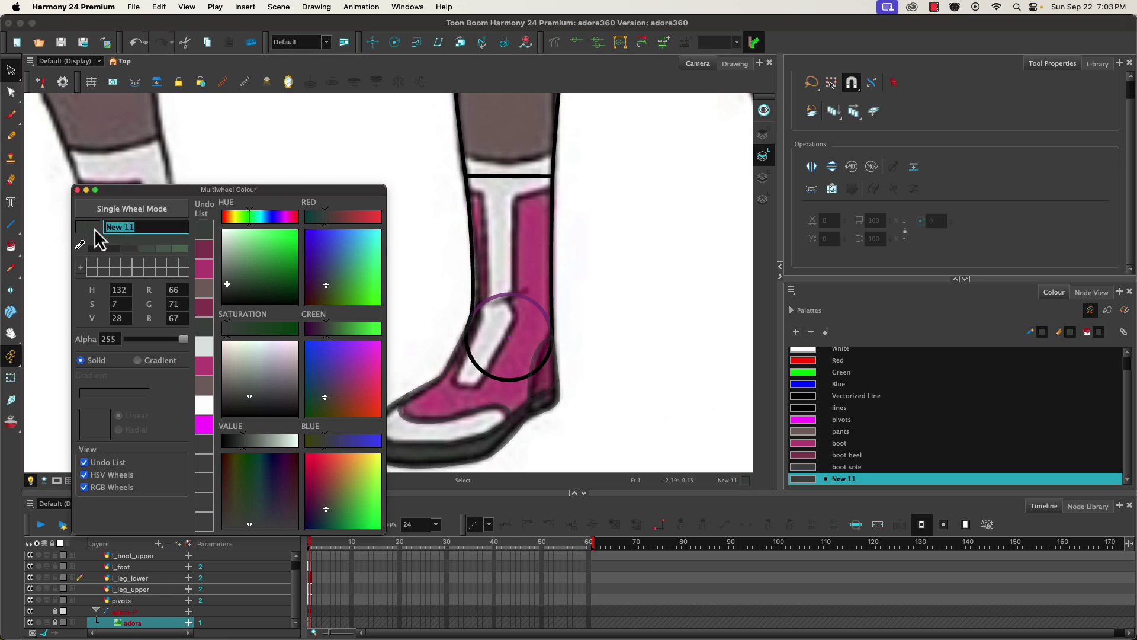
text(boot stripe)
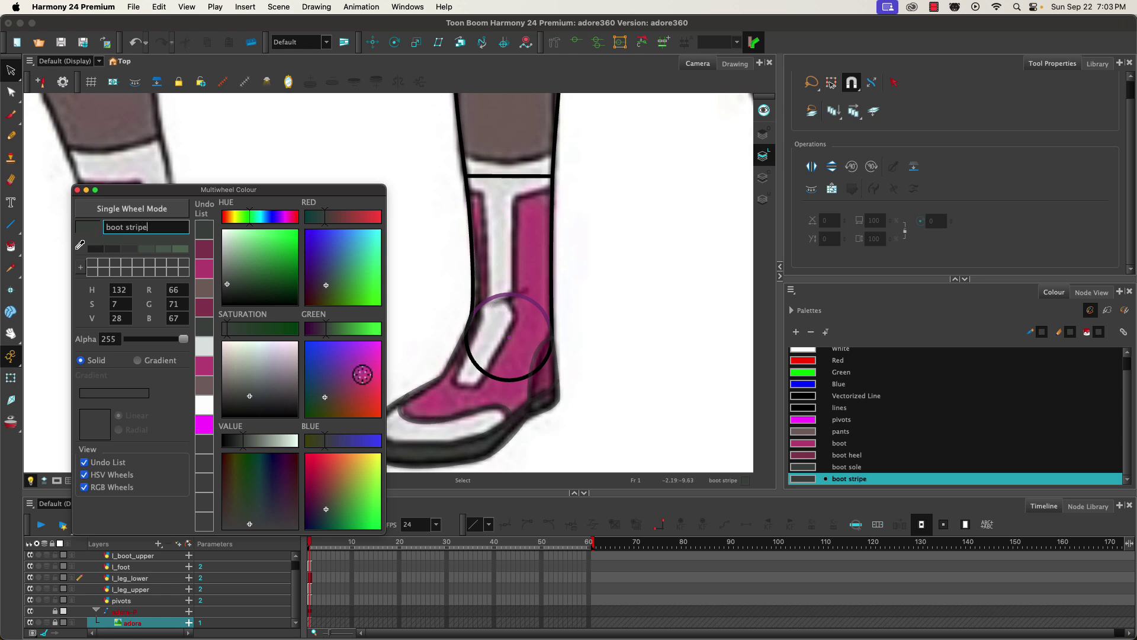
click(81, 244)
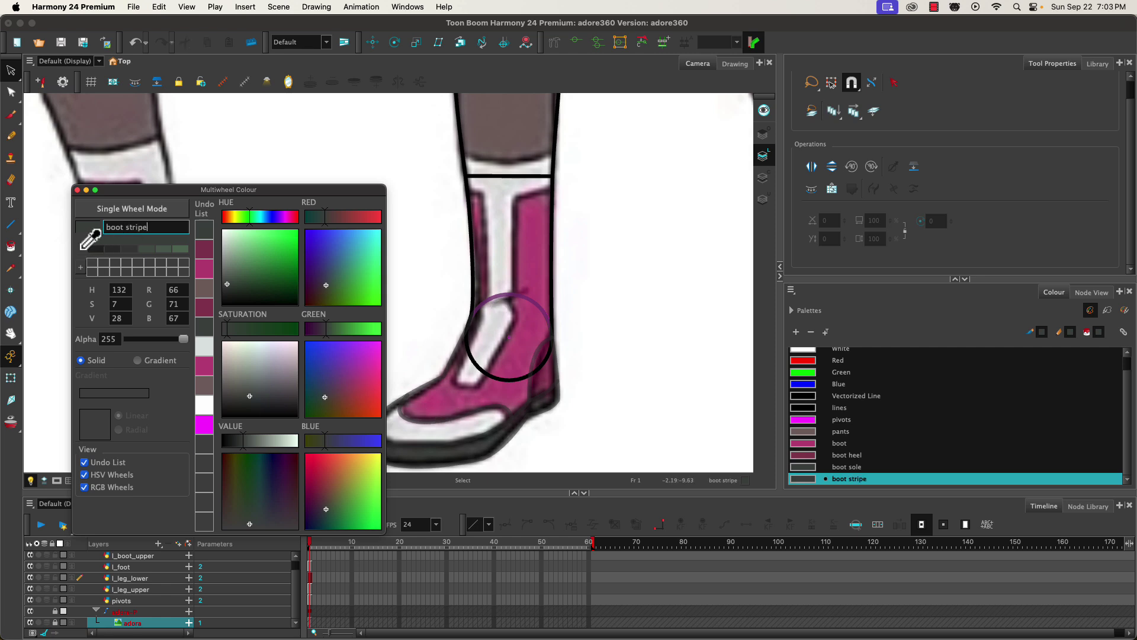
click(502, 244)
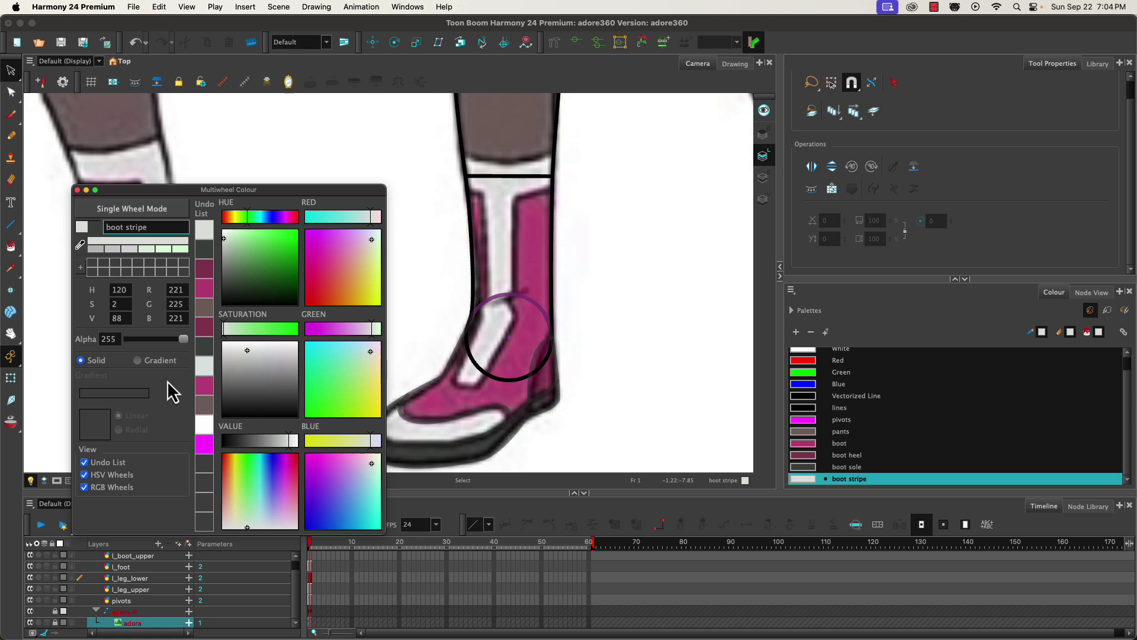
click(77, 189)
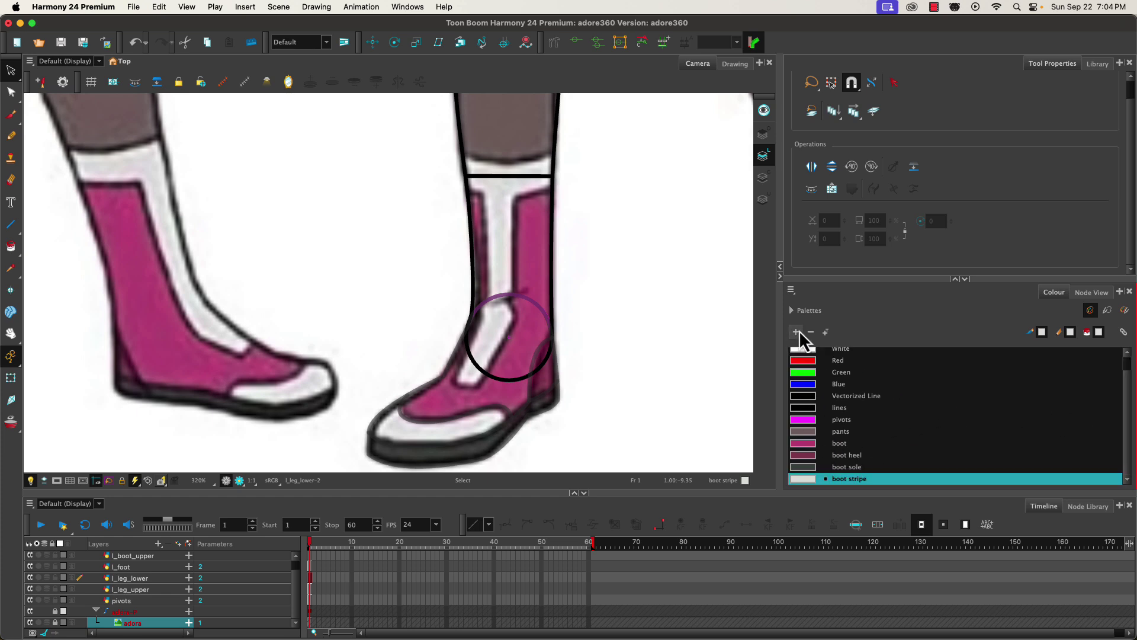
Step: Switch the palette's colour list to Swatch Mode
click(791, 291)
mouse_move(796, 313)
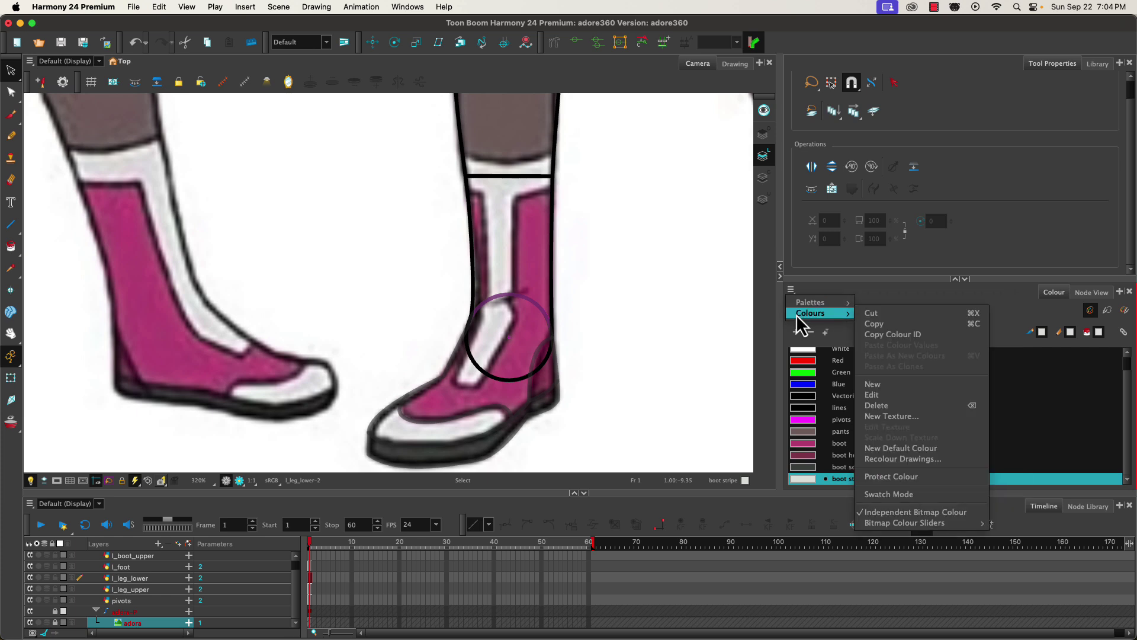
click(882, 494)
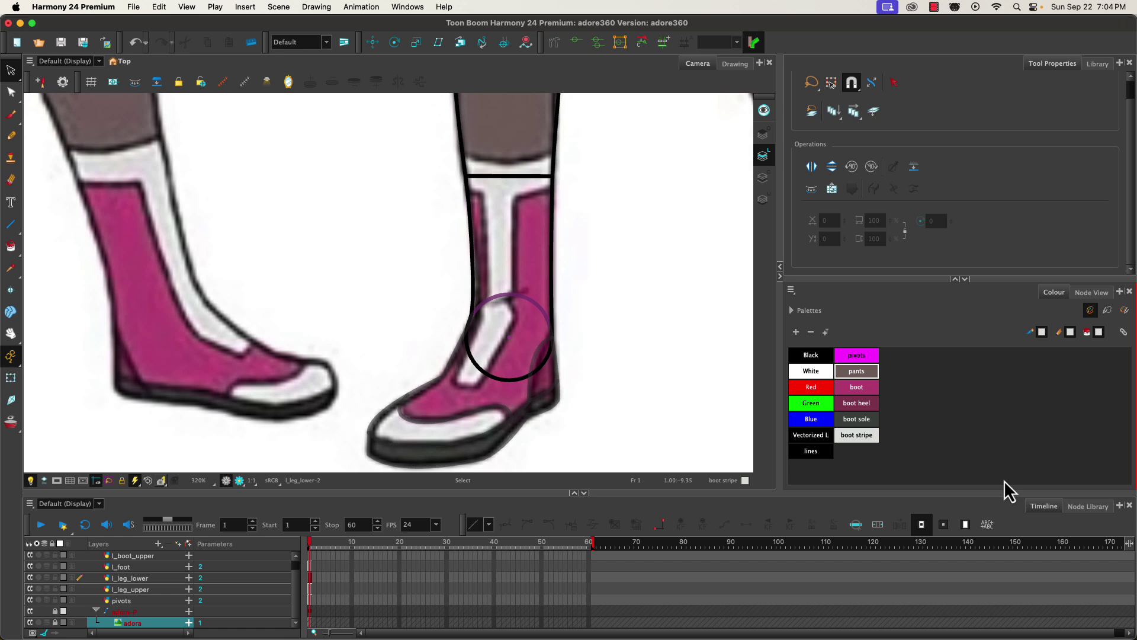
Step: Fill the l_leg_upper shape with the "pants" colour on the Colour Art layer in the Drawing view
click(124, 590)
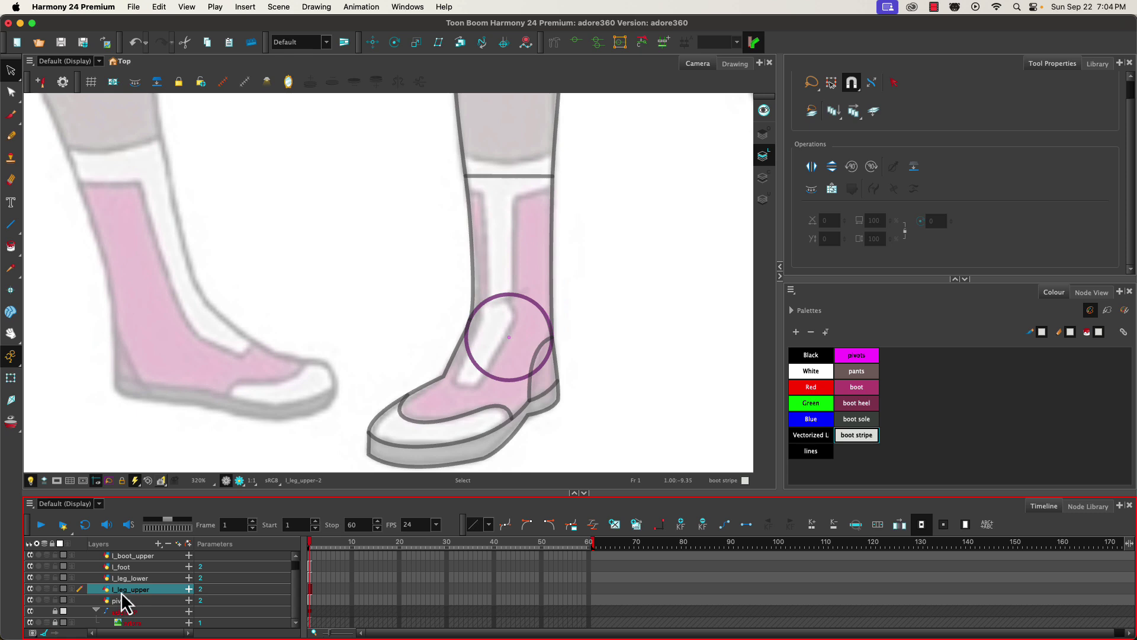
scroll(325, 186, up, 5)
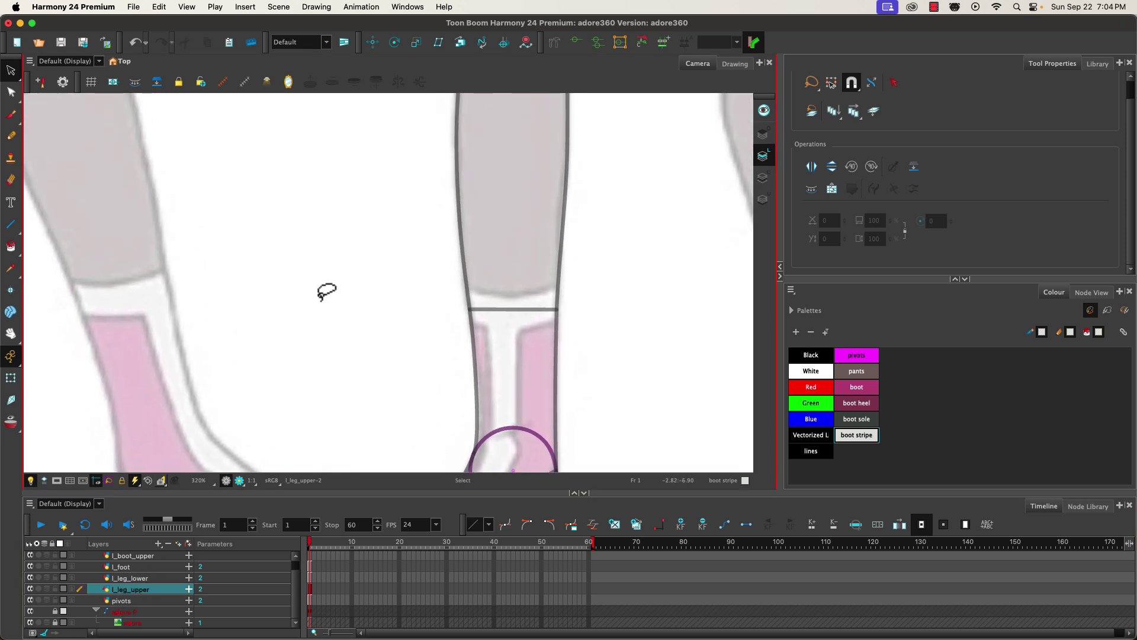
scroll(326, 293, down, 2)
drag(318, 229, 333, 439)
drag(410, 252, 551, 283)
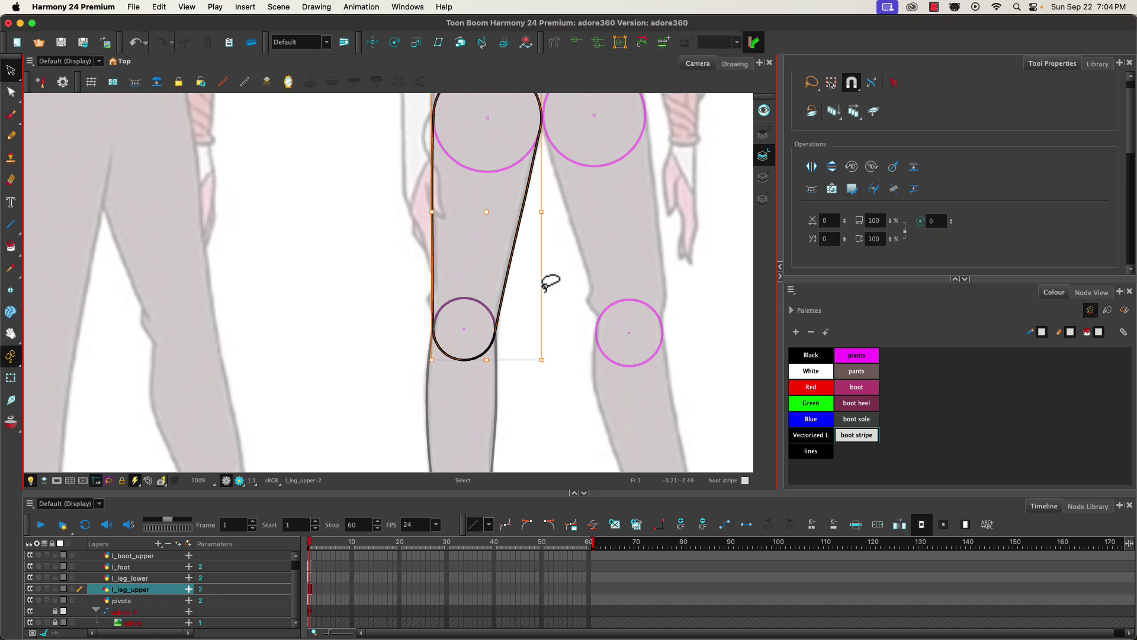
click(350, 324)
click(218, 521)
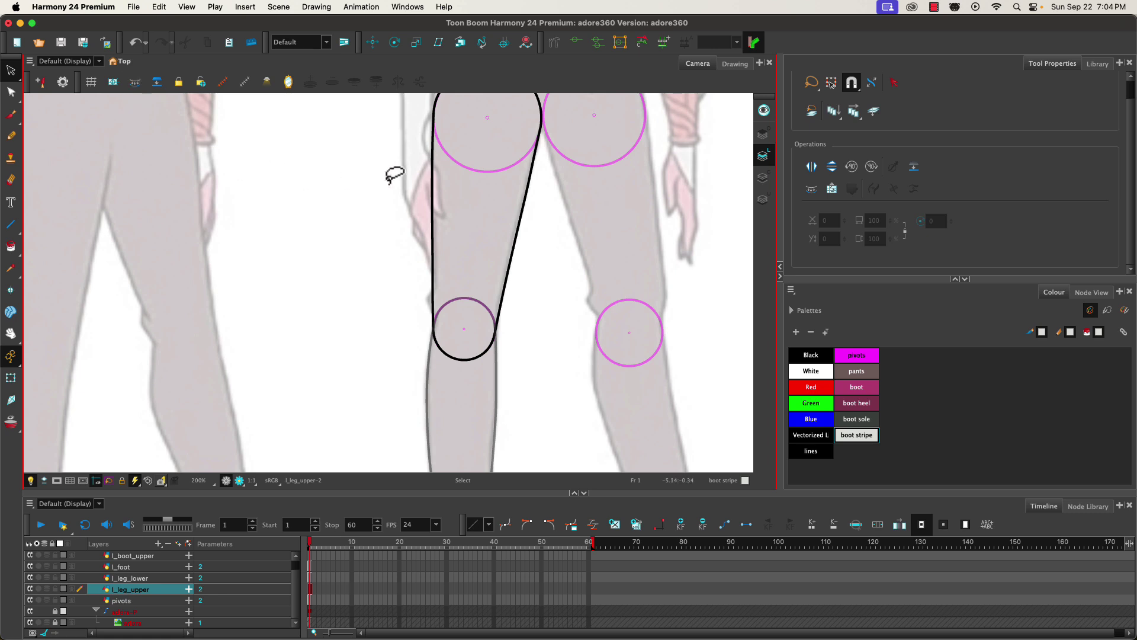
click(722, 66)
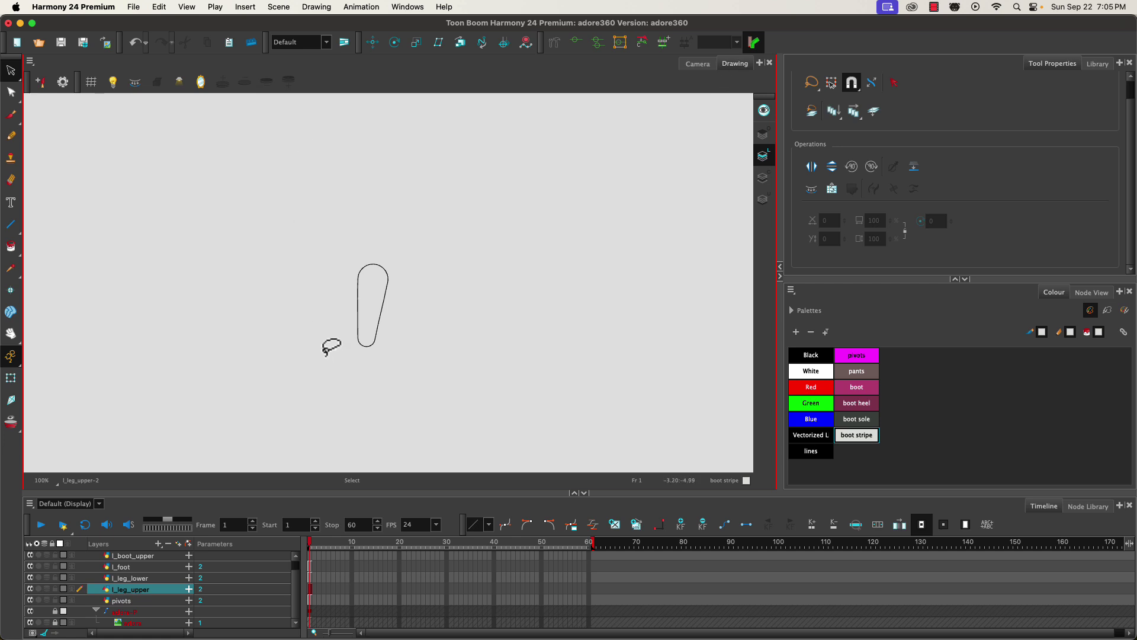
click(763, 178)
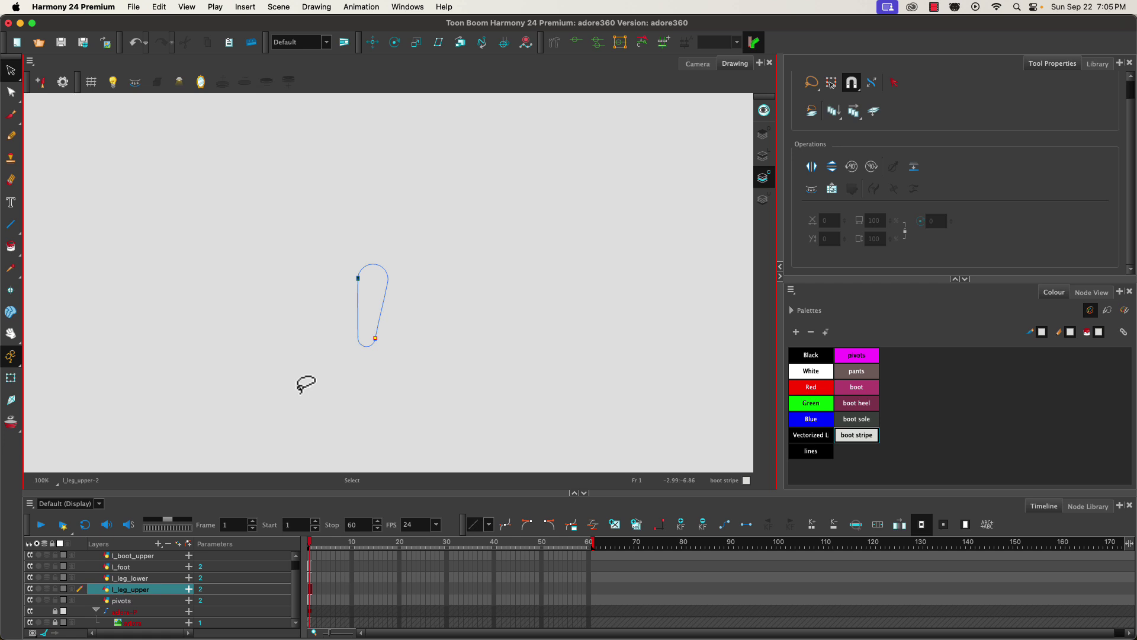
click(11, 246)
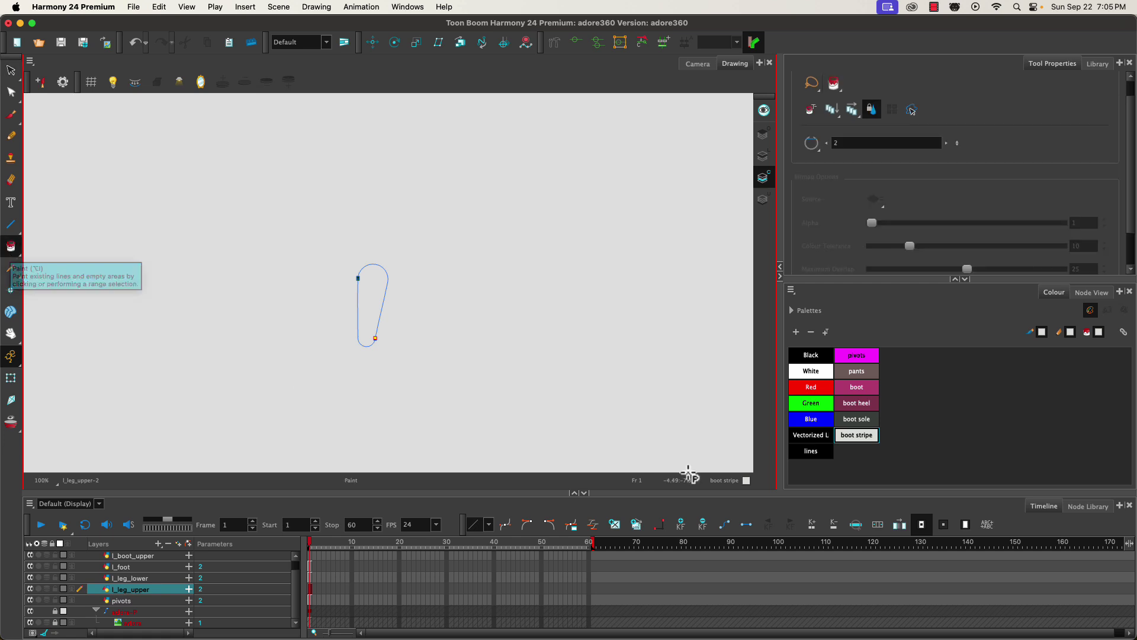
click(851, 372)
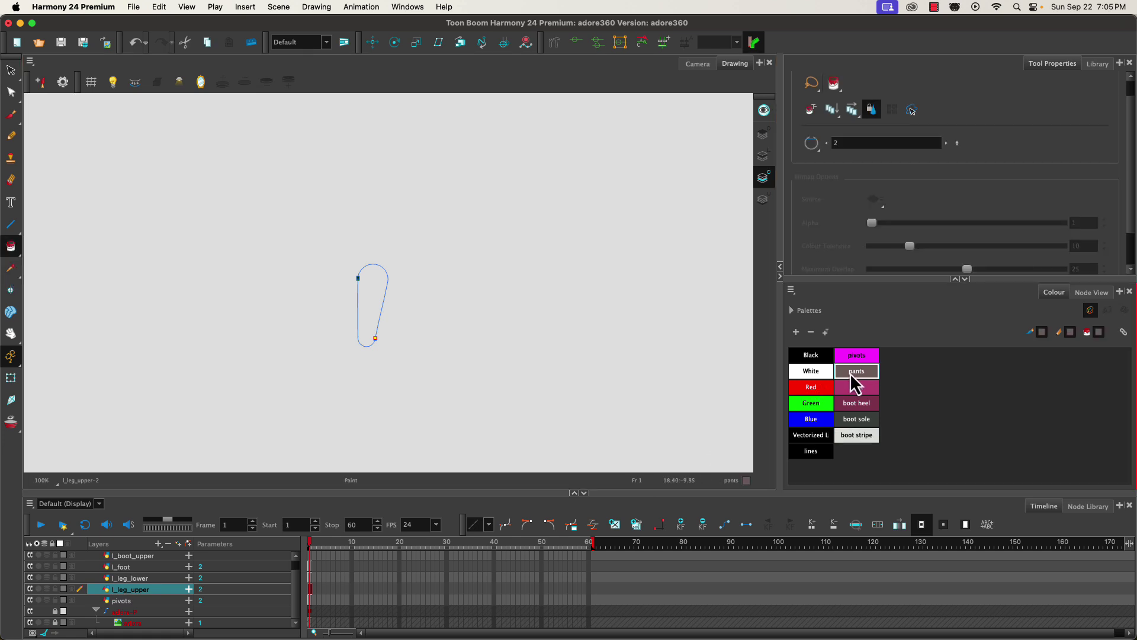
click(367, 291)
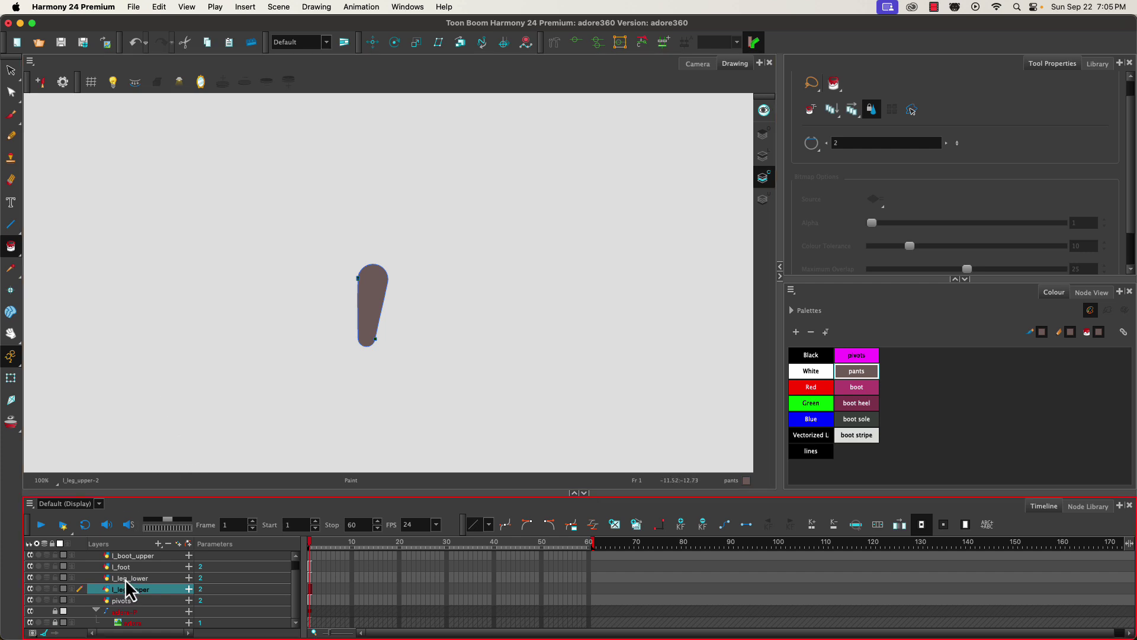
Step: On the l_foot Colour Art layer, fill the toe band with "boot stripe" and the sole with "boot sole"
click(128, 579)
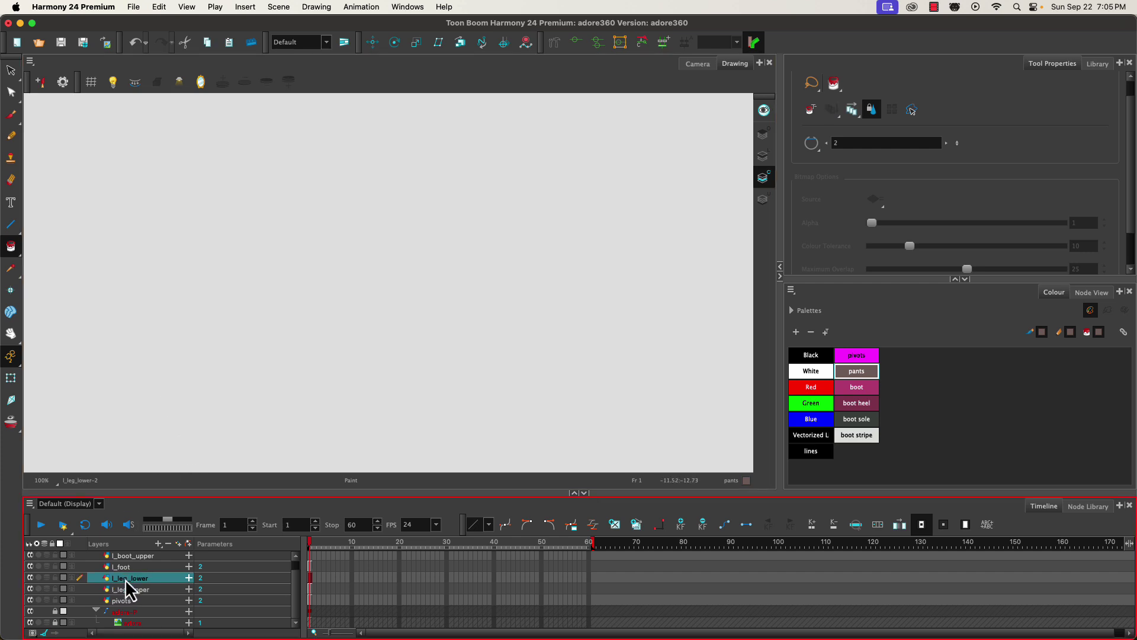
click(763, 155)
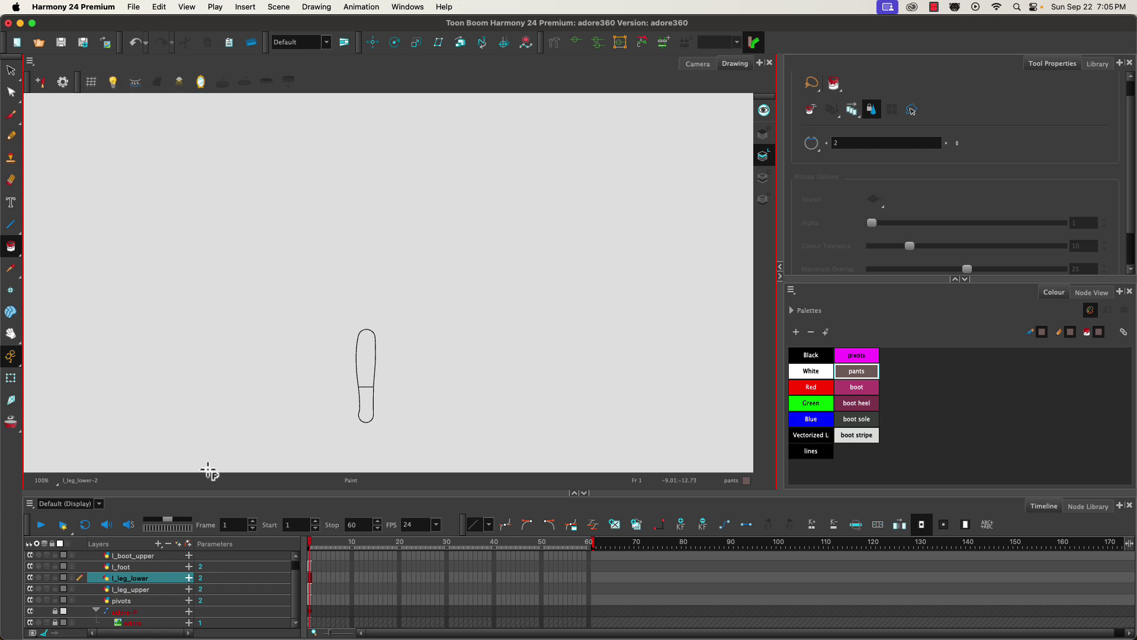
click(122, 567)
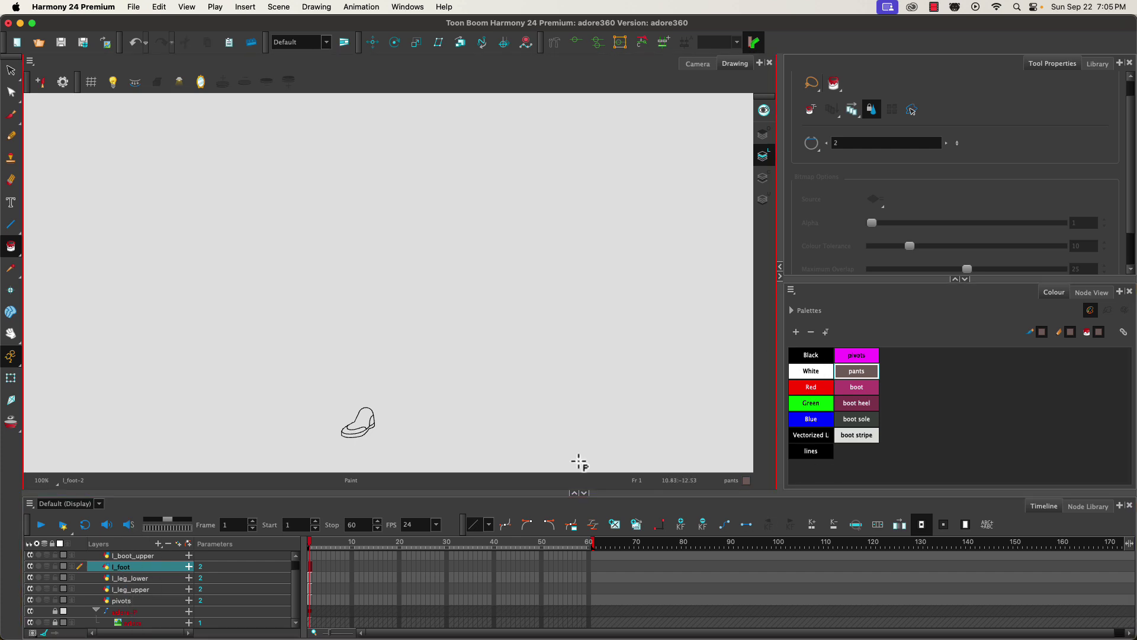
click(762, 177)
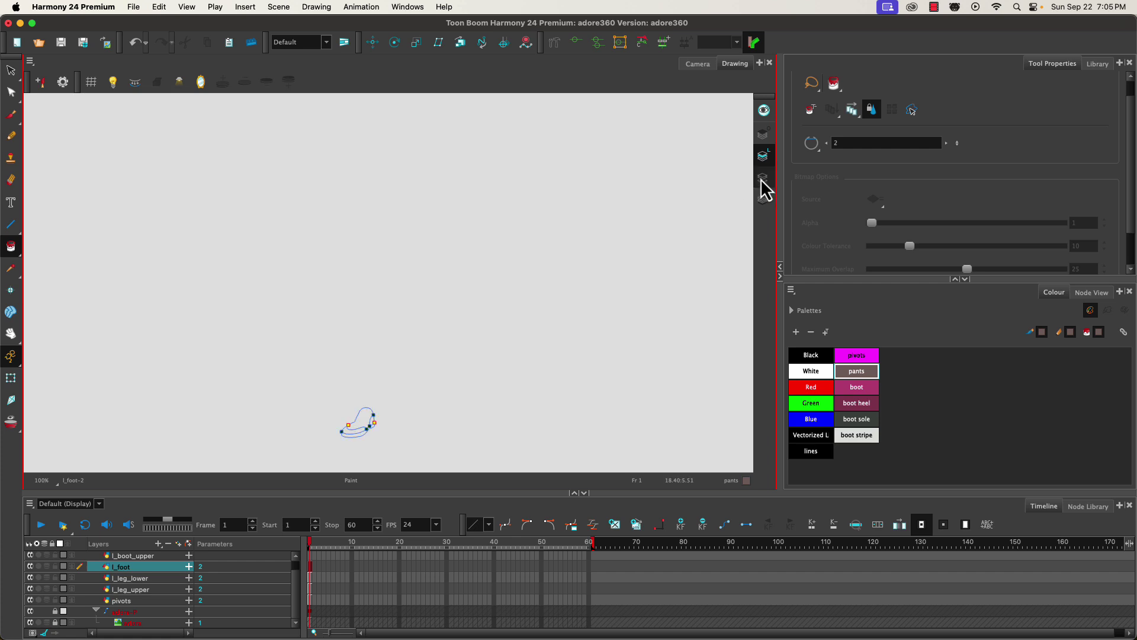
scroll(338, 447, up, 2)
scroll(338, 447, up, 3)
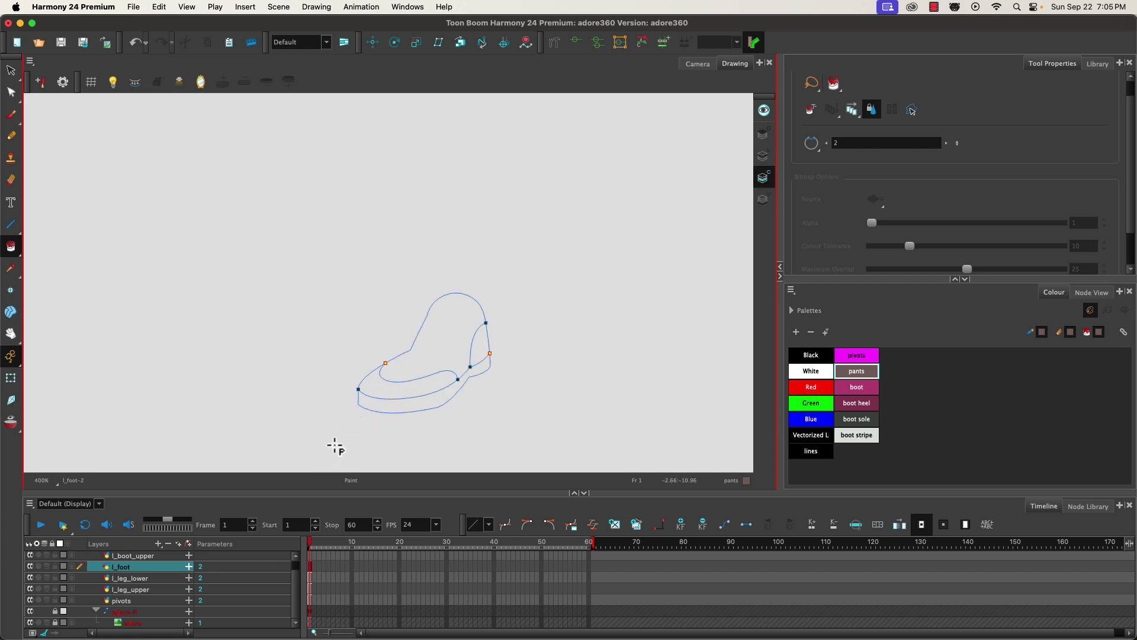
click(857, 436)
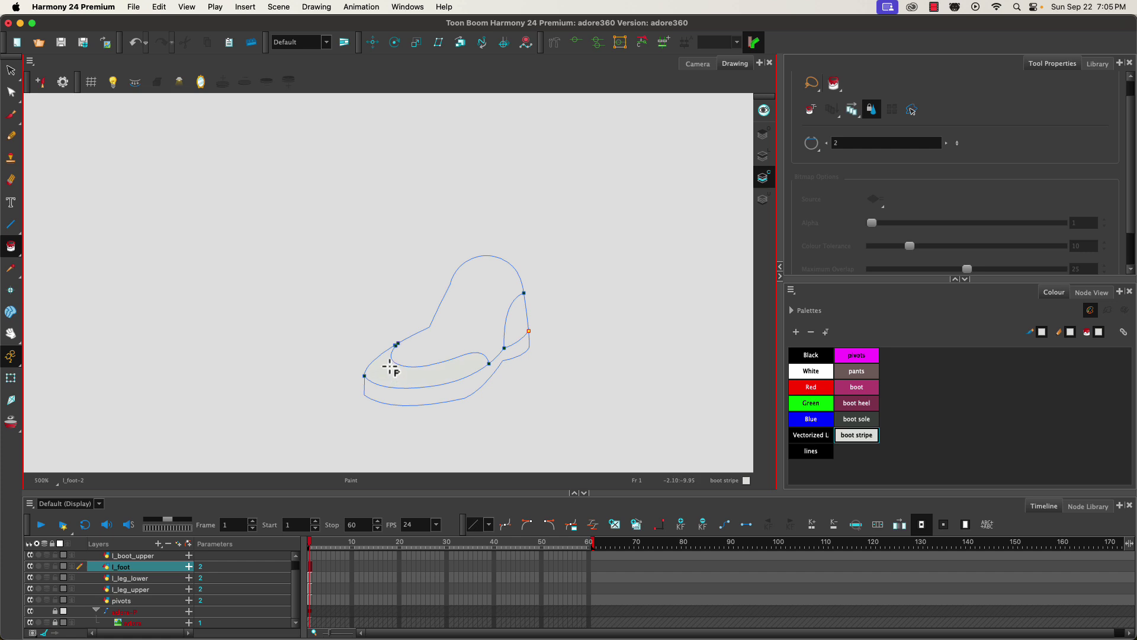
click(393, 369)
click(844, 419)
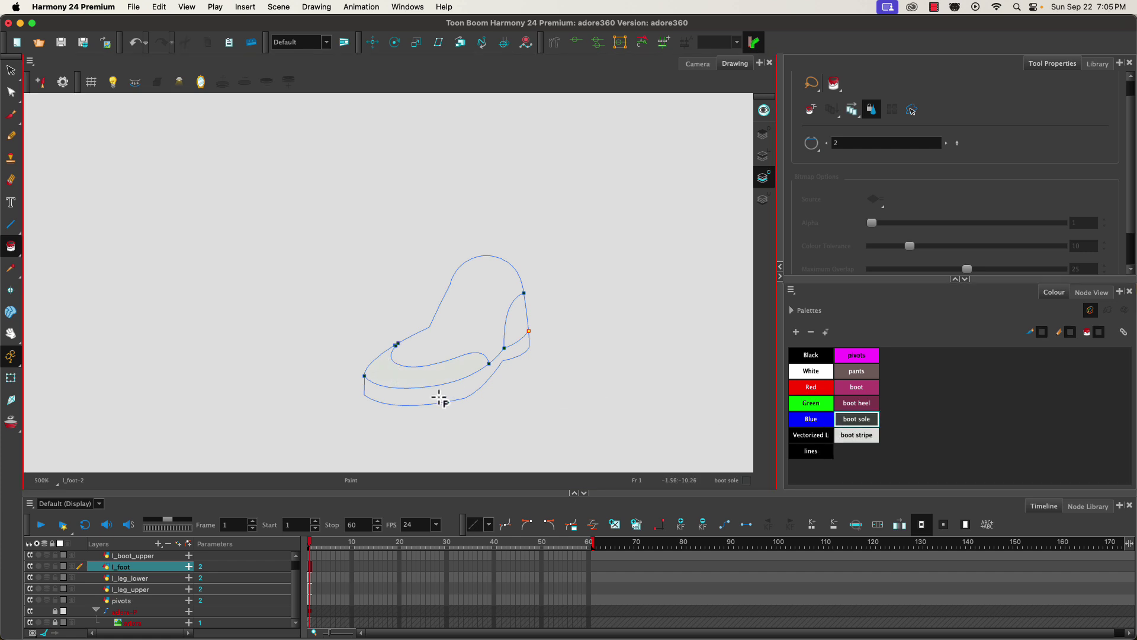
click(439, 389)
Step: Fill the l_foot heel patch with "boot heel" and the main foot area with "boot"
click(857, 403)
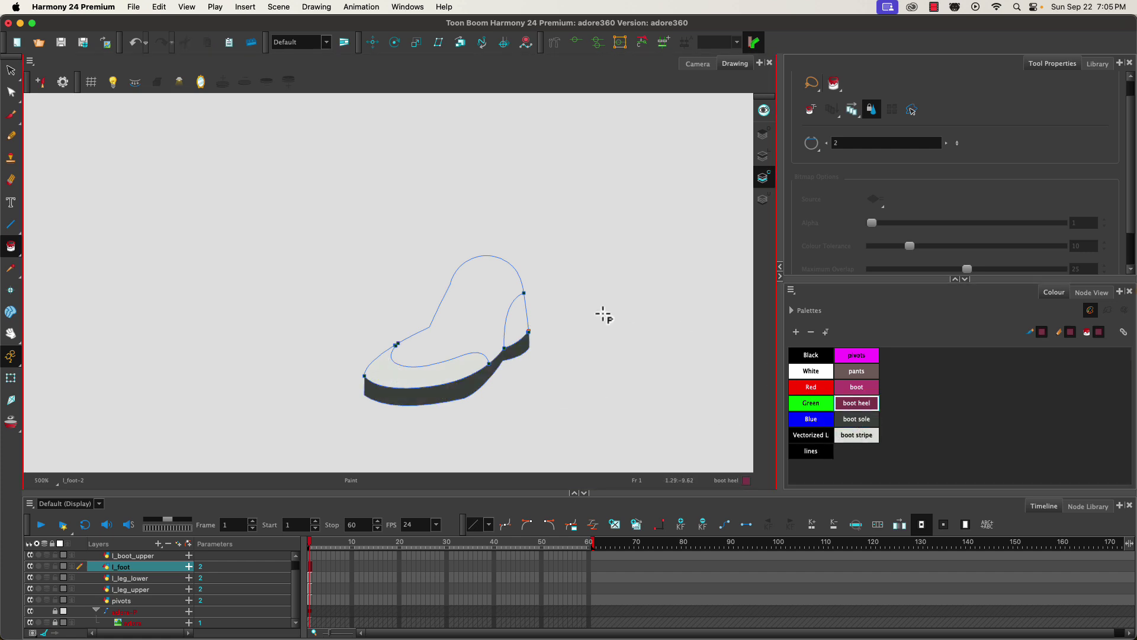
click(520, 315)
click(857, 387)
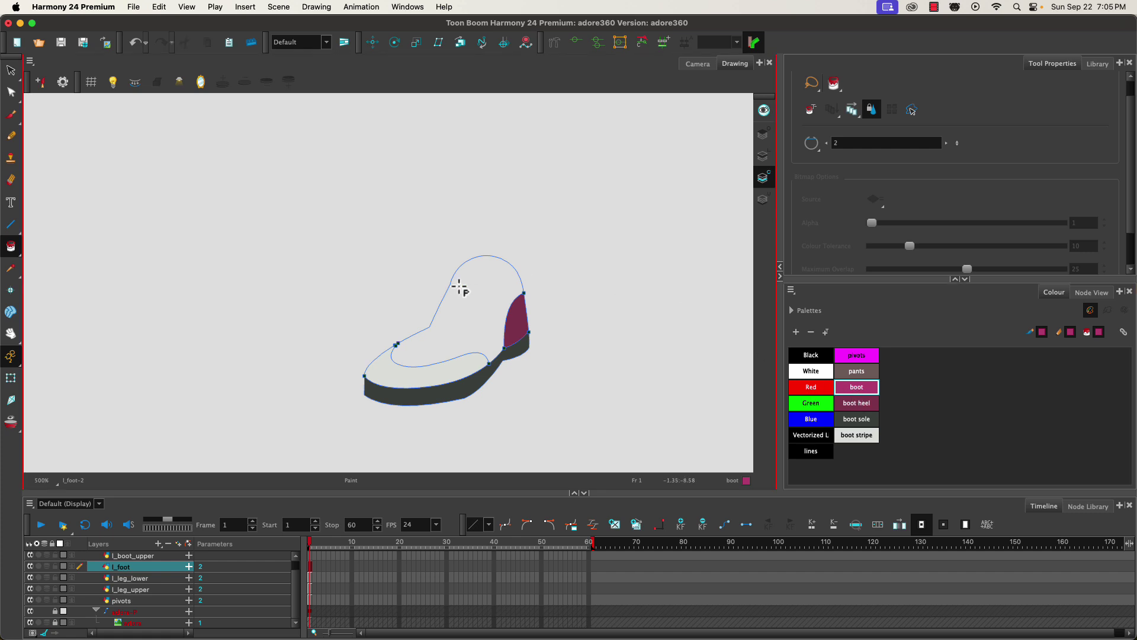
click(461, 327)
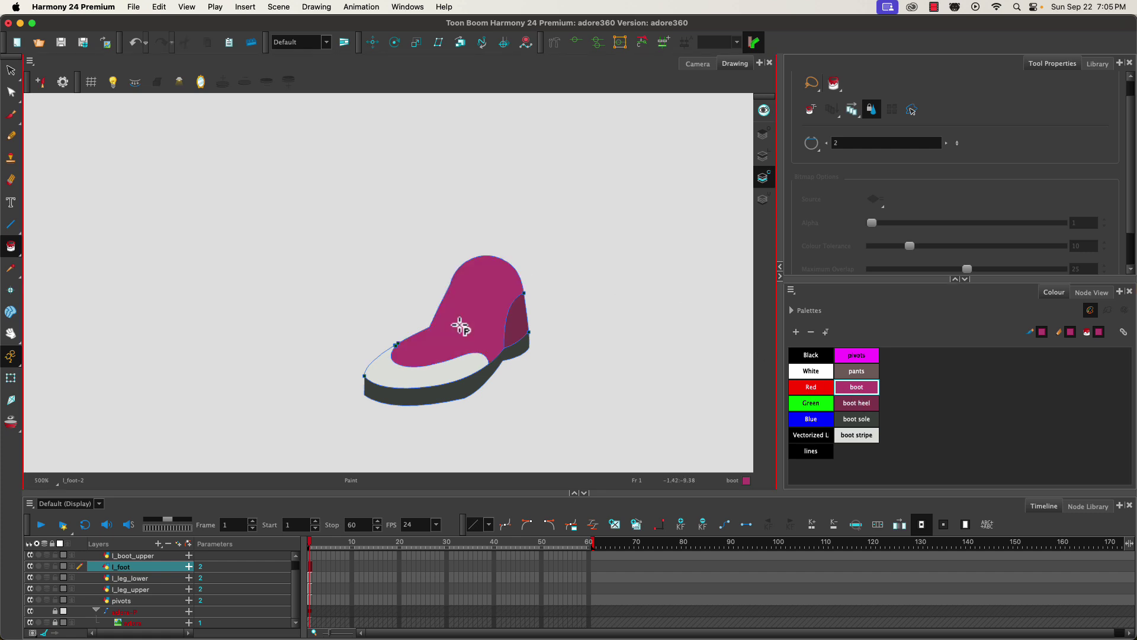
Step: Fill the l_leg_lower shape with "boot" below its dividing line and "pants" above it
click(136, 578)
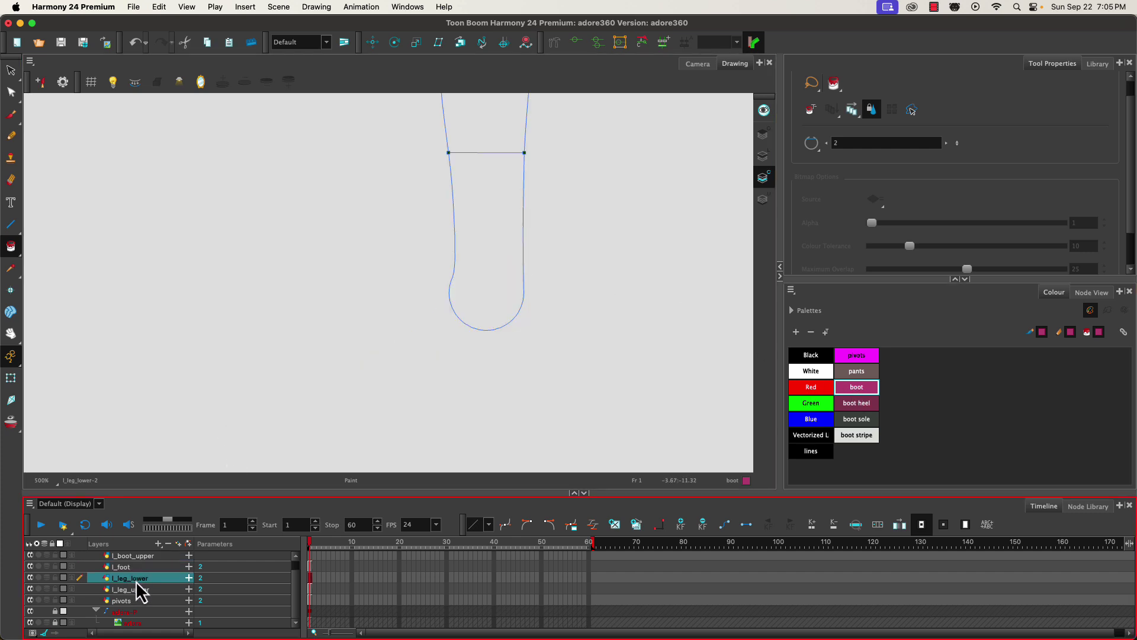
click(502, 247)
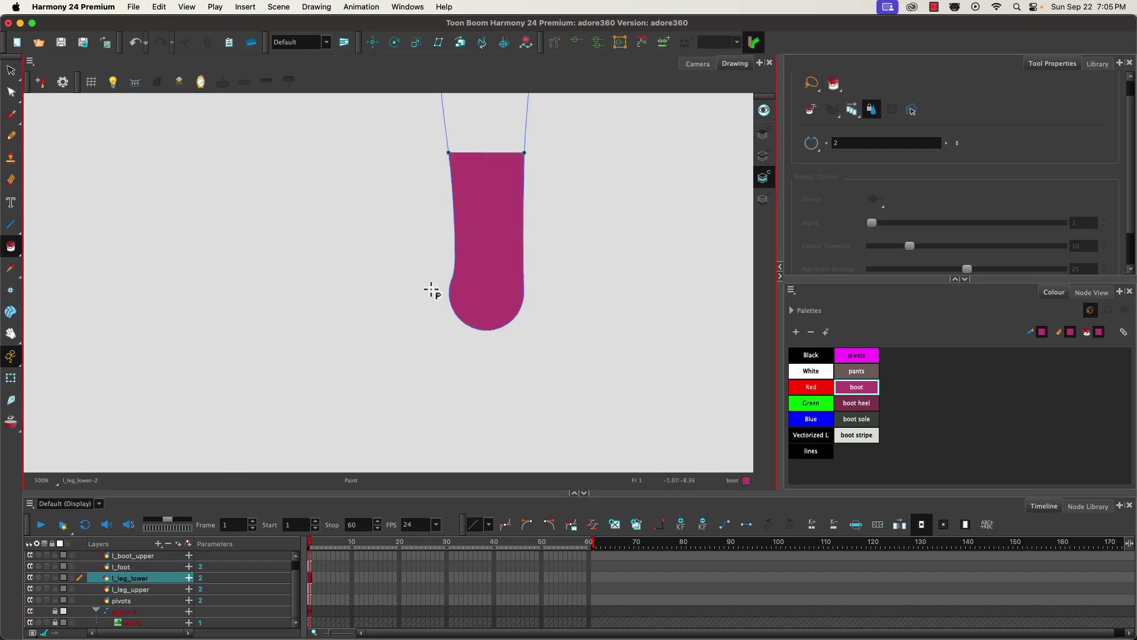
click(856, 371)
click(489, 121)
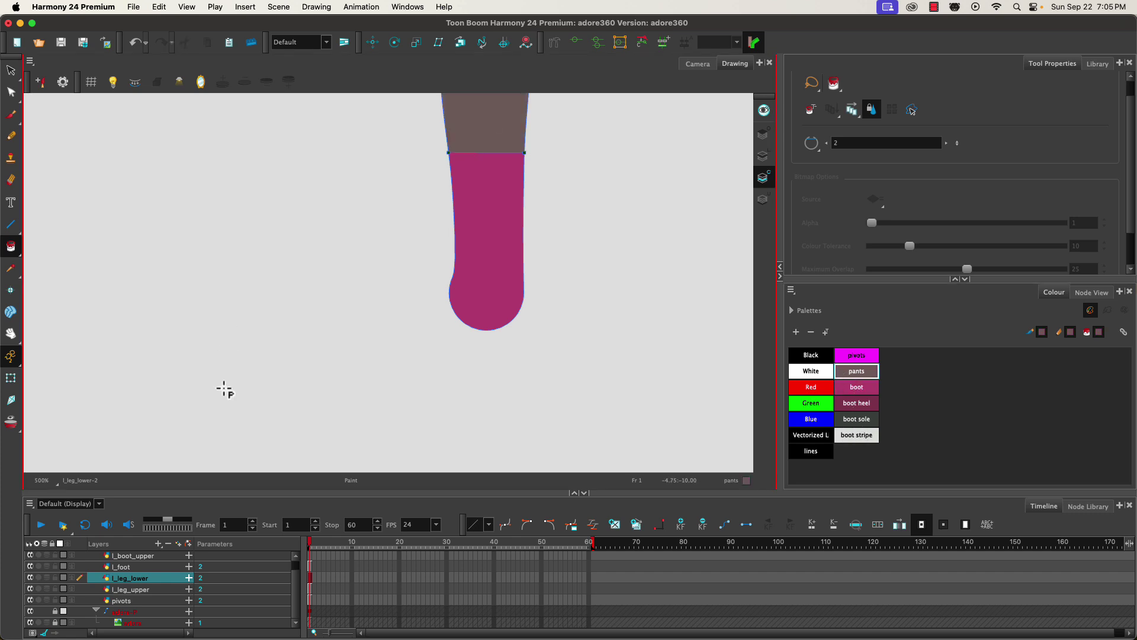
Step: Return to the Camera view, deselect the drawing, and hide the l_leg_lower, l_foot and pivots layers to expose the reference boots
click(696, 64)
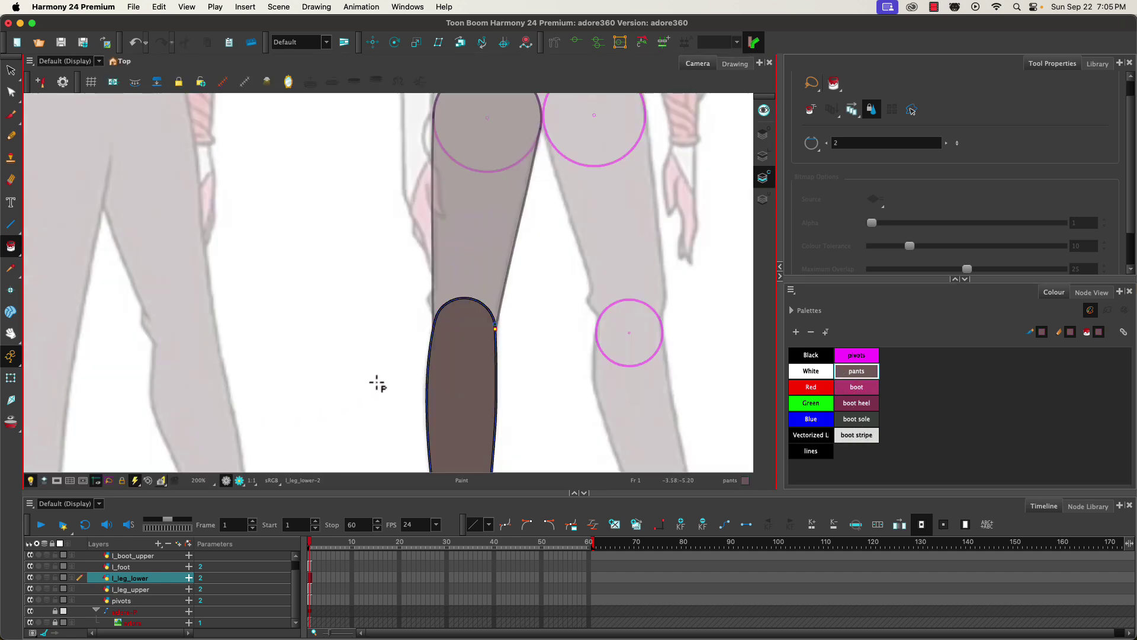
click(11, 377)
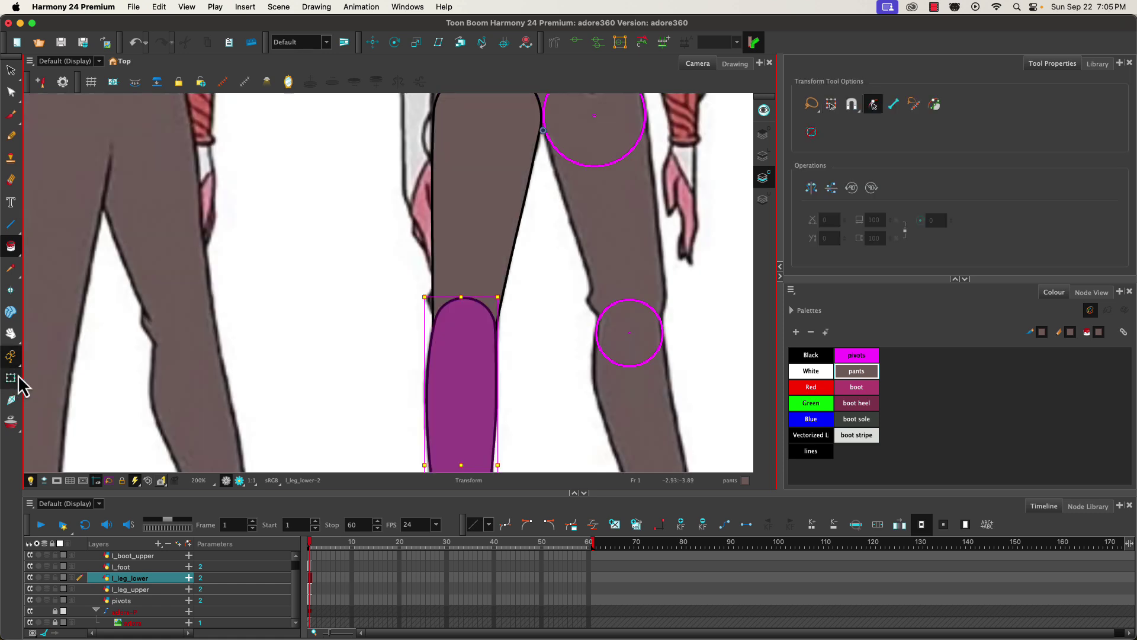
click(347, 391)
mouse_move(352, 400)
mouse_down()
mouse_move(370, 128)
mouse_move(365, 447)
mouse_move(378, 438)
mouse_move(399, 172)
mouse_up()
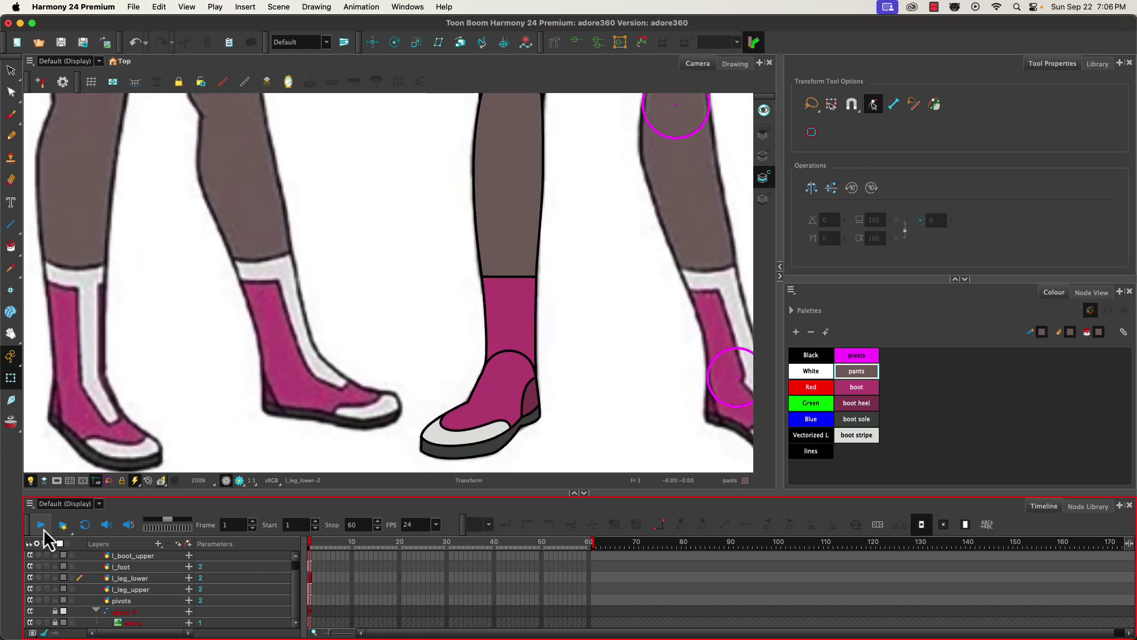
click(31, 580)
click(32, 567)
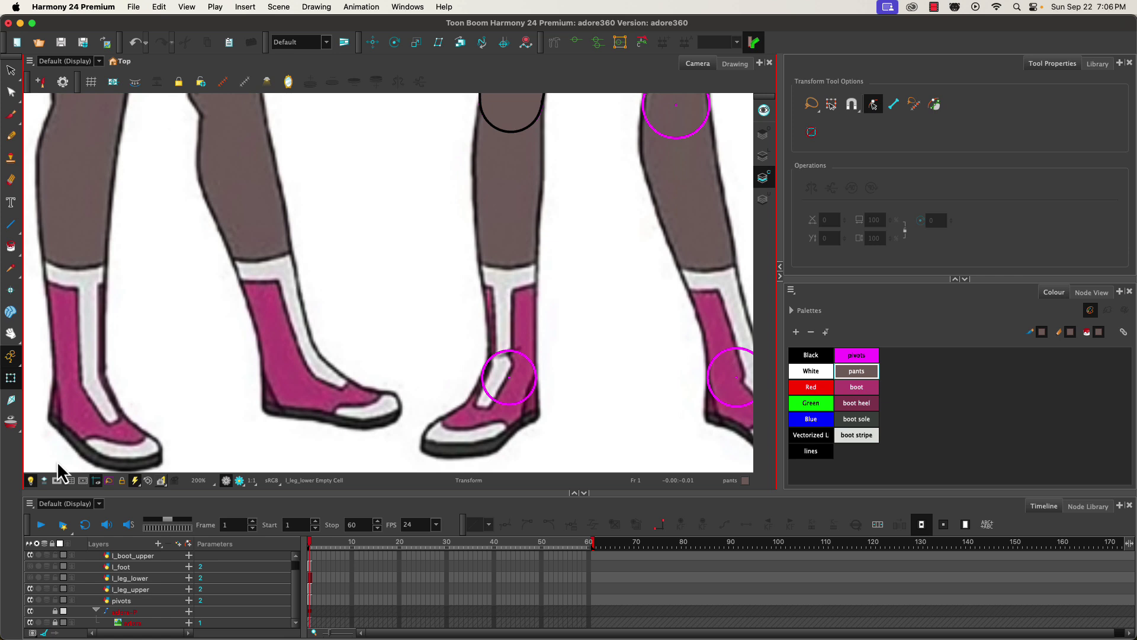
click(33, 599)
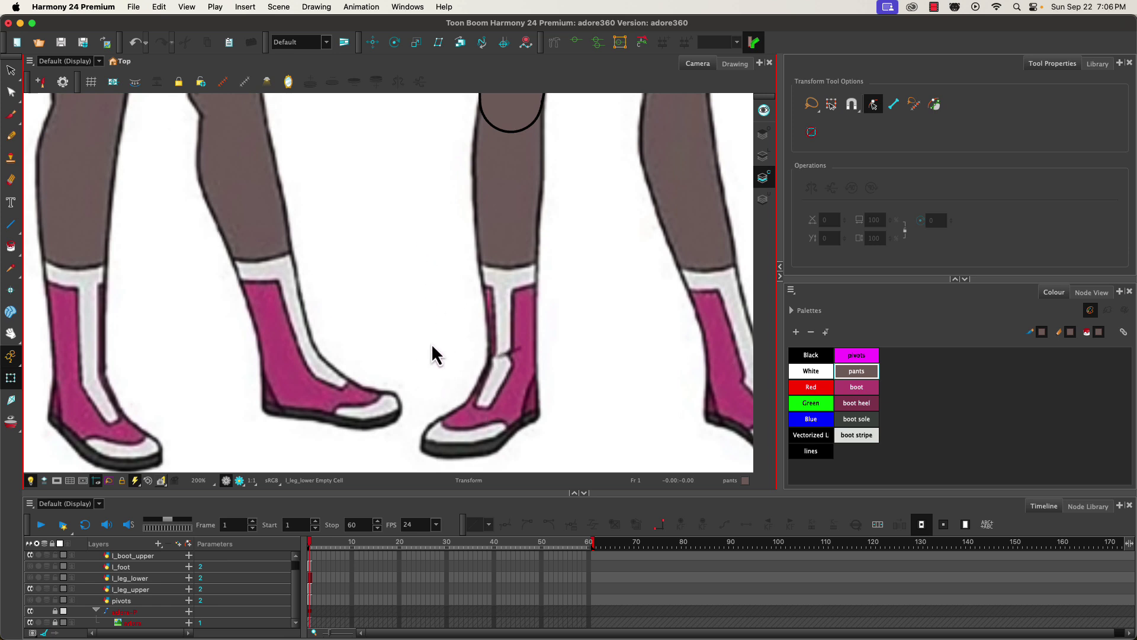
mouse_move(431, 318)
mouse_down()
mouse_move(435, 420)
mouse_move(480, 231)
mouse_move(492, 224)
mouse_up()
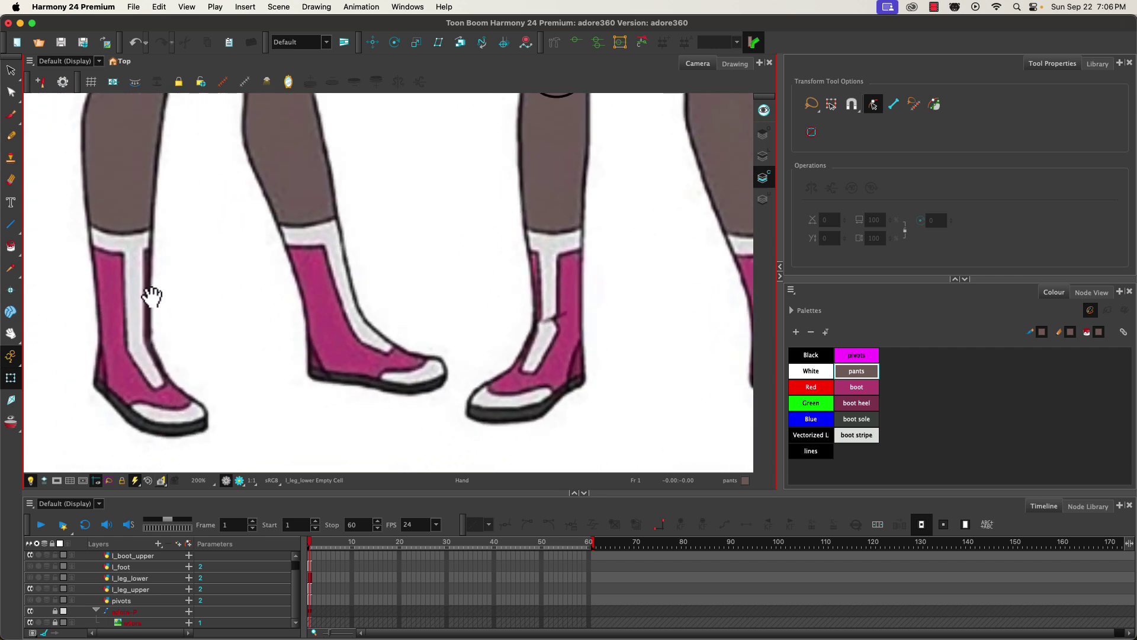
mouse_move(337, 333)
mouse_down()
mouse_move(411, 332)
mouse_move(439, 389)
mouse_up()
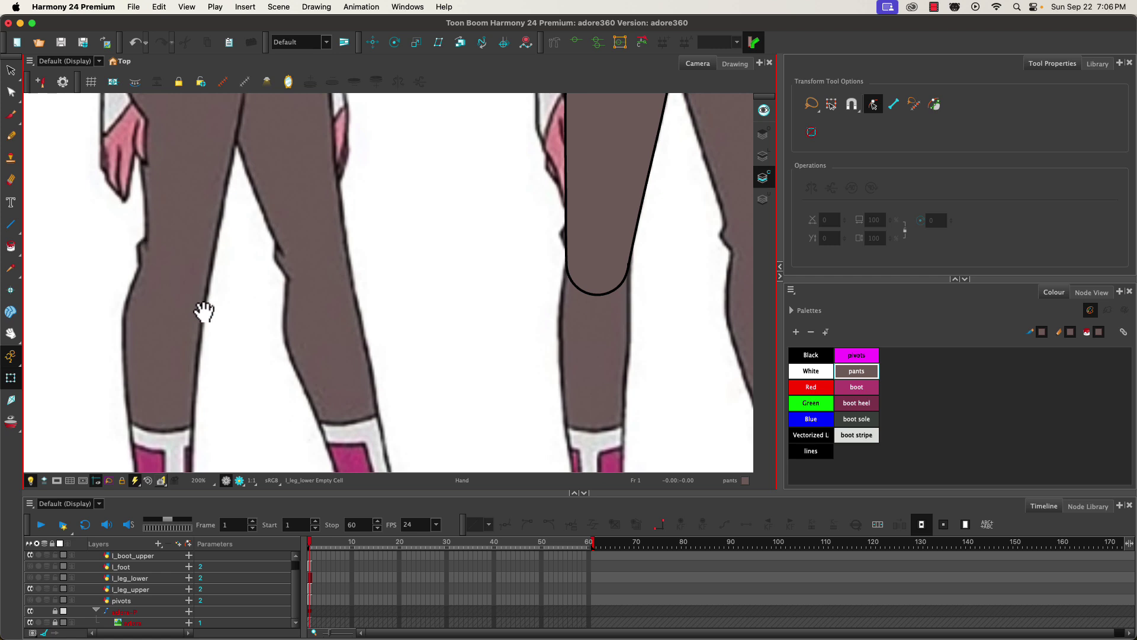
drag(480, 383, 406, 194)
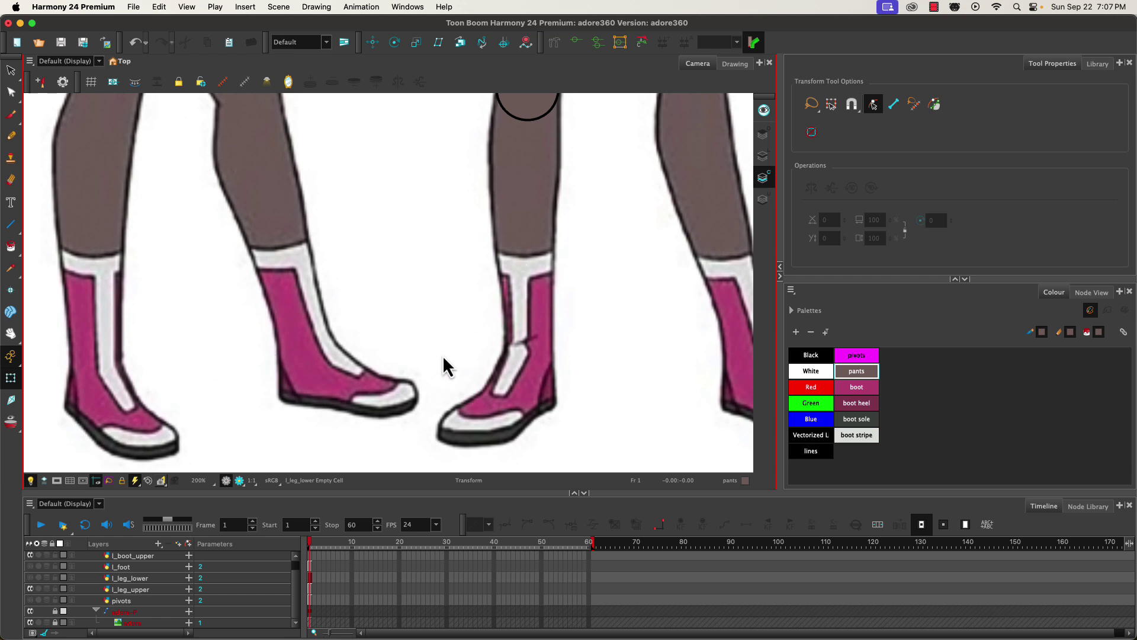
drag(454, 369, 504, 344)
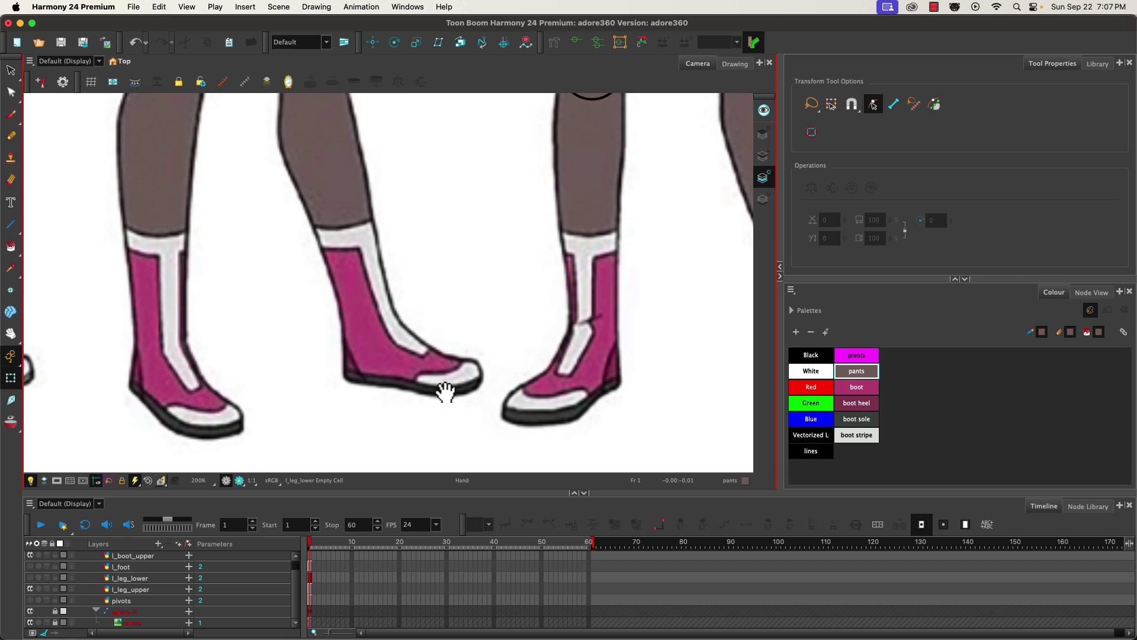
drag(437, 395, 312, 376)
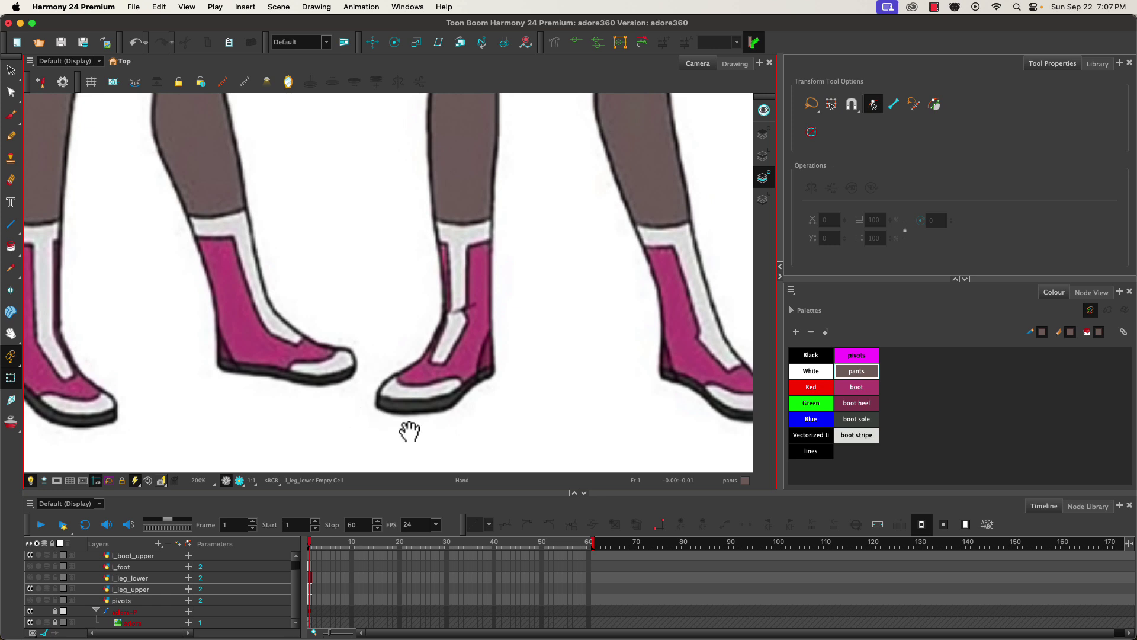
Step: Rename the l_boot_upper layer to l_boot_upper_stripe and close the Add Drawing Layer dialog without adding a layer
click(126, 558)
double_click(130, 558)
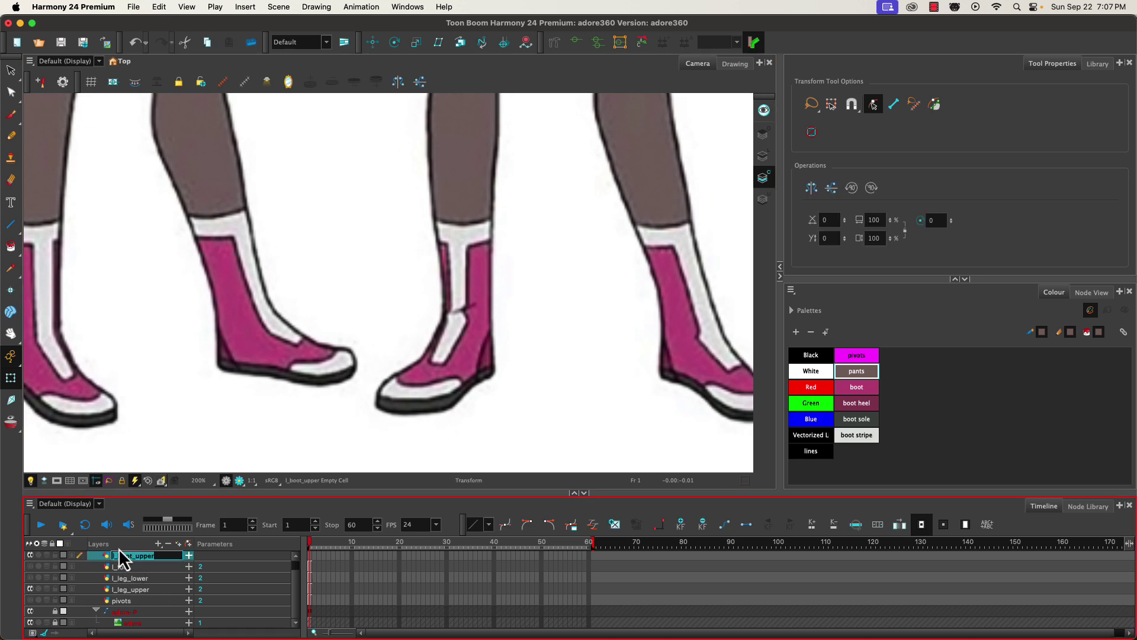
click(155, 556)
click(188, 555)
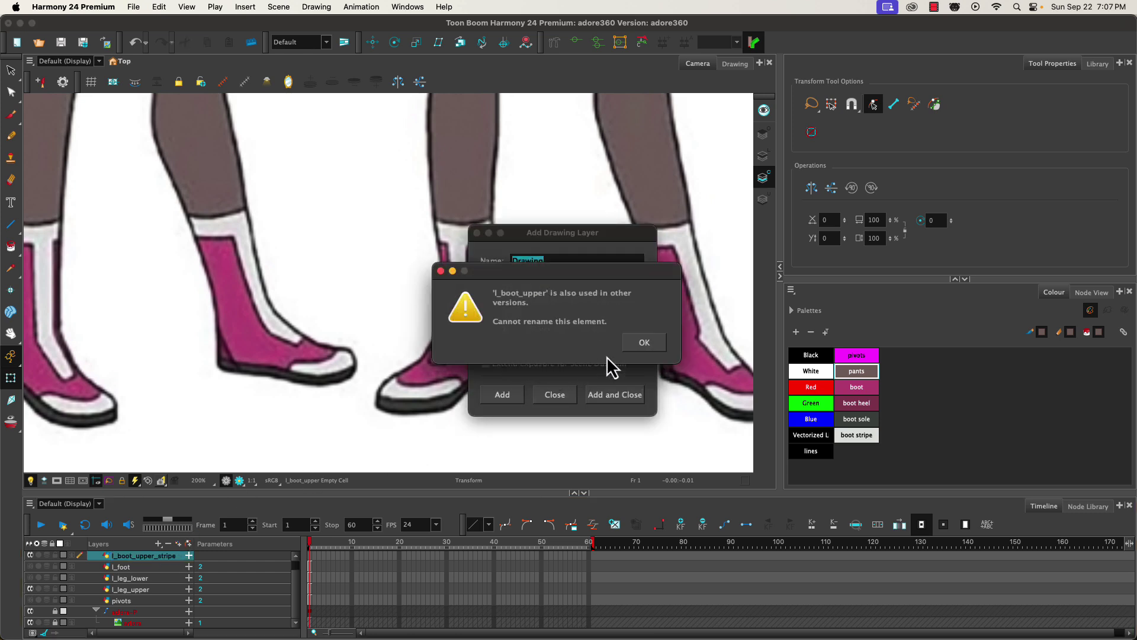
click(641, 346)
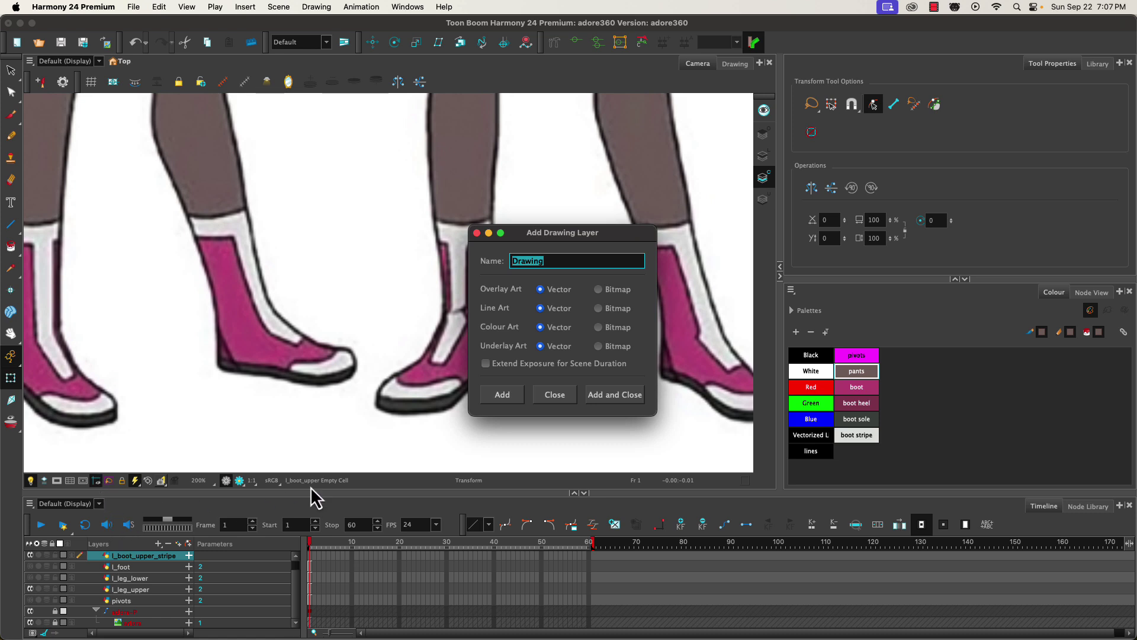
click(540, 395)
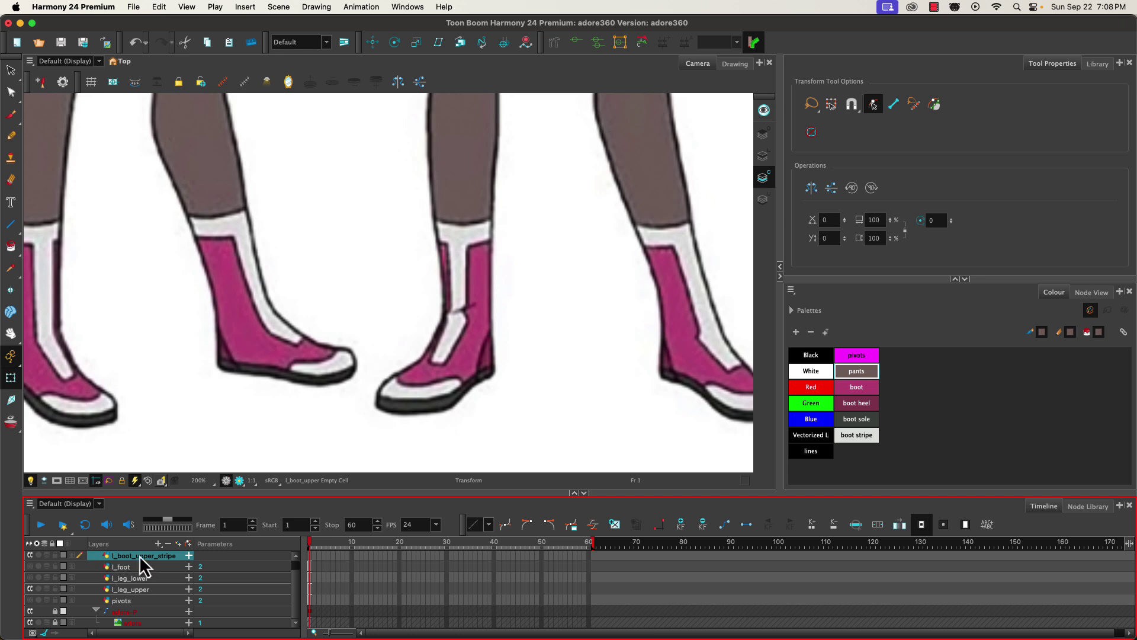
Step: Add a vector drawing layer named l_boot_foot_stripe
key(super+r)
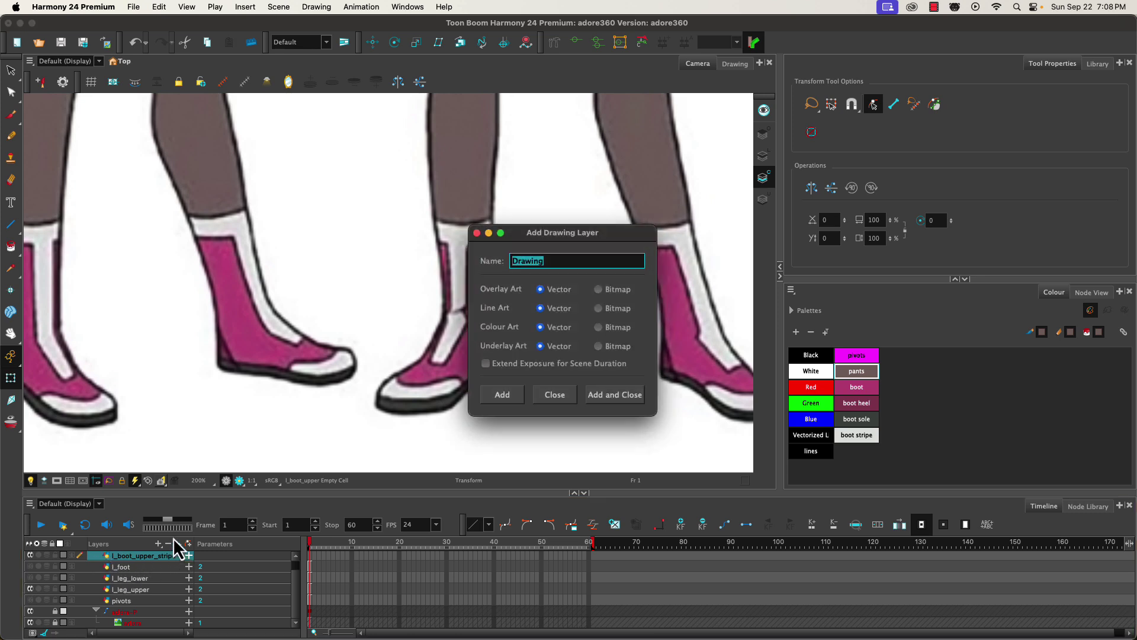
text(l_boot_foot_stripe)
click(607, 398)
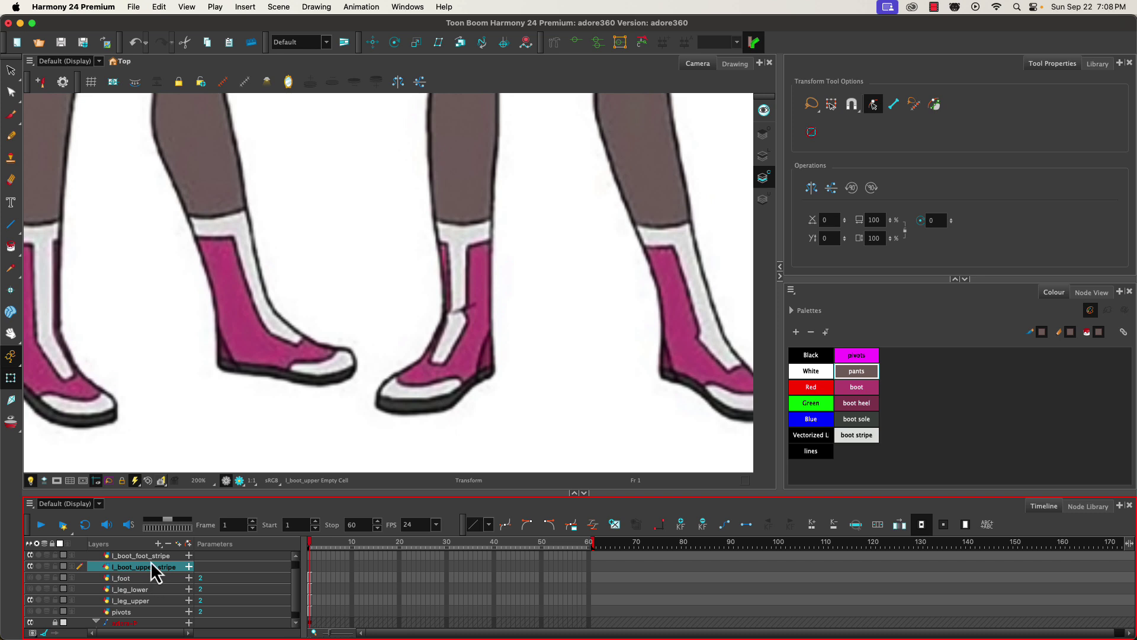
Step: Draw a closed T-shaped stripe outline in the "lines" colour on l_boot_upper_stripe, tracing the reference boot's cuff and shaft with a pointed lower end
click(12, 224)
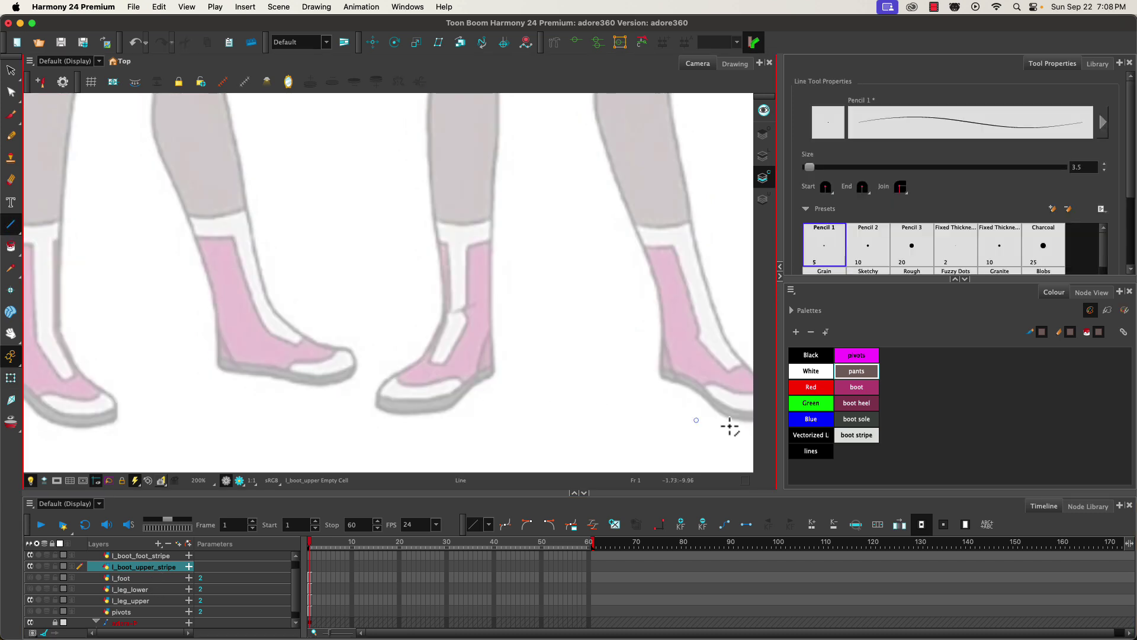
click(803, 454)
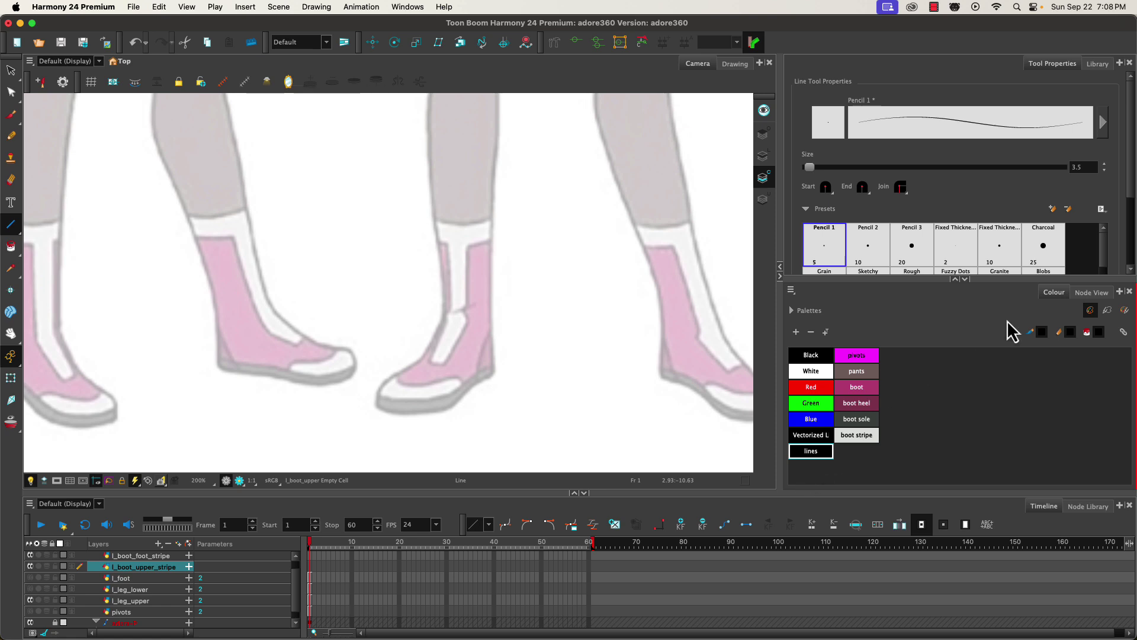
scroll(1131, 264, down, 5)
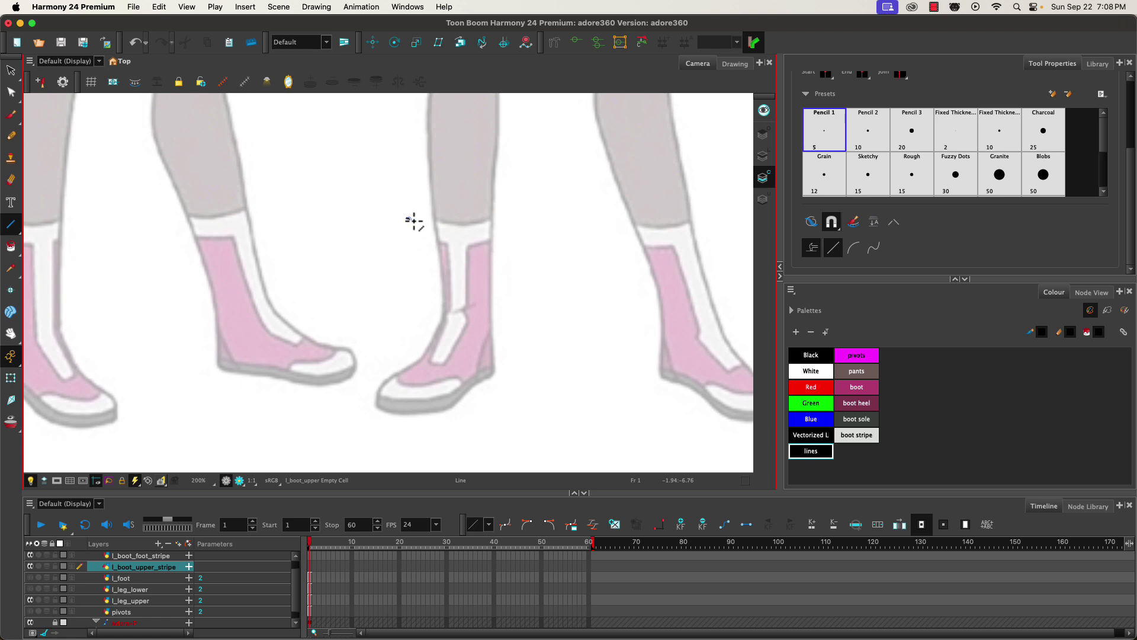
drag(408, 219, 532, 215)
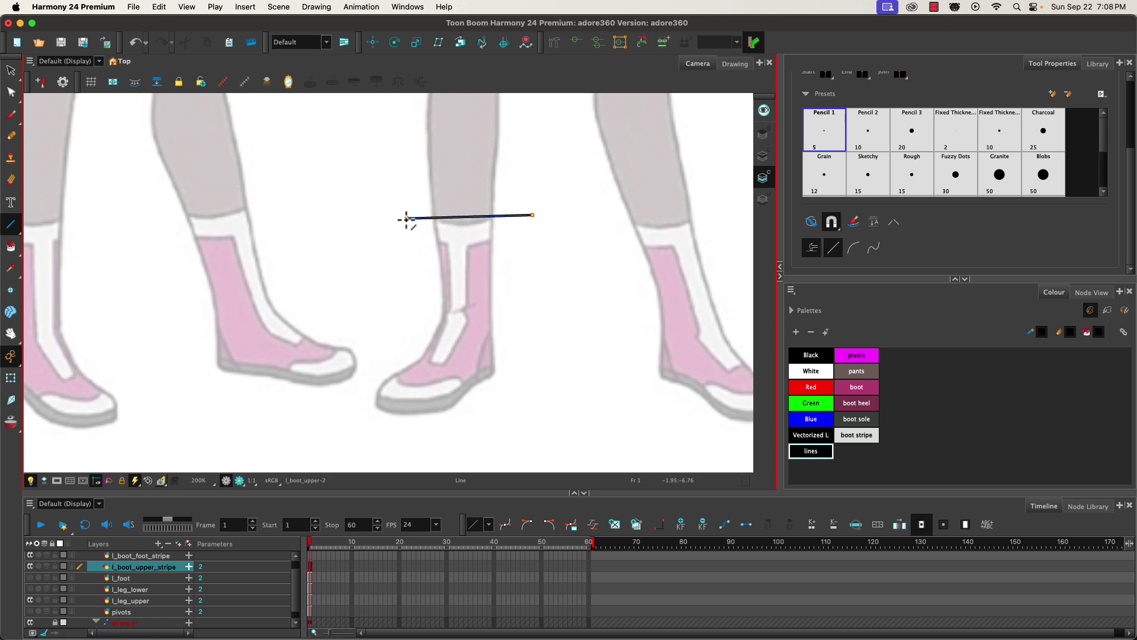
drag(407, 237, 446, 241)
drag(445, 241, 450, 314)
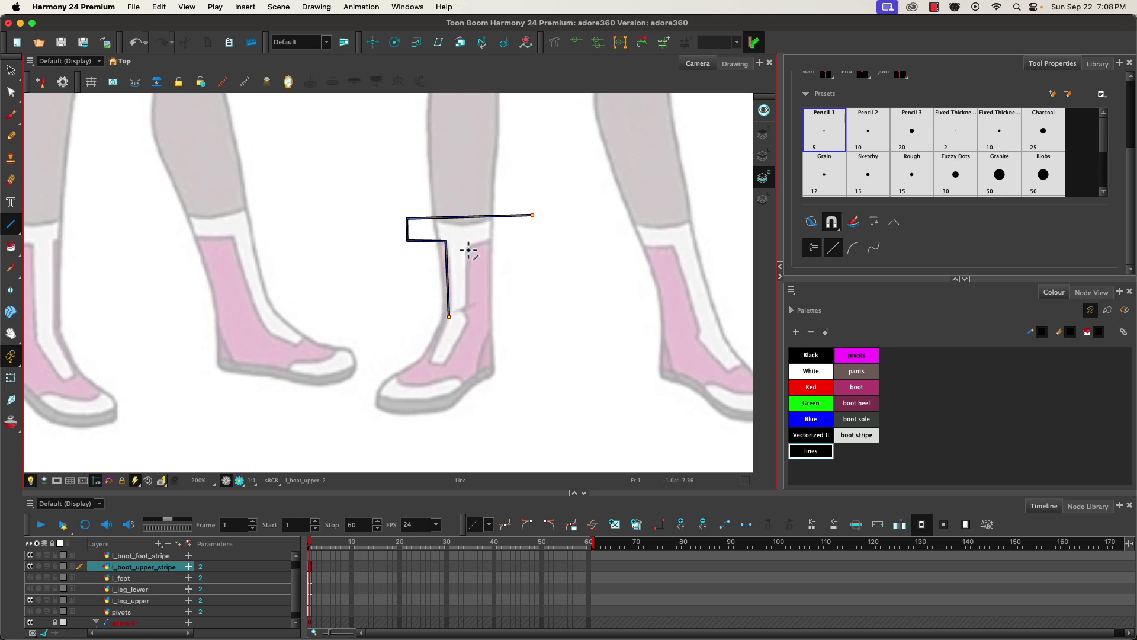
drag(468, 244, 468, 316)
drag(467, 245, 535, 235)
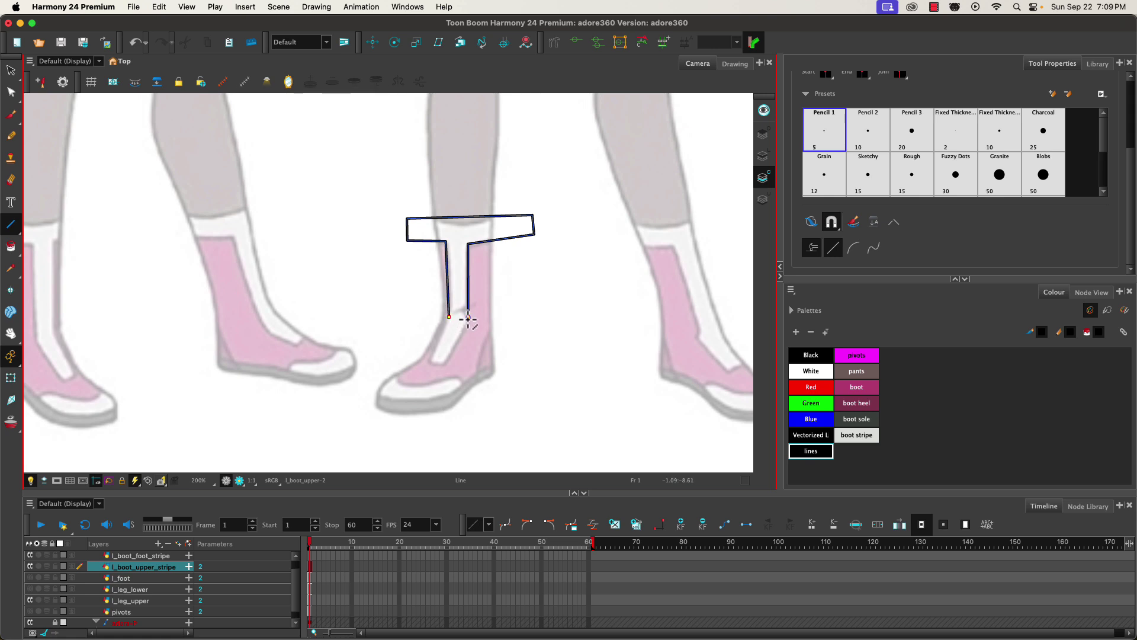
mouse_move(468, 318)
mouse_down()
mouse_move(456, 329)
mouse_move(448, 312)
mouse_up()
drag(0, 89, 10, 89)
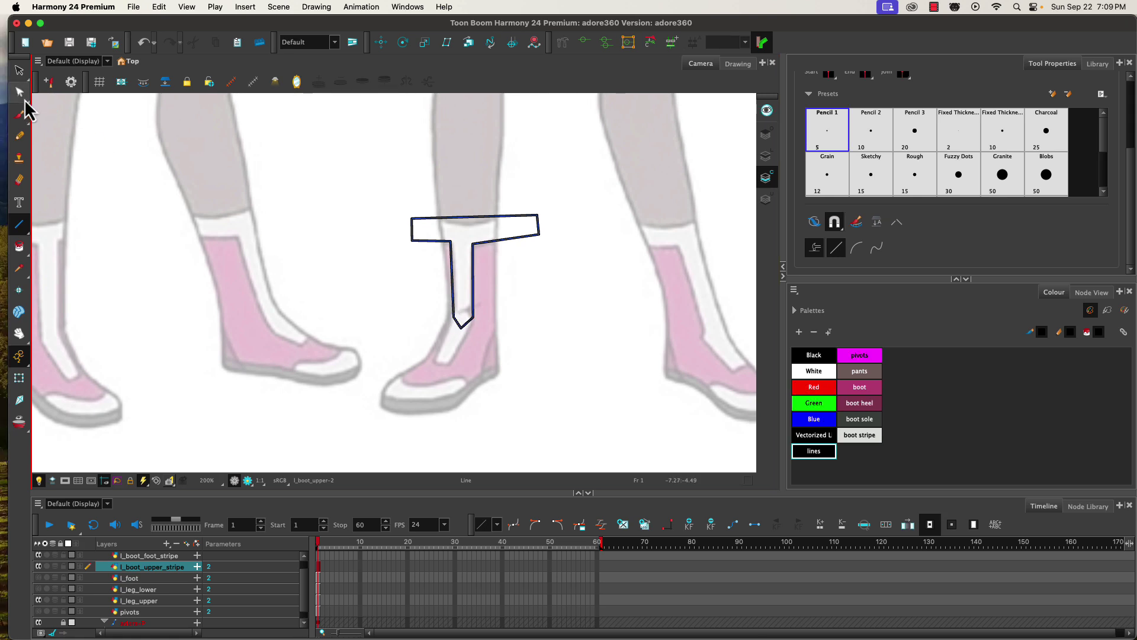
drag(65, 21, 55, 22)
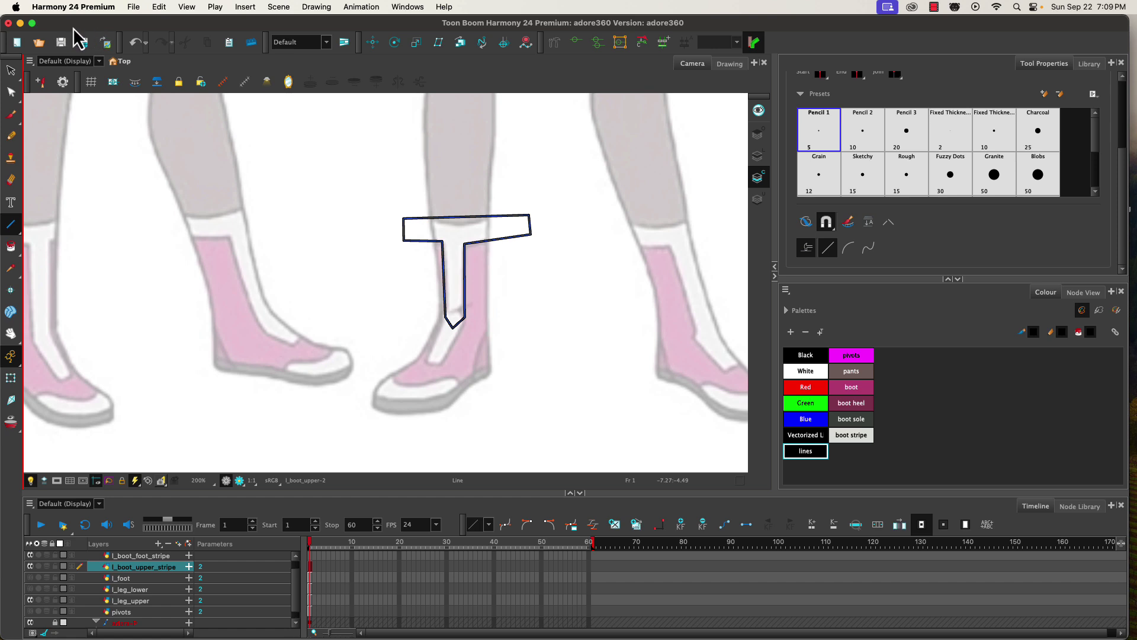
drag(52, 24, 75, 29)
Step: Round the pointed lower end of the T-shaped stripe outline with the Contour Editor
click(11, 92)
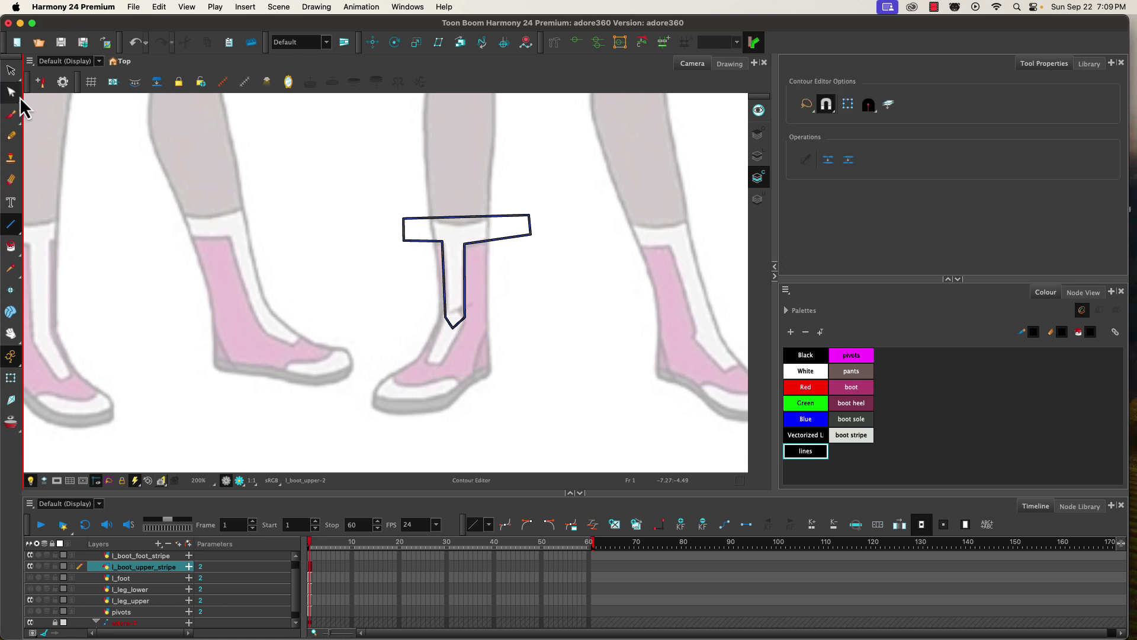
scroll(454, 330, up, 3)
scroll(454, 330, up, 2)
click(462, 308)
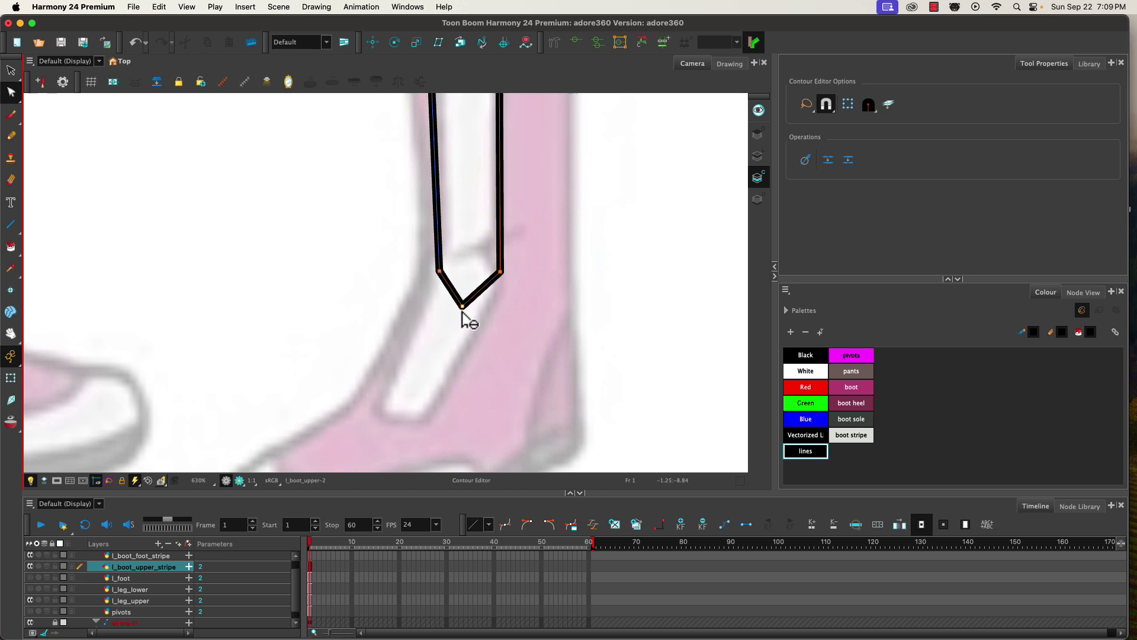
drag(462, 308, 486, 313)
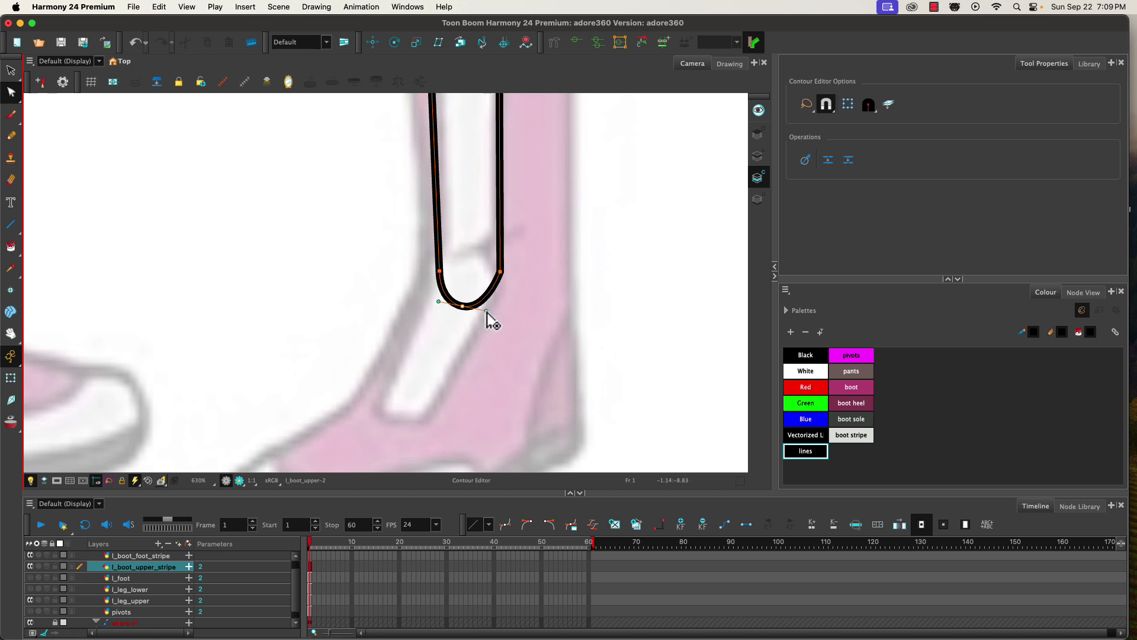
drag(487, 313, 506, 284)
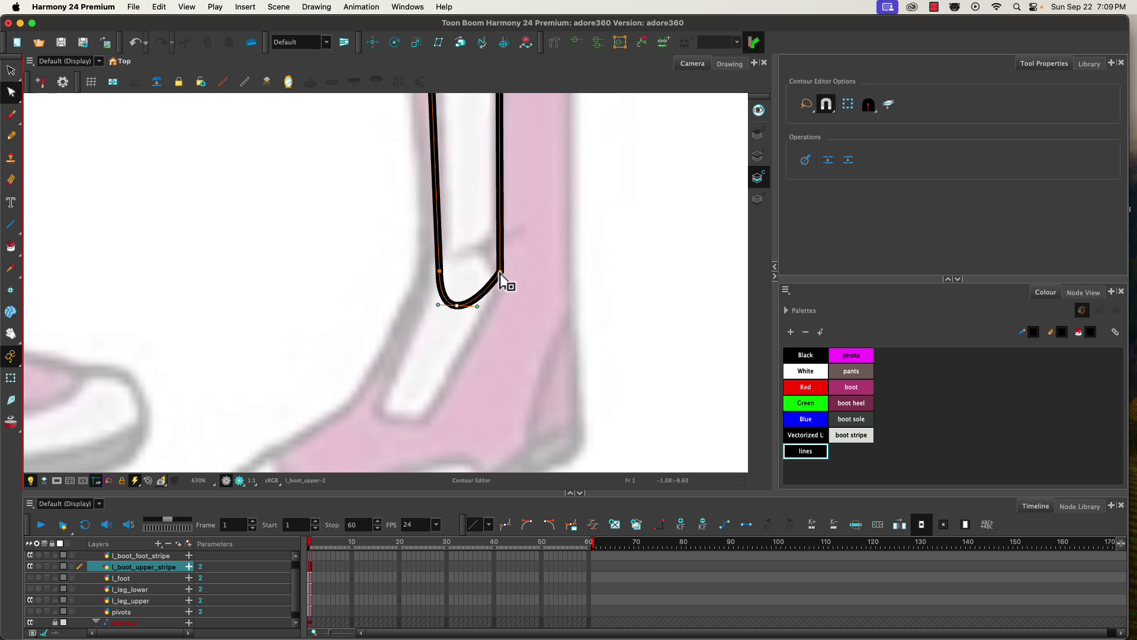
click(505, 284)
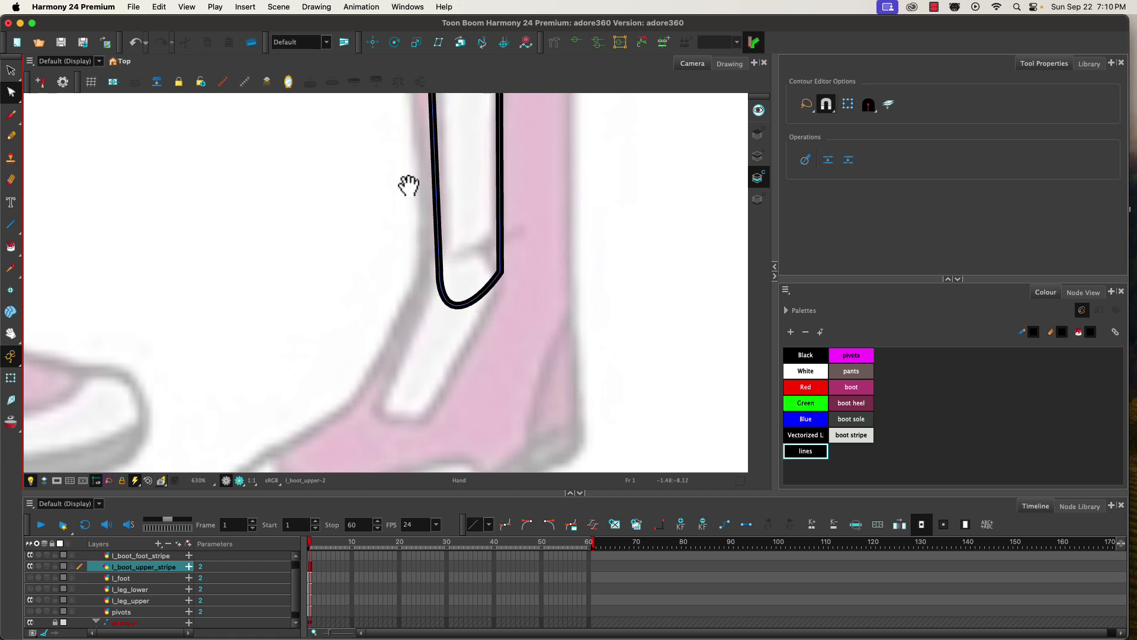
Step: Level the cuff bar of the T-shaped outline by adjusting its inner right corner and both outer right corners
drag(409, 186, 388, 360)
scroll(456, 234, up, 2)
click(477, 252)
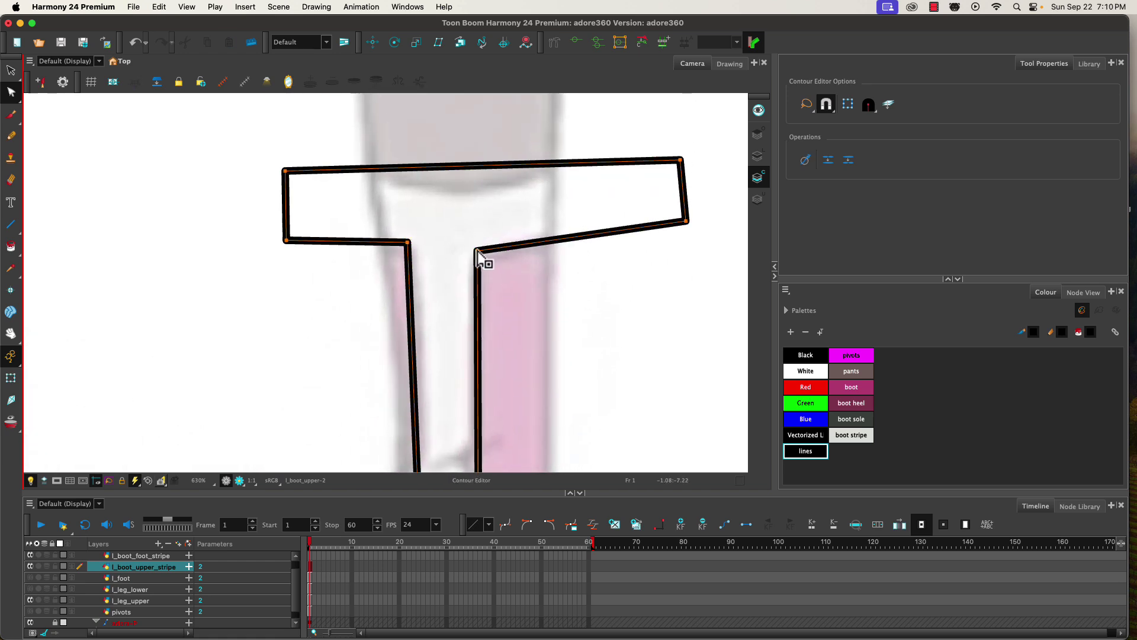
drag(478, 251, 478, 243)
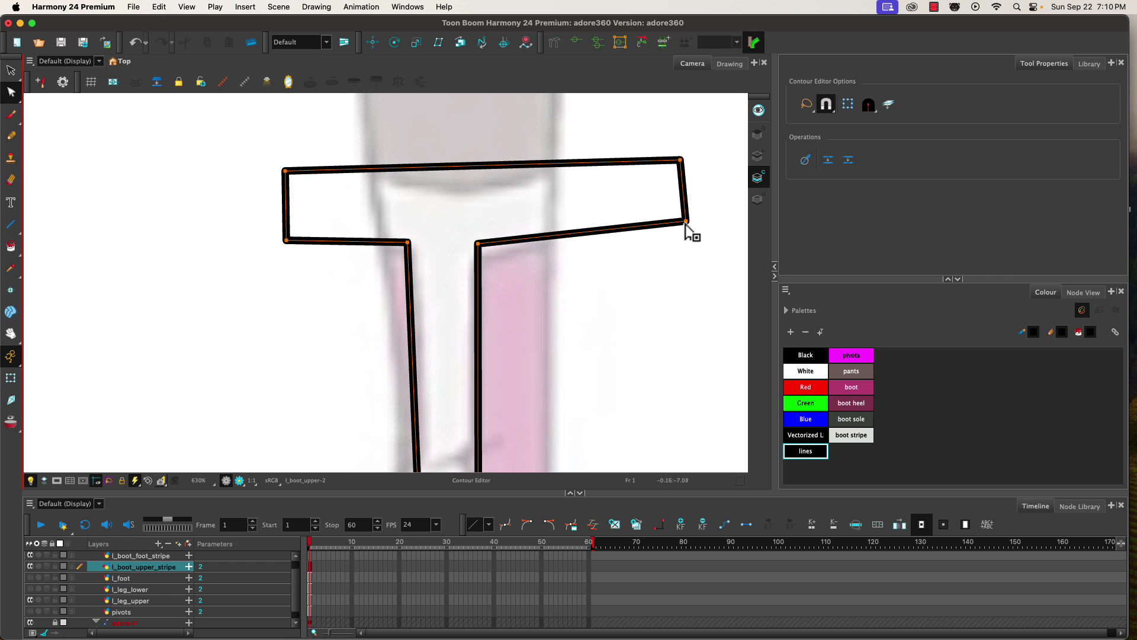
drag(686, 221, 685, 237)
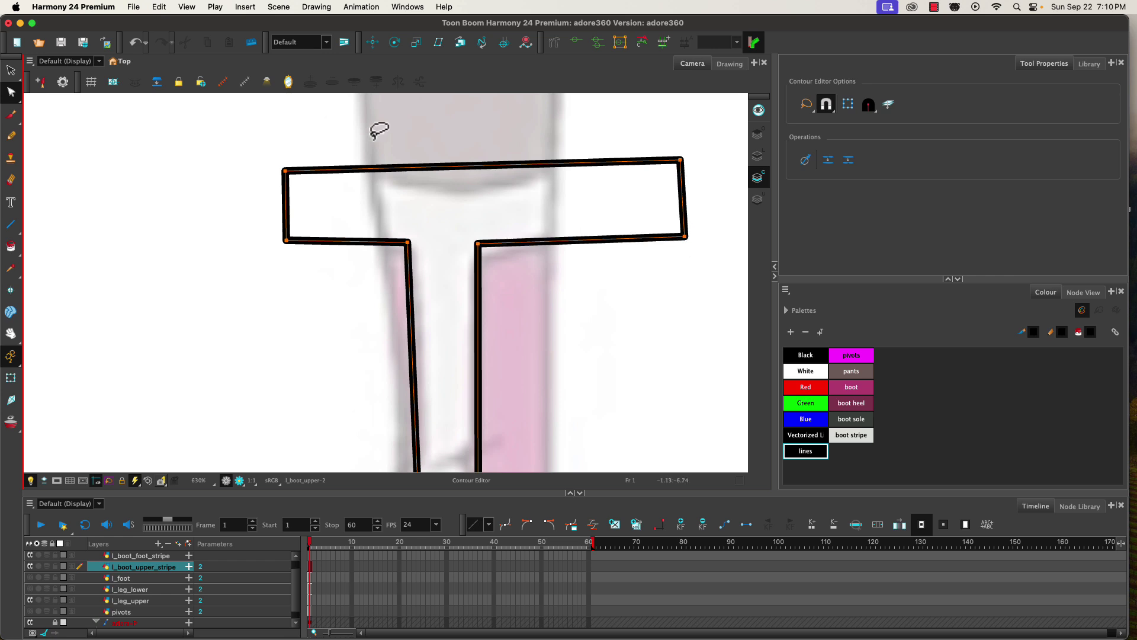
drag(680, 160, 681, 171)
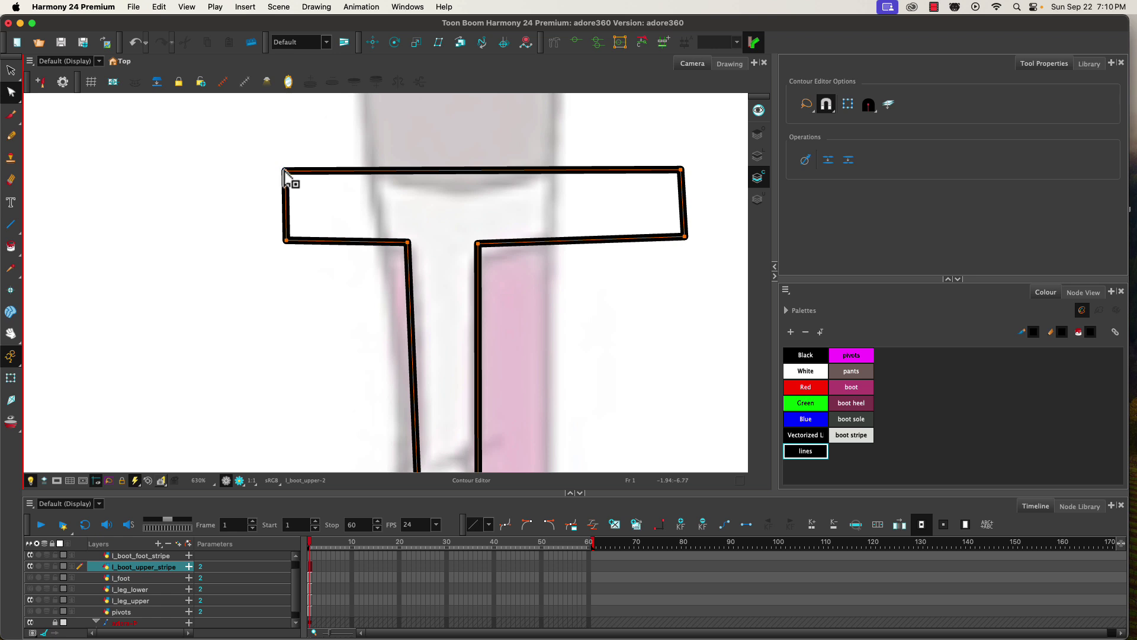
Step: Shorten the cuff bar by moving its two outer right corners inward towards the leg
drag(679, 171, 669, 170)
drag(686, 235, 657, 238)
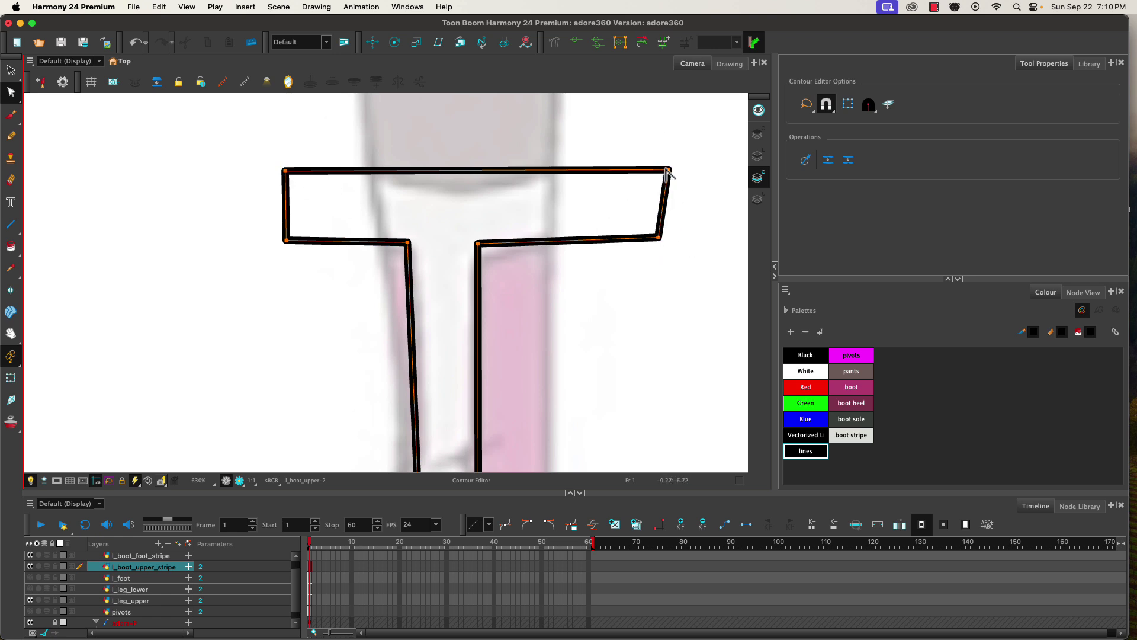
drag(668, 170, 641, 168)
drag(659, 238, 645, 237)
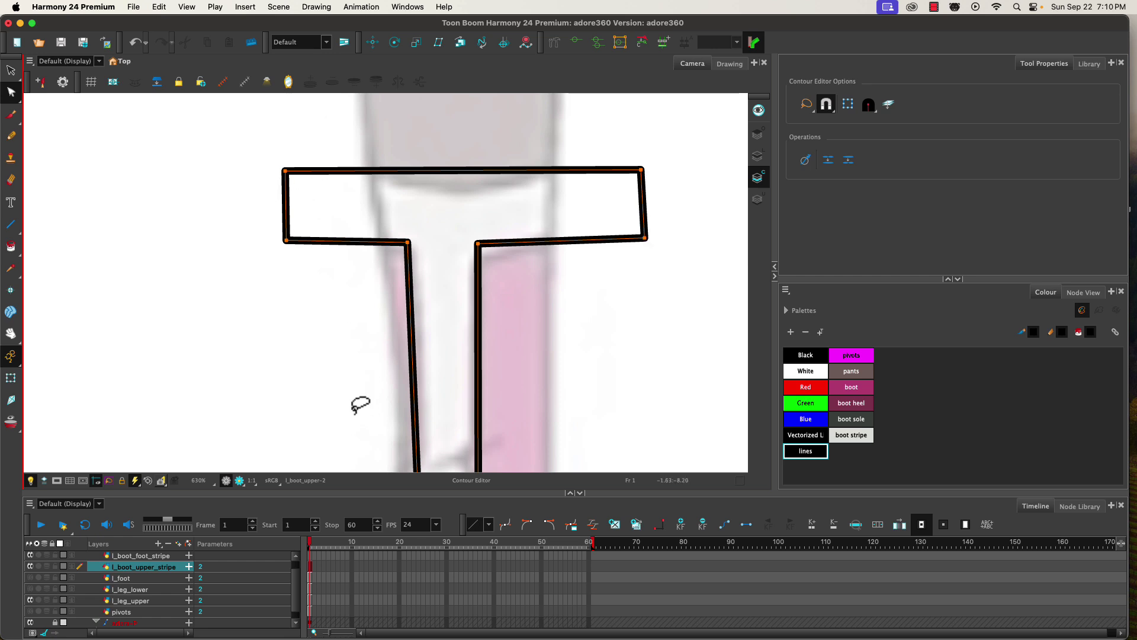
Step: Move the whole T-shaped outline on l_boot_upper_stripe from Colour Art to Line Art
scroll(358, 397, down, 2)
scroll(356, 391, down, 1)
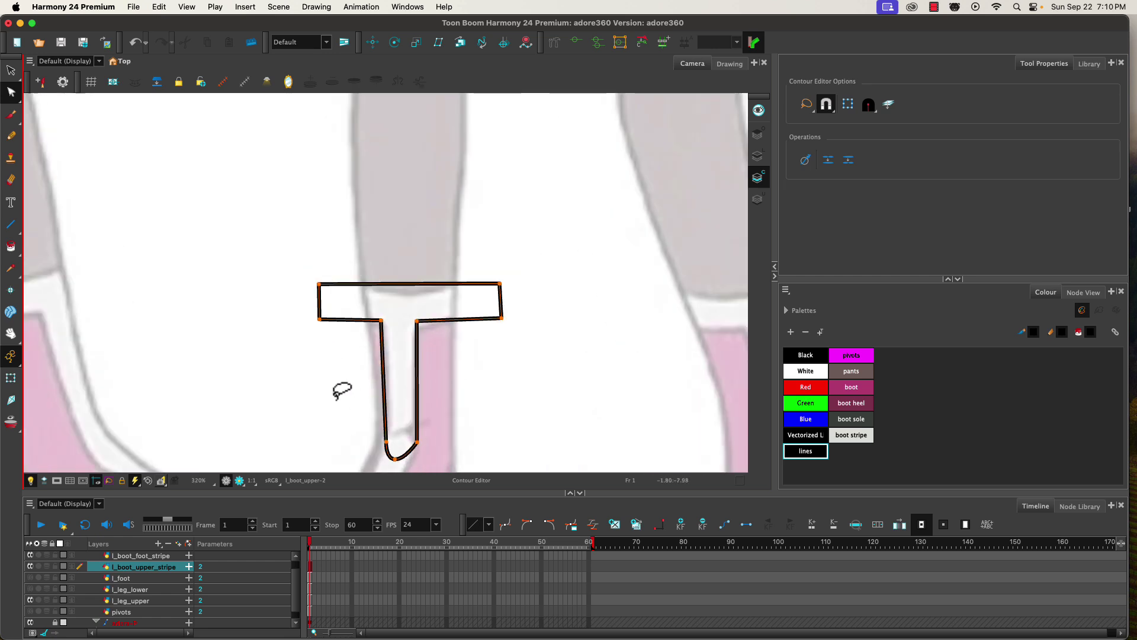
drag(338, 388, 375, 263)
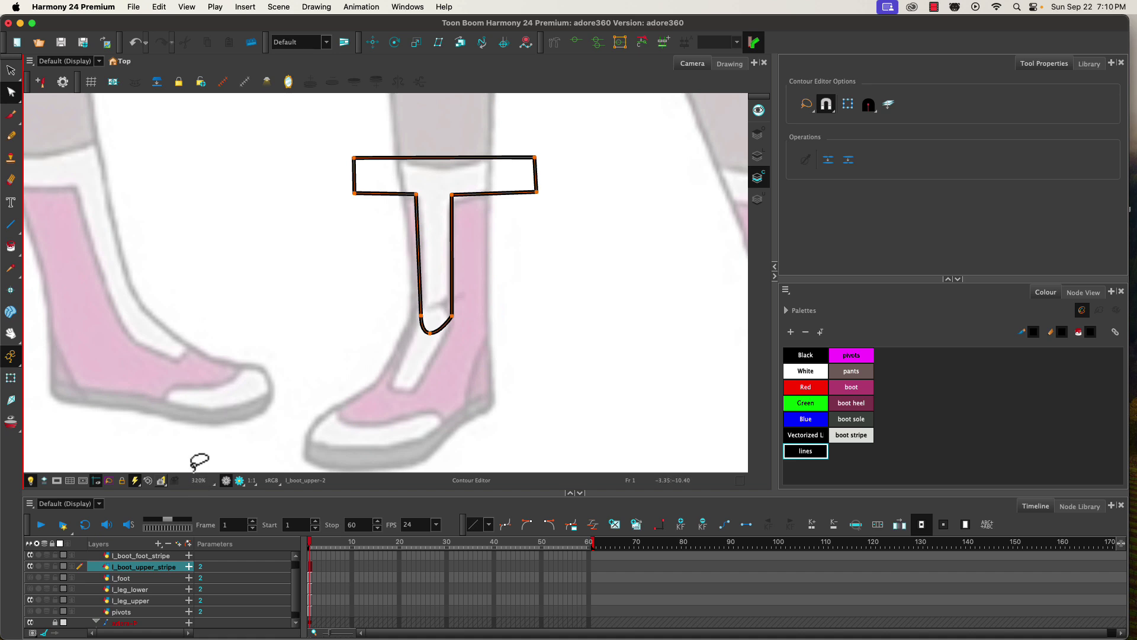
click(10, 69)
mouse_move(399, 152)
mouse_down()
mouse_move(373, 338)
mouse_move(329, 70)
mouse_up()
key(Delete)
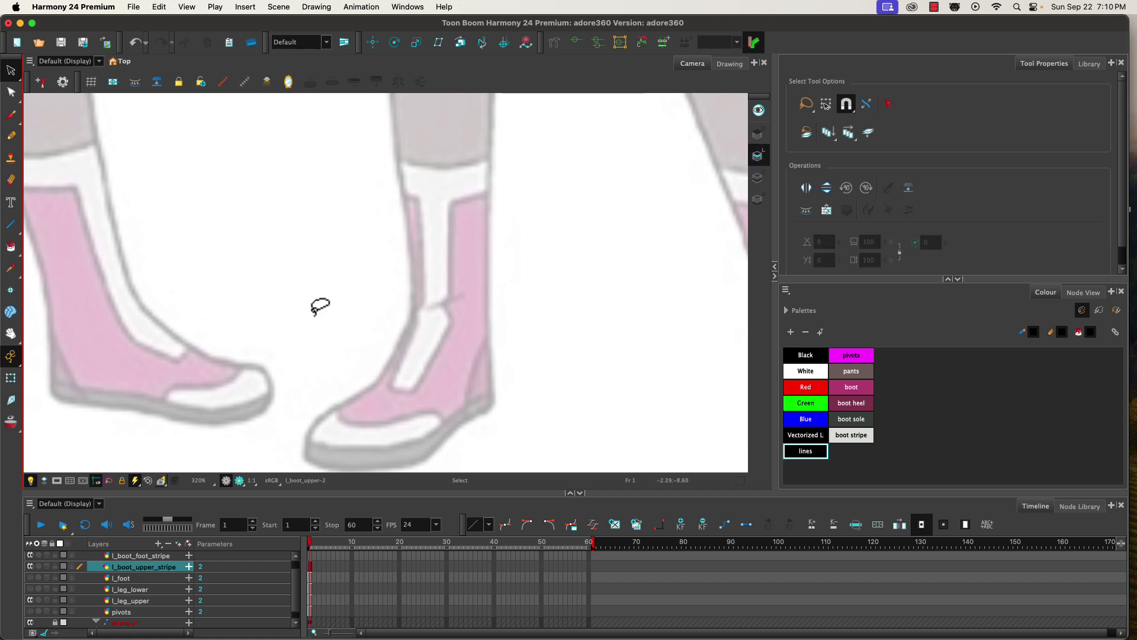
key(ctrl+z)
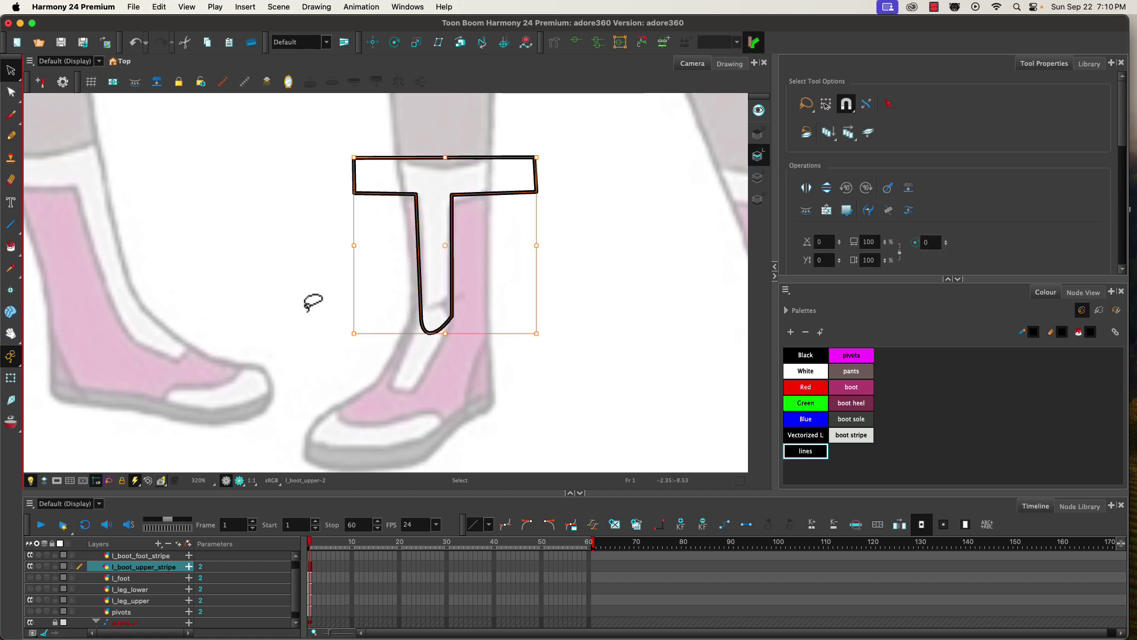
Step: Draw the closed, slanted foot stripe outline on l_boot_foot_stripe, running from the shaft stripe's lower end down the reference boot with a pointed top
click(139, 555)
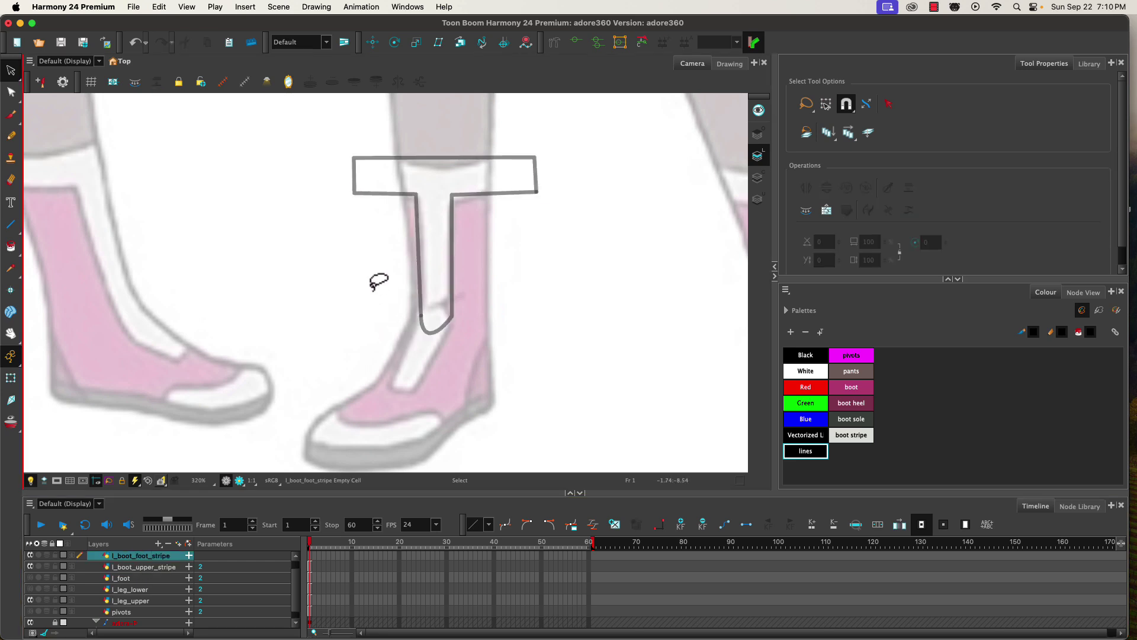
click(11, 225)
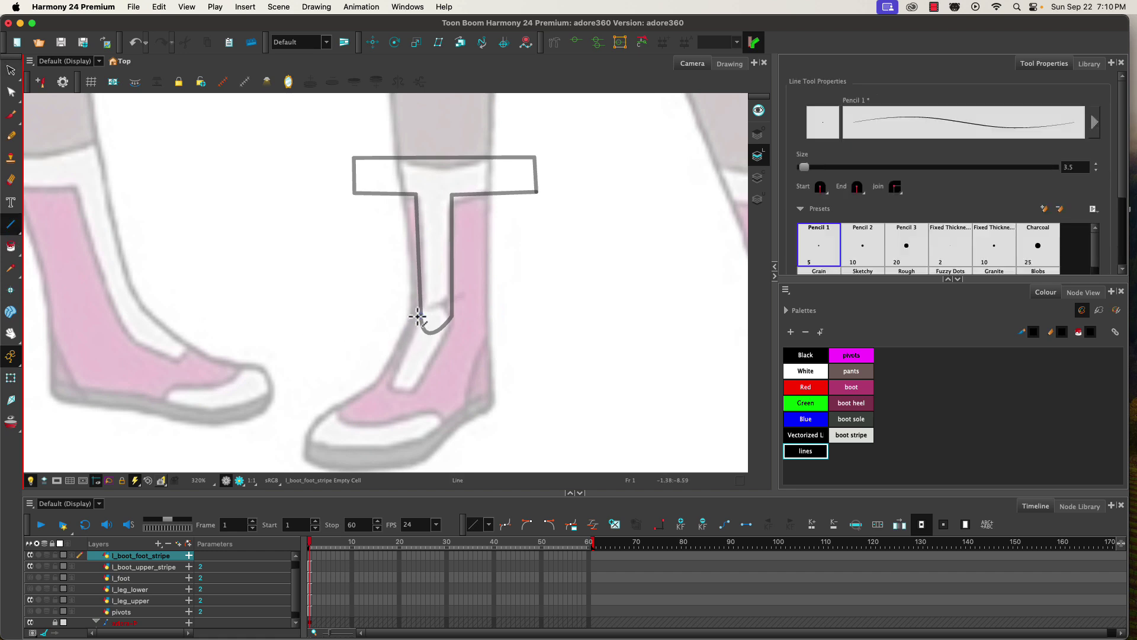
mouse_move(421, 315)
mouse_down()
mouse_move(387, 391)
mouse_move(428, 386)
mouse_move(414, 391)
mouse_up()
mouse_move(415, 391)
mouse_down()
mouse_move(454, 321)
mouse_move(437, 304)
mouse_move(421, 313)
mouse_up()
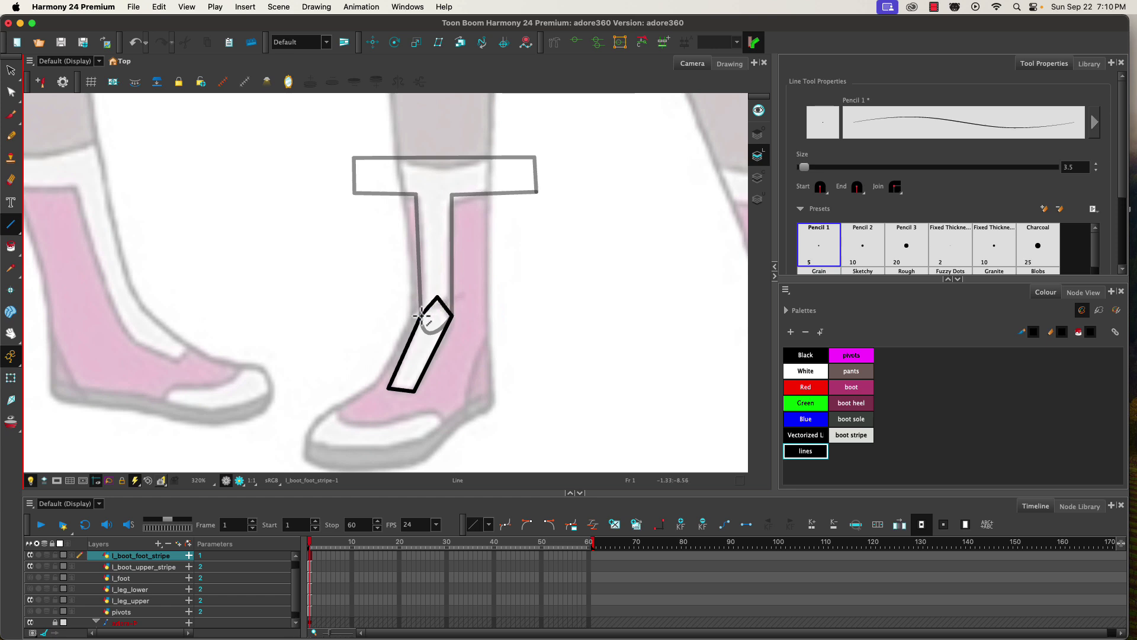
Step: Round the pointed top of the foot stripe outline with the Contour Editor so it overlaps the upper stripe's rounded end
click(11, 92)
click(437, 309)
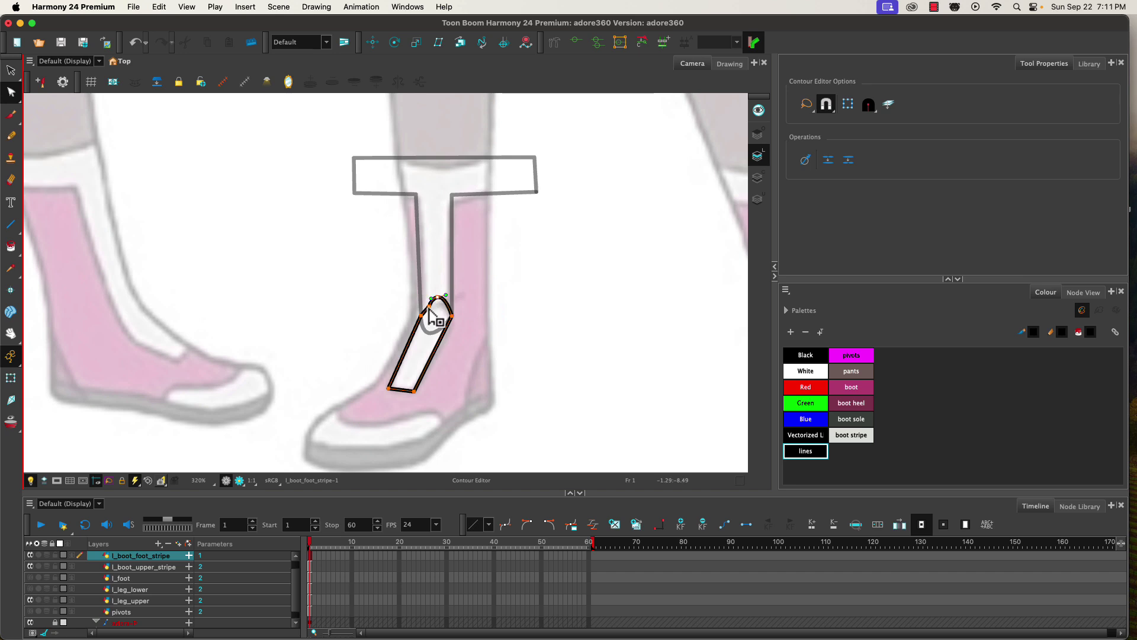
click(12, 100)
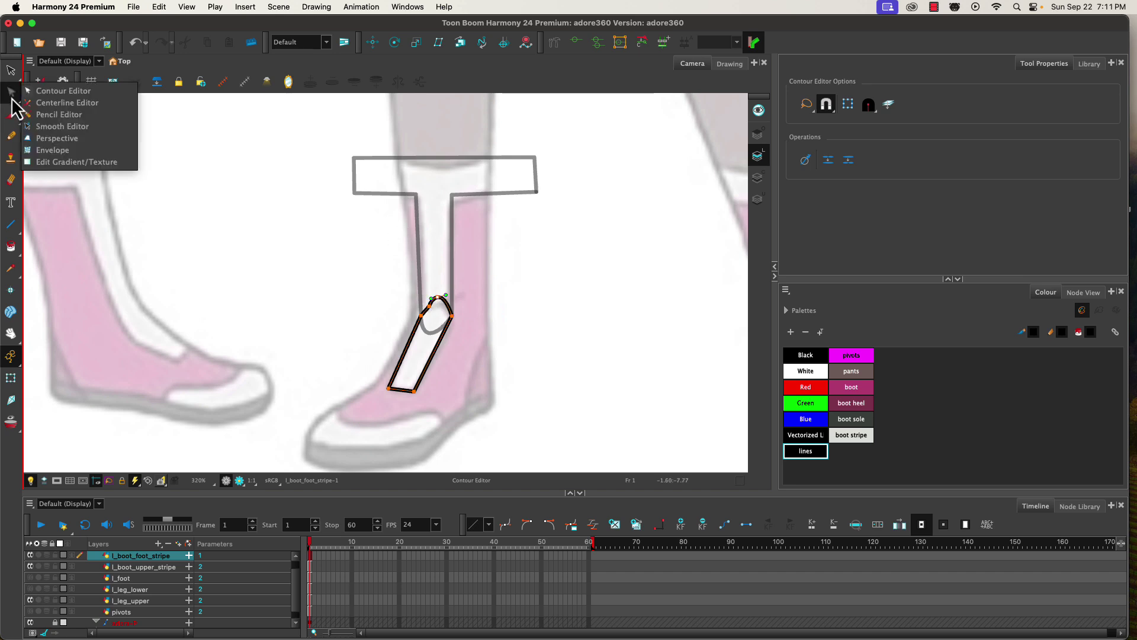
click(12, 96)
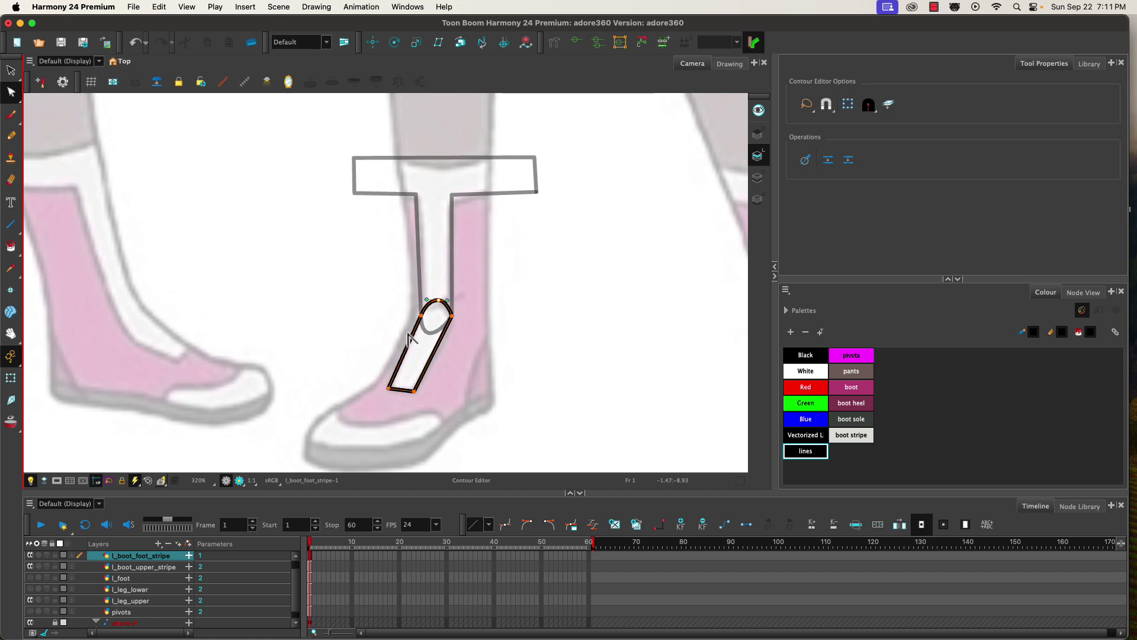
Step: Create Colour Art from Line Art for the stripe drawings and fill the T-shaped upper stripe with "boot stripe" on Colour Art
click(11, 70)
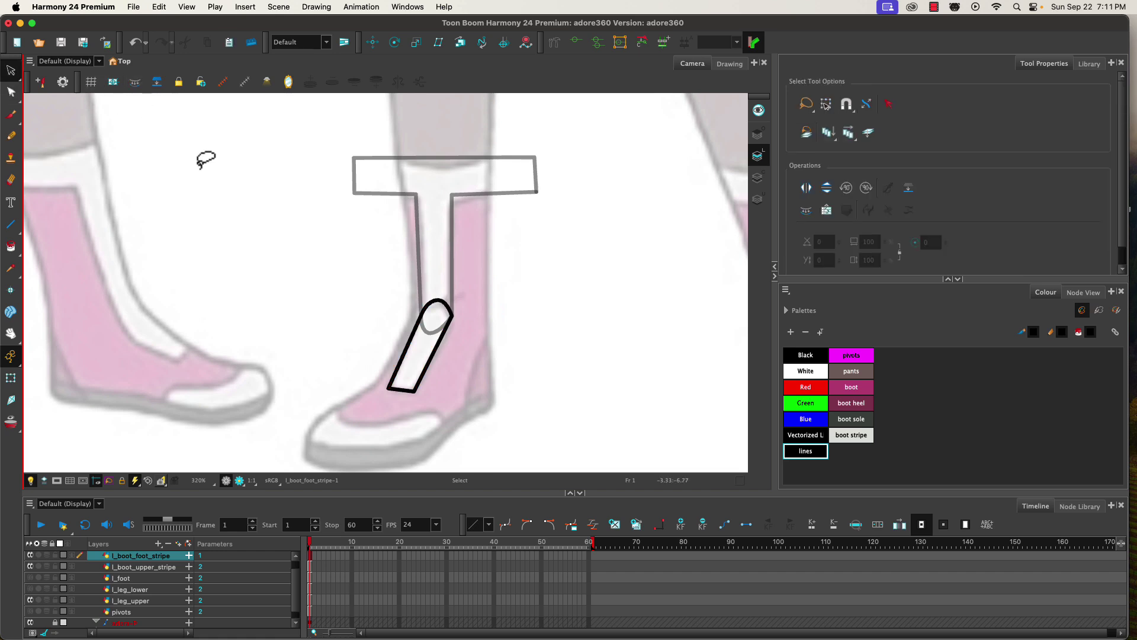
key(/)
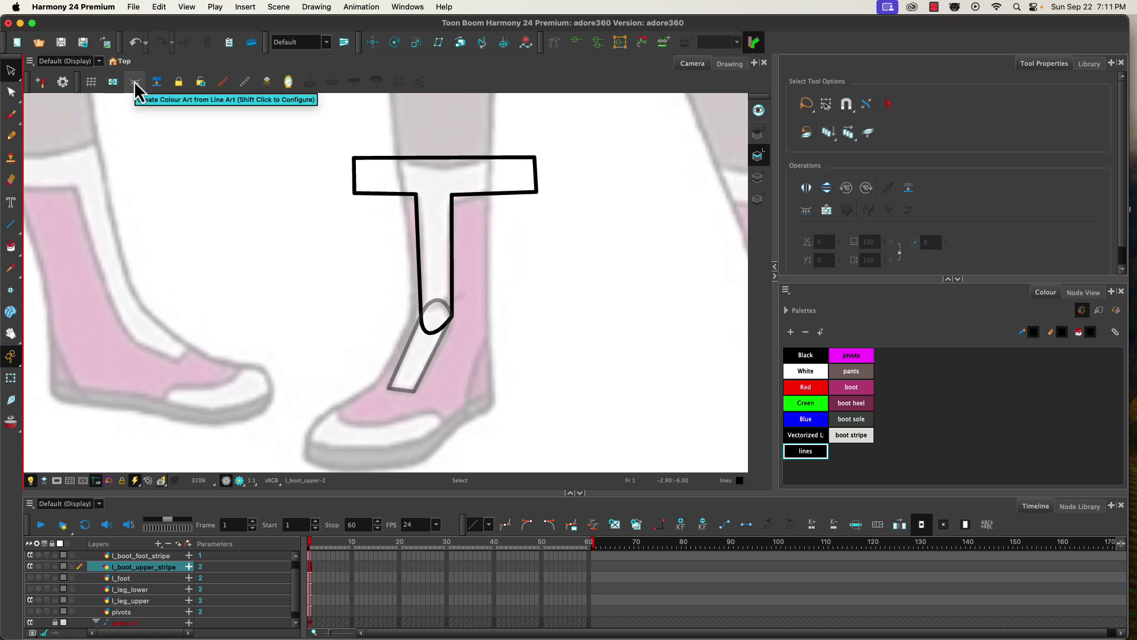
click(10, 246)
click(852, 438)
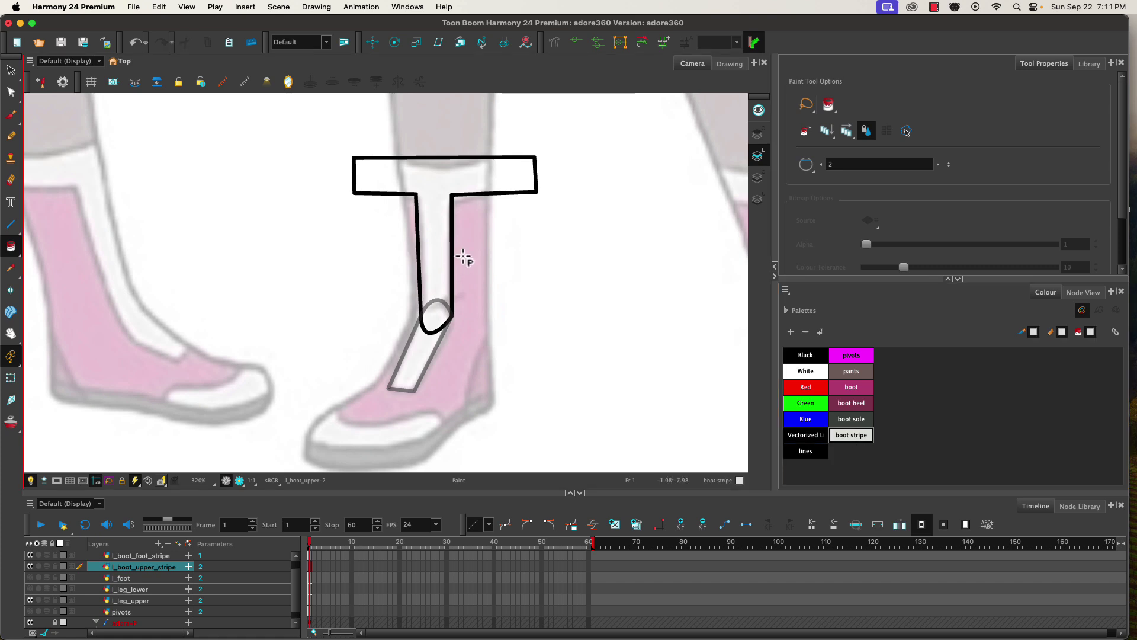
click(758, 176)
click(441, 255)
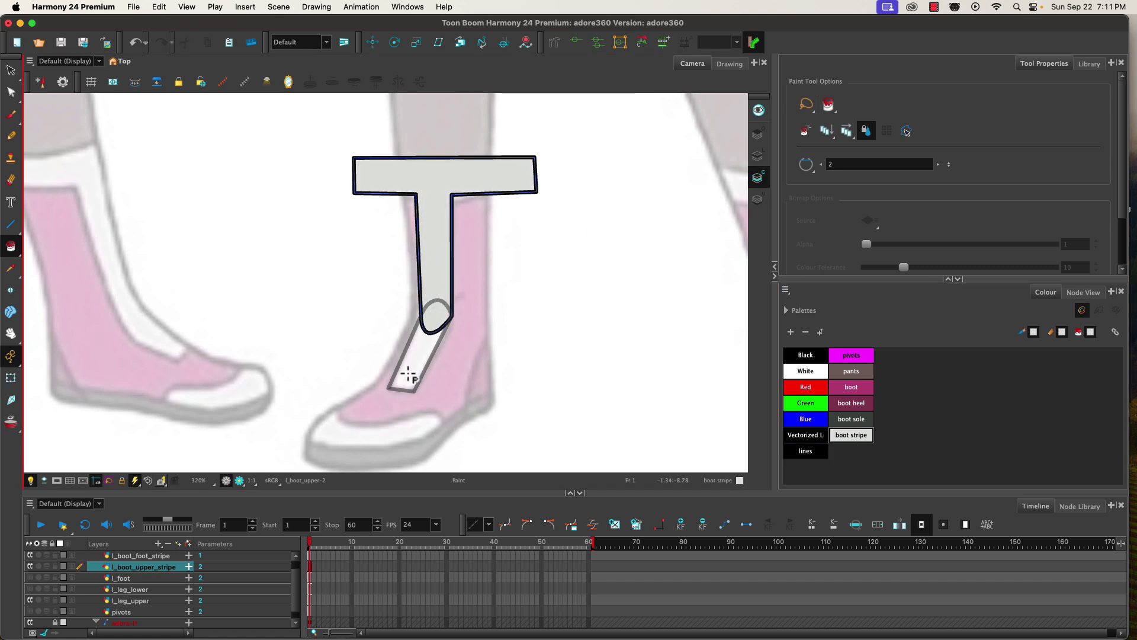
Step: Switch to the l_boot_foot_stripe drawing and fill its slanted shape with "boot stripe"
alt+super+click(408, 374)
alt+super+click(409, 363)
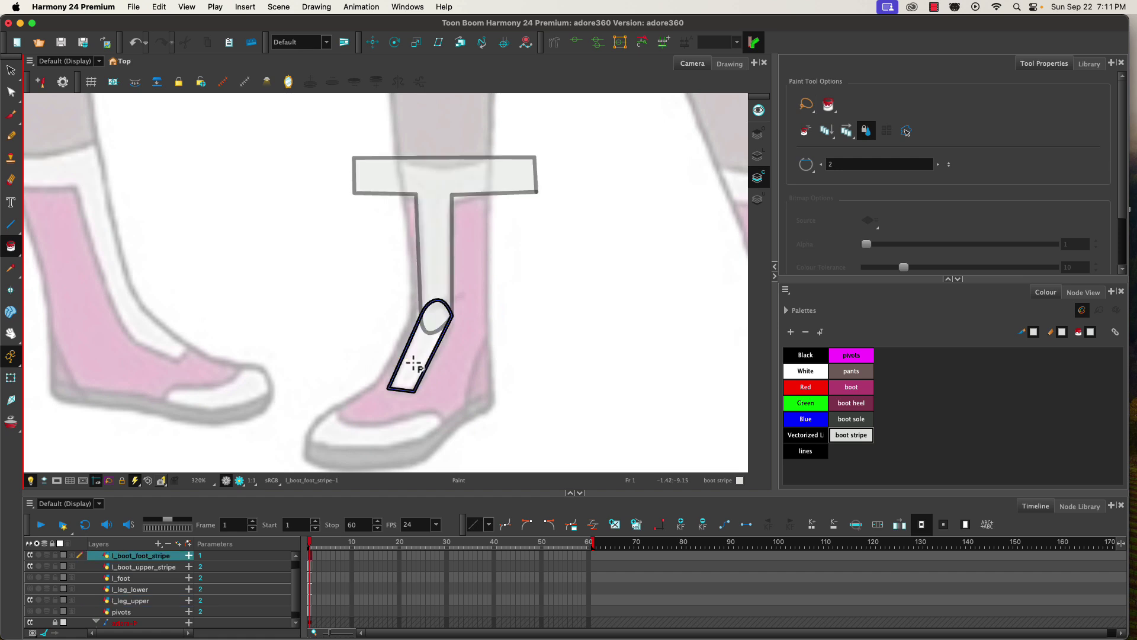
click(412, 373)
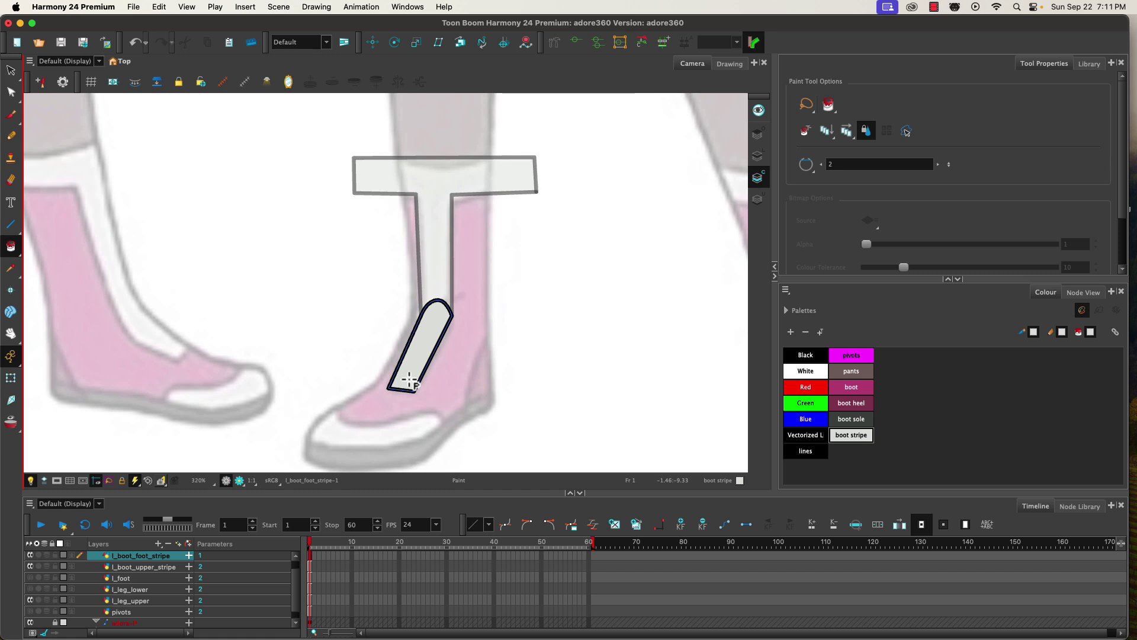
Step: Turn the l_foot, l_leg_lower and l_leg_upper layers back on and look over the whole leg
click(29, 577)
click(30, 589)
click(30, 600)
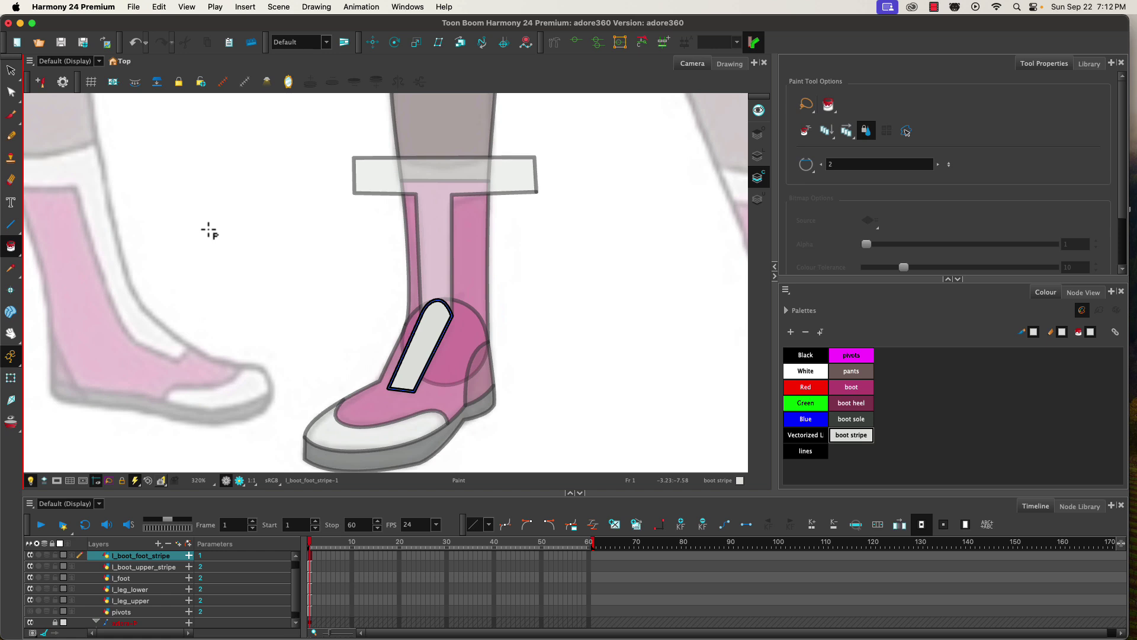
scroll(208, 231, down, 3)
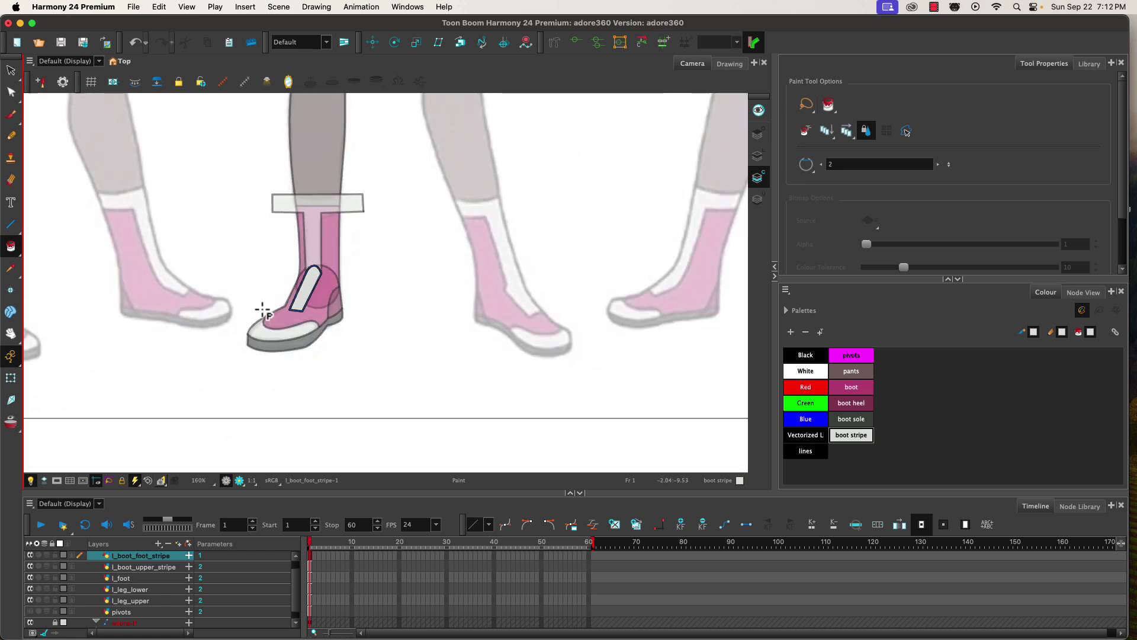
drag(254, 263, 358, 562)
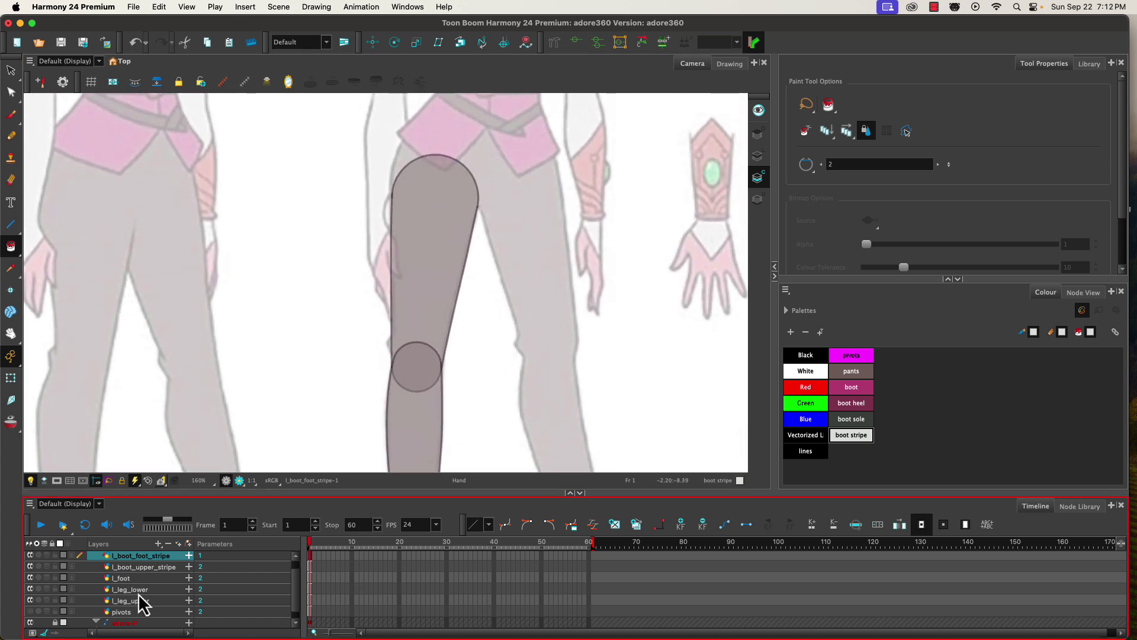
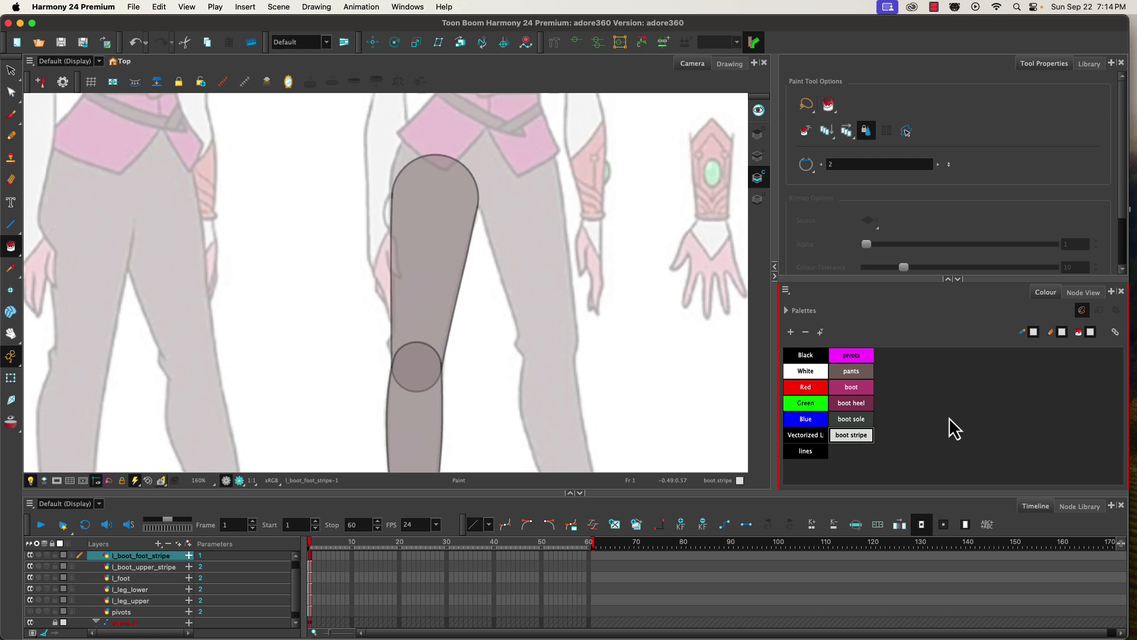
Step: Show the node network full size and order it upward from Display with X overlap 25%, layer spacing 60 and vertical spacing 5
click(1083, 292)
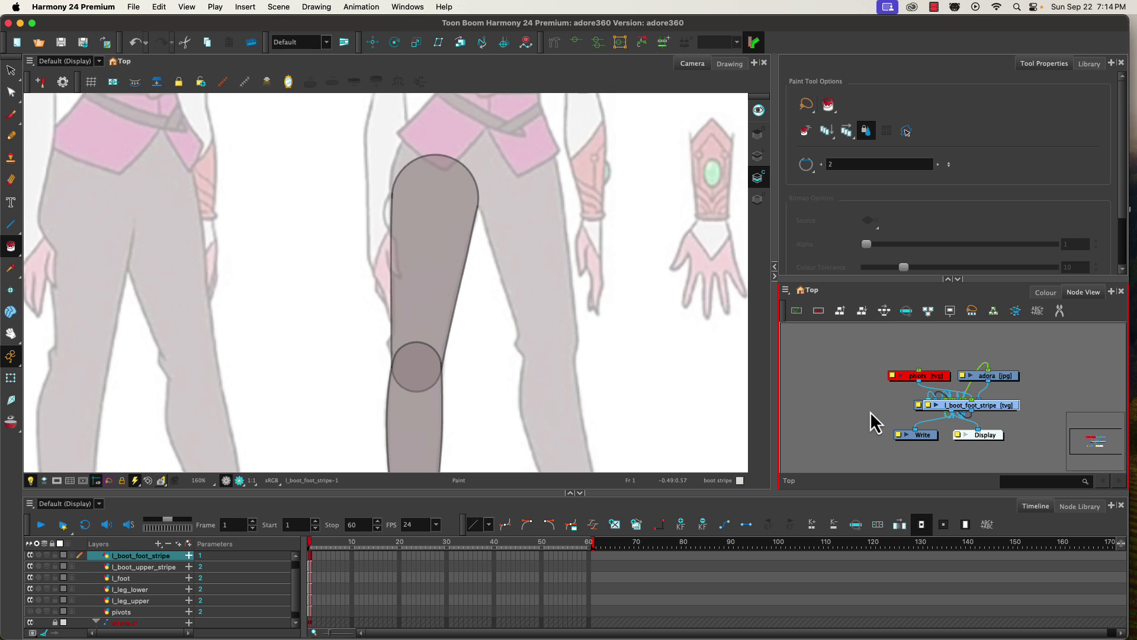
key(ctrl+super+f)
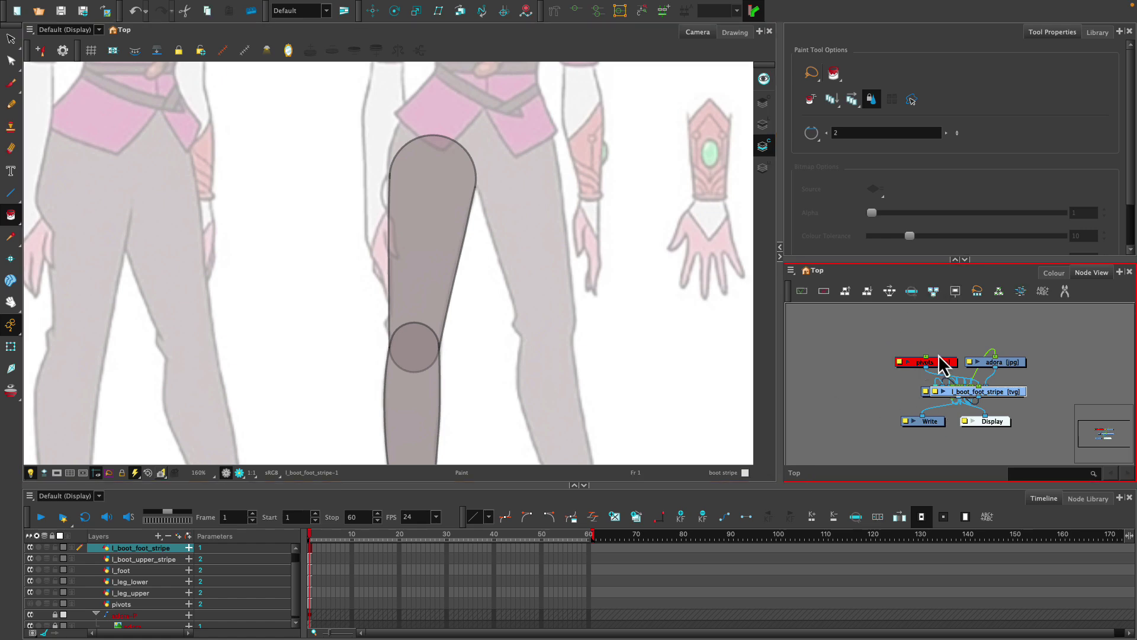
key(grave)
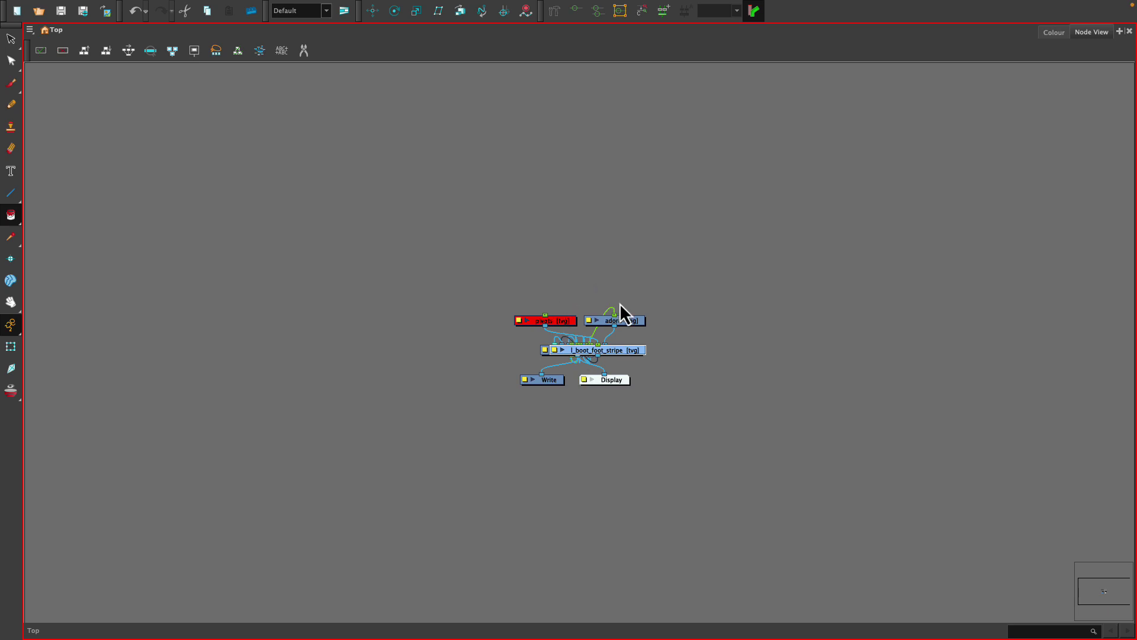
click(616, 382)
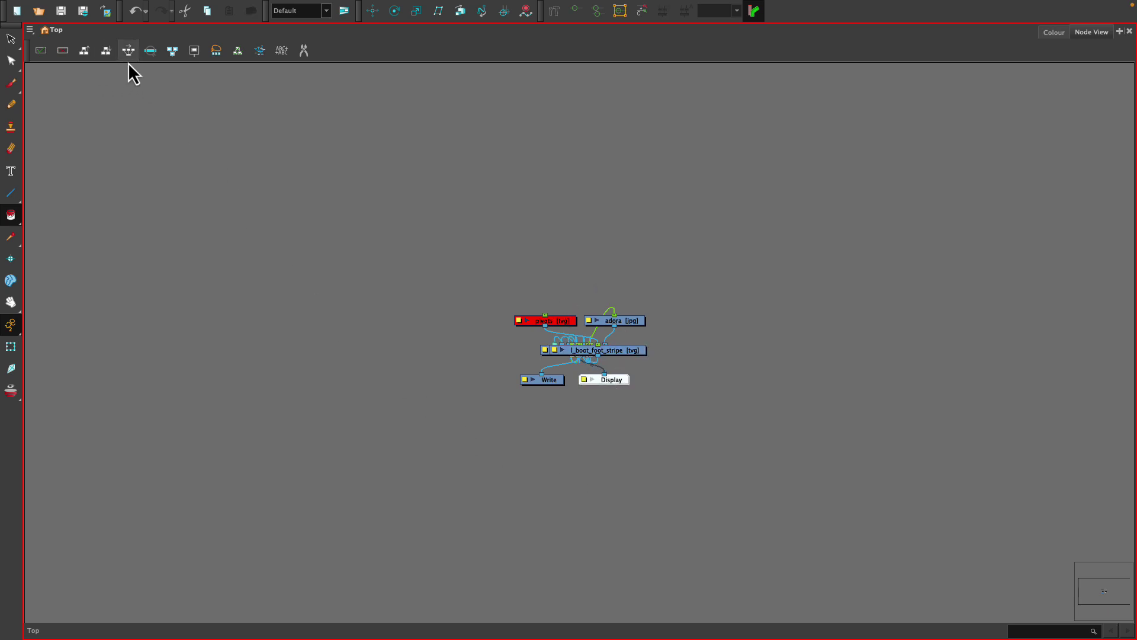
click(86, 55)
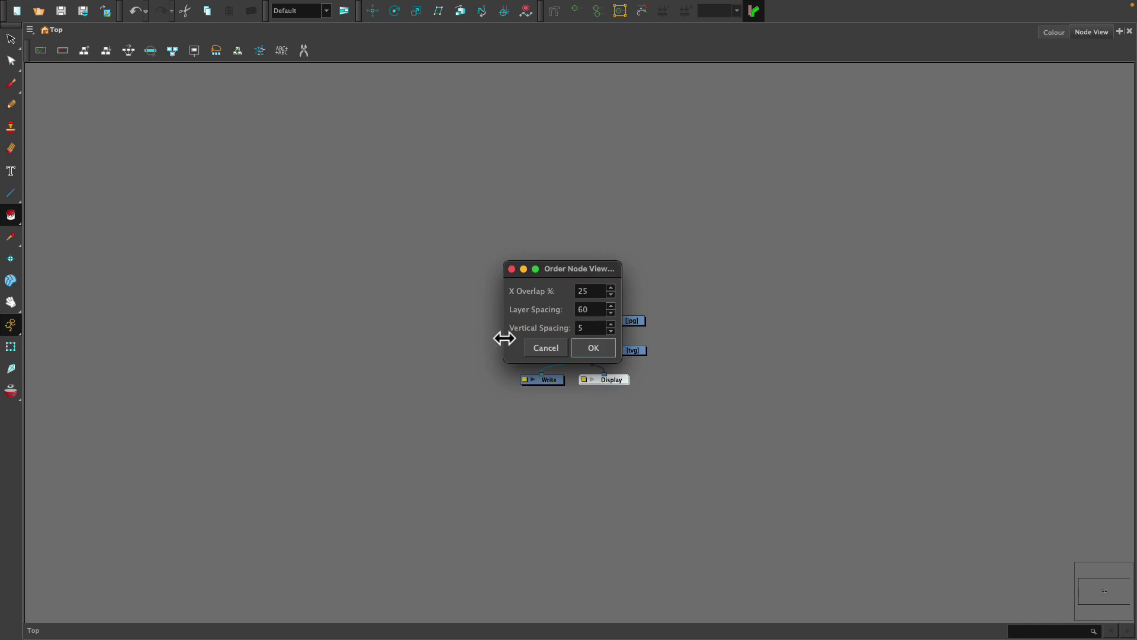
click(590, 350)
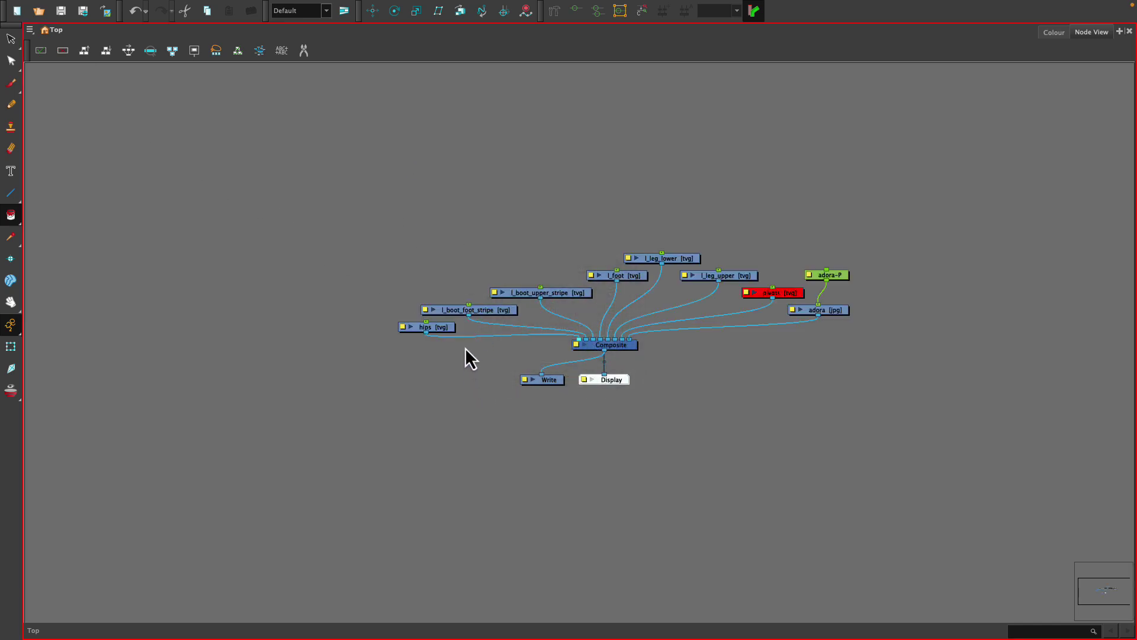
Step: Move Composite, Write and Display well below the drawing nodes and place pivots, adora and adora-P beside the Composite
click(560, 358)
click(549, 382)
drag(550, 384, 575, 594)
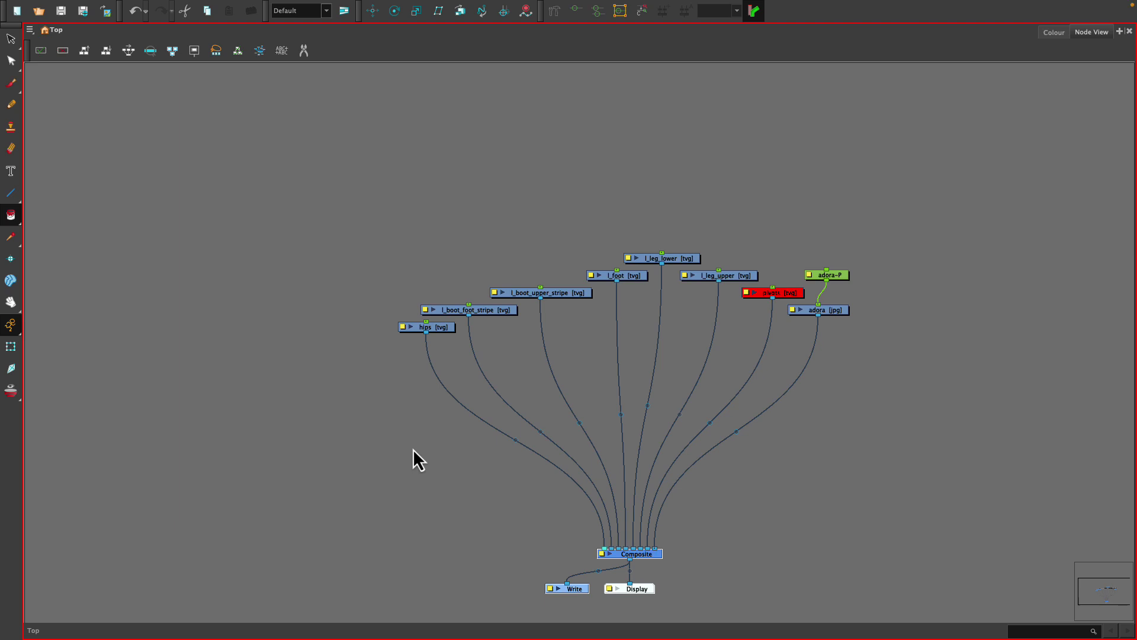
drag(788, 241, 851, 584)
click(850, 546)
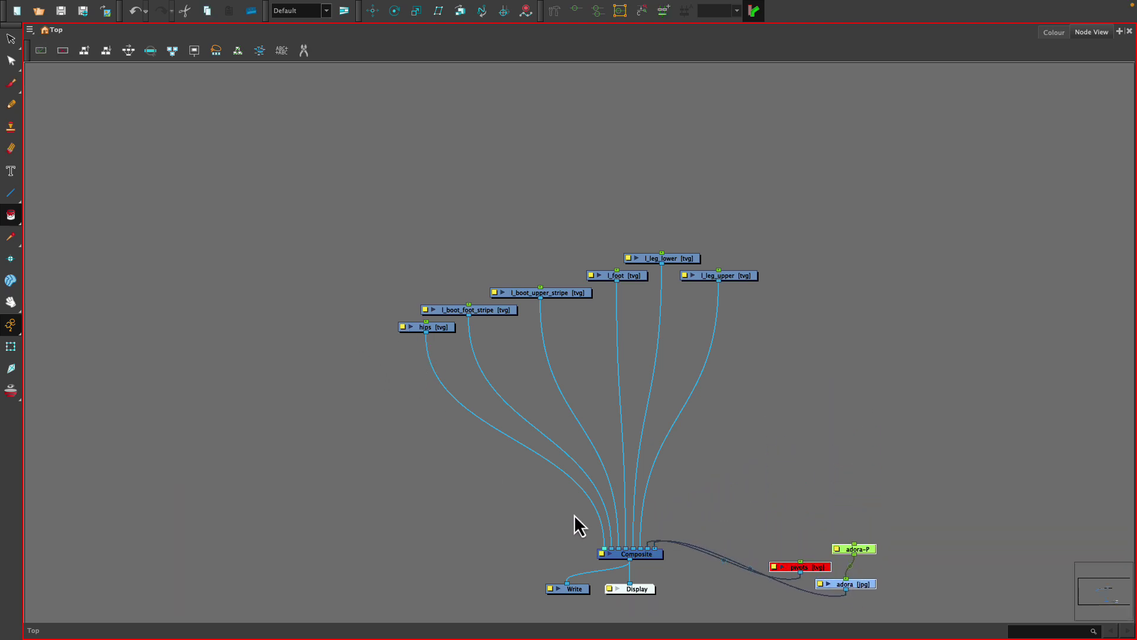
Step: Reorder hips after l_leg_upper on the Composite, move its node beside l_leg_upper, and spread the two boot stripe nodes apart
drag(604, 550, 640, 542)
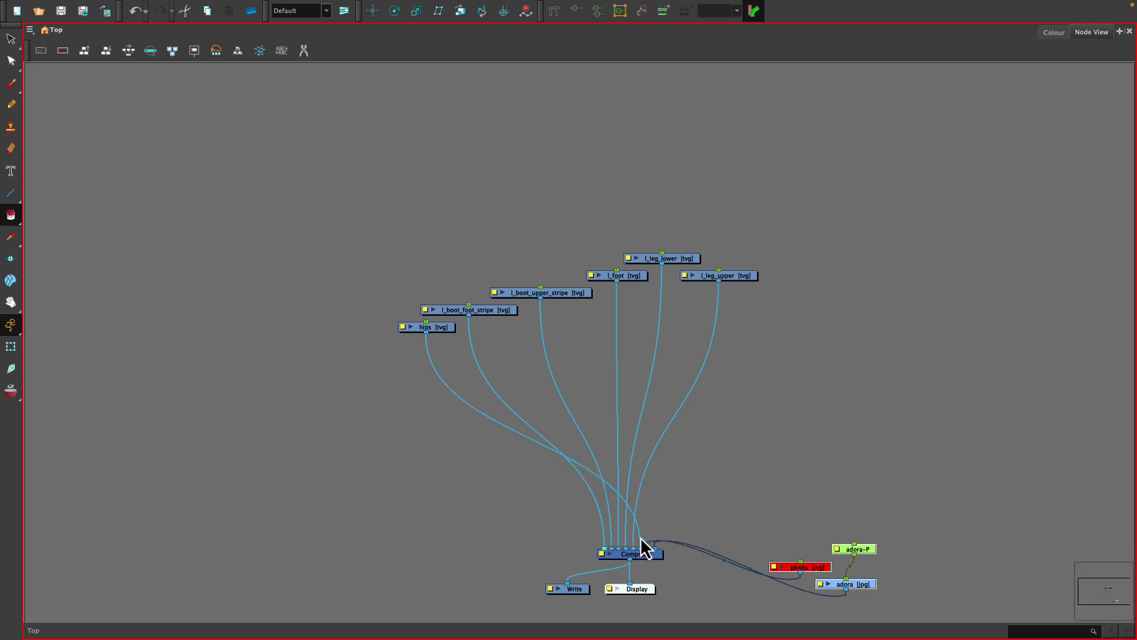
drag(437, 326, 818, 284)
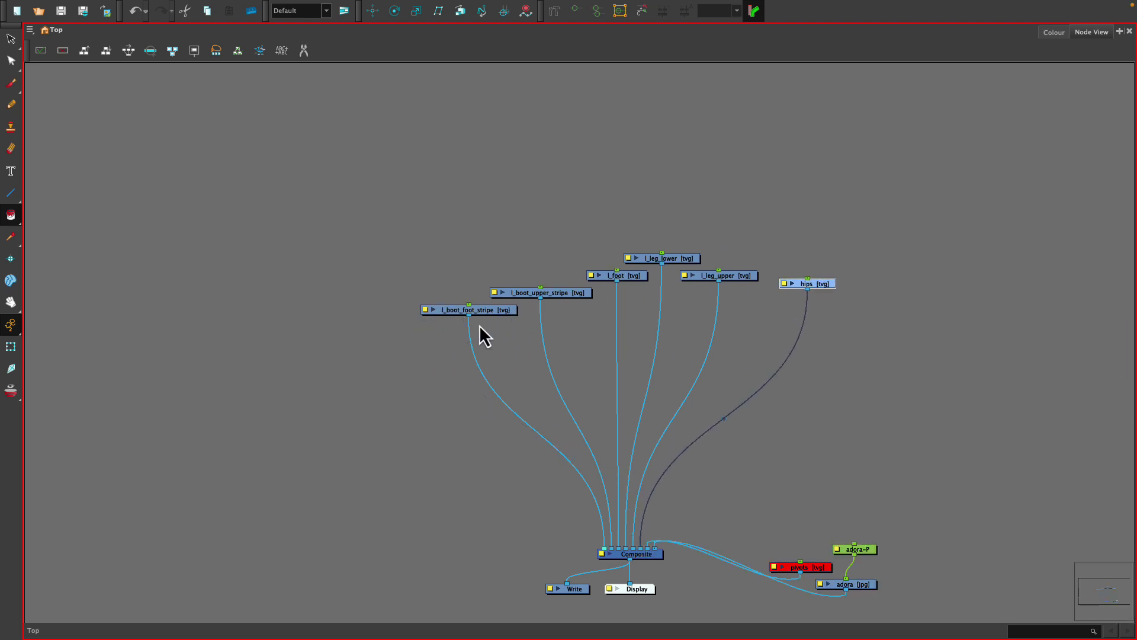
drag(488, 311, 413, 296)
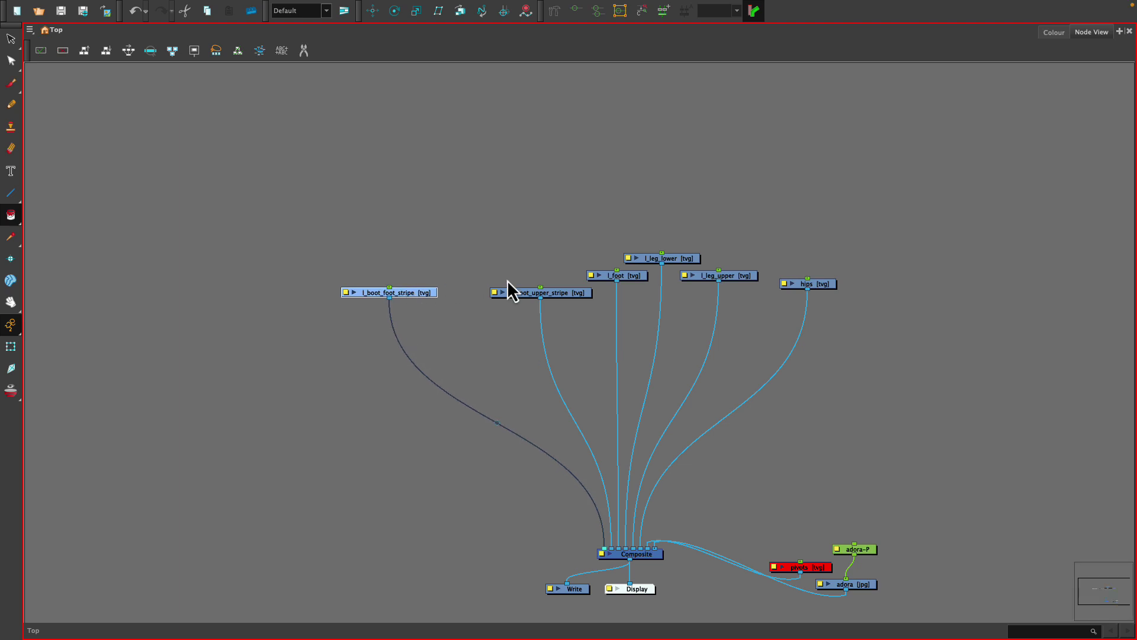
drag(529, 295, 499, 293)
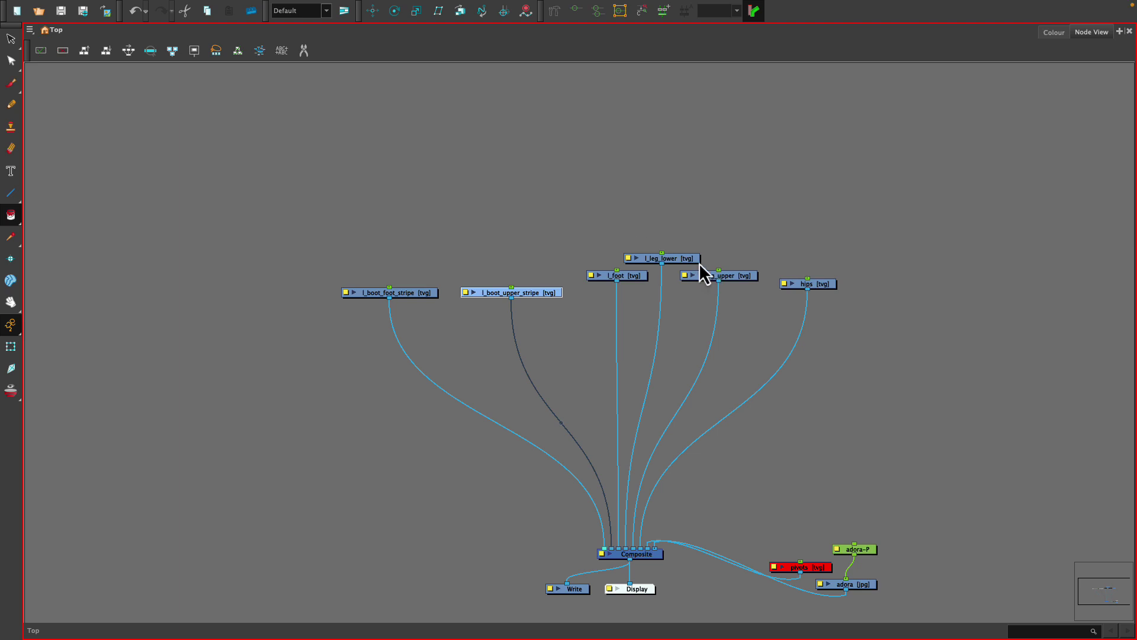
Step: Line up the six drawing nodes in one evenly arranged row and shift the row farther above the Composite
drag(336, 236, 837, 297)
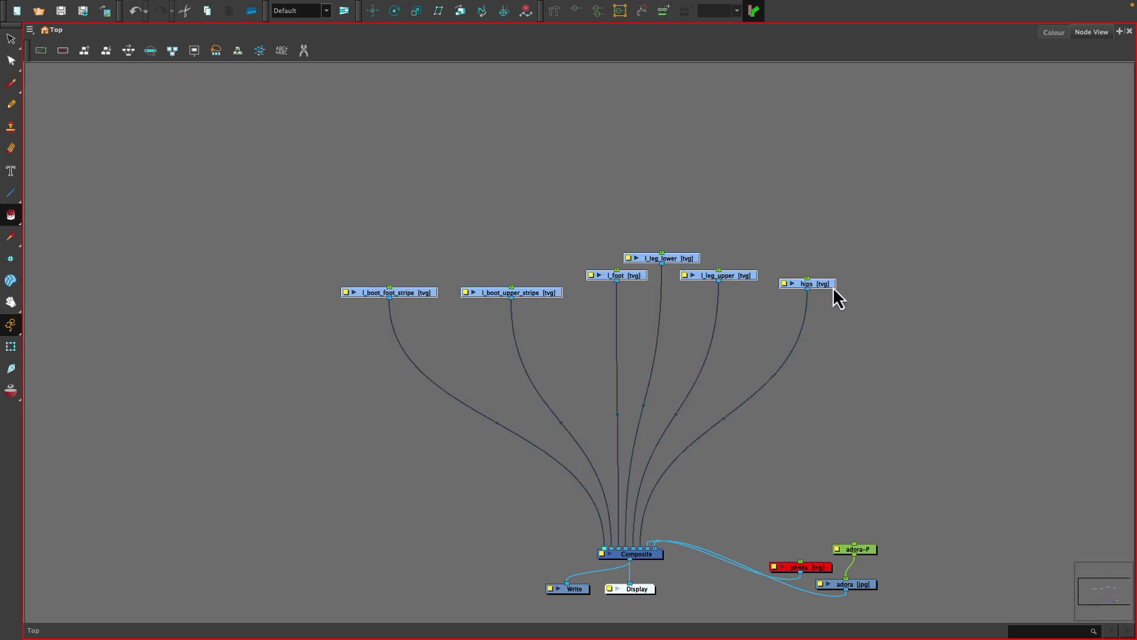
click(128, 52)
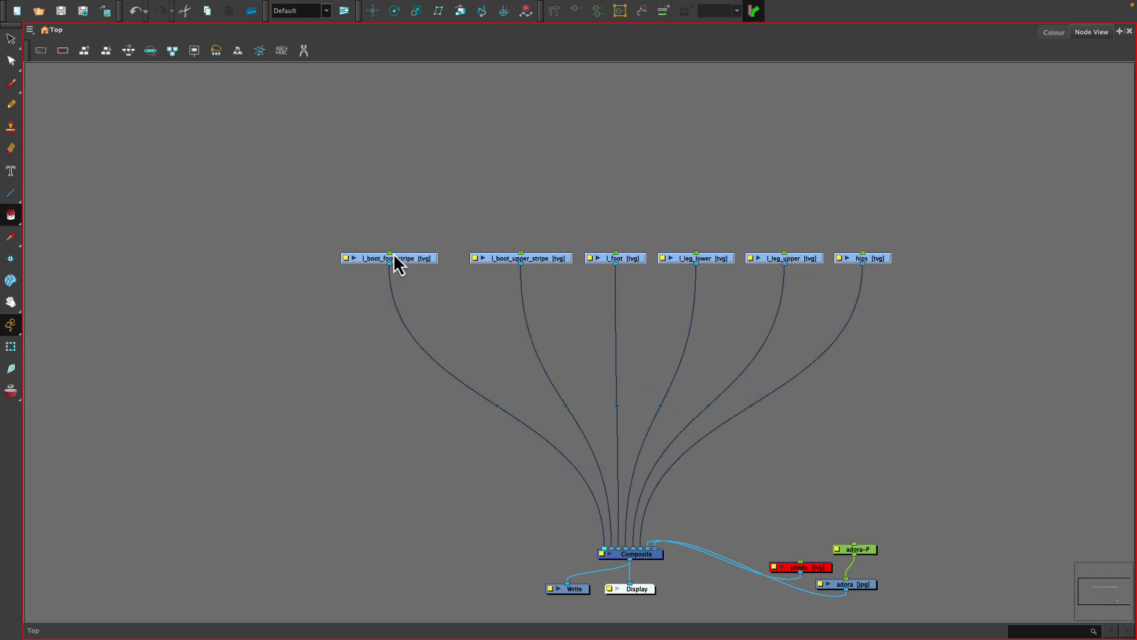
drag(414, 267, 340, 214)
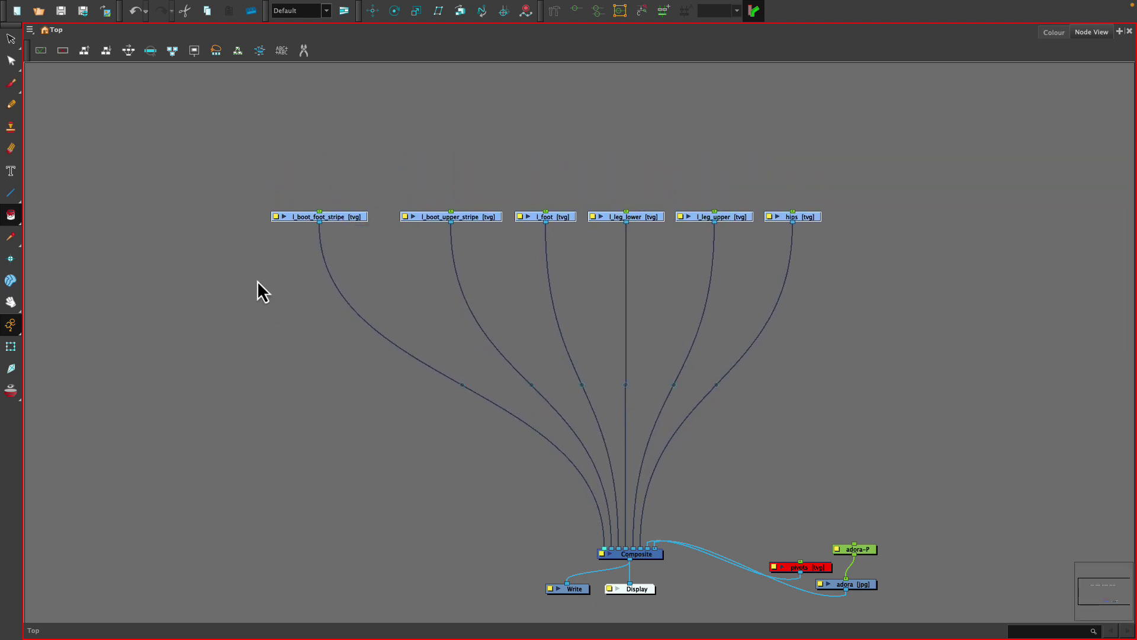
Step: Cut all cables connecting the six body-part drawing nodes to the Composite
click(305, 53)
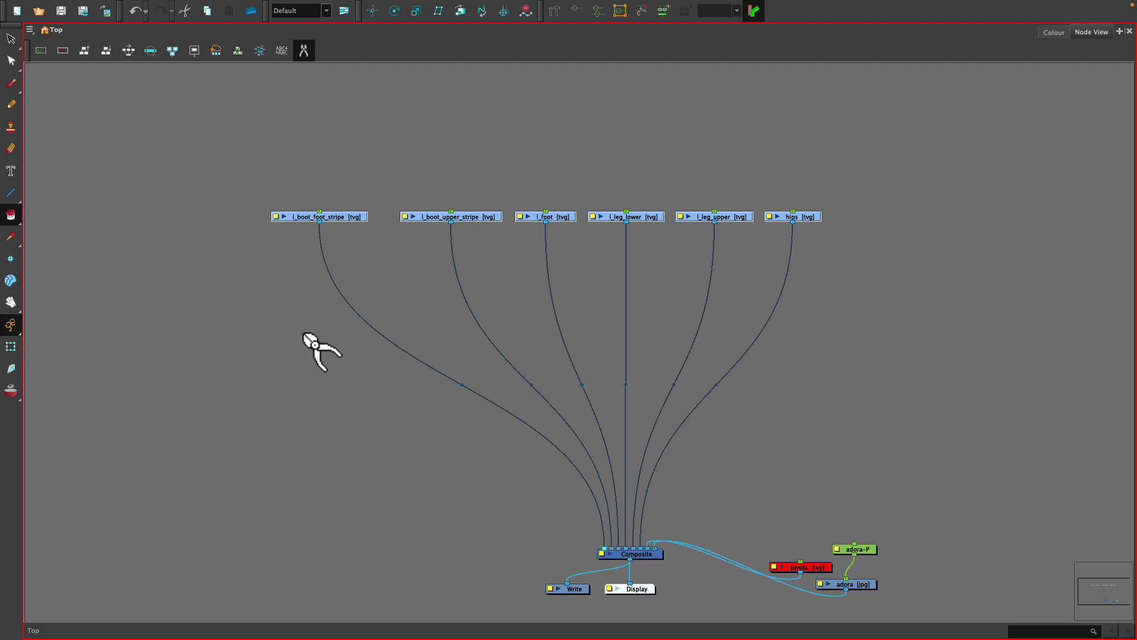
drag(317, 350, 1006, 438)
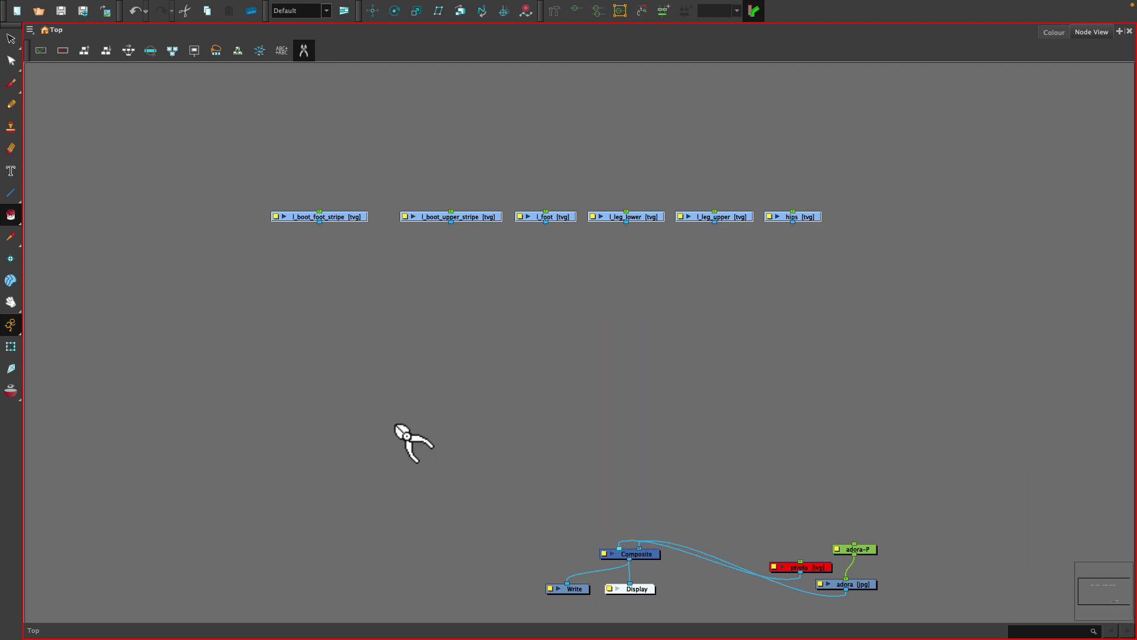
click(301, 52)
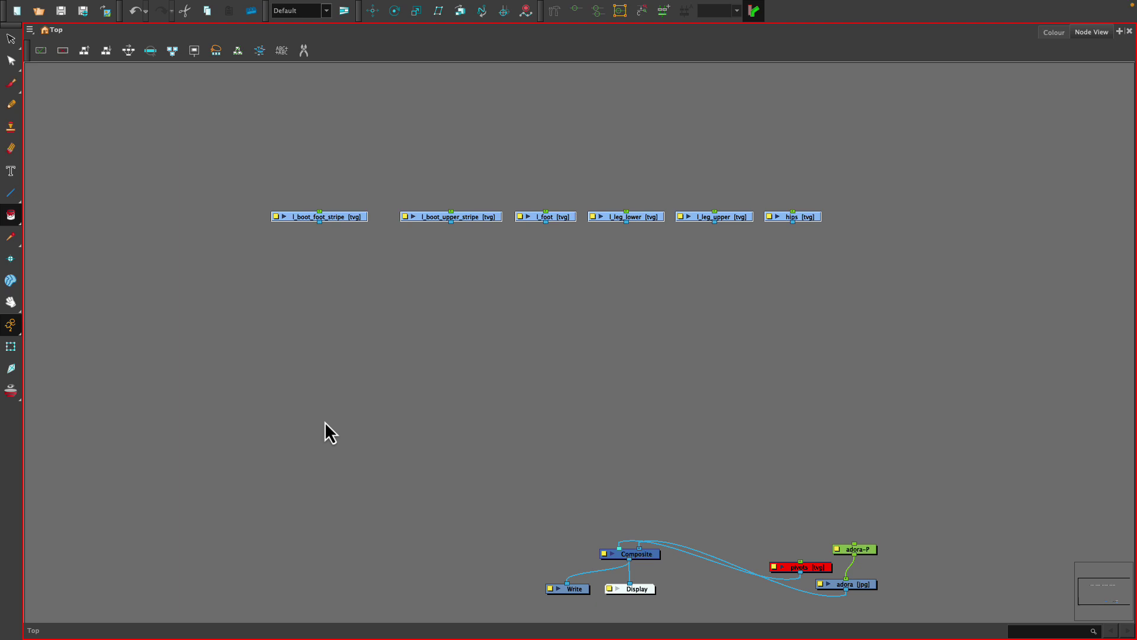
Step: Add an Overlay-Layer node below l_boot_foot_stripe and remove the leftover cable from l_boot_upper_stripe to the Composite
key(Tab)
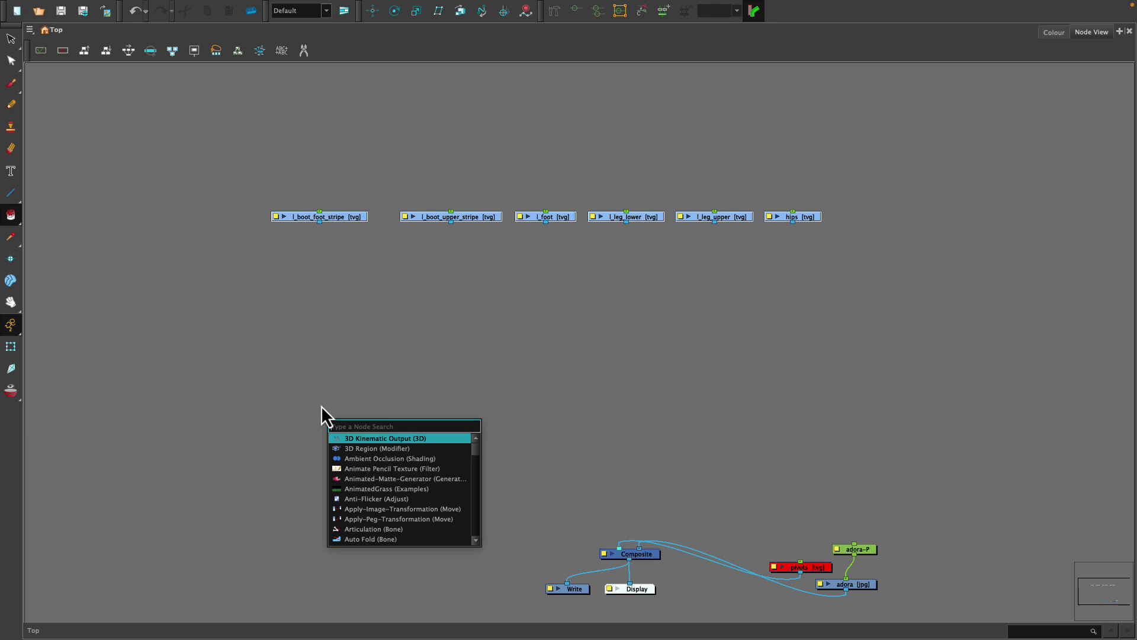
text(ov)
key(Return)
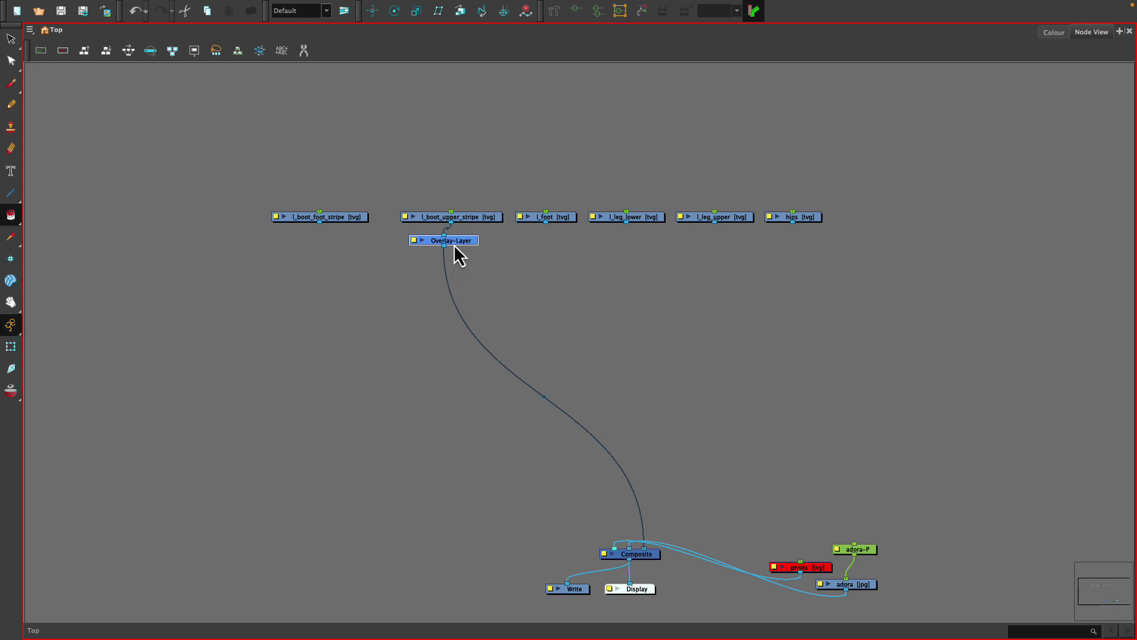
drag(457, 240, 334, 336)
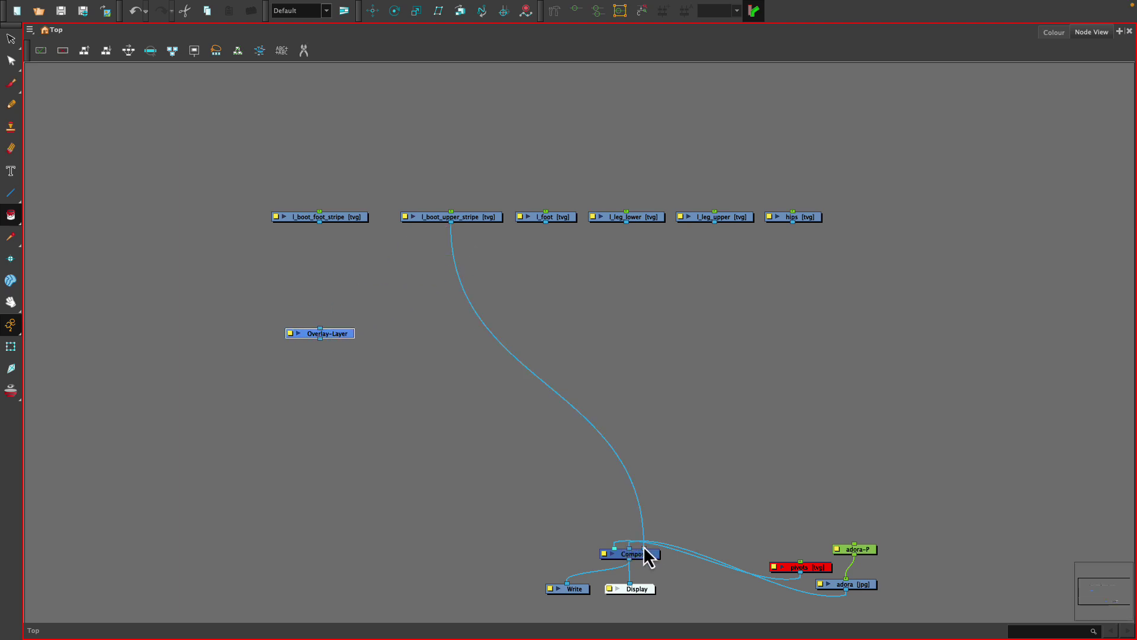
drag(645, 549, 620, 445)
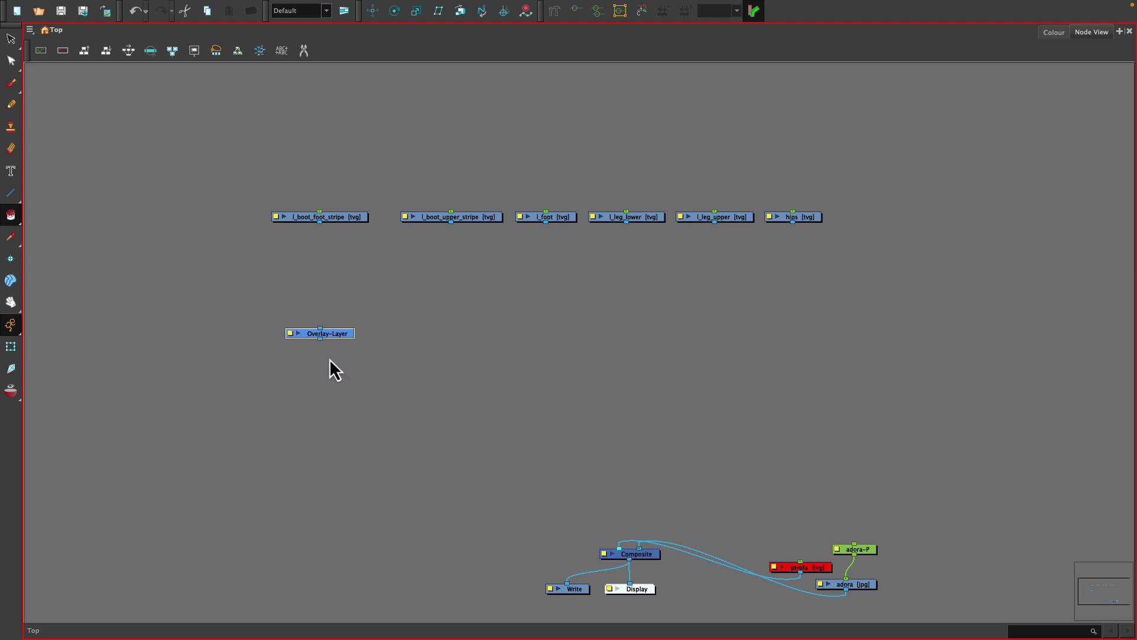
click(324, 400)
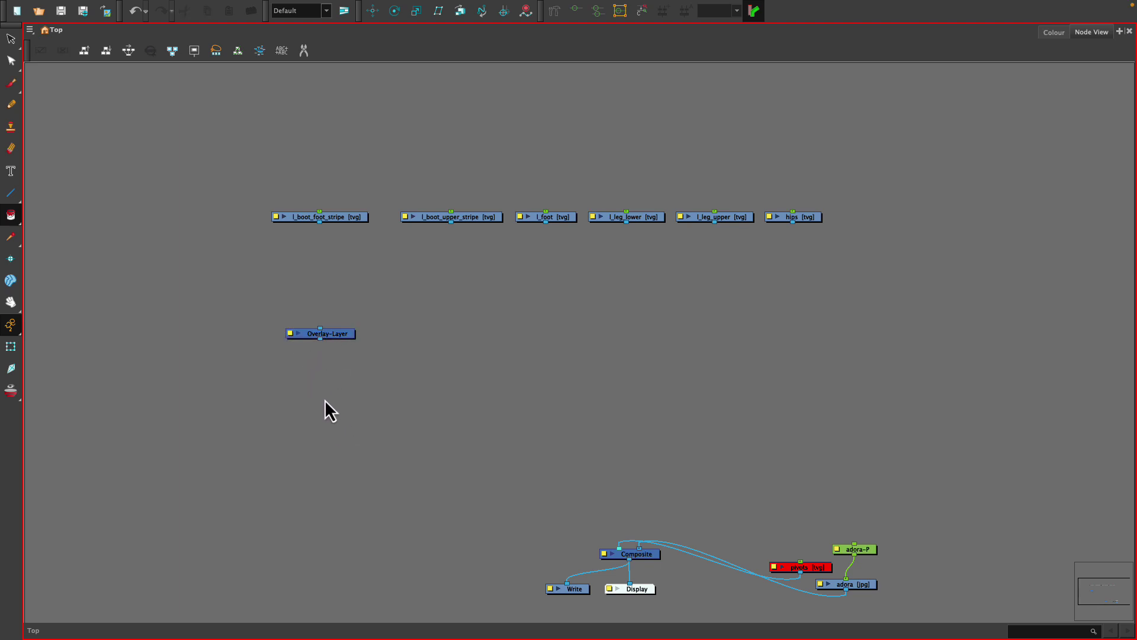
Step: Add a Line-Art node and a Colour-Art node below the Overlay-Layer node
key(Tab)
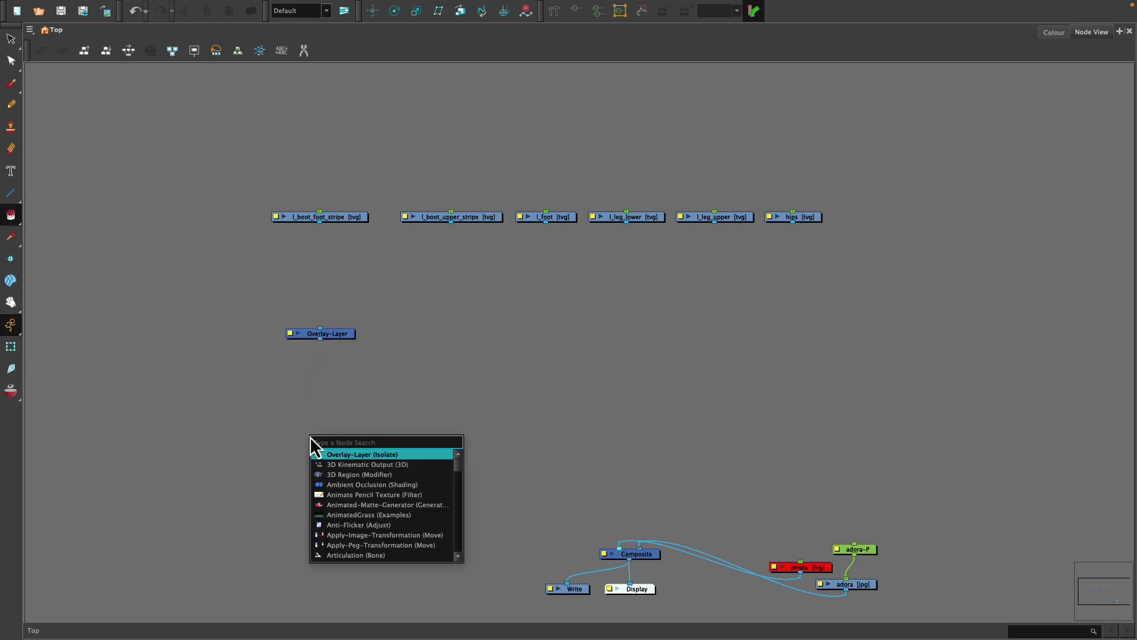
text(line)
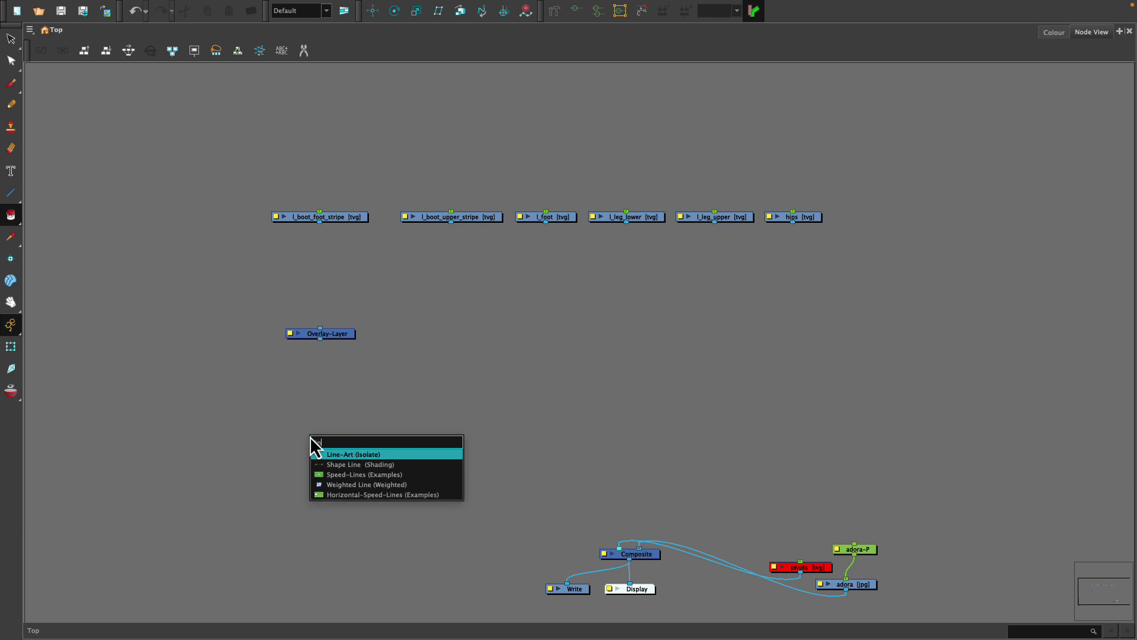
key(Return)
key(Tab)
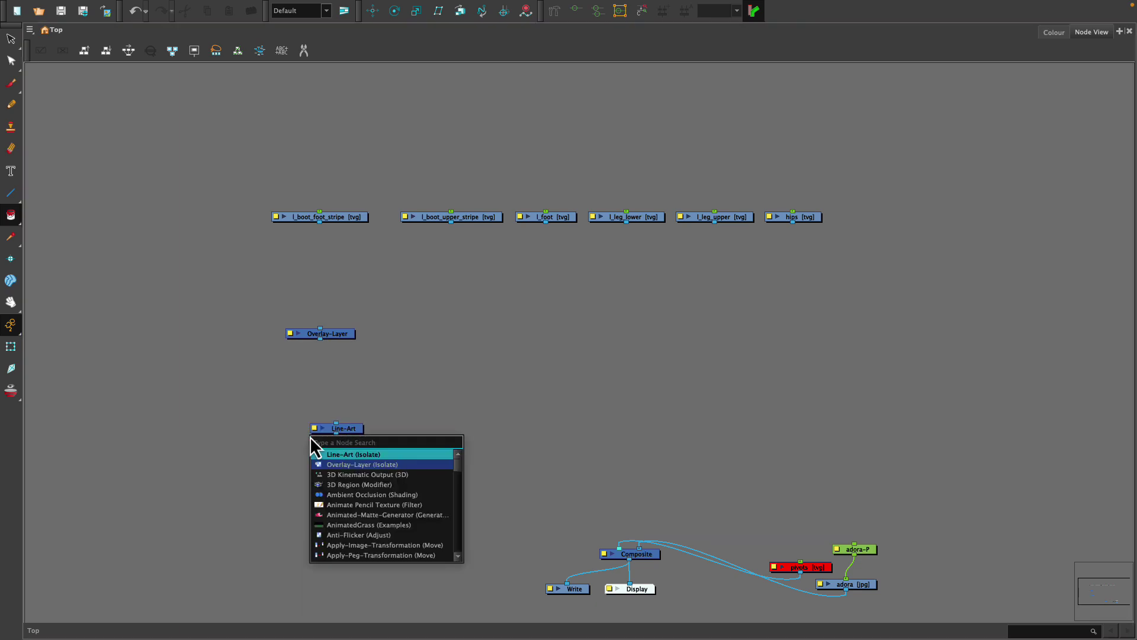
text(colo)
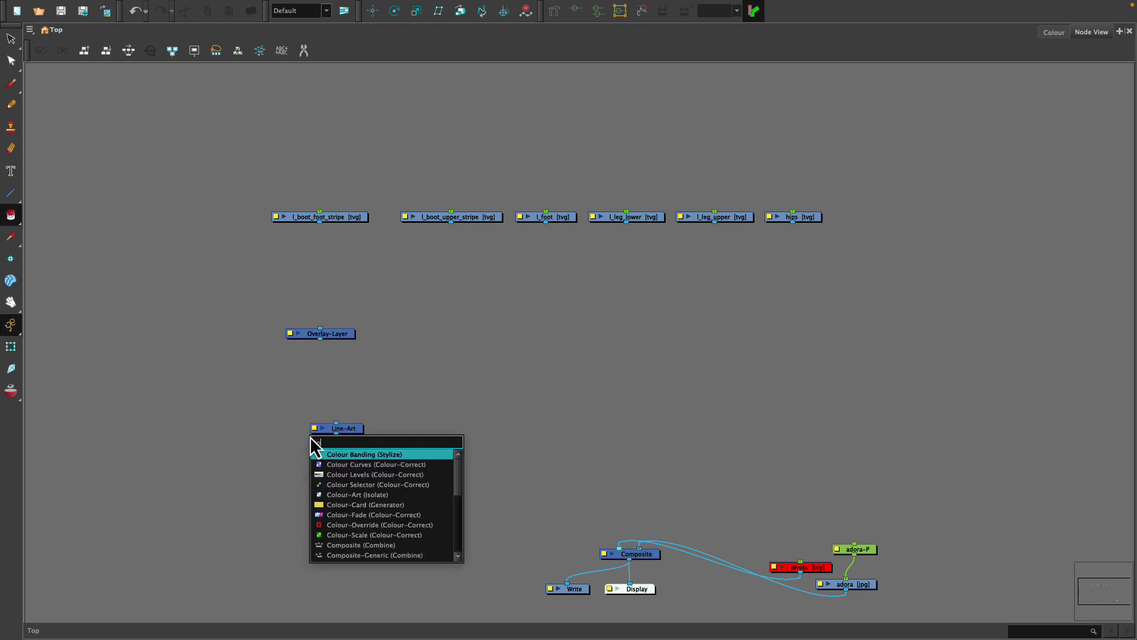
text(ur-a)
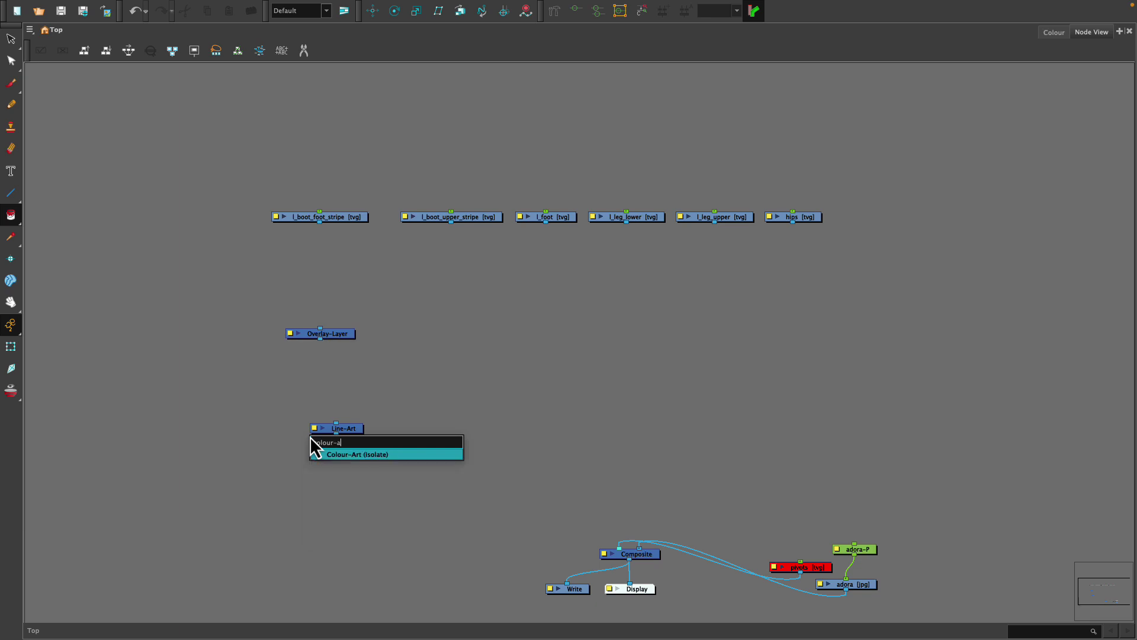
key(Return)
Step: Add an Underlay-Layer node and an Auto-Patch node on top of the Line-Art and Colour-Art nodes
key(Tab)
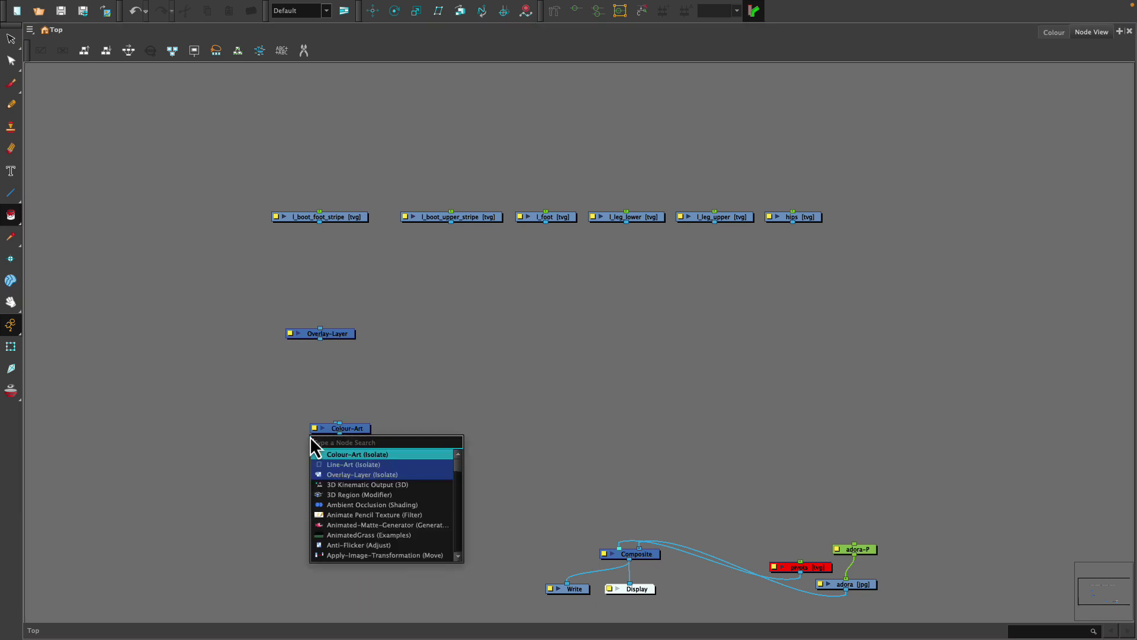
text(un)
key(Return)
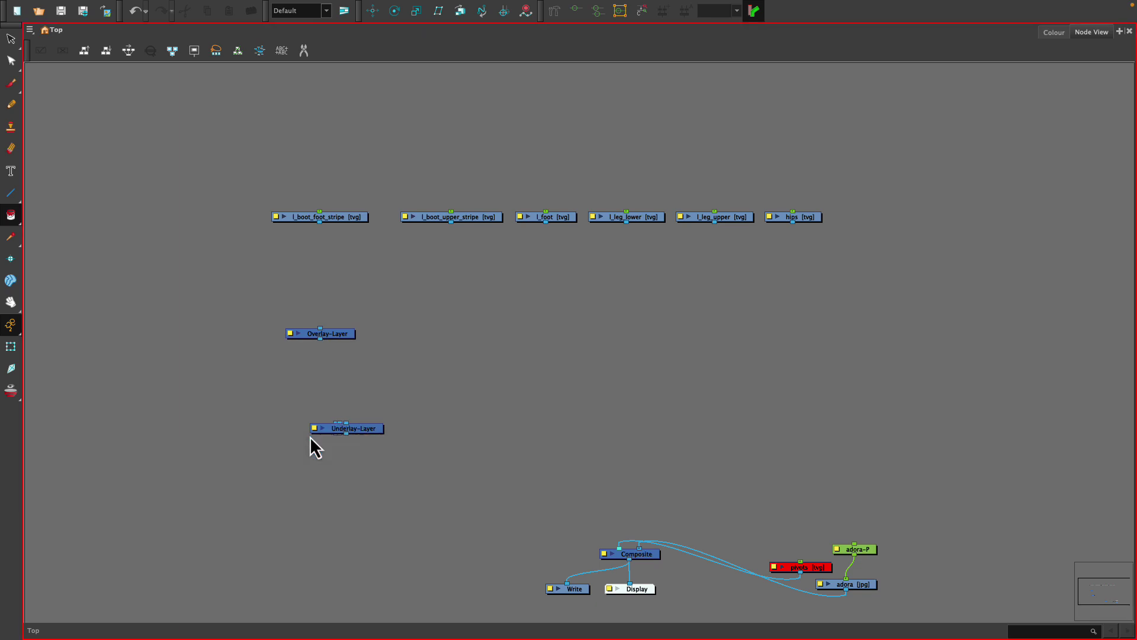
key(Tab)
text(auto)
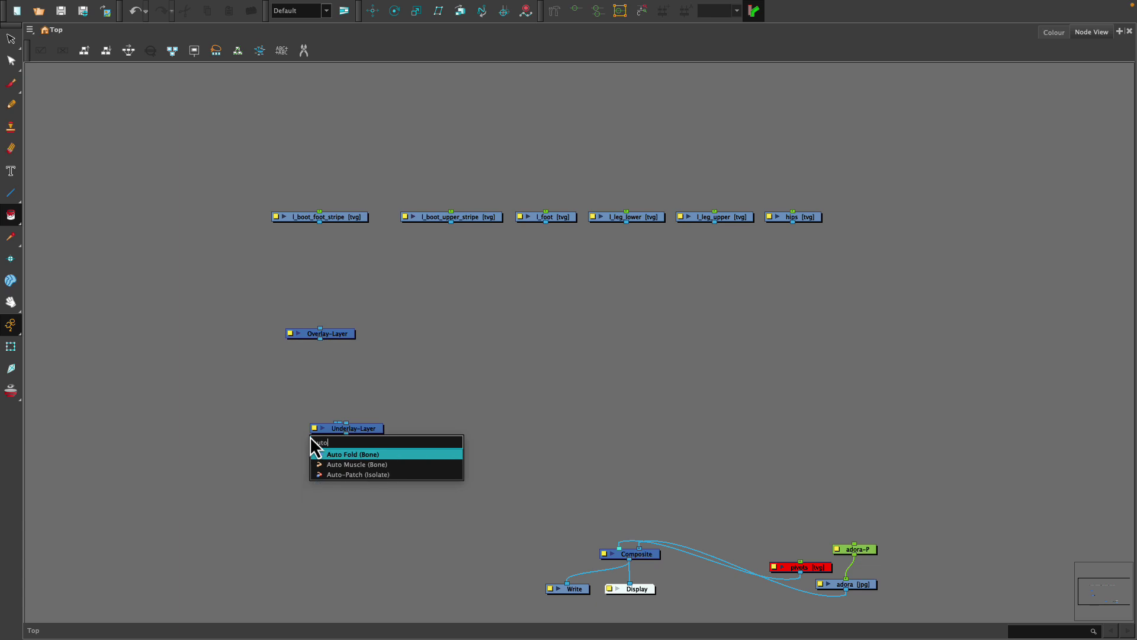
text(-patch)
key(Return)
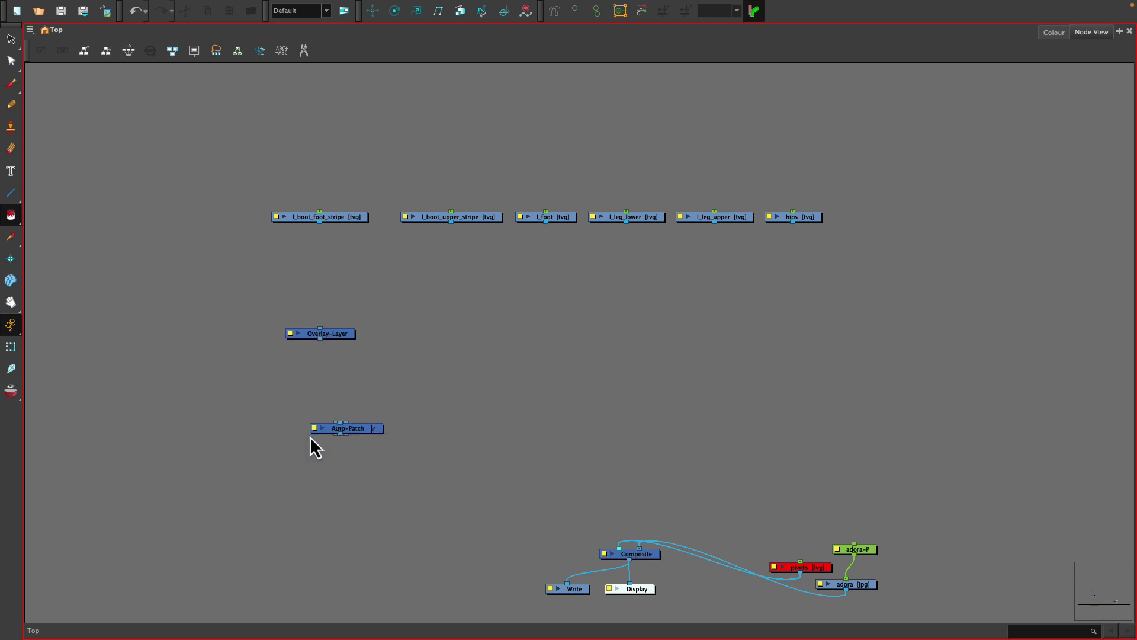
Step: Add a Cutter node and a second Composite node to the same stack of nodes
key(Tab)
text(cut)
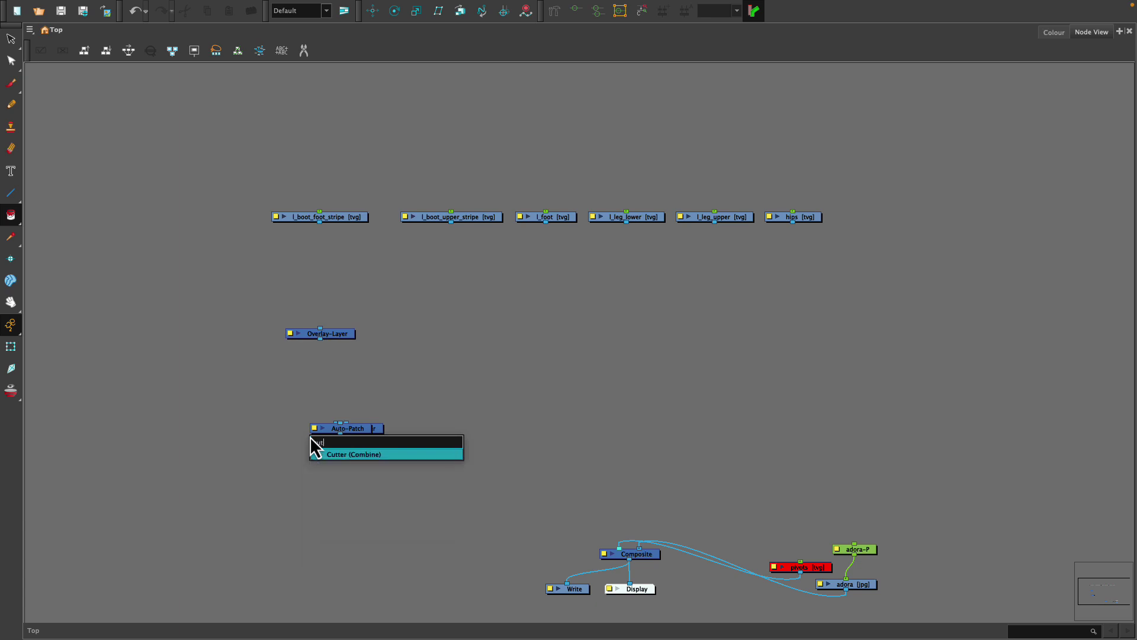
key(Return)
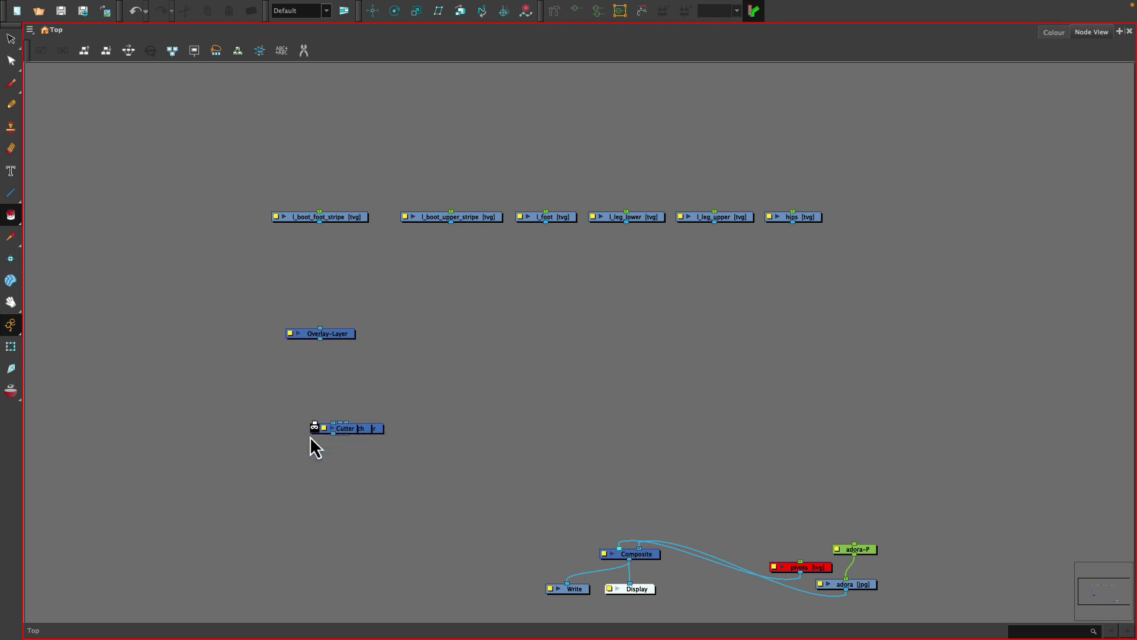
key(Tab)
text(com)
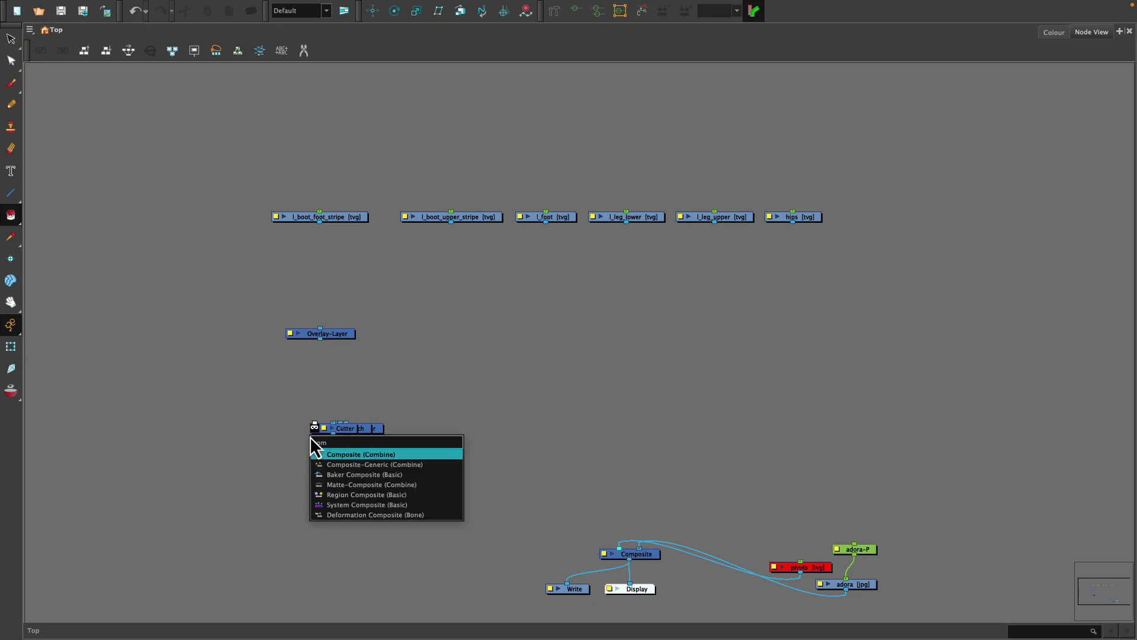
key(Return)
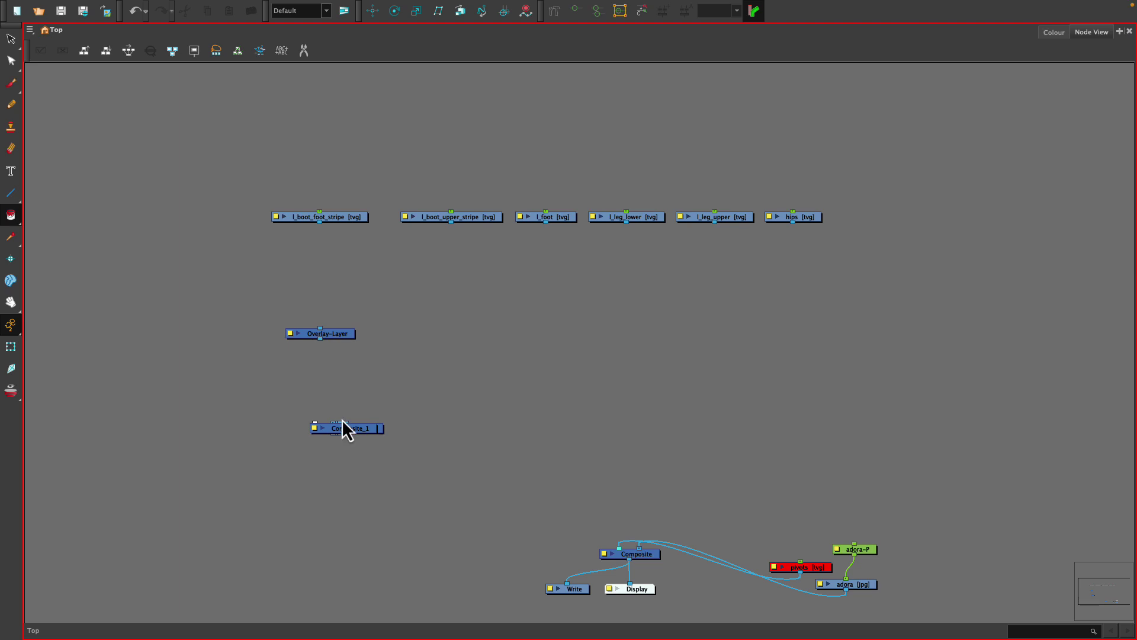
Step: Bring the Overlay-Layer node down to the stacked nodes and spread all seven out in one evenly ordered row
drag(311, 330, 321, 405)
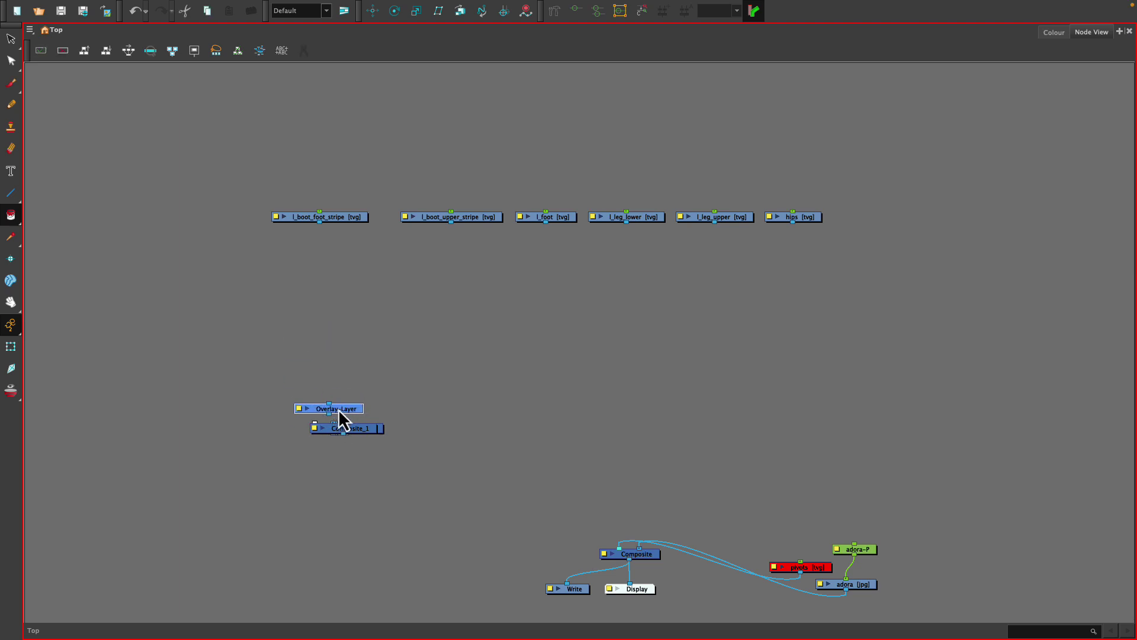
ctrl+click(372, 429)
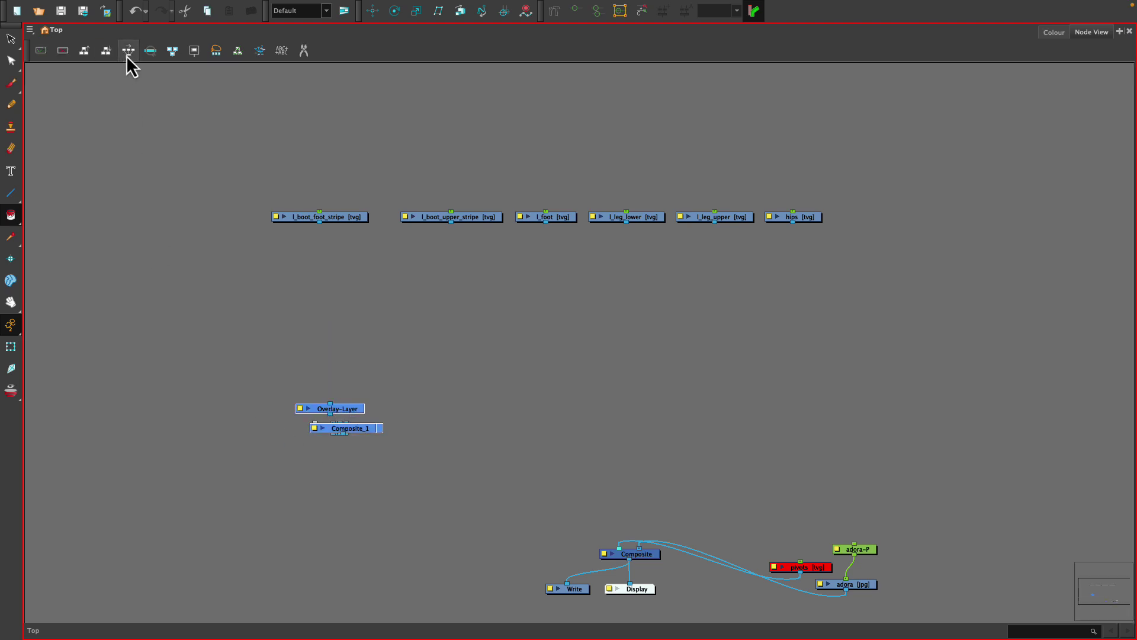
click(128, 51)
click(246, 460)
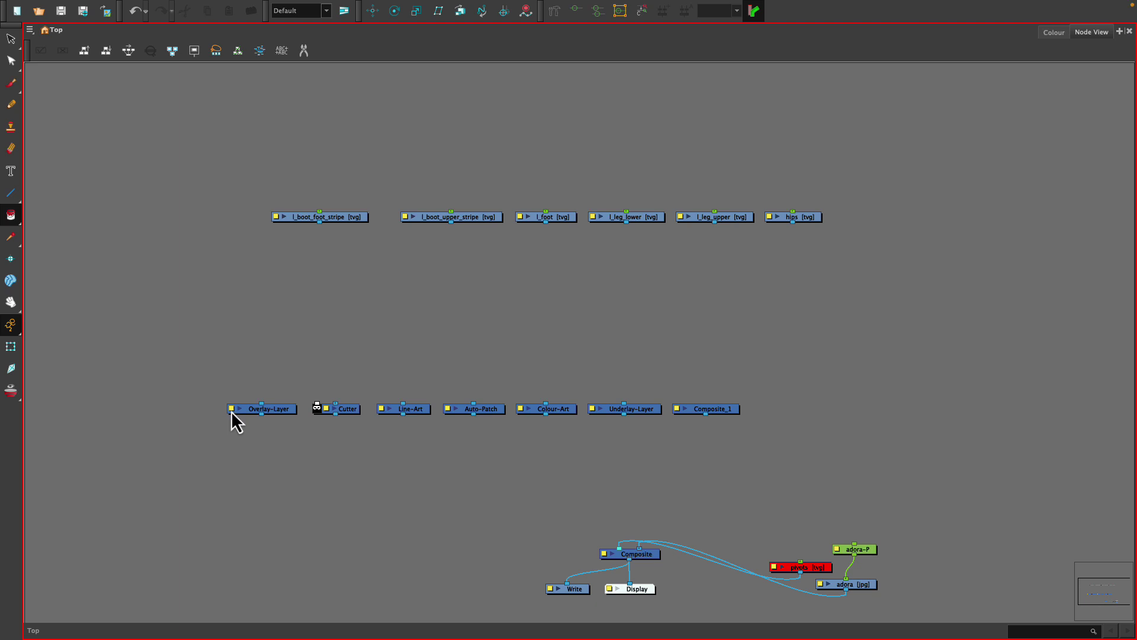
Step: Rename the Overlay-Layer node as OL
double_click(232, 410)
drag(525, 258, 351, 245)
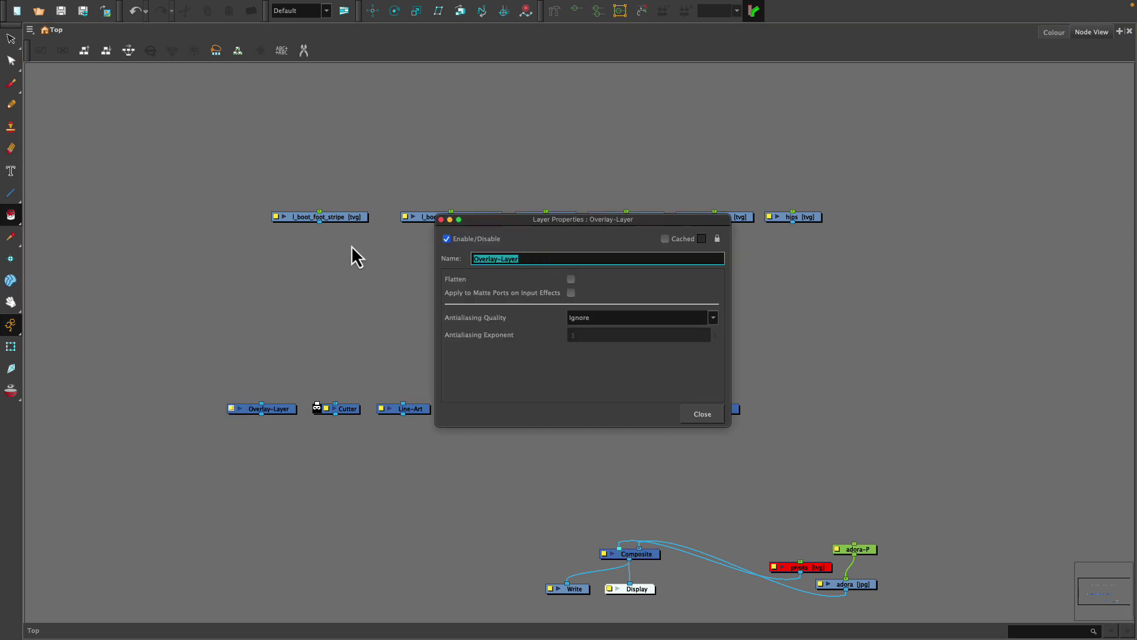
text(OL)
key(Return)
key(Caps_Lock)
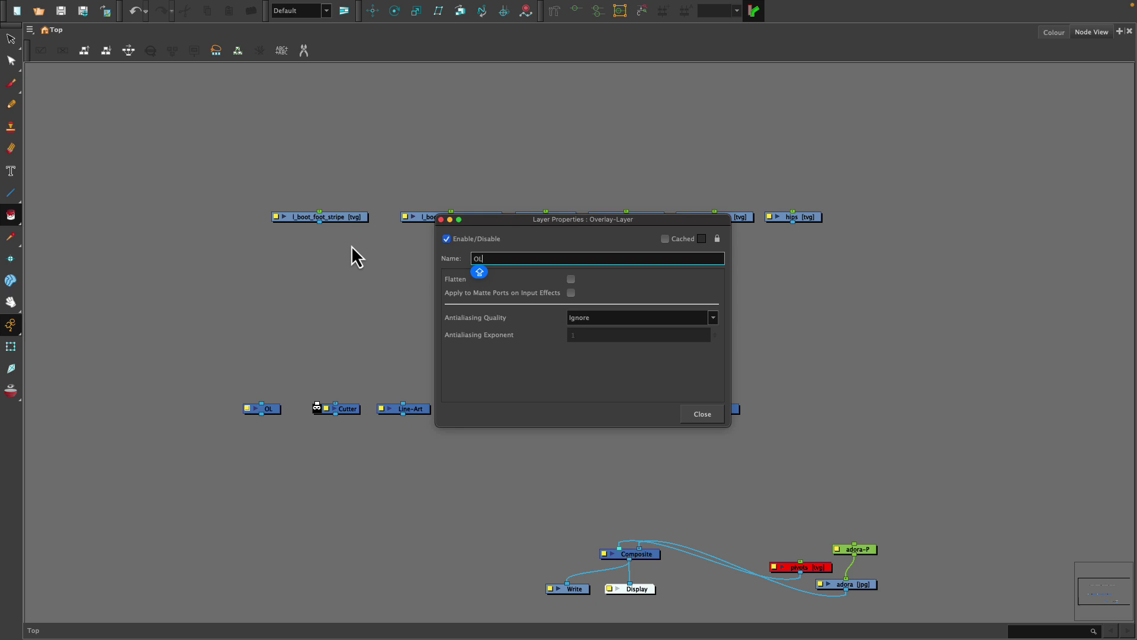
click(697, 412)
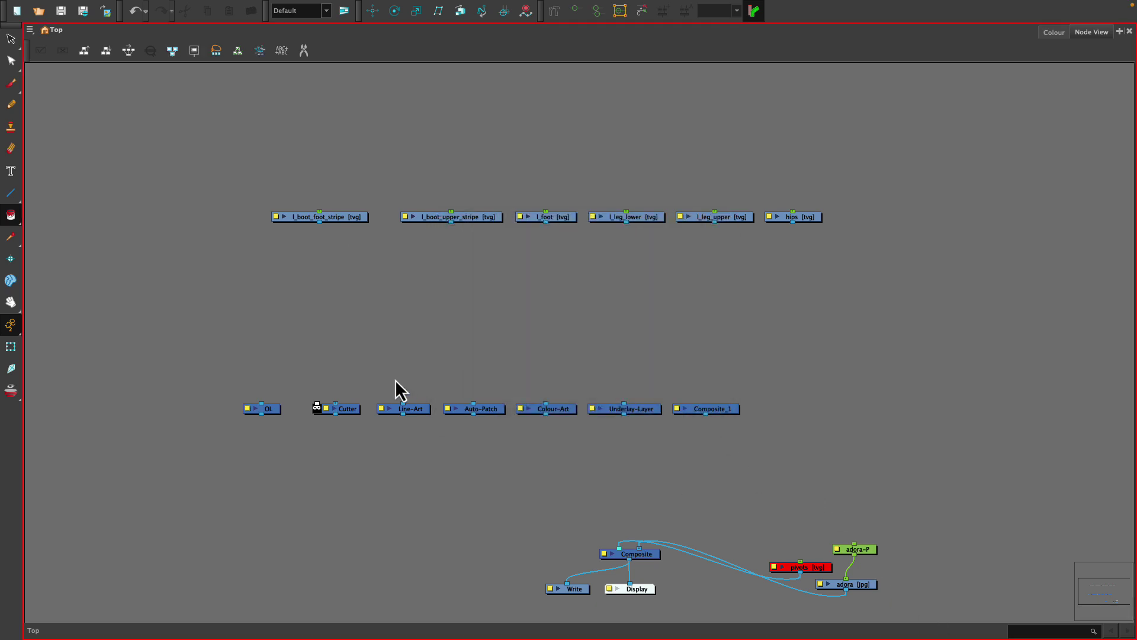
Step: Rename the Line-Art node as LA
double_click(382, 411)
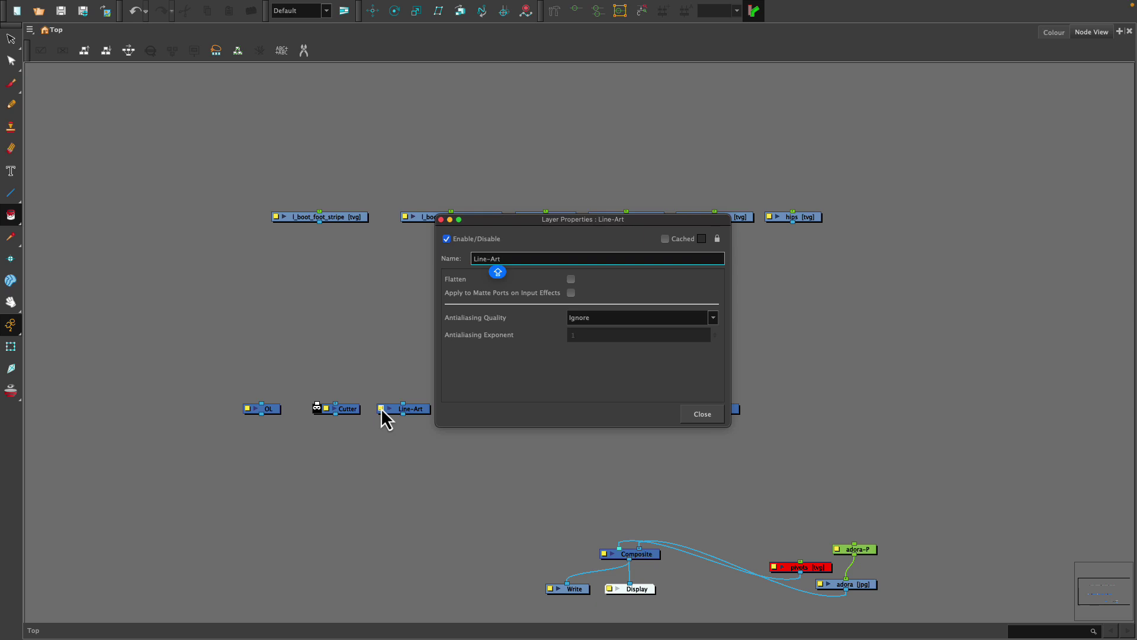
triple_click(478, 258)
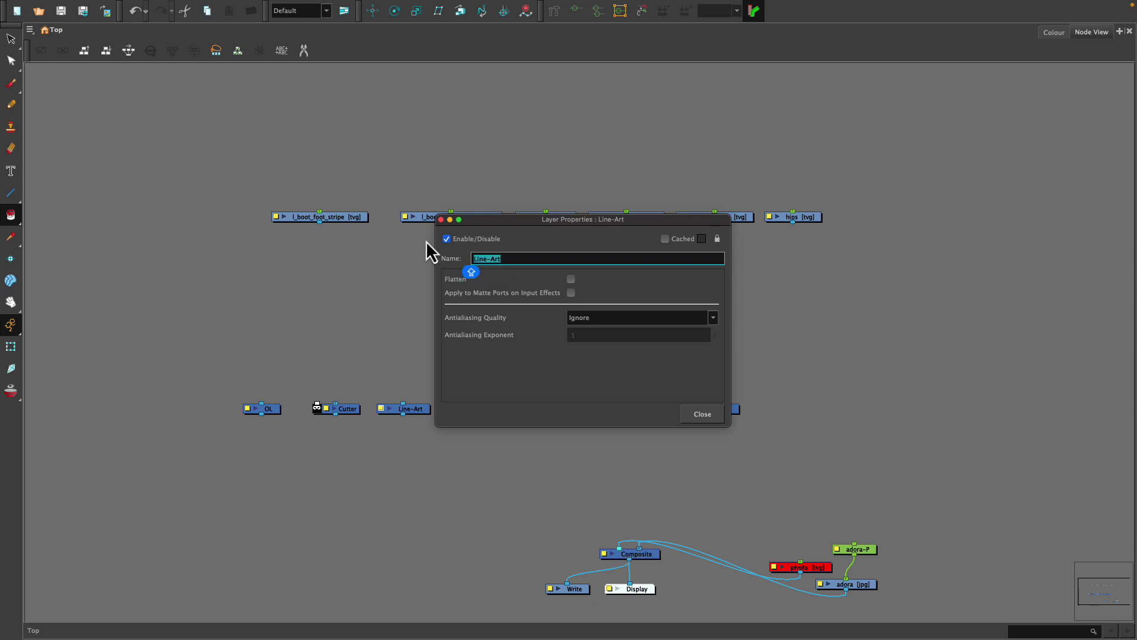
text(LA)
key(Return)
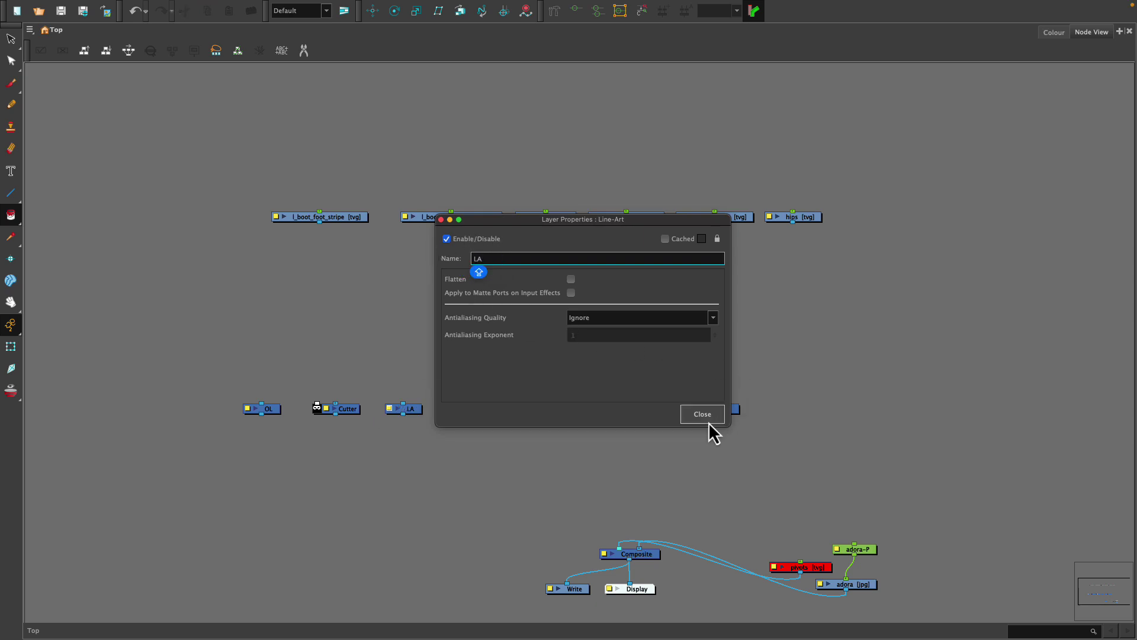
click(699, 416)
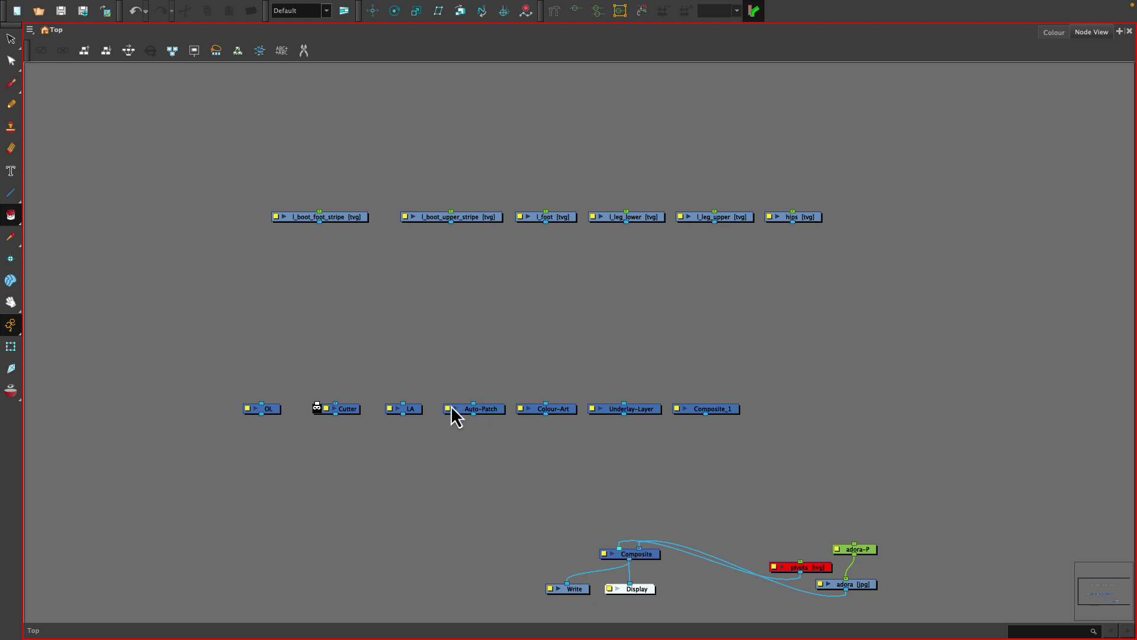
Step: Rename the Auto-Patch node as AP
double_click(451, 407)
triple_click(518, 259)
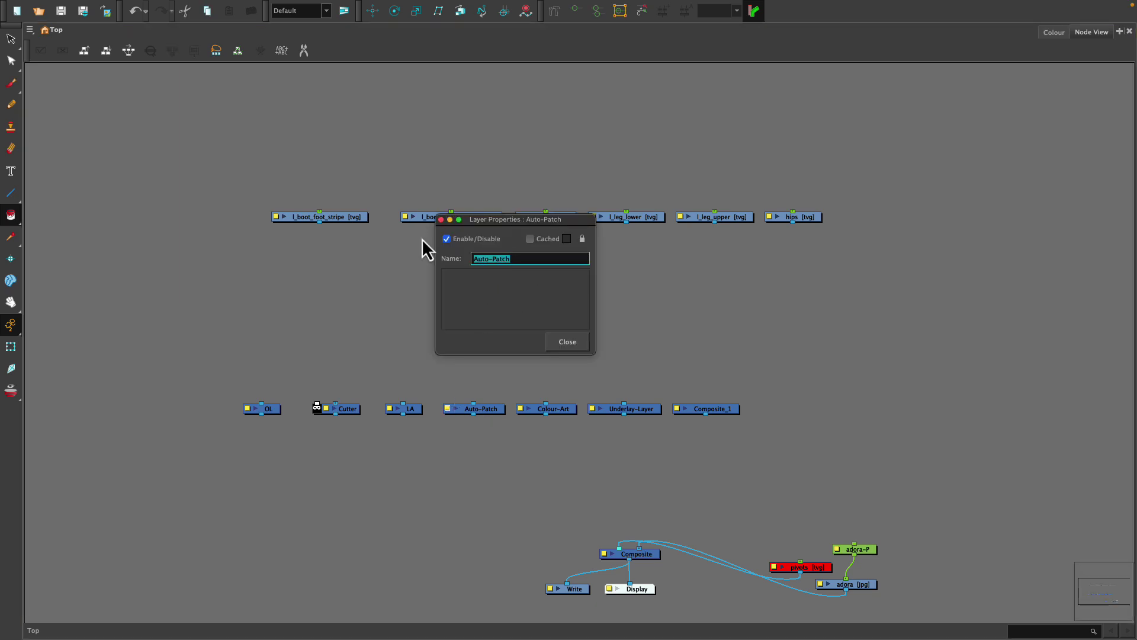
text(AP)
key(Return)
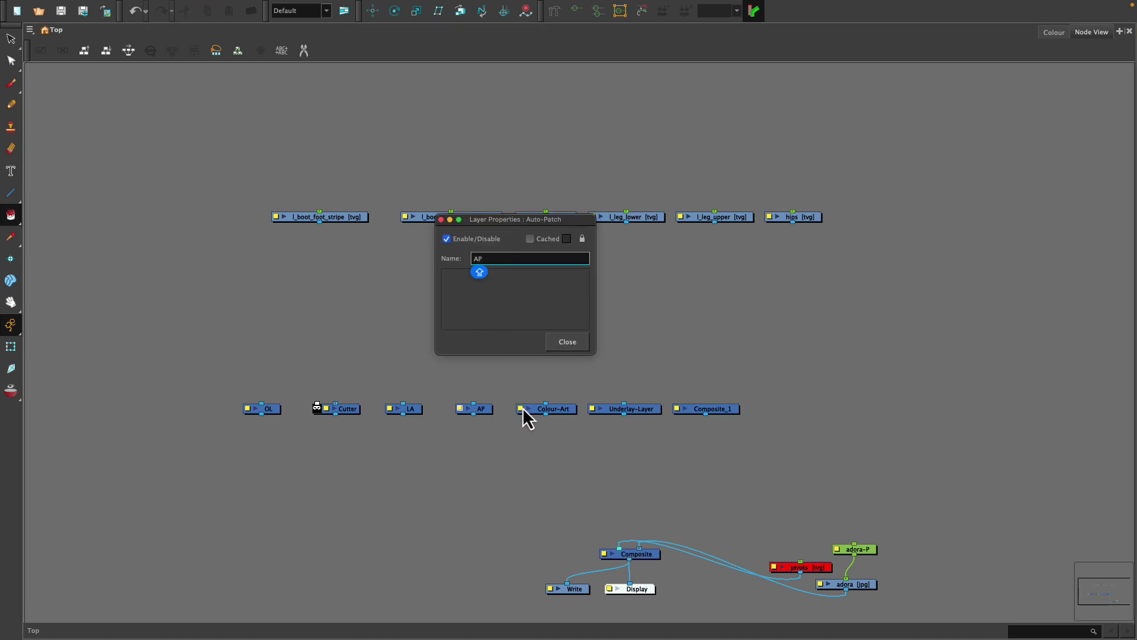
Step: Rename the Colour-Art node as CA
double_click(520, 410)
triple_click(516, 258)
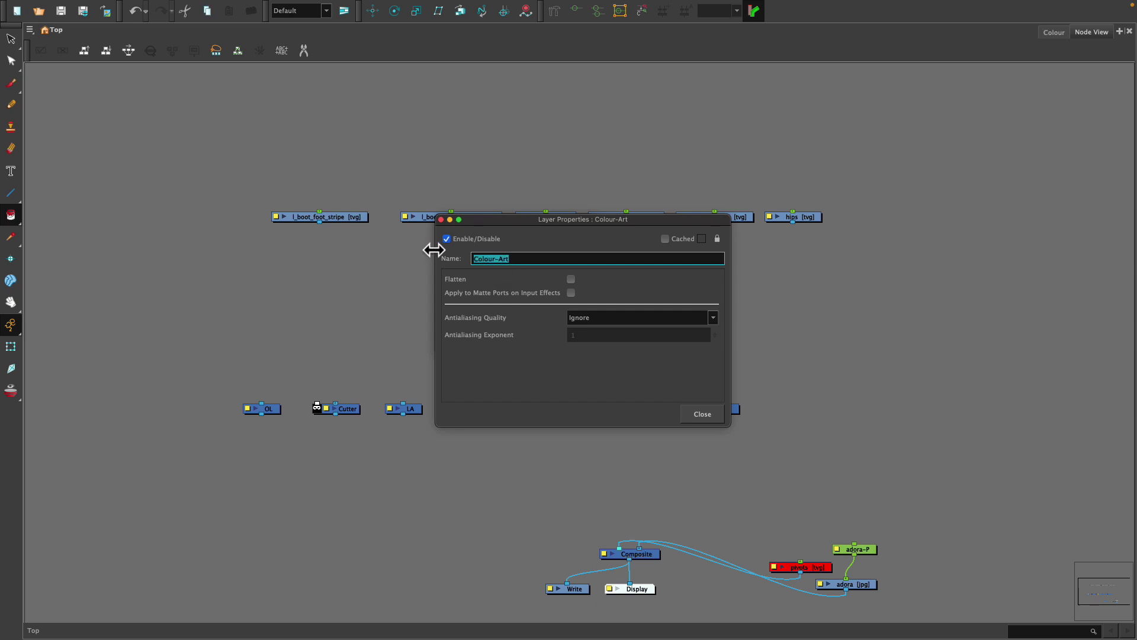
text(CA)
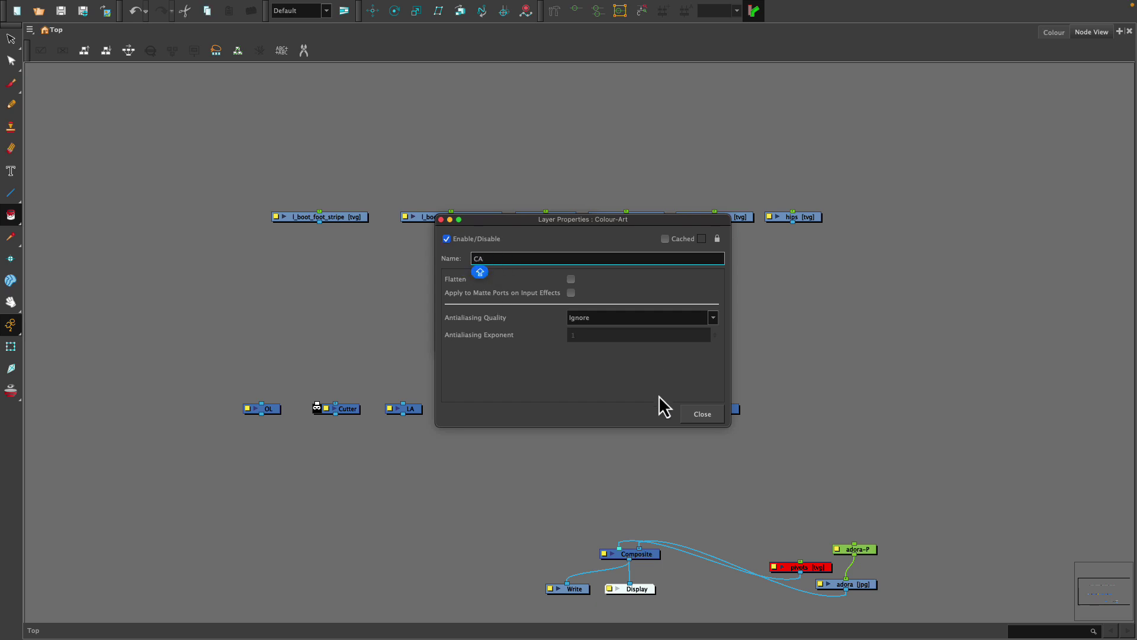
click(710, 416)
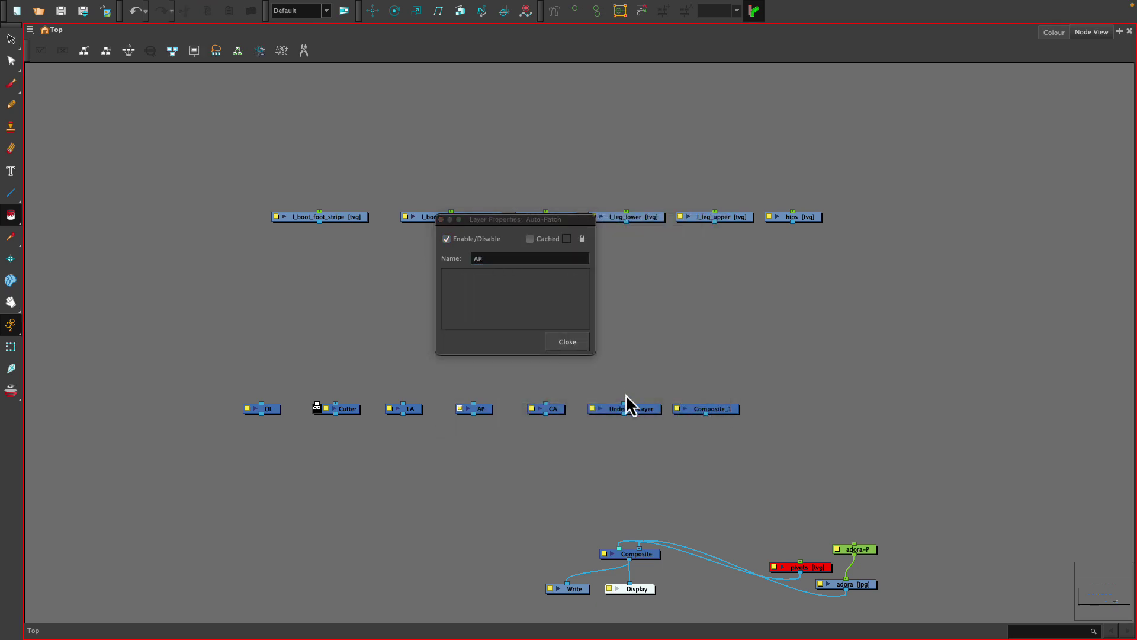
Step: Rename the Underlay-Layer node as UL
double_click(593, 409)
triple_click(524, 261)
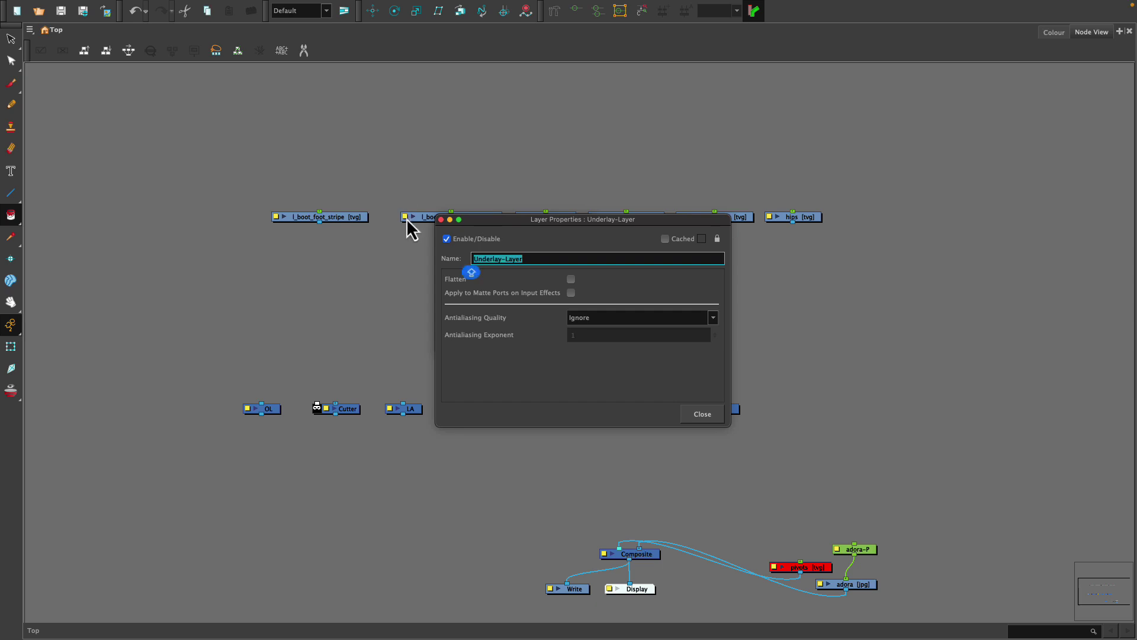
text(UL)
click(688, 415)
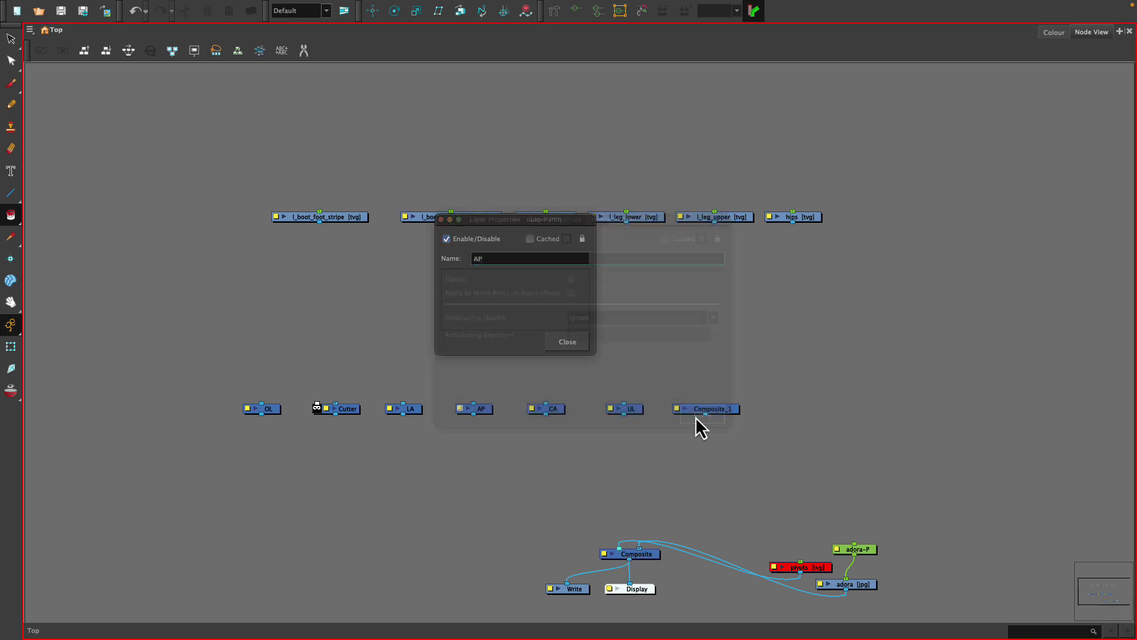
Step: Rename the Composite_1 node as COMP and close the remaining layer properties windows
double_click(677, 409)
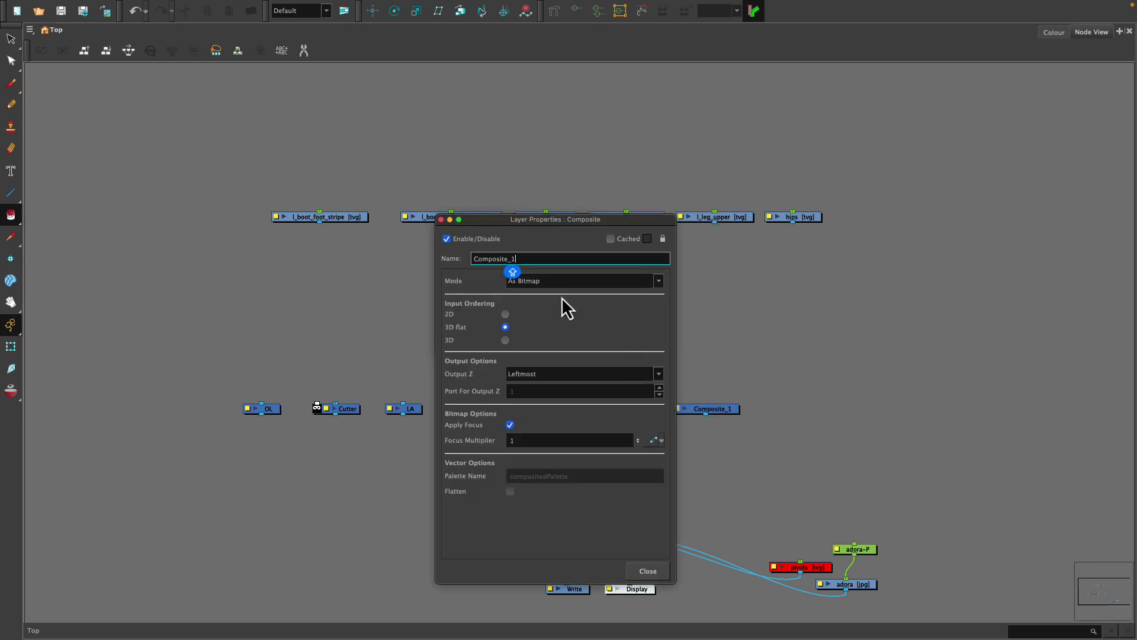
double_click(546, 258)
text(COMP)
key(Return)
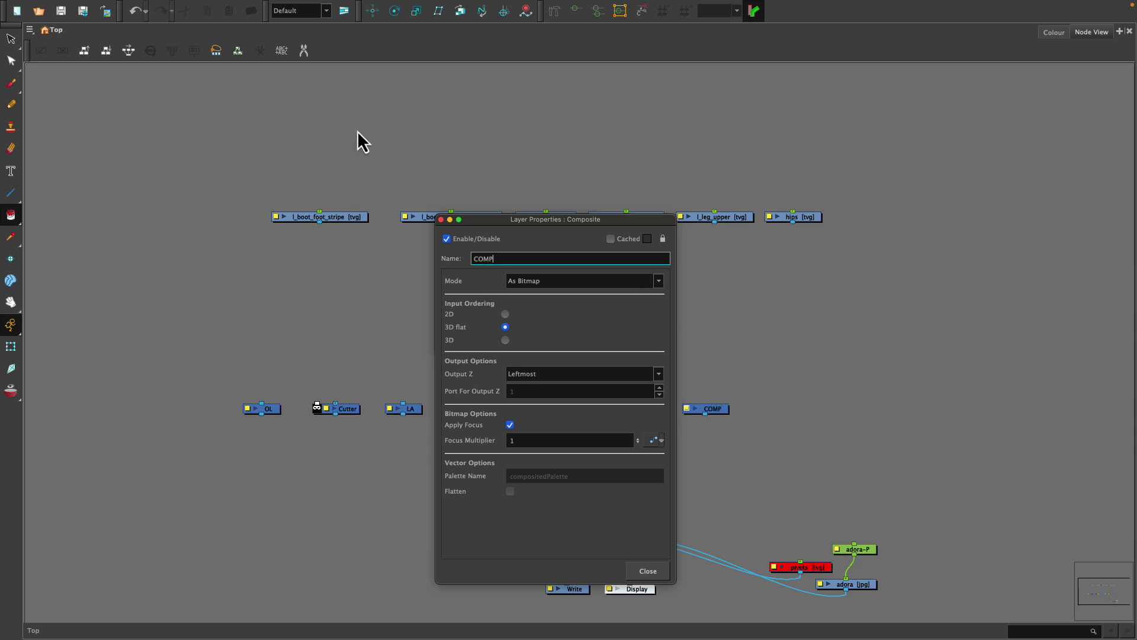
click(441, 220)
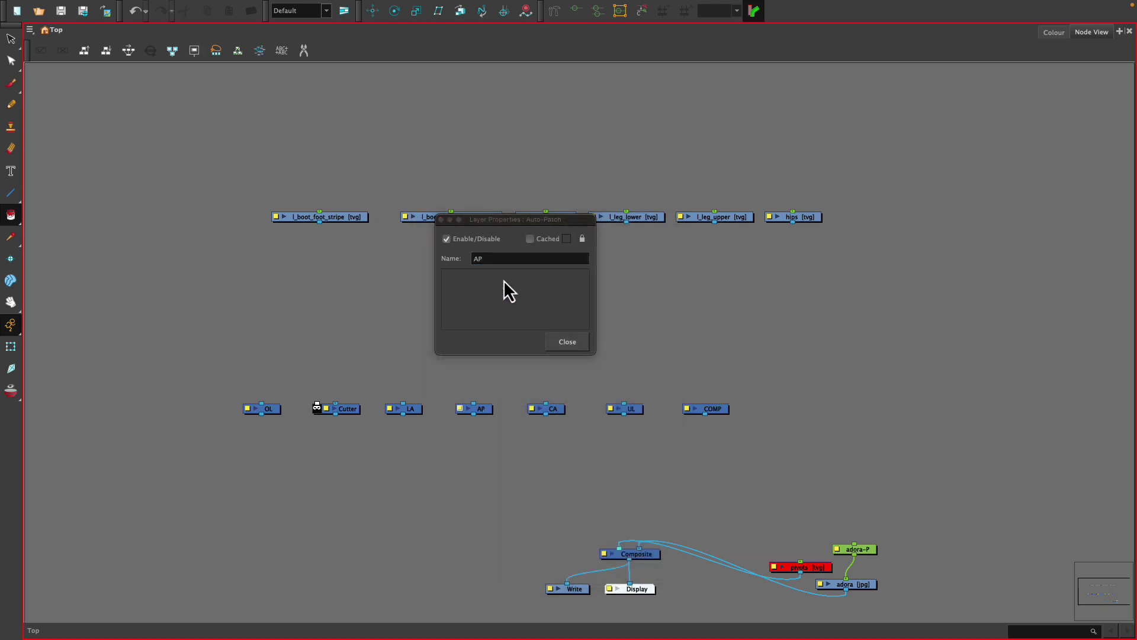
click(571, 348)
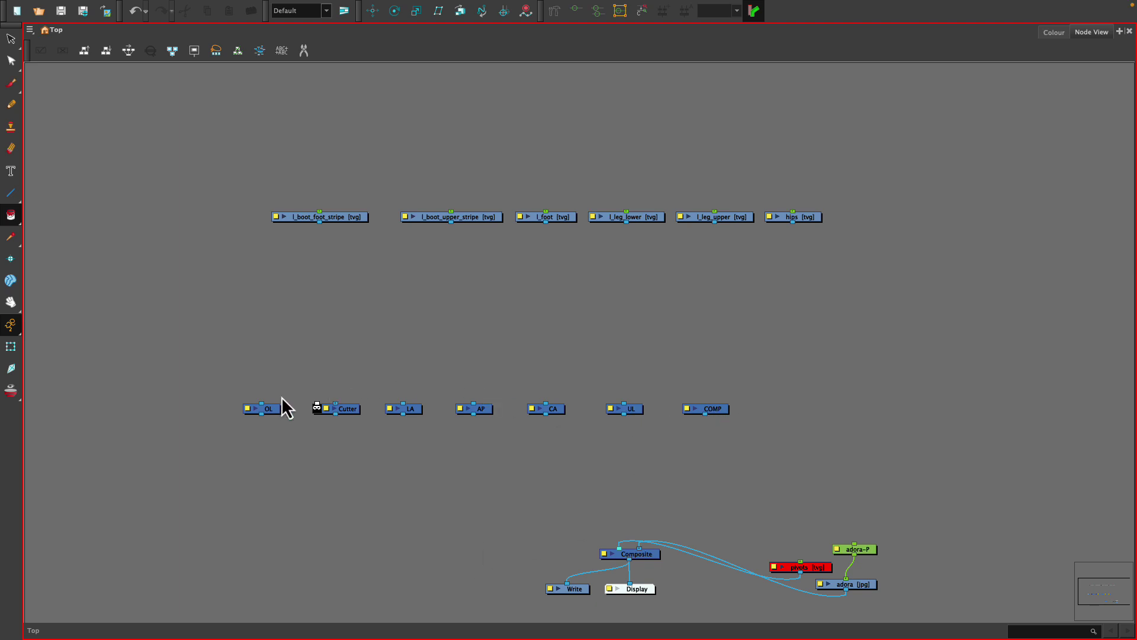
Step: Arrange OL, LA, AP, CA and UL in that order in a tight row below l_boot_foot_stripe and select all five
drag(265, 410, 280, 328)
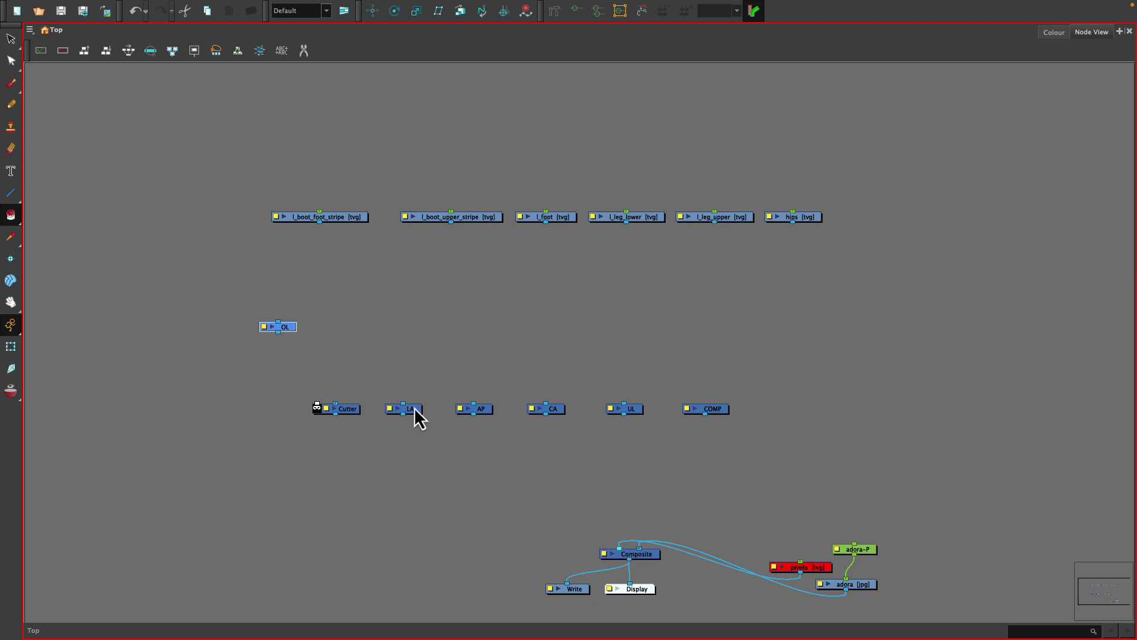
drag(414, 411, 331, 329)
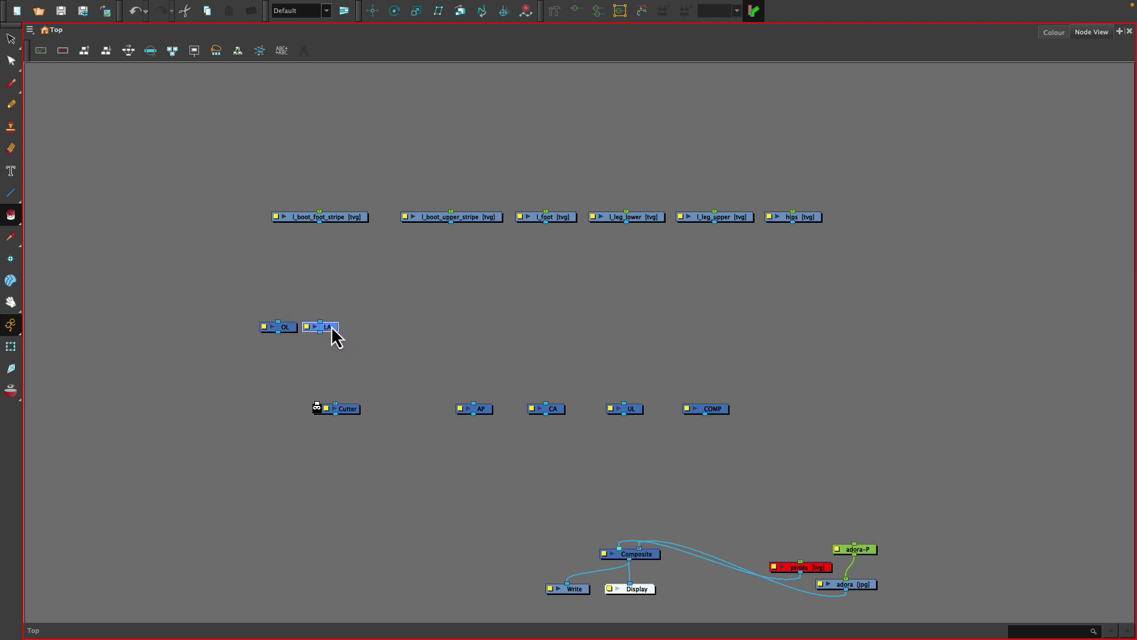
drag(484, 410, 372, 332)
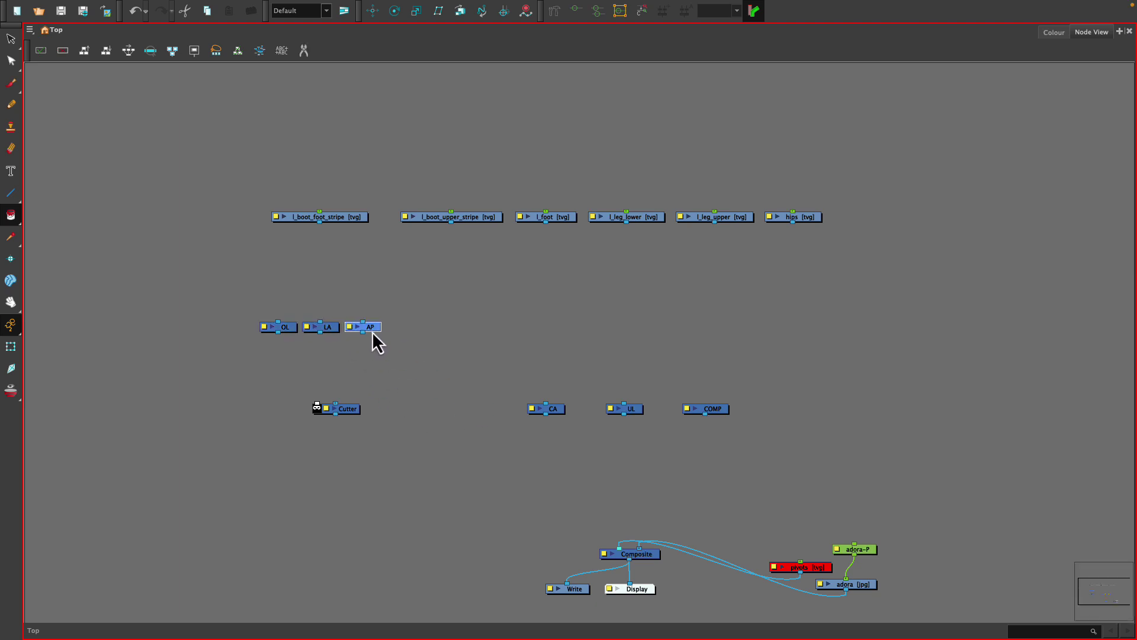
drag(559, 410, 430, 338)
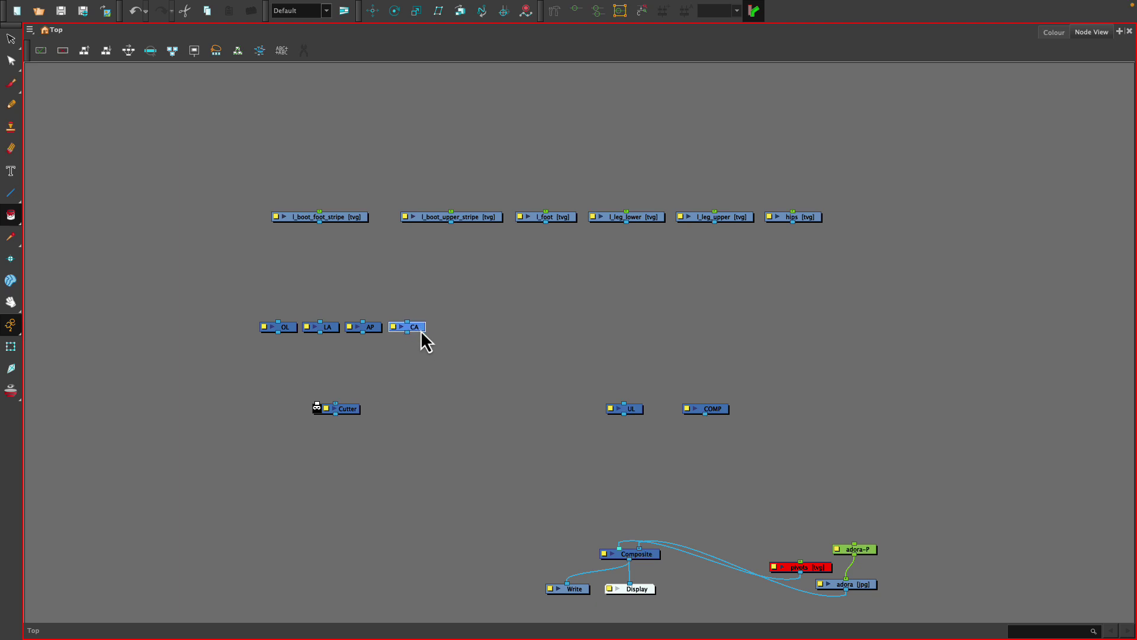
drag(635, 410, 457, 333)
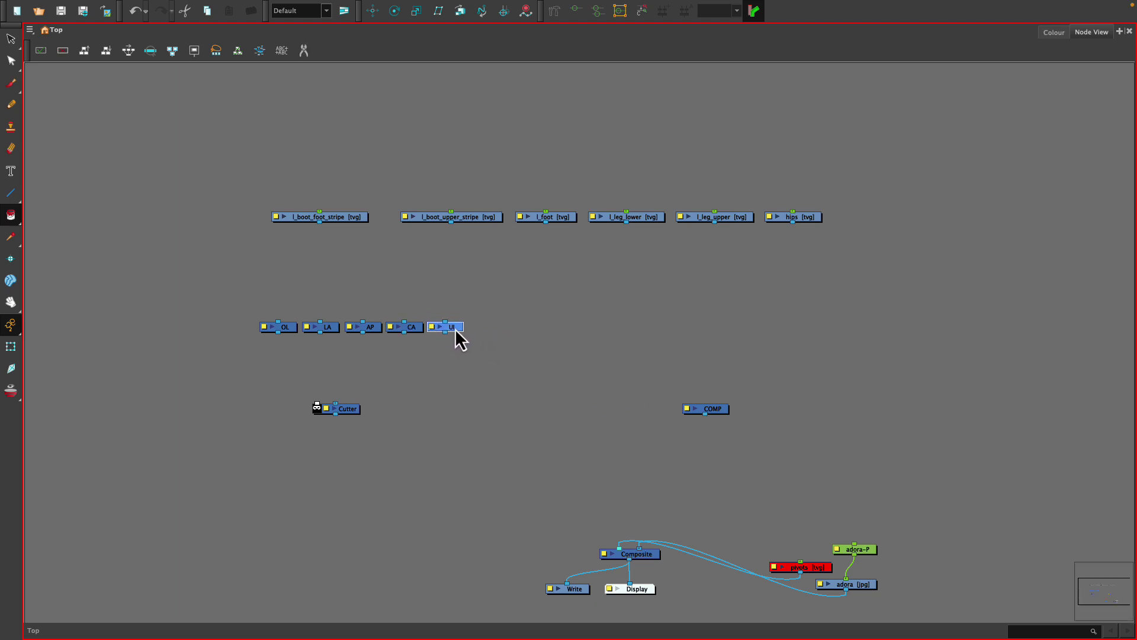
drag(272, 314, 433, 343)
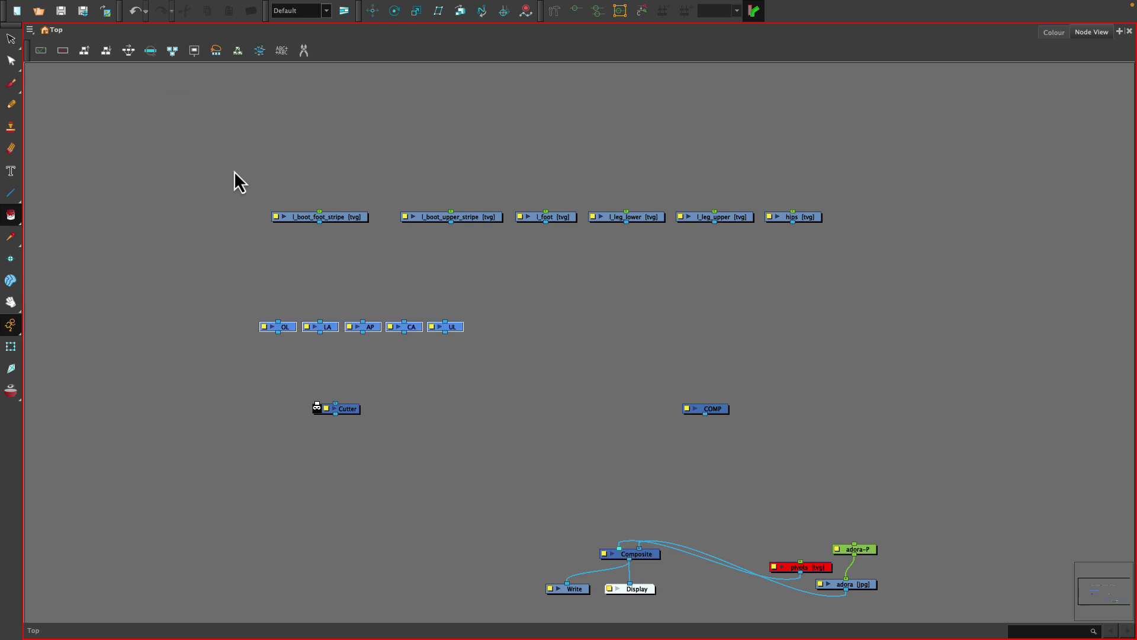
Step: Even out the spacing of the OL, LA, AP, CA and UL row and move it above and left of l_boot_foot_stripe
click(137, 56)
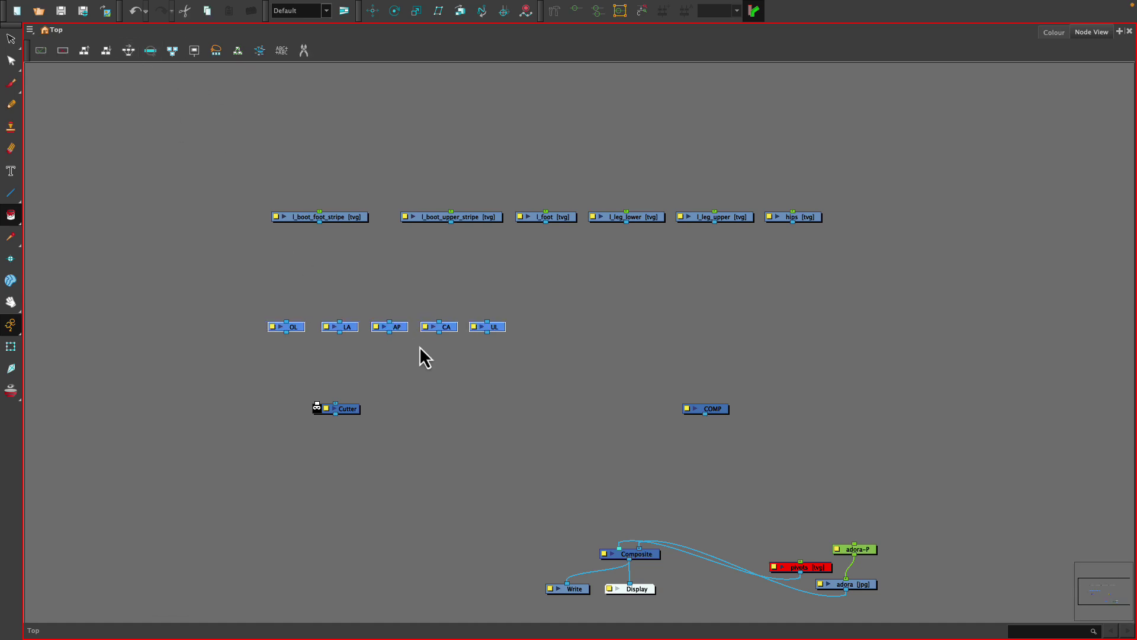
click(276, 306)
drag(296, 329, 307, 332)
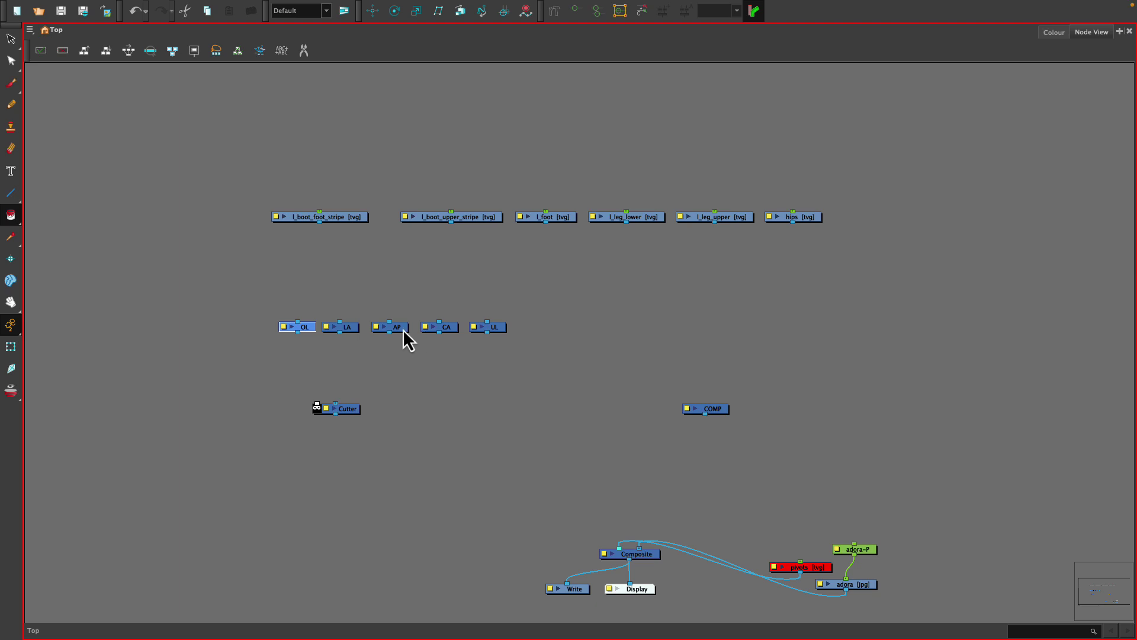
drag(403, 328, 476, 333)
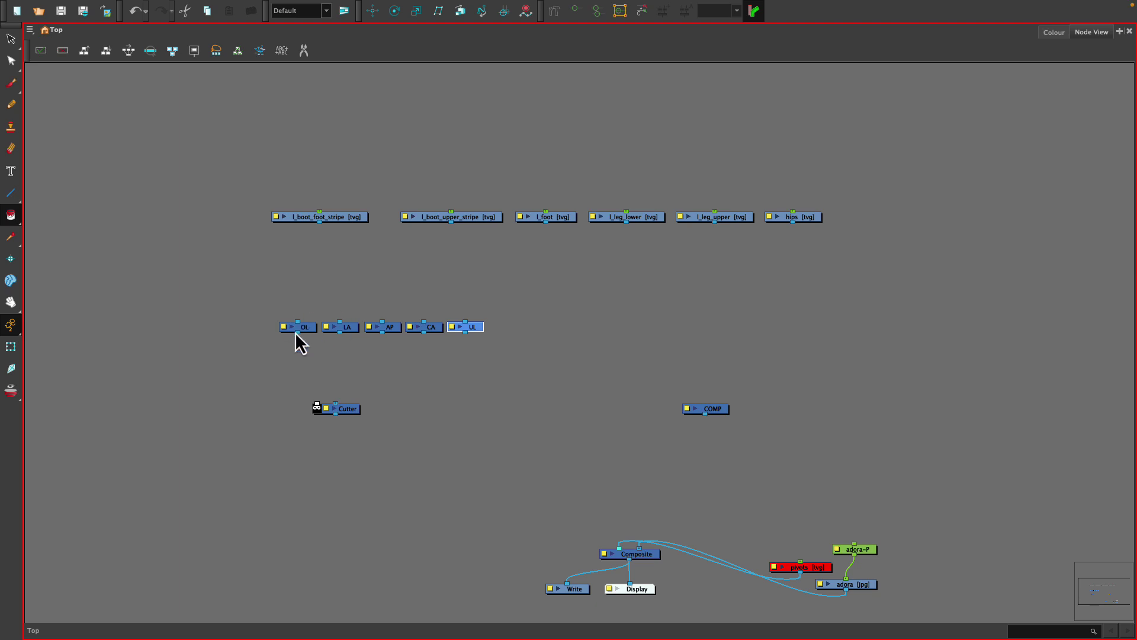
drag(296, 313, 269, 94)
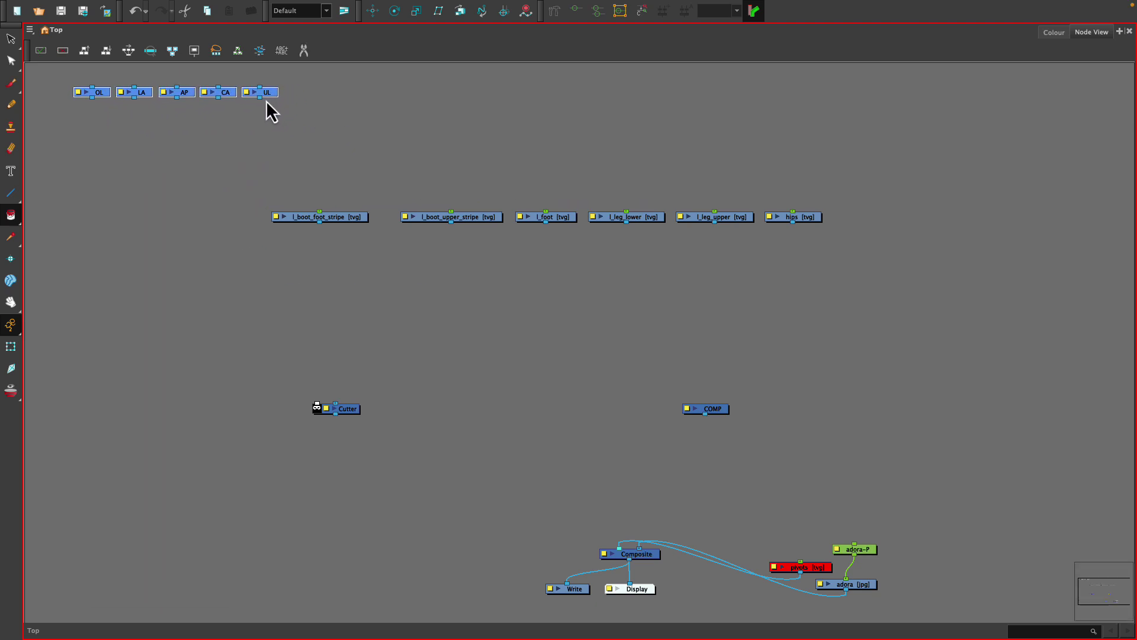
Step: Paste three copies of the OL, LA, AP, CA and UL set side by side in a row below the drawing nodes
key(ctrl+c)
key(ctrl+v)
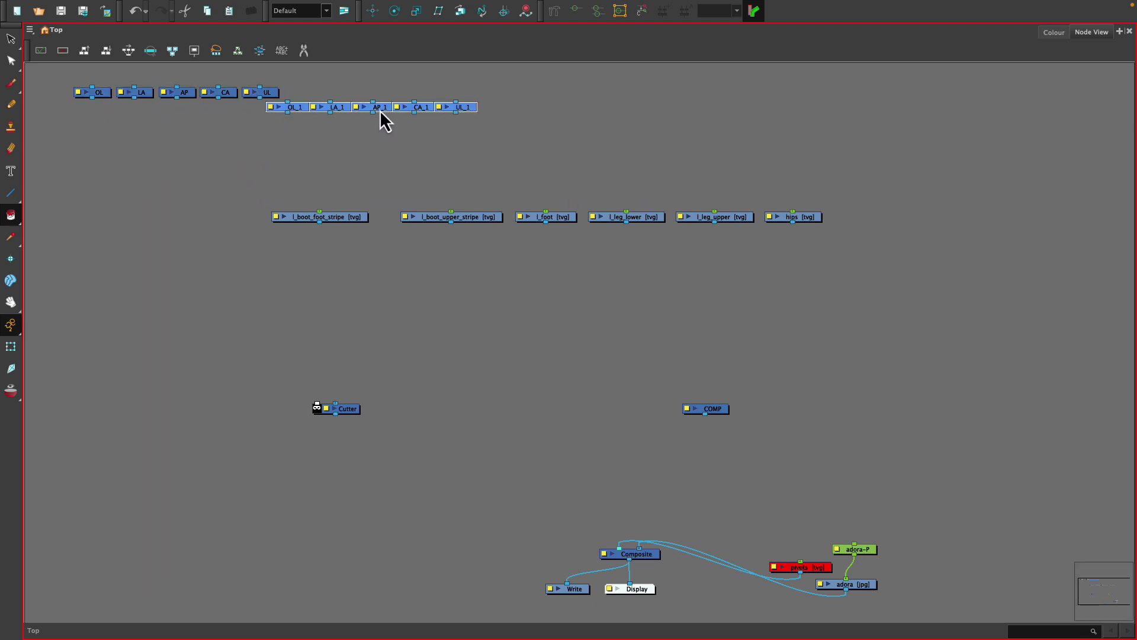
drag(380, 111, 538, 254)
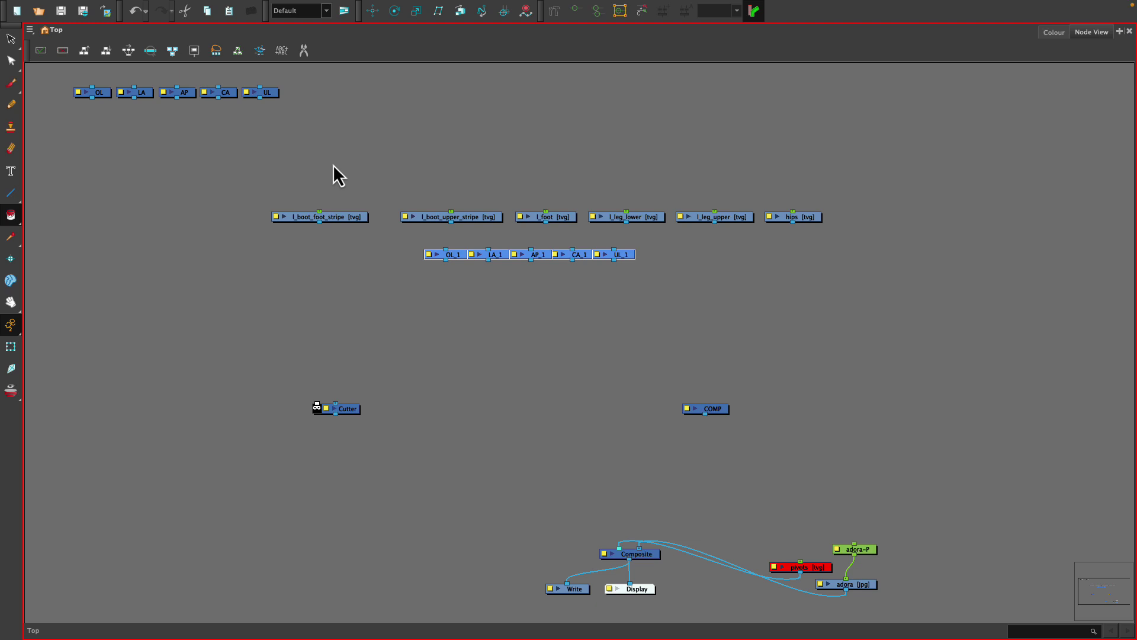
key(ctrl+v)
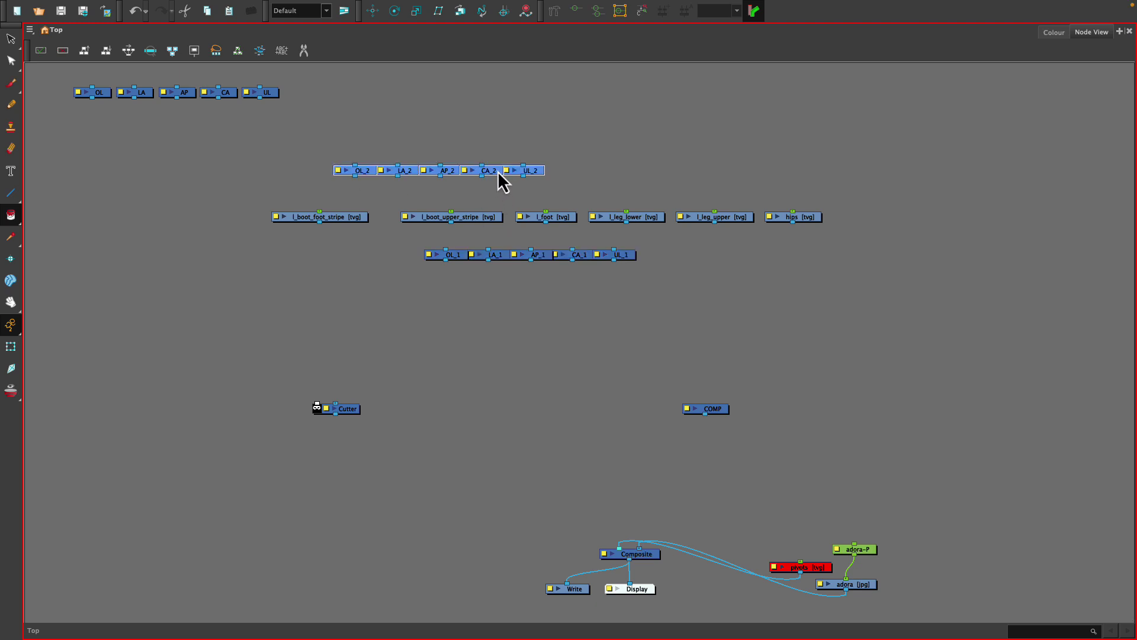
drag(498, 172, 816, 253)
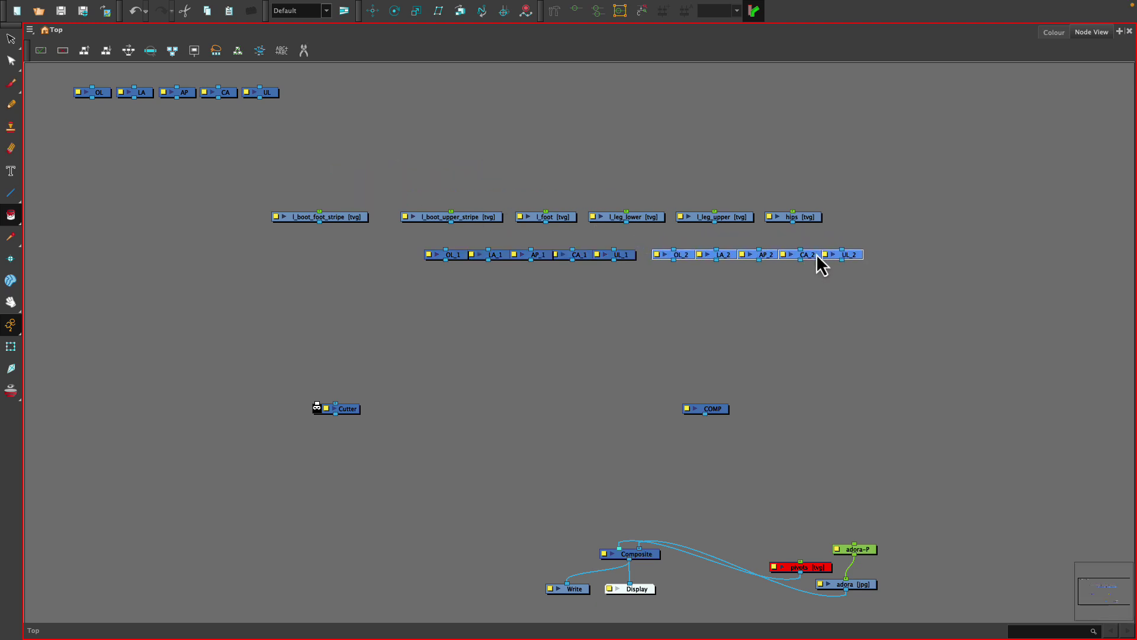
key(ctrl+v)
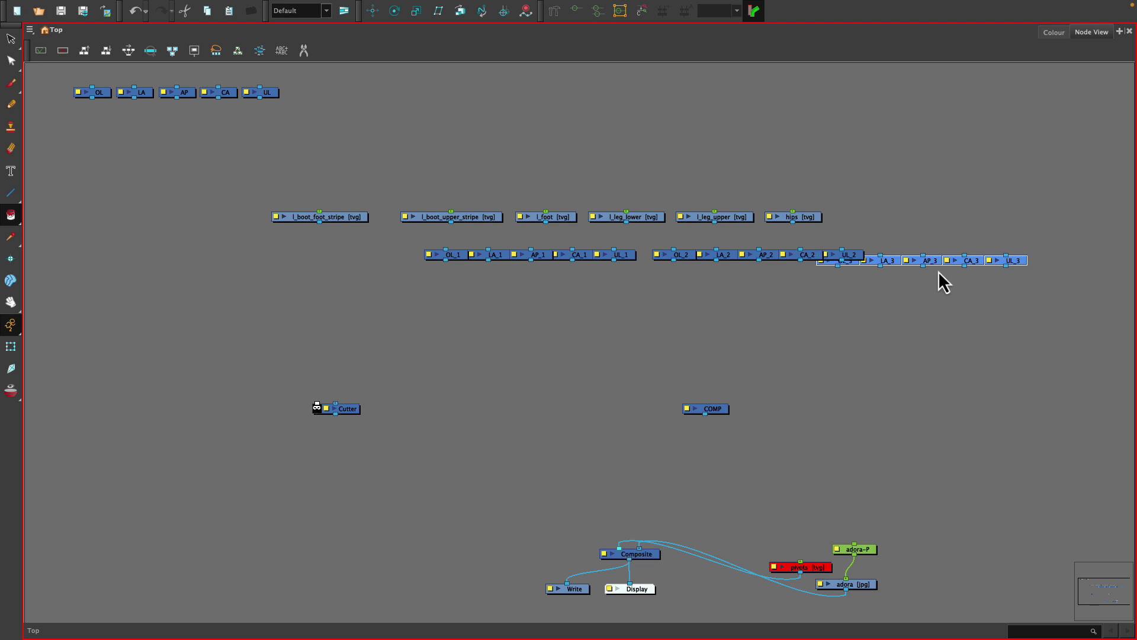
drag(925, 265, 988, 259)
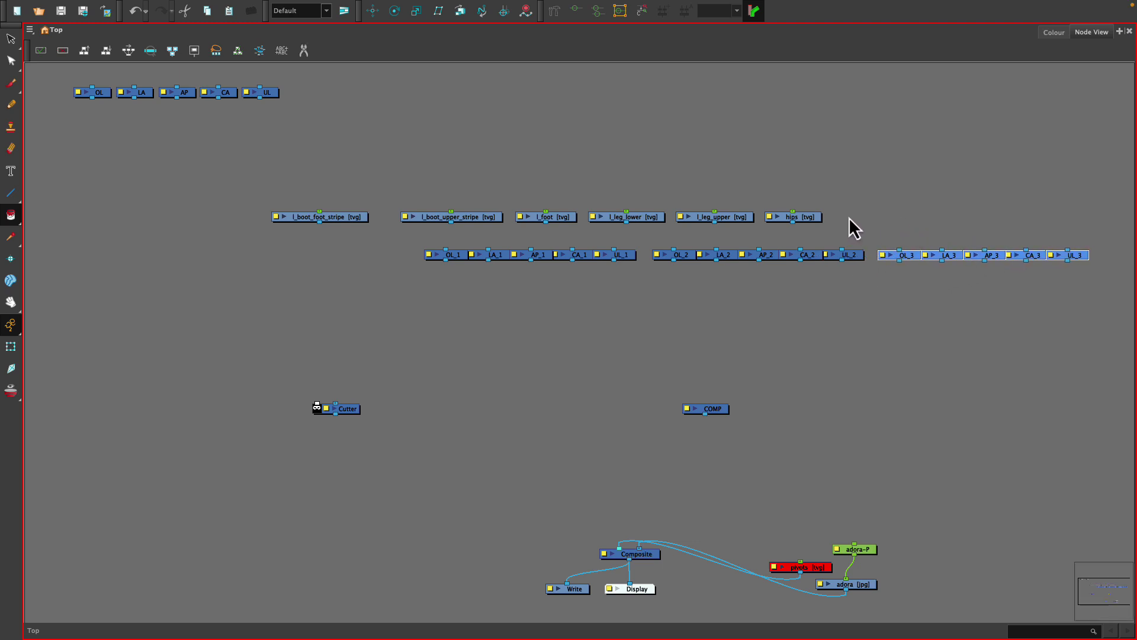
Step: Center l_foot, l_leg_lower and l_leg_upper above the three copied sets, with hips beyond the last set and the boot stripes before the first
drag(812, 218, 1093, 230)
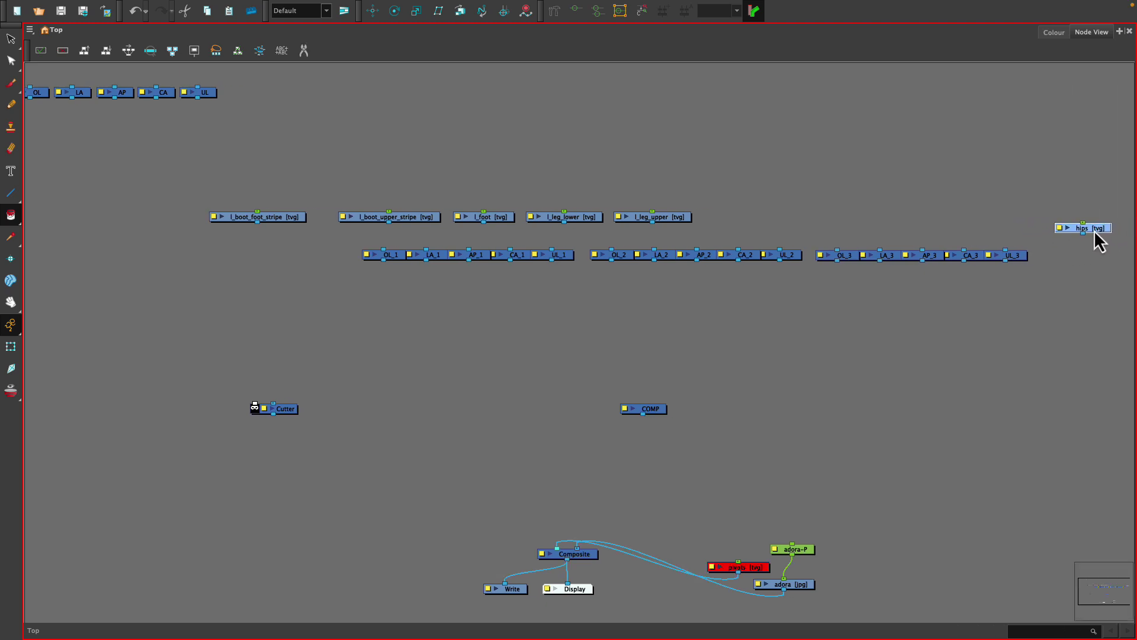
drag(664, 217, 922, 224)
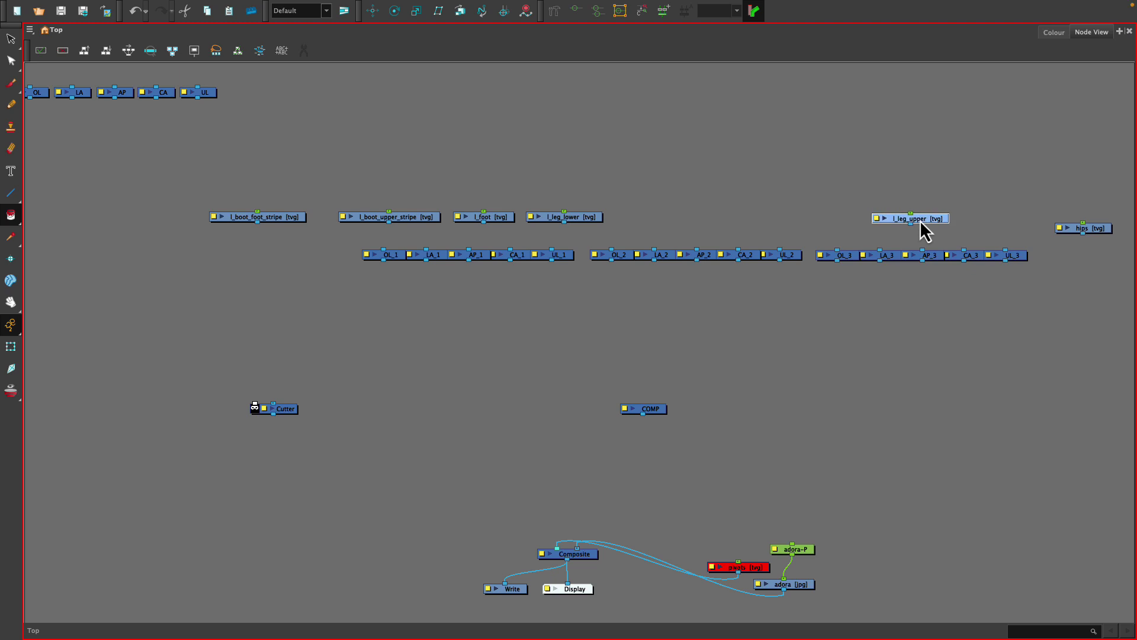
drag(590, 220, 717, 223)
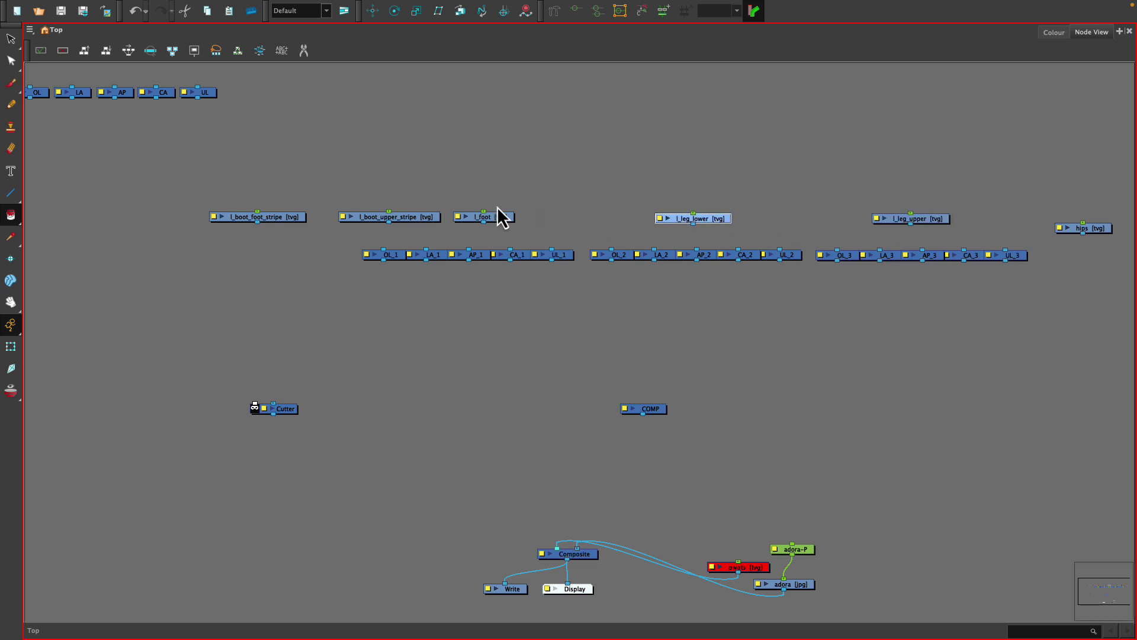
mouse_move(495, 221)
mouse_down()
mouse_move(520, 226)
mouse_move(494, 228)
mouse_up()
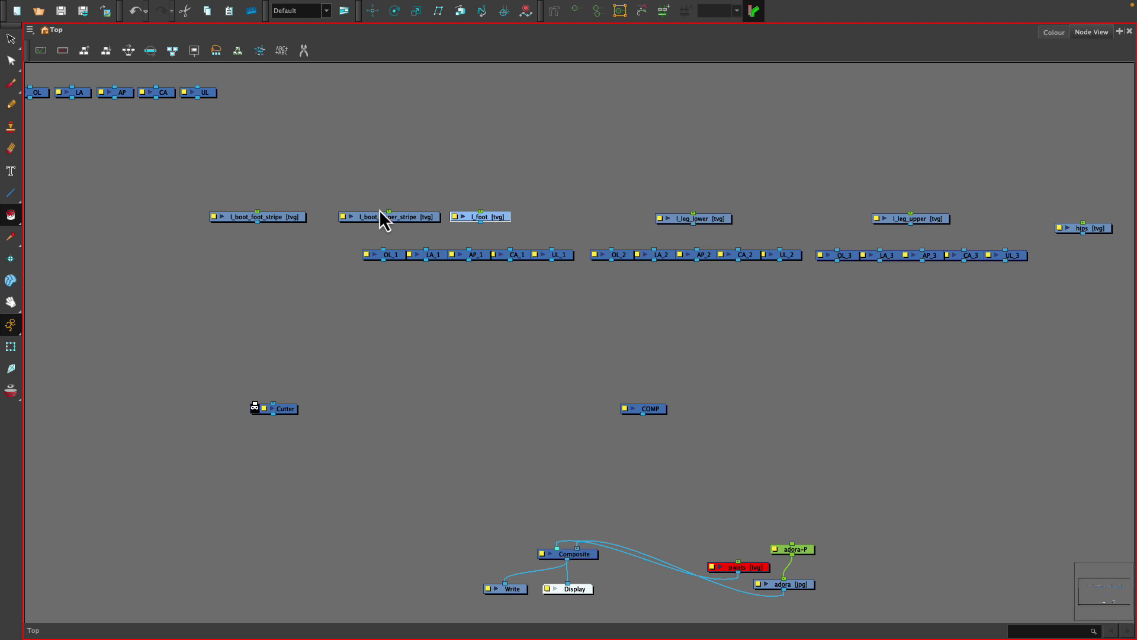
mouse_move(265, 196)
mouse_down()
mouse_move(367, 223)
mouse_move(254, 213)
mouse_up()
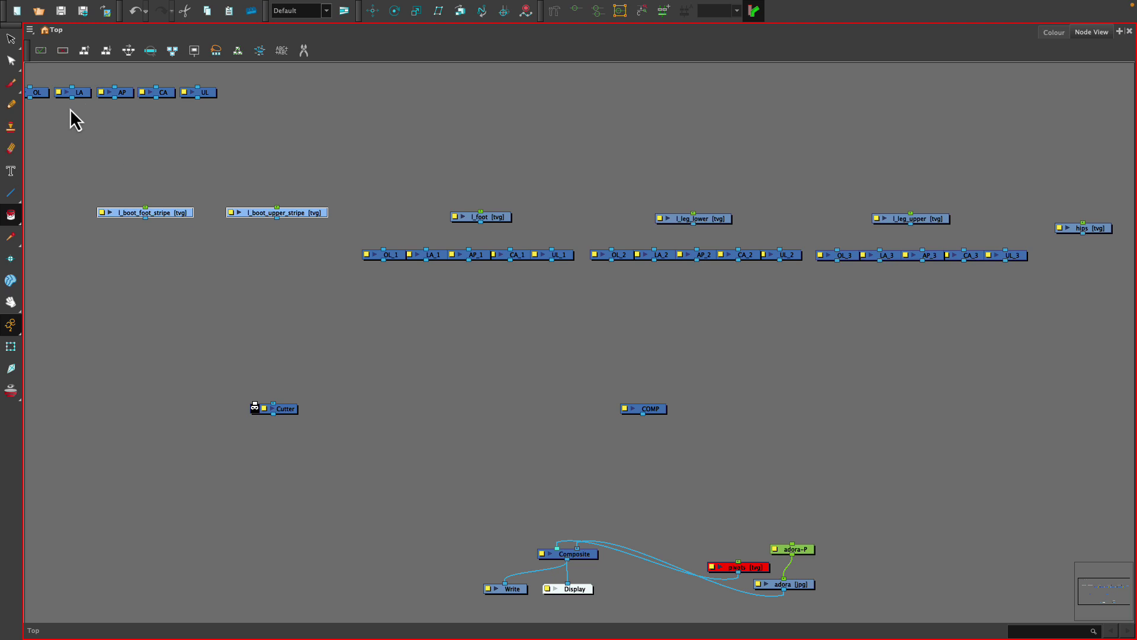
Step: Move the original LA, AP and CA below l_boot_foot_stripe and place a copy of the trio below l_boot_upper_stripe
drag(70, 108, 161, 94)
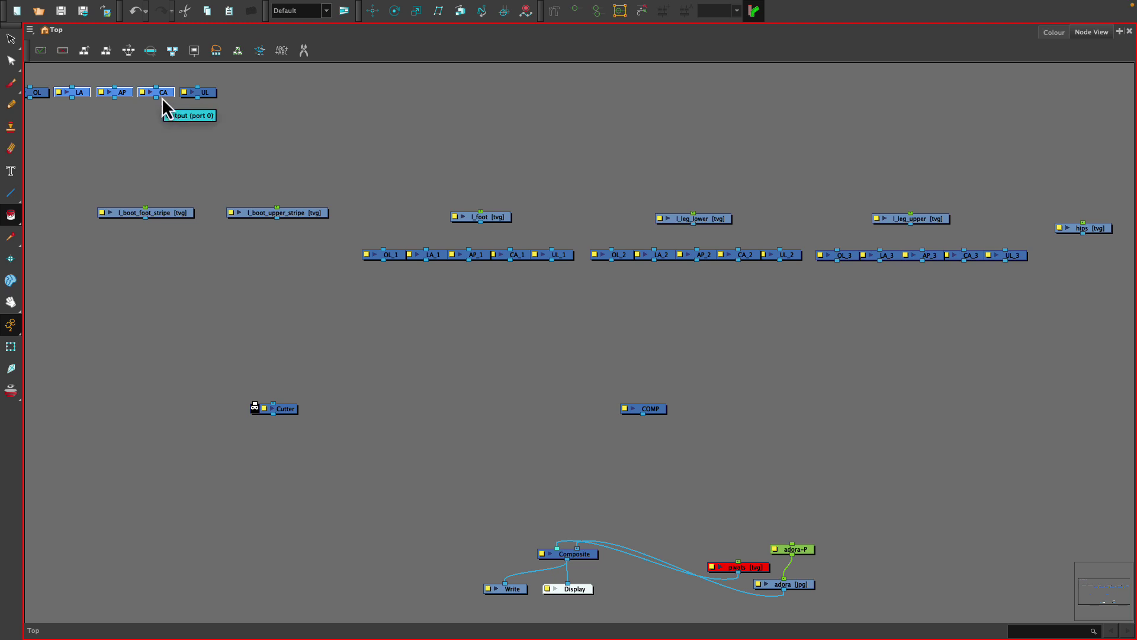
drag(162, 97, 194, 255)
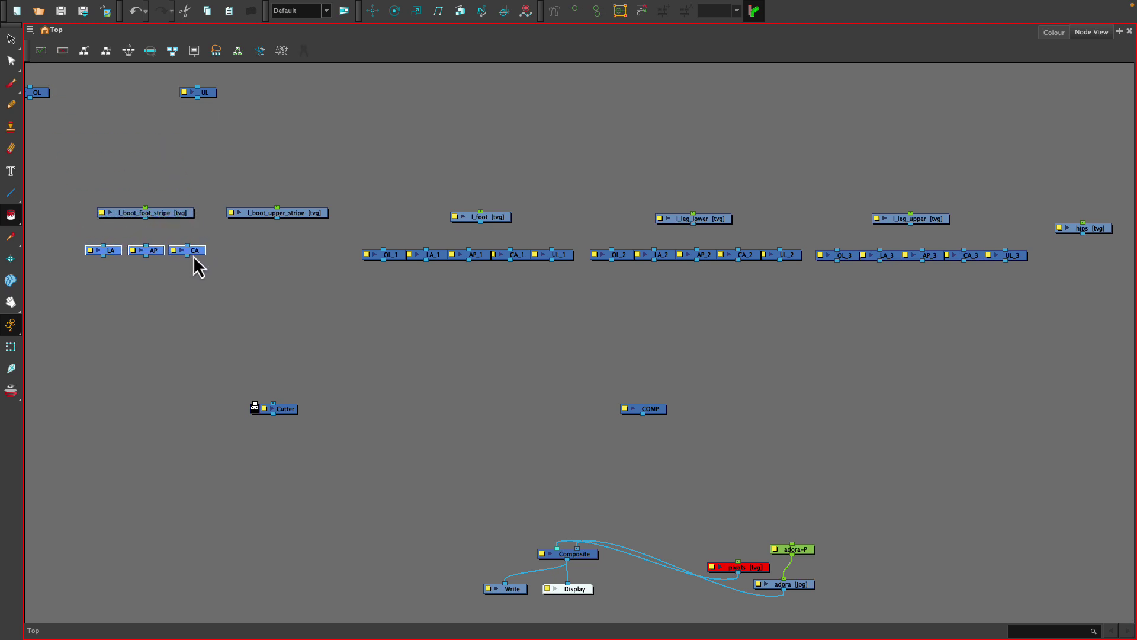
key(ctrl+v)
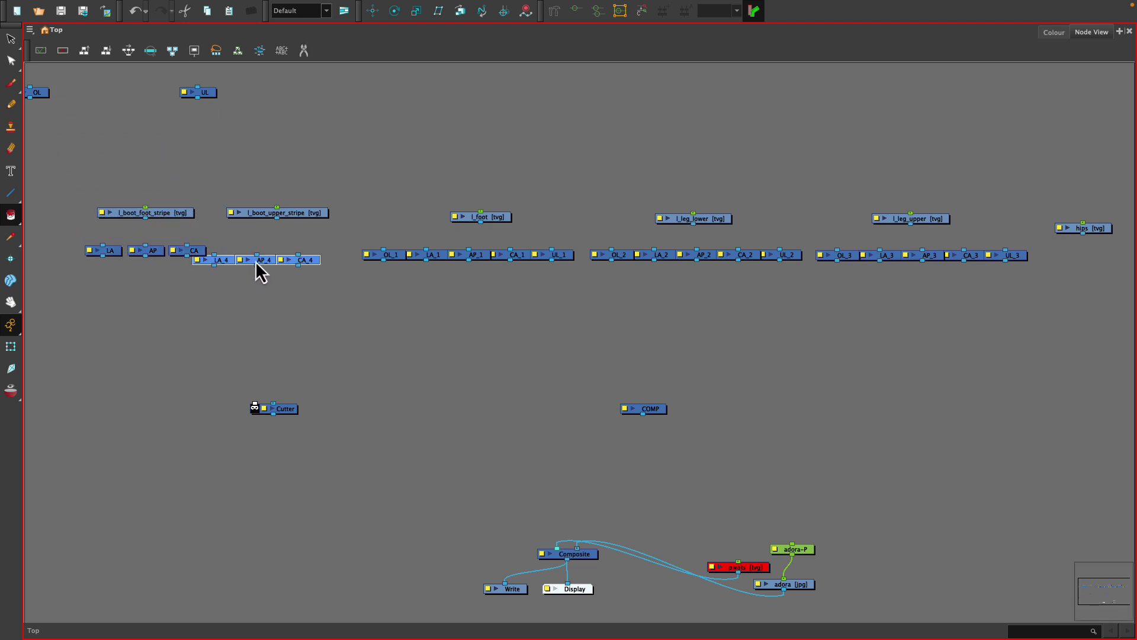
mouse_move(296, 251)
mouse_down()
mouse_move(286, 254)
mouse_move(293, 271)
mouse_up()
click(287, 410)
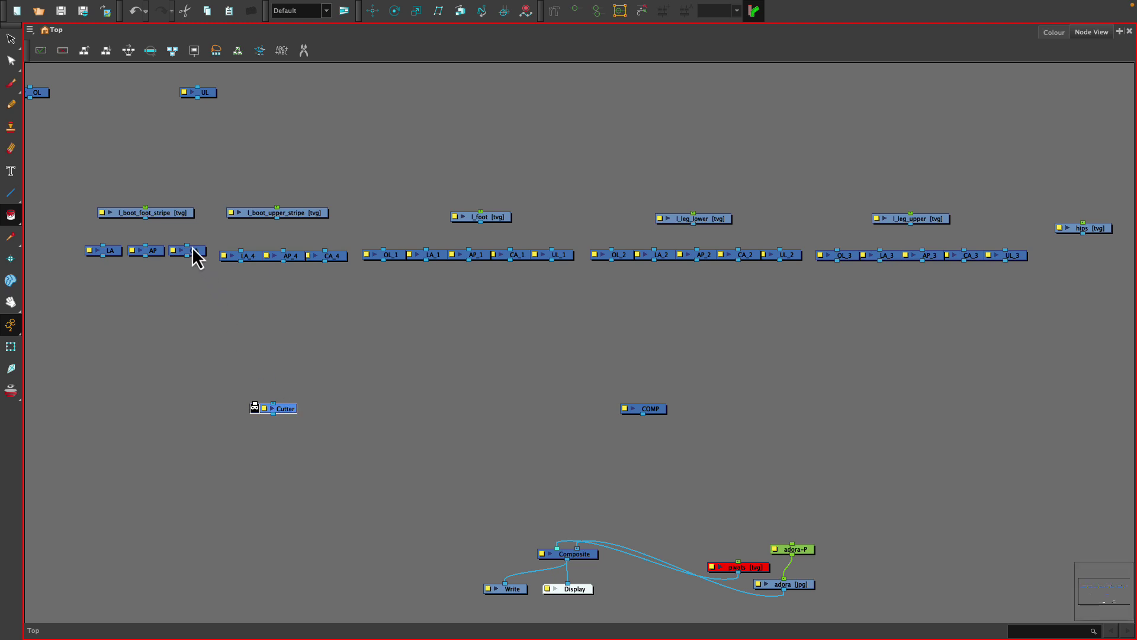
drag(60, 234, 189, 260)
Step: Connect l_boot_foot_stripe and l_boot_upper_stripe each to the LA, AP and CA nodes directly below them
click(171, 214)
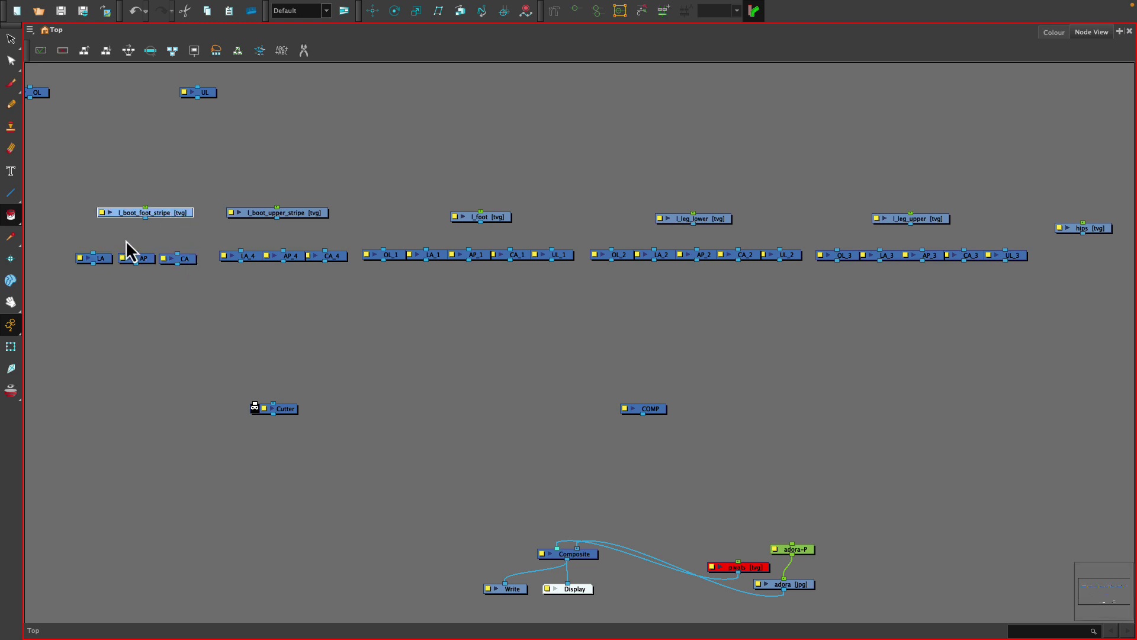
drag(103, 269, 107, 264)
drag(193, 262, 418, 258)
click(265, 213)
Step: Connect l_foot and l_leg_lower each to all five OL, LA, AP, CA and UL nodes directly below them
click(486, 217)
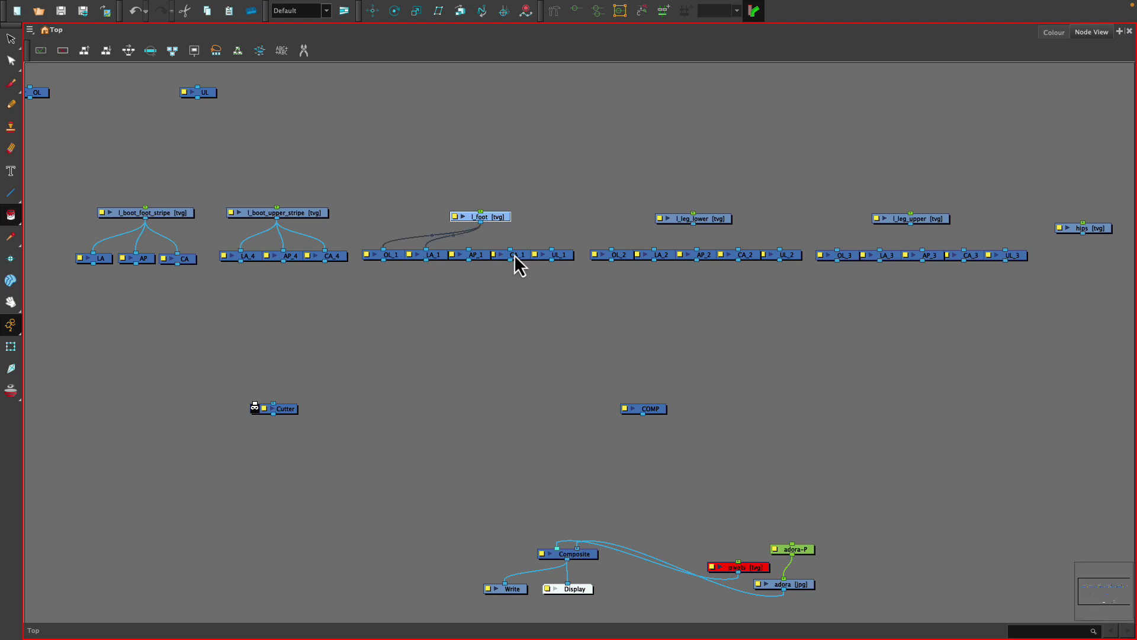
drag(508, 257, 557, 253)
click(720, 218)
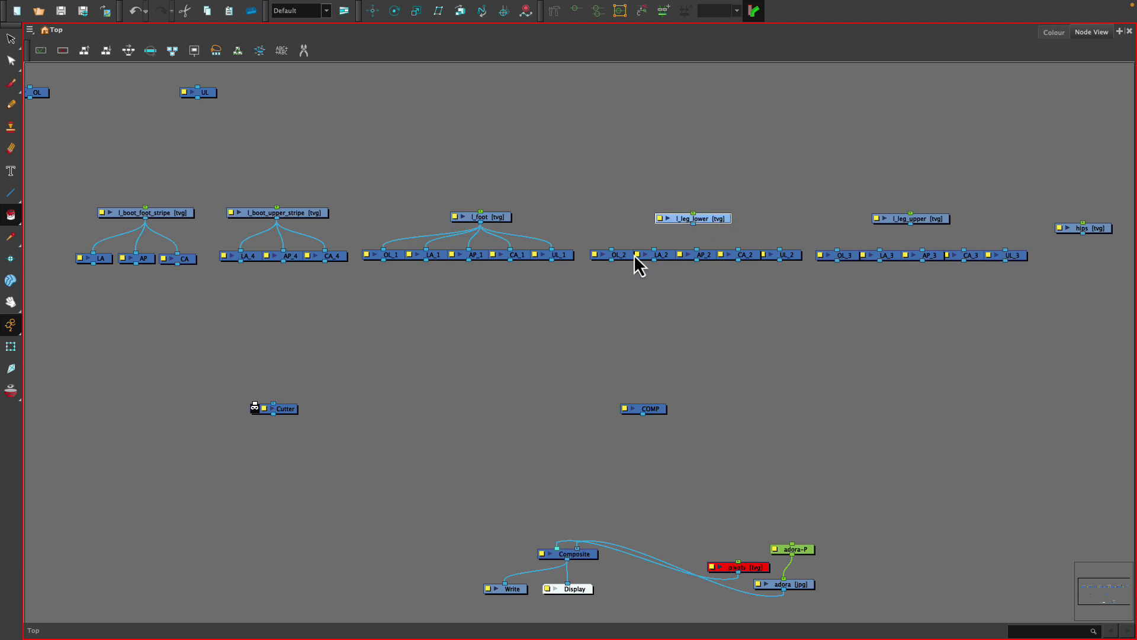
drag(617, 259, 849, 257)
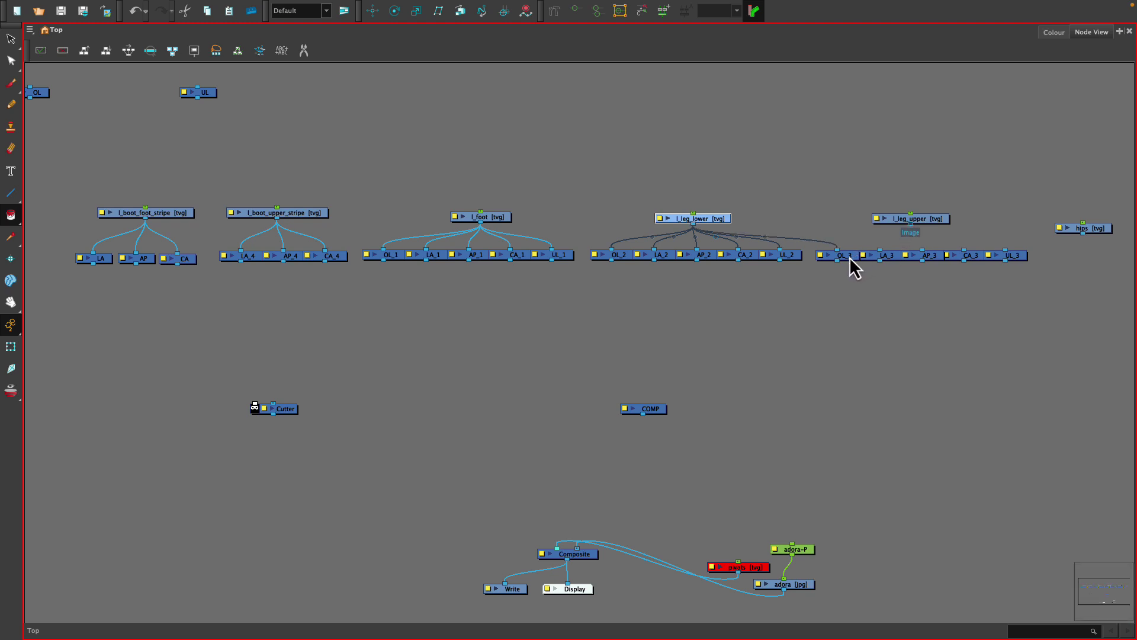
Step: Connect l_leg_upper to the OL, LA, AP, CA and UL nodes directly below it
click(909, 220)
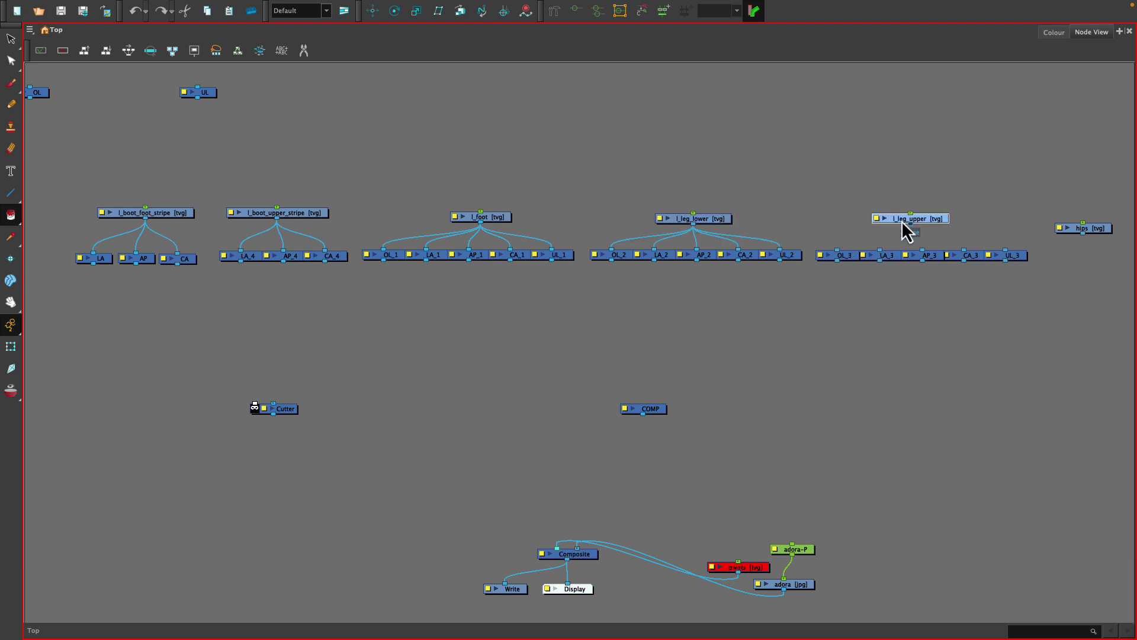
drag(865, 253, 851, 255)
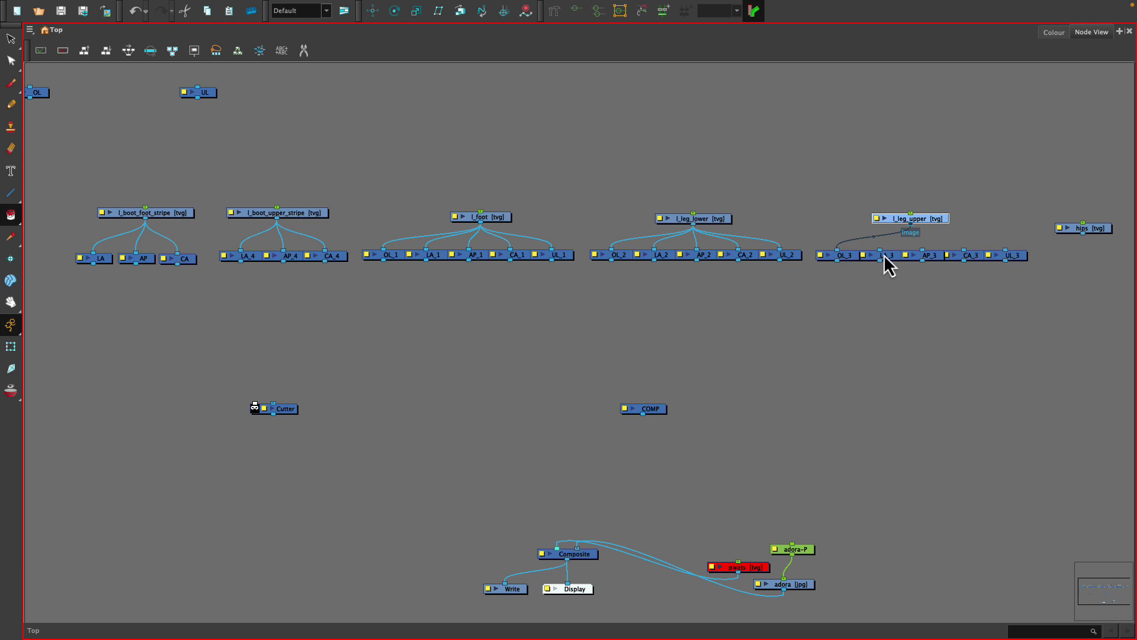
click(977, 256)
click(1018, 256)
Step: Move Cutter and COMP below the l_boot_foot_stripe group and paste four copies of COMP
drag(276, 410, 171, 473)
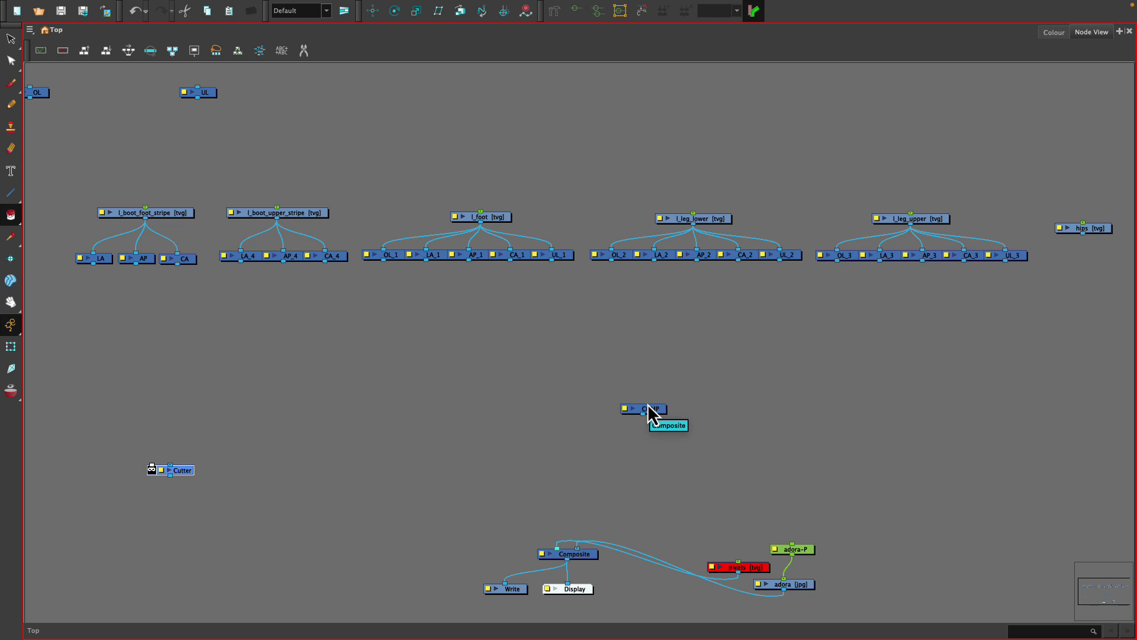
drag(648, 405, 140, 366)
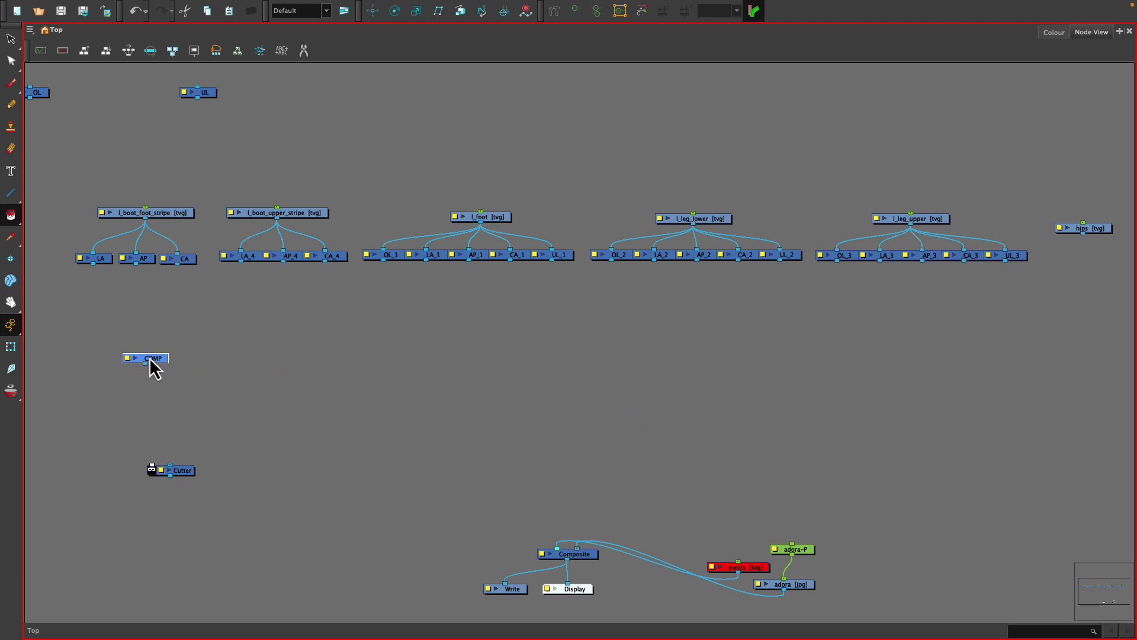
key(ctrl+v)
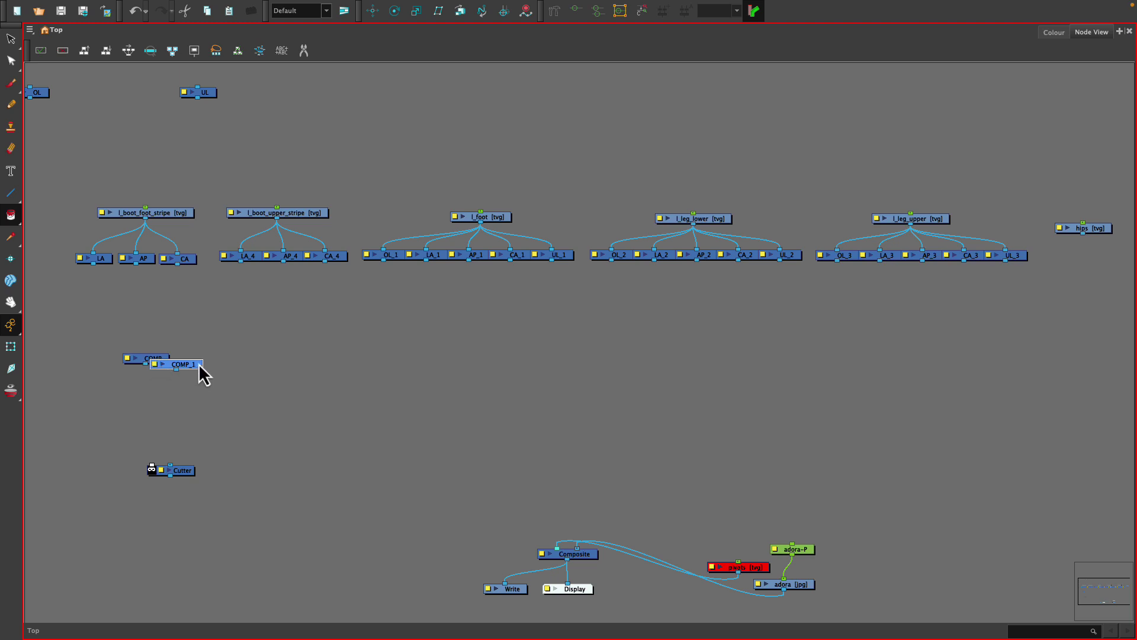
key(ctrl+v)
key(ctrl+v)
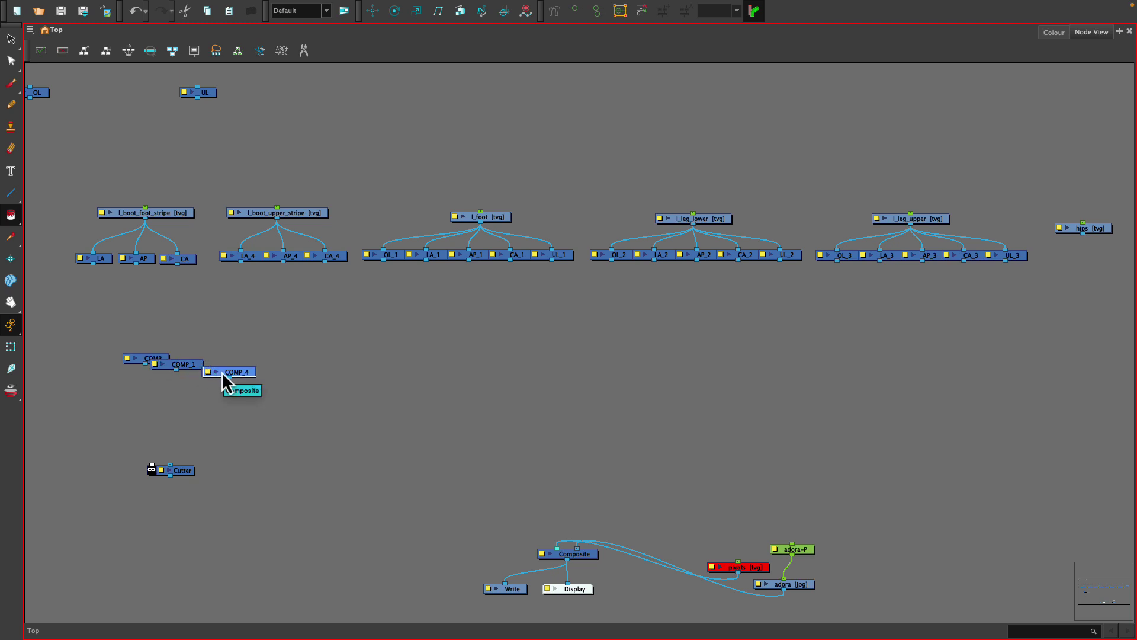
Step: Spread the COMP copies in a row below the l_boot_upper_stripe, l_foot, l_leg_lower and l_leg_upper groups and select the l_leg_upper one
drag(222, 372, 884, 337)
drag(240, 375, 707, 331)
drag(233, 371, 451, 332)
drag(184, 367, 289, 367)
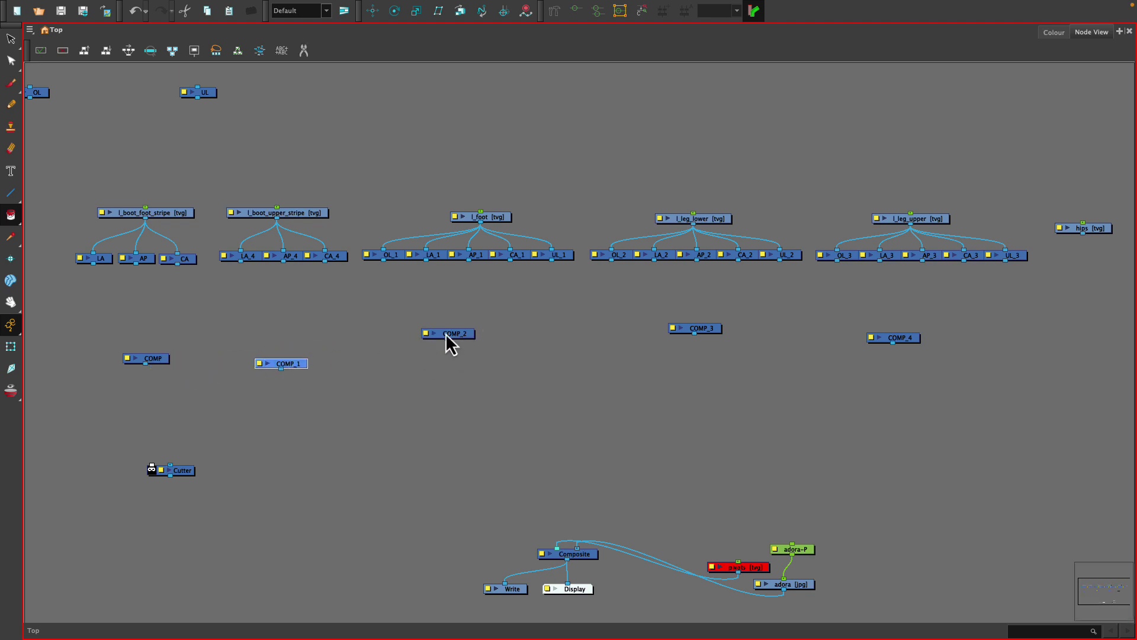
drag(446, 333, 470, 365)
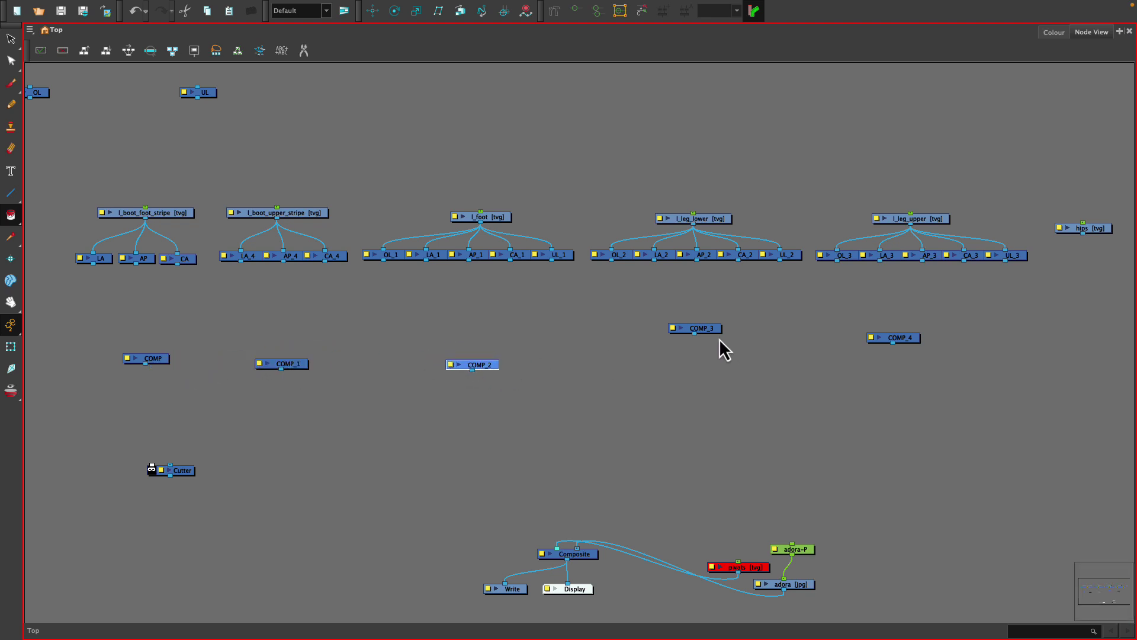
drag(708, 329, 713, 361)
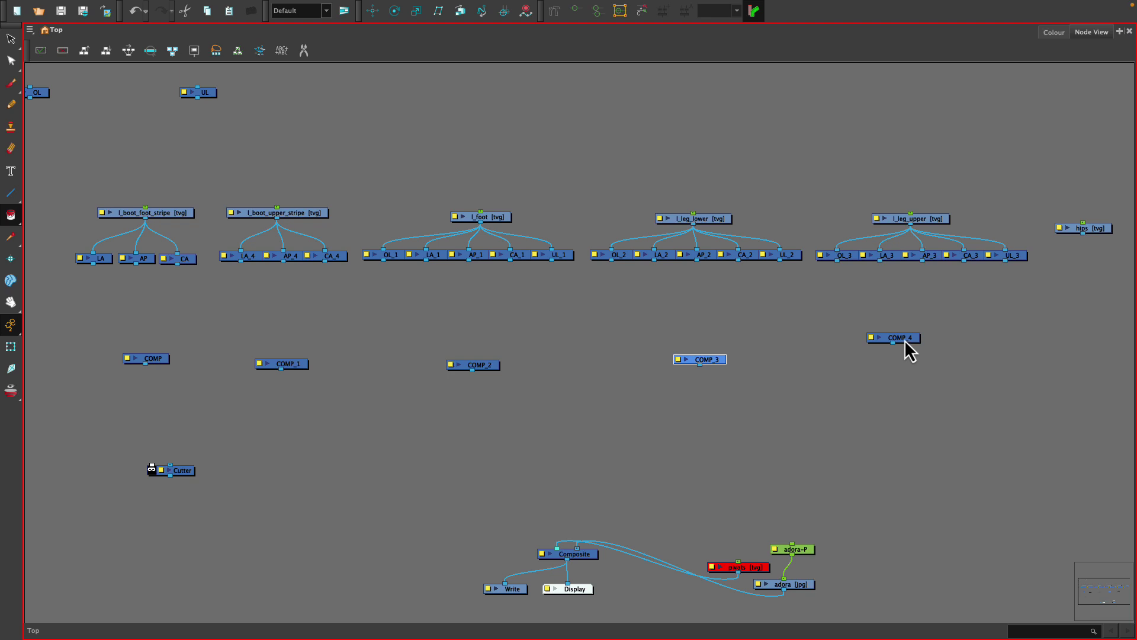
drag(905, 341, 905, 362)
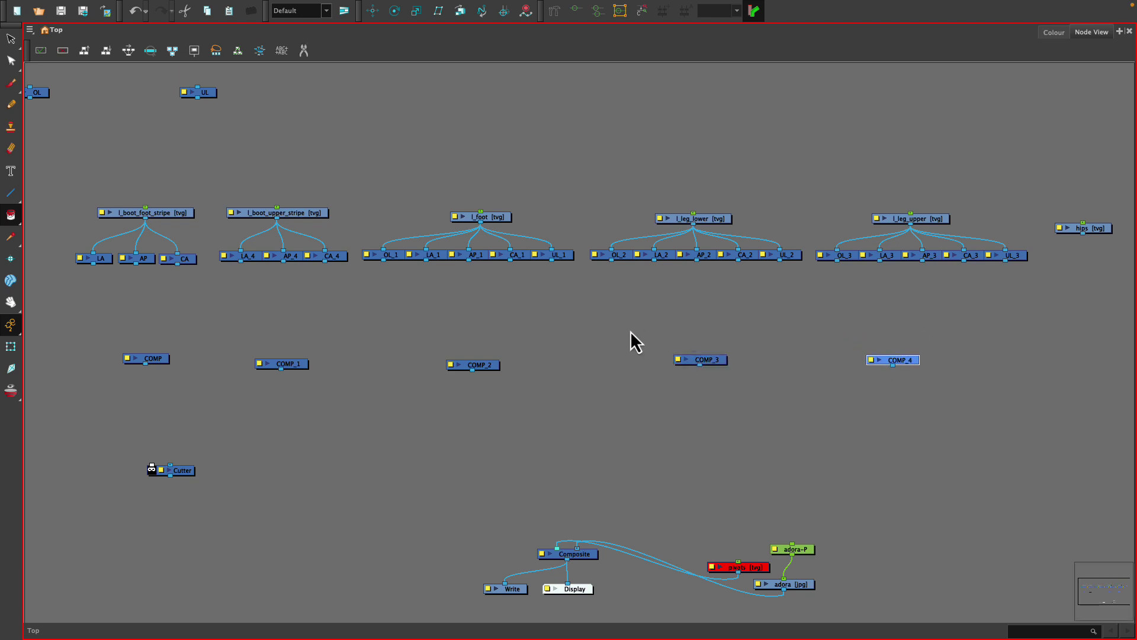
click(426, 435)
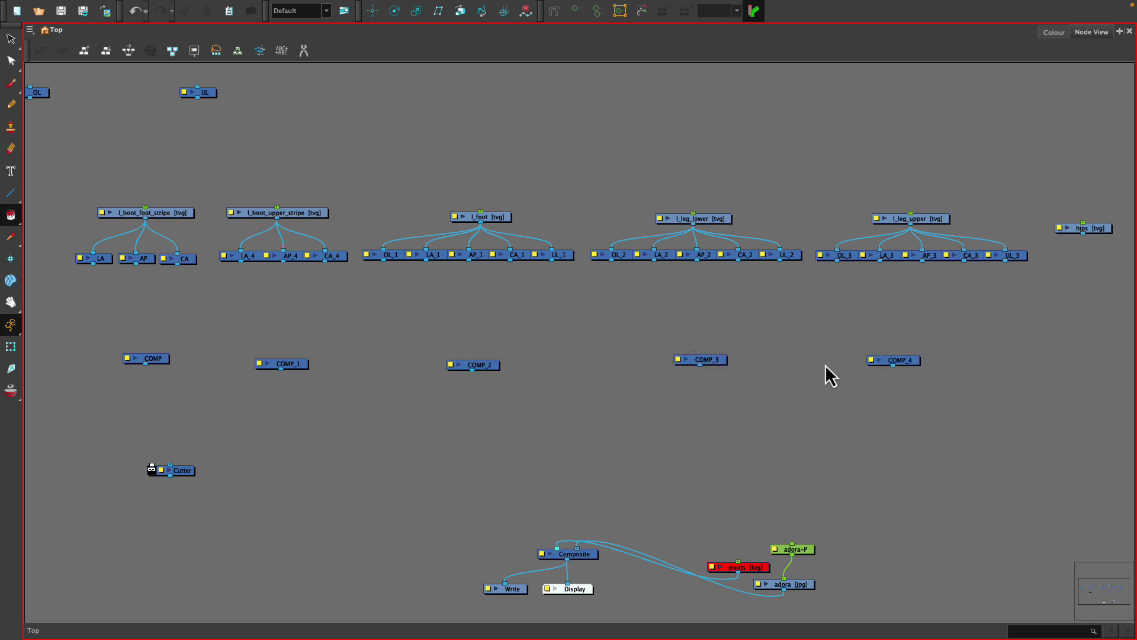
click(906, 363)
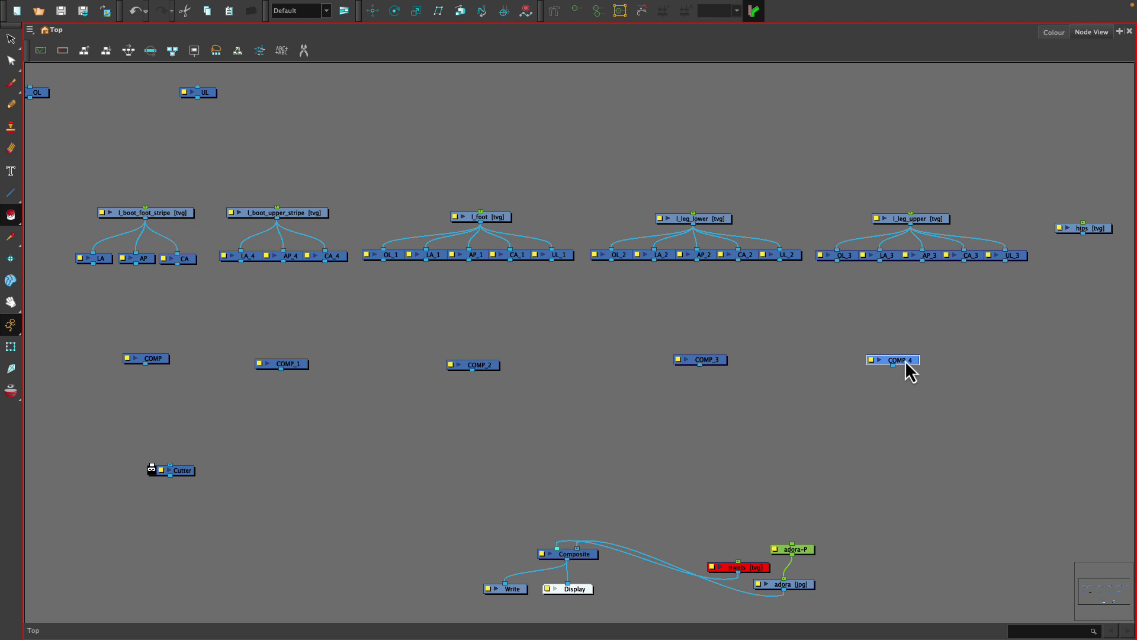
Step: Paste another copy of the composite node, rename it leg_comp and place it below the row of COMP nodes
key(ctrl+v)
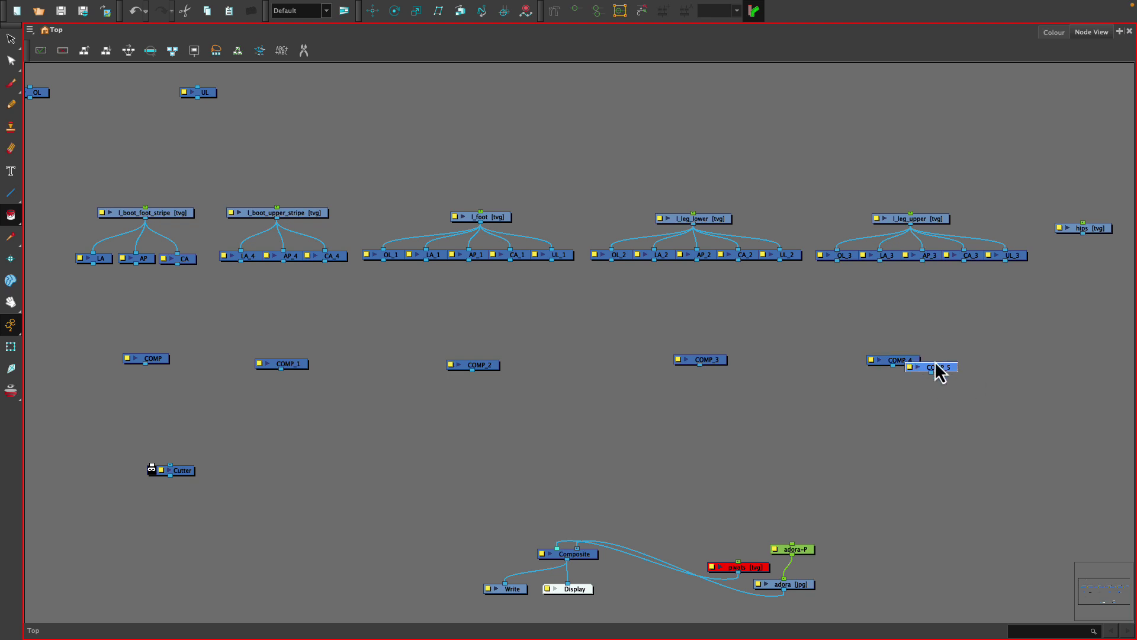
double_click(913, 370)
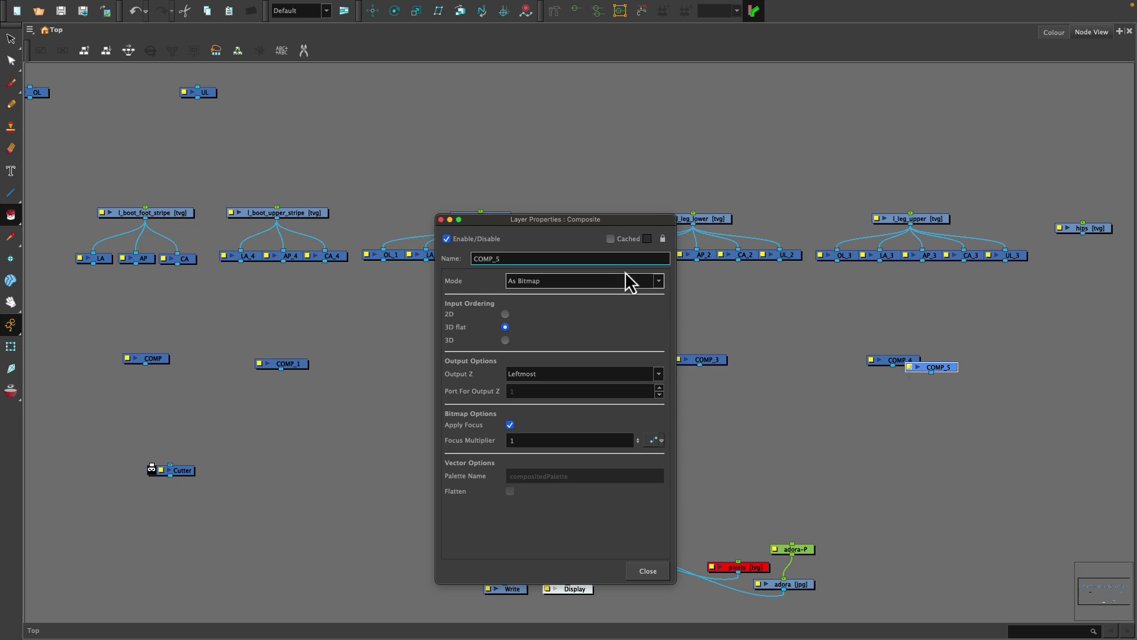
double_click(497, 258)
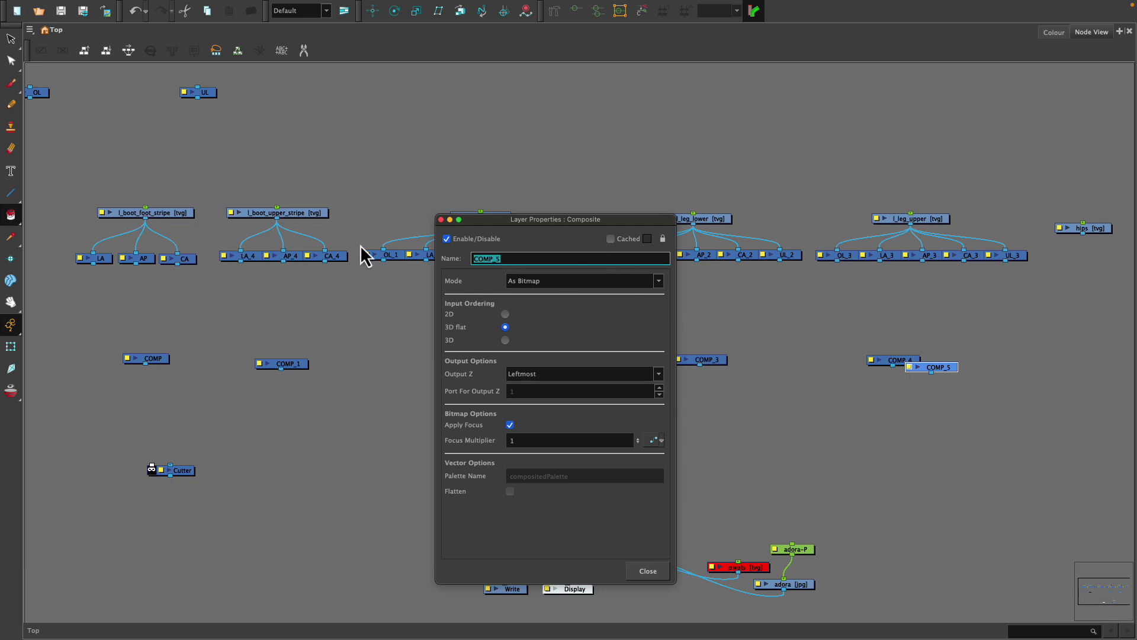
text(leg_comp)
key(Return)
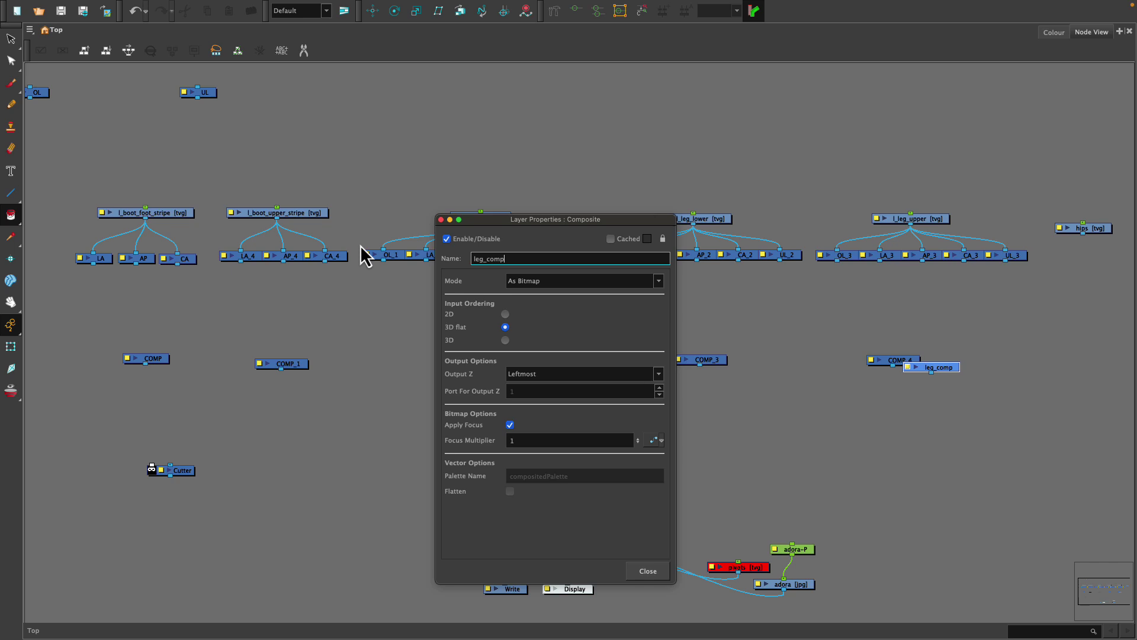
click(650, 571)
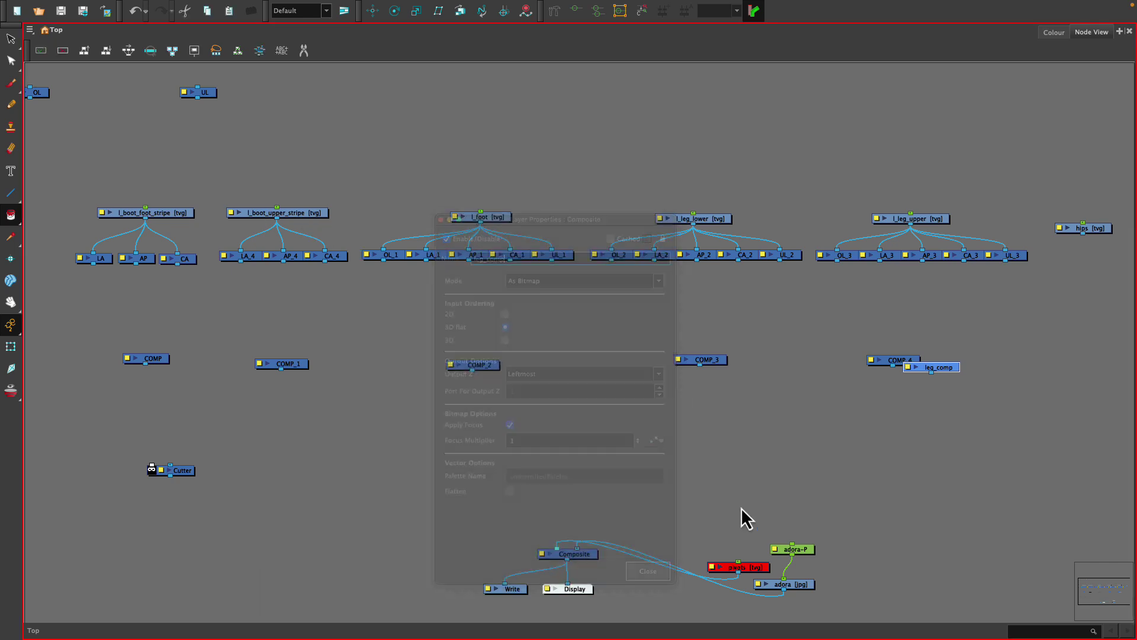
drag(937, 378, 458, 474)
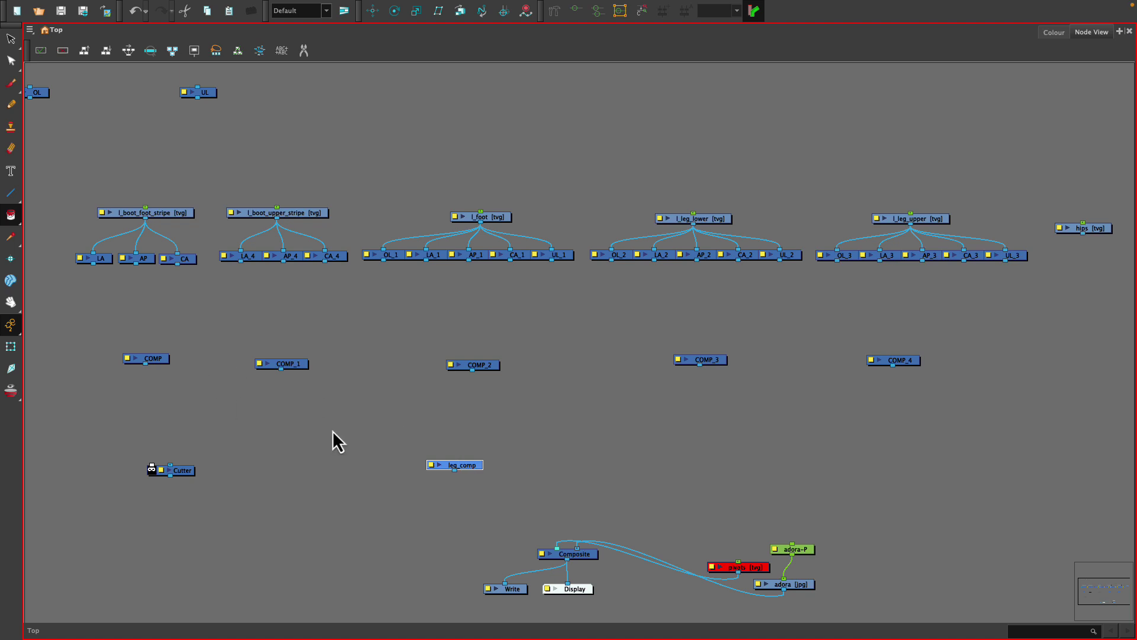
drag(467, 468, 477, 472)
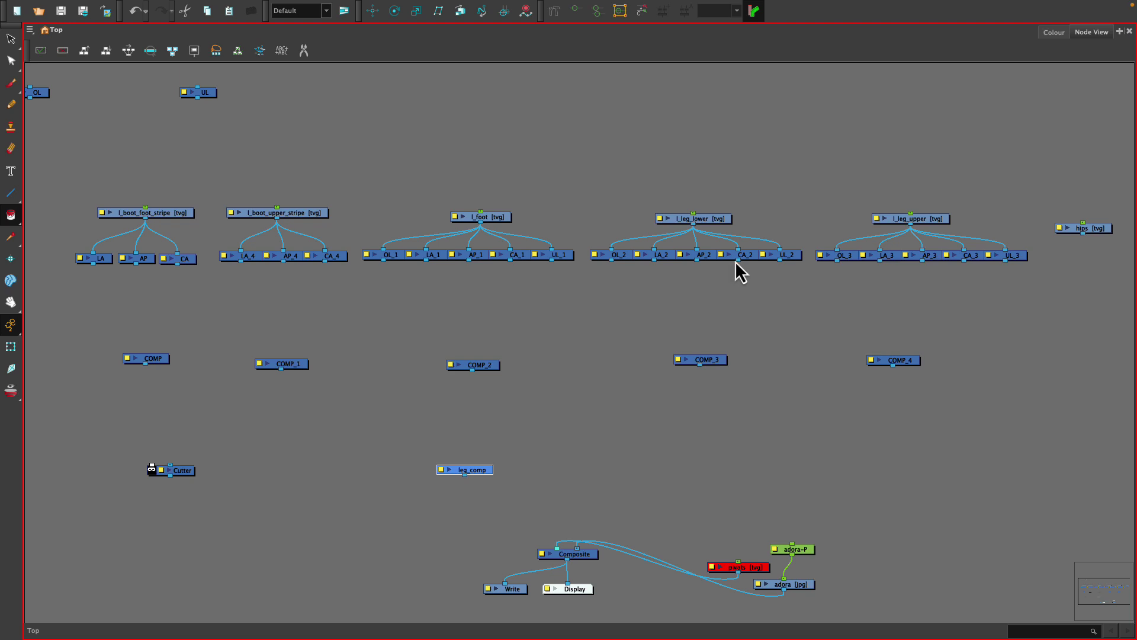
Step: Connect each group's CA node to the COMP node below it, and all five COMP nodes to leg_comp
drag(738, 262, 714, 358)
drag(966, 263, 906, 359)
drag(511, 261, 473, 360)
drag(324, 261, 289, 356)
drag(177, 265, 922, 366)
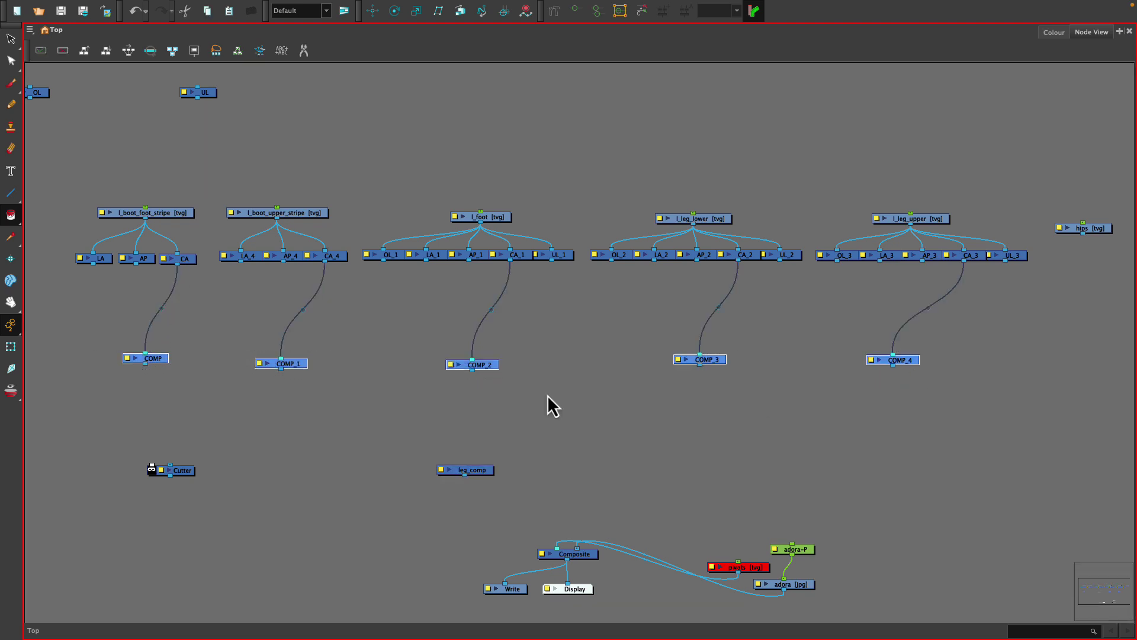
click(475, 470)
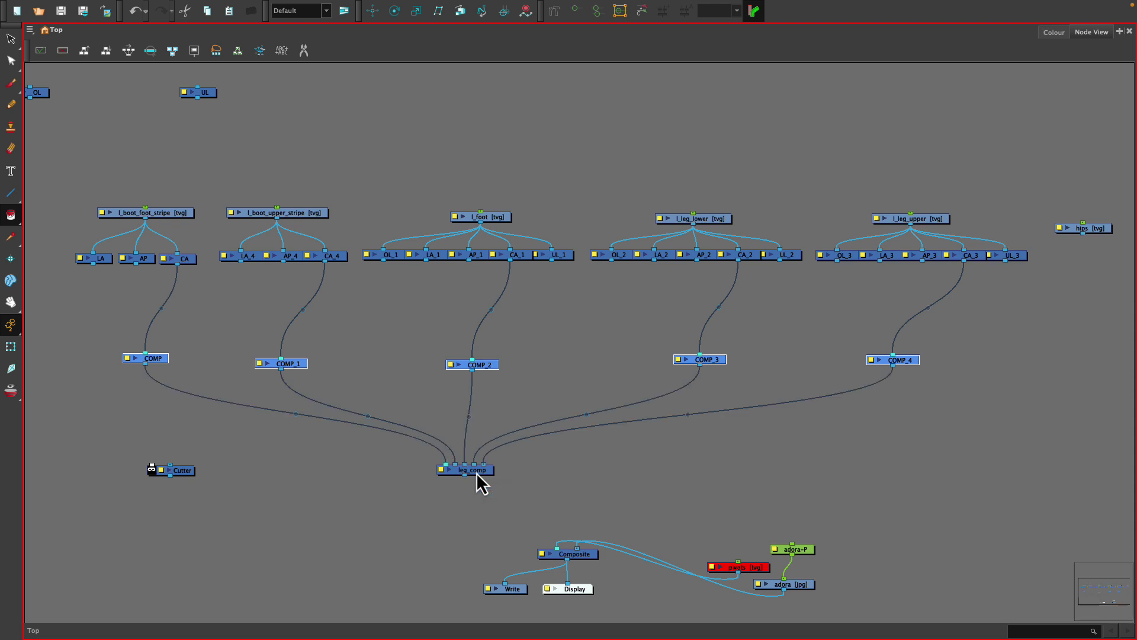
click(360, 485)
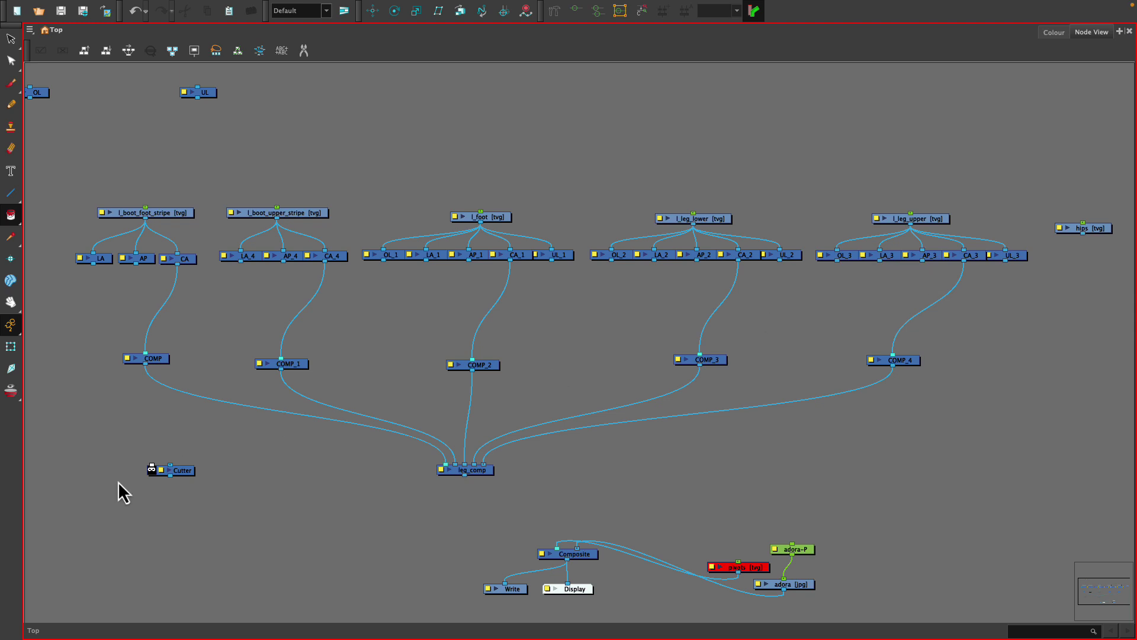
Step: Move Cutter under the boot foot stripe's LA node and place four Cutter copies beneath the other four groups
drag(173, 471, 176, 470)
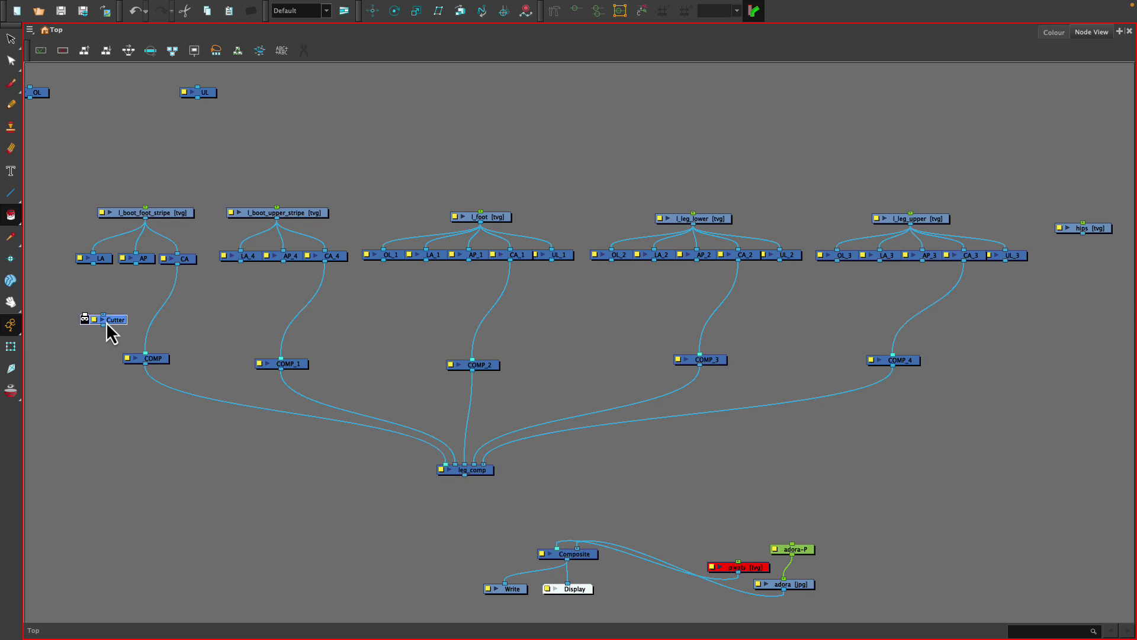
key(ctrl+c)
key(ctrl+v)
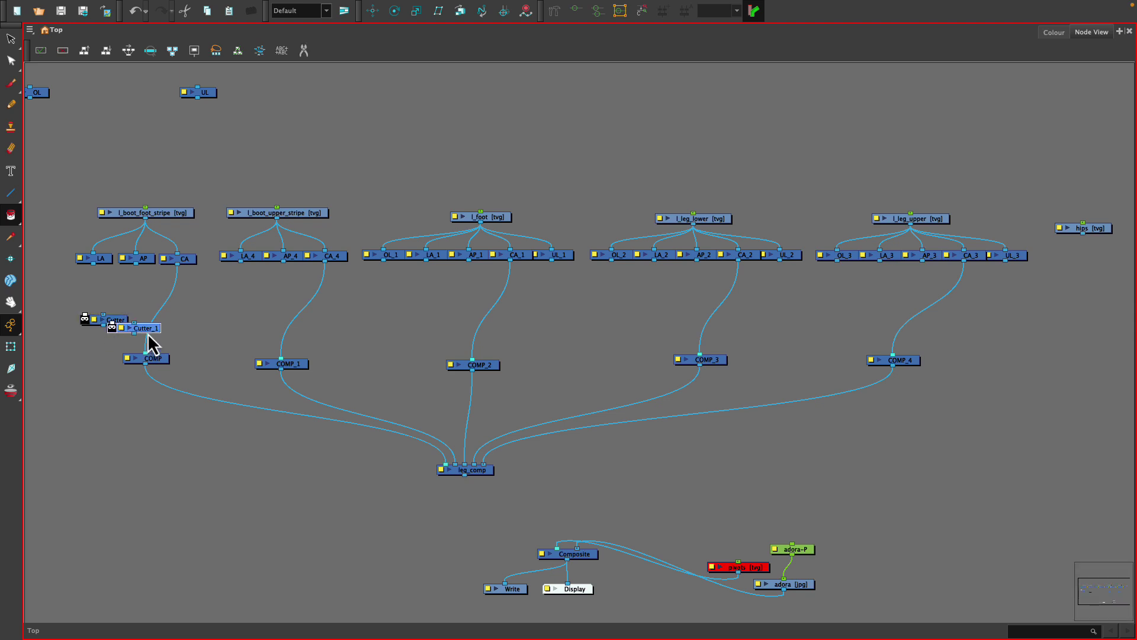
drag(149, 334, 859, 327)
key(ctrl+v)
key(ctrl+v)
key(ctrl+v)
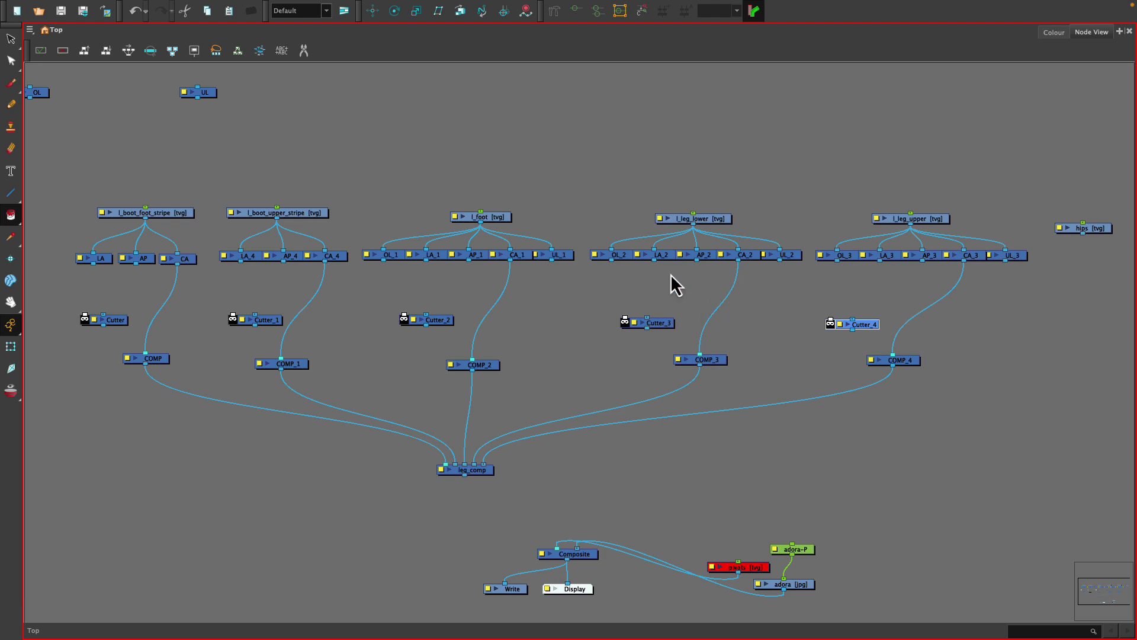
Step: Paste another composite copy from COMP_3 and place it above Cutter_3, below the l_leg_lower art-layer nodes
click(712, 363)
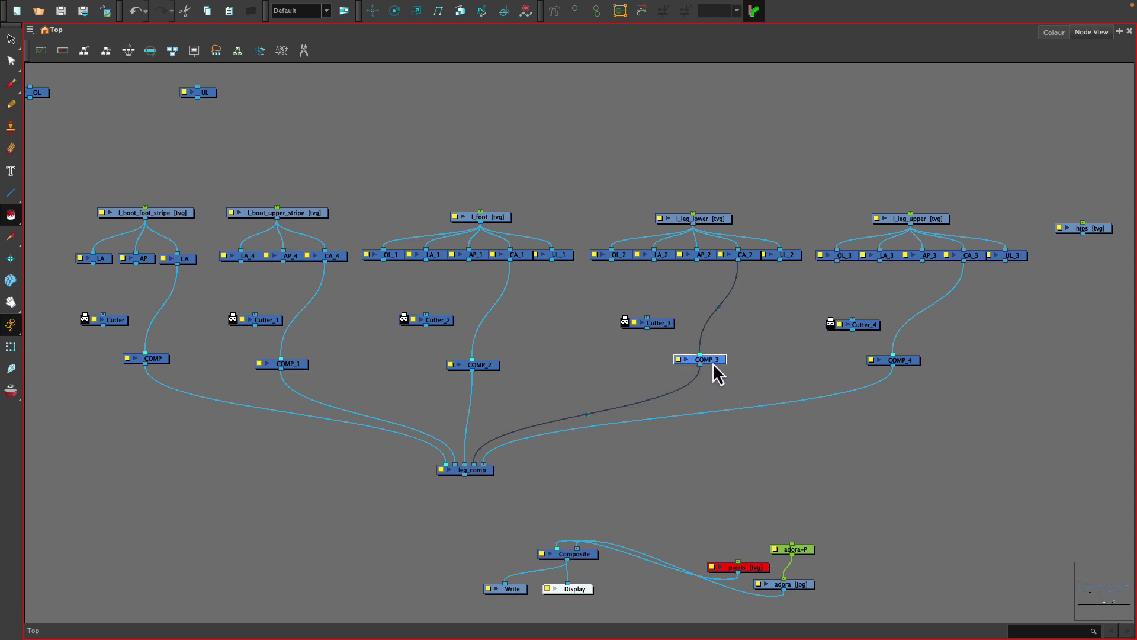
key(ctrl+v)
drag(754, 371, 651, 330)
drag(601, 298, 609, 304)
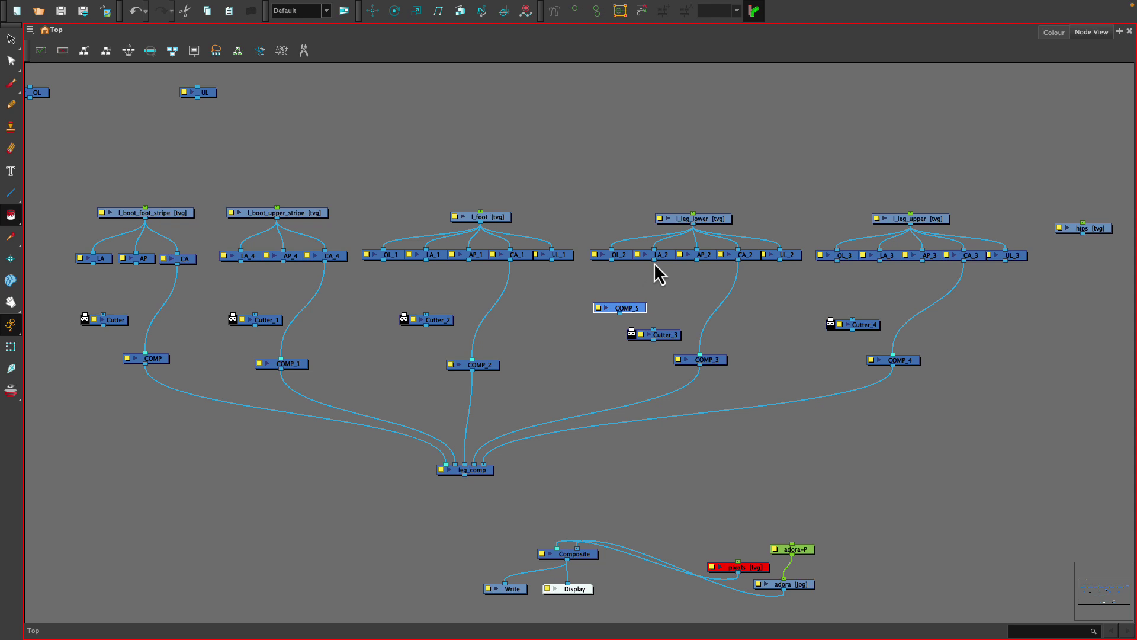
Step: Route LA_2 through Cutter_3 into COMP_3, with LA_1 and AP_3 combined in COMP_5 as Cutter_3's matte
drag(653, 262, 659, 327)
drag(922, 262, 631, 304)
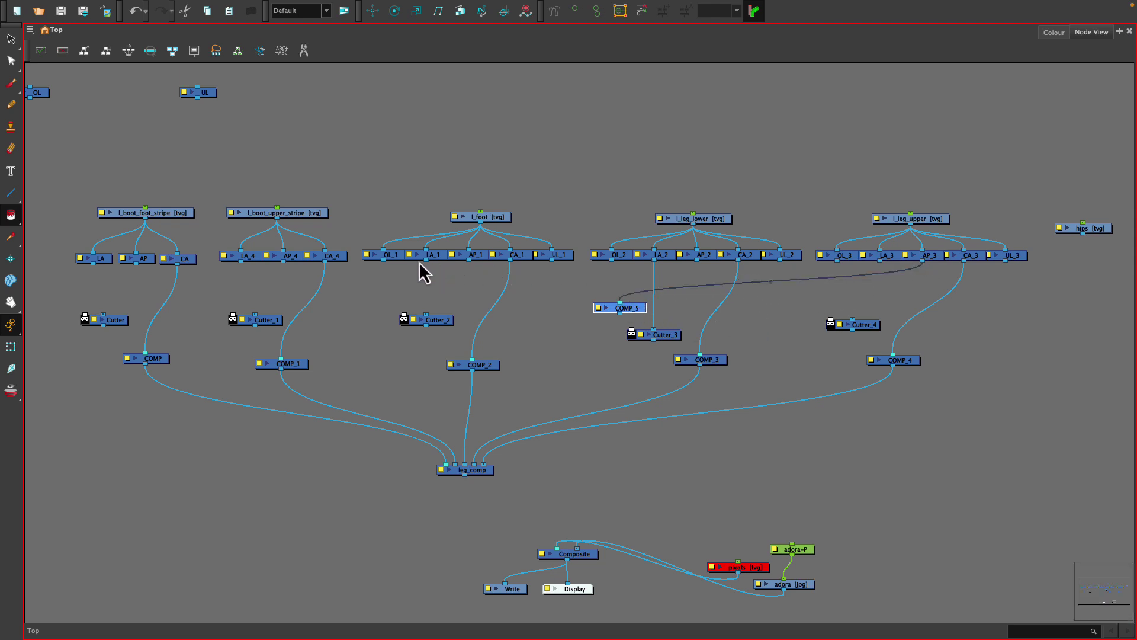
drag(426, 262, 678, 355)
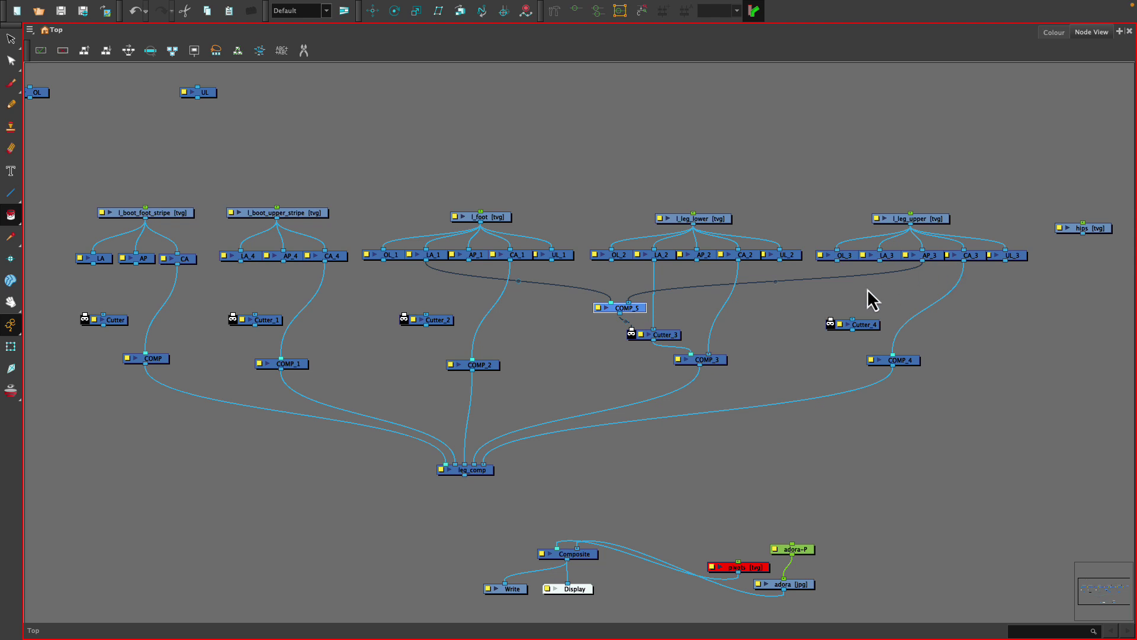
Step: Route LA_3 through Cutter_4 into COMP_4 and LA_1 through Cutter_2 into COMP_2, replacing COMP_5's LA_1 input with AP_1
drag(879, 262, 877, 359)
drag(426, 261, 464, 360)
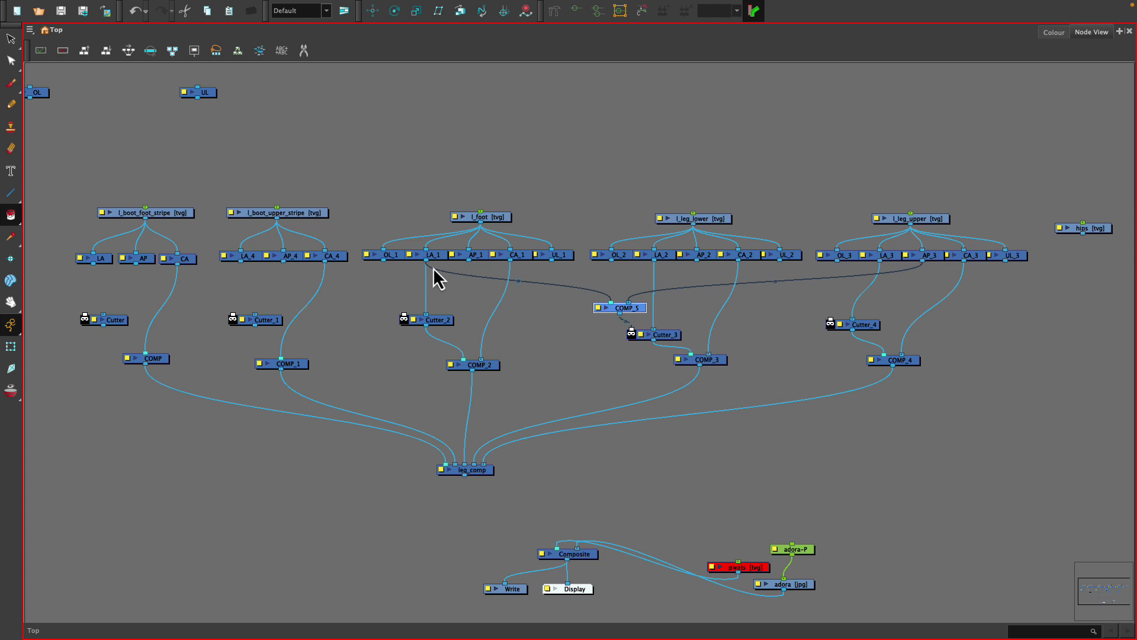
mouse_move(612, 302)
mouse_down()
mouse_move(460, 254)
mouse_move(610, 301)
mouse_up()
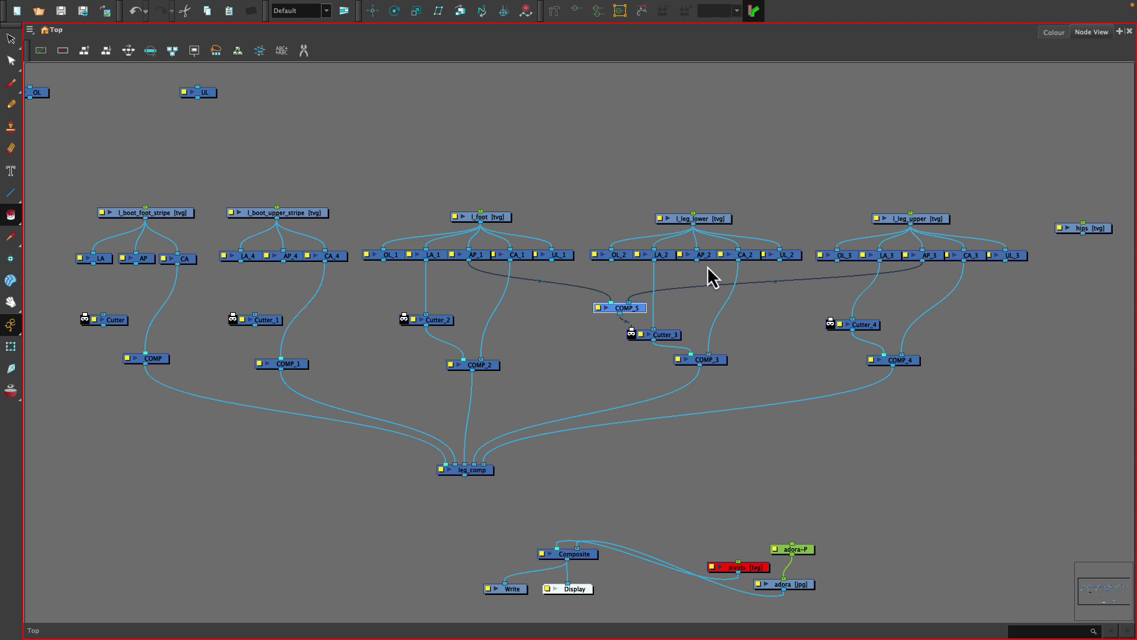
Step: Connect AP_2 to the matte inputs of both Cutter_2 and Cutter_4
drag(699, 264, 405, 316)
drag(697, 261, 770, 290)
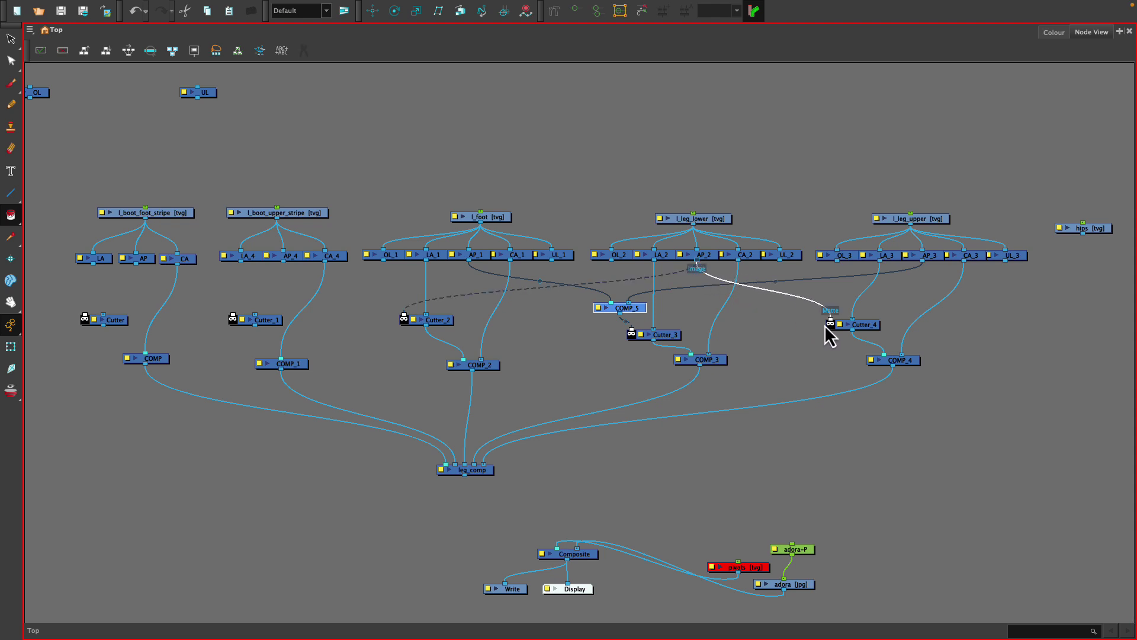
drag(826, 325, 826, 325)
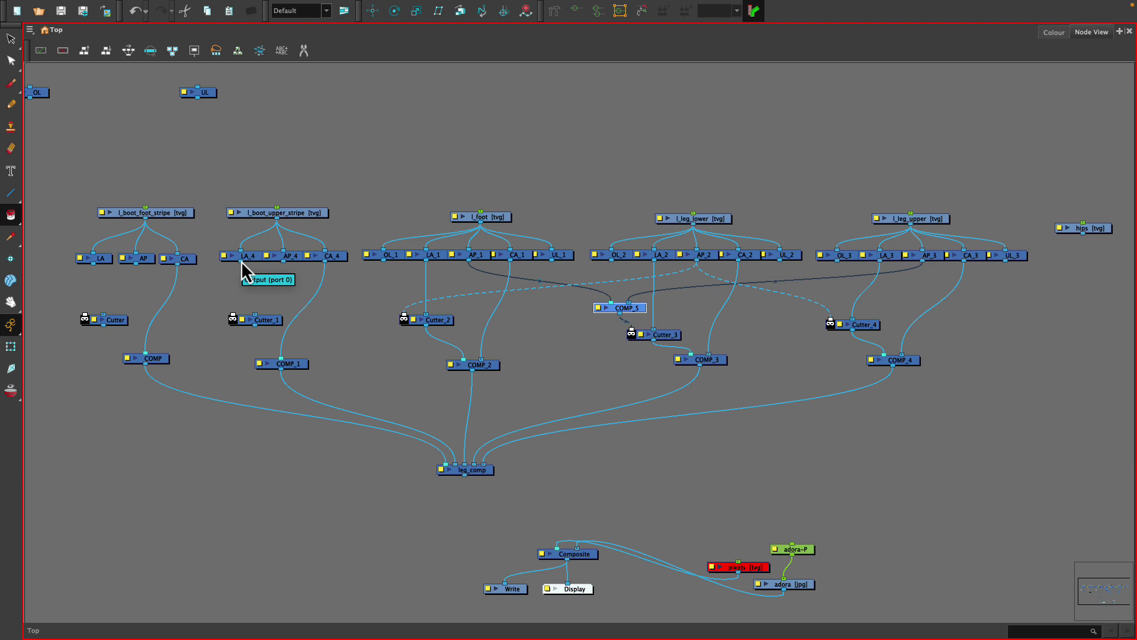
Step: Route LA_4 through Cutter_1 into COMP_1, and the boot foot stripe's LA through Cutter into COMP
drag(241, 262, 255, 314)
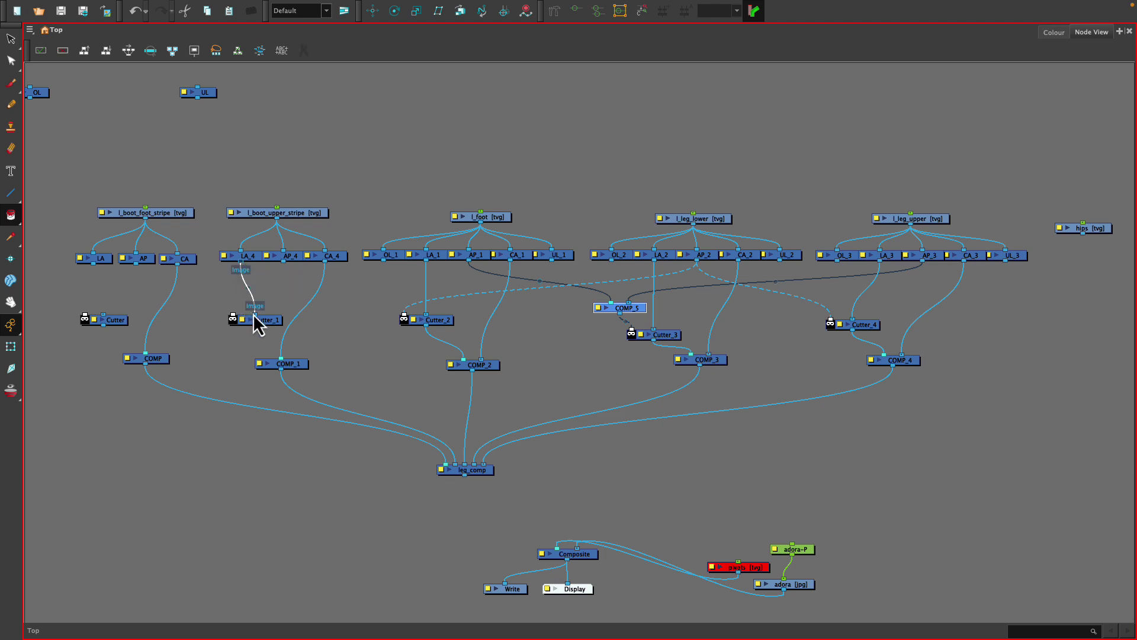
drag(137, 264, 138, 353)
drag(256, 326, 271, 357)
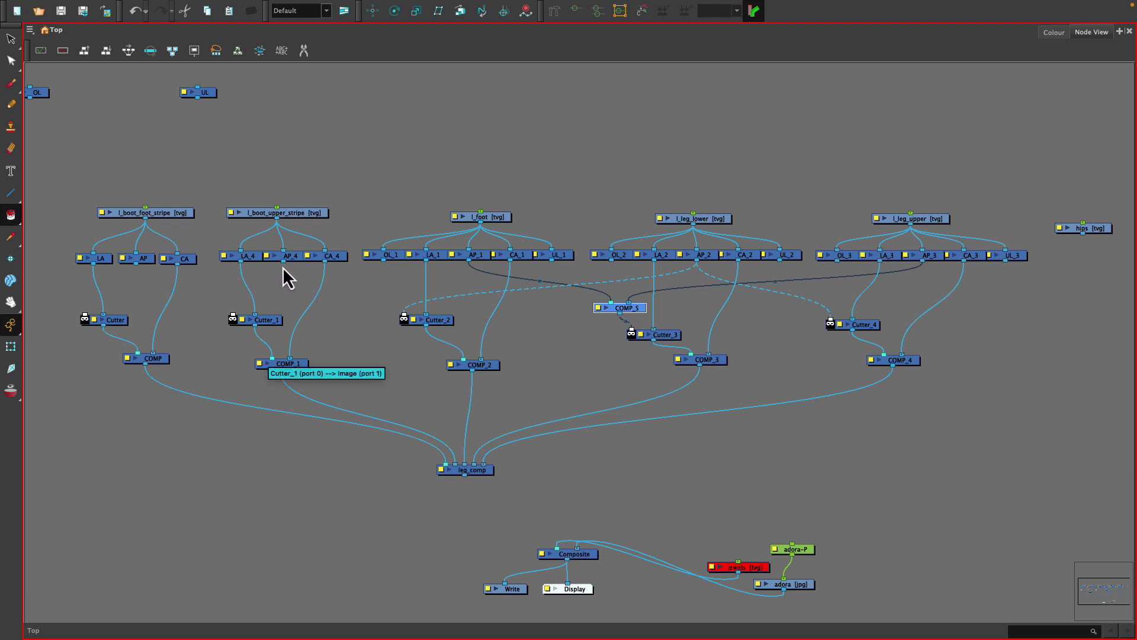
Step: Connect AP_4 to Cutter's matte and AP to Cutter_1's matte, and link leg_comp to the main Composite
drag(283, 264, 87, 310)
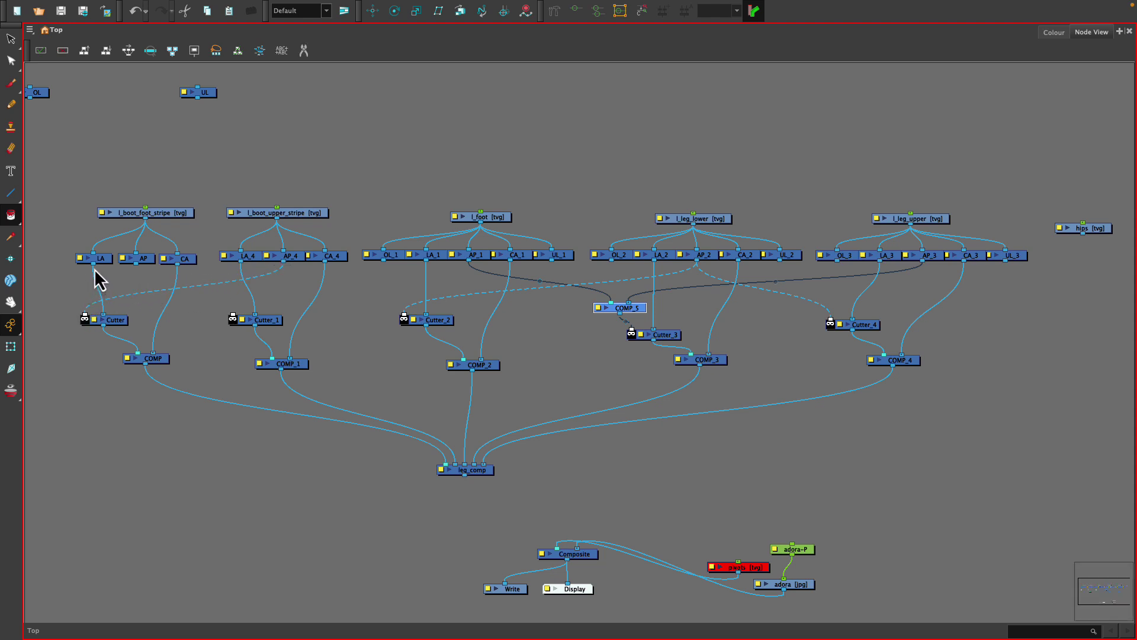
drag(137, 265, 233, 327)
drag(464, 475, 552, 548)
Step: Restore the full workspace, activate the Transform tool and examine the rendered leg and boot in the Camera view
key(grave)
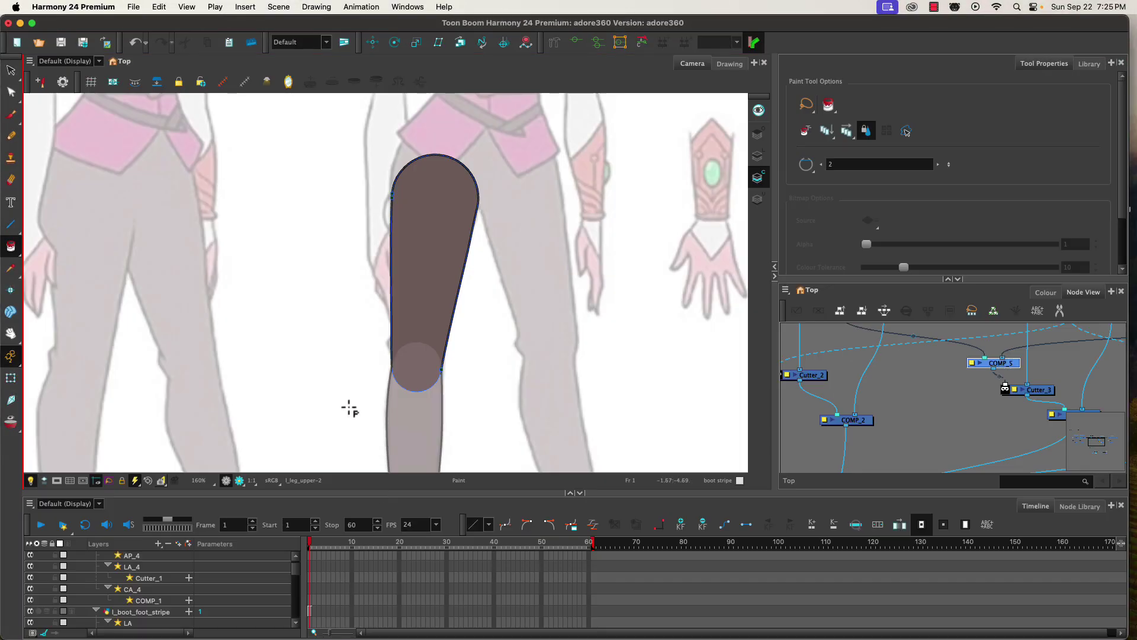
click(11, 377)
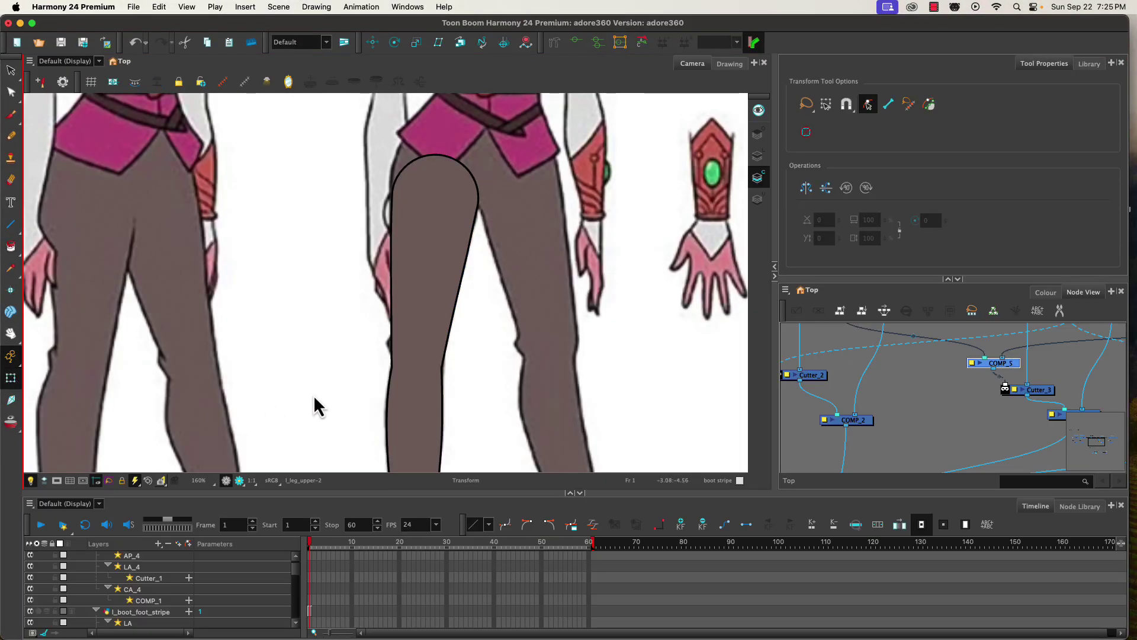
drag(325, 410, 317, 165)
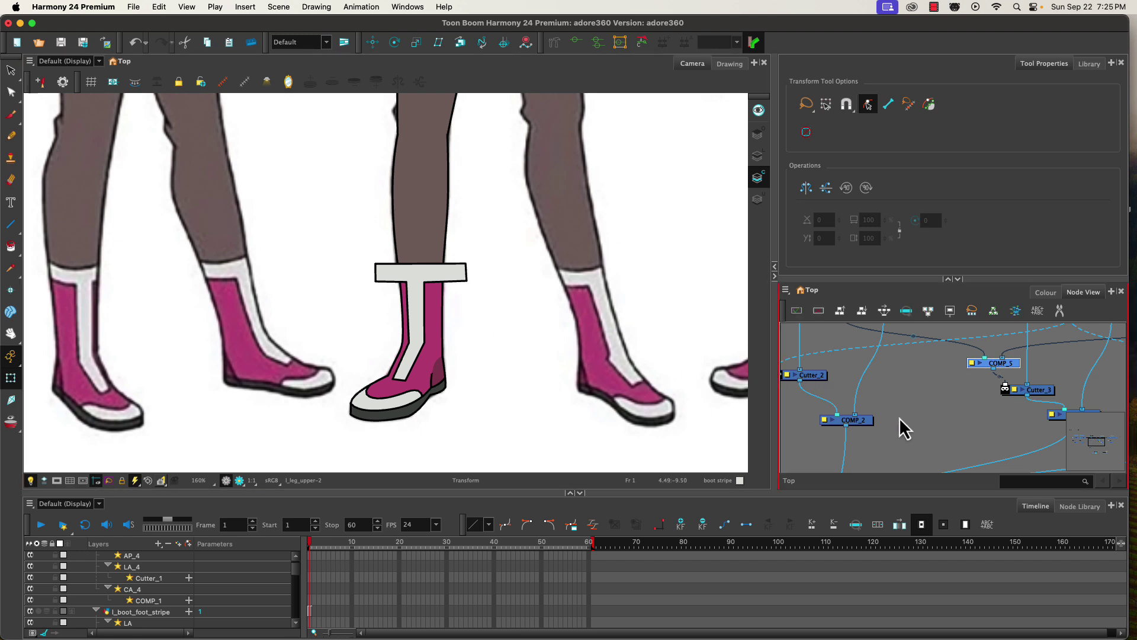
Step: Enlarge the node network, select l_foot and open its line art layer in the Drawing view
click(948, 279)
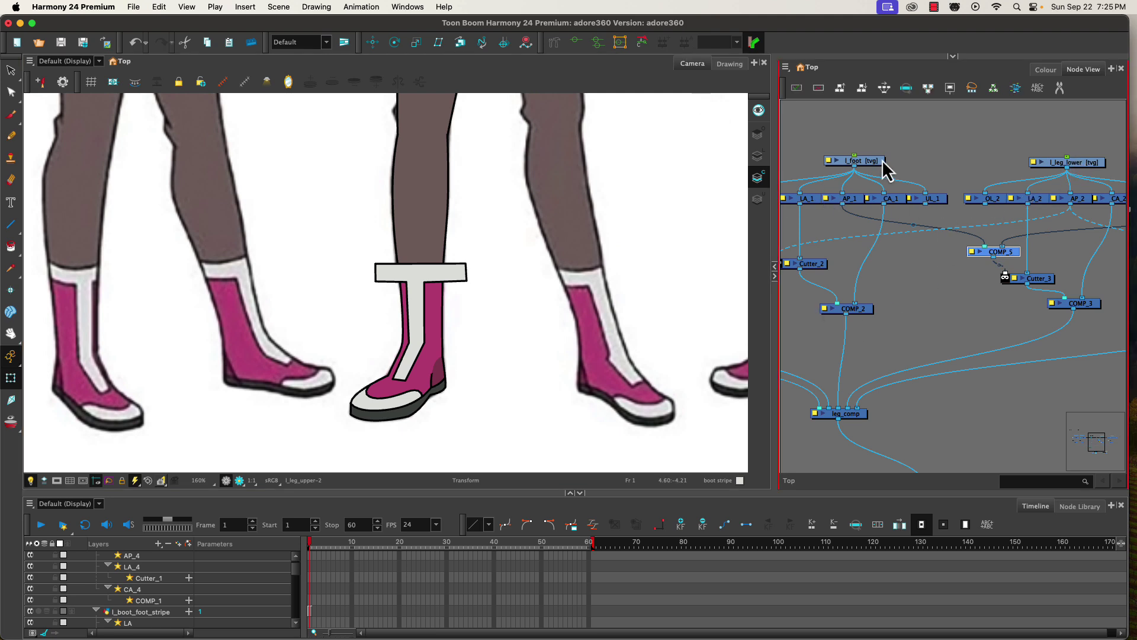
click(857, 165)
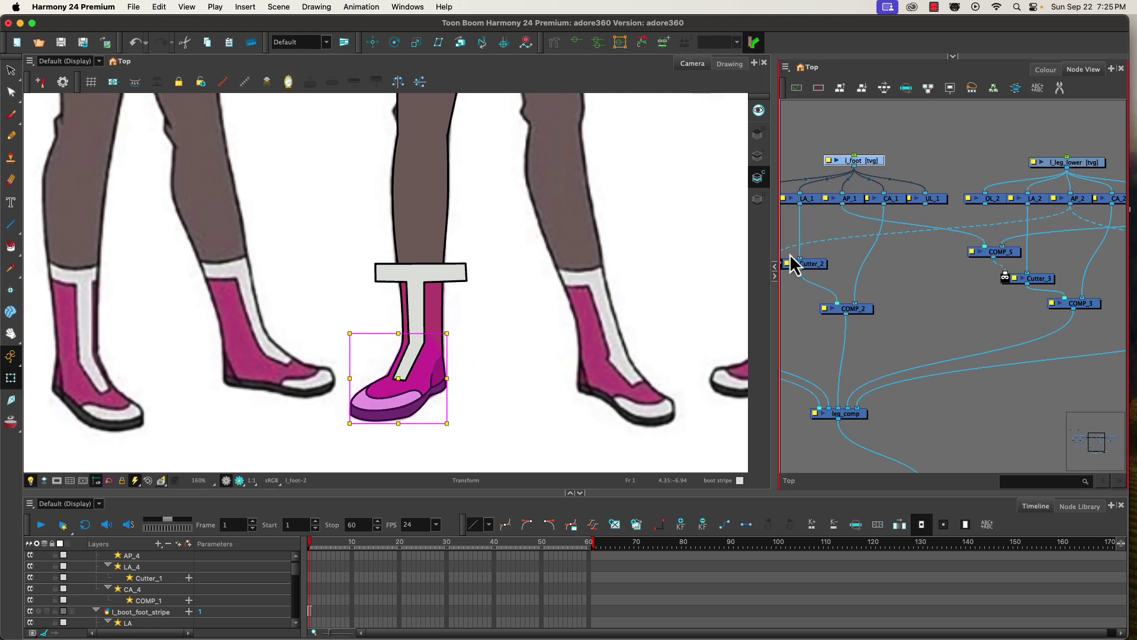
click(730, 63)
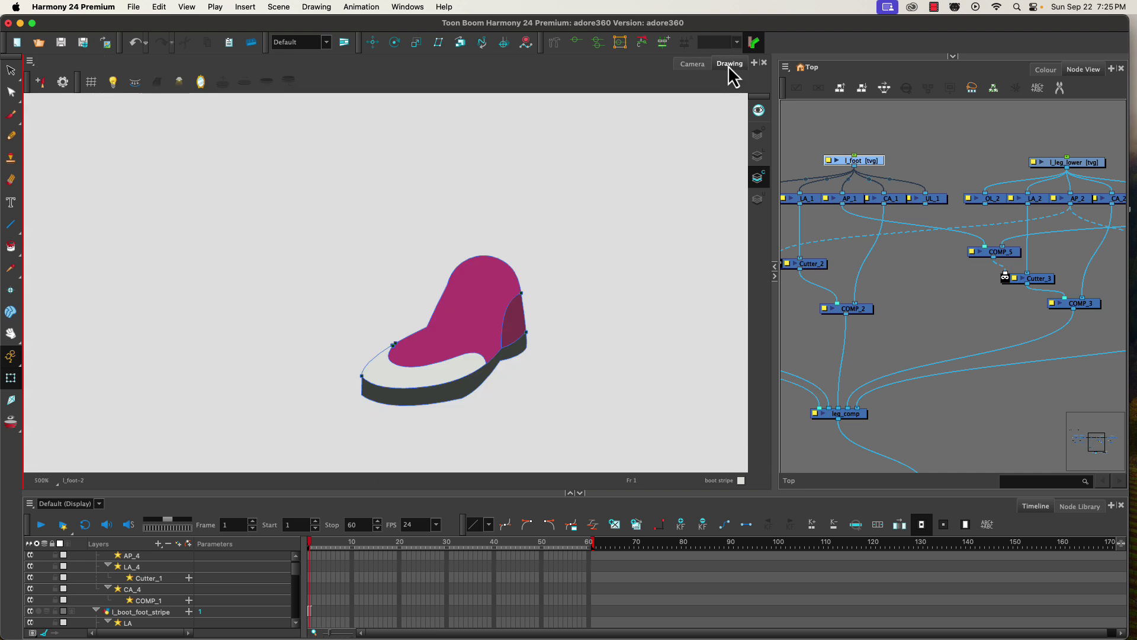
click(758, 156)
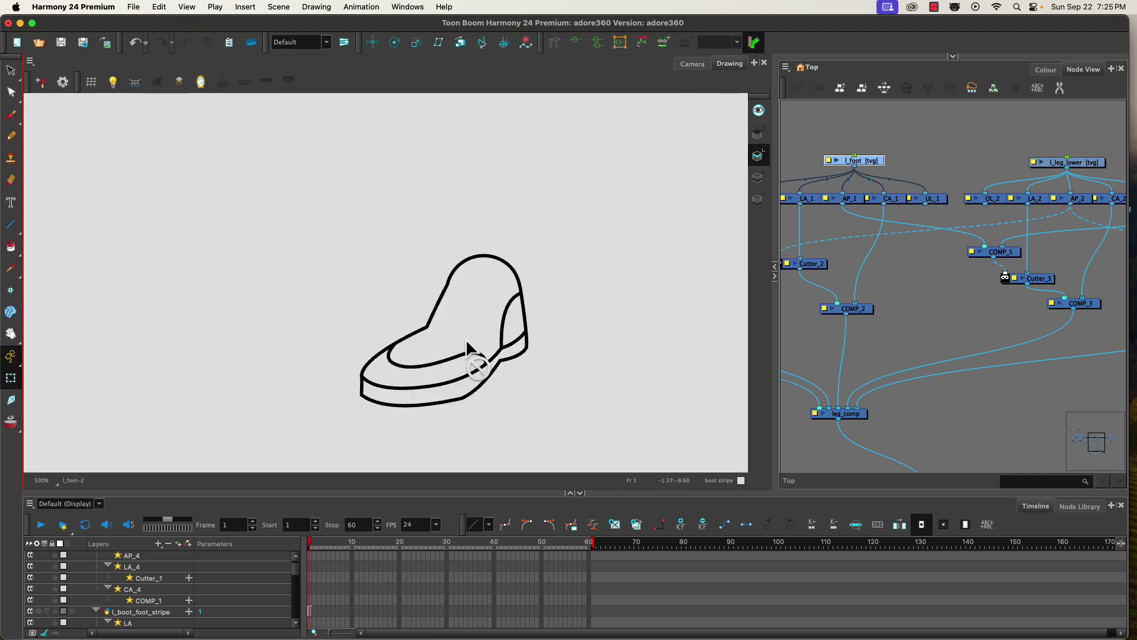
Step: Move the heel curve of the foot drawing from the line art layer to the overlay layer
click(11, 94)
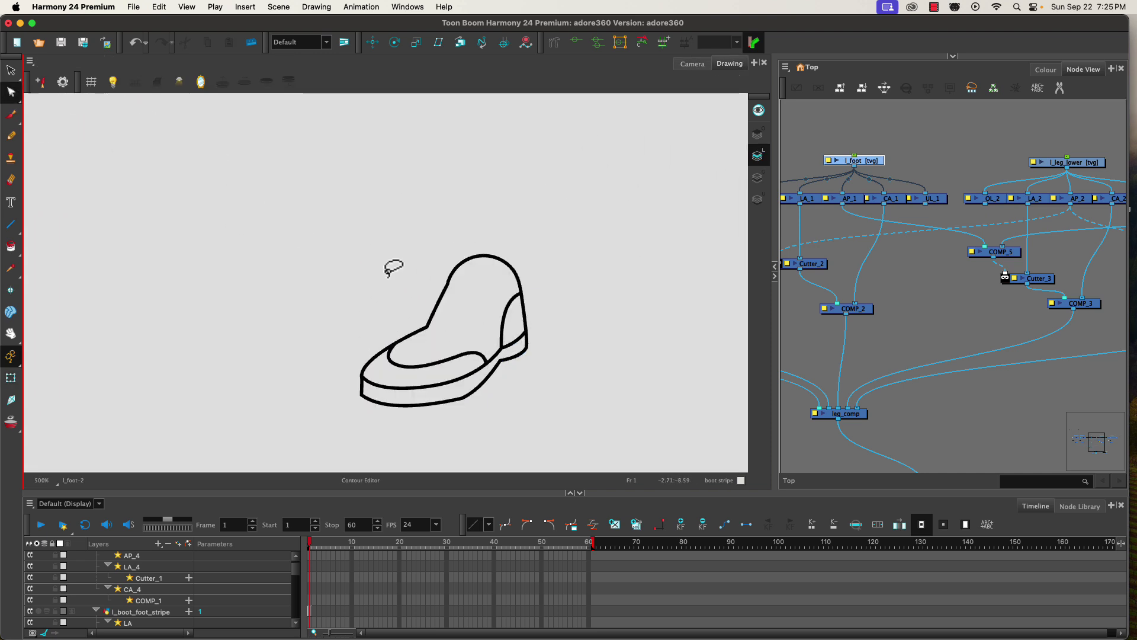
click(10, 70)
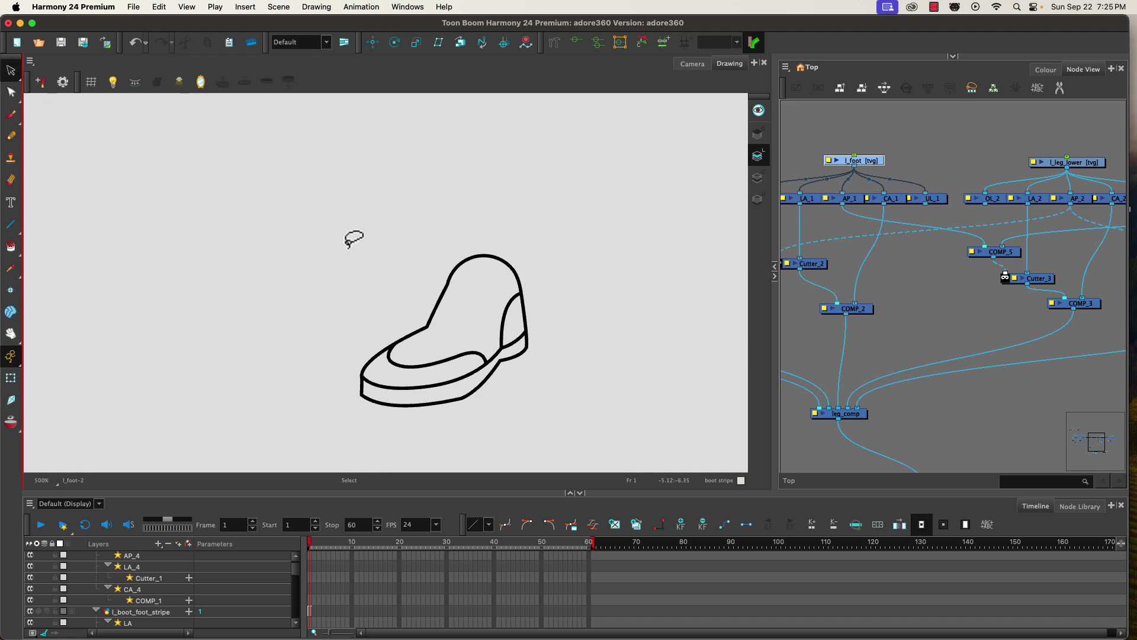
click(521, 301)
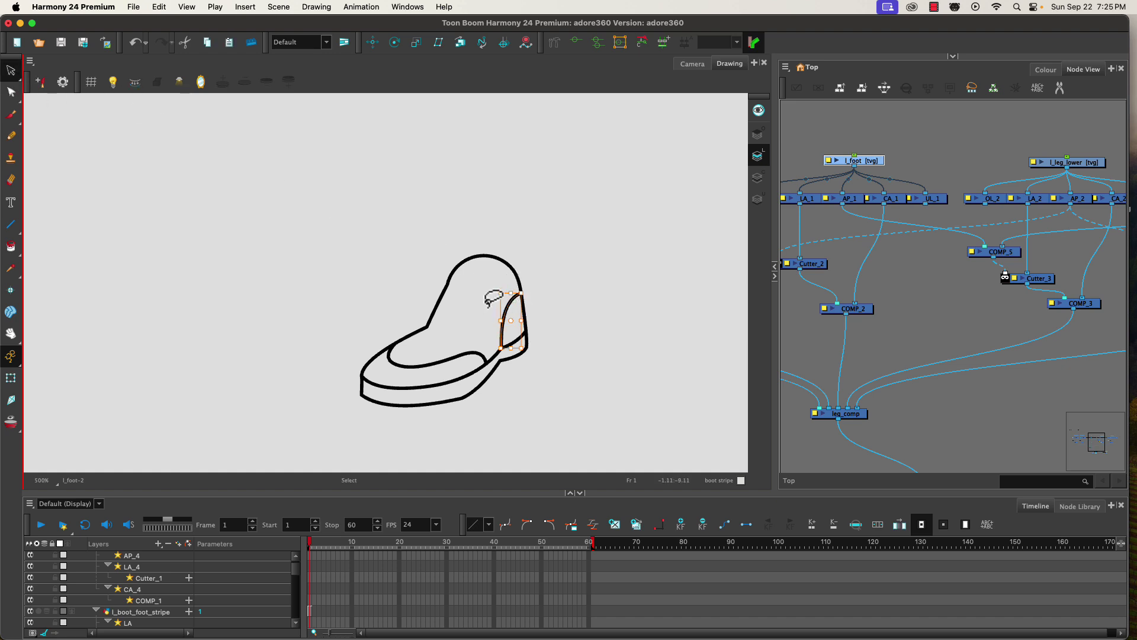
click(758, 135)
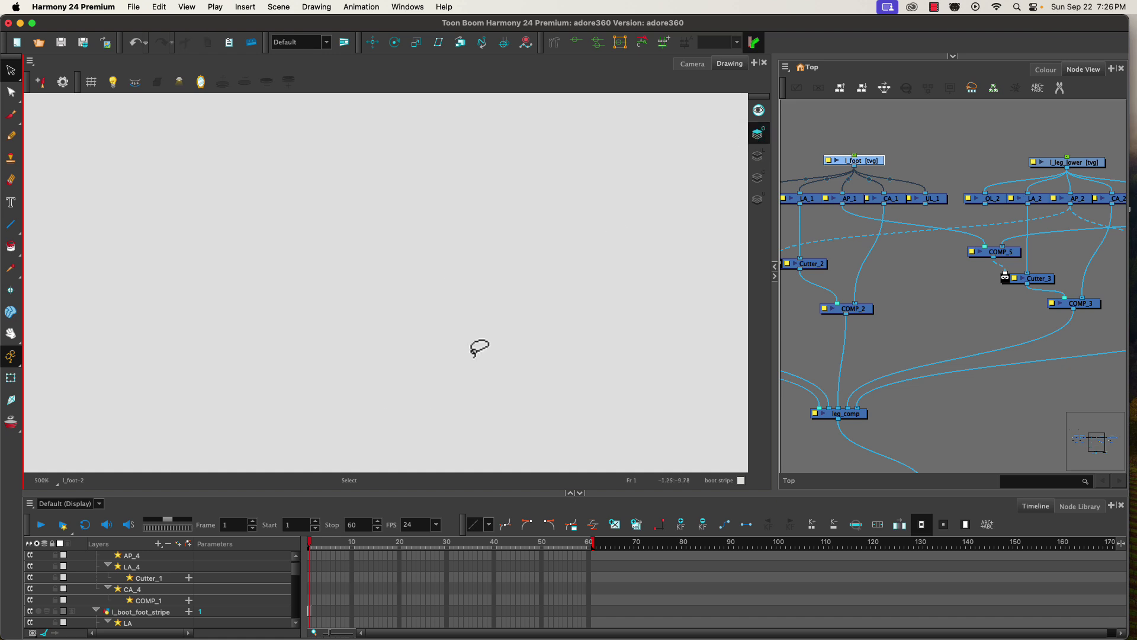
key(super+a)
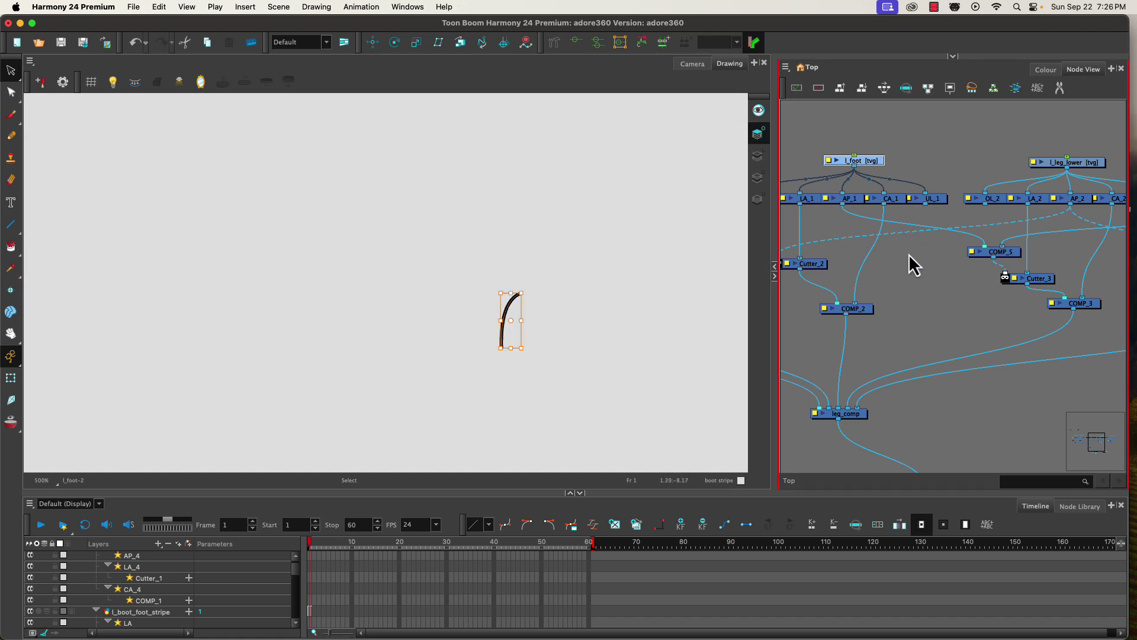
Step: Connect the foot's OL_1 node to COMP_2 and check the boot in the Camera view
drag(900, 271, 969, 245)
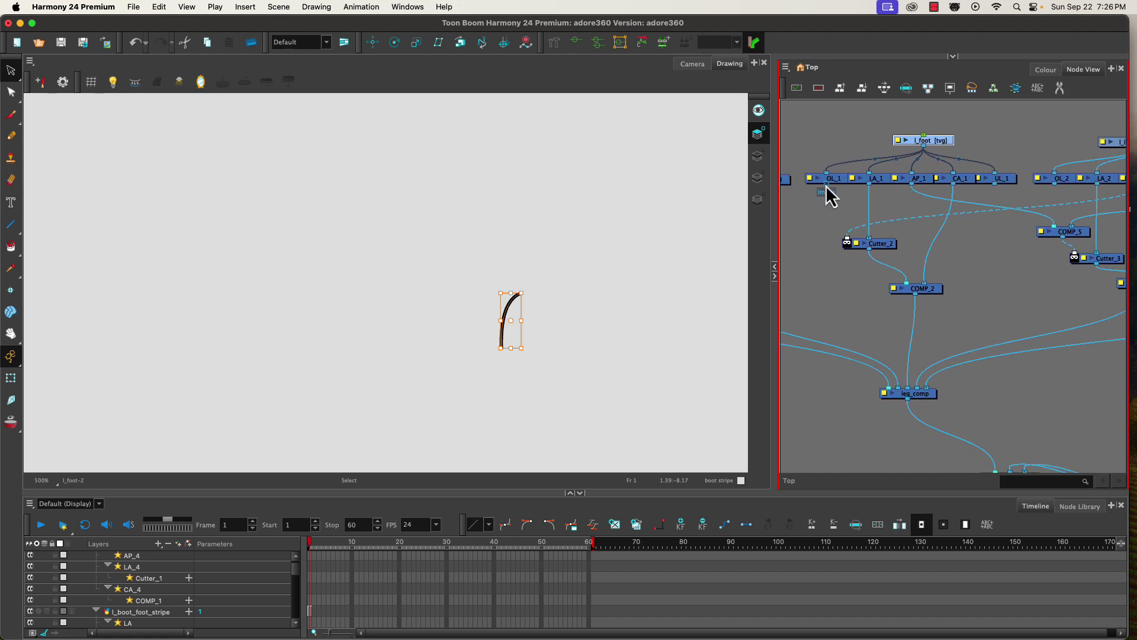
mouse_move(826, 186)
mouse_down()
mouse_move(899, 347)
mouse_move(881, 330)
mouse_move(875, 284)
mouse_move(895, 292)
mouse_up()
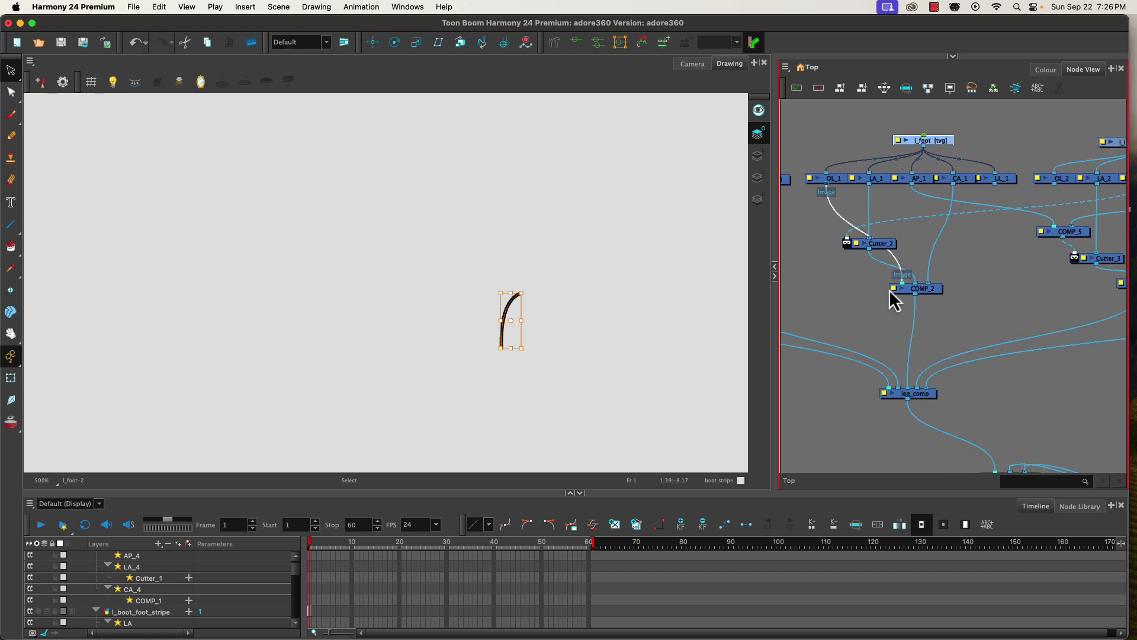
click(701, 66)
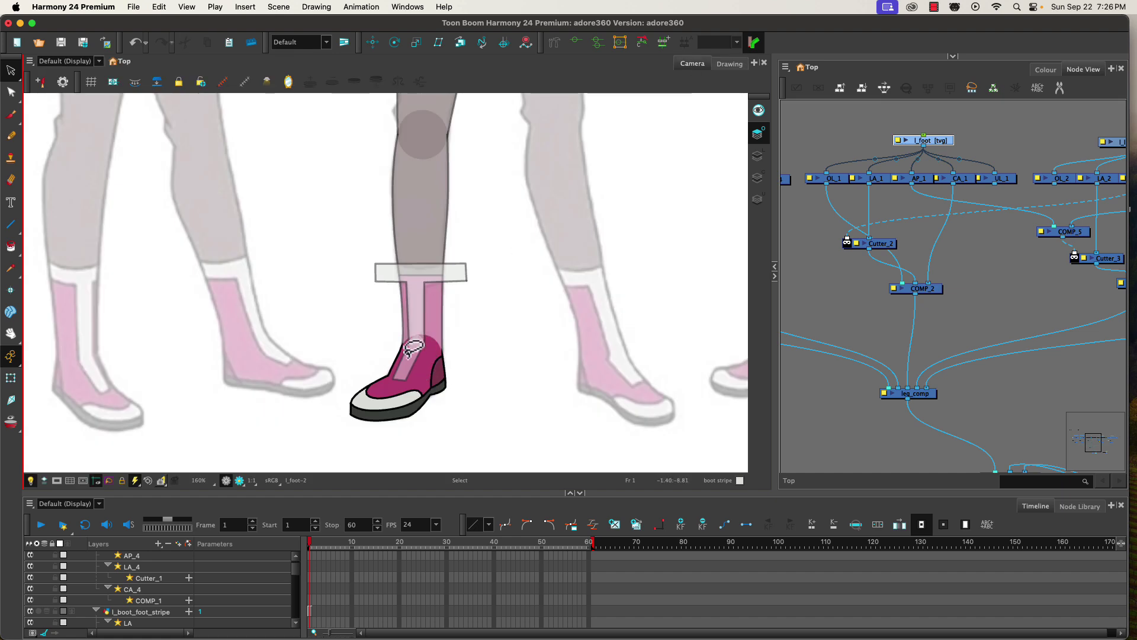
click(851, 309)
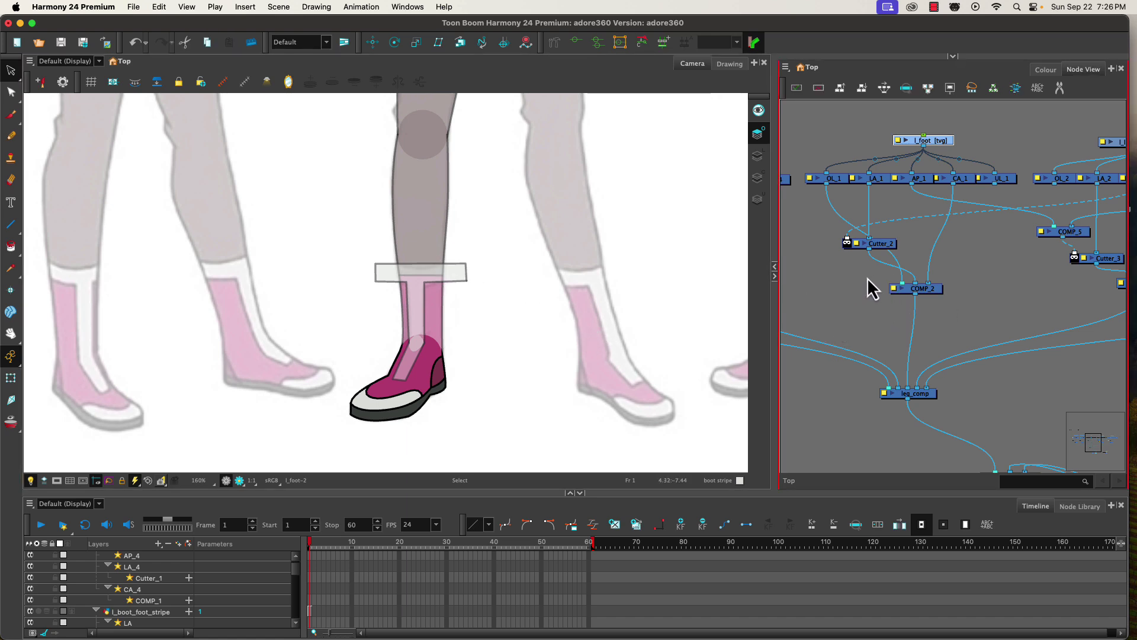
Step: Duplicate the Cutter_1 node in the upper boot stripe's node branch
drag(860, 305, 1018, 286)
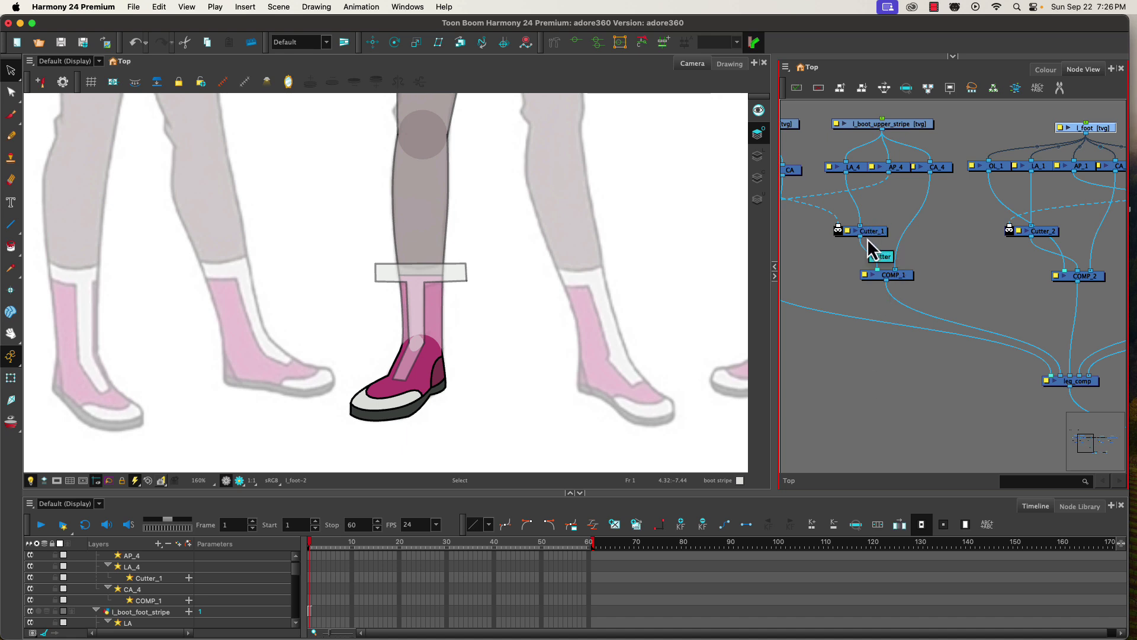
drag(869, 248, 871, 238)
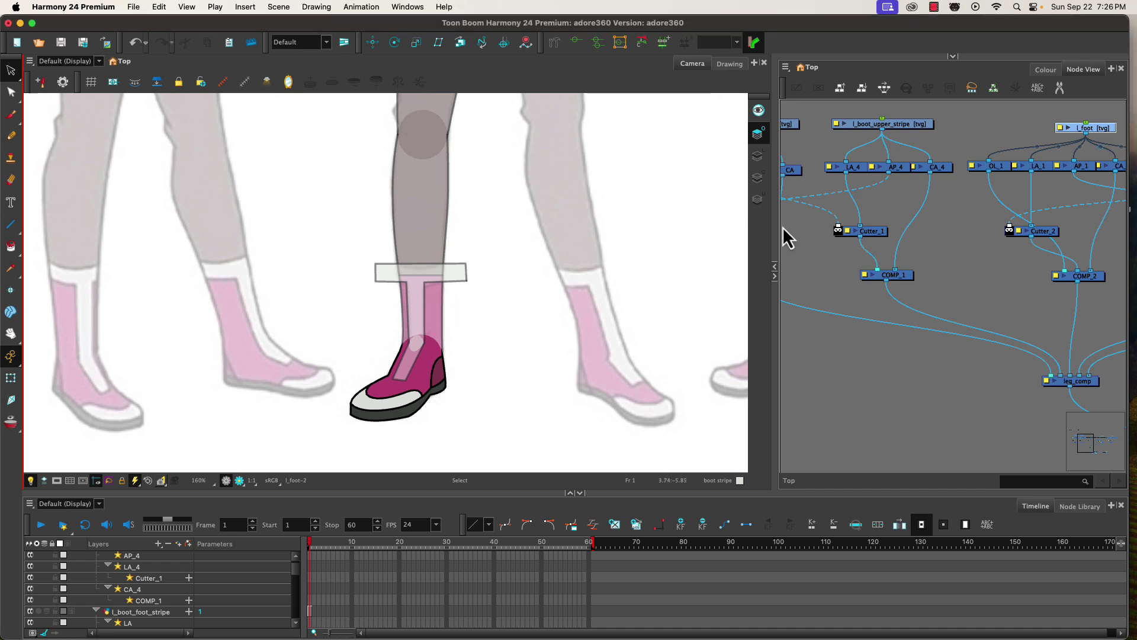
click(868, 232)
key(ctrl+c)
key(ctrl+v)
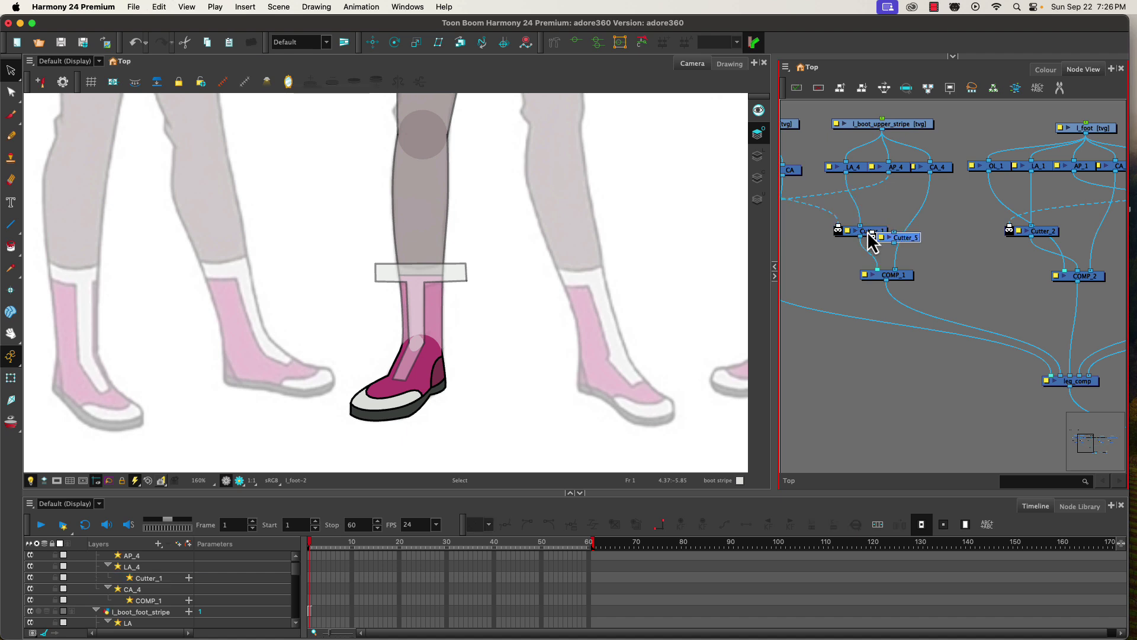
Step: Insert the duplicated cutter into the connection between COMP_1 and leg_comp, aligned beneath COMP_1
drag(870, 238, 912, 262)
mouse_move(927, 305)
mouse_down()
mouse_move(930, 357)
mouse_move(901, 312)
mouse_move(807, 341)
mouse_move(1042, 360)
mouse_move(876, 438)
mouse_move(941, 298)
mouse_move(947, 310)
mouse_up()
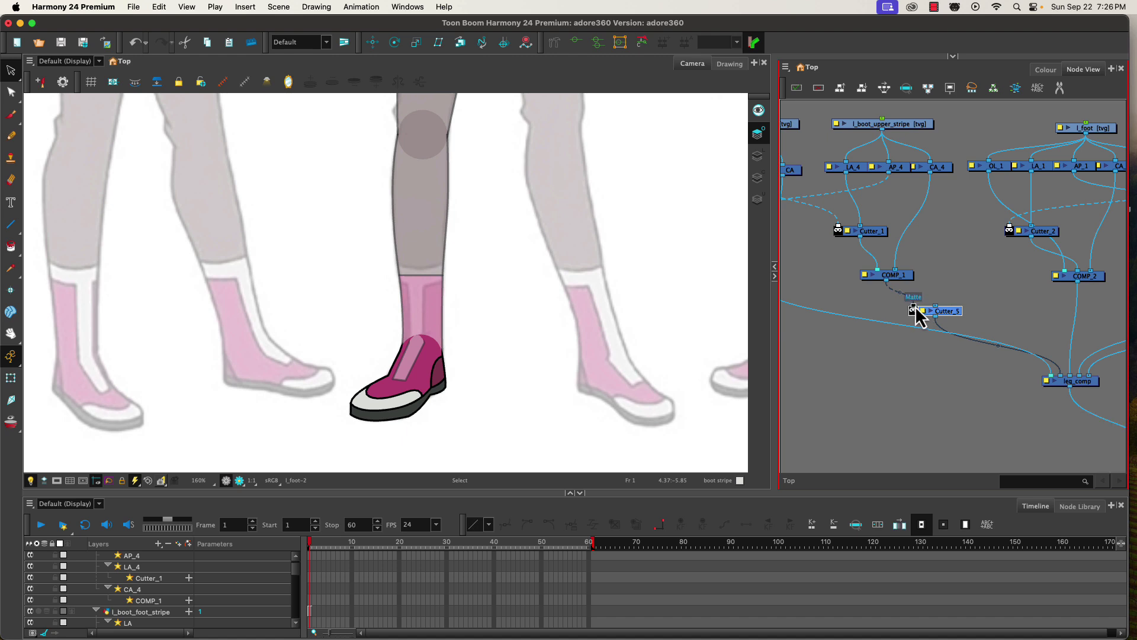
click(934, 310)
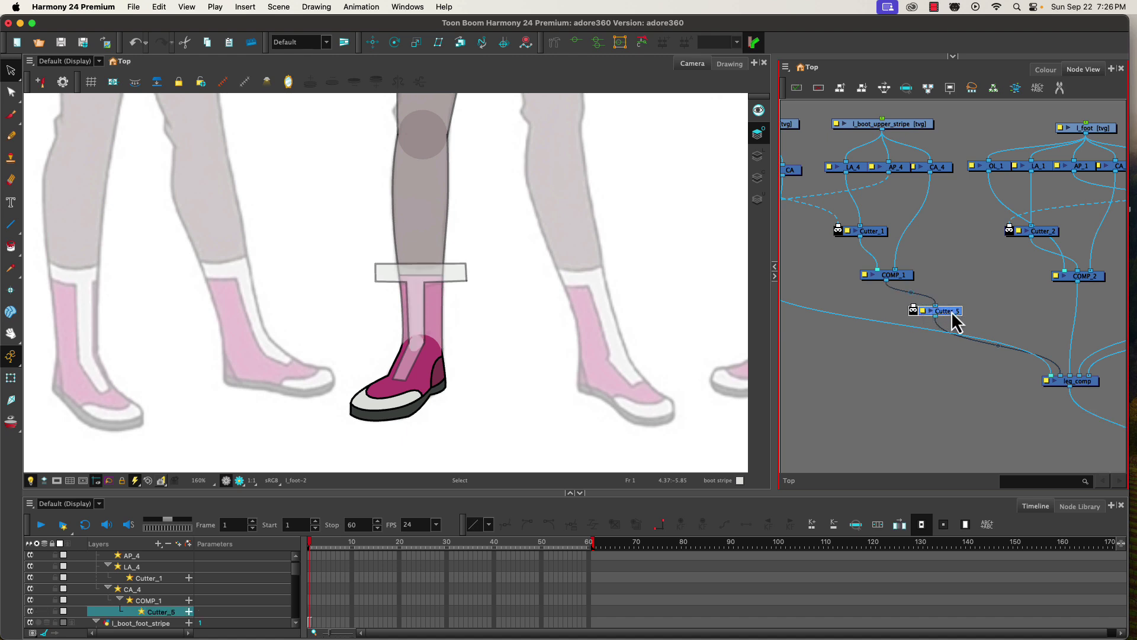
drag(948, 309, 903, 345)
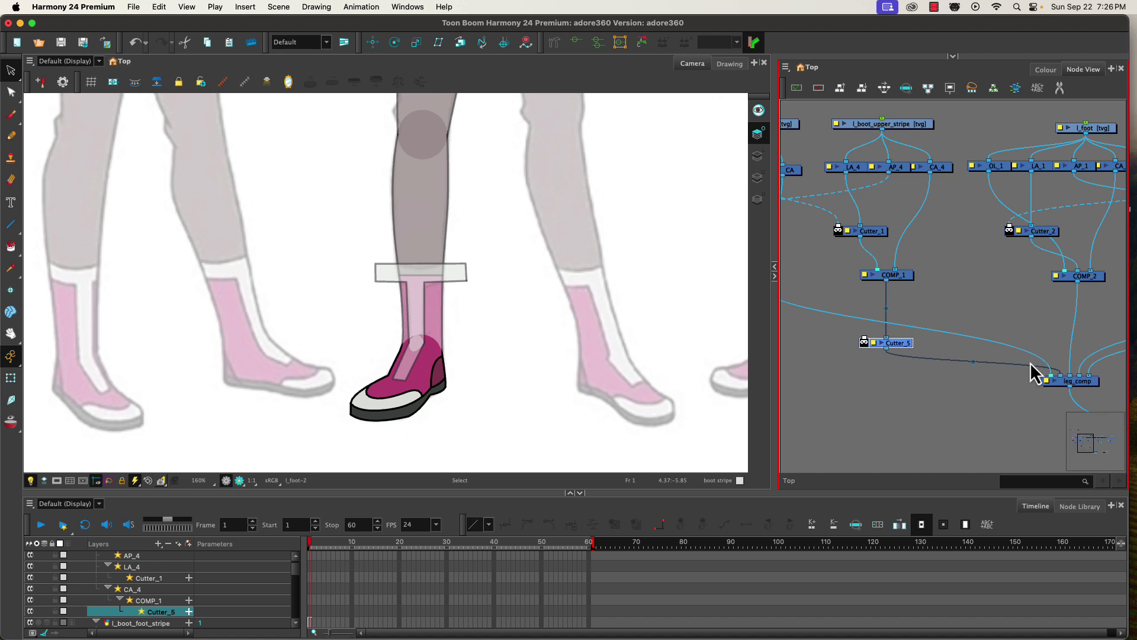
drag(1087, 384, 1086, 388)
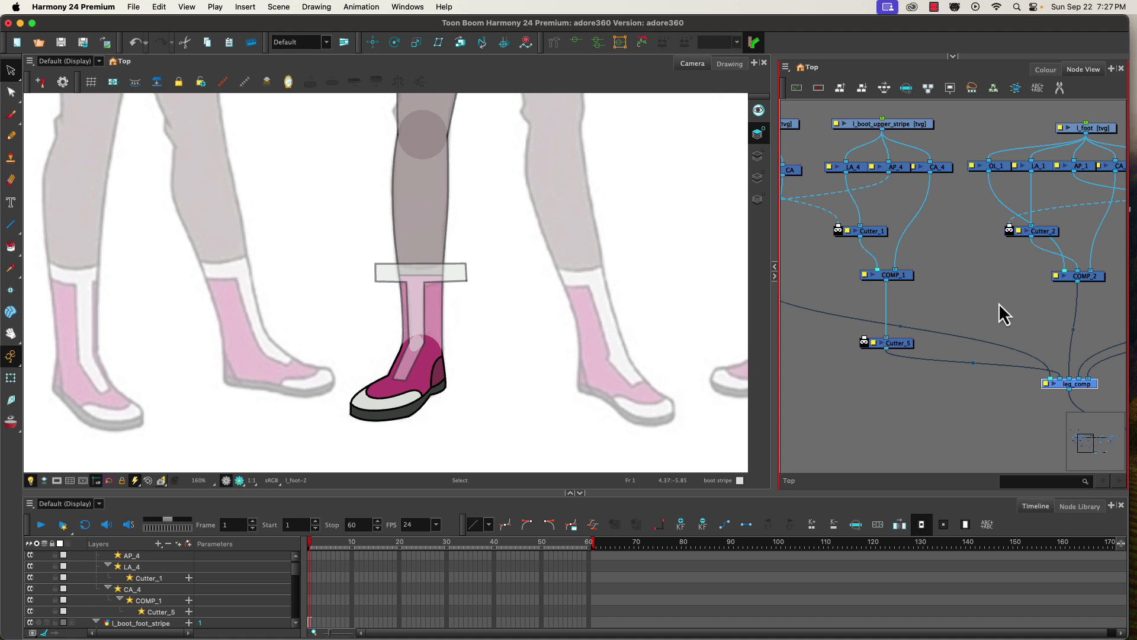
Step: Connect AP_2 to Cutter_5's matte and enable Inverted in that cutter's properties
drag(999, 303, 915, 291)
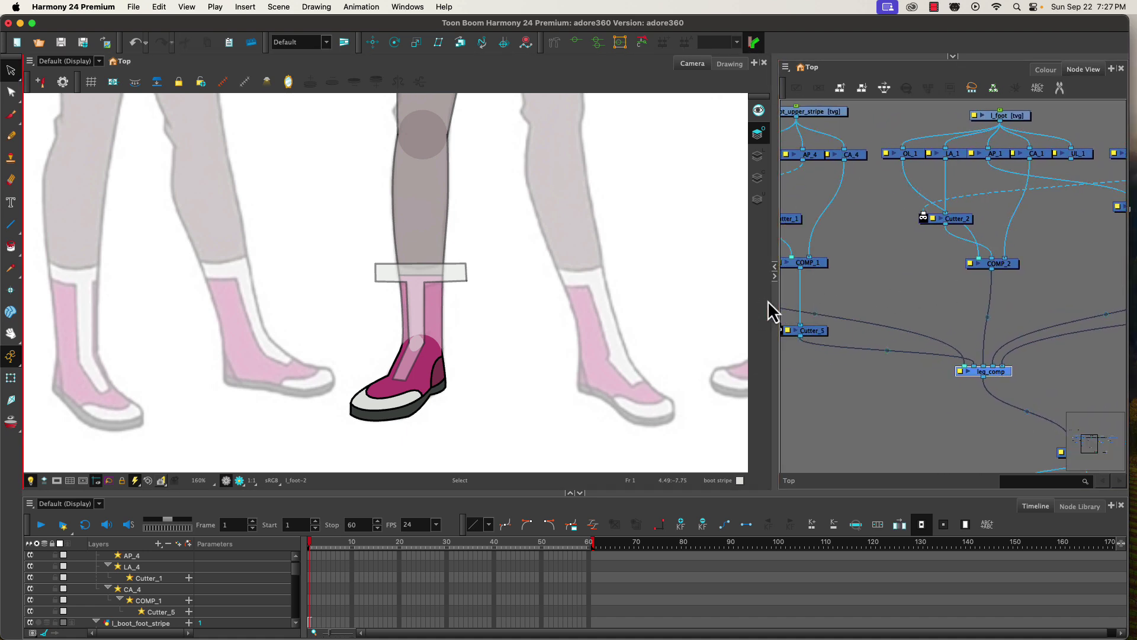
drag(774, 300, 490, 318)
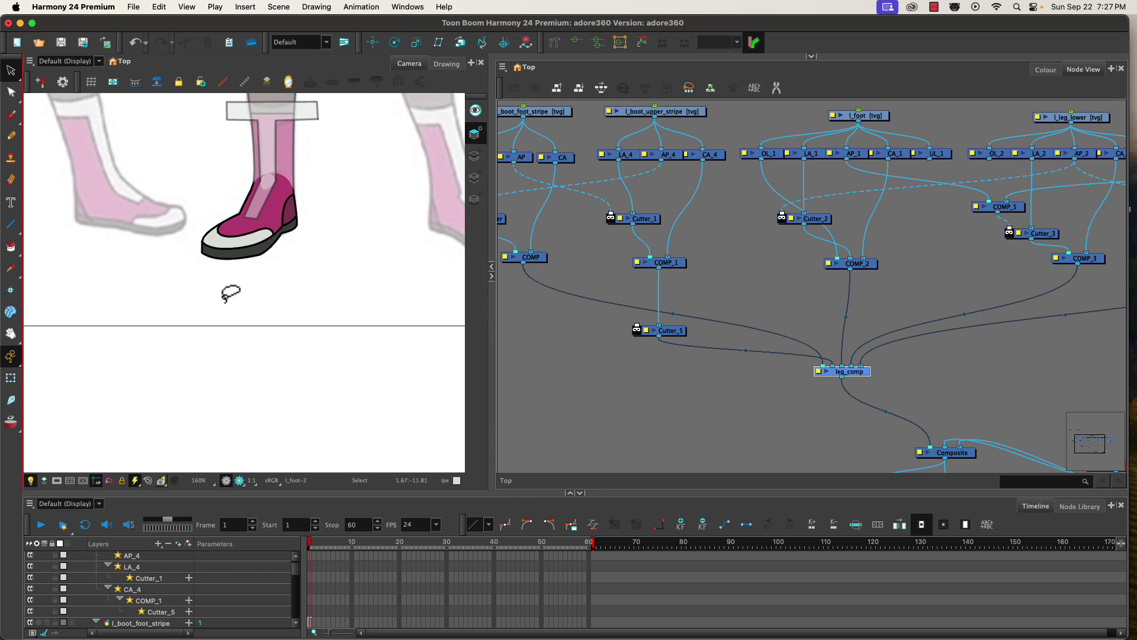
drag(225, 305, 137, 447)
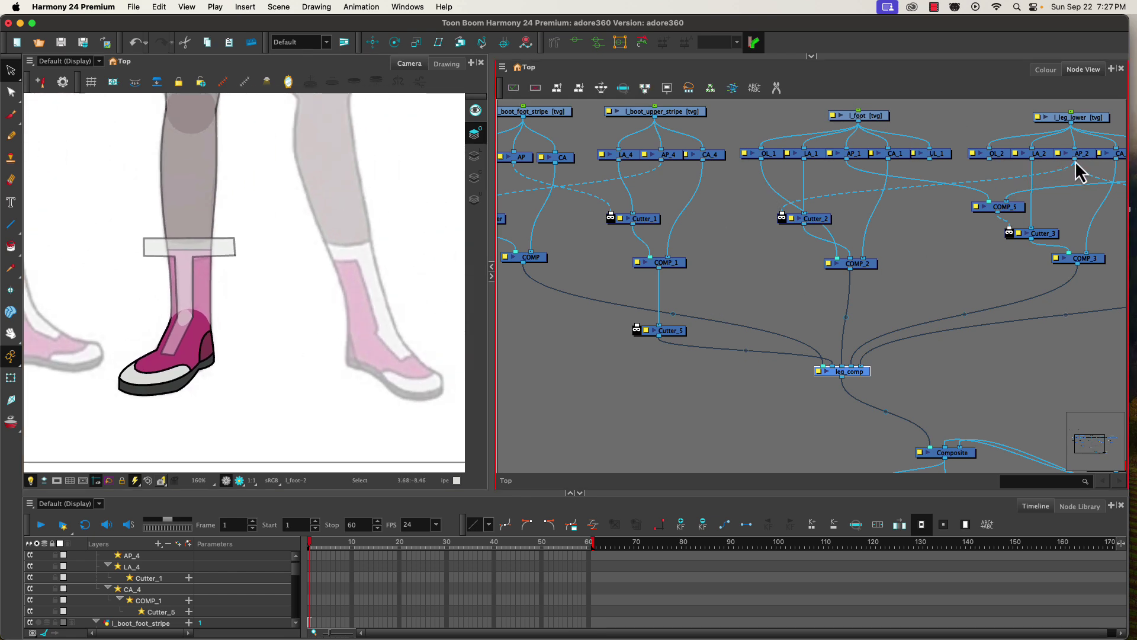
drag(1075, 161, 640, 325)
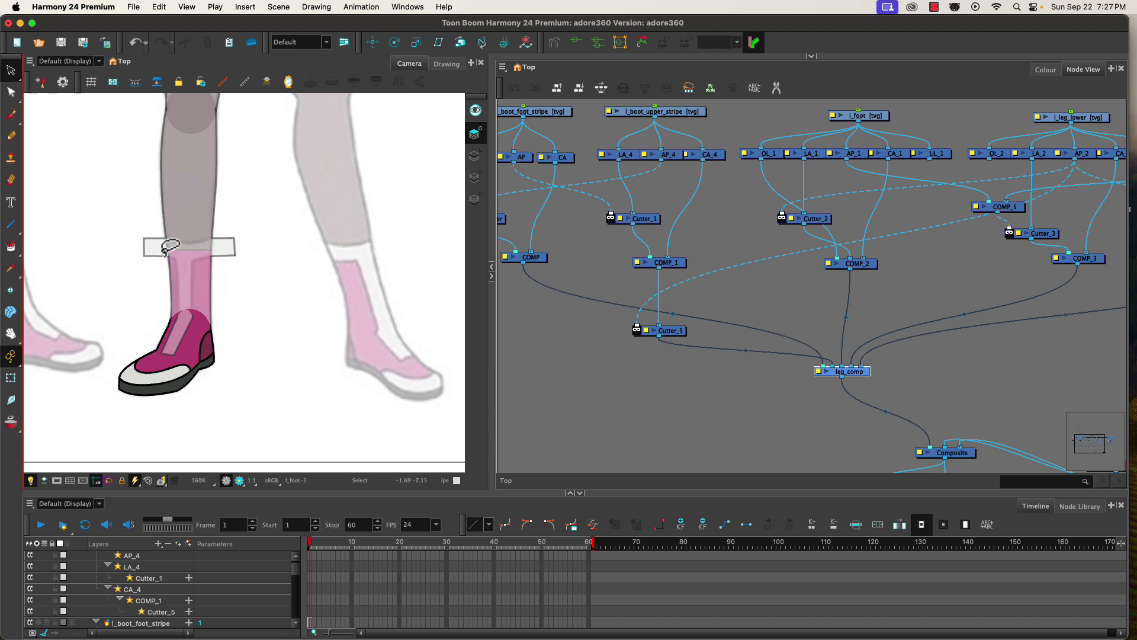
double_click(646, 329)
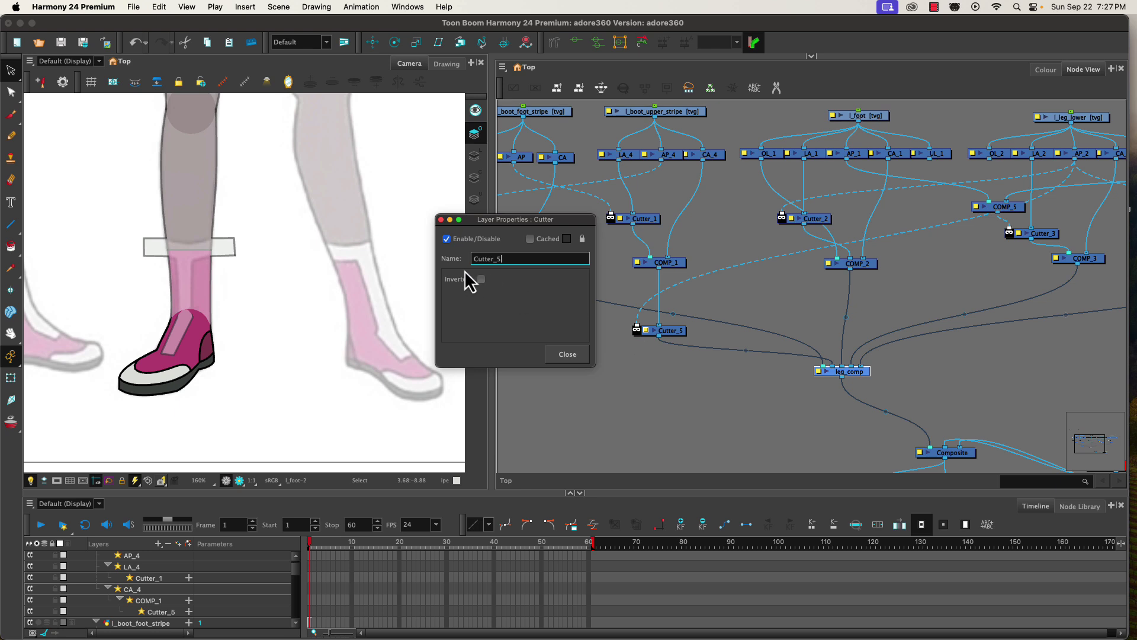
click(481, 279)
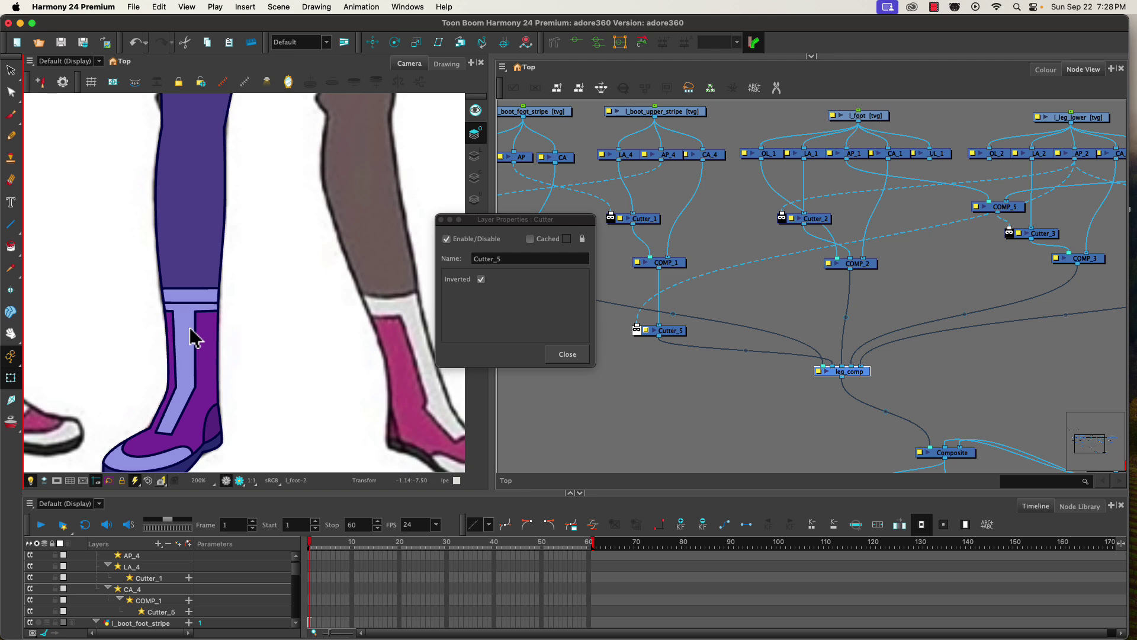
click(559, 354)
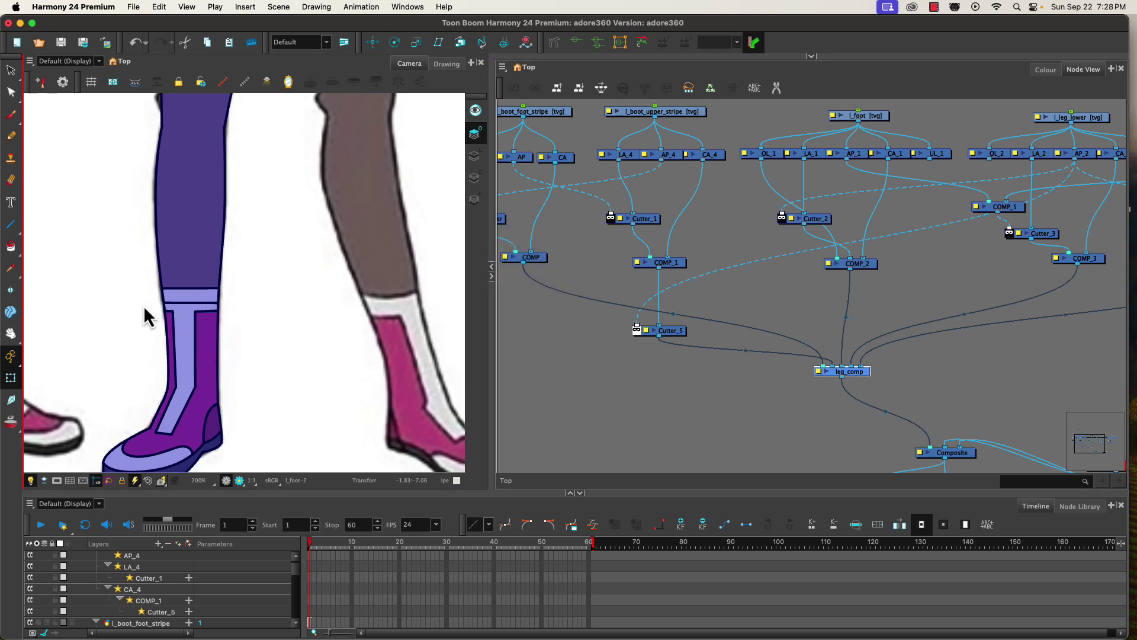
Step: Toggle the inversion of Cutter_5 and Cutter_2 and restore both to compare how the boot parts are clipped
click(635, 332)
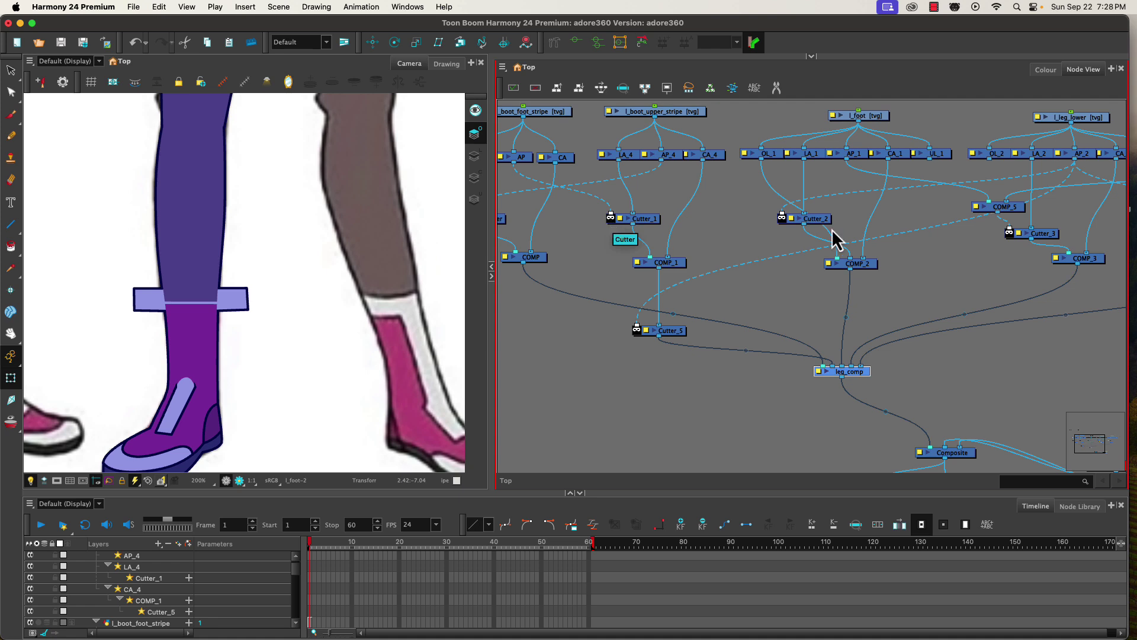
click(783, 219)
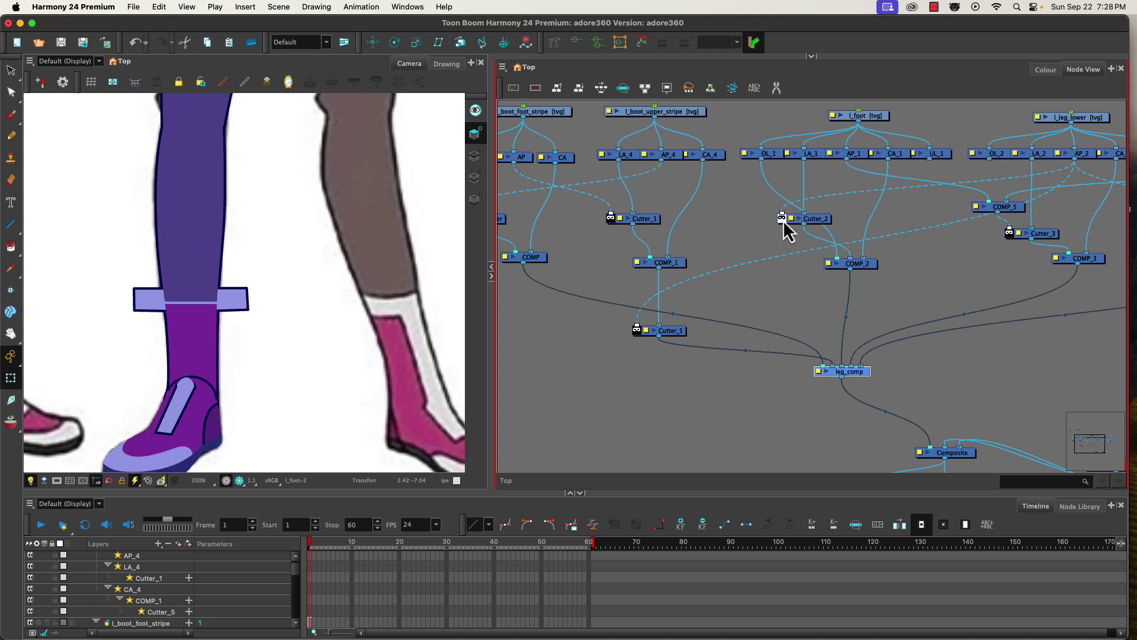
click(782, 219)
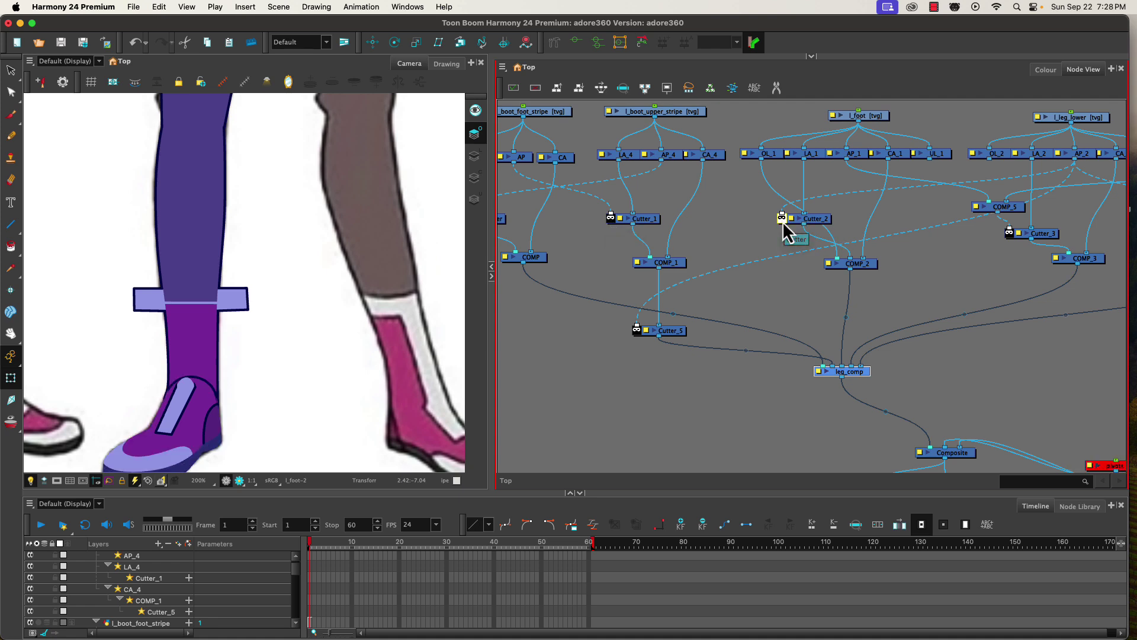
click(636, 330)
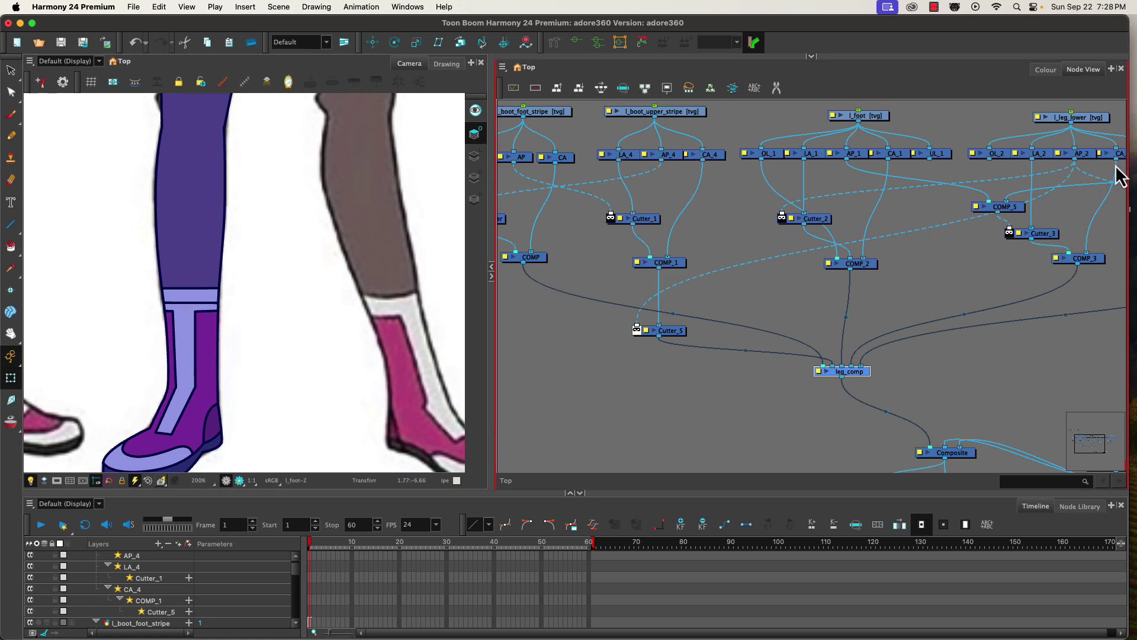
Step: Try CA_2 as Cutter_5's matte, examine the boot top up close, and reconnect AP_2 as the matte
drag(1117, 169, 634, 326)
scroll(190, 317, up, 1)
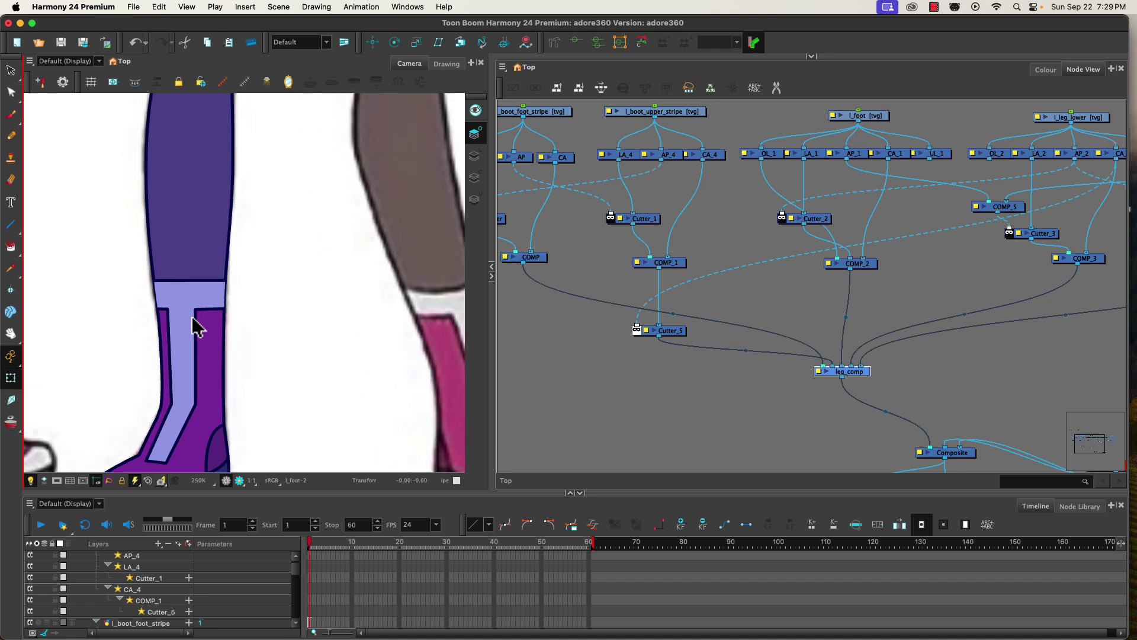
scroll(191, 317, down, 2)
scroll(190, 317, up, 6)
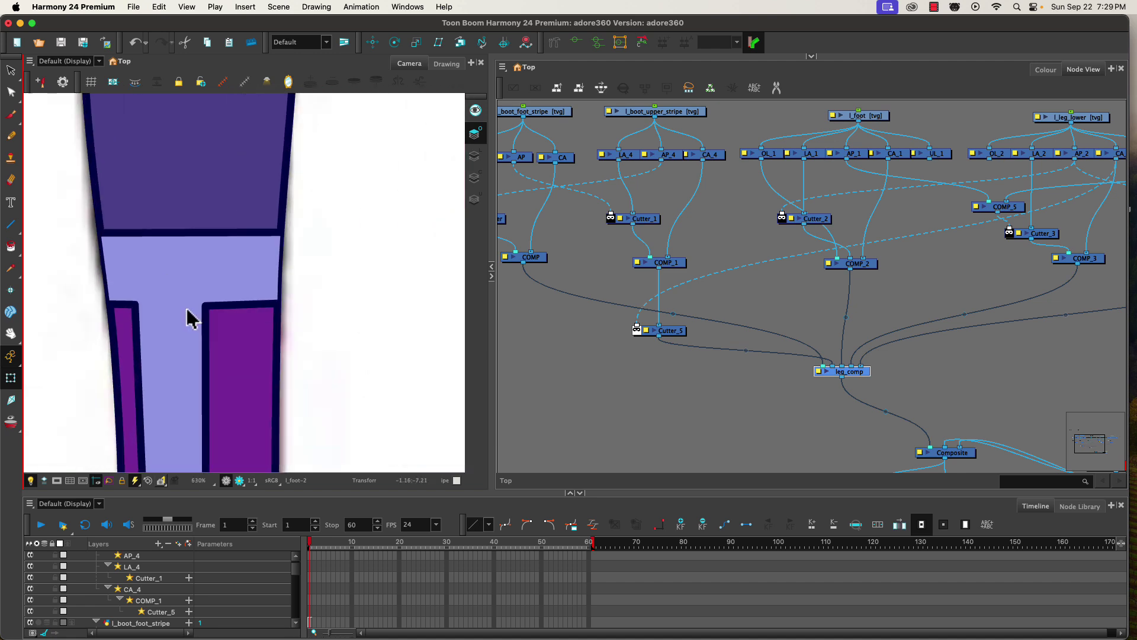
scroll(188, 318, up, 3)
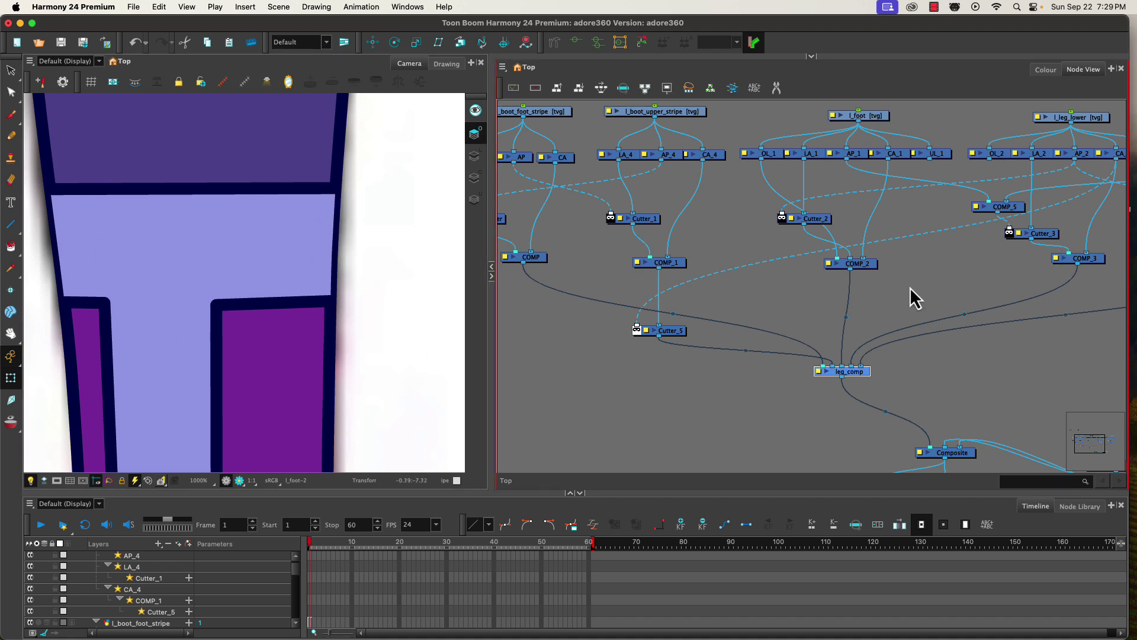
drag(1075, 161, 640, 324)
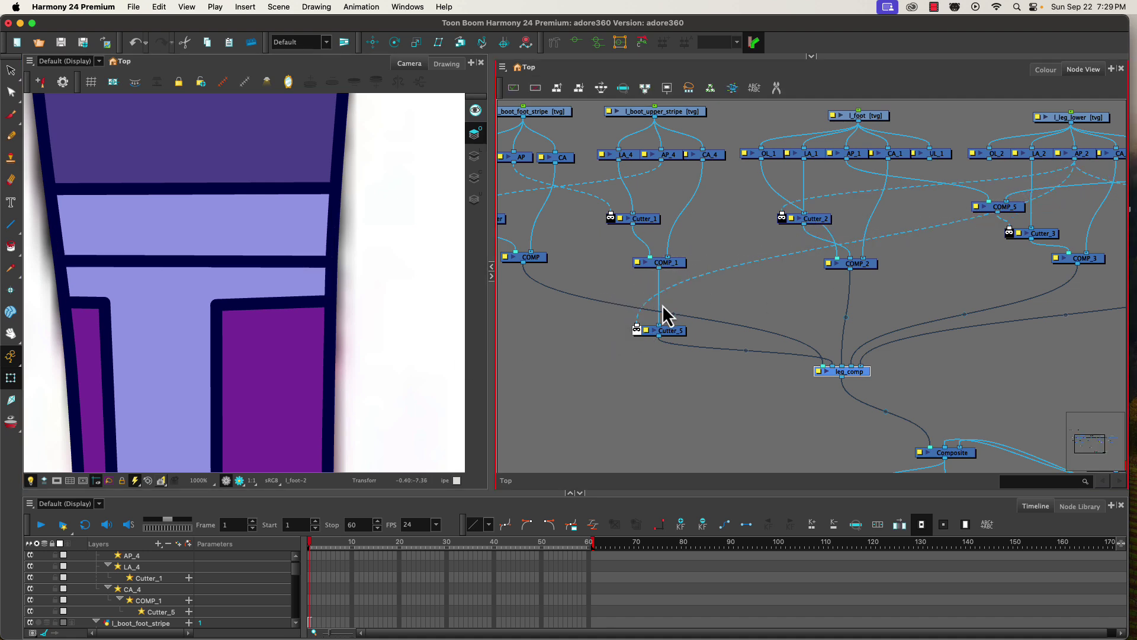
Step: Delete the horizontal line across the top of the boot from the line art of the l_leg_lower drawing
click(1075, 117)
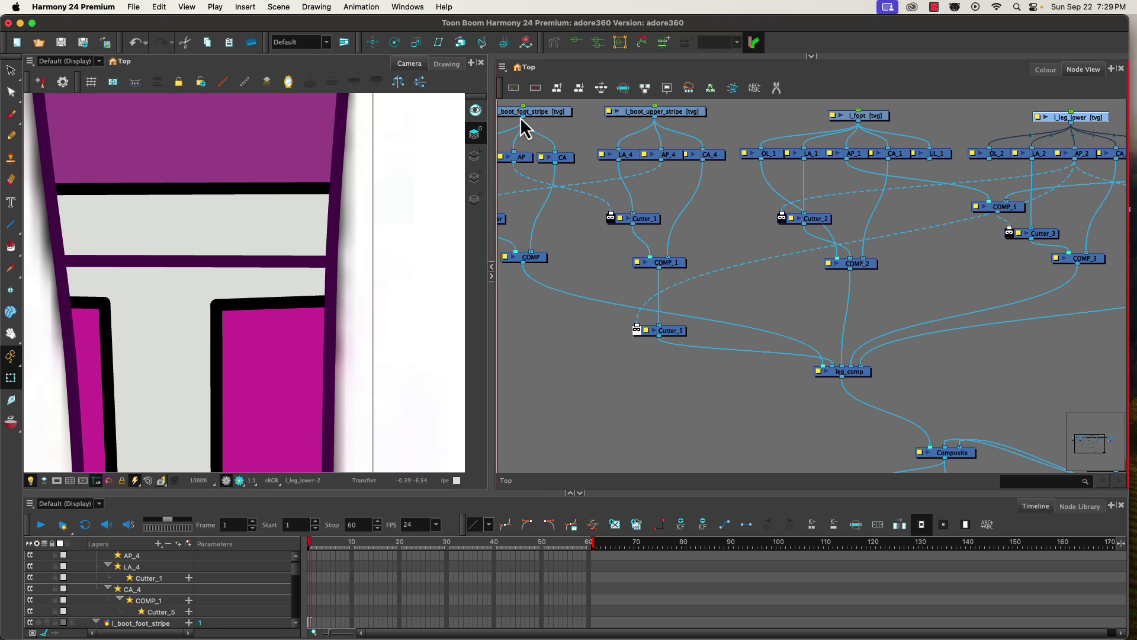
click(447, 64)
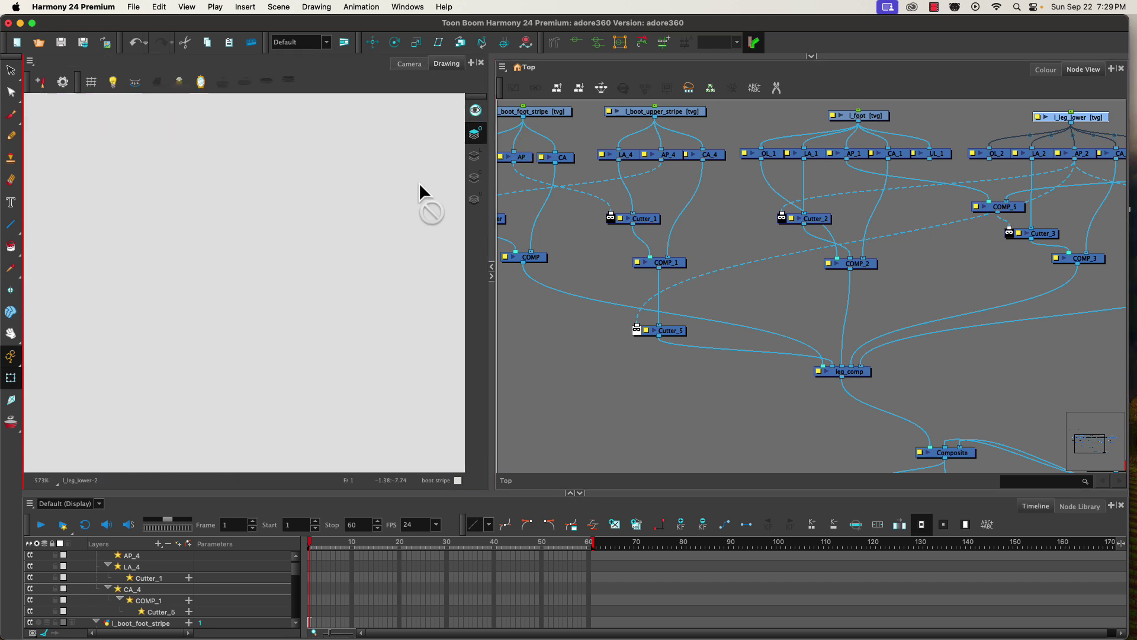
click(475, 155)
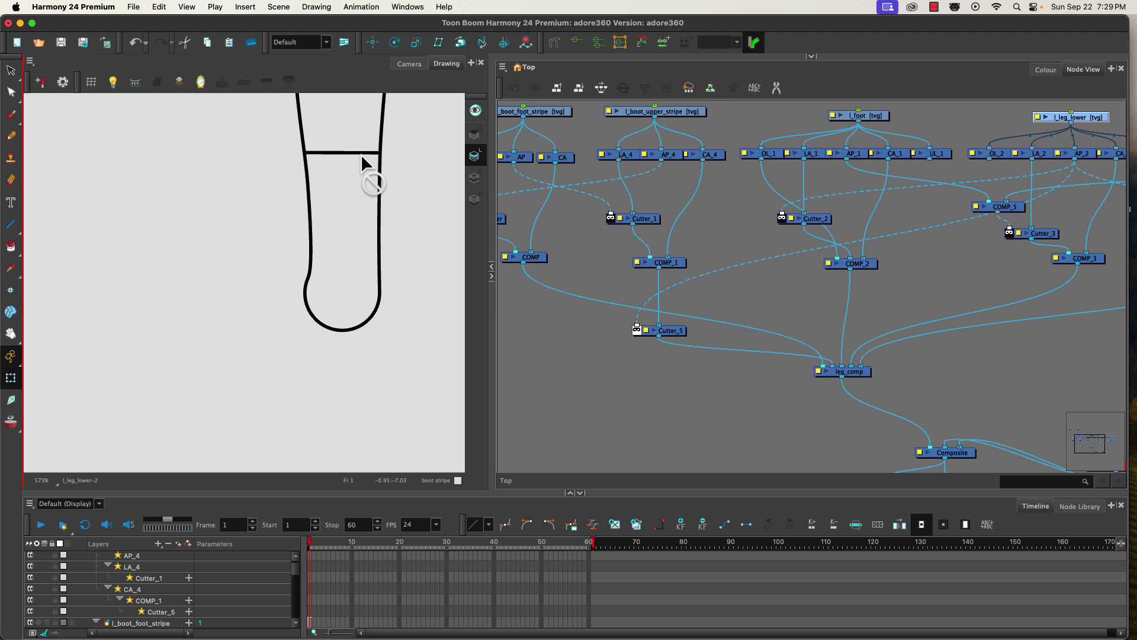
click(11, 70)
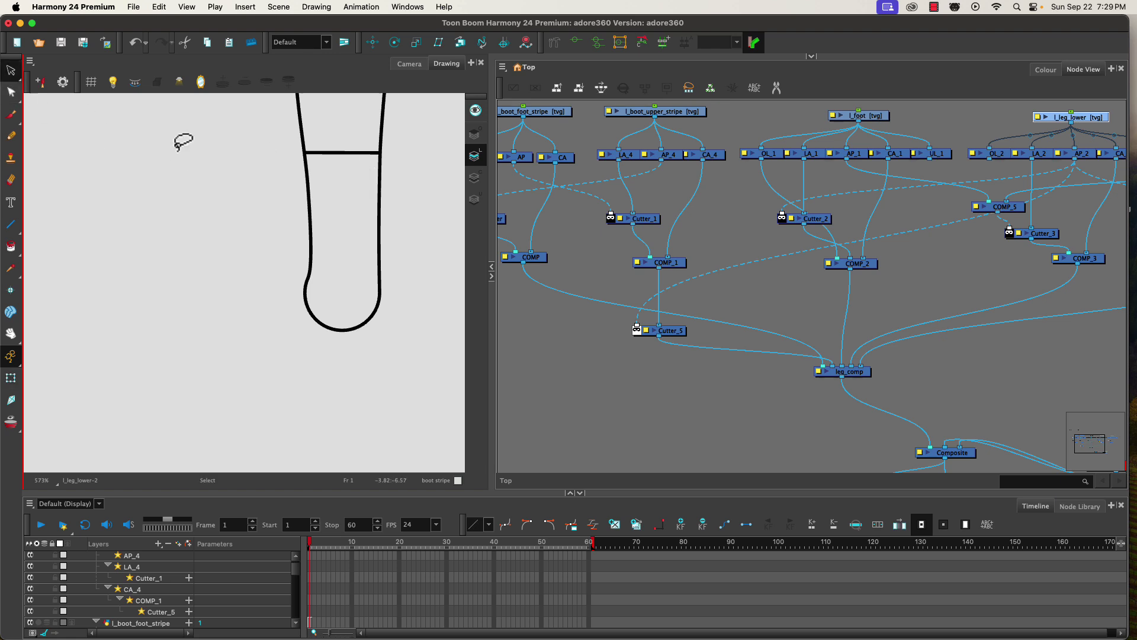
click(342, 154)
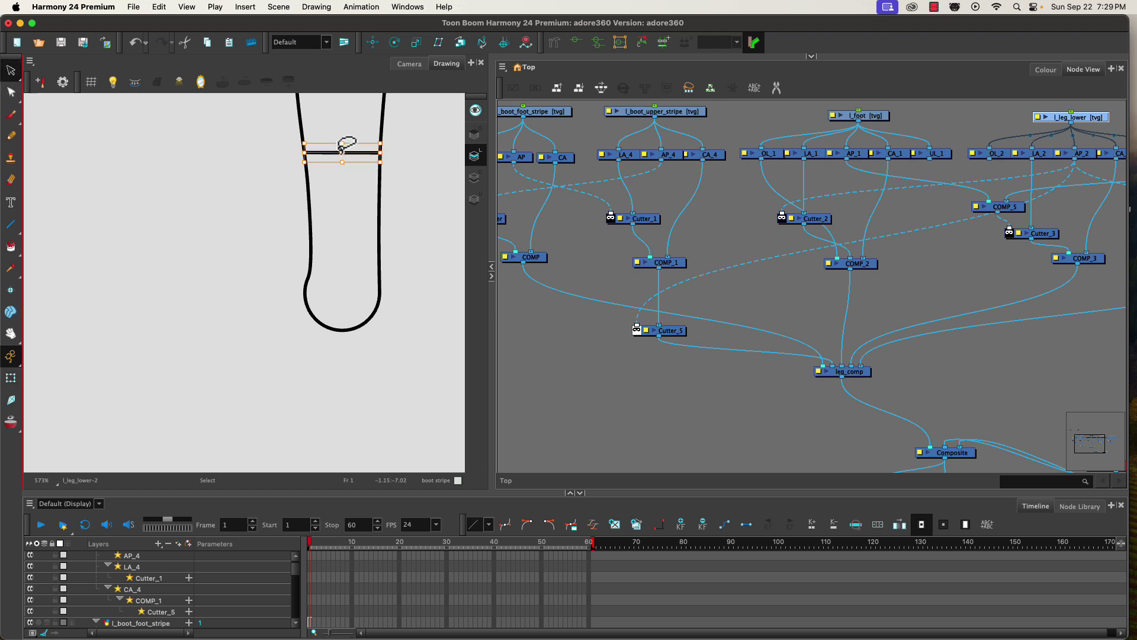
click(480, 181)
click(476, 157)
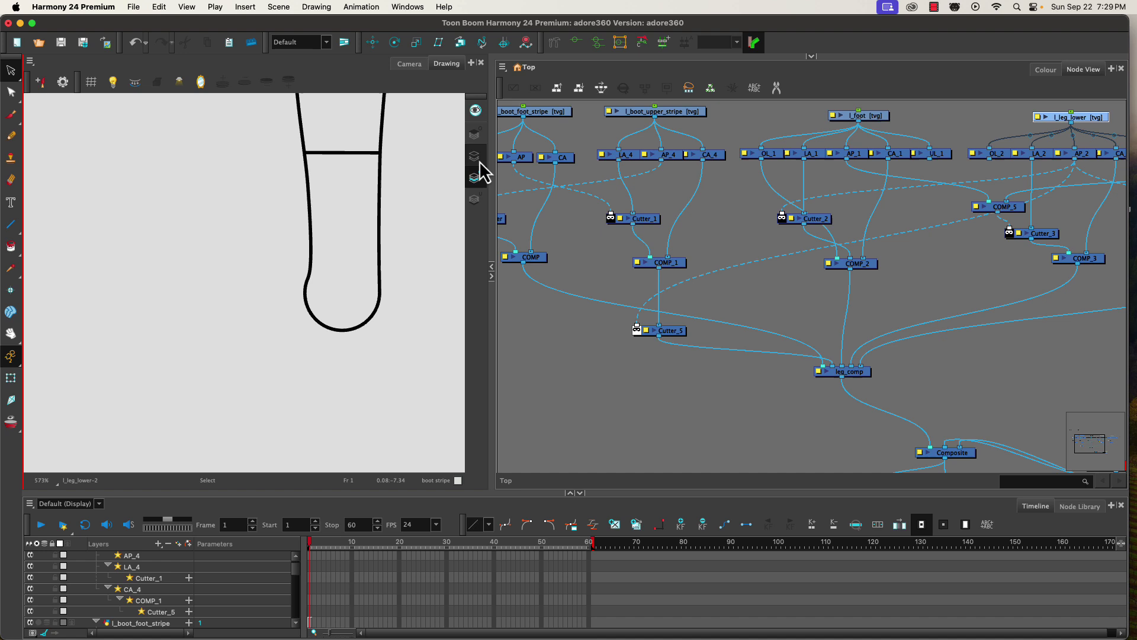
click(359, 153)
key(Delete)
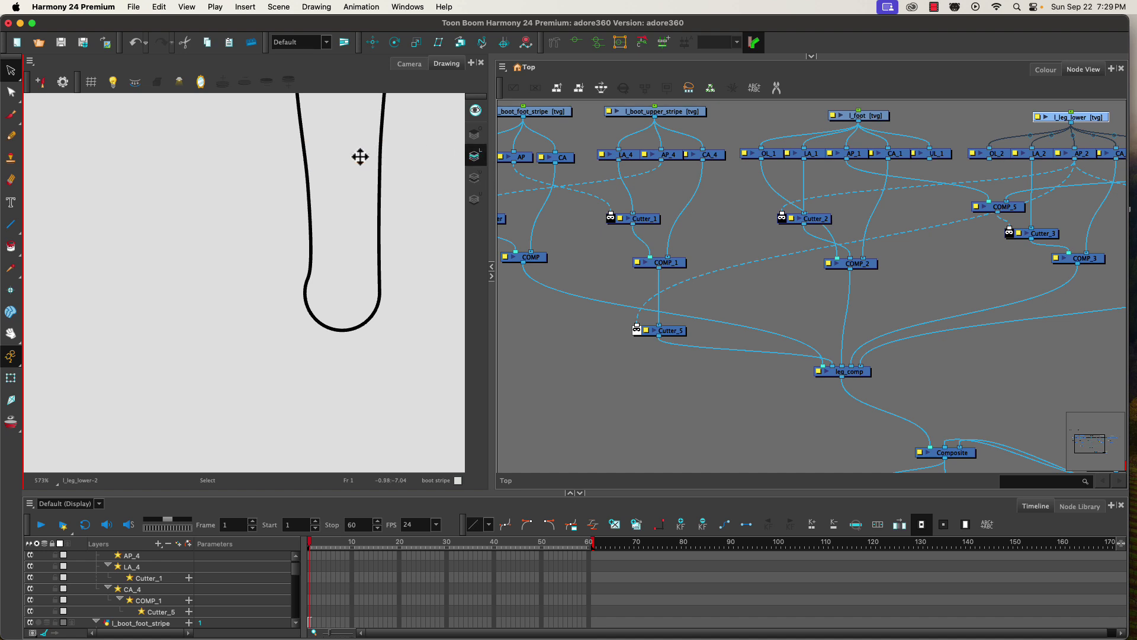
click(362, 158)
Step: Return to the Camera view with the Transform tool active, deselect the lower leg and inspect the boot
click(413, 66)
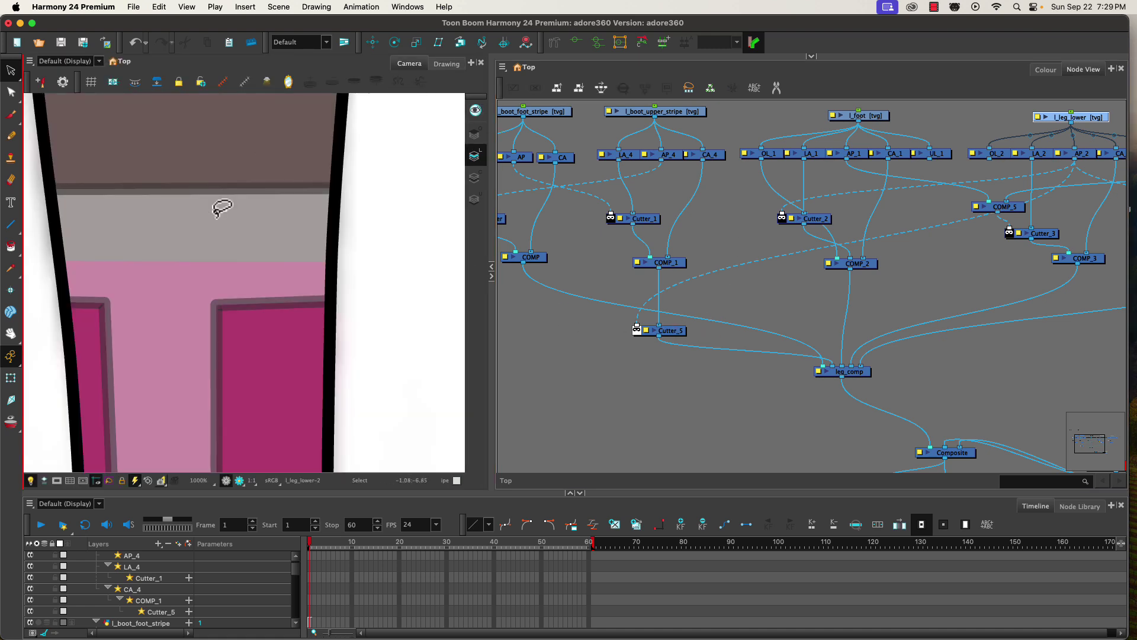
scroll(219, 207, down, 4)
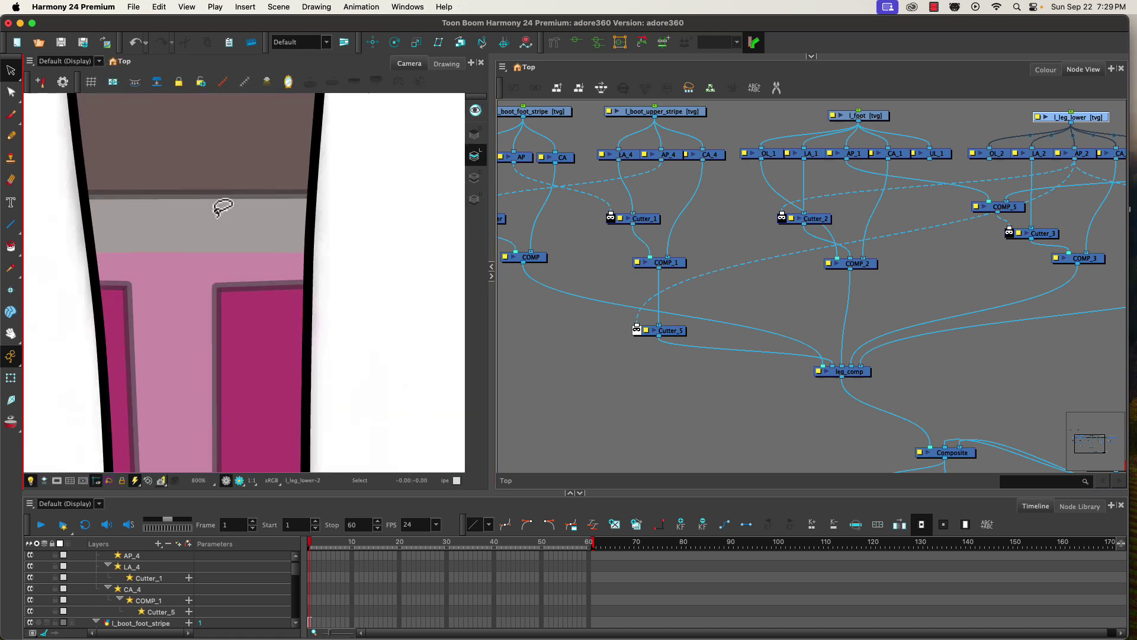
click(11, 380)
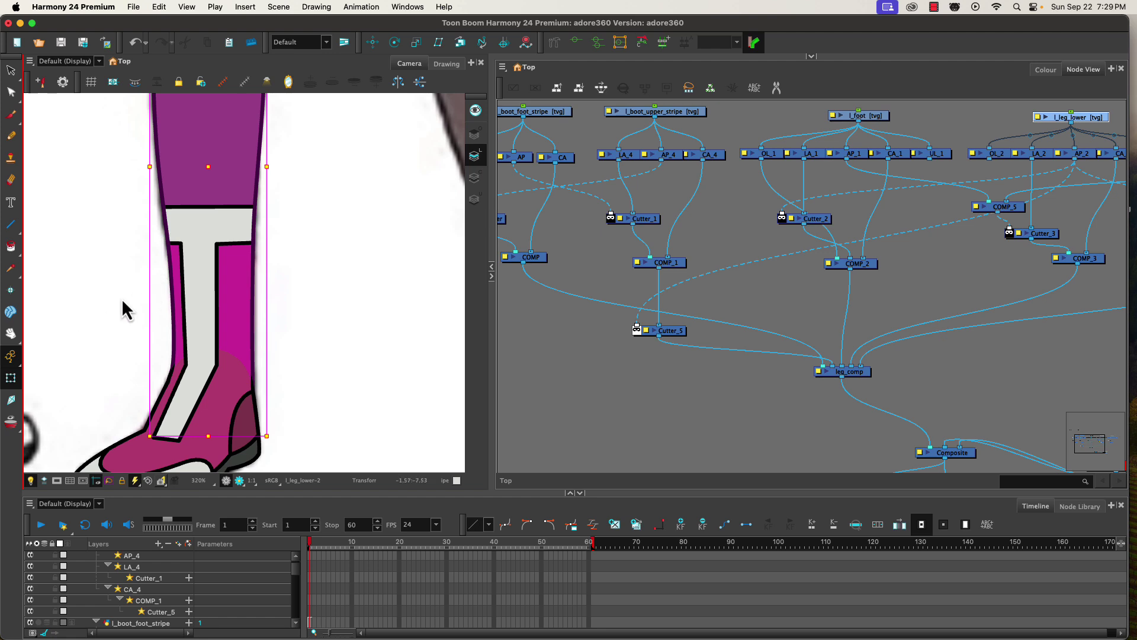
click(97, 308)
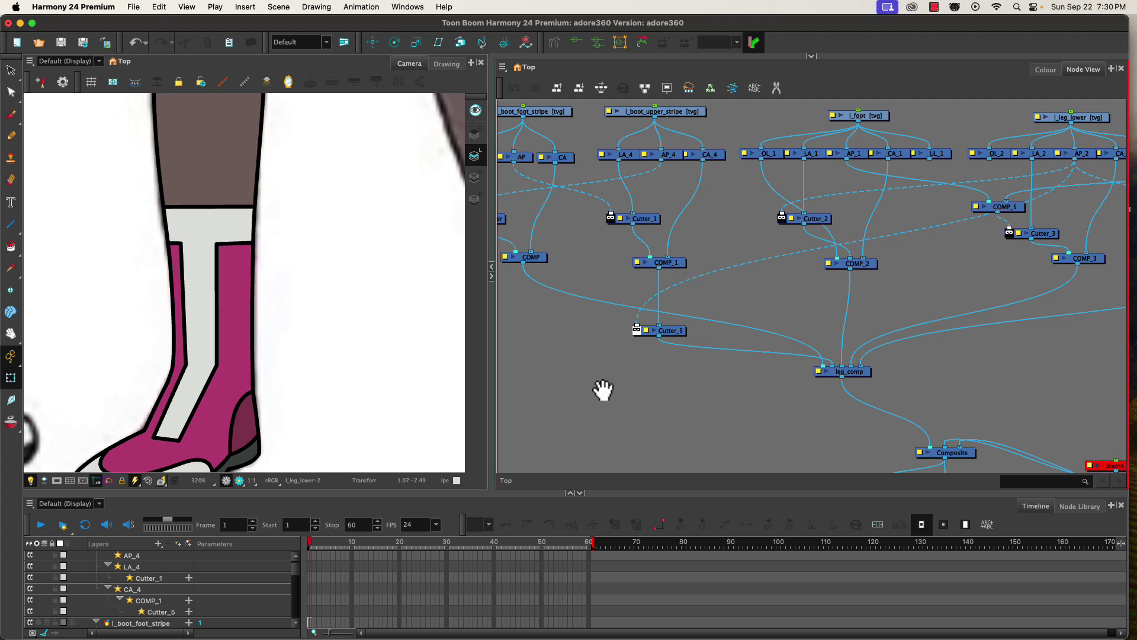
Step: Add a parent peg to l_boot_upper_stripe and try nudging the stripe slightly sideways on the boot
drag(604, 388, 693, 474)
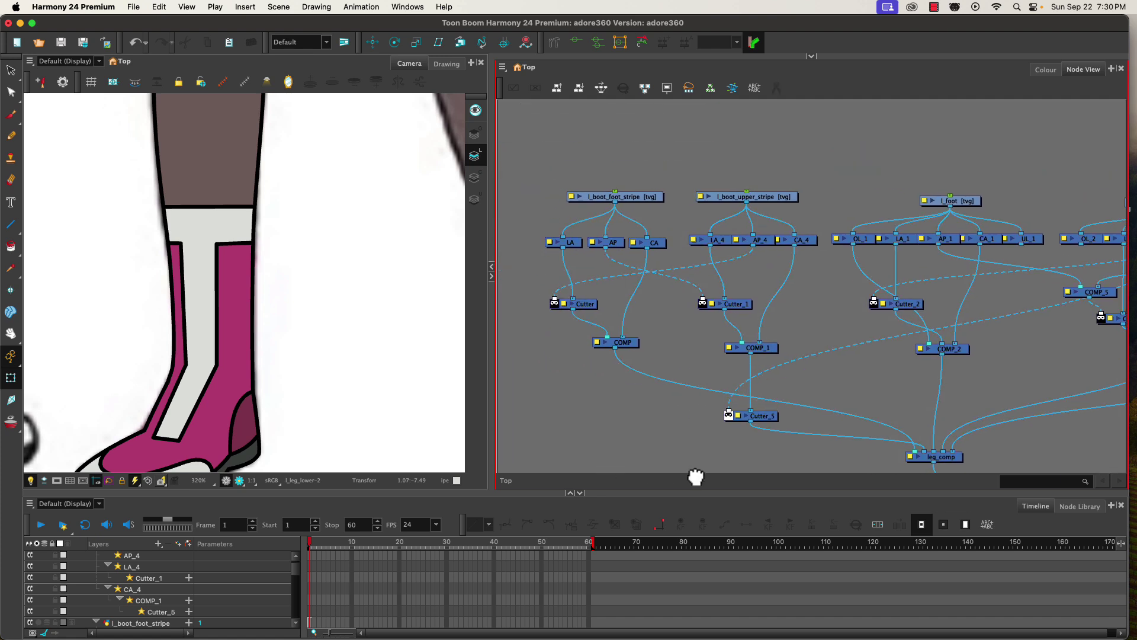
click(771, 198)
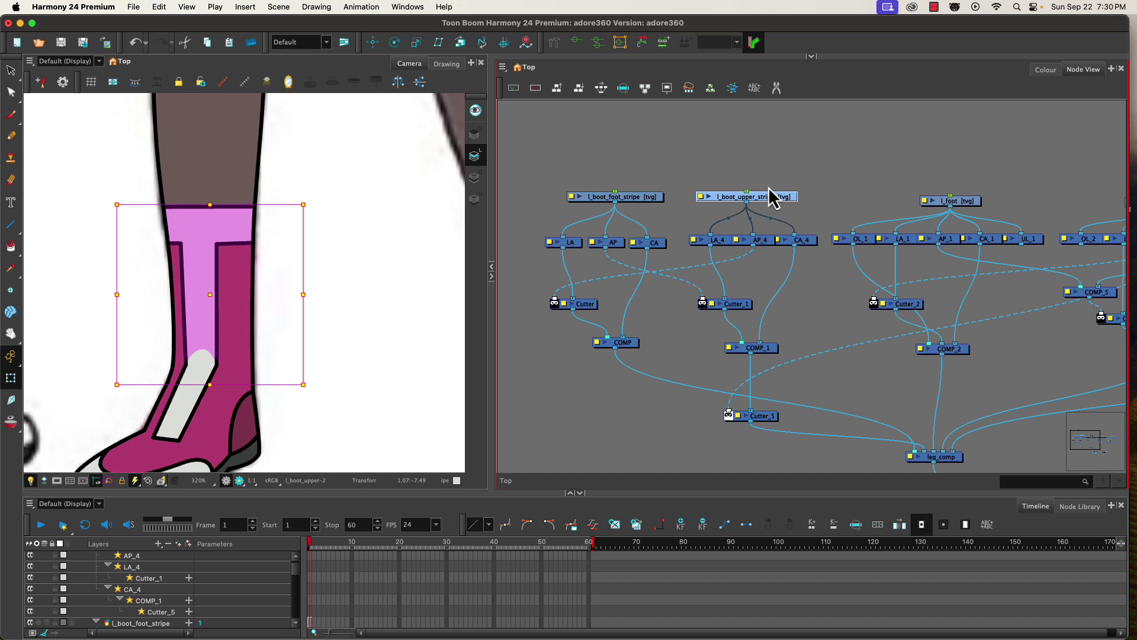
key(super+alt+p)
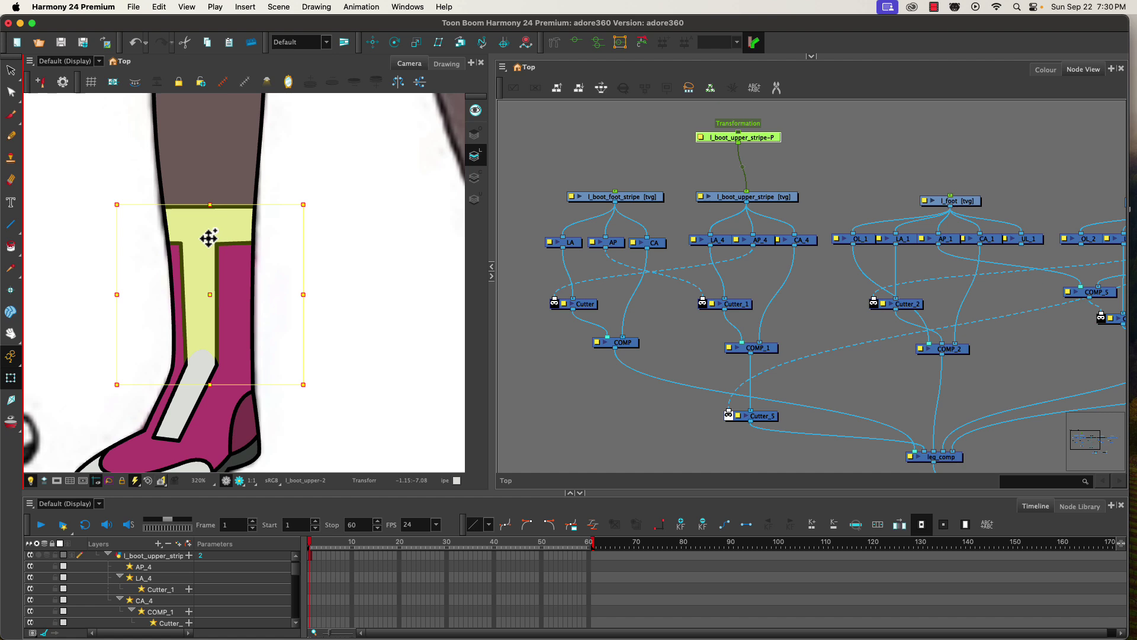
mouse_move(209, 238)
mouse_down()
mouse_move(251, 234)
mouse_move(177, 249)
mouse_move(254, 243)
mouse_move(133, 240)
mouse_move(247, 236)
mouse_move(208, 236)
mouse_up()
key(space)
drag(414, 350, 314, 317)
click(233, 284)
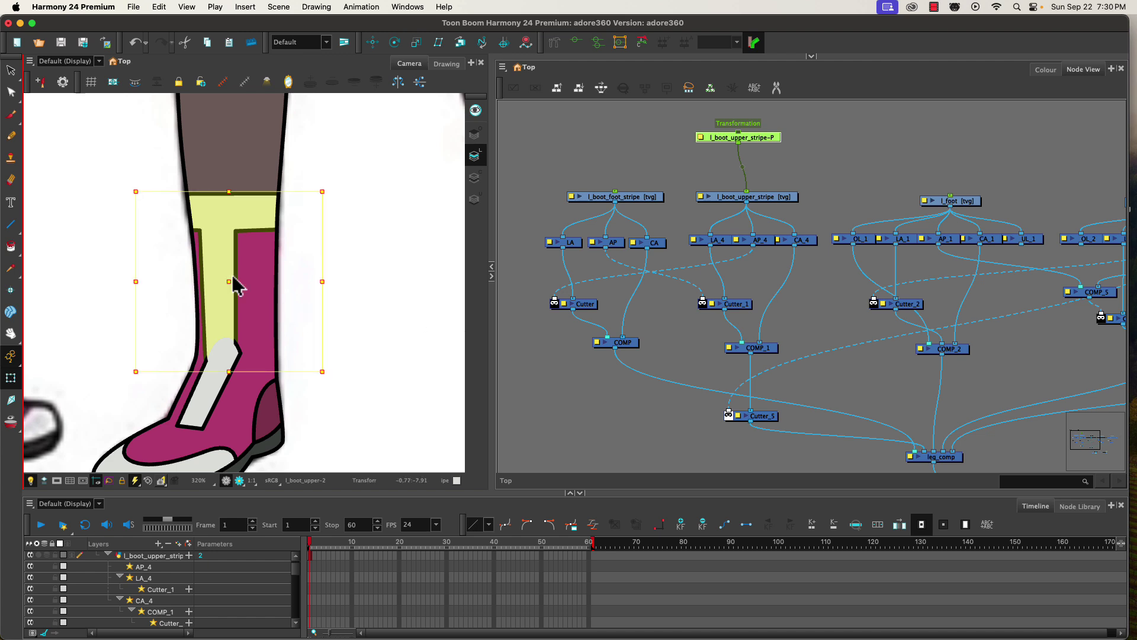
mouse_move(213, 269)
mouse_down()
mouse_move(233, 254)
mouse_move(221, 279)
mouse_move(218, 268)
mouse_up()
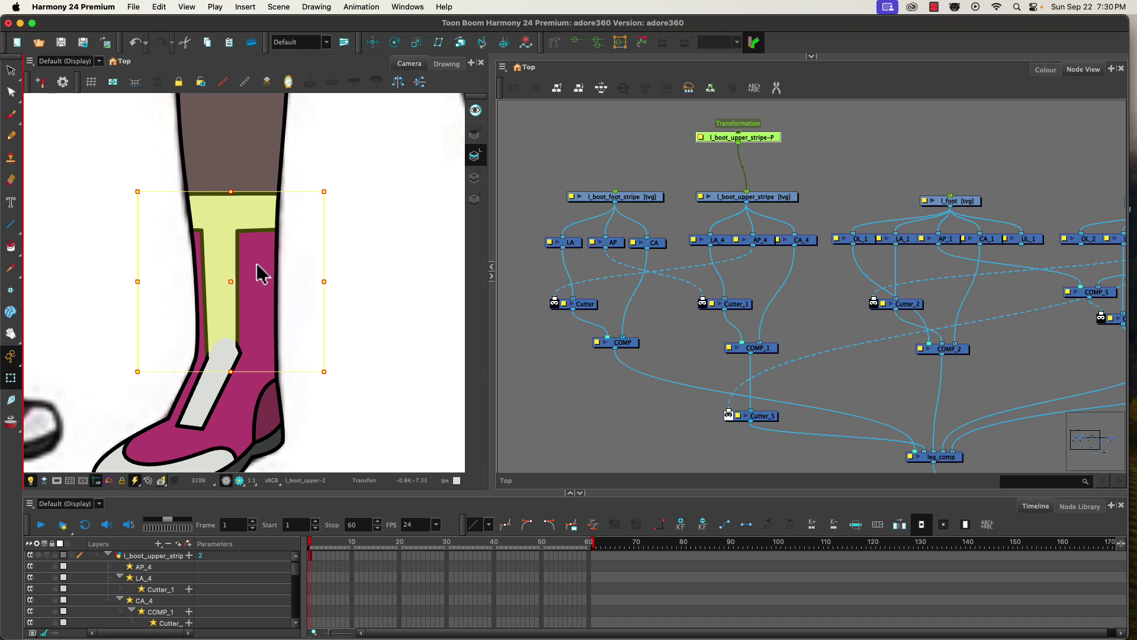
Step: Undo the stripe nudge and delete the parent peg above l_boot_upper_stripe
key(ctrl+z)
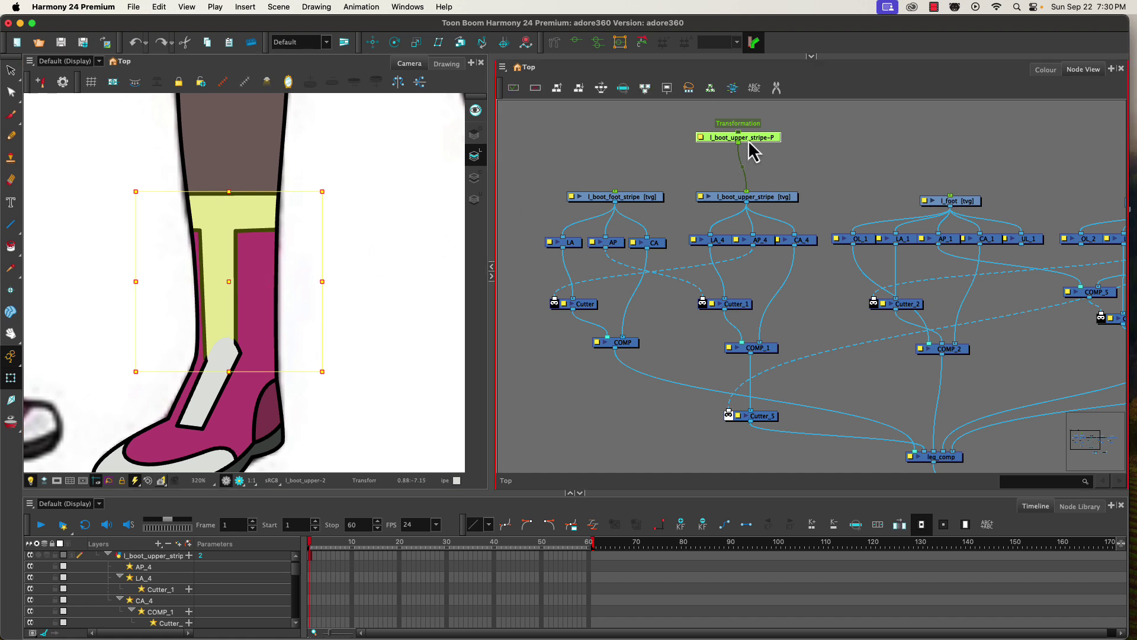
key(Delete)
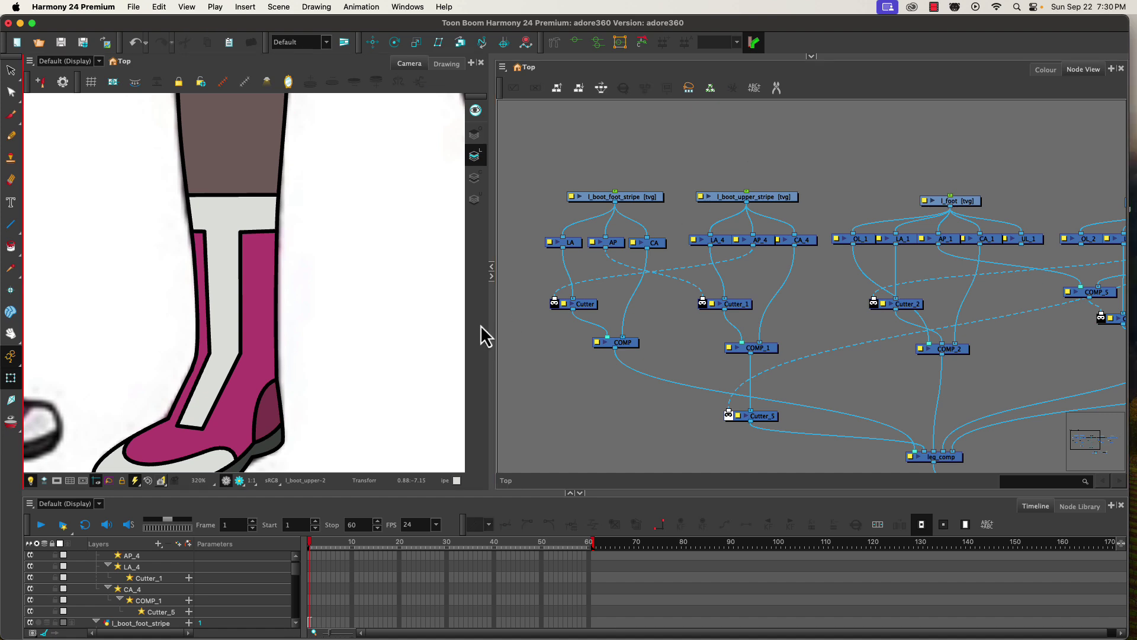
click(634, 253)
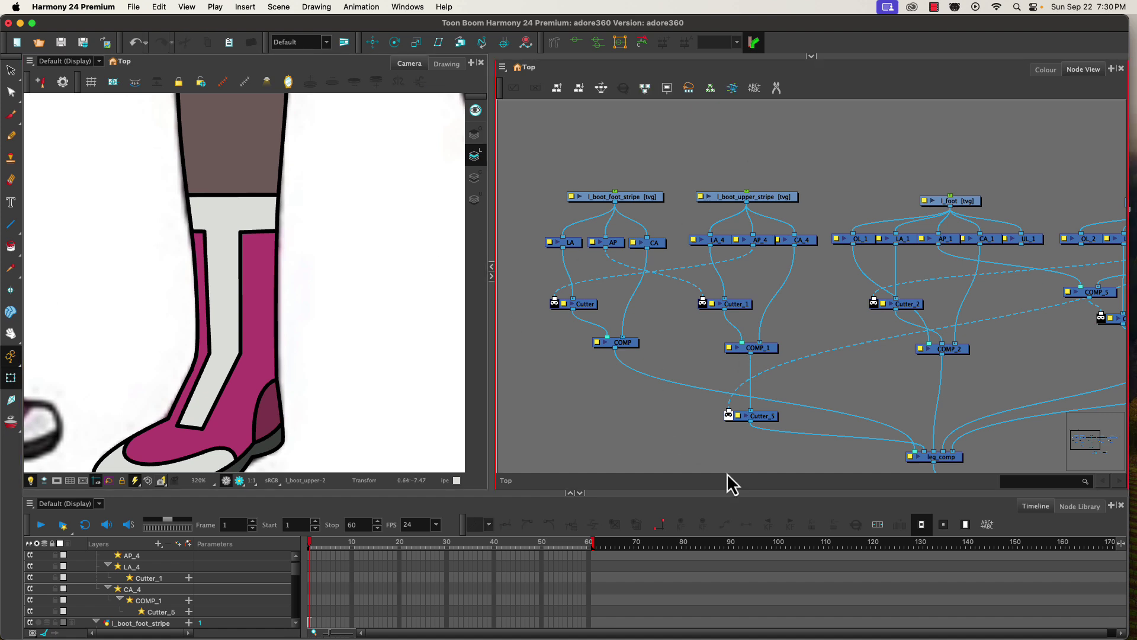
Step: Disconnect AP_2 from Cutter_5's matte and disable the Cutter and Cutter_1 nodes to expose both unclipped boot stripes
drag(728, 413, 729, 393)
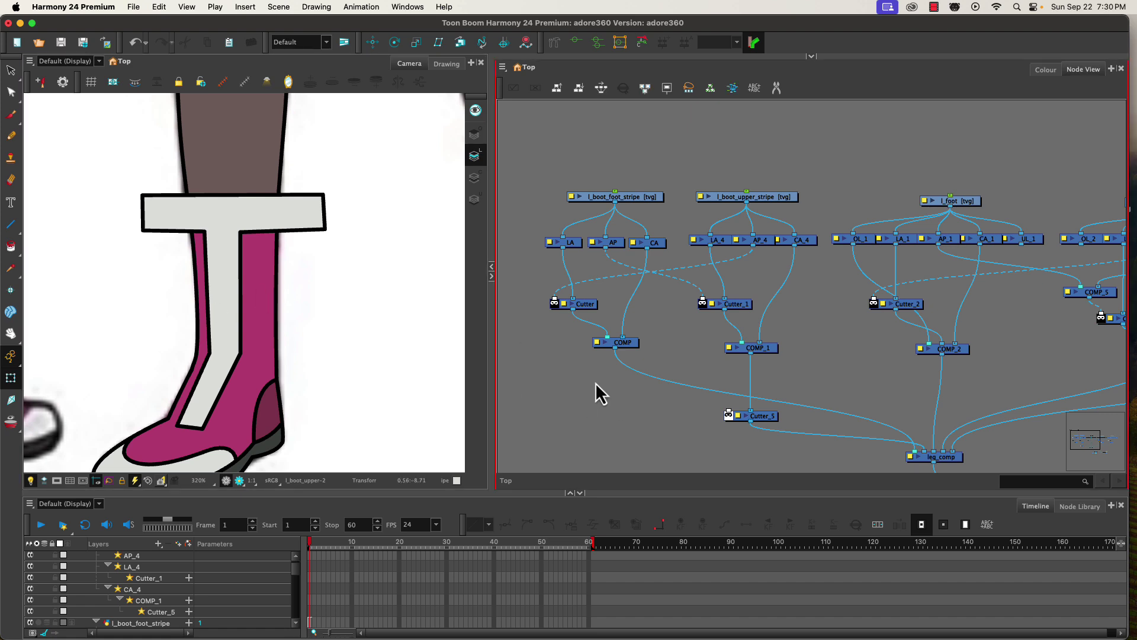
click(582, 305)
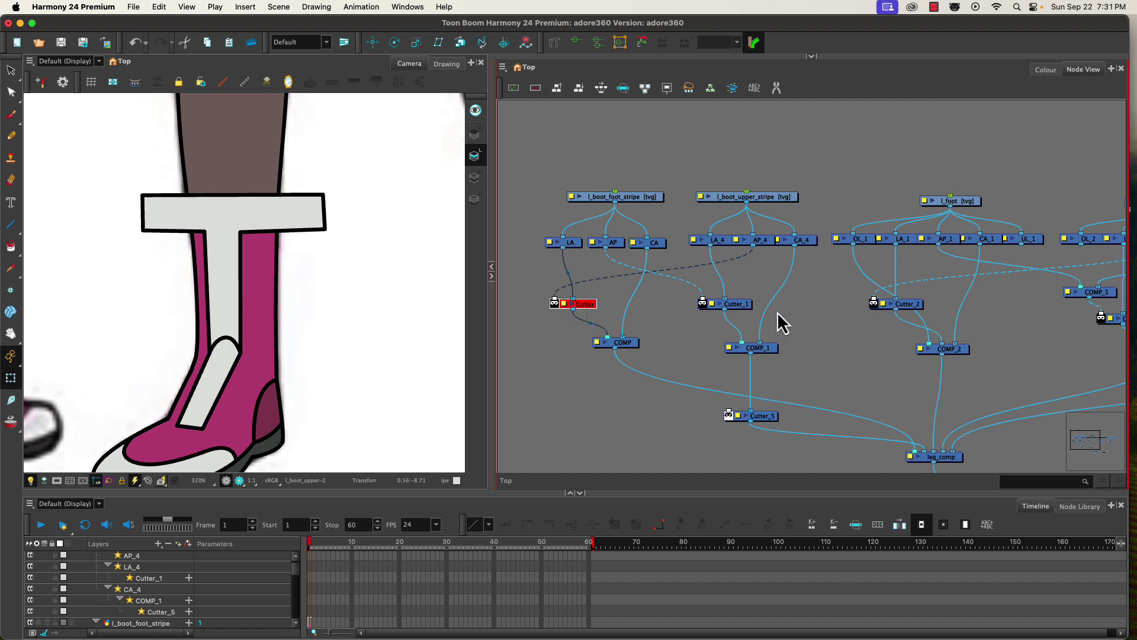
click(741, 308)
key(d)
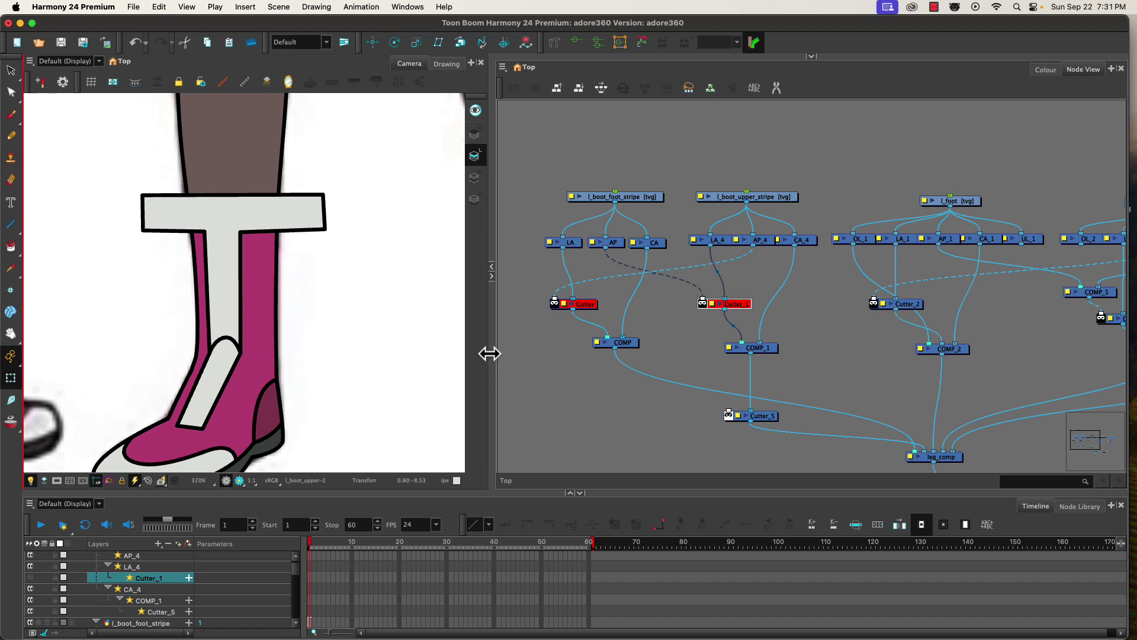
Step: Widen the Camera view around the boot, activate the Rigging tool and show its tool properties to try another mode
mouse_move(490, 356)
mouse_down()
mouse_move(531, 353)
mouse_move(498, 362)
mouse_move(513, 356)
mouse_up()
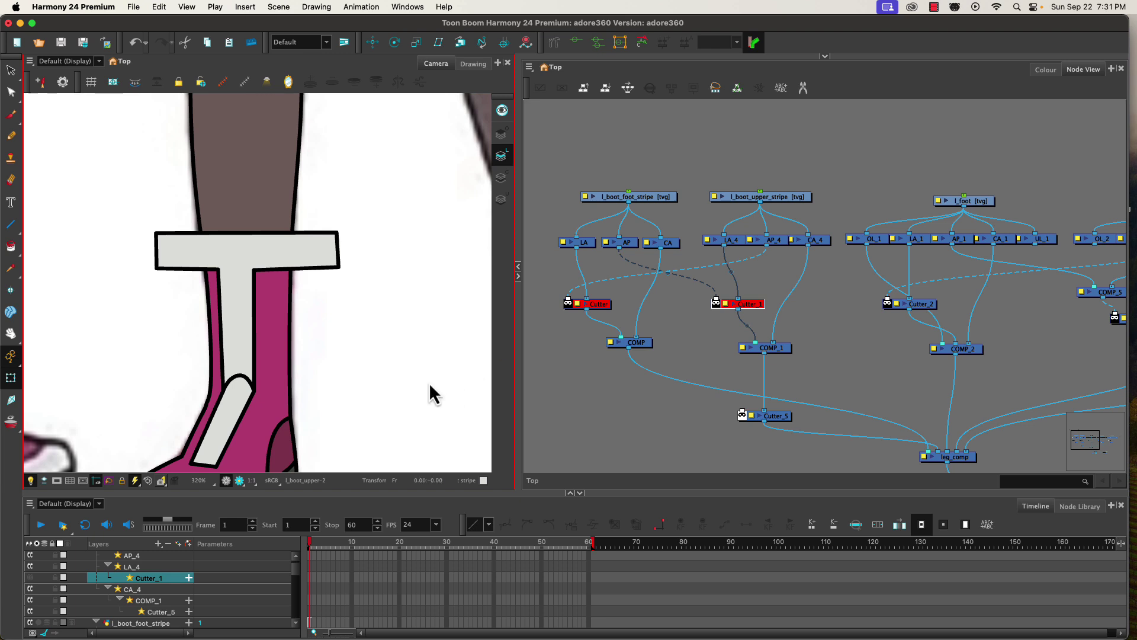
mouse_move(419, 385)
mouse_down()
mouse_move(453, 374)
mouse_move(437, 325)
mouse_move(455, 294)
mouse_up()
key(space)
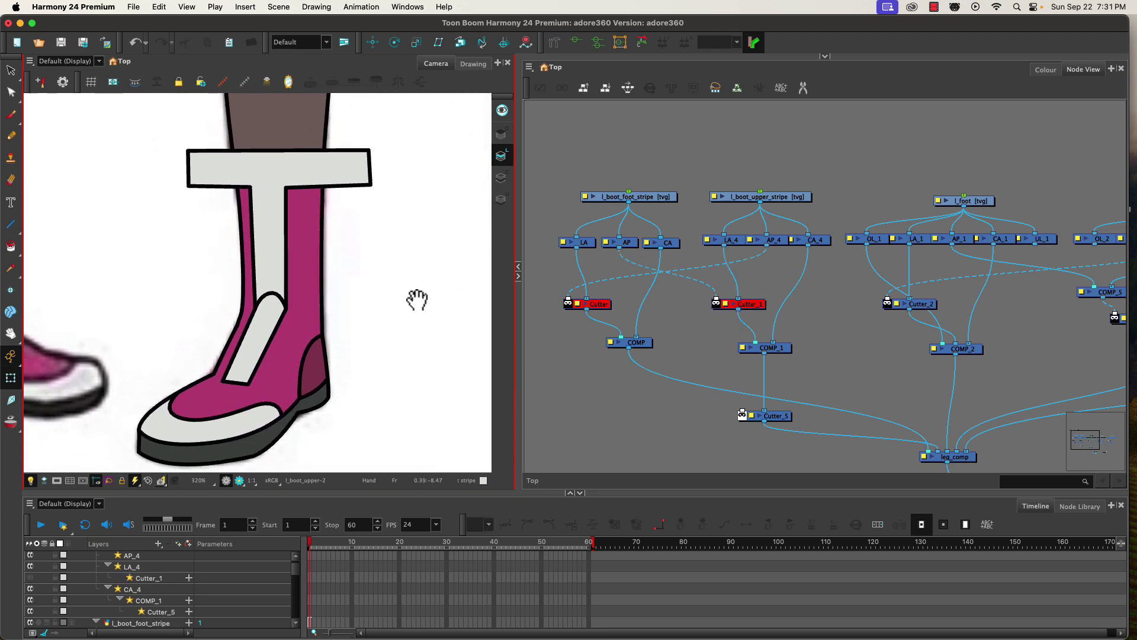
click(554, 44)
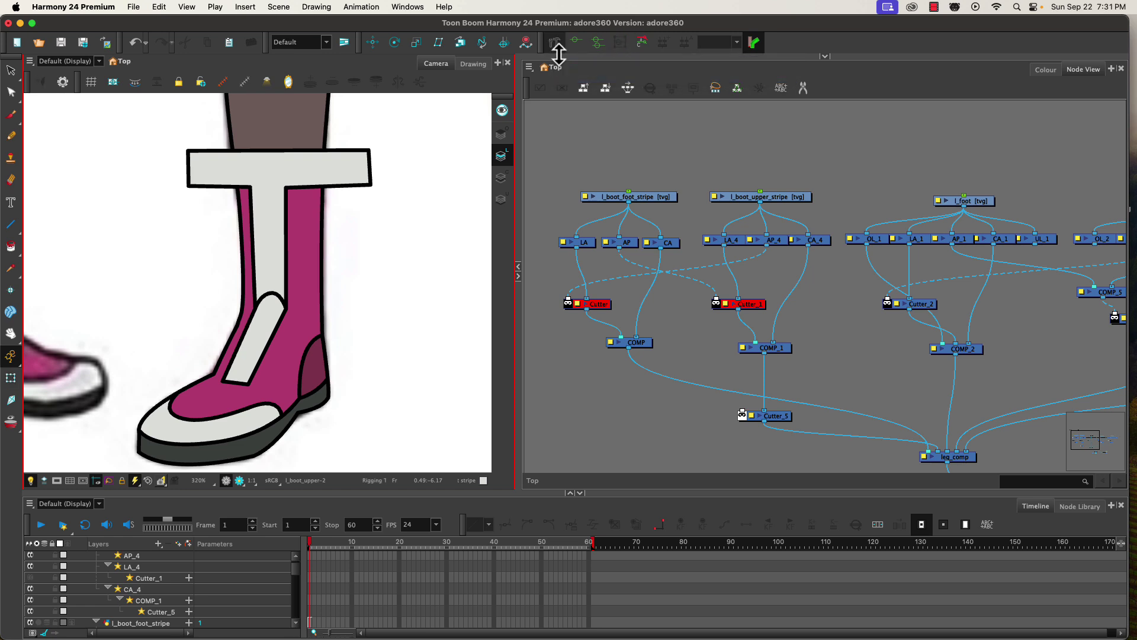
click(826, 57)
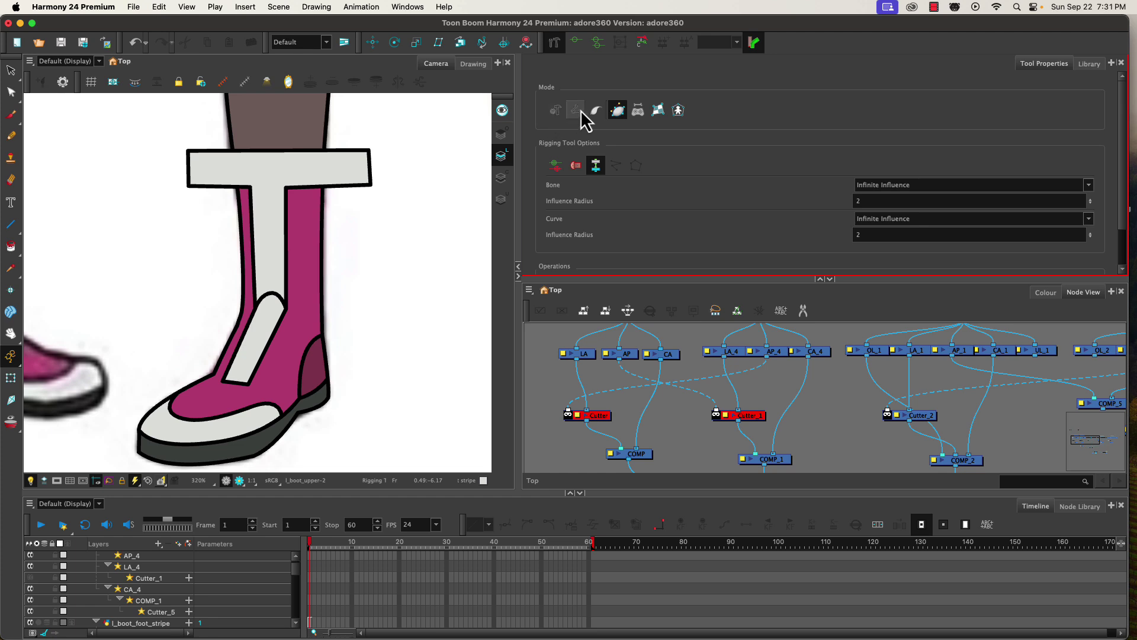
click(561, 115)
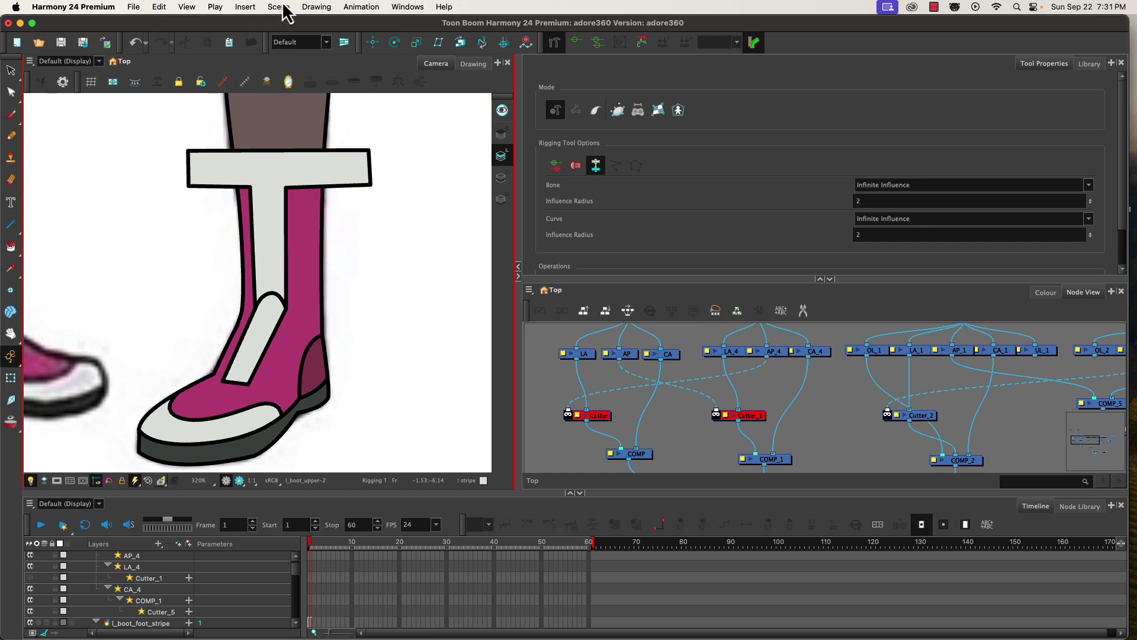
click(319, 7)
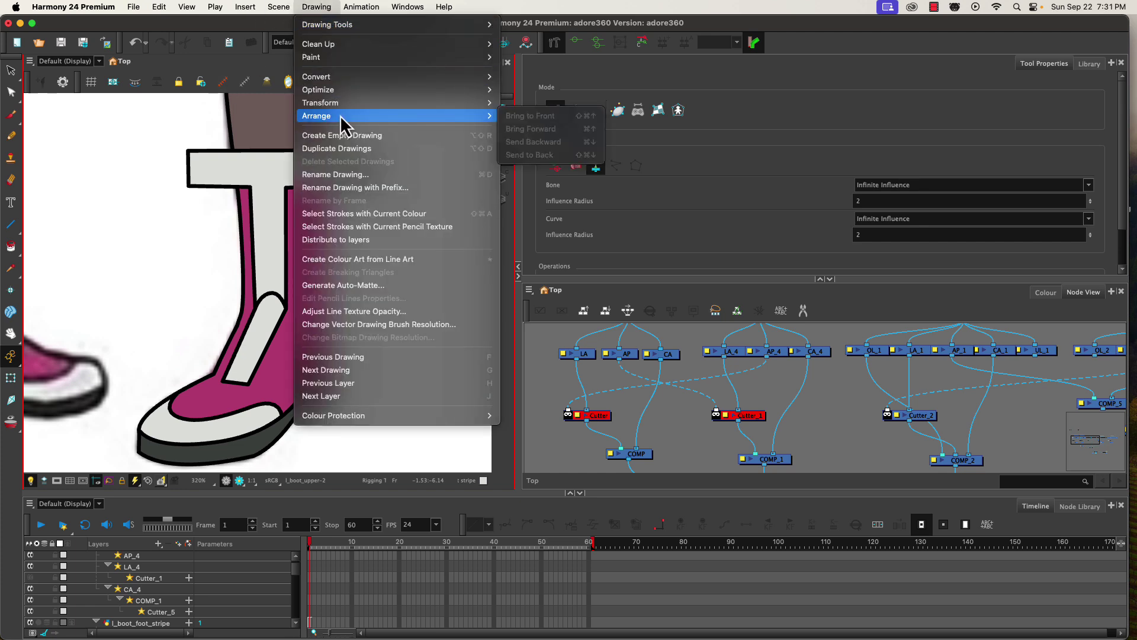
mouse_move(338, 95)
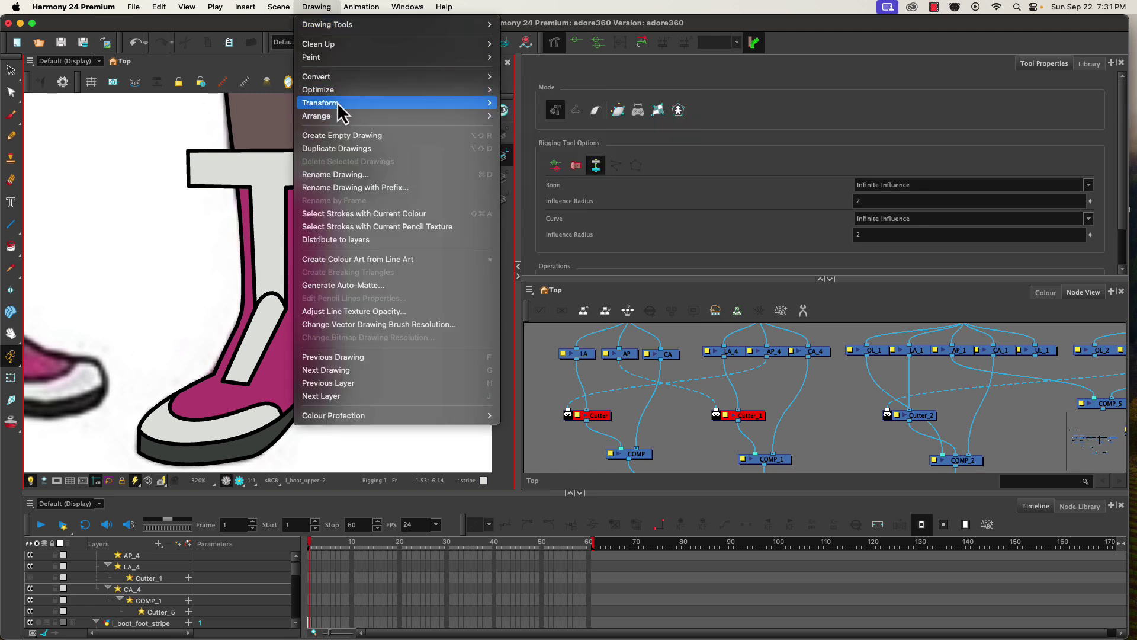
mouse_move(347, 7)
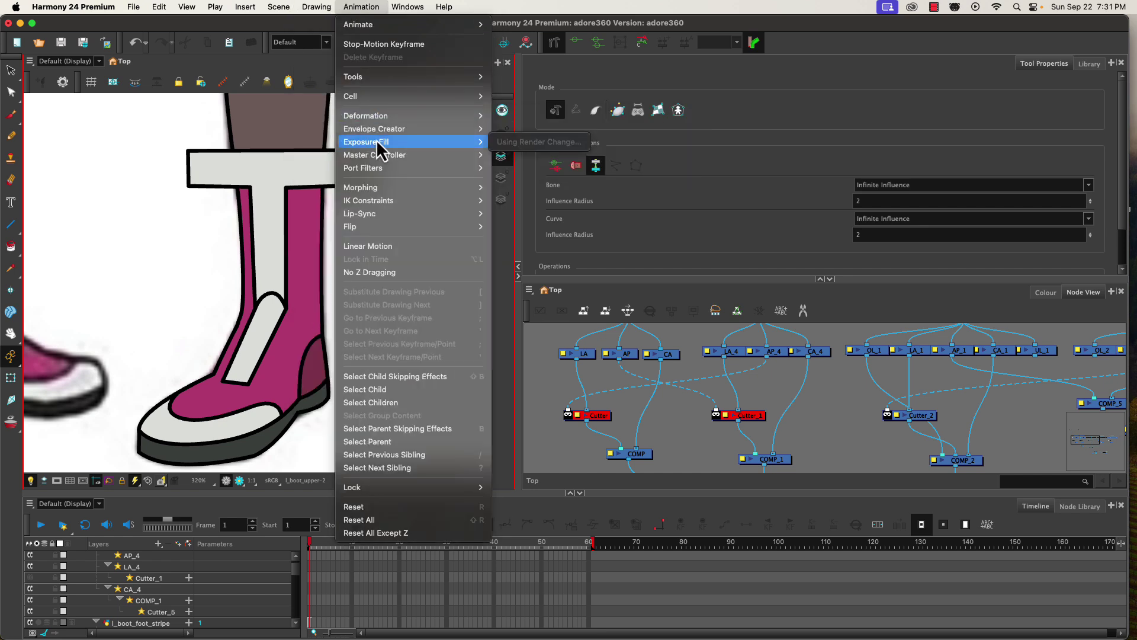
mouse_move(376, 131)
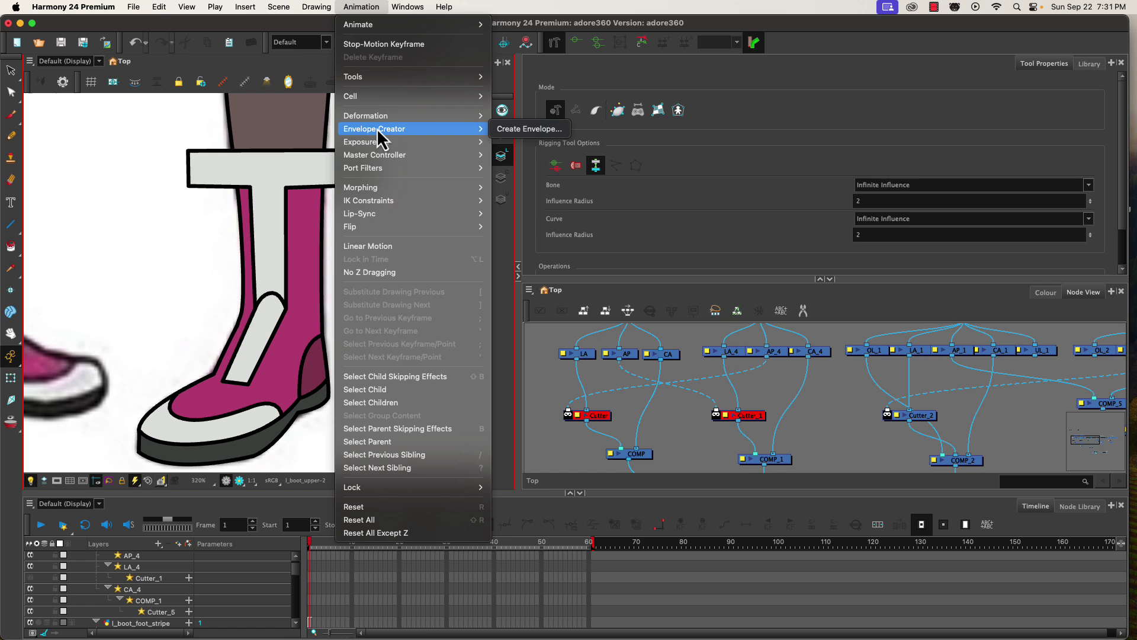
mouse_move(310, 8)
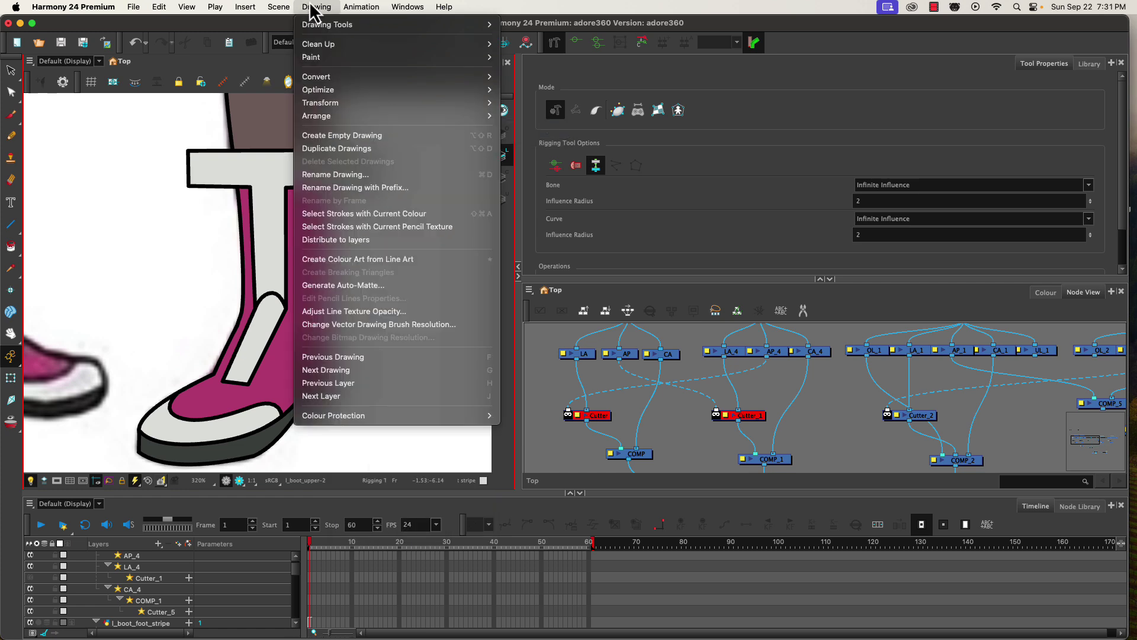
click(310, 7)
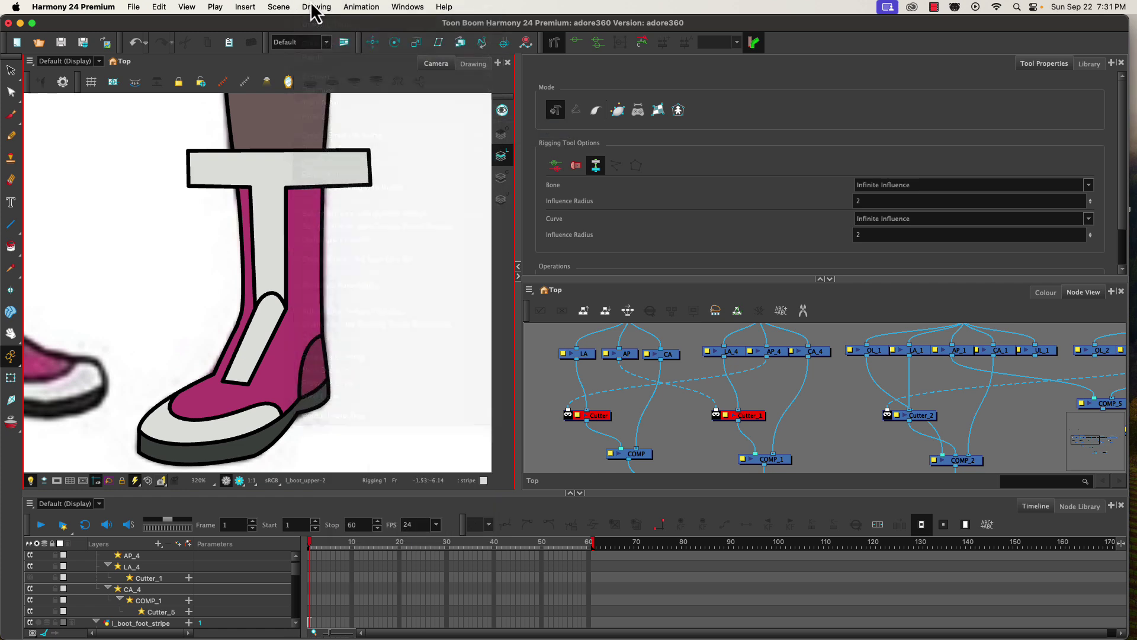
Step: Restore the Rigging tool's originally active mode and enlarge the Node View to show the boot stripe drawing nodes
click(618, 112)
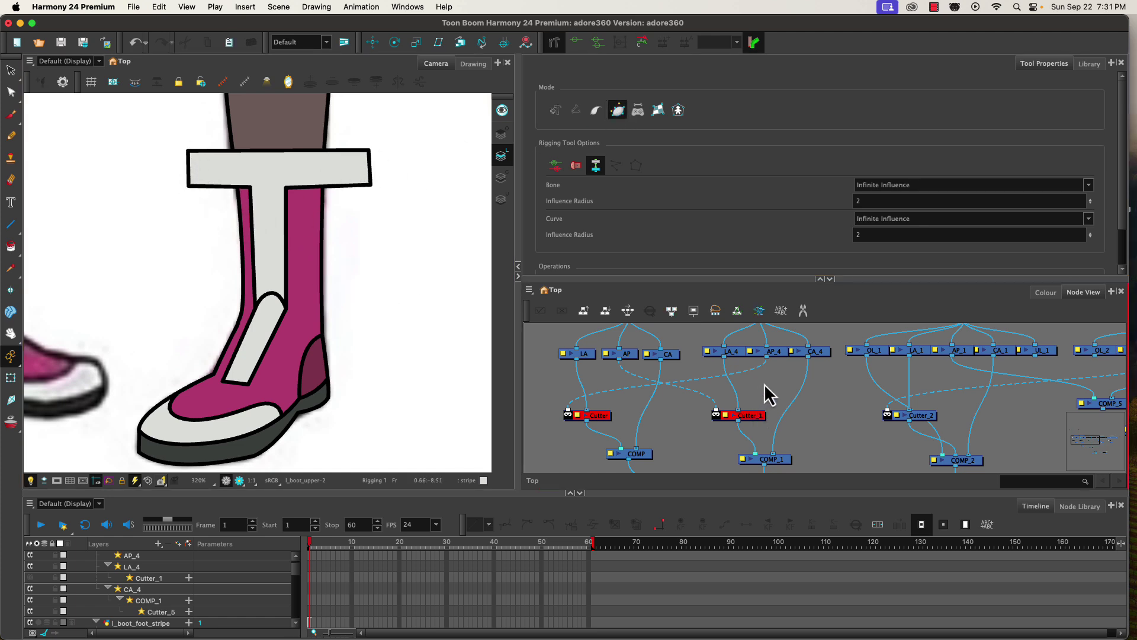
drag(772, 276, 764, 222)
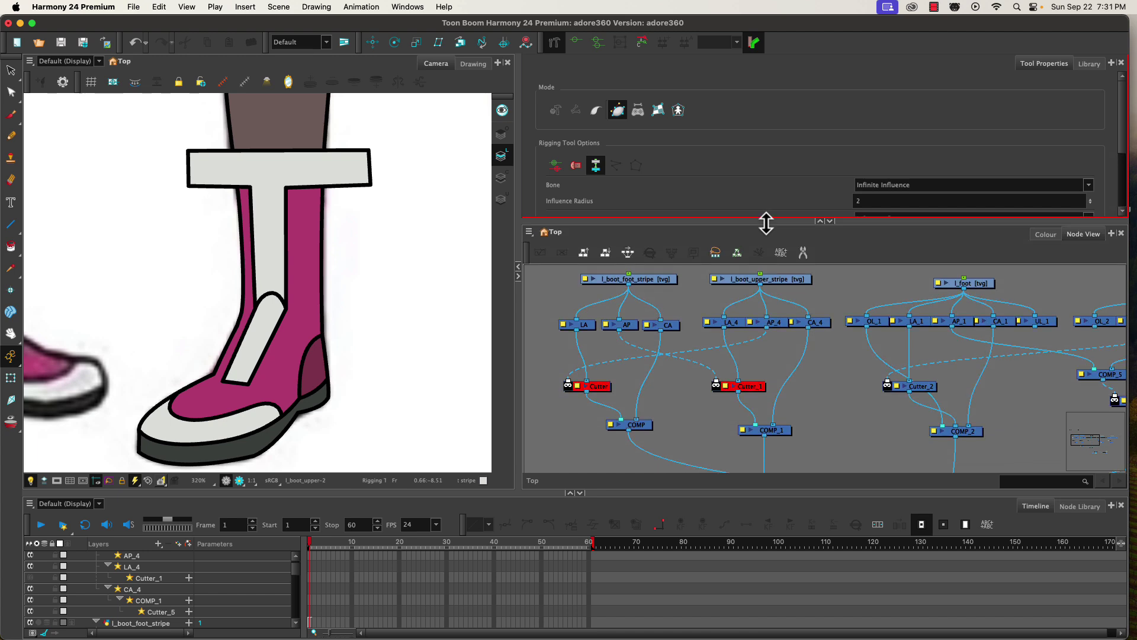
Step: Disable the l_boot_foot_stripe drawing node to expose the whole upper boot stripe
mouse_move(802, 330)
mouse_down()
mouse_move(817, 400)
mouse_move(802, 347)
mouse_up()
click(767, 294)
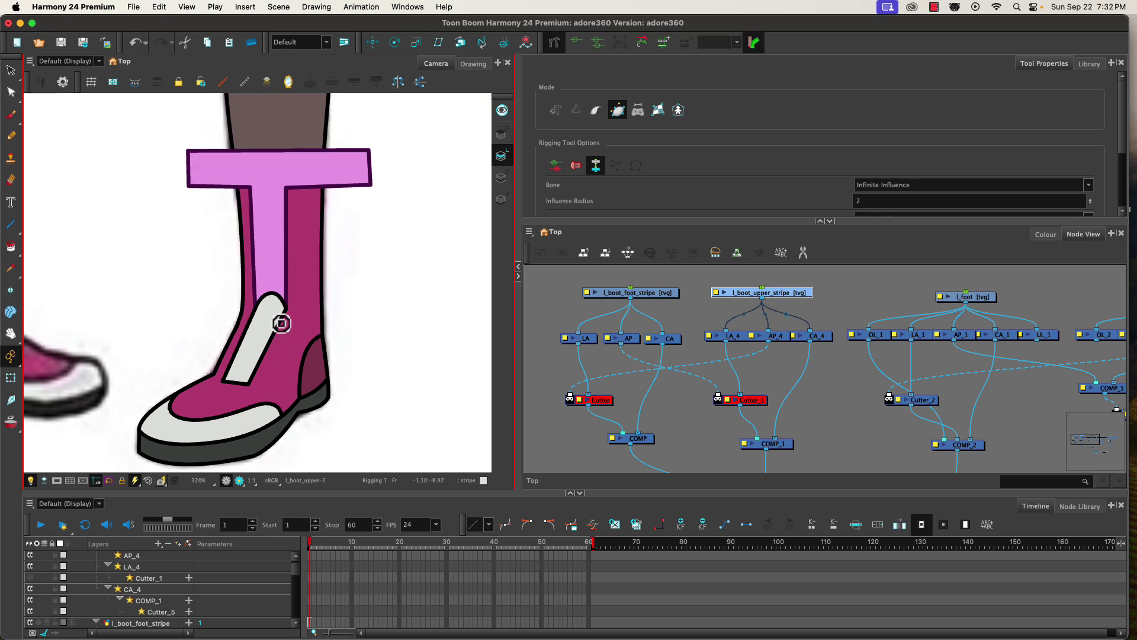
click(632, 294)
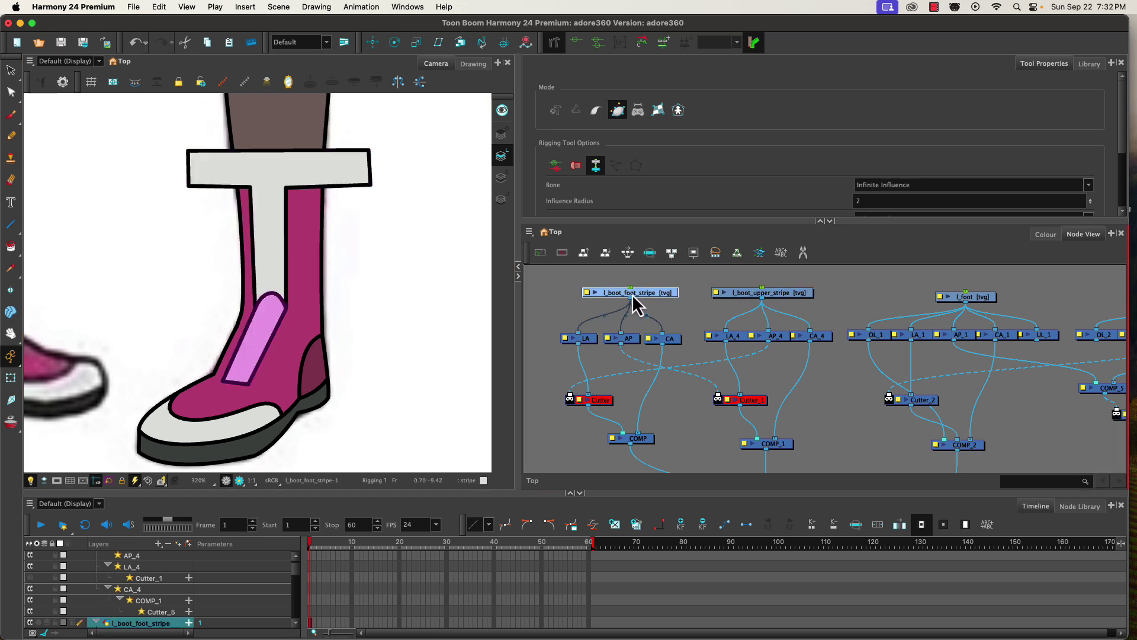
key(d)
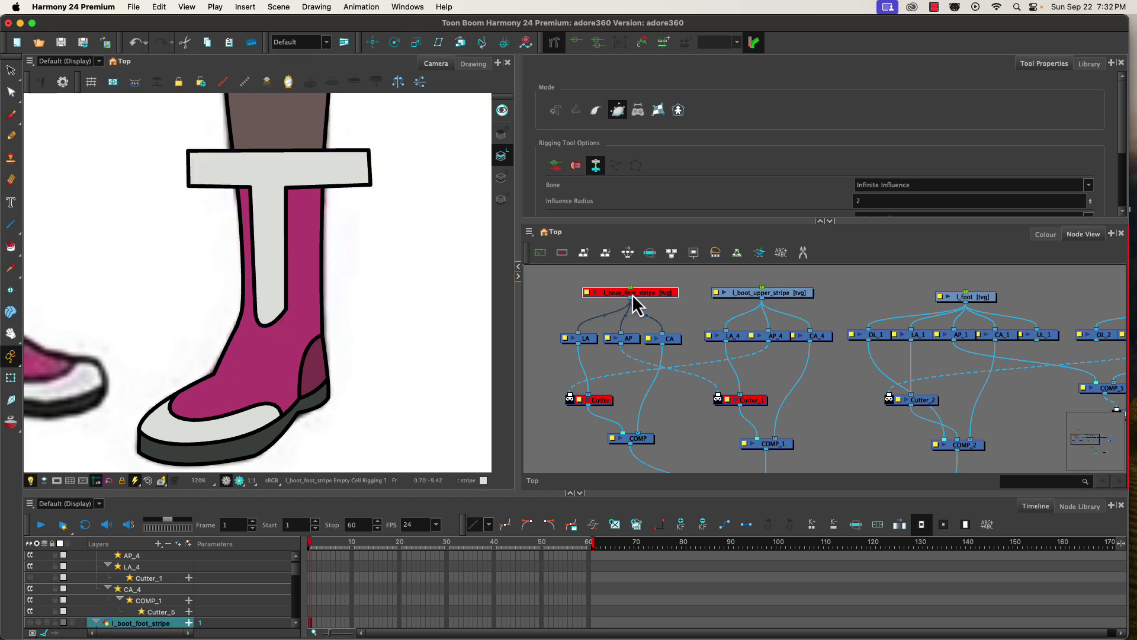
Step: Start an envelope deformer on l_boot_upper_stripe with points at the stem's rounded lower tip and lower right corner
click(776, 300)
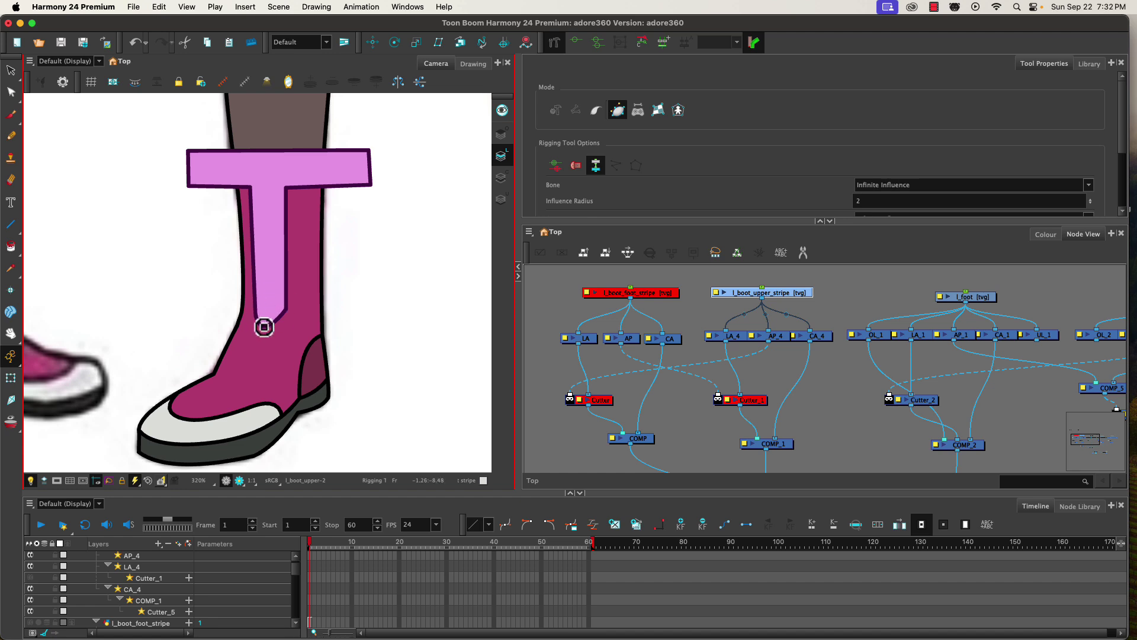
click(274, 329)
click(284, 326)
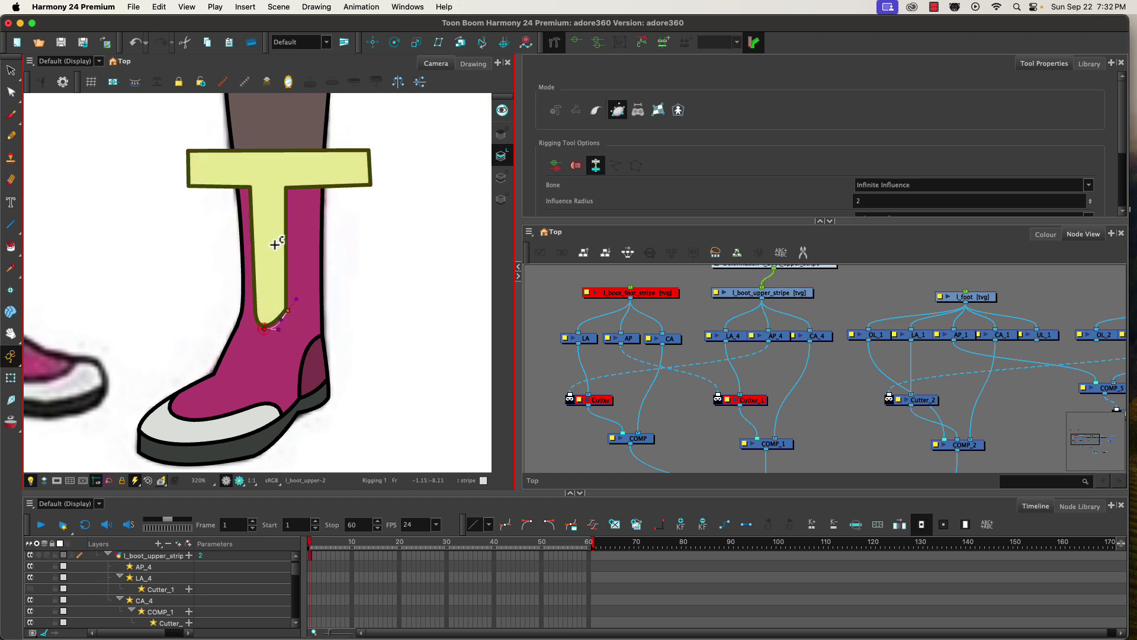
click(288, 190)
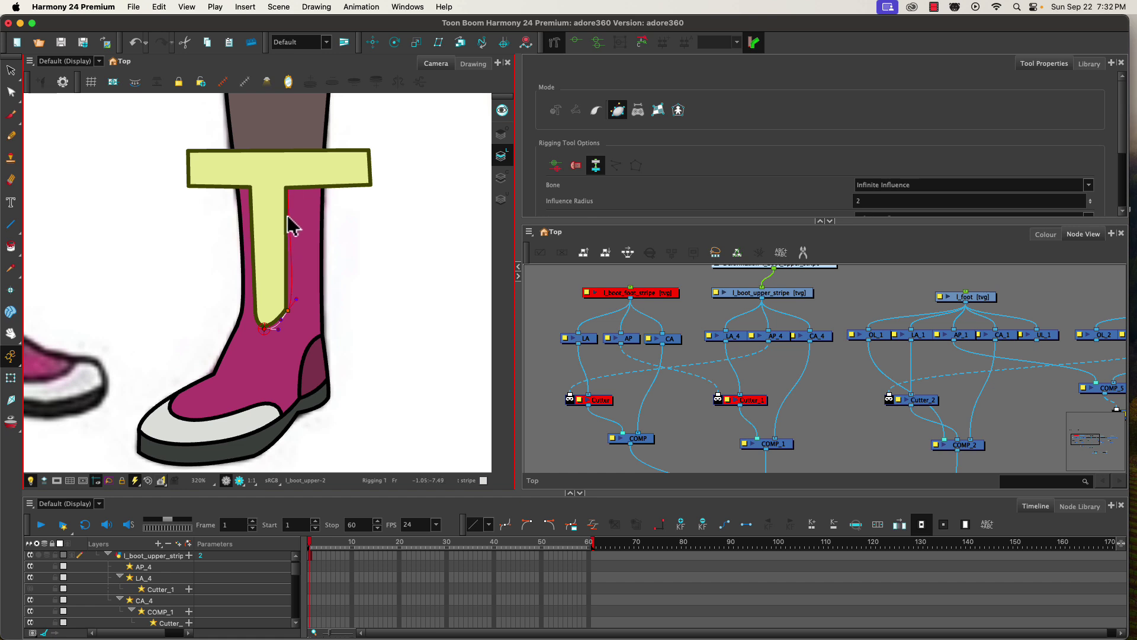
click(287, 216)
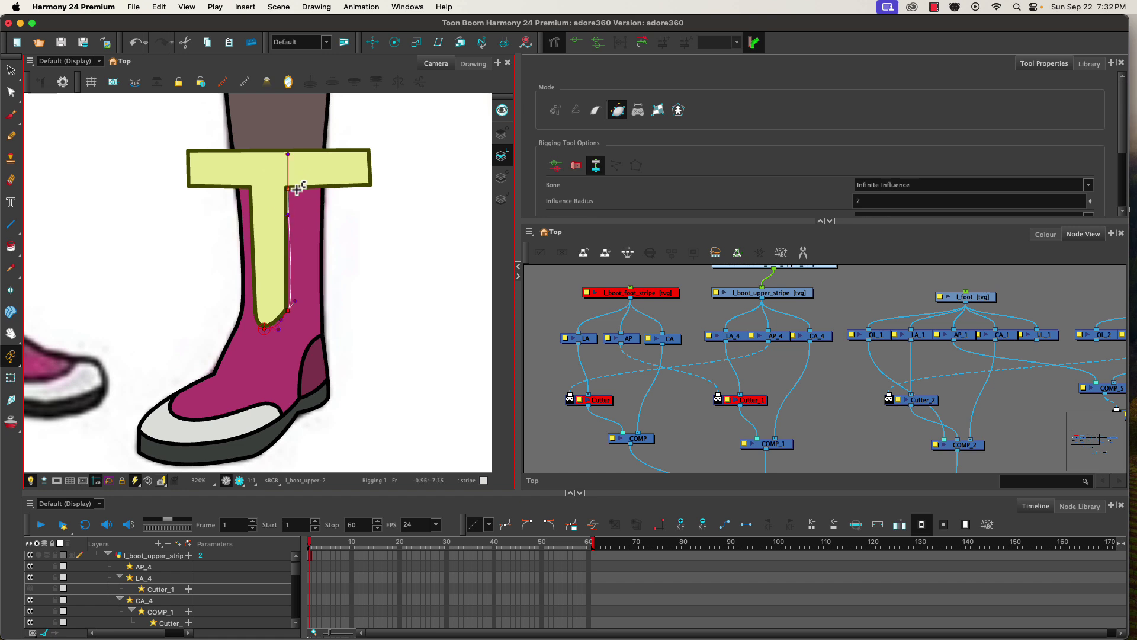
click(372, 186)
click(347, 186)
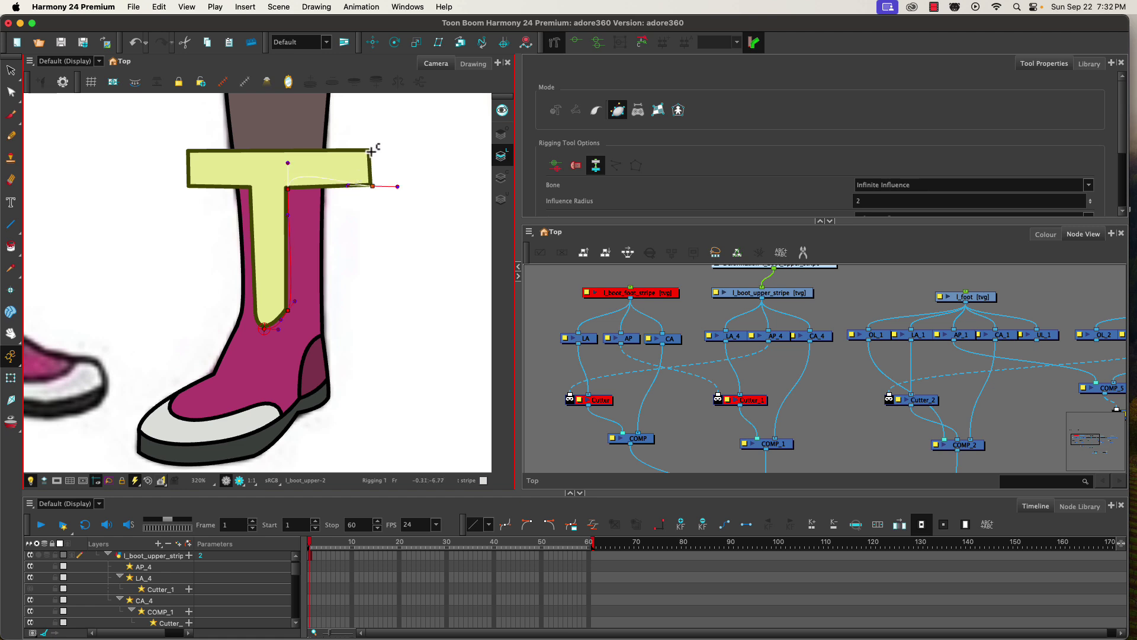
click(372, 146)
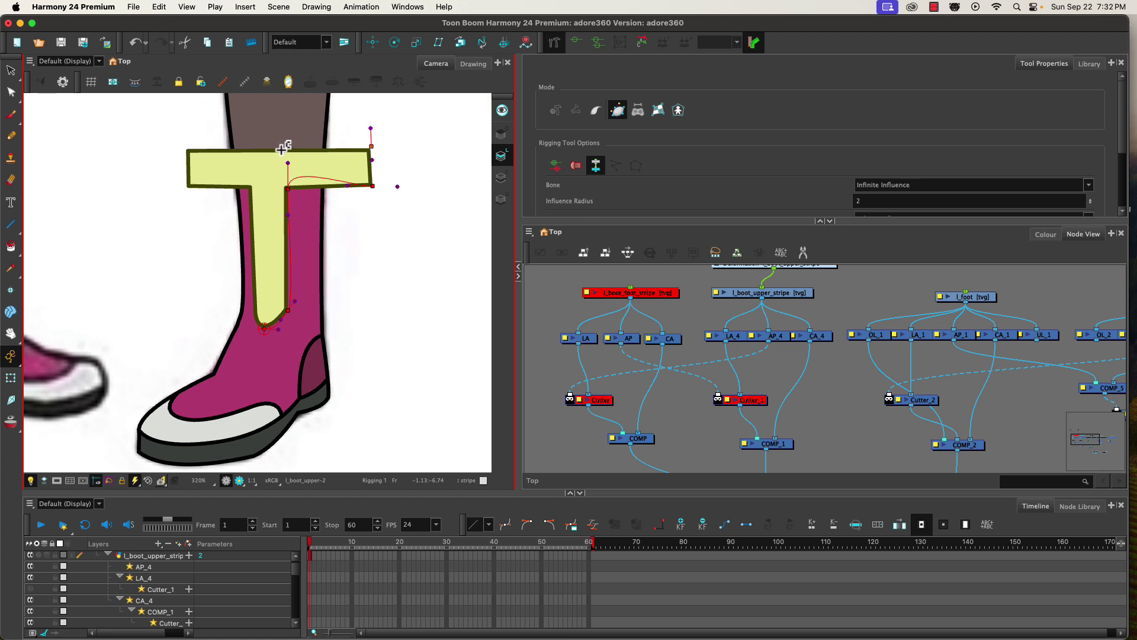
key(super+z)
key(super+z)
key(super+z)
key(super+z)
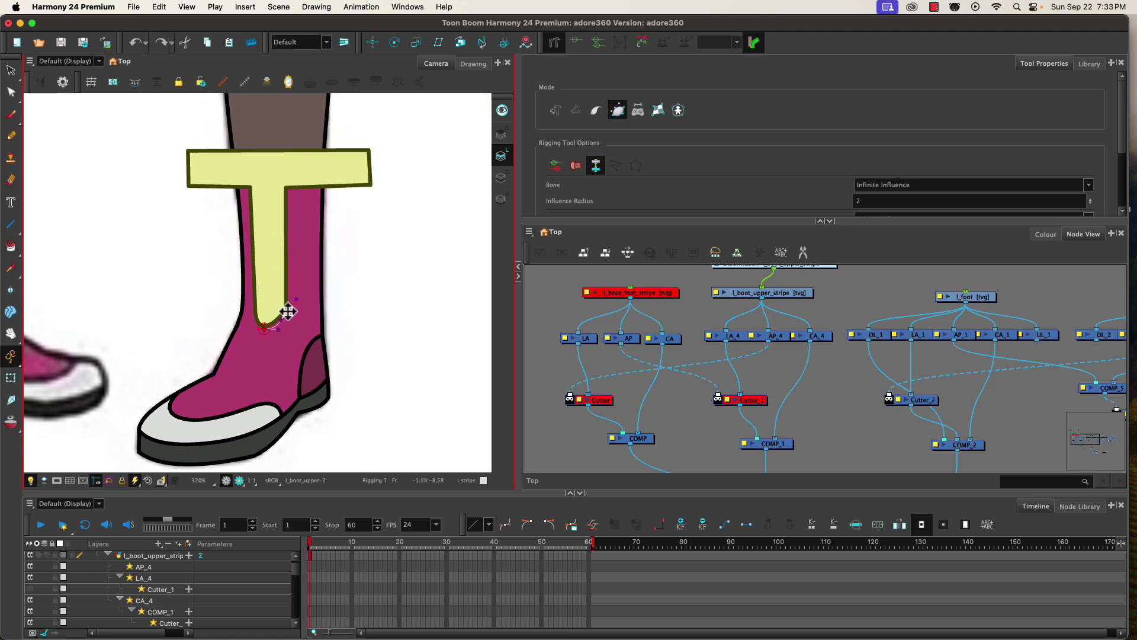
Step: Continue the envelope up the stem's right edge with a midpoint, around the crossbar's right end and to its upper middle
click(288, 311)
click(290, 248)
drag(289, 190, 287, 210)
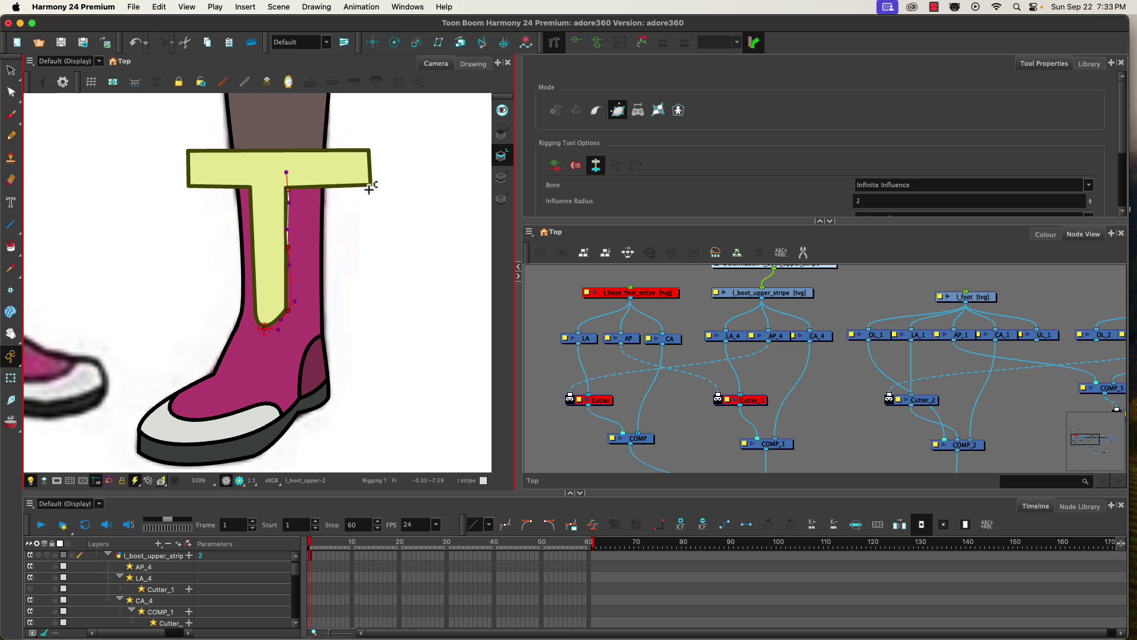
drag(371, 187, 349, 187)
drag(372, 148, 373, 159)
drag(271, 150, 307, 144)
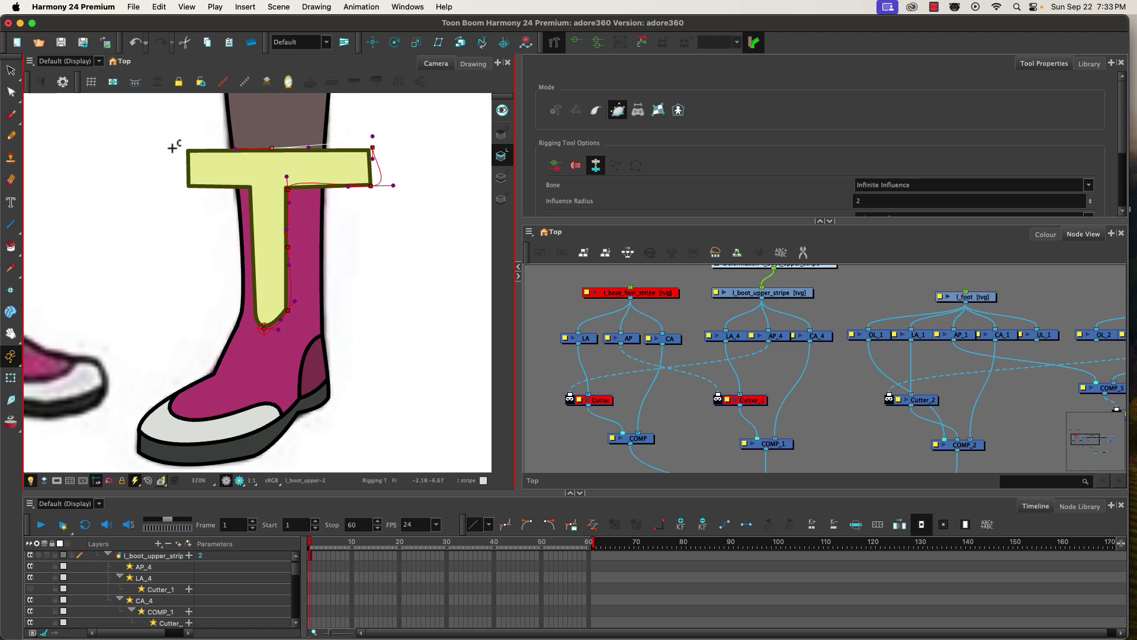
Step: Trace the envelope around the crossbar's left end and down the stem's left edge, closing it at the lower tip
mouse_move(186, 150)
mouse_down()
mouse_move(211, 157)
mouse_move(208, 148)
mouse_up()
drag(185, 189, 185, 203)
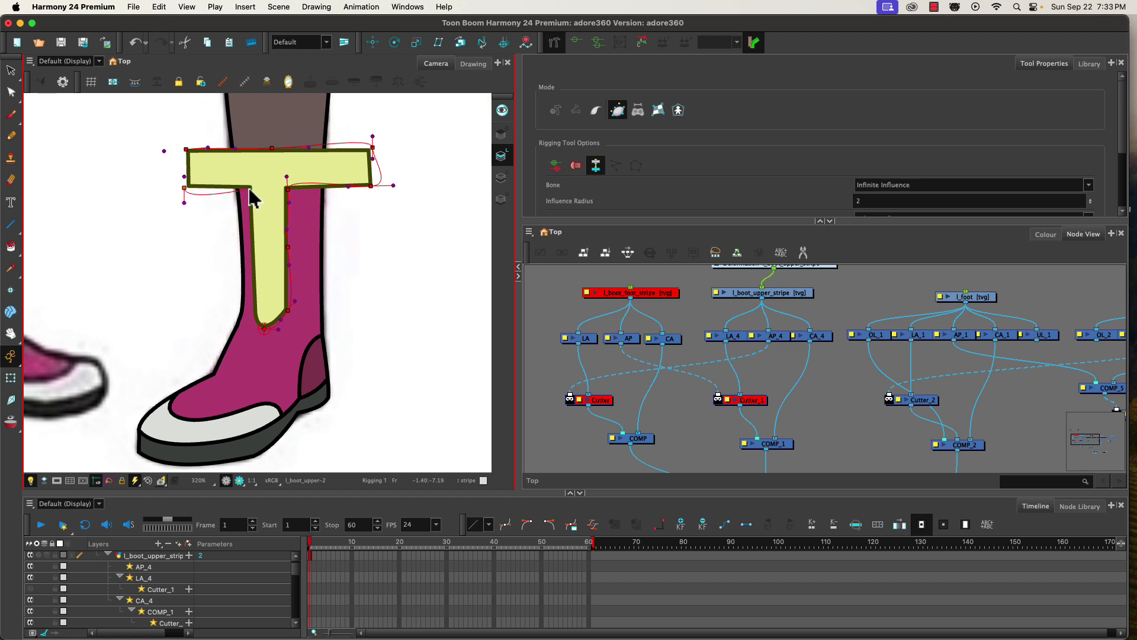
drag(251, 189, 231, 189)
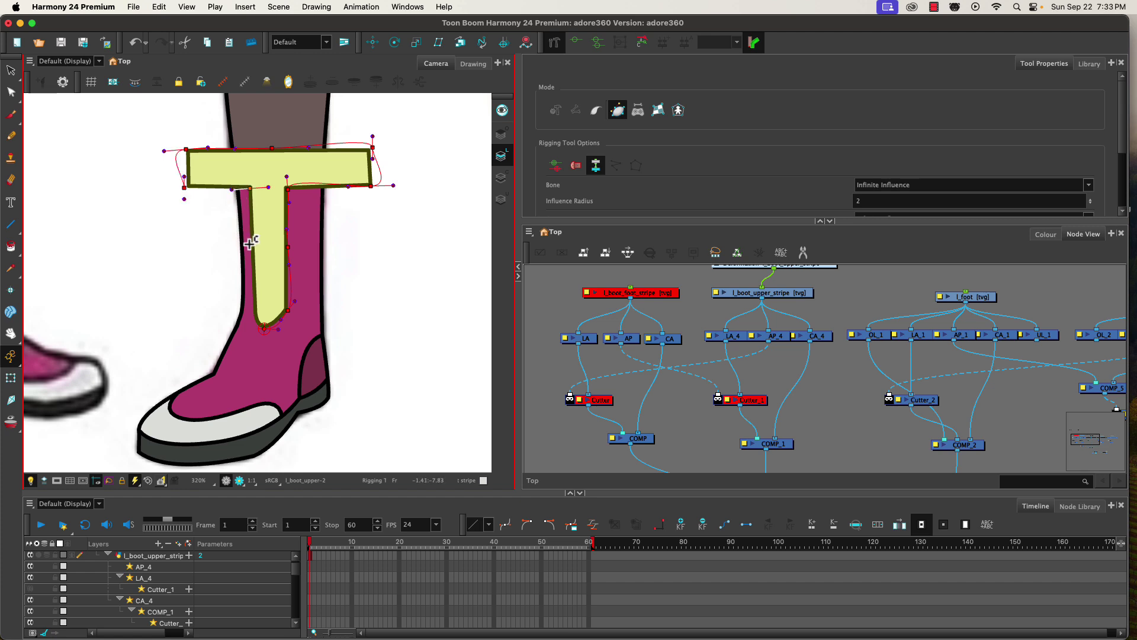
drag(249, 241, 246, 220)
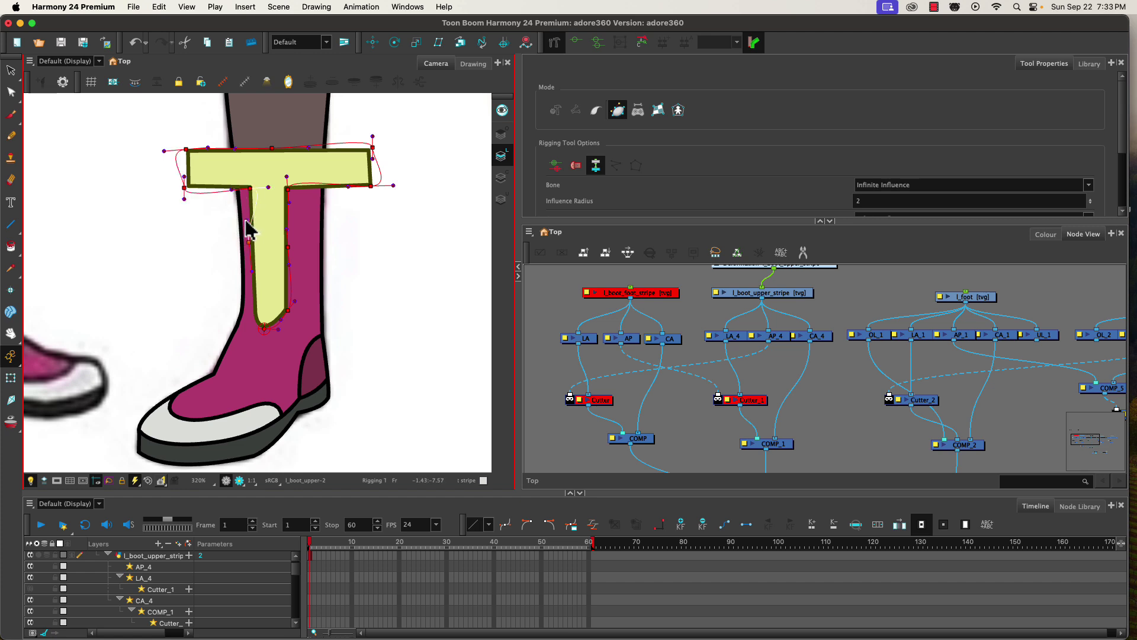
click(254, 312)
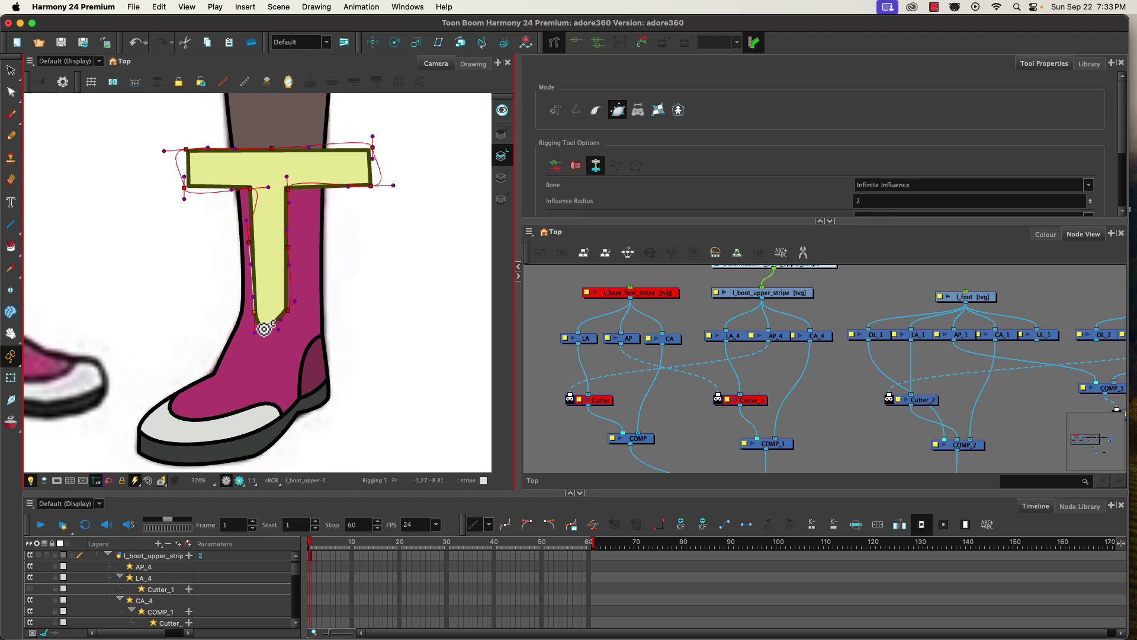
click(265, 327)
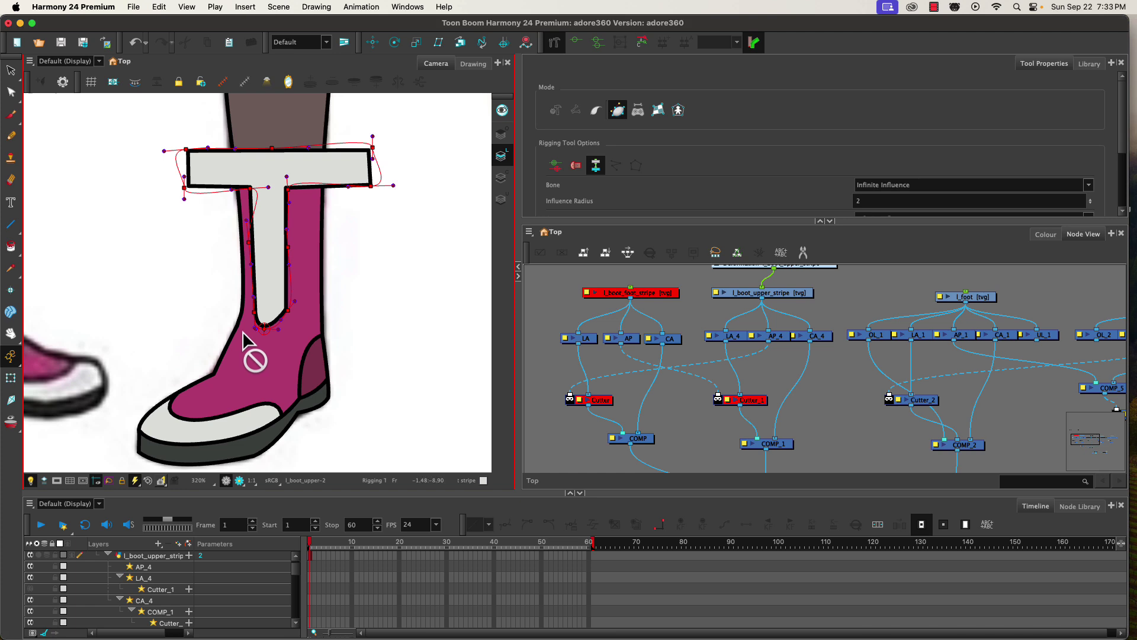
Step: Adjust the envelope's curve handles around the stem's rounded lower tip and lower right corner to fit the outline
scroll(242, 332, up, 4)
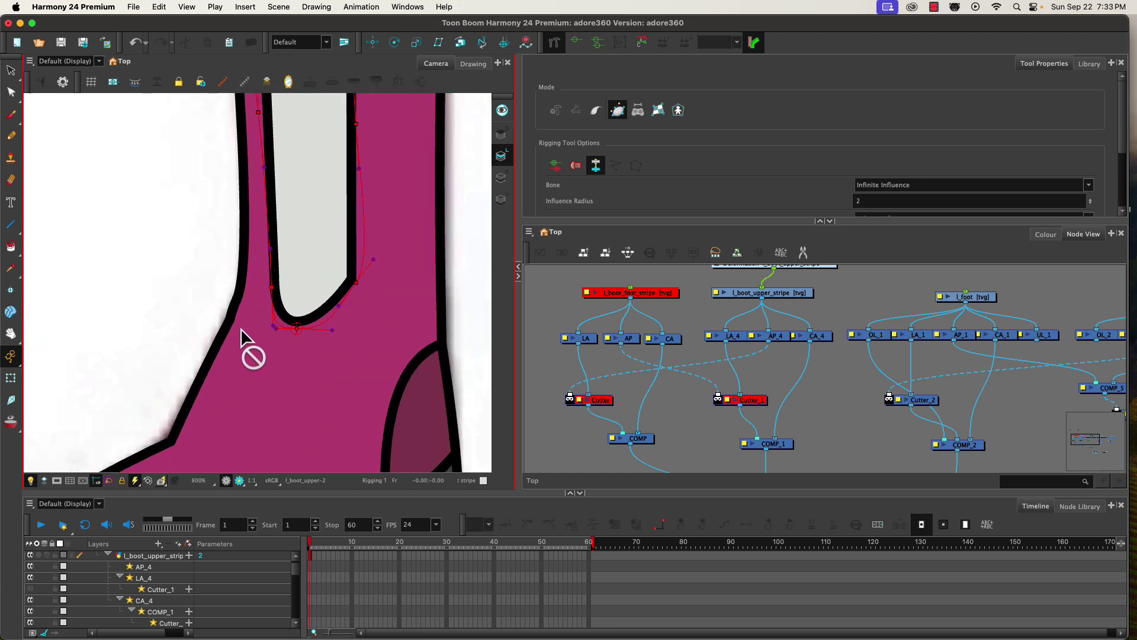
scroll(241, 328, up, 2)
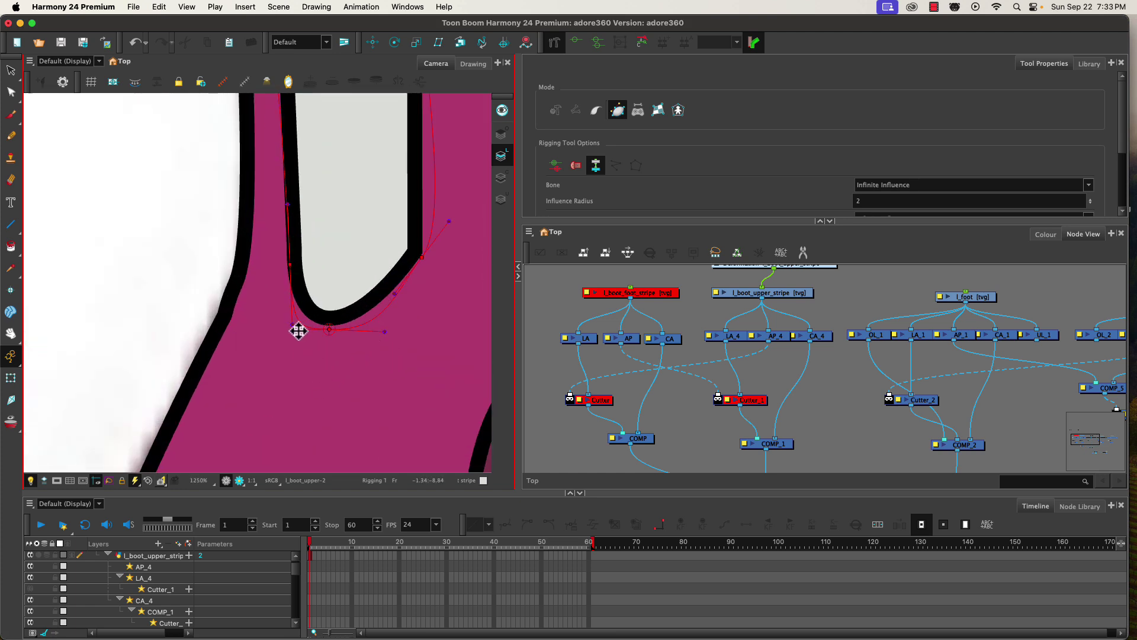
click(306, 327)
drag(309, 327, 291, 314)
drag(385, 332, 357, 325)
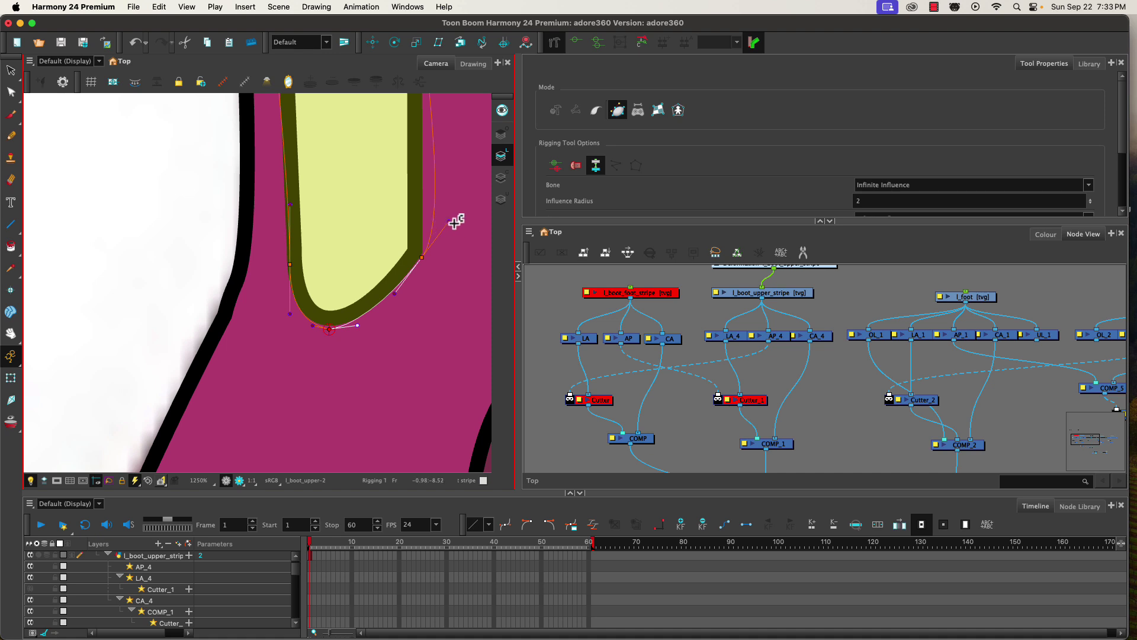
mouse_move(449, 223)
mouse_down()
mouse_move(427, 221)
mouse_move(450, 231)
mouse_move(435, 203)
mouse_move(450, 220)
mouse_up()
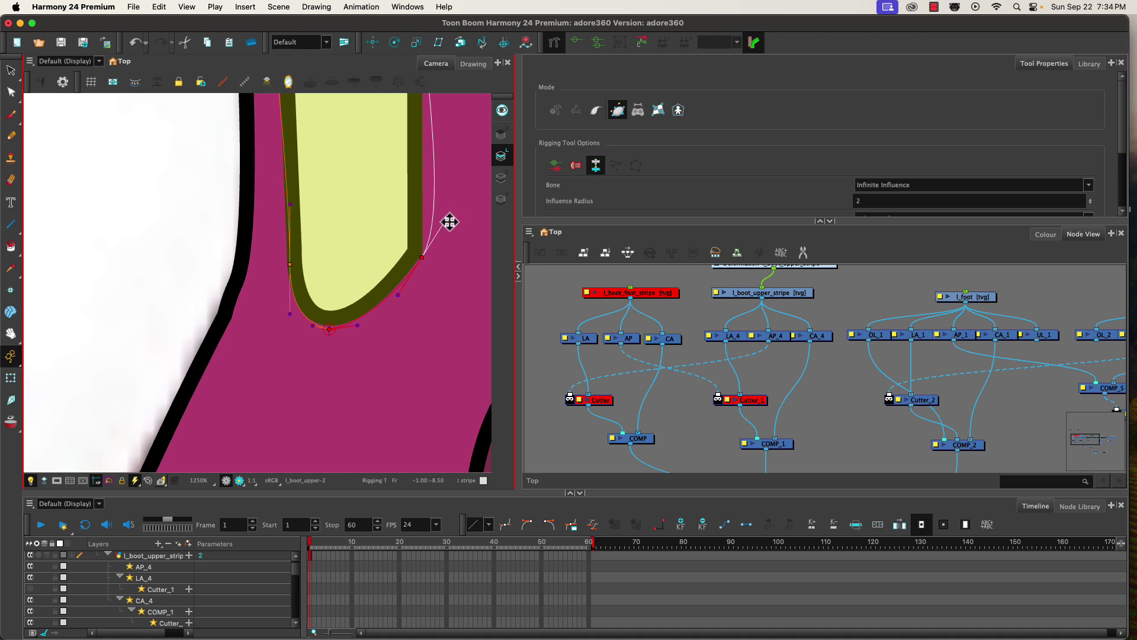
mouse_move(449, 219)
mouse_down()
mouse_move(421, 216)
mouse_move(492, 254)
mouse_move(339, 205)
mouse_move(432, 208)
mouse_move(421, 202)
mouse_move(422, 315)
mouse_move(373, 437)
mouse_up()
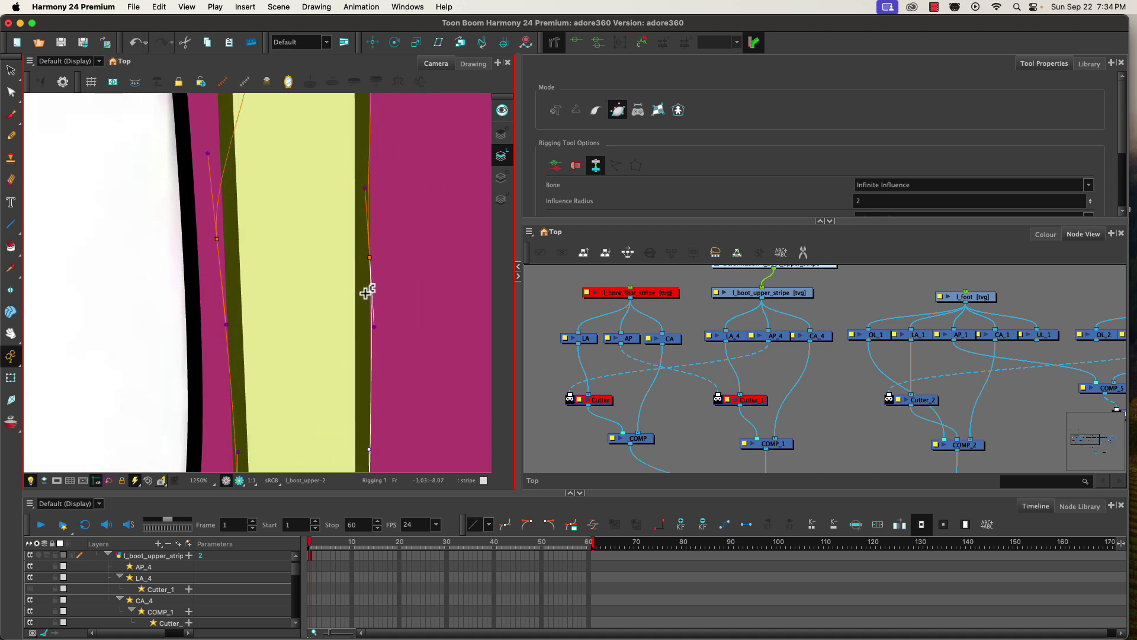
Step: Align the envelope's midpoints on both stem edges and its lower left point, with their handles, to the stem outline
mouse_move(370, 257)
mouse_down()
mouse_move(393, 264)
mouse_move(374, 266)
mouse_up()
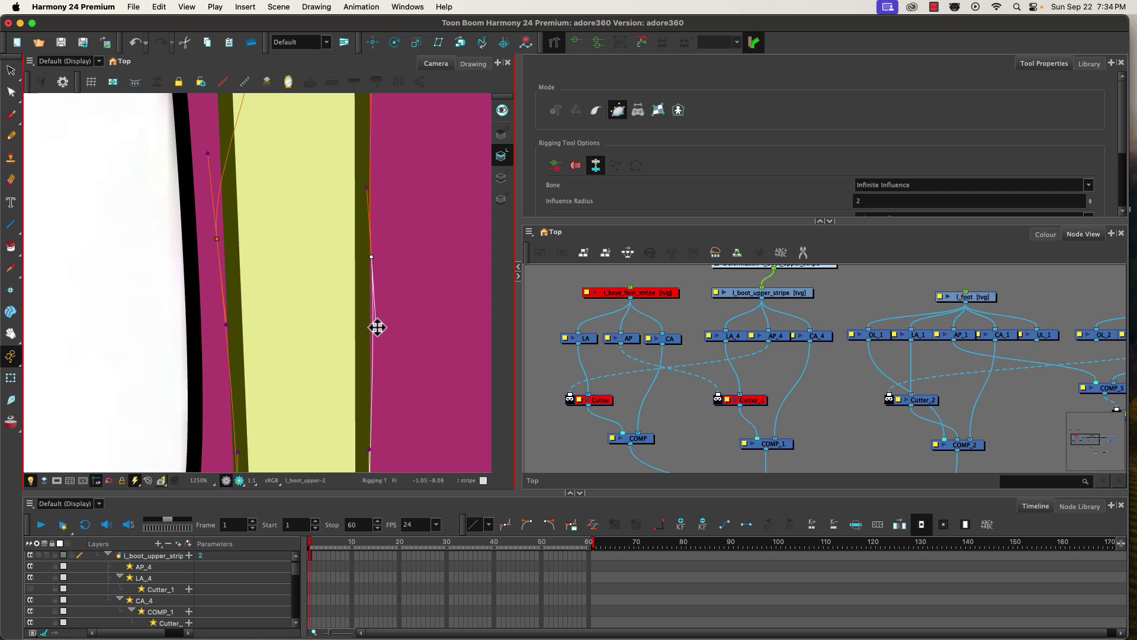
drag(377, 328, 371, 326)
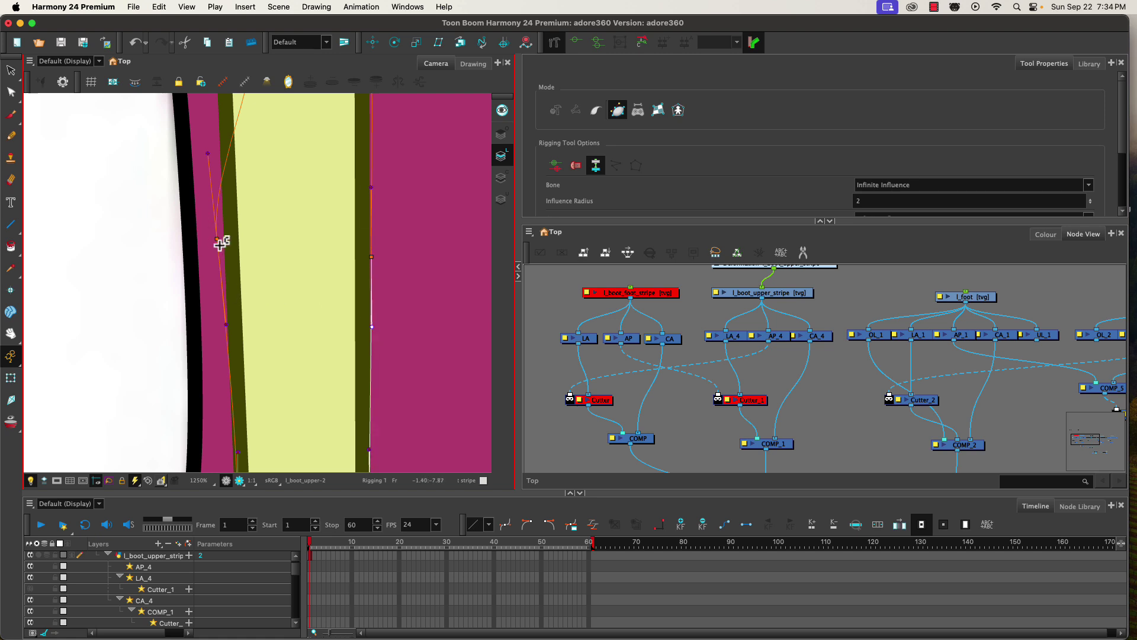
drag(219, 241, 218, 157)
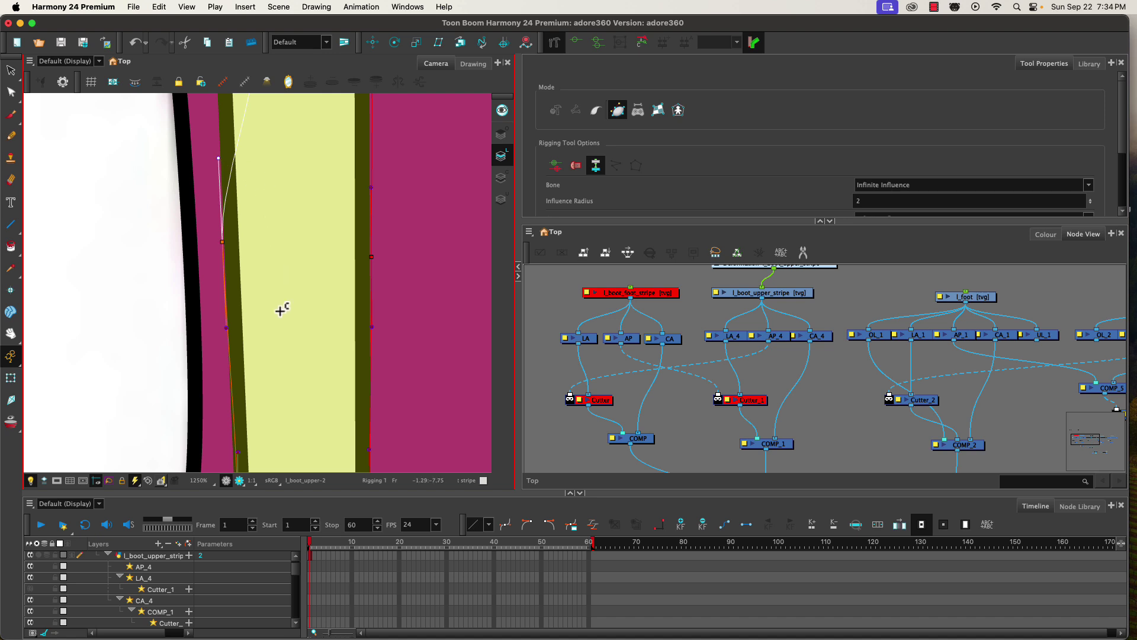
scroll(284, 393, down, 6)
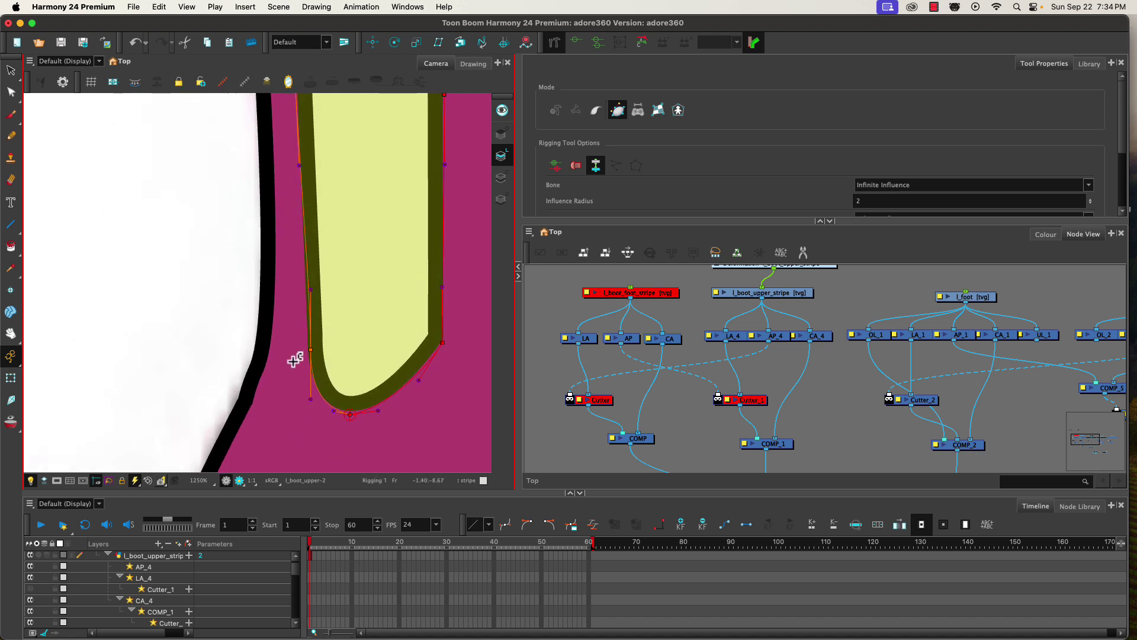
drag(311, 351, 307, 345)
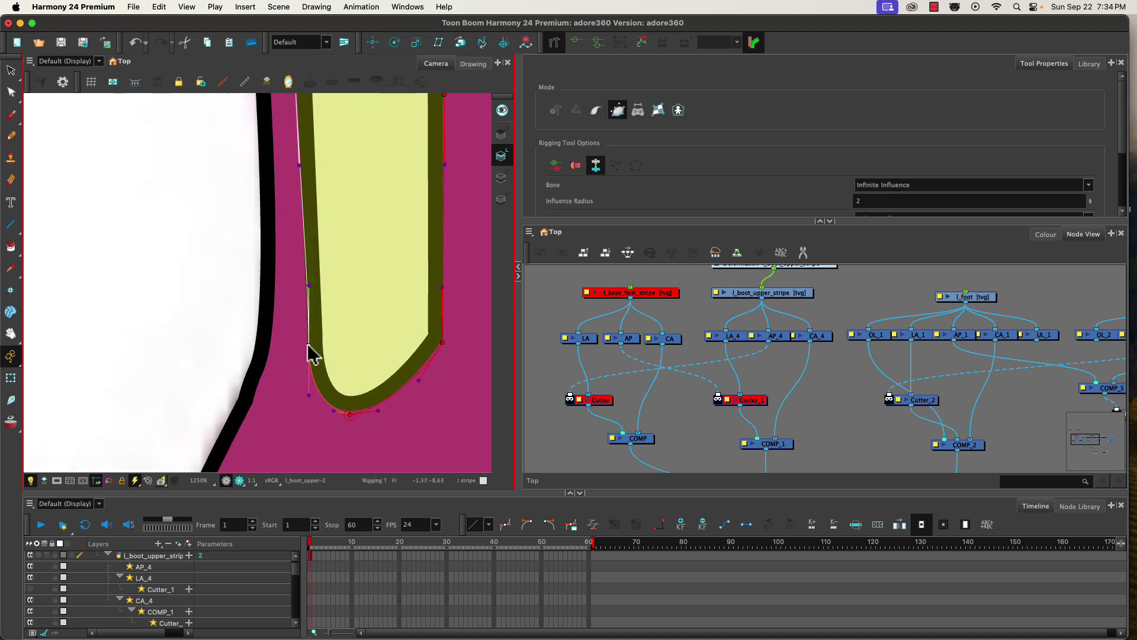
drag(308, 396, 308, 382)
Step: Fit the envelope's left inner corner where the stem meets the crossbar, aligning its handles with both edges
scroll(363, 234, up, 10)
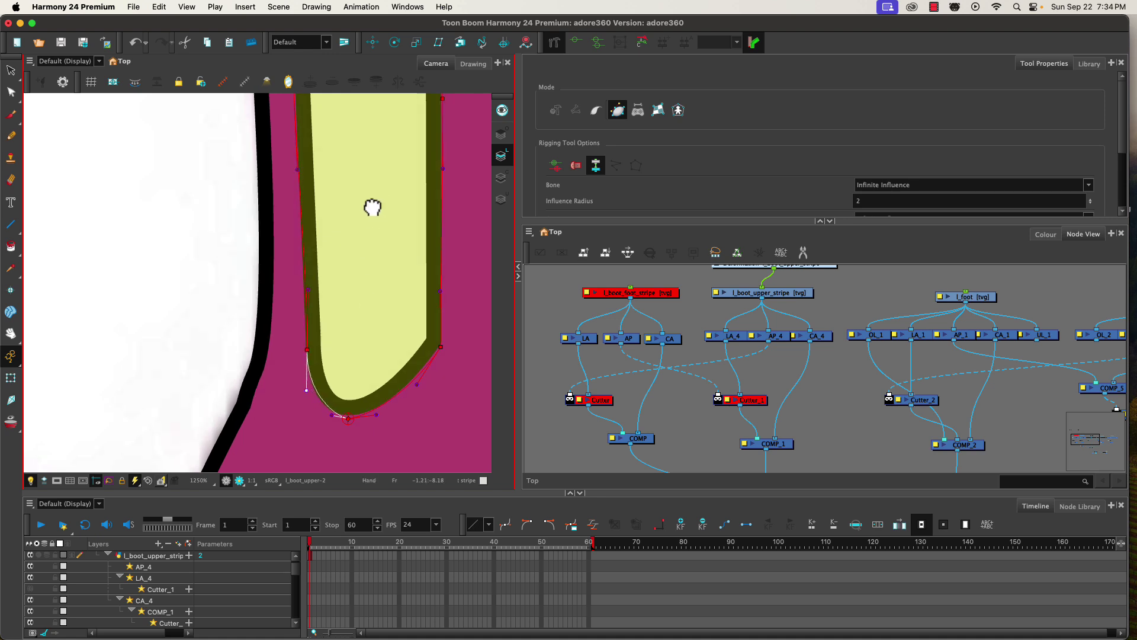
drag(353, 292, 465, 341)
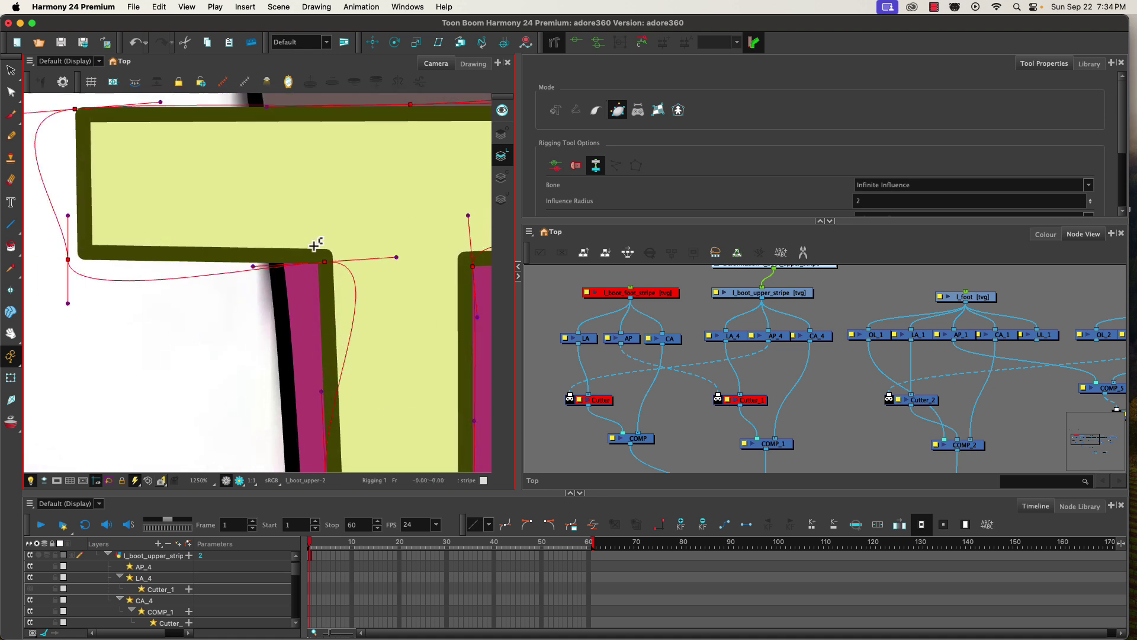
drag(399, 259, 354, 263)
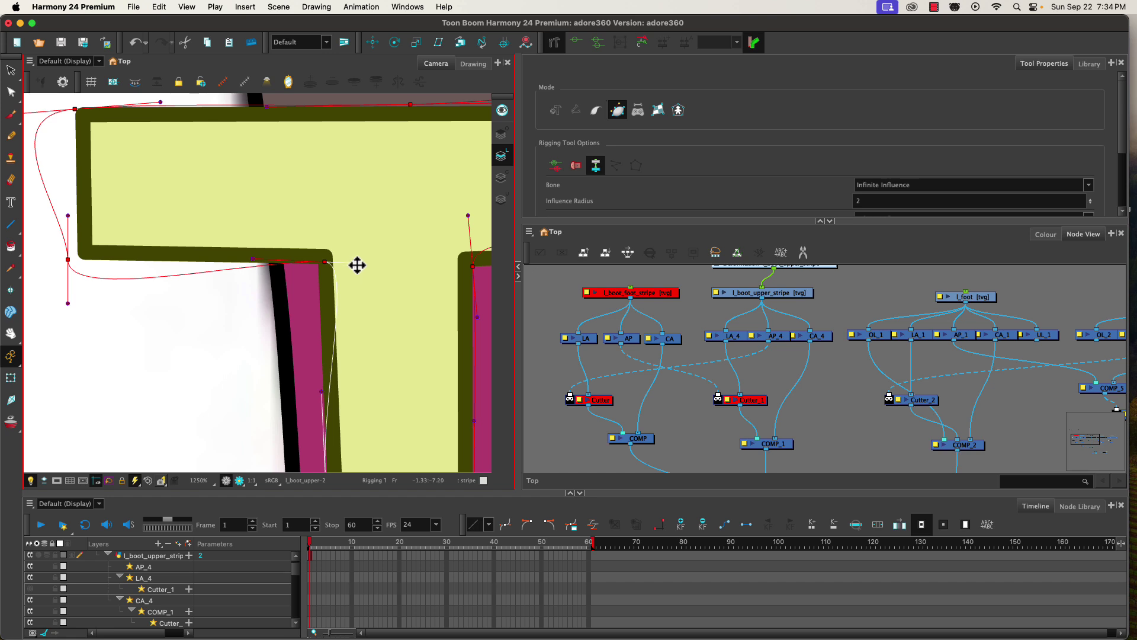
drag(356, 265, 248, 266)
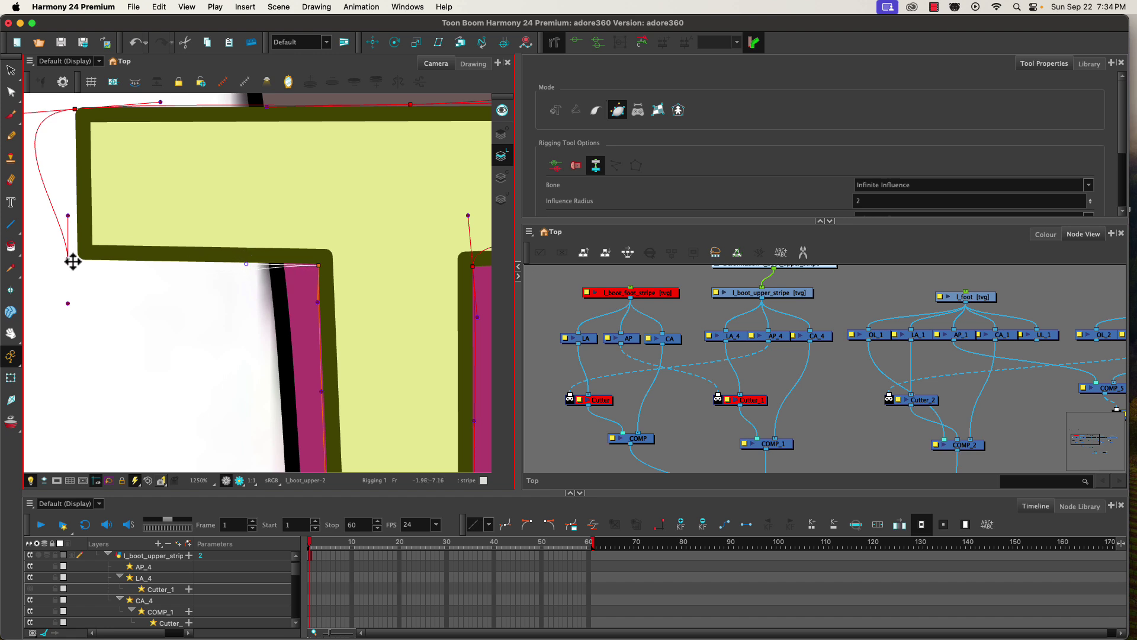
Step: Fit the envelope's lower left point to the crossbar's corner and align its handles with the left and lower edges
drag(68, 258, 77, 257)
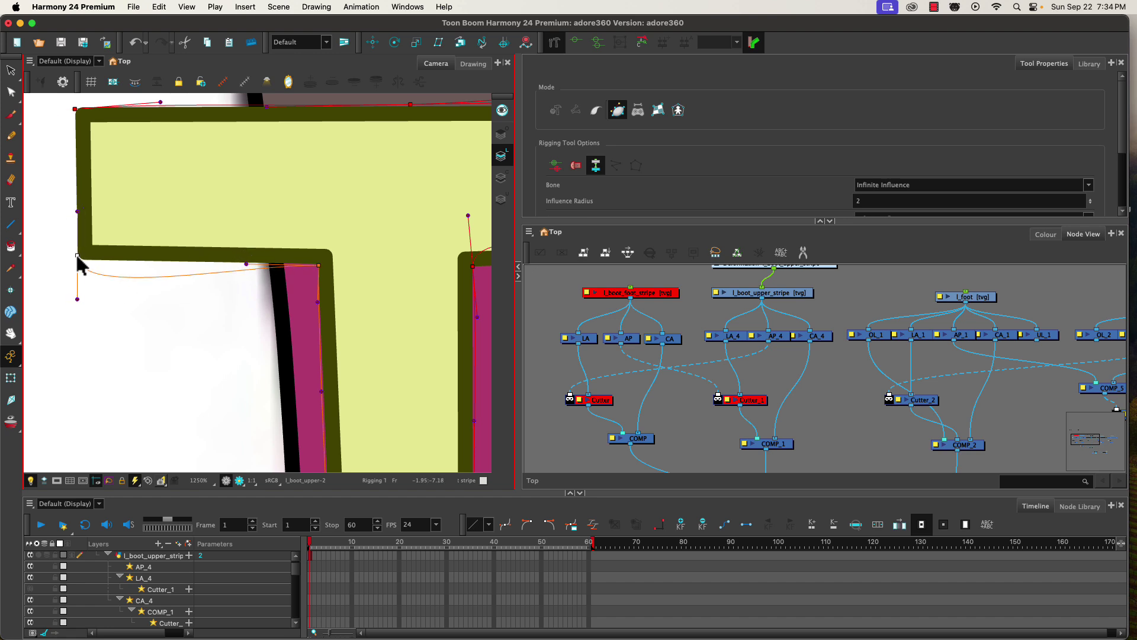
click(78, 298)
click(111, 261)
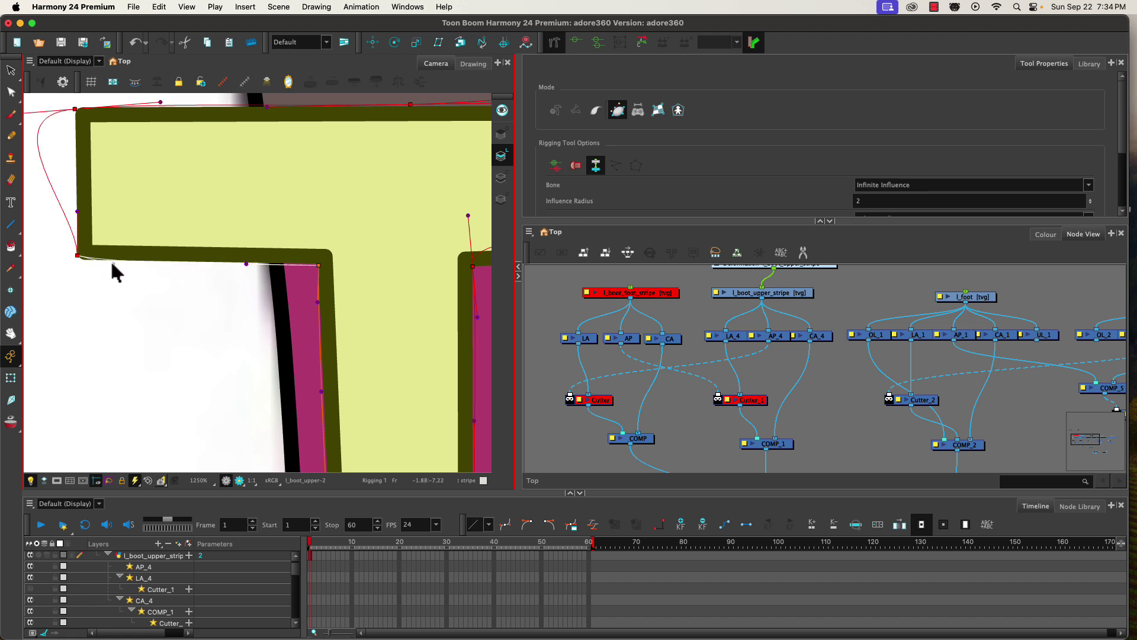
Step: Fit the envelope's upper left point to the crossbar's corner and align its handles with the left and upper edges
click(76, 111)
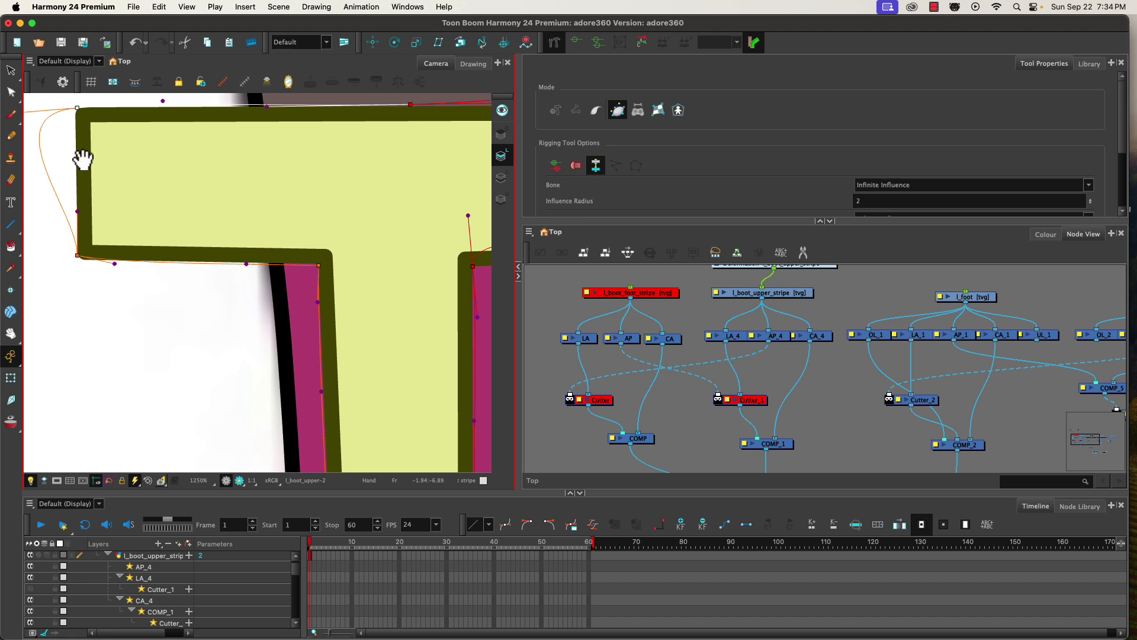
drag(83, 159, 193, 174)
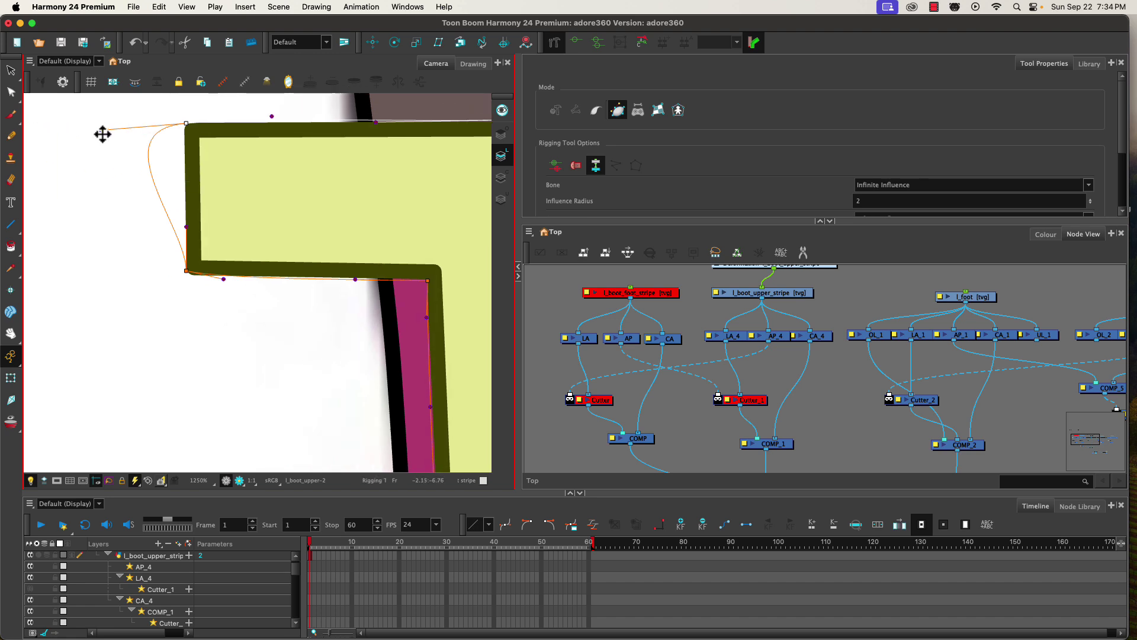
drag(102, 135, 145, 159)
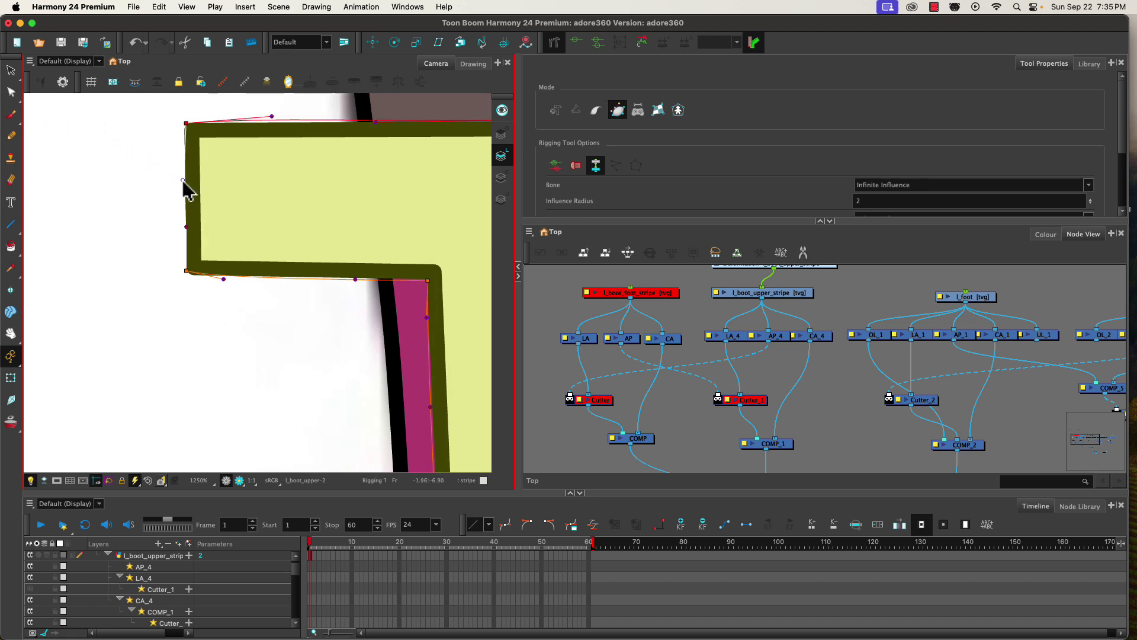
drag(269, 117, 285, 123)
key(super+z)
click(273, 118)
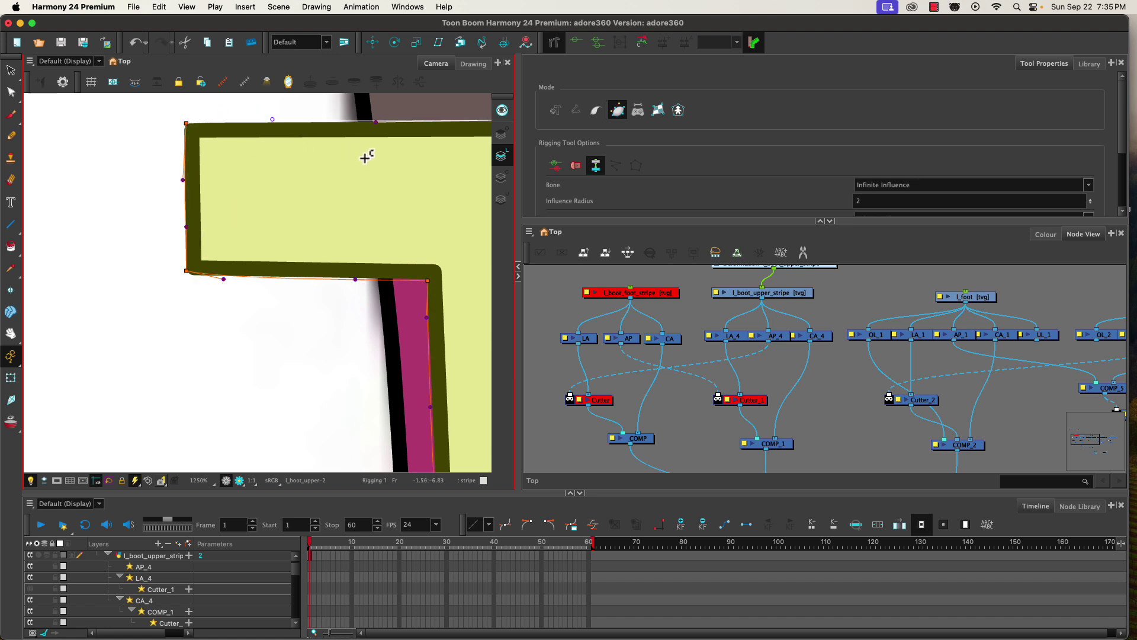
Step: Align the envelope with the crossbar's lower edge right of the stem and fit its lower right corner point and handles
drag(402, 161, 190, 198)
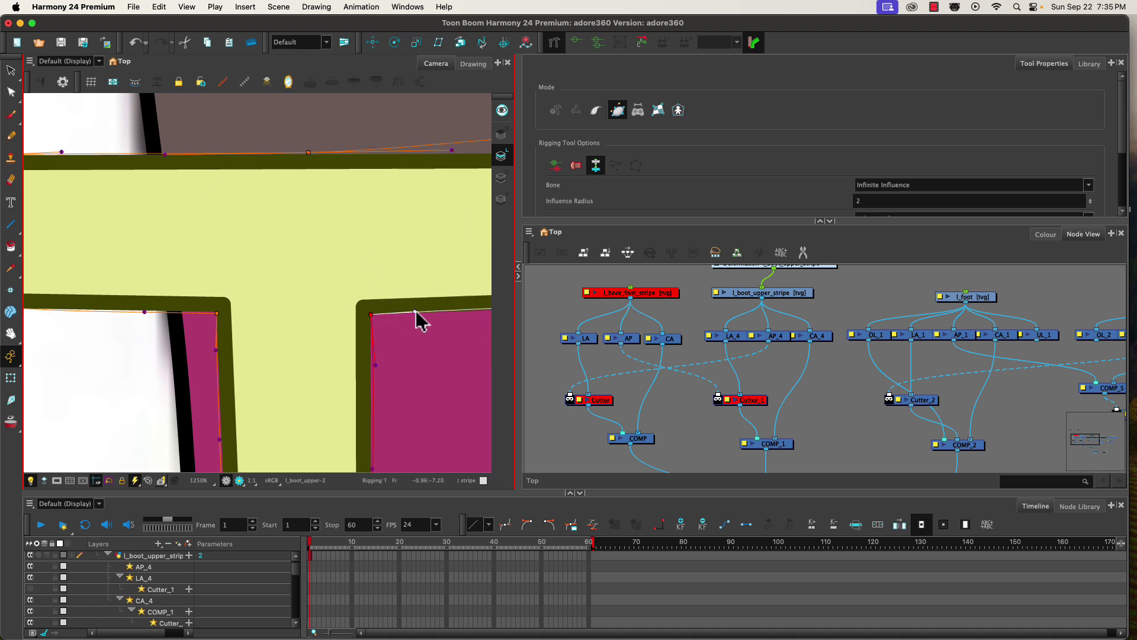
click(415, 312)
drag(454, 301, 204, 281)
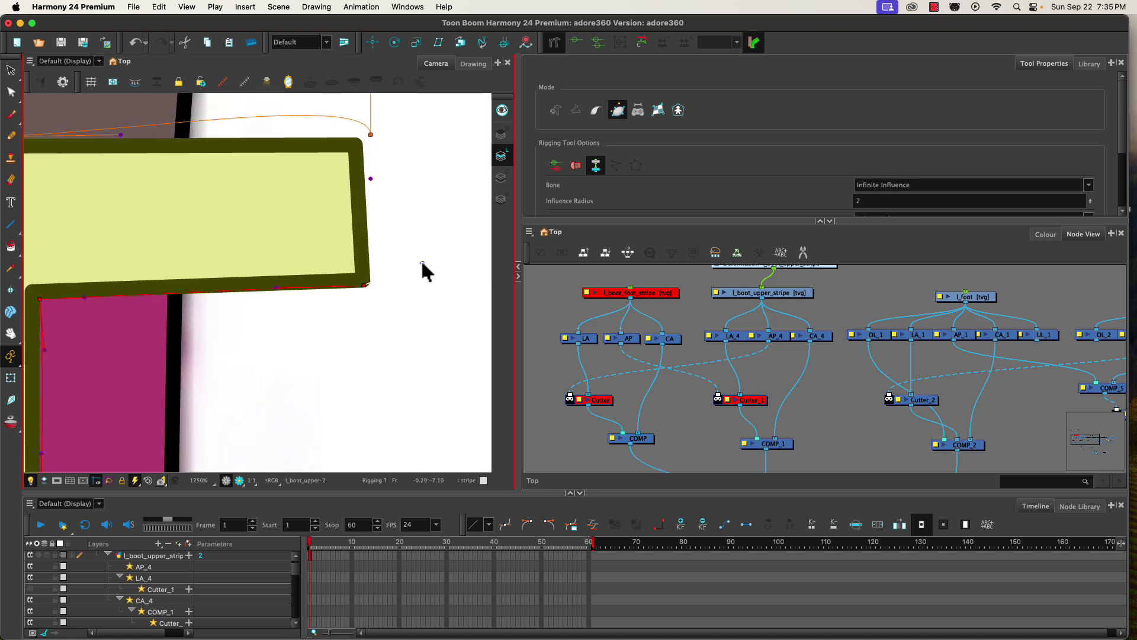
drag(364, 285, 359, 232)
click(364, 286)
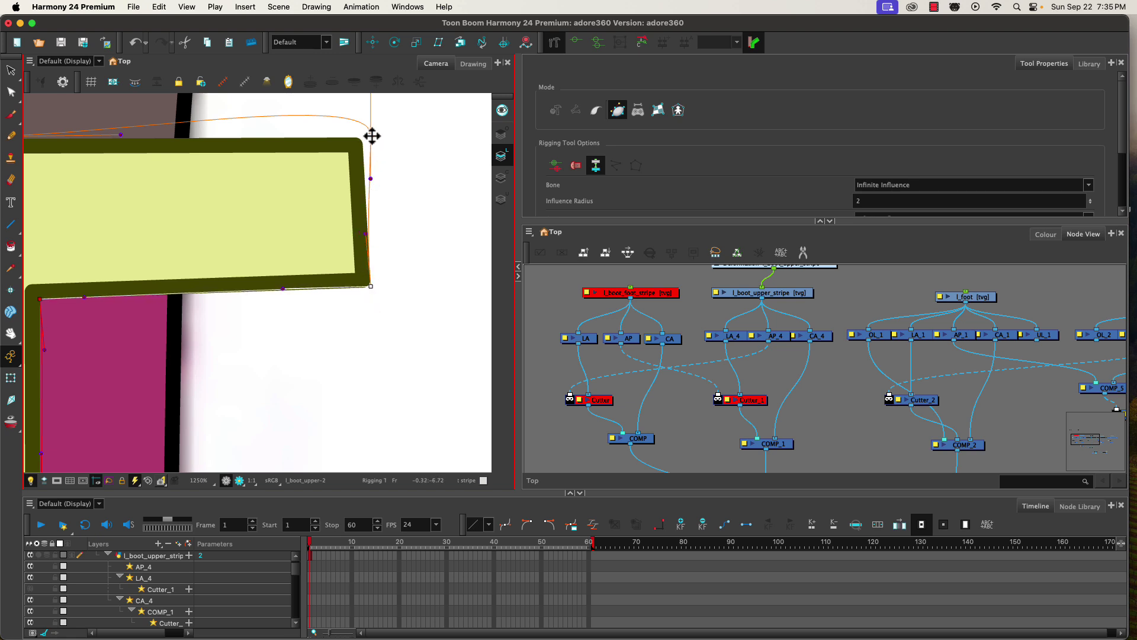
Step: Move the envelope's upper right point onto the crossbar's corner and align its handle with the upper edge
drag(372, 136, 363, 140)
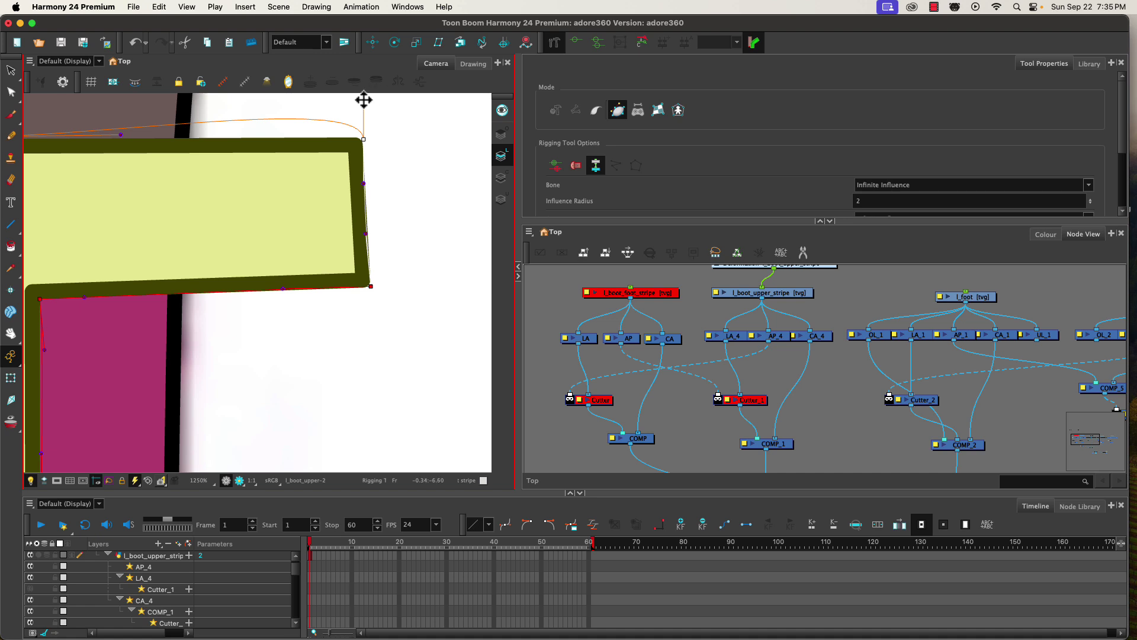
drag(365, 98, 257, 135)
drag(142, 198, 379, 48)
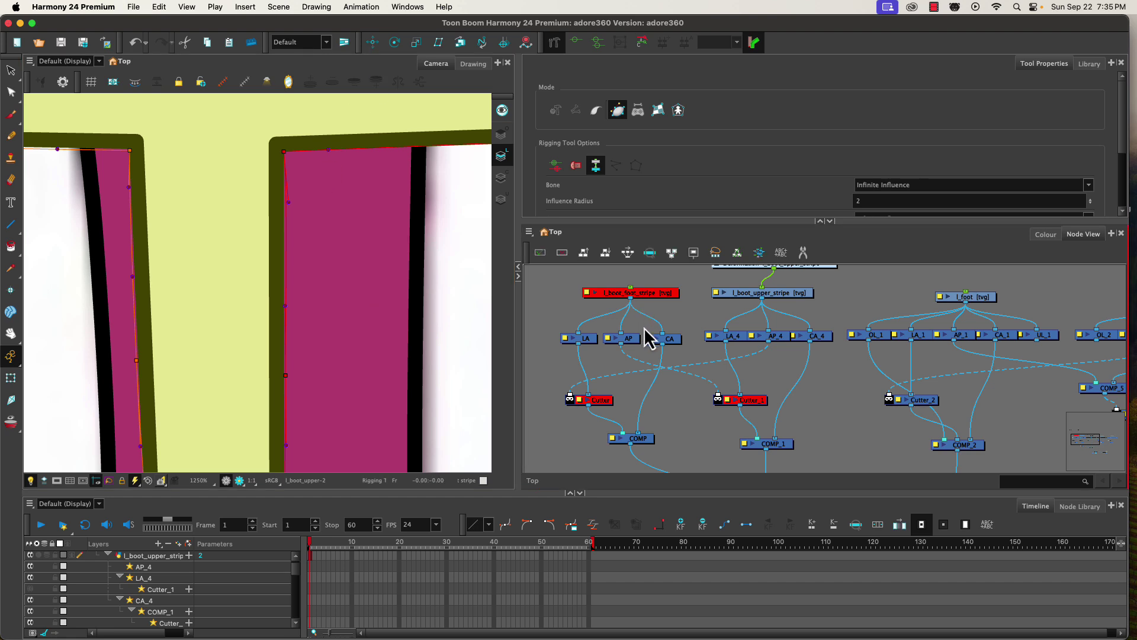
Step: Re-enable the l_boot_foot_stripe drawing node so the foot stripe shows below the upper stripe
click(648, 296)
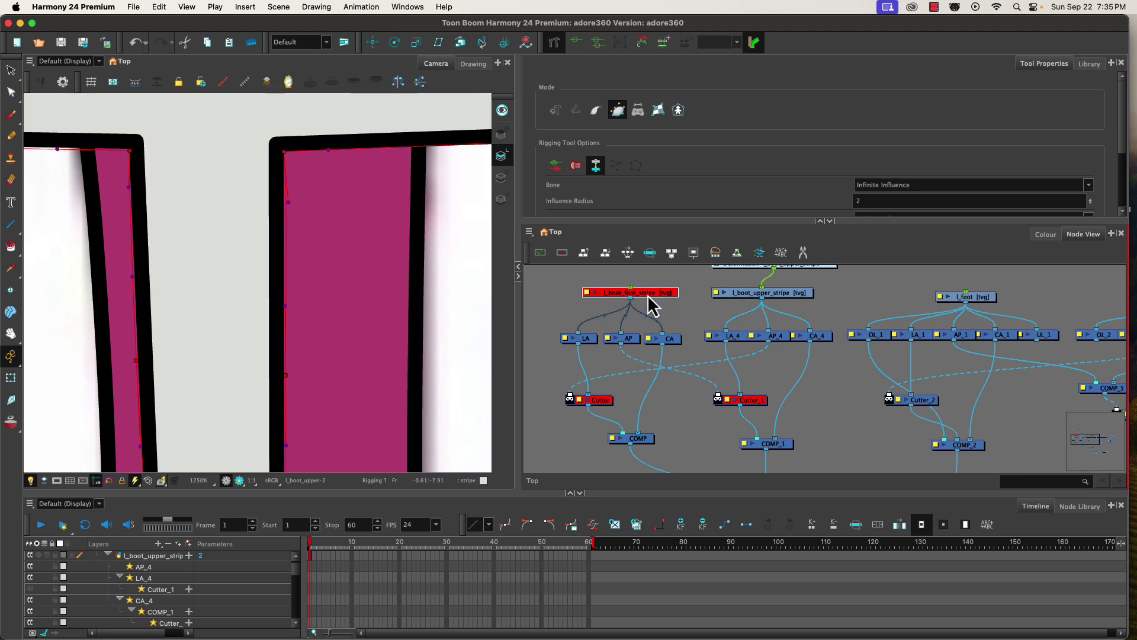
key(d)
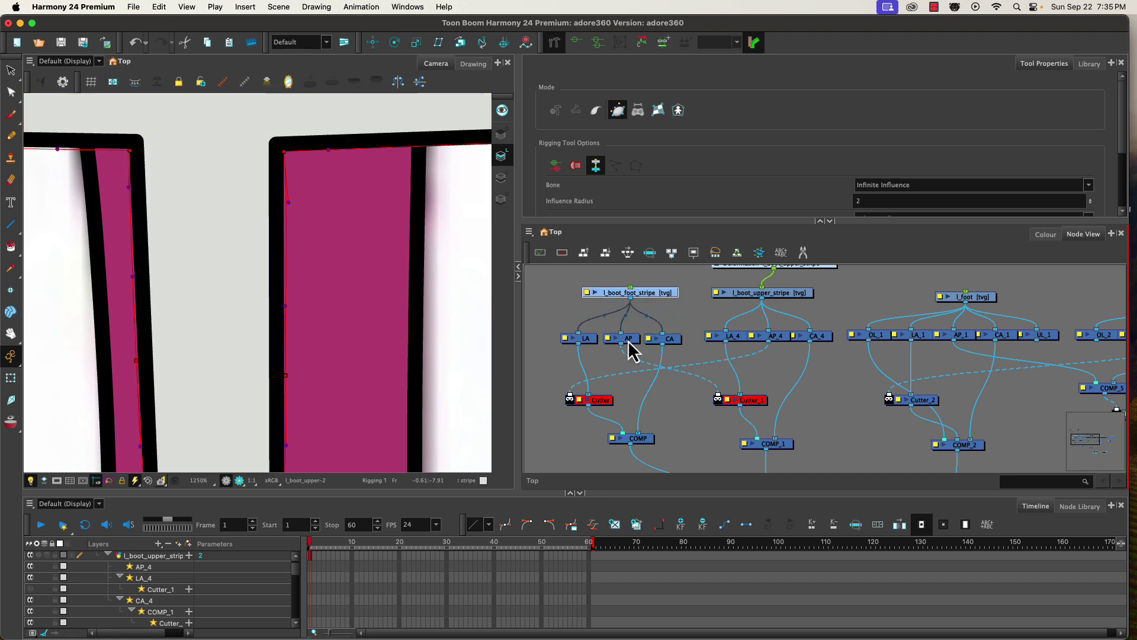
mouse_move(175, 351)
mouse_down()
mouse_move(207, 292)
mouse_move(249, 101)
mouse_up()
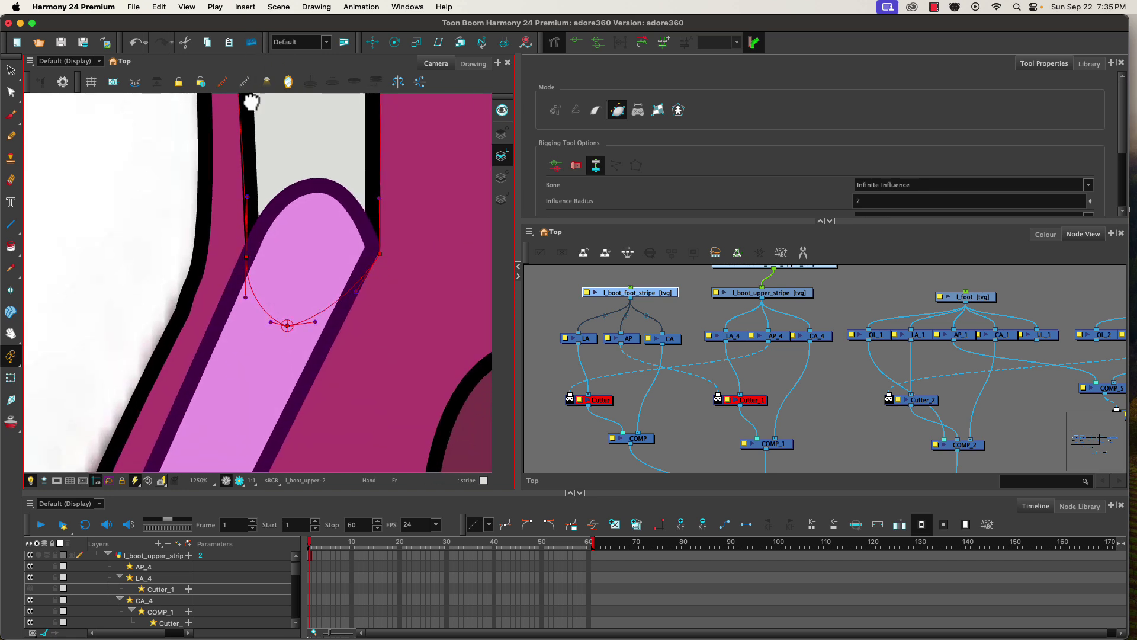
drag(172, 363, 213, 274)
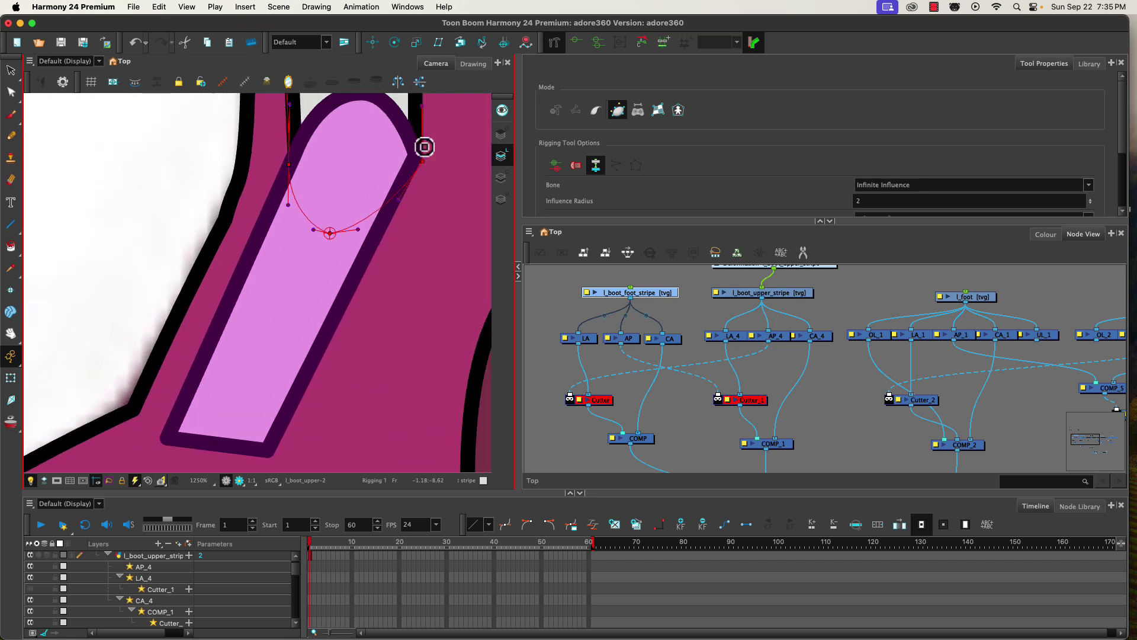
Step: Hide the deformation controls, and show the envelope controls again for the l_boot_upper_stripe drawing
click(534, 351)
click(576, 177)
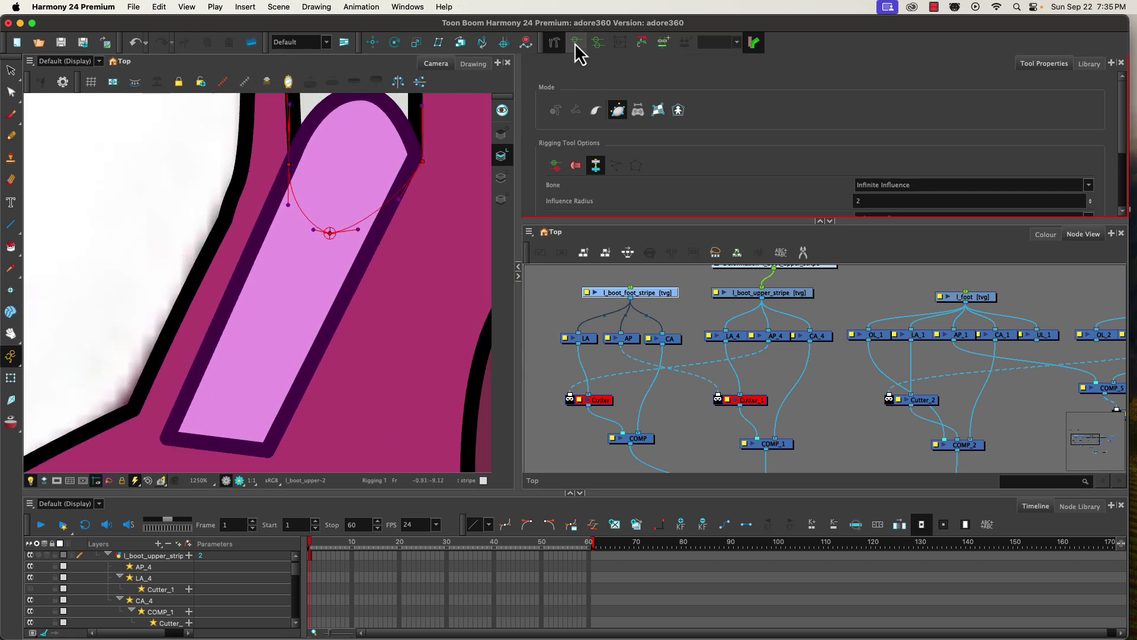
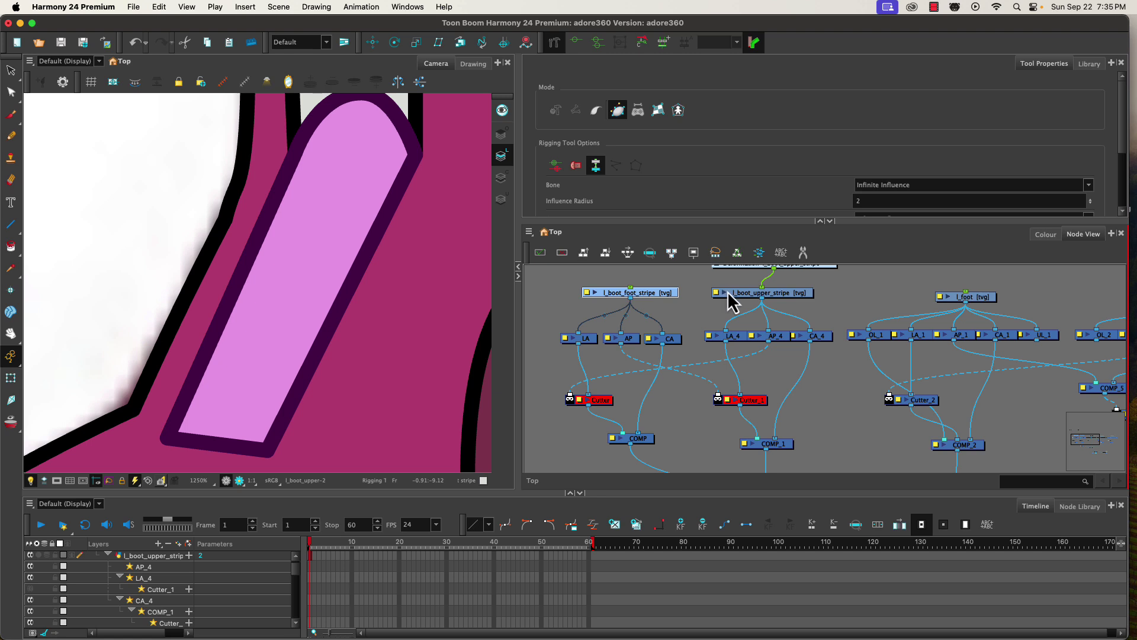
click(749, 295)
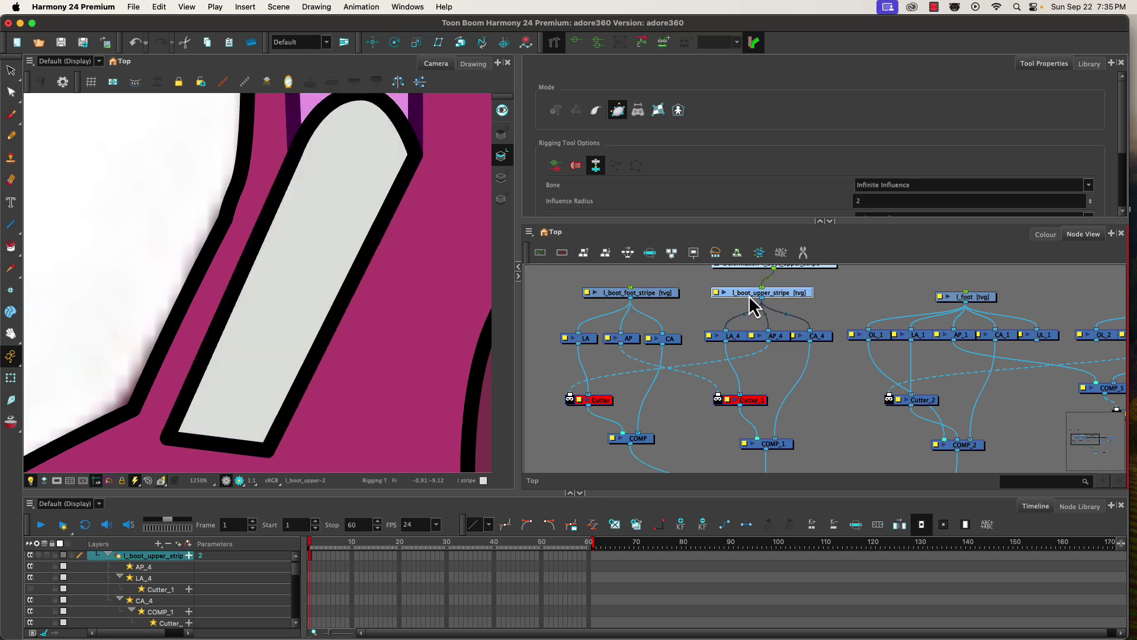
click(576, 43)
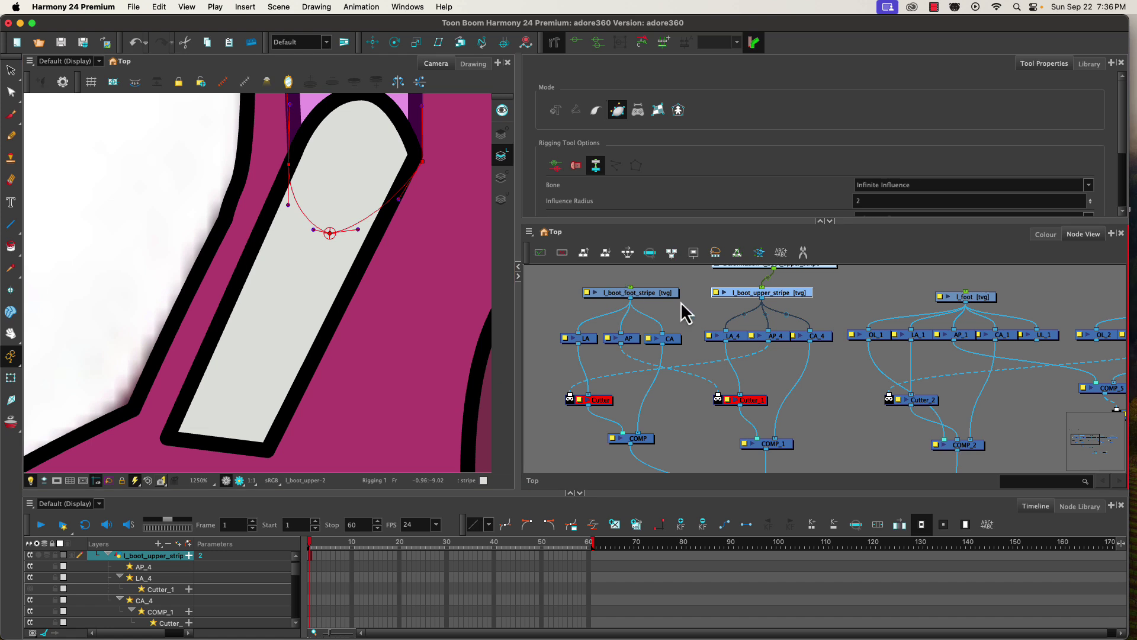
Step: Start an envelope deformer on the l_boot_foot_stripe drawing, placing points from its rounded top down to the middle of its heel-side edge
click(665, 294)
click(577, 40)
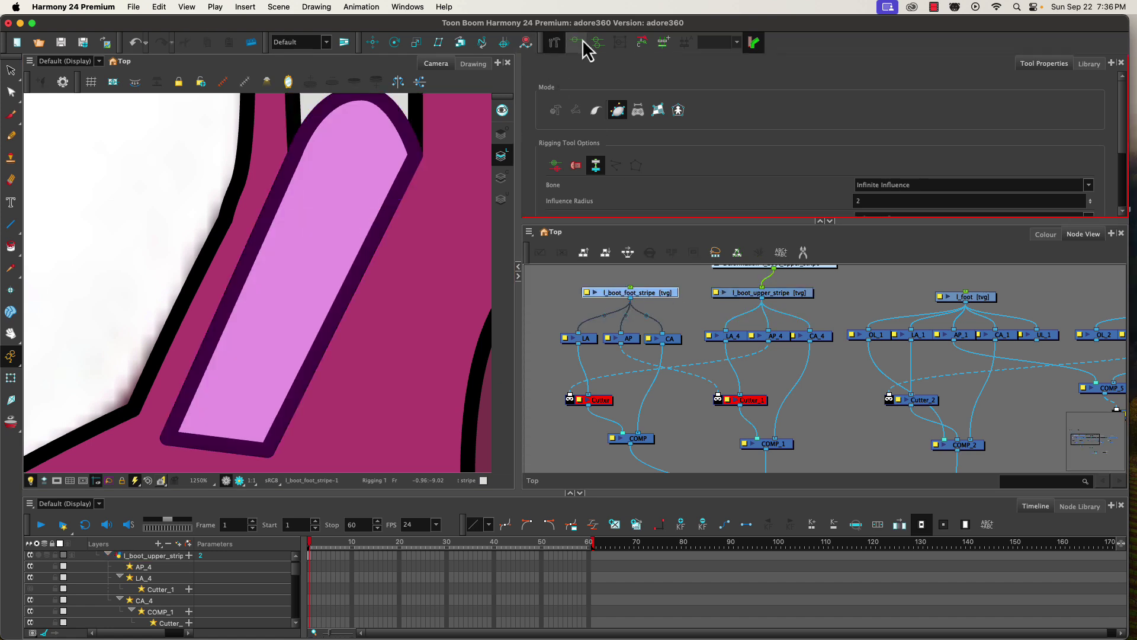
drag(355, 223, 361, 235)
scroll(361, 235, down, 1)
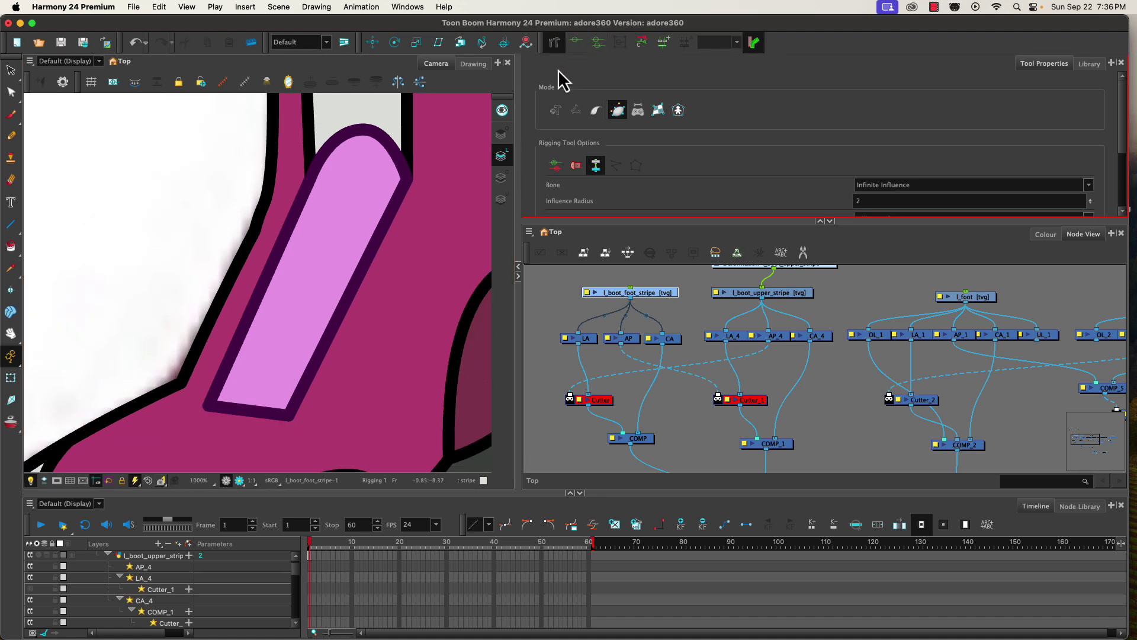
click(655, 289)
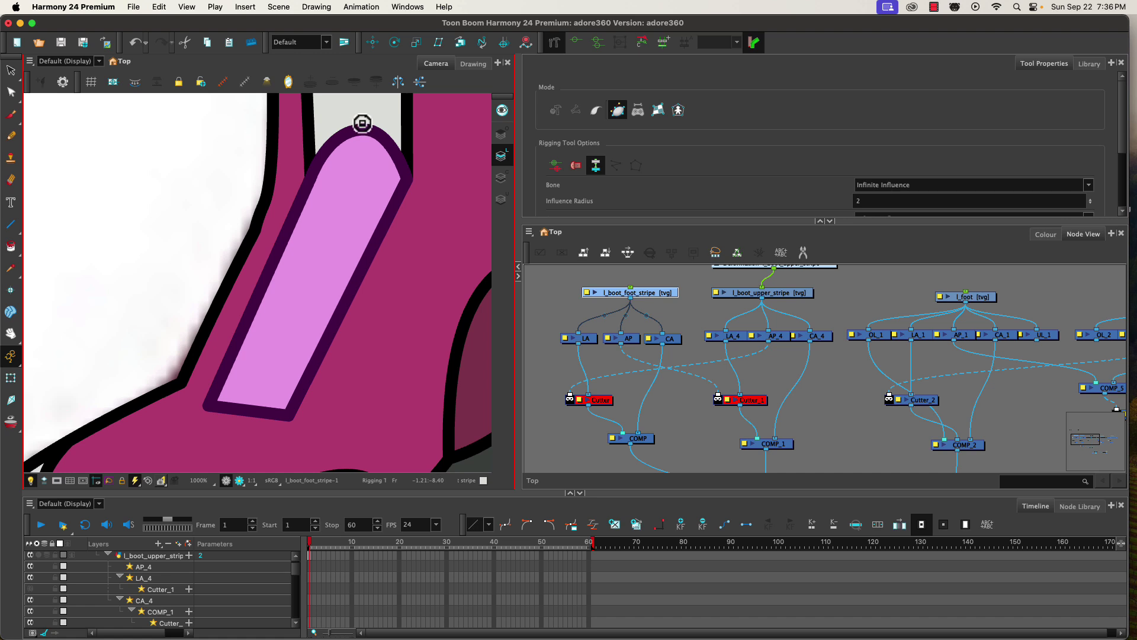
drag(377, 123, 379, 124)
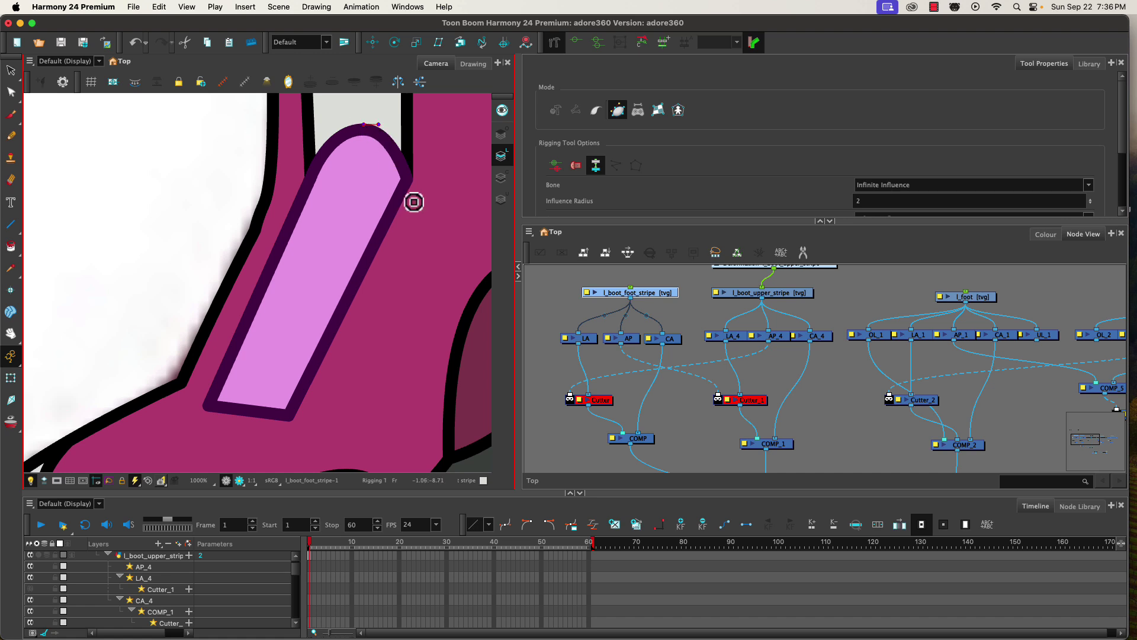
drag(413, 178, 424, 221)
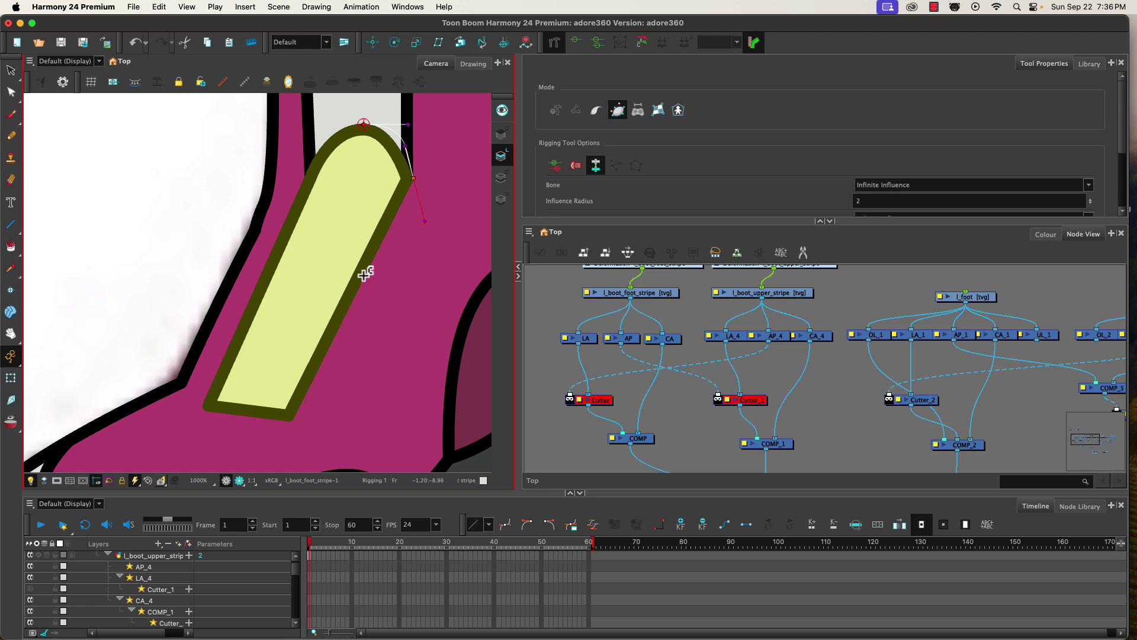
drag(364, 274, 384, 243)
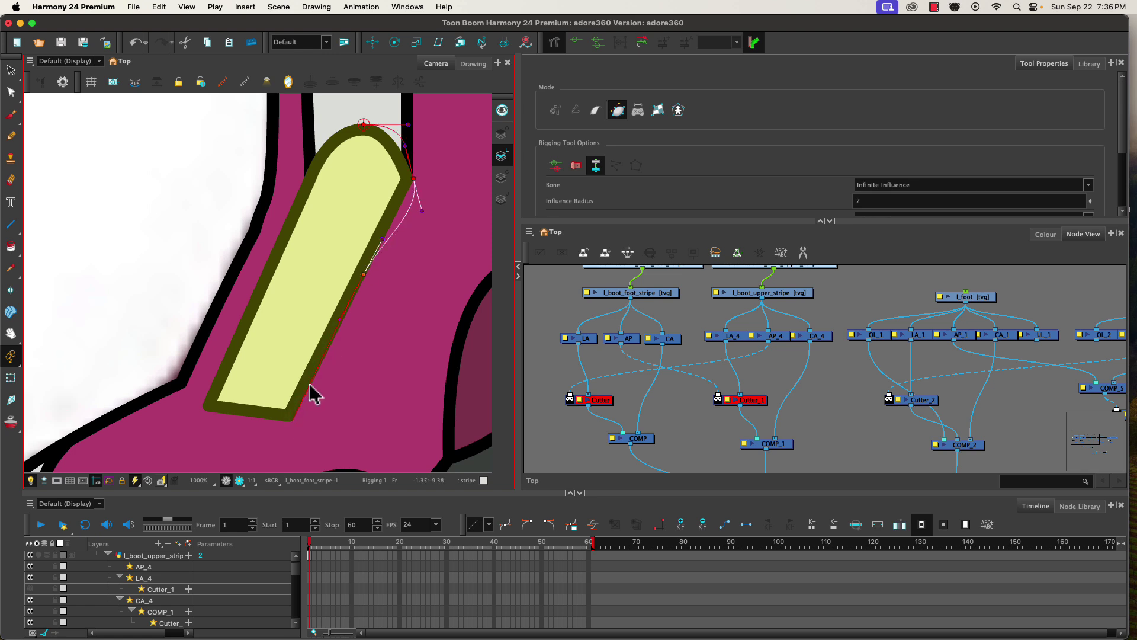
Step: Continue the foot stripe's envelope around its two bottom corners and up the toe-side edge, closing it at the starting point
click(292, 421)
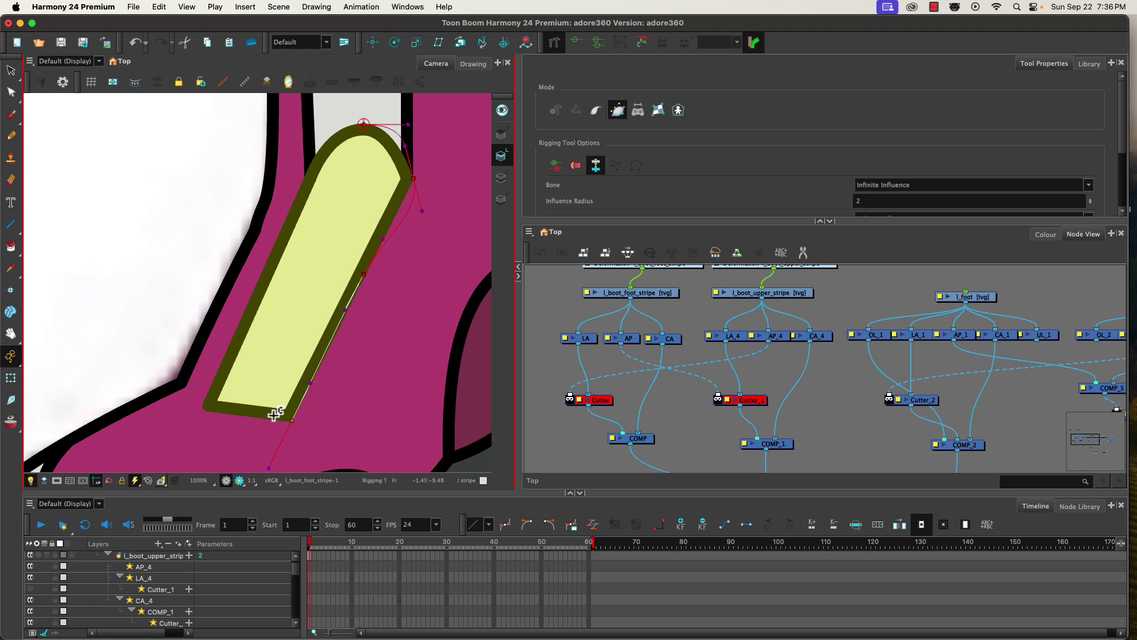
click(201, 409)
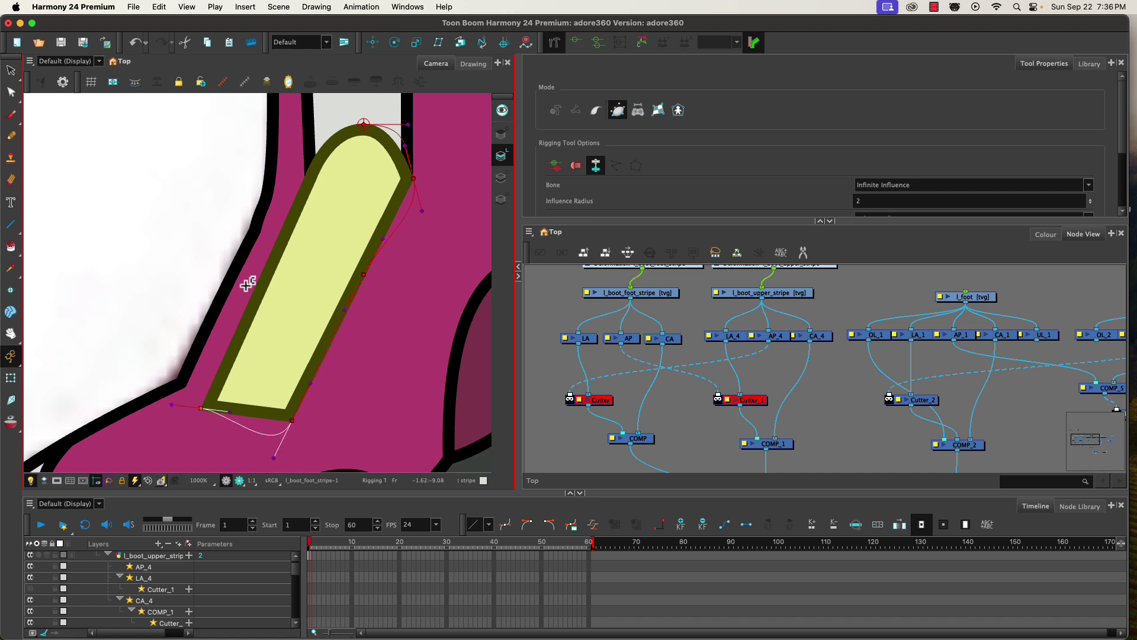
drag(258, 279, 251, 310)
drag(311, 165, 300, 183)
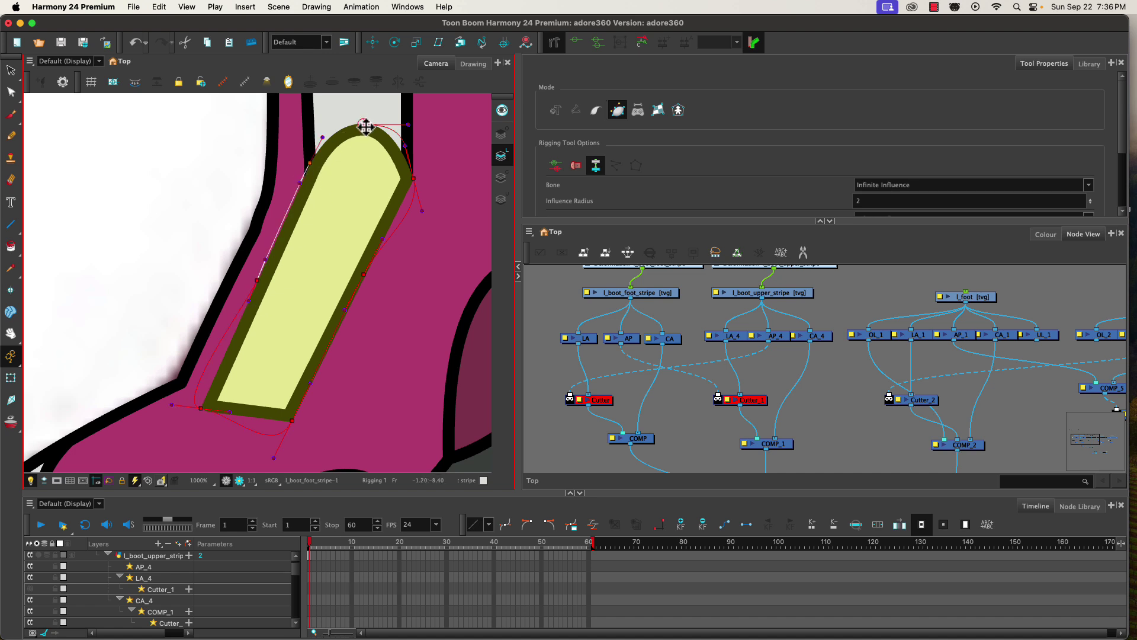
mouse_move(365, 124)
mouse_down()
mouse_move(329, 121)
mouse_move(350, 122)
mouse_up()
click(310, 163)
mouse_move(357, 122)
mouse_down()
mouse_move(324, 134)
mouse_move(325, 120)
mouse_move(358, 122)
mouse_up()
key(super+z)
click(363, 125)
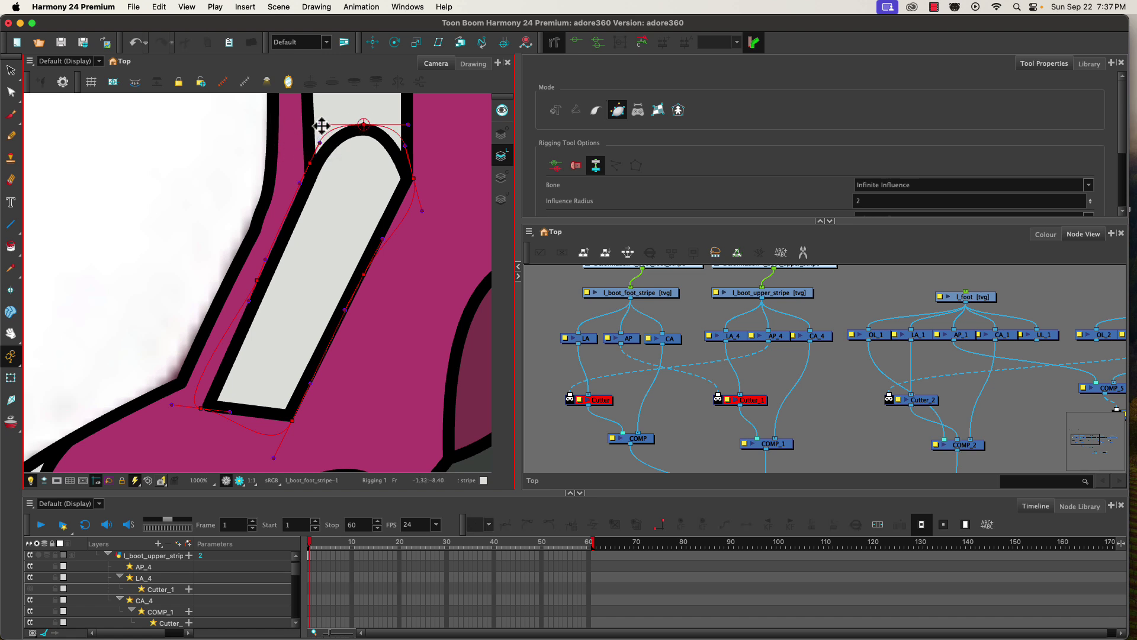
Step: Adjust the envelope's Bezier handles so the curve hugs the foot stripe's rounded top and upper heel-side edge
drag(321, 125, 330, 119)
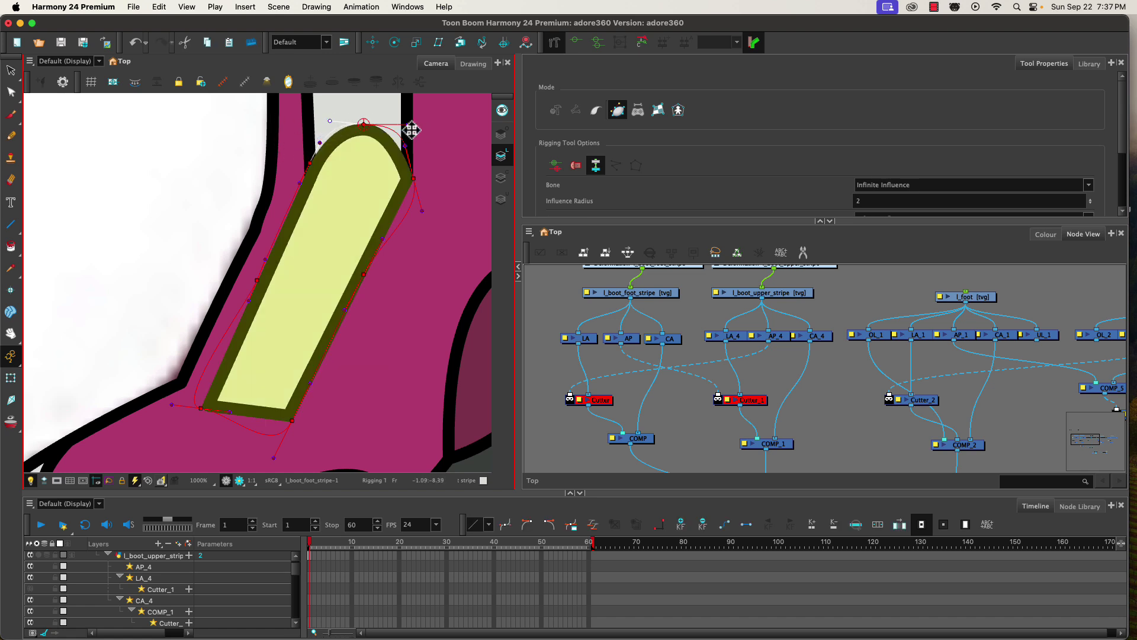
drag(411, 129, 392, 140)
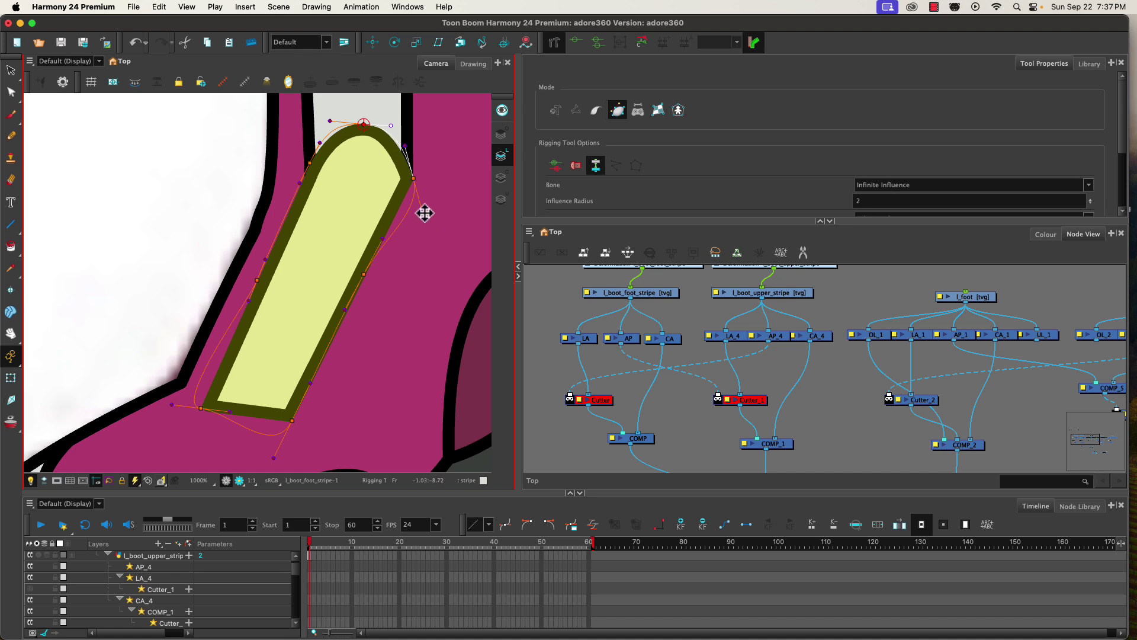
drag(425, 213, 397, 204)
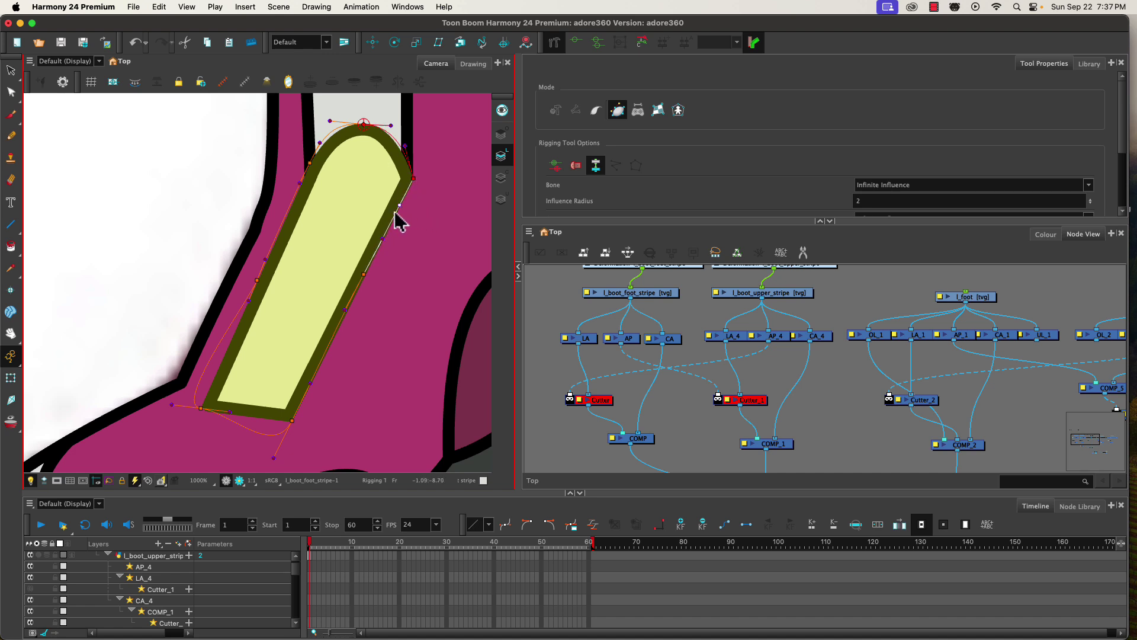
click(365, 275)
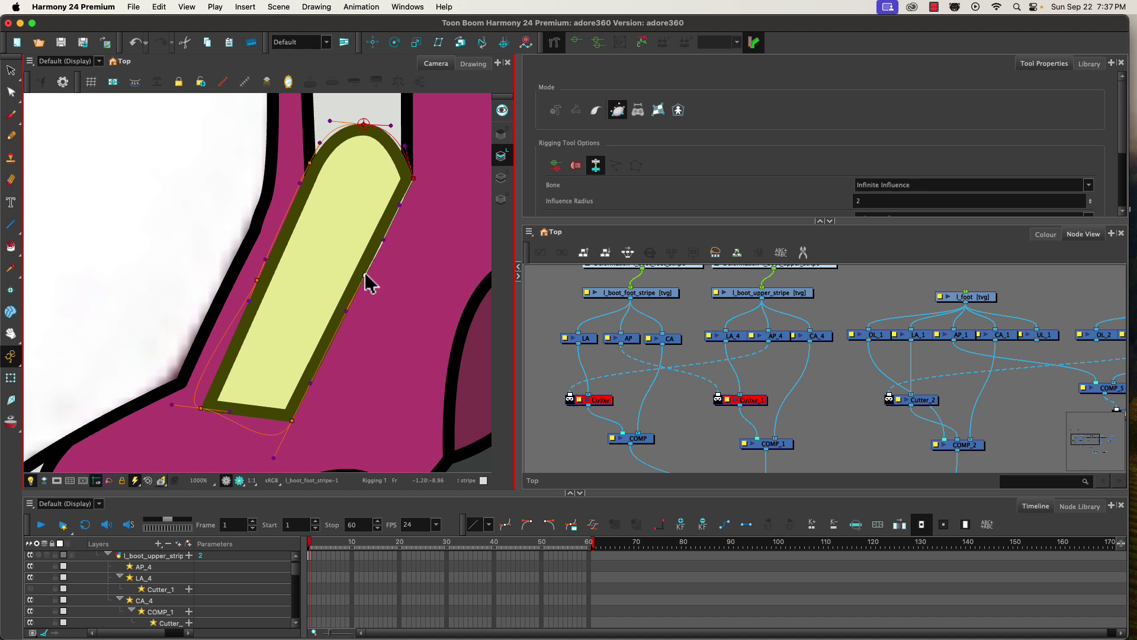
Step: Straighten the envelope's handles along the foot stripe's bottom edge and toe-side edge
click(275, 460)
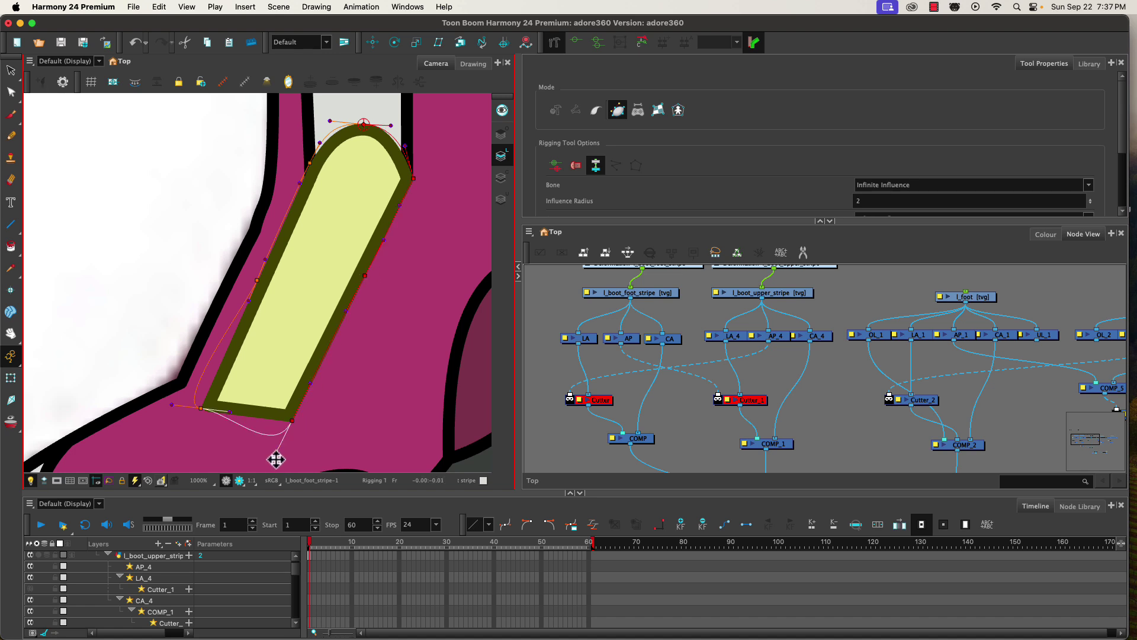
drag(275, 460, 268, 419)
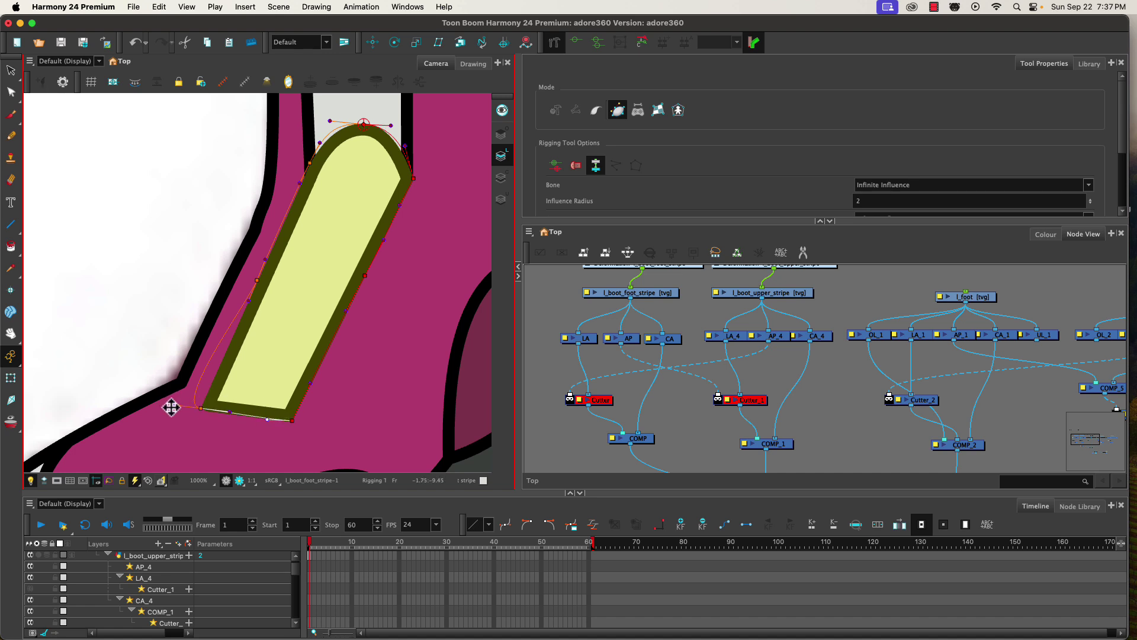
drag(172, 406, 228, 361)
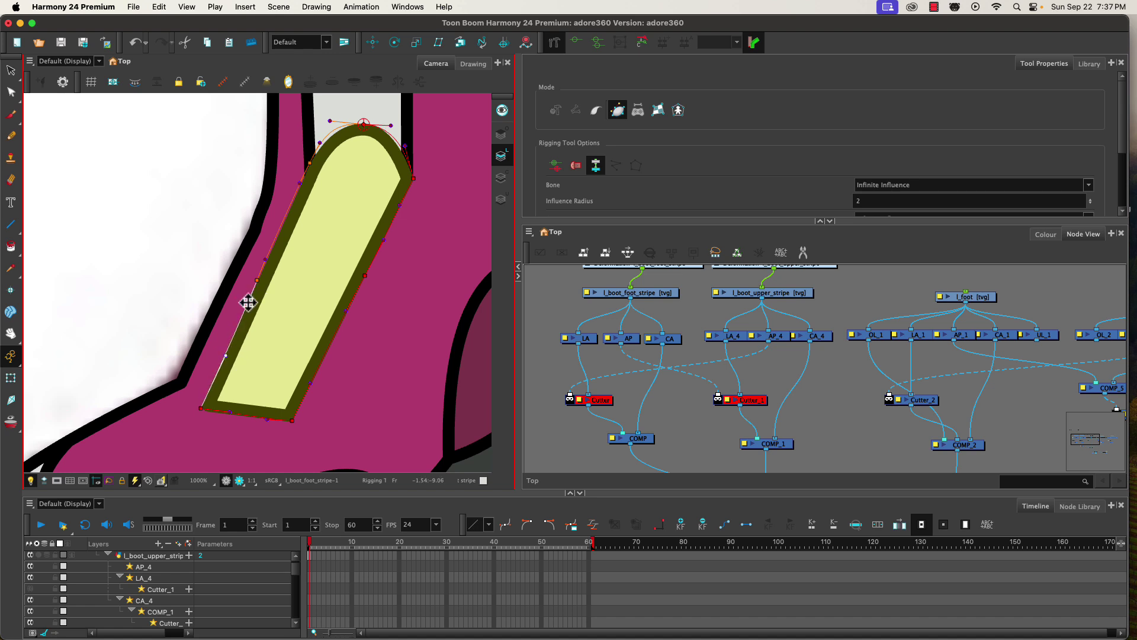
drag(248, 300, 243, 323)
drag(268, 260, 278, 237)
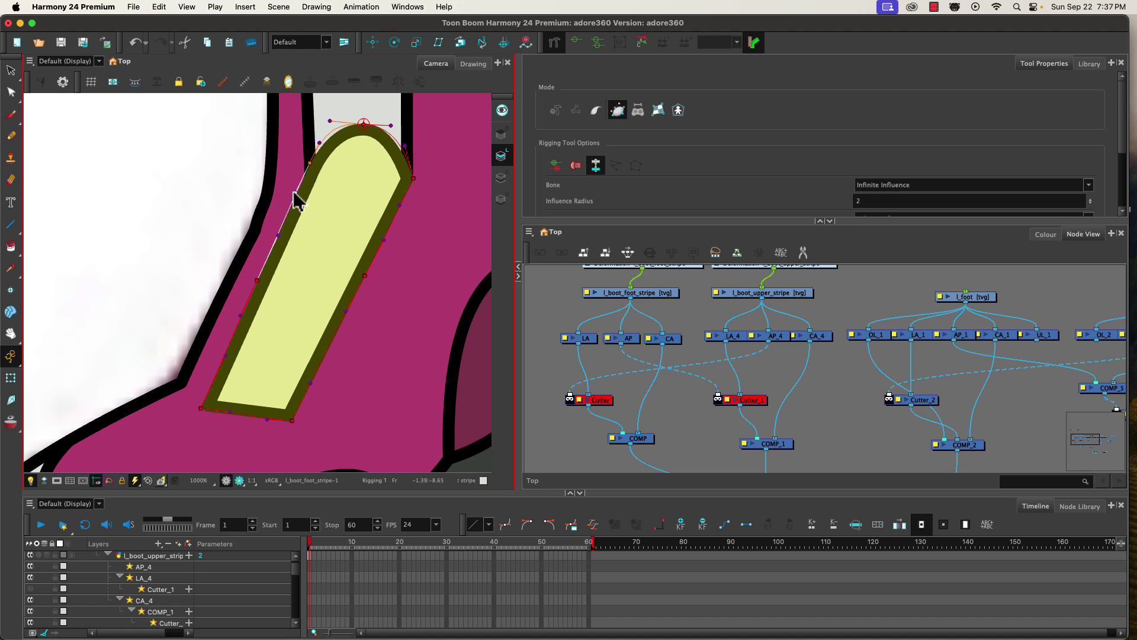
drag(299, 185, 296, 192)
Step: Switch from the Rigging tool to the Transform tool and enable the Cutter and Cutter_1 nodes of the boot stripes
click(10, 378)
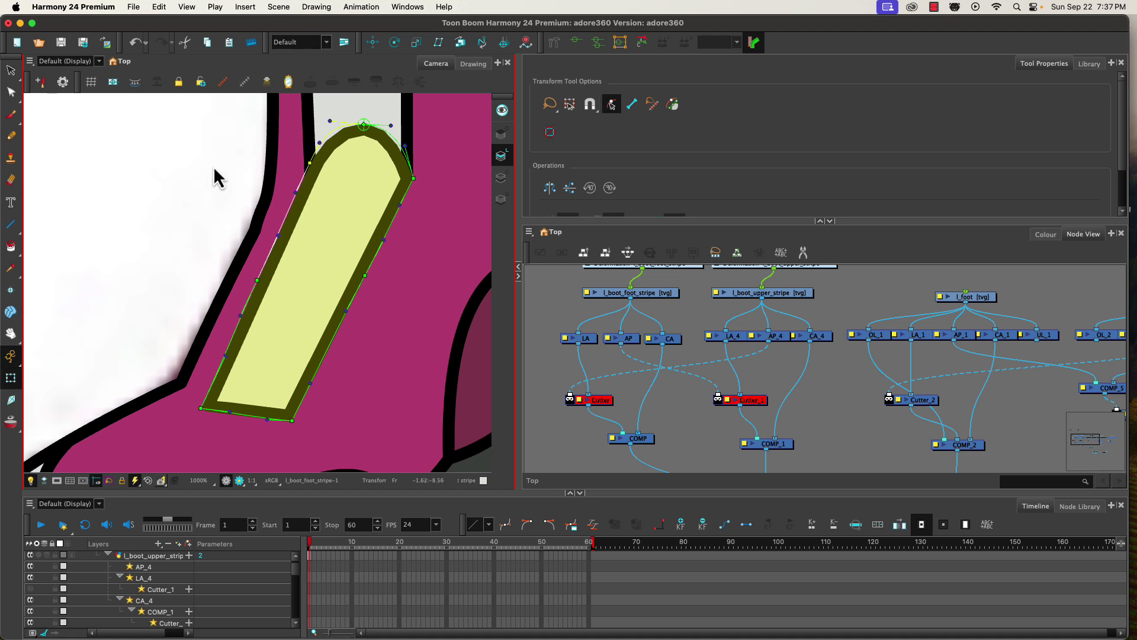
click(554, 42)
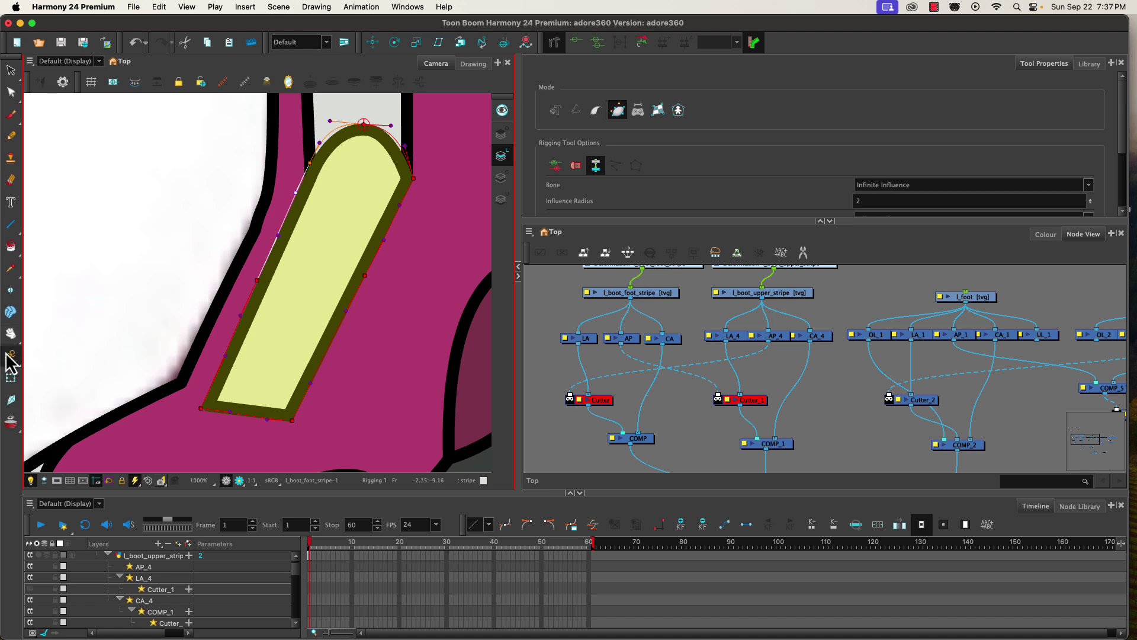
click(11, 377)
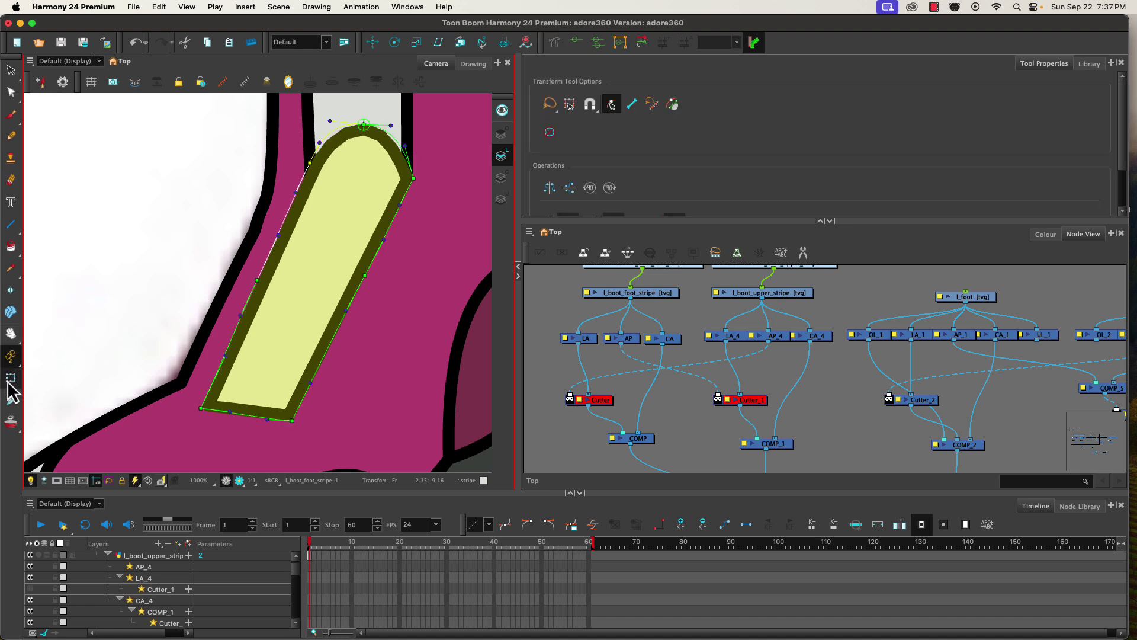
click(604, 405)
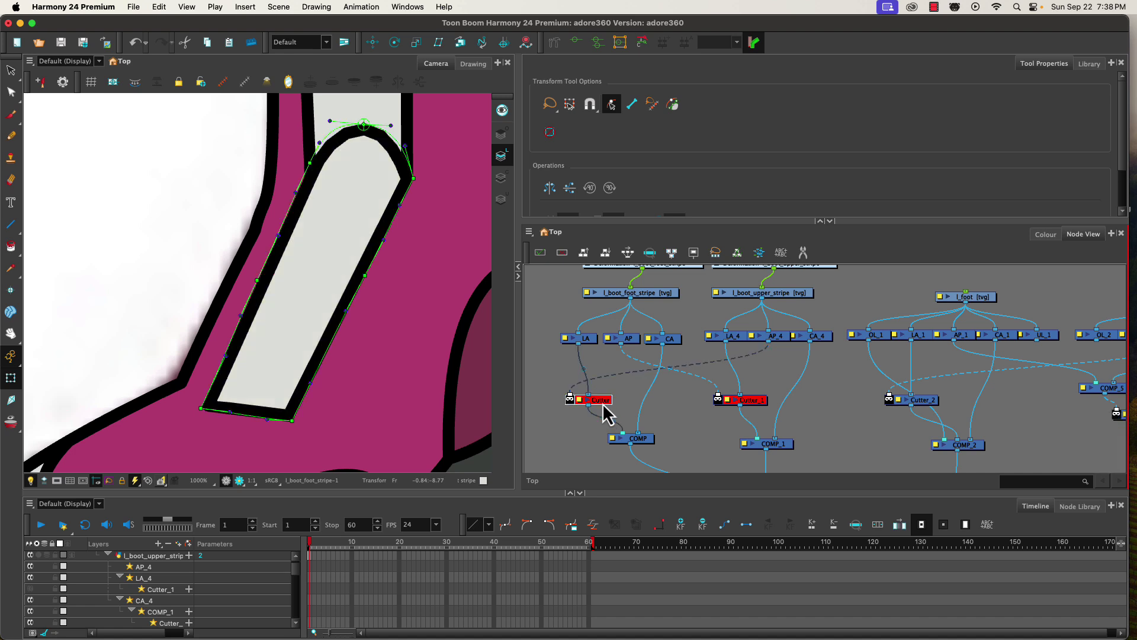
click(755, 403)
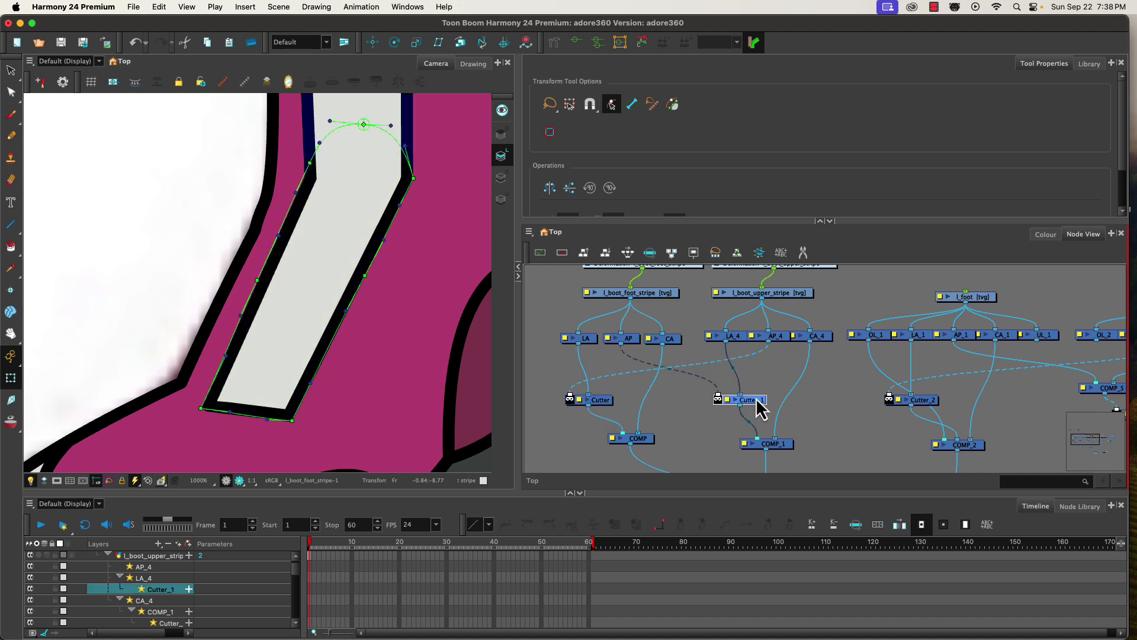
Step: Connect the AP_2 node's output to the matte port of Cutter_5 below COMP_1
scroll(252, 237, down, 4)
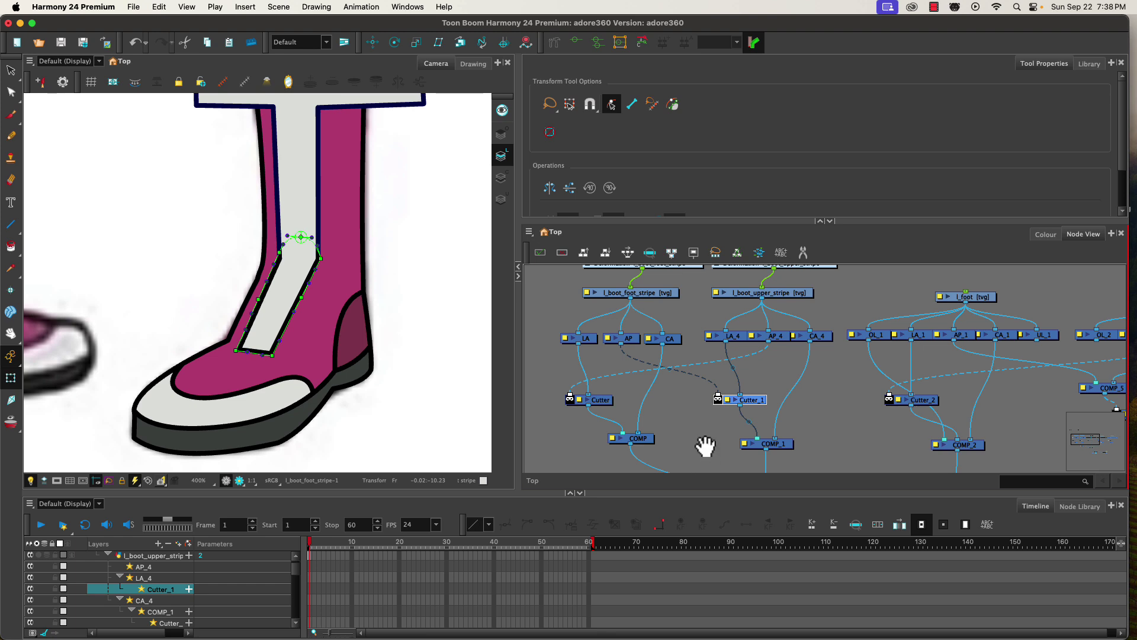
drag(705, 447, 690, 357)
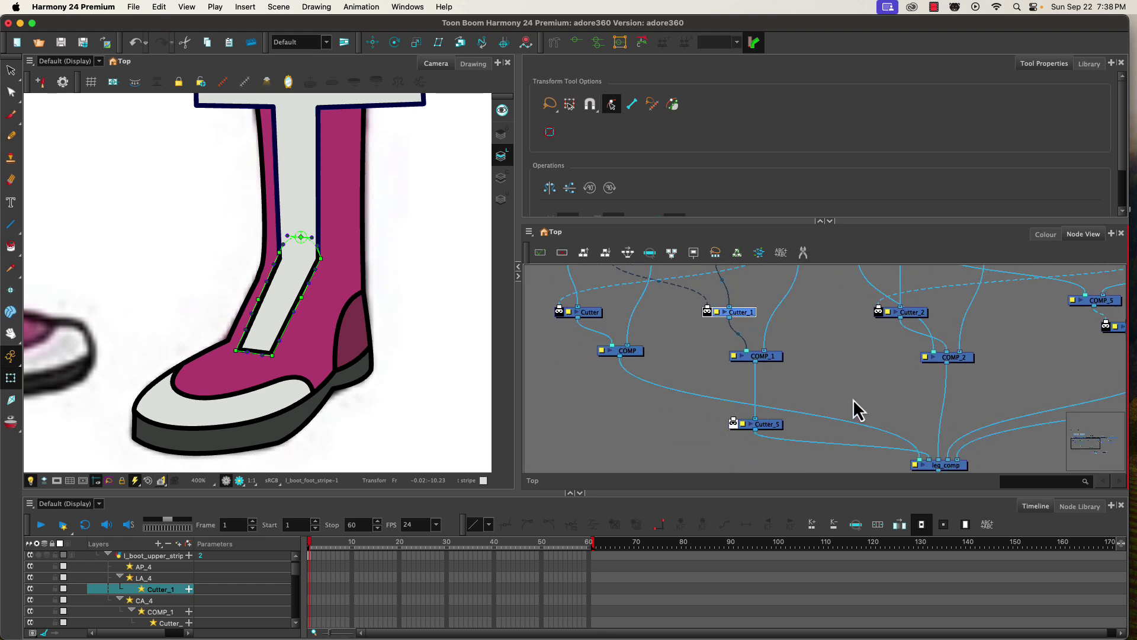
drag(855, 406, 764, 414)
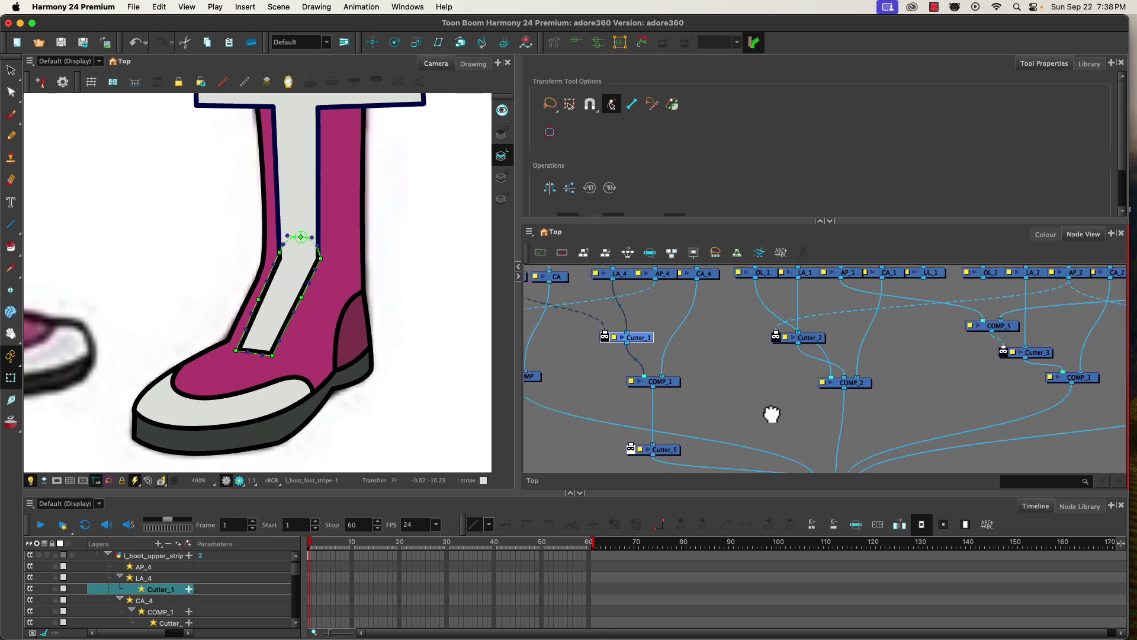
drag(1066, 280, 629, 454)
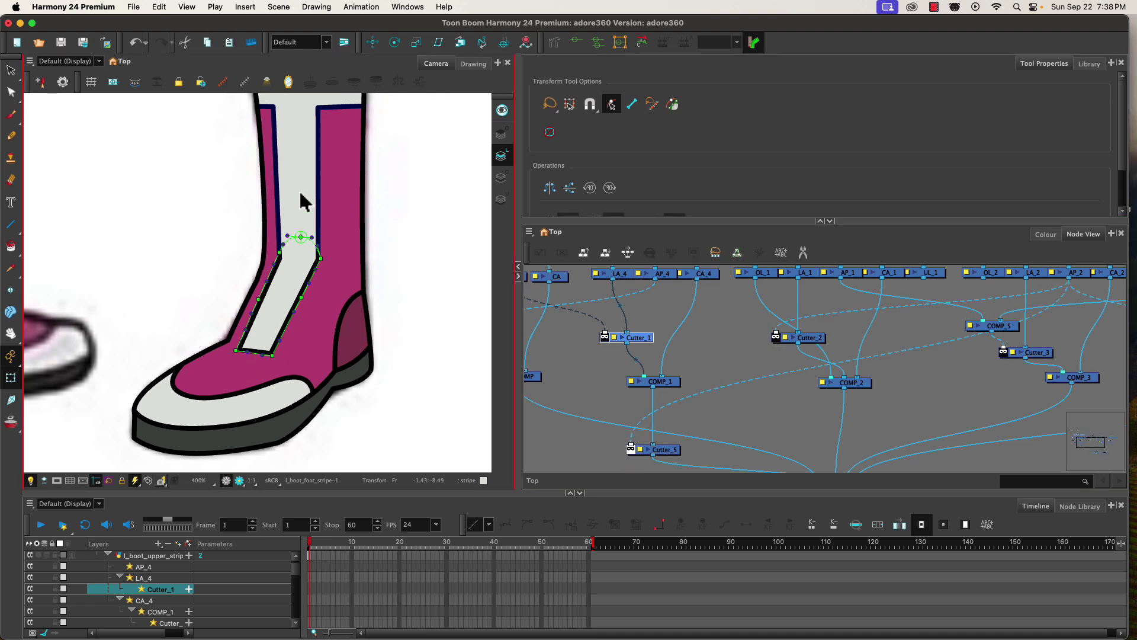
Step: Show the Deformation-l_boot_upper_stripe controls and pull the top edge's middle point down into a curve
drag(703, 358, 803, 426)
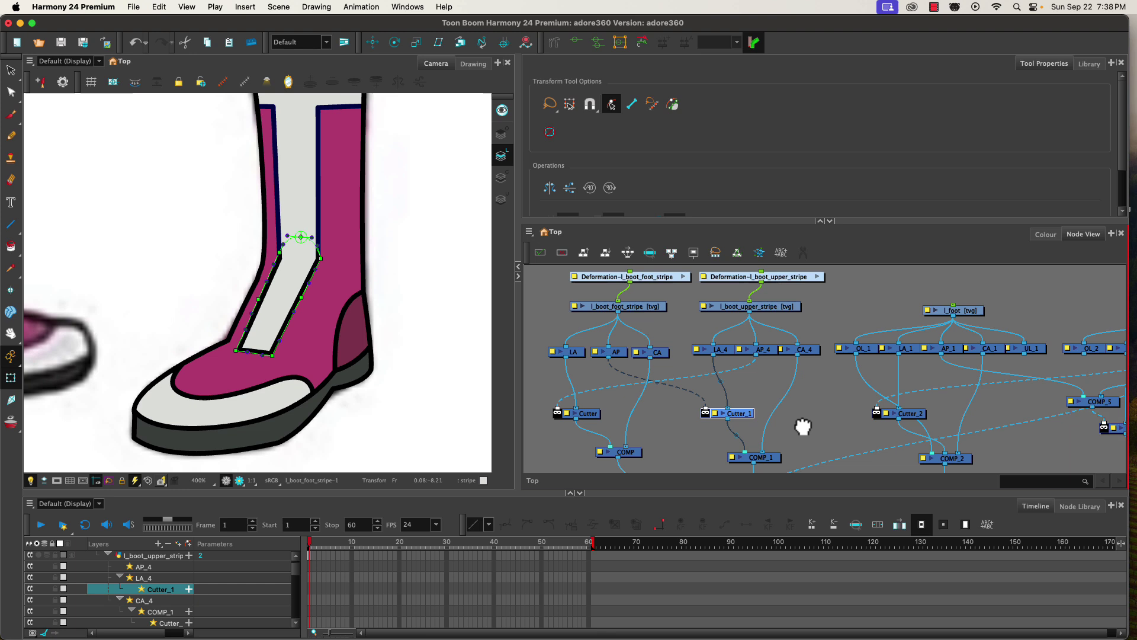
click(764, 278)
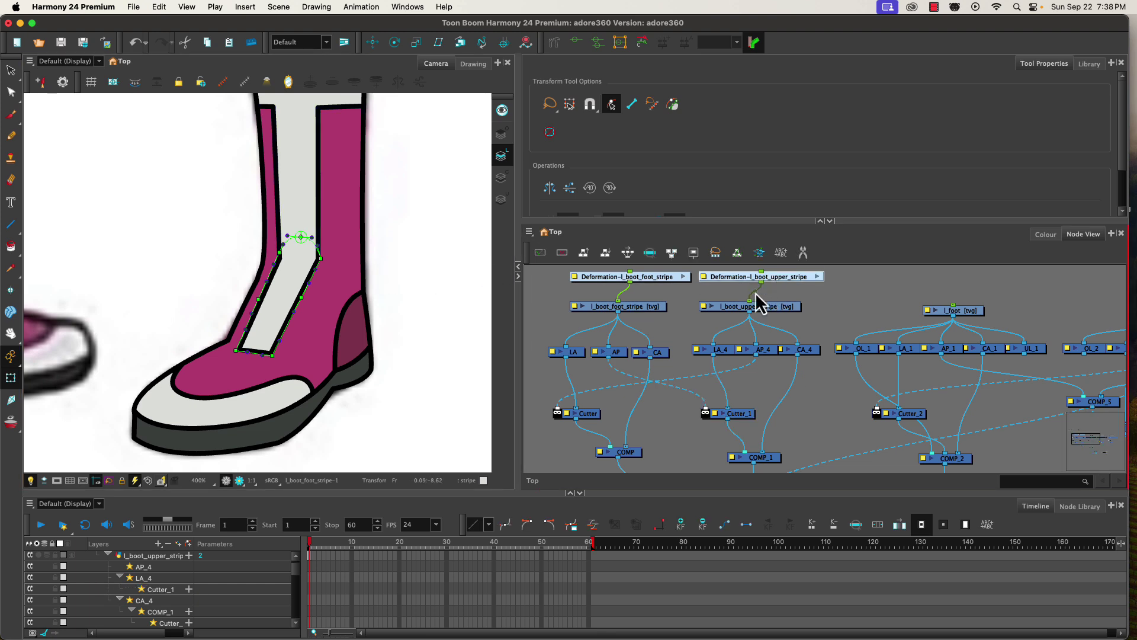
click(581, 40)
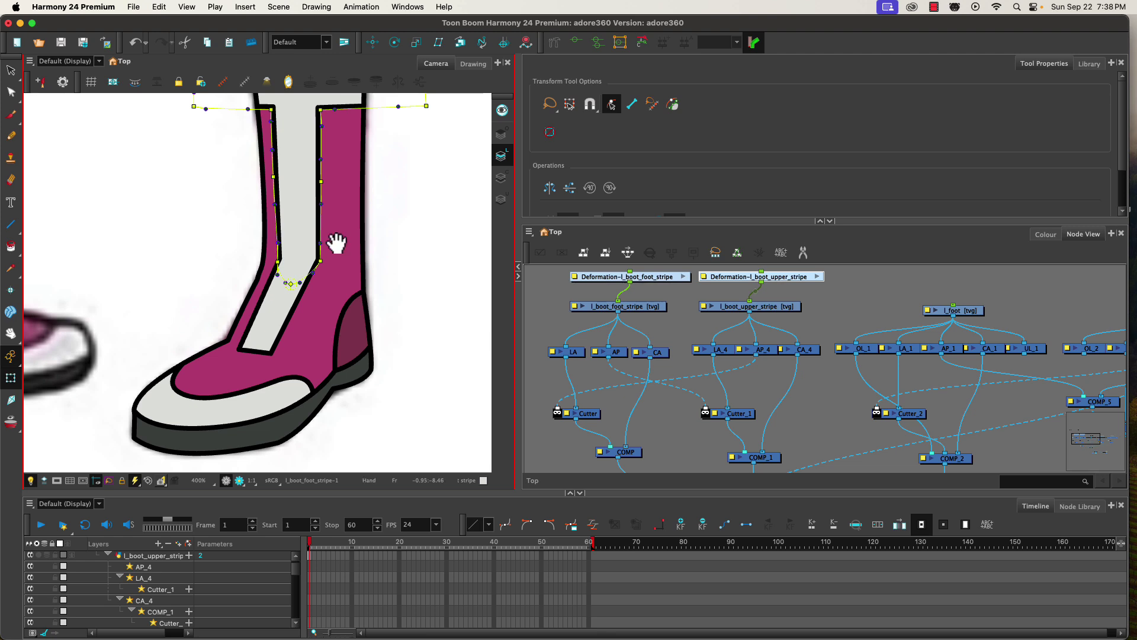
drag(330, 241, 349, 308)
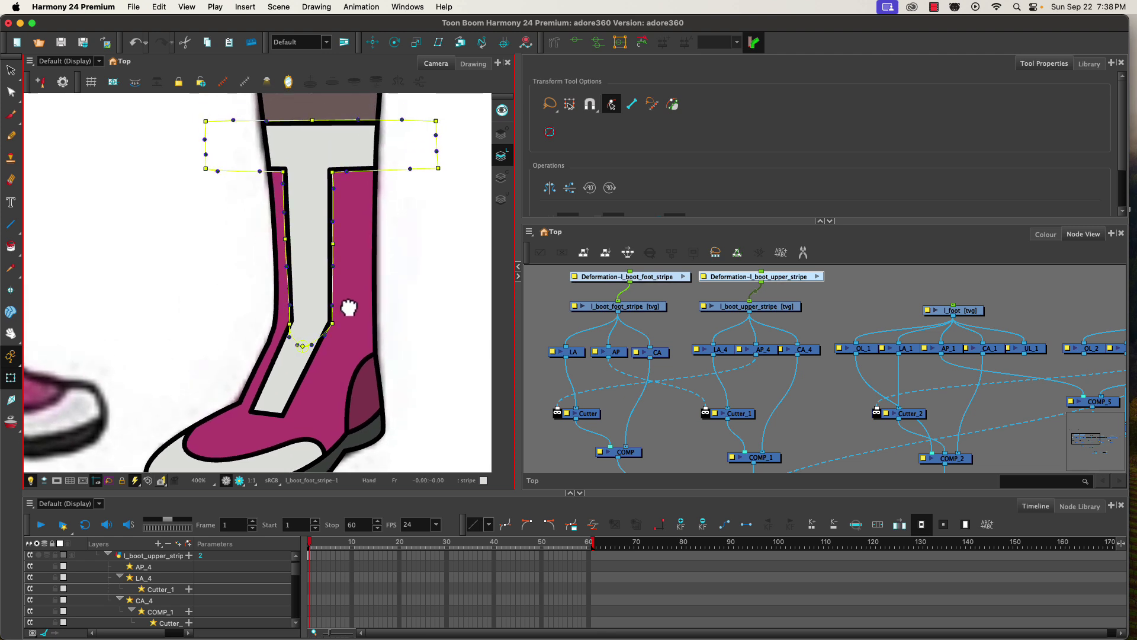
click(308, 133)
mouse_move(309, 133)
mouse_down()
mouse_move(308, 157)
mouse_move(313, 129)
mouse_move(312, 139)
mouse_up()
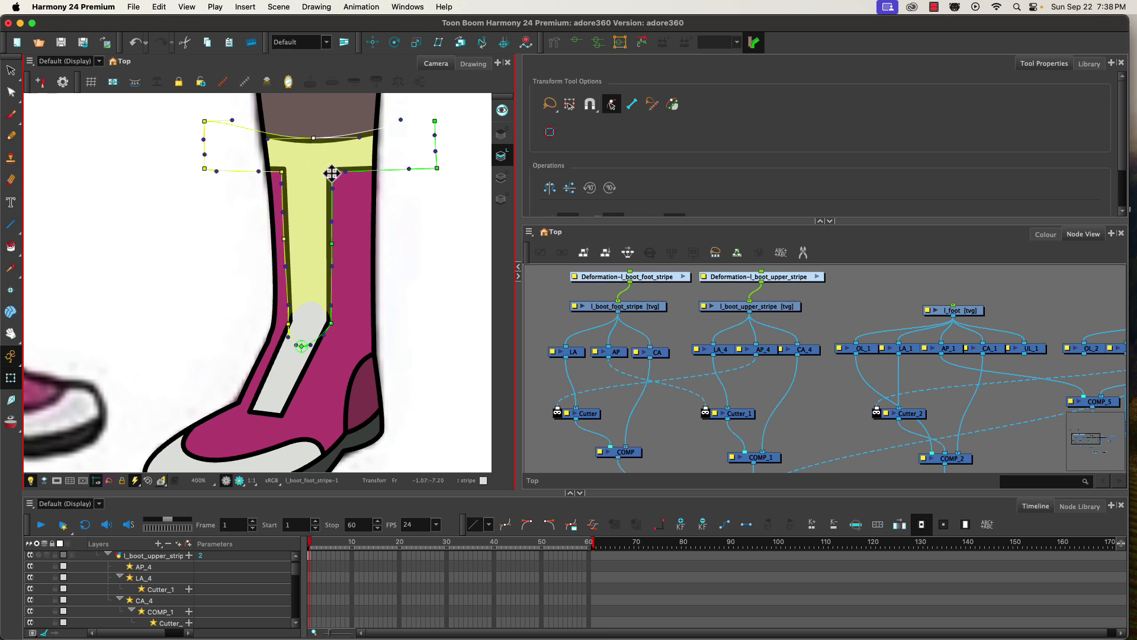
Step: Lower the upper stripe's two inner corner points beneath the band and shift its mid-side points slightly inward
drag(333, 170, 282, 177)
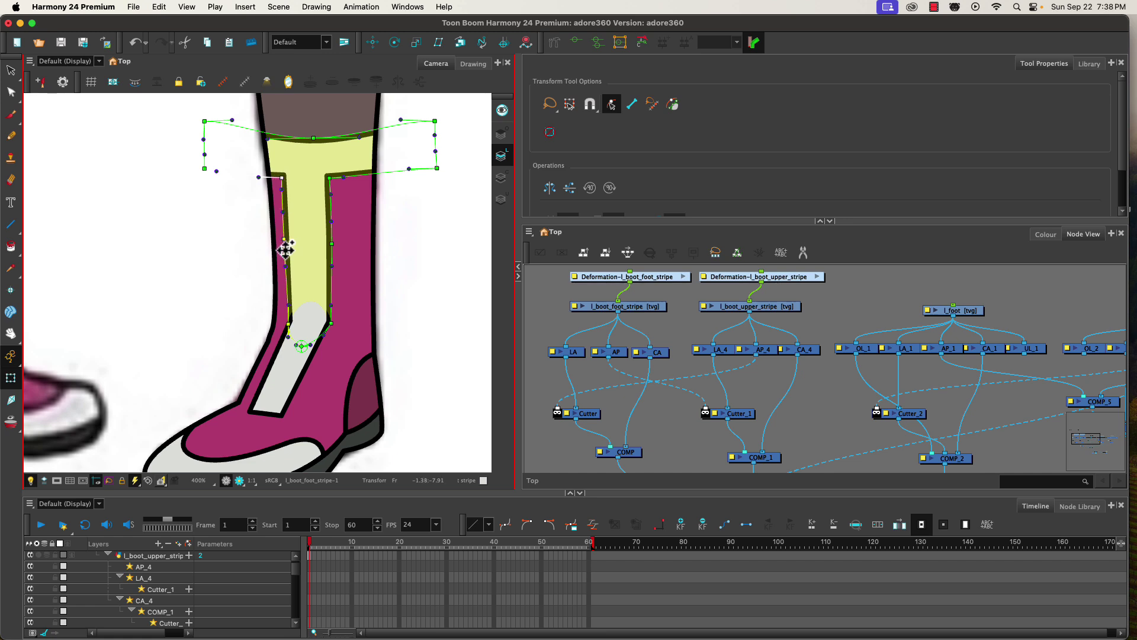
drag(281, 234, 289, 237)
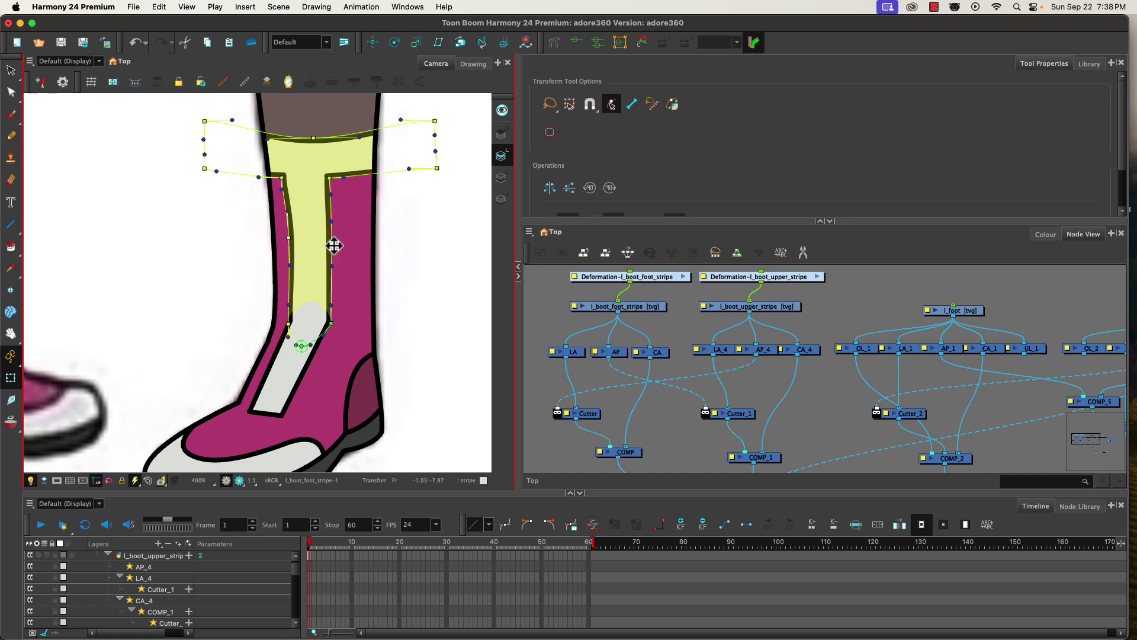
drag(333, 243, 331, 242)
click(163, 243)
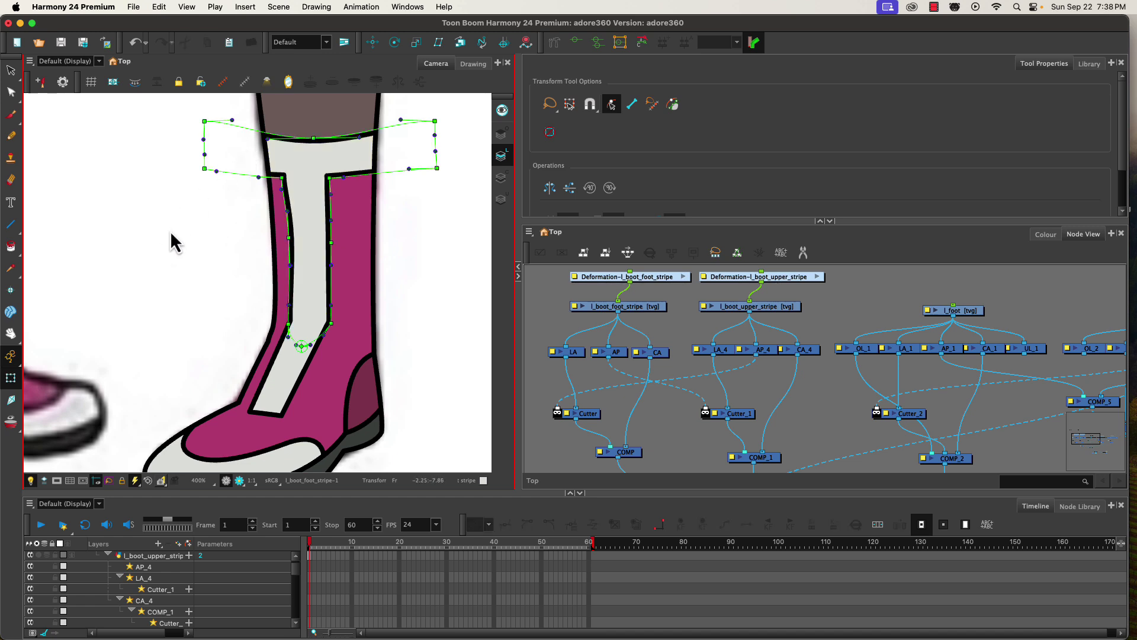
Step: Redisplay the Deformation-l_boot_upper_stripe controls and raise the top edge's middle point slightly
click(573, 42)
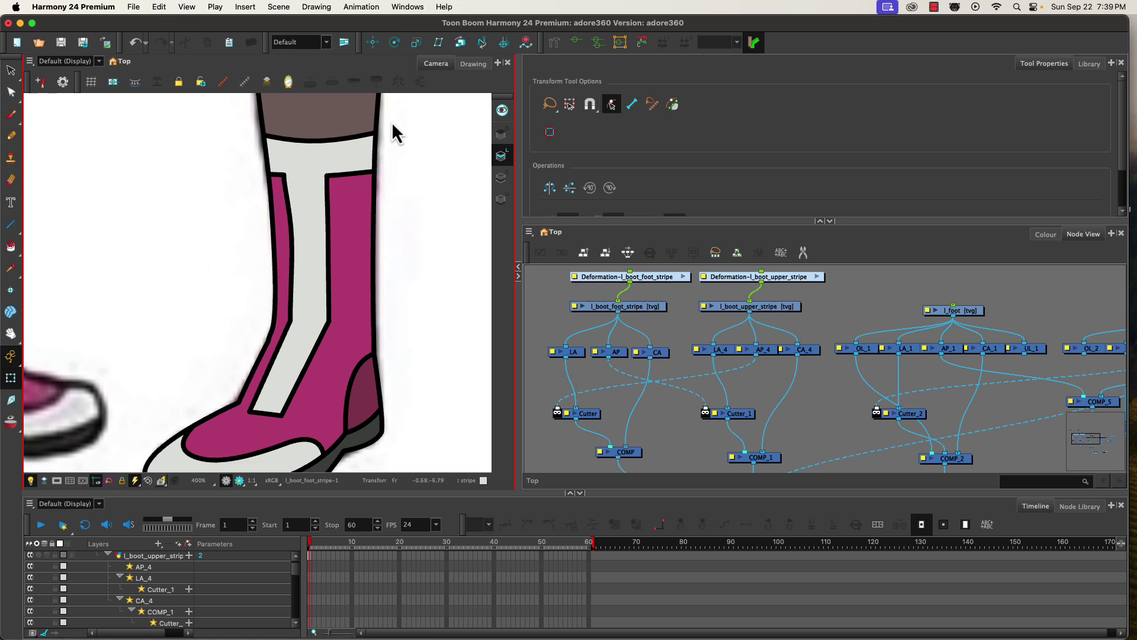
click(741, 277)
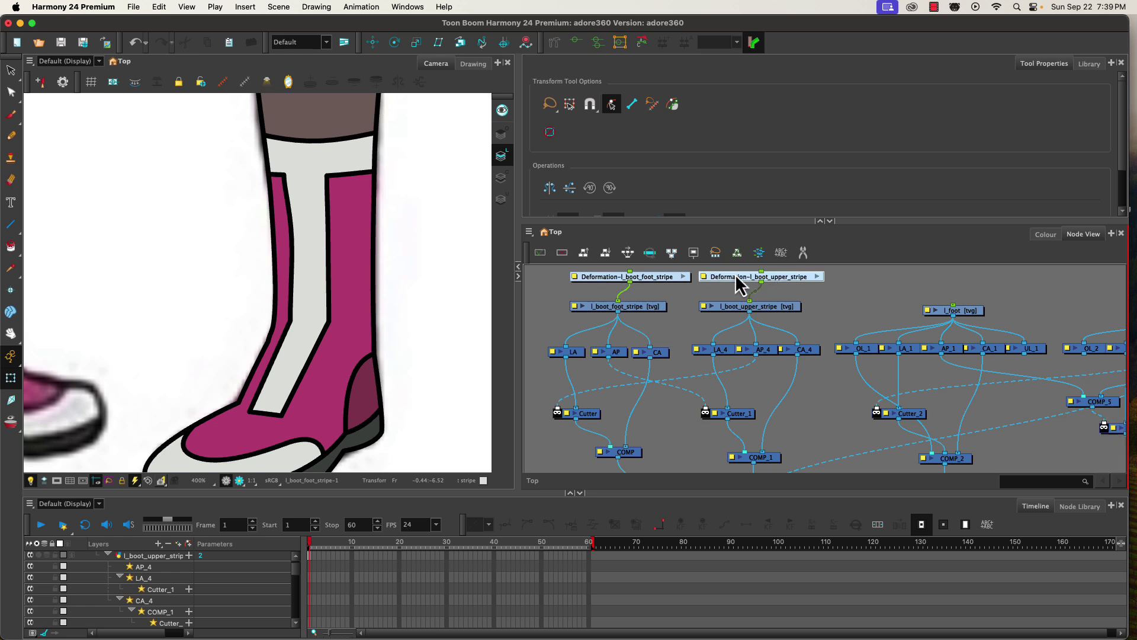
click(578, 45)
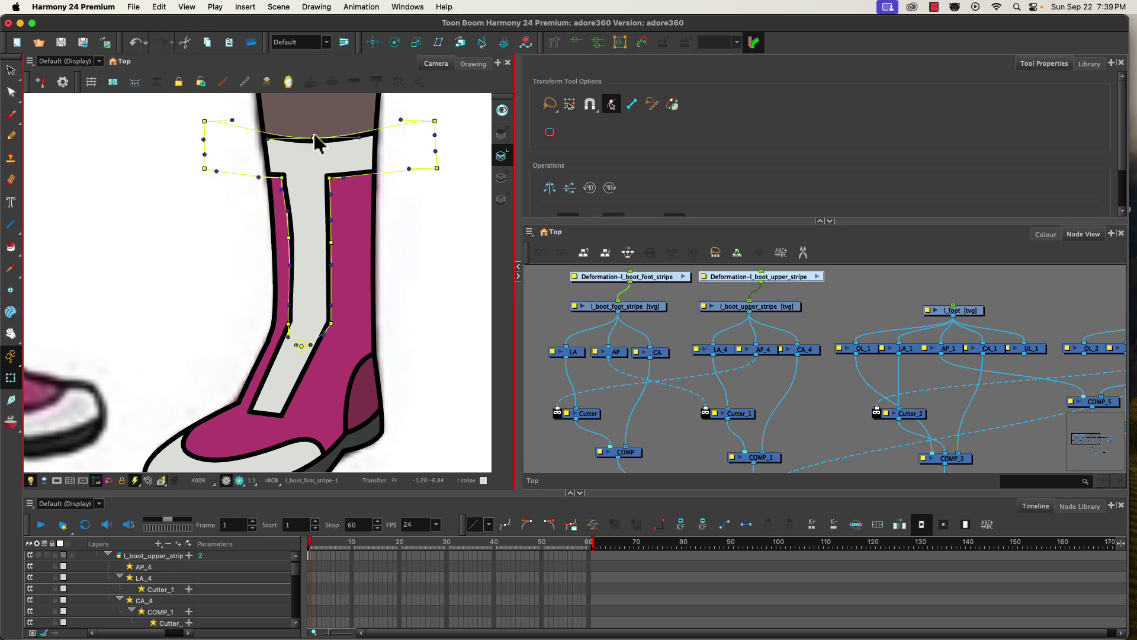
mouse_move(311, 141)
mouse_down()
mouse_move(311, 116)
mouse_move(303, 142)
mouse_move(303, 129)
mouse_up()
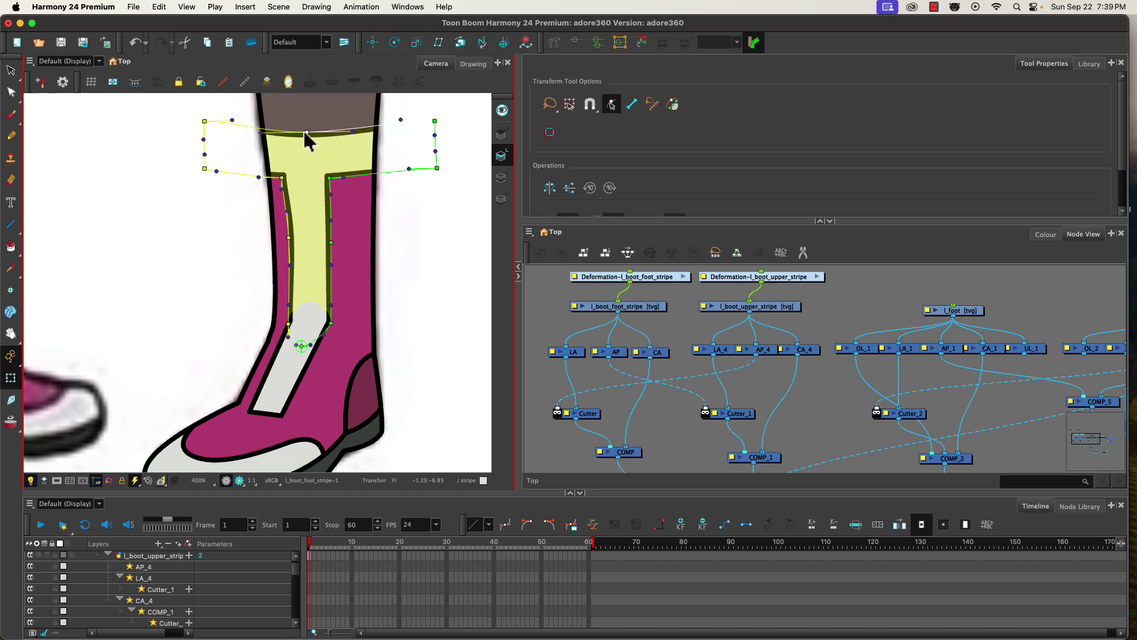
Step: Lower both outer ends of the upper stripe's band, bending it into a downward curve on each side
click(190, 111)
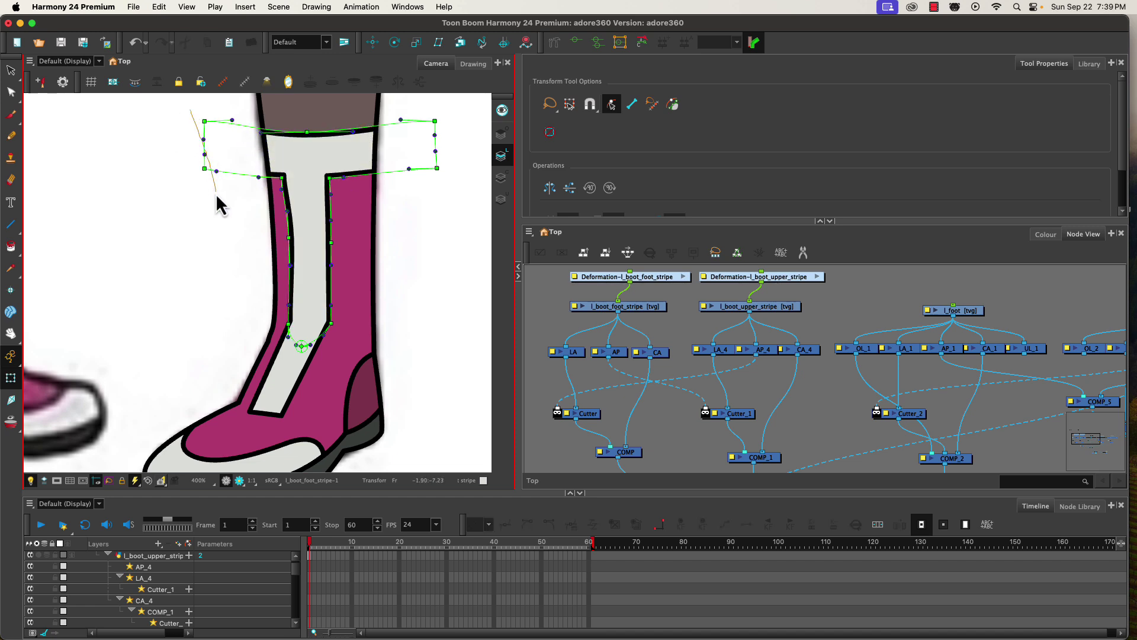
click(215, 194)
click(173, 113)
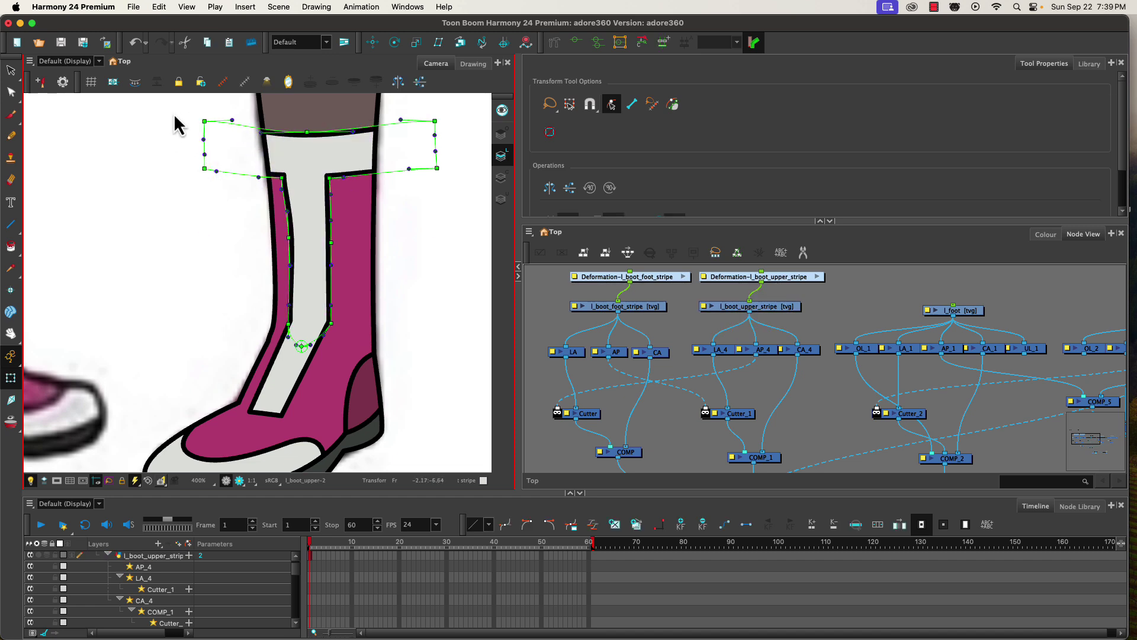
click(208, 122)
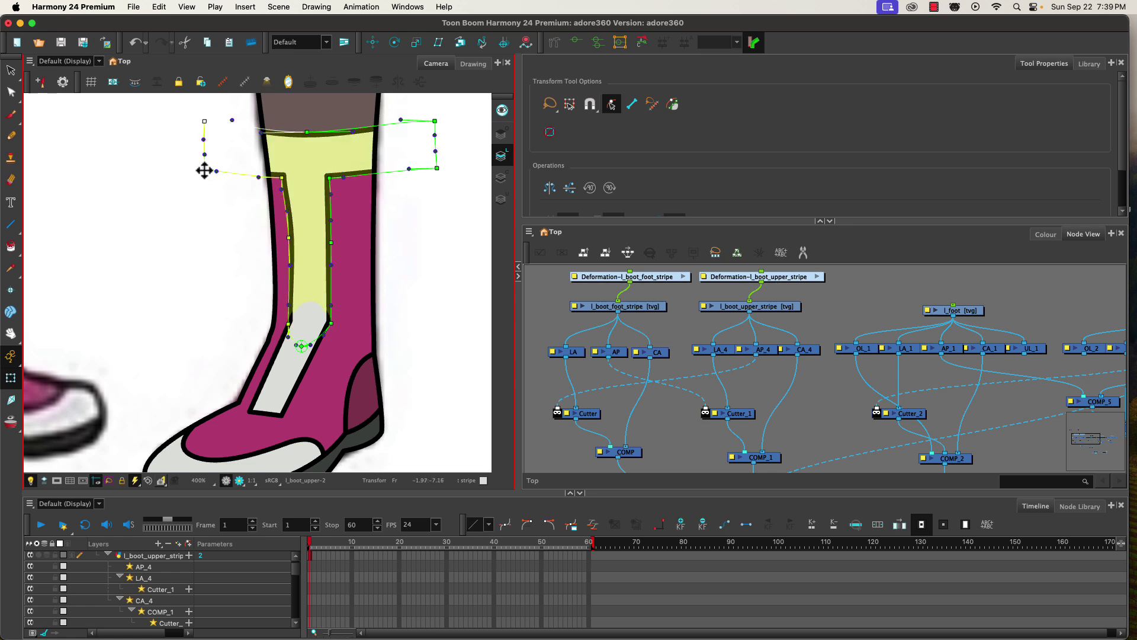
drag(205, 170, 208, 193)
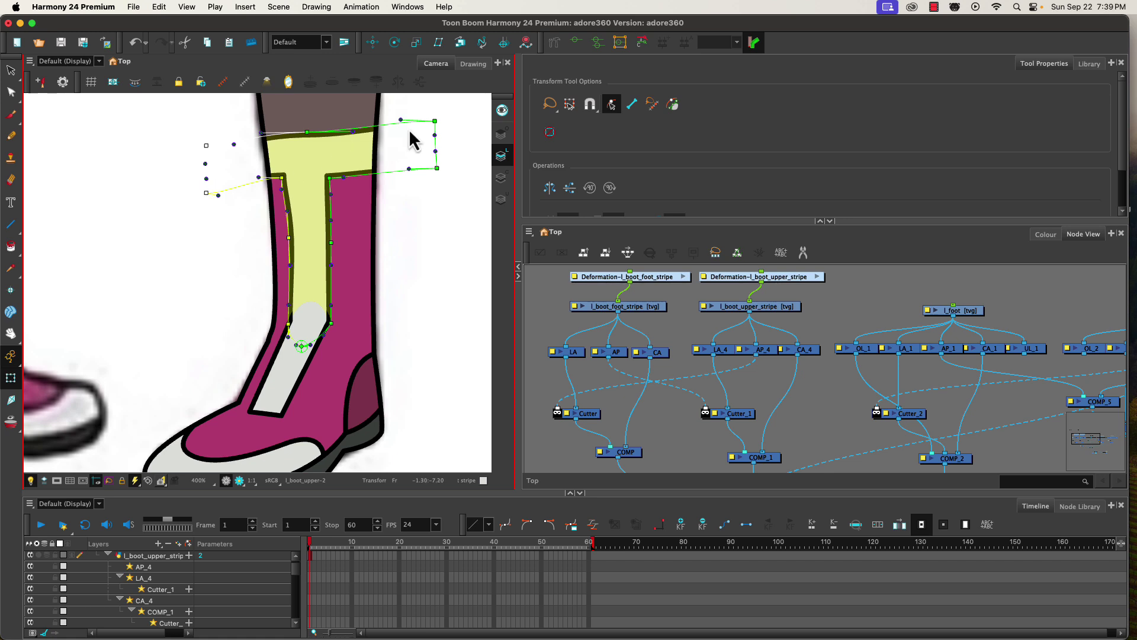
click(434, 124)
mouse_move(437, 170)
mouse_down()
mouse_move(432, 193)
mouse_move(426, 187)
mouse_up()
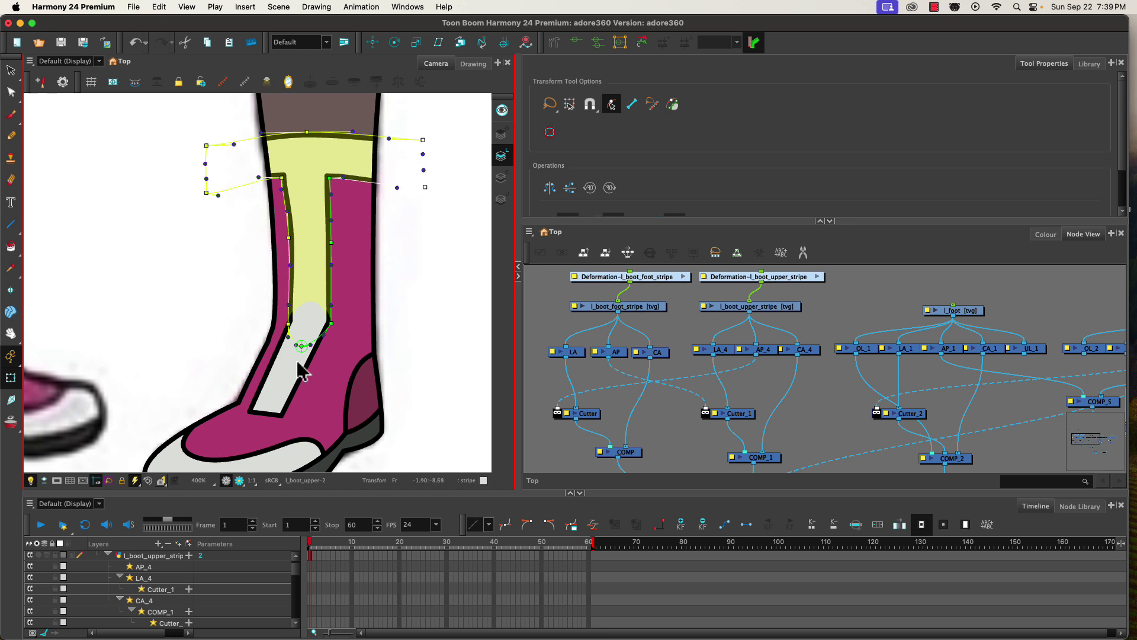
Step: Locate the Deformation-l_boot_upper_stripe layer in the timeline and collapse its chain of curve layers
click(295, 525)
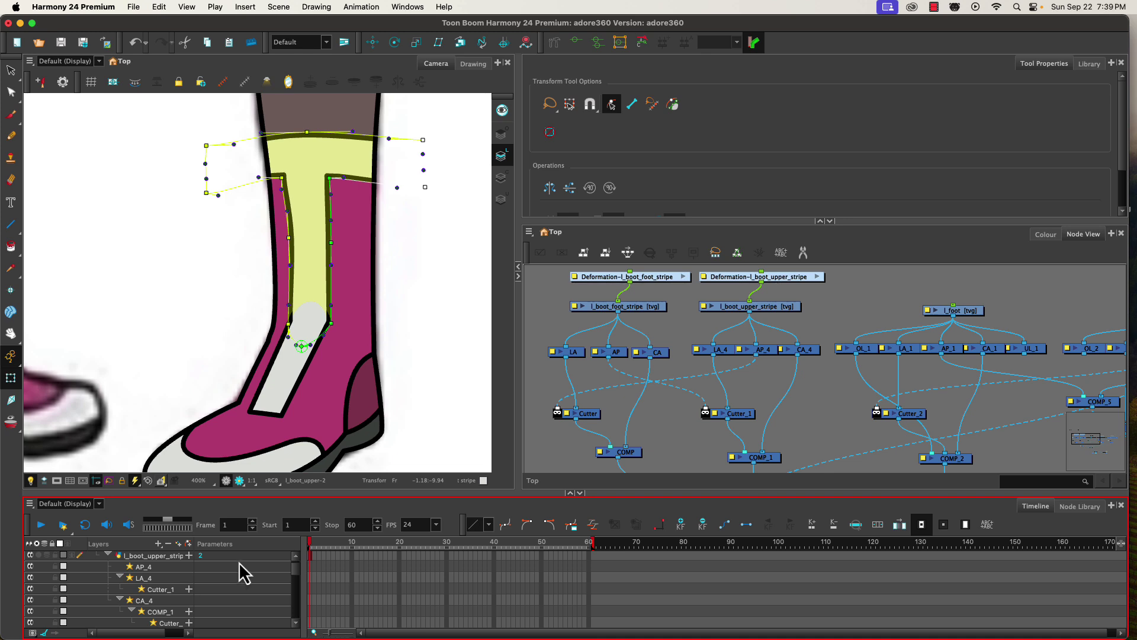
scroll(317, 598, down, 5)
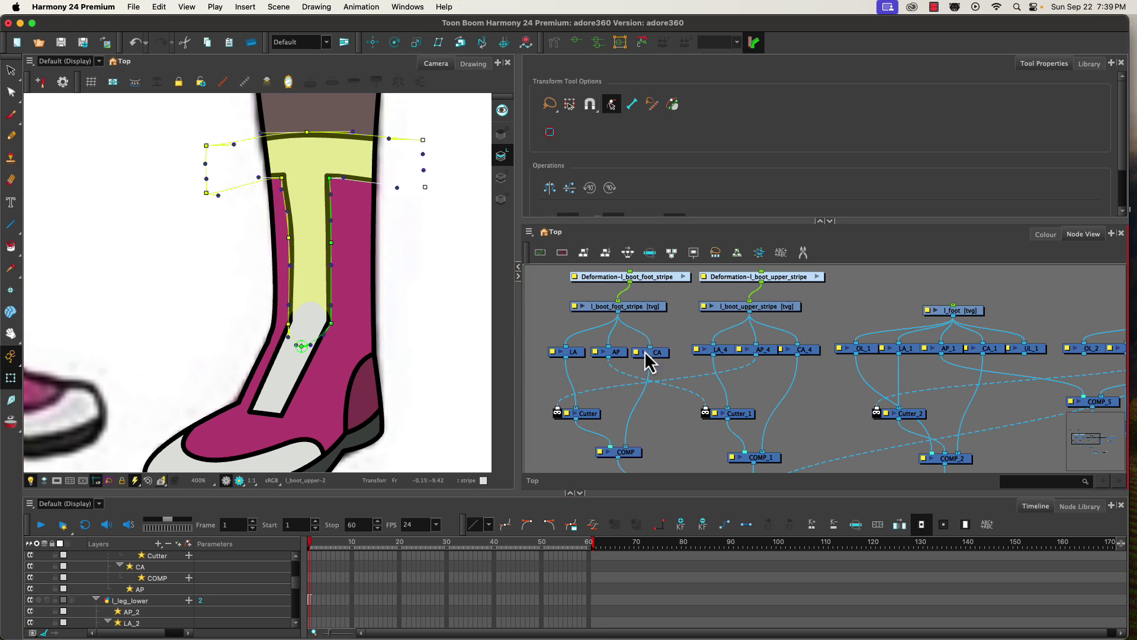
click(740, 277)
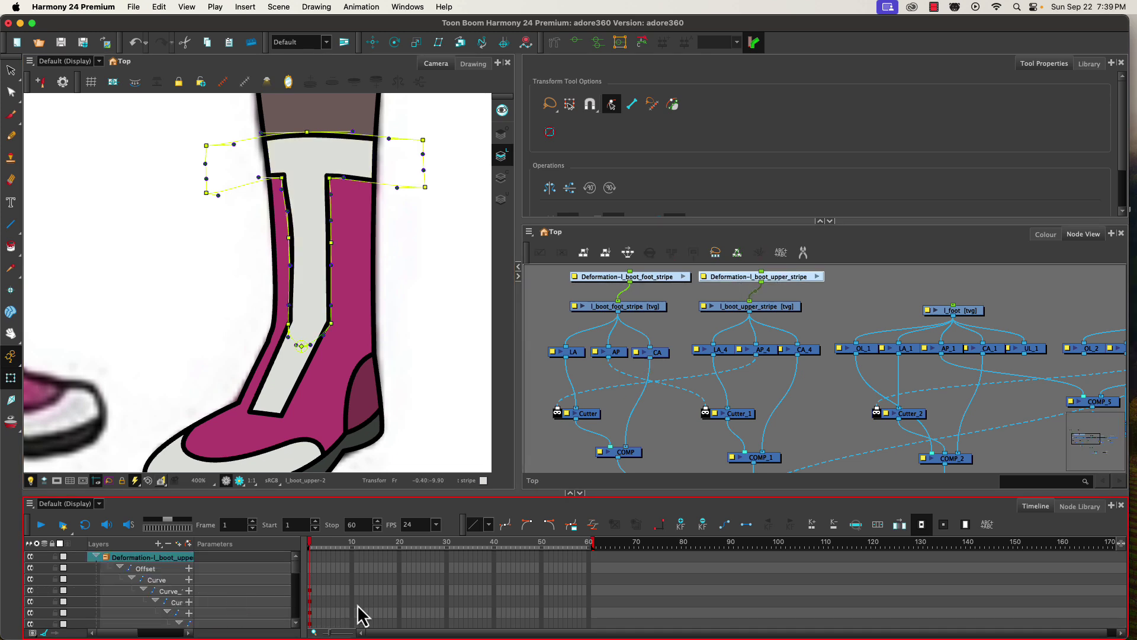
click(105, 559)
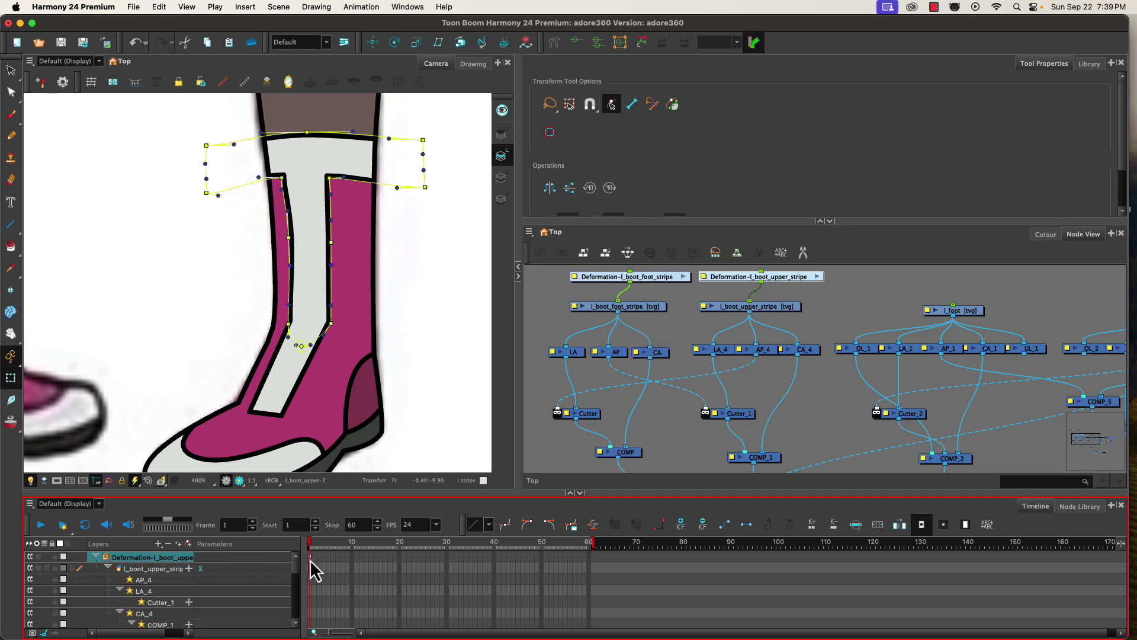
Step: Examine the chain of curve nodes inside the Deformation-l_boot_upper_stripe group and return to the top level
click(817, 276)
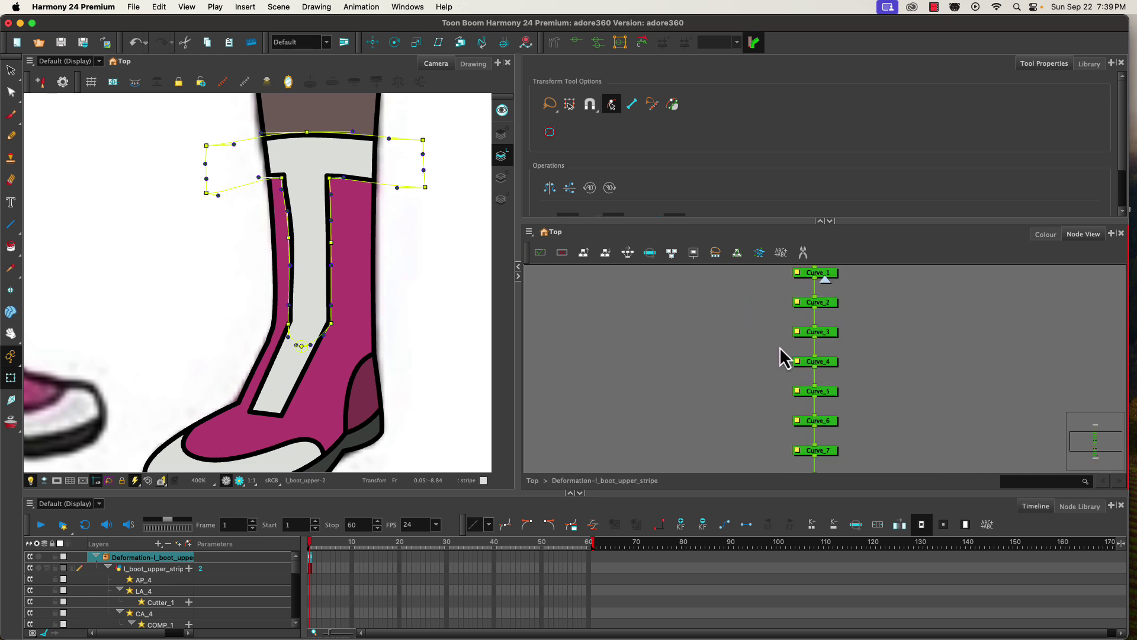
scroll(786, 346, down, 5)
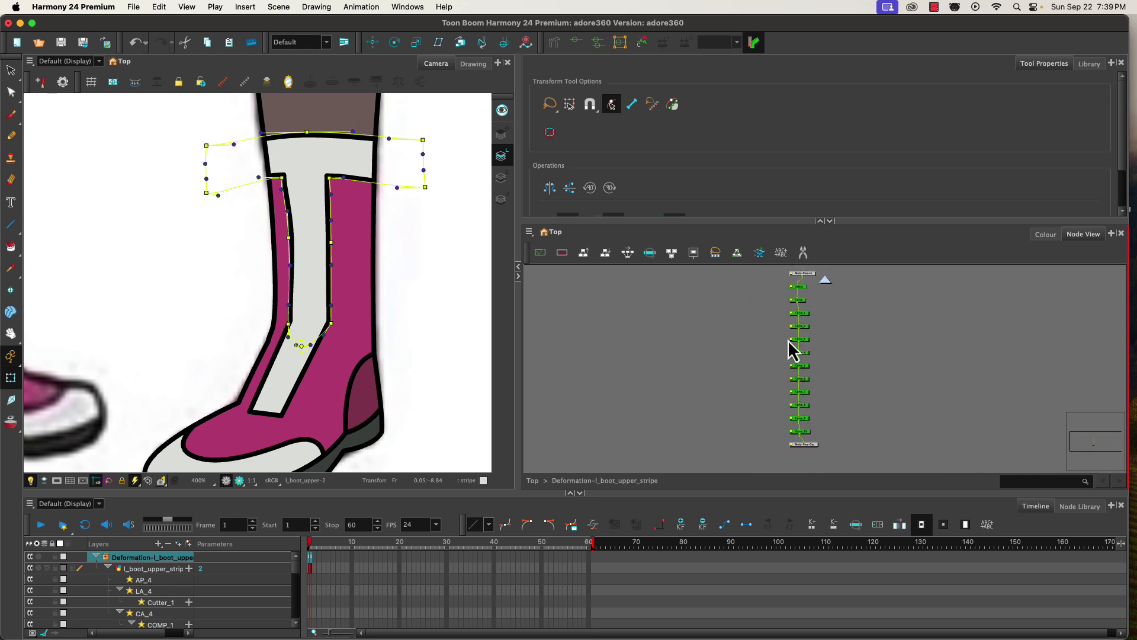
scroll(792, 350, up, 2)
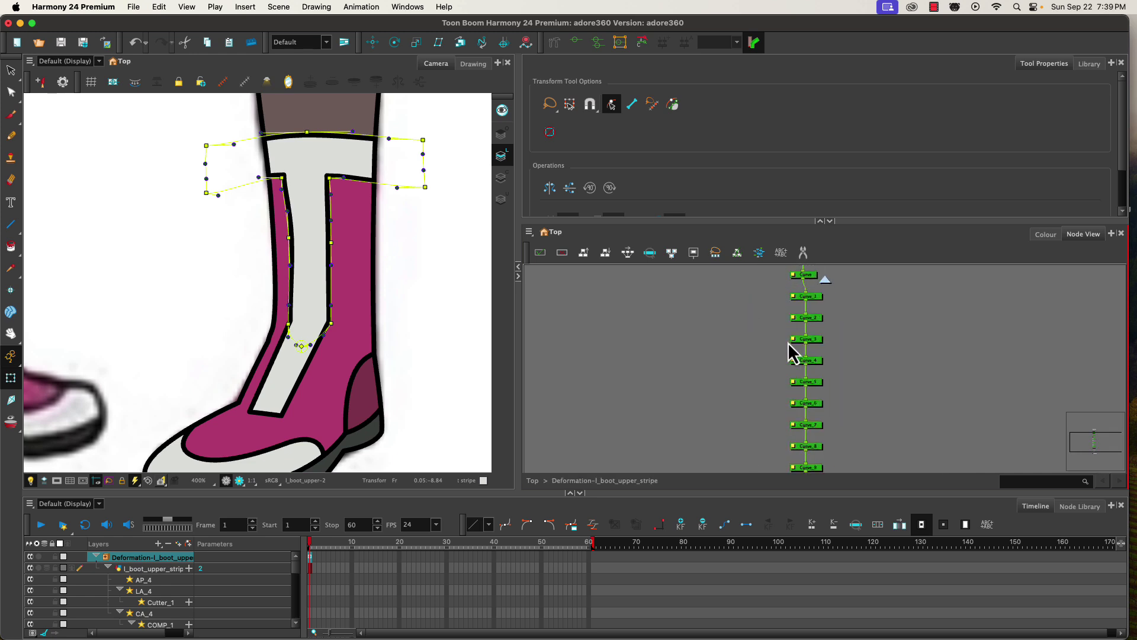
click(827, 282)
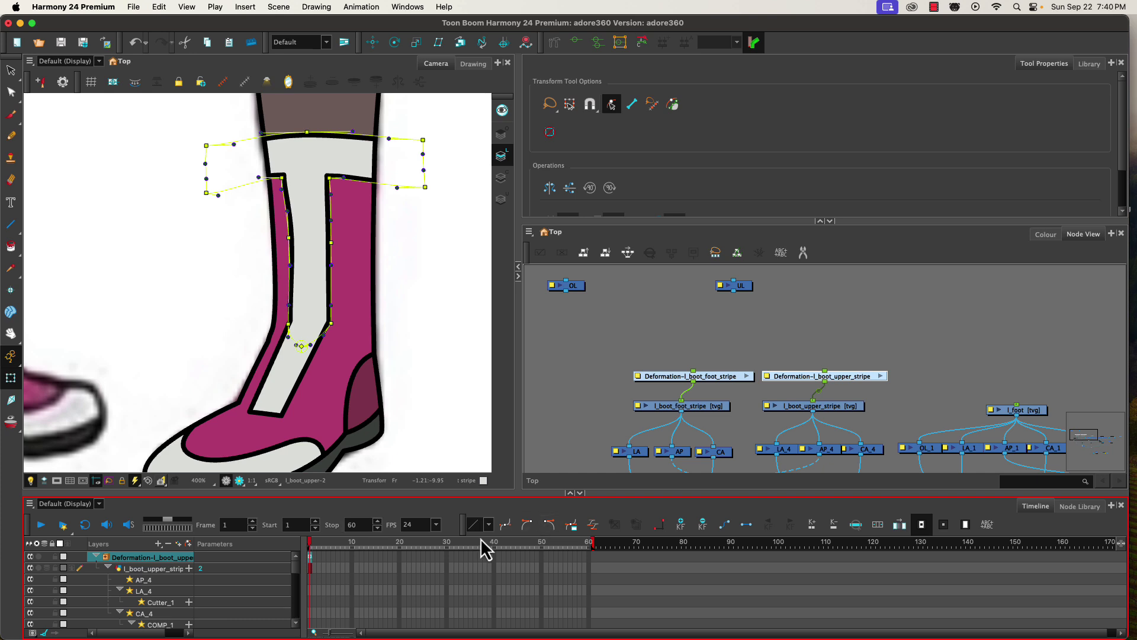
Step: Delete the upper stripe deformation's keyframe at frame 1 to restore the stripe's original shape
click(696, 525)
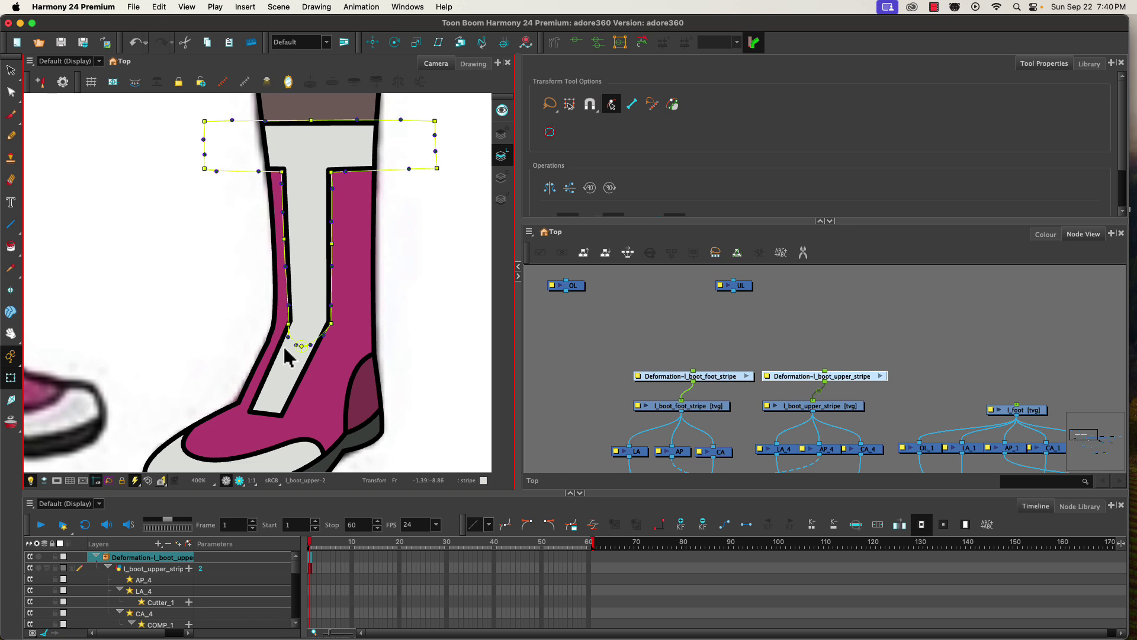
scroll(355, 341, down, 2)
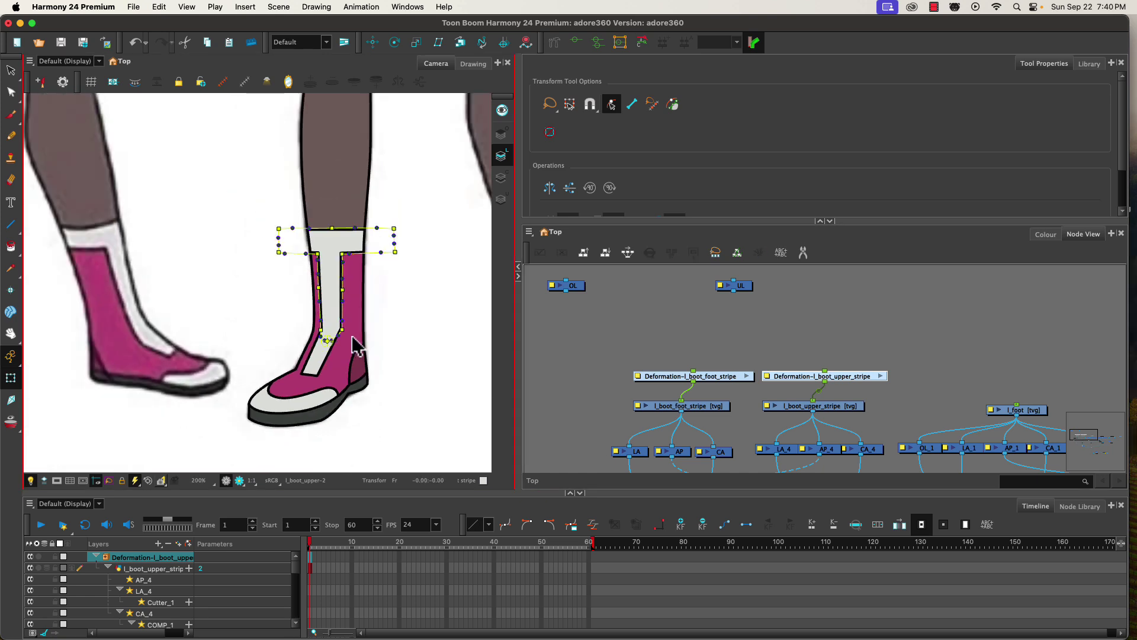
scroll(355, 346, down, 2)
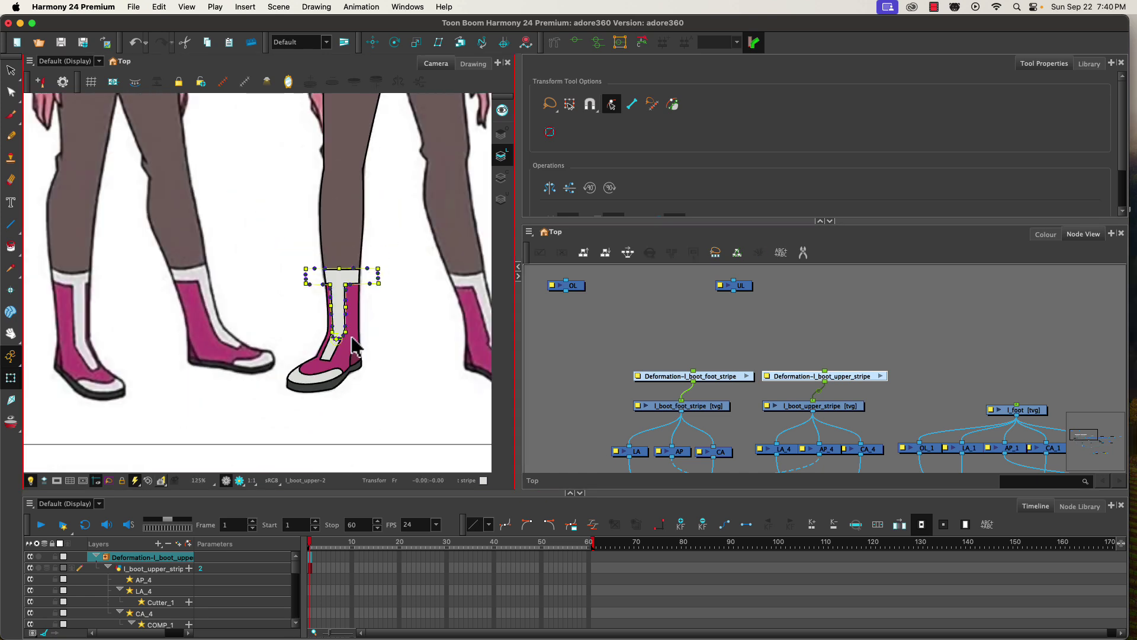
scroll(355, 345, down, 2)
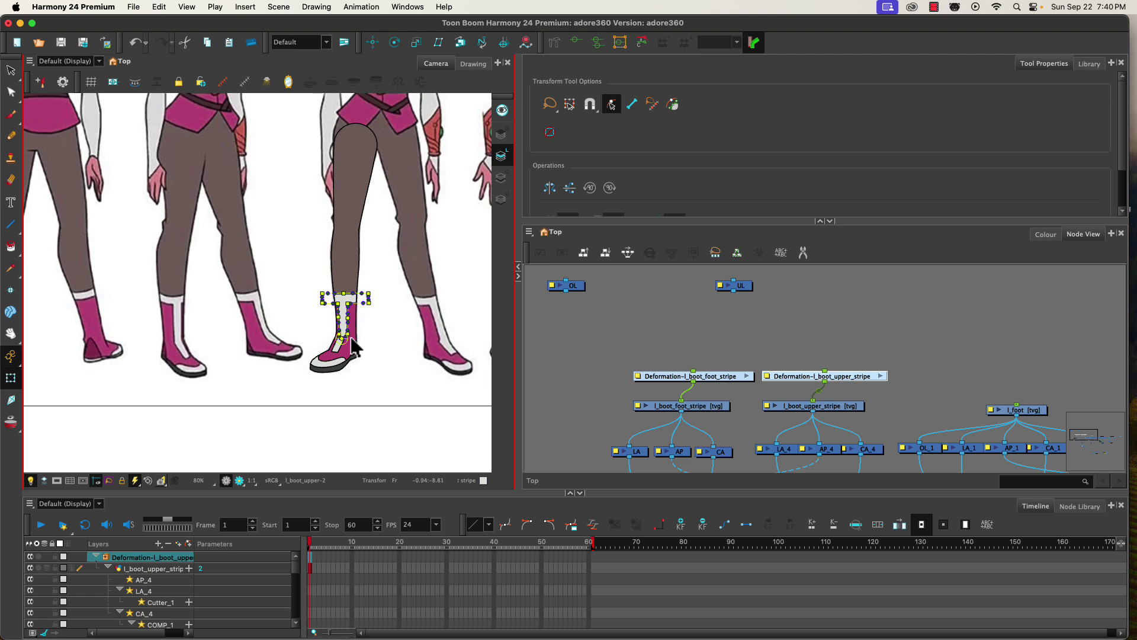
Step: Move the UL node directly beneath the OL node and return the playhead to frame 1
drag(747, 299, 576, 323)
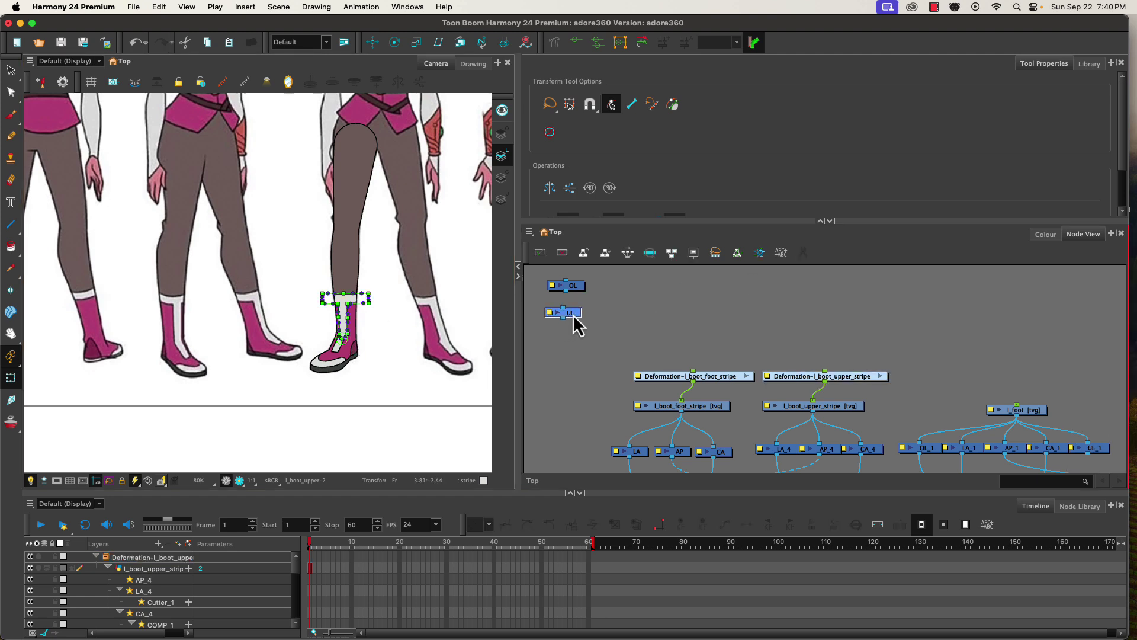
click(643, 357)
key(Return)
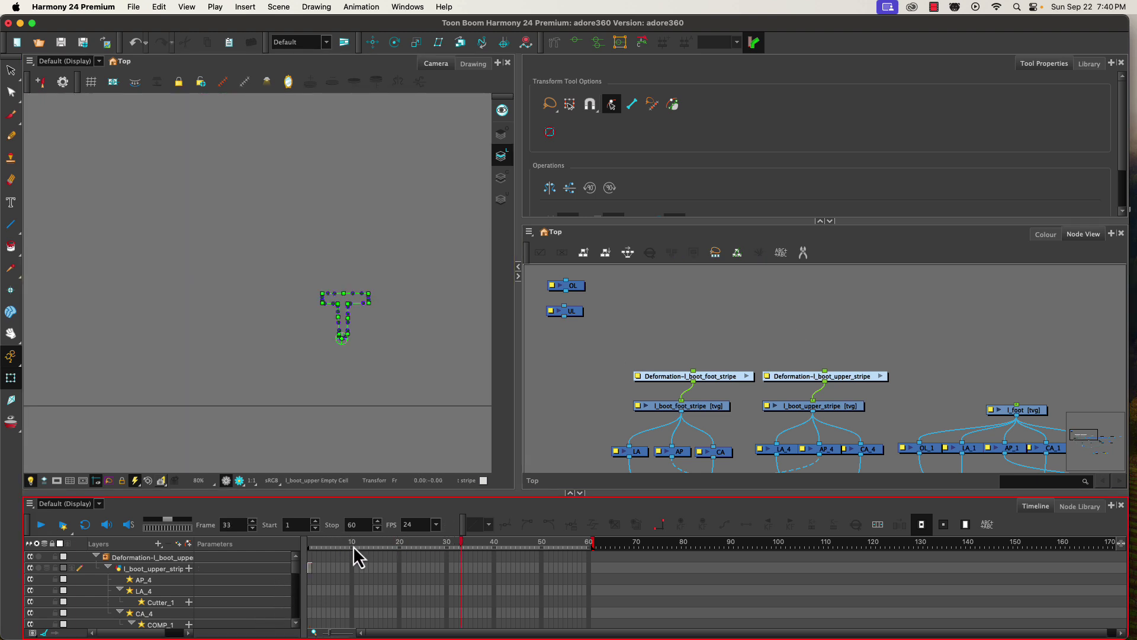
click(310, 549)
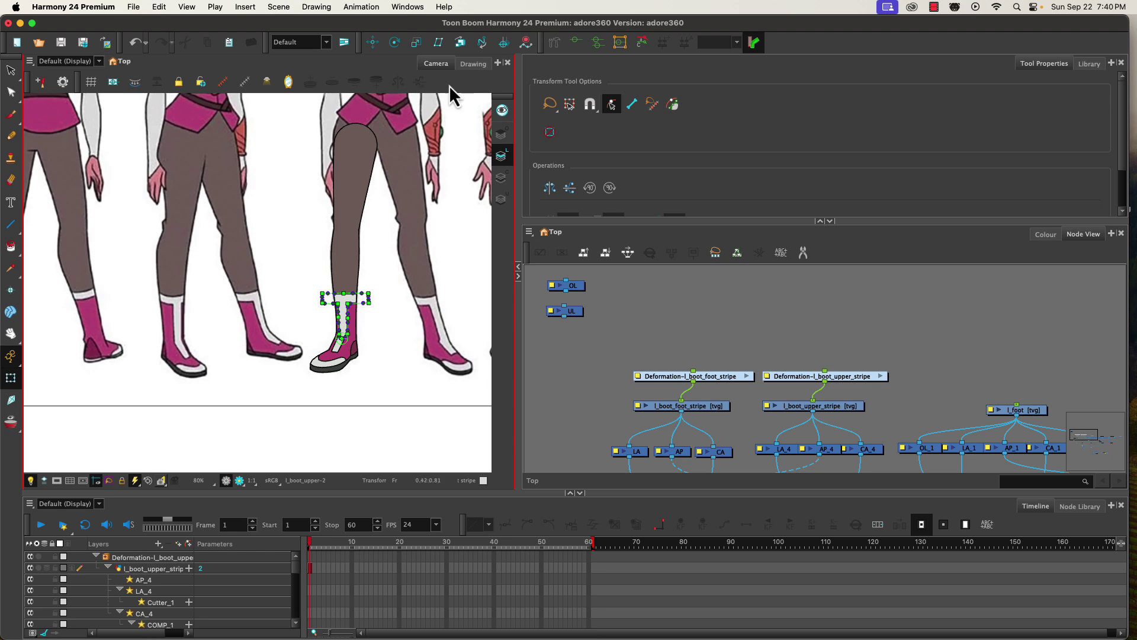
click(668, 312)
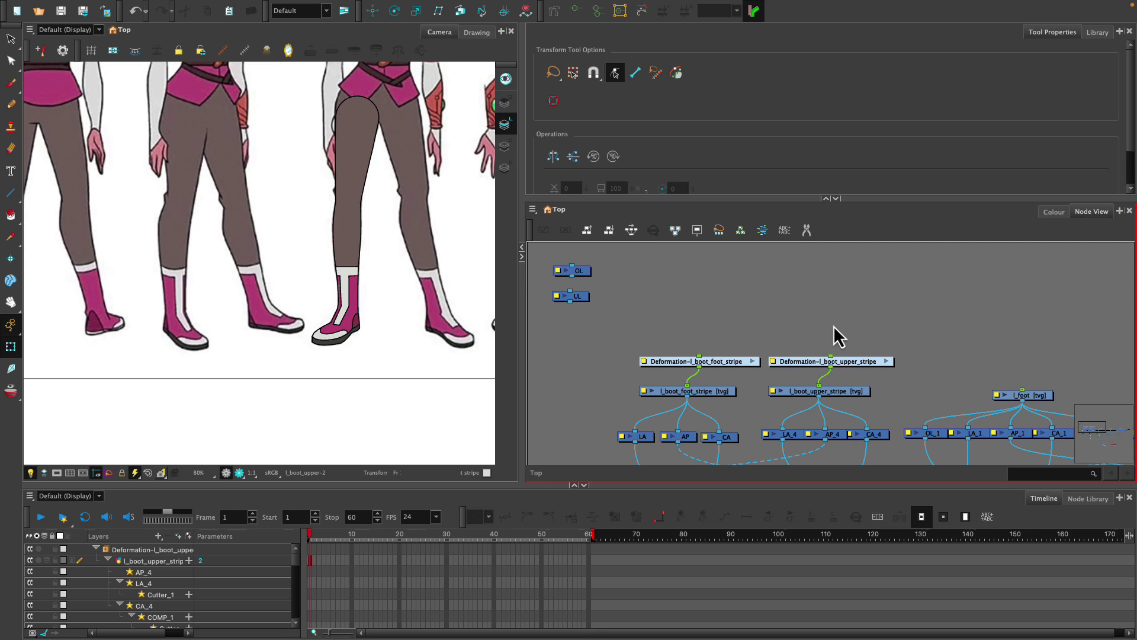
Step: Enlarge the node view and add a parent peg above each of the two boot stripe deformation groups
key(grave)
drag(809, 393, 579, 294)
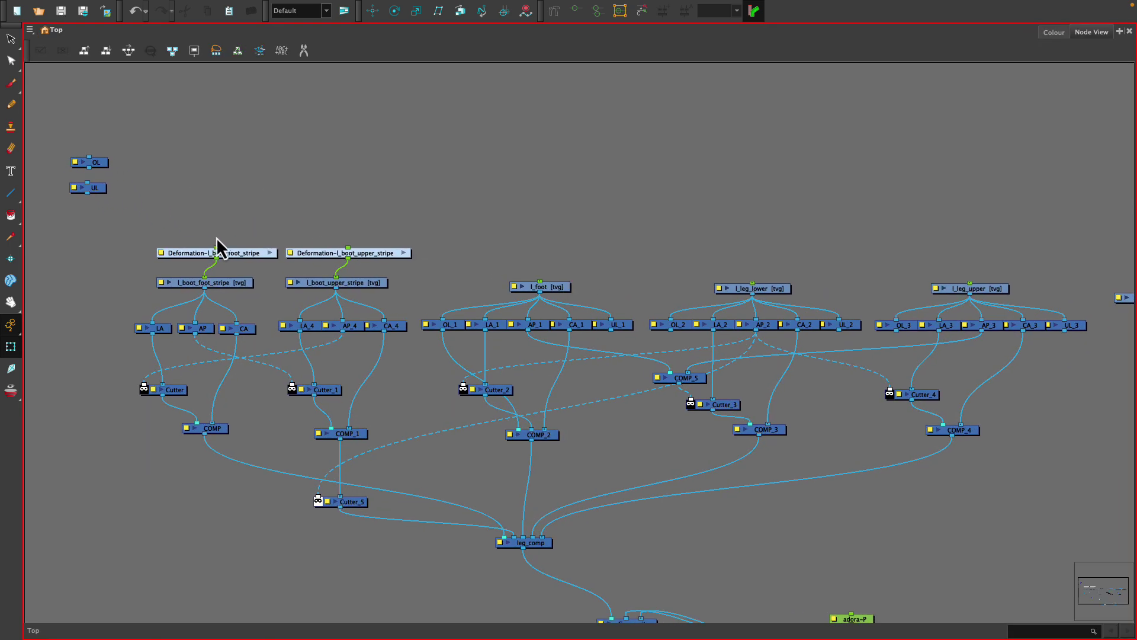
drag(211, 236, 383, 260)
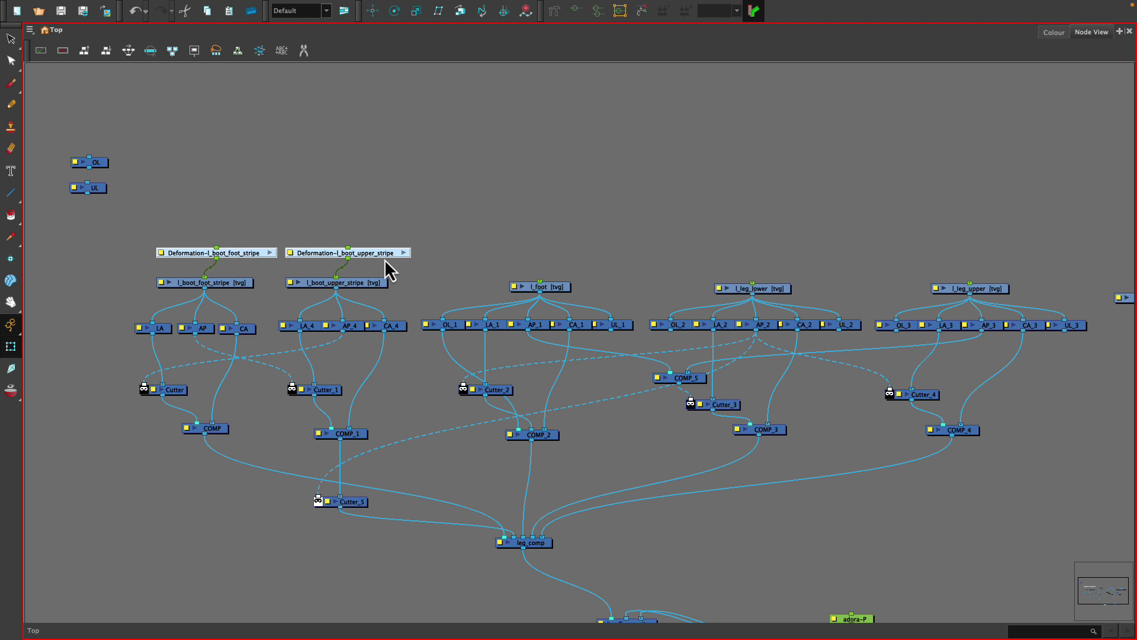
key(ctrl+p)
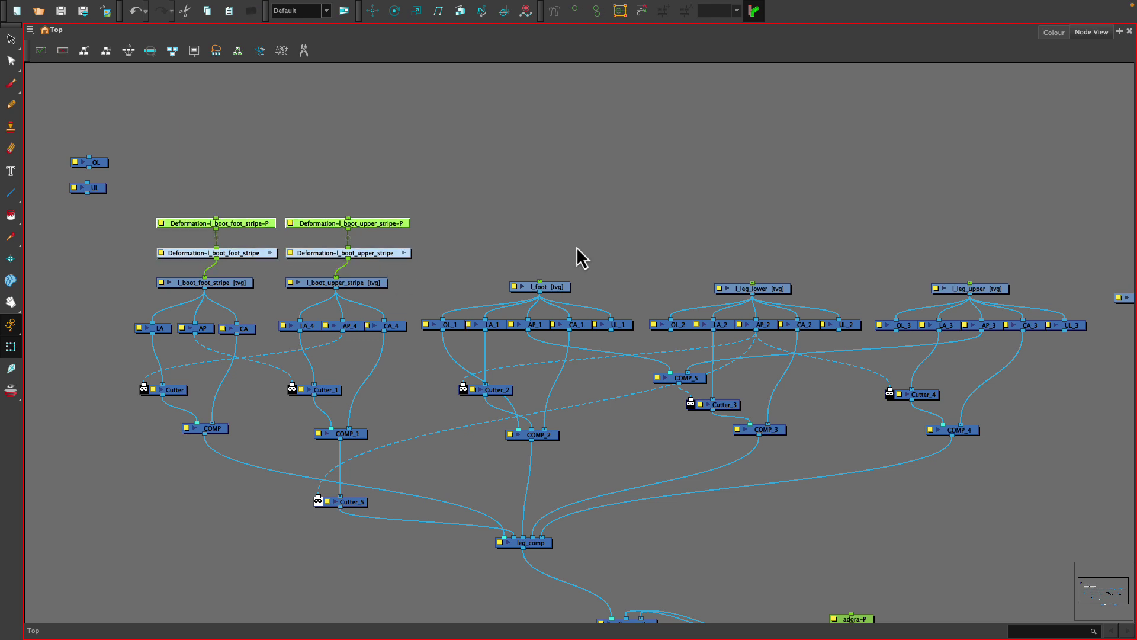
Step: Add parent pegs to l_foot, l_leg_lower and l_leg_upper, plus a second peg above each of the two leg pegs
drag(532, 252, 983, 292)
key(ctrl+p)
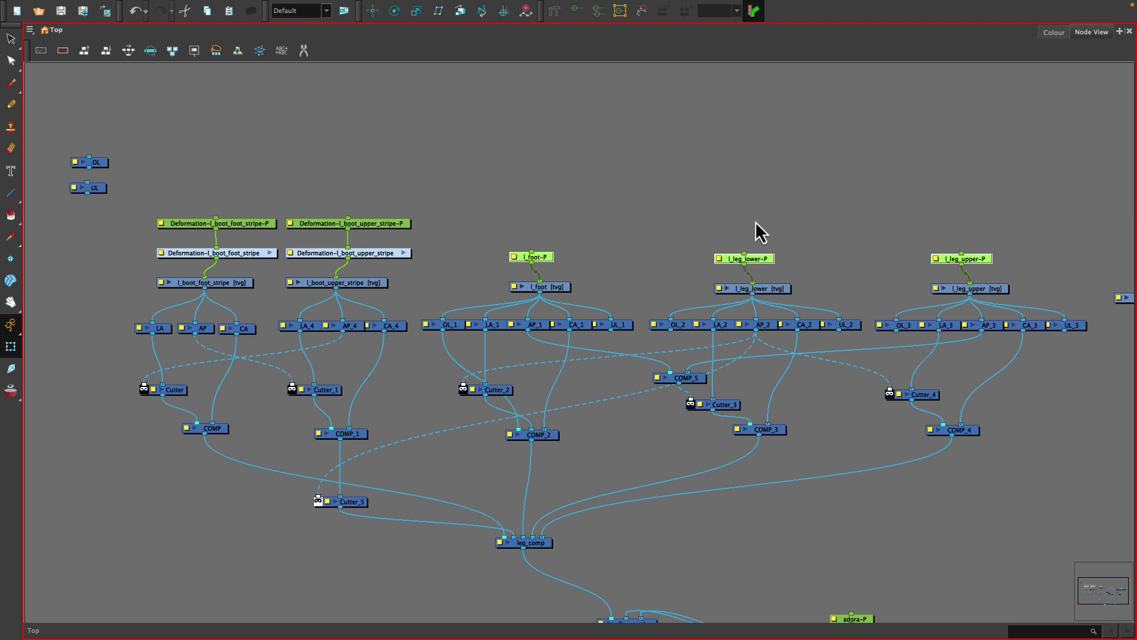
drag(755, 222, 980, 258)
key(ctrl+p)
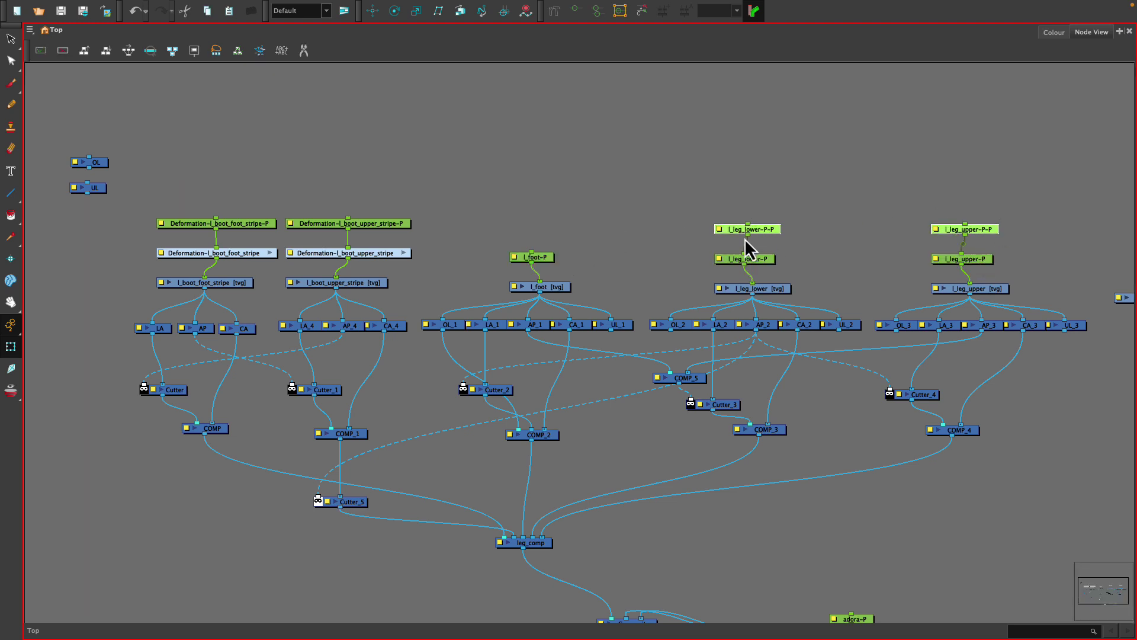
Step: Raise the two second-level leg pegs well above the others, placing l_leg_lower-P-P lower than l_leg_upper-P-P
drag(771, 237, 763, 123)
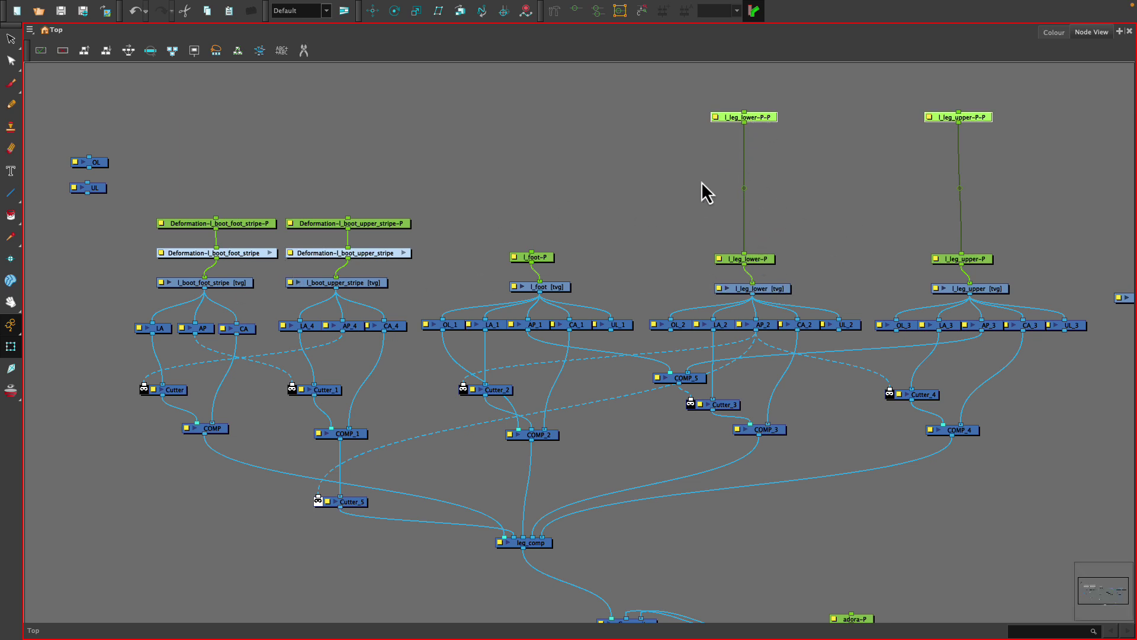
click(768, 117)
drag(767, 117, 761, 165)
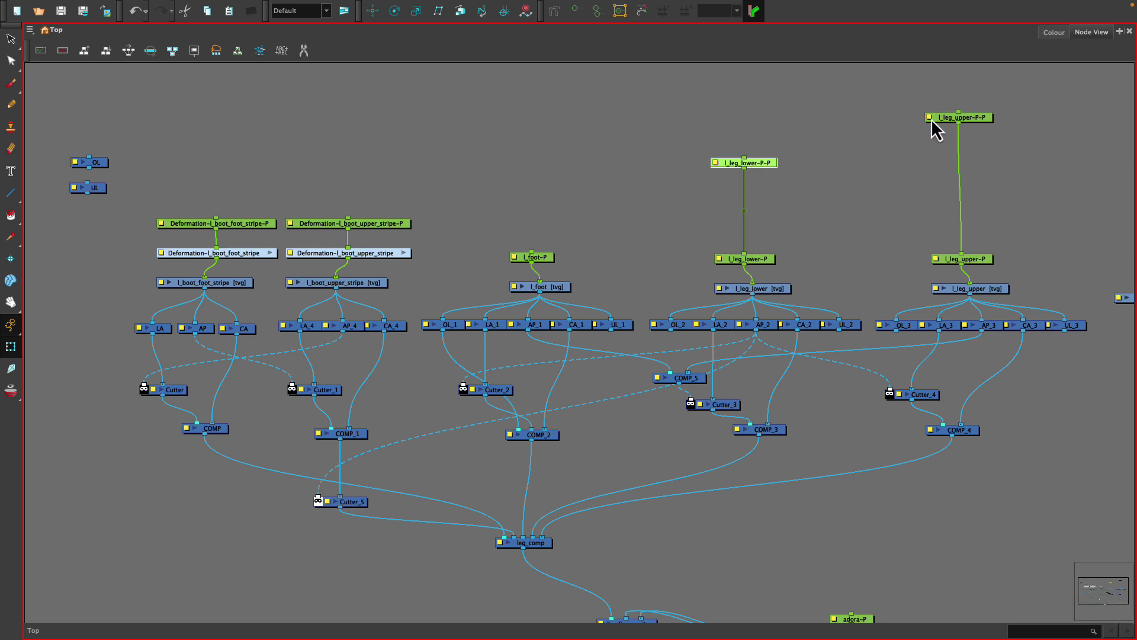
Step: Rename the l_leg_upper-P-P peg as l_leg_master-P
click(929, 117)
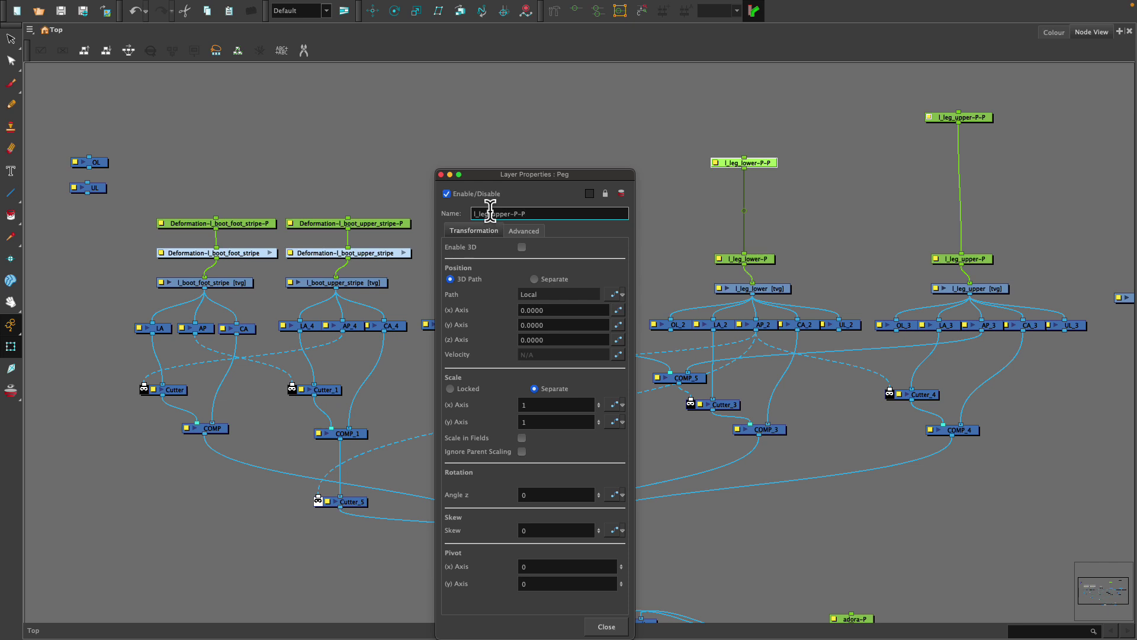
drag(491, 213, 517, 212)
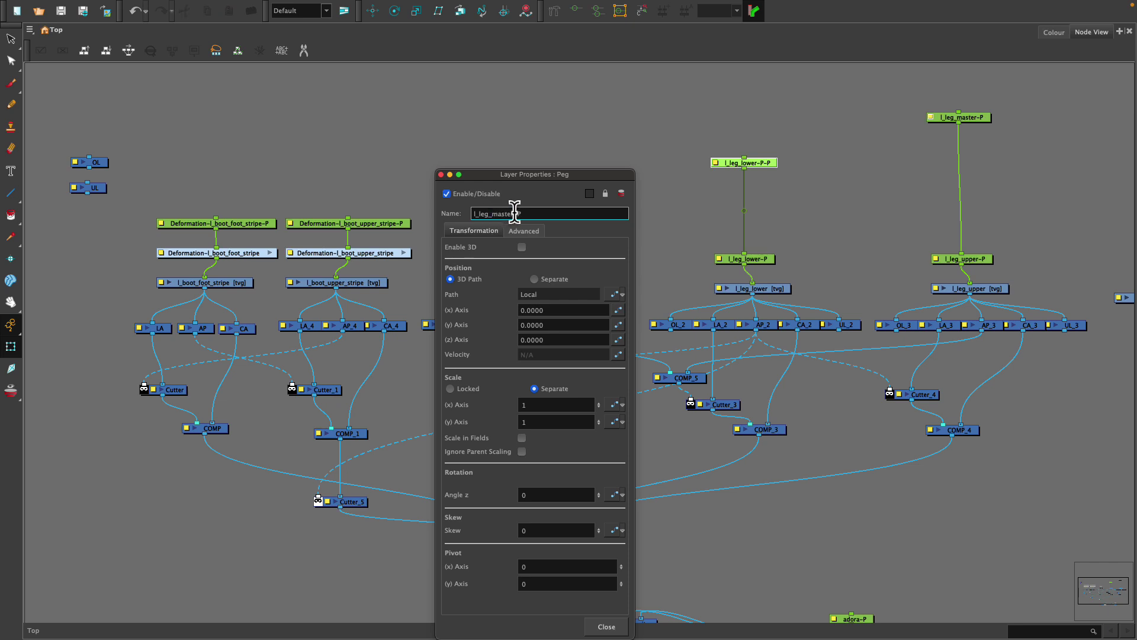
click(441, 174)
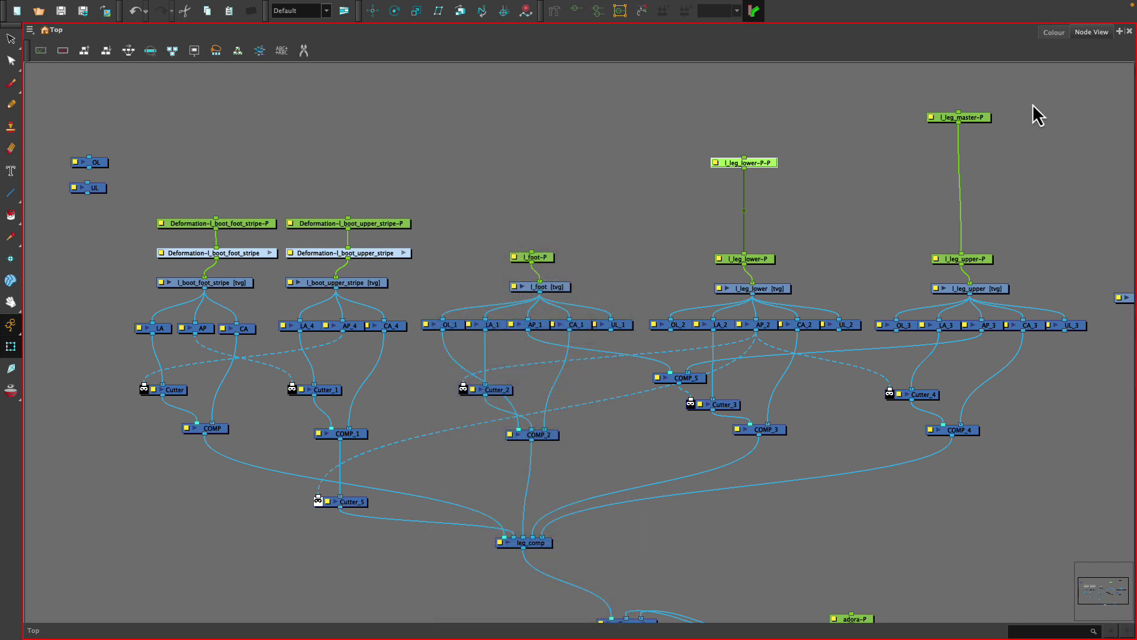
Step: Parent l_leg_lower-P-P to l_leg_master-P and l_foot-P to l_leg_lower-P-P, and rename l_leg_lower-P-P as l_leg_lower-master-P
drag(958, 124, 537, 262)
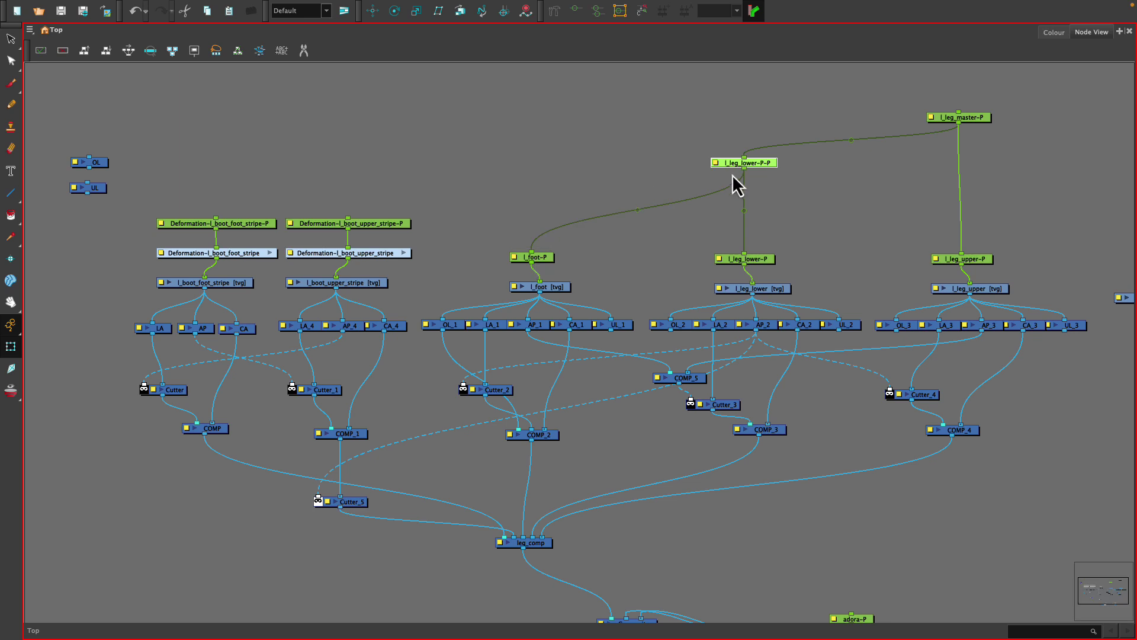
double_click(730, 164)
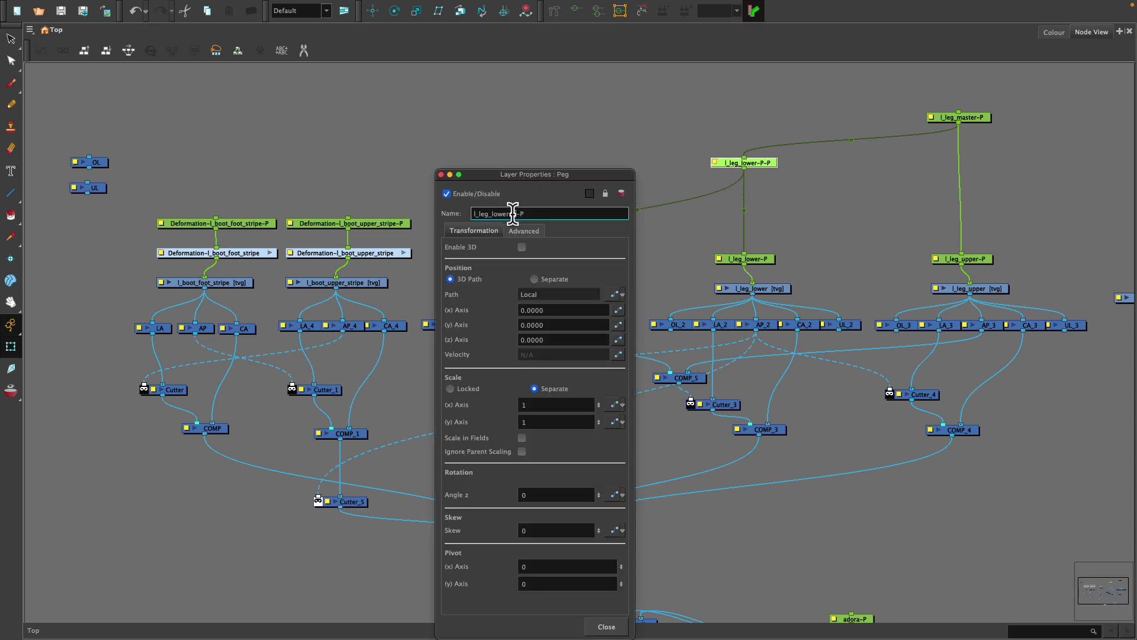
key(Return)
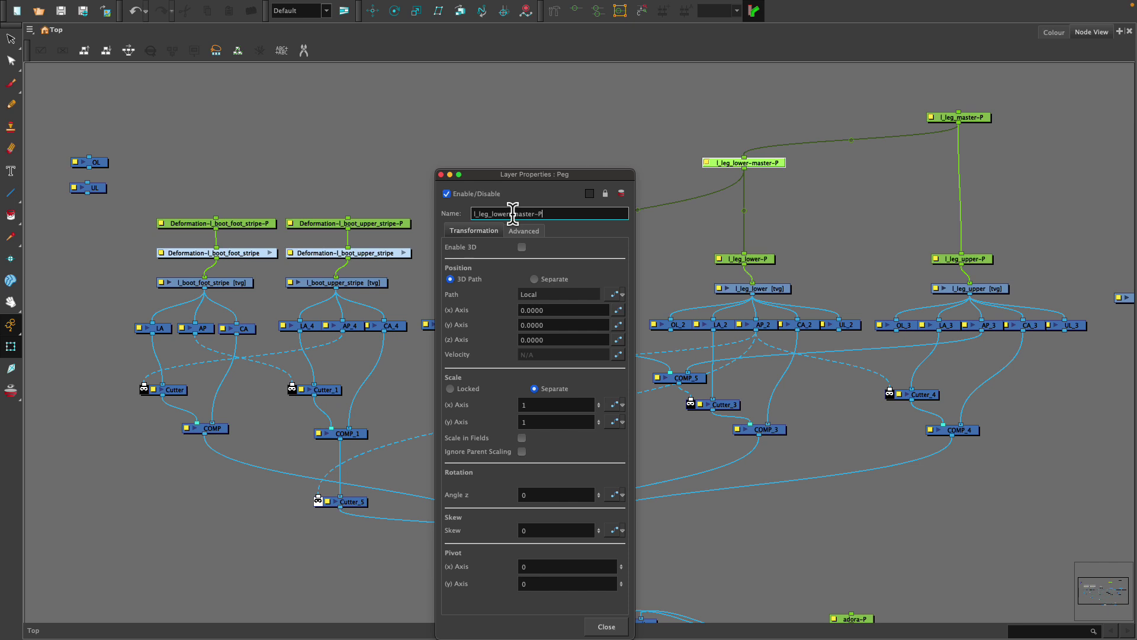
click(441, 175)
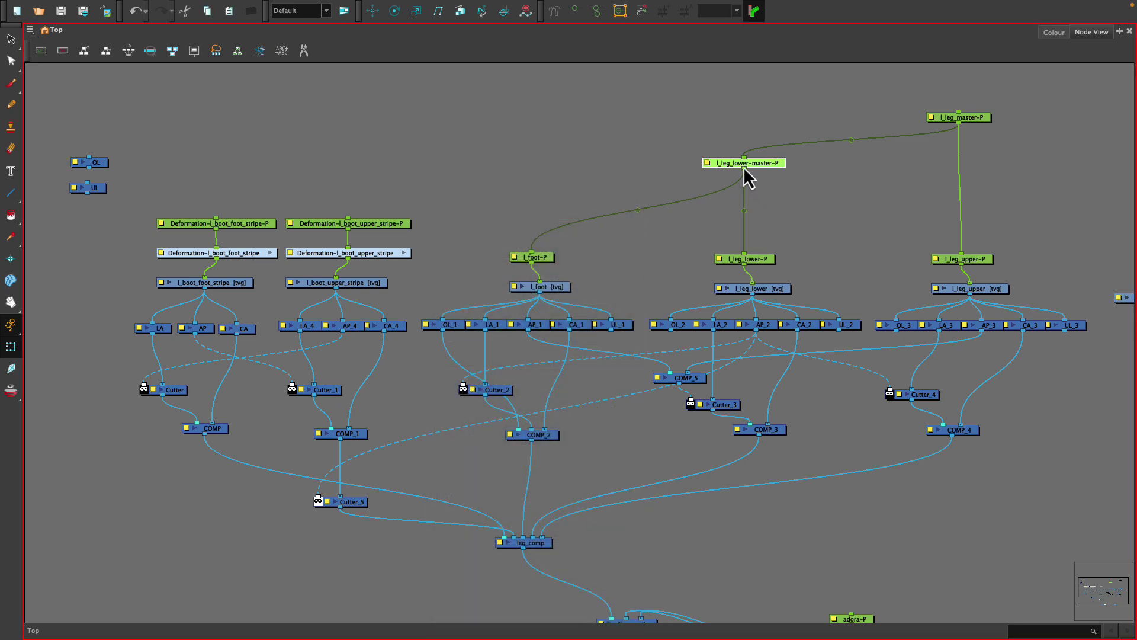
Step: Parent the upper boot stripe peg to l_leg_lower-master-P and the foot stripe peg to l_foot-P, raising l_foot-P above the stripe pegs
drag(744, 168, 347, 222)
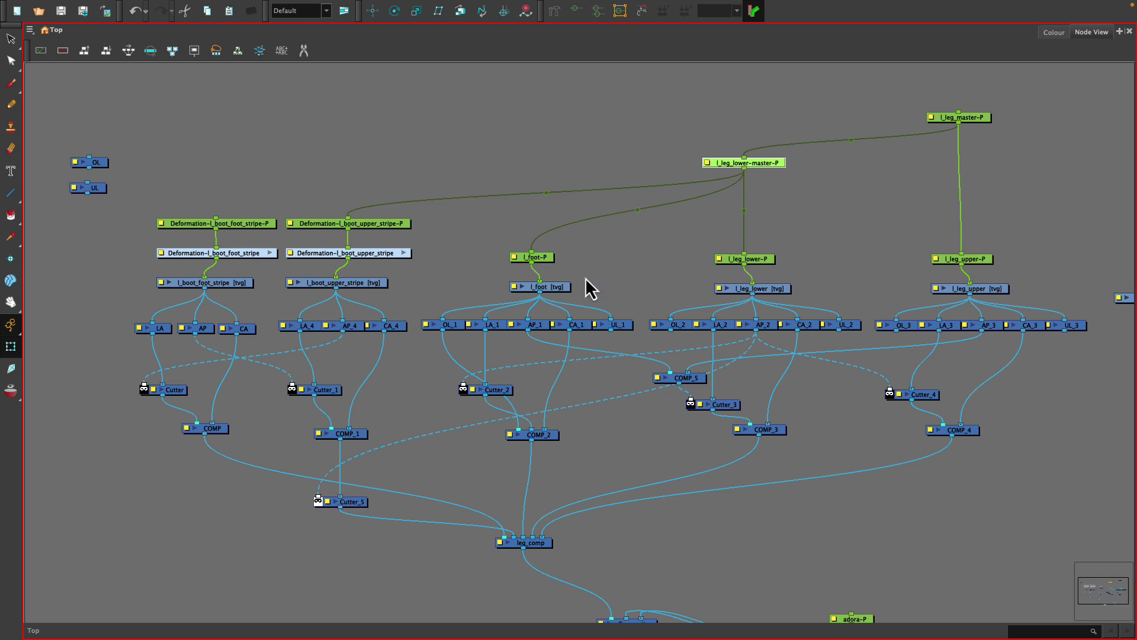
drag(547, 261, 551, 209)
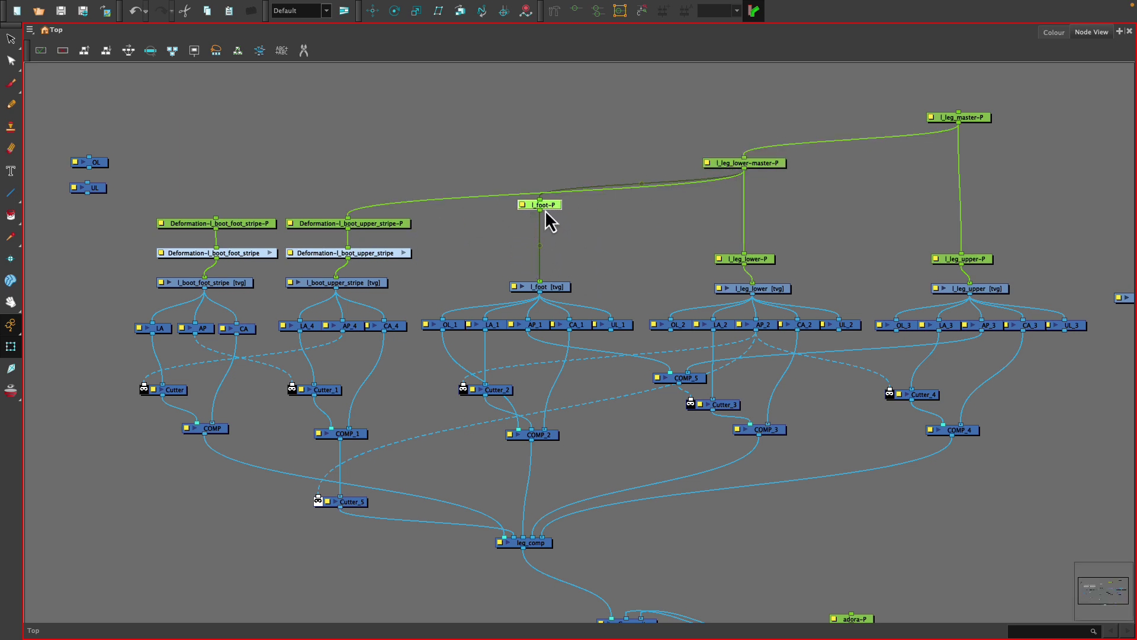
drag(540, 210, 215, 211)
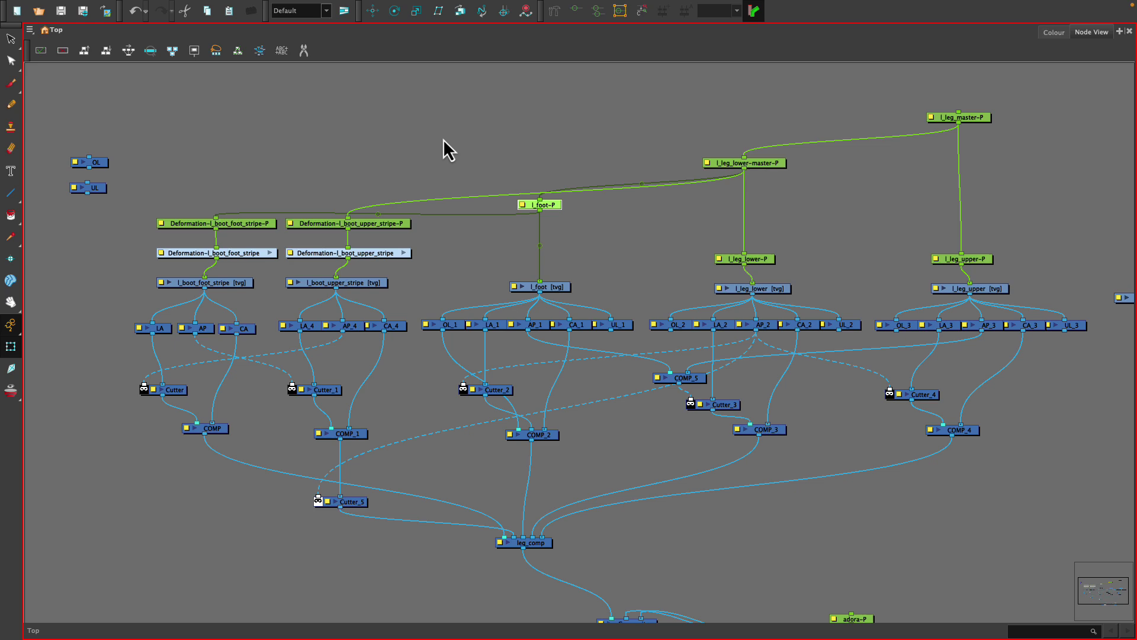
Step: Restore the full workspace and expand the node view to show the foot and boot stripe pegs
key(grave)
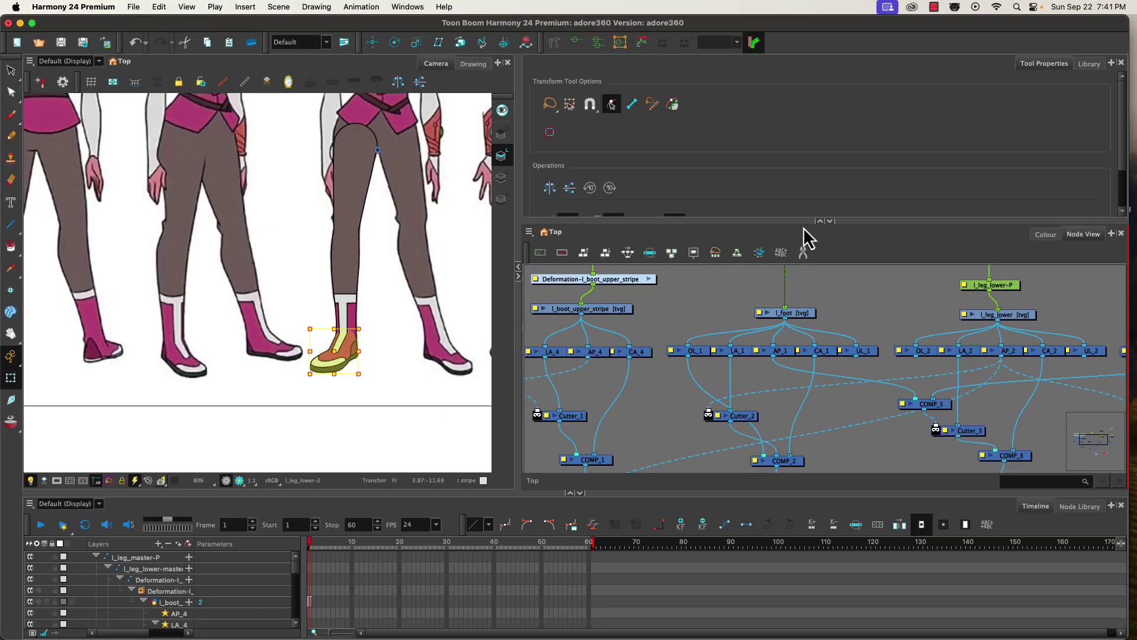
click(820, 222)
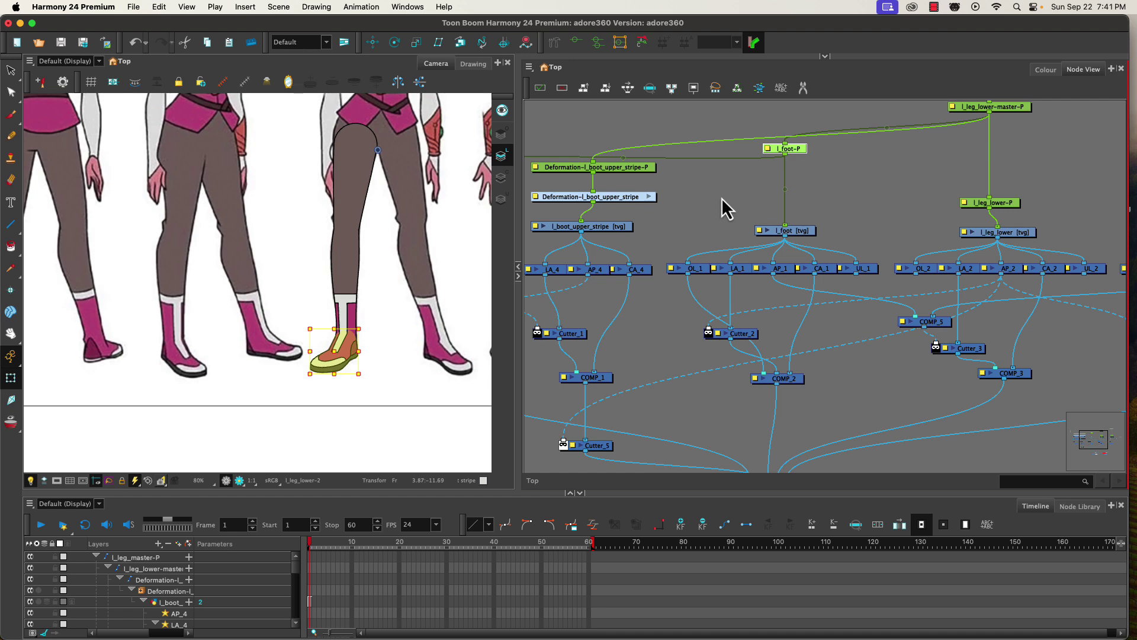
drag(712, 201, 871, 299)
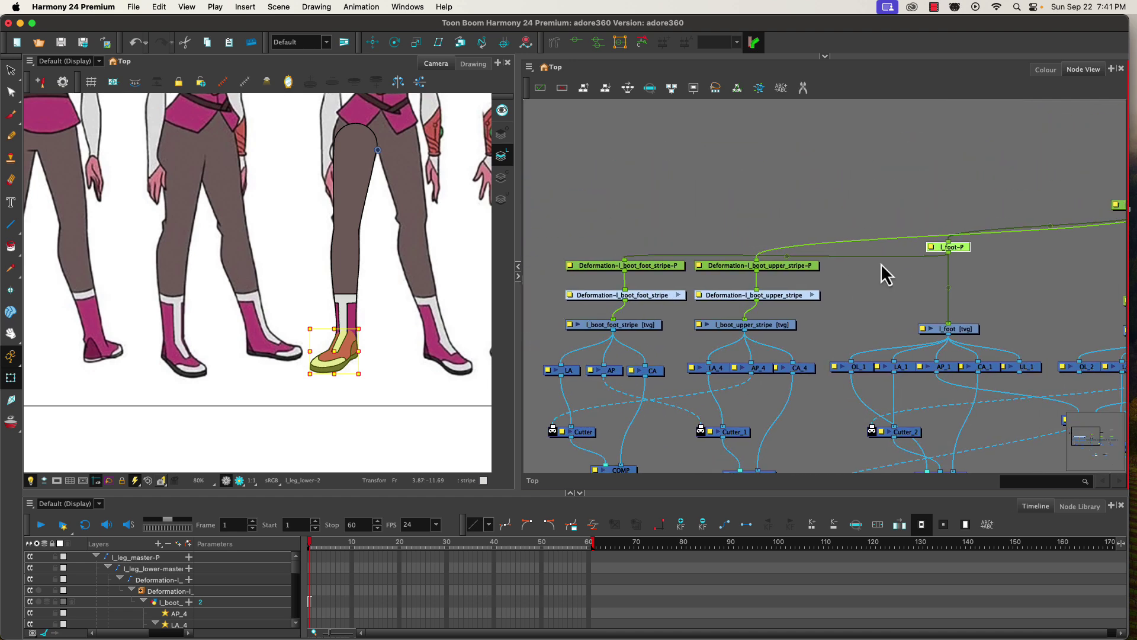
Step: Place the shared pivot of the foot stripe peg and l_foot-P roughly at the ankle with the Rotate tool
click(656, 270)
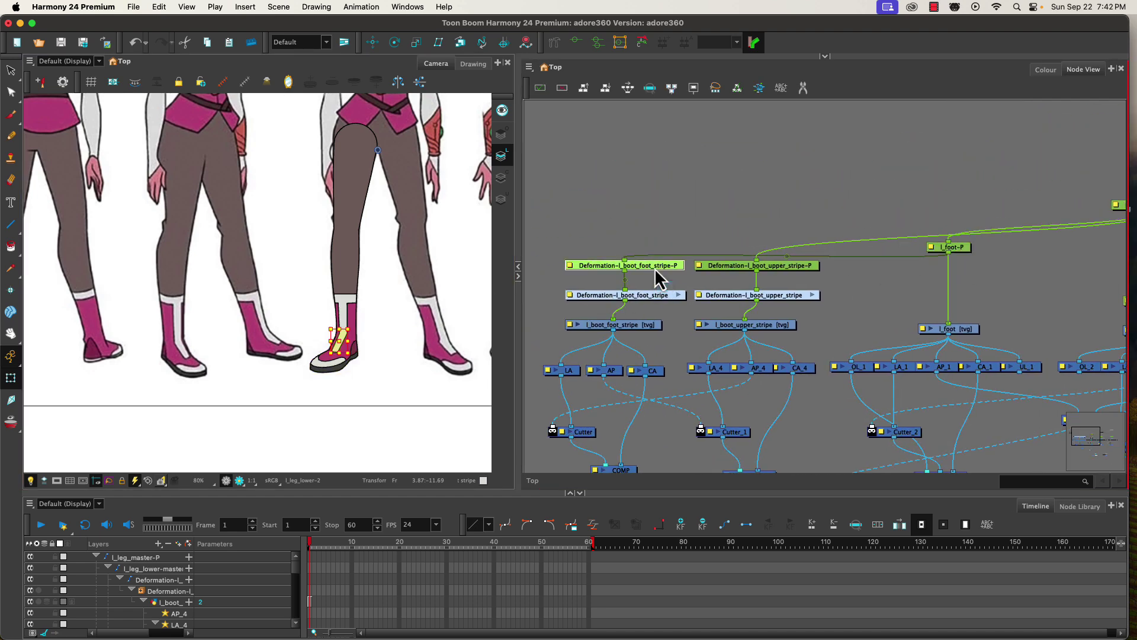
click(955, 249)
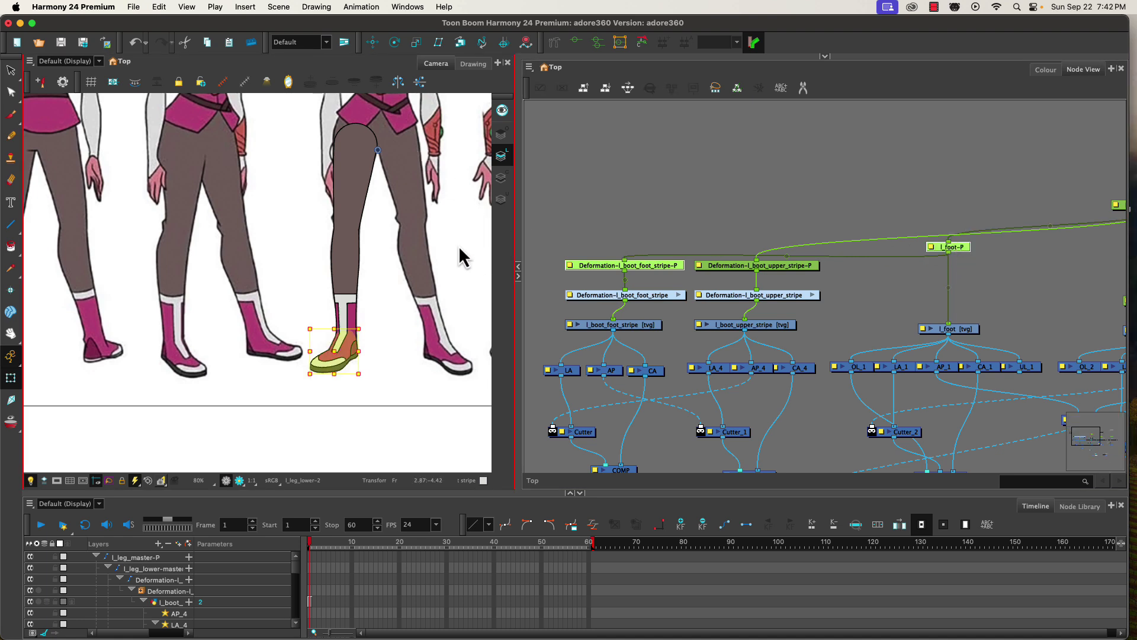
click(395, 43)
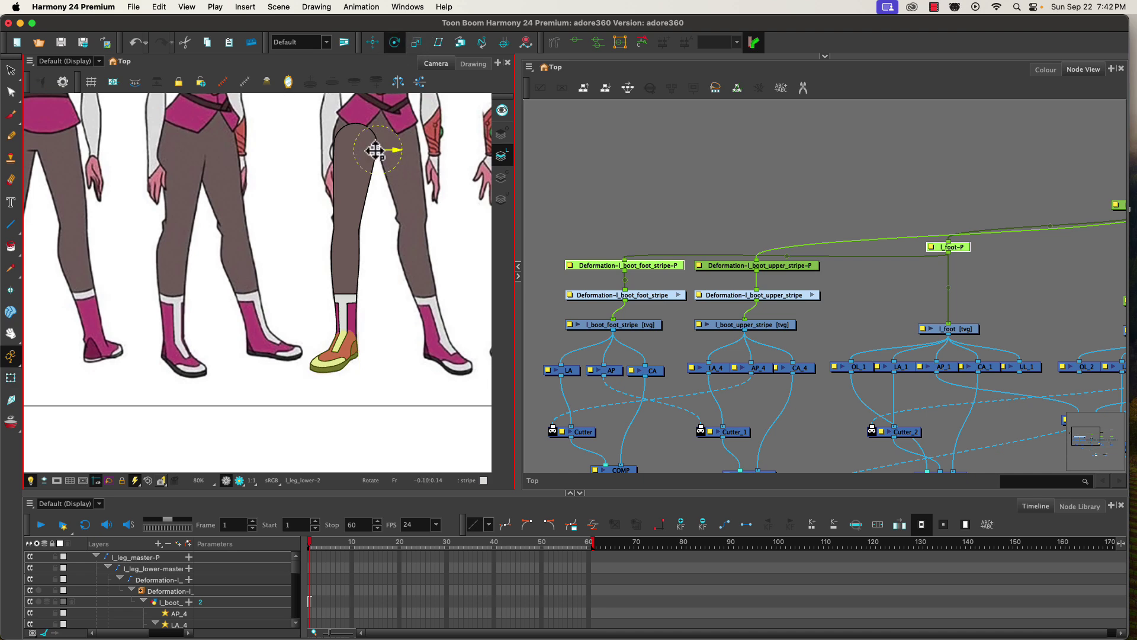
click(334, 332)
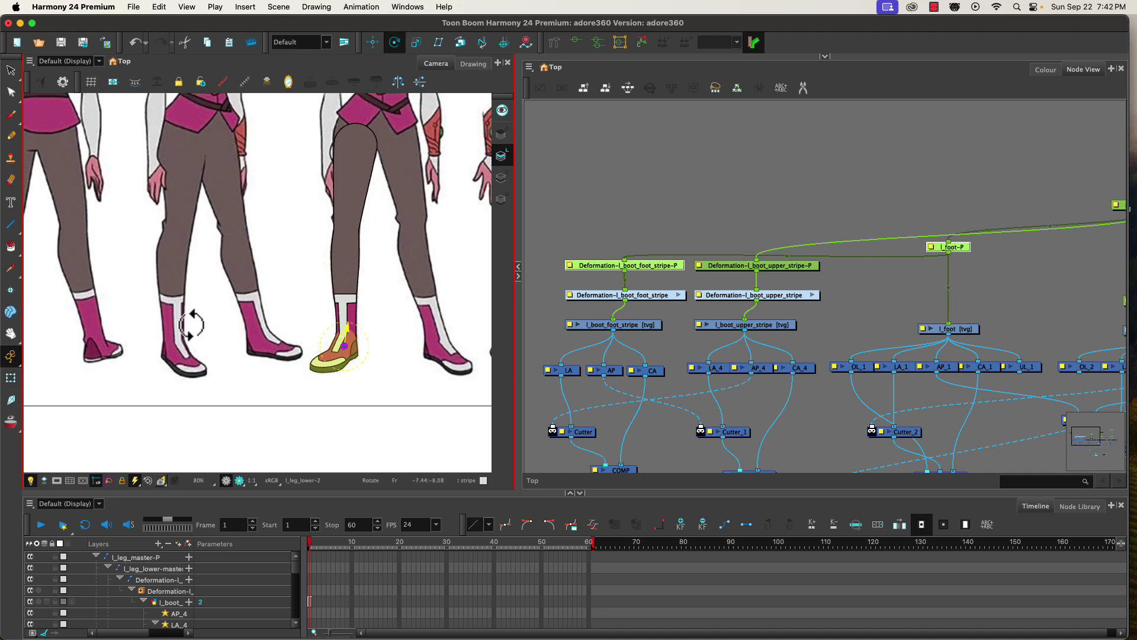
Step: Move the pivots drawing to the frontmost input of the main Composite and enable it over the artwork
drag(931, 399, 559, 135)
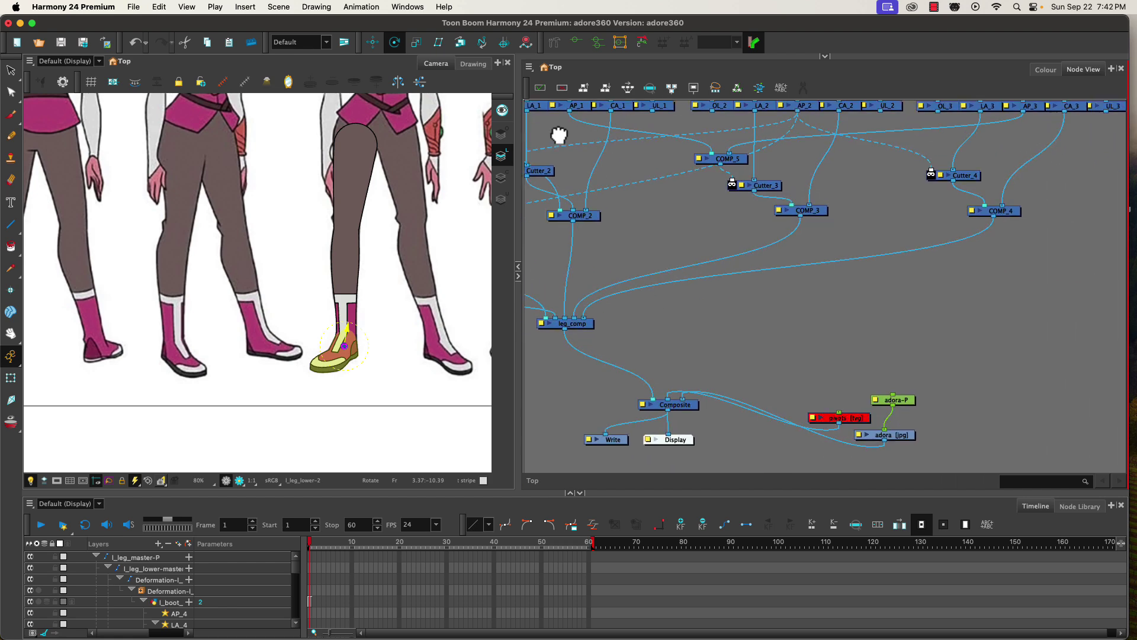
click(848, 419)
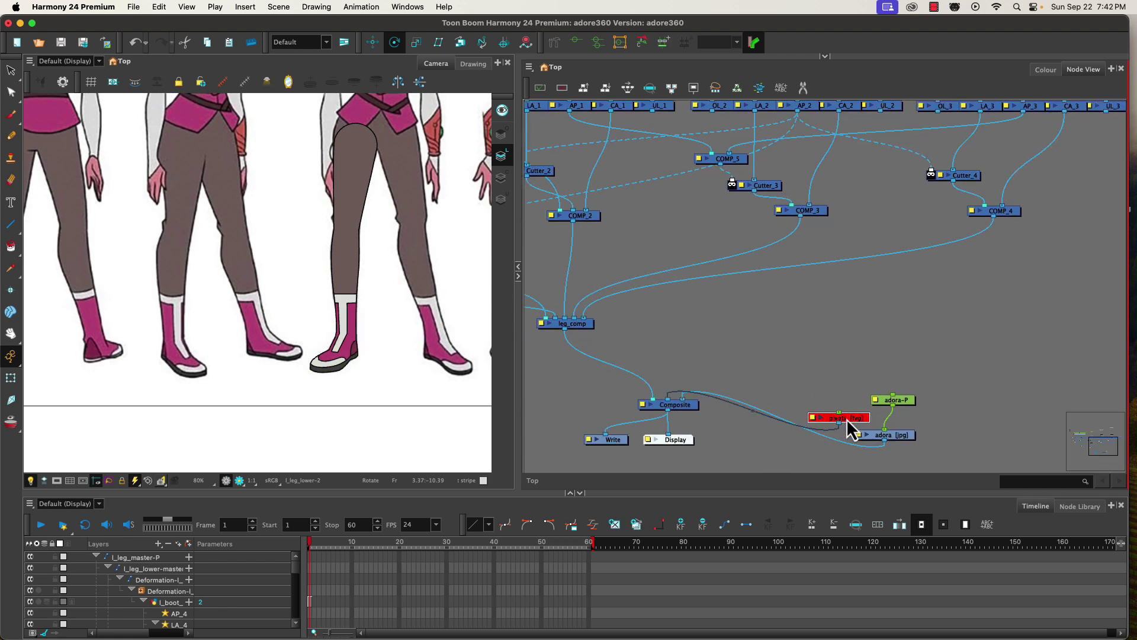
drag(674, 407, 644, 406)
drag(851, 419, 586, 413)
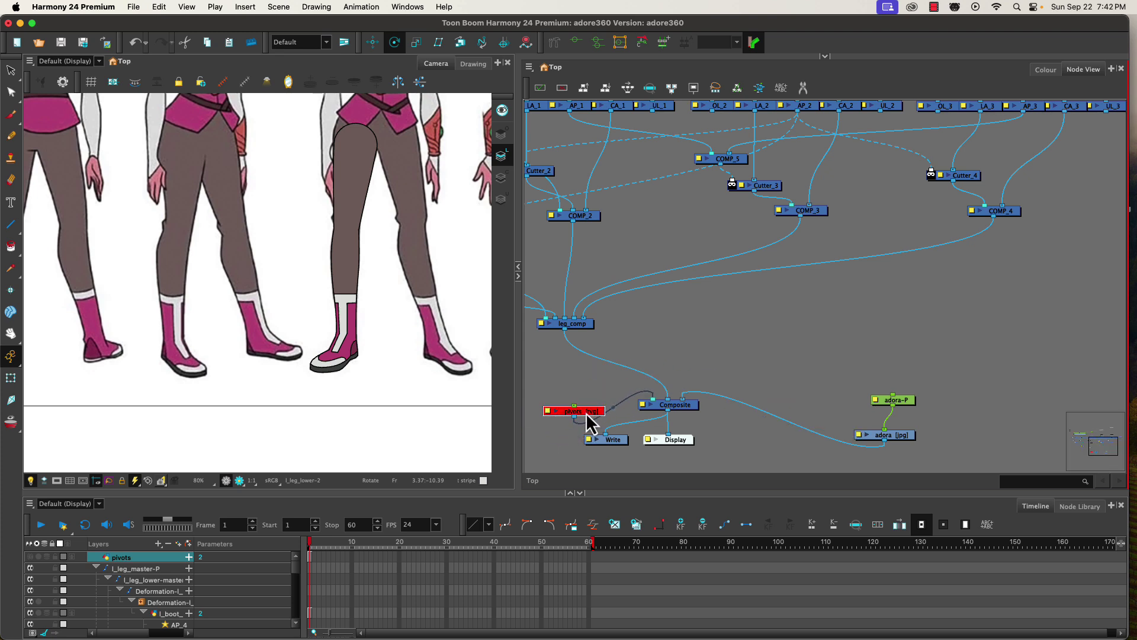
click(325, 313)
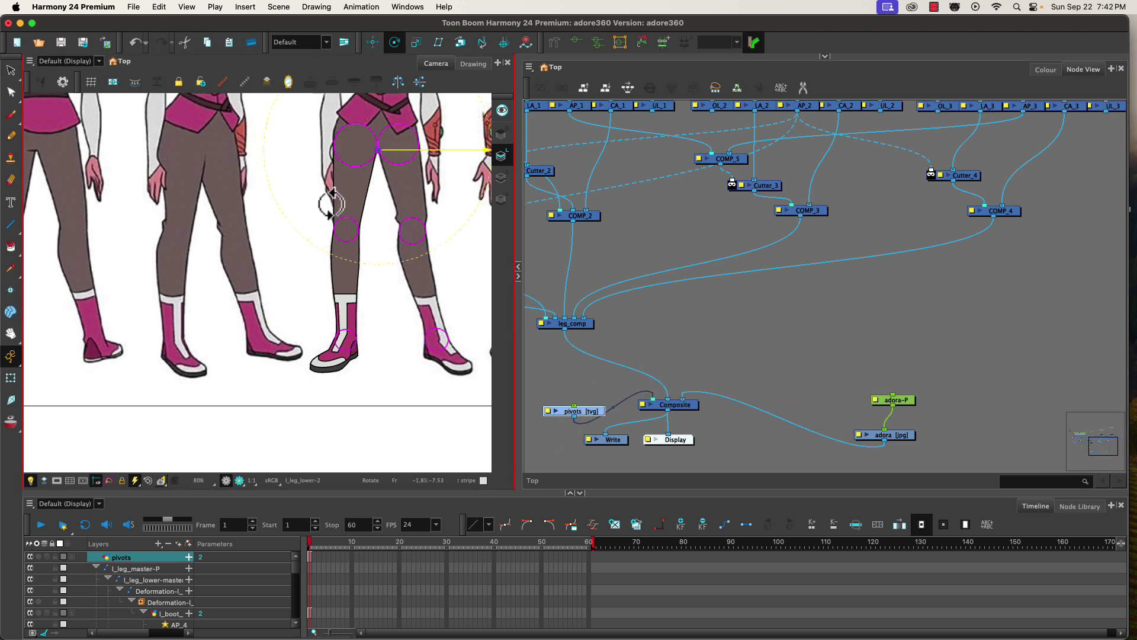
click(639, 329)
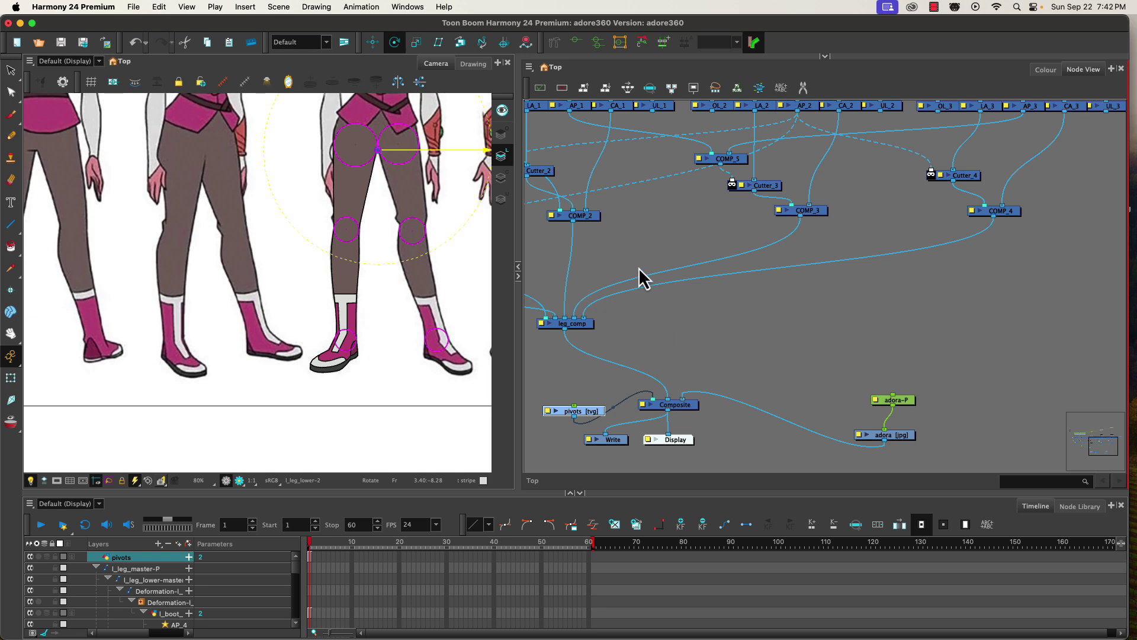
Step: Align the pivot of the foot stripe peg and l_foot-P precisely with the centre of the ankle guide circle
drag(638, 251, 889, 445)
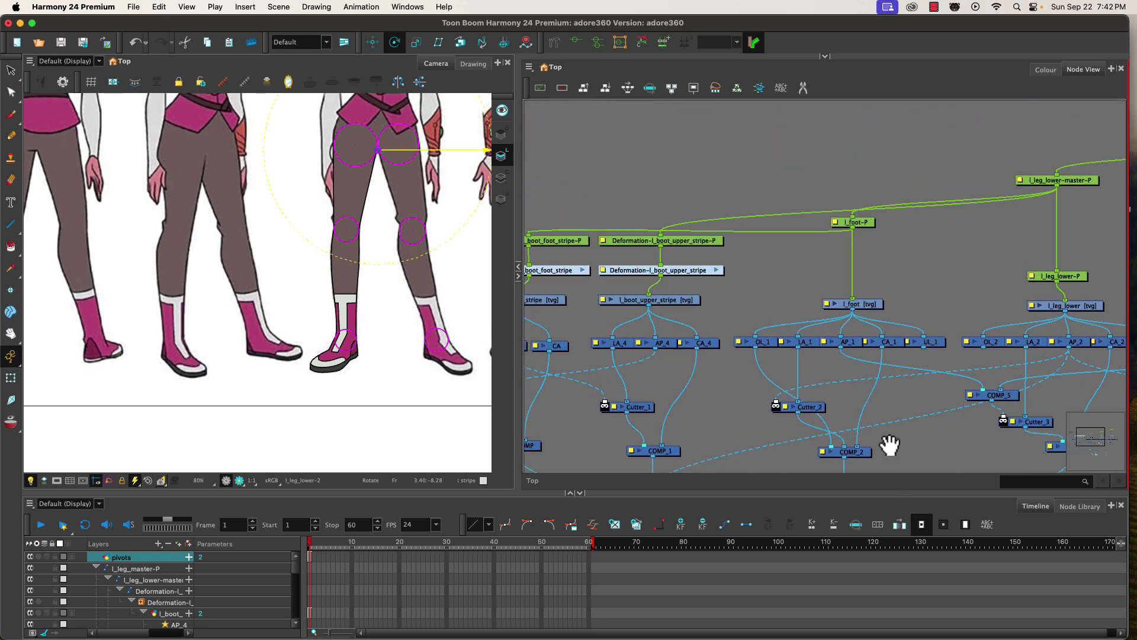
scroll(610, 291, left, 3)
scroll(610, 290, up, 2)
click(628, 280)
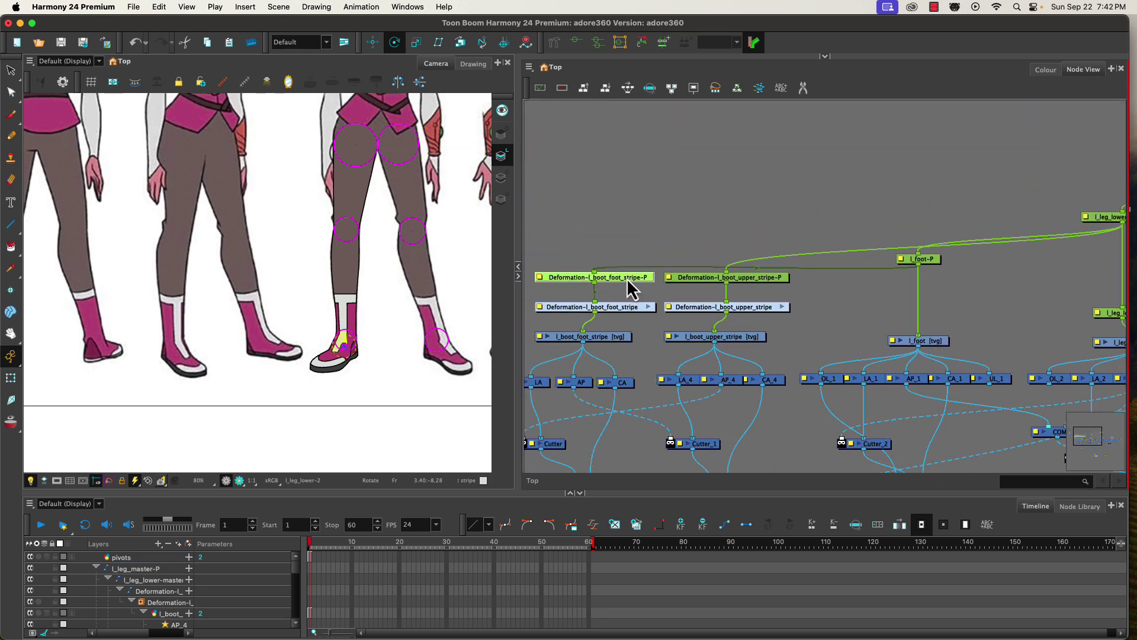
click(930, 262)
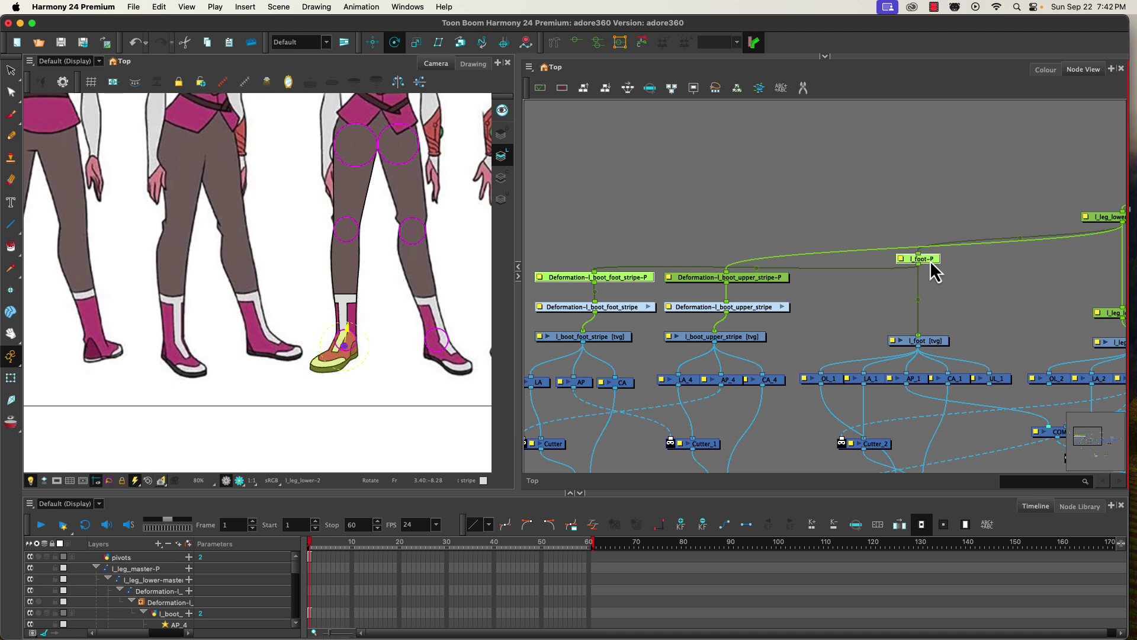
scroll(341, 337, up, 7)
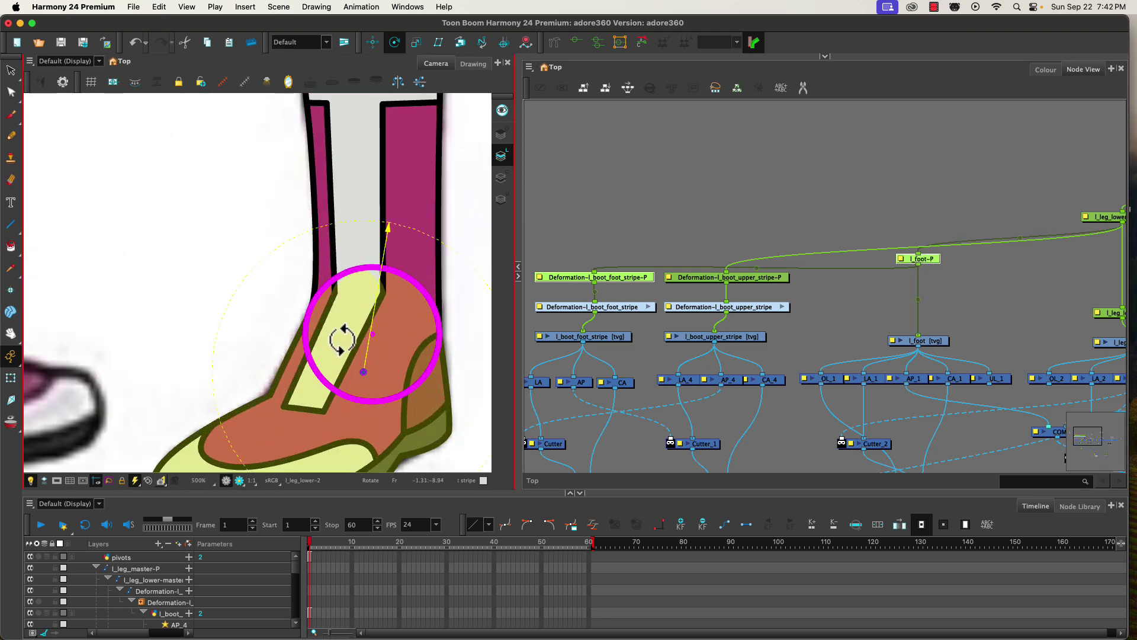
scroll(341, 338, up, 4)
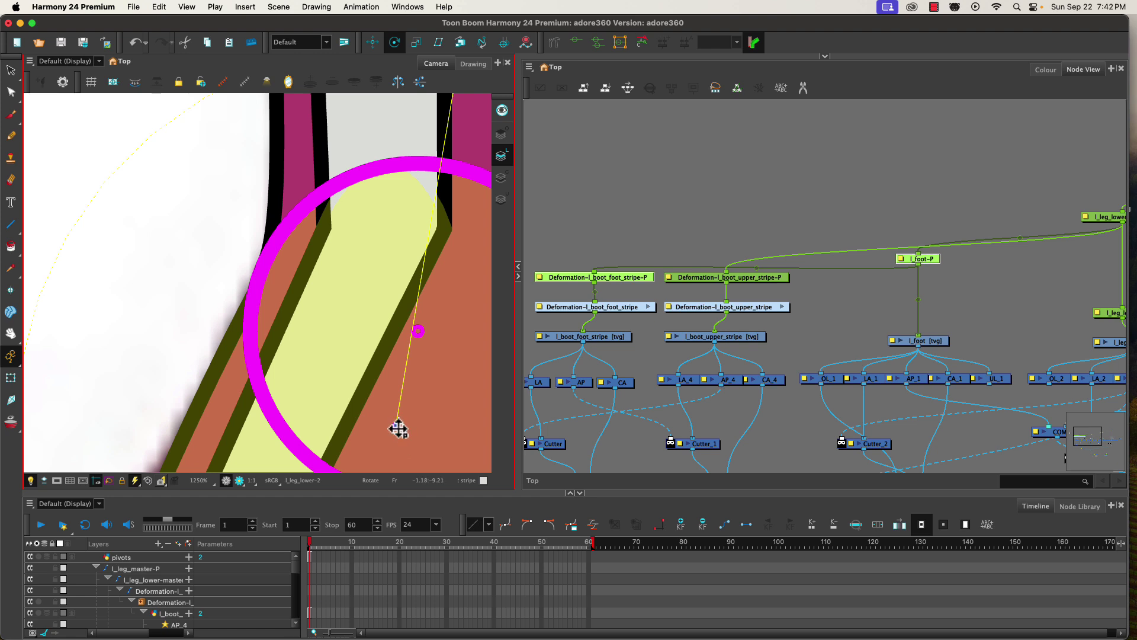
scroll(420, 341, up, 5)
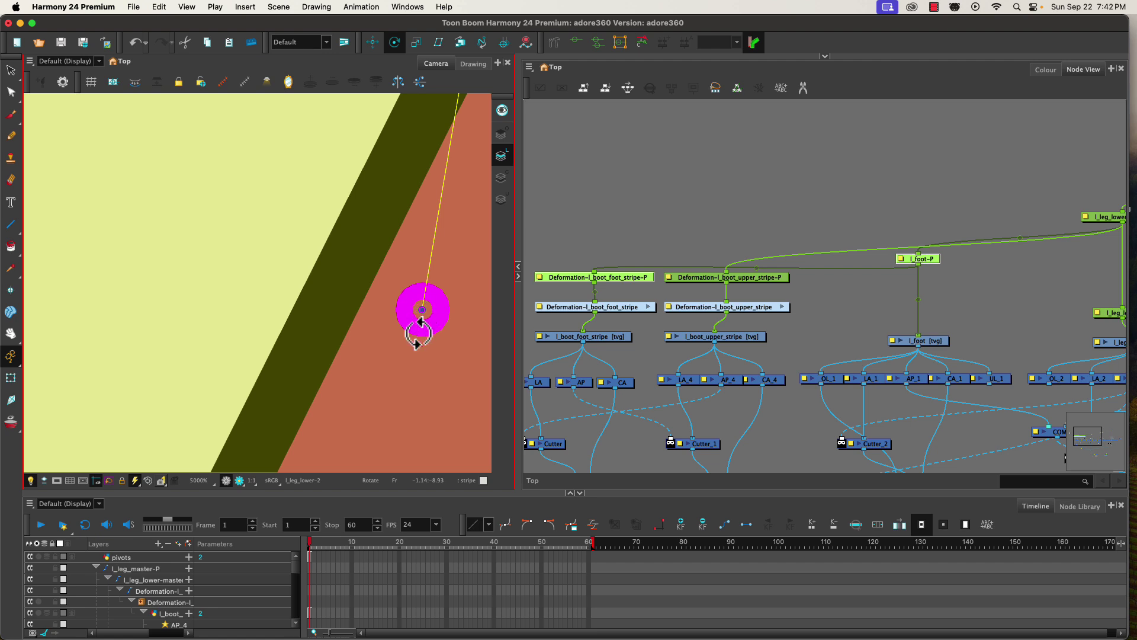
scroll(419, 335, down, 3)
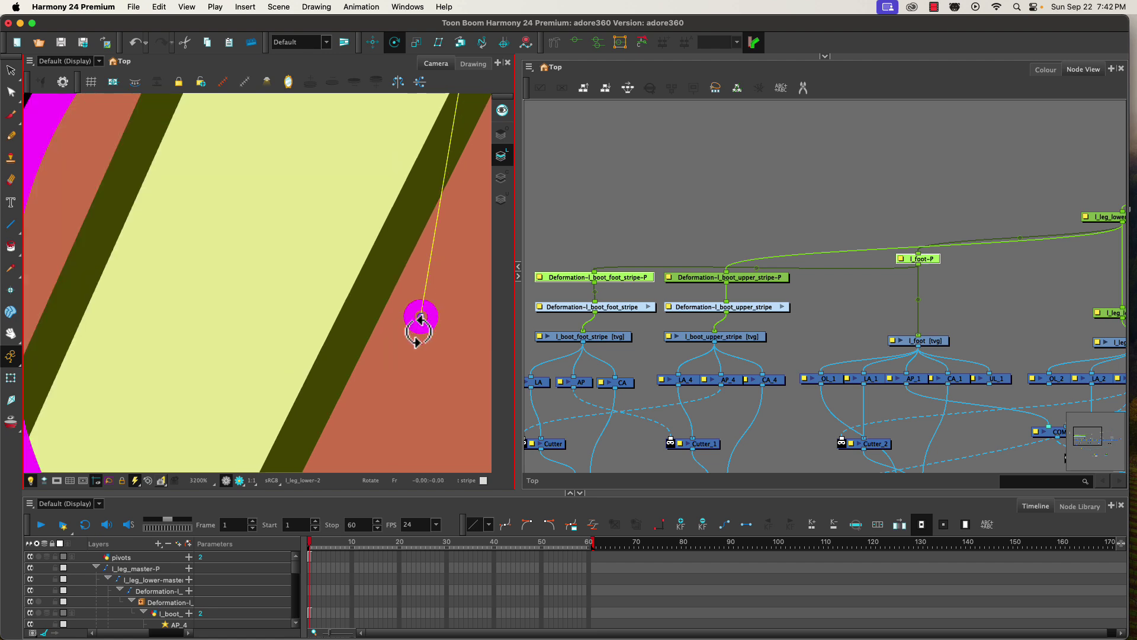
scroll(418, 333, down, 1)
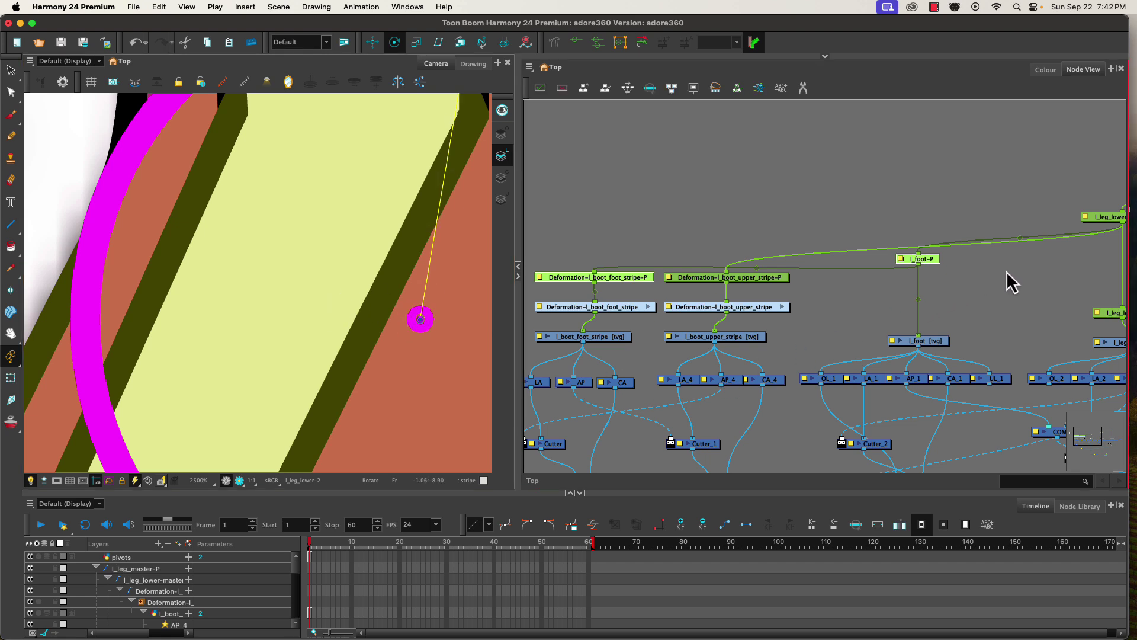
Step: Place the shared pivot of Deformation-l_boot_upper_stripe-P and l_leg_lower-master-P at the centre of the knee guide circle with the Rotate tool
drag(1007, 272, 919, 314)
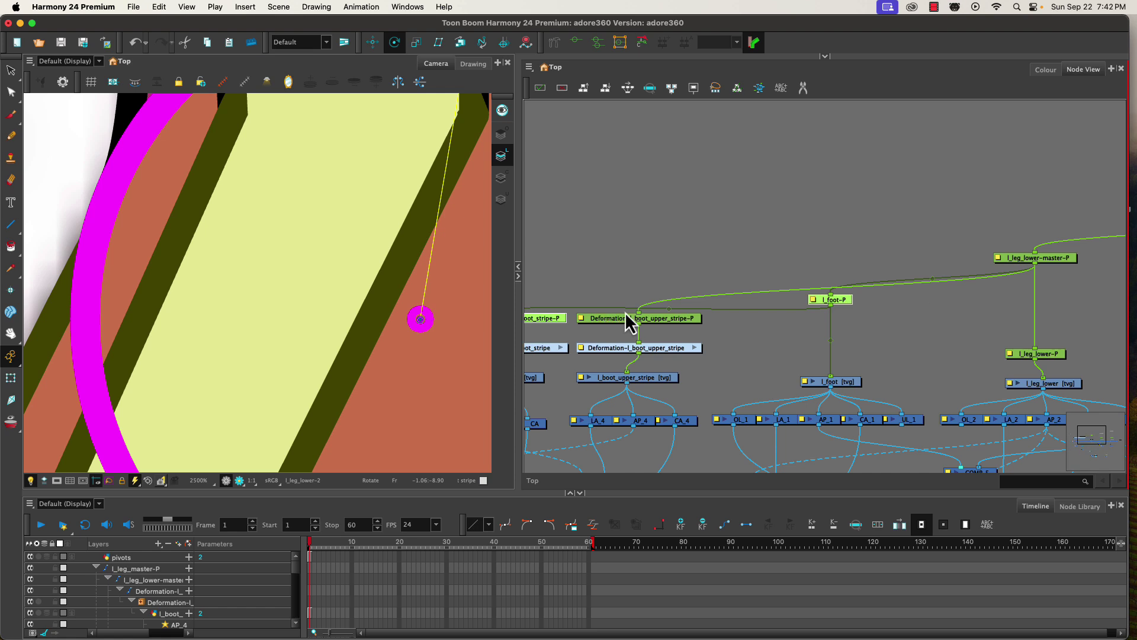
click(651, 326)
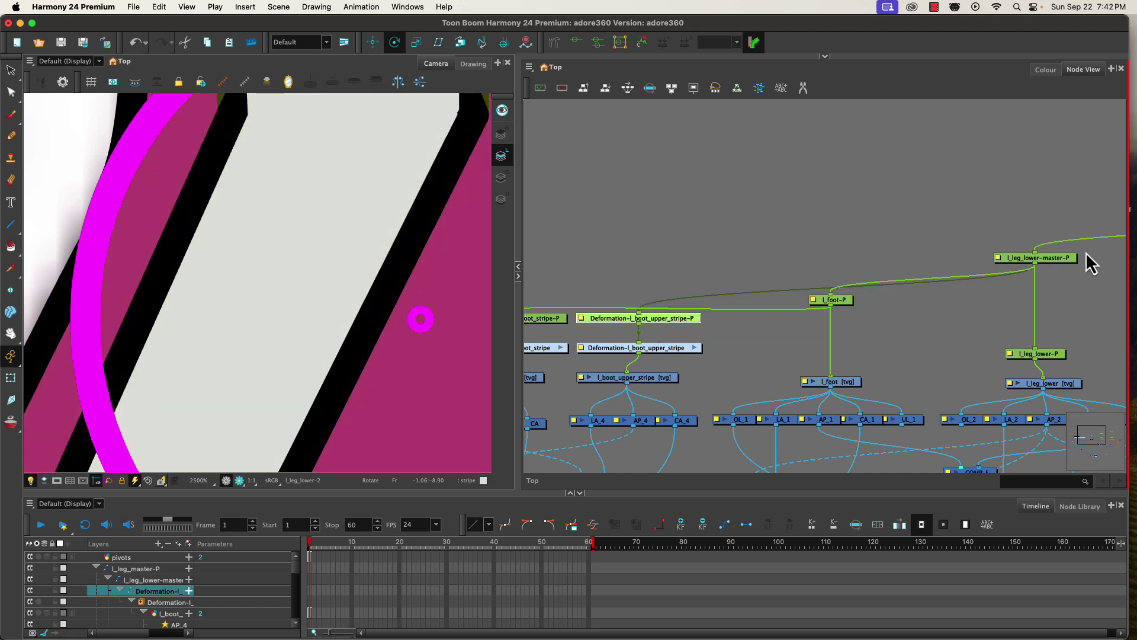
click(1052, 261)
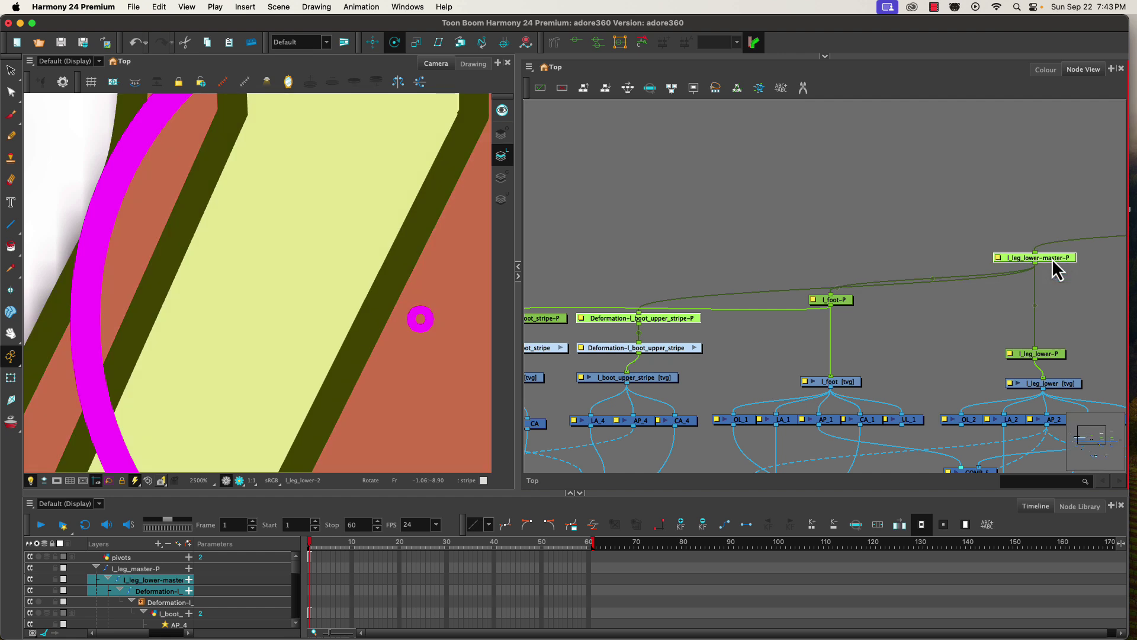
scroll(266, 318, down, 4)
scroll(267, 318, down, 5)
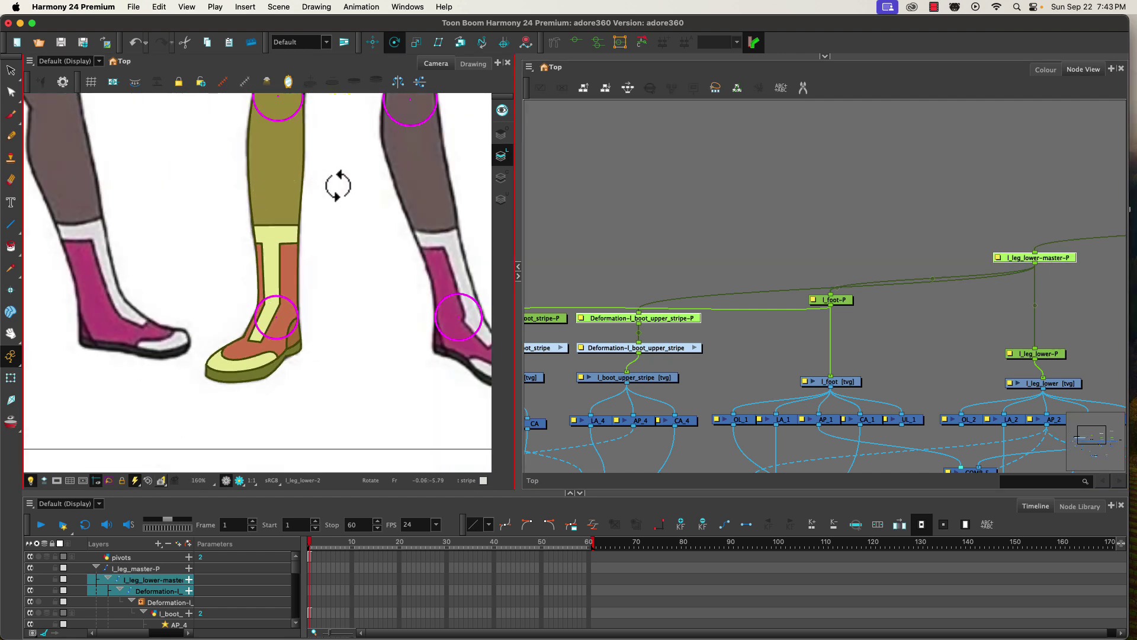
drag(339, 185, 348, 414)
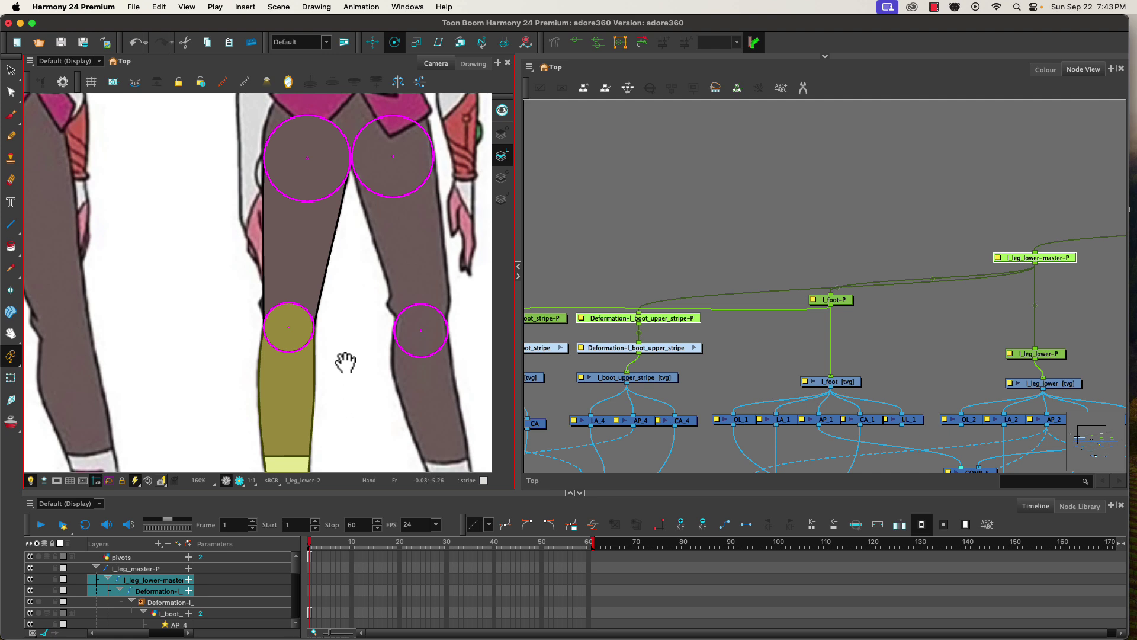
key(super+alt)
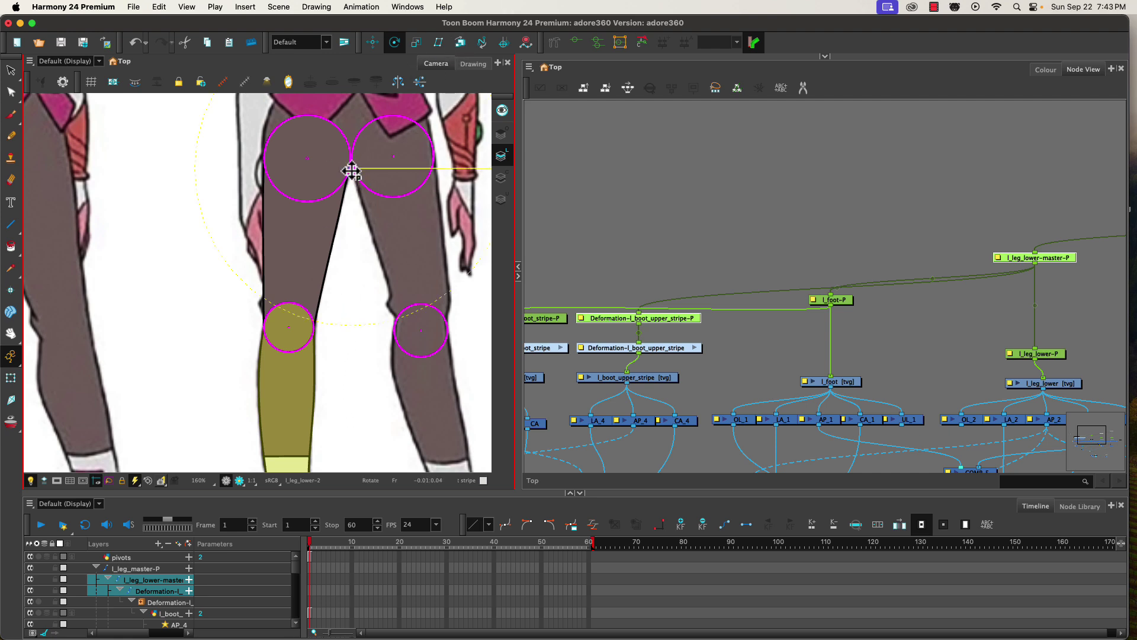
scroll(286, 329, up, 3)
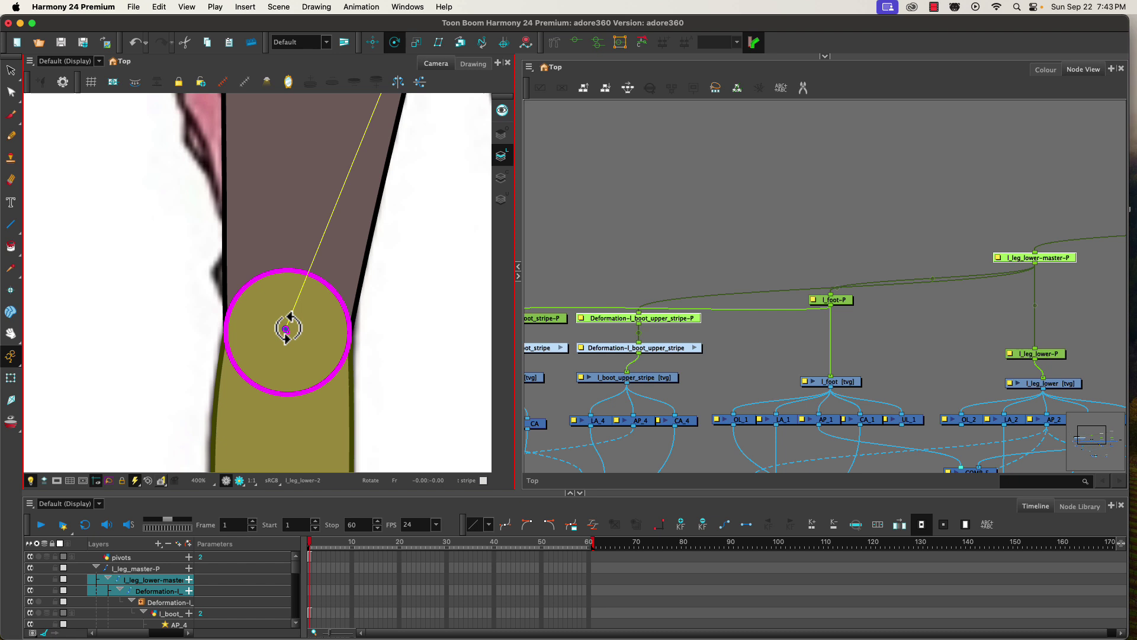
scroll(286, 328, up, 5)
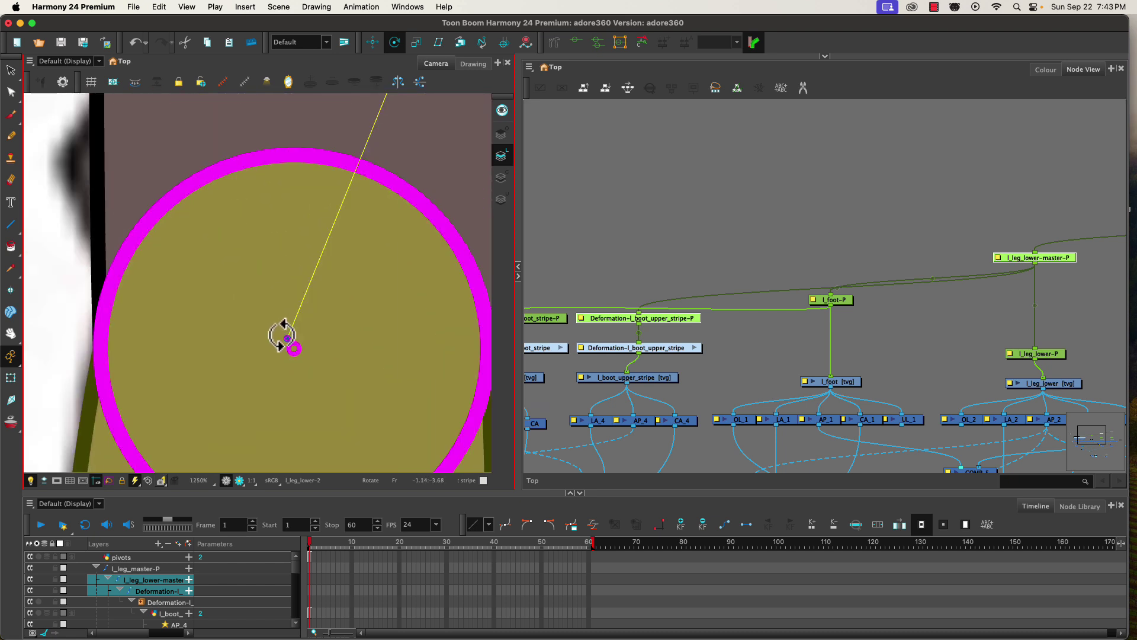
drag(287, 340, 294, 349)
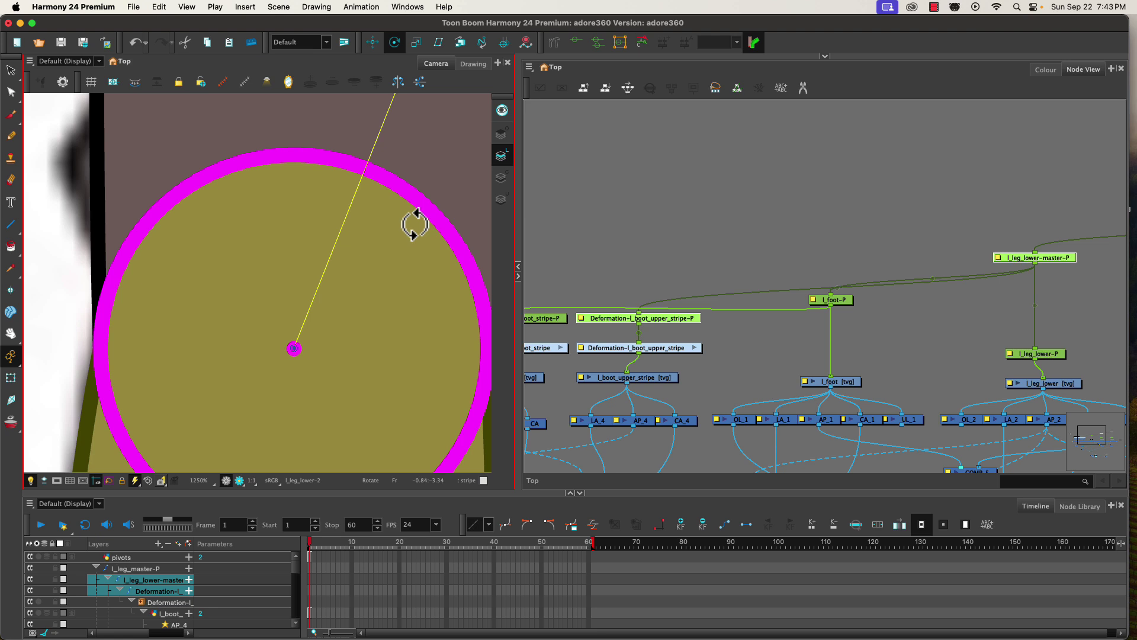
Step: Place the shared pivot of l_leg_master-P and l_leg_upper-P precisely at the centre of the hip guide circle
drag(649, 223, 349, 237)
drag(898, 169, 1000, 373)
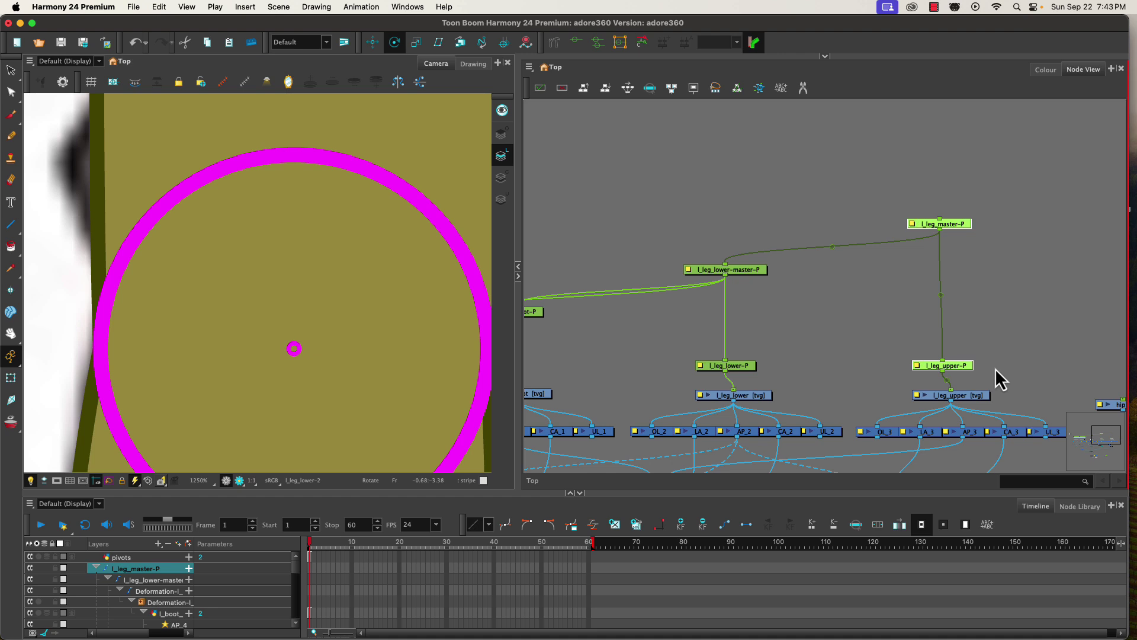
scroll(184, 326, down, 8)
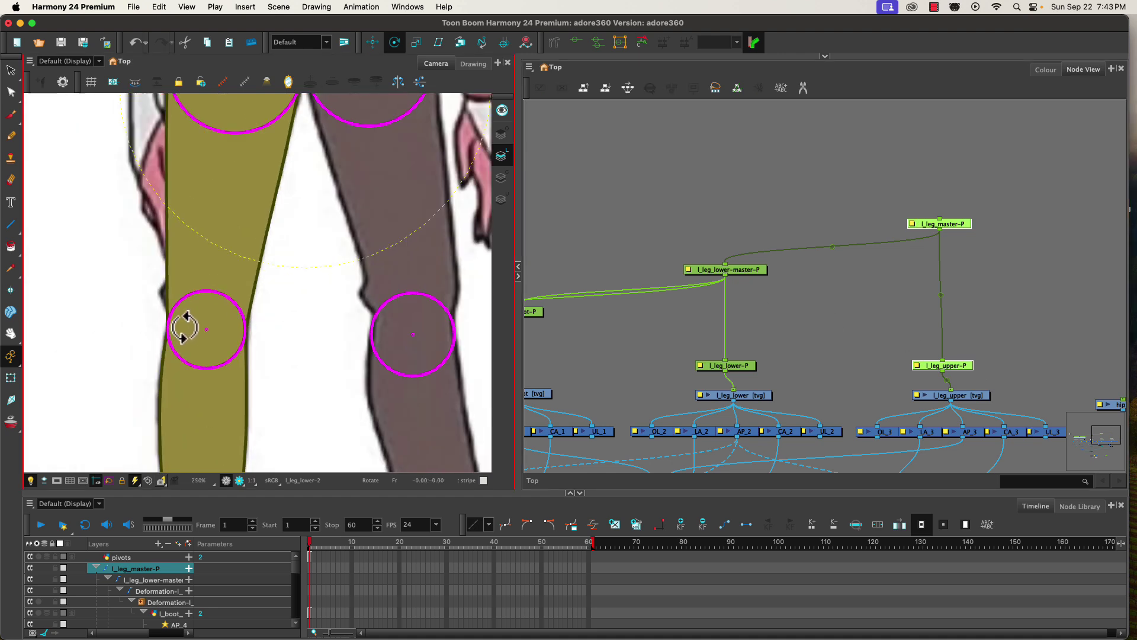
drag(267, 203, 292, 449)
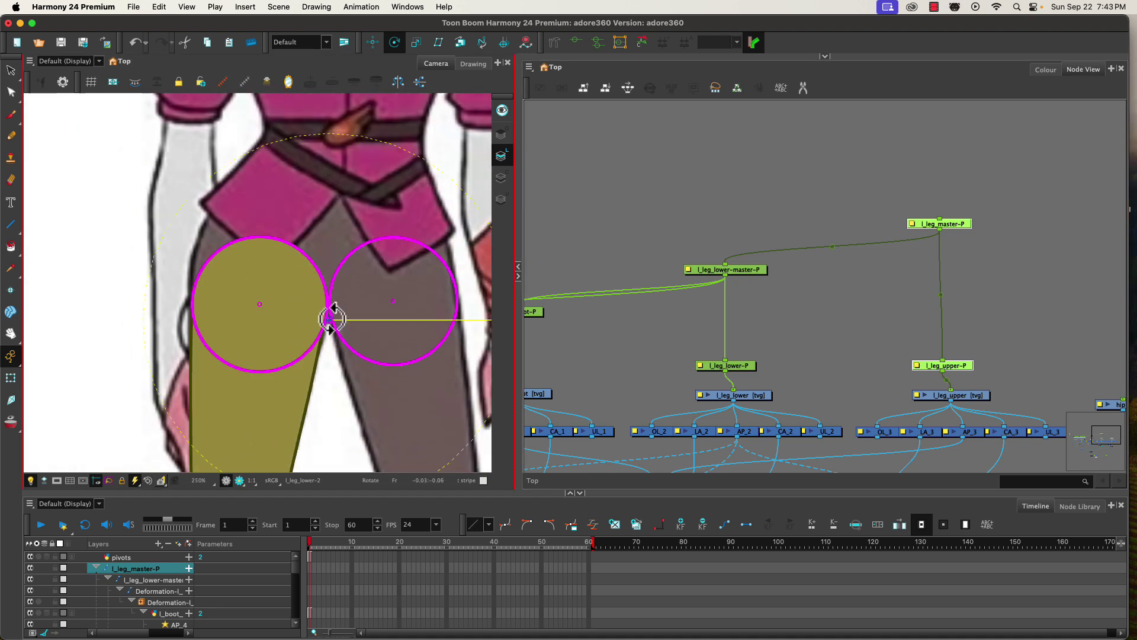
drag(330, 320, 260, 305)
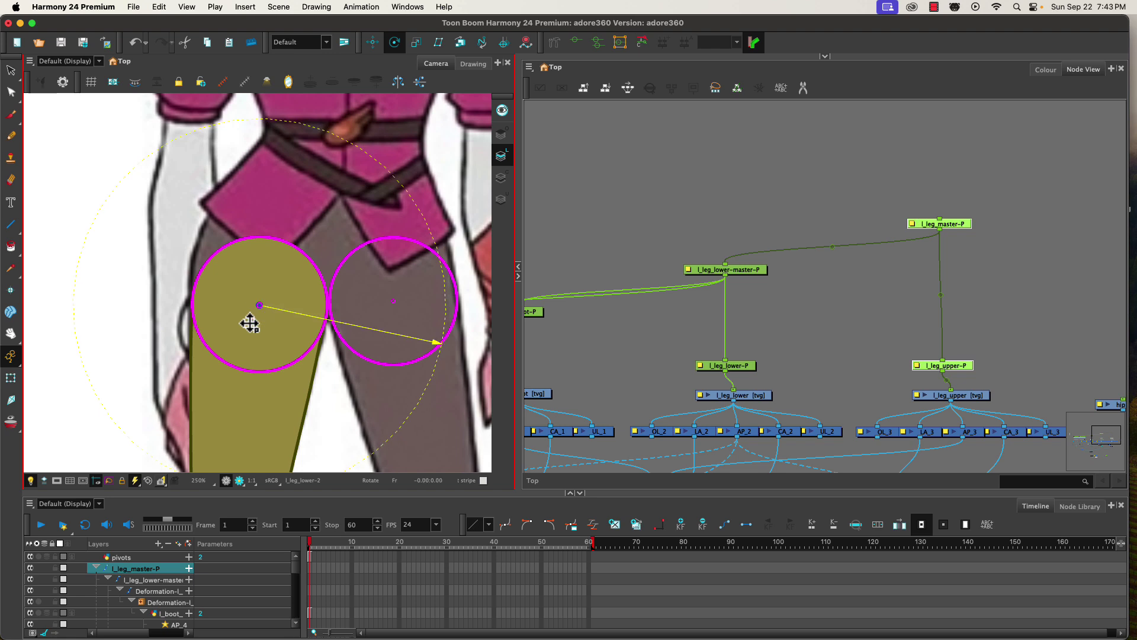
scroll(229, 360, up, 5)
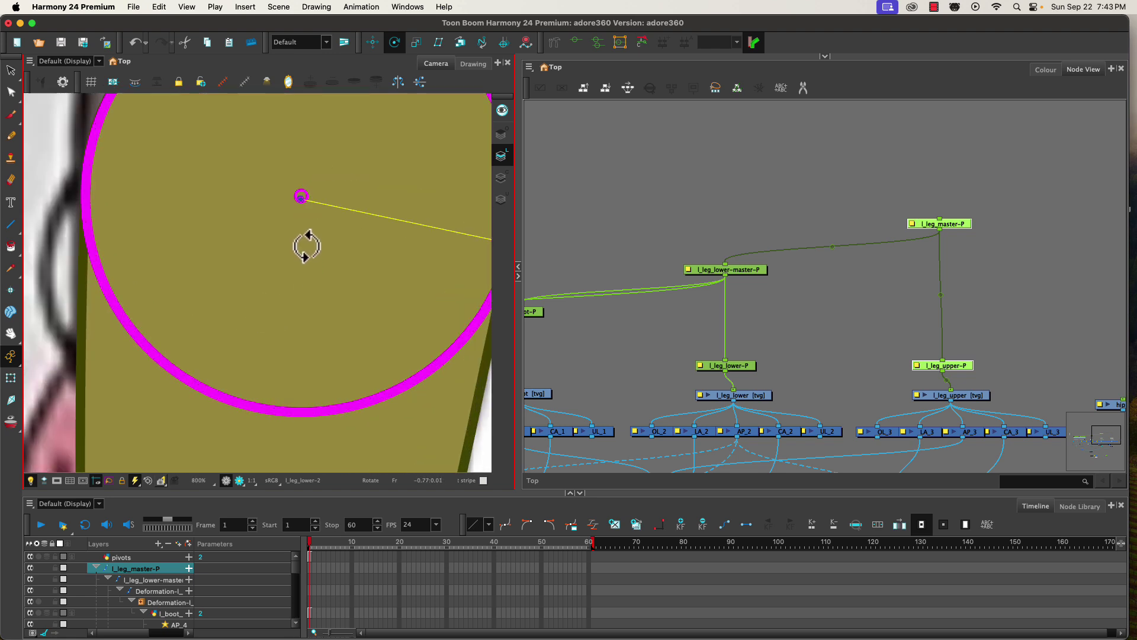
mouse_move(304, 247)
mouse_down()
mouse_move(306, 359)
mouse_move(306, 322)
mouse_up()
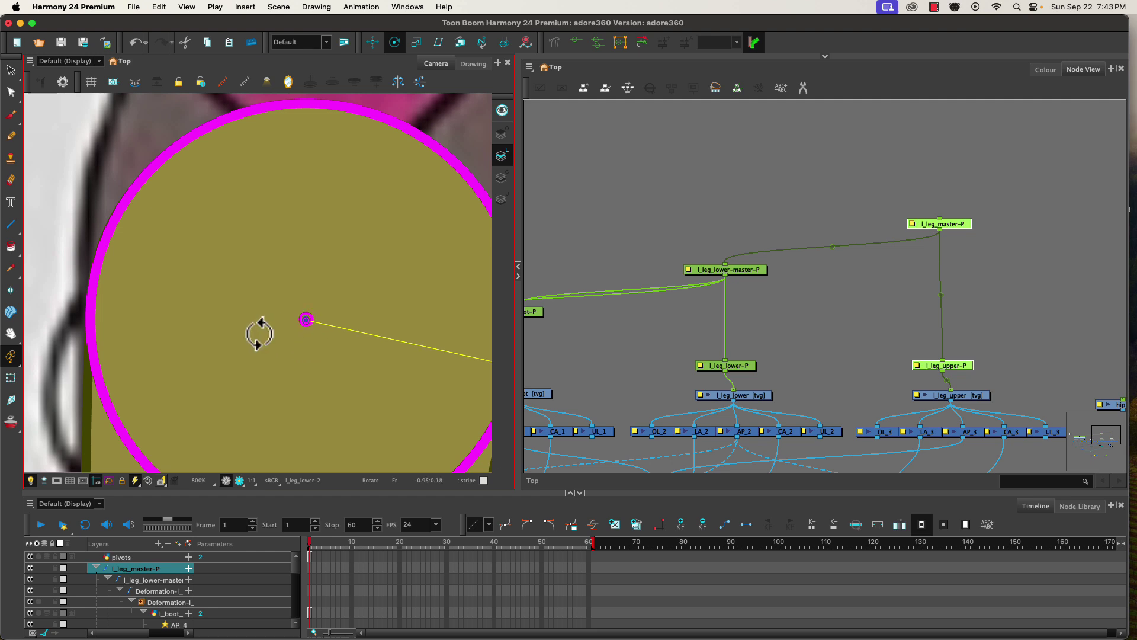
drag(305, 323, 305, 323)
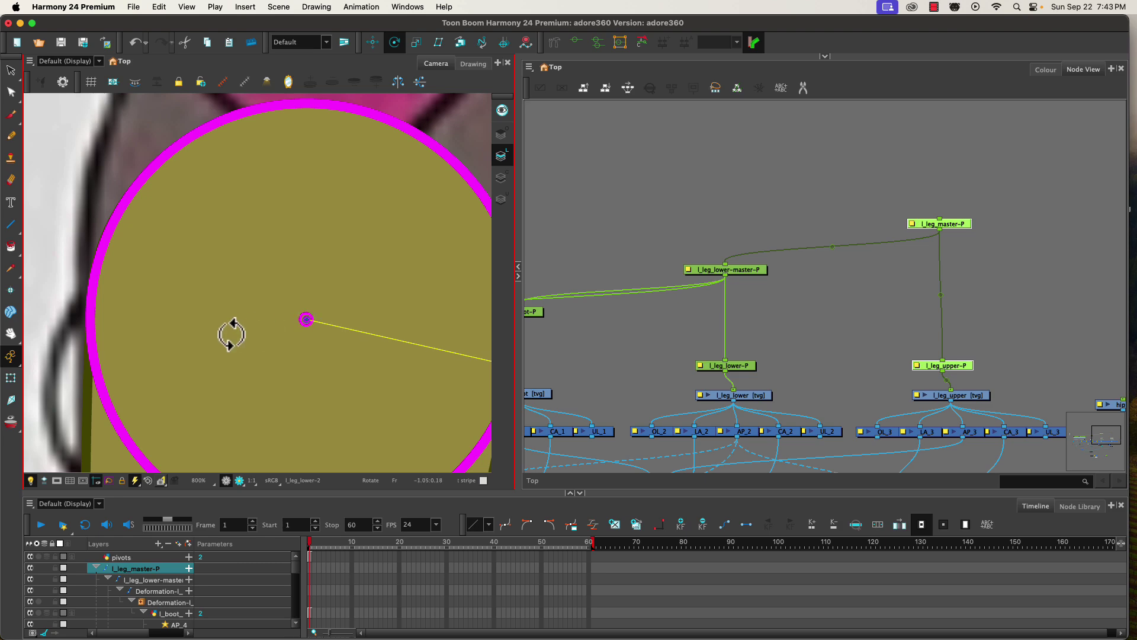
Step: Disable the pivots drawing connected to the main Composite to hide the guide circles
scroll(368, 421, down, 5)
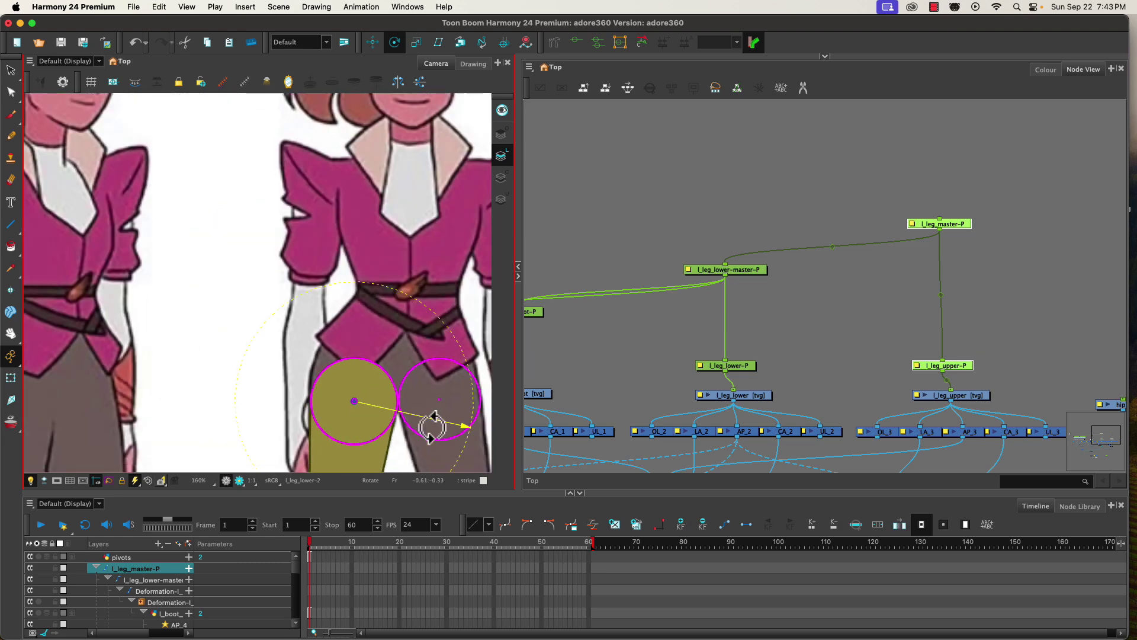
drag(629, 381, 780, 72)
scroll(817, 237, left, 6)
scroll(818, 236, down, 3)
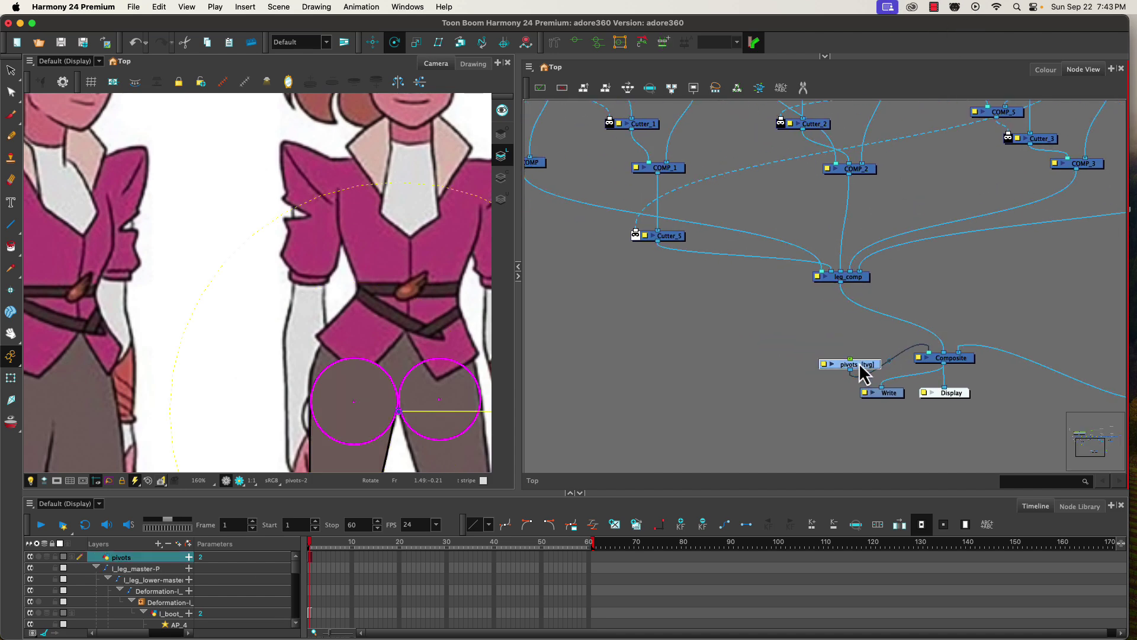
key(d)
scroll(272, 381, down, 4)
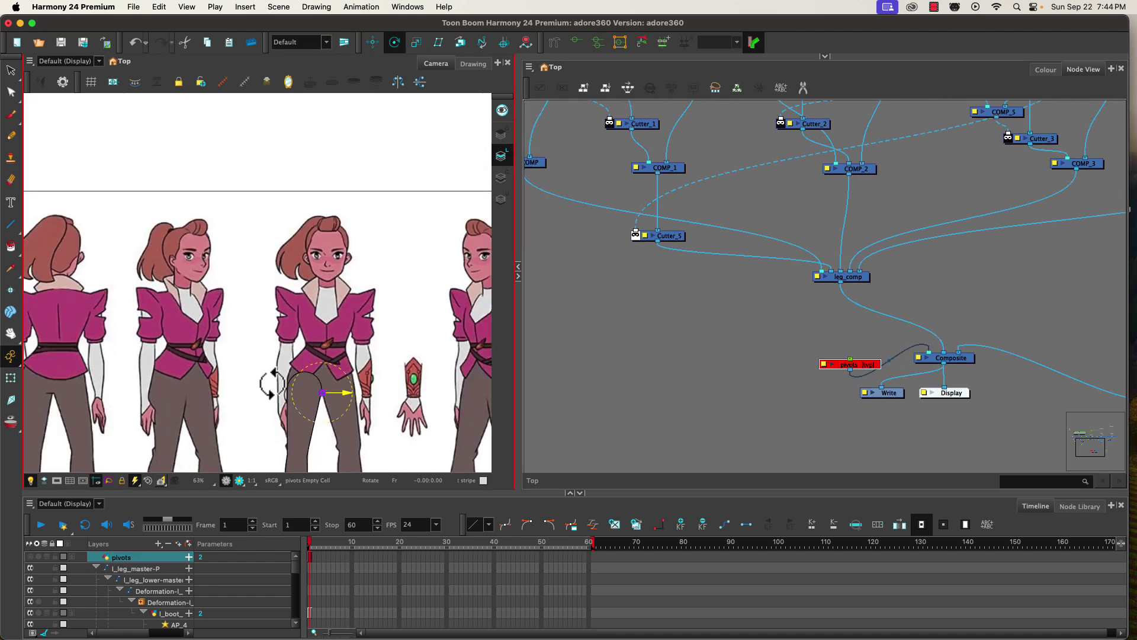
Step: Select the upper leg with the Transform tool, reveal the tool's properties and bring its peg hierarchy into view
drag(256, 386, 273, 198)
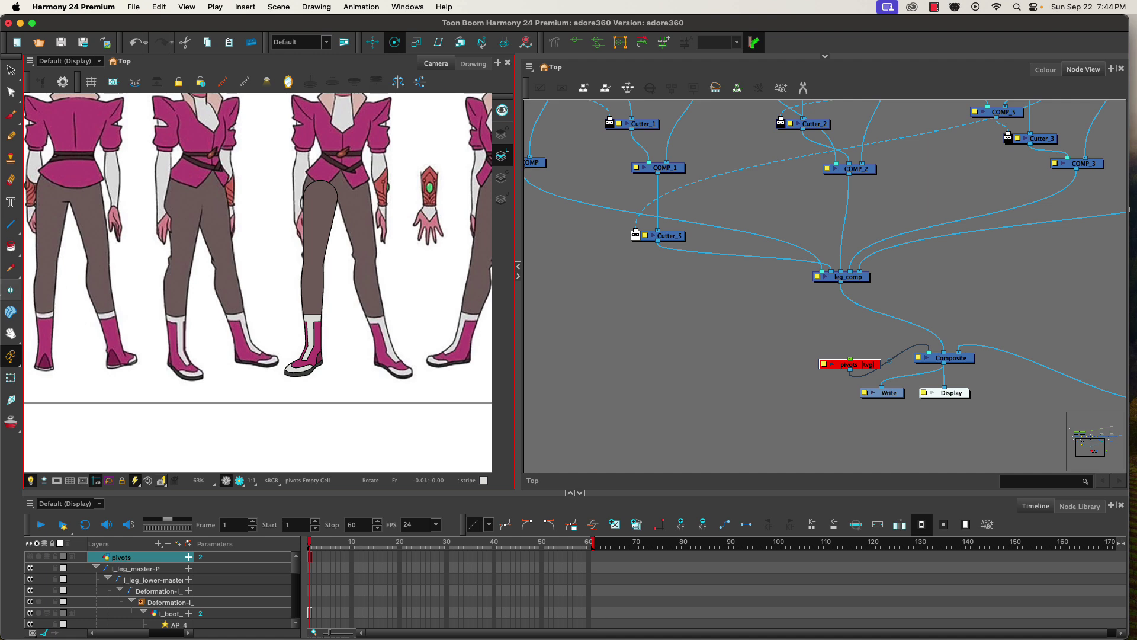
click(11, 377)
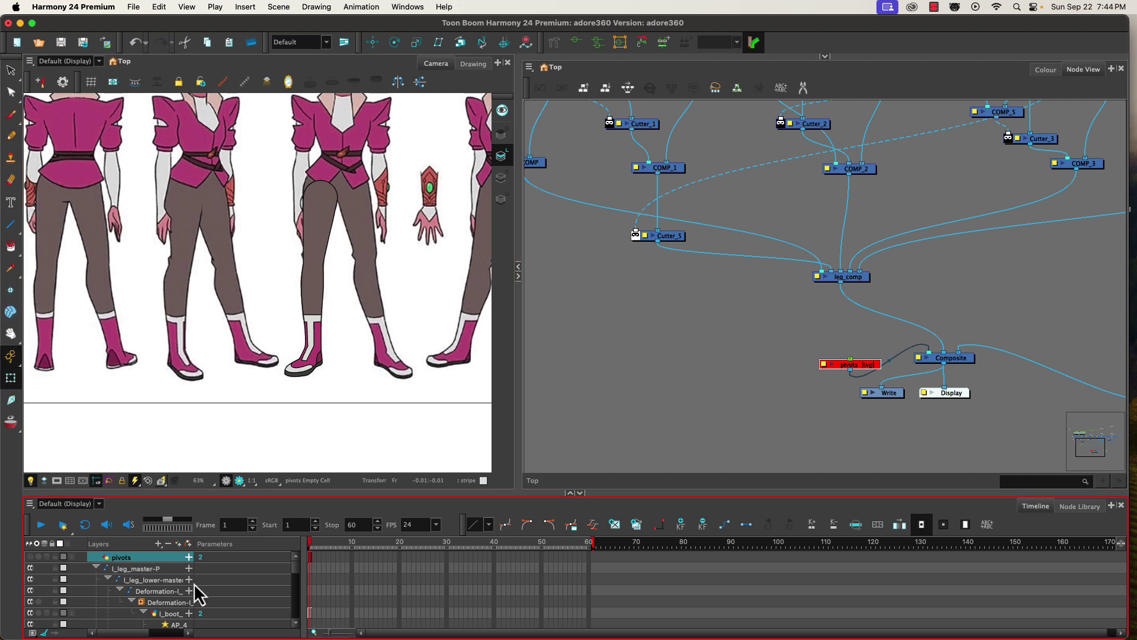
click(334, 208)
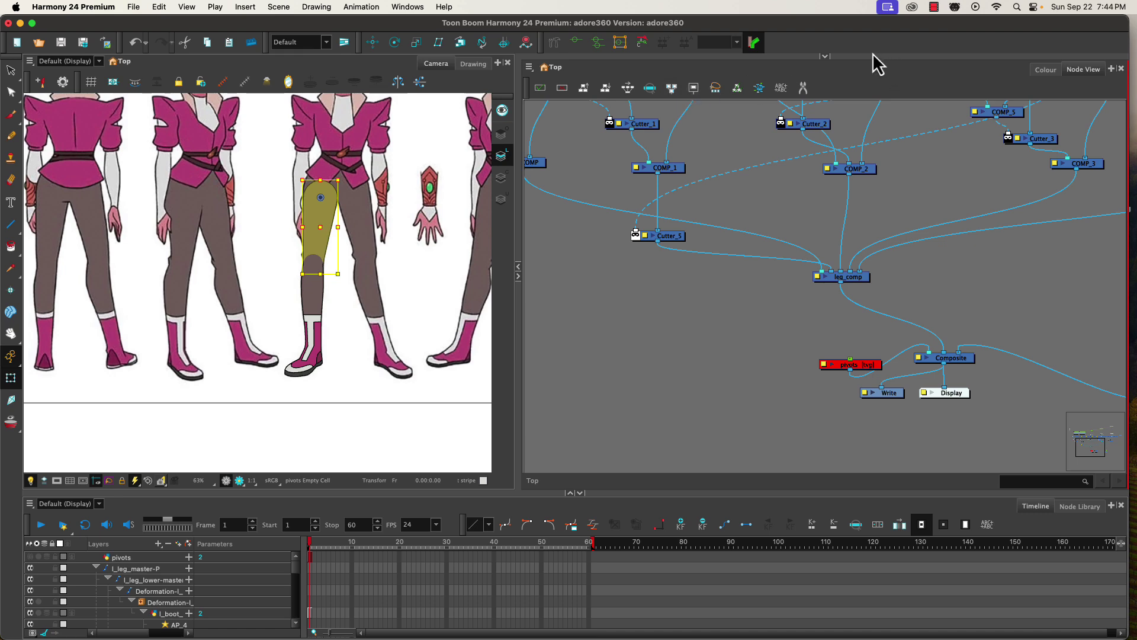
click(825, 58)
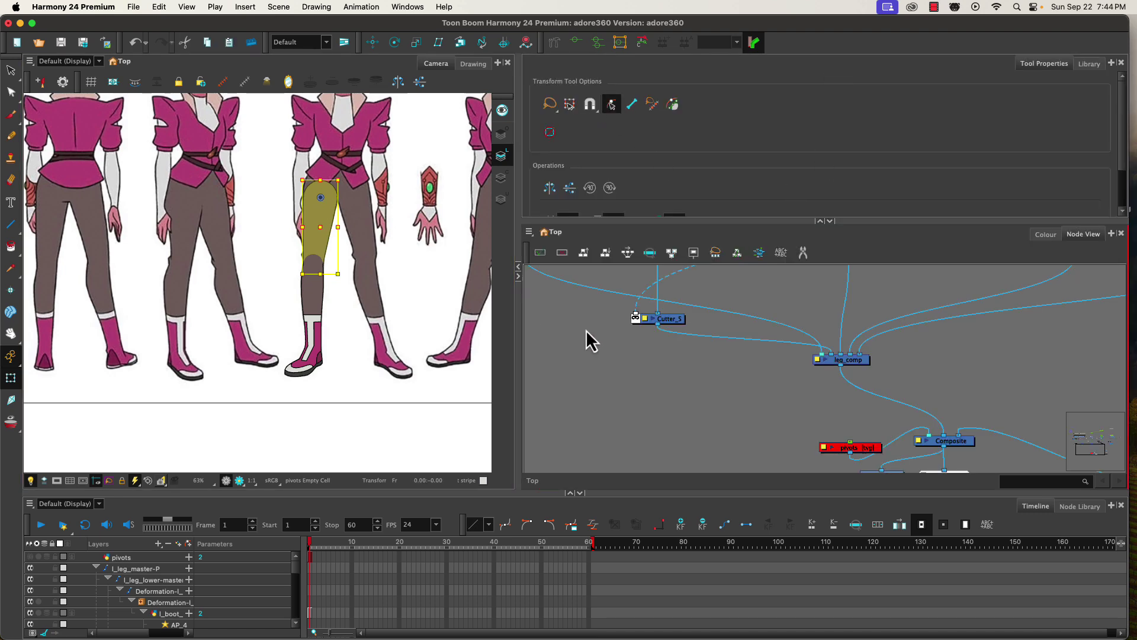
key(f)
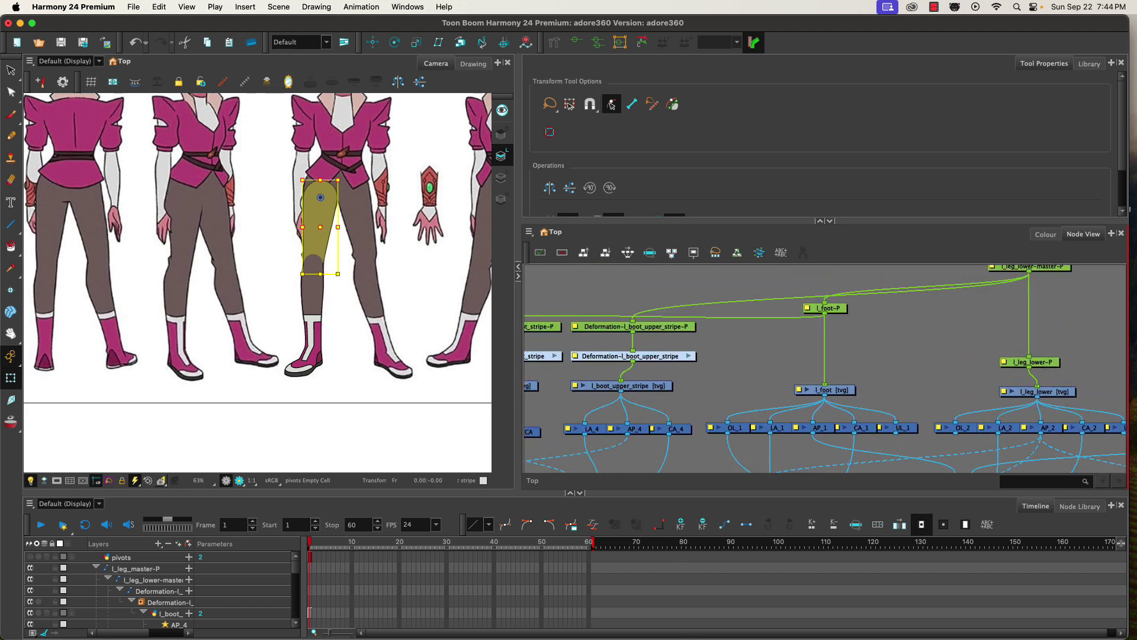
drag(850, 308, 573, 388)
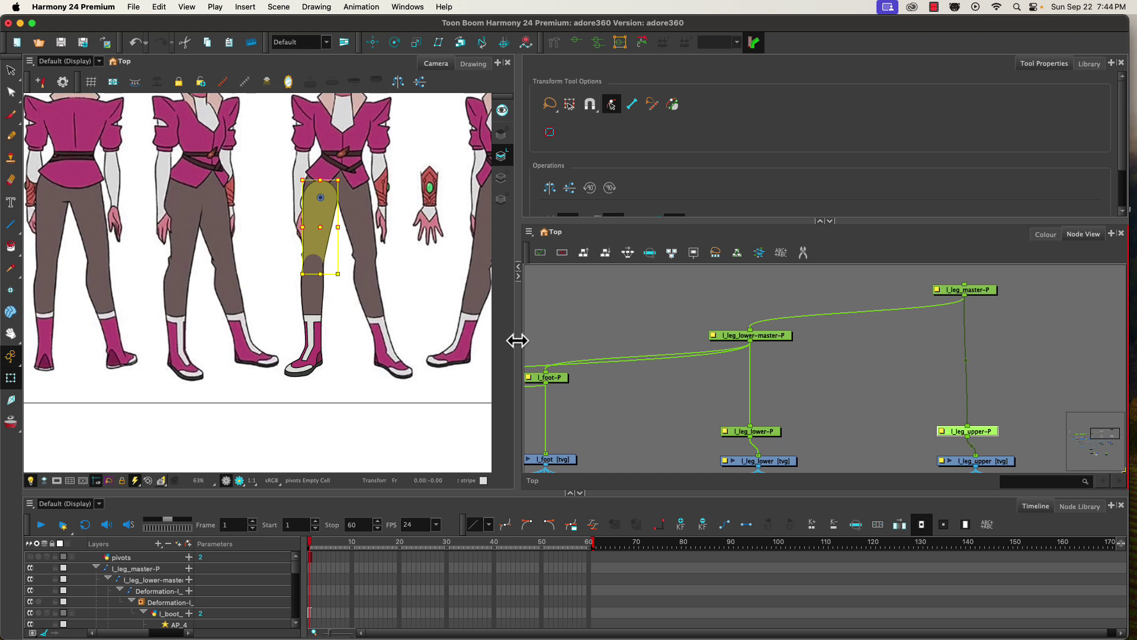
Step: Test the hip and knee joints by rotating the whole leg from l_leg_master-P and bending the lower leg from l_leg_lower-master-P
key(b)
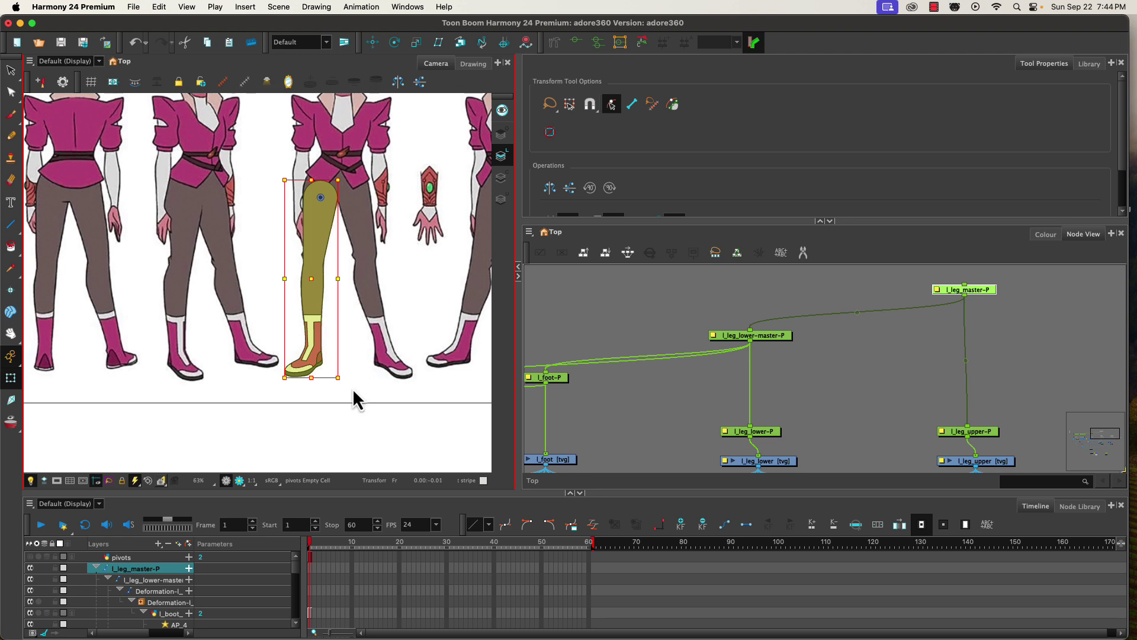
drag(349, 385, 391, 377)
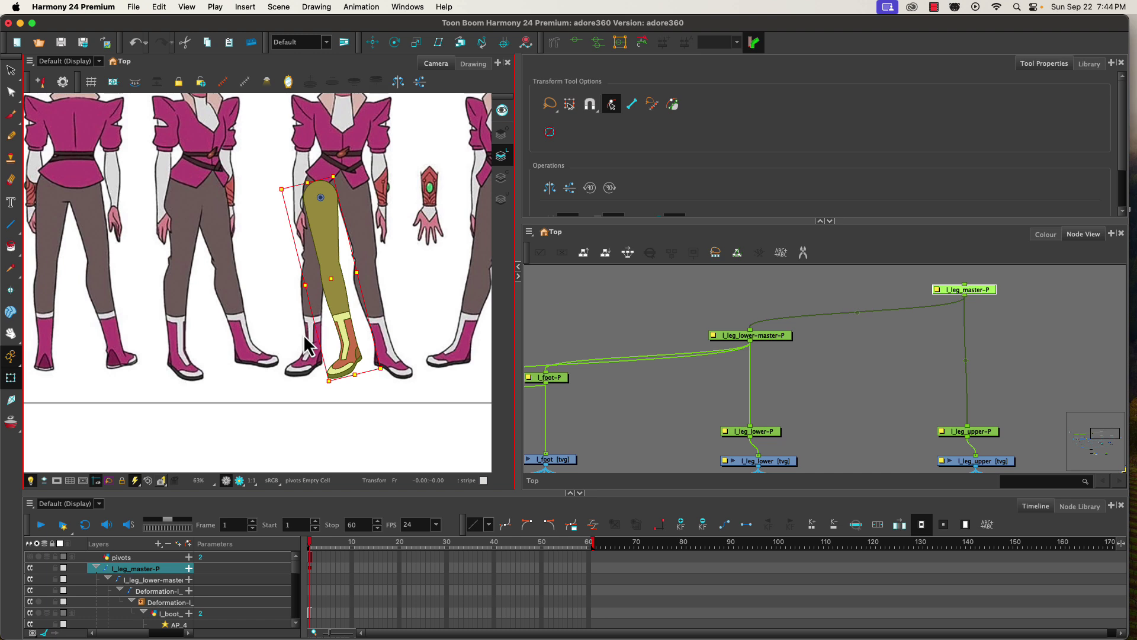
click(338, 294)
key(b)
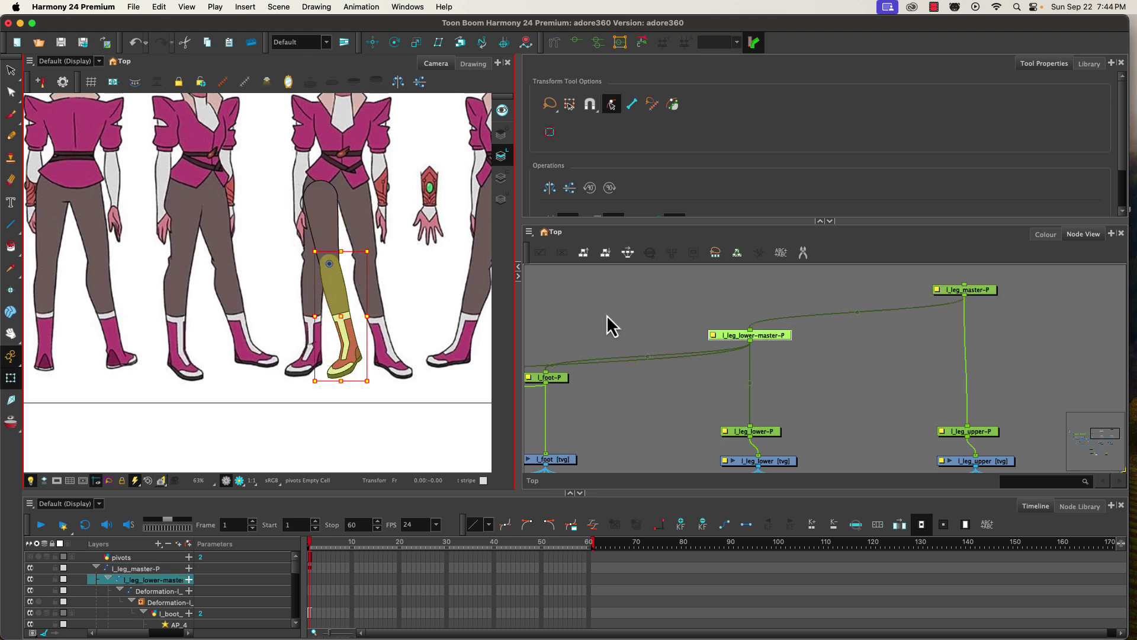
drag(375, 381, 386, 318)
key(b)
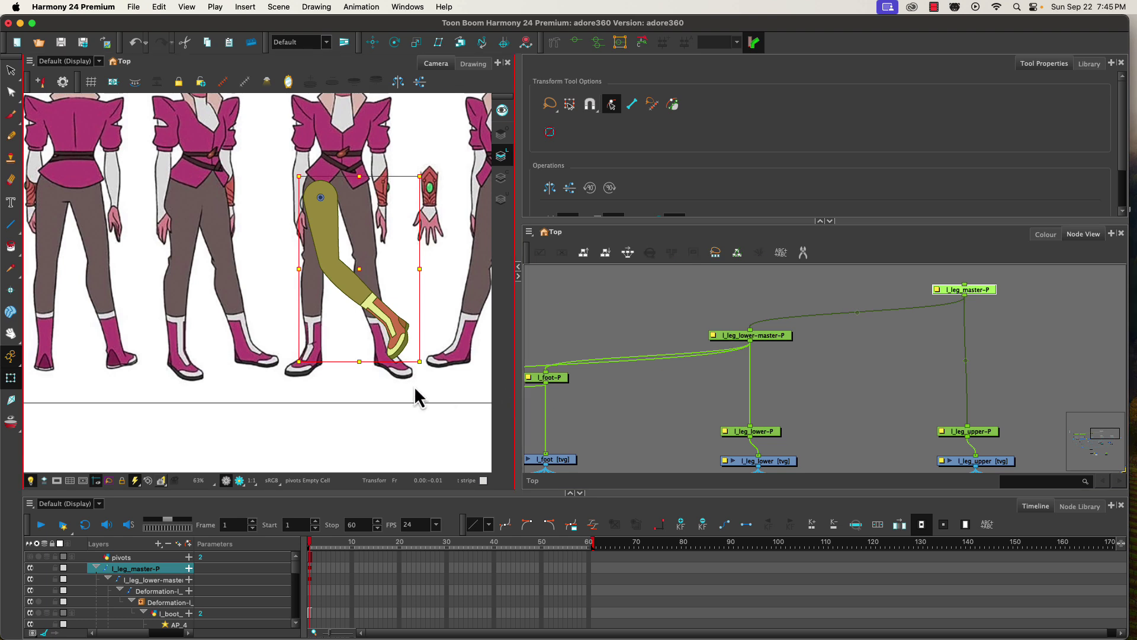
drag(431, 368, 289, 343)
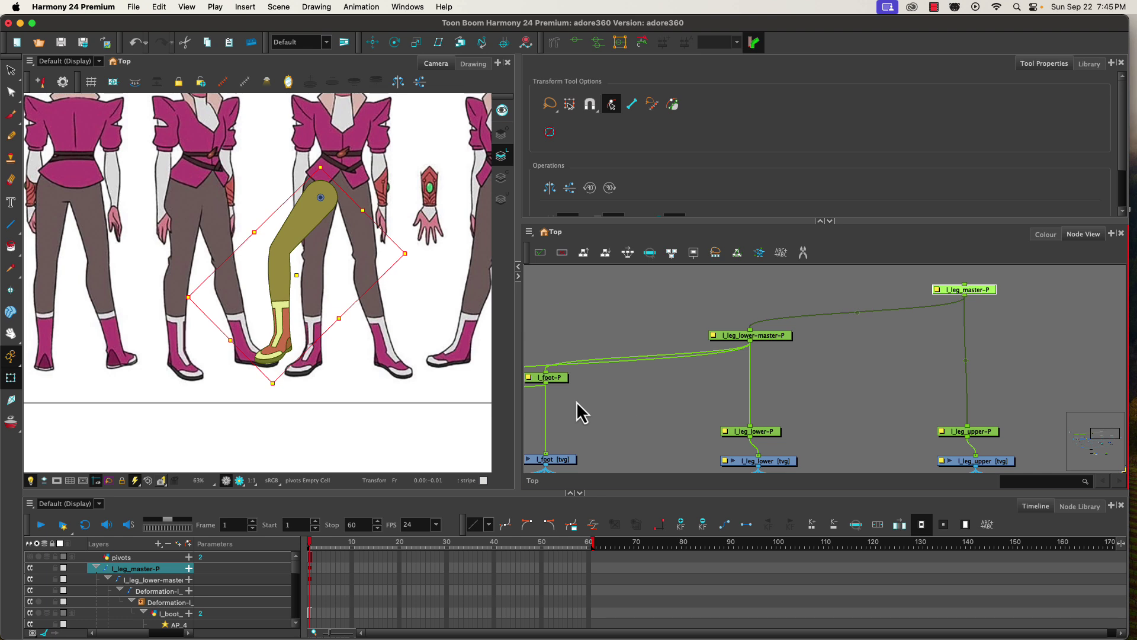
Step: Rotate the foot from l_foot-P at the ankle to point the toes downward, and select the foot stripe's deformation peg
click(278, 350)
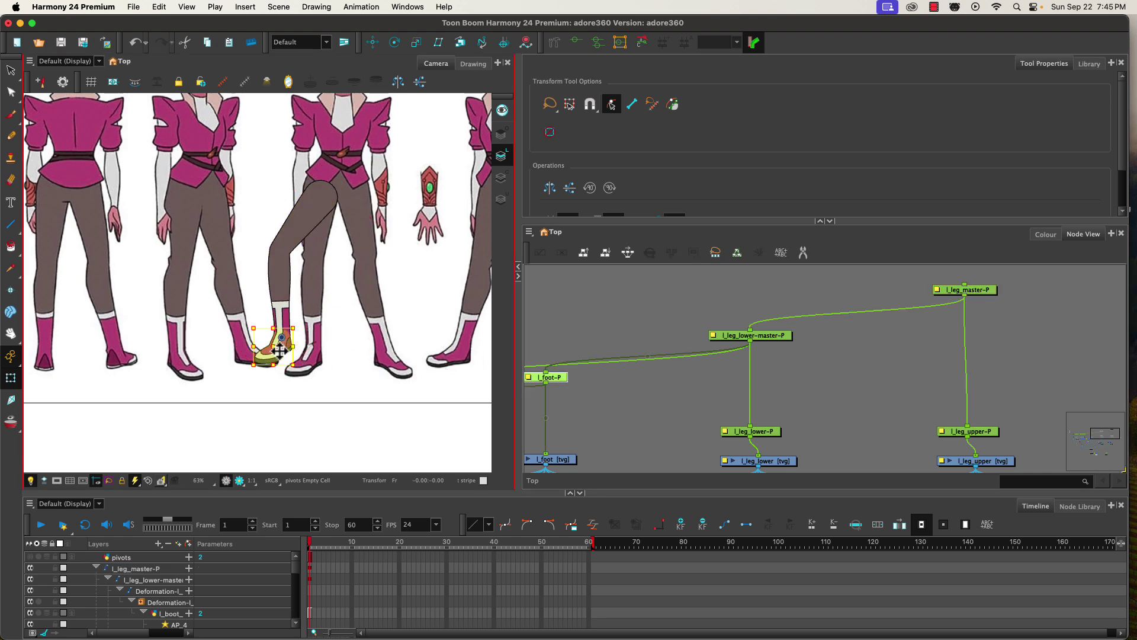
drag(691, 419, 1060, 363)
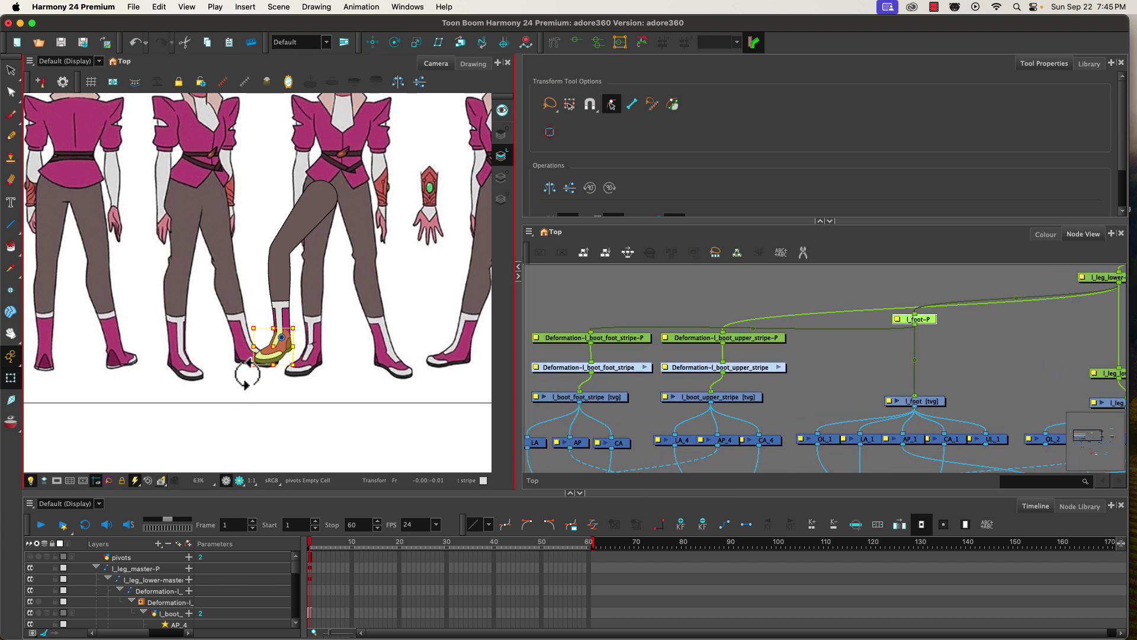
drag(247, 375, 276, 380)
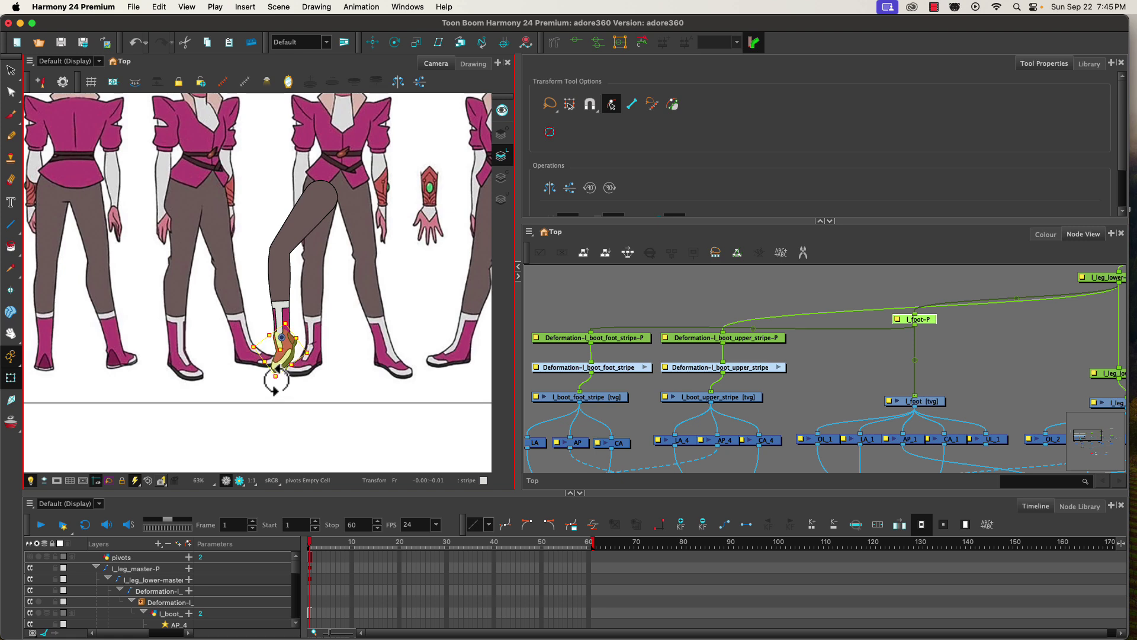
scroll(282, 346, up, 4)
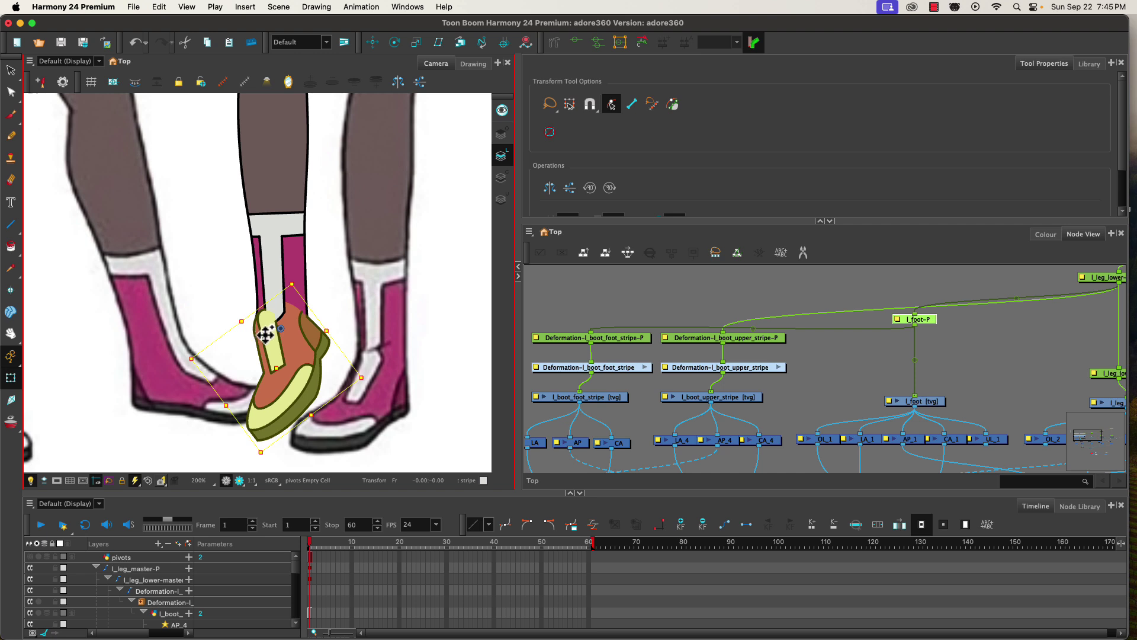
click(268, 339)
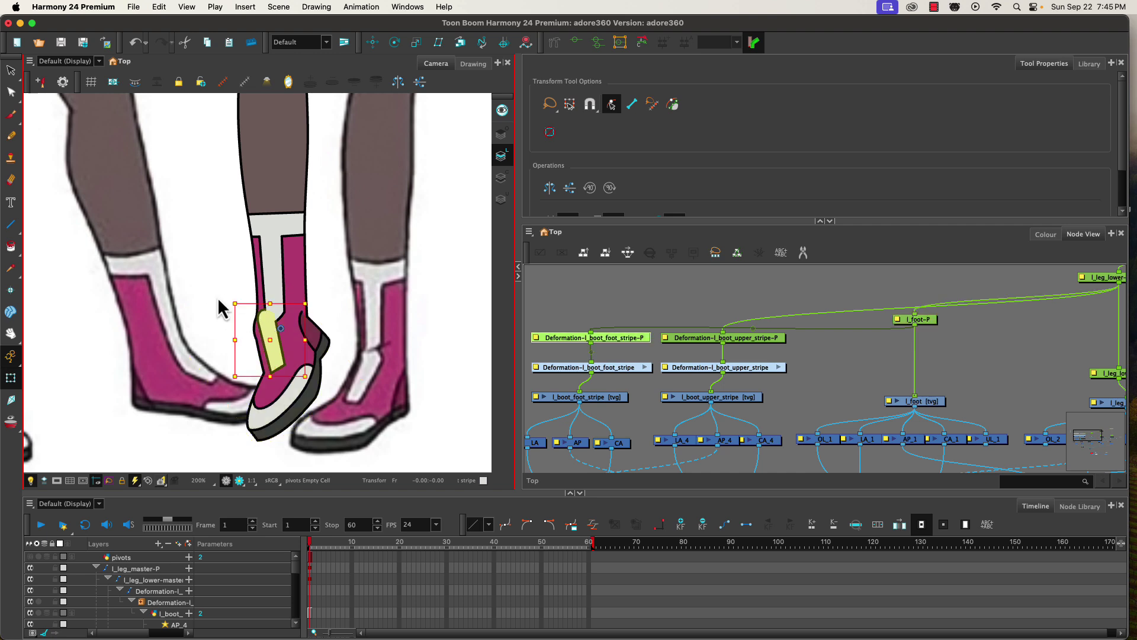
Step: Tilt the foot stripe slightly, and undo the recent stripe and foot rotations back to the foot's original pose
drag(228, 298, 224, 306)
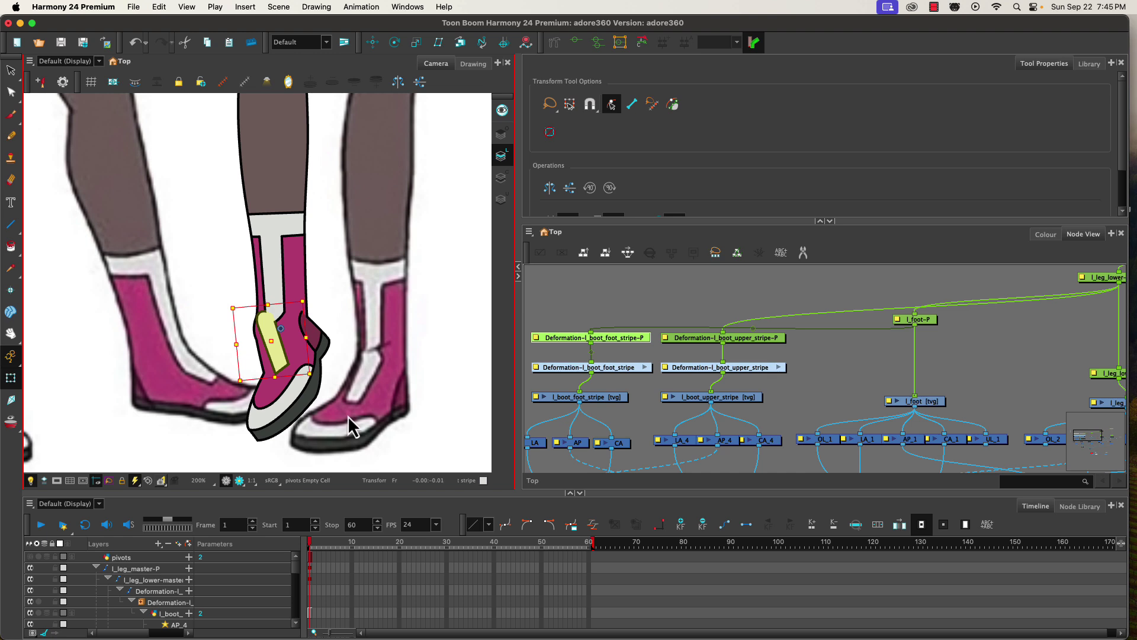
key(super+z)
key(super+z)
key(super+z)
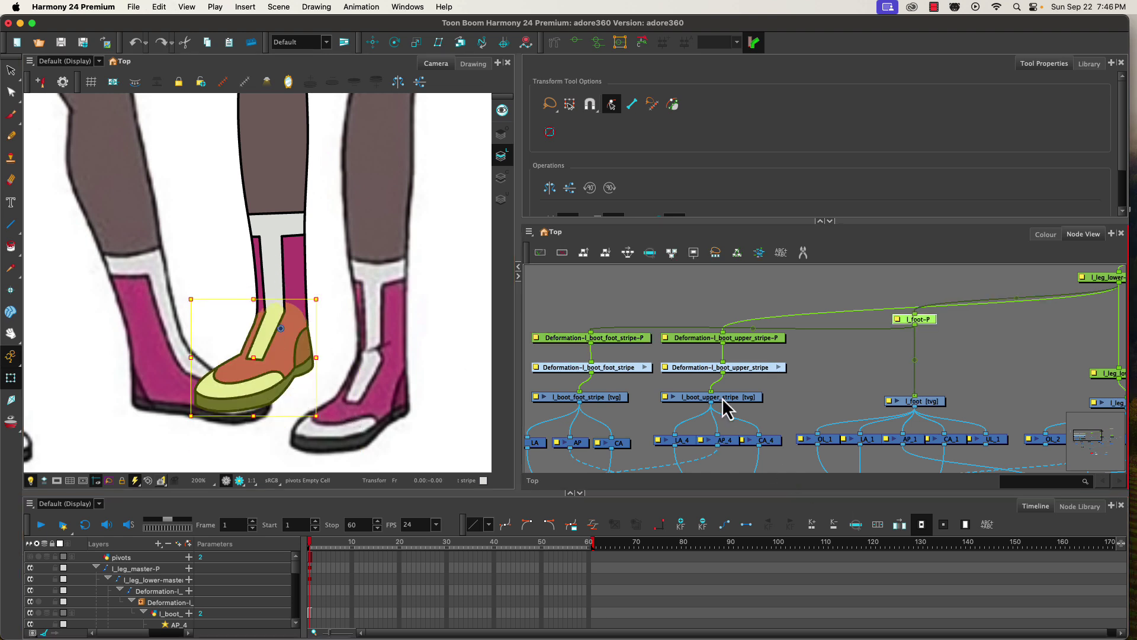
Step: Set the pivot of Deformation-l_boot_foot_stripe-P at the lower end of the foot stripe using the Rotate tool, and return to the Transform tool
click(593, 337)
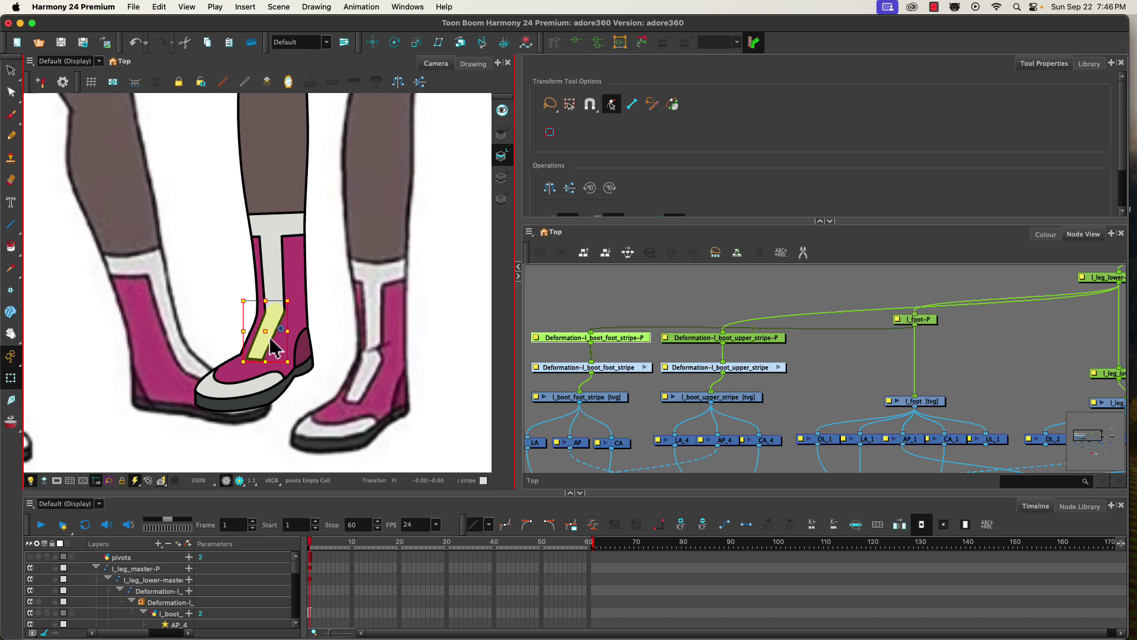
click(394, 42)
drag(264, 320, 254, 357)
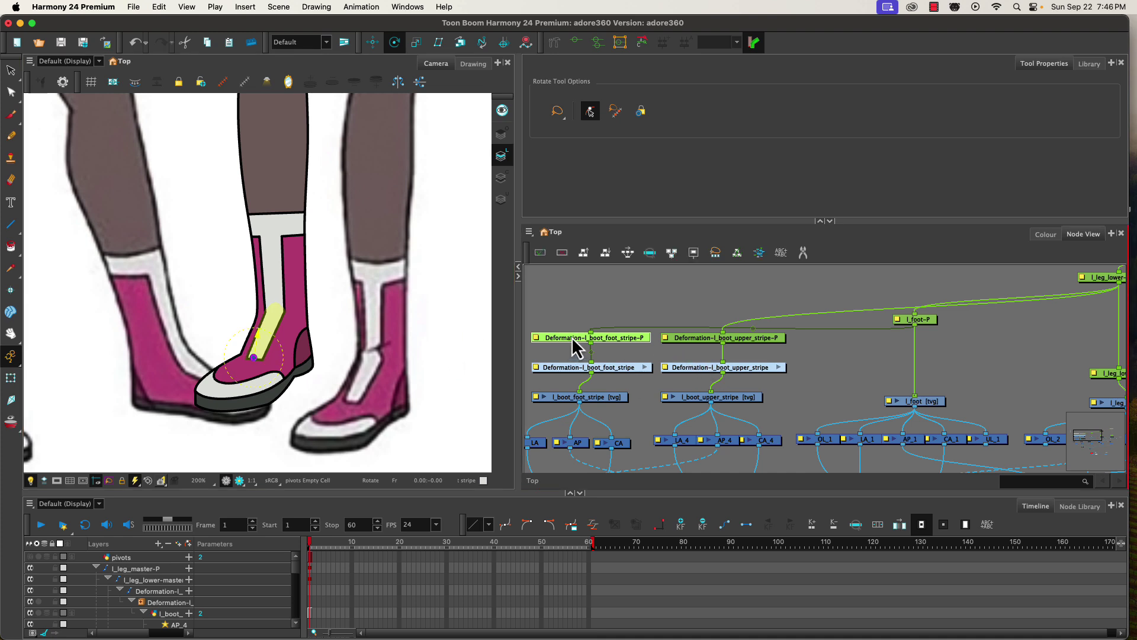
click(11, 377)
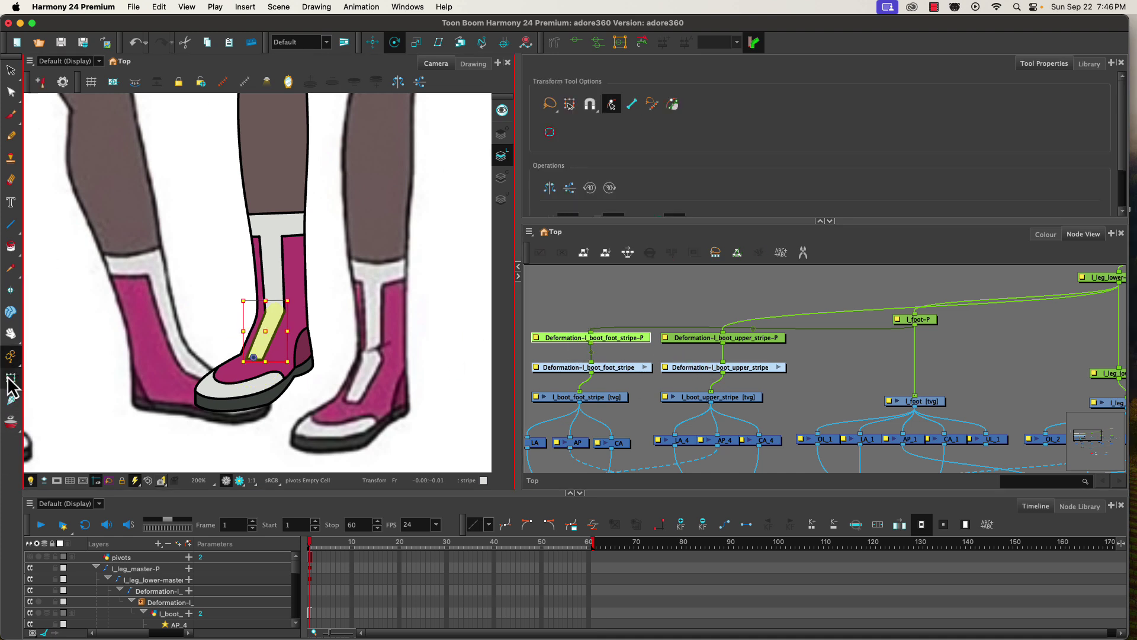
Step: Rotate the foot at the ankle to point the toes down, and rotate the foot stripe to line up with the upper boot stripe
click(229, 383)
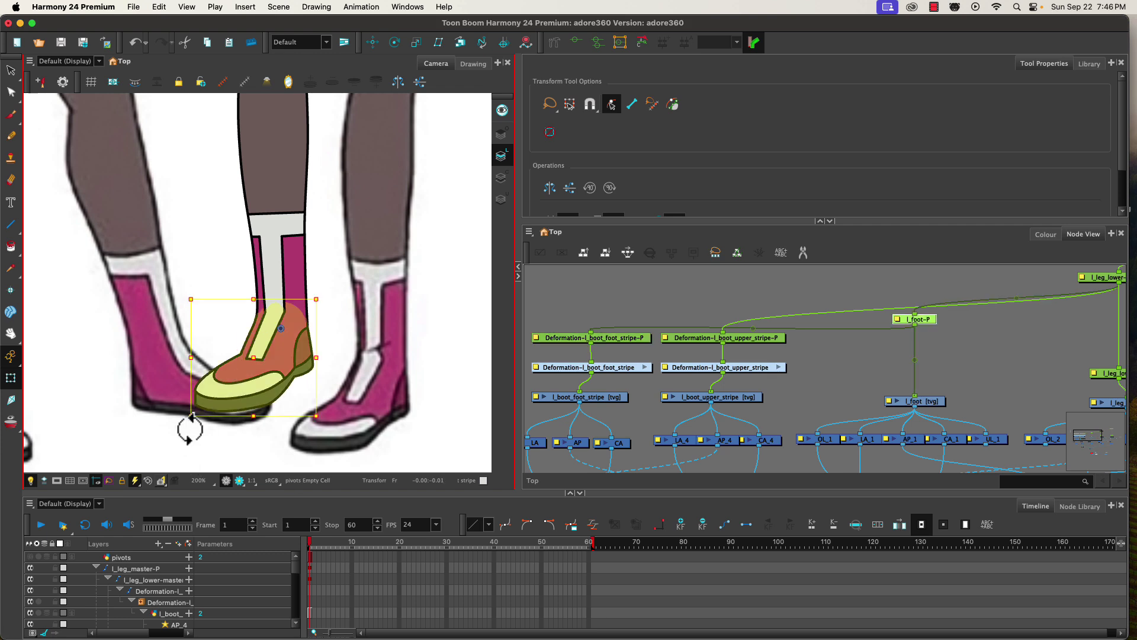
mouse_move(188, 427)
mouse_down()
mouse_move(155, 356)
mouse_move(246, 460)
mouse_move(291, 455)
mouse_up()
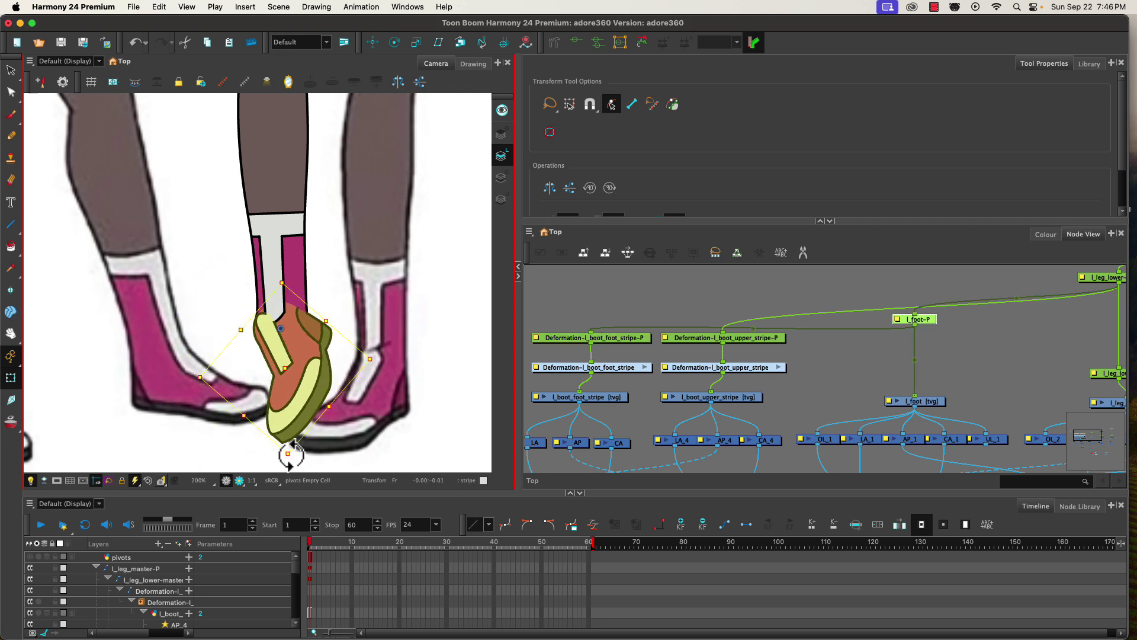
click(274, 341)
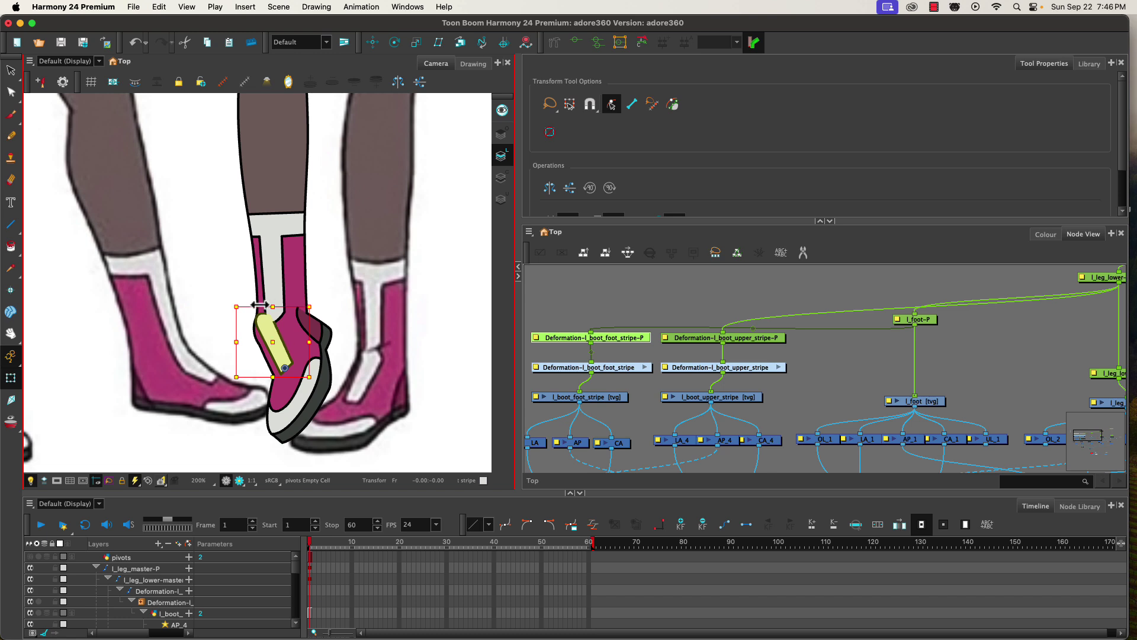
mouse_move(229, 301)
mouse_down()
mouse_move(266, 293)
mouse_move(241, 296)
mouse_up()
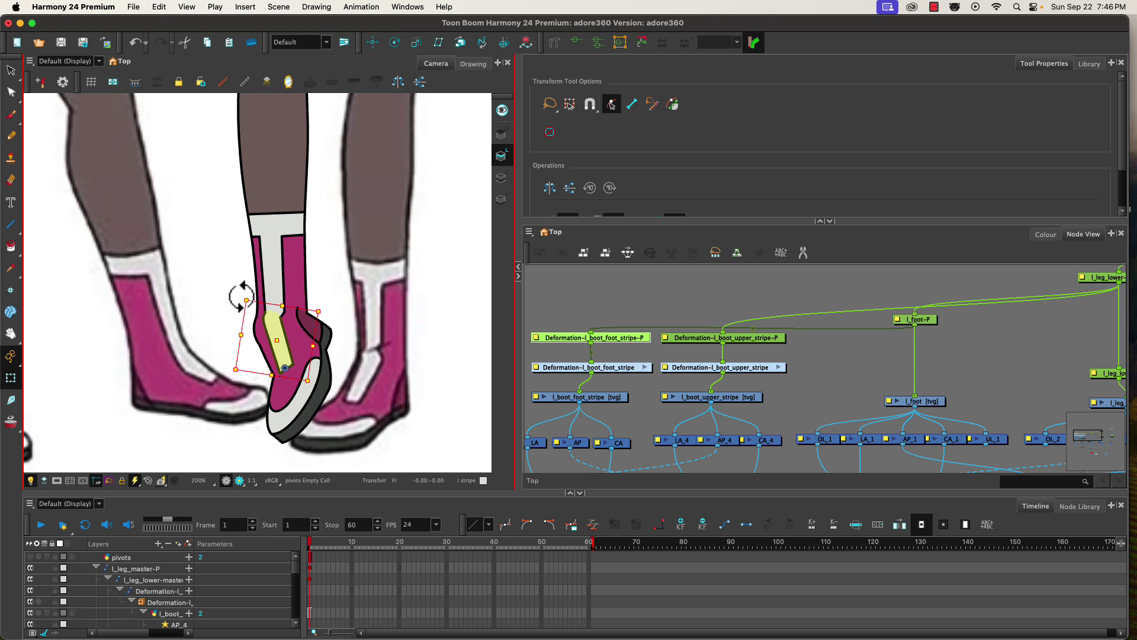
drag(242, 296, 239, 299)
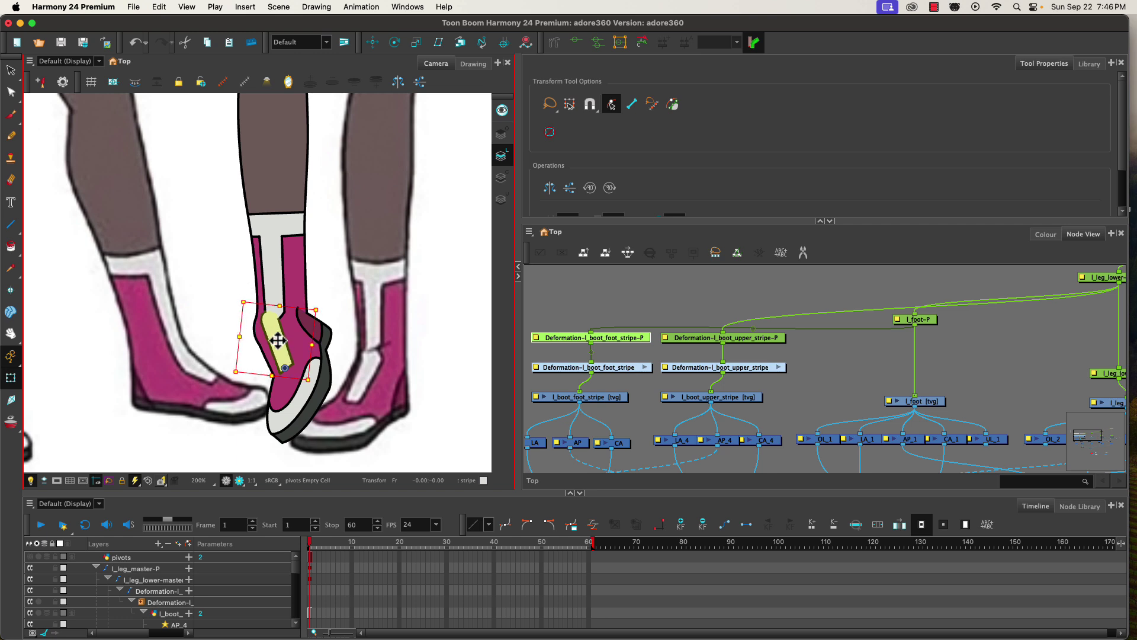
Step: Nudge the foot slightly and rotate the foot stripe's peg further so its upper end meets the upper boot stripe
key(b)
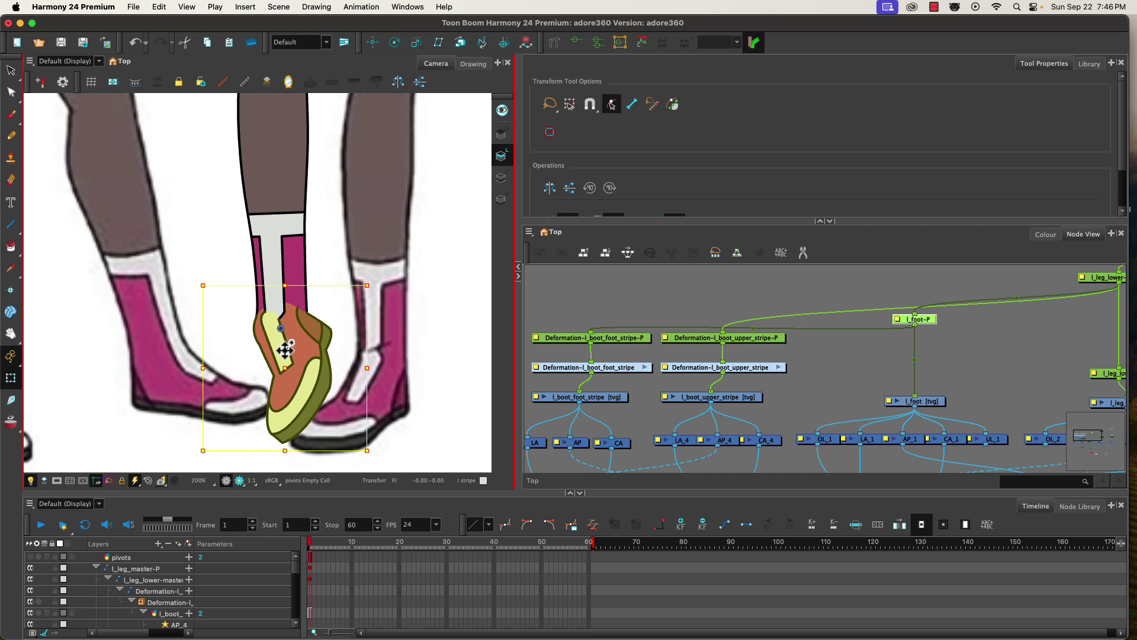
mouse_move(300, 345)
mouse_down()
mouse_move(368, 355)
mouse_move(302, 344)
mouse_up()
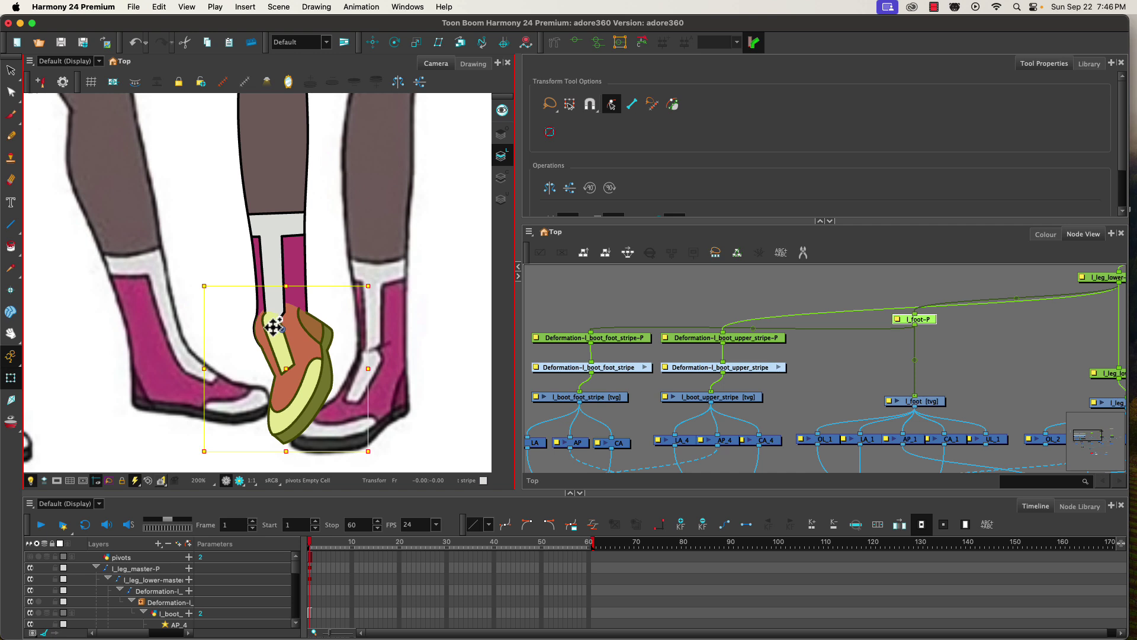
click(274, 326)
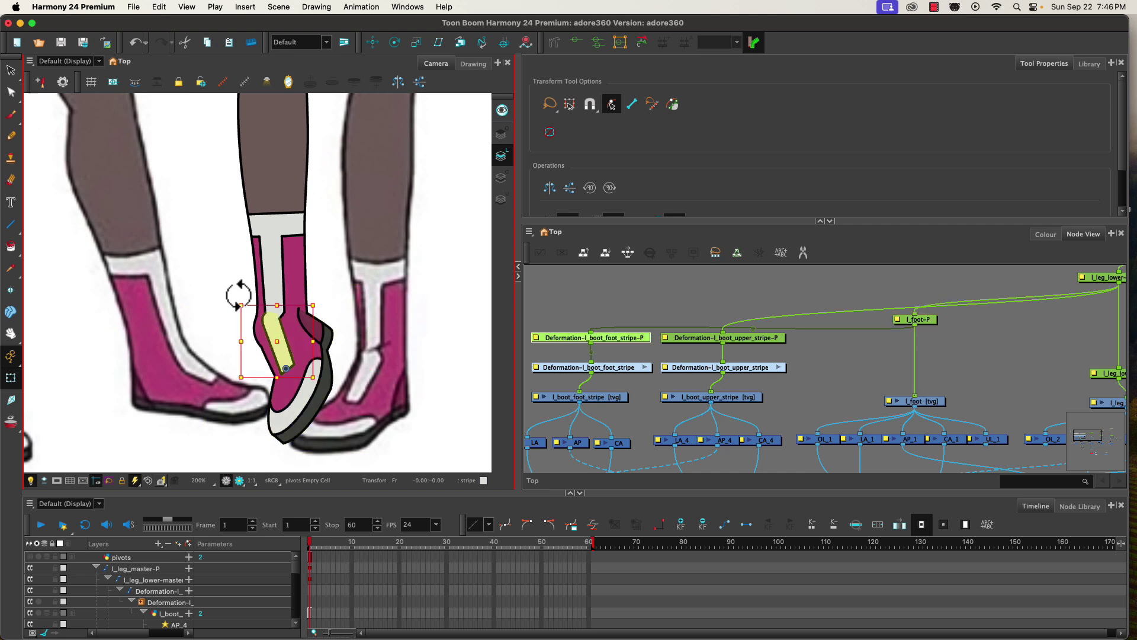
drag(240, 299, 245, 295)
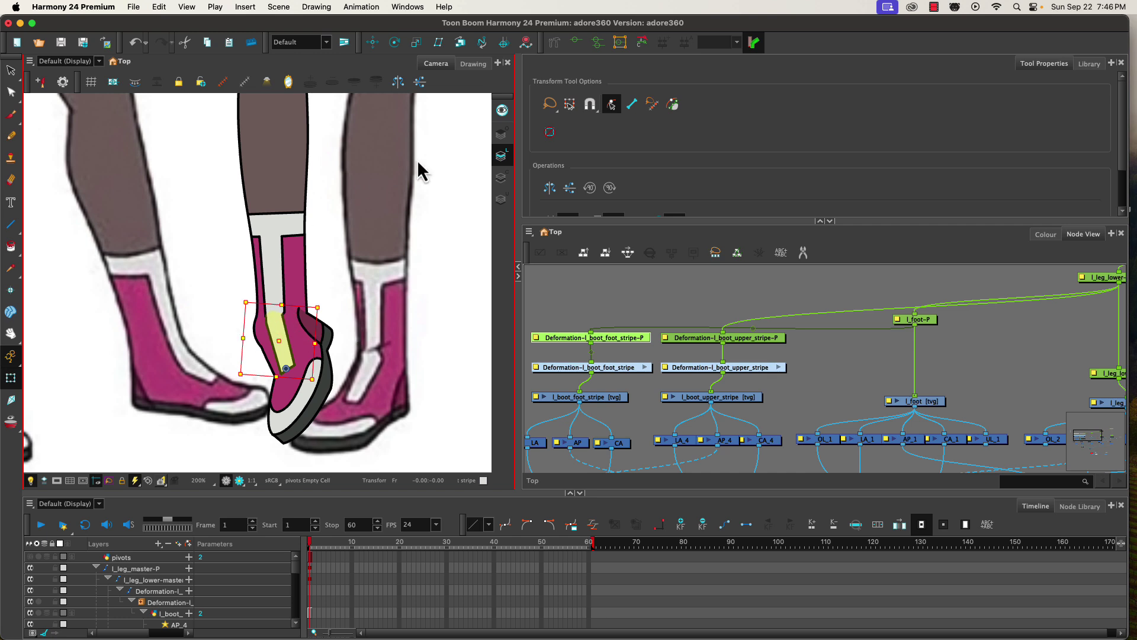
Step: Show the foot stripe's deformation controls, move its upper inner corner point to meet the upper stripe, and hide the controls
click(582, 37)
scroll(271, 350, up, 4)
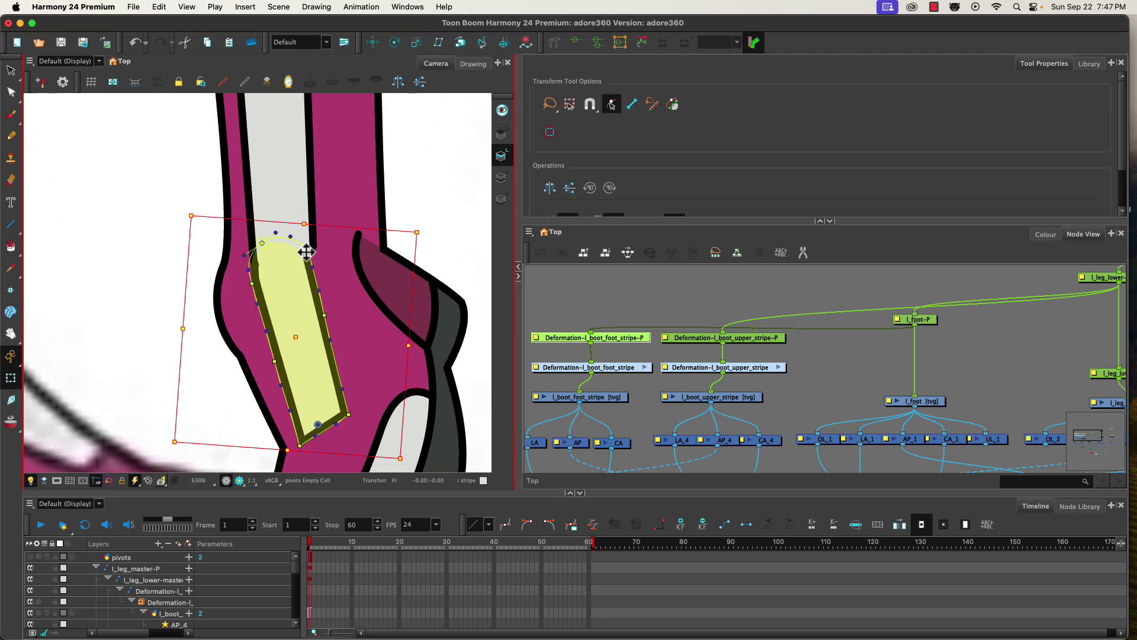
click(262, 244)
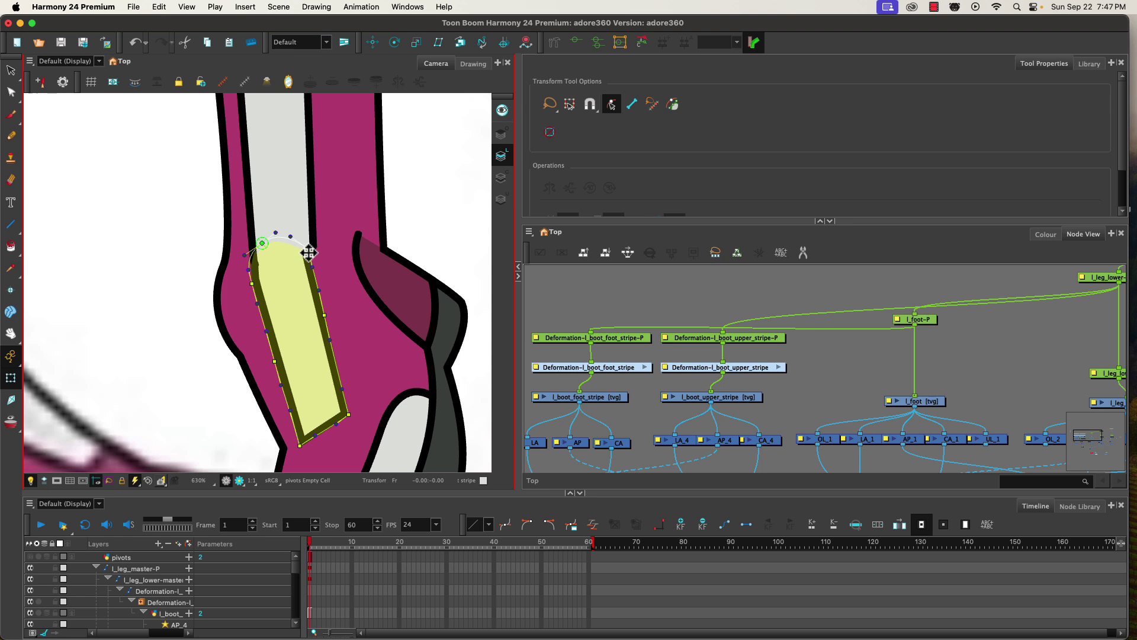
drag(313, 244, 309, 237)
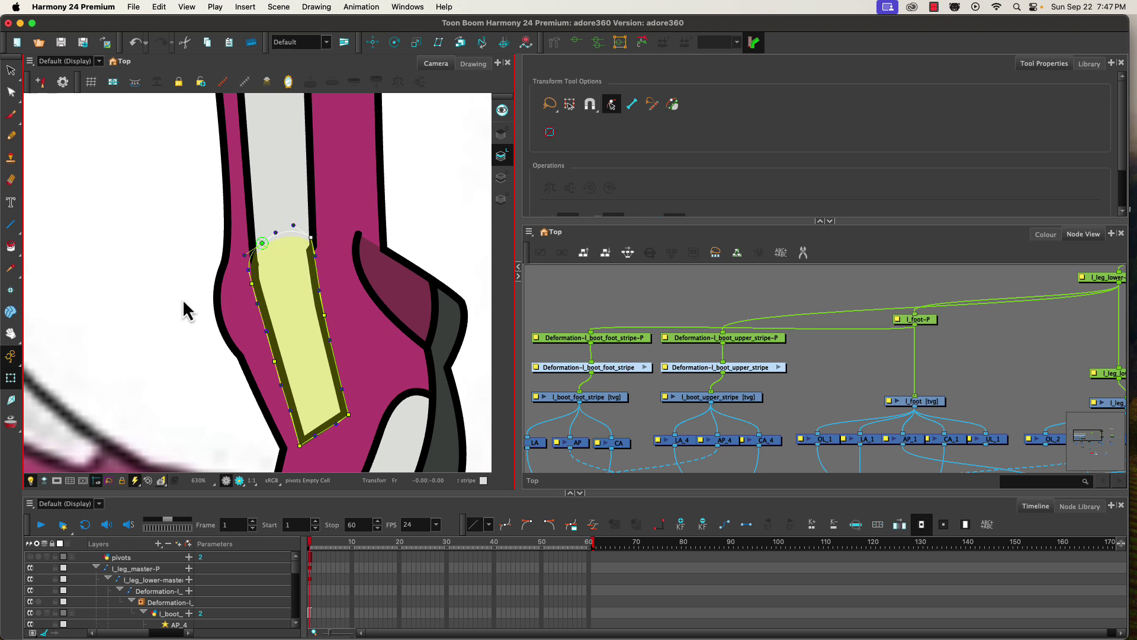
scroll(183, 298, down, 2)
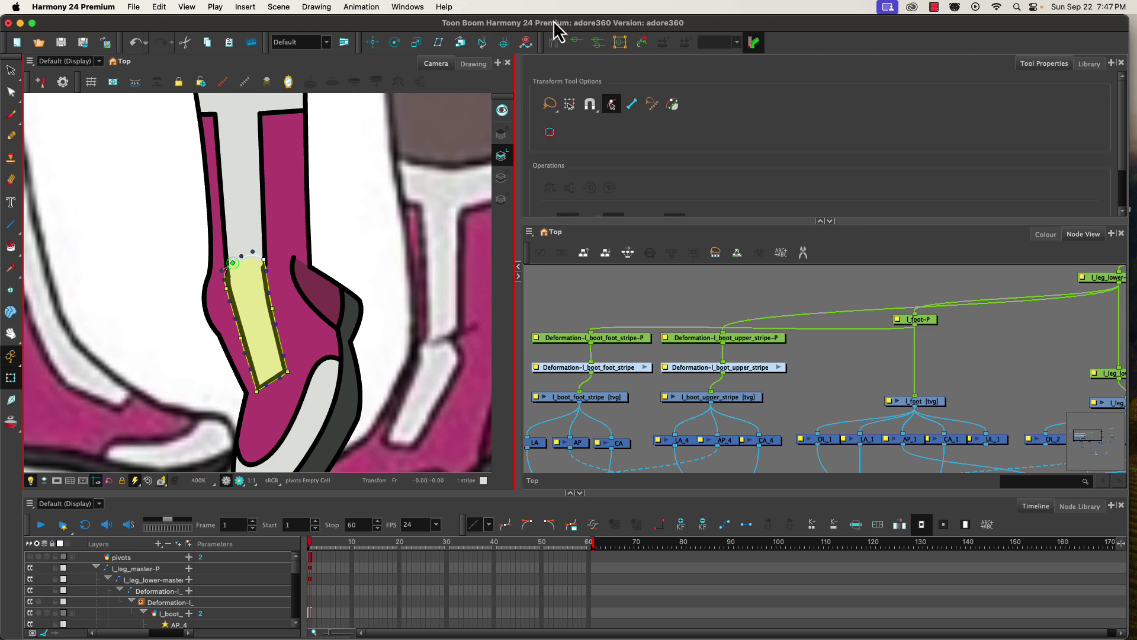
click(178, 204)
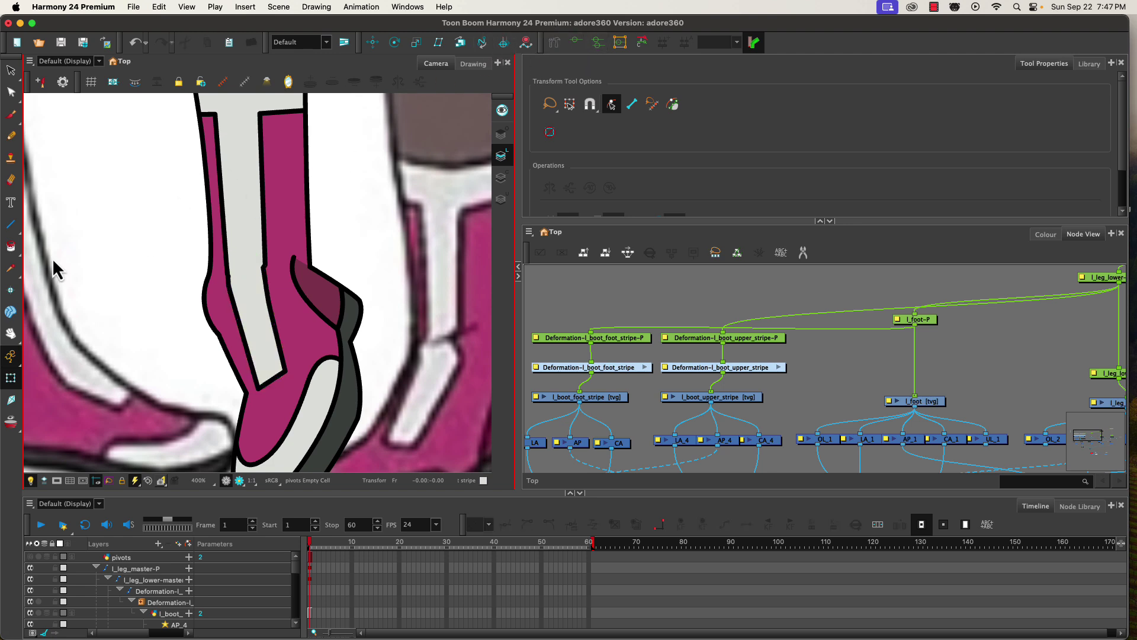
Step: Test the ankle by rotating l_foot-P up and down, leaving the toes pointing downward
scroll(122, 350, down, 2)
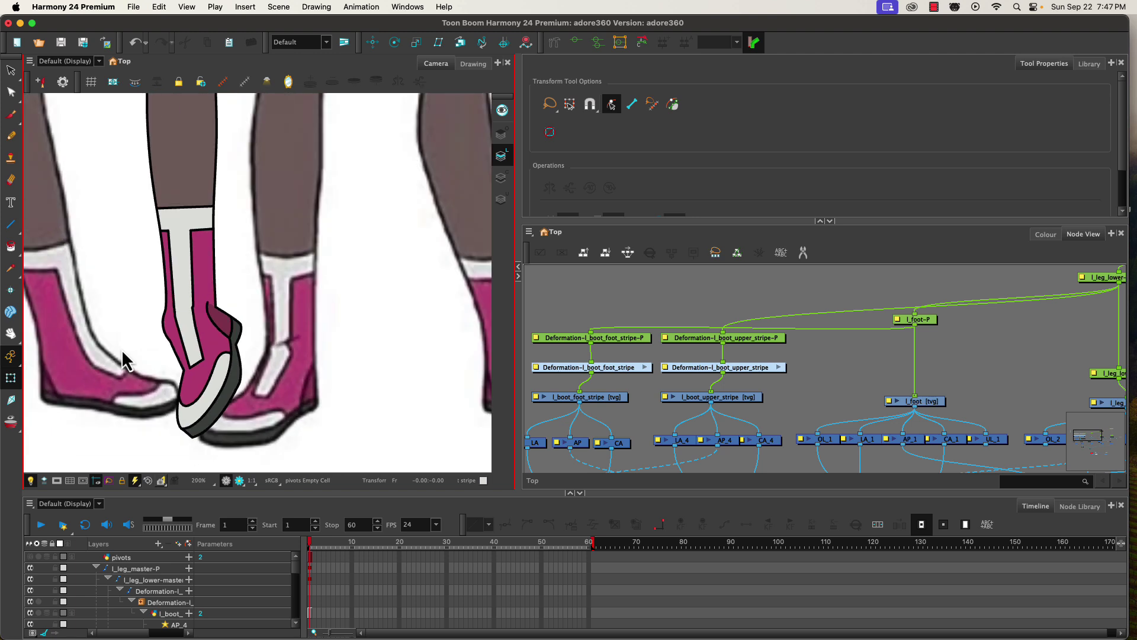
scroll(122, 348, up, 2)
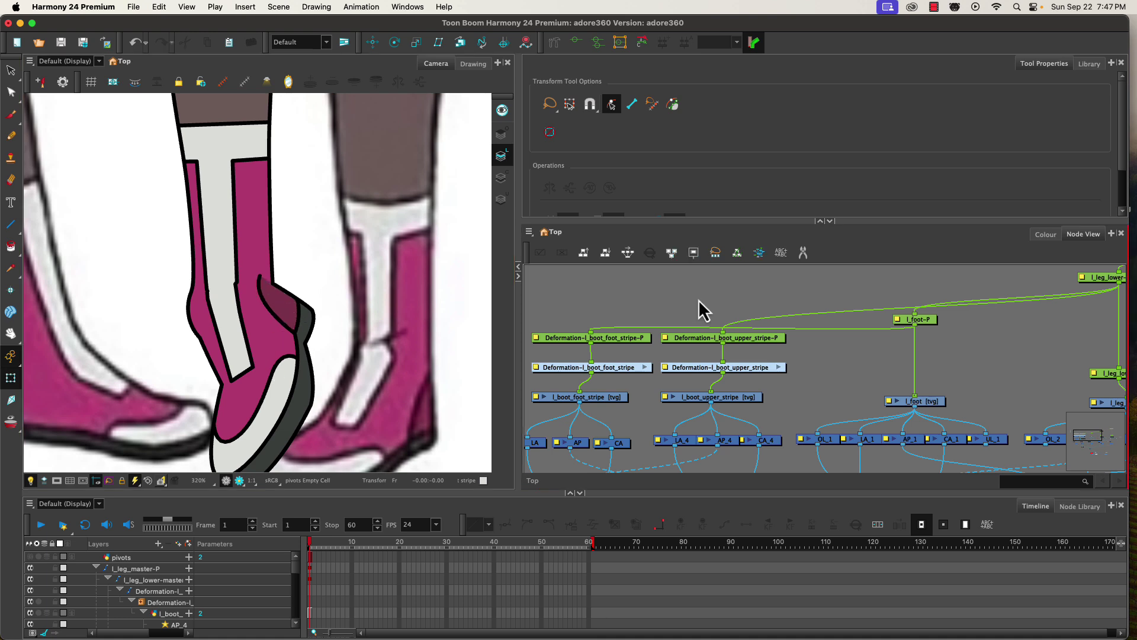
click(929, 322)
key(b)
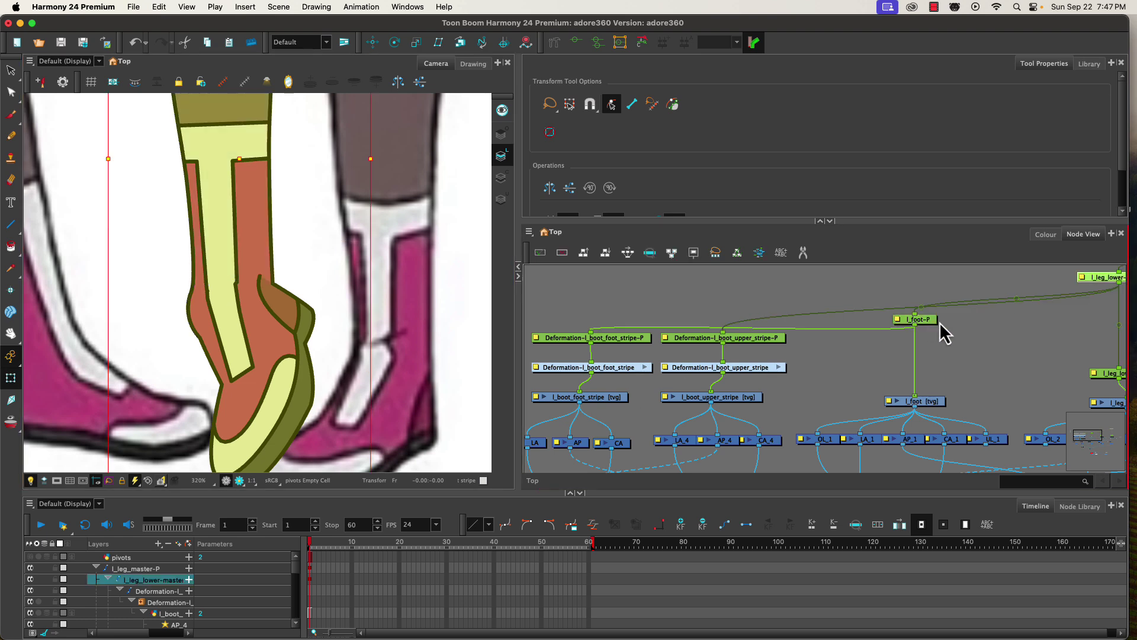
click(903, 322)
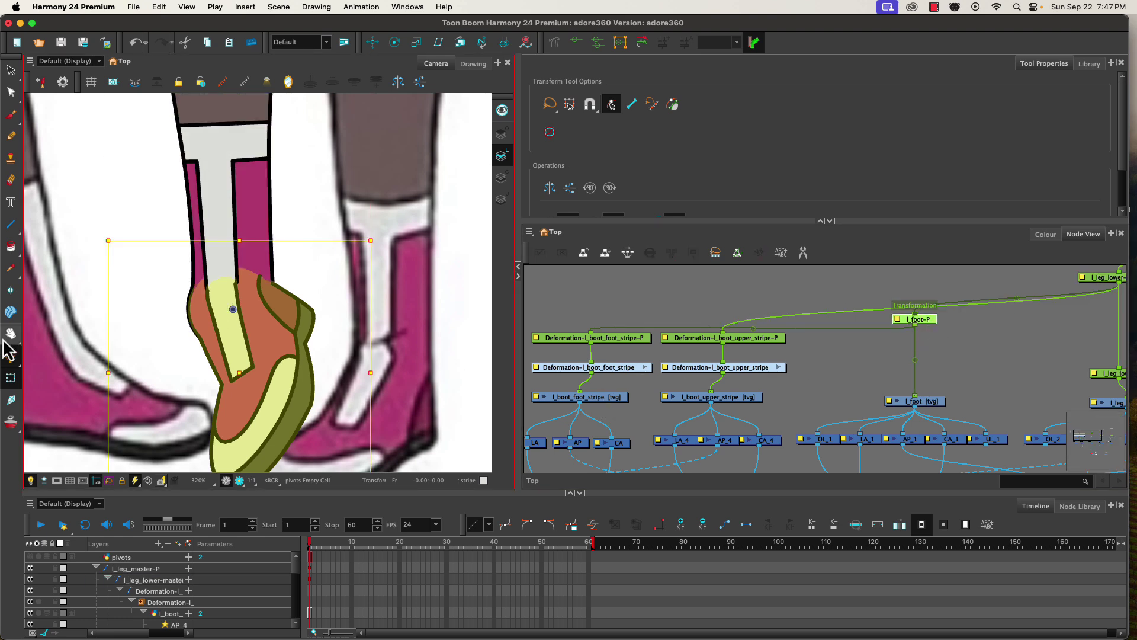
drag(379, 236, 271, 310)
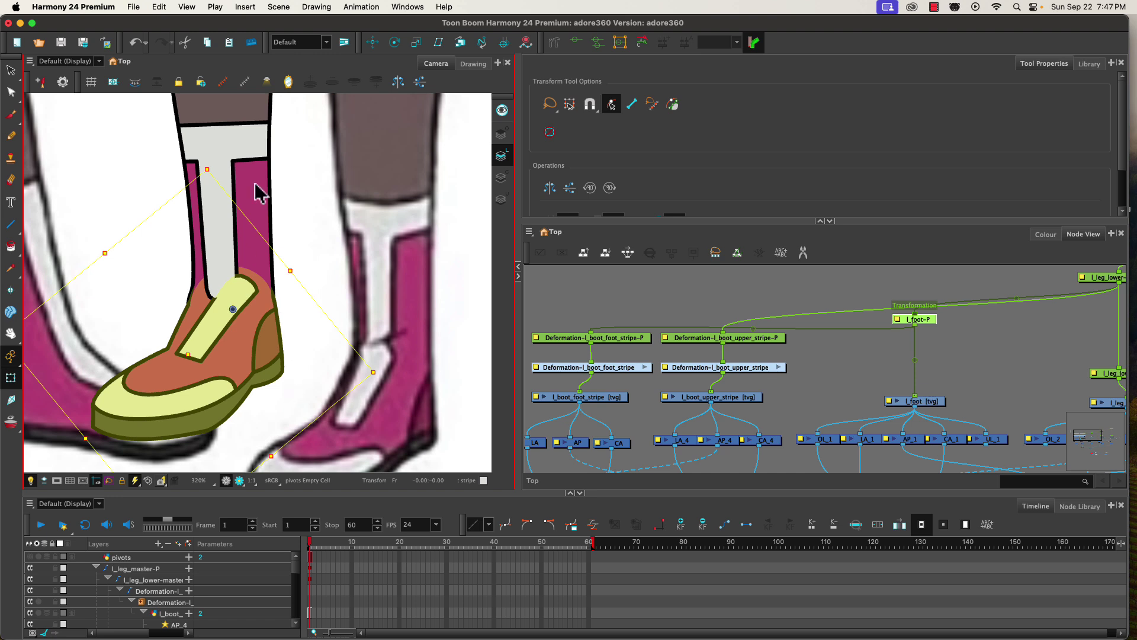
drag(208, 152, 59, 183)
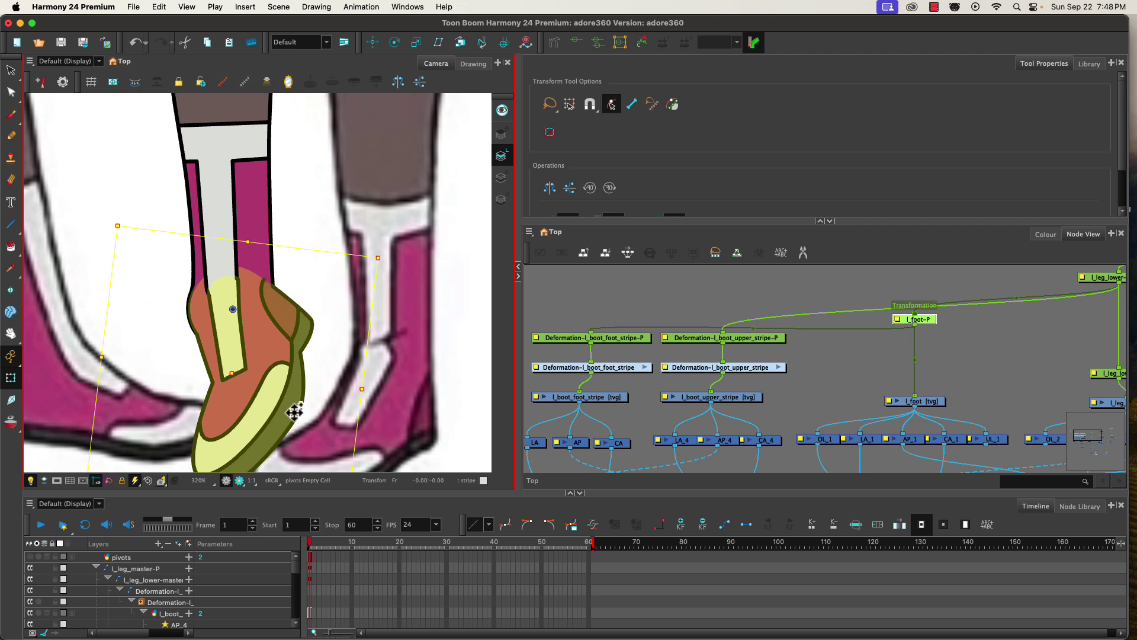
drag(388, 254, 388, 293)
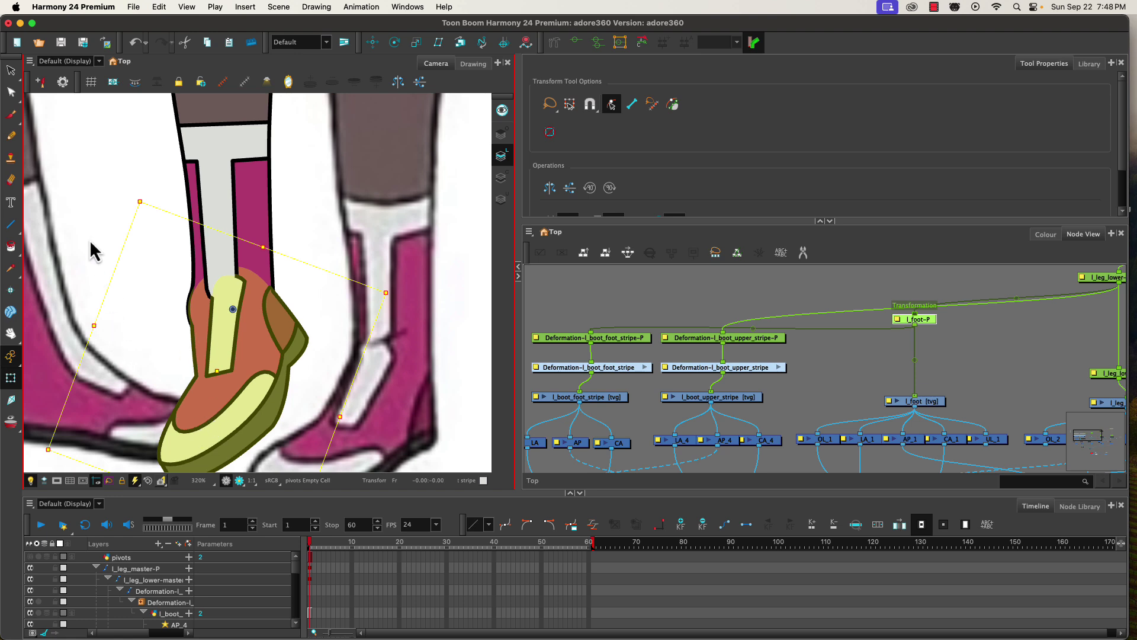
scroll(183, 363, down, 6)
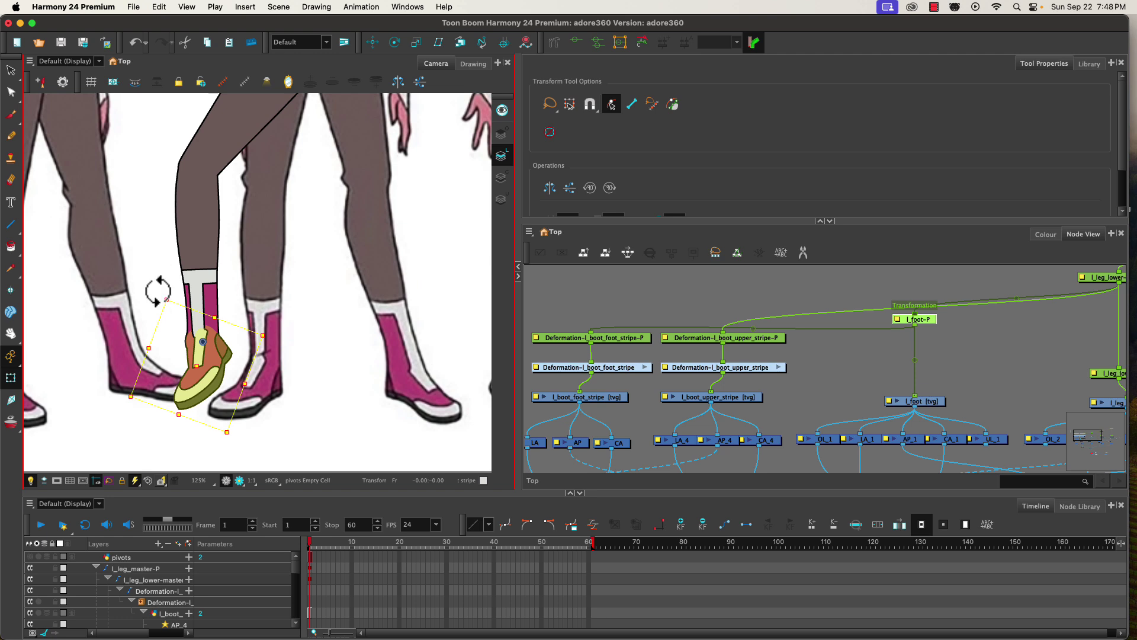
mouse_move(158, 288)
mouse_down()
mouse_move(155, 360)
mouse_move(83, 250)
mouse_up()
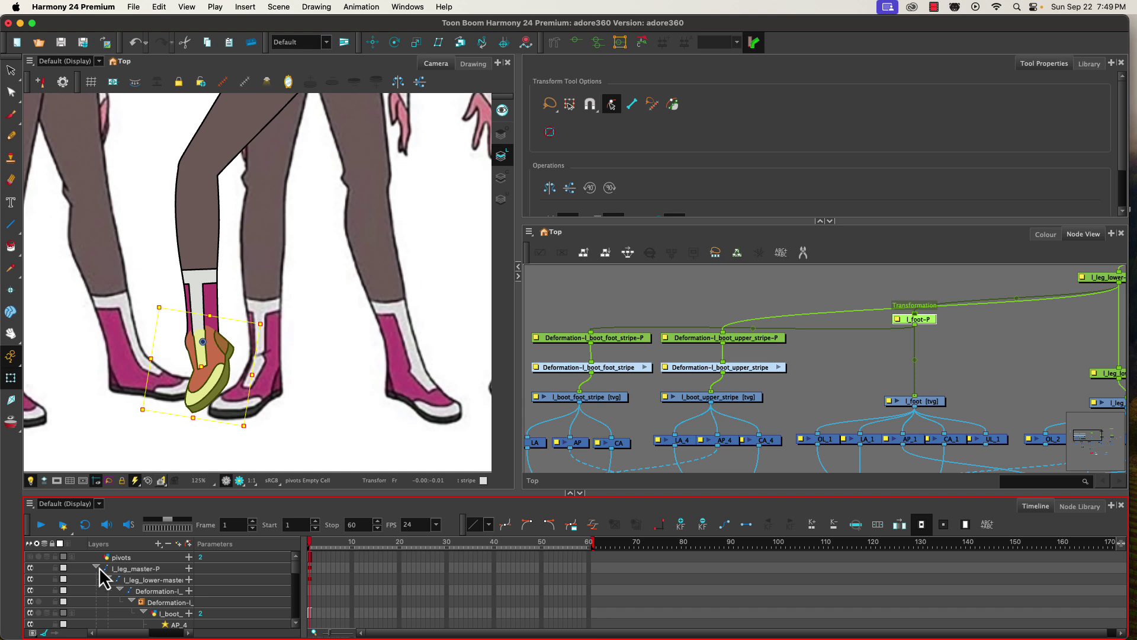
Step: Expand the Node View to full size and delete the unconnected OL and UL nodes
click(601, 290)
key(grave)
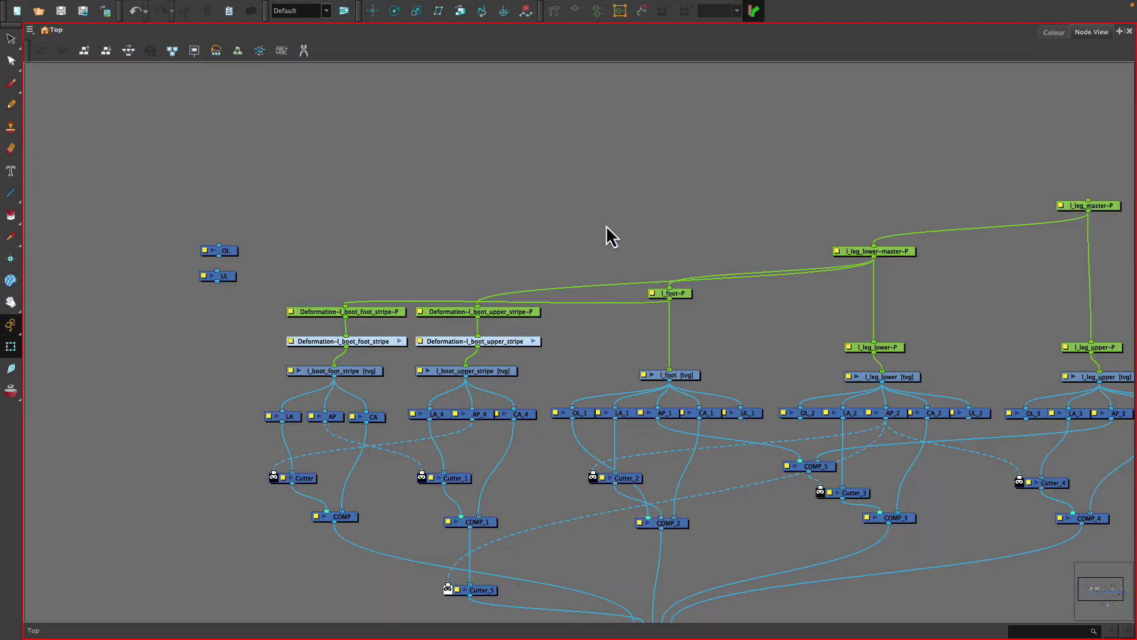
drag(196, 204, 107, 193)
key(Delete)
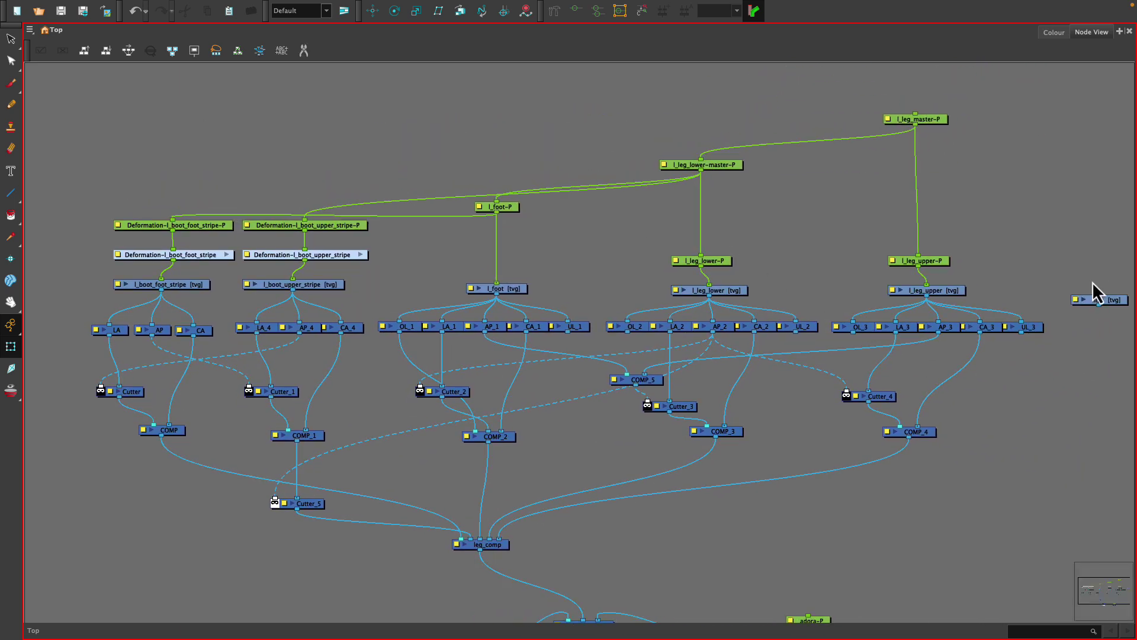
Step: Move the hips drawing clear of the leg network, and insert a backdrop around all the leg nodes from l_leg_master-P down to leg_comp
drag(1118, 300, 1132, 328)
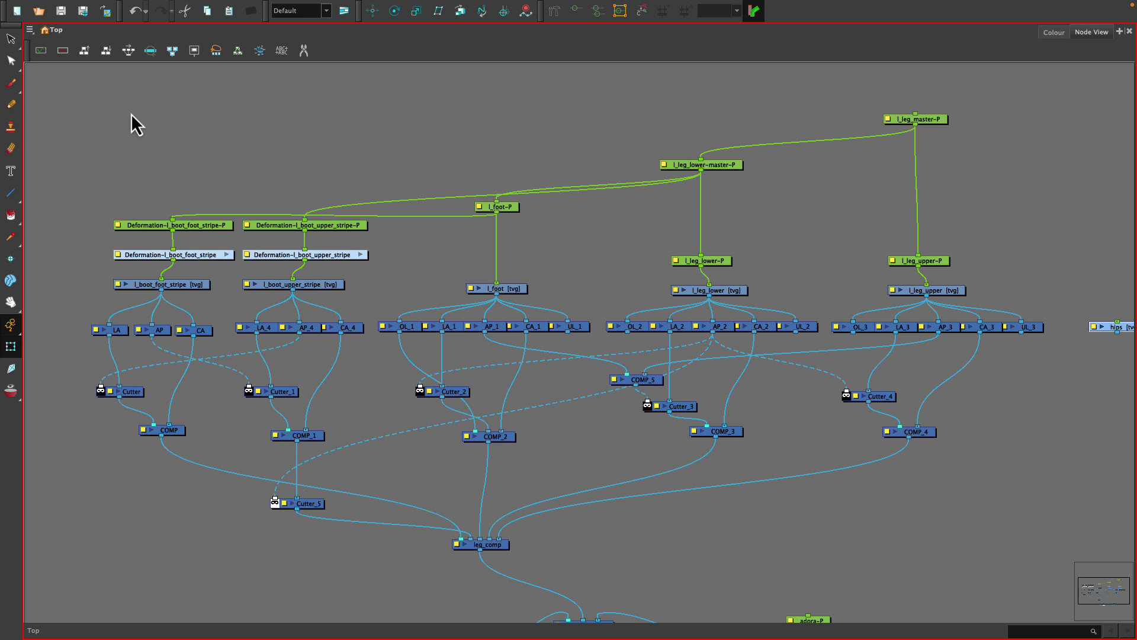
drag(81, 83, 1070, 569)
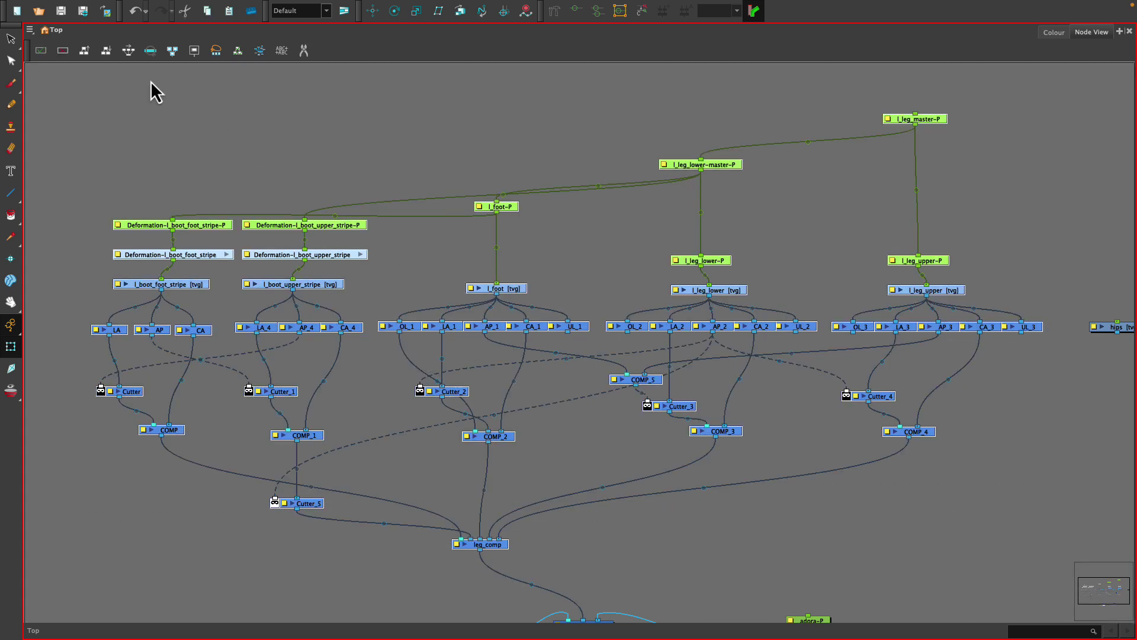
click(29, 30)
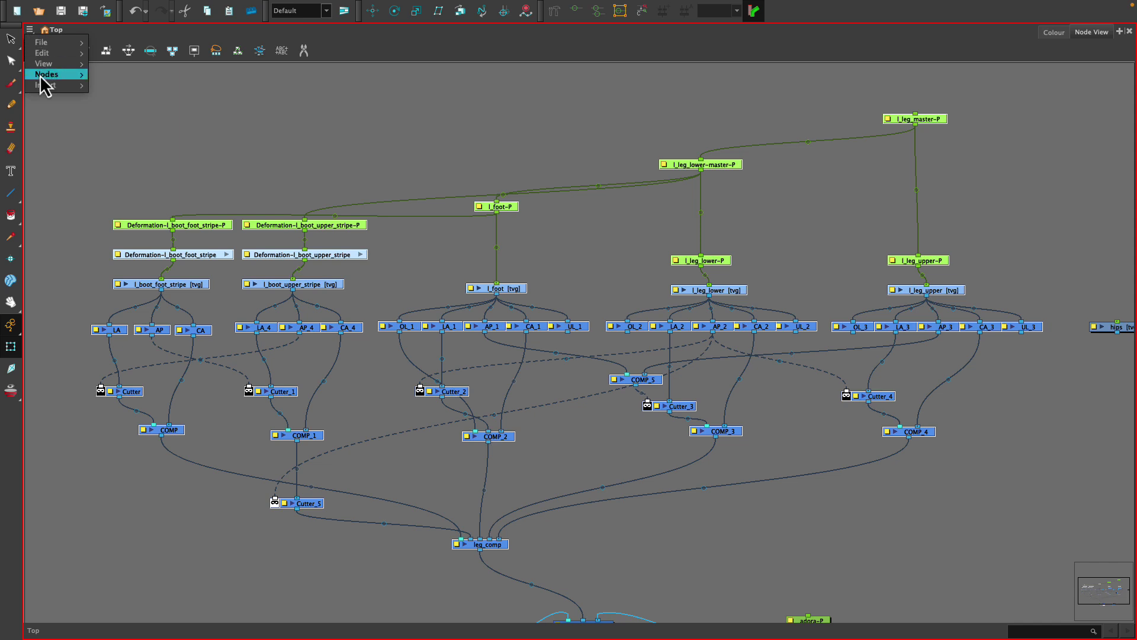
mouse_move(44, 86)
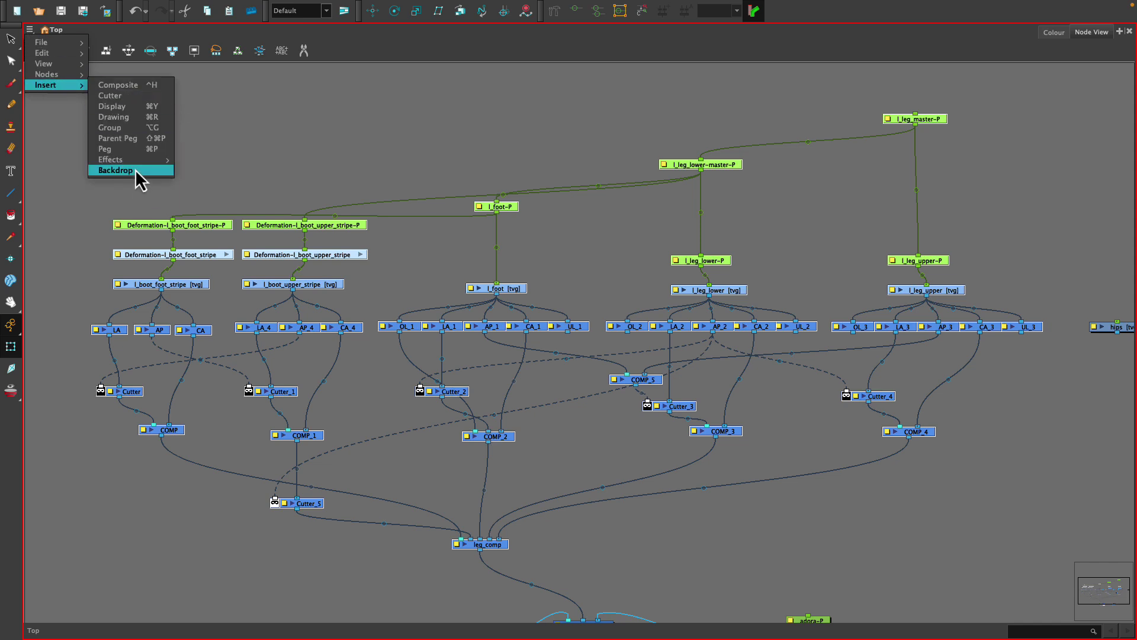
click(117, 170)
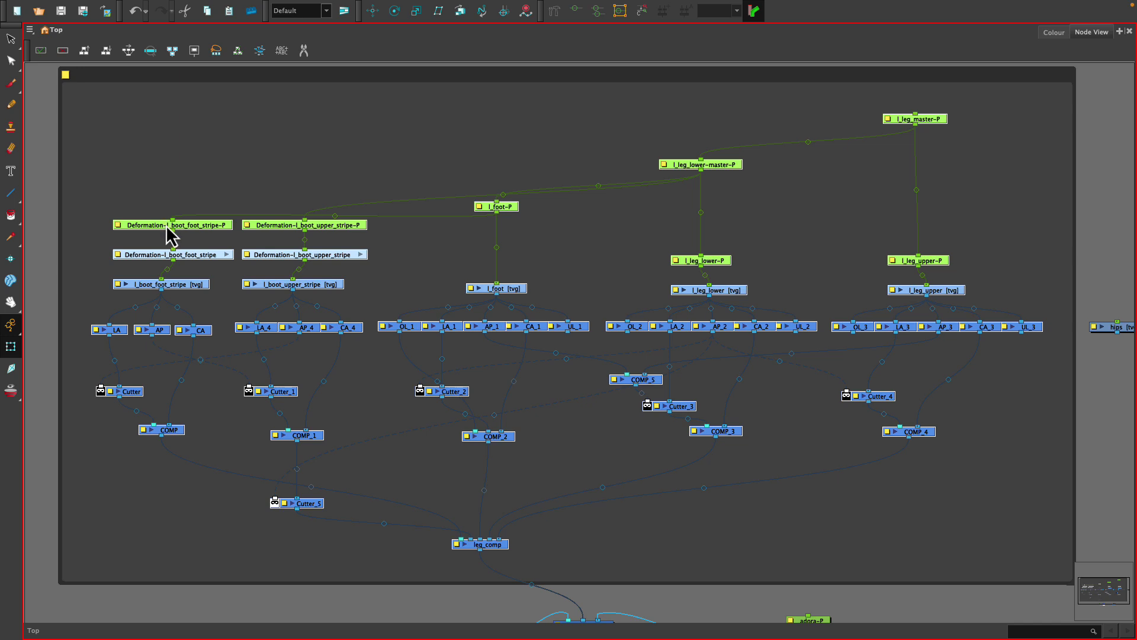
Step: Name the backdrop around the leg nodes LEFT LEG and set its colour to magenta pink
double_click(66, 83)
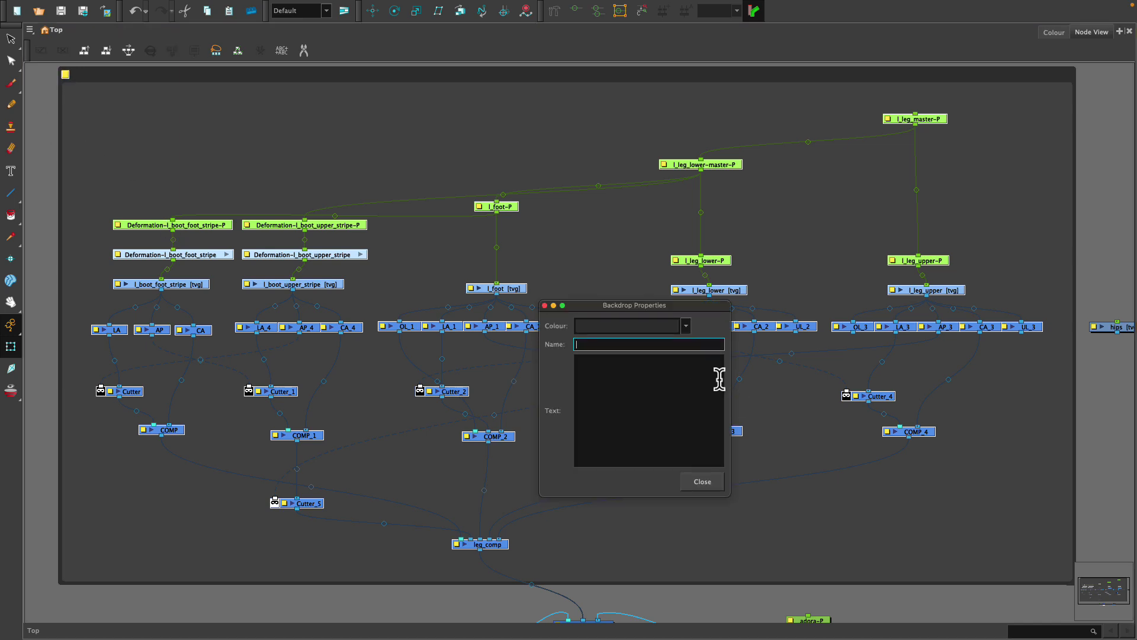
text(LEFT LEFG)
key(BackSpace)
click(685, 326)
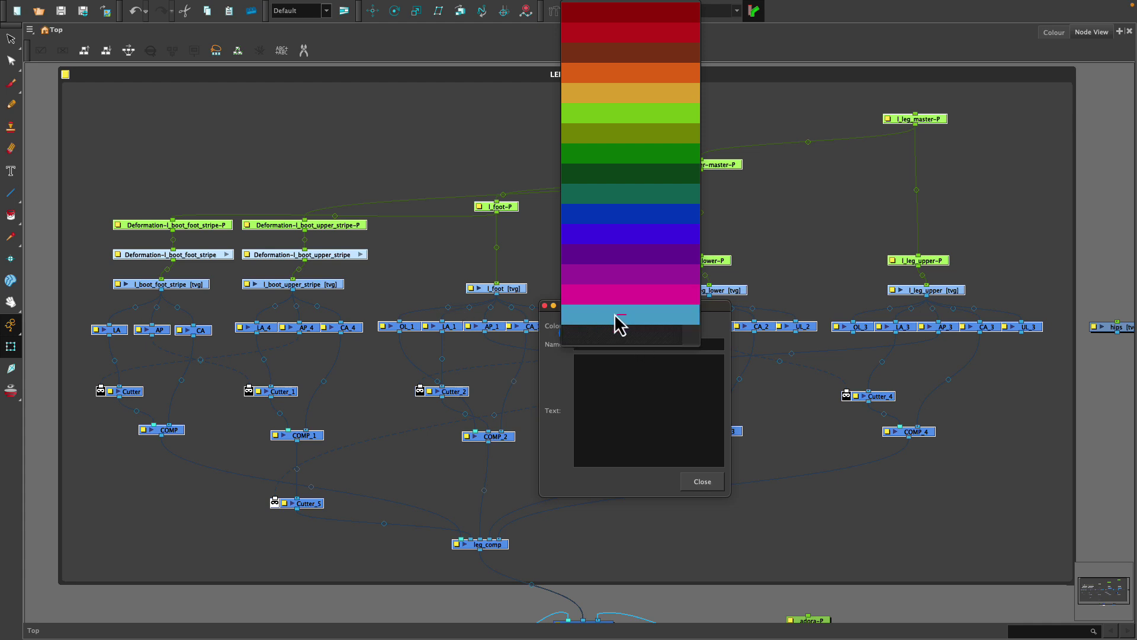
click(656, 325)
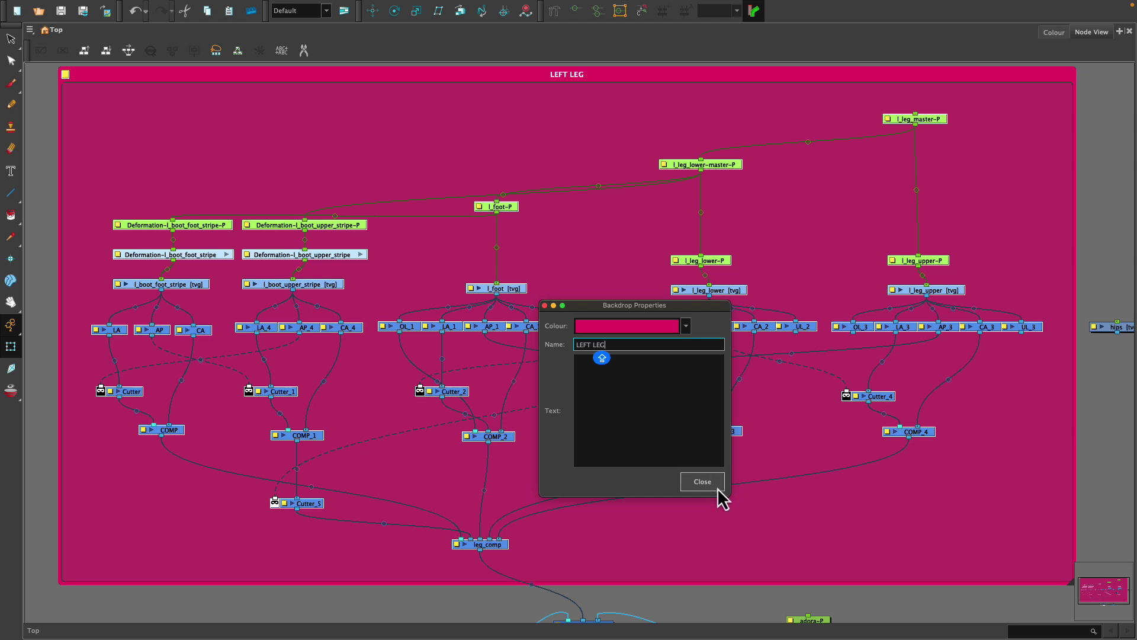
click(702, 481)
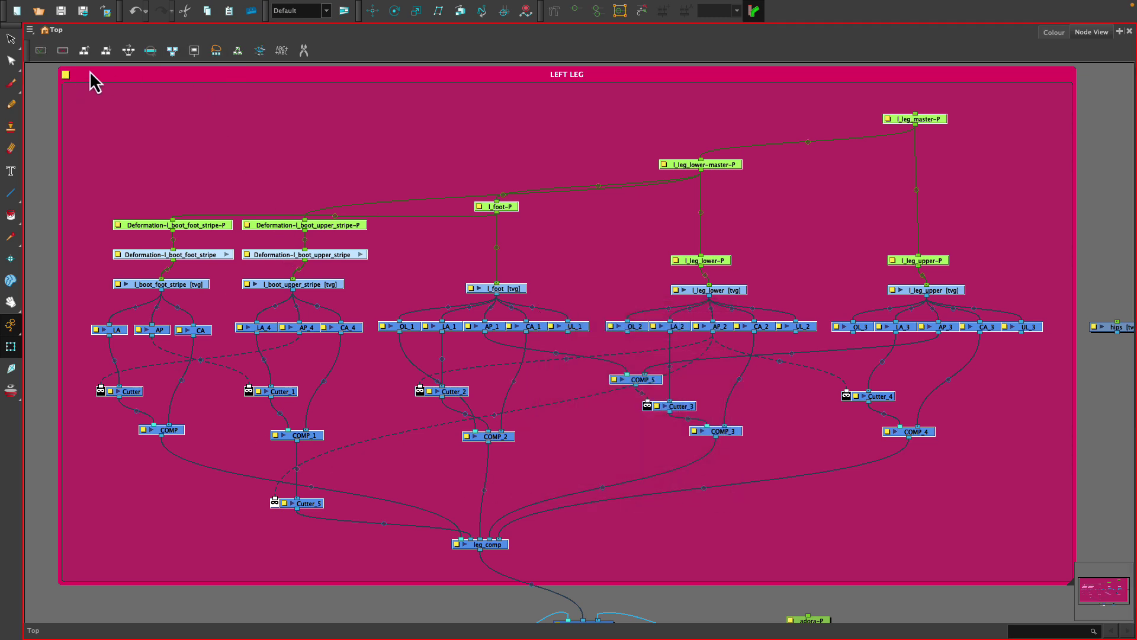
Step: Reposition the LEFT LEG backdrop together with all its nodes in the Node View
mouse_move(90, 72)
mouse_down()
mouse_move(106, 120)
mouse_move(83, 51)
mouse_move(83, 86)
mouse_up()
scroll(114, 244, down, 3)
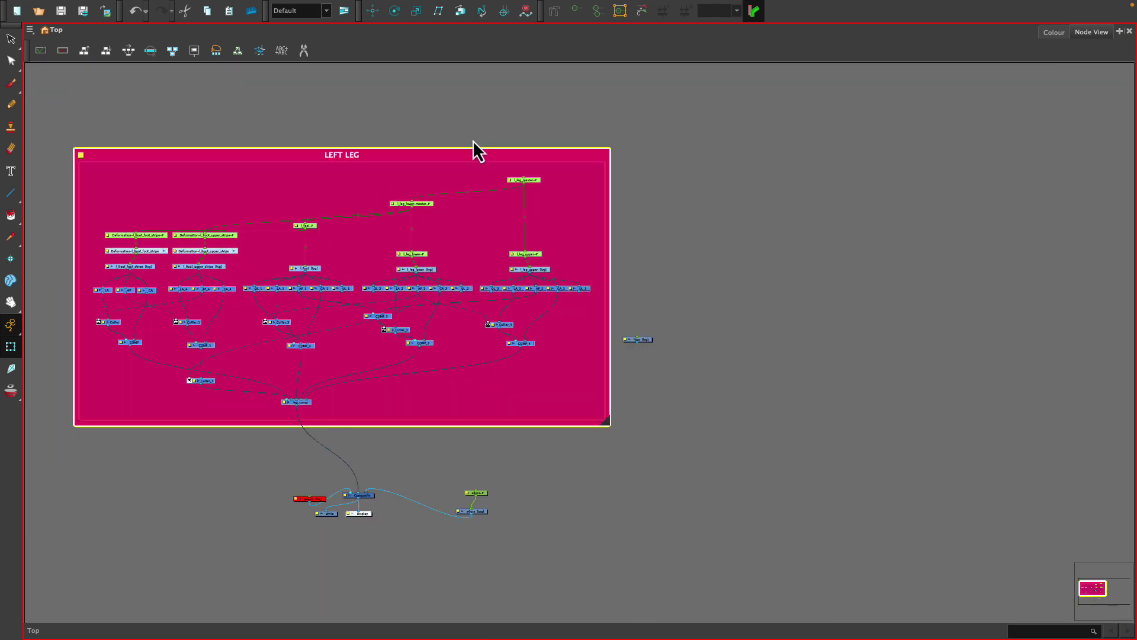
drag(464, 154, 428, 134)
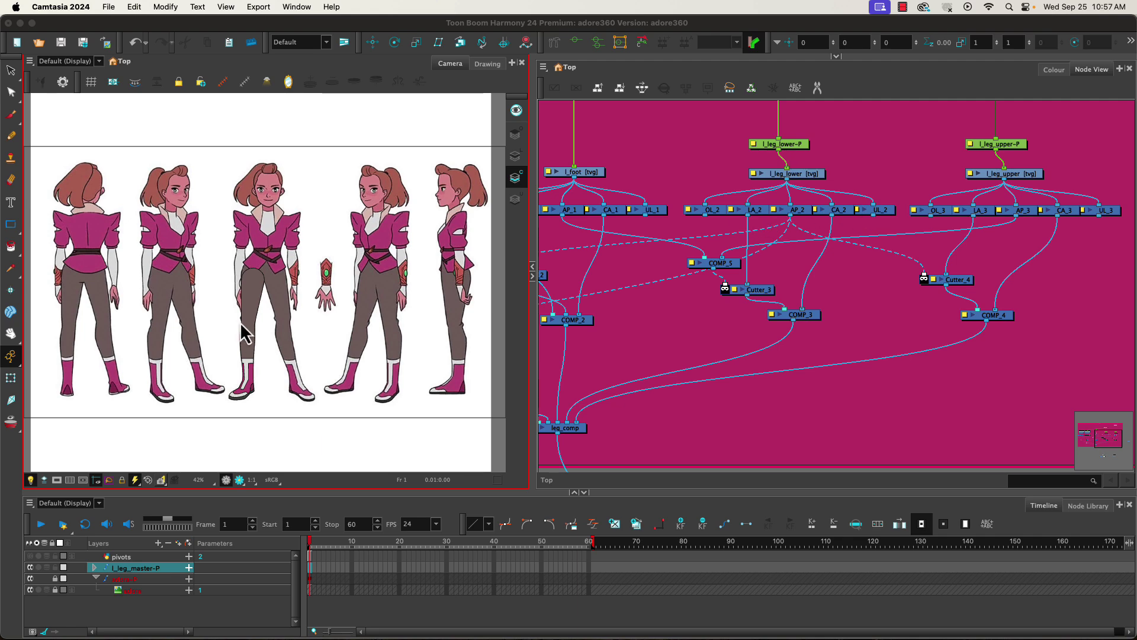
Step: Add a new drawing node feeding the leftmost port of COMP_4 and place it beside Cutter_4, with the Camera view focused on the knee
scroll(242, 332, up, 4)
scroll(243, 332, up, 4)
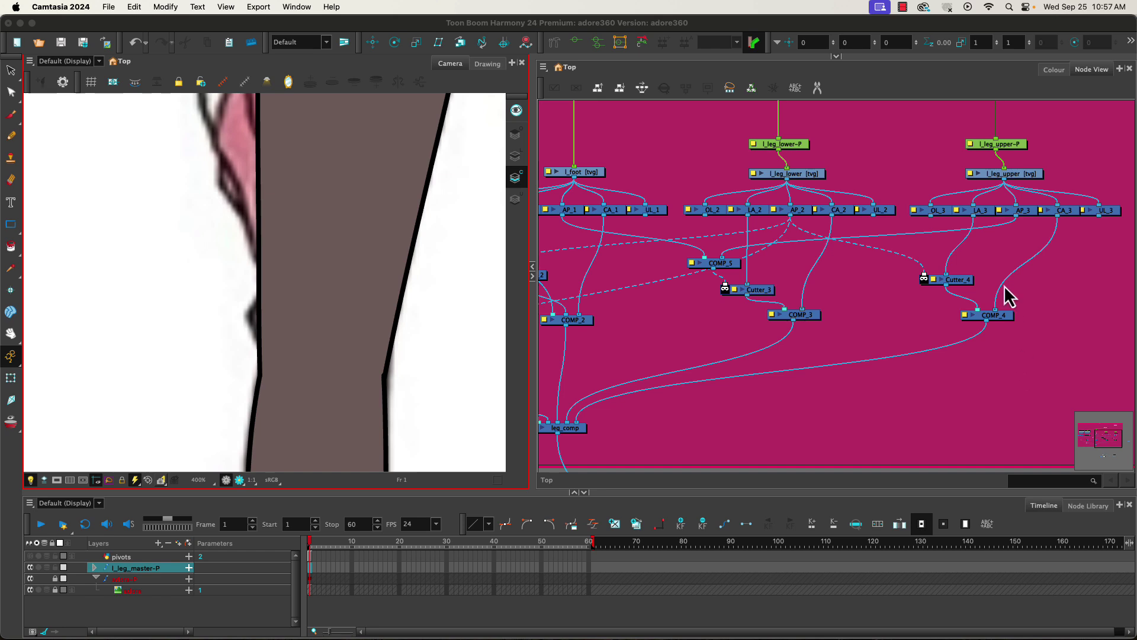
click(931, 24)
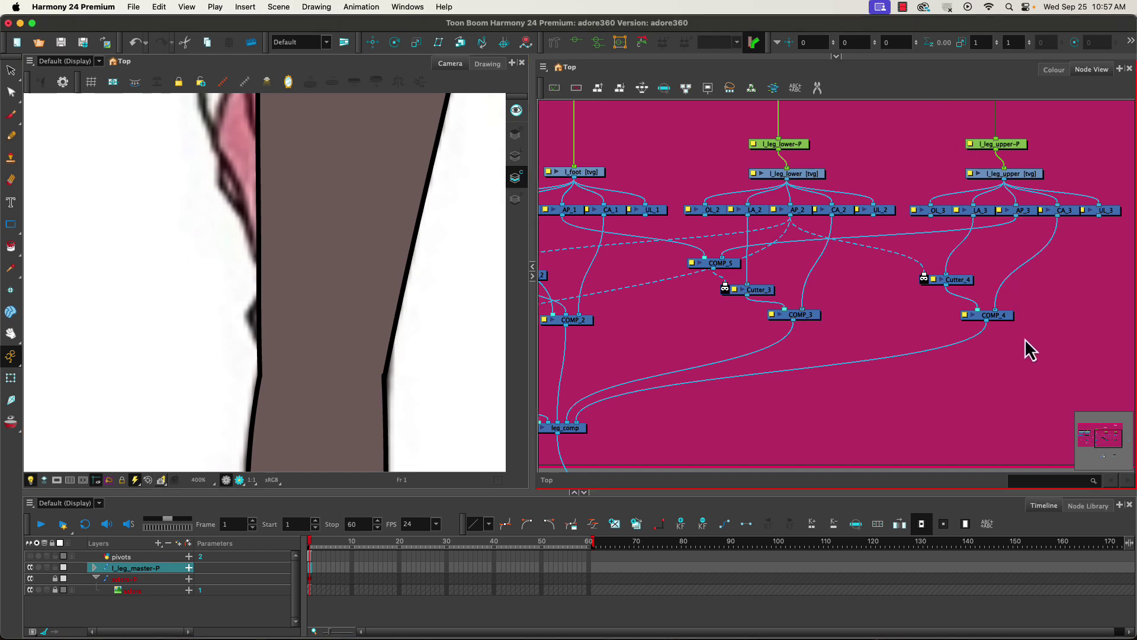
key(Tab)
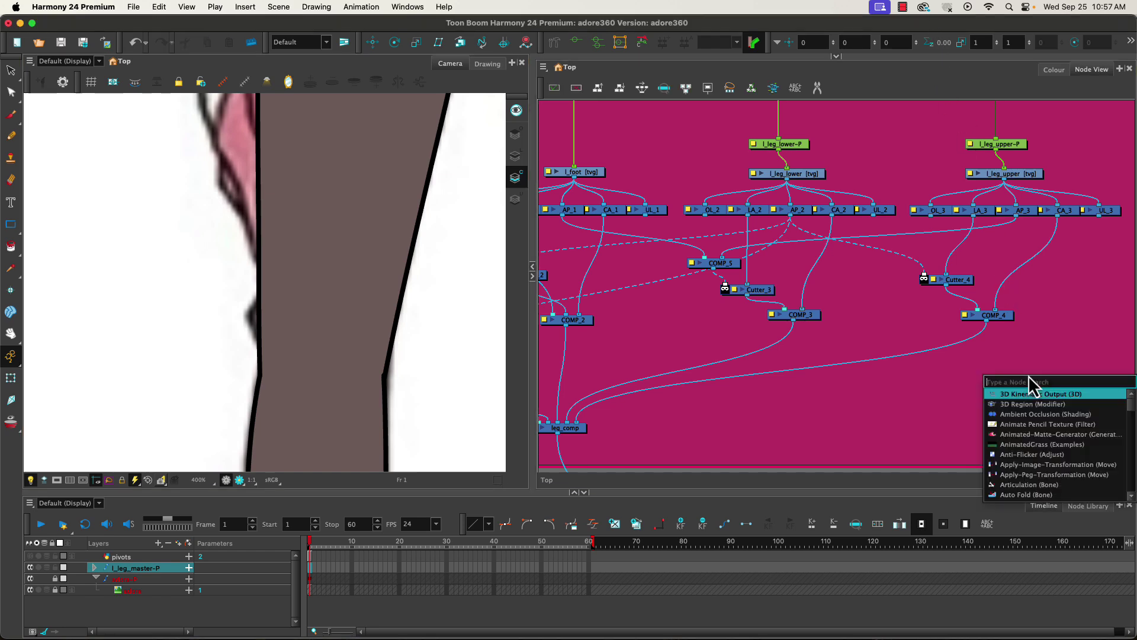
text(elo)
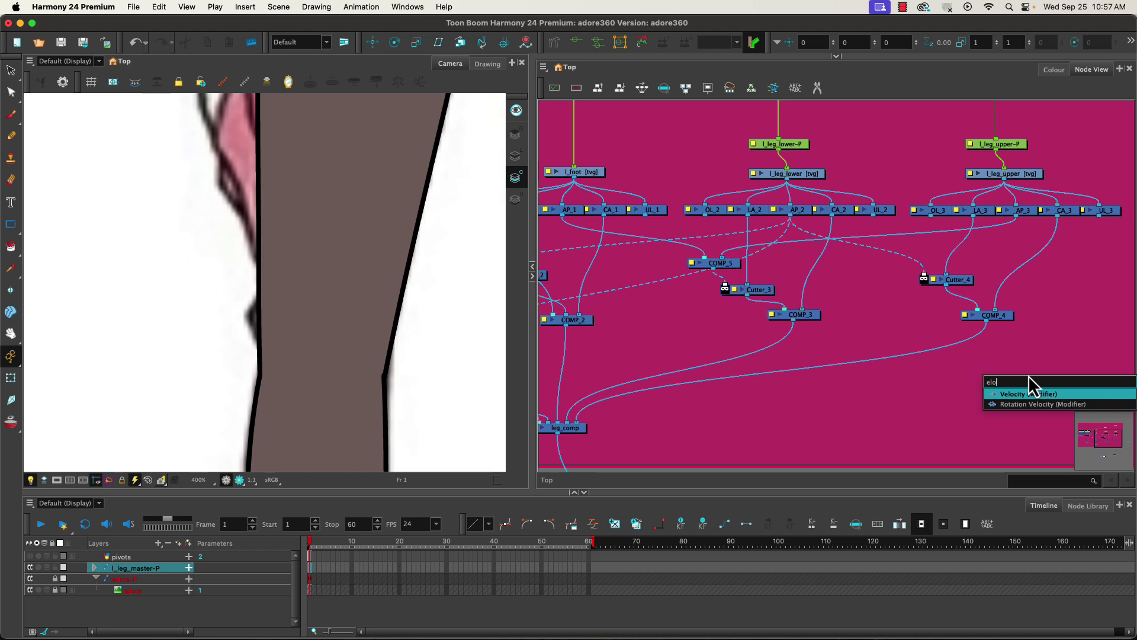
key(BackSpace)
key(Return)
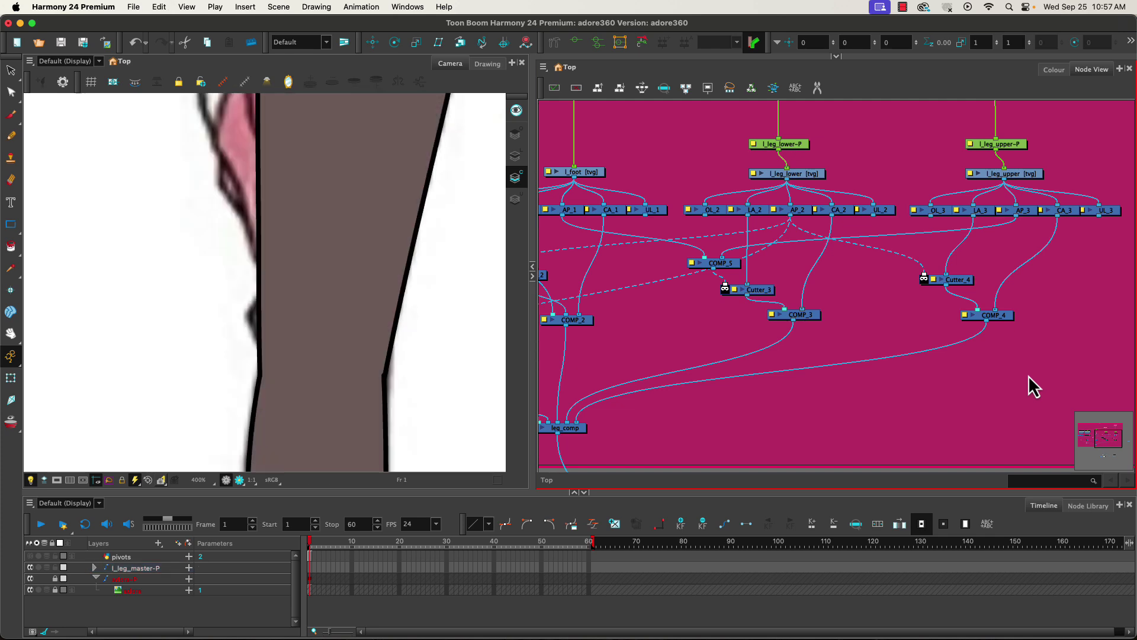
click(1005, 319)
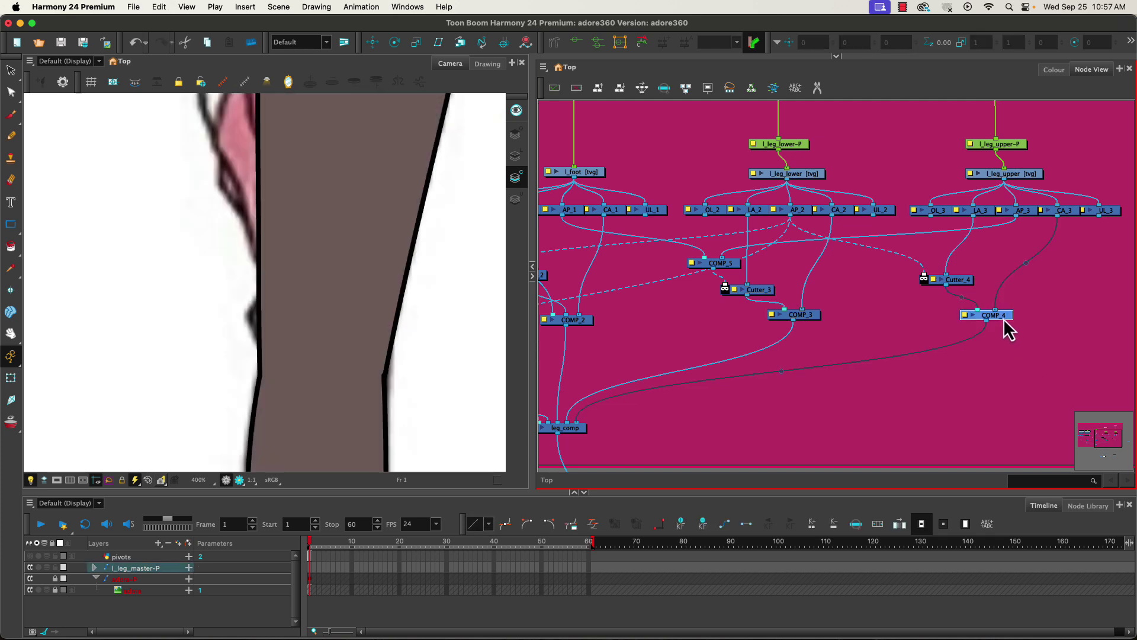
key(Tab)
key(Return)
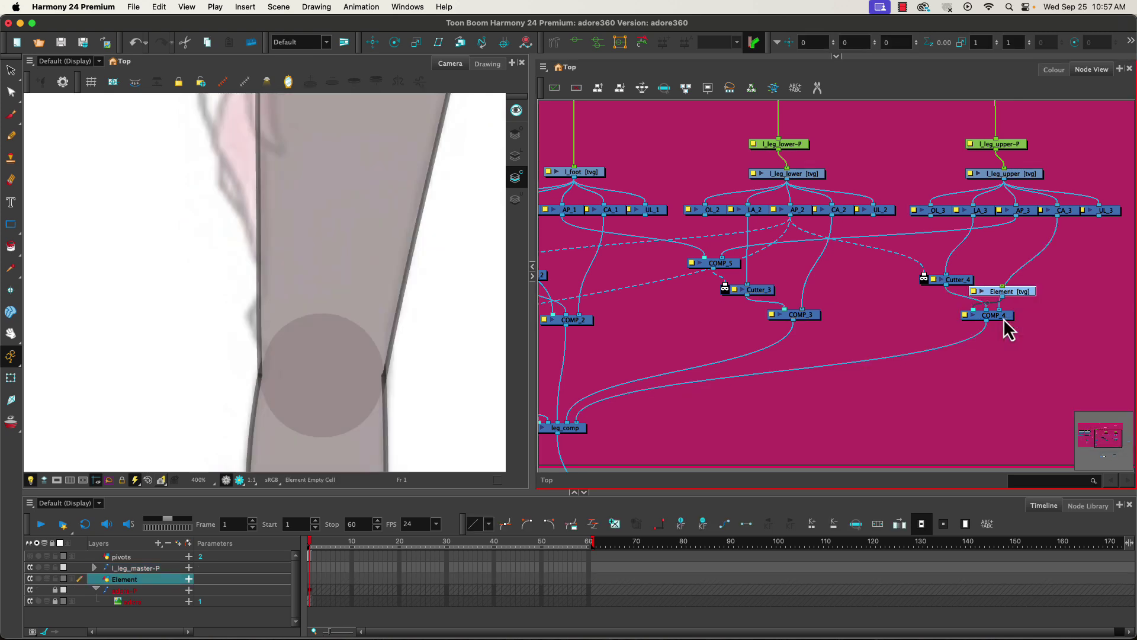
drag(1020, 294, 1100, 274)
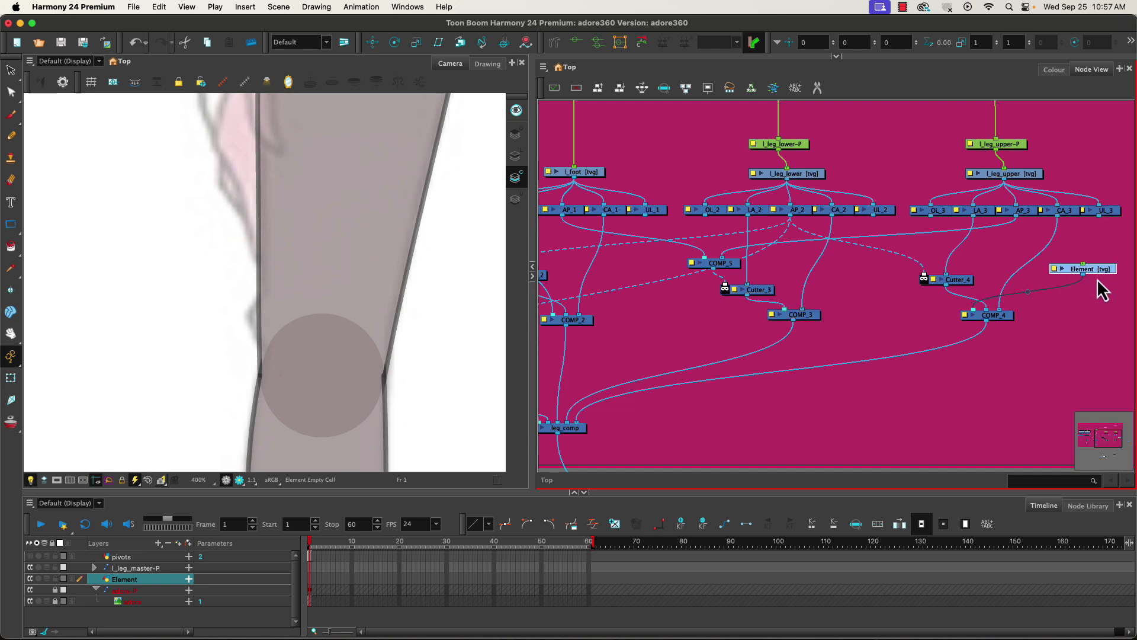
Step: Rename the new drawing node to knee_crease in its layer properties
click(1055, 269)
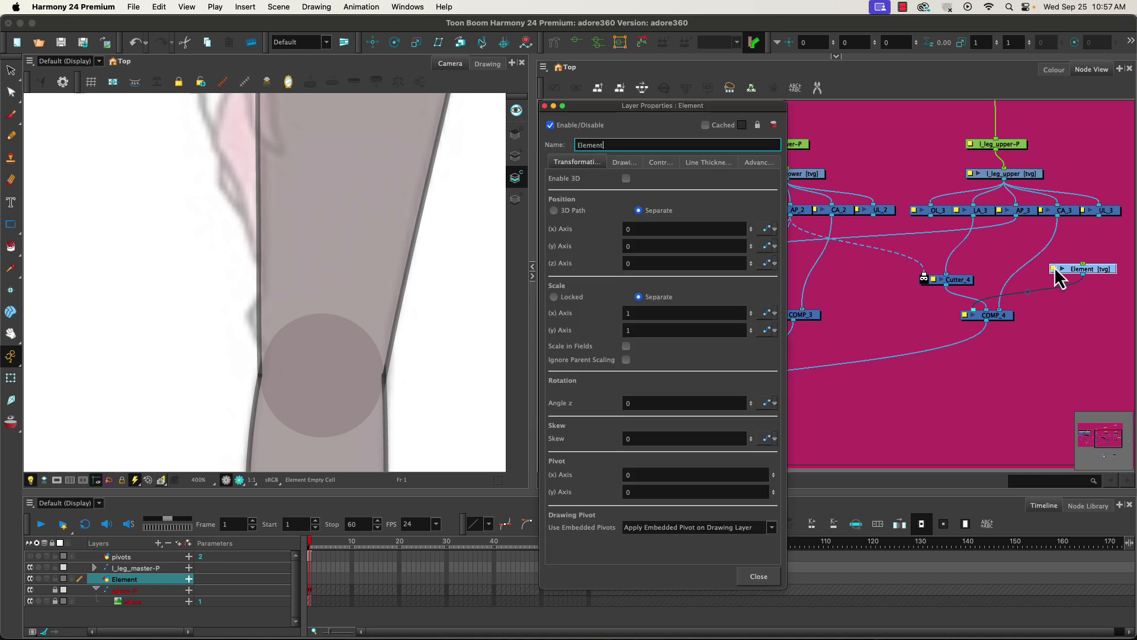
double_click(635, 145)
text(knee_crease)
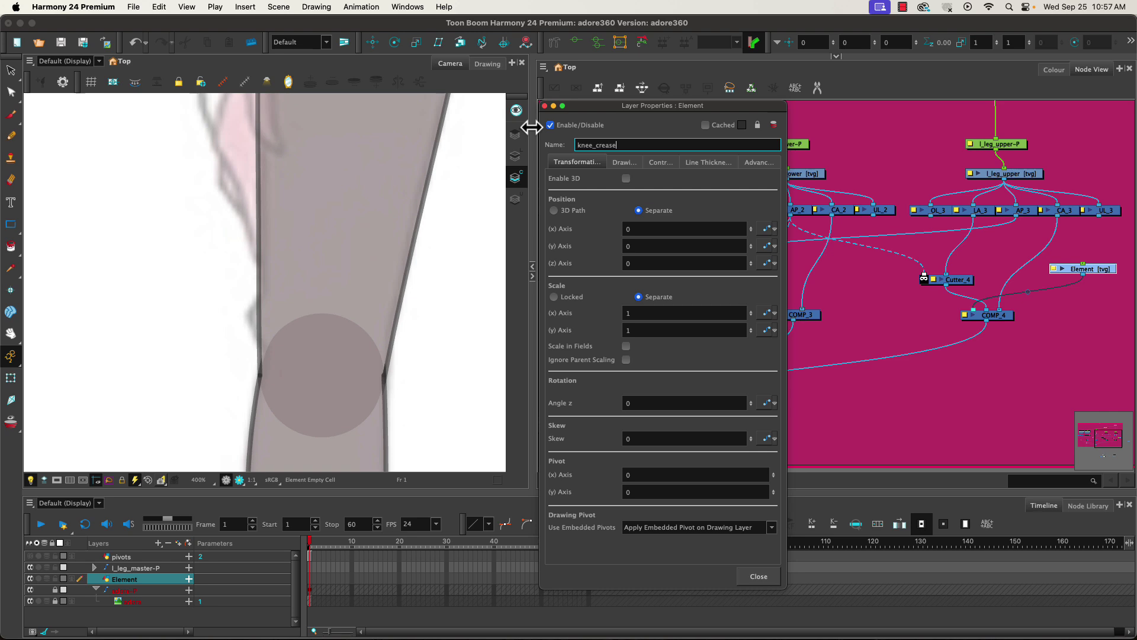
key(Return)
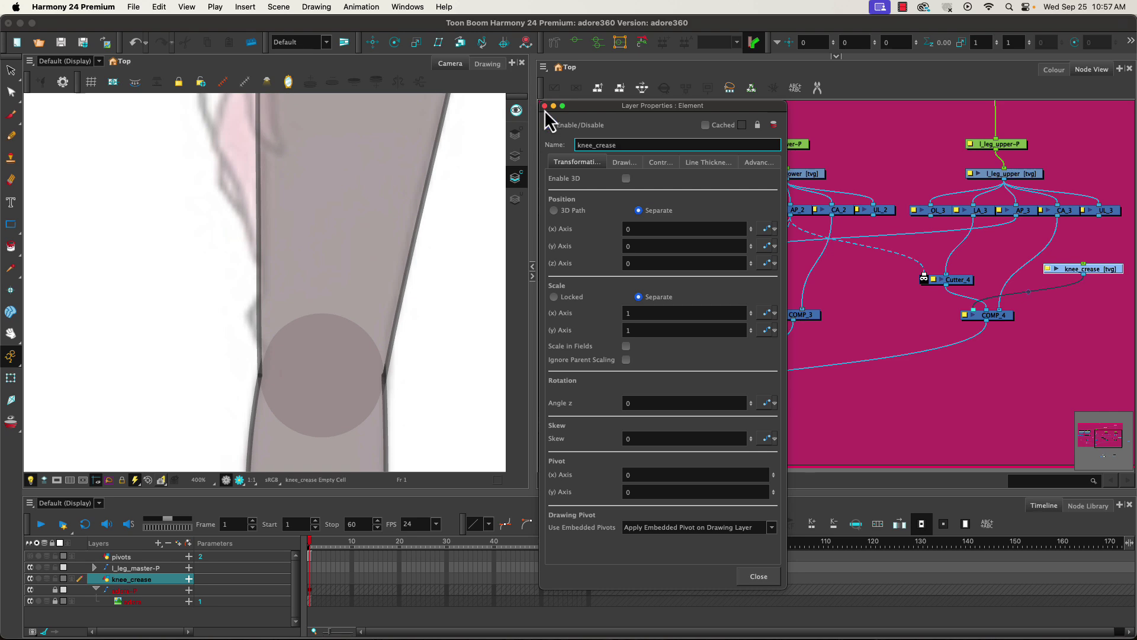
click(545, 106)
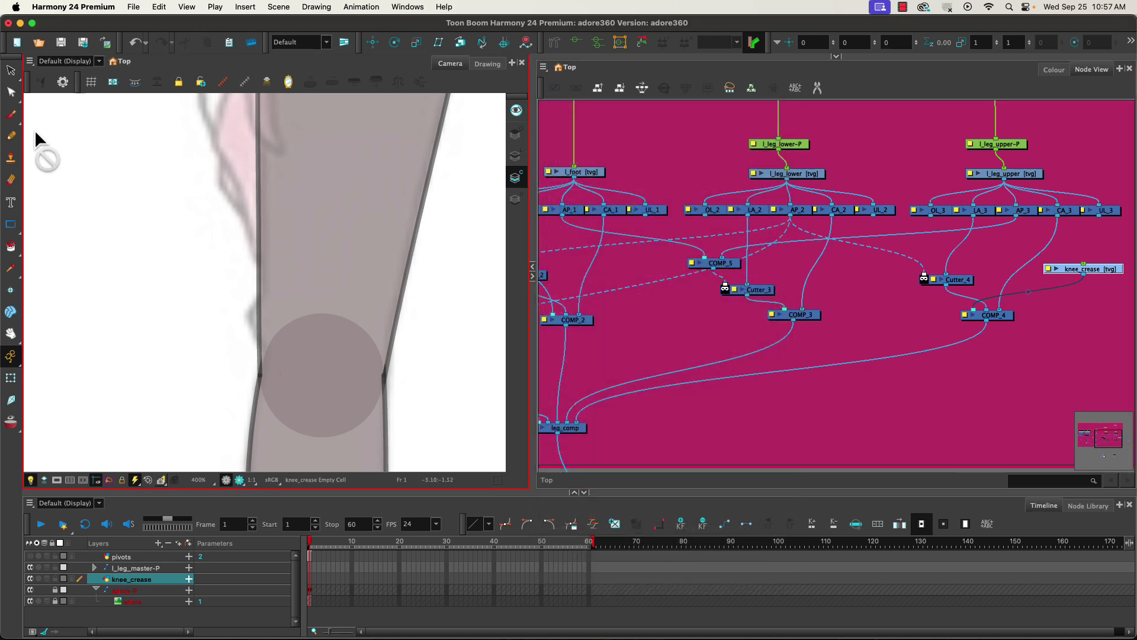
Step: Set up the Pencil tool with the lines colour and a maximum size of 3.5, drawing on the Line Art layer
click(10, 135)
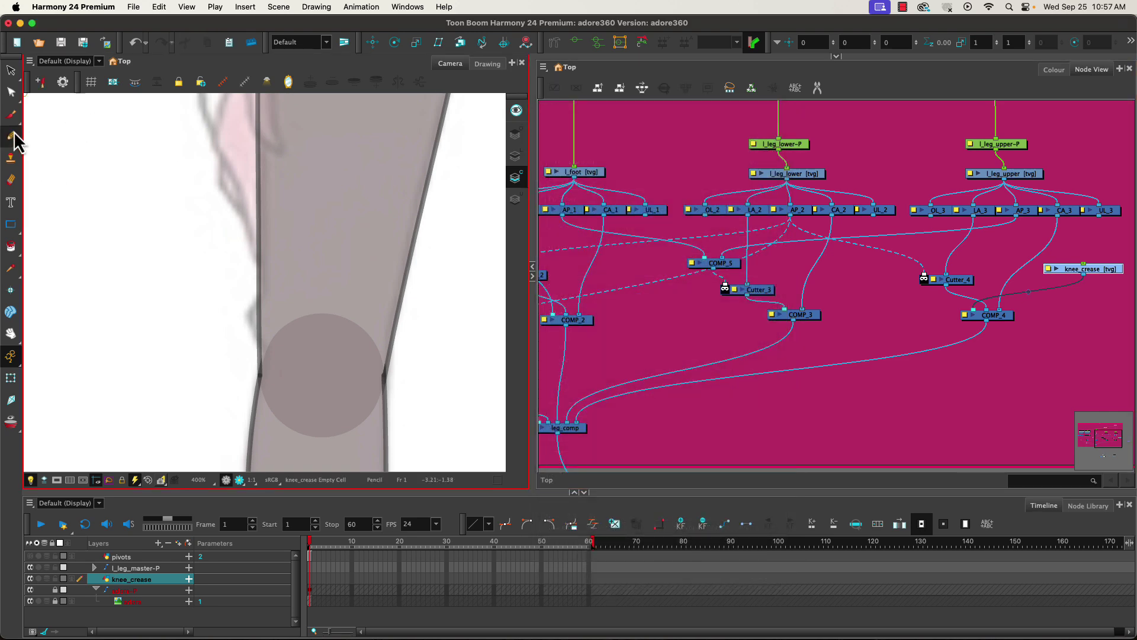
click(1057, 70)
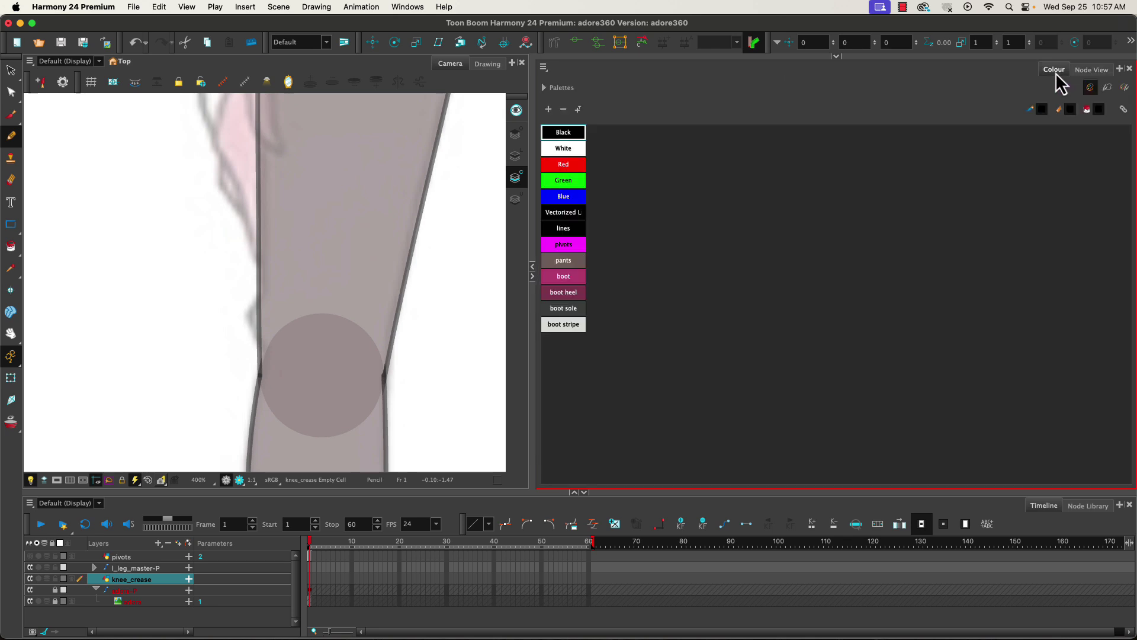
click(557, 230)
mouse_move(823, 57)
mouse_down()
mouse_move(840, 69)
mouse_move(792, 118)
mouse_move(802, 264)
mouse_up()
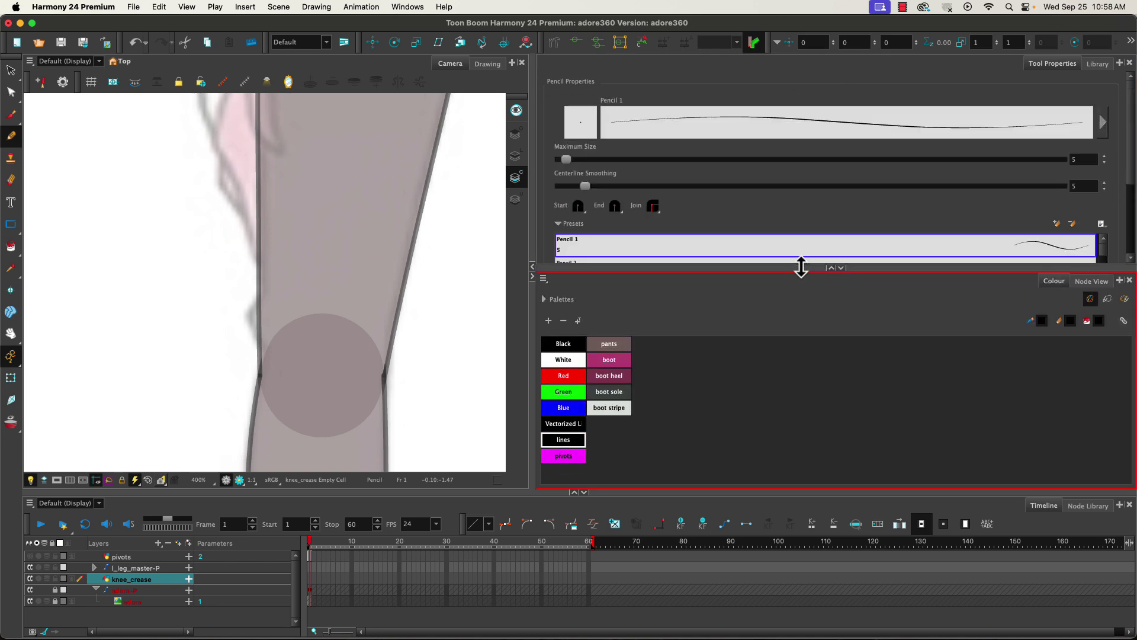
click(1078, 158)
text(3.5)
key(Return)
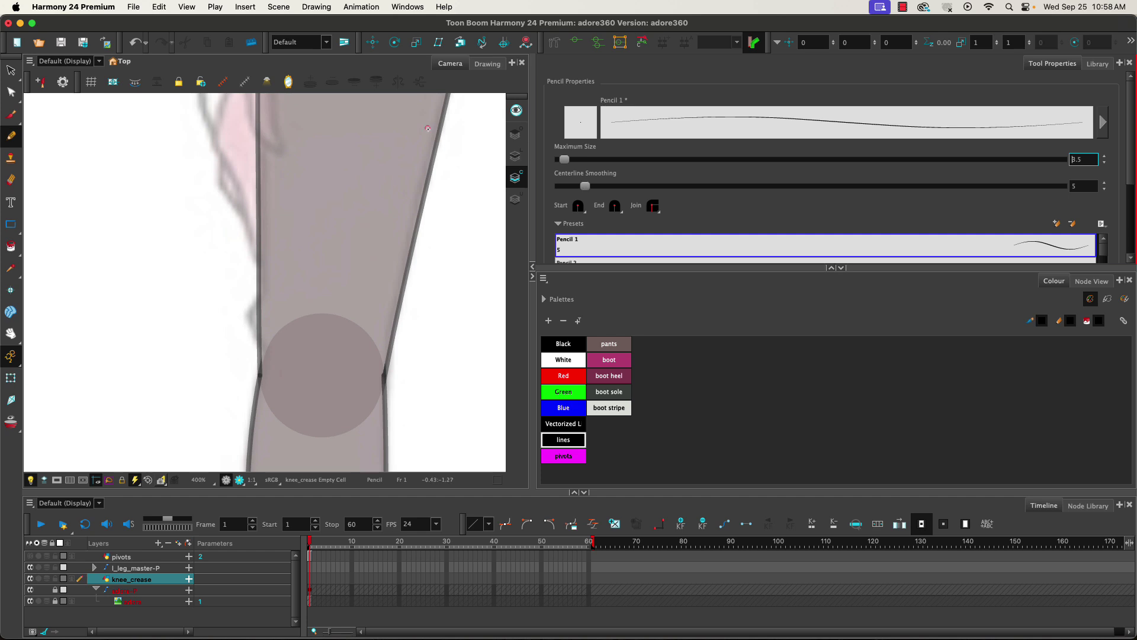
click(515, 156)
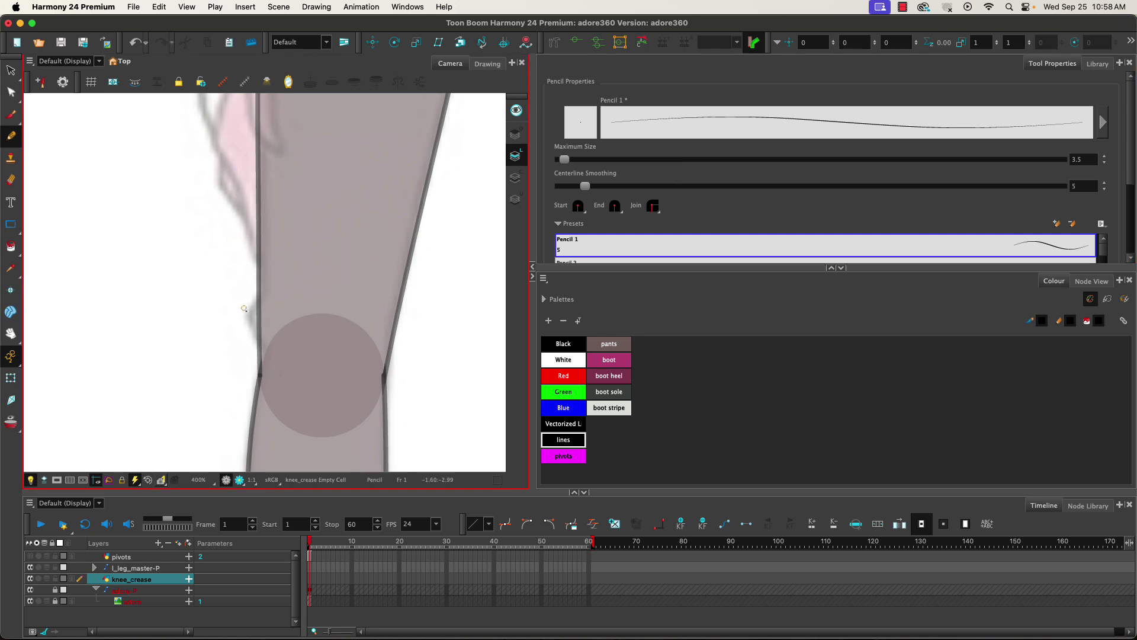
Step: Try a short freehand pencil stroke for the crease on the leg's edge above the knee, and undo it
scroll(258, 303, up, 2)
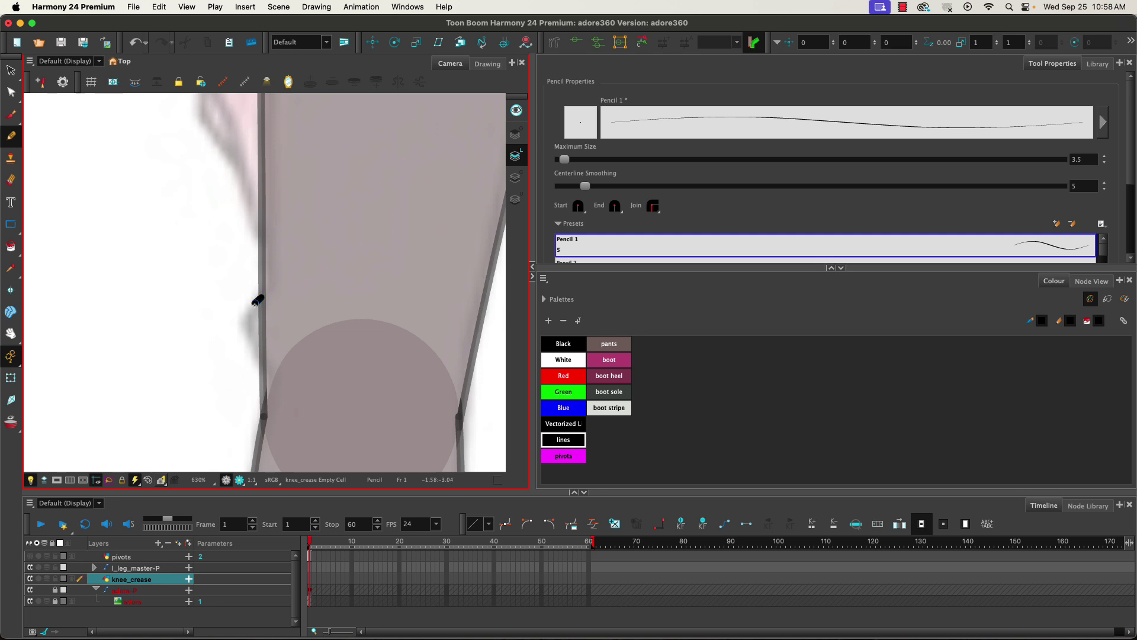
drag(242, 324, 241, 319)
drag(1130, 180, 1131, 258)
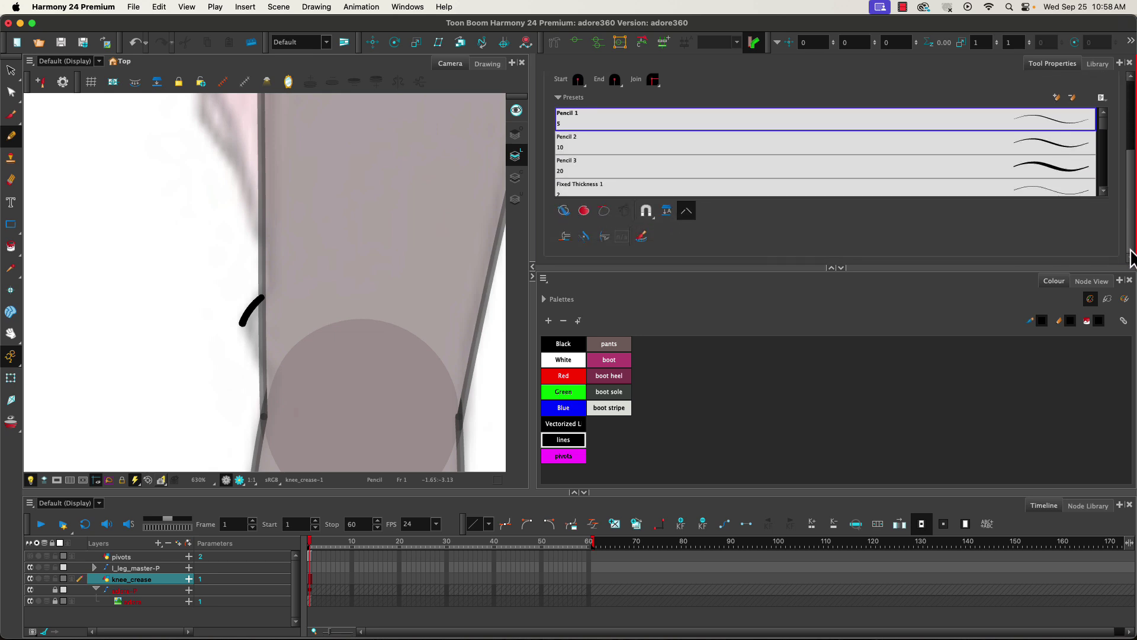
key(ctrl+z)
Step: With the Line tool, draw two joined lines forming a pointed crease that juts out from the leg's edge just above the knee
click(10, 231)
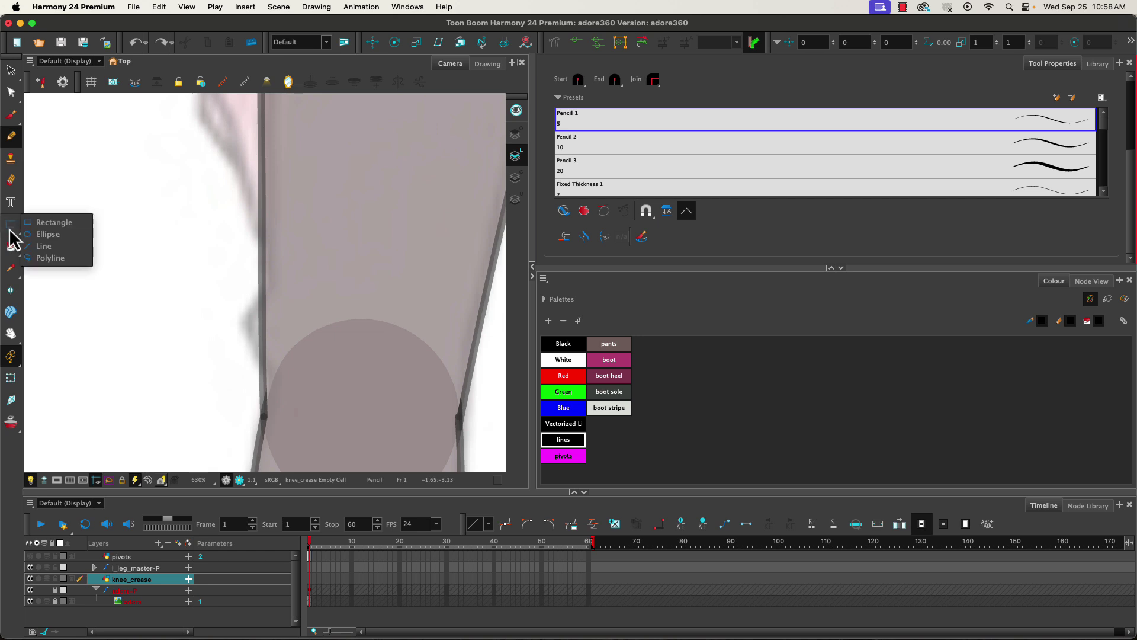
click(35, 245)
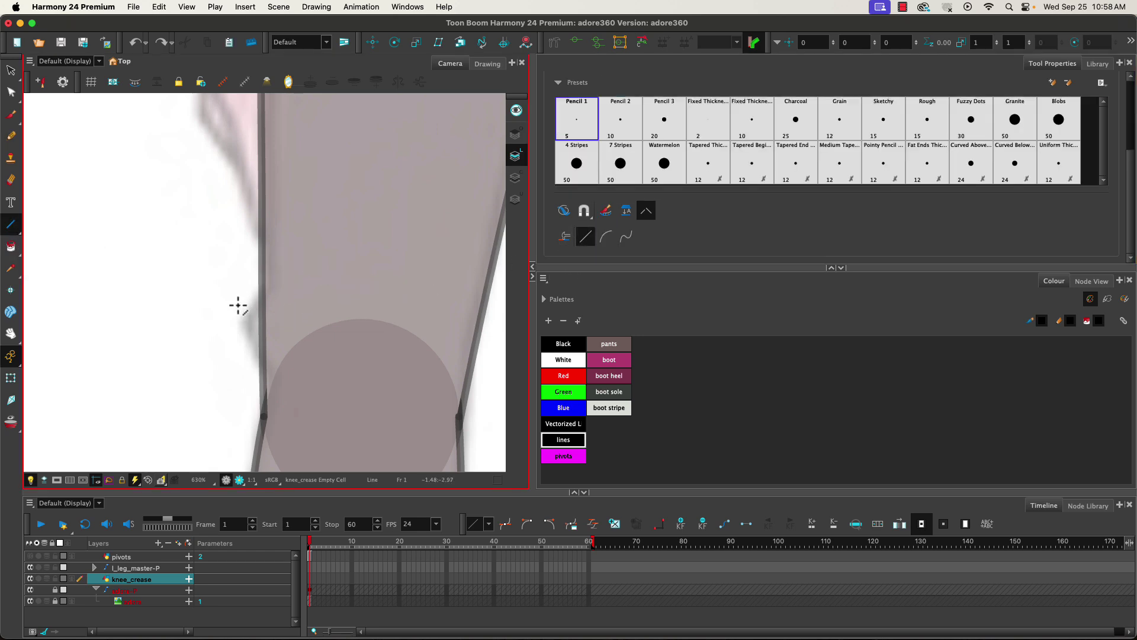
click(564, 237)
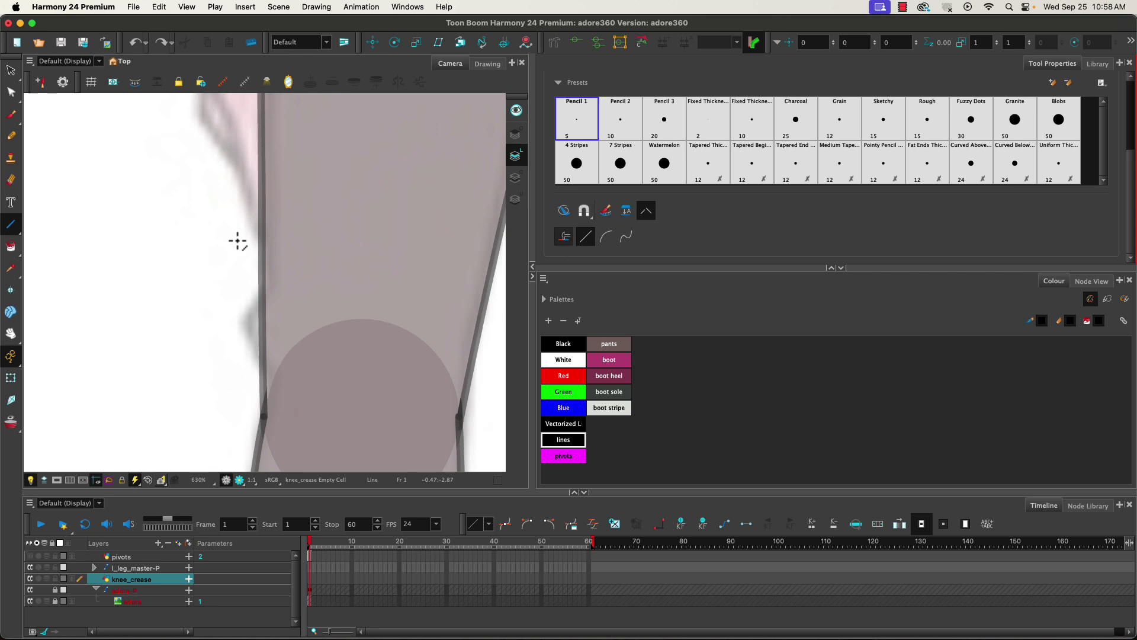
drag(264, 298, 239, 325)
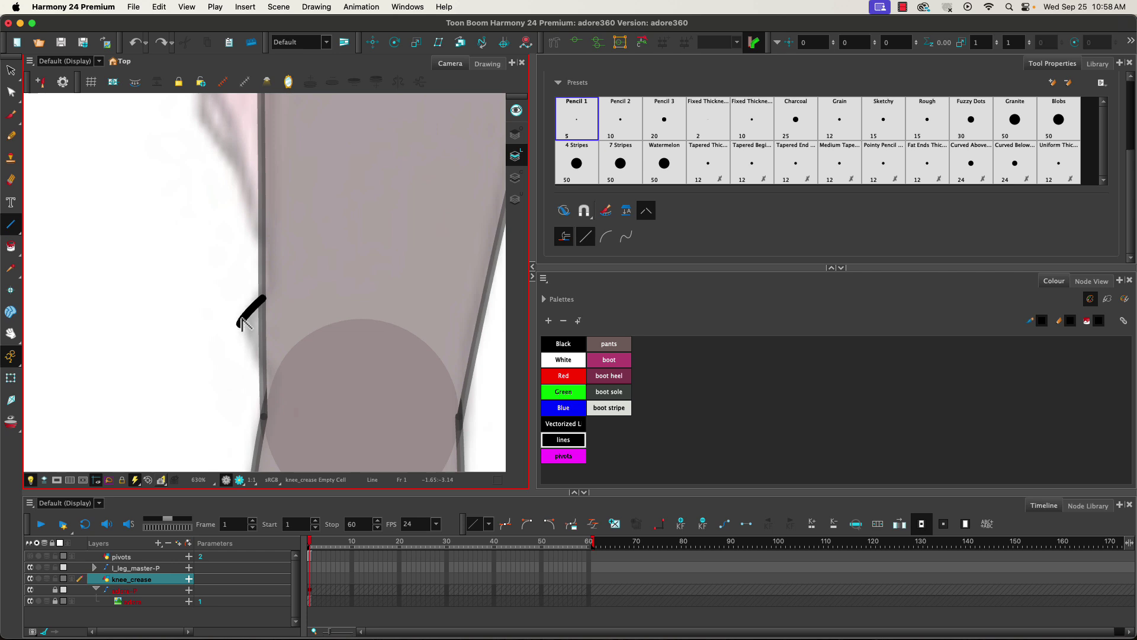
drag(240, 324, 263, 369)
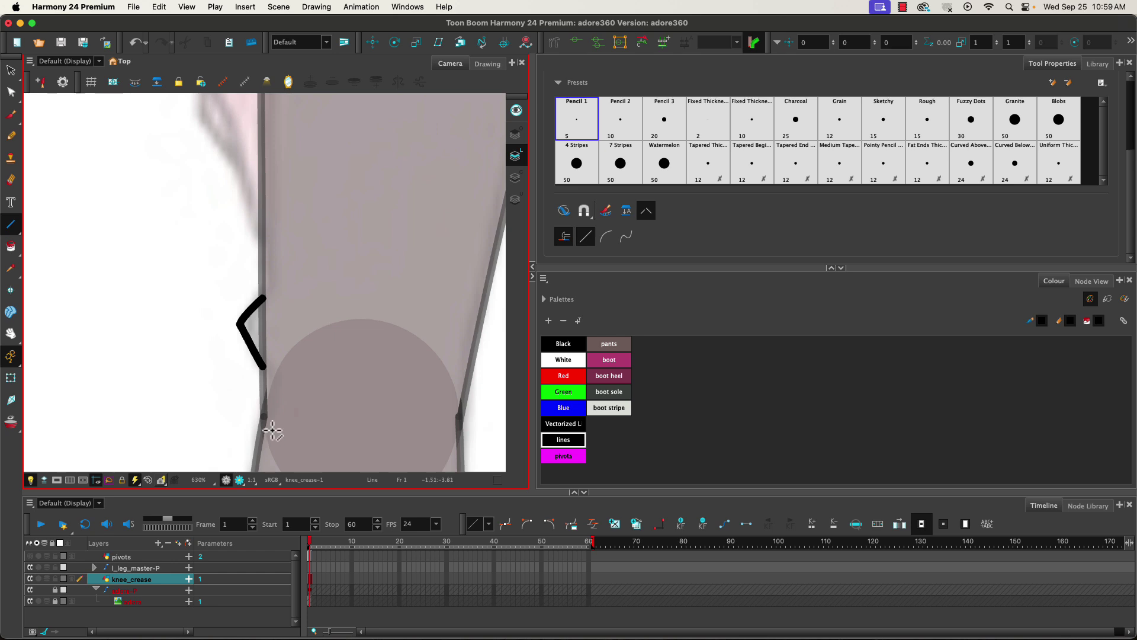
Step: On the Colour Art layer, close the crease shape with a curved Stroke line bulging into the leg between its two endpoints
click(515, 178)
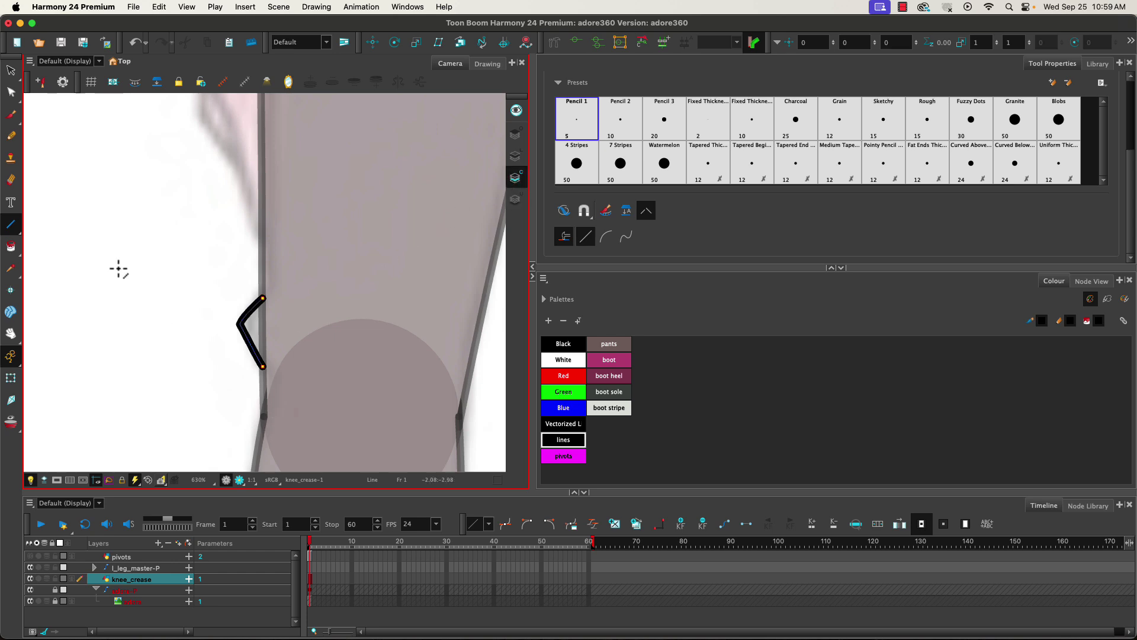
click(11, 246)
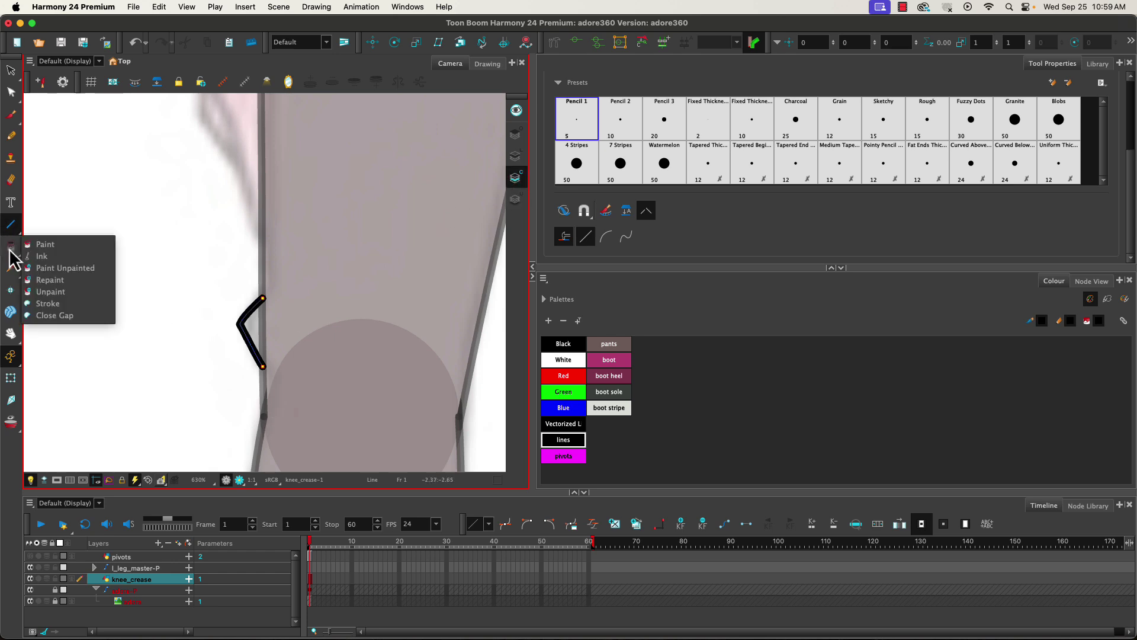
click(55, 303)
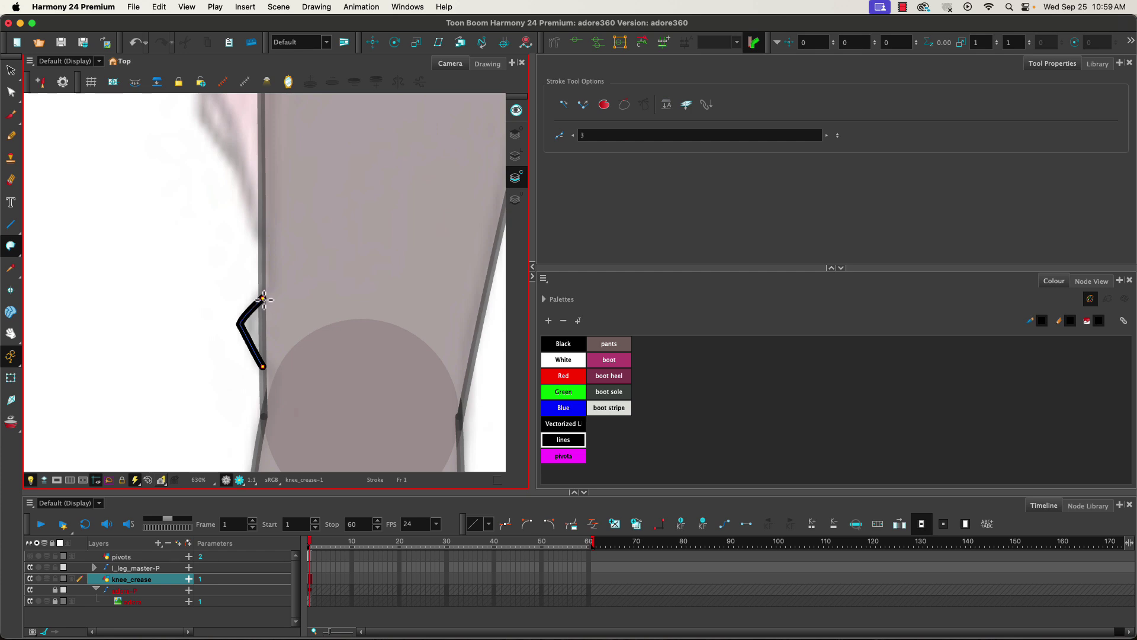
mouse_move(264, 299)
mouse_down()
mouse_move(284, 305)
mouse_move(290, 327)
mouse_move(288, 353)
mouse_move(262, 368)
mouse_up()
Step: Paint the closed crease shape with the pants colour
mouse_move(22, 241)
mouse_down()
mouse_move(41, 256)
mouse_move(51, 243)
mouse_up()
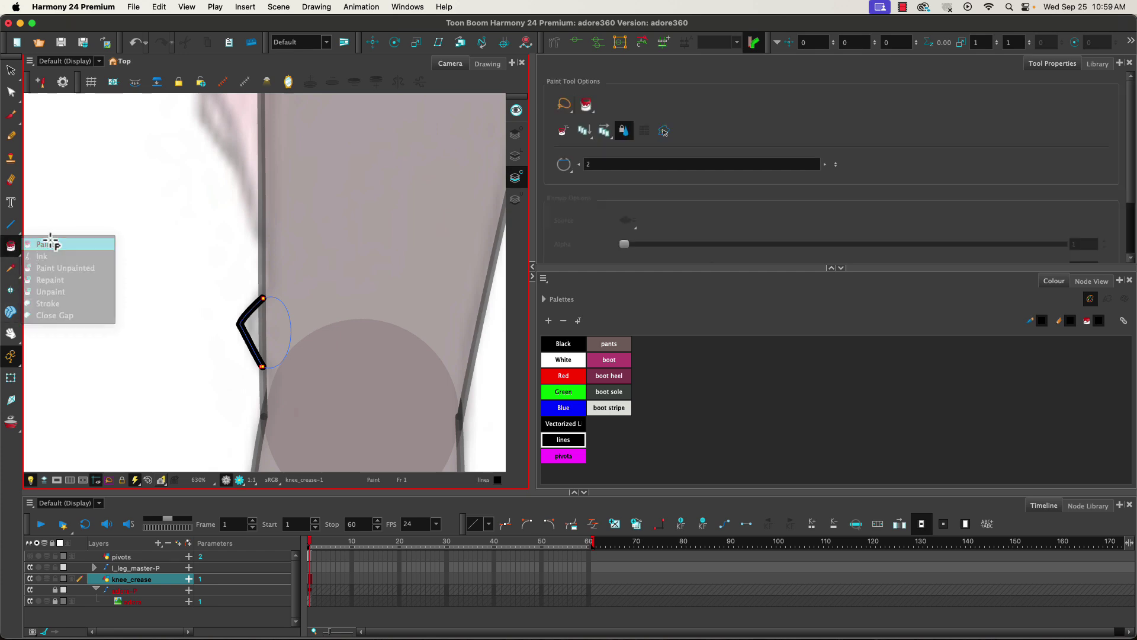
click(606, 345)
click(269, 336)
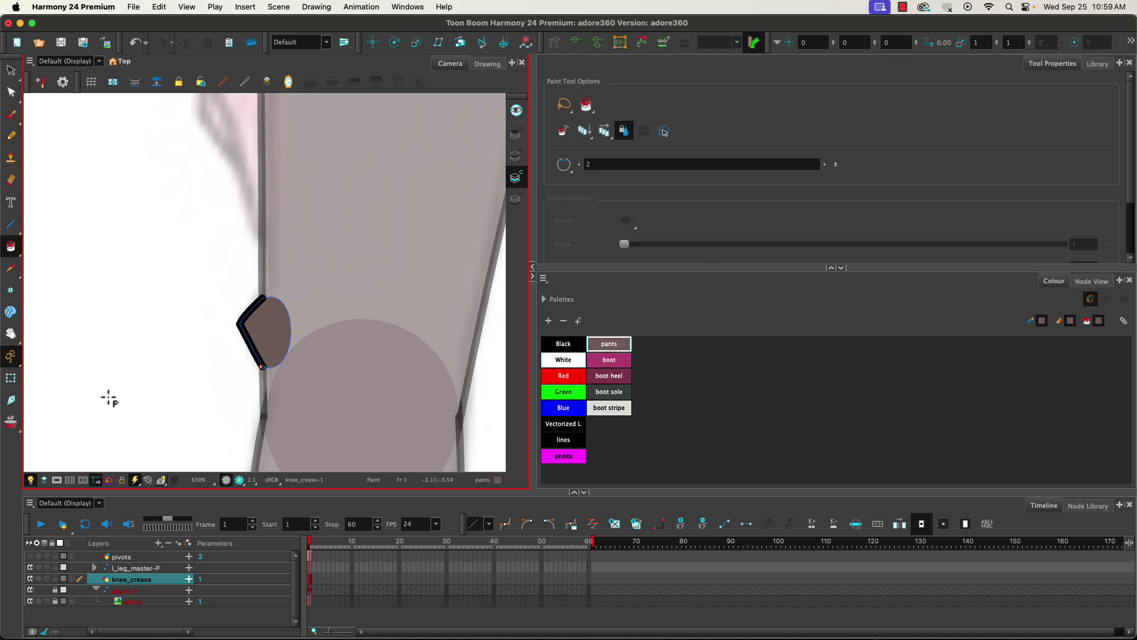
Step: Deselect the crease, compare it with the reference leg's knee, and examine the outline carried by the upper leg's line art node LA_3
click(10, 379)
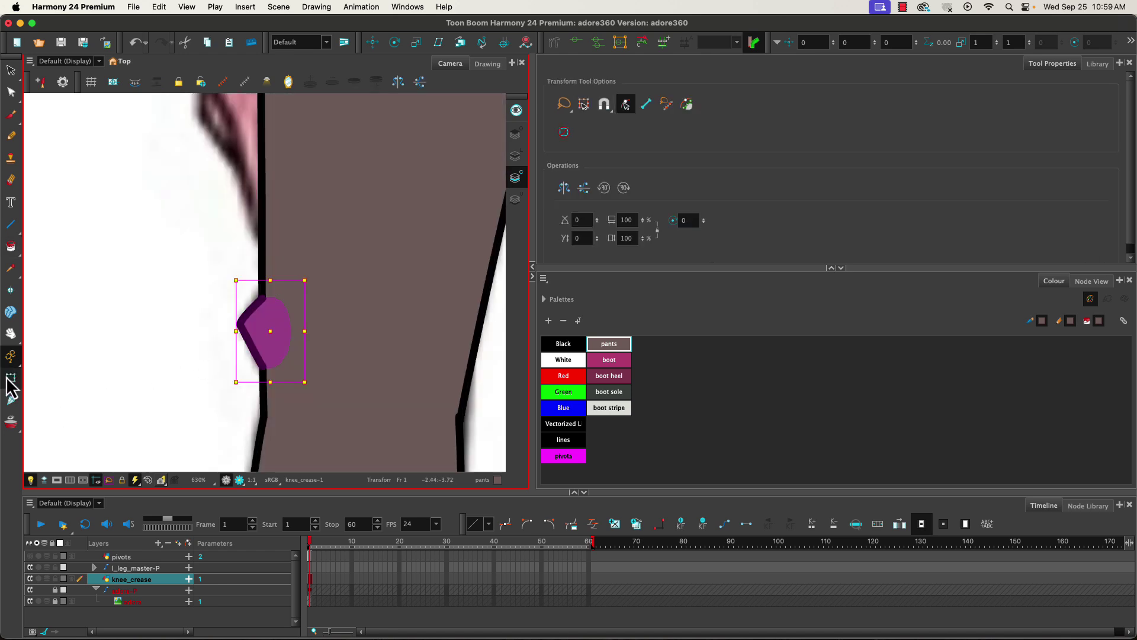
click(80, 413)
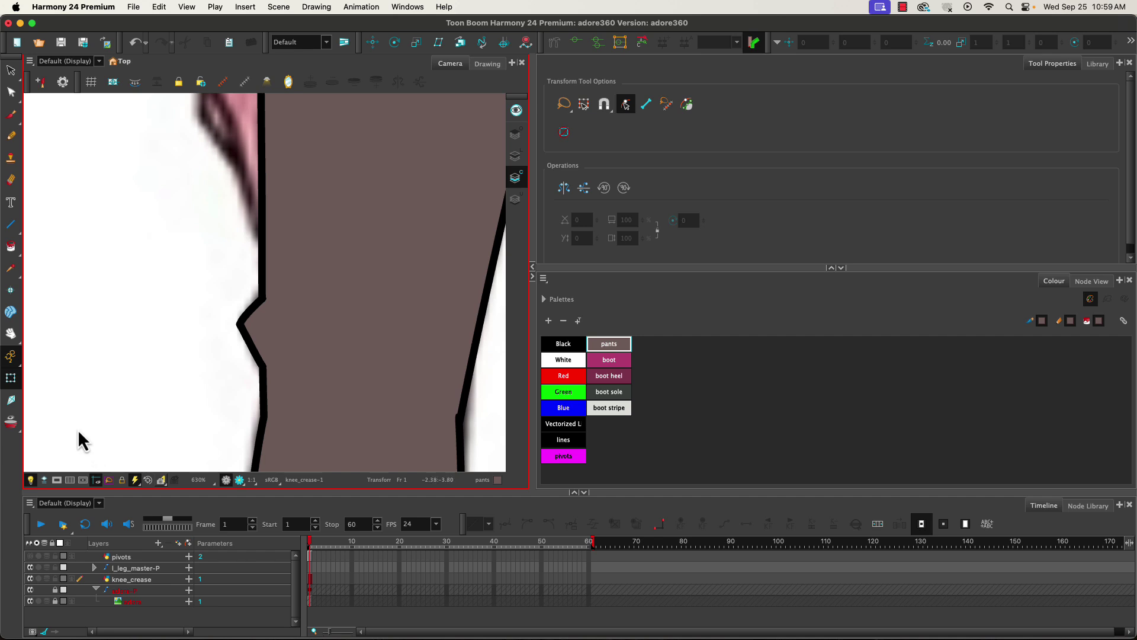
drag(82, 430, 925, 383)
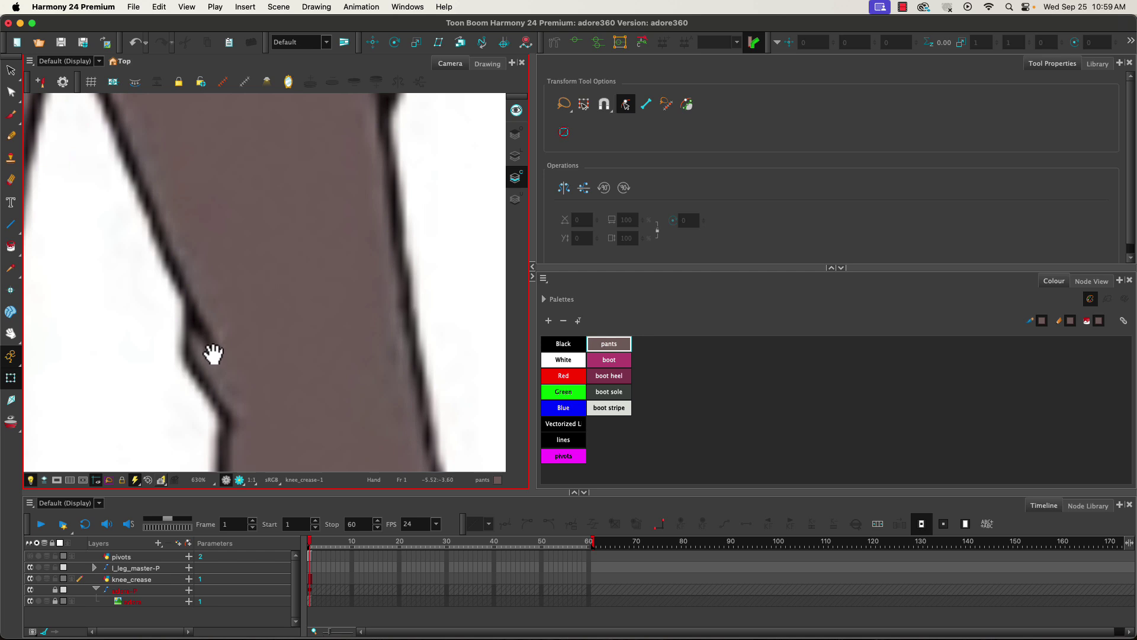
drag(416, 389, 243, 491)
drag(203, 363, 204, 389)
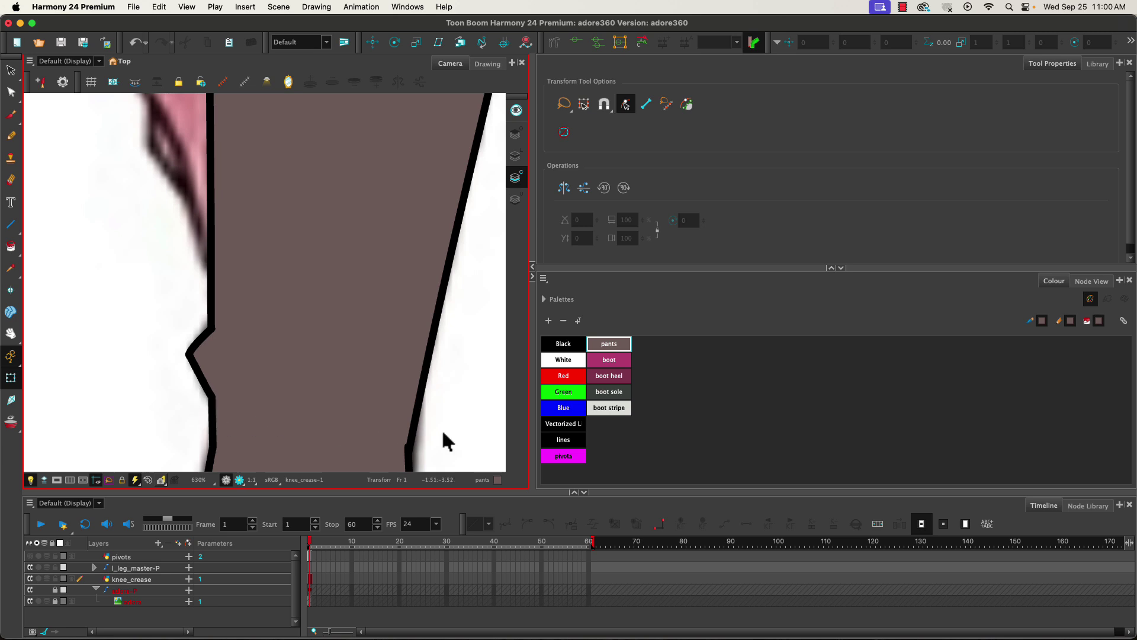
click(1087, 282)
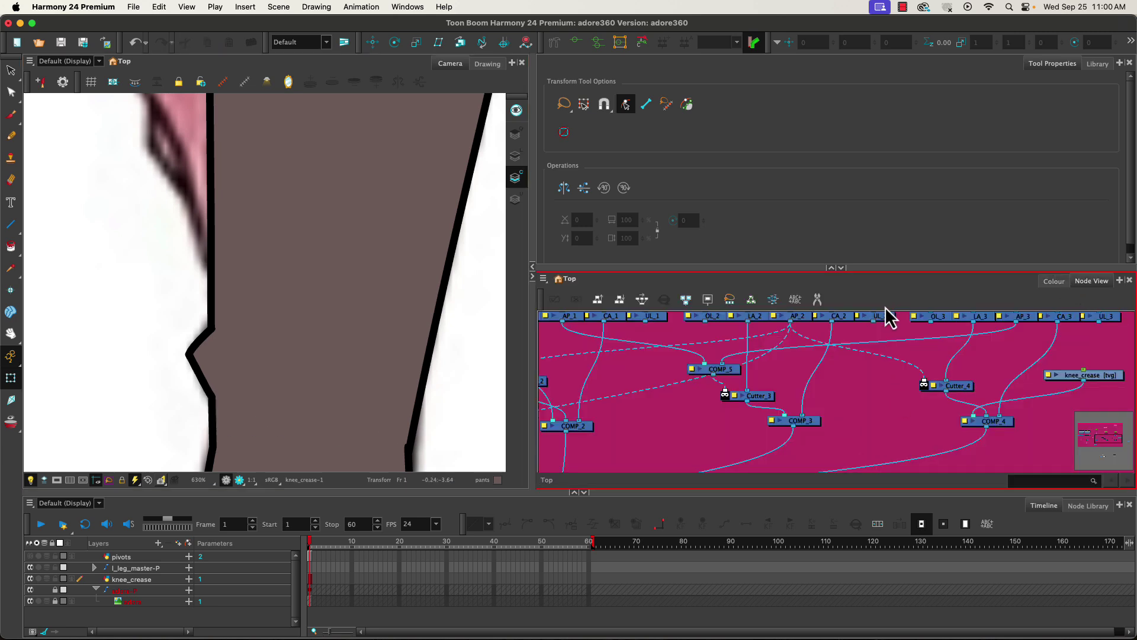
drag(896, 374, 870, 411)
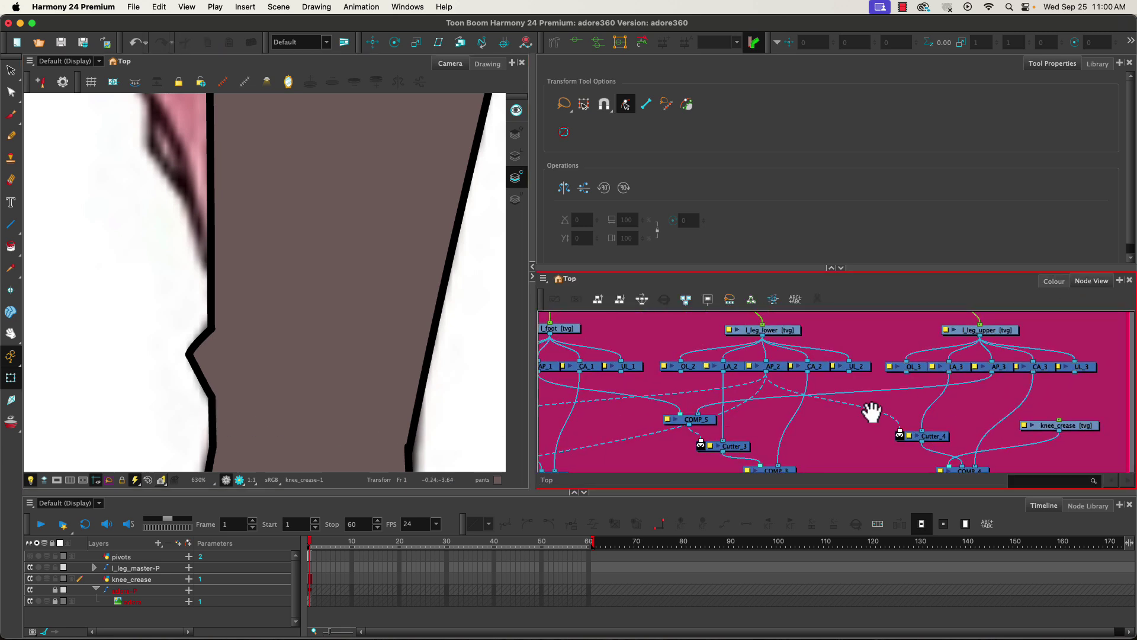
click(966, 332)
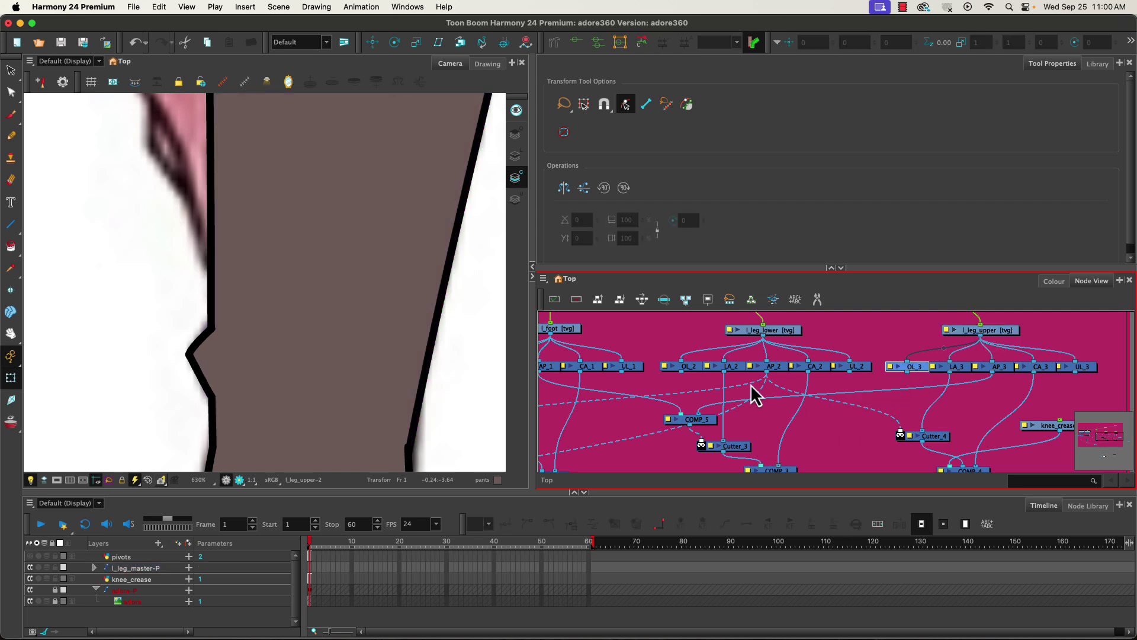
click(955, 367)
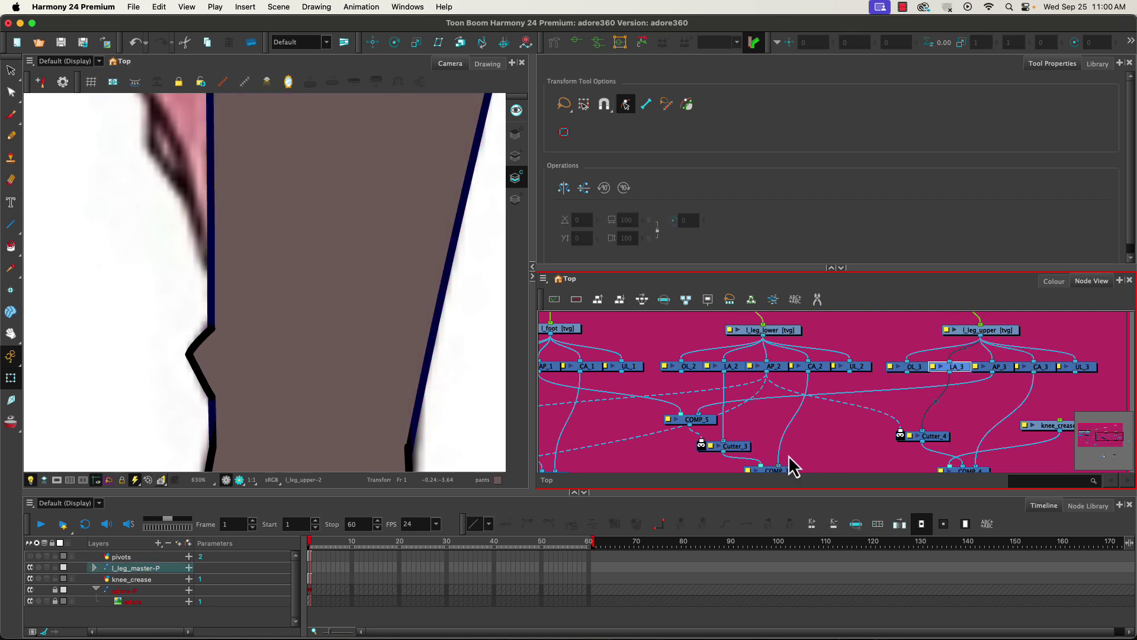
scroll(195, 354, down, 4)
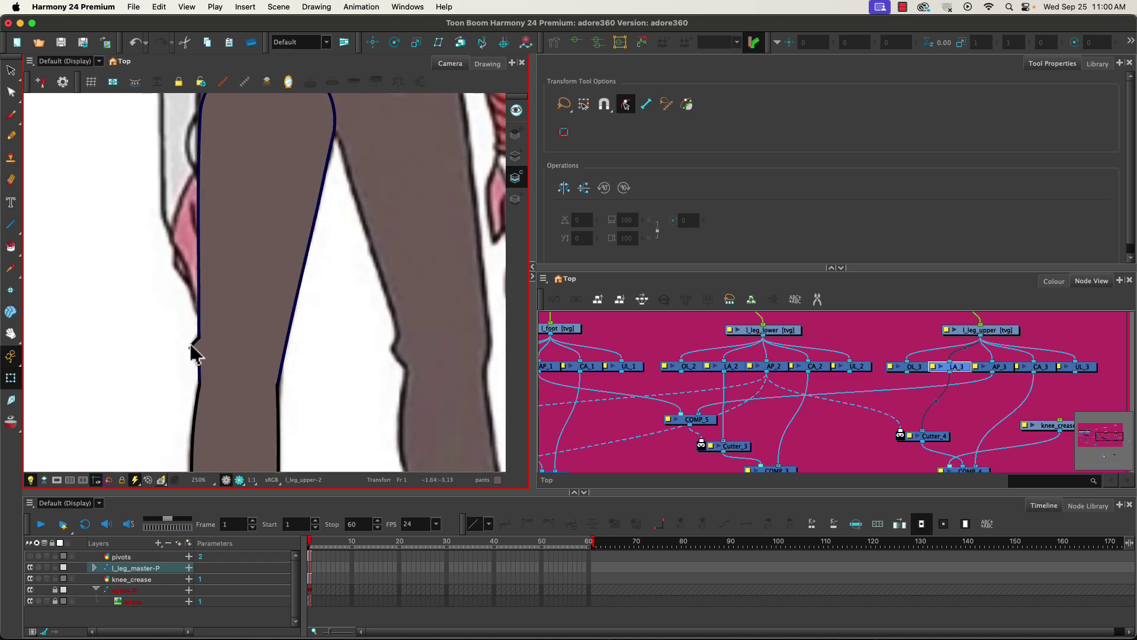
scroll(196, 354, down, 1)
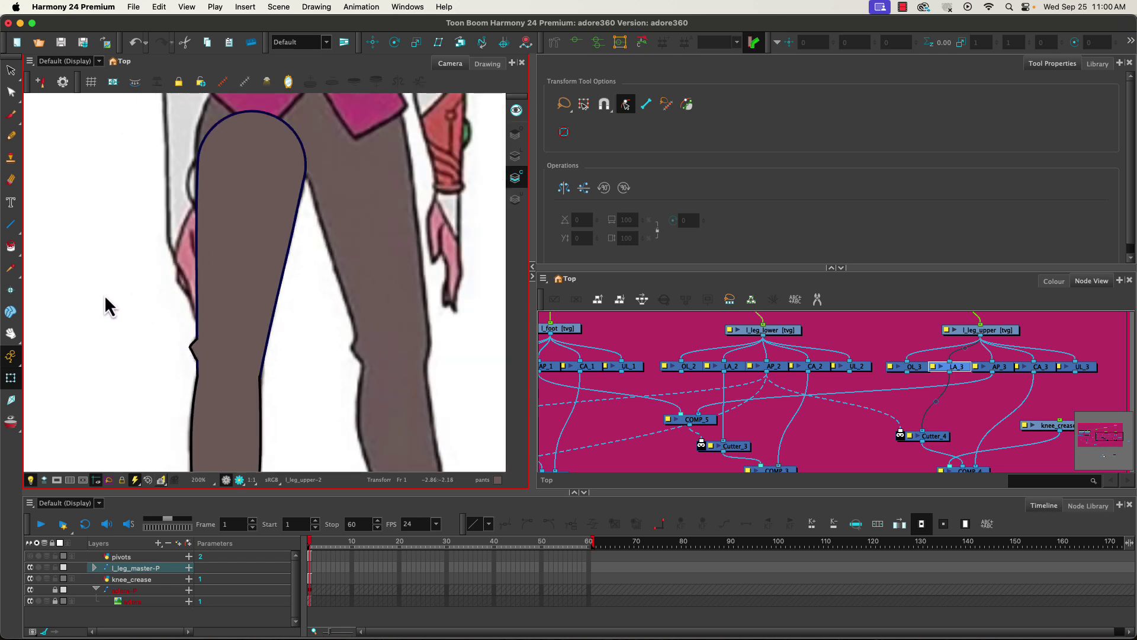
Step: Copy the line art strokes of the l_leg_upper drawing and paste them onto its Overlay layer
click(487, 64)
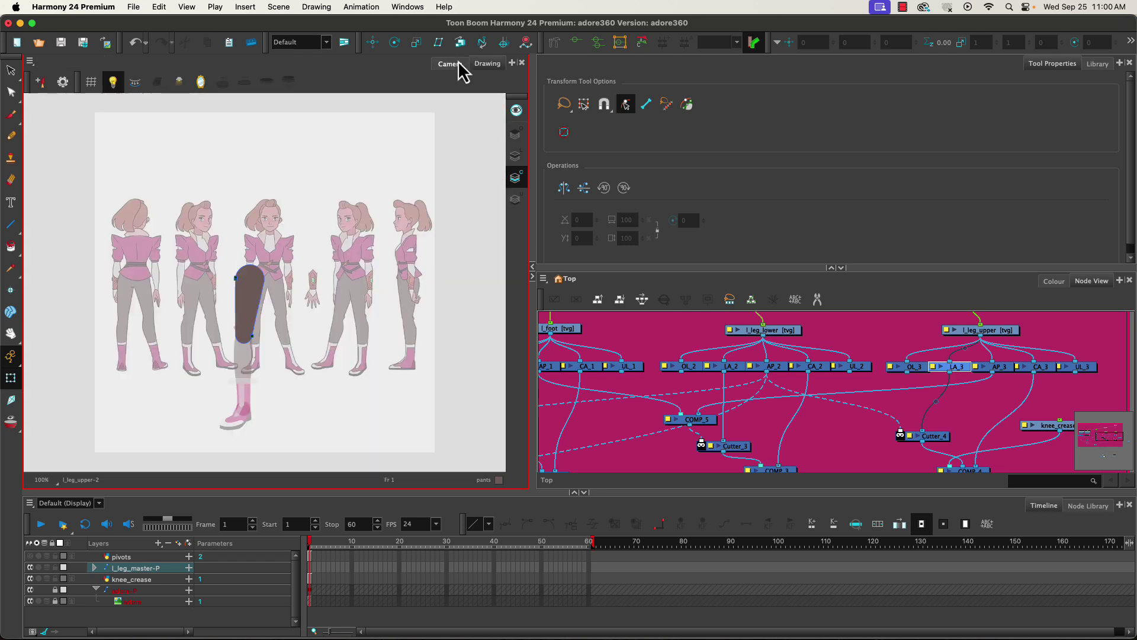
click(515, 156)
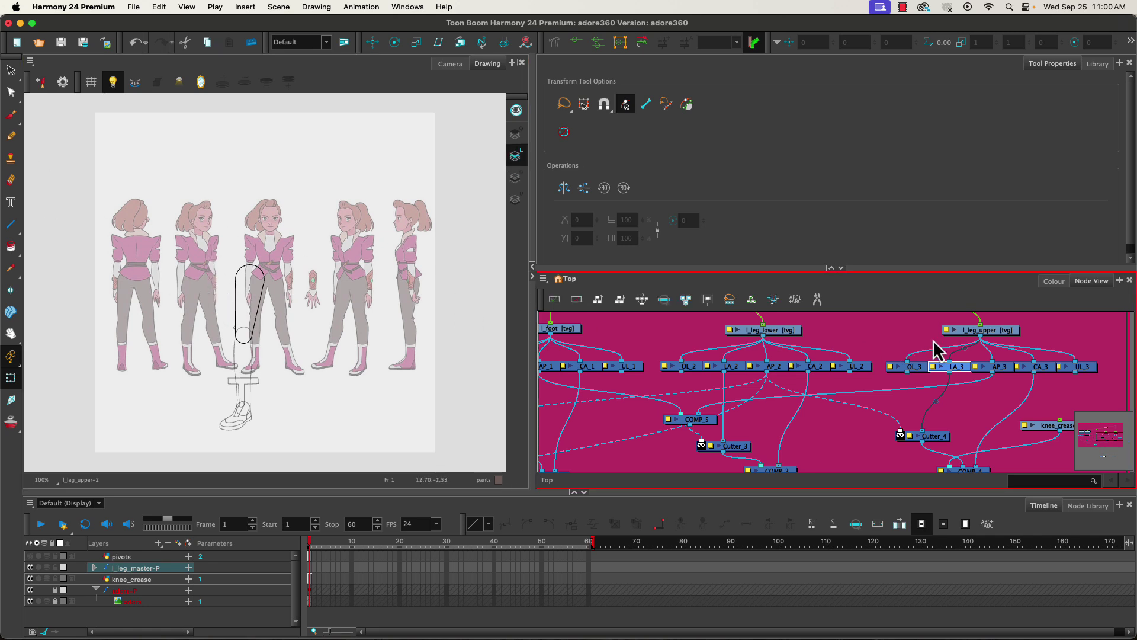
click(983, 331)
click(10, 70)
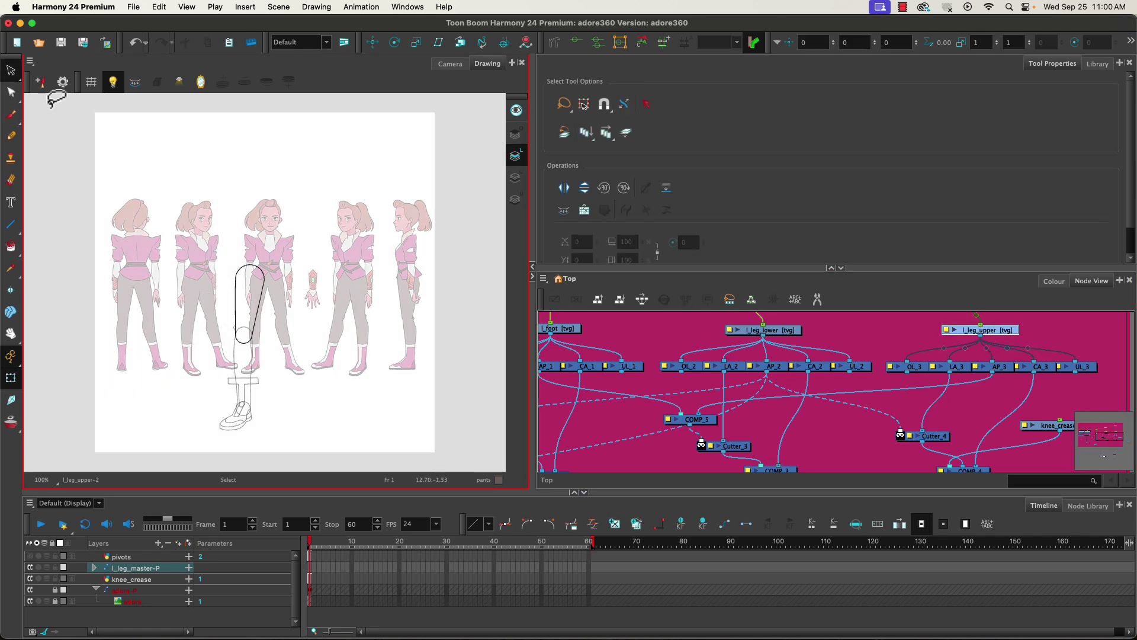
mouse_move(207, 239)
mouse_down()
mouse_move(248, 232)
mouse_move(211, 255)
mouse_up()
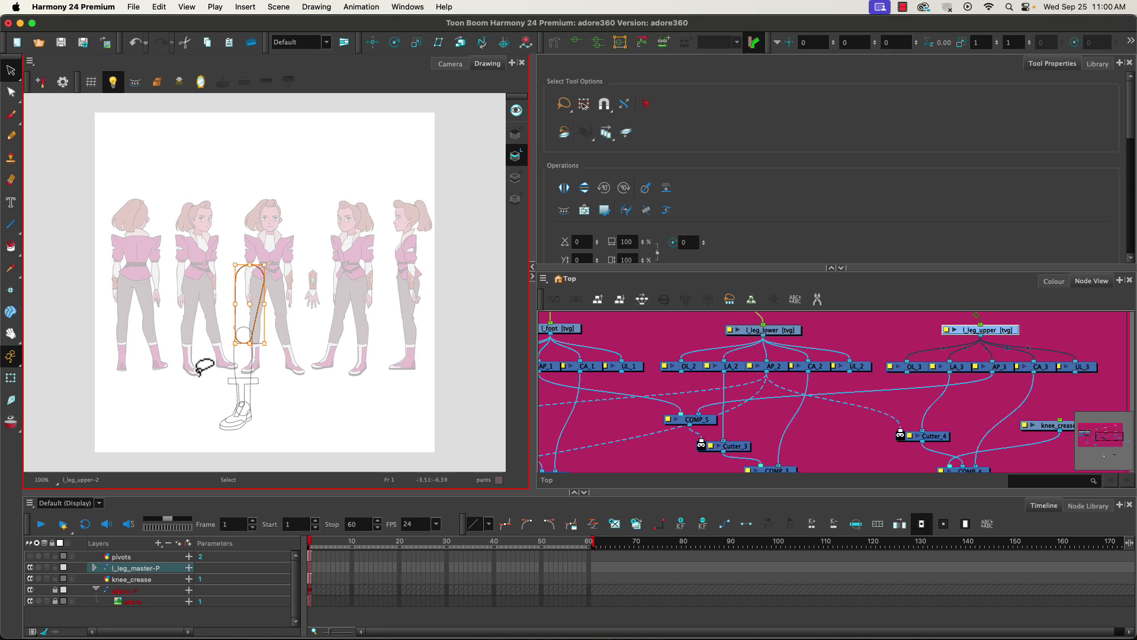
click(516, 134)
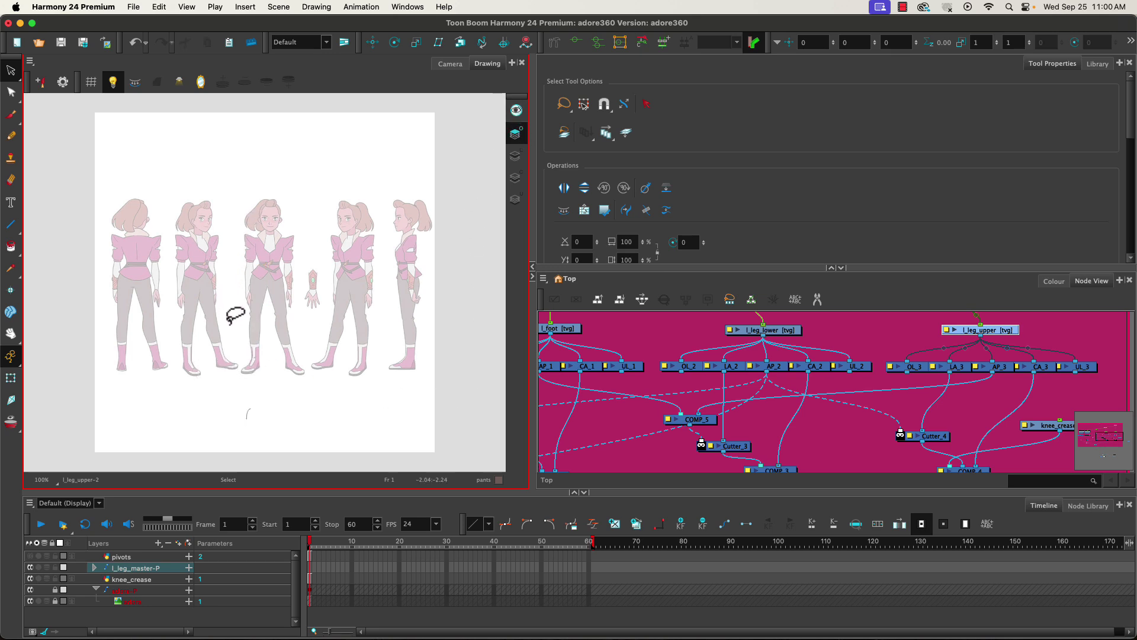
click(240, 400)
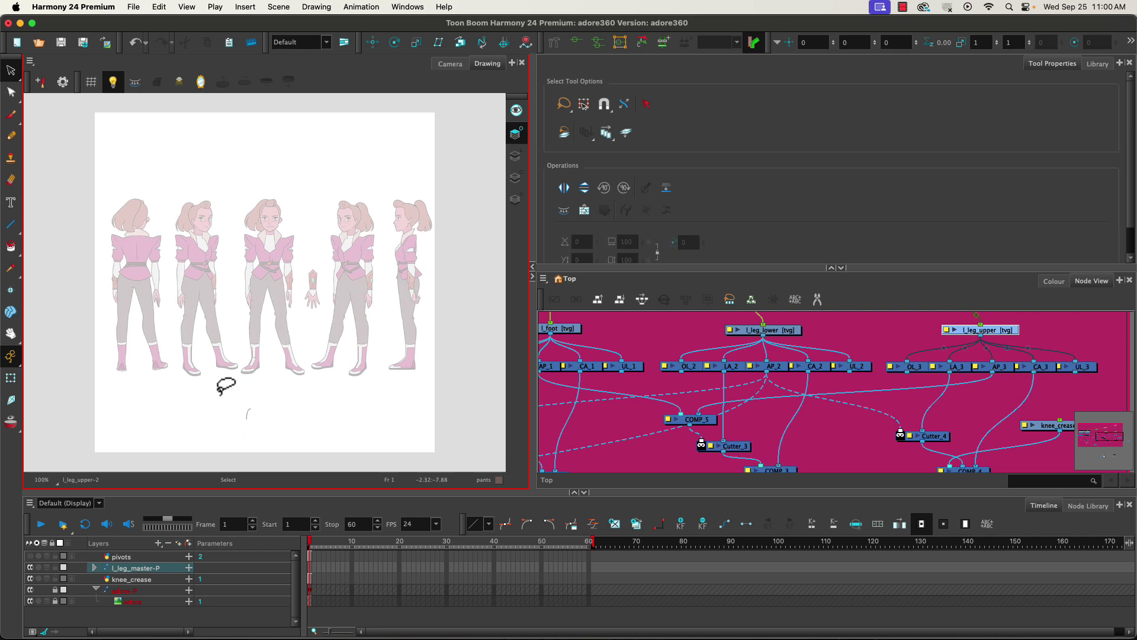
key(ctrl+a)
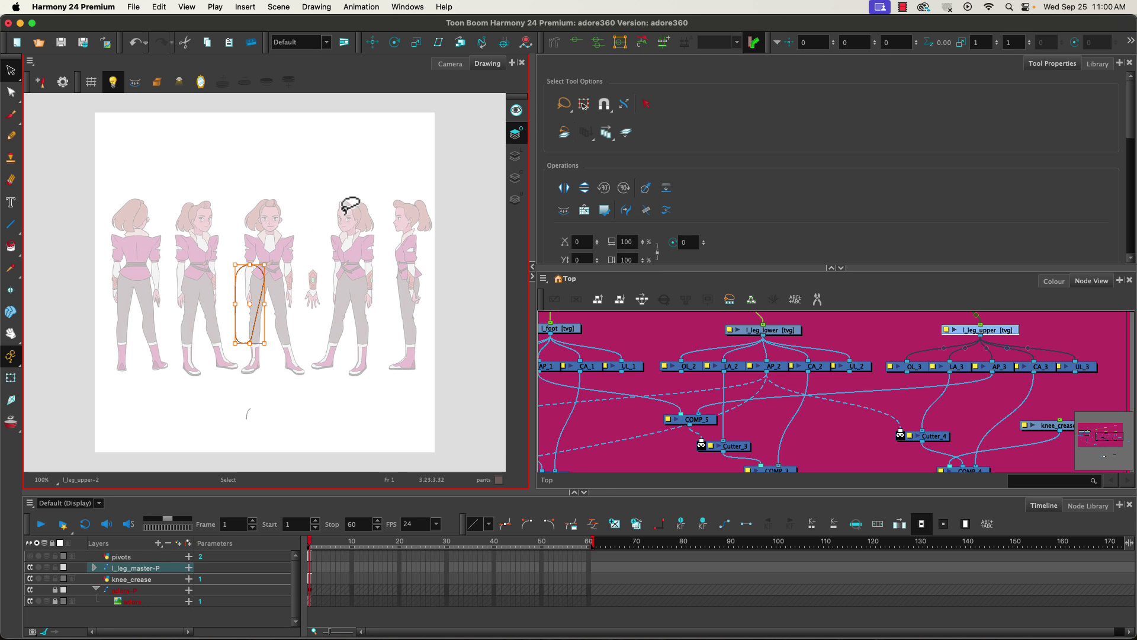
Step: On the Overlay layer, delete the contour points forming the rounded top of the upper leg outline
click(515, 137)
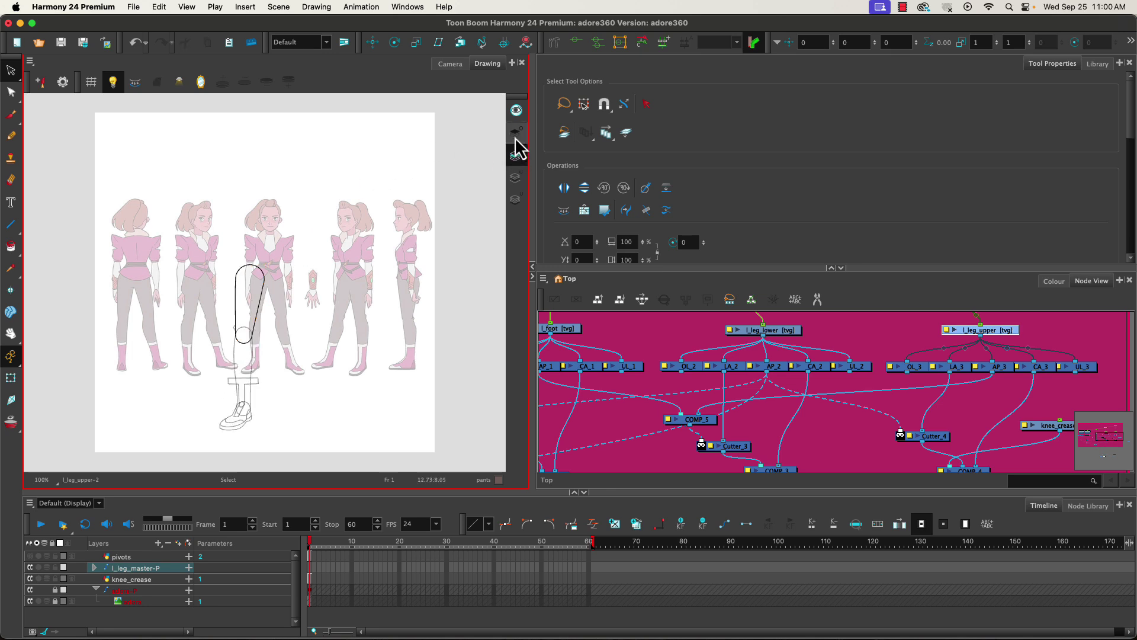
click(515, 135)
scroll(235, 335, up, 2)
scroll(236, 336, up, 2)
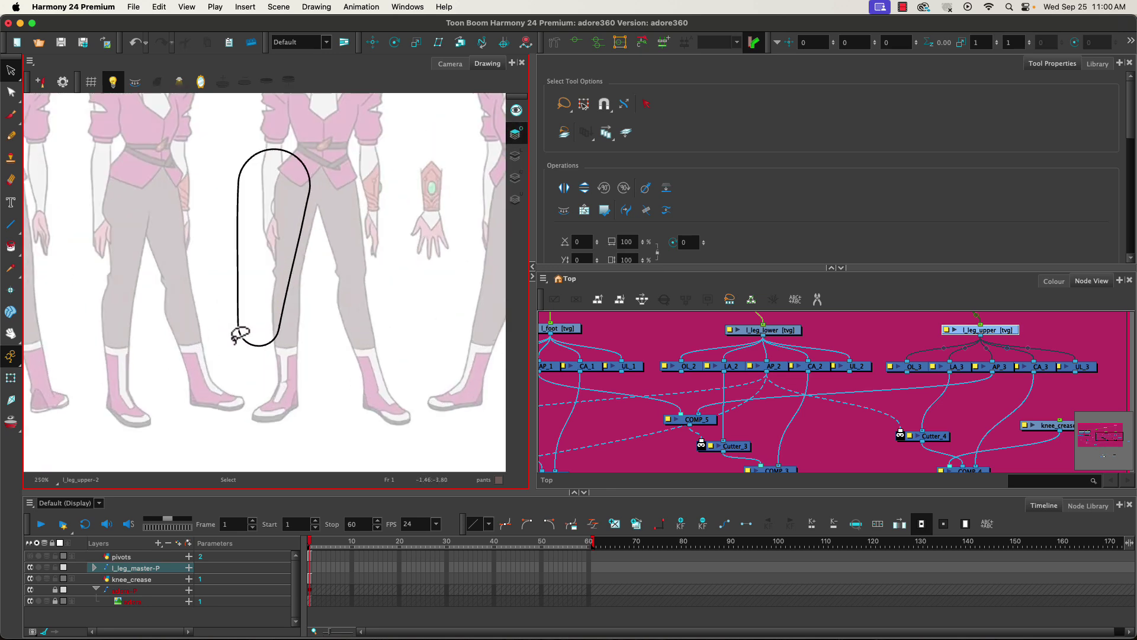
click(10, 92)
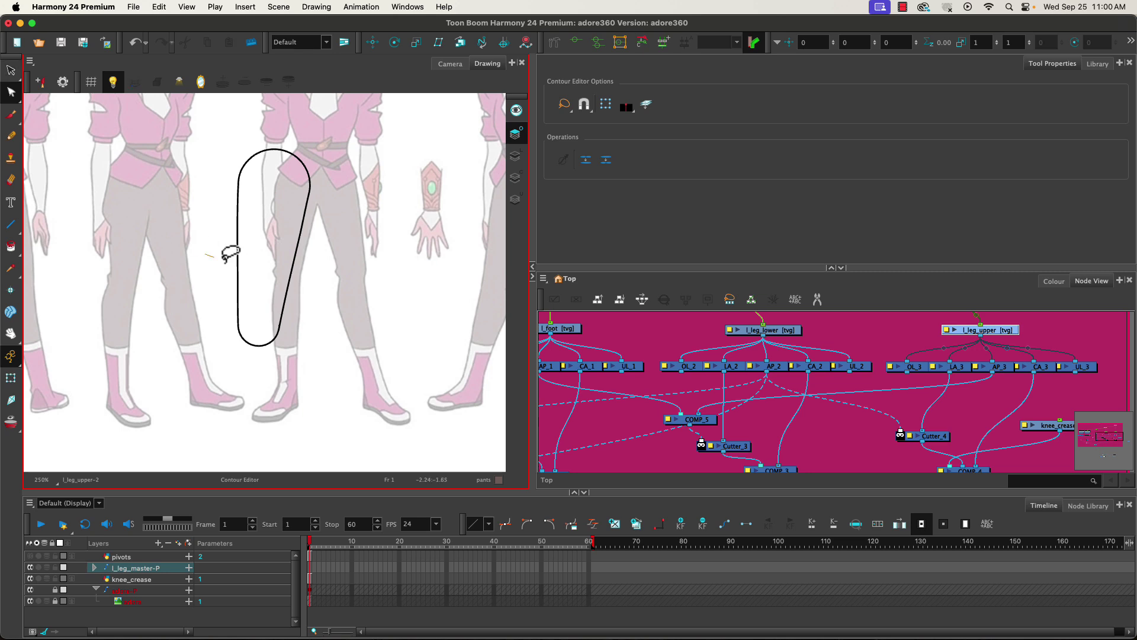
mouse_move(229, 254)
mouse_down()
mouse_move(274, 304)
mouse_move(233, 343)
mouse_move(261, 366)
mouse_up()
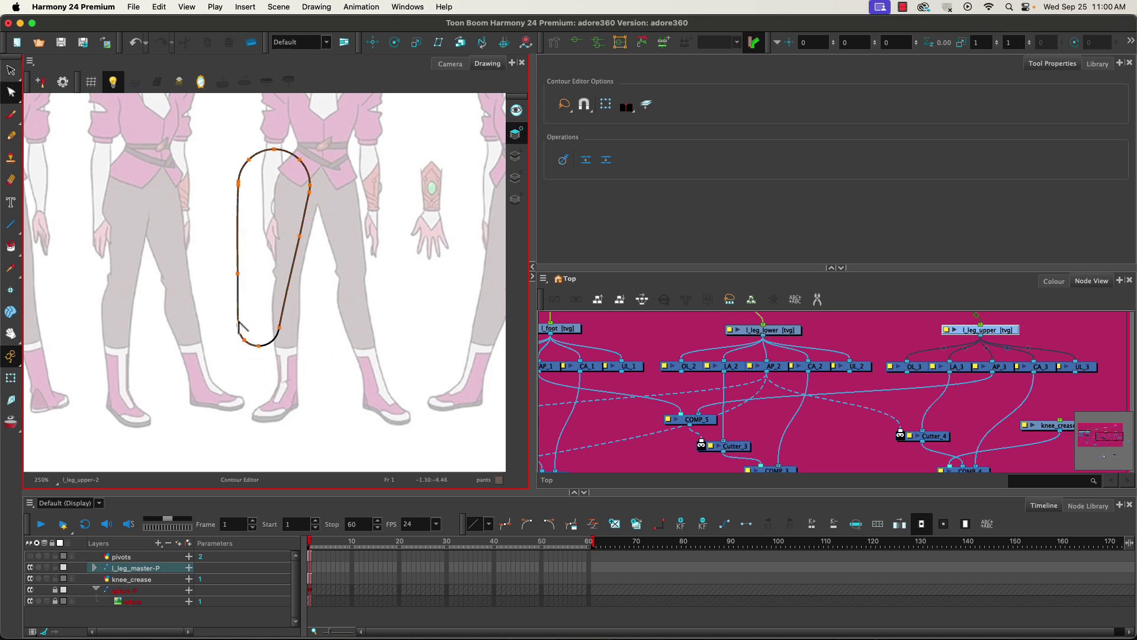
click(243, 172)
key(Delete)
click(291, 162)
key(Delete)
click(307, 184)
key(Delete)
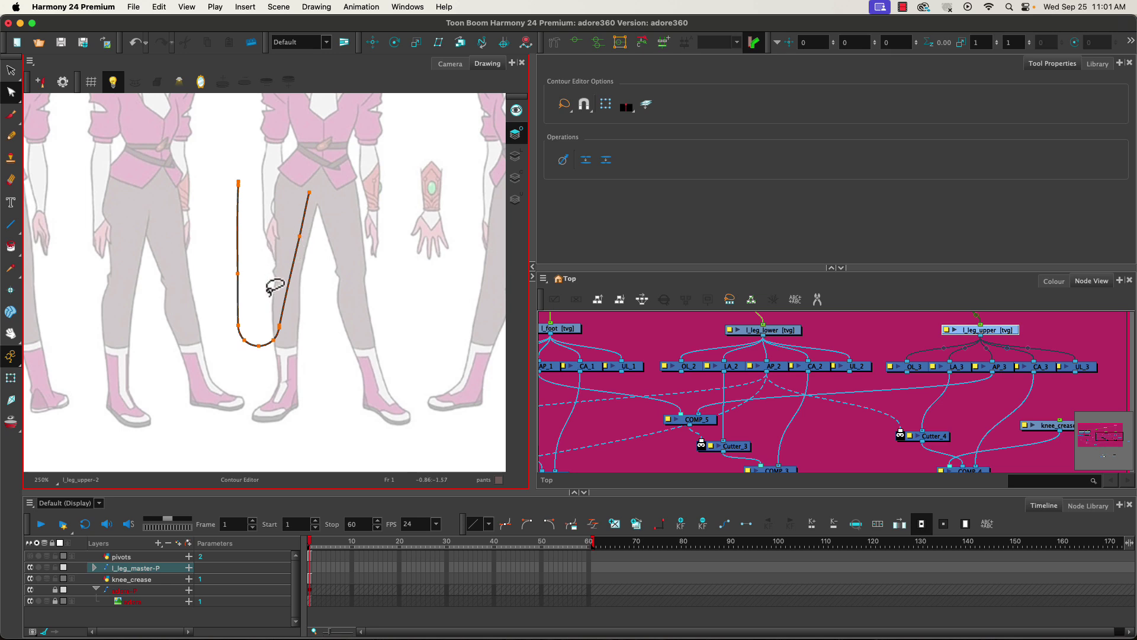
Step: Delete the contour points of the outline's rounded bottom, leaving only the two straight side lines on the Overlay layer
click(243, 341)
key(Delete)
click(242, 333)
key(Delete)
key(Delete)
key(Delete)
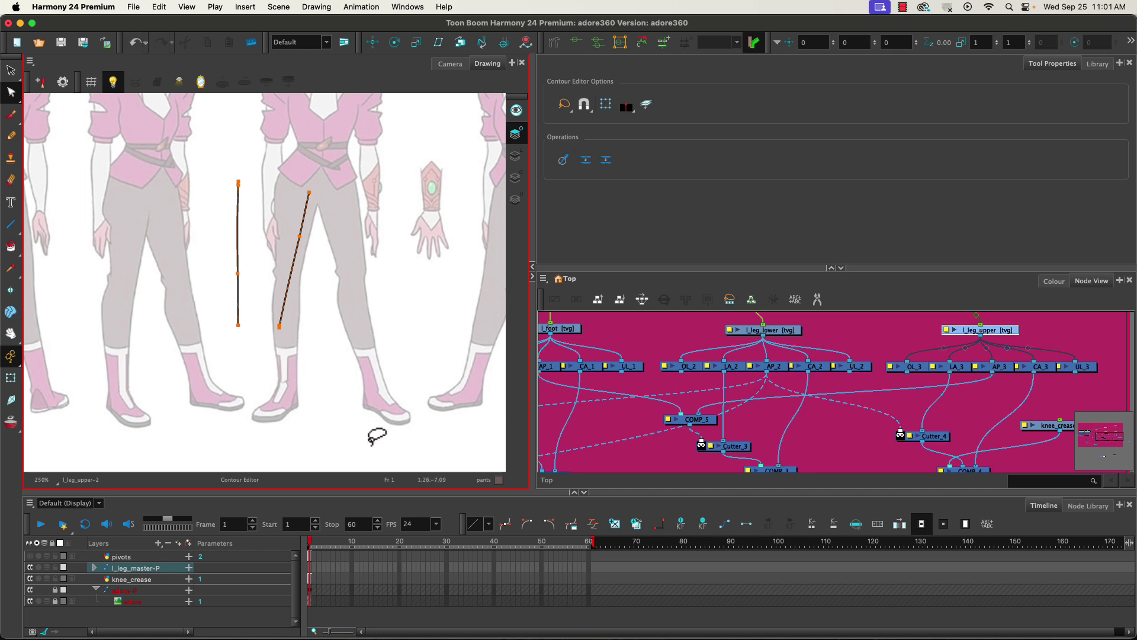
Step: In the Camera view, shorten the overlay line on the crease side by raising its lower end to the middle of the knee crease
click(450, 64)
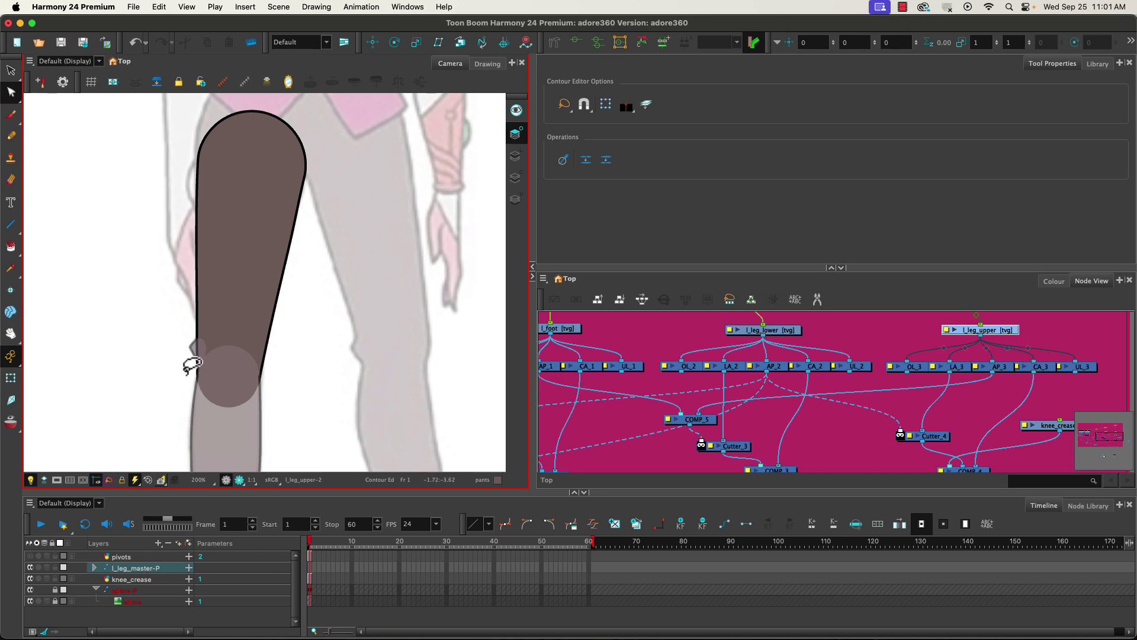
scroll(188, 355, up, 3)
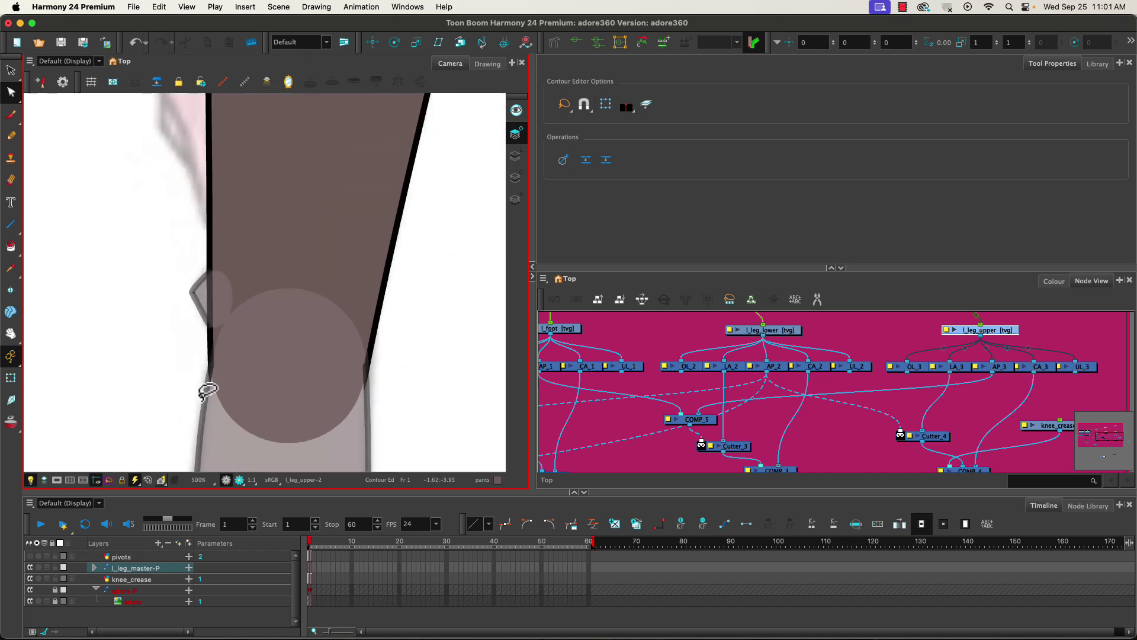
scroll(207, 391, up, 1)
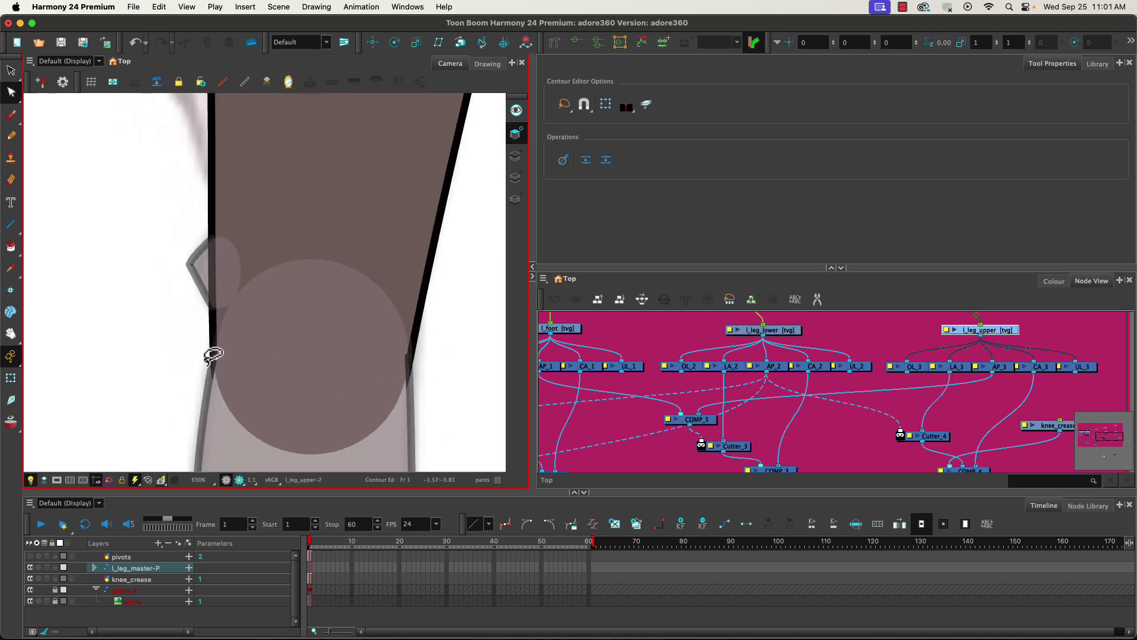
click(213, 220)
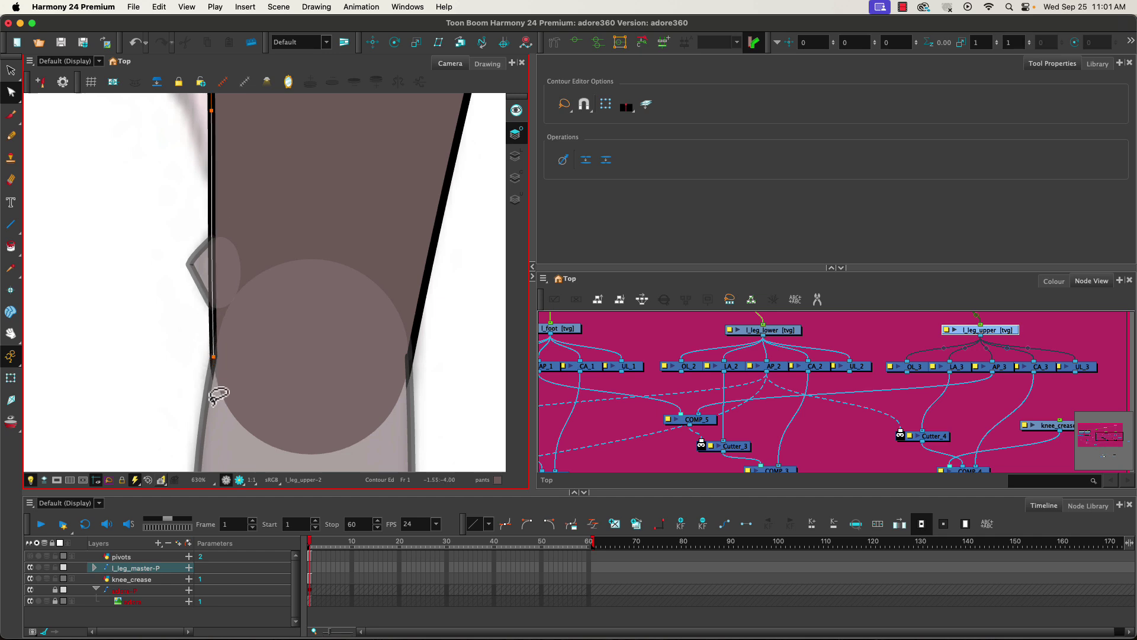
click(213, 271)
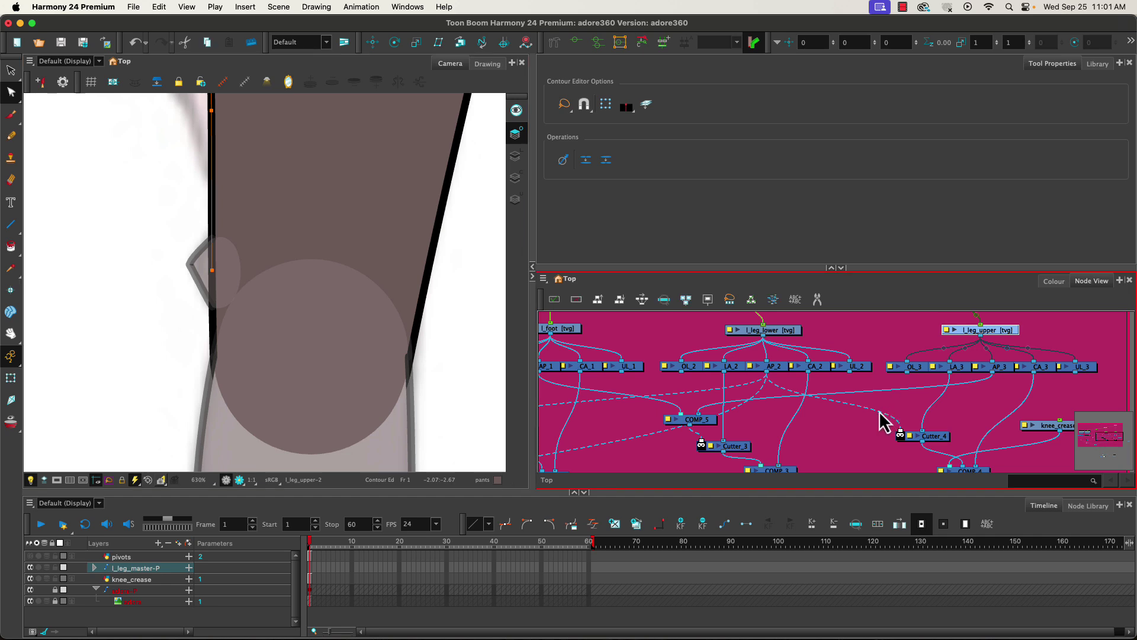
Step: Connect the upper leg's overlay node OL_3 to COMP_4 and check the leg with the Transform tool
scroll(847, 422, down, 2)
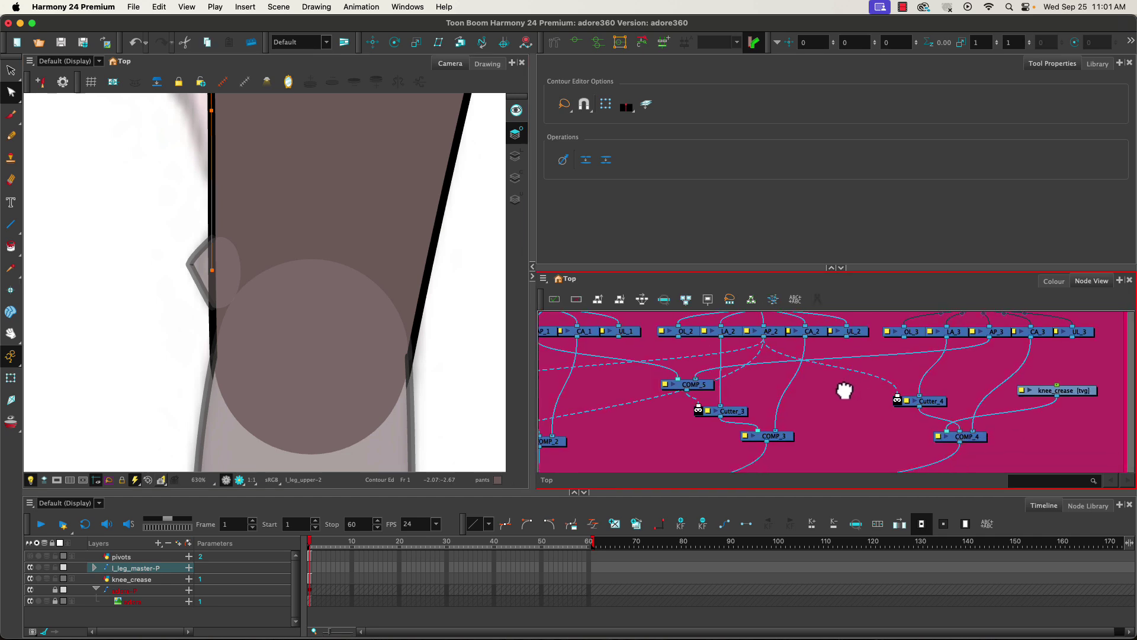
click(831, 269)
drag(905, 234, 943, 328)
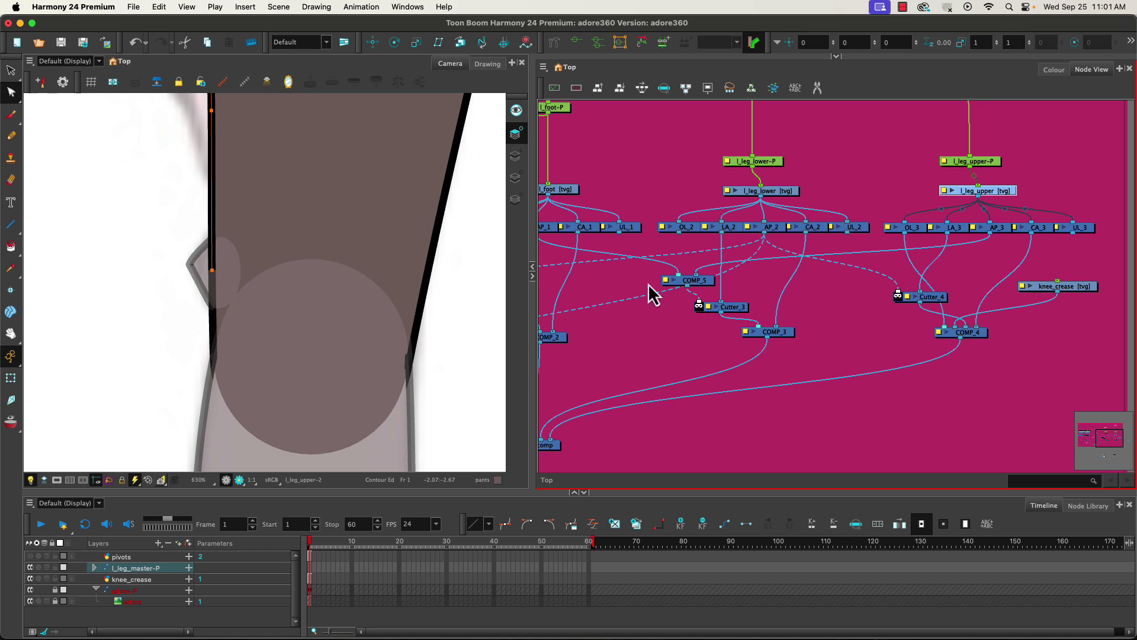
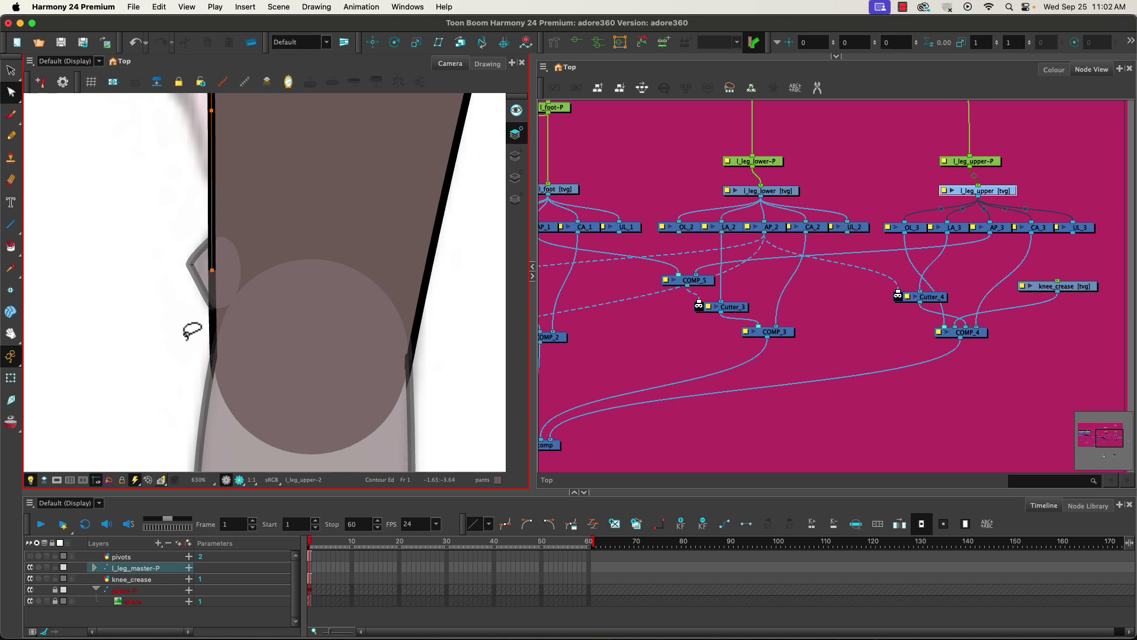
click(11, 379)
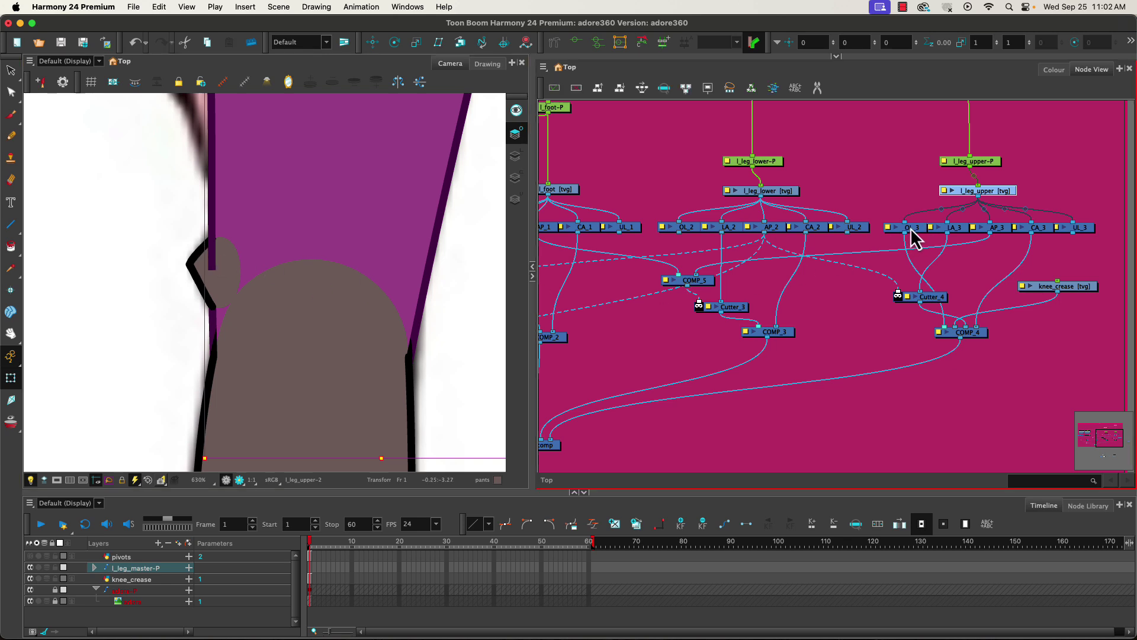
Step: In the Drawing view, try to set the end tip of the crease-side overlay line to Flat with the Pencil Editor
click(488, 64)
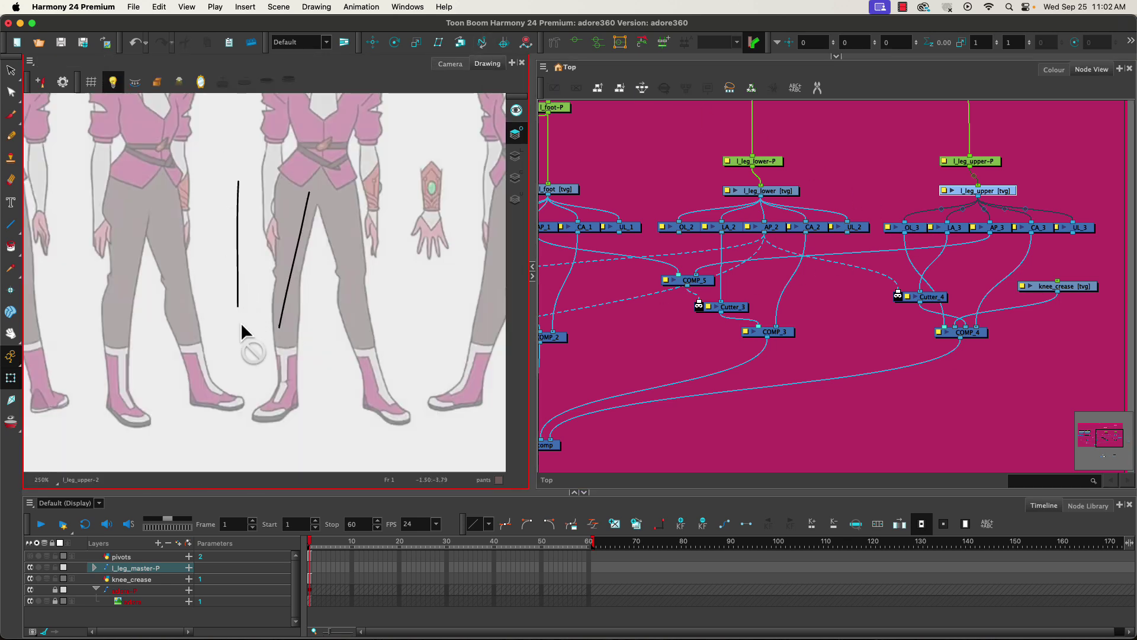
scroll(239, 316, up, 5)
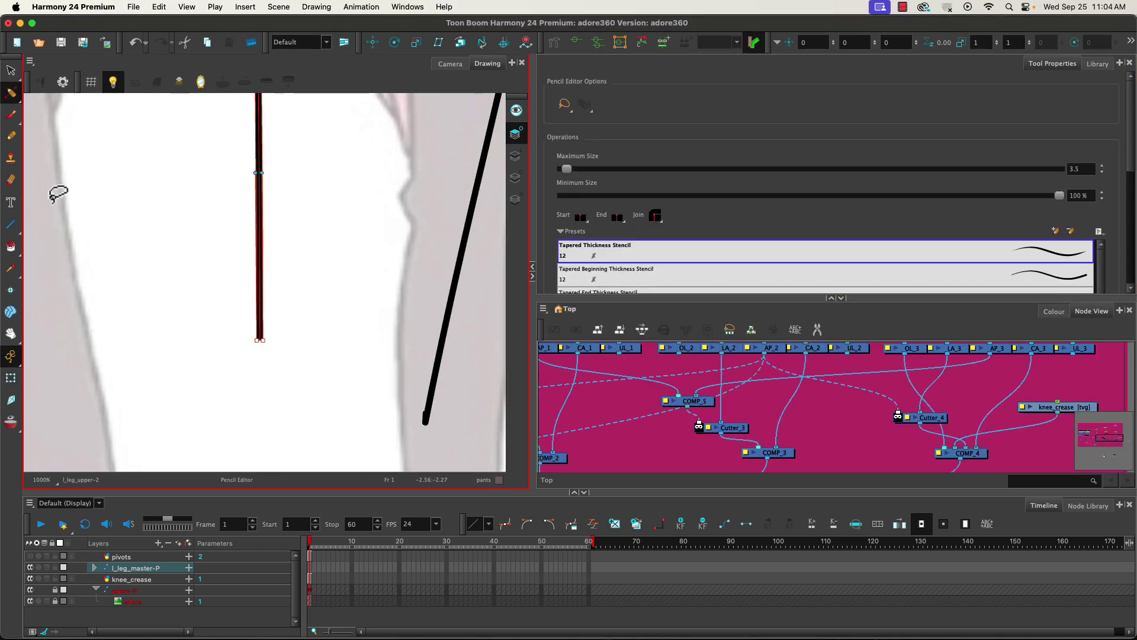
click(11, 95)
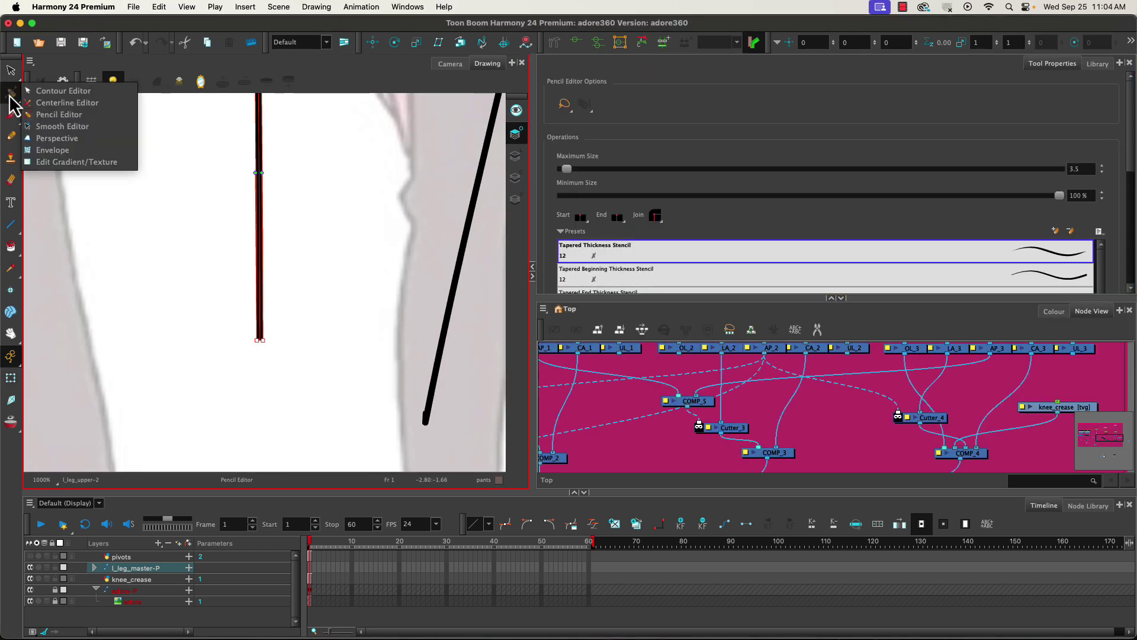
click(33, 118)
click(247, 326)
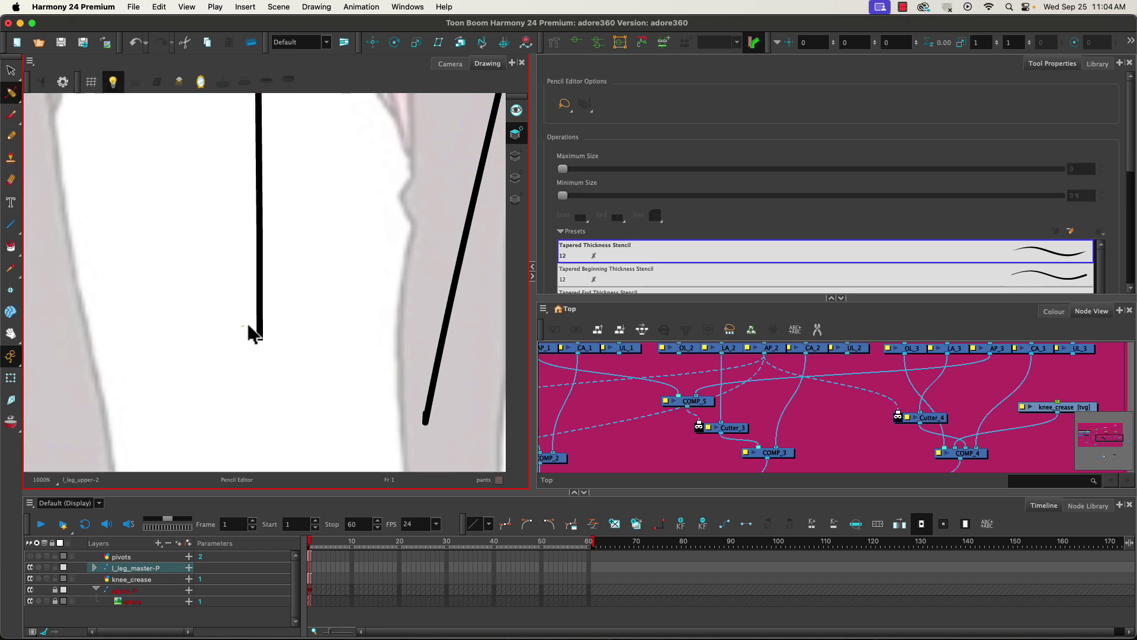
click(258, 332)
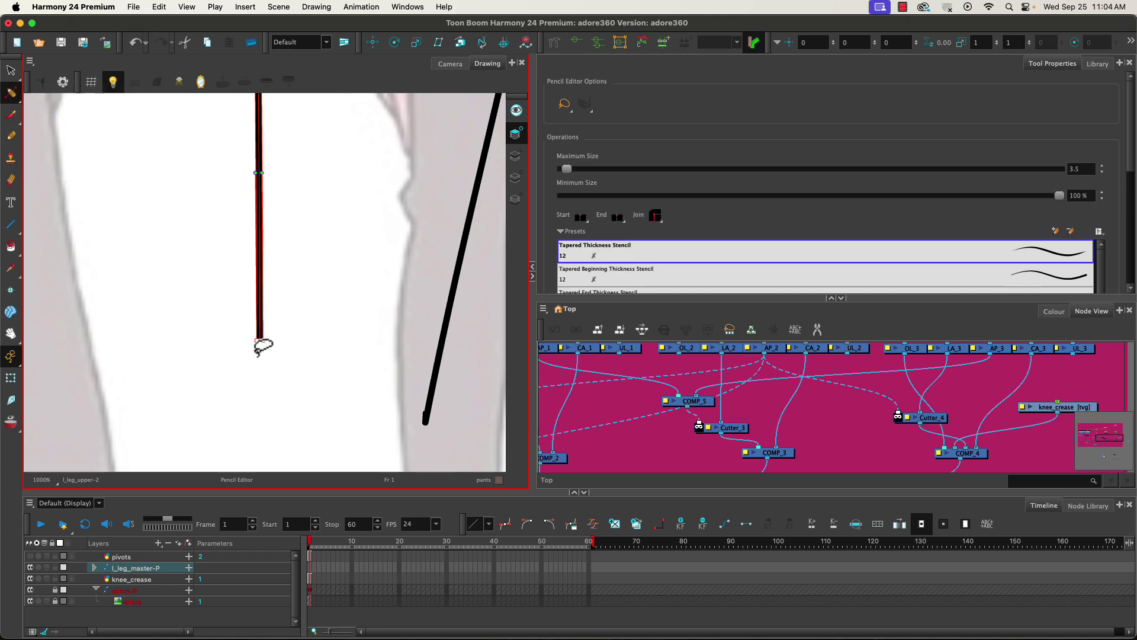
click(583, 223)
click(591, 232)
click(616, 220)
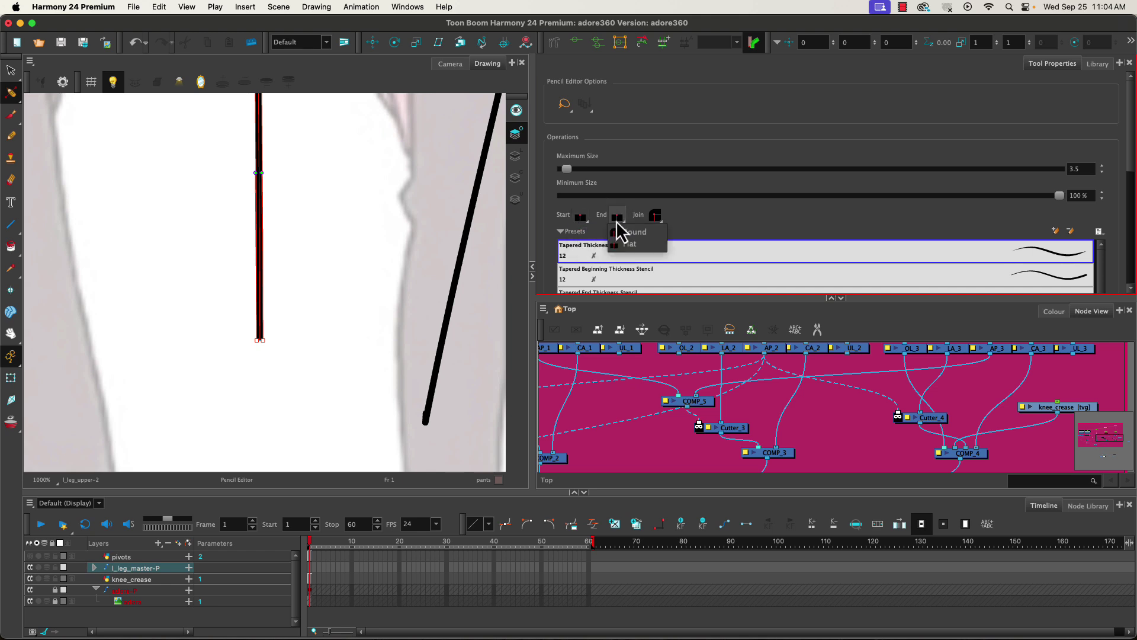
click(628, 243)
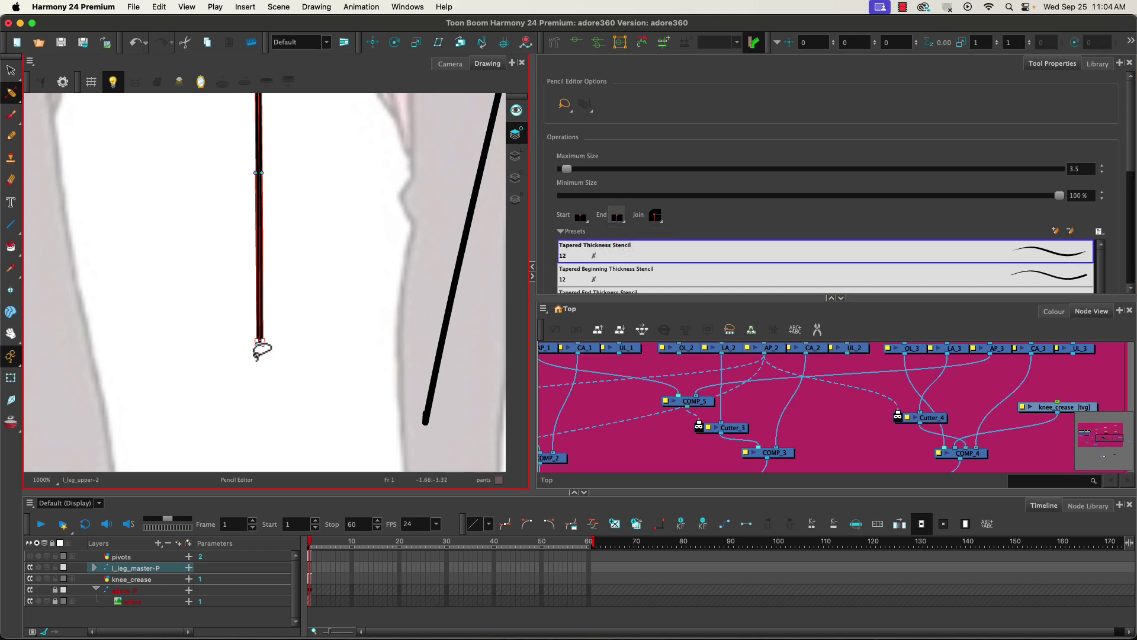
scroll(257, 351, up, 4)
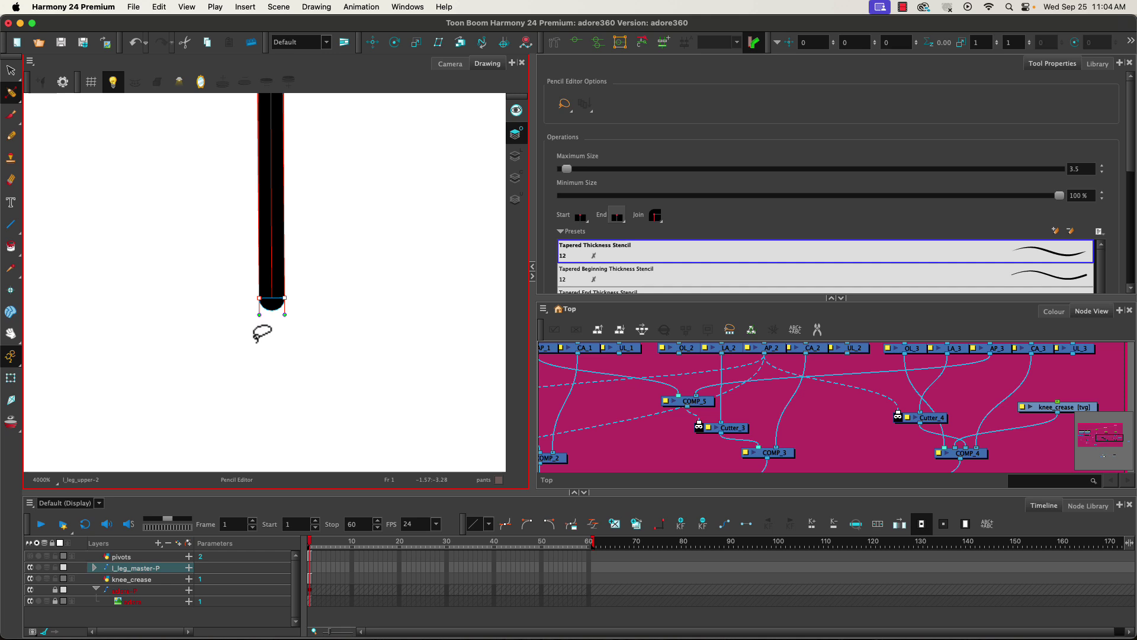
scroll(262, 333, down, 7)
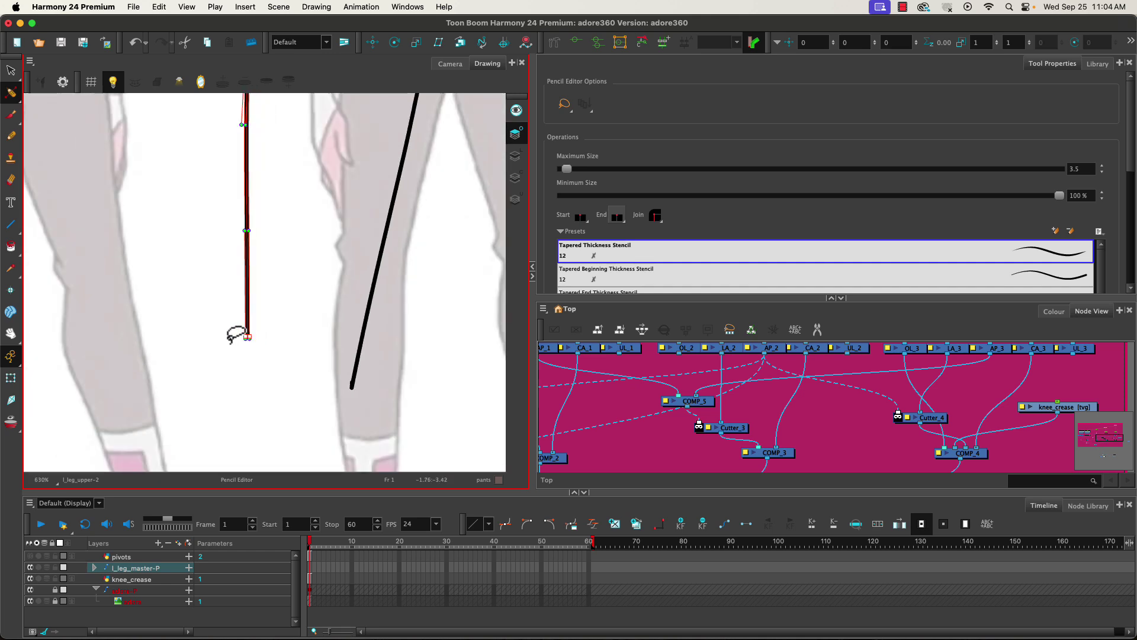
Step: In the Camera view, reshape the upper rounded tip of the knee crease line with the Pencil Editor so it fits inside the leg outline
click(451, 64)
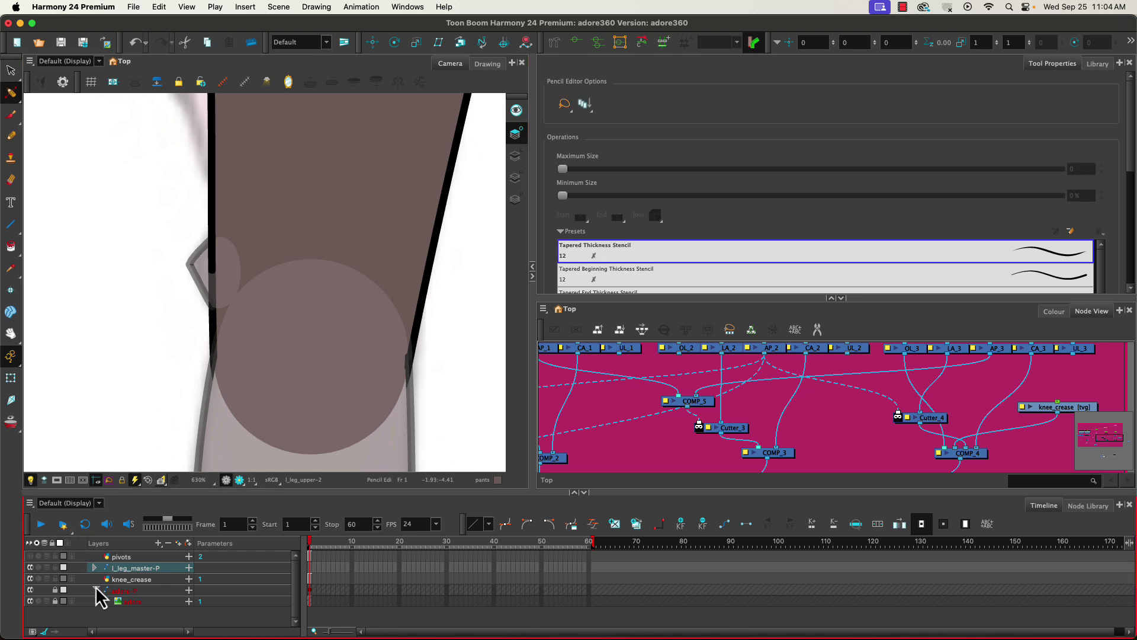
click(12, 380)
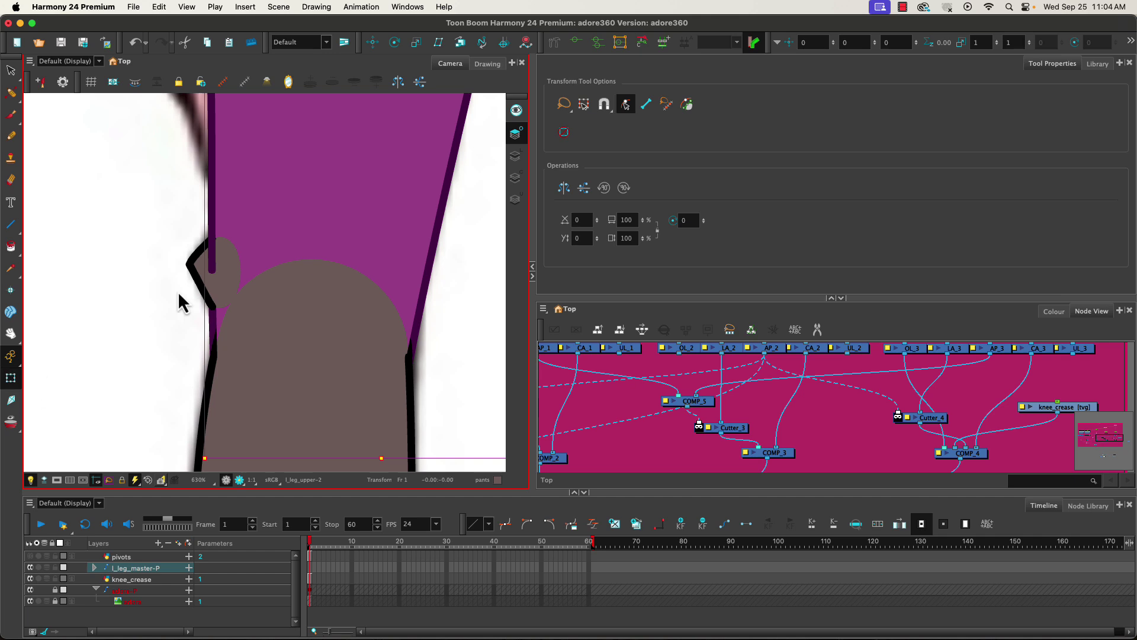
scroll(202, 270, up, 5)
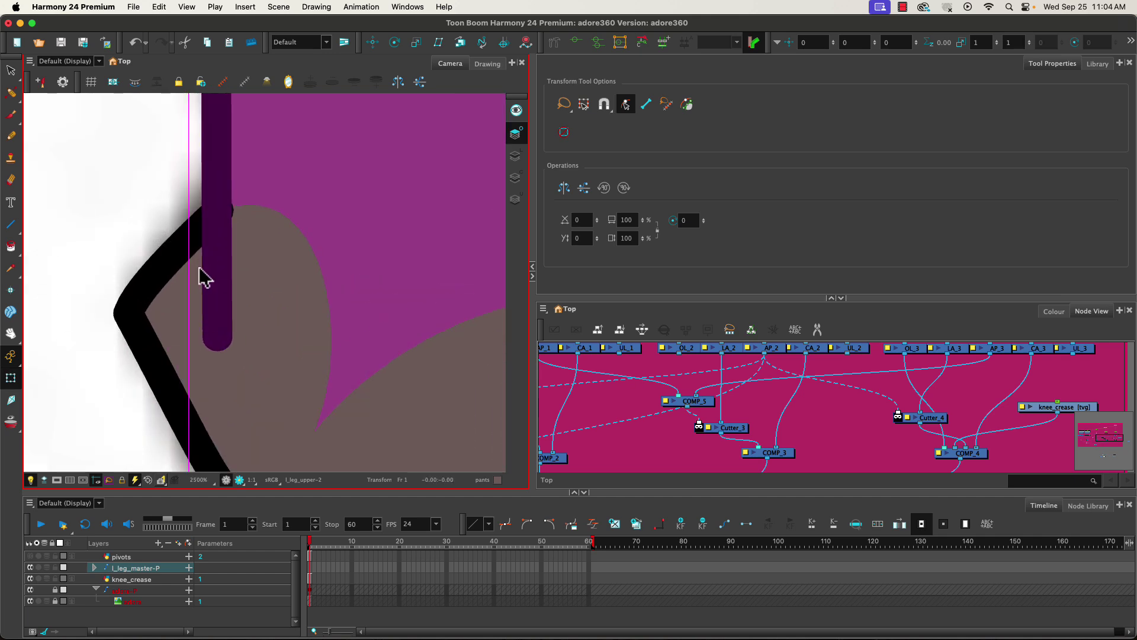
scroll(202, 273, up, 1)
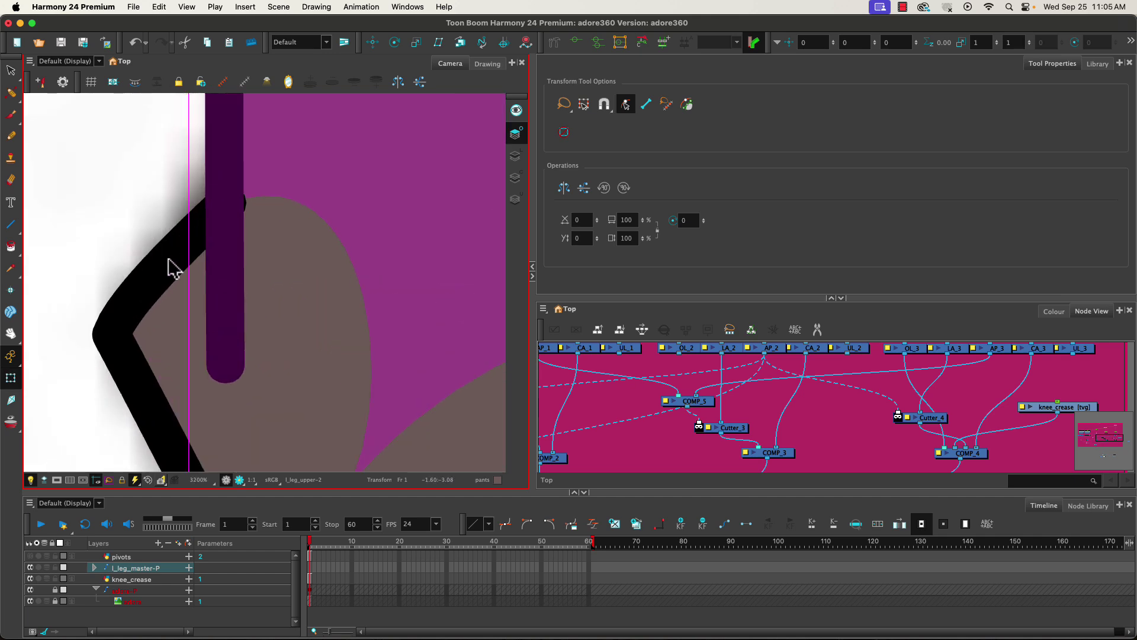
click(171, 264)
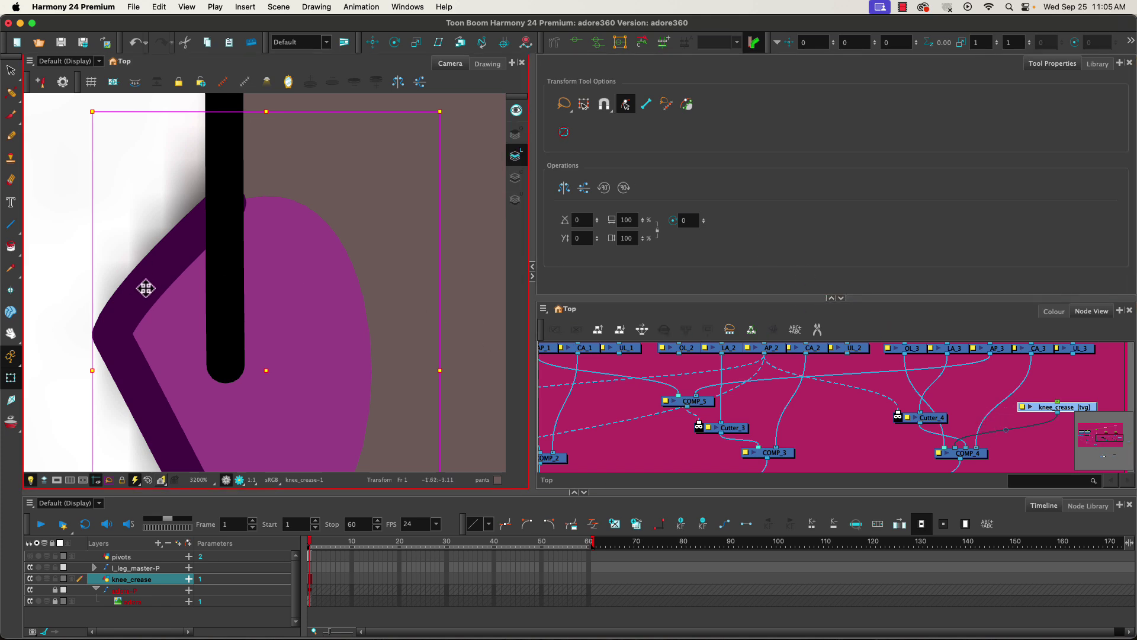
key(alt+shift+q)
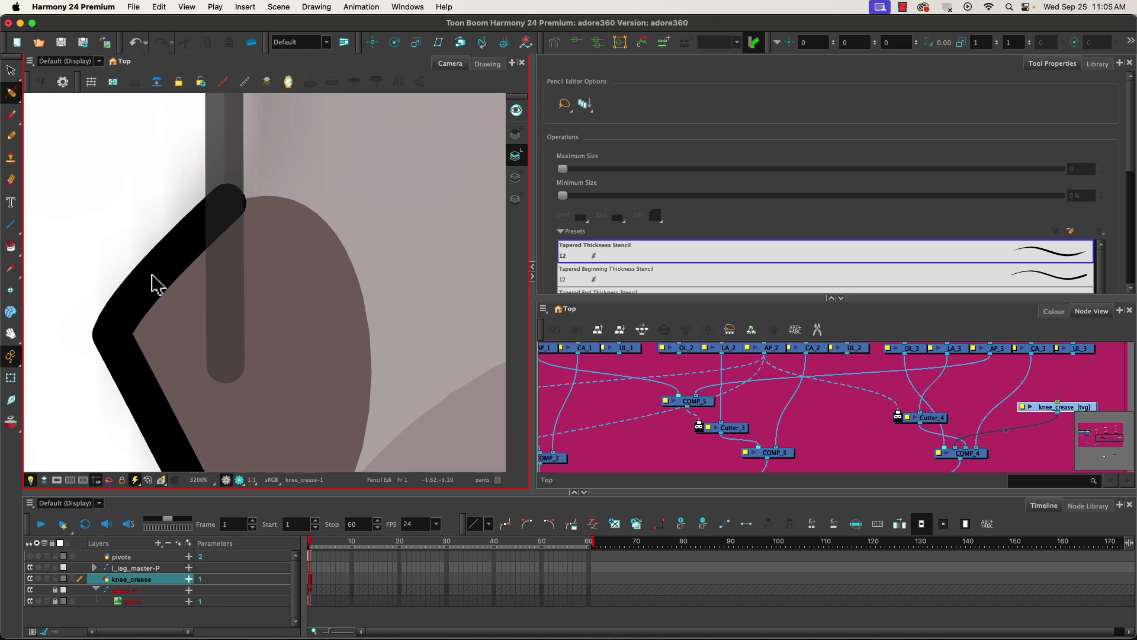
click(153, 276)
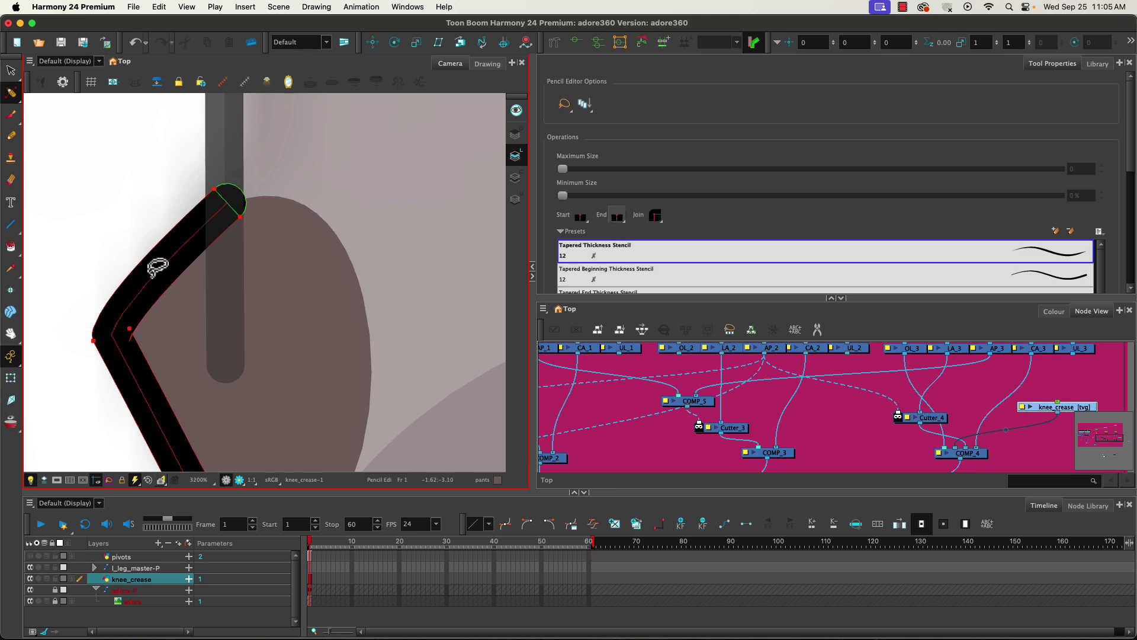
click(240, 219)
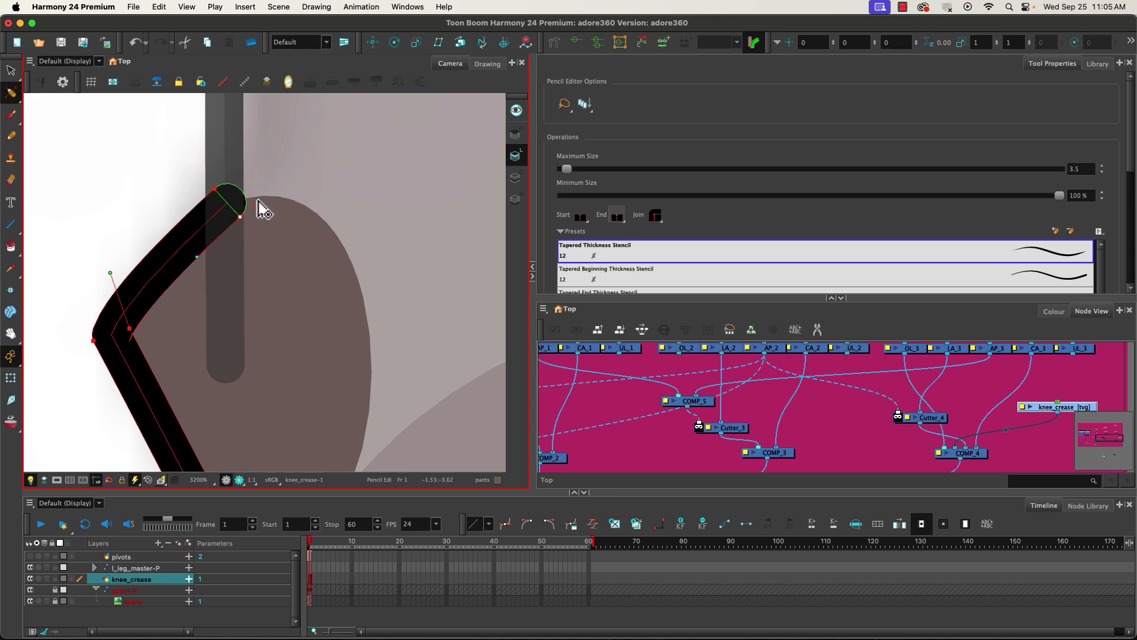
drag(258, 201, 252, 193)
key(super+z)
drag(259, 201, 246, 187)
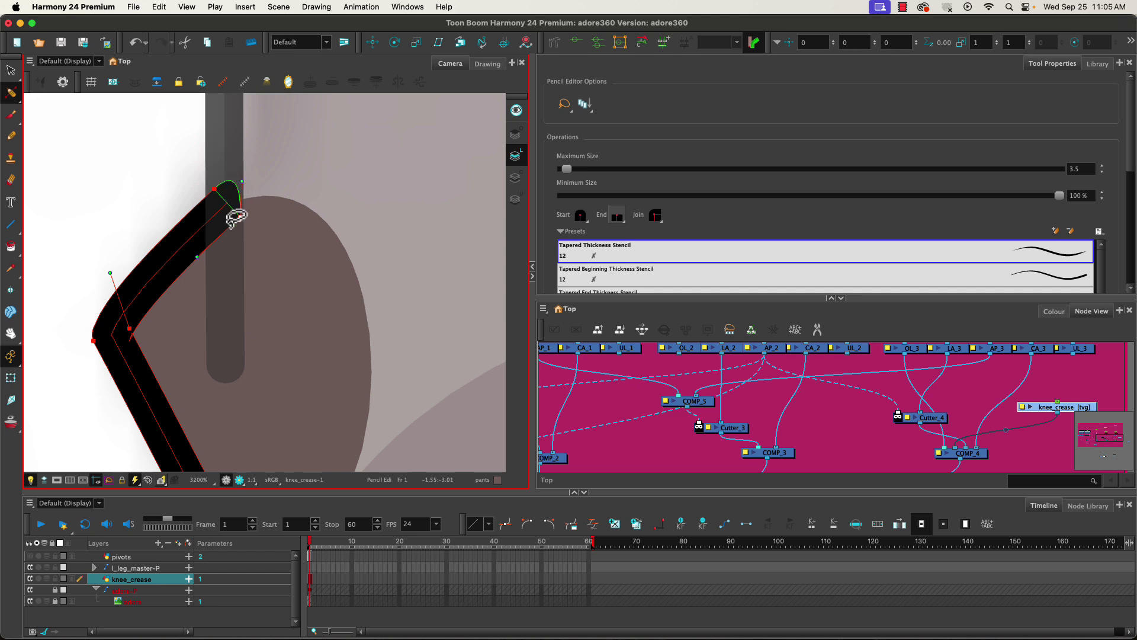
Step: Reshape the lower rounded tip of the knee crease line so it follows the direction of the lower leg outline
drag(177, 376, 182, 213)
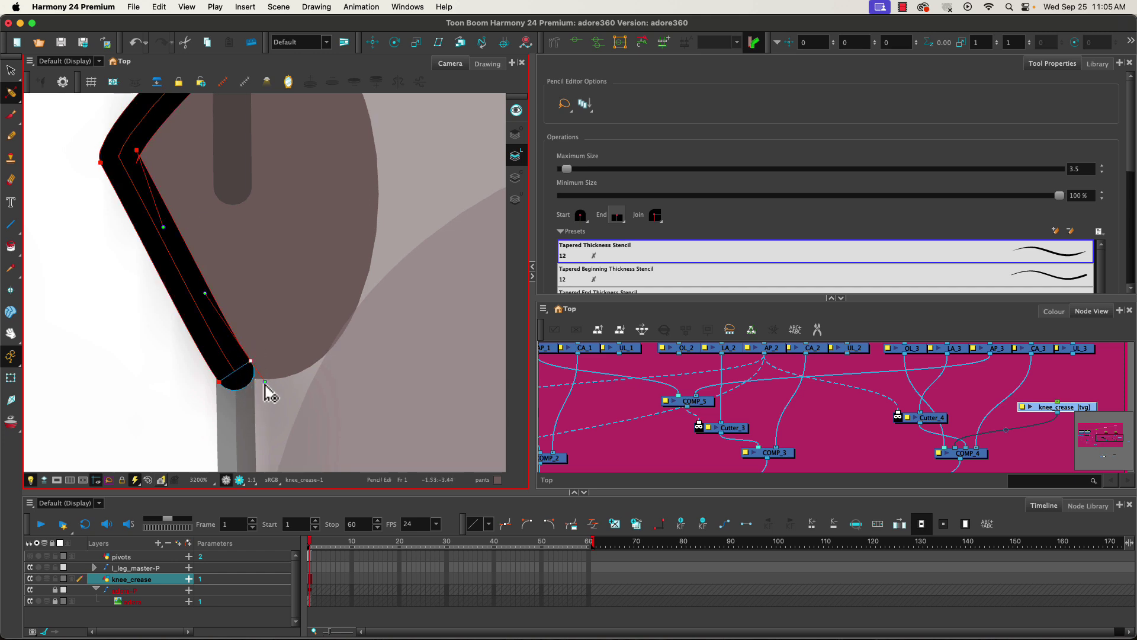
drag(265, 382, 259, 409)
key(space)
drag(203, 279, 231, 455)
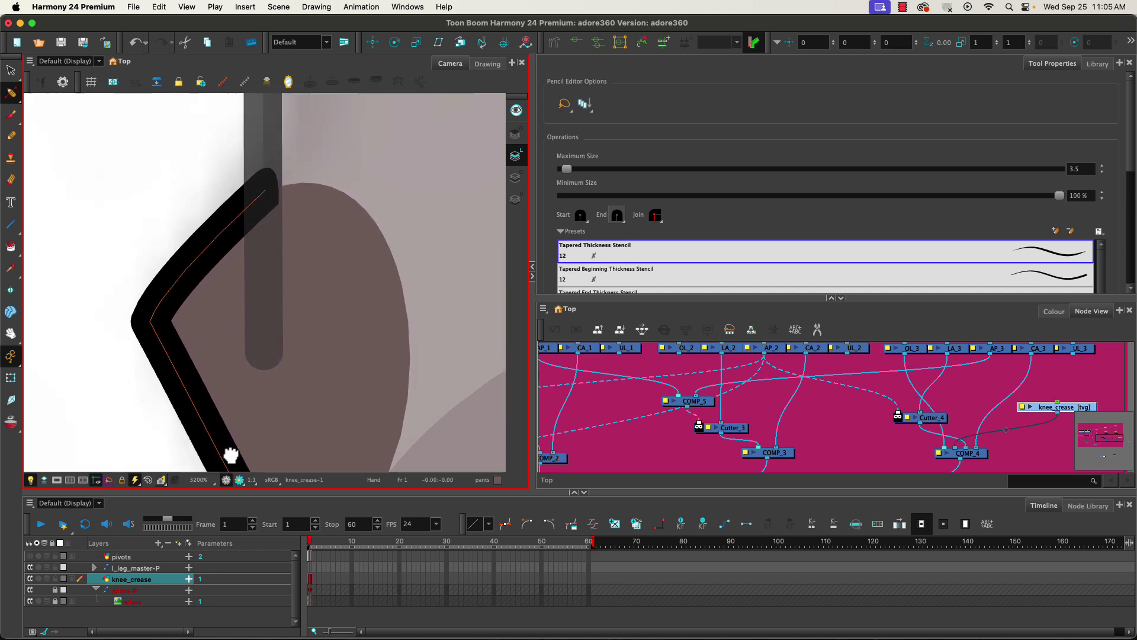
click(232, 420)
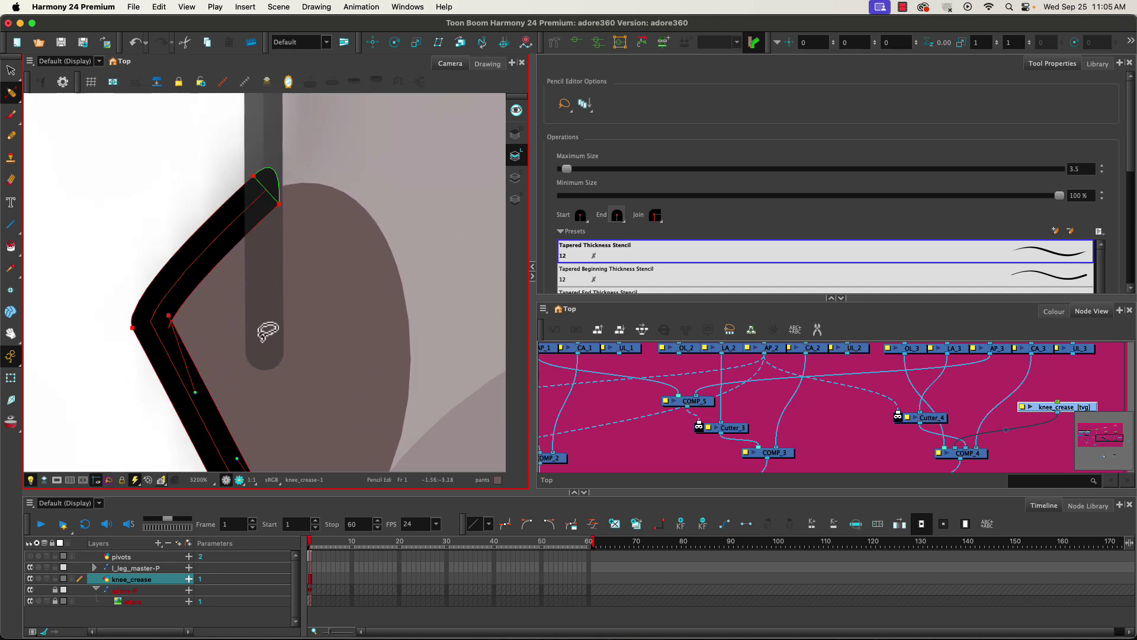
Step: On the upper leg drawing's Overlay layer, stretch the lower tip of the crease-side line downward into a longer rounded taper
click(264, 350)
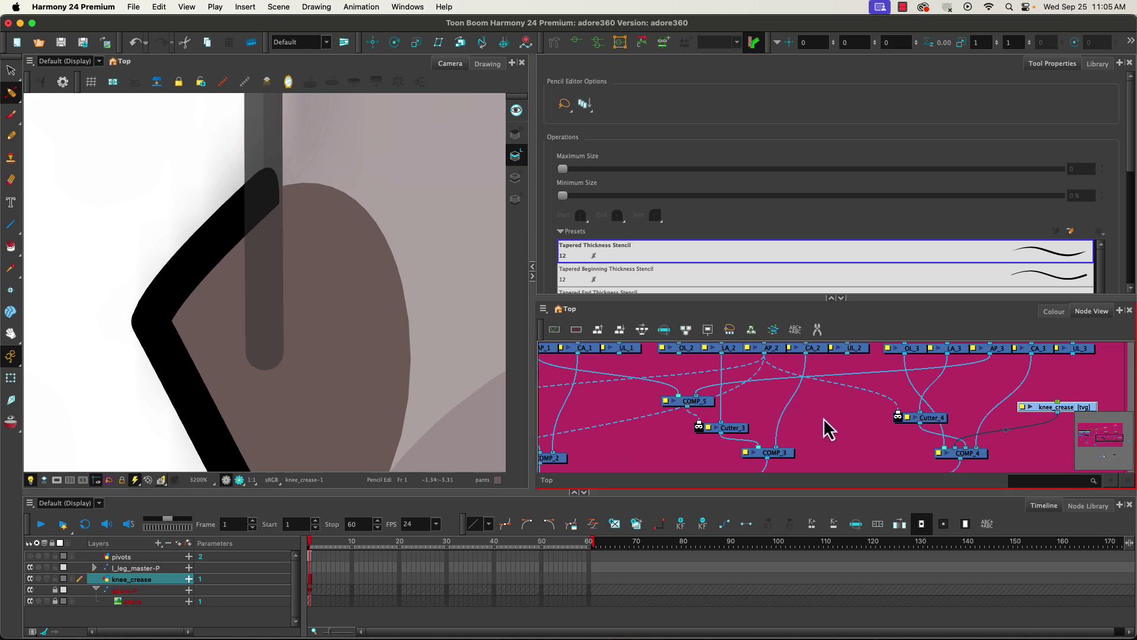
click(515, 134)
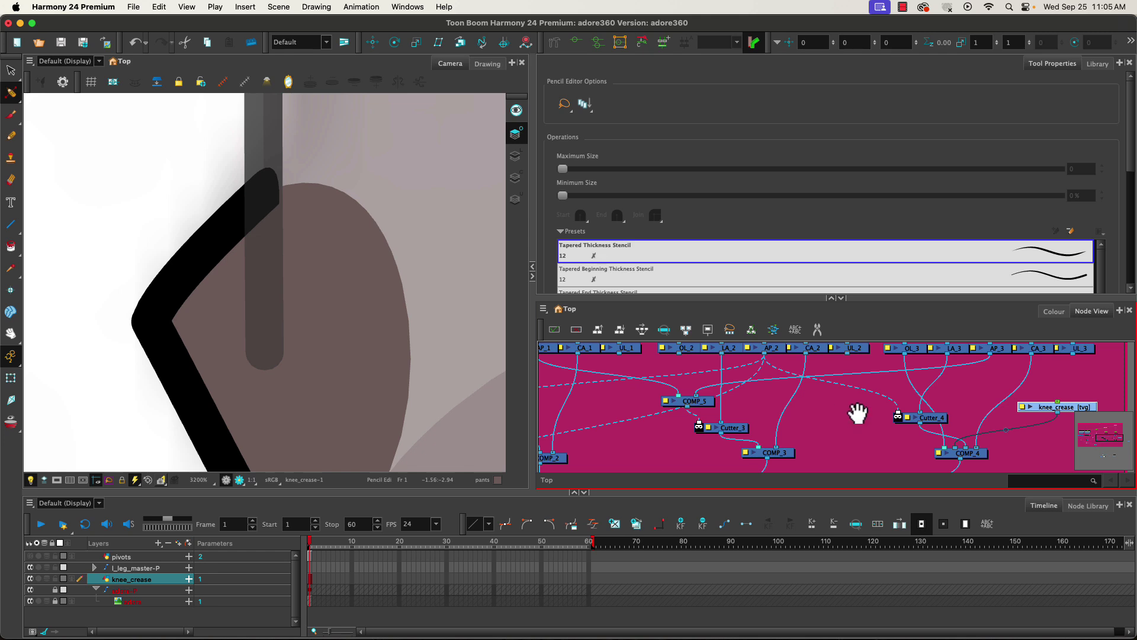
click(909, 349)
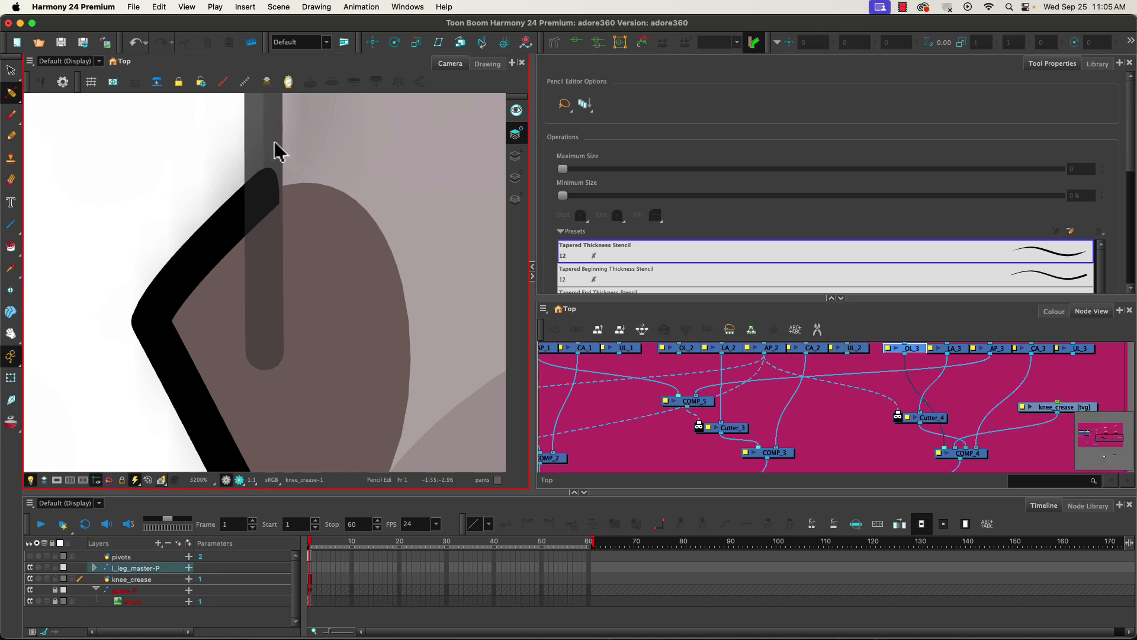
drag(888, 414, 871, 457)
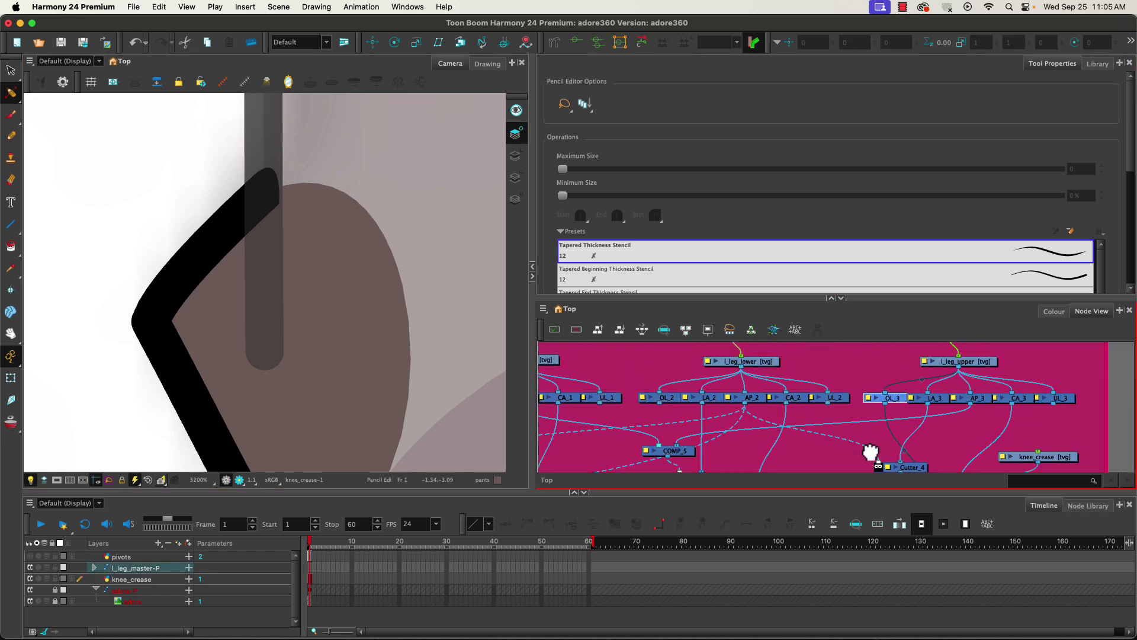
click(956, 372)
click(267, 273)
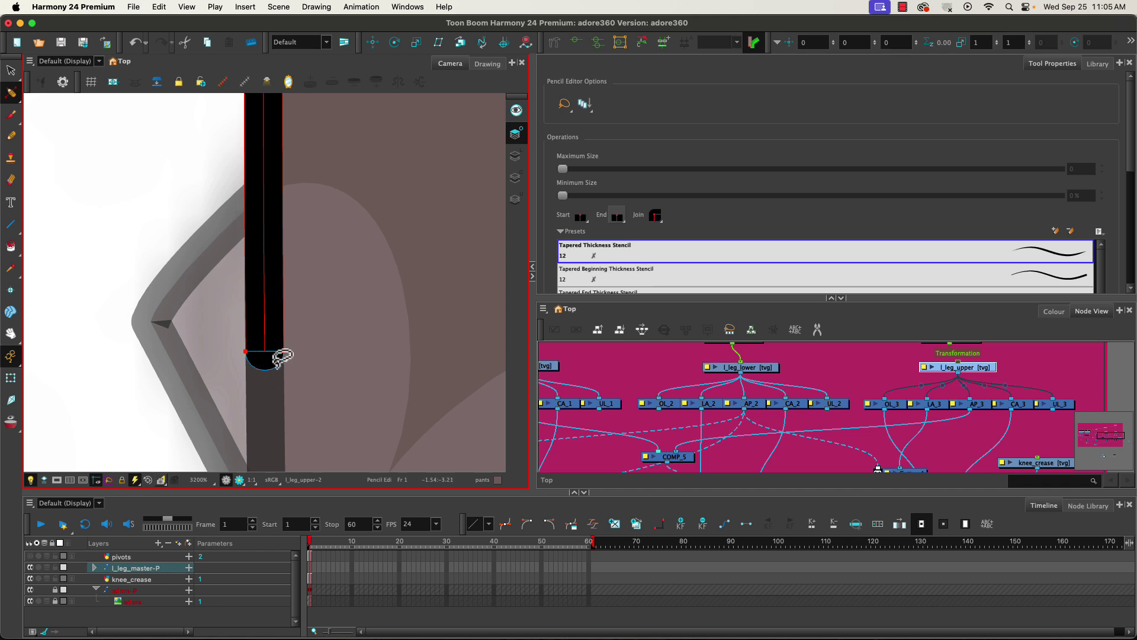
click(246, 352)
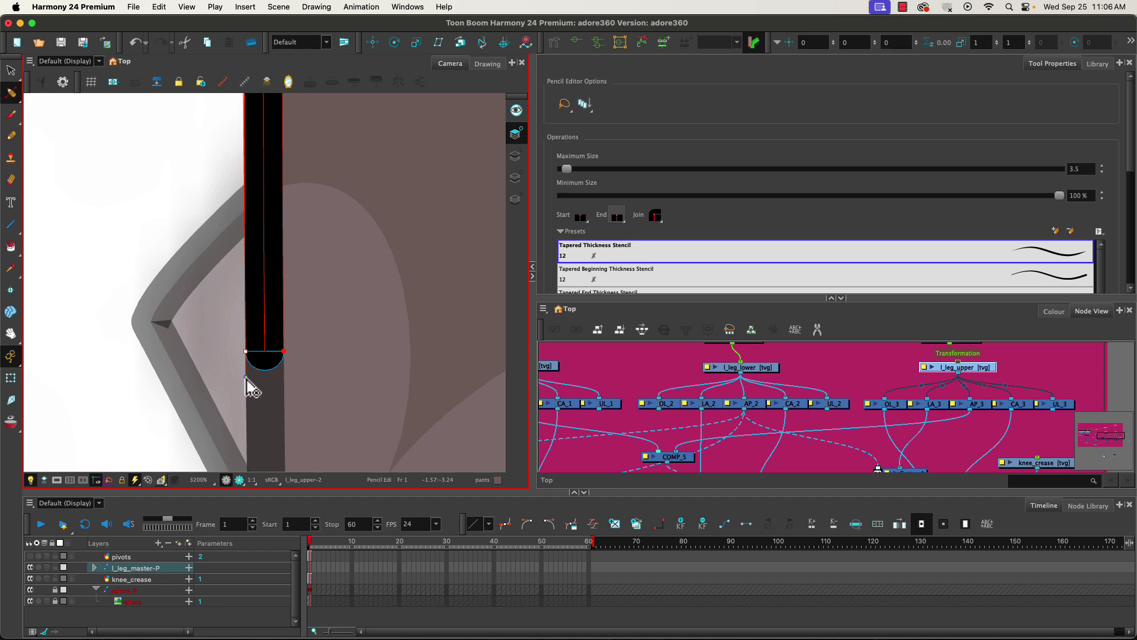
mouse_move(246, 379)
mouse_down()
mouse_move(248, 413)
mouse_move(264, 371)
mouse_move(283, 432)
mouse_move(283, 412)
mouse_up()
click(283, 351)
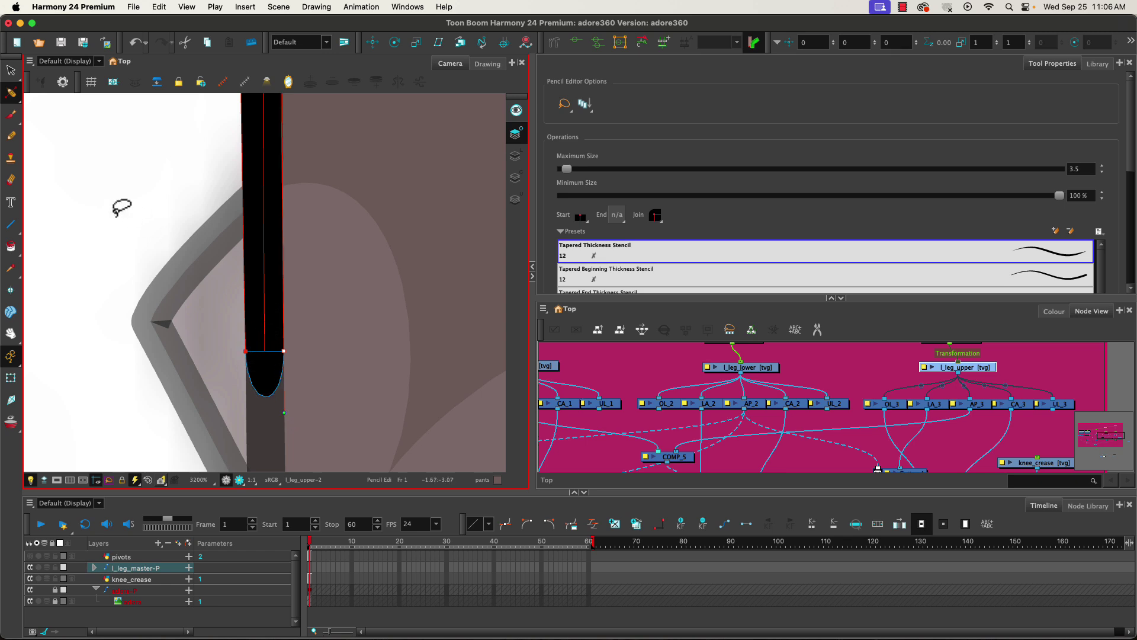
Step: Raise the lower endpoint of the upper leg's crease-side overlay line slightly with the Contour Editor, and check the knee with everything deselected
drag(10, 98, 41, 97)
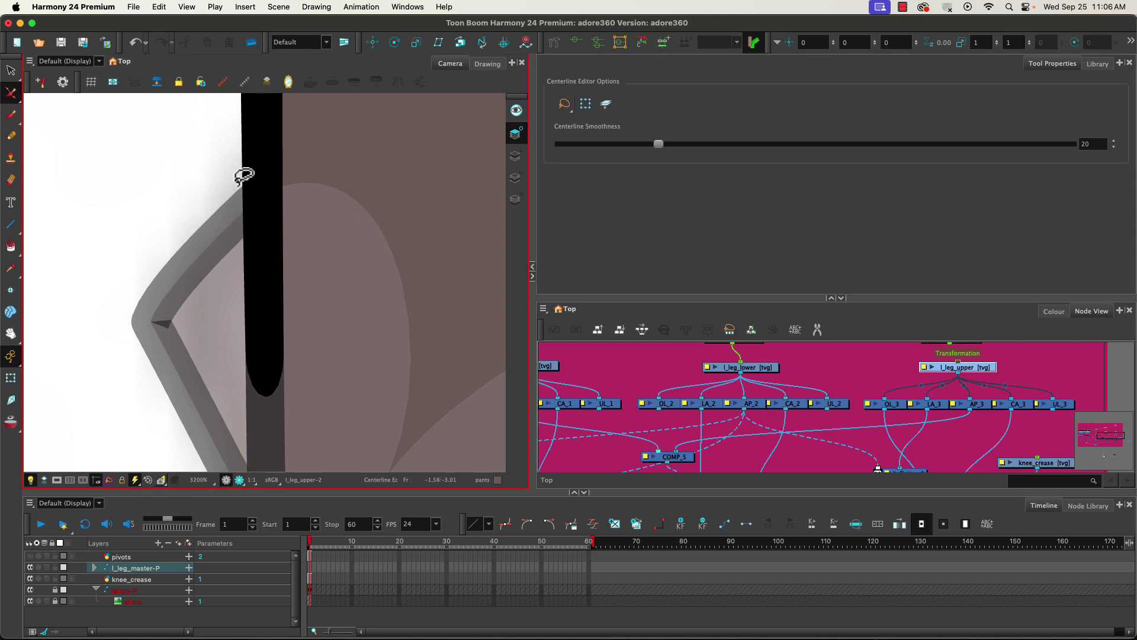
click(877, 407)
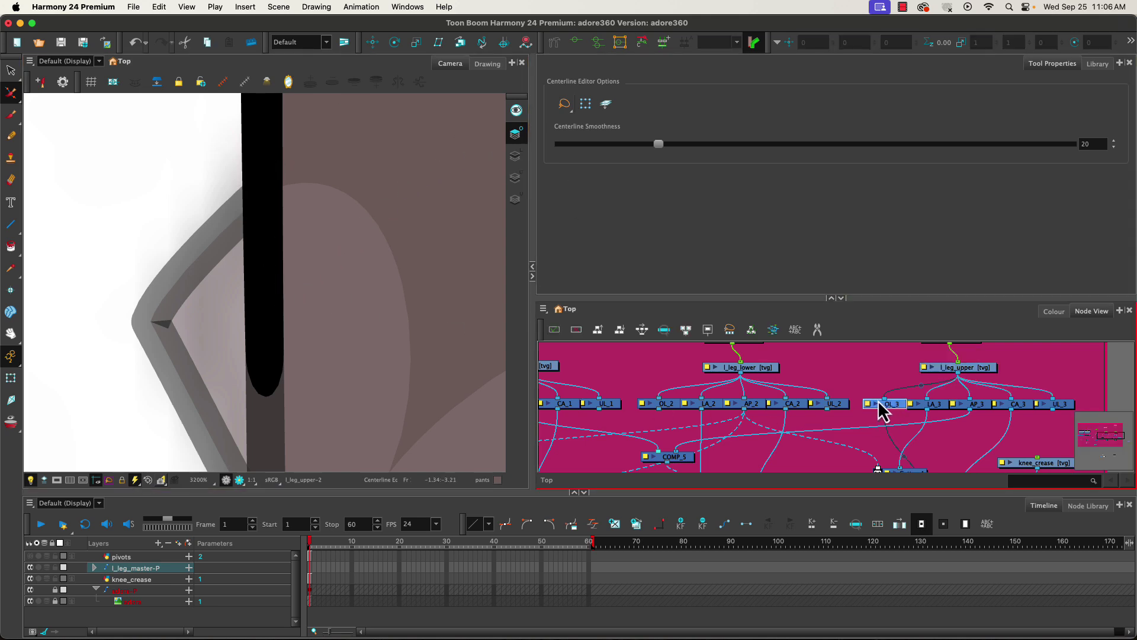
drag(11, 93, 27, 94)
click(282, 226)
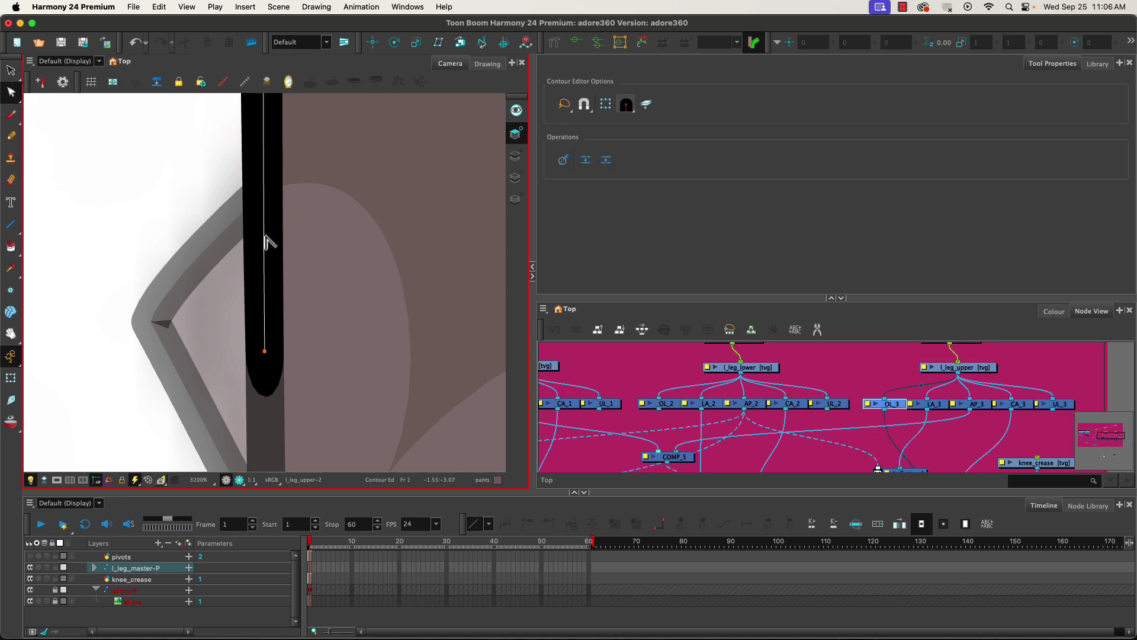
click(266, 343)
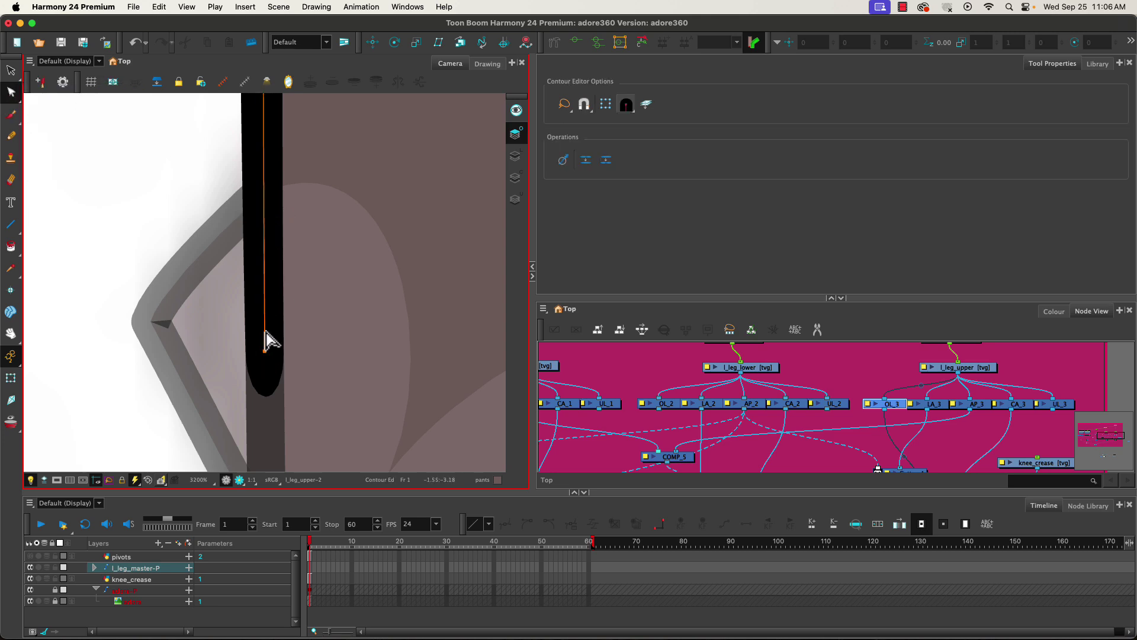
key(super+z)
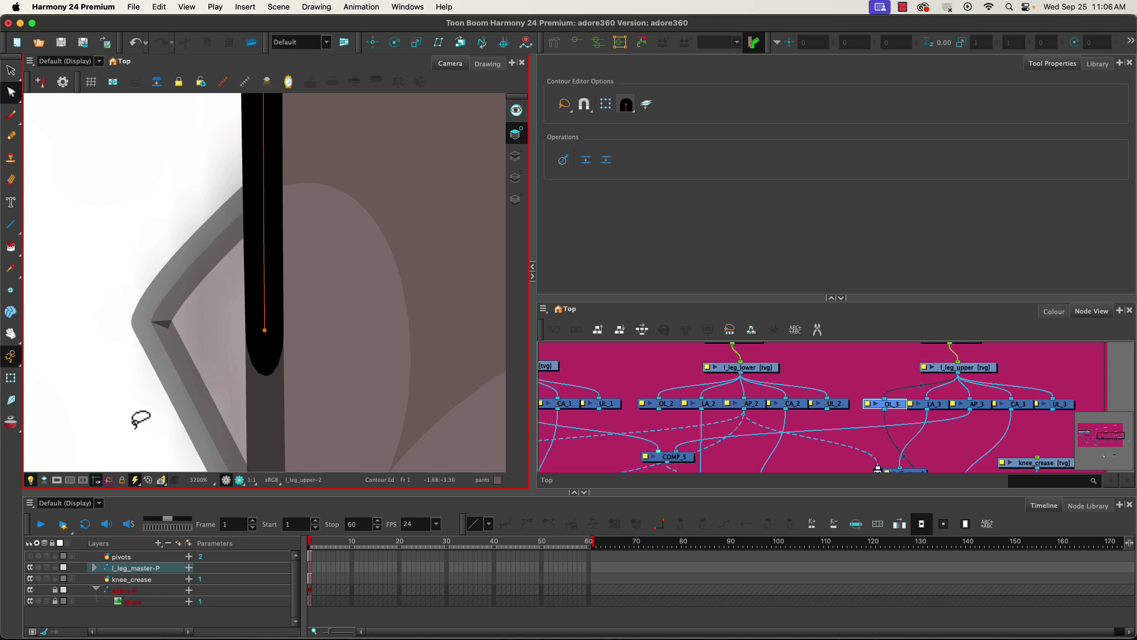
scroll(190, 289, down, 5)
scroll(181, 289, down, 2)
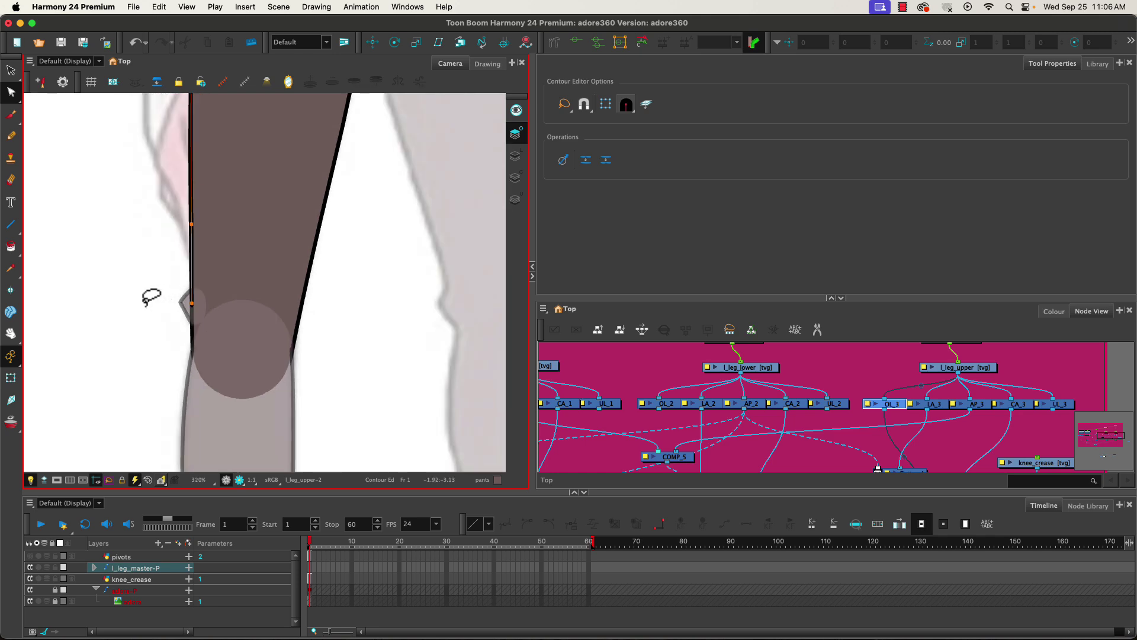
click(11, 377)
click(134, 300)
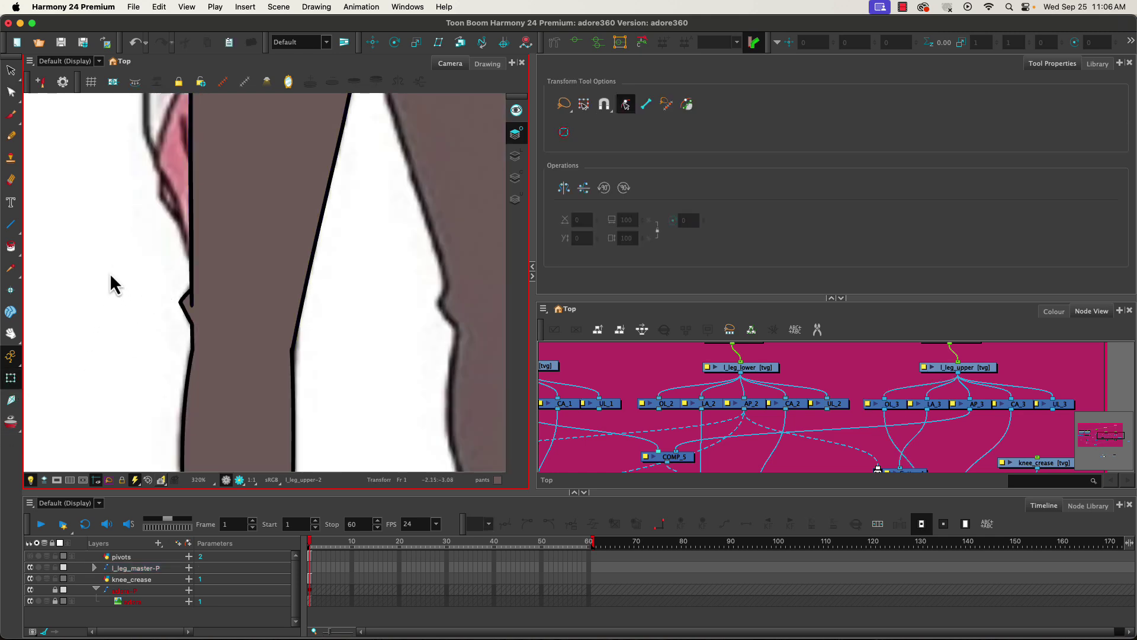
Step: Move the knee_crease drawing node to the outer side of the upper leg nodes and add a parent peg just above it
scroll(104, 266, down, 2)
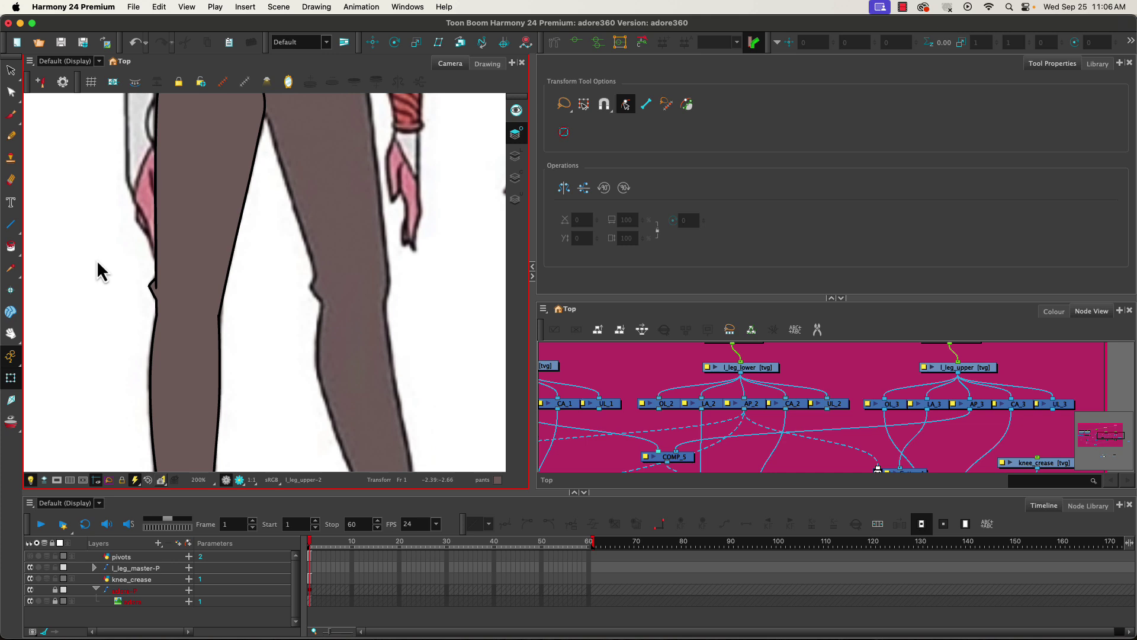
click(151, 288)
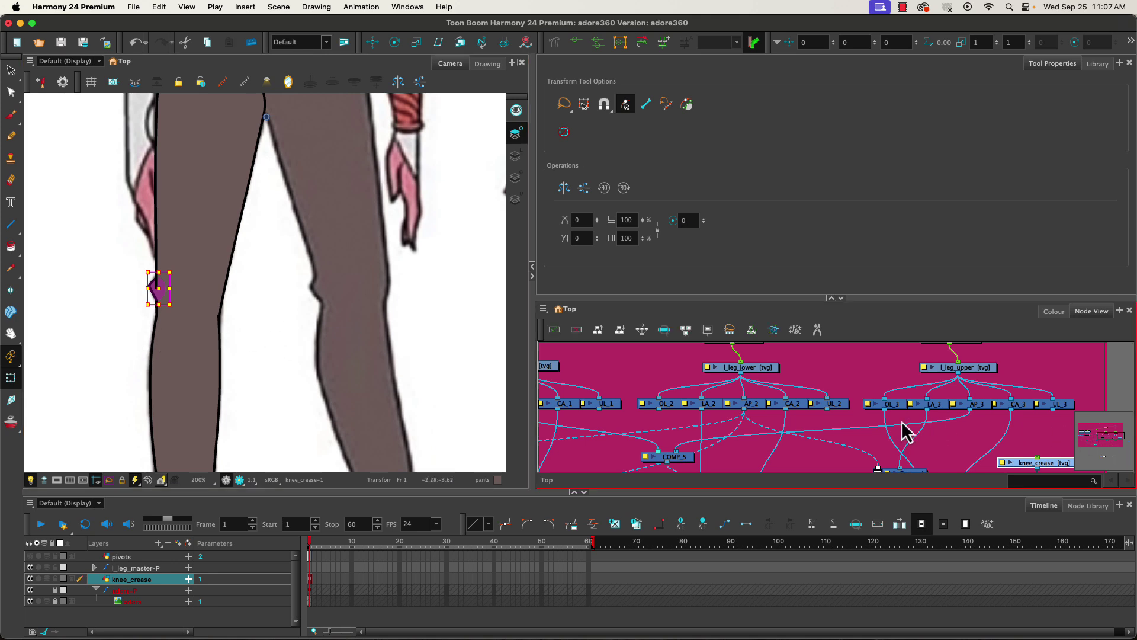
click(832, 298)
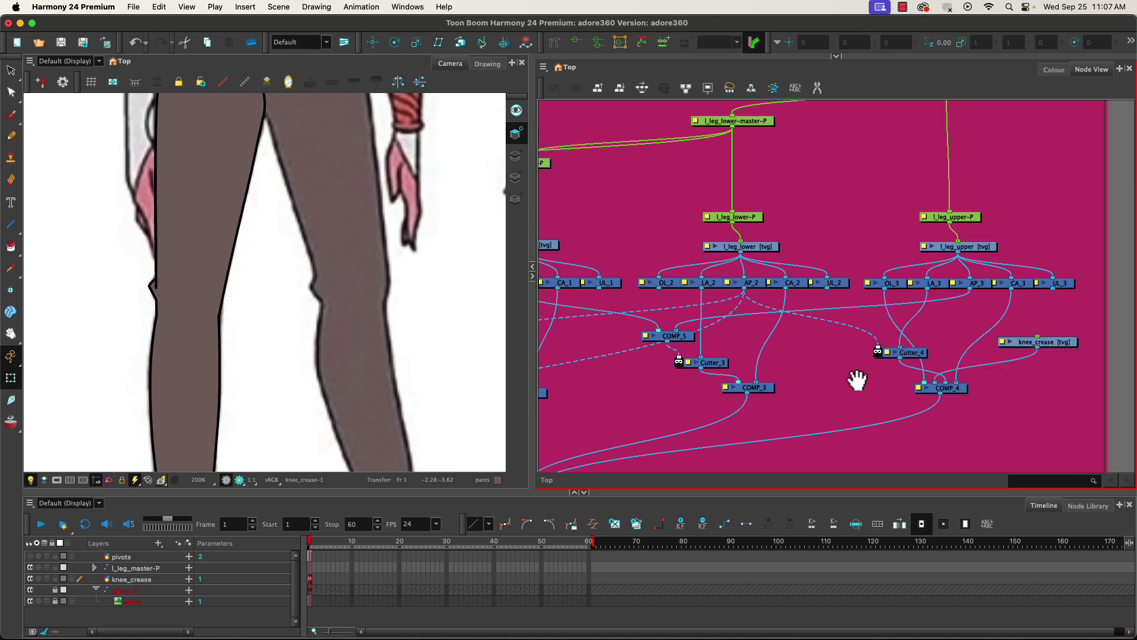
drag(855, 381, 812, 375)
drag(1016, 337, 1060, 334)
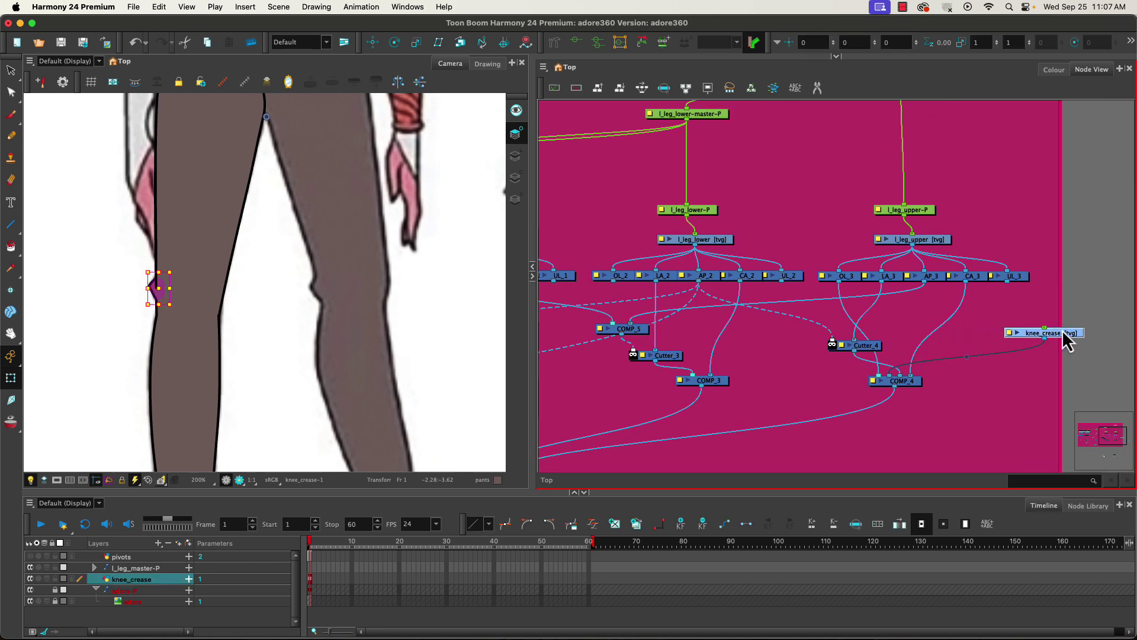
key(super+p)
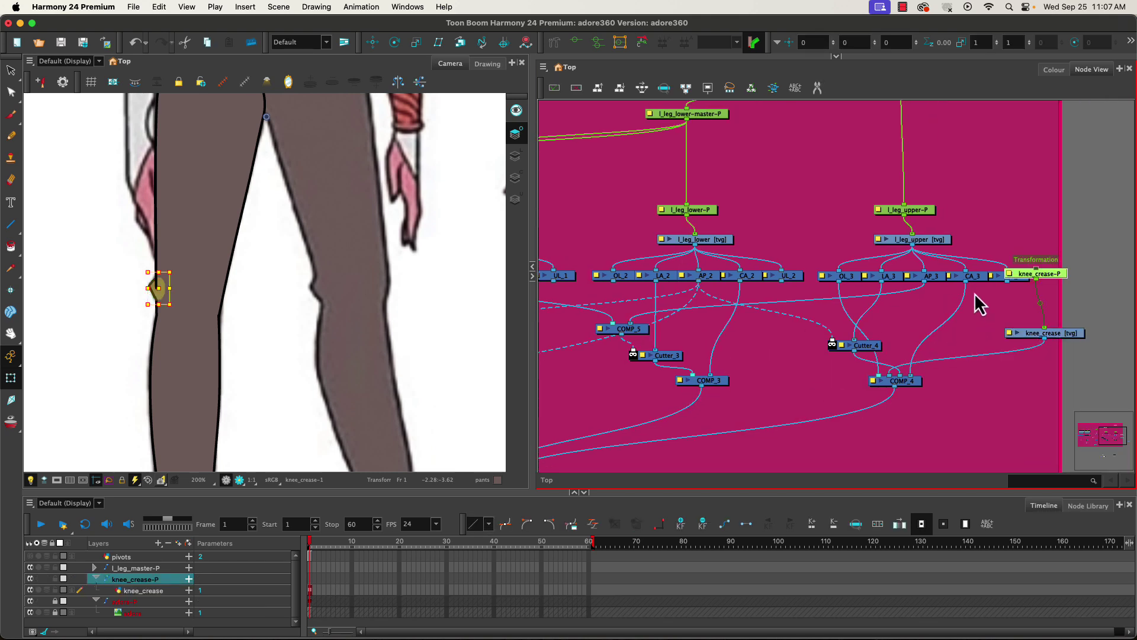
drag(1057, 273, 1066, 301)
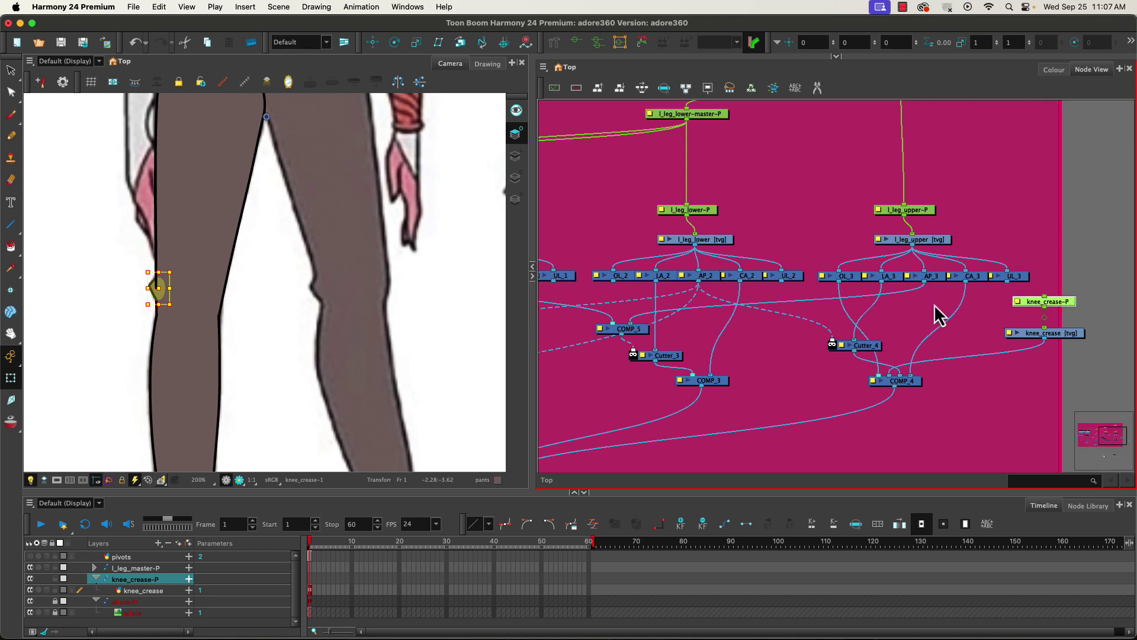
Step: Place the knee_crease-P pivot near the crease's lower end and parent the peg to l_leg_upper-P
click(394, 42)
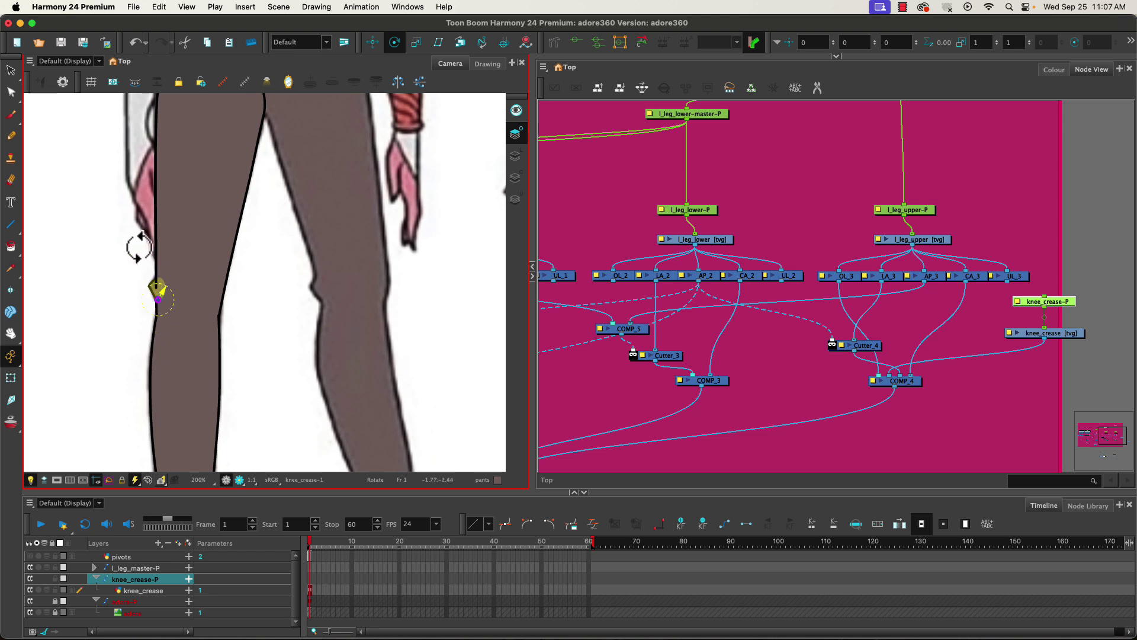
click(1012, 267)
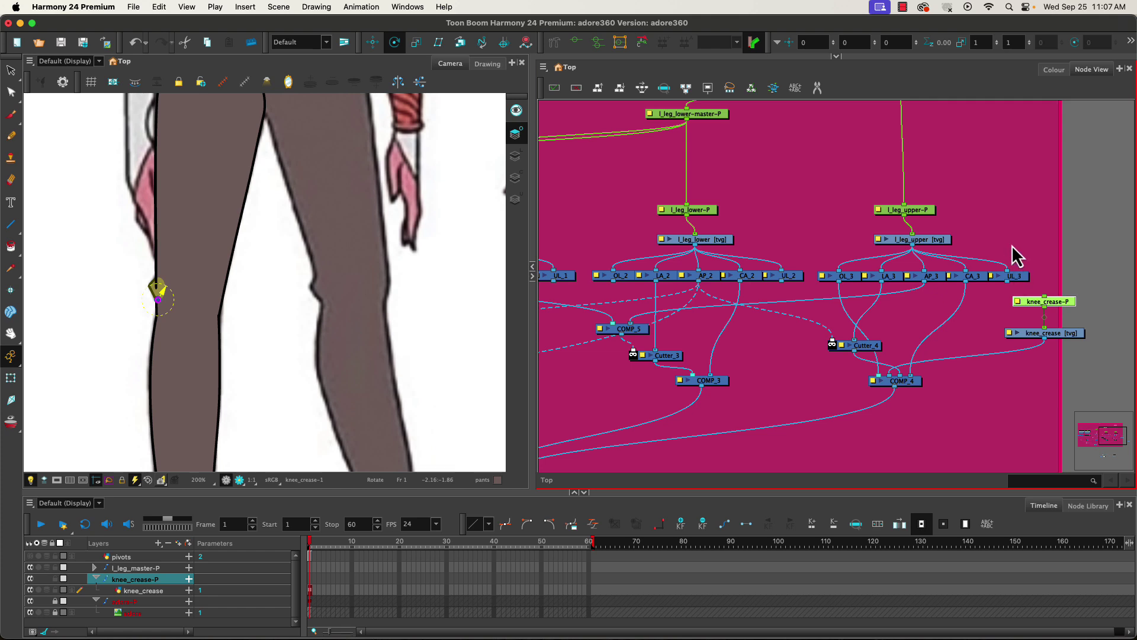
drag(1057, 312, 1058, 320)
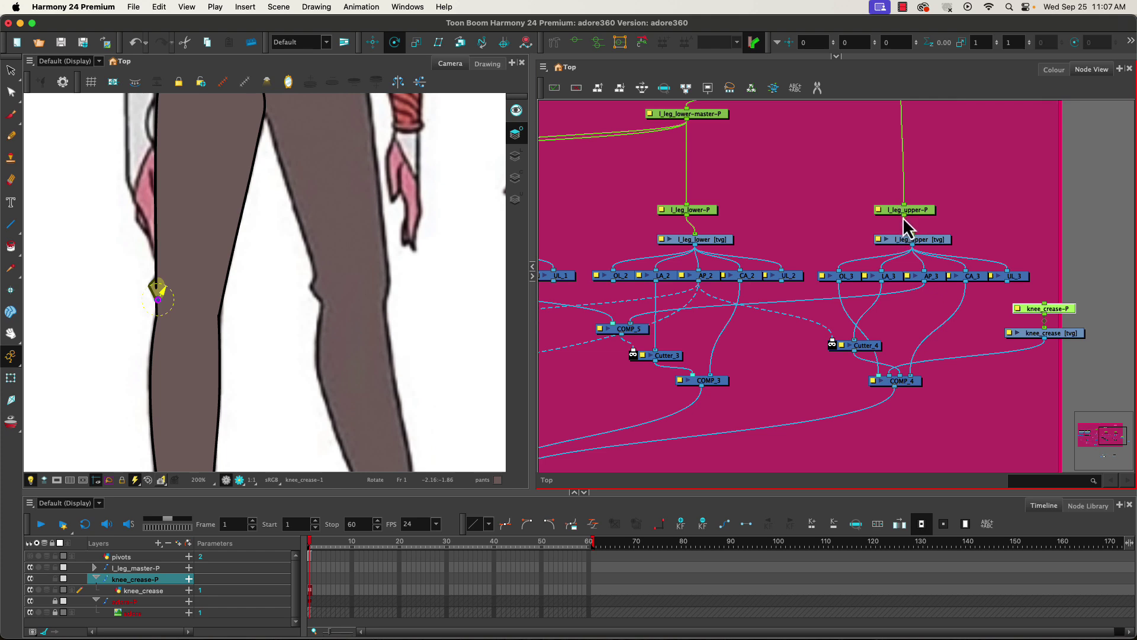
drag(904, 216, 1052, 309)
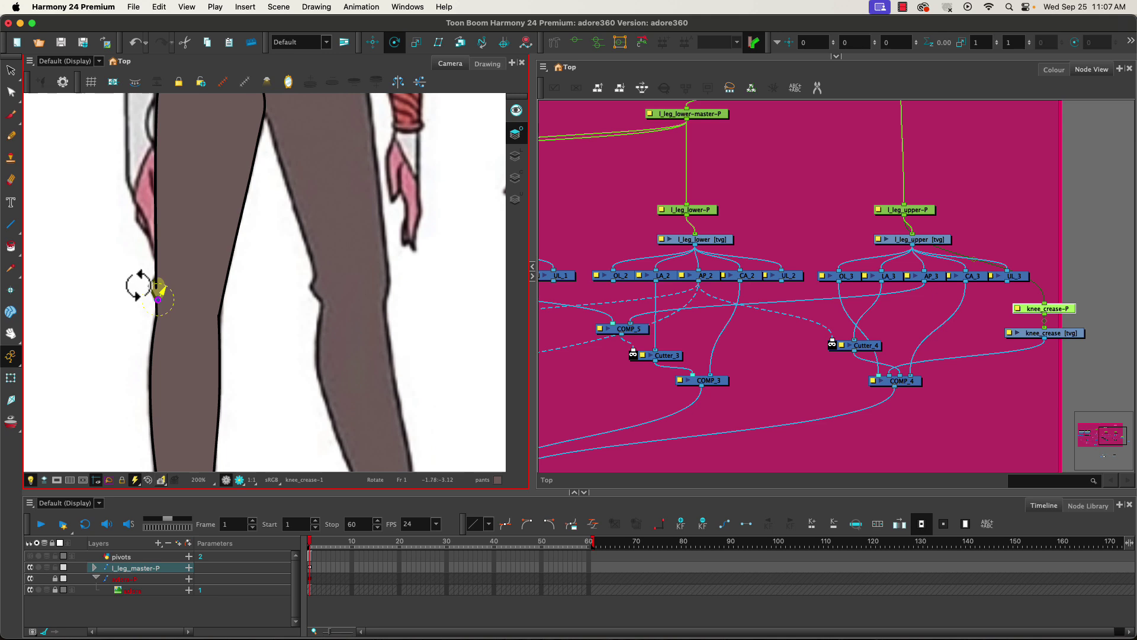
Step: Check which leg parts l_leg_upper-P and the leg master peg each control, and deselect everything
click(914, 215)
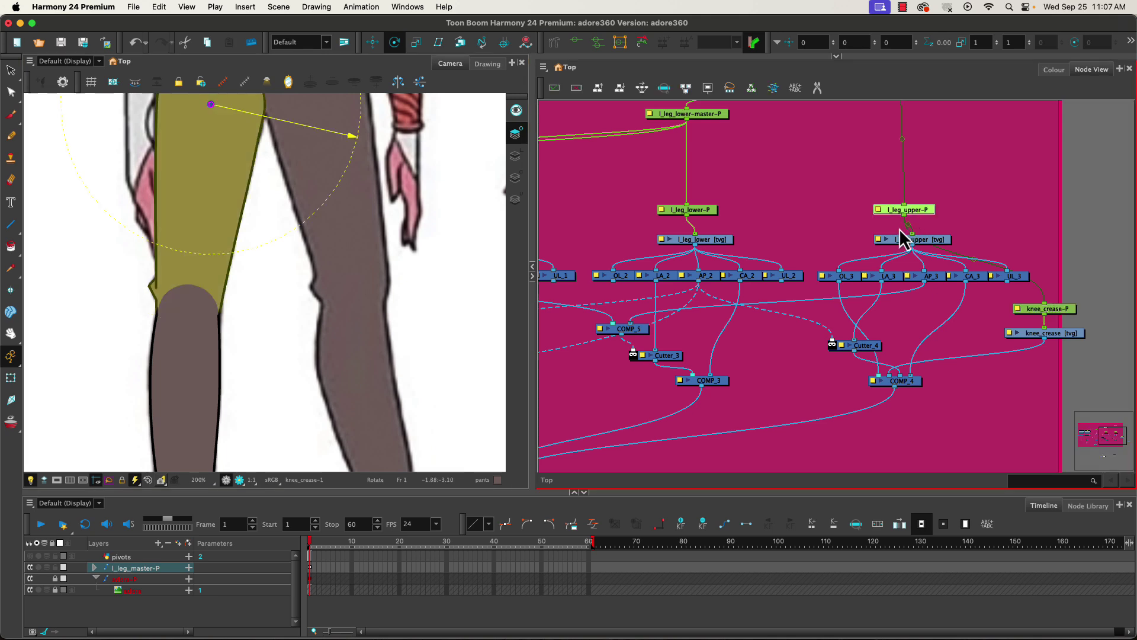
click(149, 368)
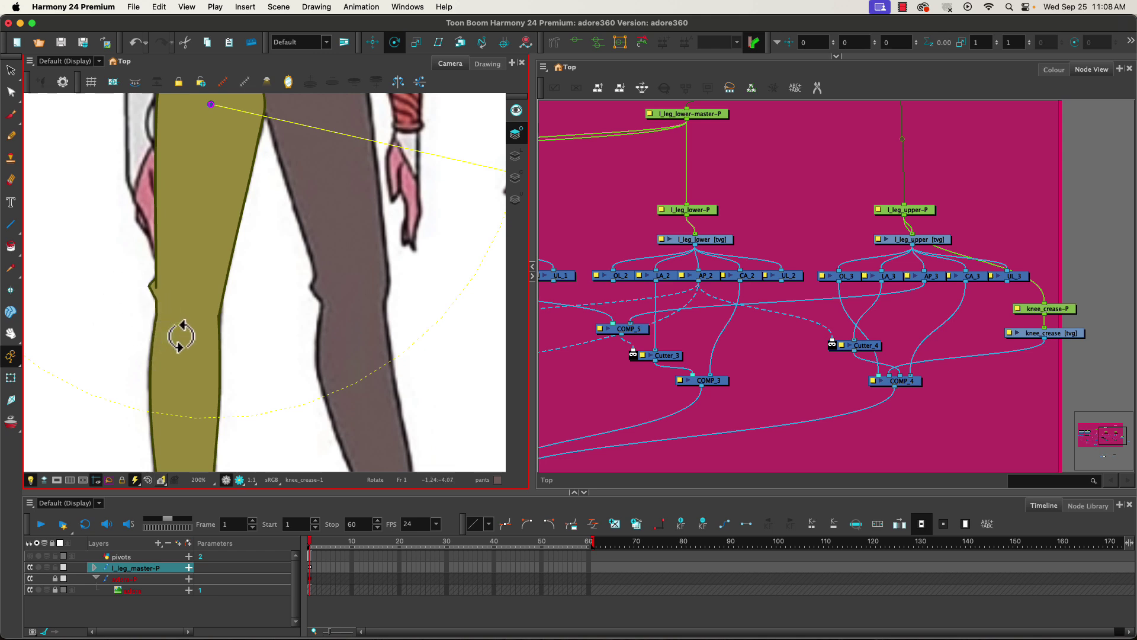
click(1093, 249)
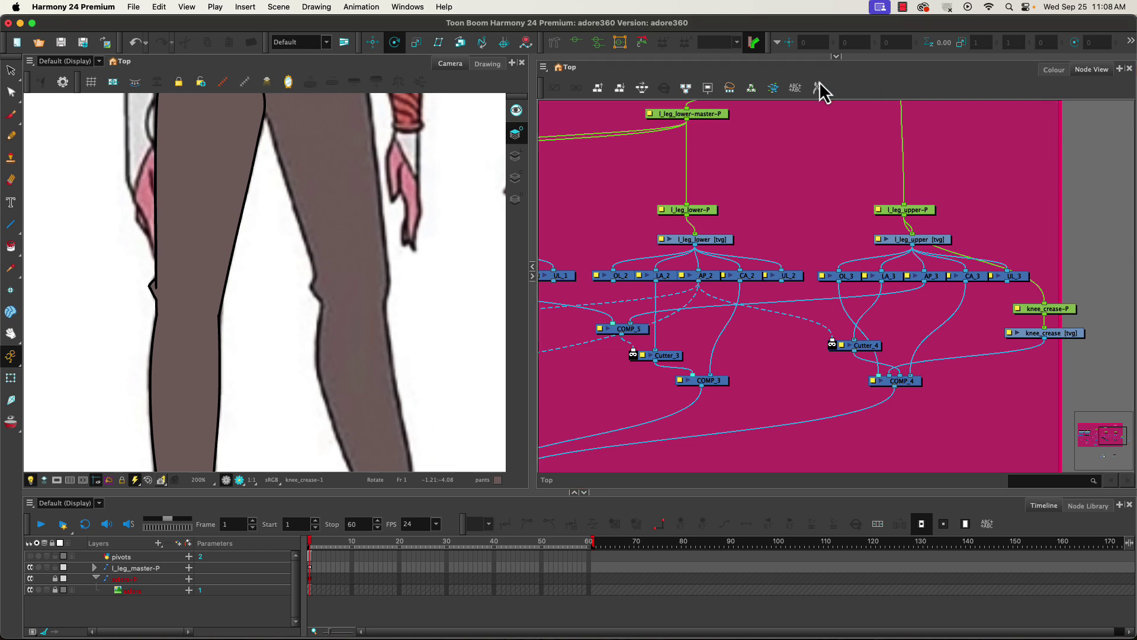
Step: Add an OGL Controller node under the knee_crease drawing and lower COMP_4 to make room for it
key(Tab)
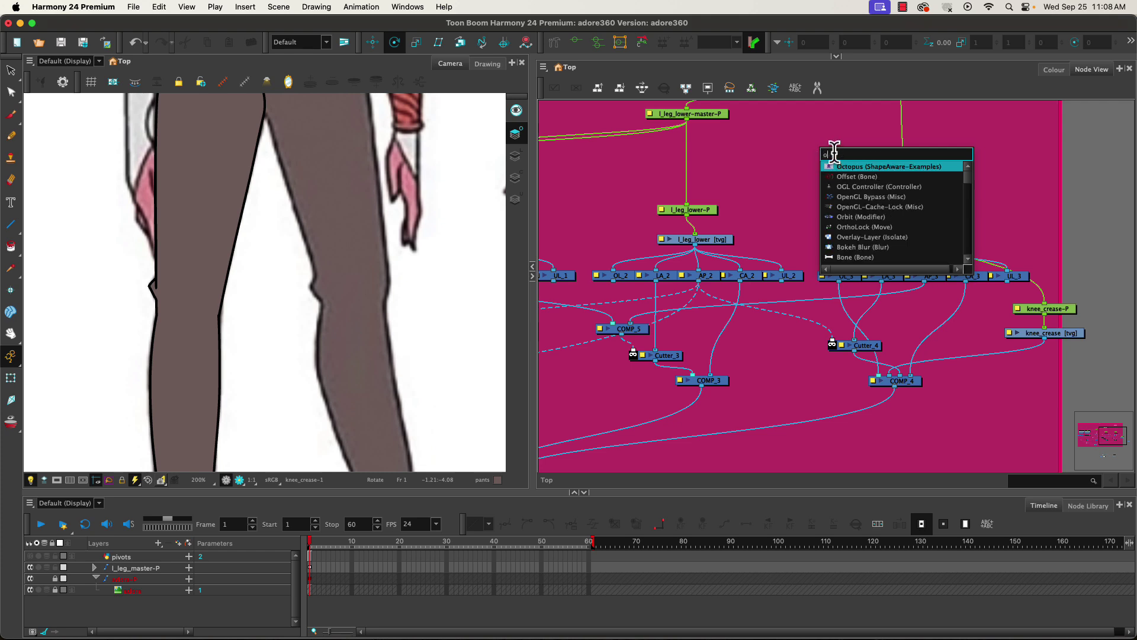
text(ogl)
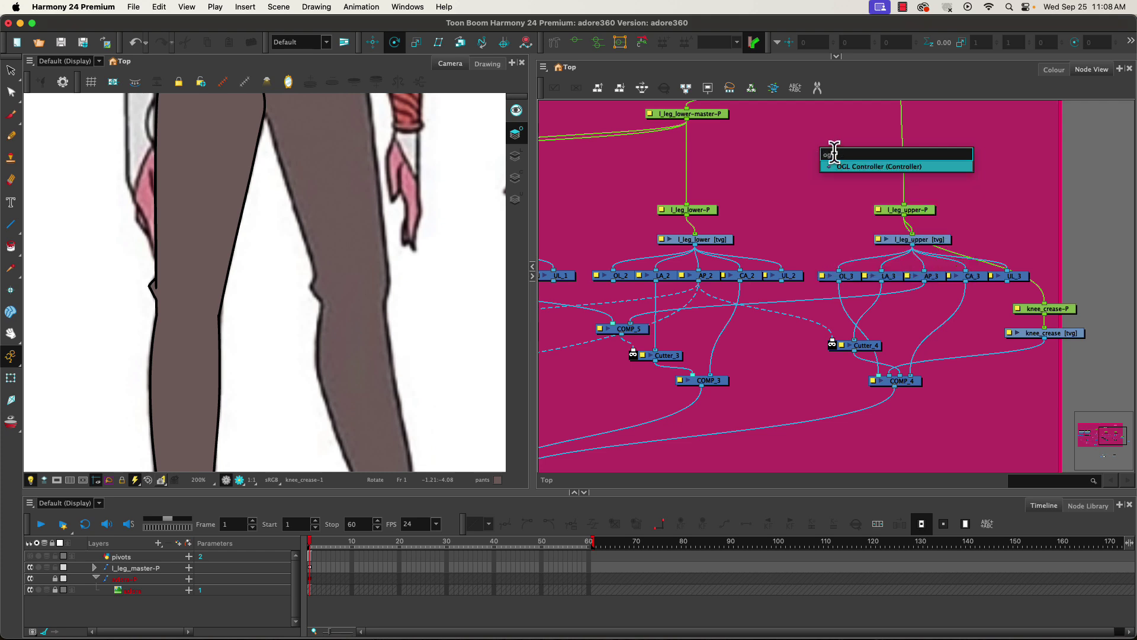
key(Return)
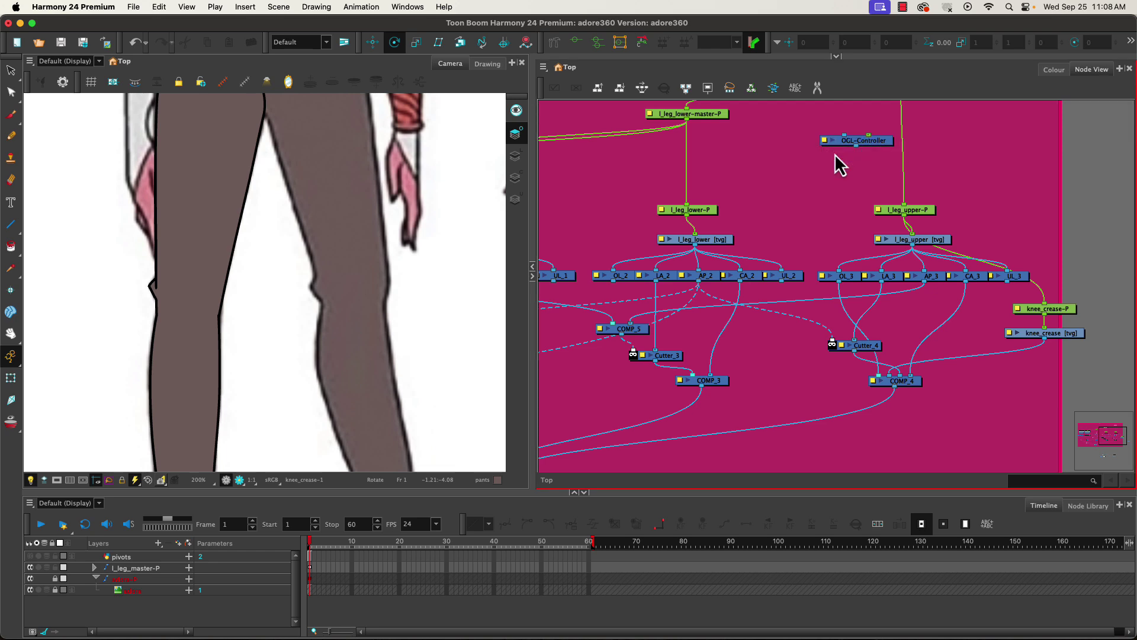
drag(872, 145, 1046, 375)
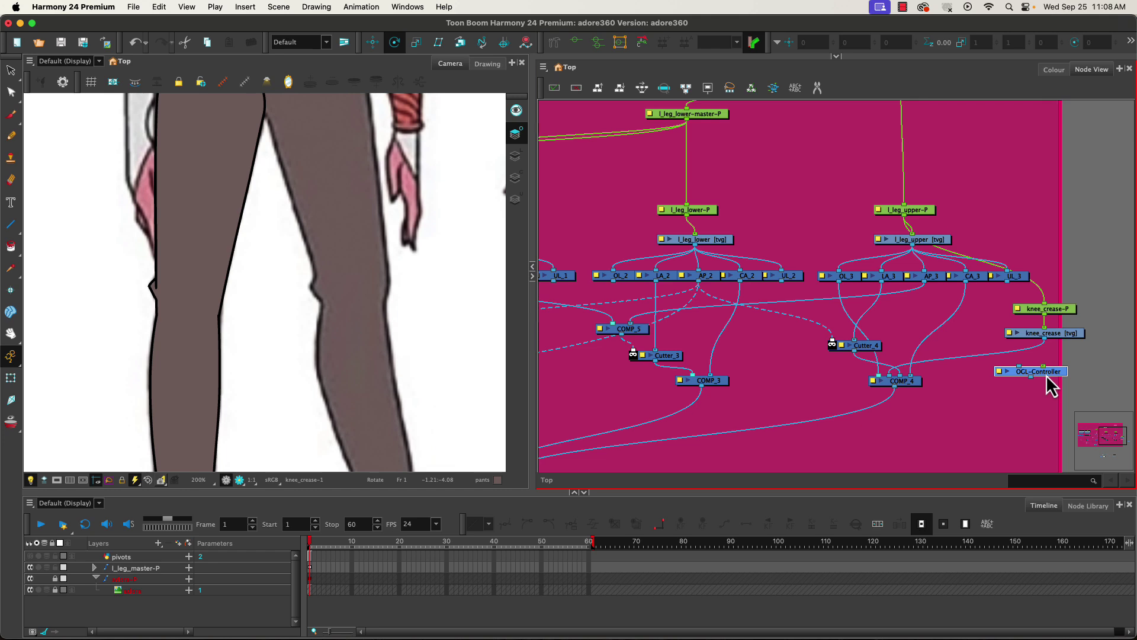
drag(907, 385, 907, 428)
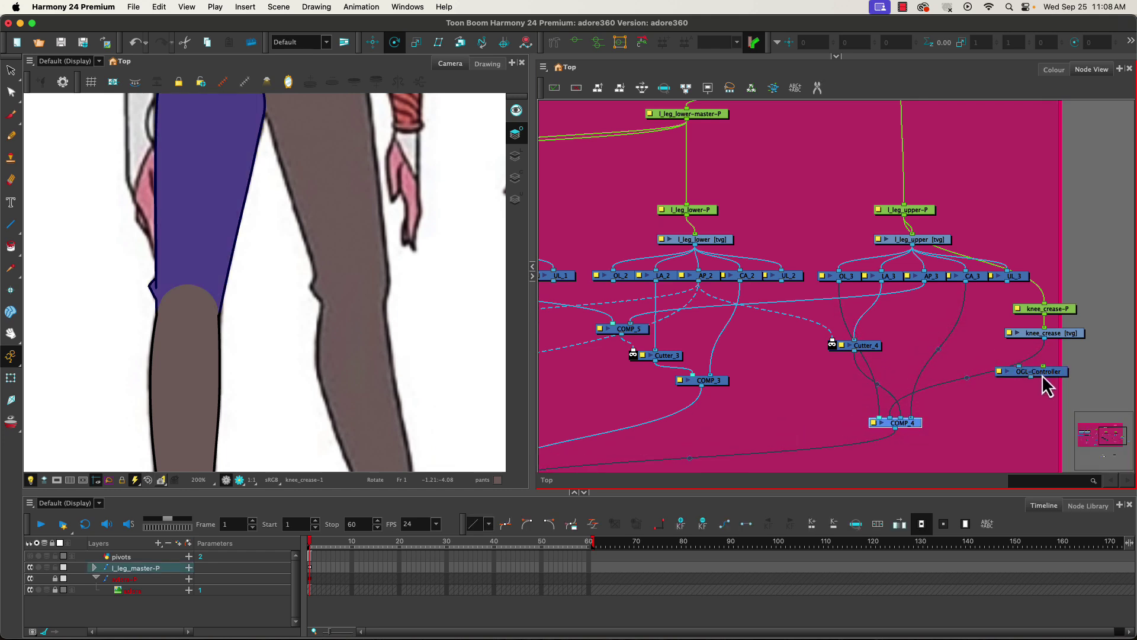
drag(1044, 376, 1056, 372)
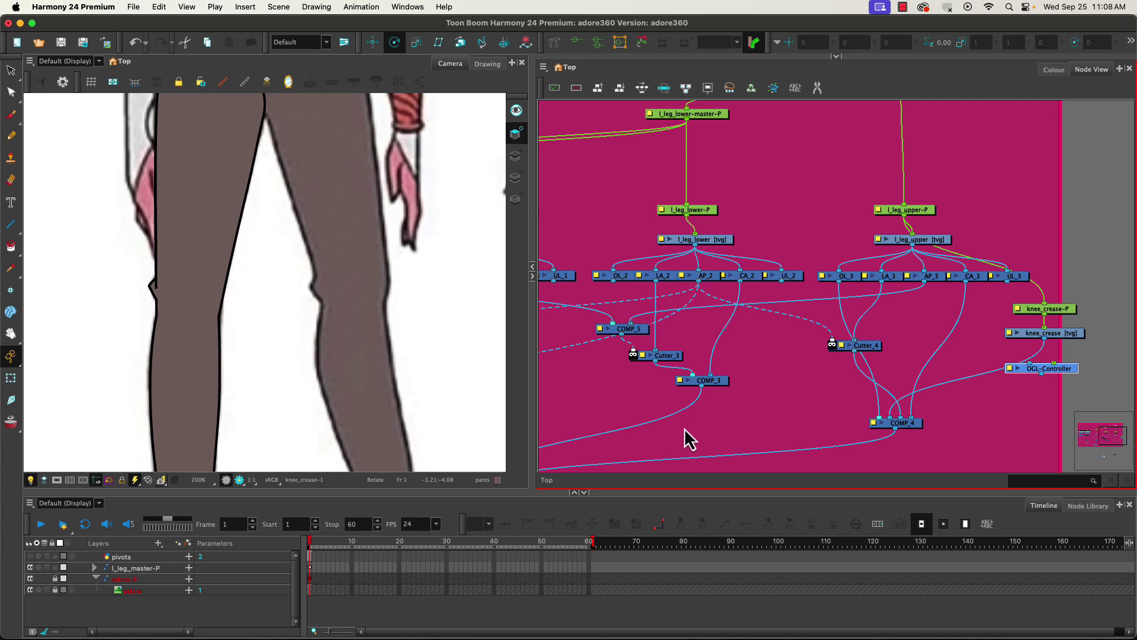
Step: Add a Composite node in the empty area below the leg backdrop
drag(686, 437, 600, 256)
click(768, 404)
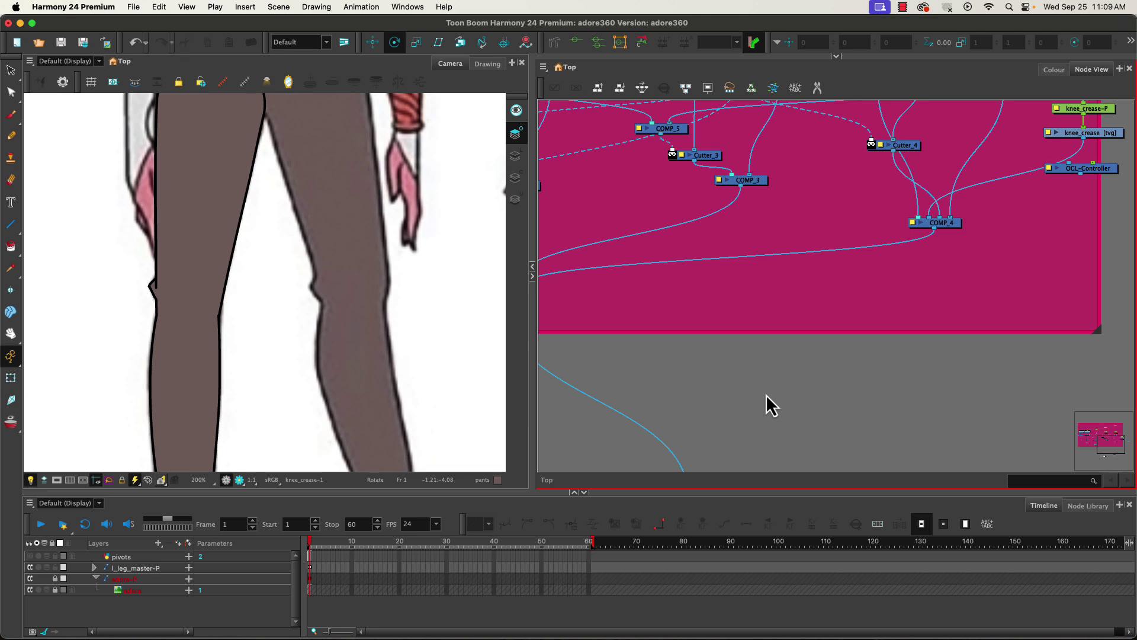
key(Tab)
text(cin)
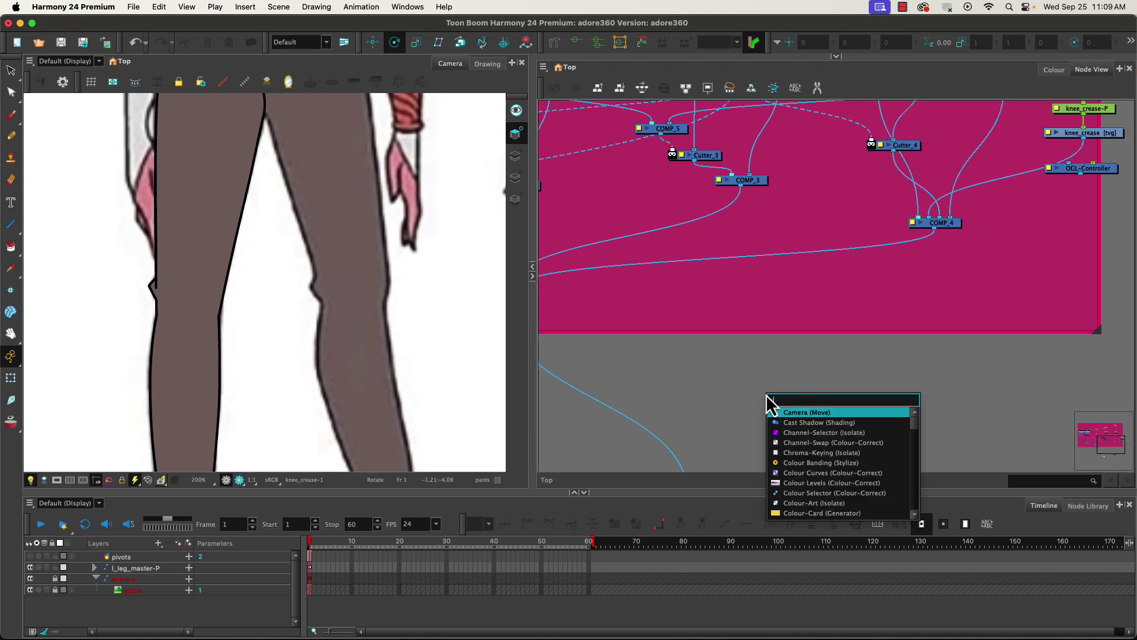
key(BackSpace)
key(BackSpace)
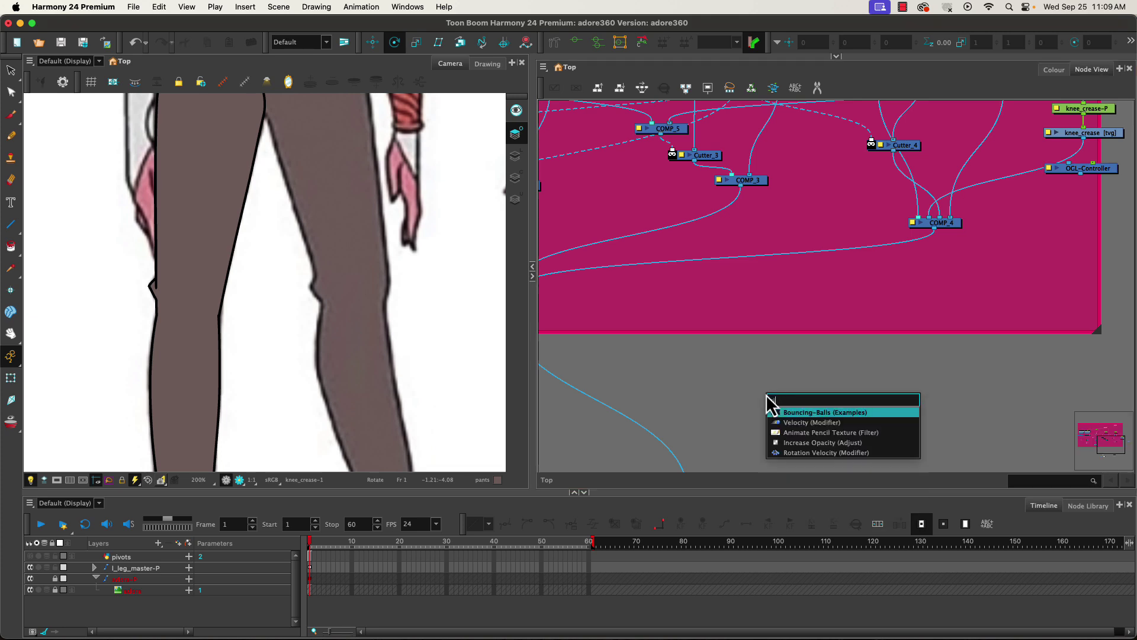
text(om)
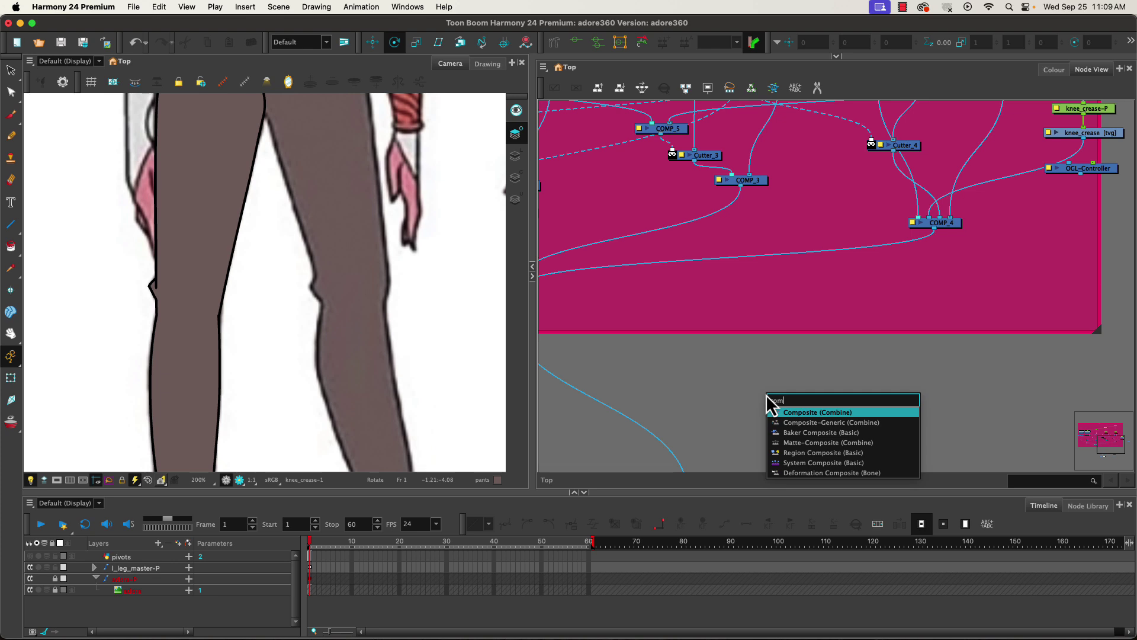
key(Return)
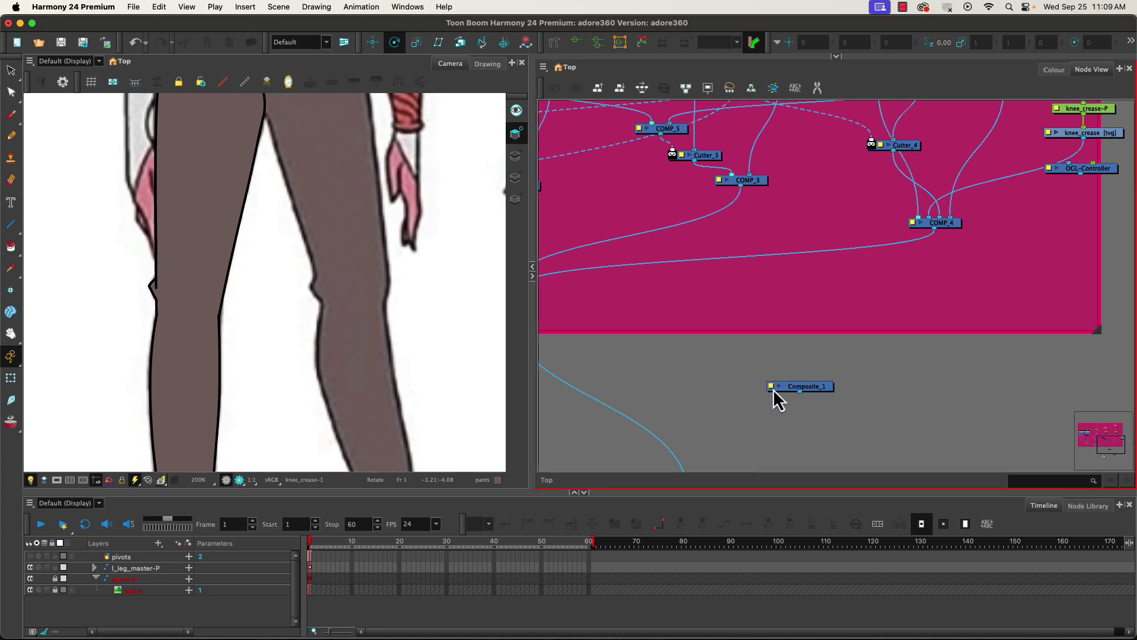
Step: Rename the new composite node as OGL_COMP
double_click(771, 386)
double_click(593, 143)
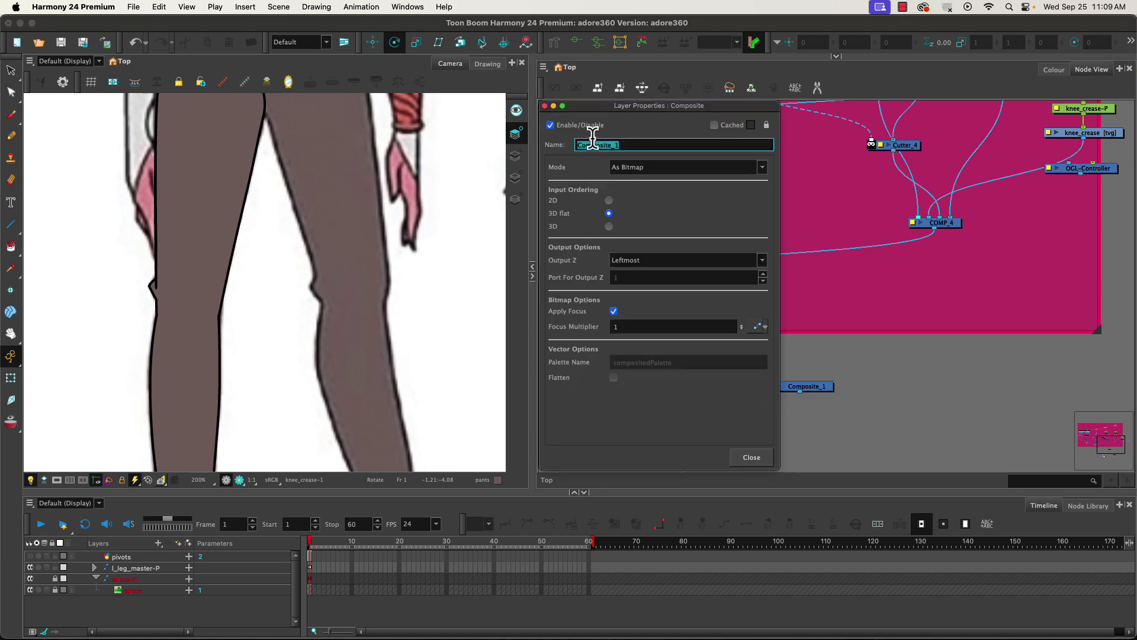
key(BackSpace)
drag(592, 145, 575, 145)
key(BackSpace)
click(751, 457)
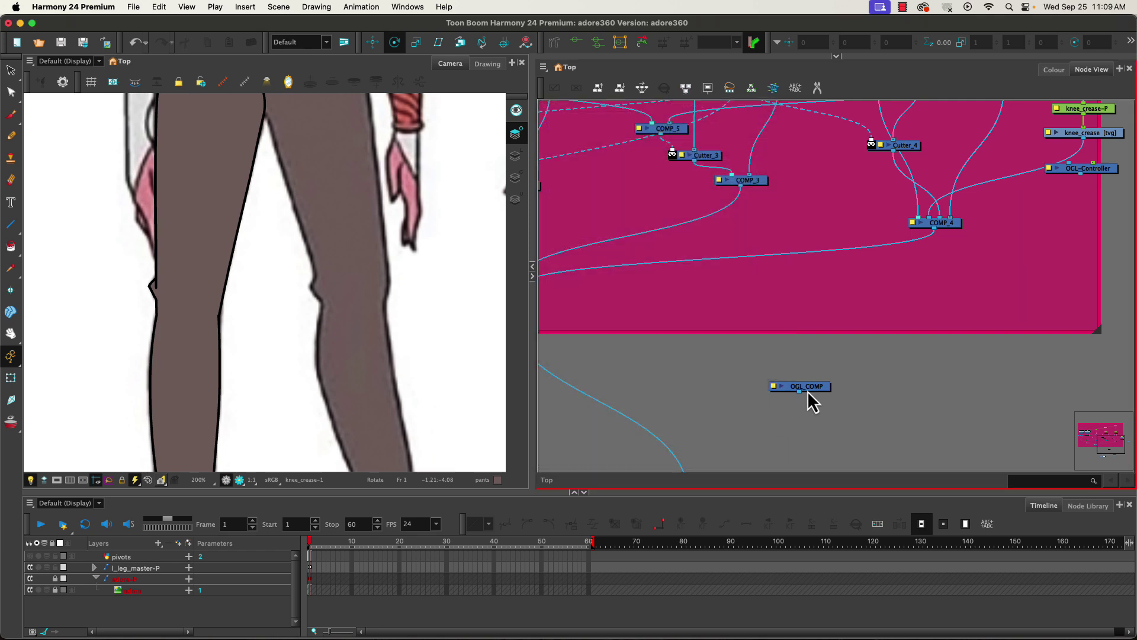
Step: Connect OGL-Controller's output to OGL_COMP and connect OGL_COMP to the scene's main Composite
drag(808, 390, 790, 391)
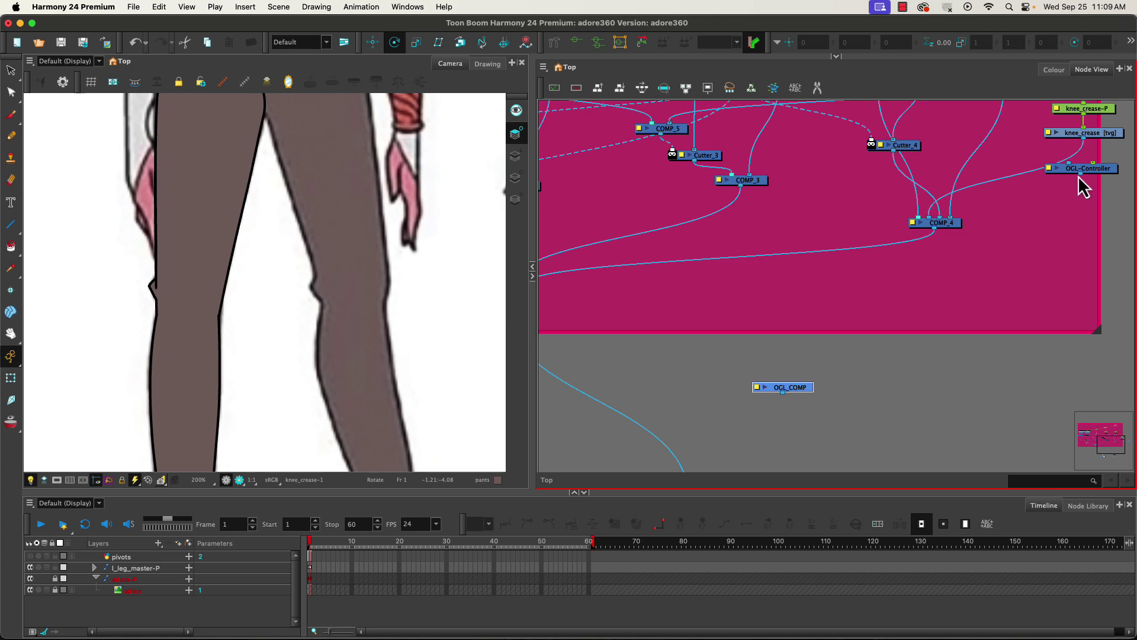
drag(1080, 174, 783, 385)
scroll(735, 385, down, 4)
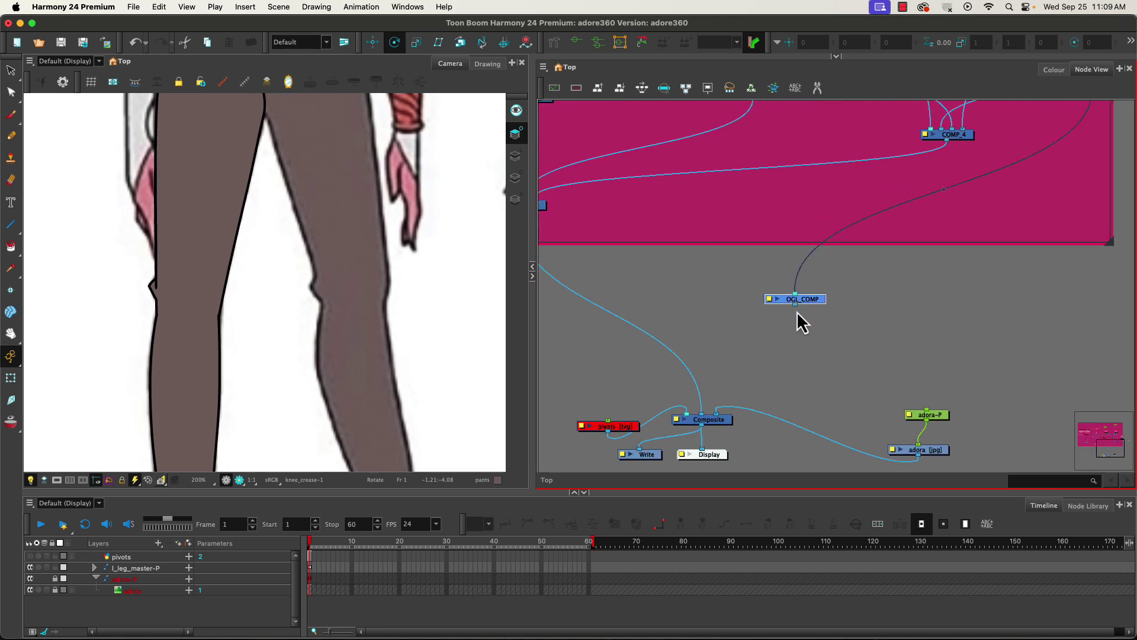
drag(795, 305, 695, 411)
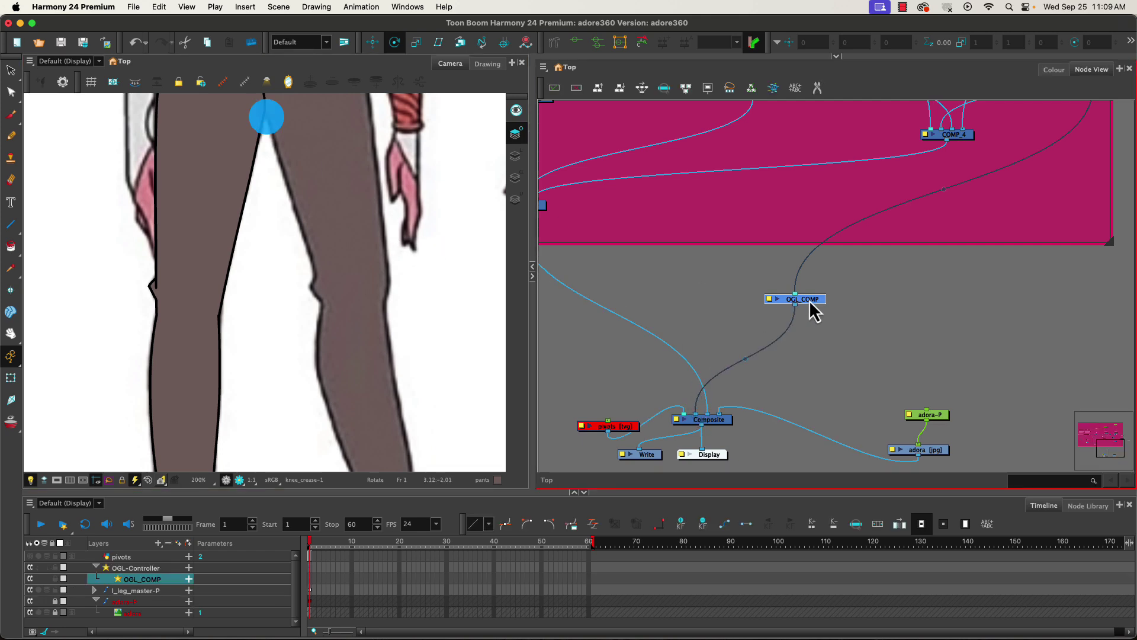
drag(812, 310, 807, 323)
Step: Open the OGL-Controller node's properties, try its different controller shapes and set the shape to Triangle
drag(876, 286, 897, 350)
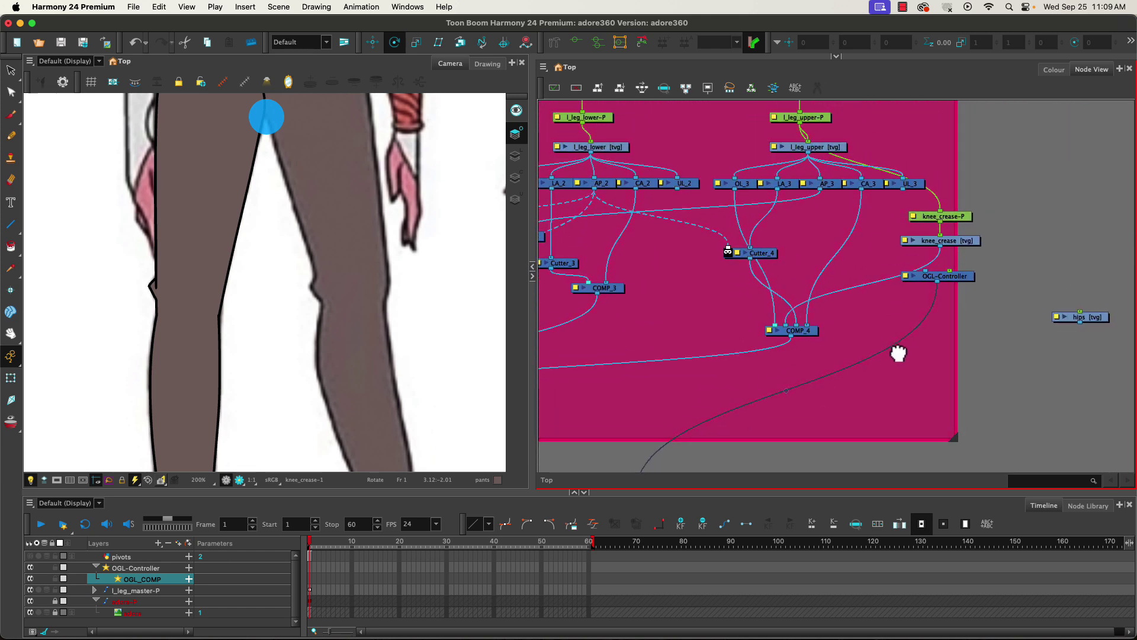
double_click(906, 277)
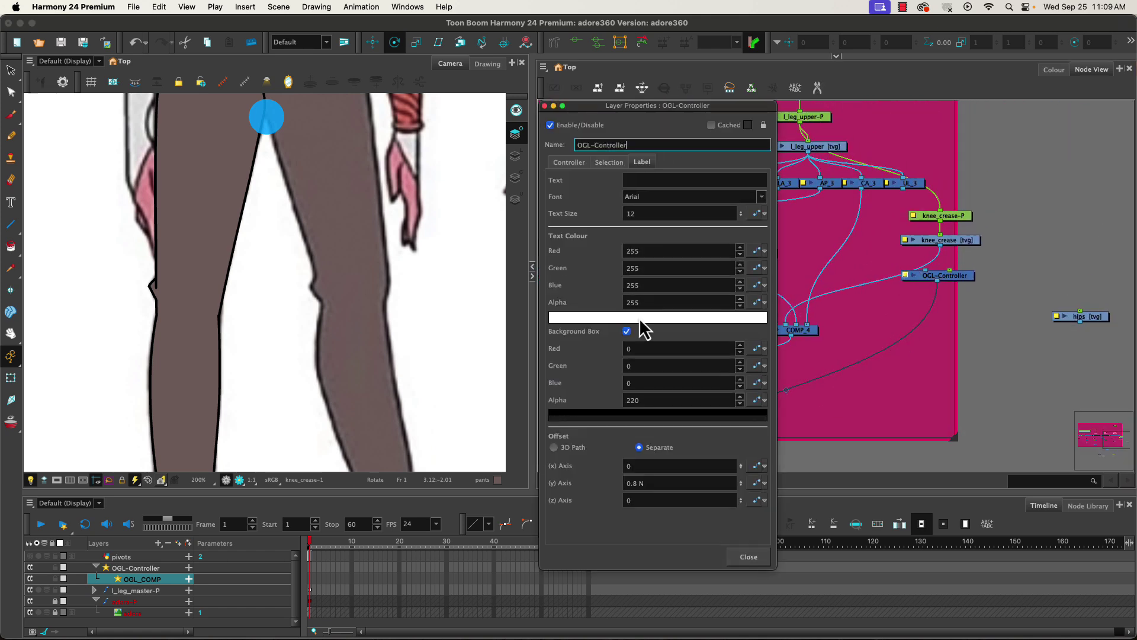
click(569, 164)
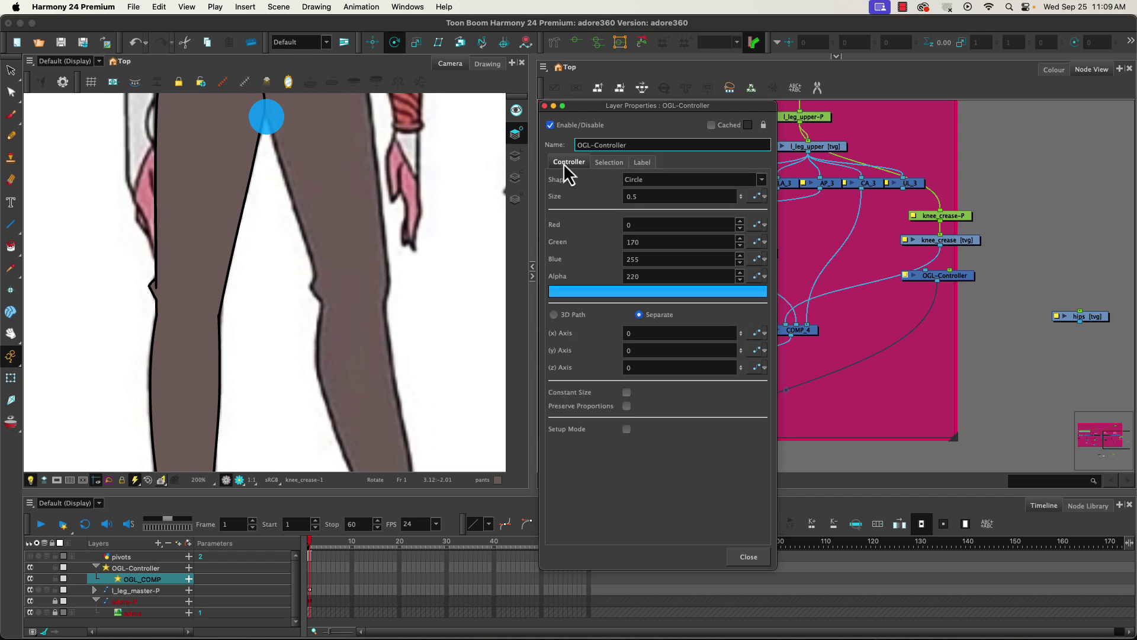
click(639, 180)
click(638, 190)
click(638, 183)
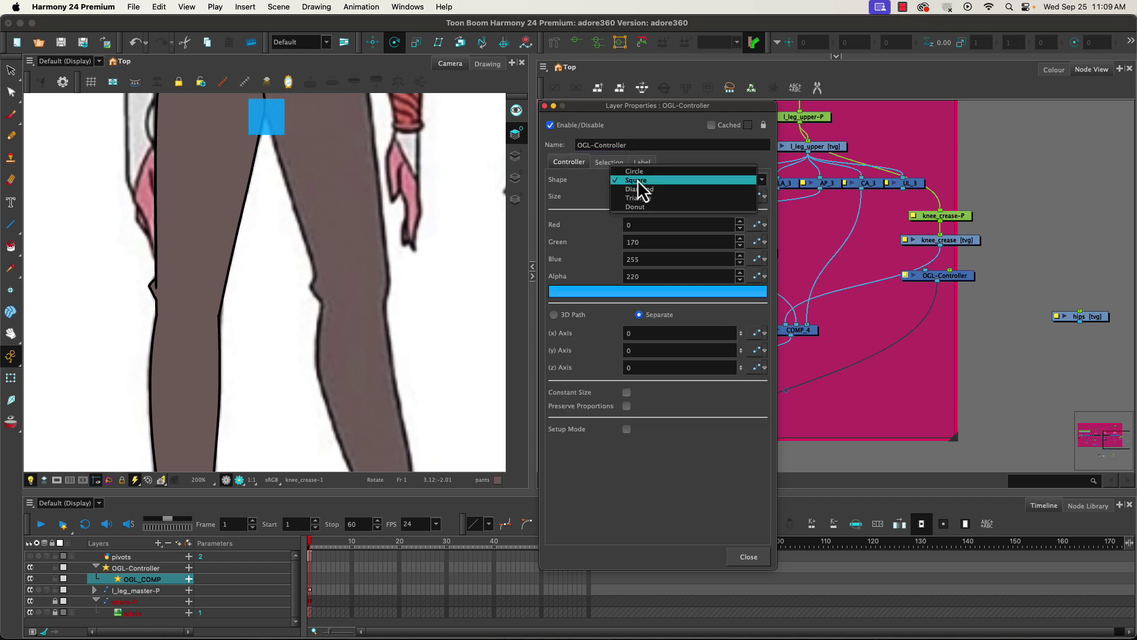
click(635, 190)
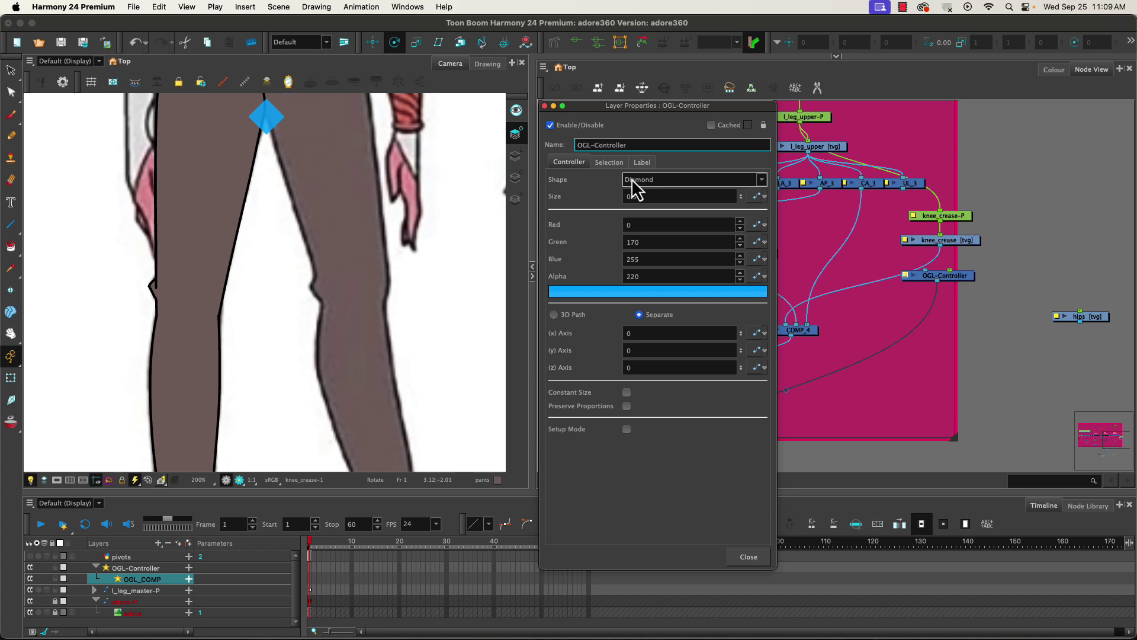
click(632, 184)
click(629, 198)
click(632, 184)
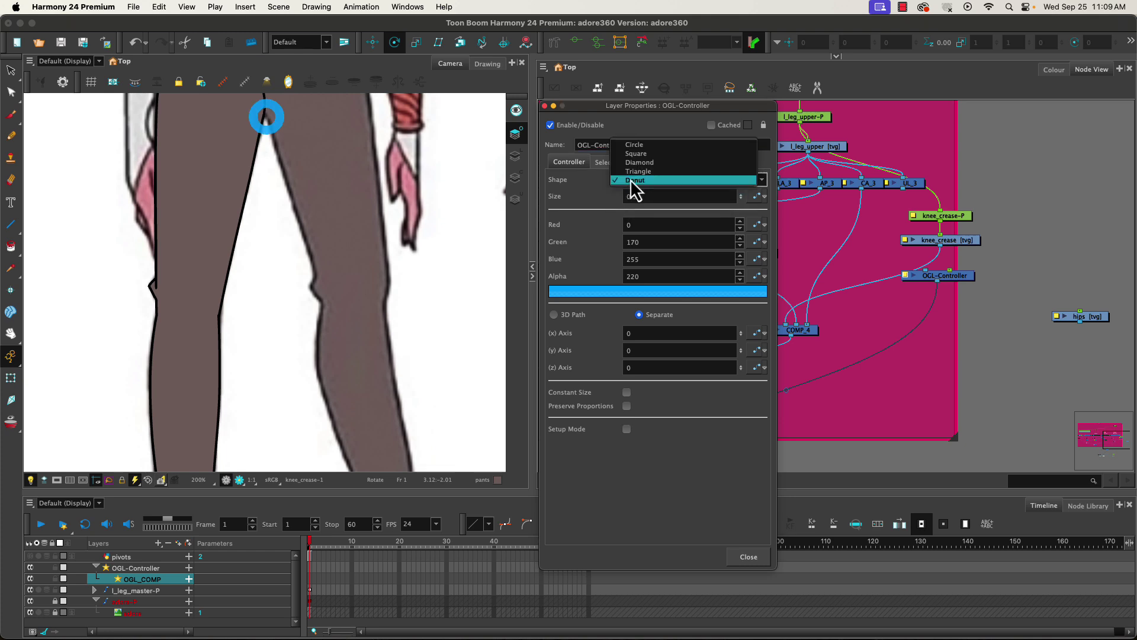
click(630, 171)
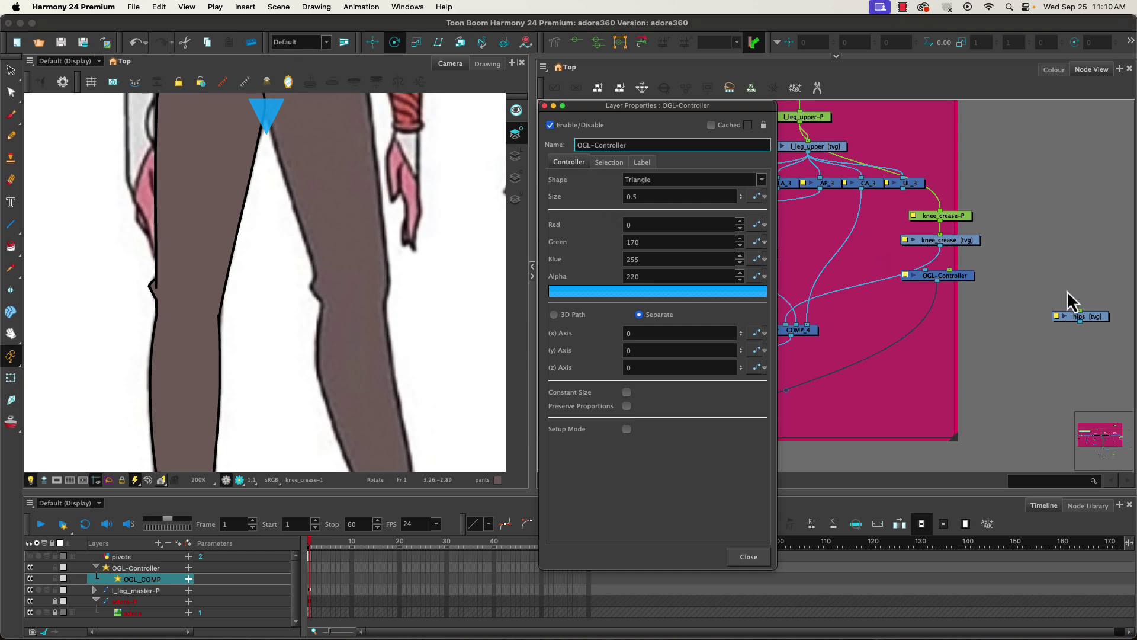
Step: Lower the OGL-Controller node and connect the knee_crease drawing's output to its free input port
drag(923, 274, 926, 315)
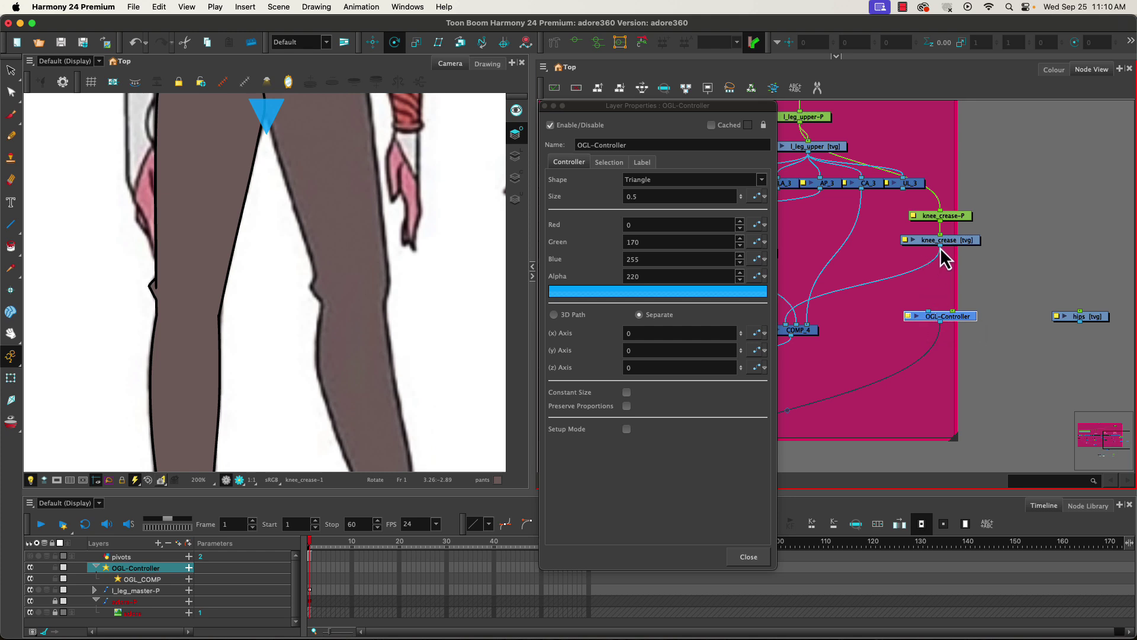
drag(942, 252, 954, 312)
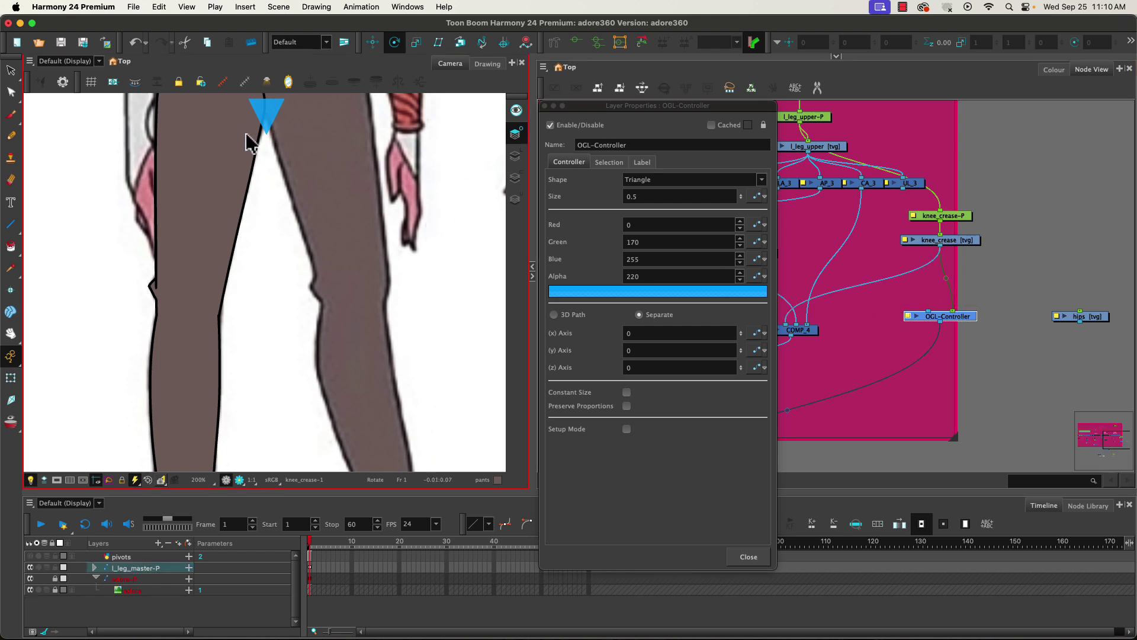
Step: Test the triangle controller with the Transform tool by moving the knee crease in the camera view, and undo the move
click(10, 377)
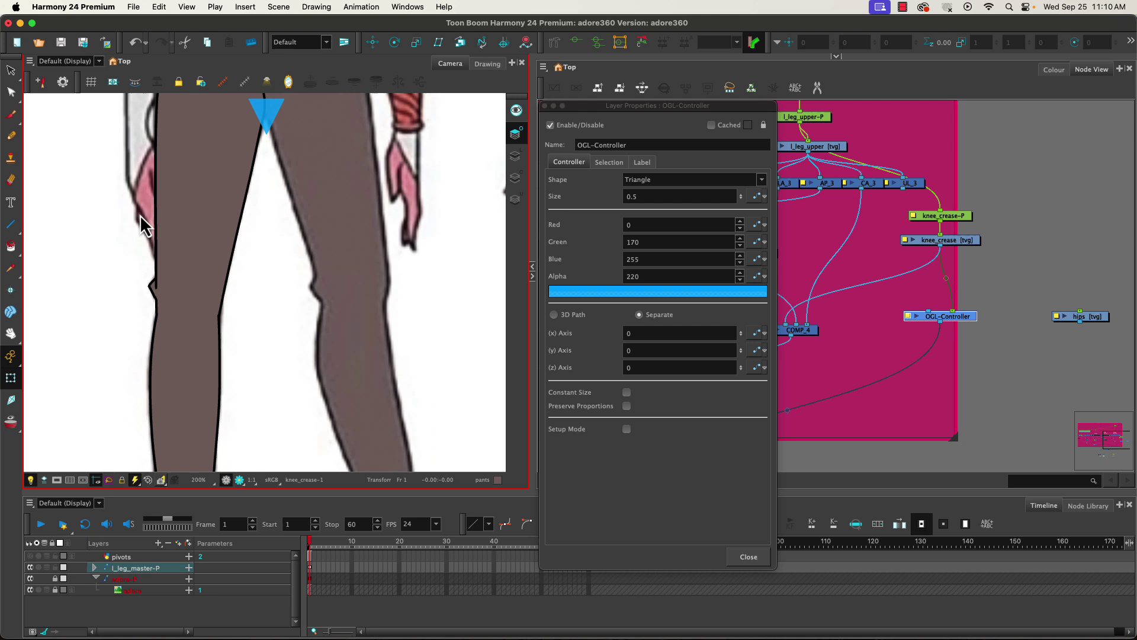
click(266, 111)
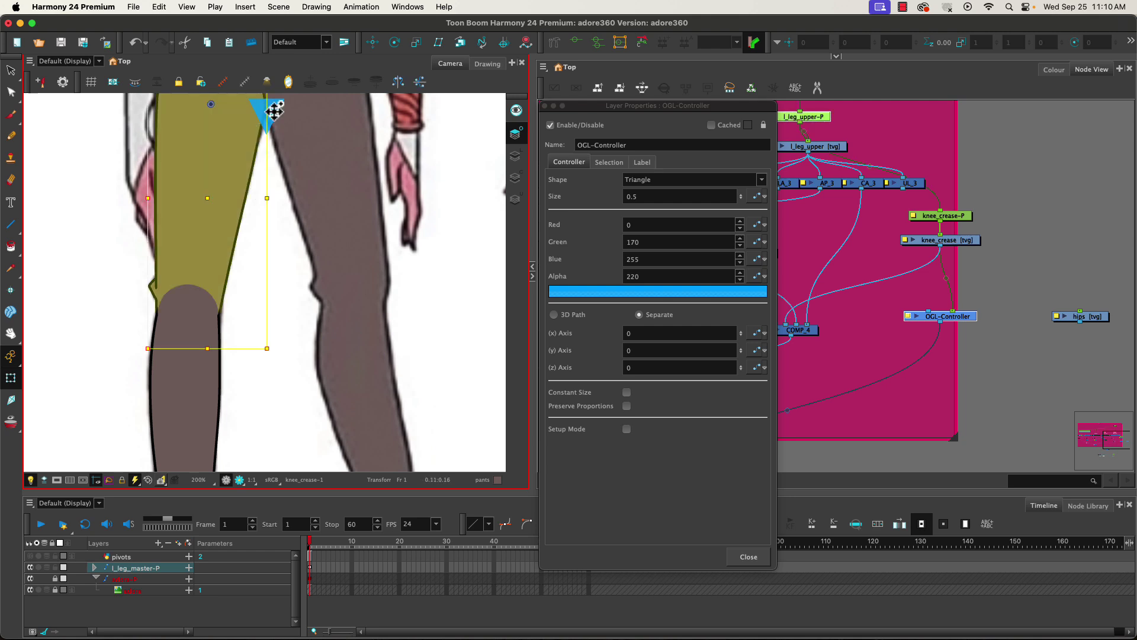
click(266, 111)
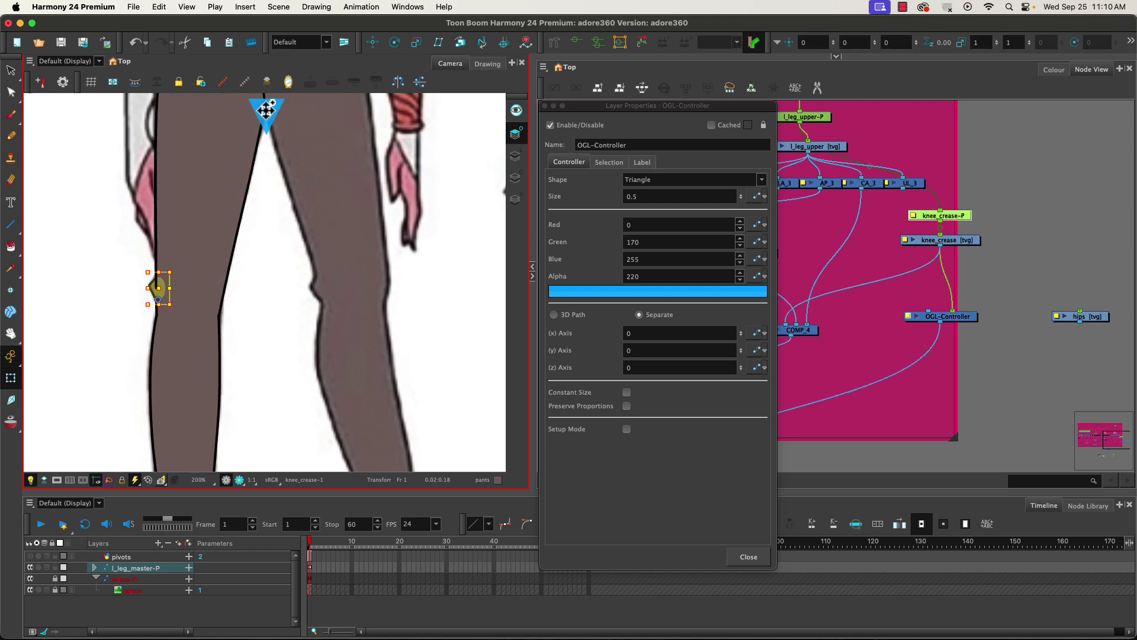
drag(266, 111, 235, 122)
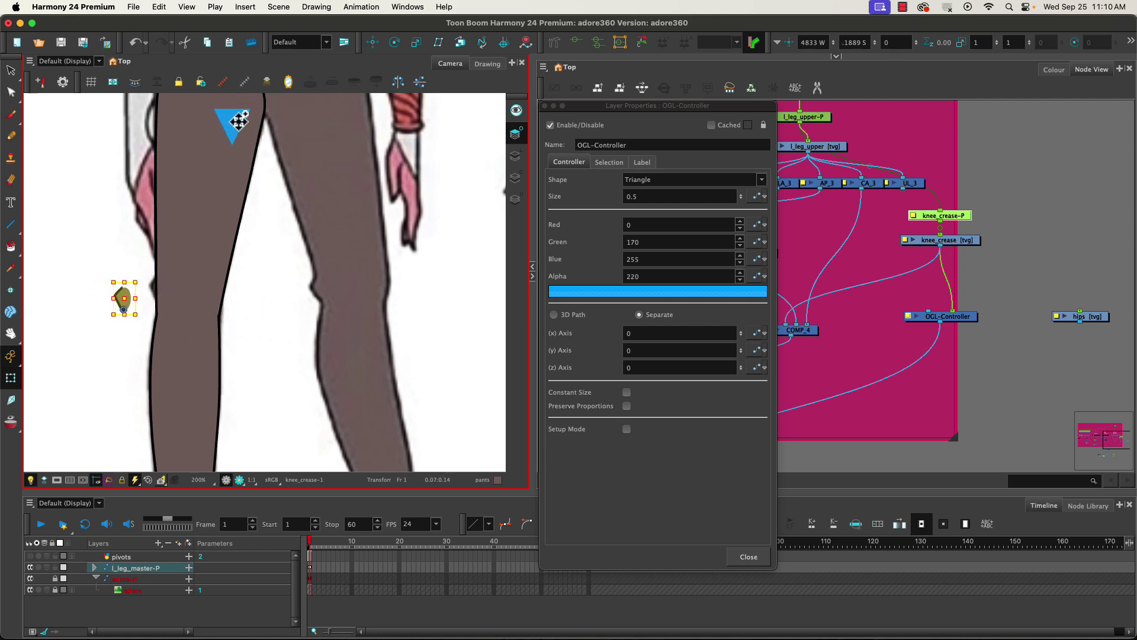
key(super+z)
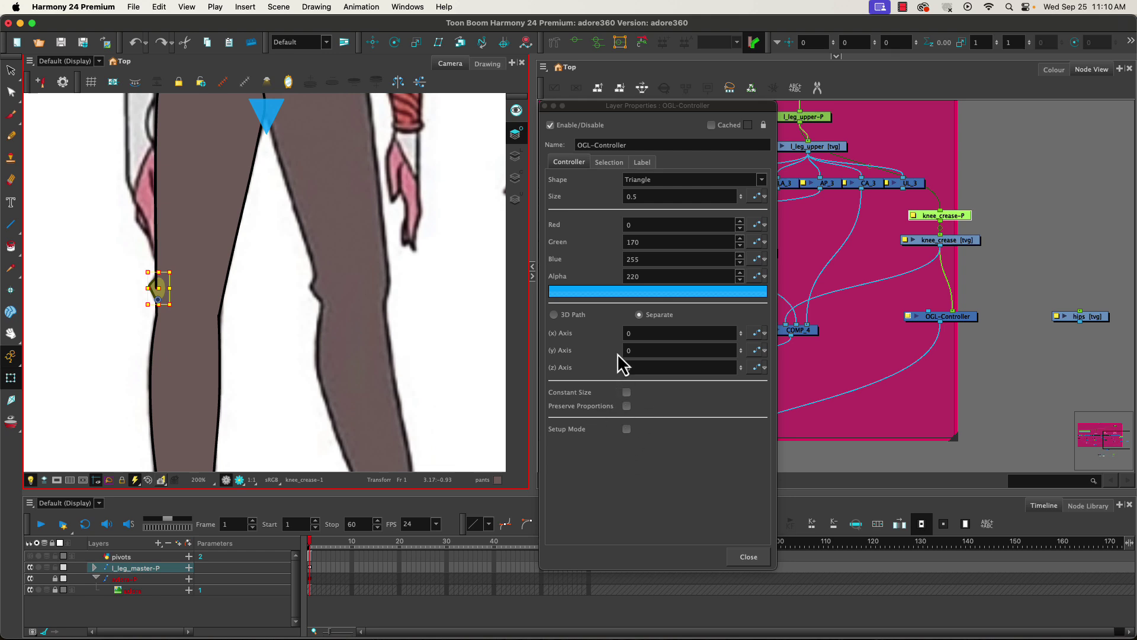
Step: Enable the controller's Setup Mode and move the triangle to the outer side of the knee crease
click(628, 430)
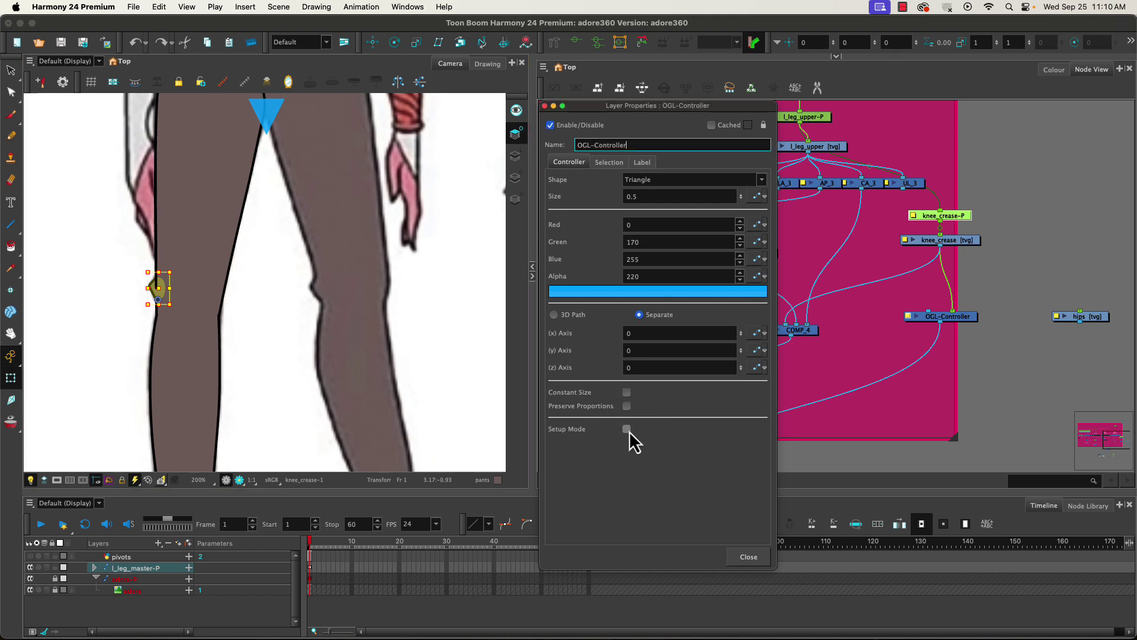
drag(275, 110, 159, 227)
drag(126, 296, 124, 294)
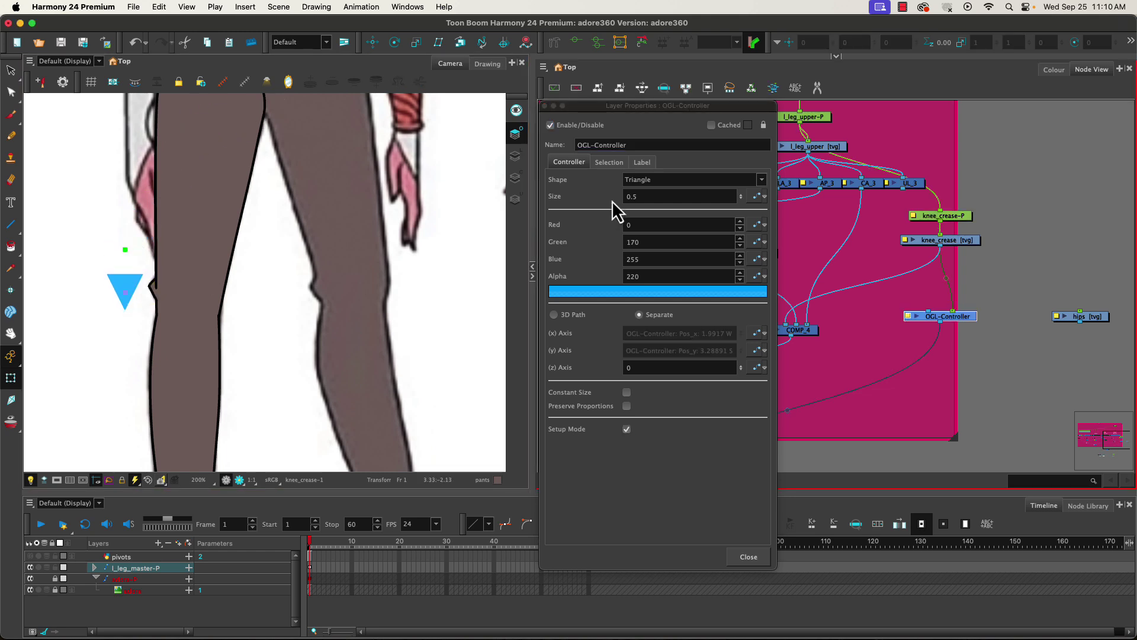
Step: Set the controller's size to 0.3 and nudge the triangle slightly farther away from the knee
click(633, 195)
drag(633, 195, 639, 198)
text(3)
key(Return)
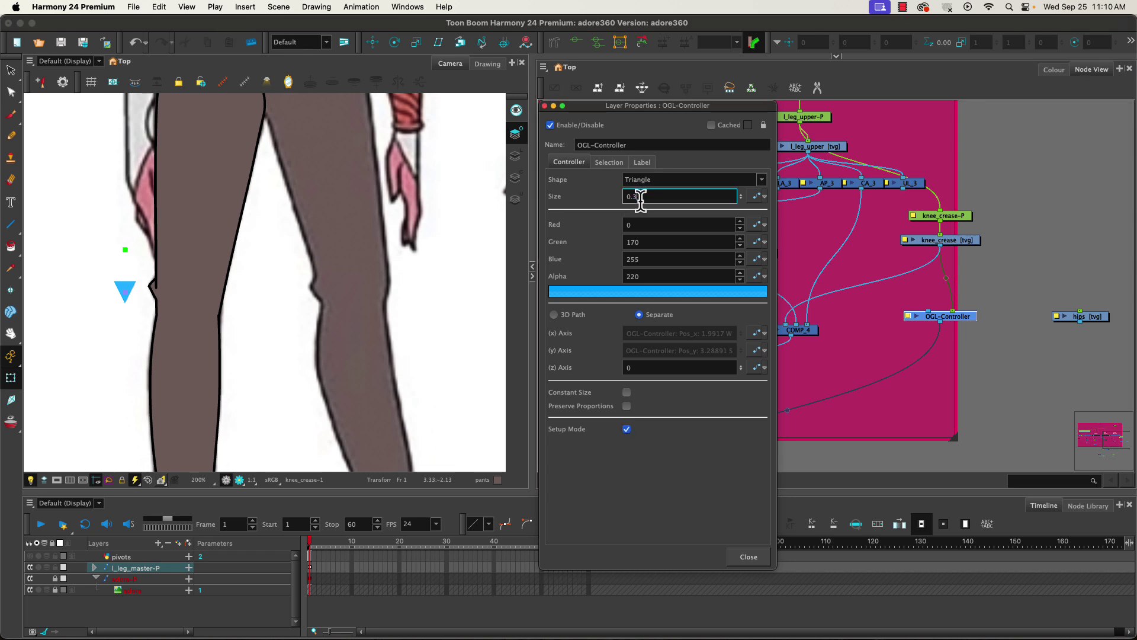
click(126, 285)
drag(122, 294, 120, 294)
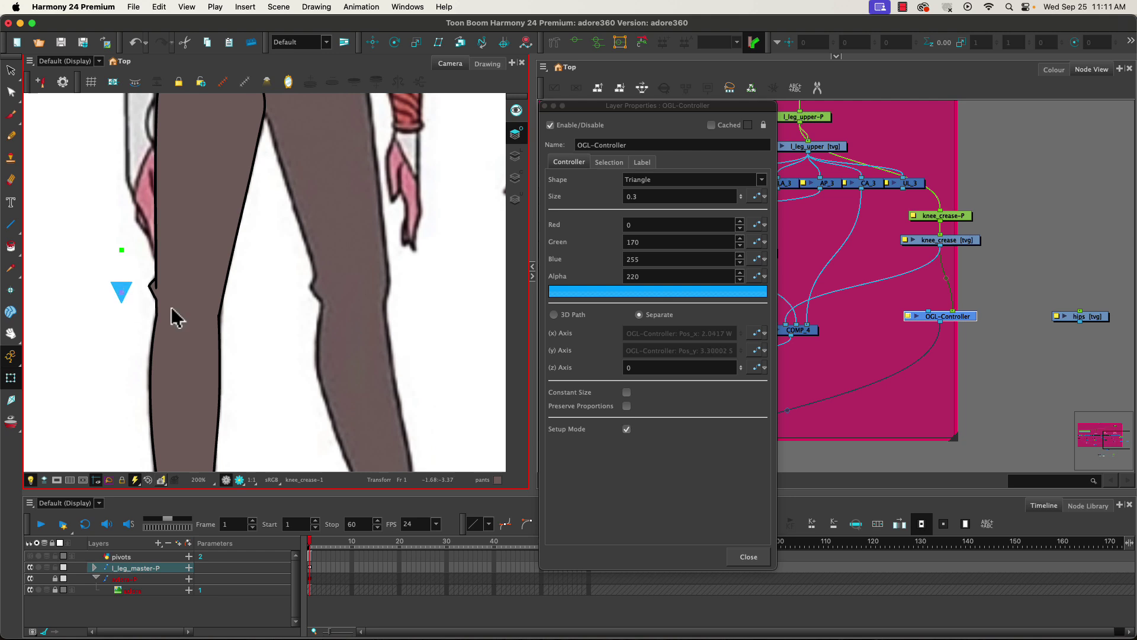
Step: Disable Setup Mode and use the triangle controller to shift the knee crease slightly
click(627, 429)
click(121, 289)
click(127, 299)
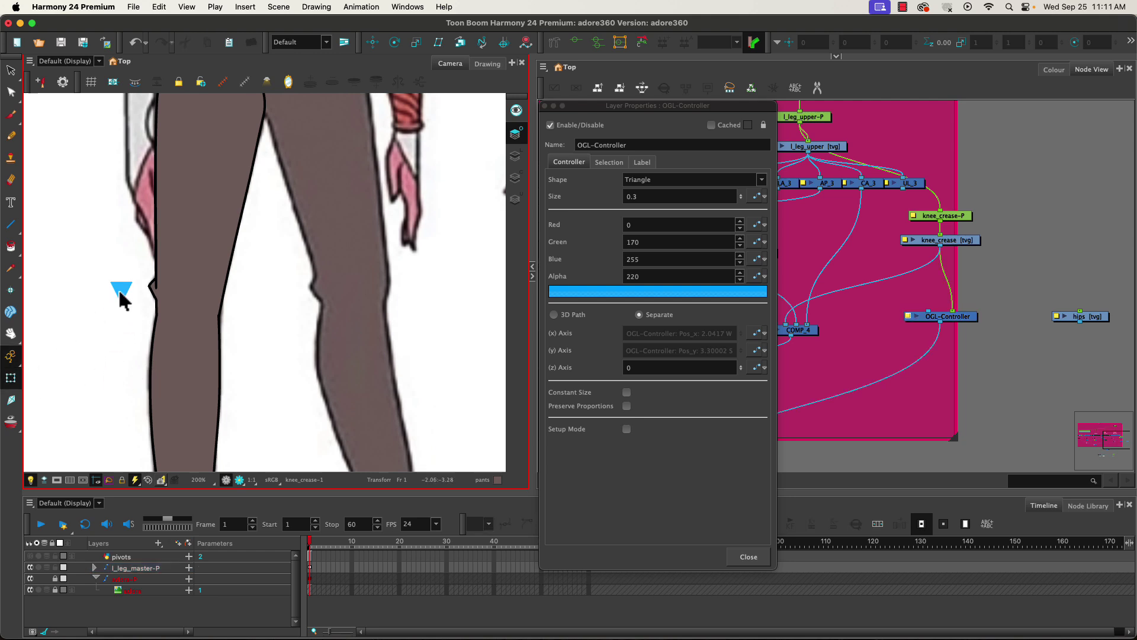
click(118, 289)
mouse_move(117, 290)
mouse_down()
mouse_move(105, 276)
mouse_move(118, 290)
mouse_up()
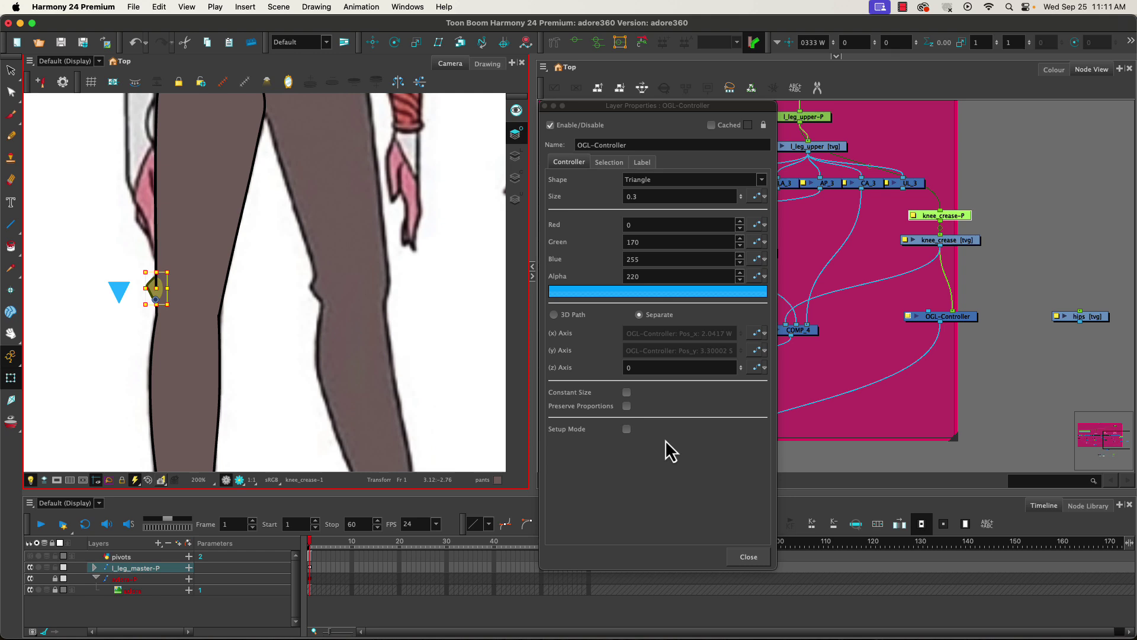
Step: Give the controller the label text "Knee Crease" with a text size of 6
click(610, 163)
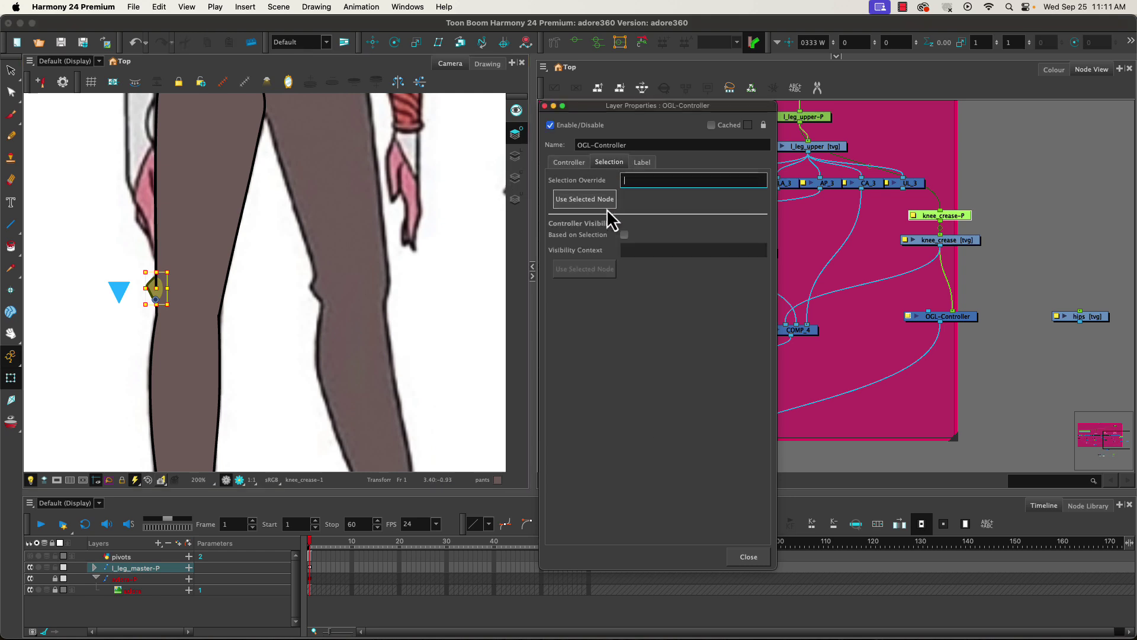
click(642, 163)
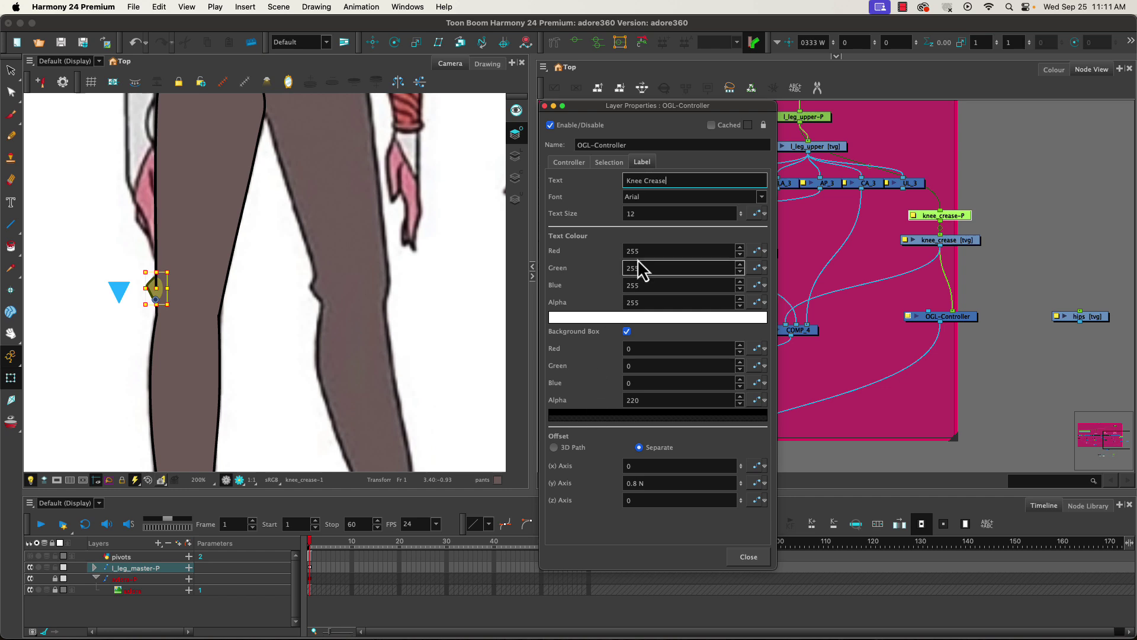
click(657, 198)
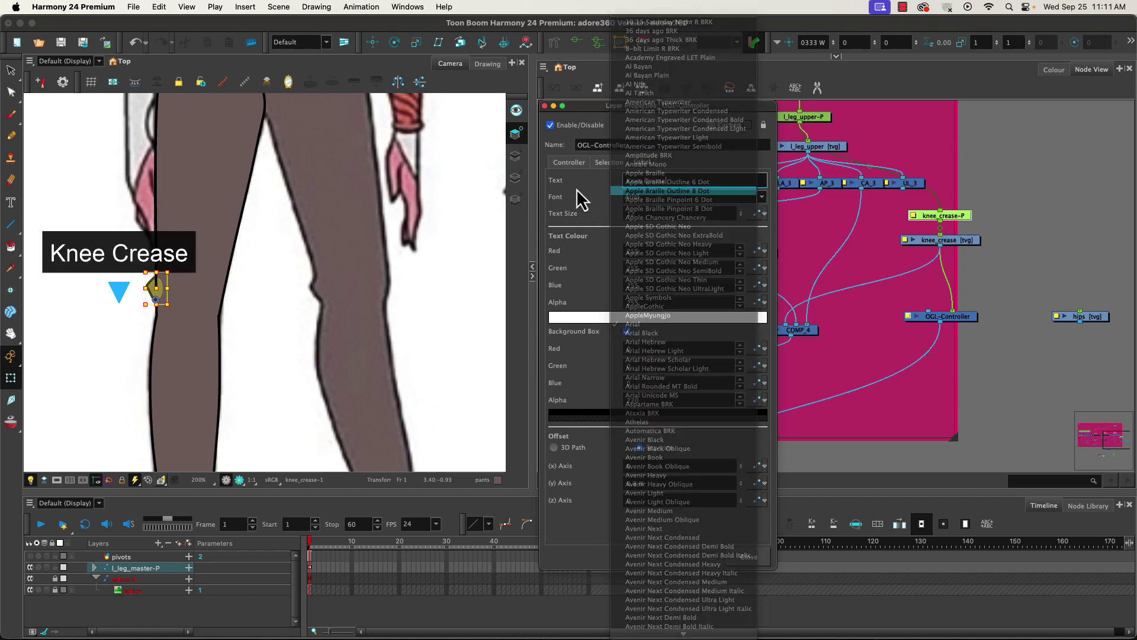
click(576, 188)
double_click(642, 212)
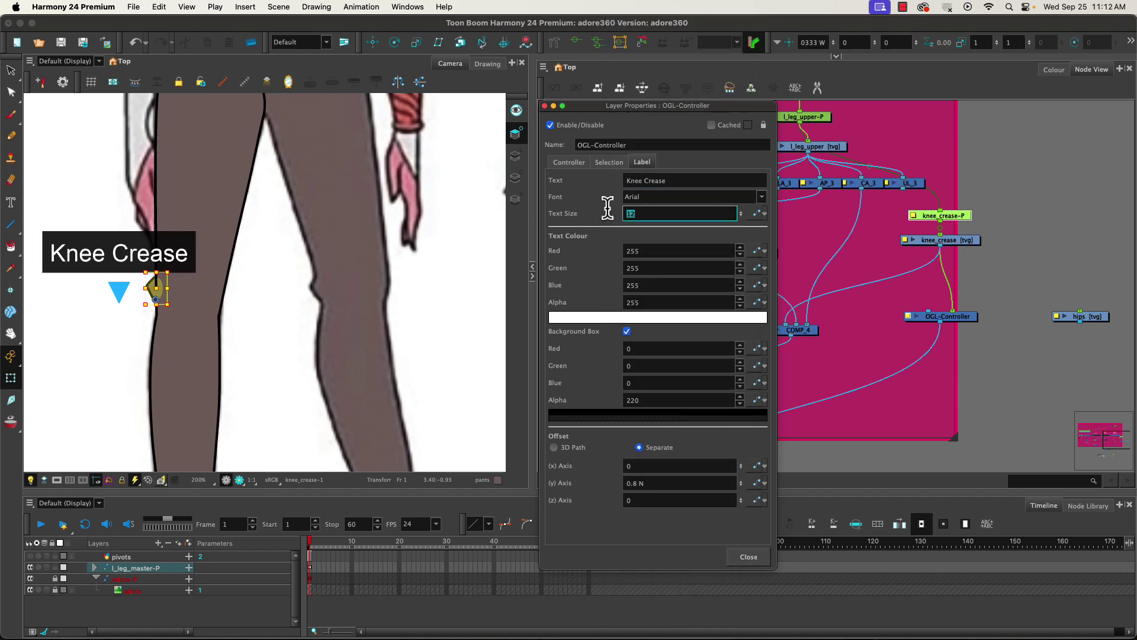
text(6)
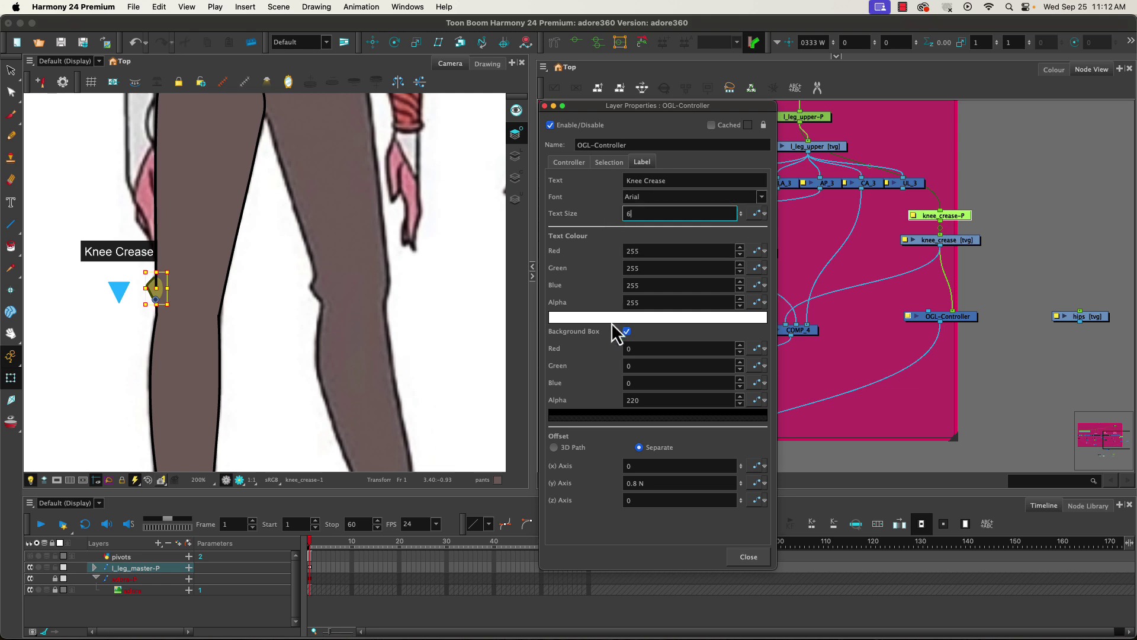
Step: Lower the label background box's alpha to 92
click(598, 416)
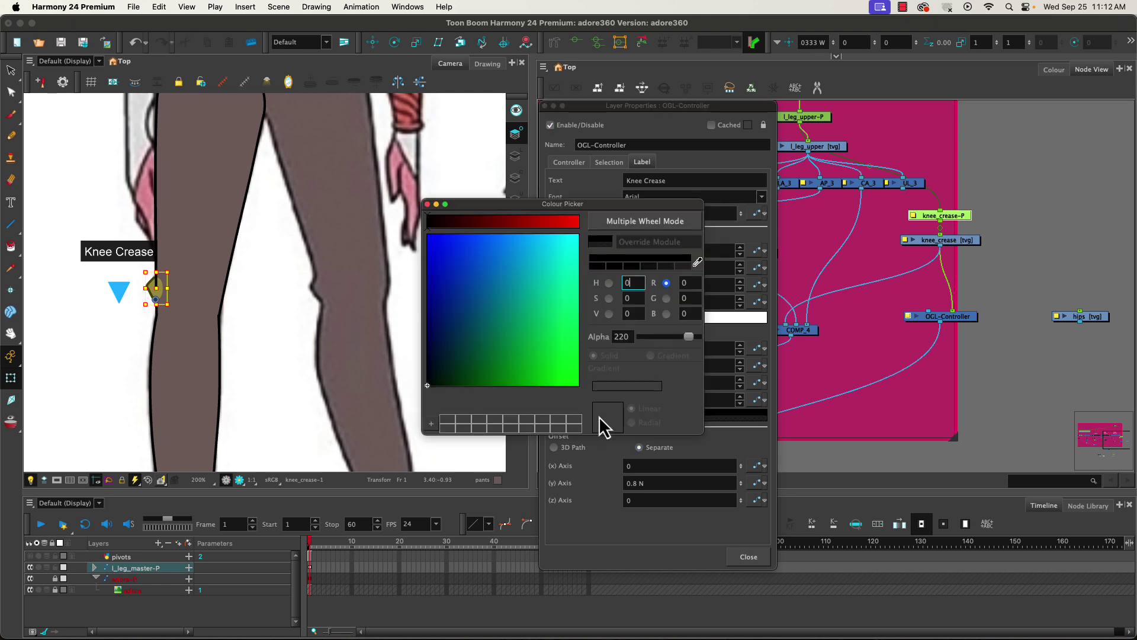
click(582, 502)
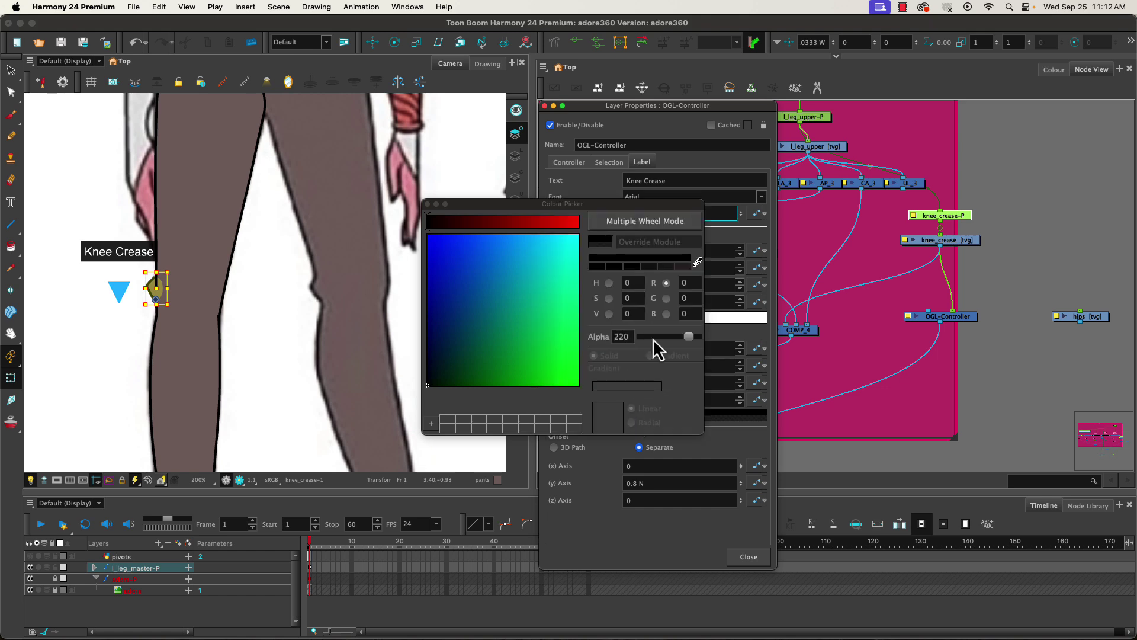
drag(689, 337, 662, 335)
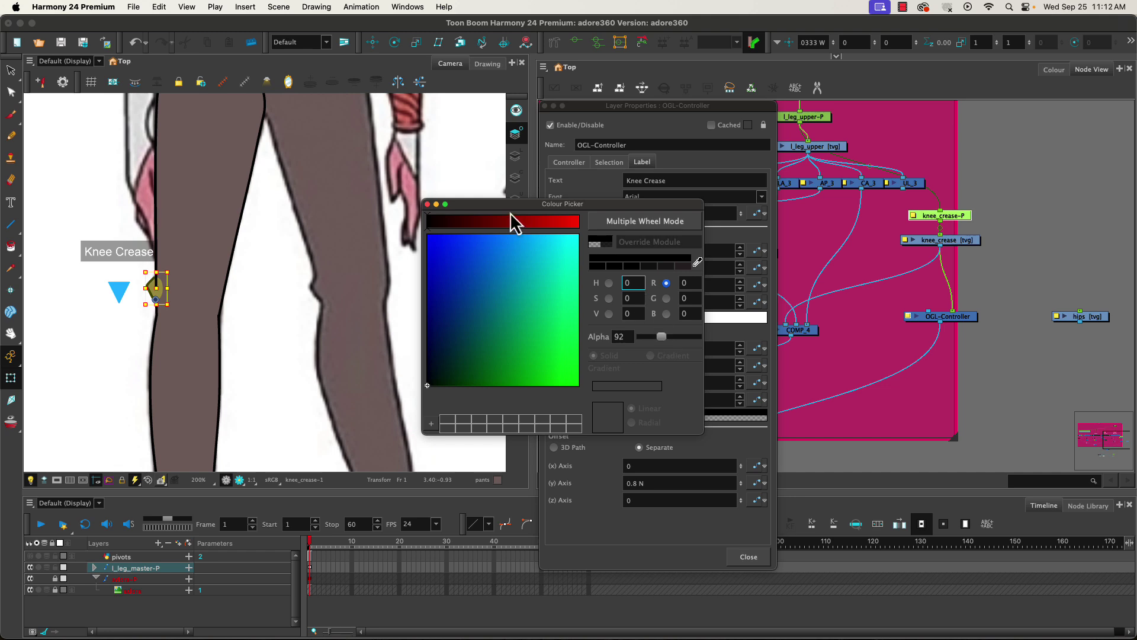
click(427, 204)
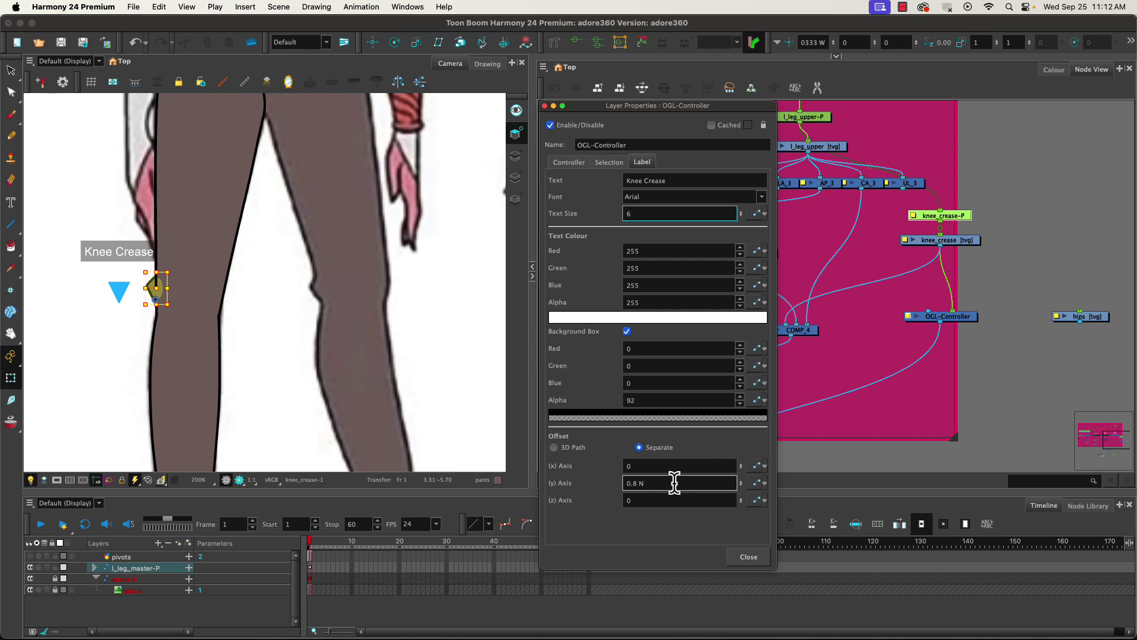
Step: Set the label's Y-axis offset to 0.6 N and close the OGL-Controller properties
click(635, 483)
text(6)
key(Return)
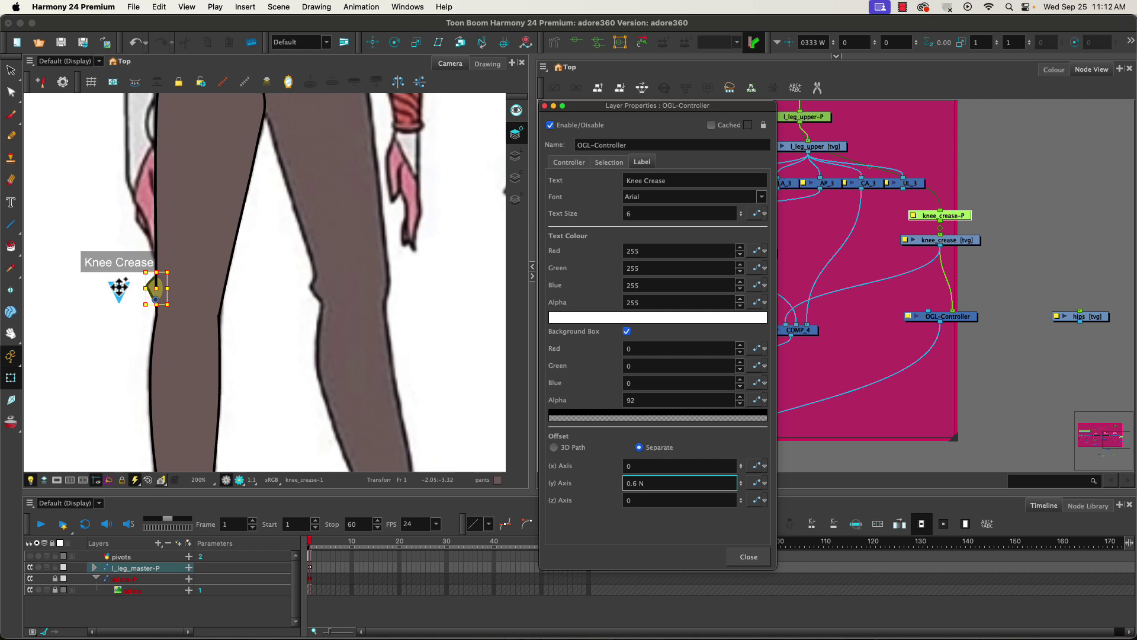
click(733, 556)
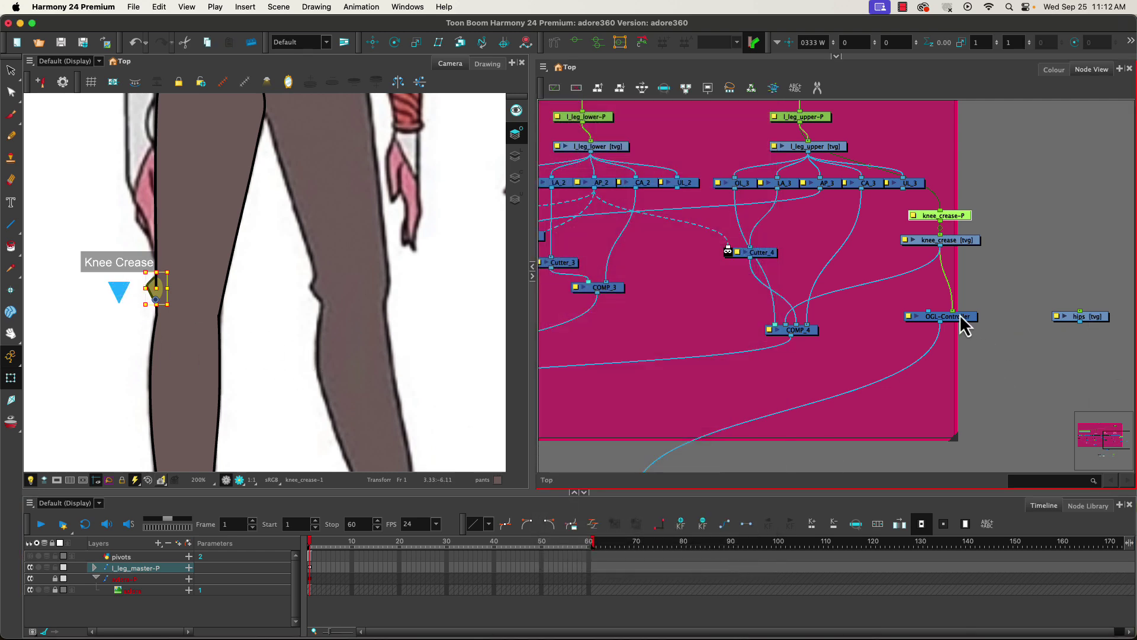
Step: Align the OGL-Controller node under knee_crease, nudge the crease with its triangle controller, and select the upper leg
drag(961, 317, 948, 316)
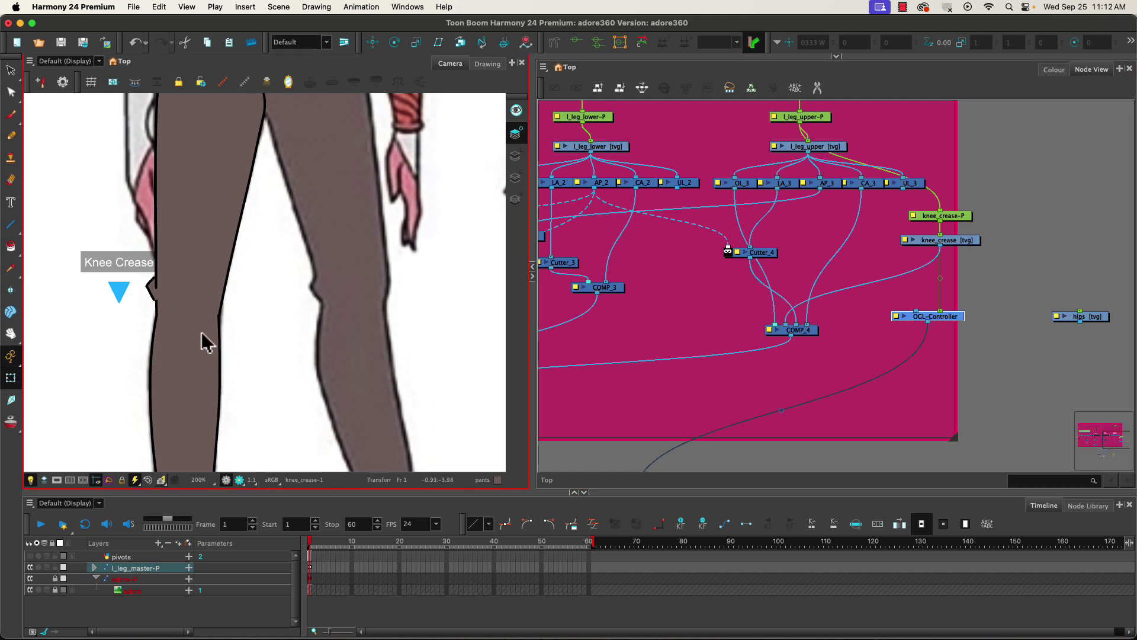
click(114, 286)
drag(119, 291, 119, 293)
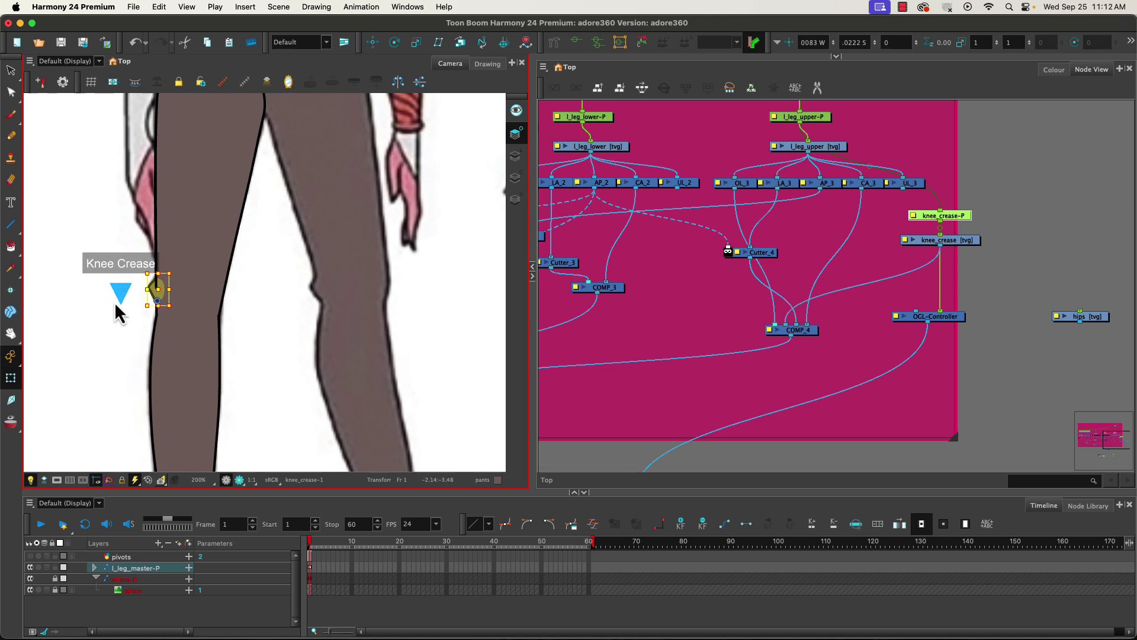
click(123, 363)
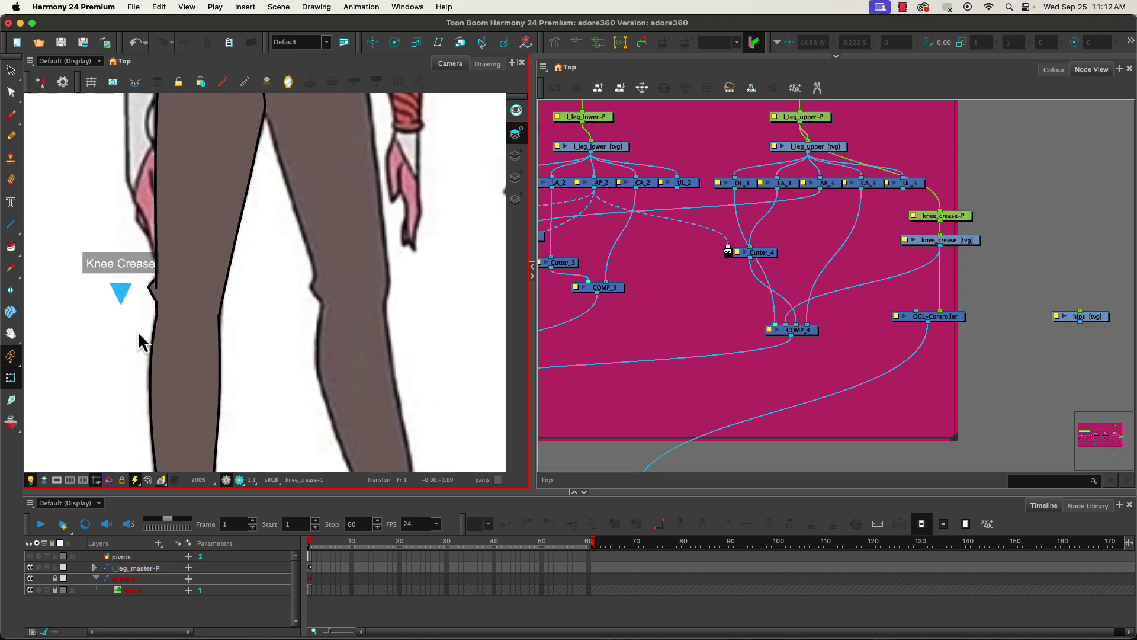
click(159, 291)
click(185, 274)
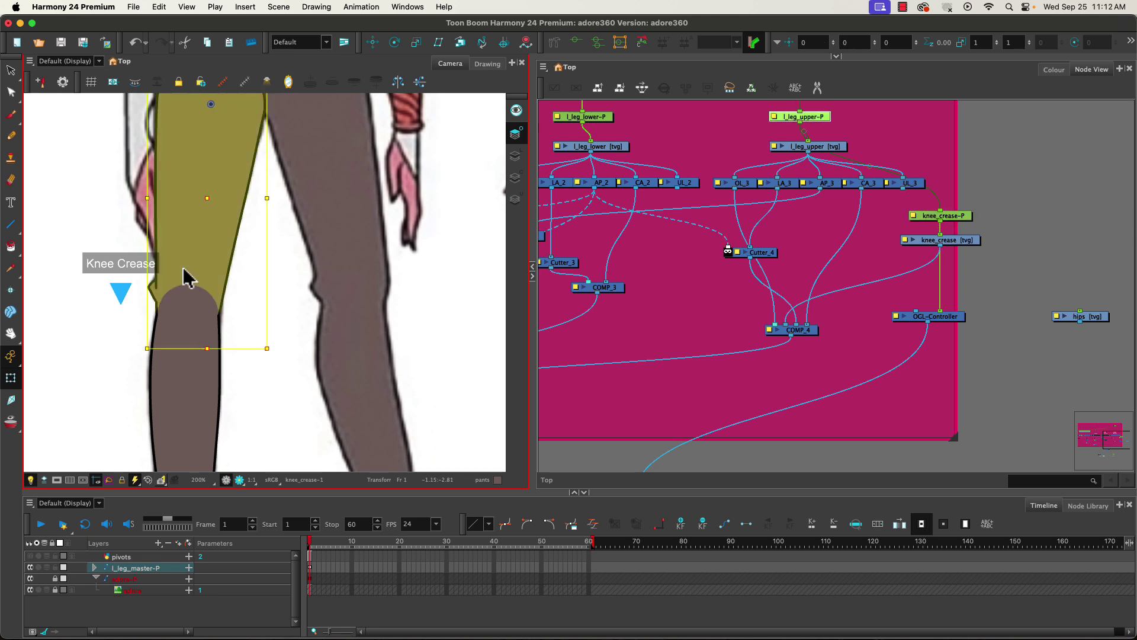
Step: Select the lower leg and upper leg in turn, then nudge the knee crease slightly with its triangle controller and deselect it
click(178, 440)
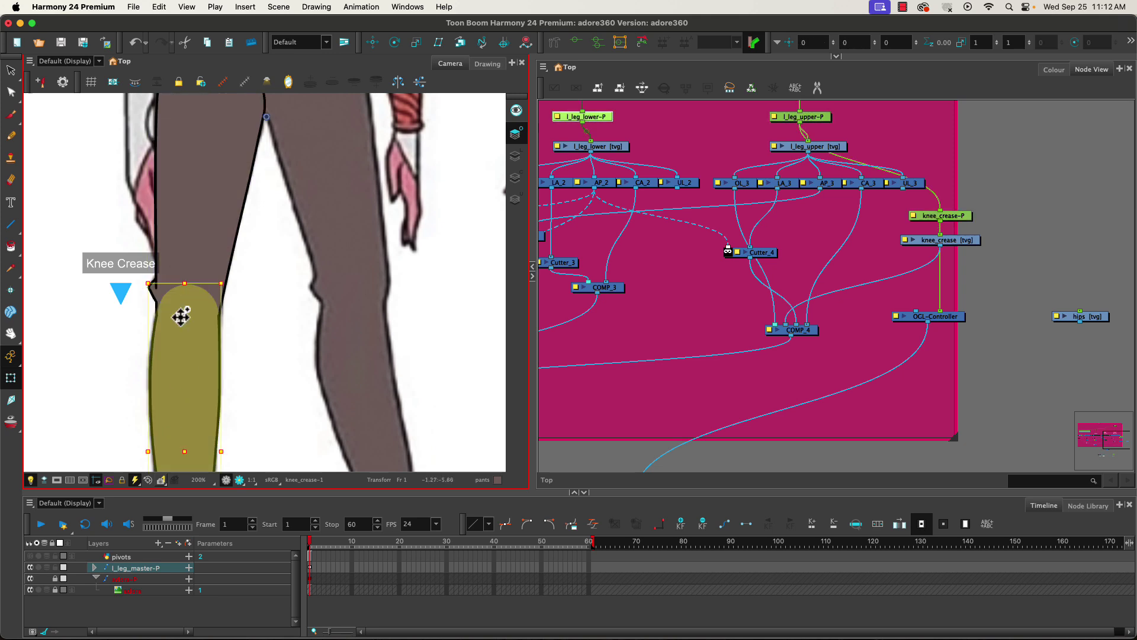
click(171, 264)
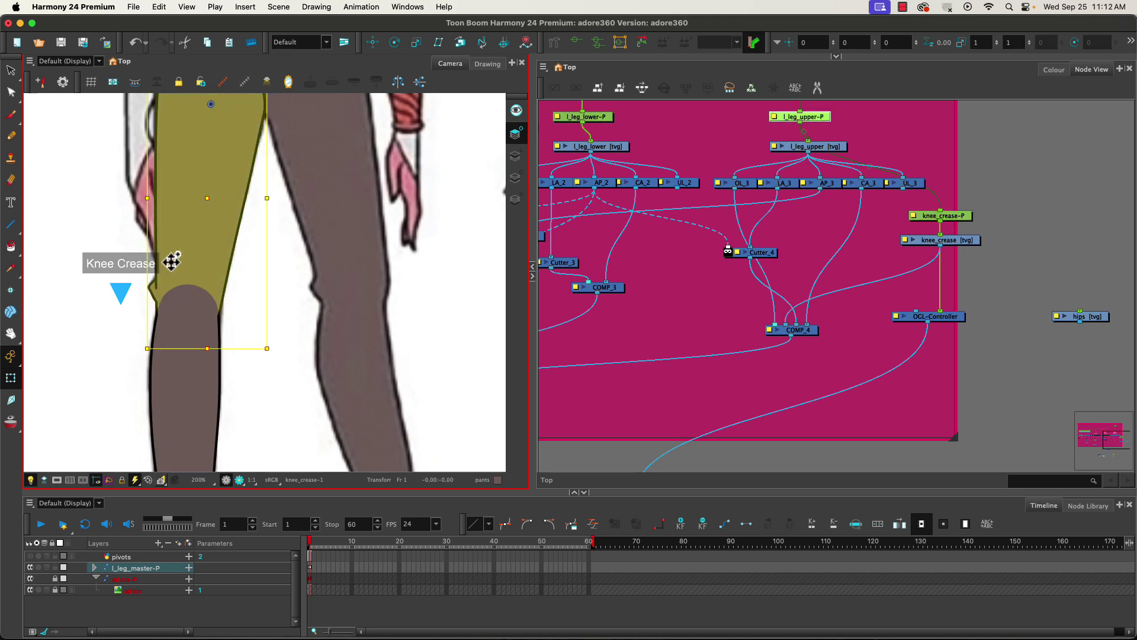
click(118, 290)
drag(118, 290, 116, 293)
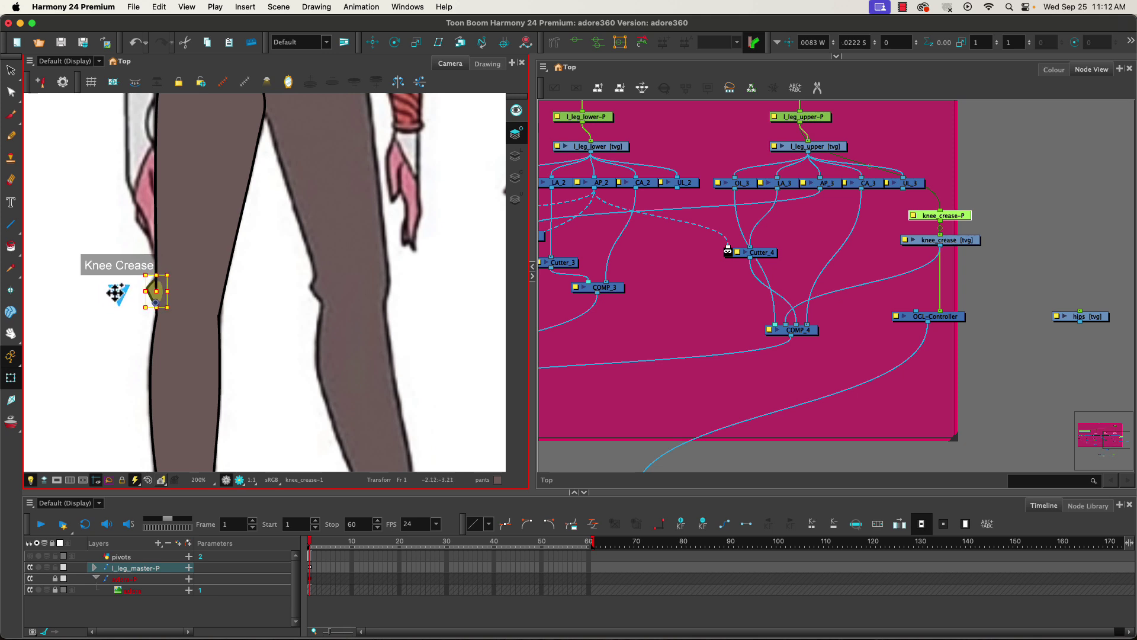
click(109, 342)
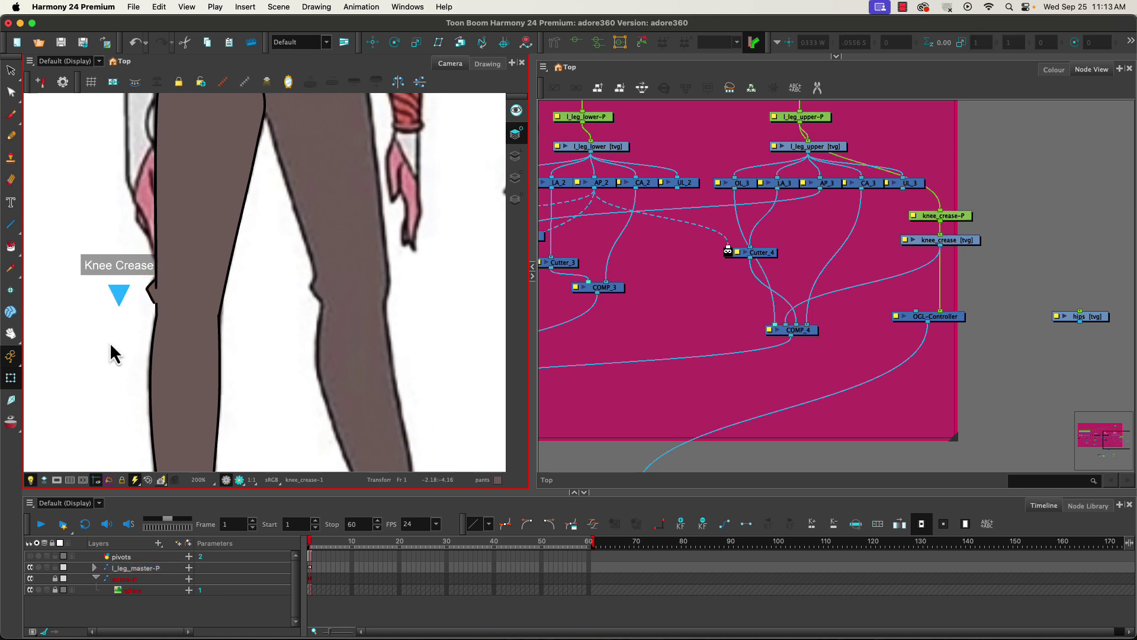
click(118, 292)
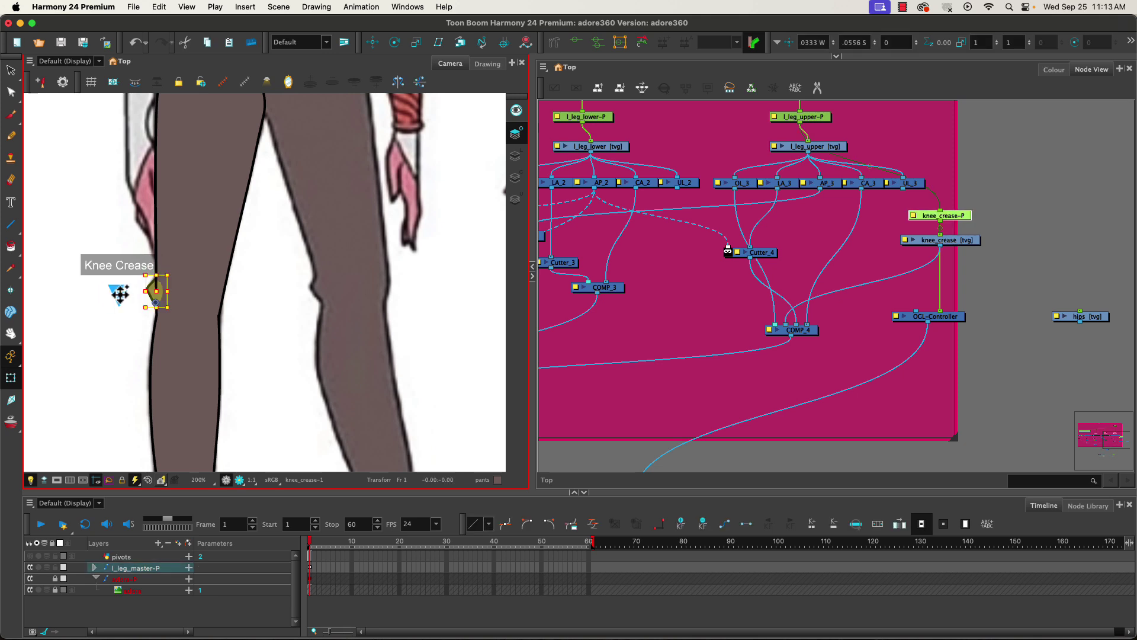
click(95, 353)
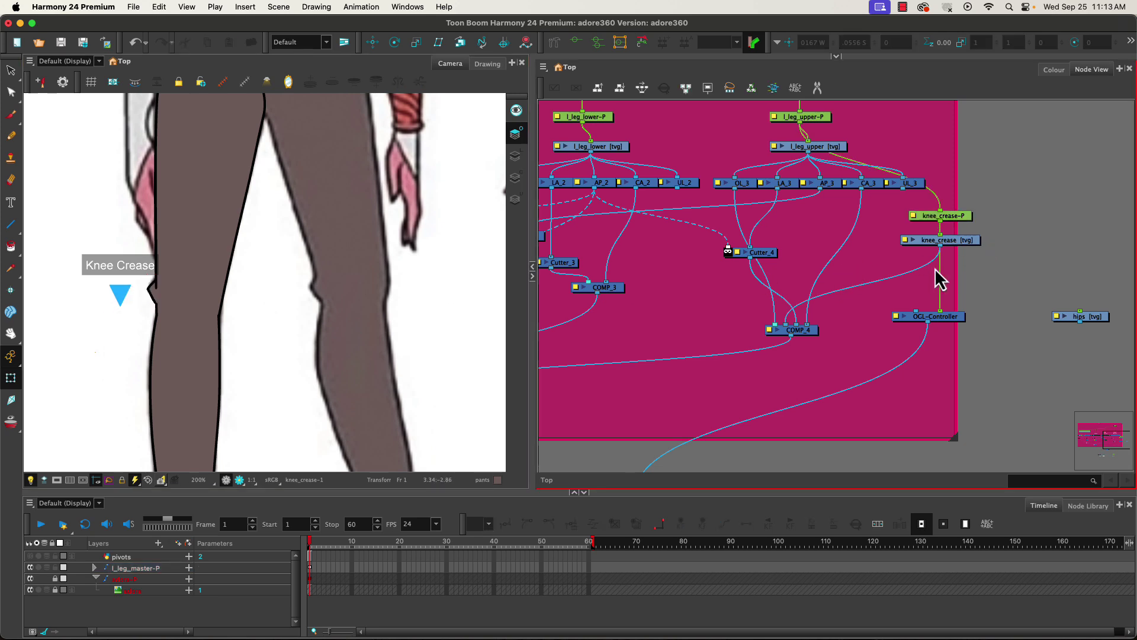
Step: Preview the leg in Render View, return to OpenGL View, and align the Cutter_4 node under LA_3
click(240, 480)
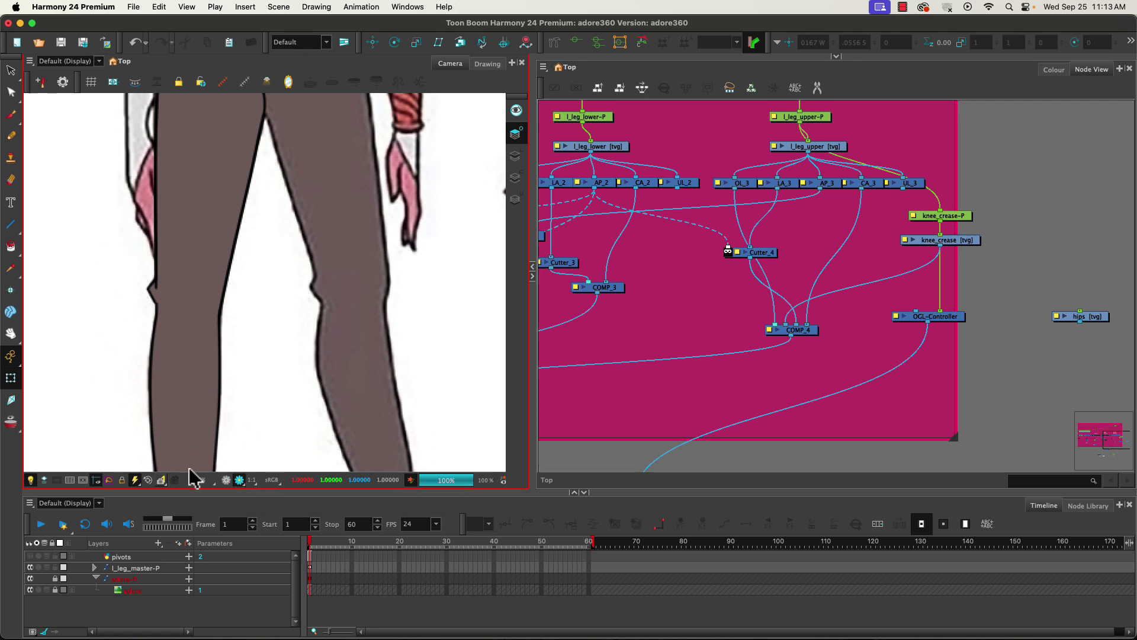
click(229, 481)
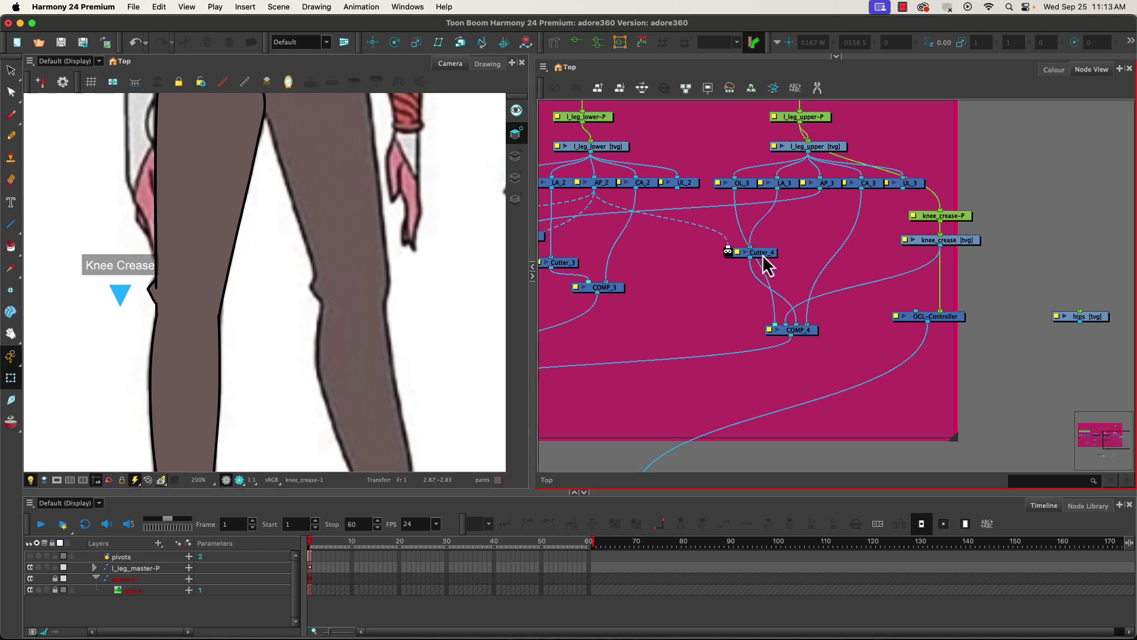
drag(764, 257, 789, 248)
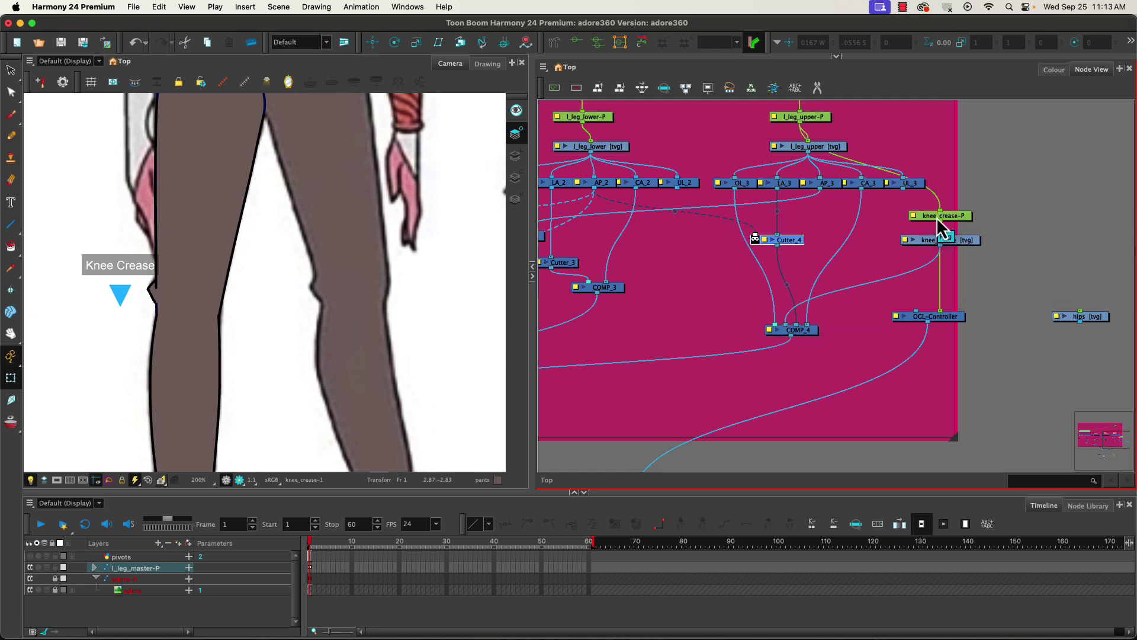
Step: Select the knee crease through its controller and test nudging its peg forward and back in Z depth
click(121, 298)
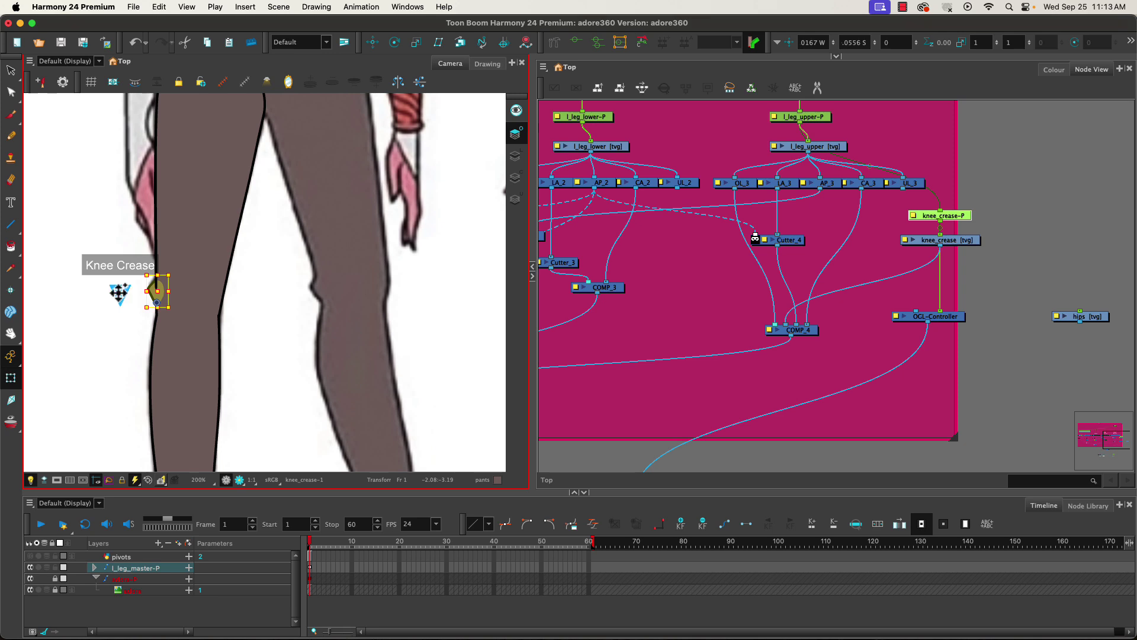
key(alt+Up)
key(alt+Down)
click(664, 70)
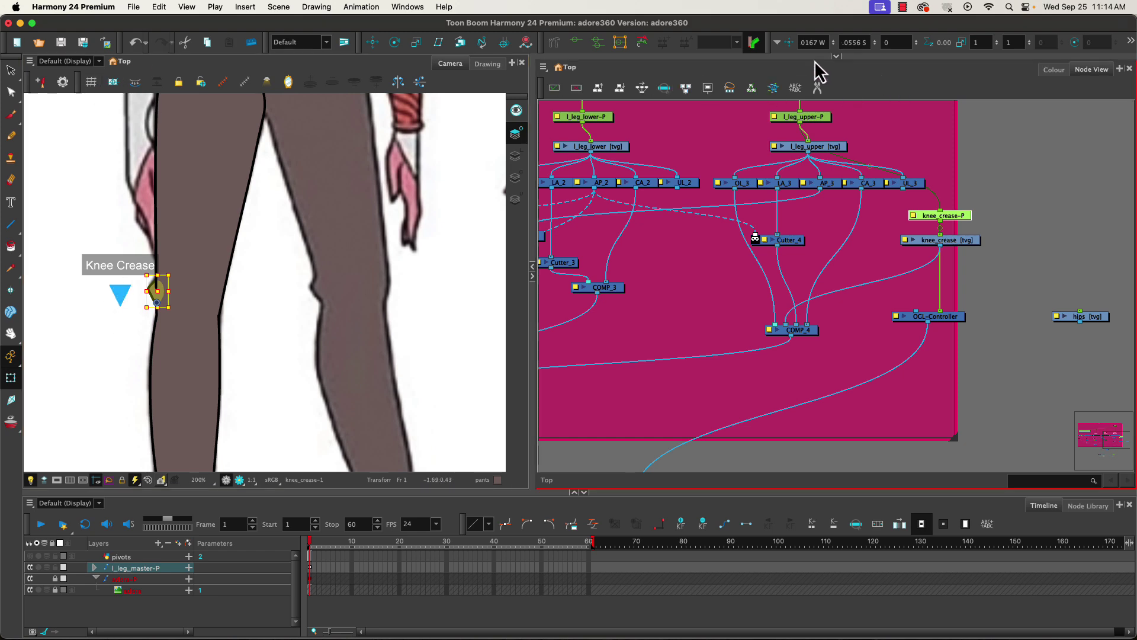
click(897, 42)
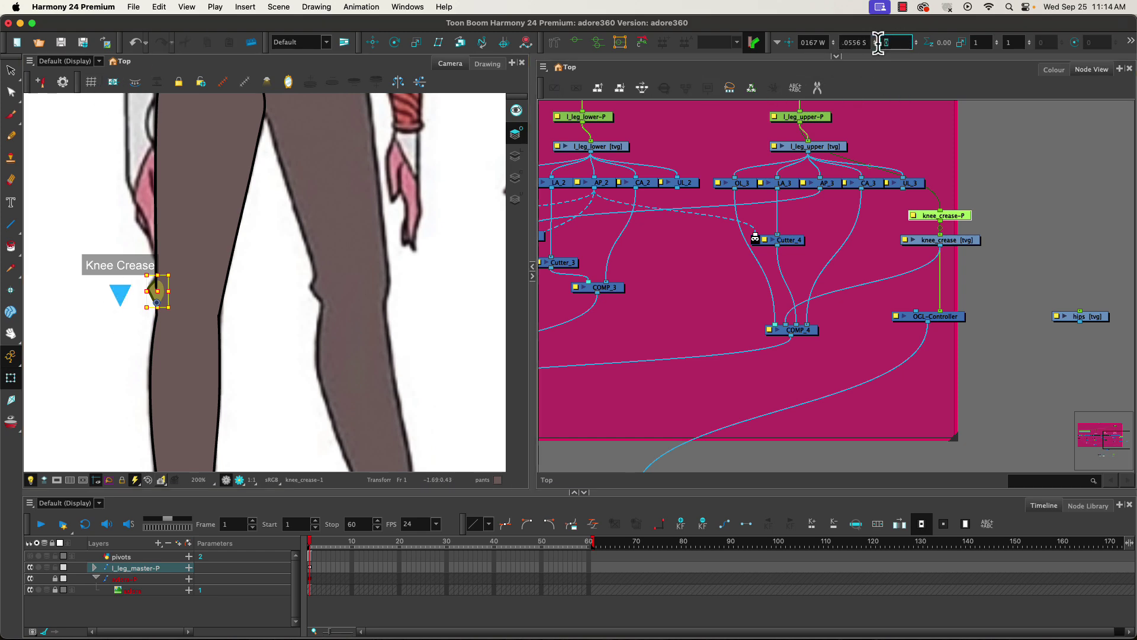
click(119, 297)
drag(119, 297, 115, 297)
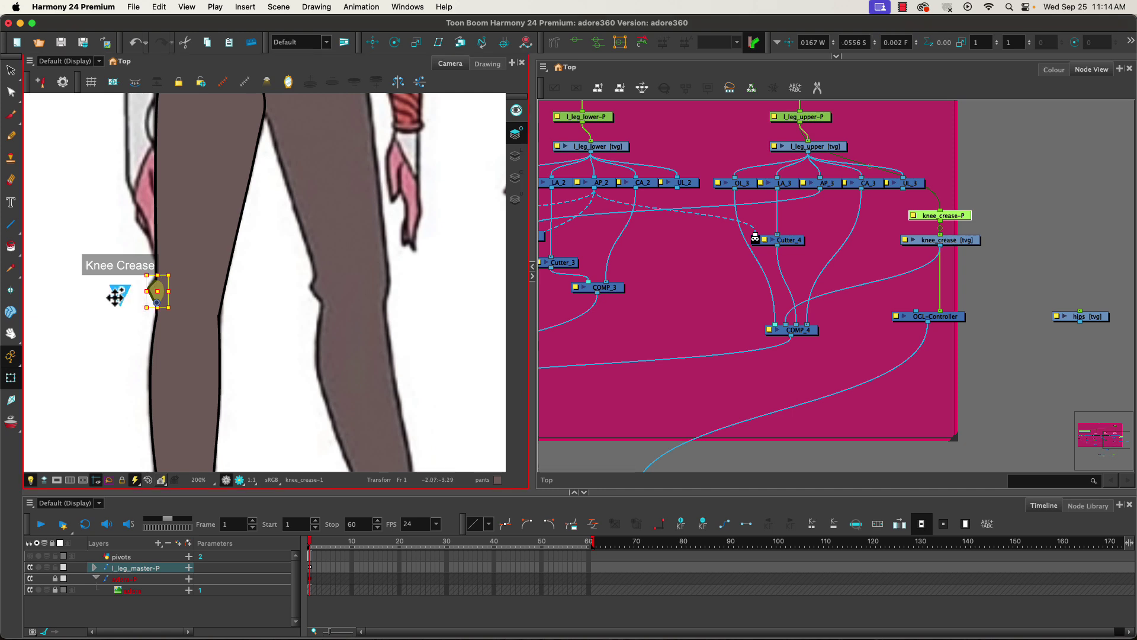
drag(115, 297, 115, 297)
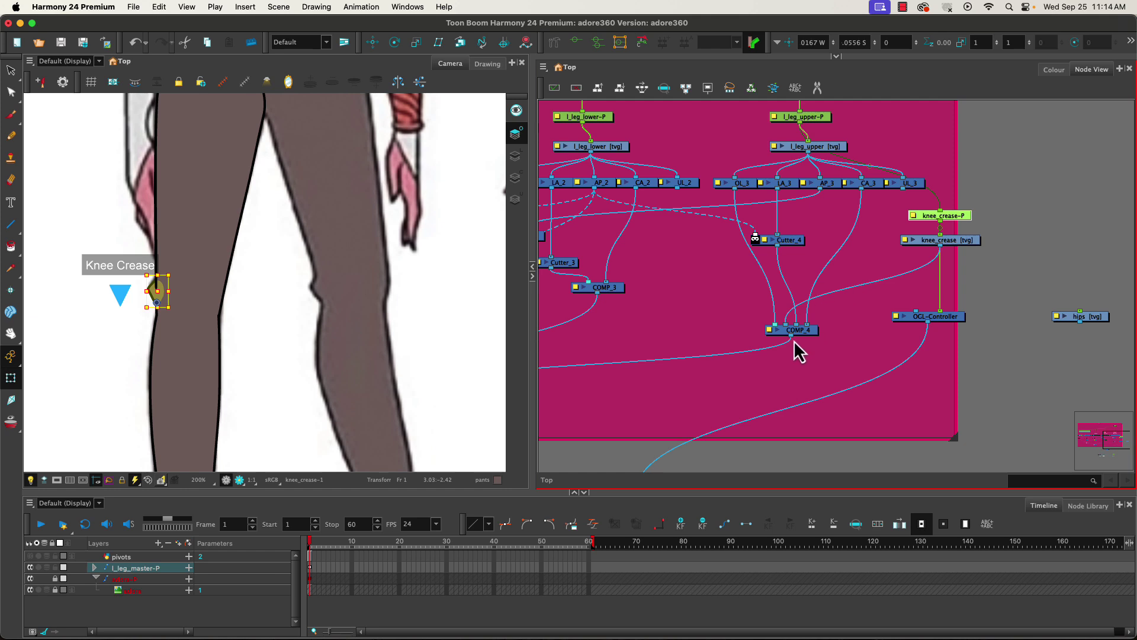
Step: Move the COMP_4 composite node slightly closer to the Cutter_4 node
mouse_move(806, 333)
mouse_down()
mouse_move(810, 310)
mouse_move(804, 326)
mouse_up()
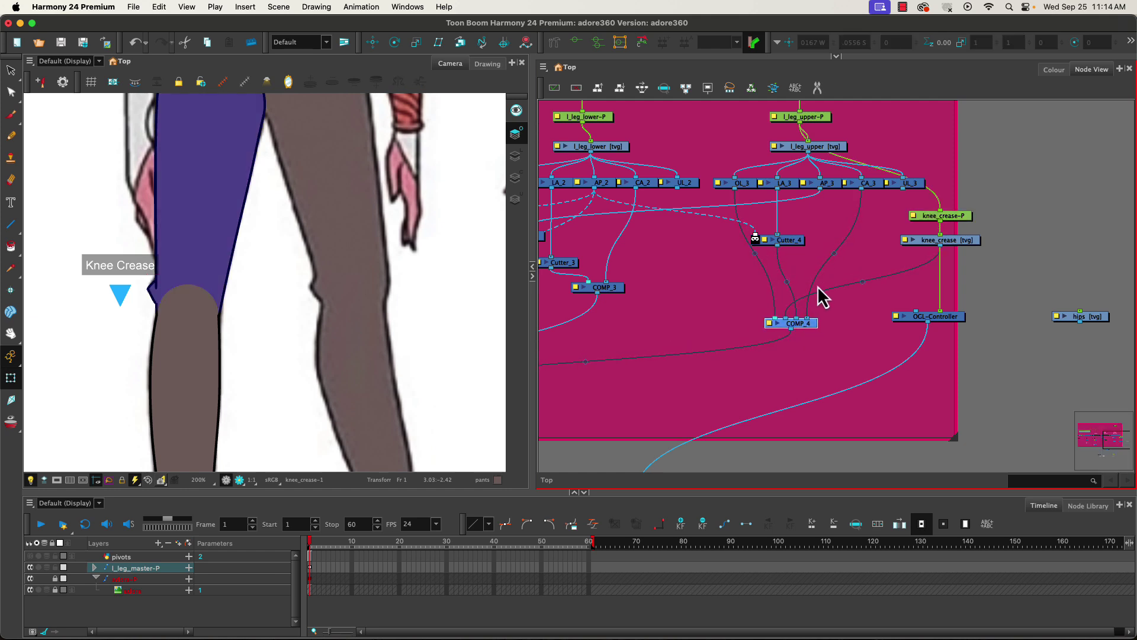